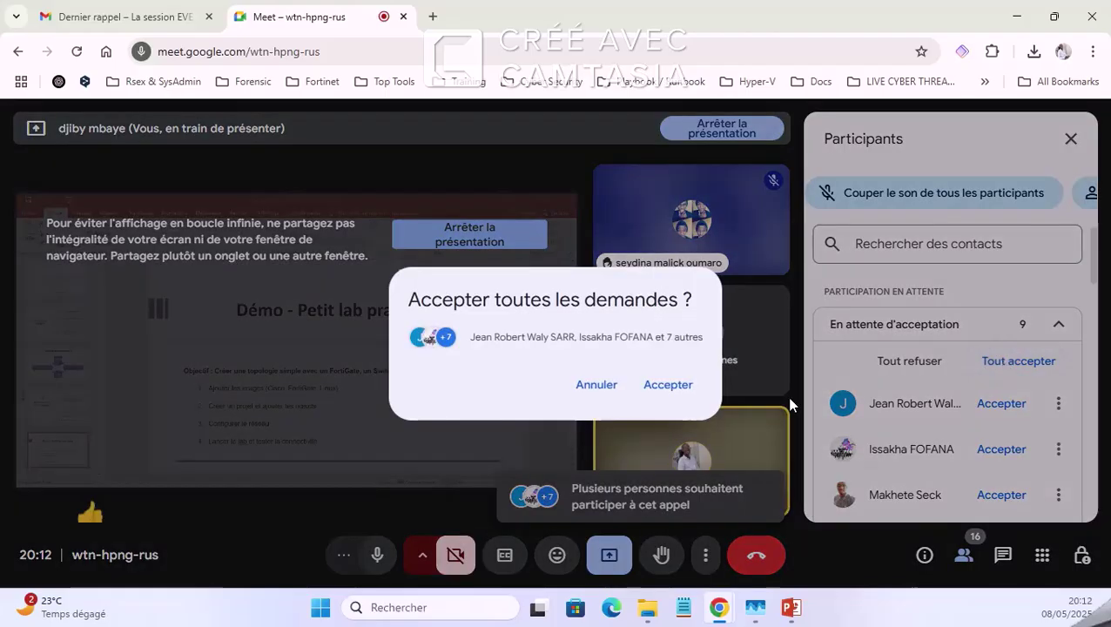
# Step: Admit all waiting participants, stop presenting the screen, and admit the new join request
pyautogui.click(665, 387)
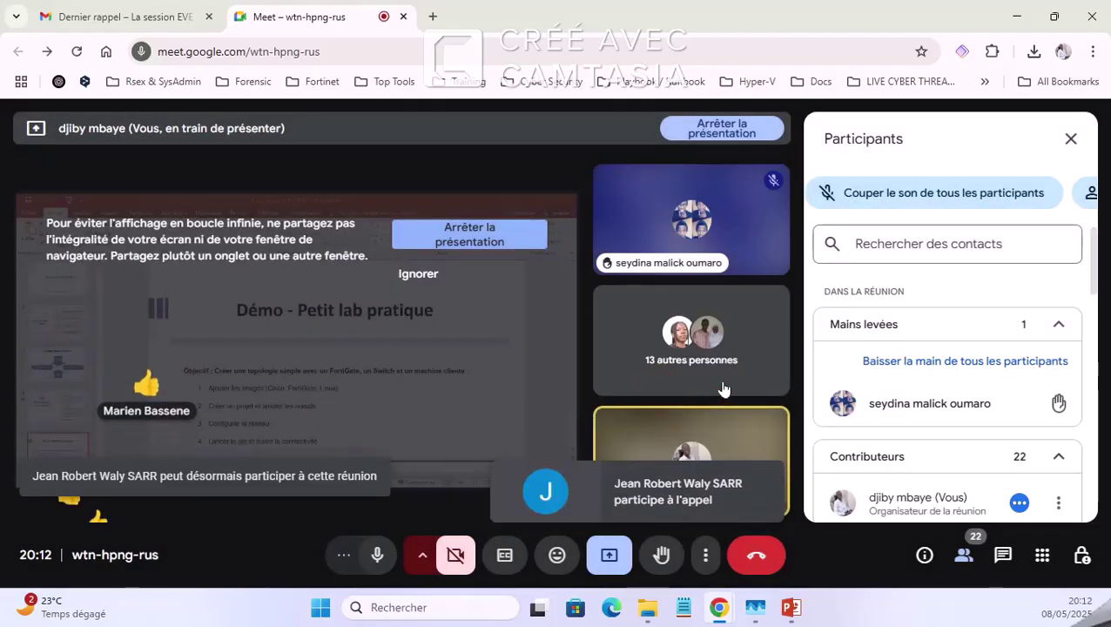
pyautogui.click(1071, 140)
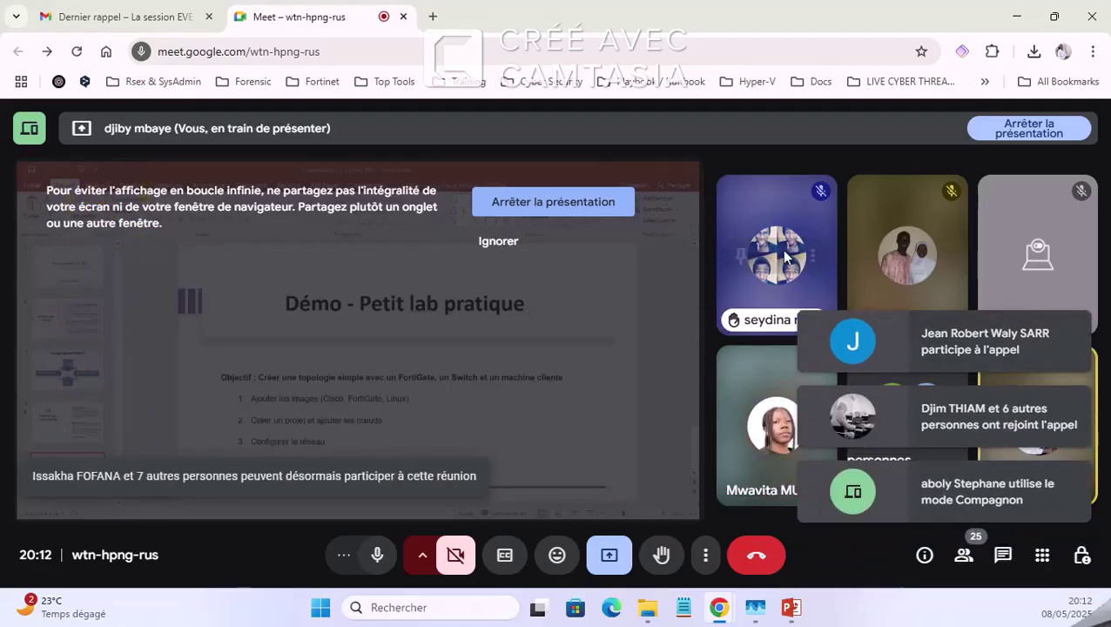
pyautogui.click(553, 201)
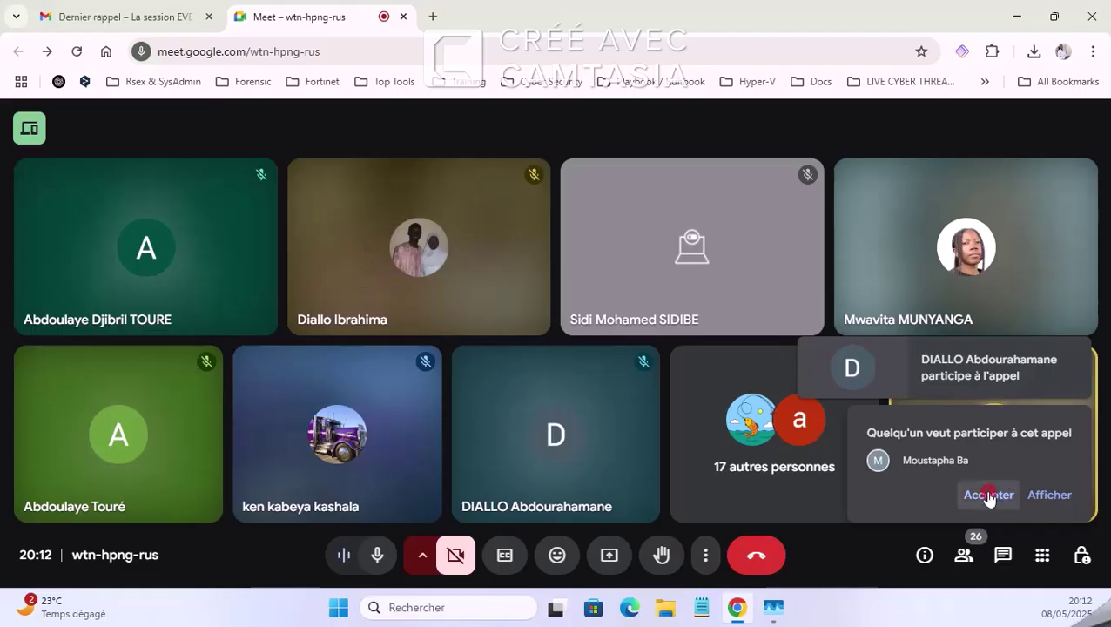
pyautogui.click(989, 495)
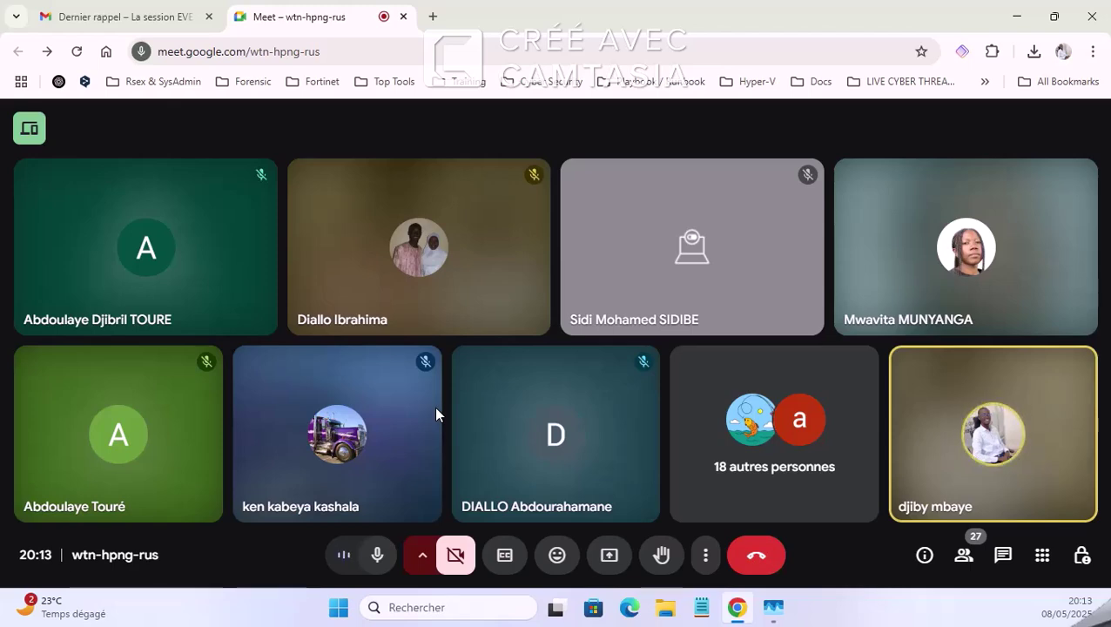
# Step: Search Brave for 'eve ng' in a new tab and open the official eve-ng.net site
pyautogui.click(432, 16)
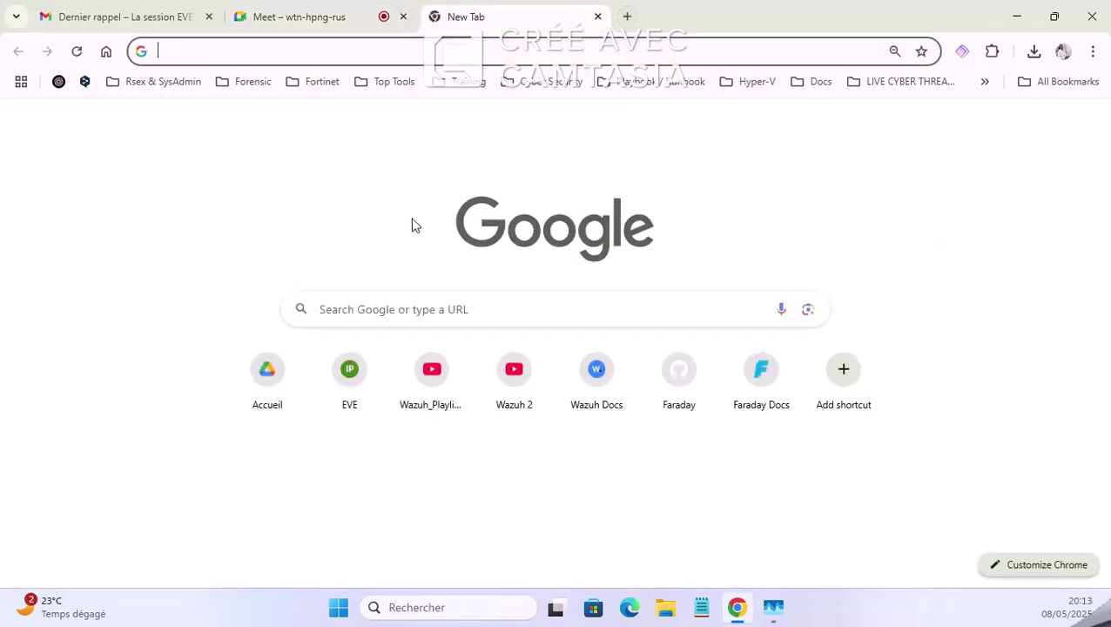
pyautogui.click(418, 304)
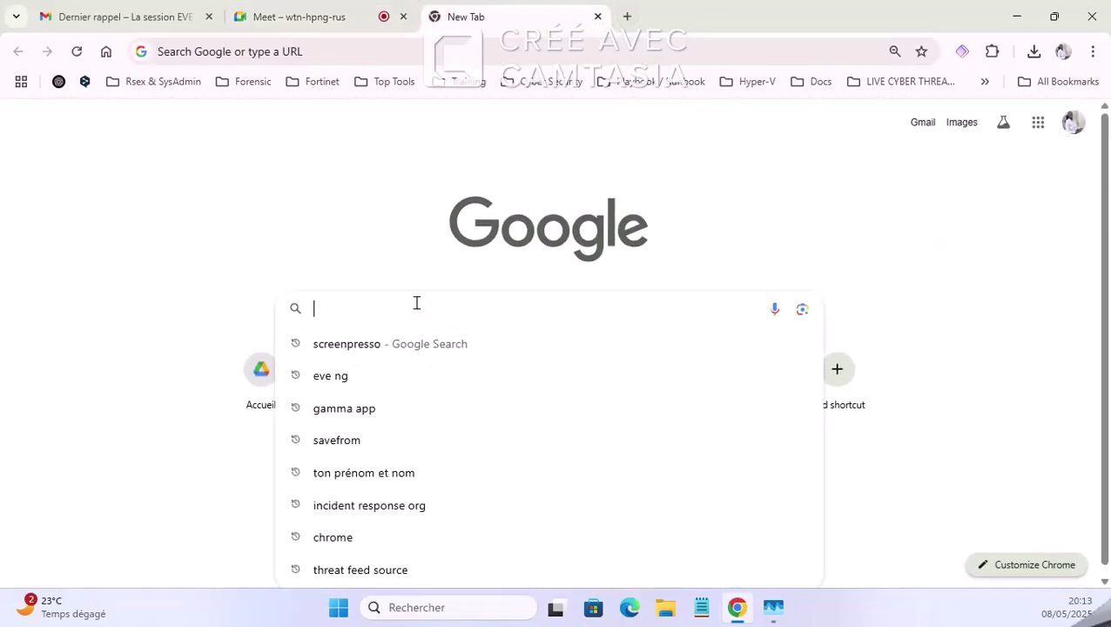
pyautogui.write('eve ng')
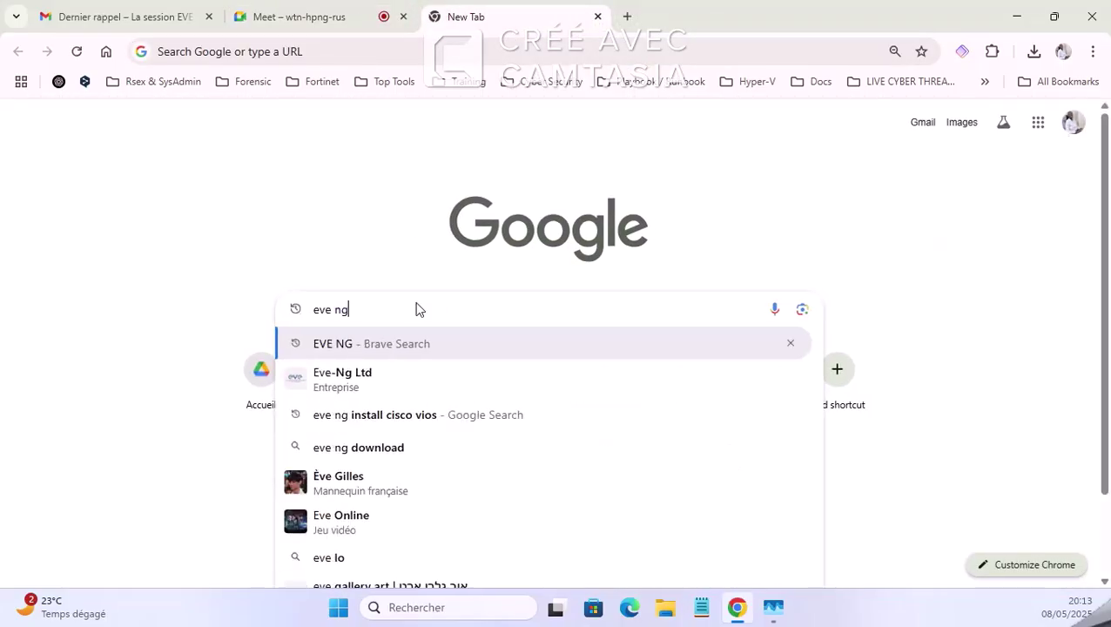
pyautogui.press('Return')
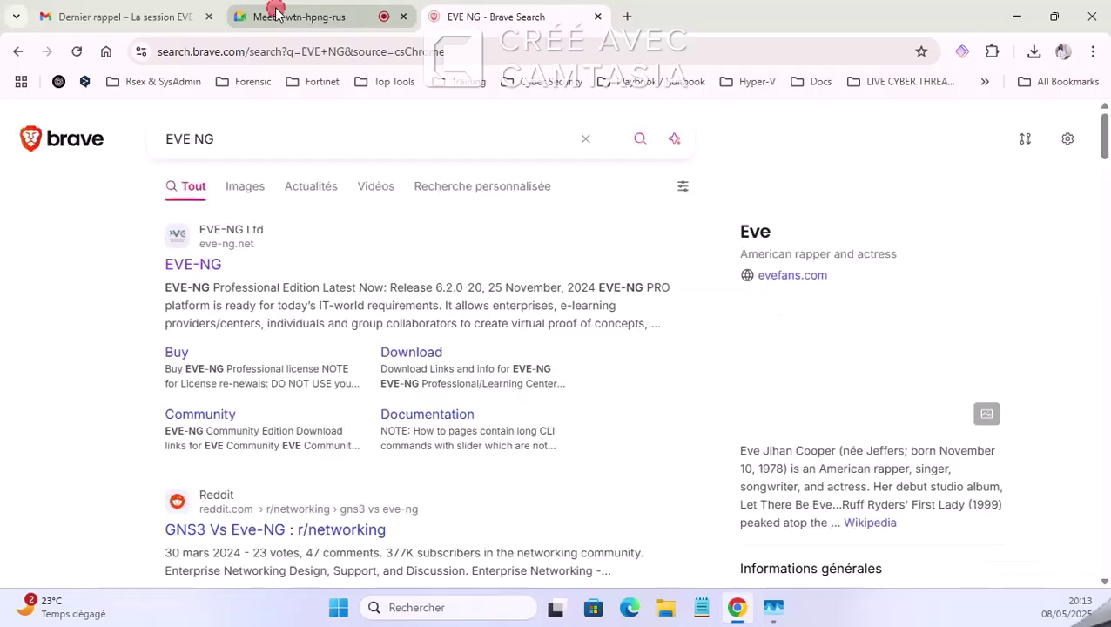
pyautogui.click(309, 17)
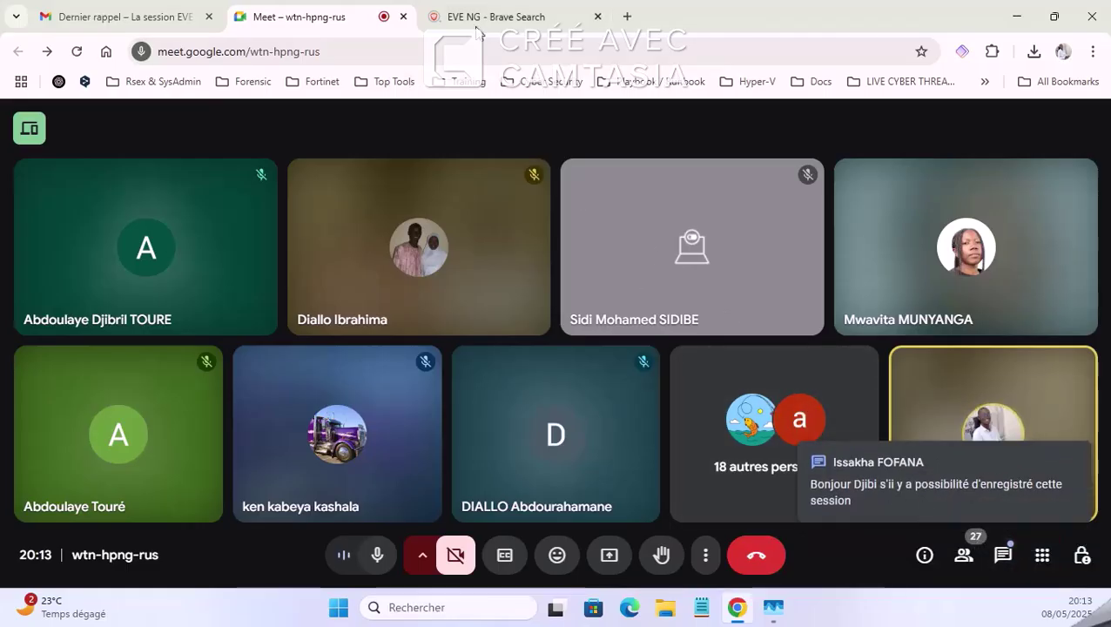
pyautogui.click(507, 20)
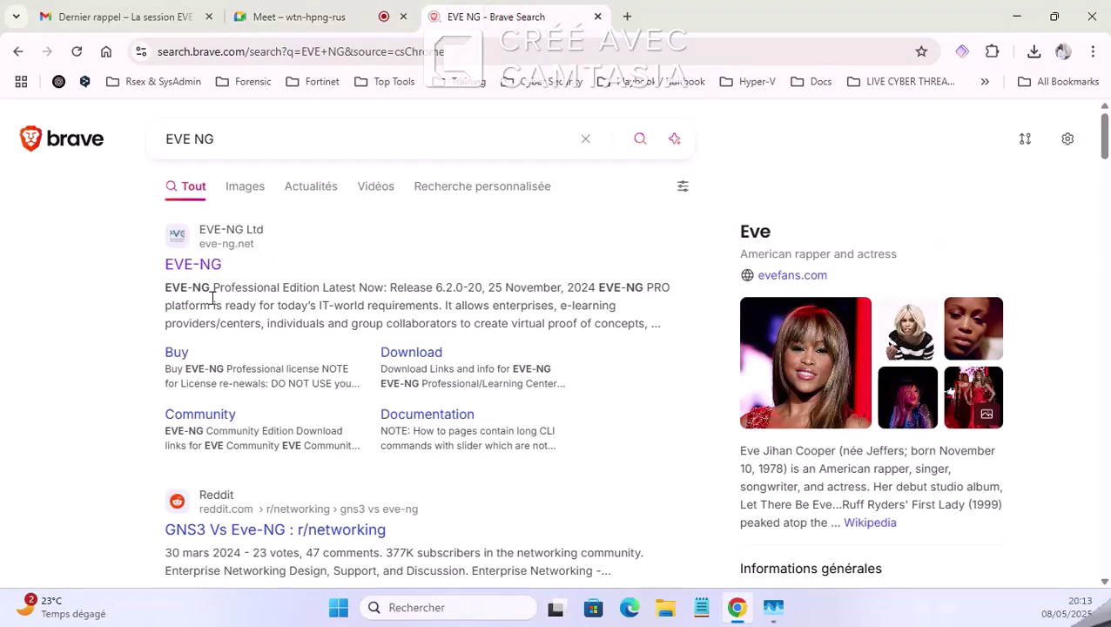
pyautogui.click(211, 268)
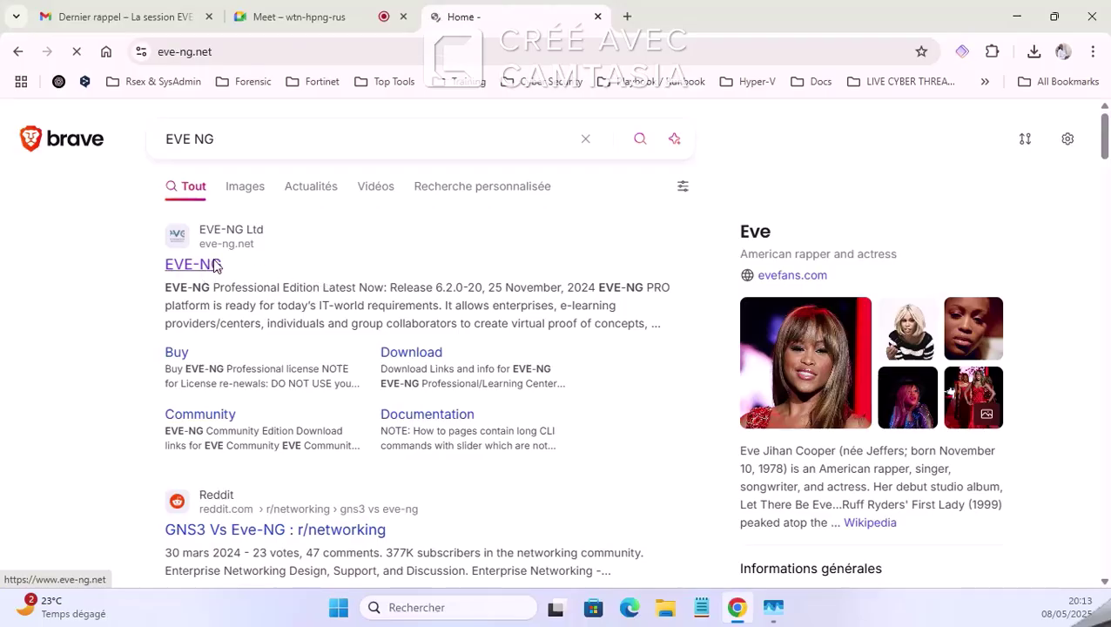
# Step: Admit the person asking to join the Meet call
pyautogui.scroll(-4, 321, 321)
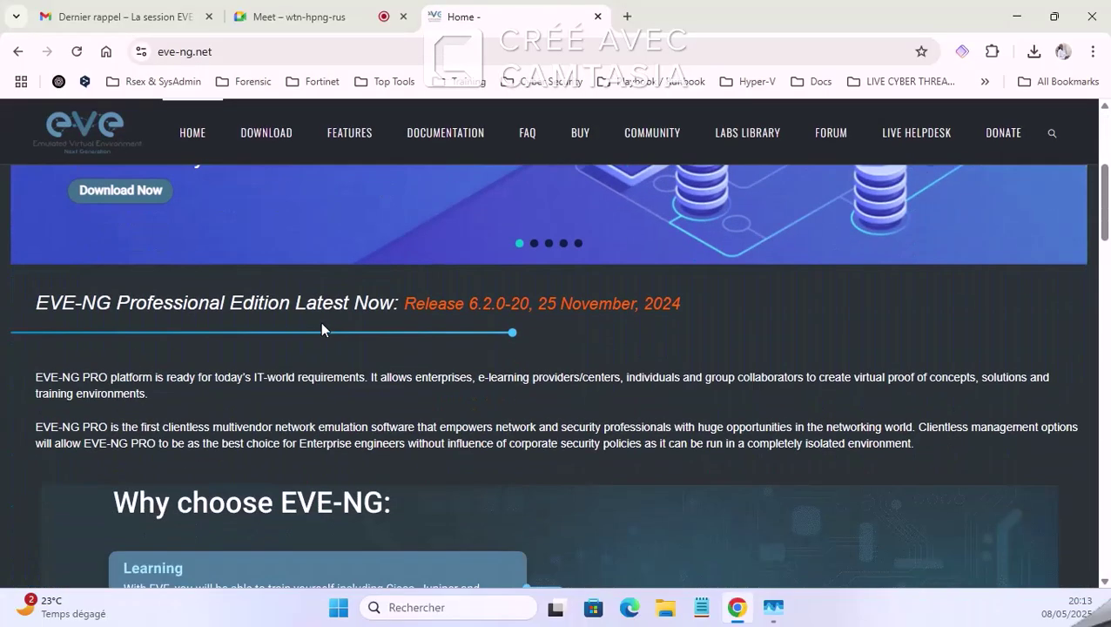
pyautogui.click(292, 17)
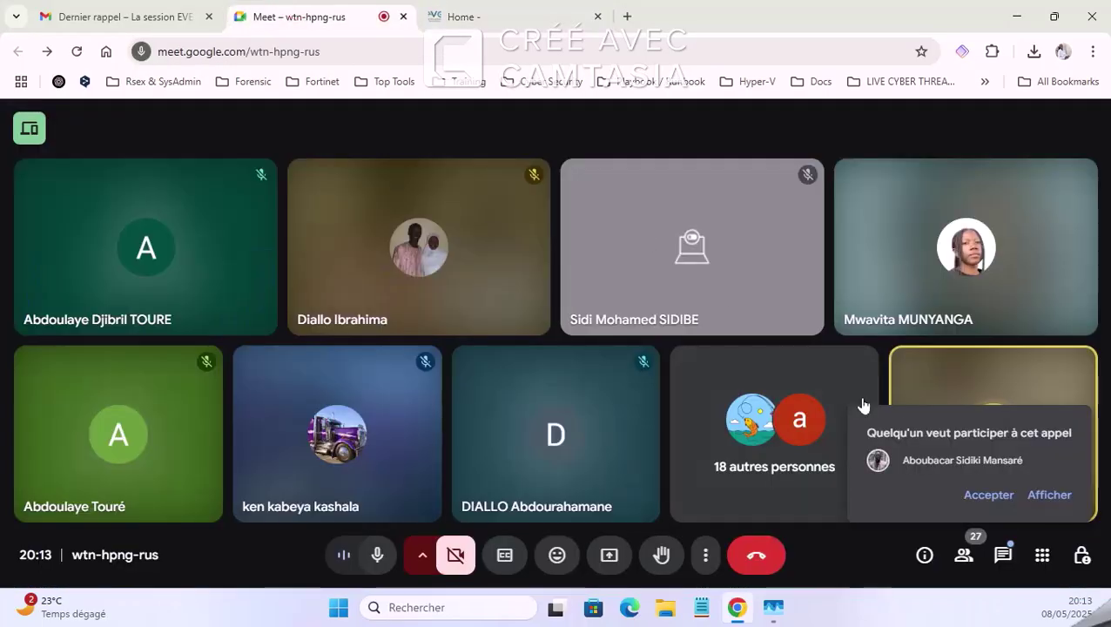
pyautogui.click(980, 495)
# Step: Look through the eve-ng.net home page and its Professional Edition 6.2.0-20 release details
pyautogui.click(523, 13)
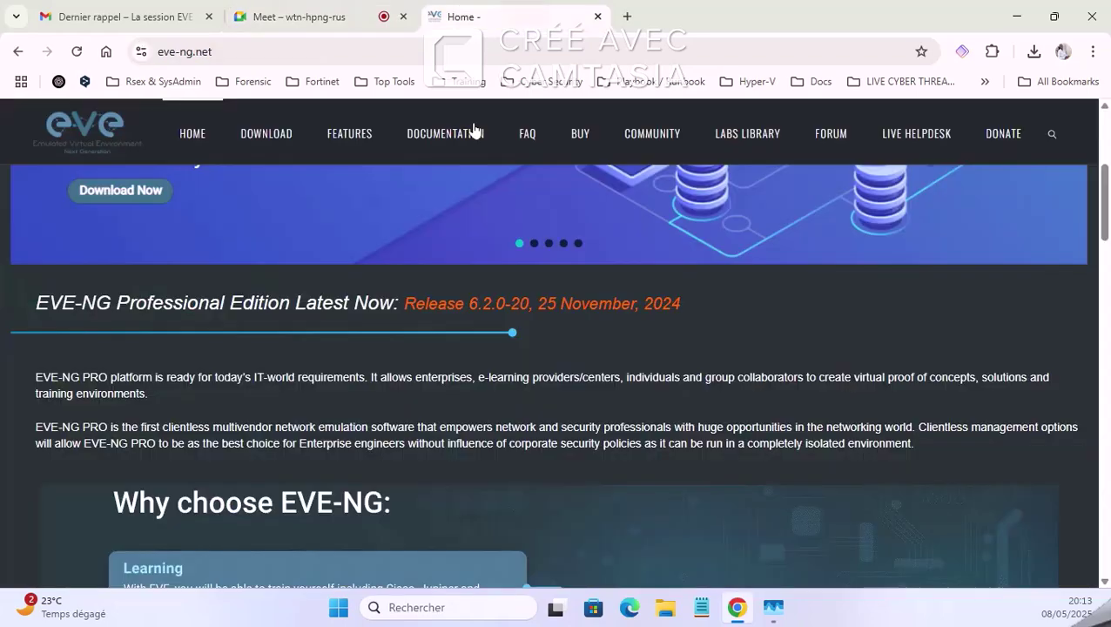
pyautogui.scroll(-2, 389, 332)
pyautogui.scroll(-4, 401, 335)
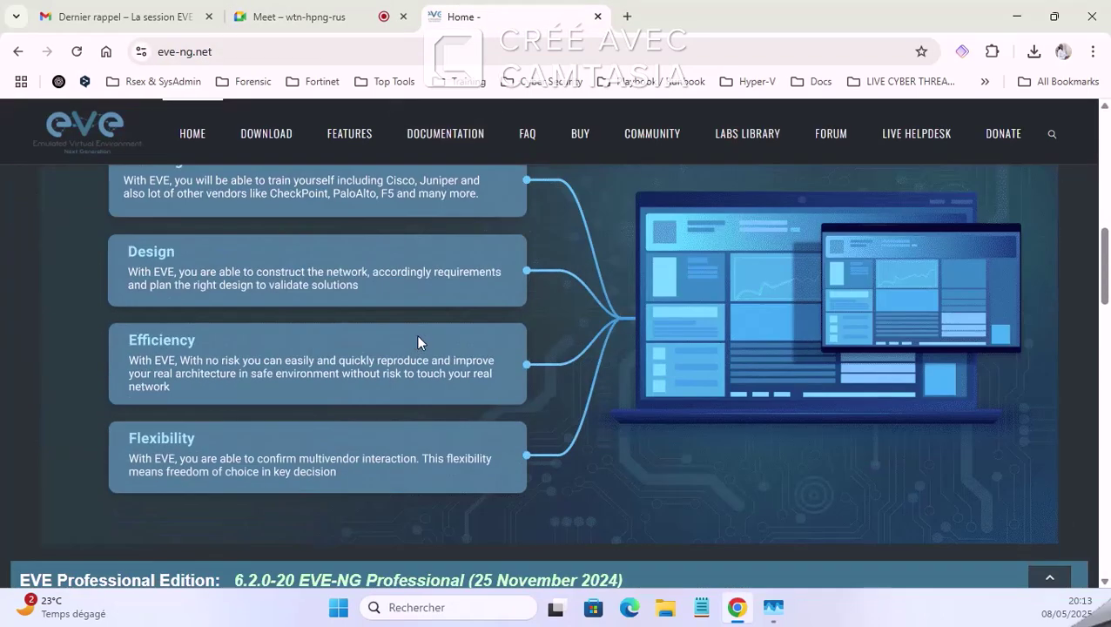
pyautogui.scroll(7, 416, 334)
pyautogui.scroll(-2, 418, 218)
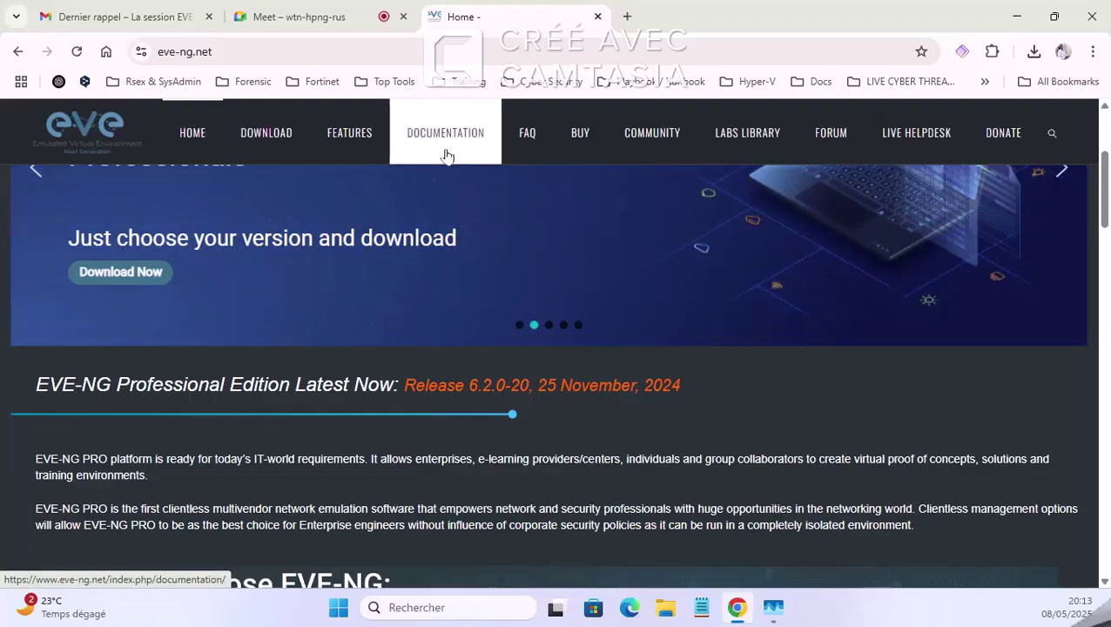
pyautogui.scroll(-1, 439, 240)
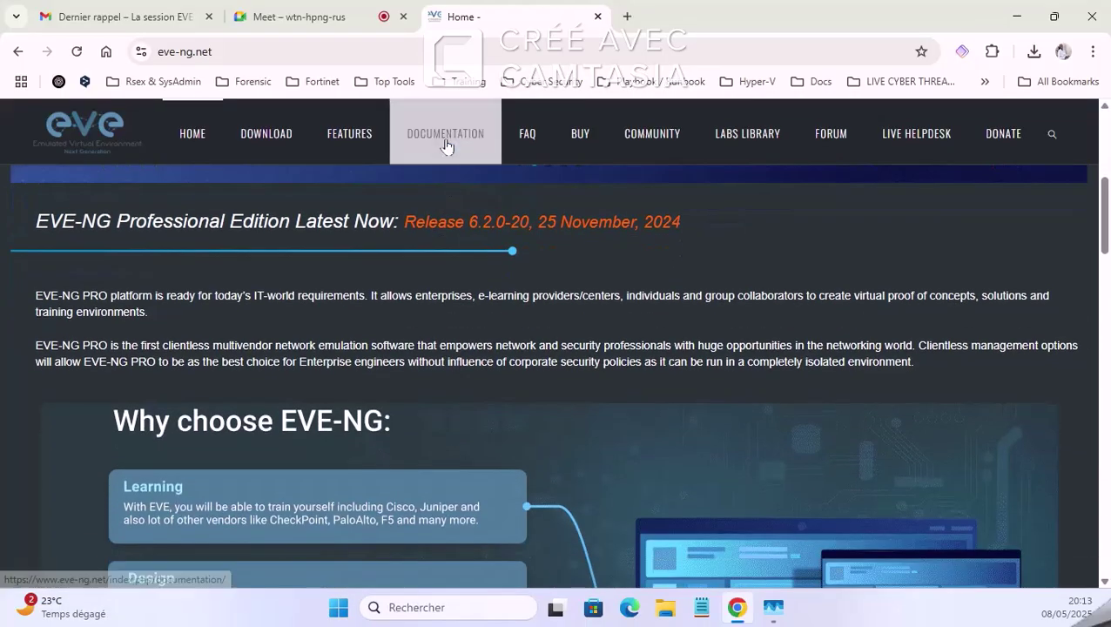
pyautogui.scroll(-2, 451, 269)
pyautogui.scroll(3, 454, 280)
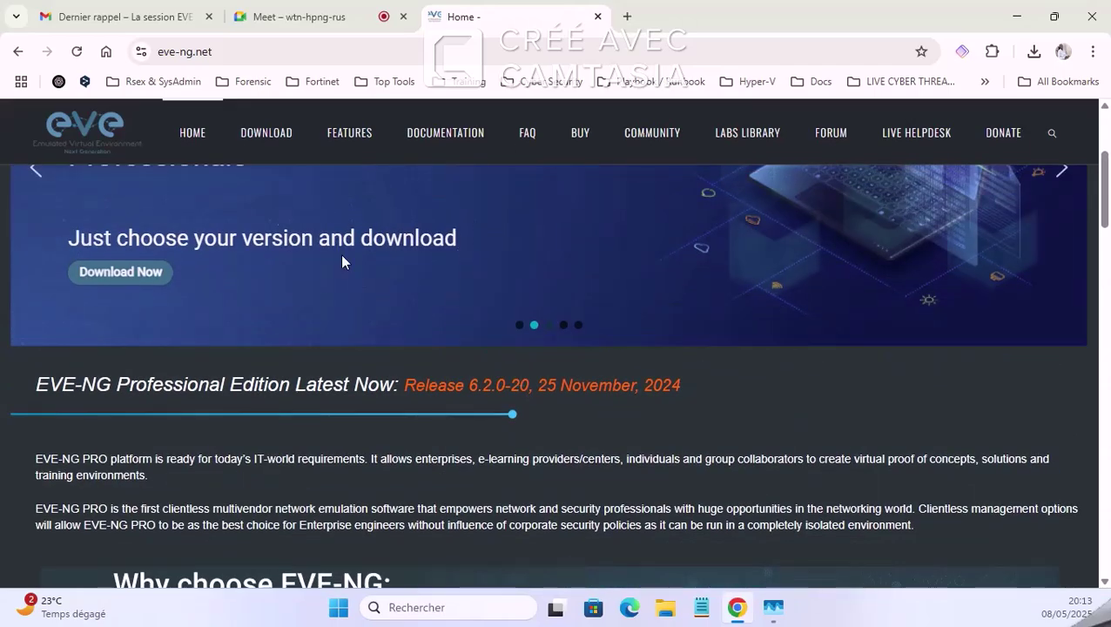
pyautogui.scroll(2, 322, 223)
# Step: Check the Meet participants list, glance at the EVE-NG home page again, then go back to Meet
pyautogui.click(323, 10)
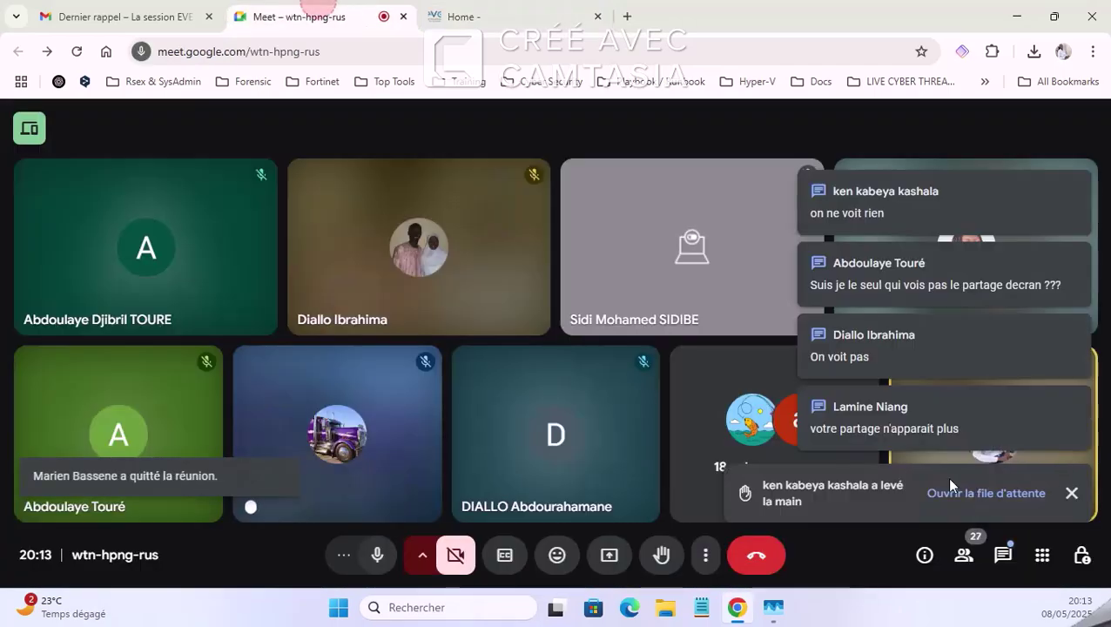
pyautogui.click(965, 557)
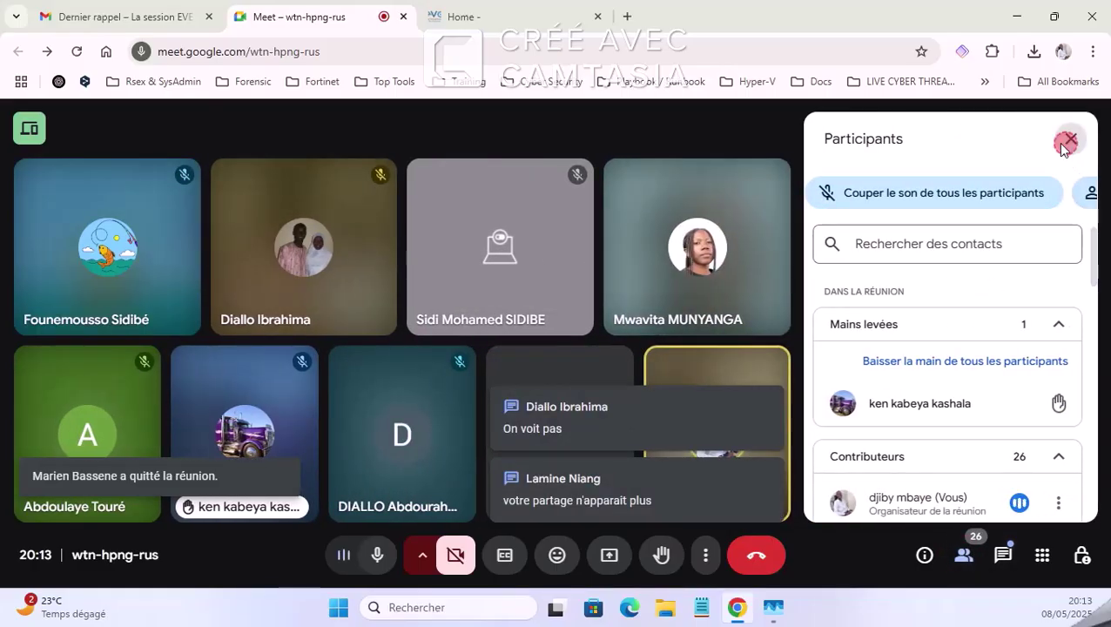
pyautogui.click(1070, 139)
pyautogui.click(461, 17)
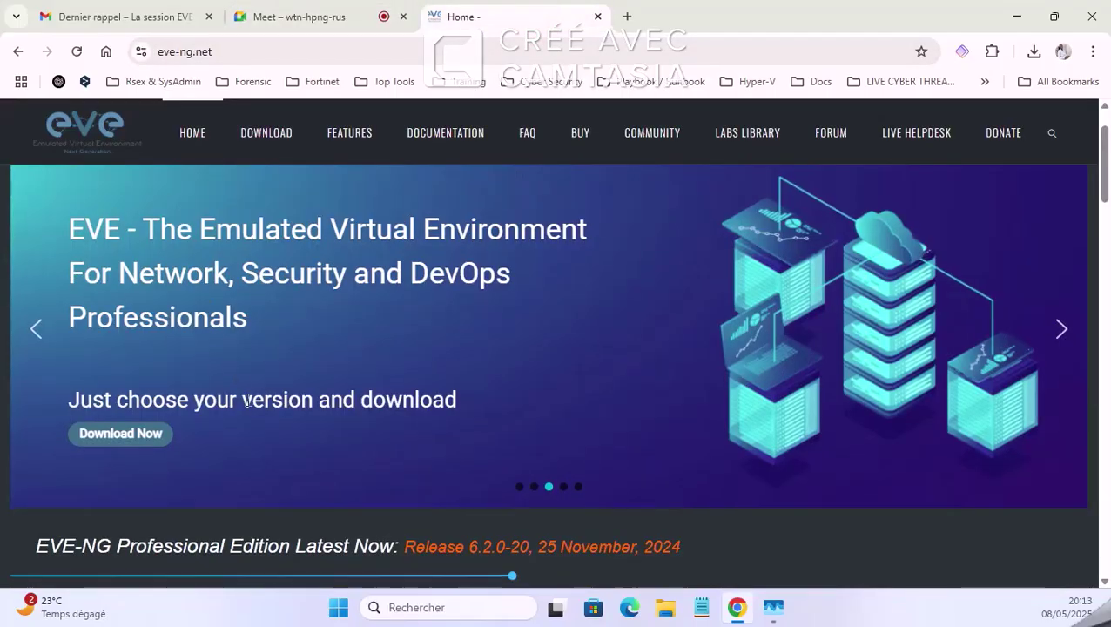
pyautogui.scroll(-5, 255, 378)
pyautogui.scroll(5, 255, 378)
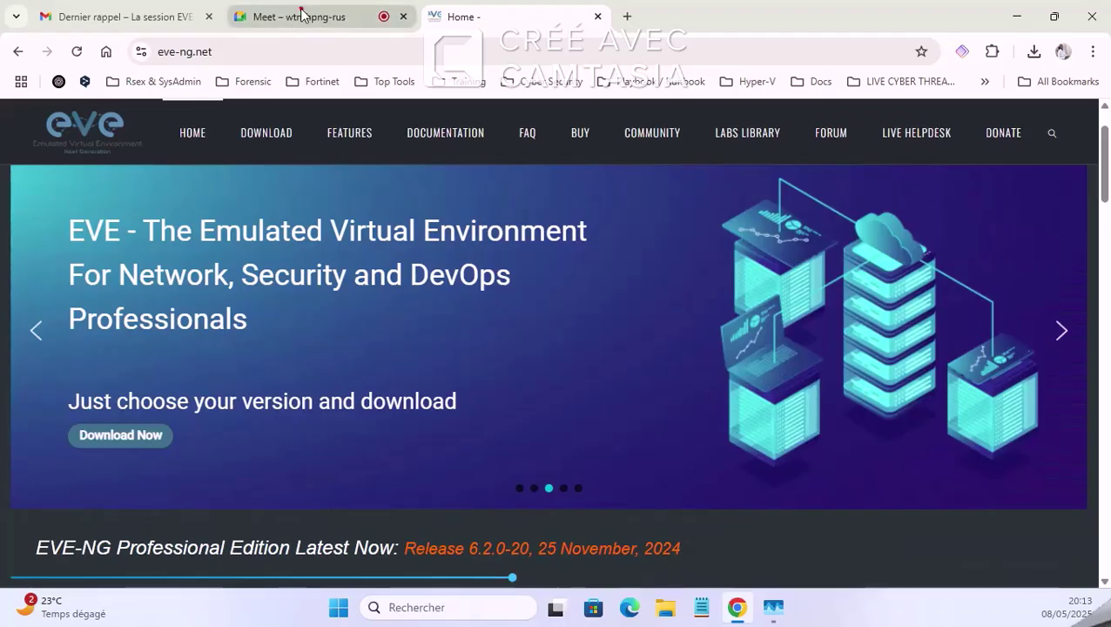
pyautogui.click(300, 16)
# Step: Share the eve-ng.net 'Home' Chrome tab with the Meet call
pyautogui.click(609, 555)
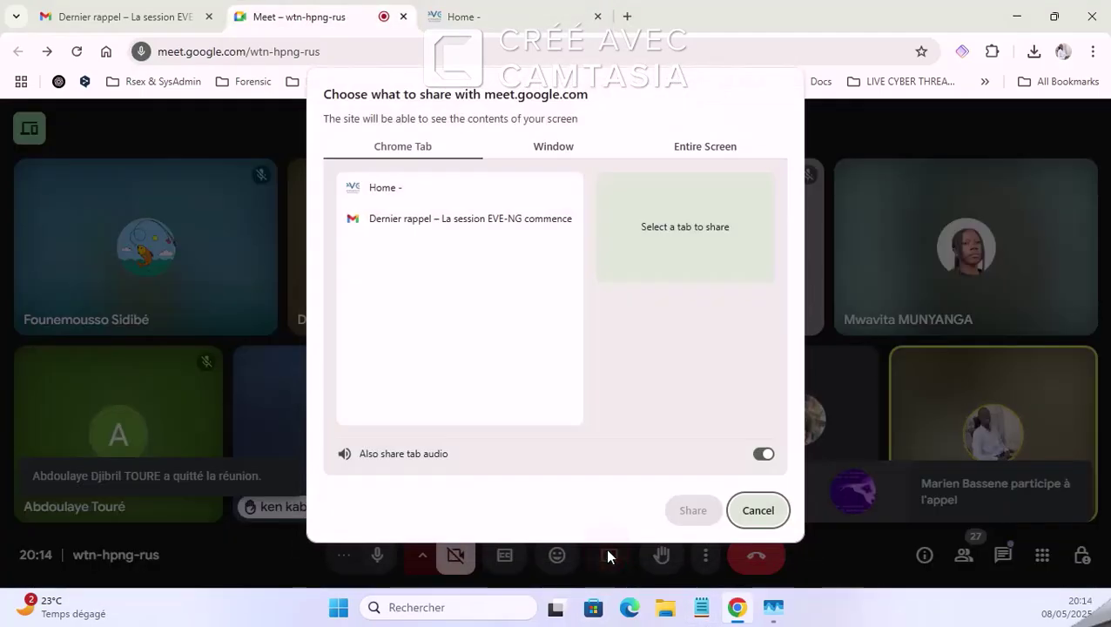
pyautogui.click(543, 146)
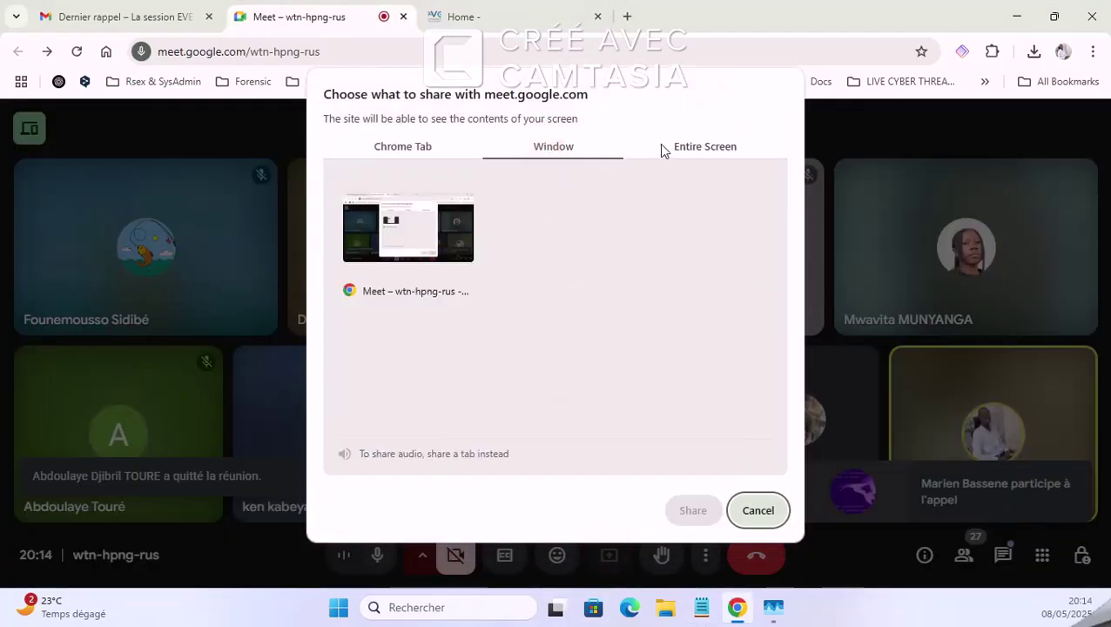
pyautogui.click(701, 146)
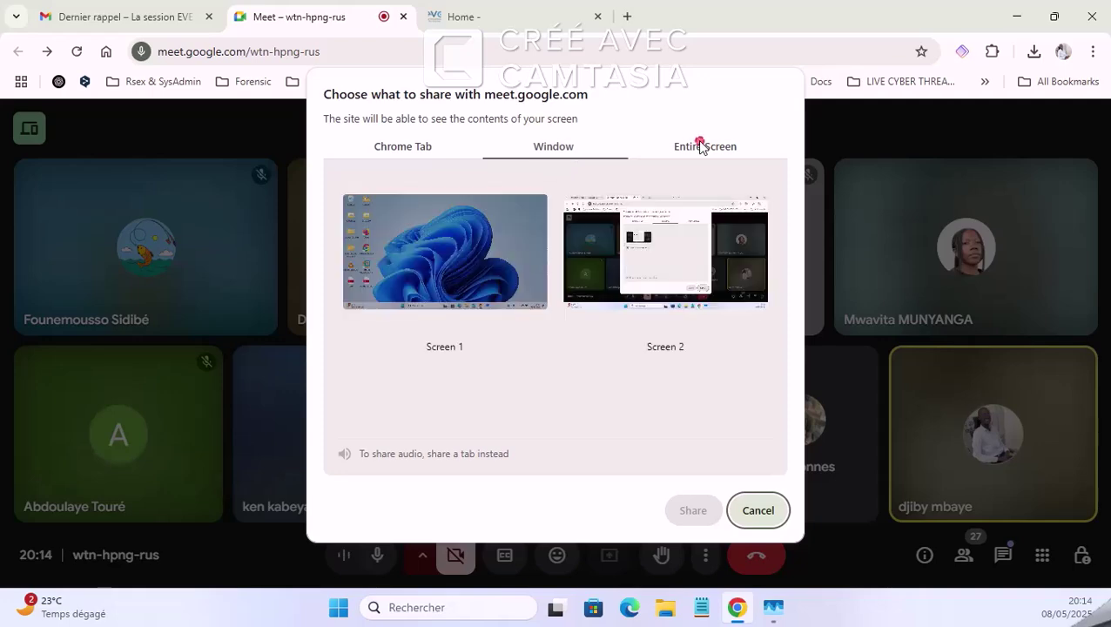
pyautogui.click(554, 147)
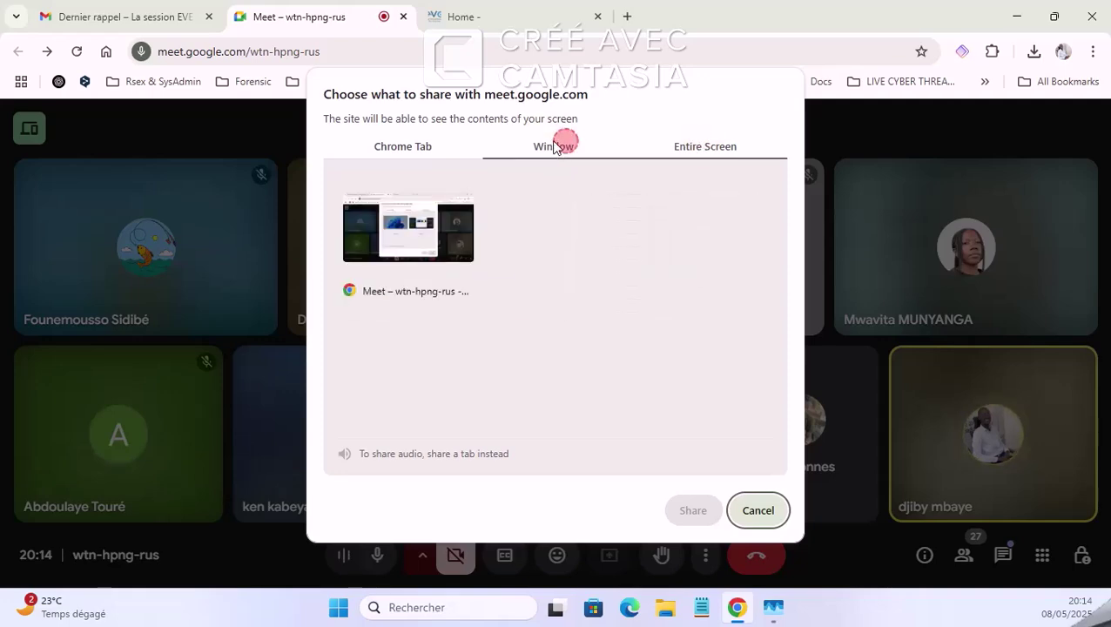
pyautogui.click(405, 148)
pyautogui.click(443, 193)
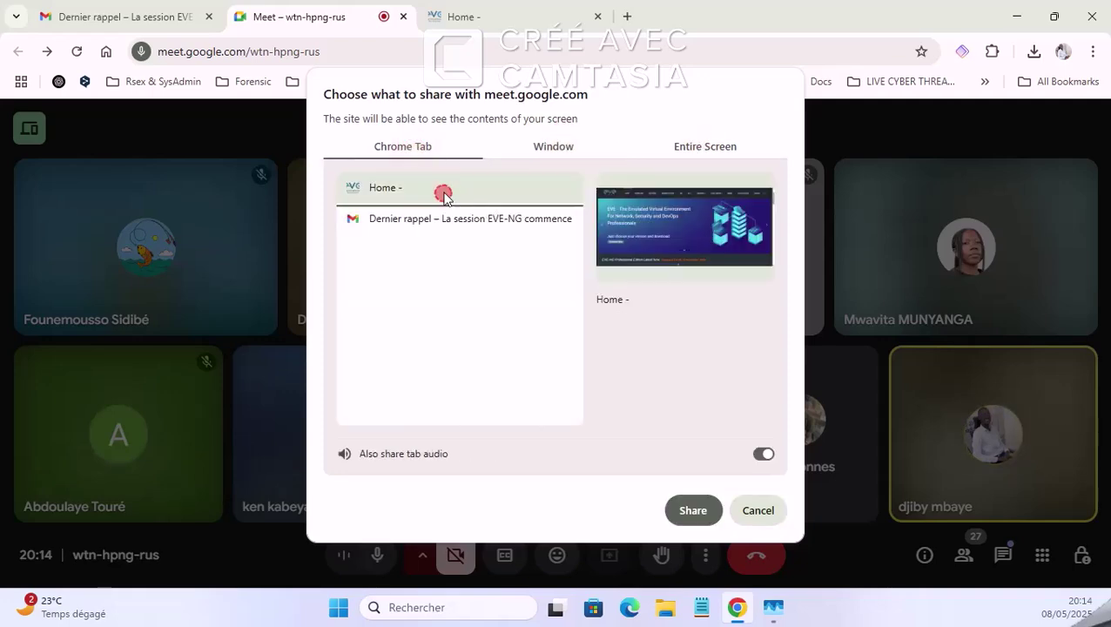
pyautogui.click(694, 510)
pyautogui.click(487, 21)
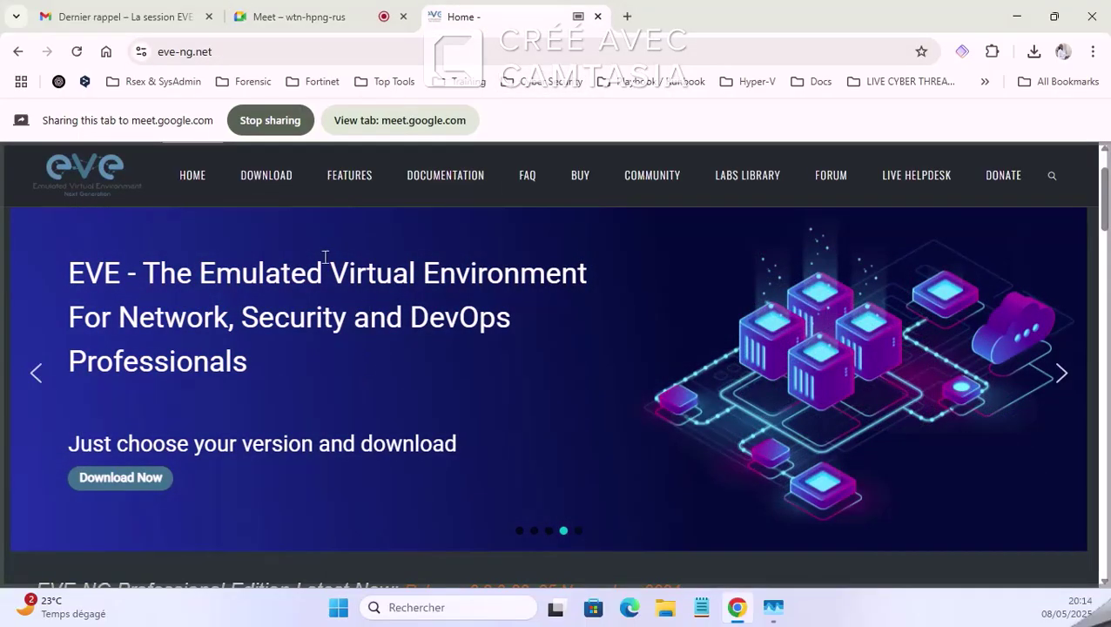
# Step: Reopen eve-ng.net from the search results, scroll the home page, and go to DOCUMENTATION
pyautogui.click(18, 51)
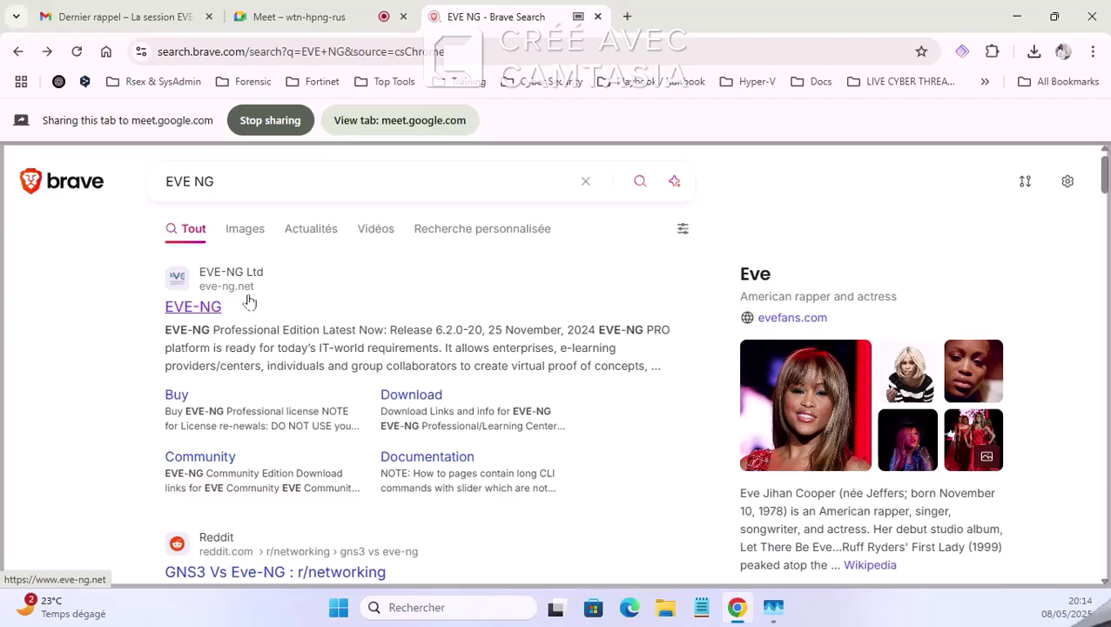
pyautogui.click(276, 274)
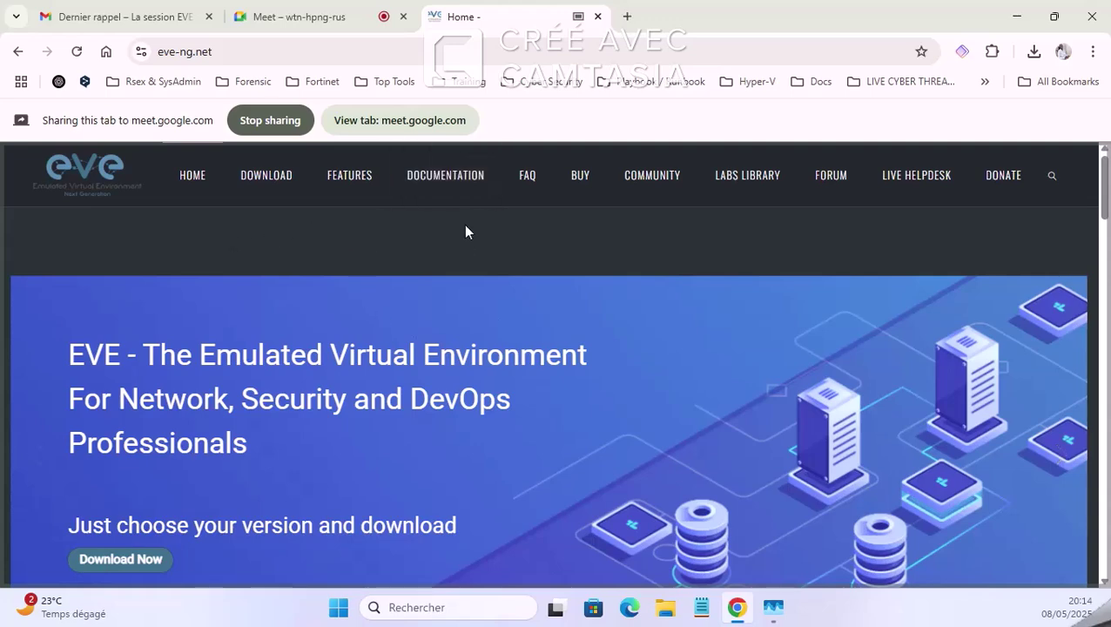
pyautogui.scroll(-3, 261, 379)
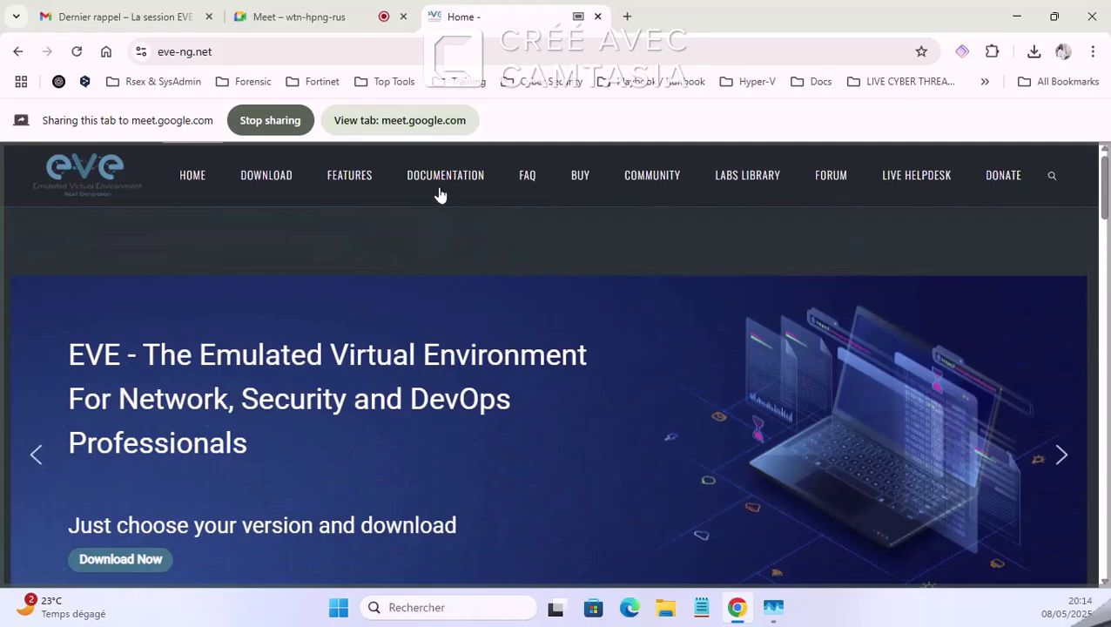
pyautogui.scroll(-4, 474, 287)
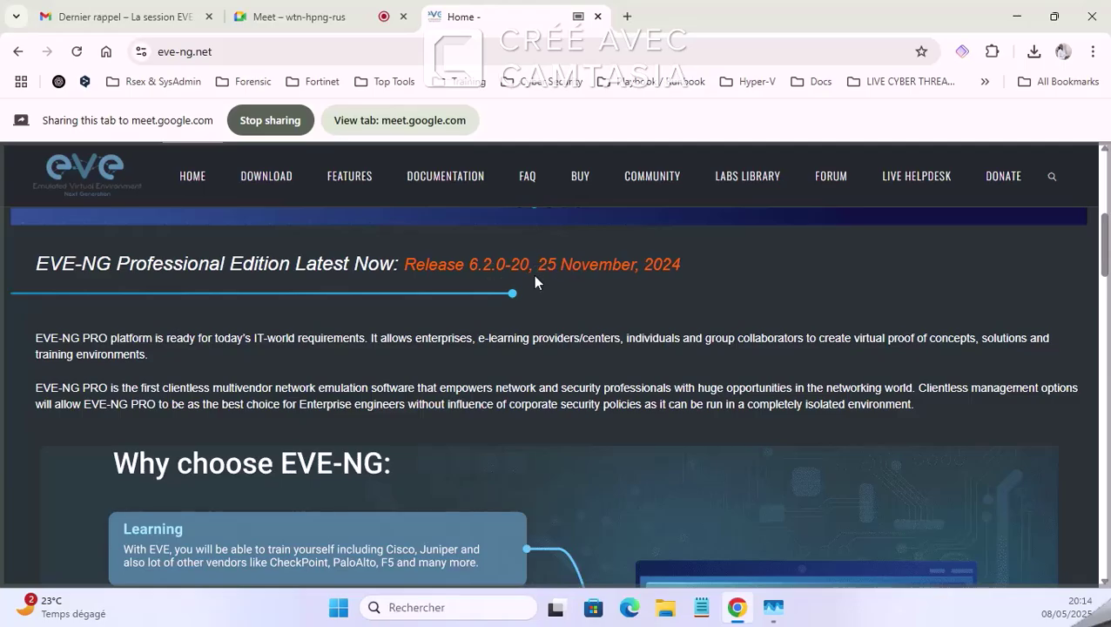
pyautogui.scroll(-10, 550, 335)
pyautogui.scroll(1, 551, 336)
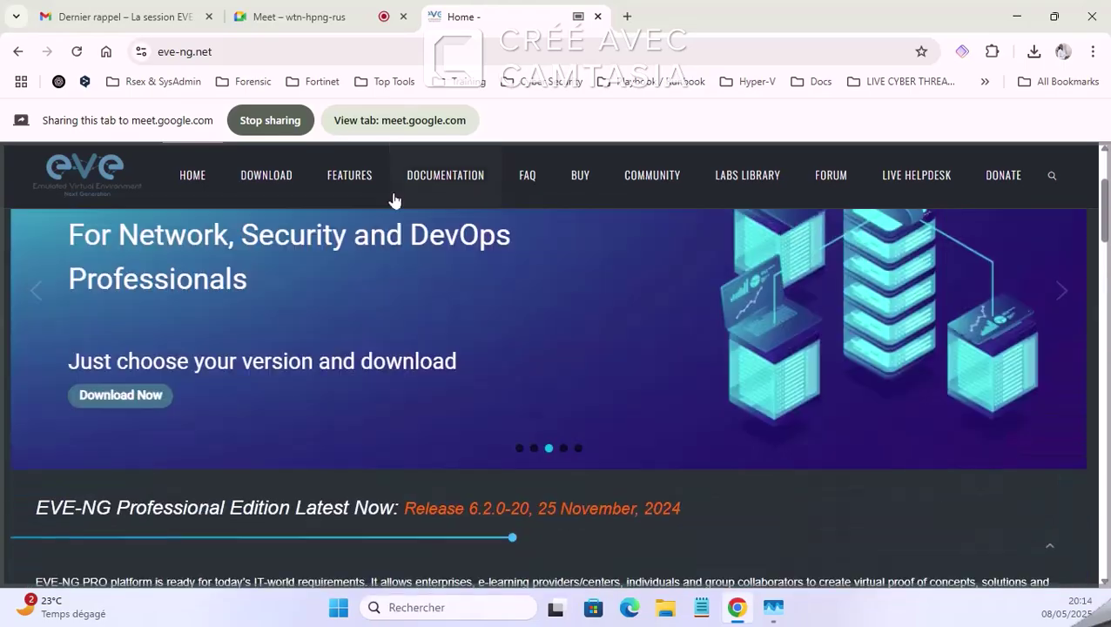
pyautogui.scroll(2, 393, 200)
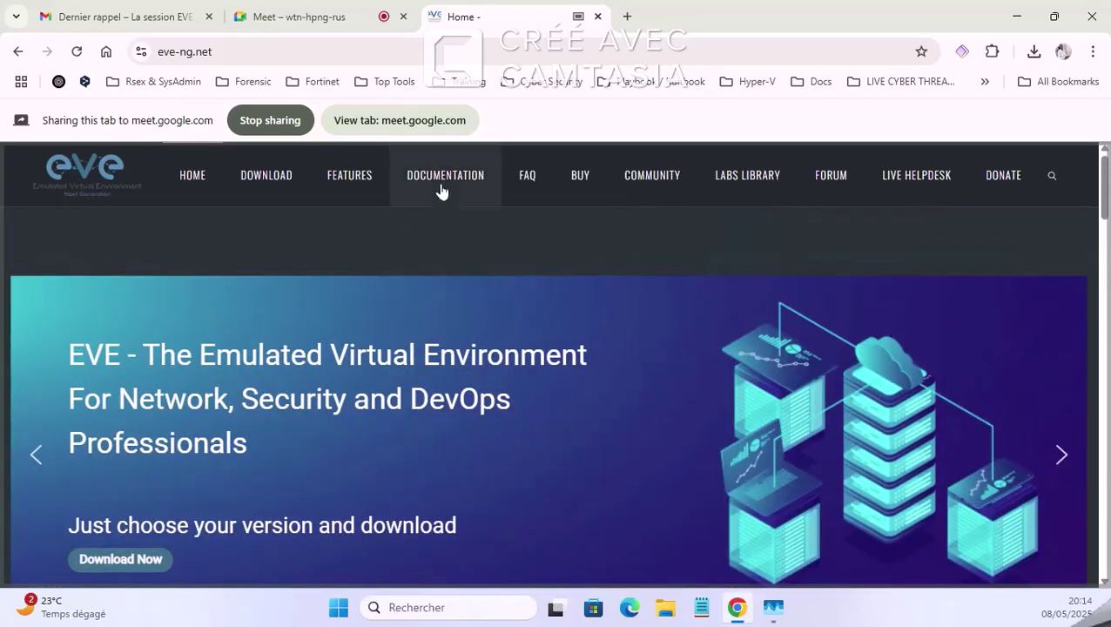
pyautogui.click(441, 183)
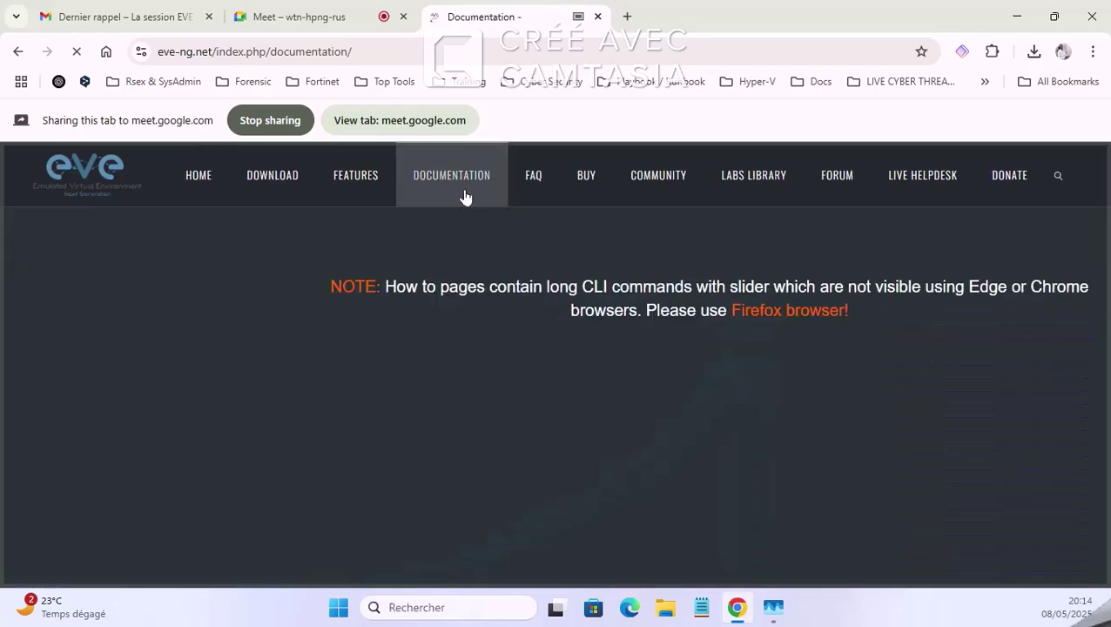
# Step: Go from the documentation page back to HOME and then to the DOWNLOAD page
pyautogui.scroll(-5, 131, 330)
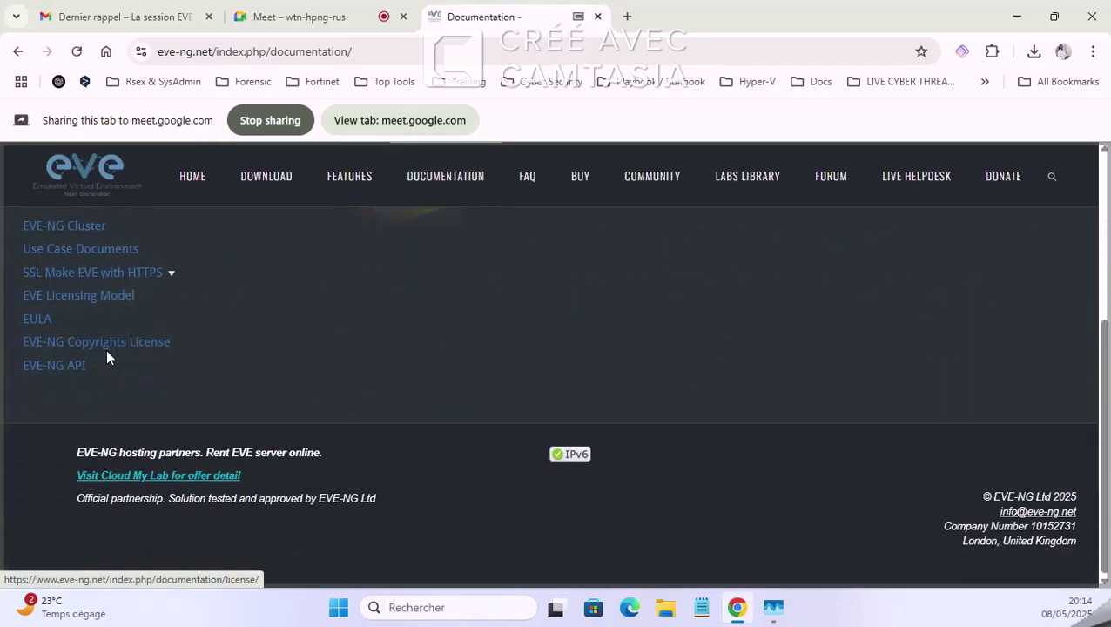
pyautogui.scroll(5, 106, 353)
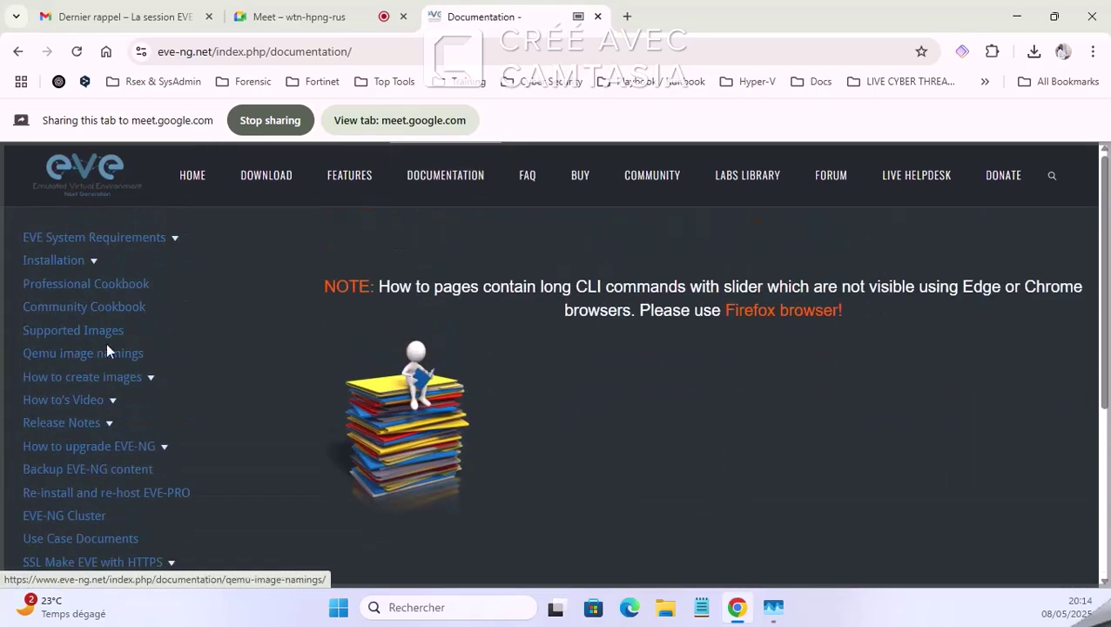
pyautogui.click(213, 181)
pyautogui.click(270, 174)
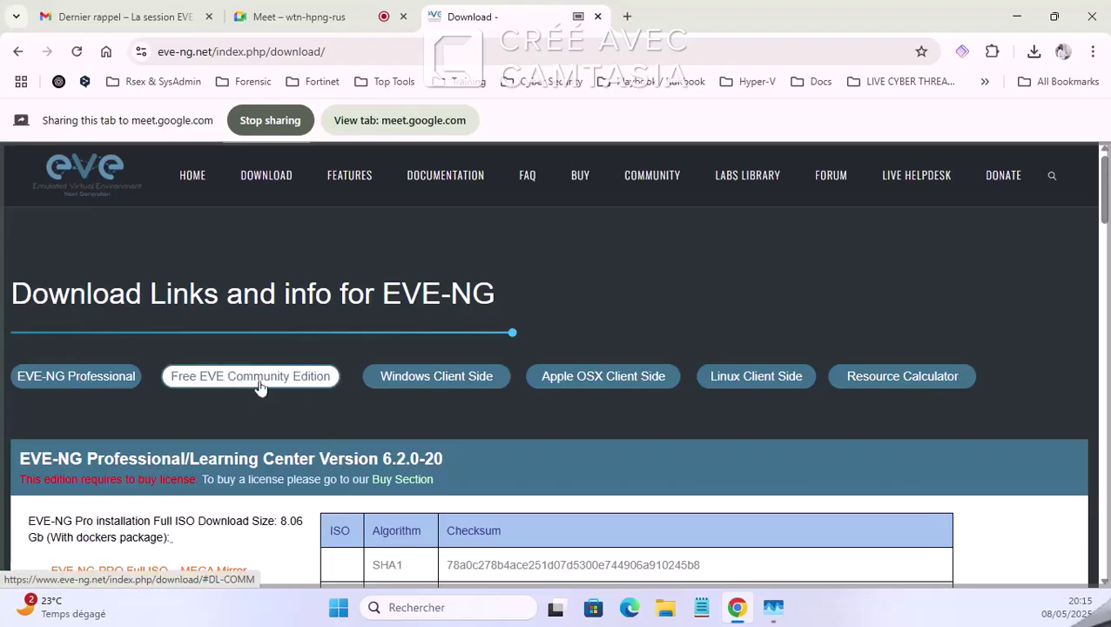
# Step: Highlight the EVE-NG Professional download links, then jump to the Free Community Edition 6.2.0-4 section
pyautogui.click(75, 383)
pyautogui.moveTo(19, 295); pyautogui.dragTo(440, 315)
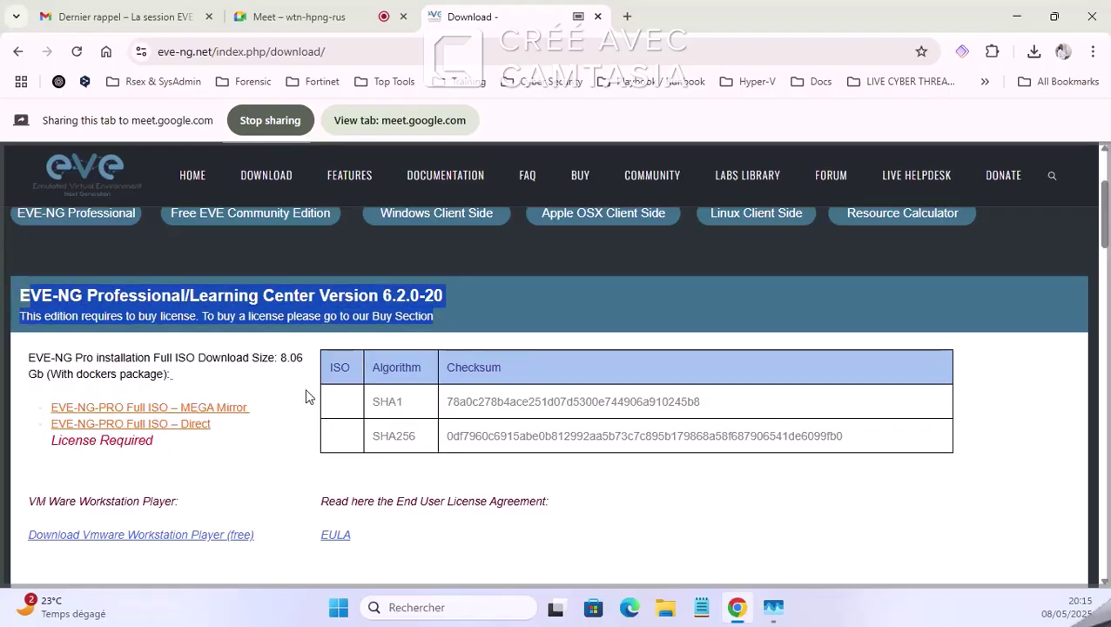
pyautogui.scroll(2, 305, 397)
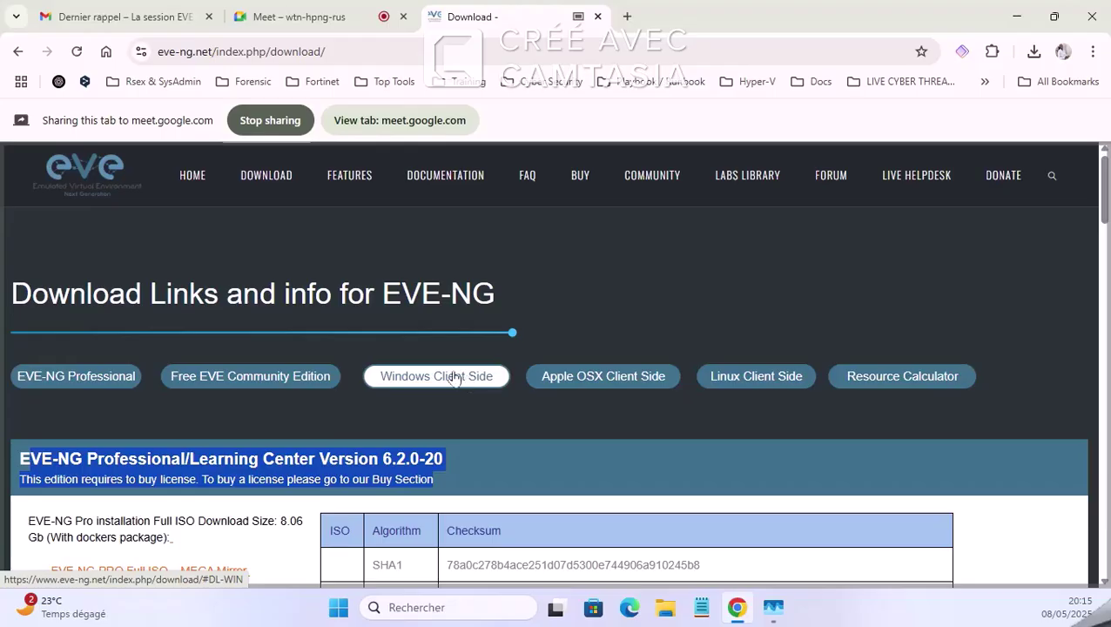
pyautogui.click(252, 375)
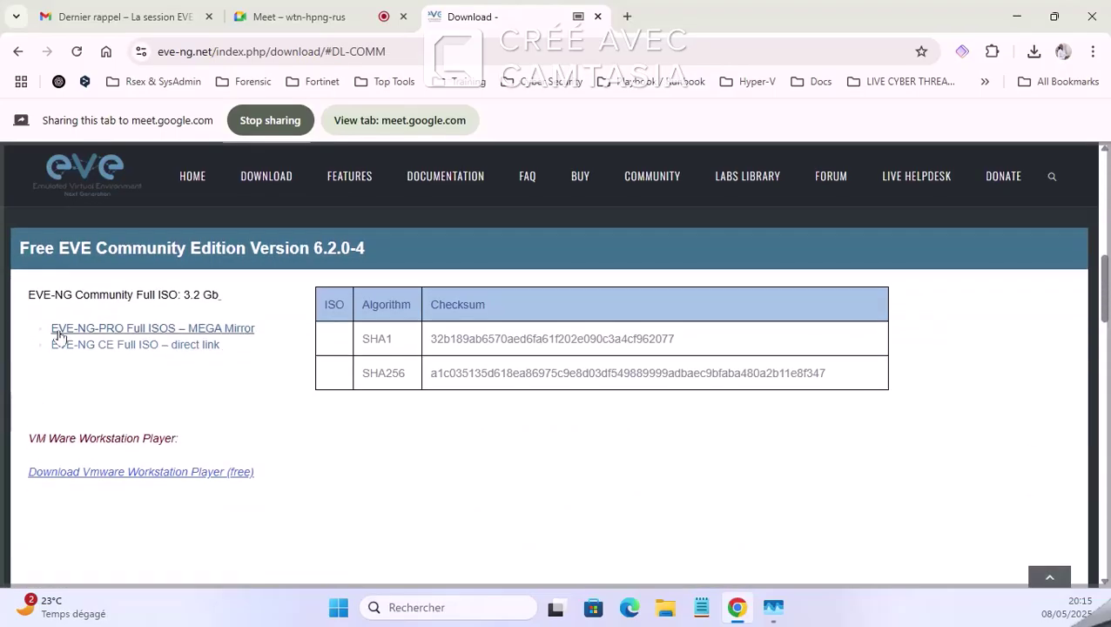
pyautogui.scroll(3, 365, 348)
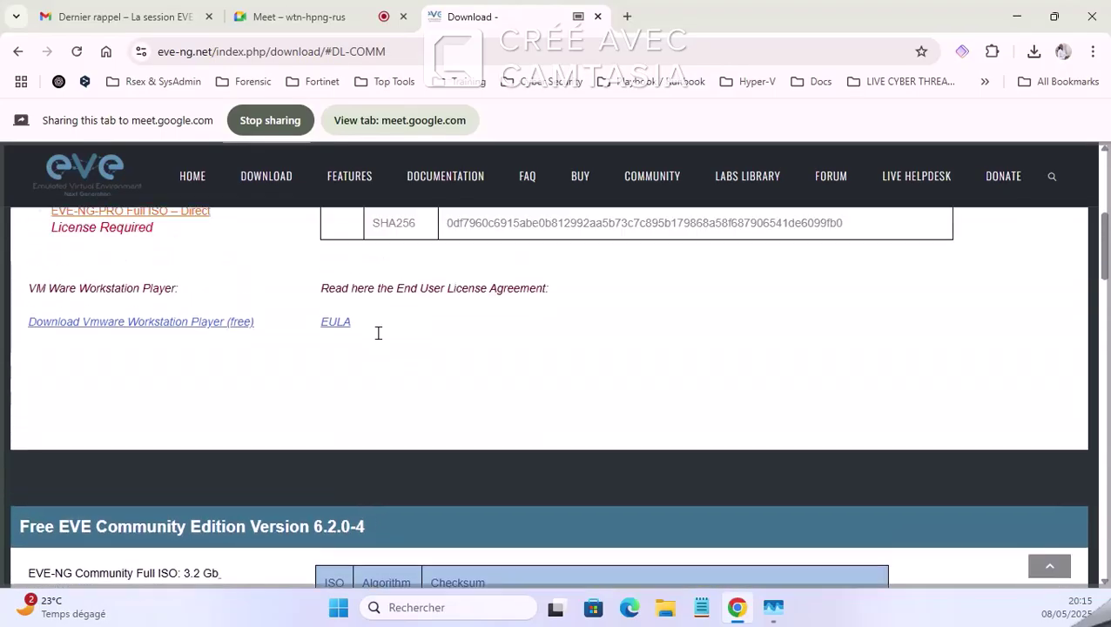
pyautogui.scroll(3, 379, 332)
pyautogui.tripleClick(229, 296)
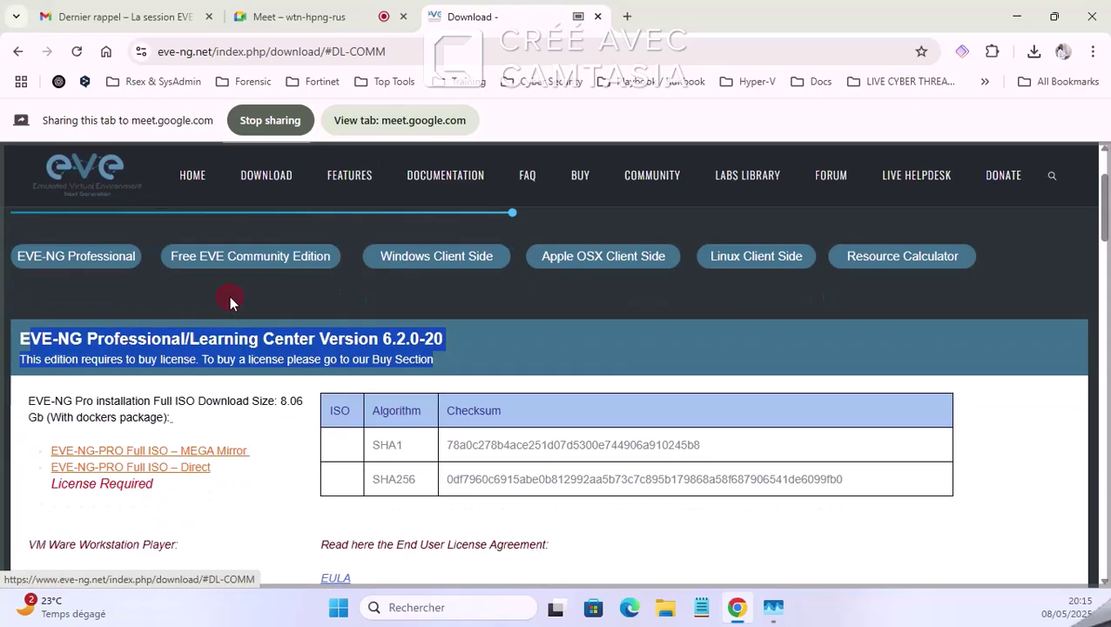
pyautogui.scroll(-5, 229, 296)
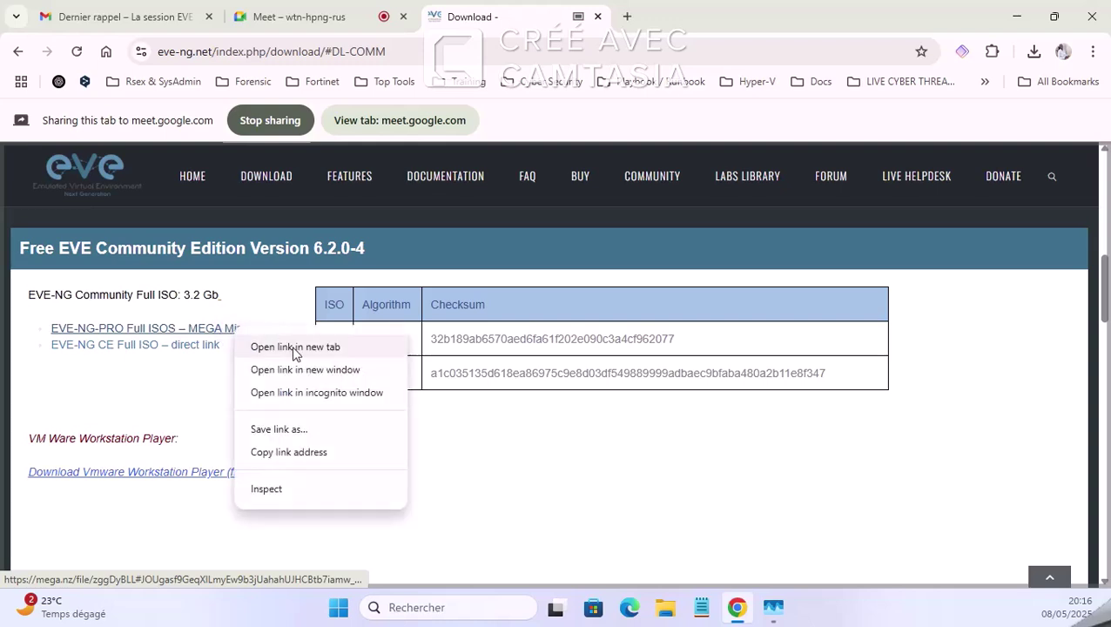
pyautogui.click(292, 347)
pyautogui.click(666, 608)
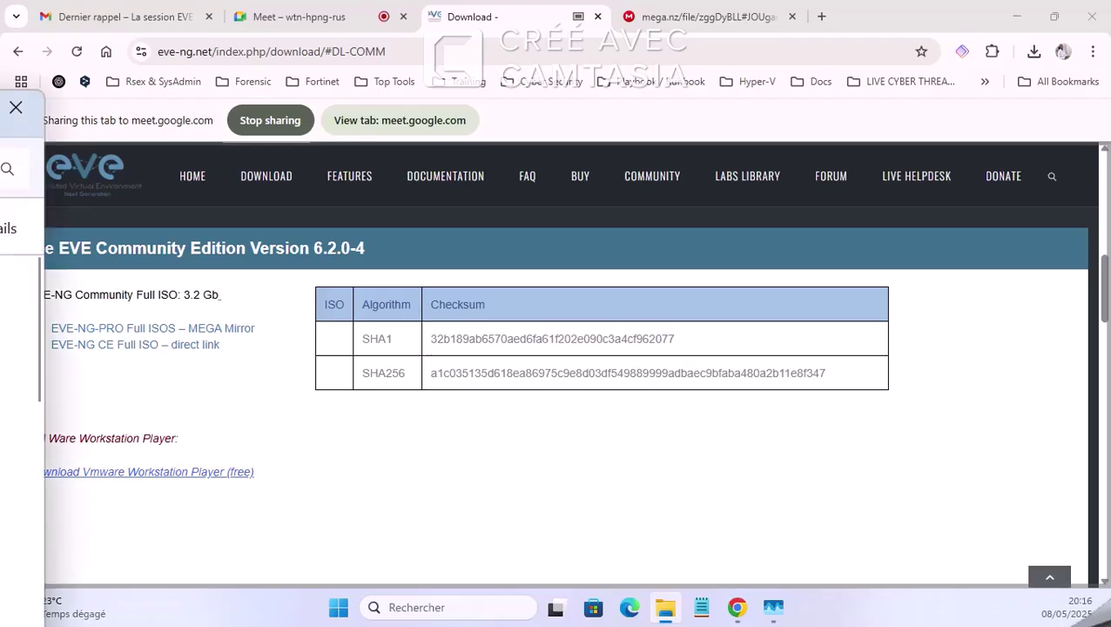
pyautogui.moveTo(2, 109)
pyautogui.mouseDown()
pyautogui.moveTo(288, 111)
pyautogui.moveTo(2, 112)
pyautogui.mouseUp()
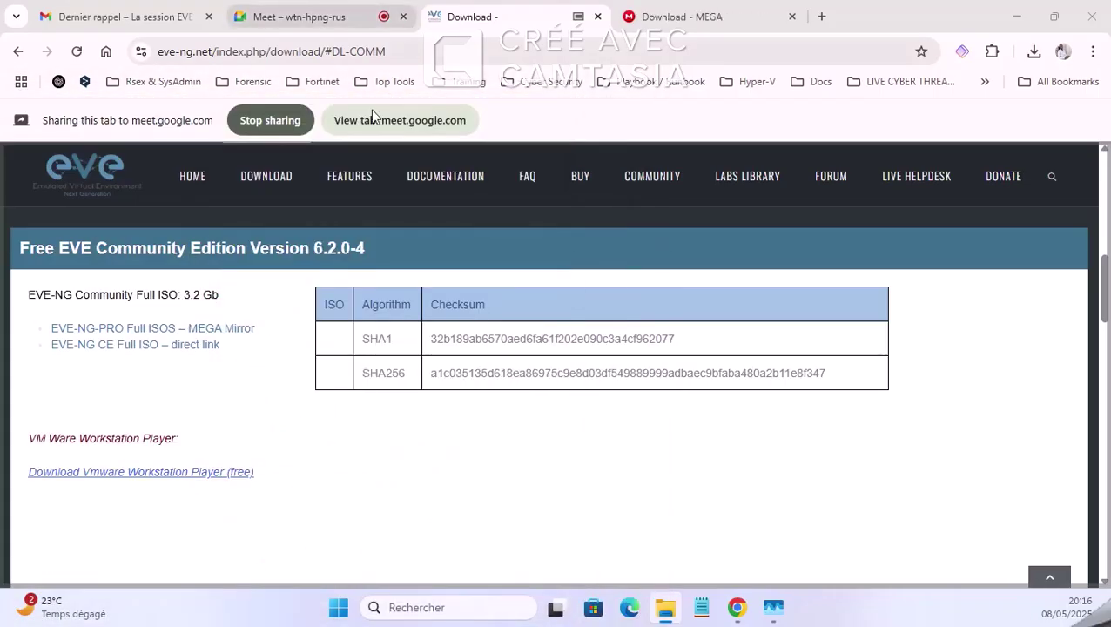
pyautogui.click(688, 17)
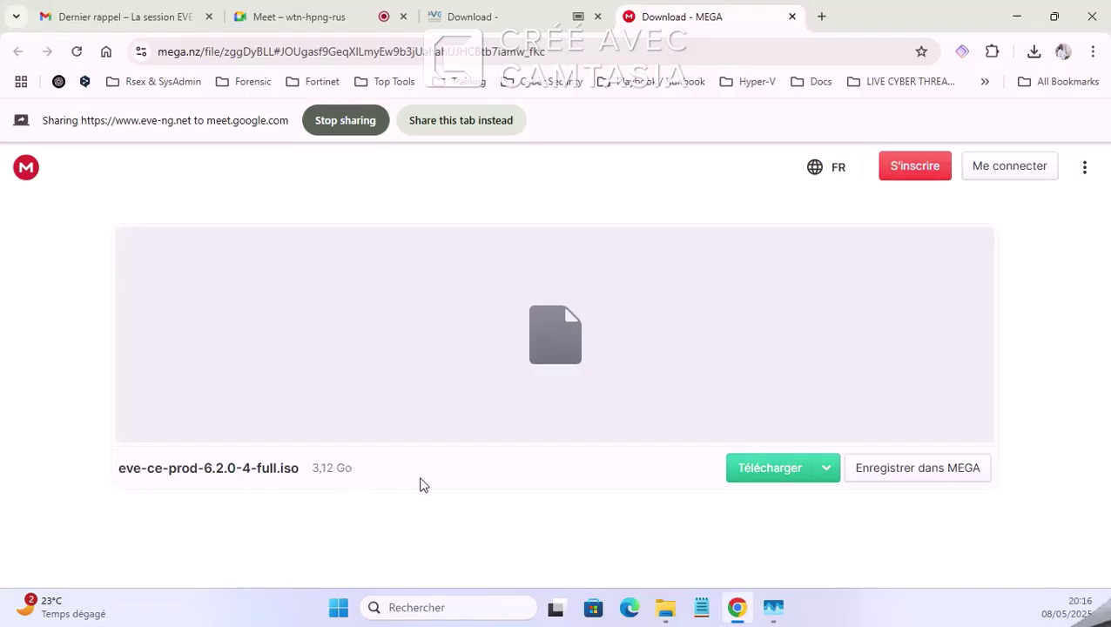
pyautogui.click(793, 16)
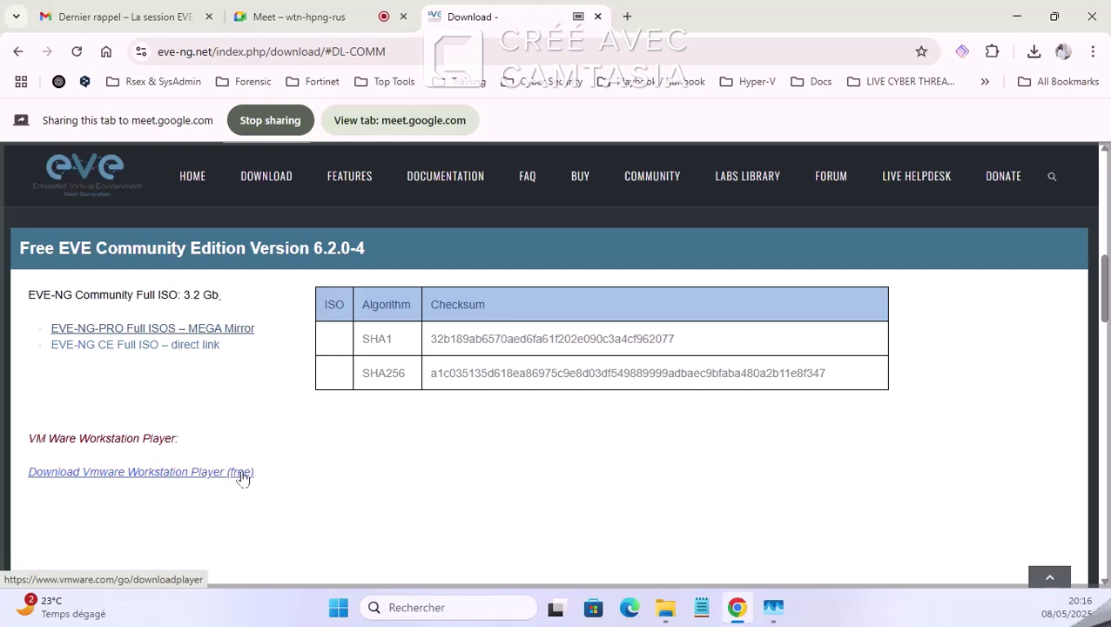
# Step: Clear the Professional heading highlight on the download page and switch to the Google Meet call
pyautogui.scroll(-1, 342, 412)
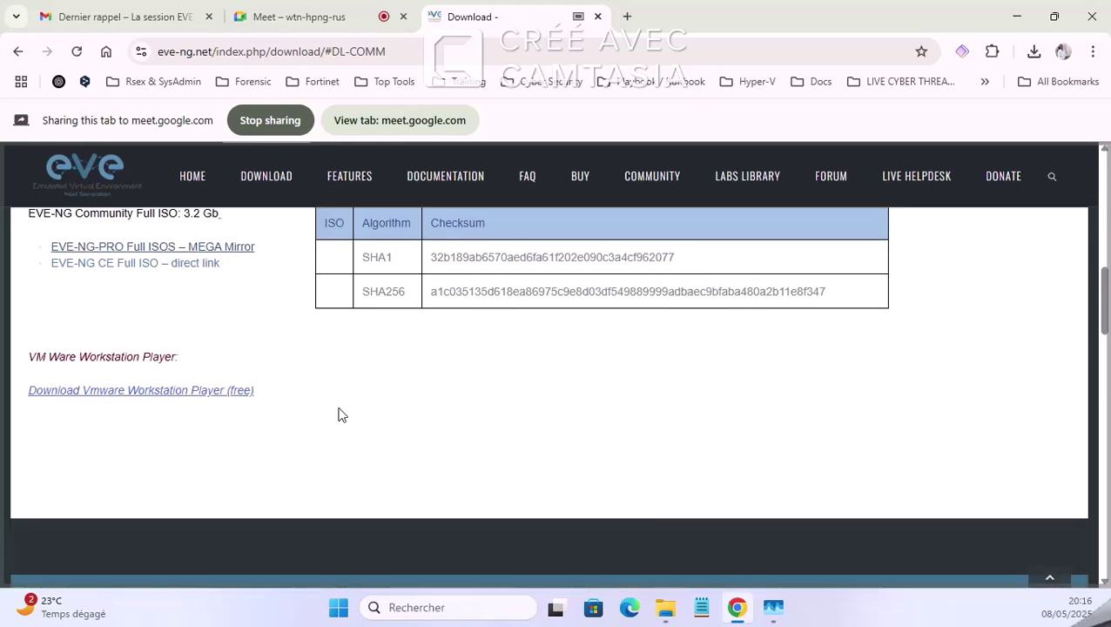
pyautogui.scroll(3, 342, 412)
pyautogui.scroll(10, 342, 412)
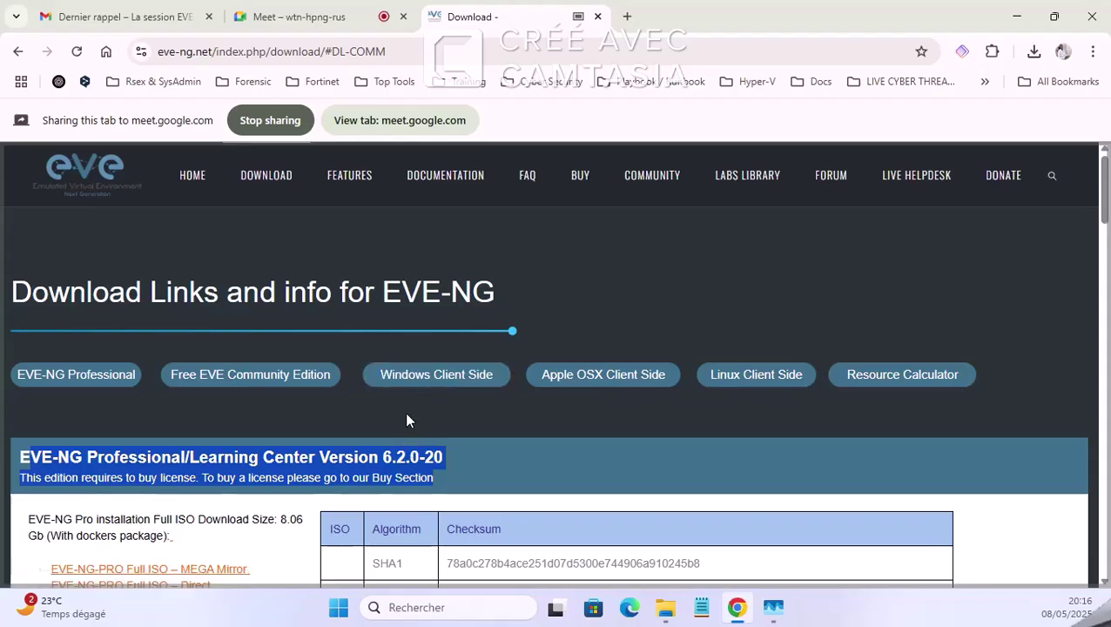
pyautogui.click(403, 453)
pyautogui.scroll(-5, 400, 451)
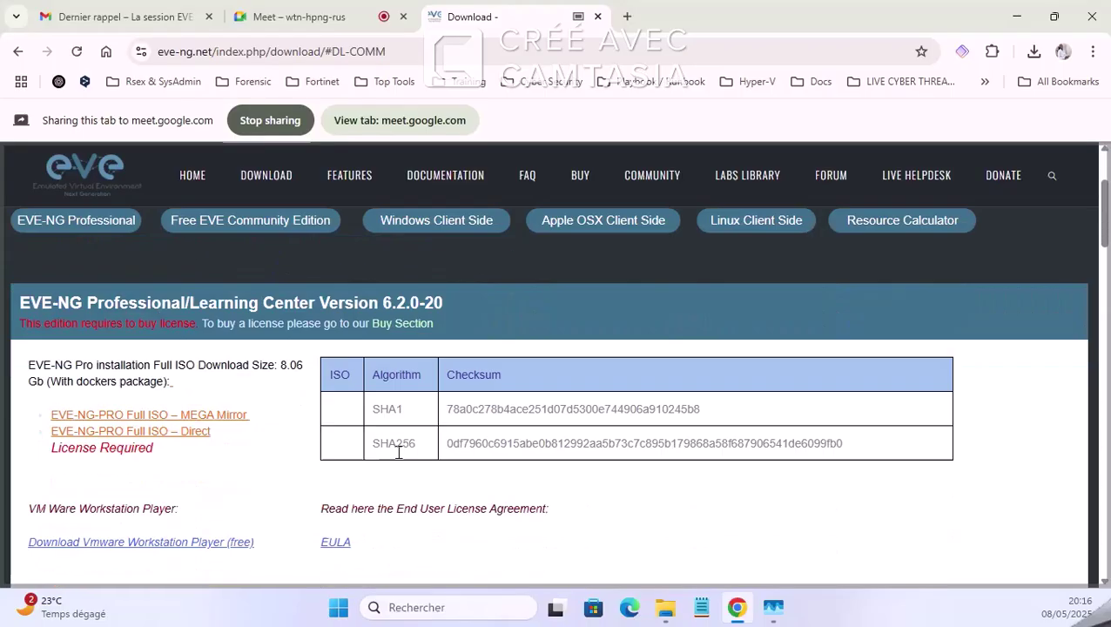
pyautogui.click(270, 7)
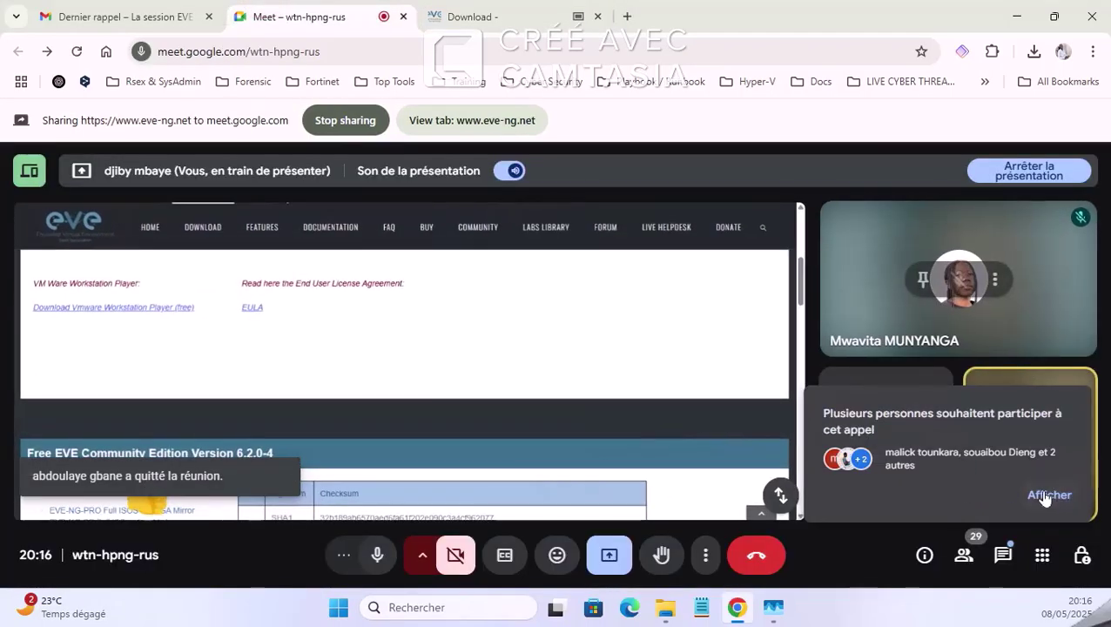
# Step: Admit all four waiting guests in Meet, raising attendance to 32, then return to the Download tab
pyautogui.click(1043, 495)
pyautogui.click(964, 555)
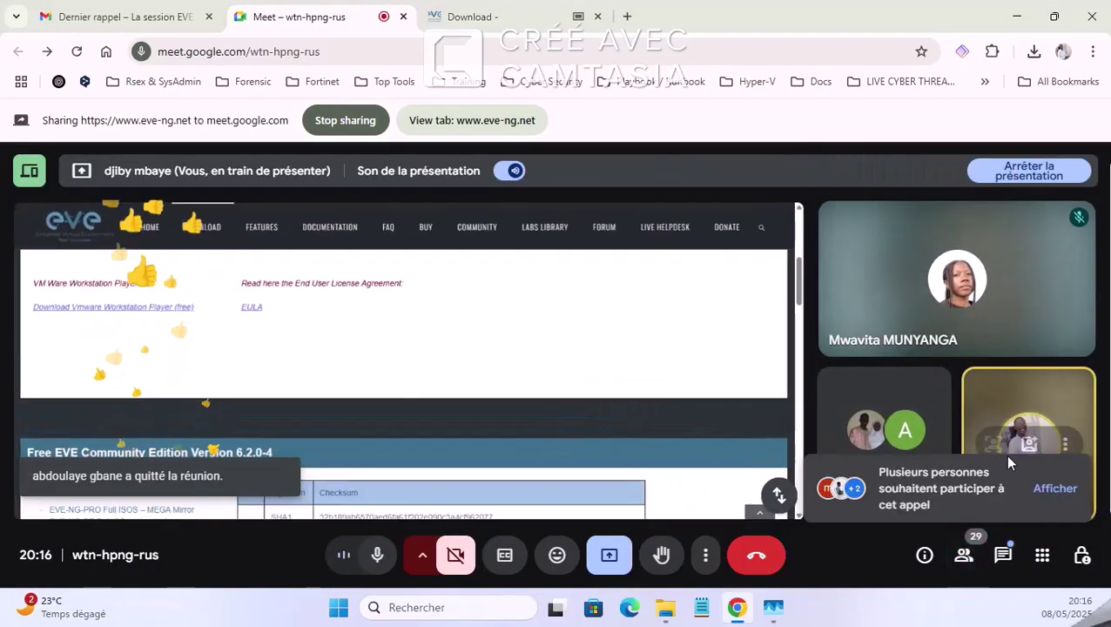
pyautogui.click(964, 555)
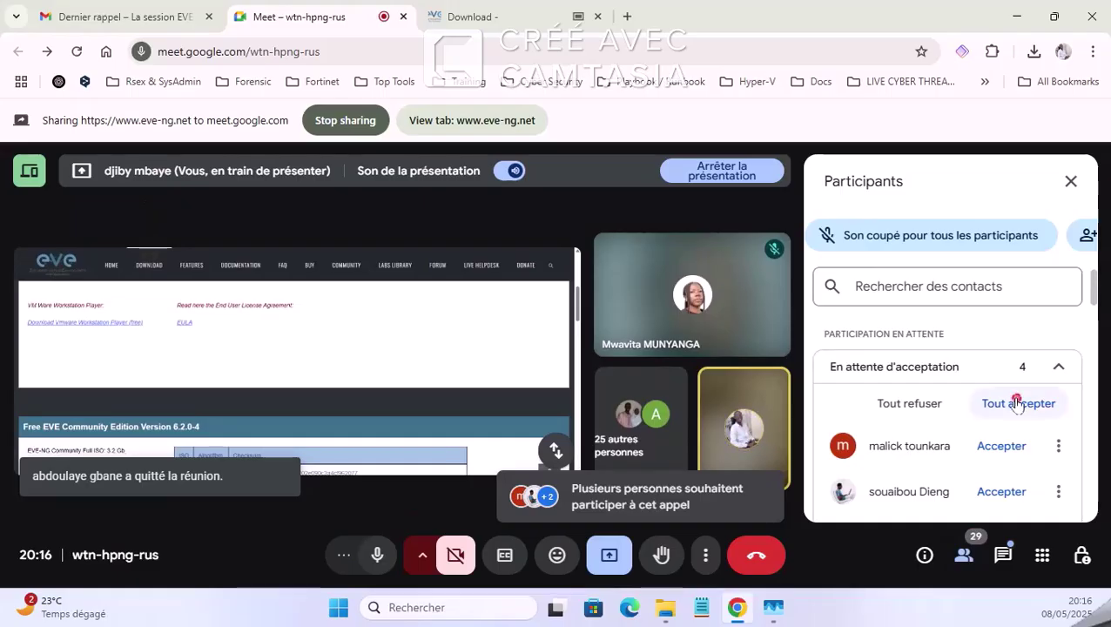
pyautogui.click(1017, 403)
pyautogui.click(663, 409)
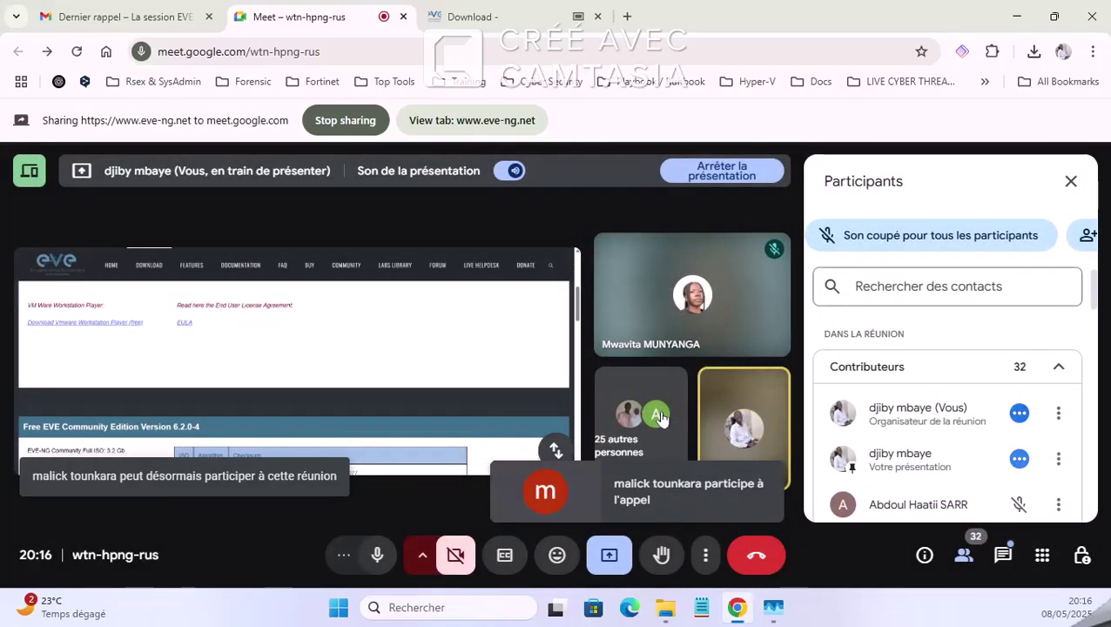
pyautogui.click(477, 10)
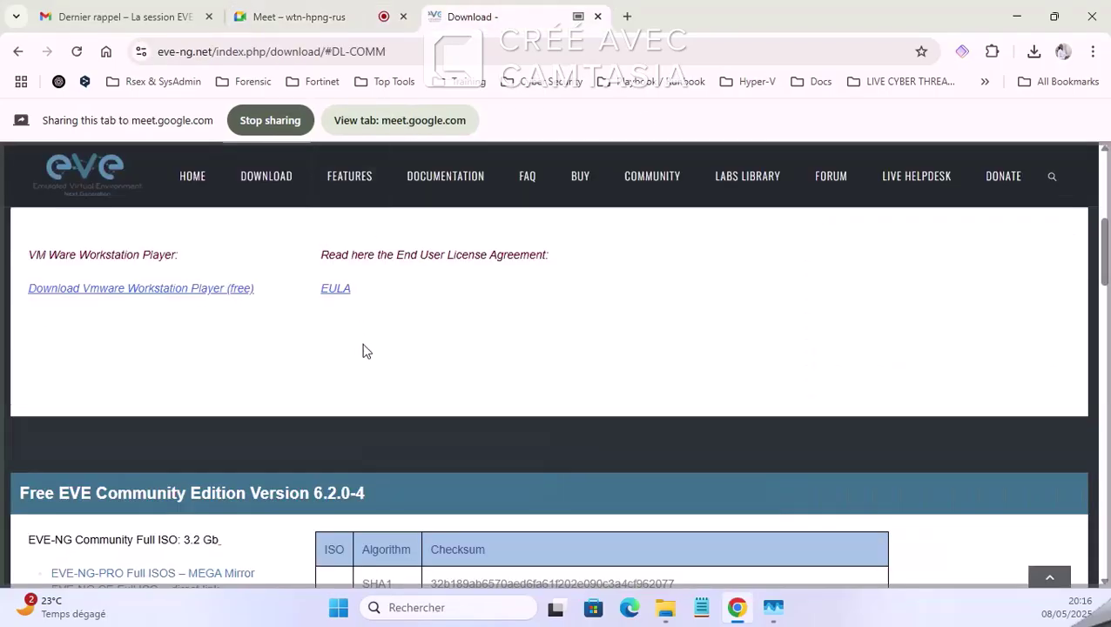
# Step: Open the Windows integration pack (EVE-NG-Win-Client-Pack-2.0.exe, 61,2 Mo) in a new MEGA tab
pyautogui.scroll(-7, 307, 317)
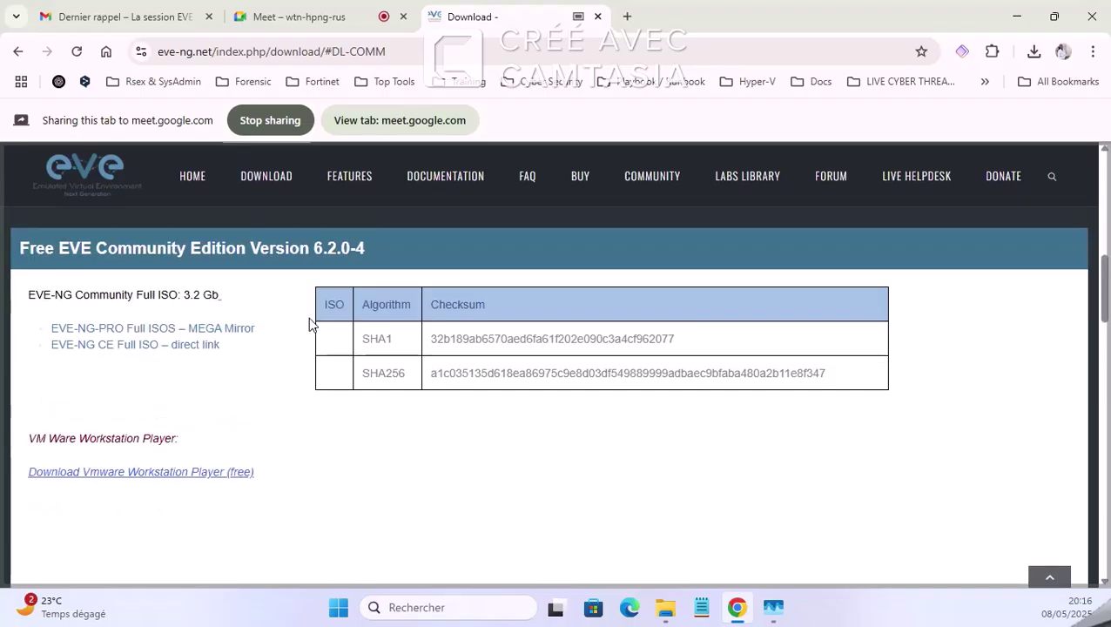
pyautogui.scroll(5, 316, 325)
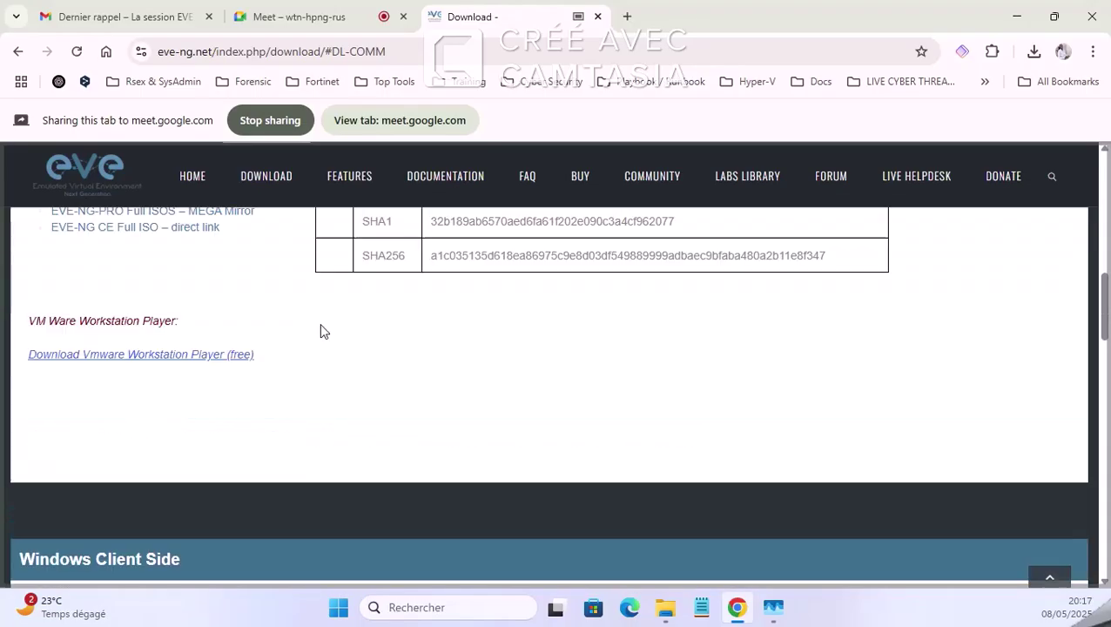
pyautogui.scroll(2, 384, 290)
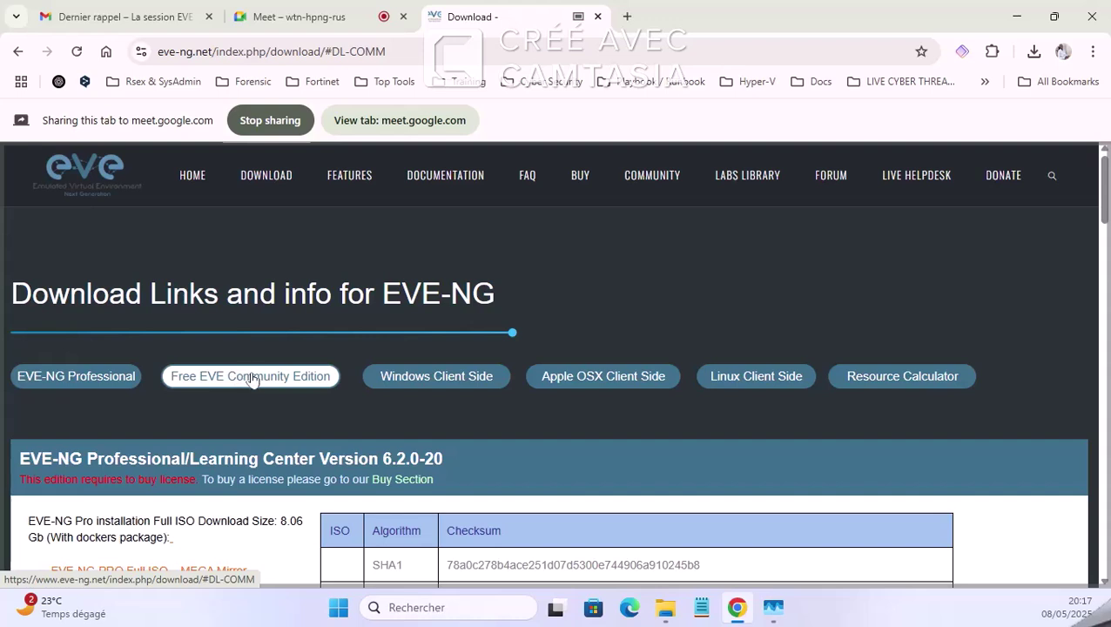
pyautogui.click(441, 384)
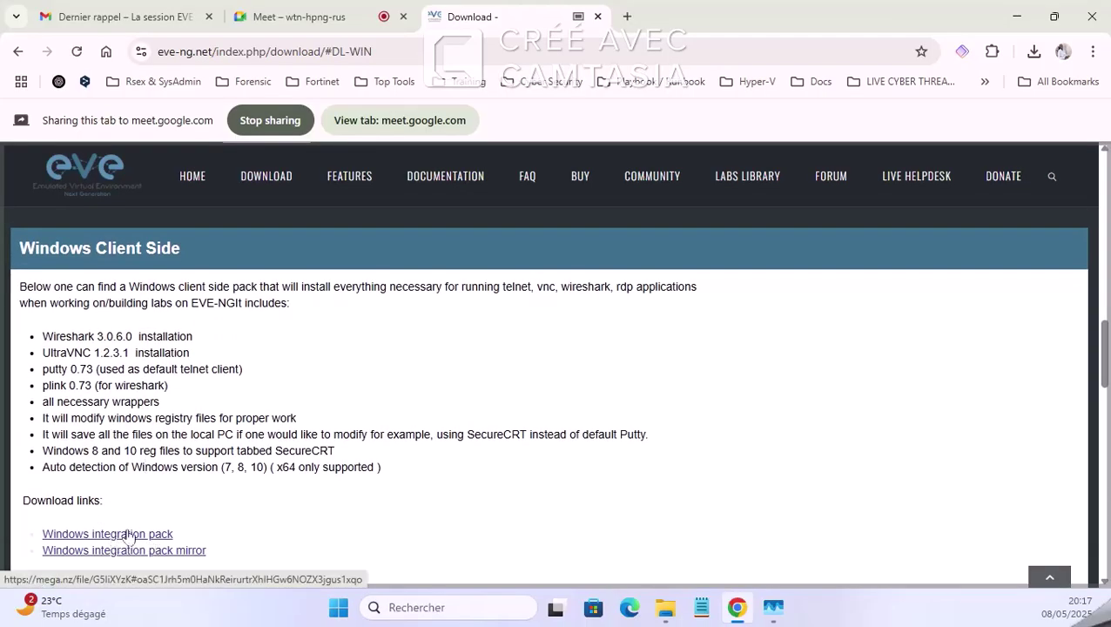
pyautogui.rightClick(123, 535)
pyautogui.click(211, 374)
pyautogui.click(687, 16)
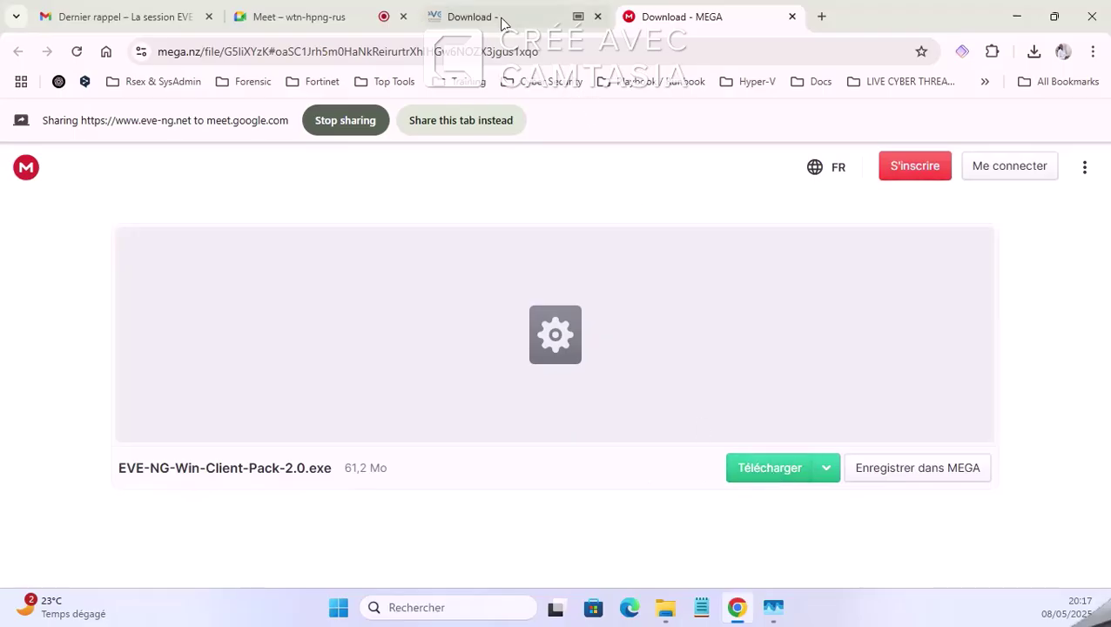
# Step: Admit the waiting participant to the Google Meet call
pyautogui.click(475, 12)
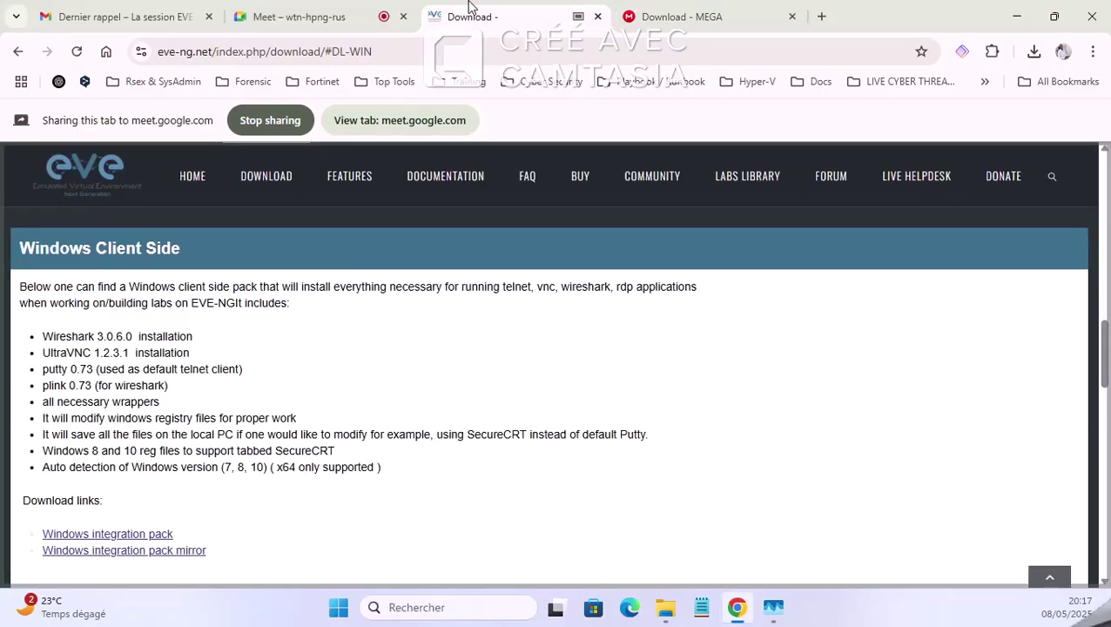
pyautogui.click(372, 18)
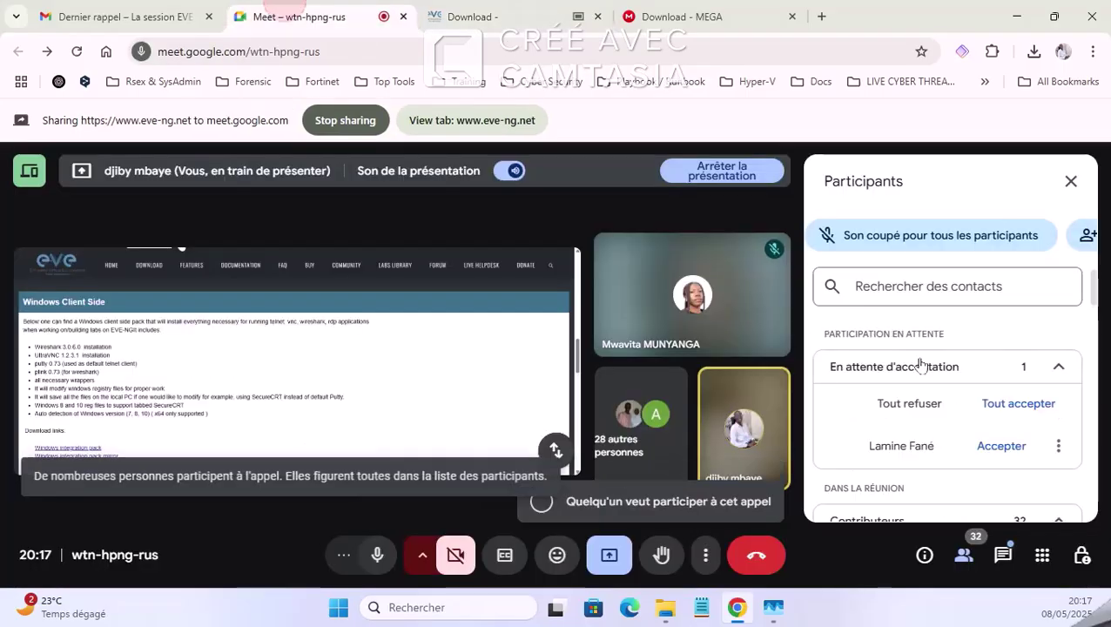
pyautogui.click(1011, 405)
pyautogui.click(661, 405)
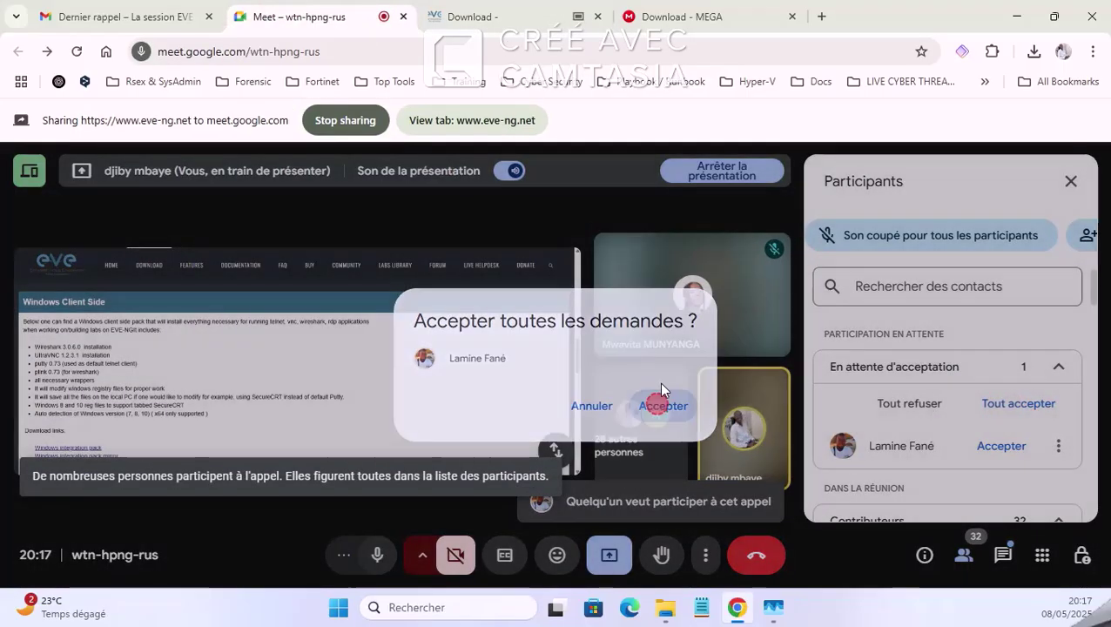
# Step: Return to the EVE-NG download page and move the Documents window over the browser
pyautogui.click(495, 13)
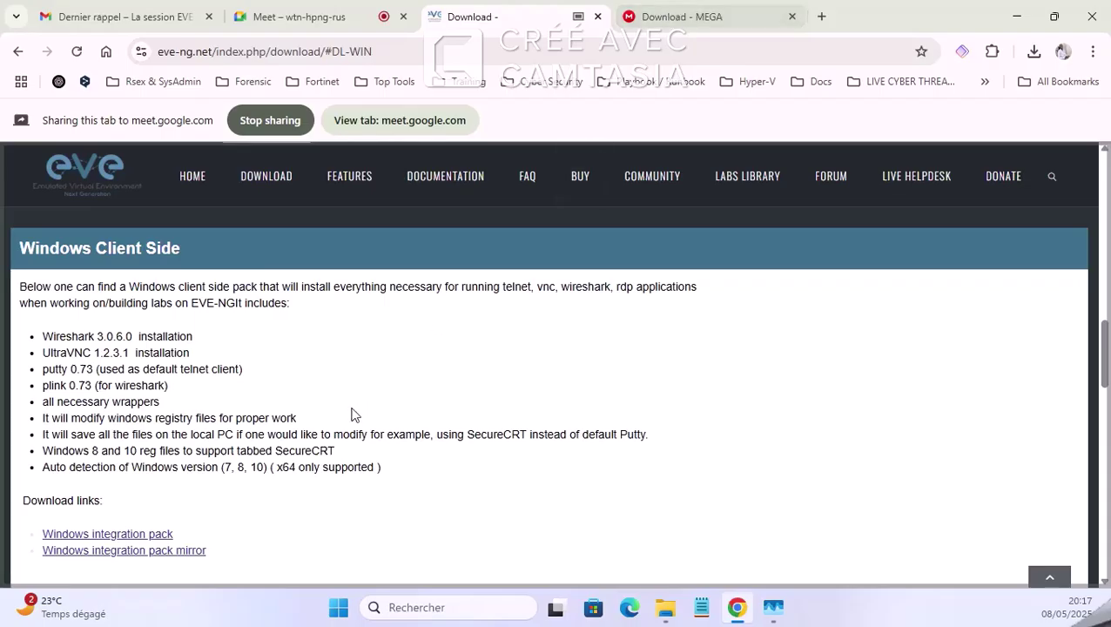
pyautogui.scroll(15, 321, 410)
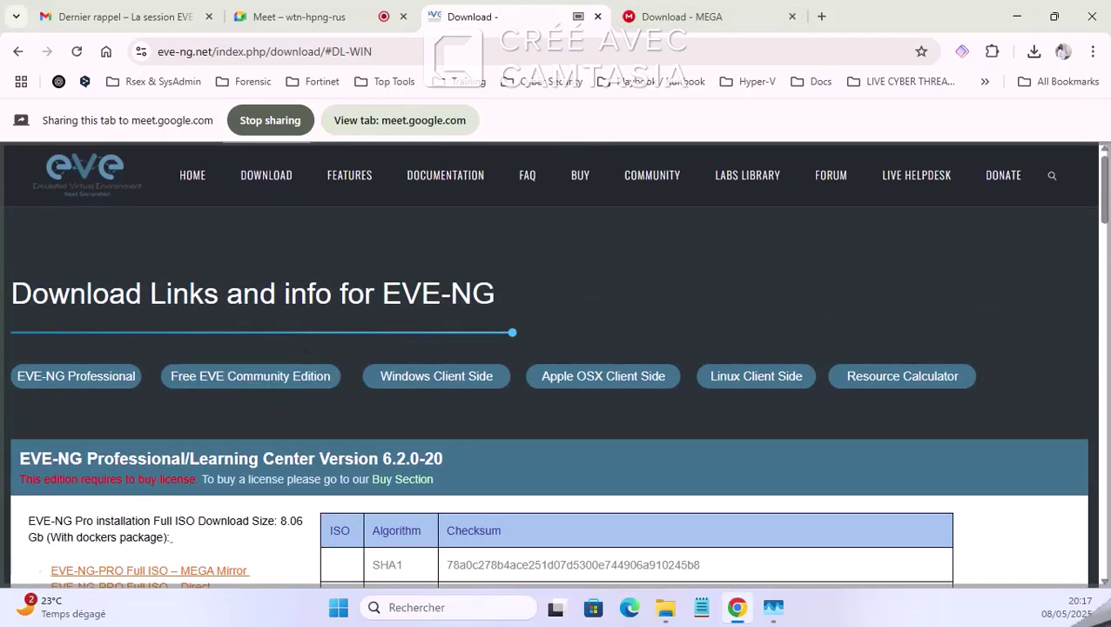
pyautogui.hotkey('alt', 'Tab')
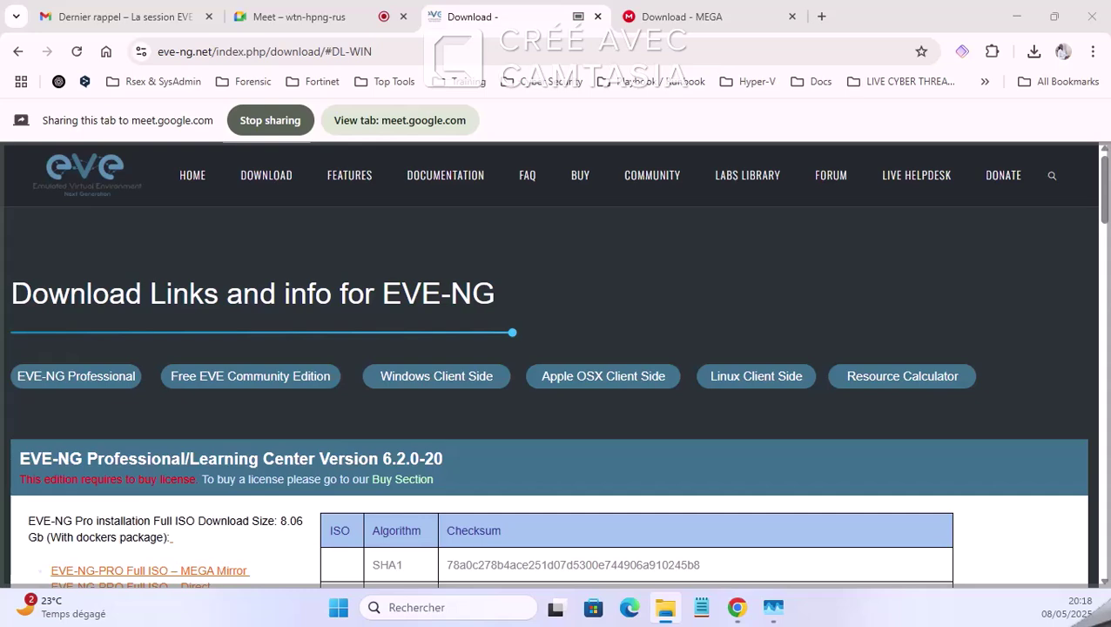
pyautogui.moveTo(0, 102); pyautogui.dragTo(550, 76)
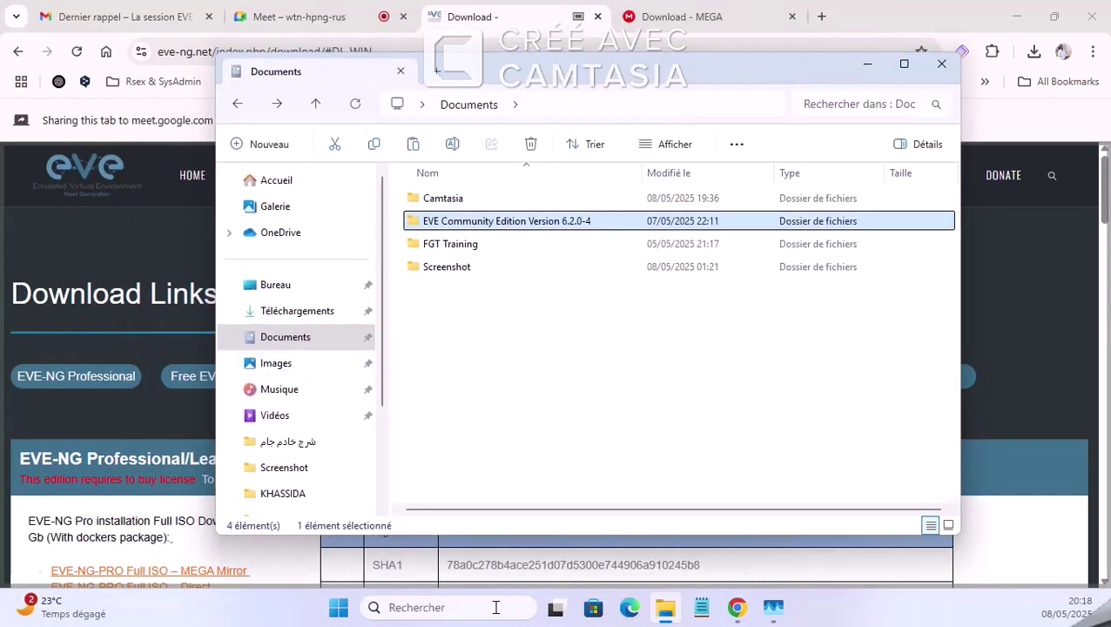
# Step: Stop presenting the browser tab and present the entire Screen 2 instead
pyautogui.click(413, 15)
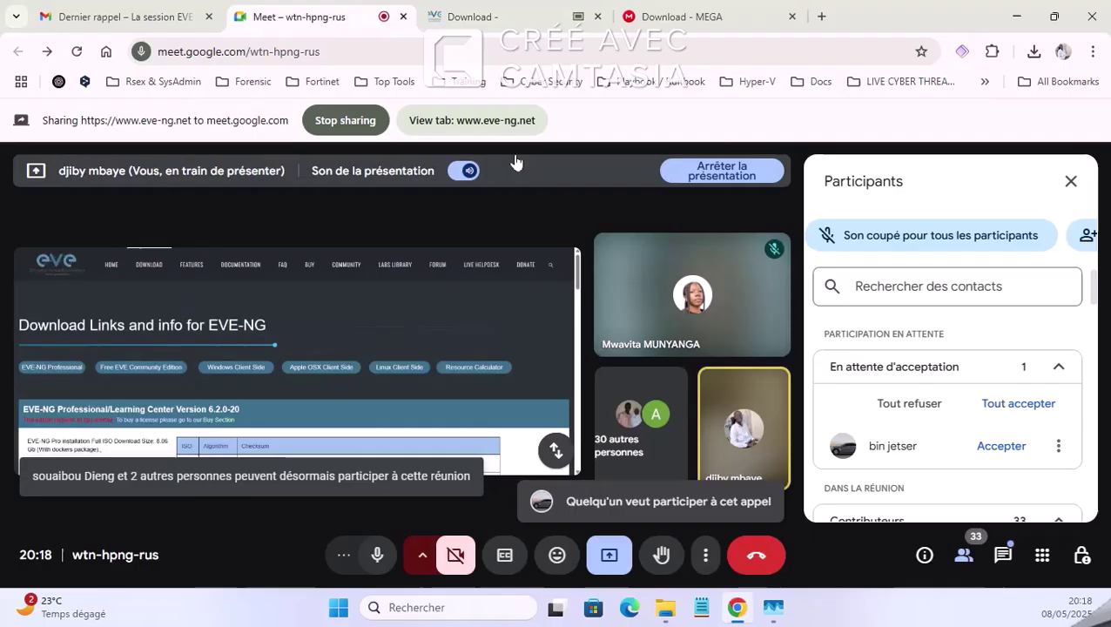
pyautogui.click(614, 557)
pyautogui.click(646, 503)
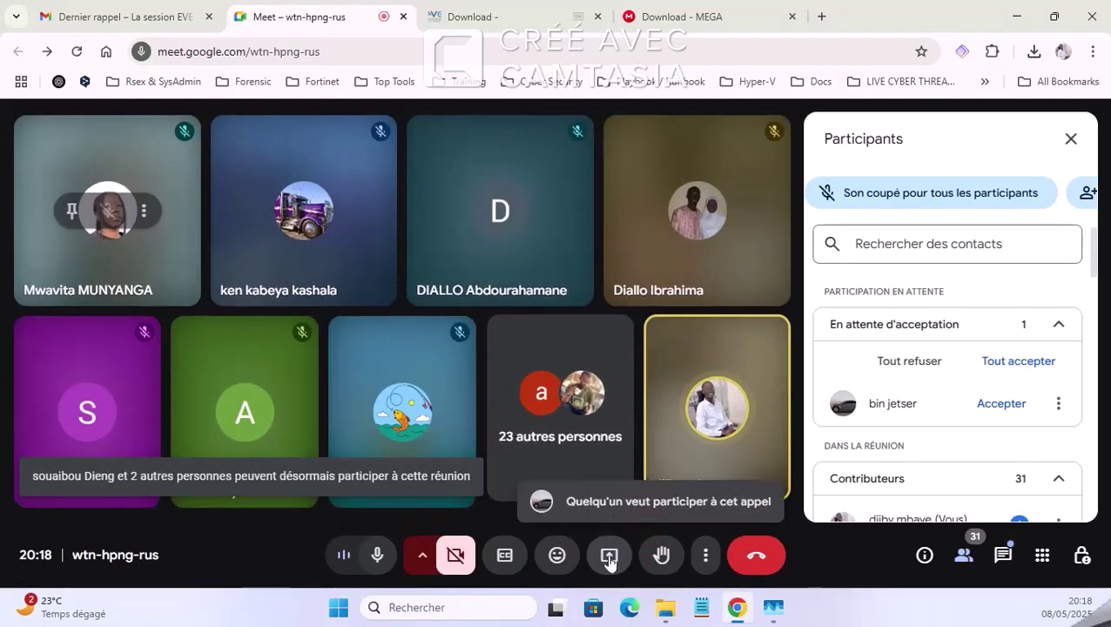
pyautogui.click(610, 557)
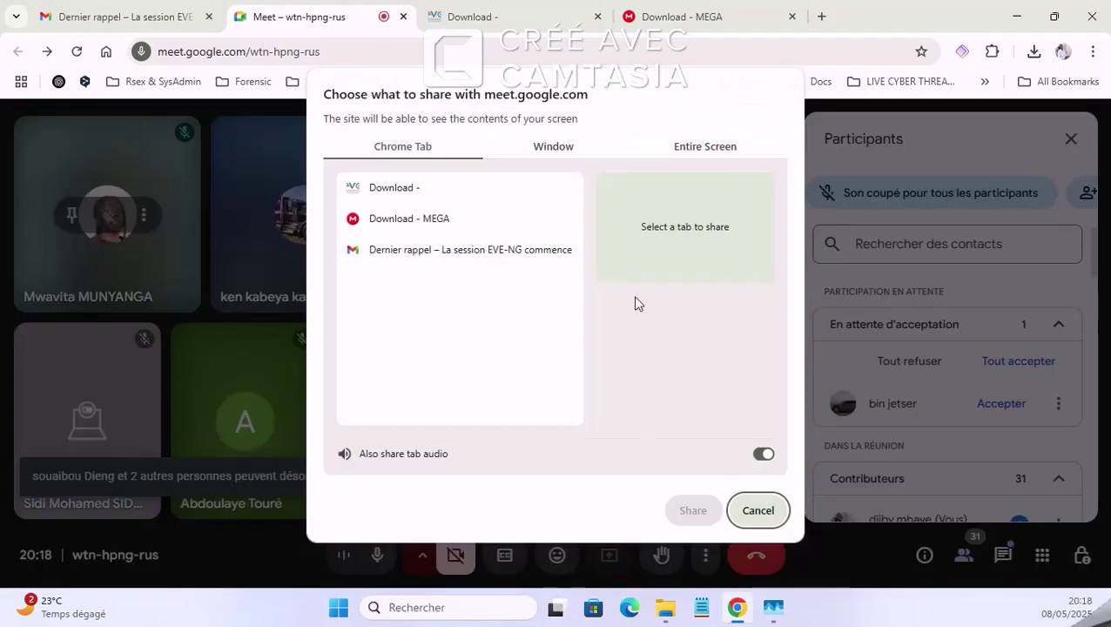
pyautogui.click(554, 145)
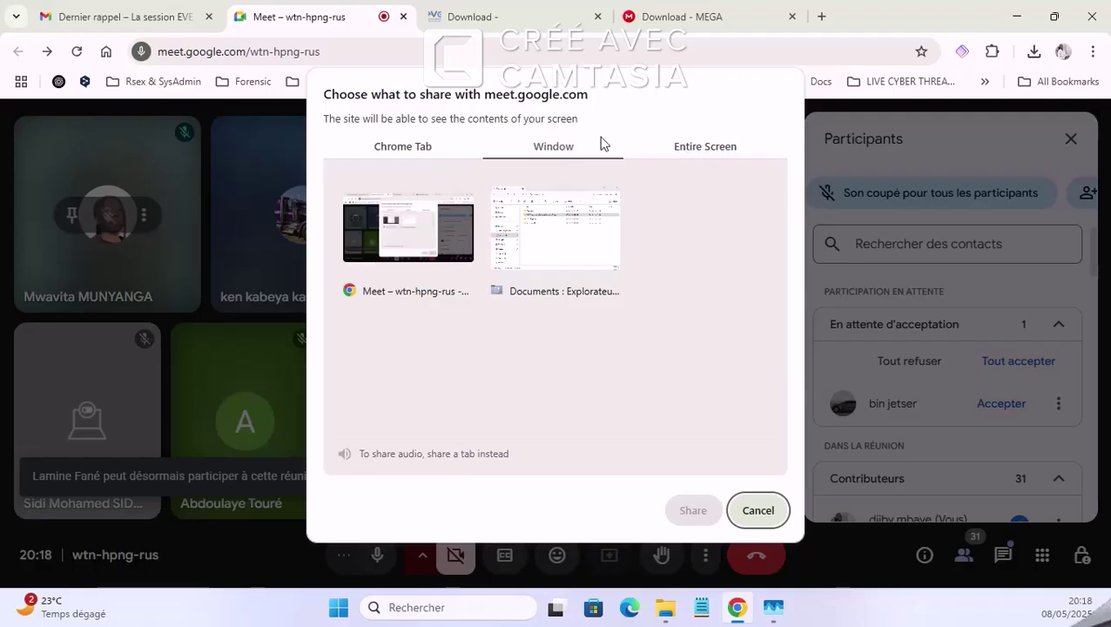
pyautogui.click(413, 153)
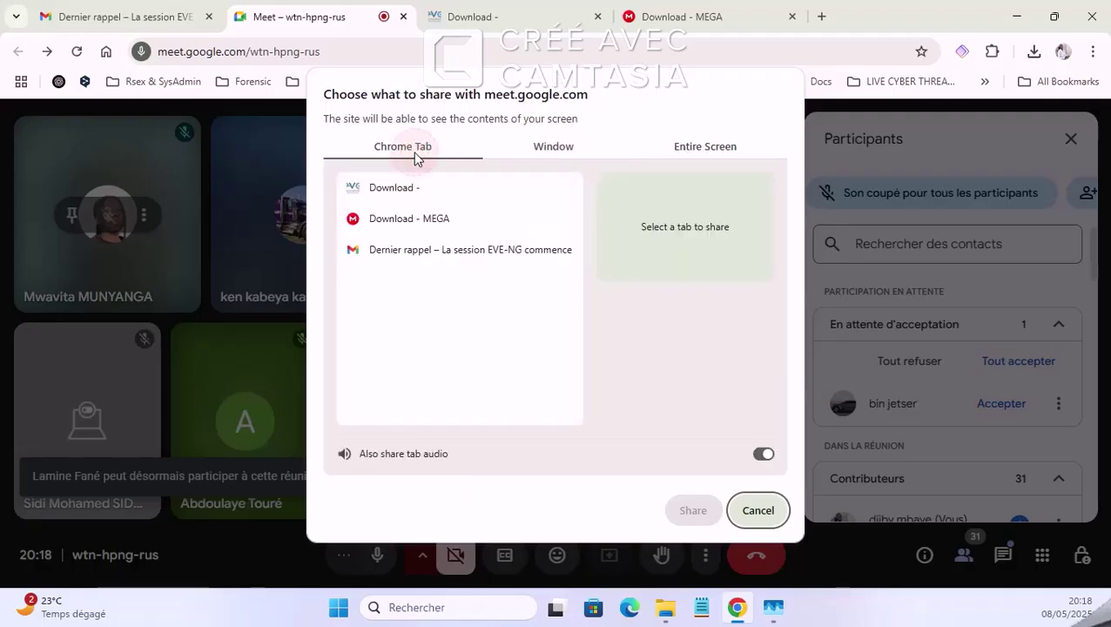
pyautogui.click(541, 150)
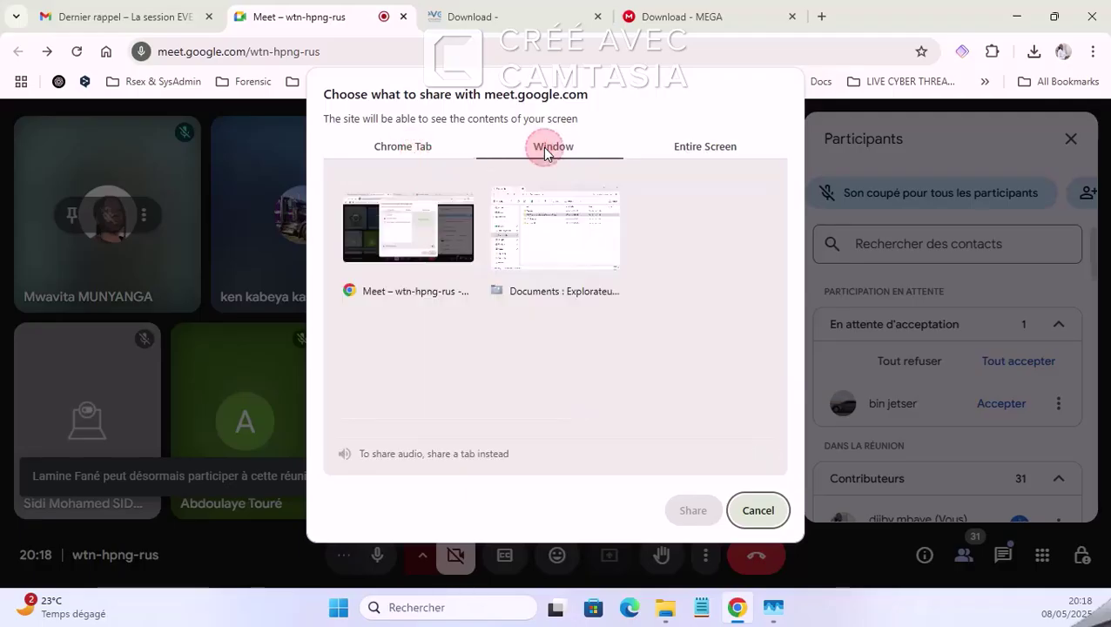
pyautogui.click(396, 150)
pyautogui.click(714, 154)
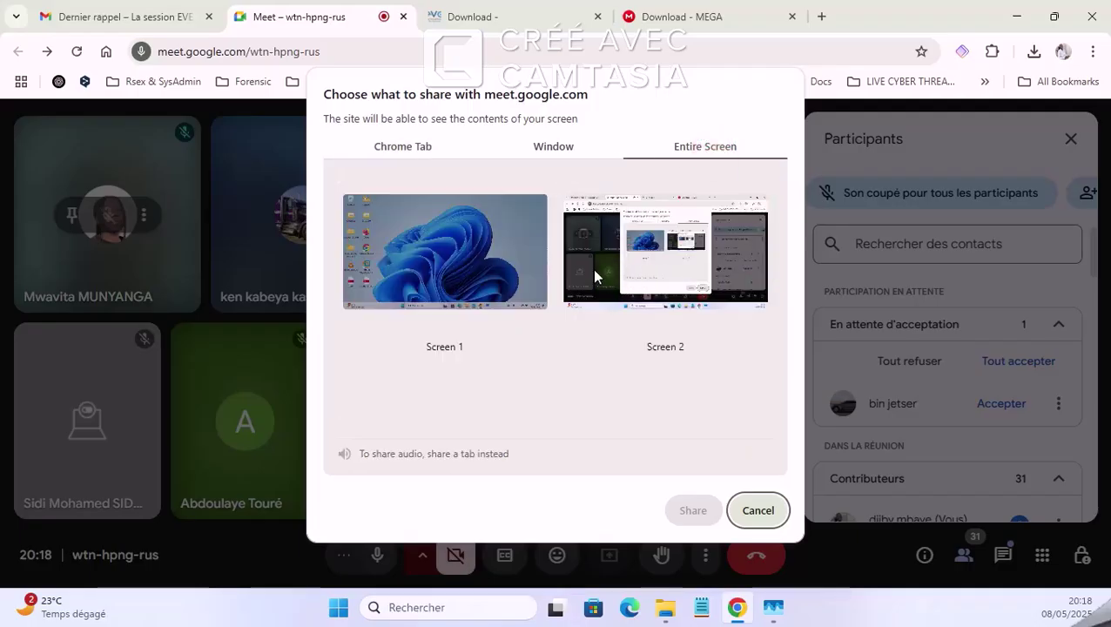
pyautogui.click(746, 270)
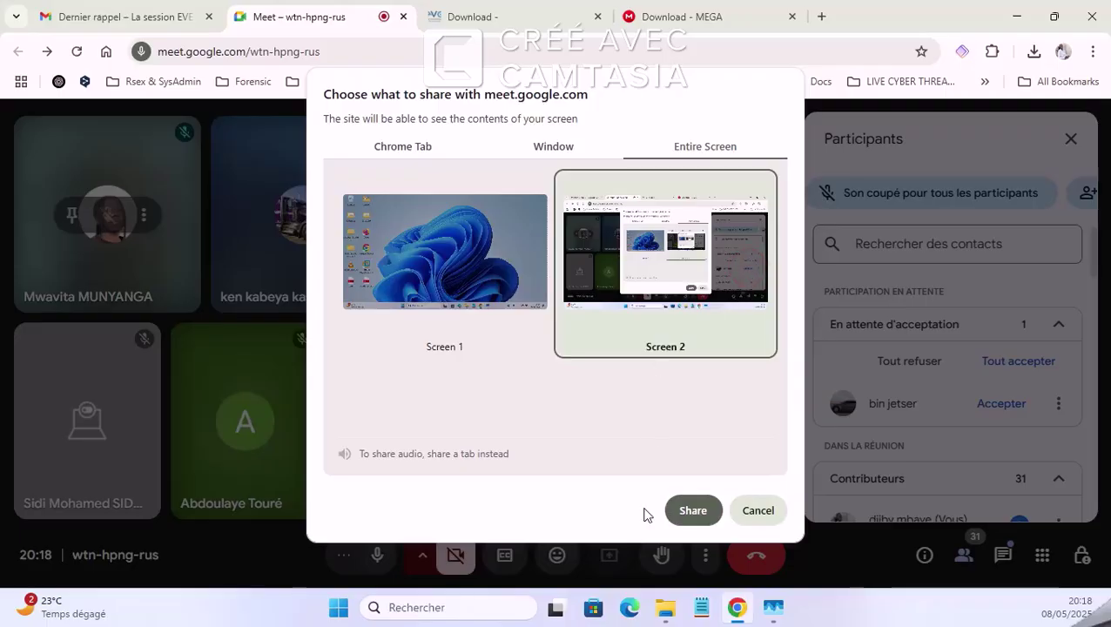
pyautogui.click(687, 508)
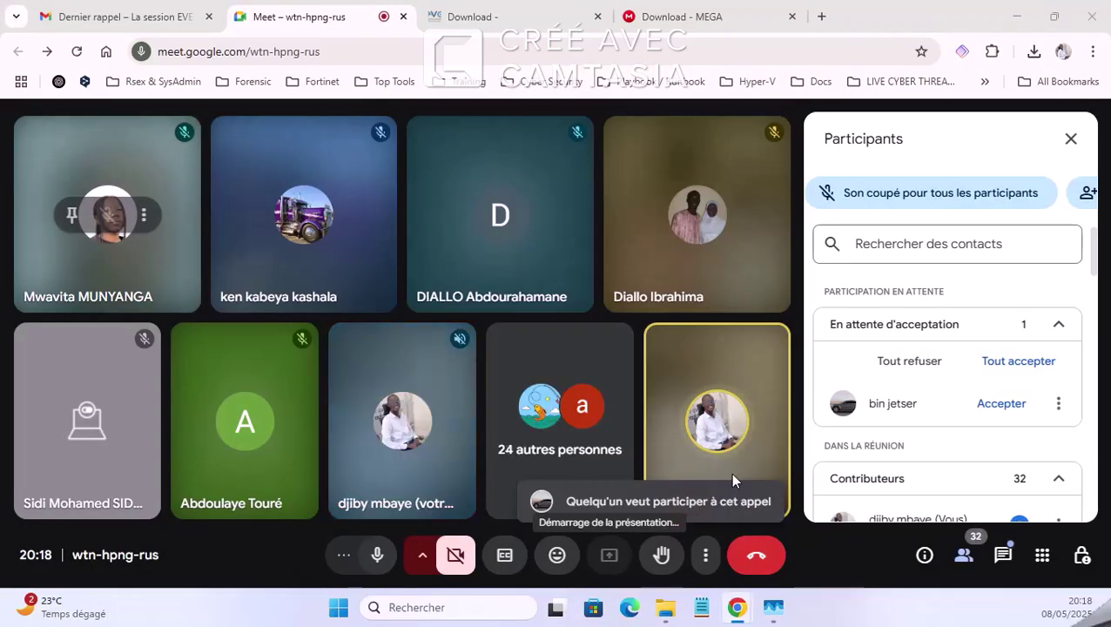
# Step: Admit the newly waiting participant, then return to the EVE-NG download page
pyautogui.click(1037, 363)
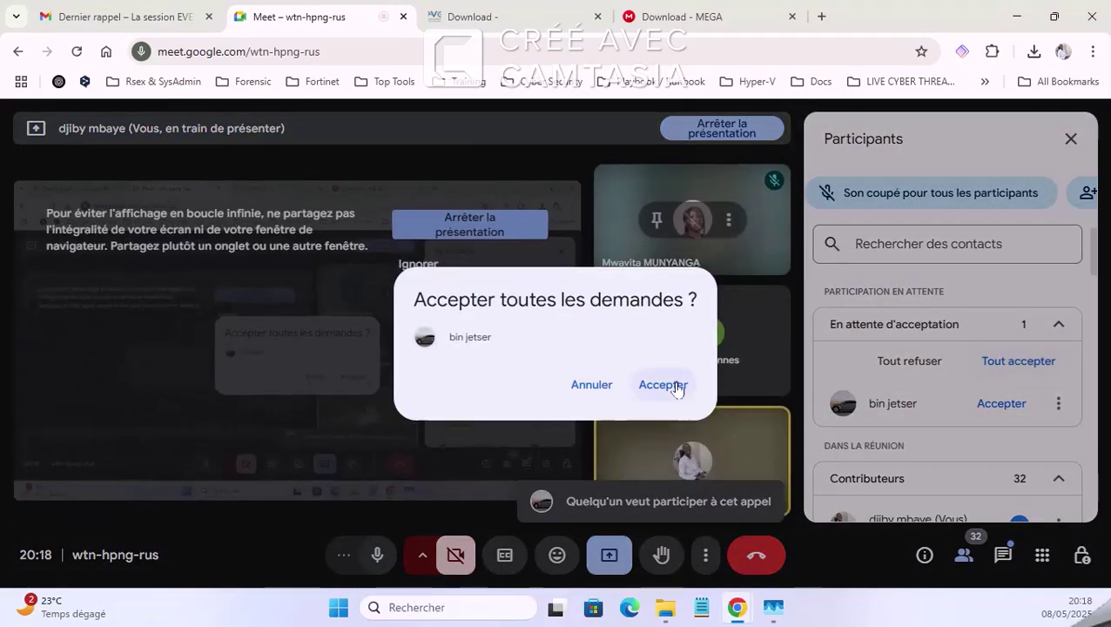
pyautogui.click(672, 384)
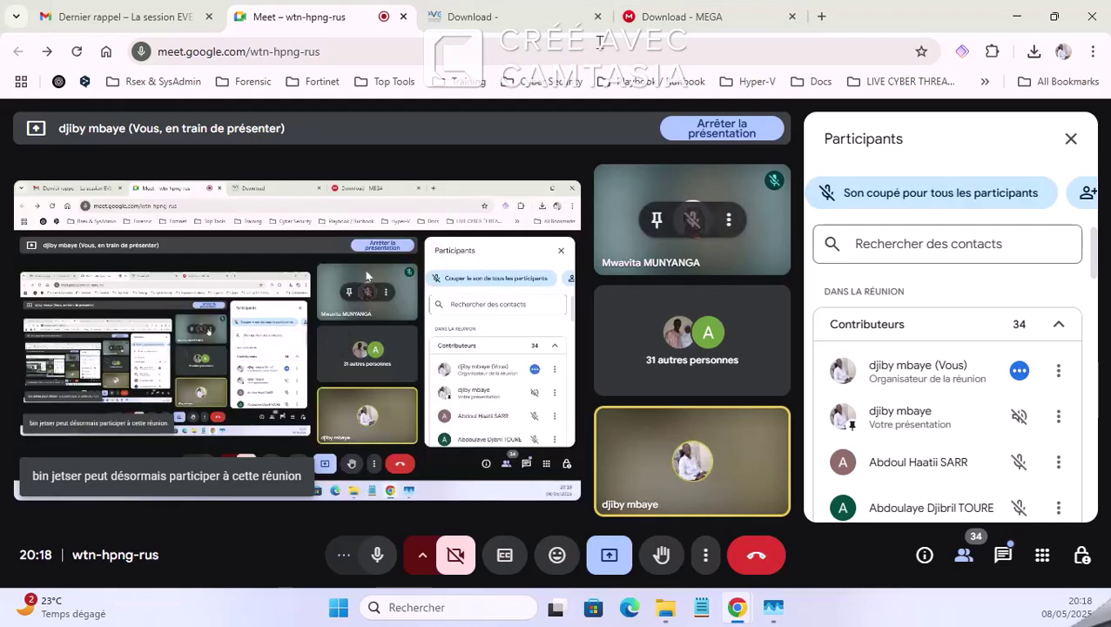
pyautogui.click(518, 11)
# Step: Review the Community Edition and Windows Client Side sections, then close the MEGA download tab
pyautogui.scroll(-1, 309, 393)
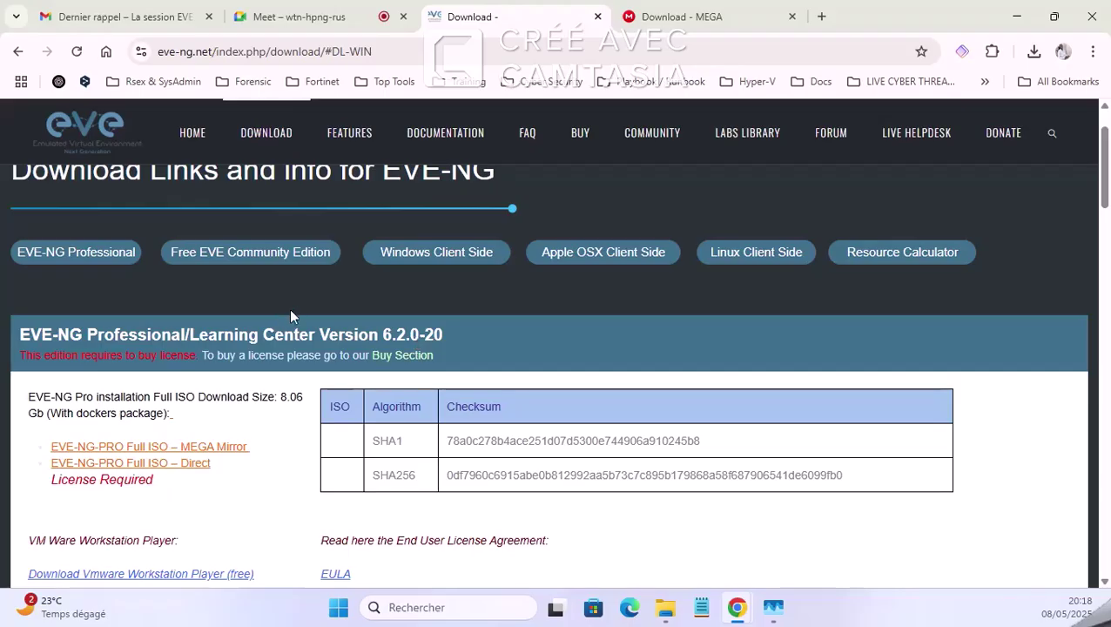
pyautogui.scroll(1, 292, 316)
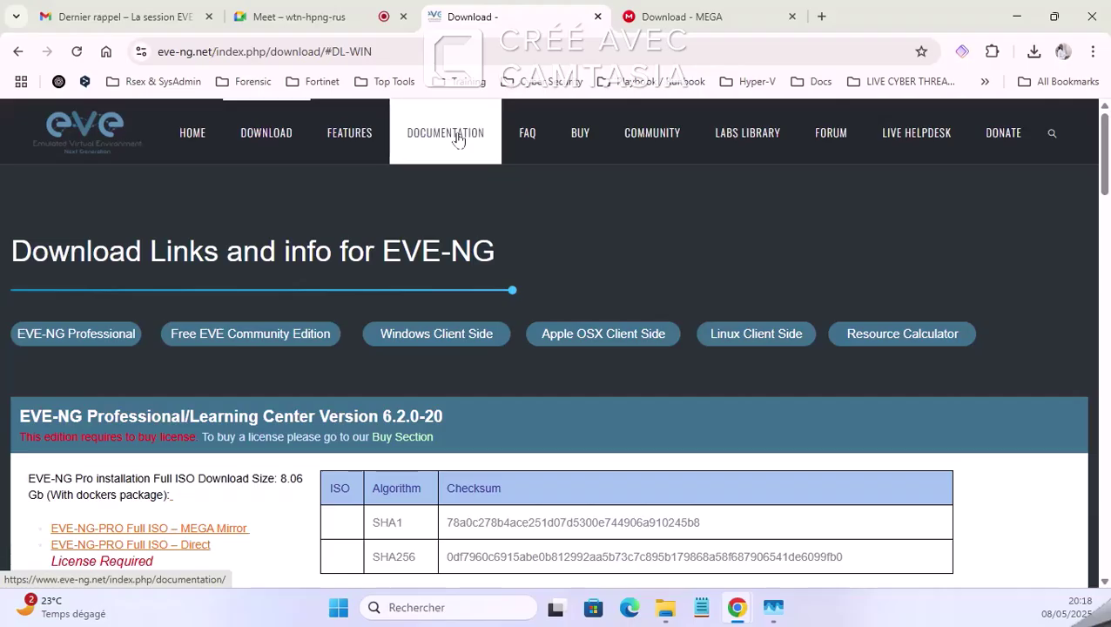
pyautogui.click(253, 135)
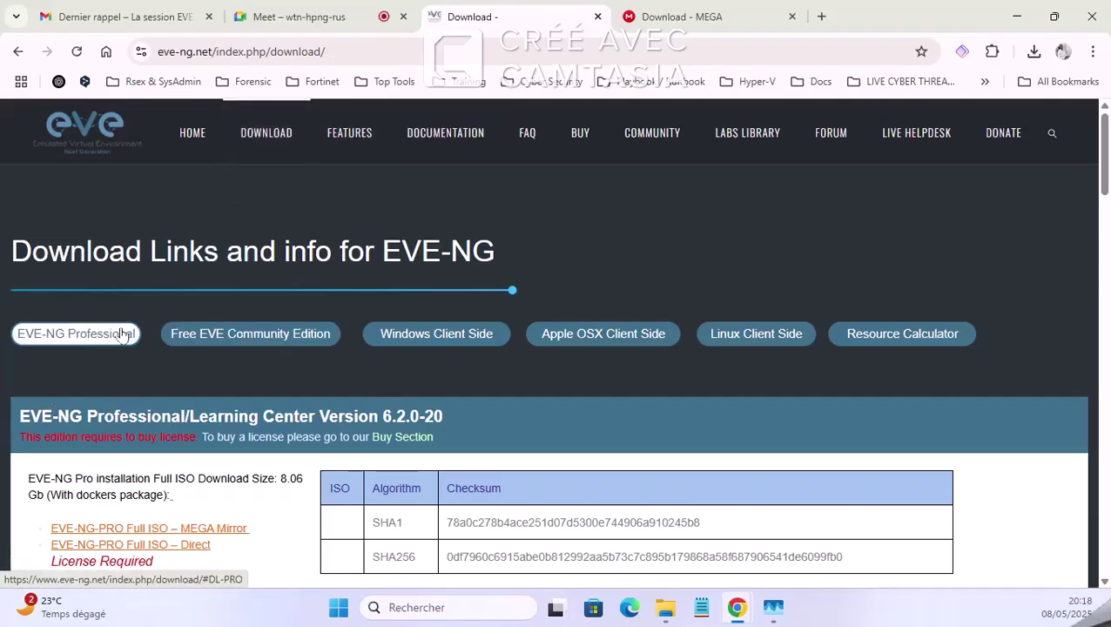
pyautogui.click(255, 333)
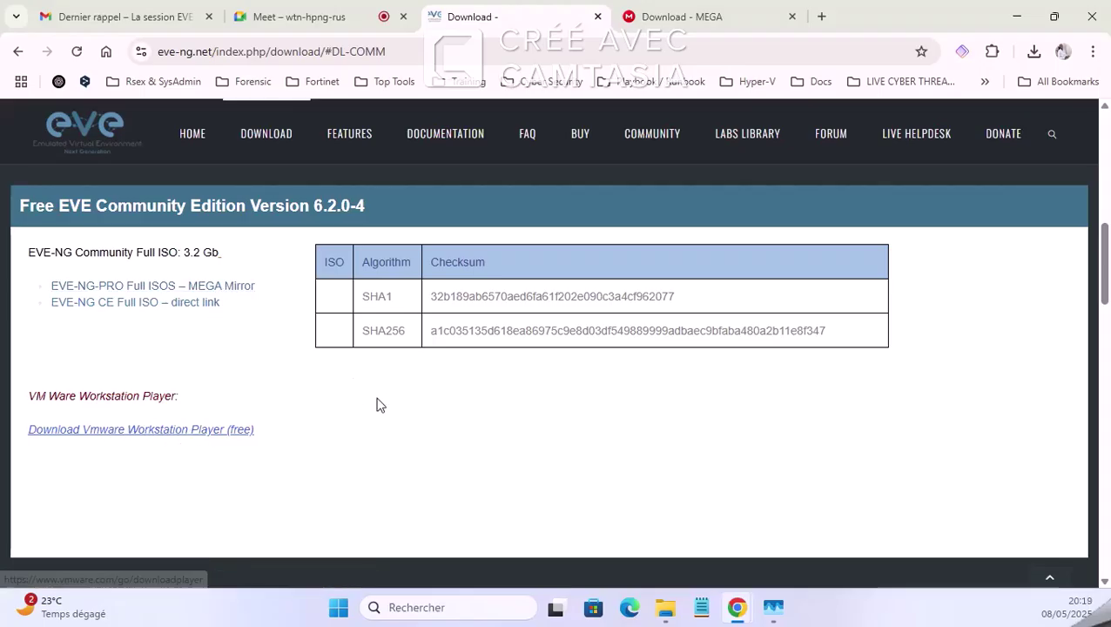
pyautogui.scroll(10, 383, 402)
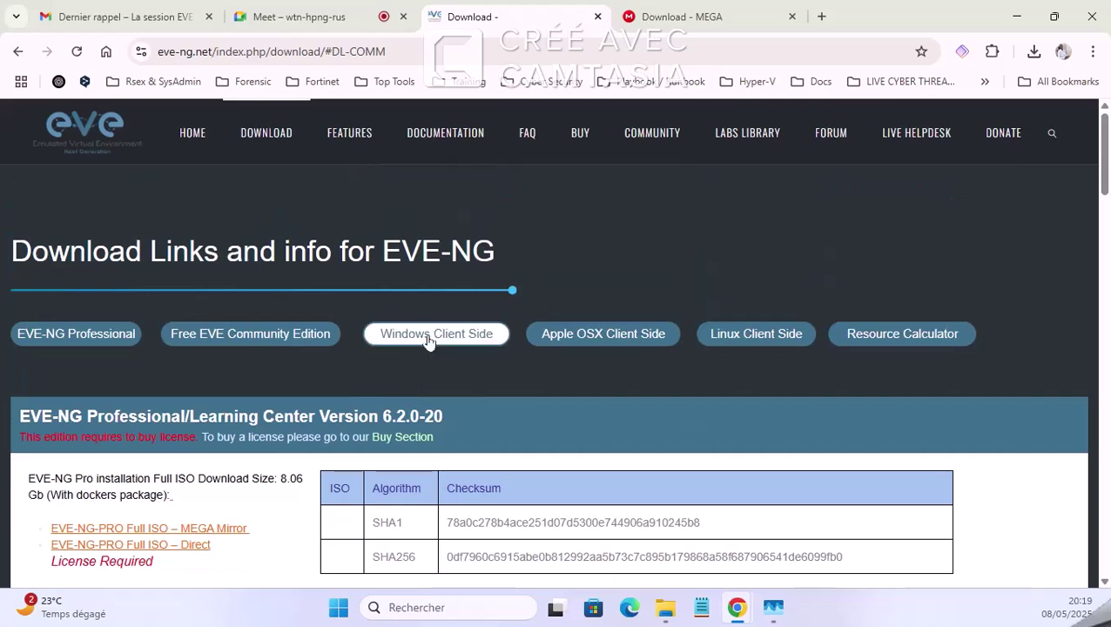
pyautogui.click(426, 335)
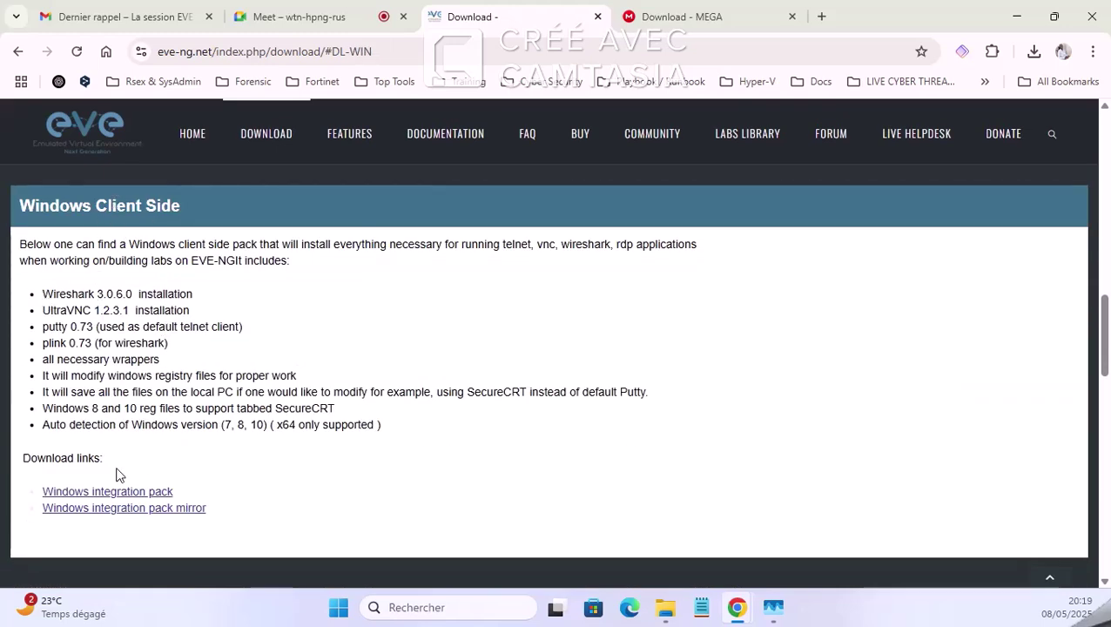
pyautogui.click(117, 496)
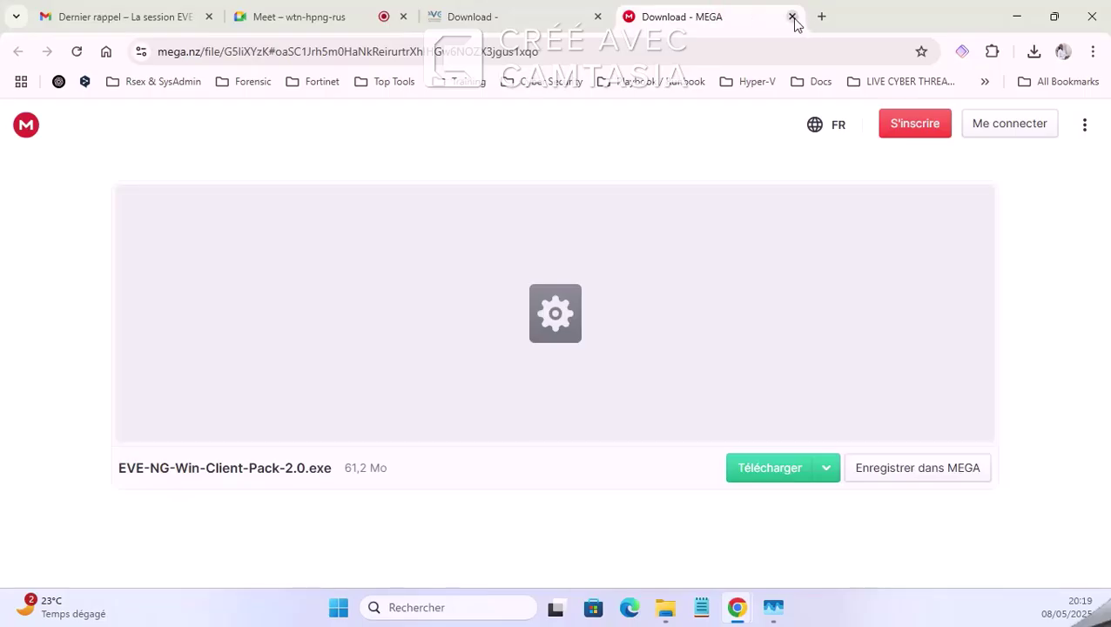
pyautogui.click(791, 16)
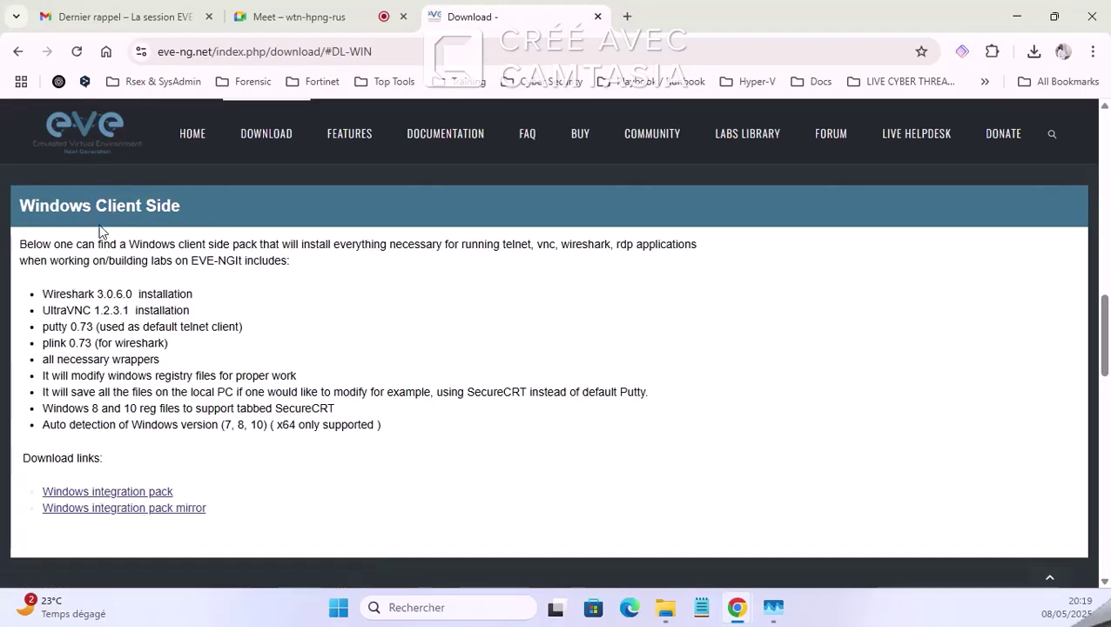
# Step: Admit the waiting participant to the Google Meet call
pyautogui.click(322, 15)
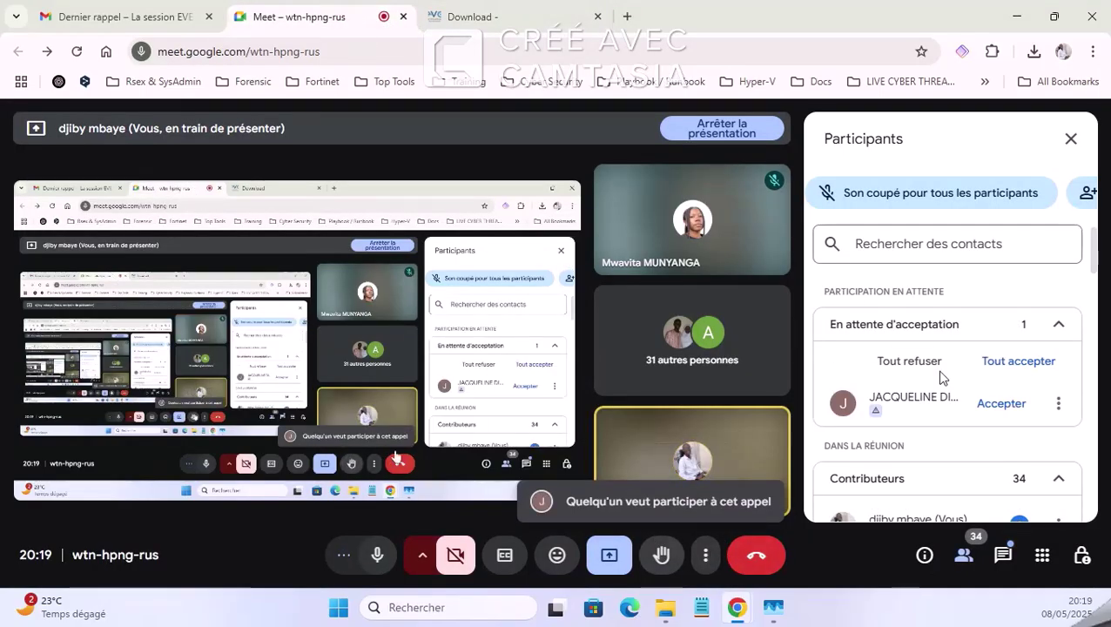
pyautogui.click(1008, 362)
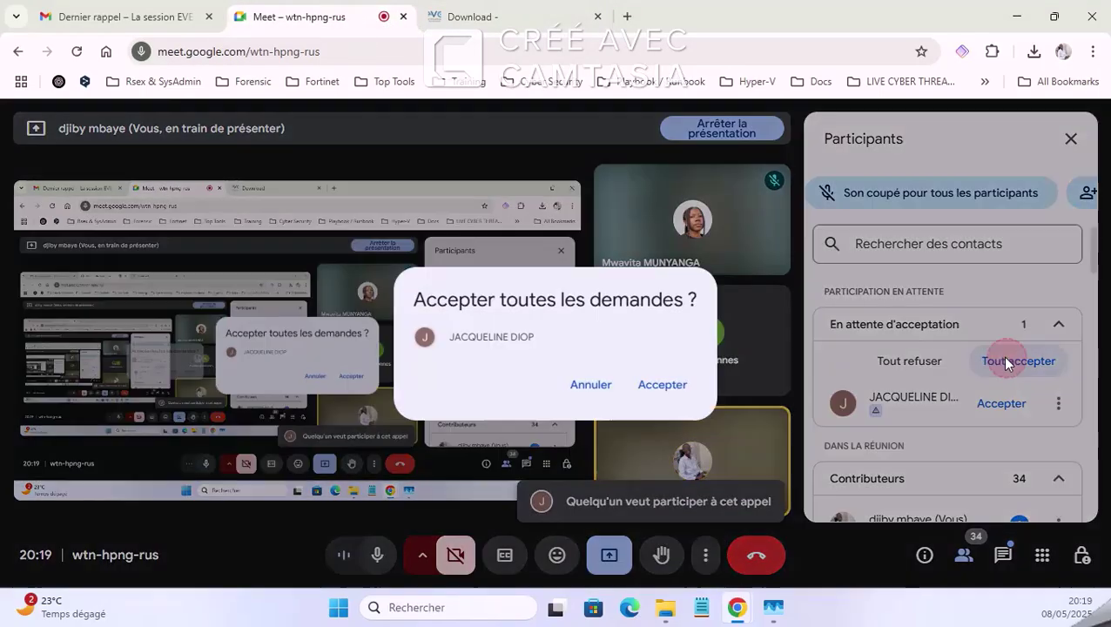
pyautogui.click(663, 384)
pyautogui.click(512, 14)
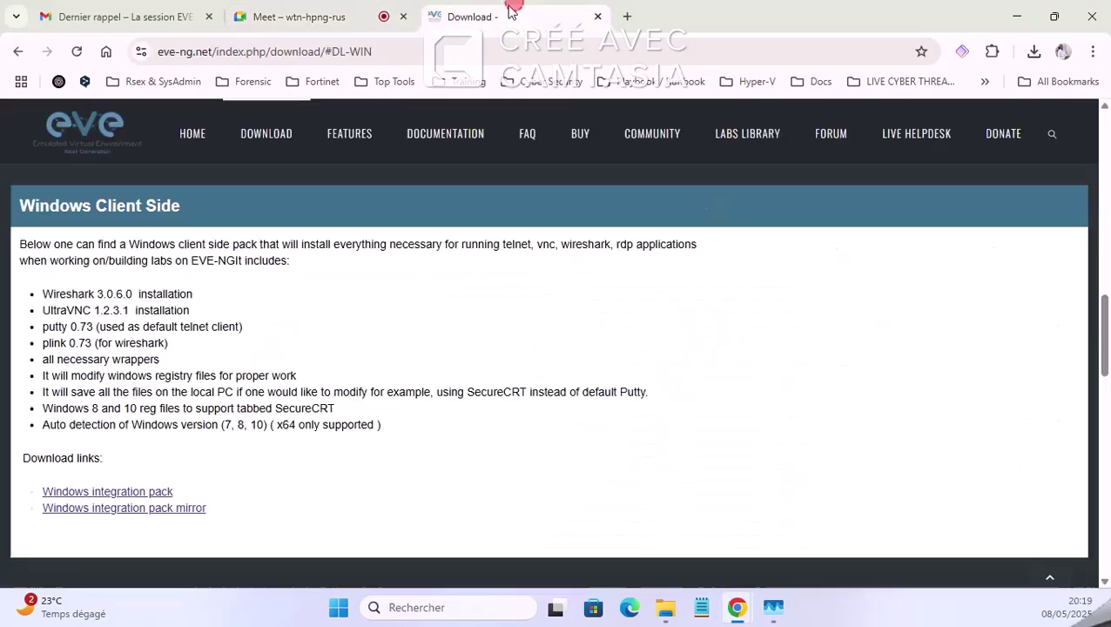
# Step: Open the EVE Community Edition Version 6.2.0-4 folder, check its disk image and client pack, then return to Meet
pyautogui.click(665, 607)
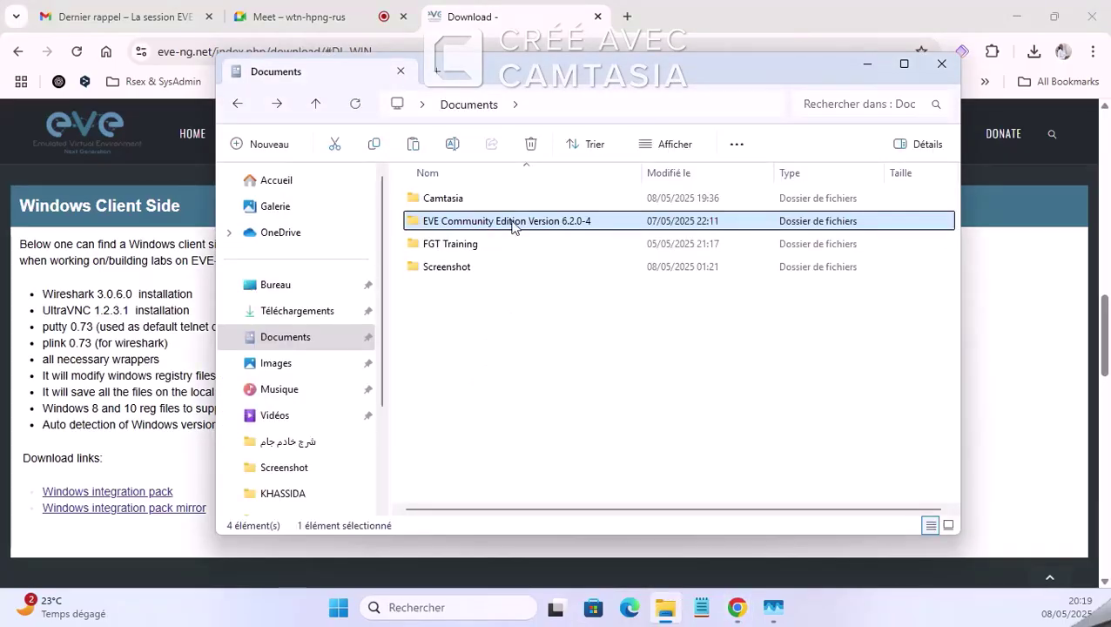
pyautogui.doubleClick(564, 222)
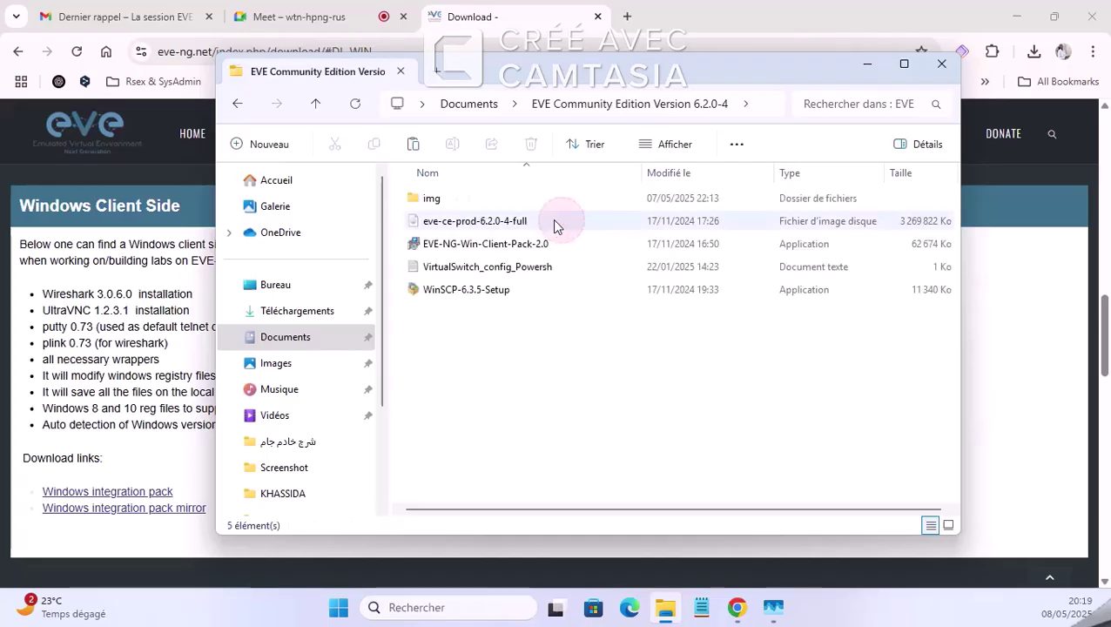
pyautogui.click(492, 229)
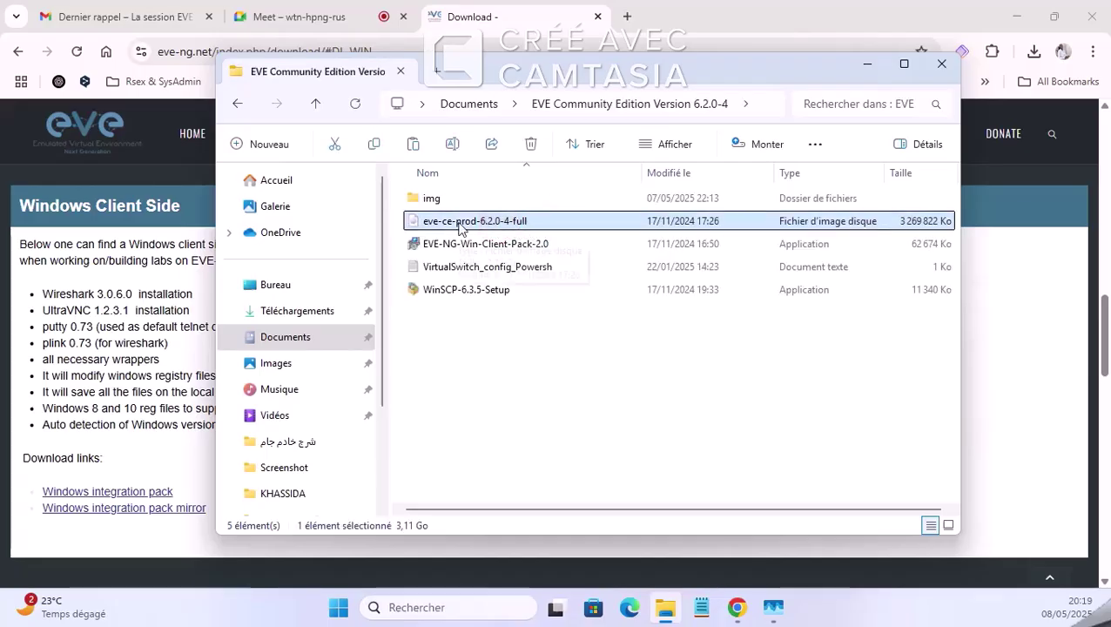
pyautogui.click(454, 245)
pyautogui.moveTo(555, 79); pyautogui.dragTo(694, 89)
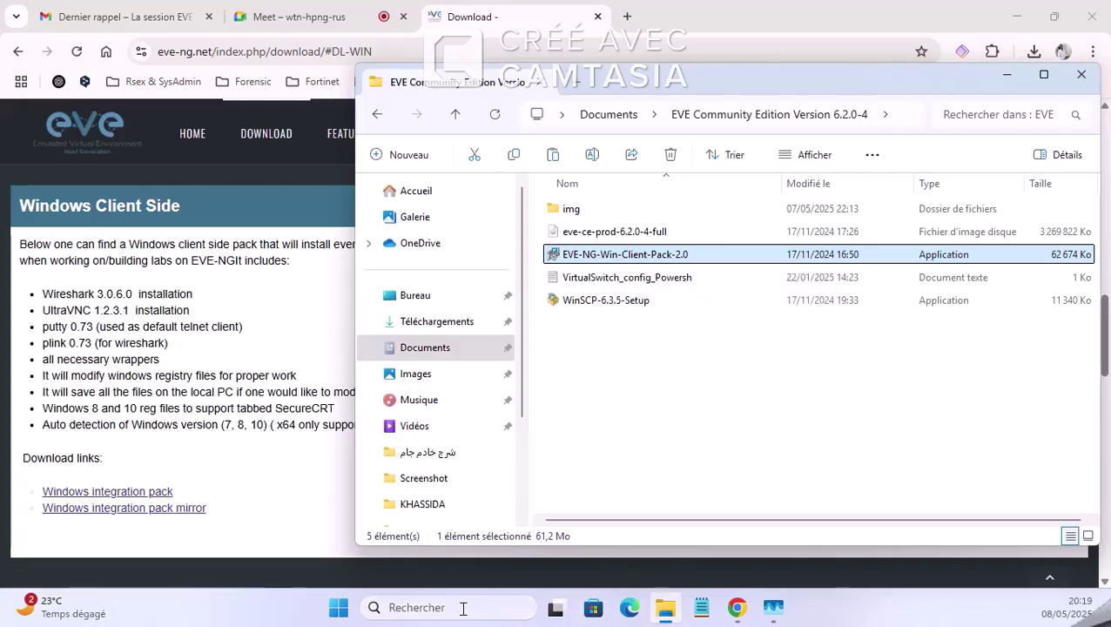
pyautogui.click(339, 607)
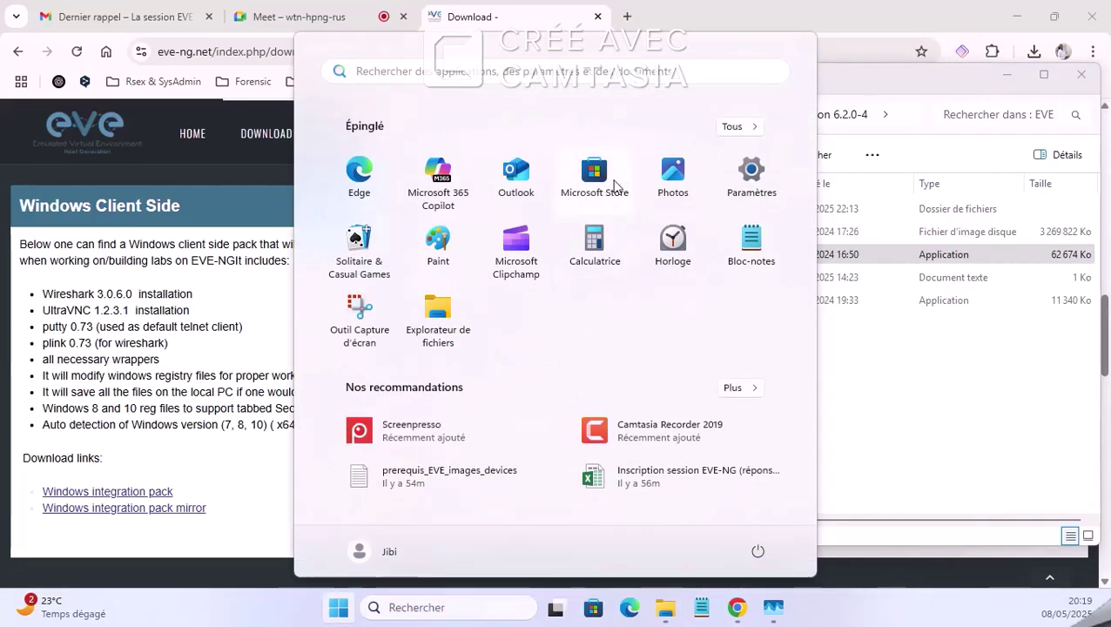
pyautogui.click(287, 16)
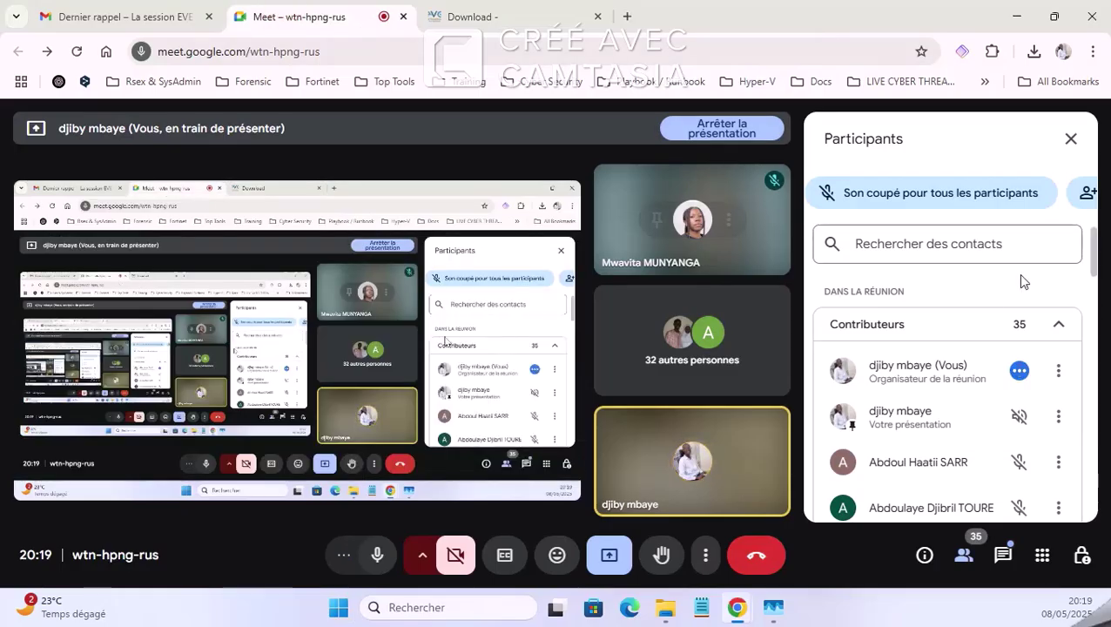
# Step: Return to the EVE-NG Windows Client Side download tab and dismiss the app launcher
pyautogui.scroll(-5, 1002, 392)
pyautogui.scroll(6, 1000, 486)
pyautogui.click(549, 15)
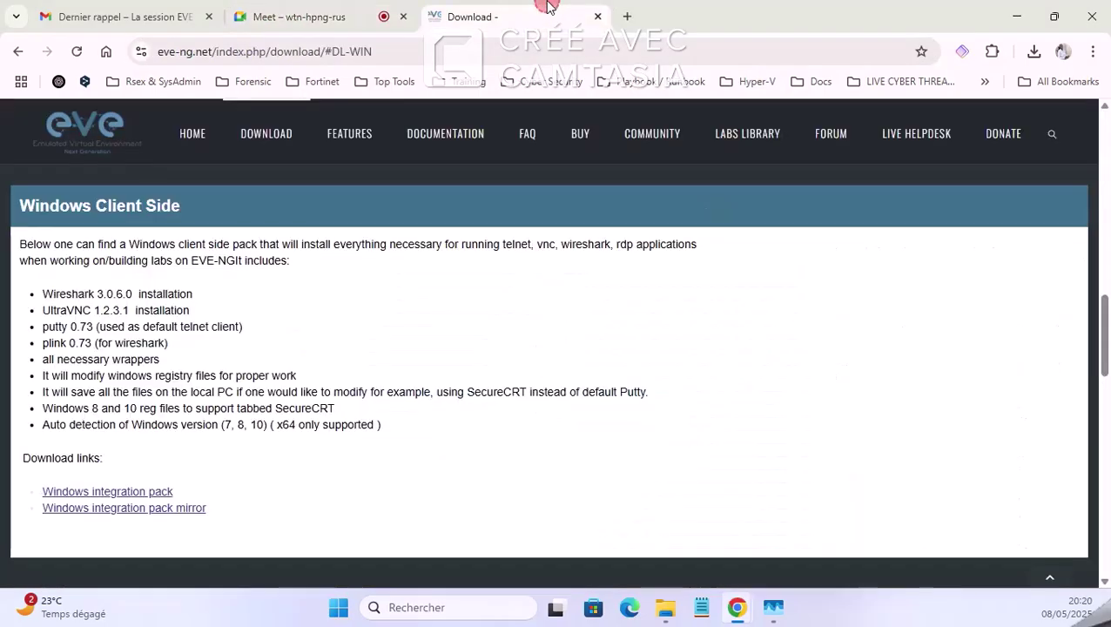
pyautogui.click(339, 607)
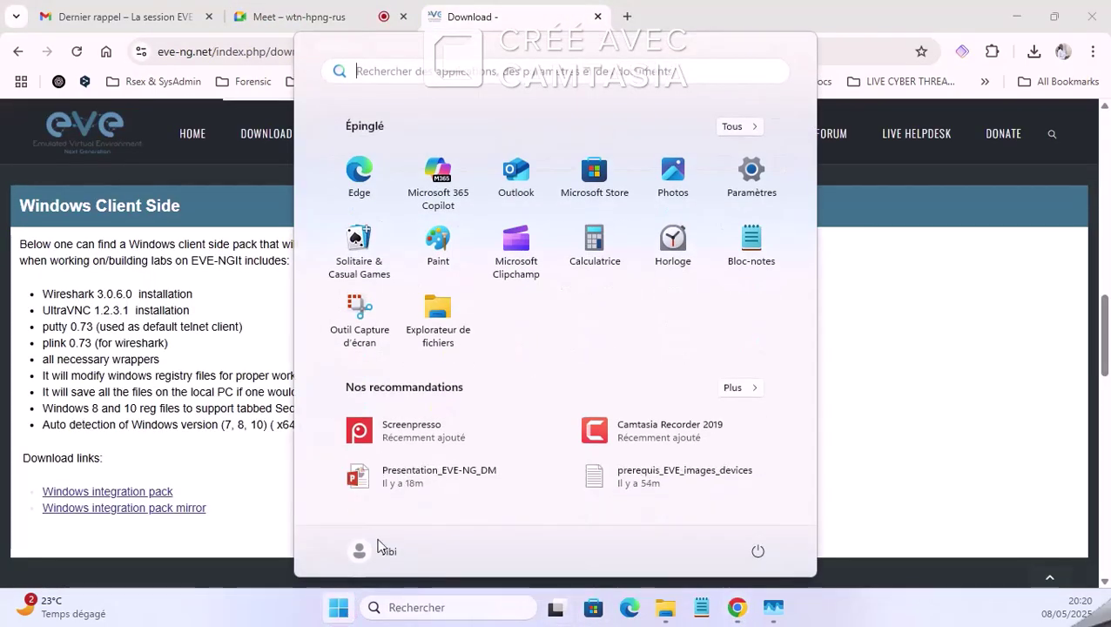
pyautogui.press('Escape')
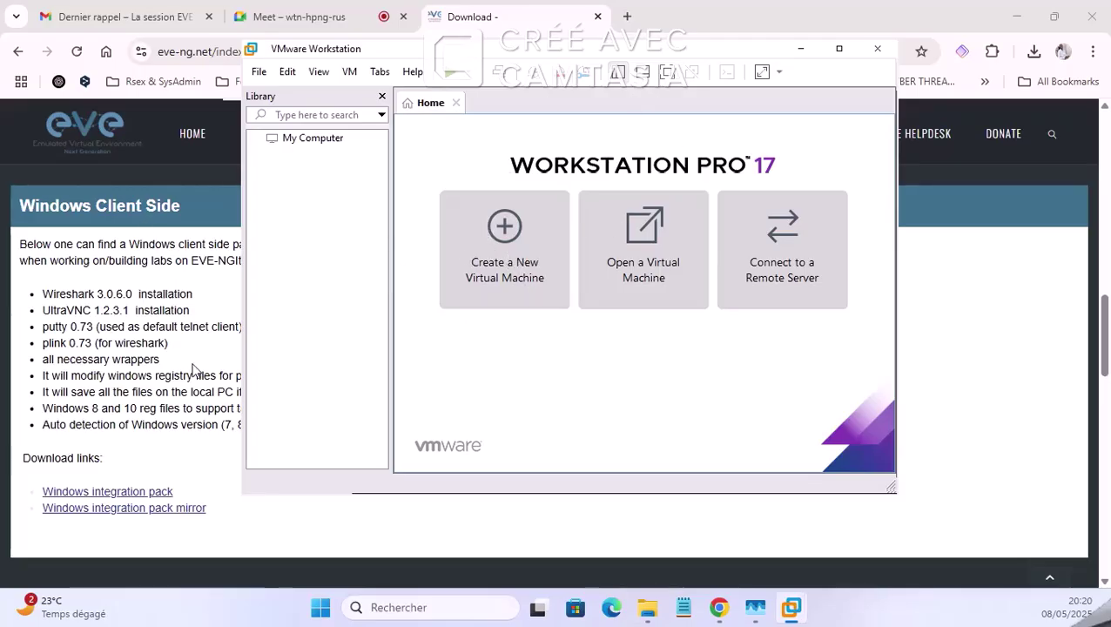
# Step: Select the eve-ce-prod-6.2.0-4-full disk image in its folder, then maximize VMware Workstation
pyautogui.click(801, 48)
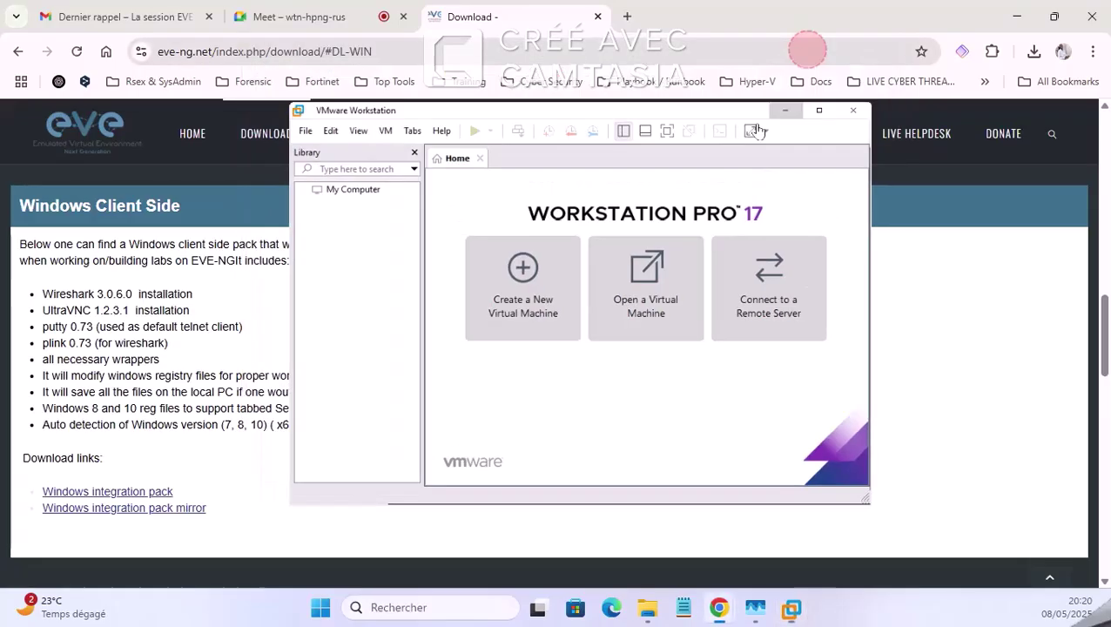
pyautogui.click(649, 609)
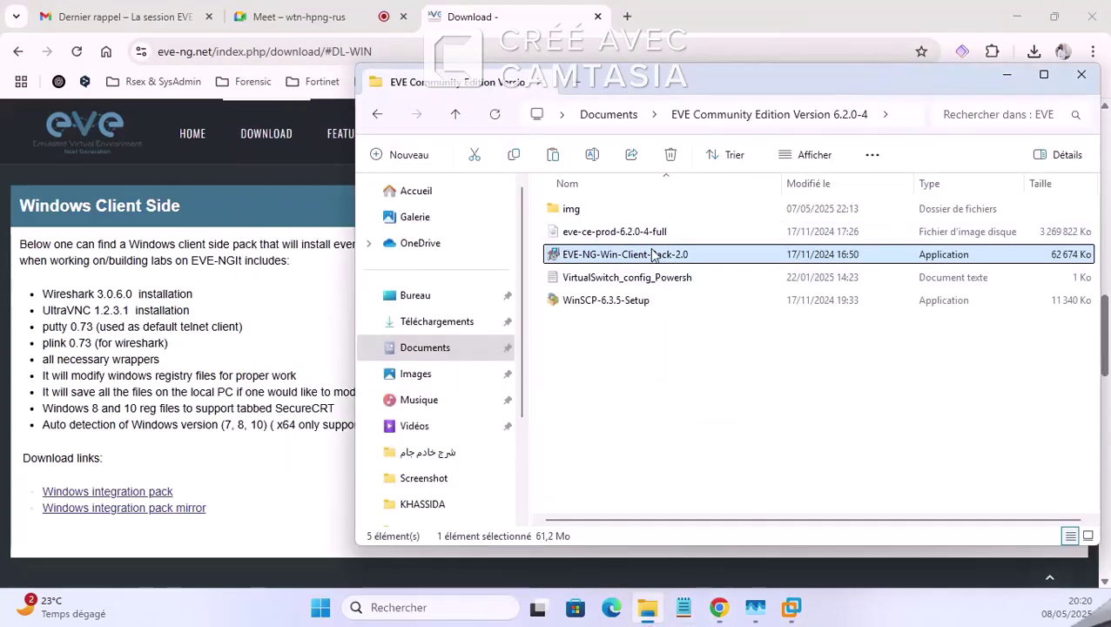
pyautogui.click(641, 230)
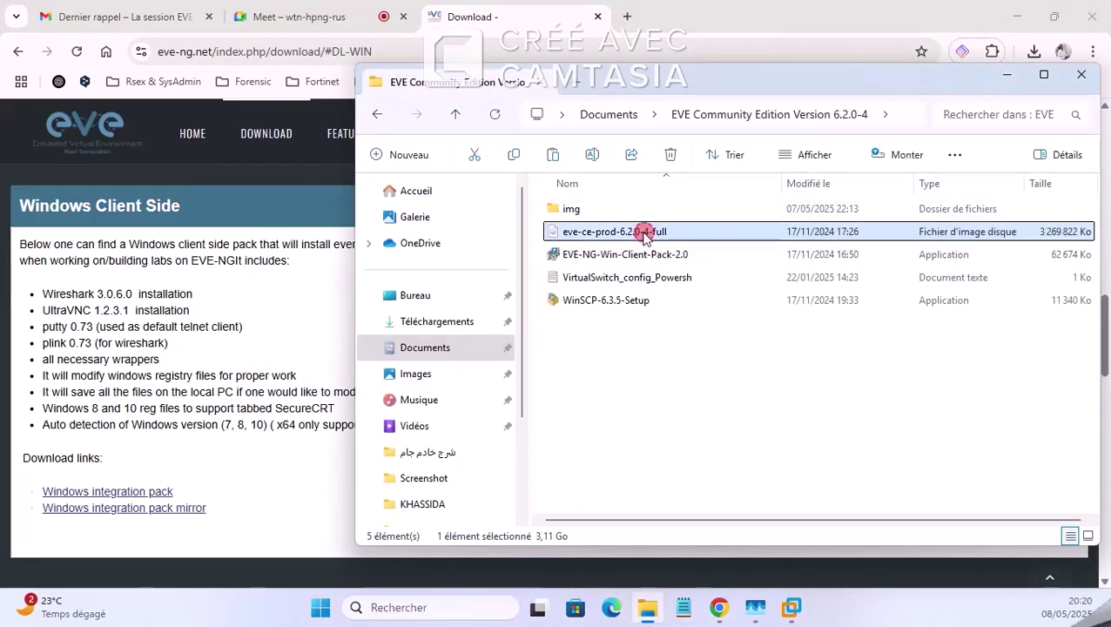
pyautogui.click(1006, 74)
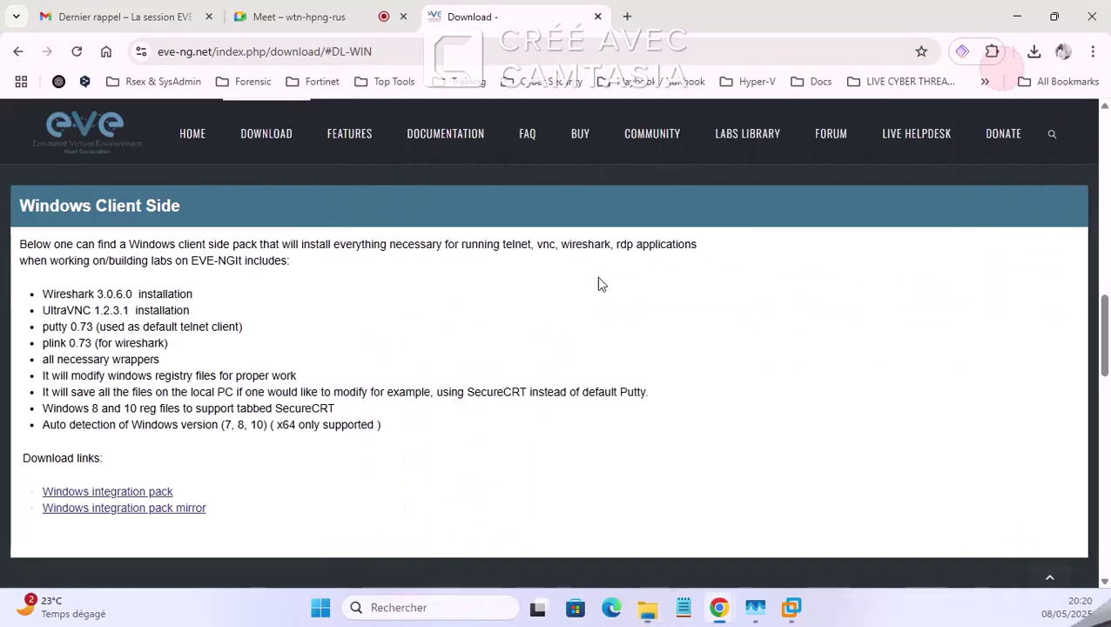
pyautogui.click(792, 614)
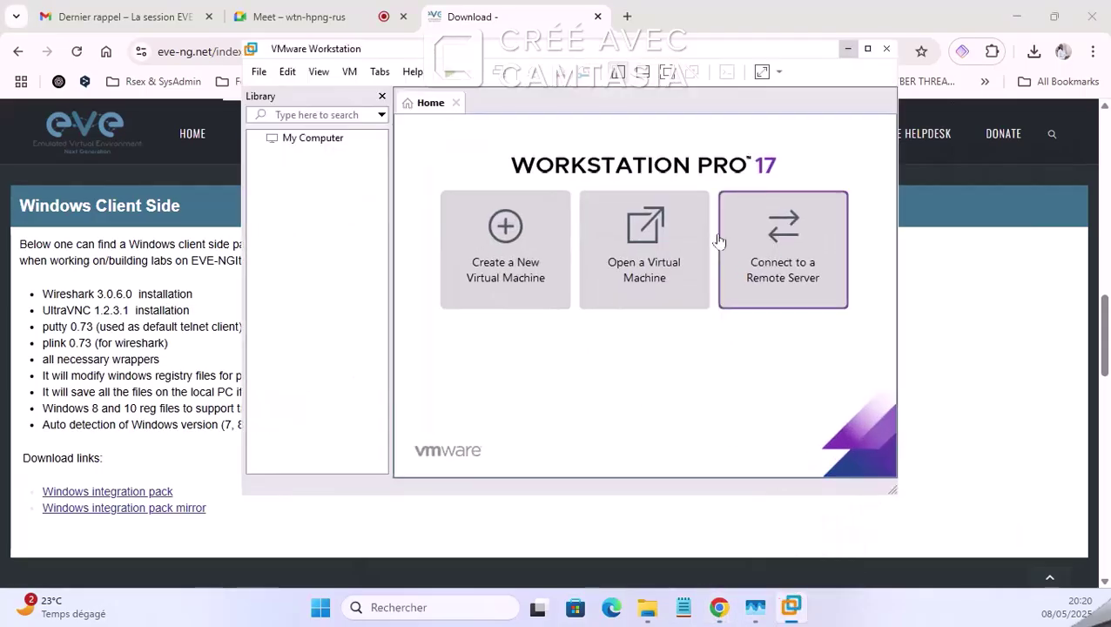
pyautogui.click(881, 44)
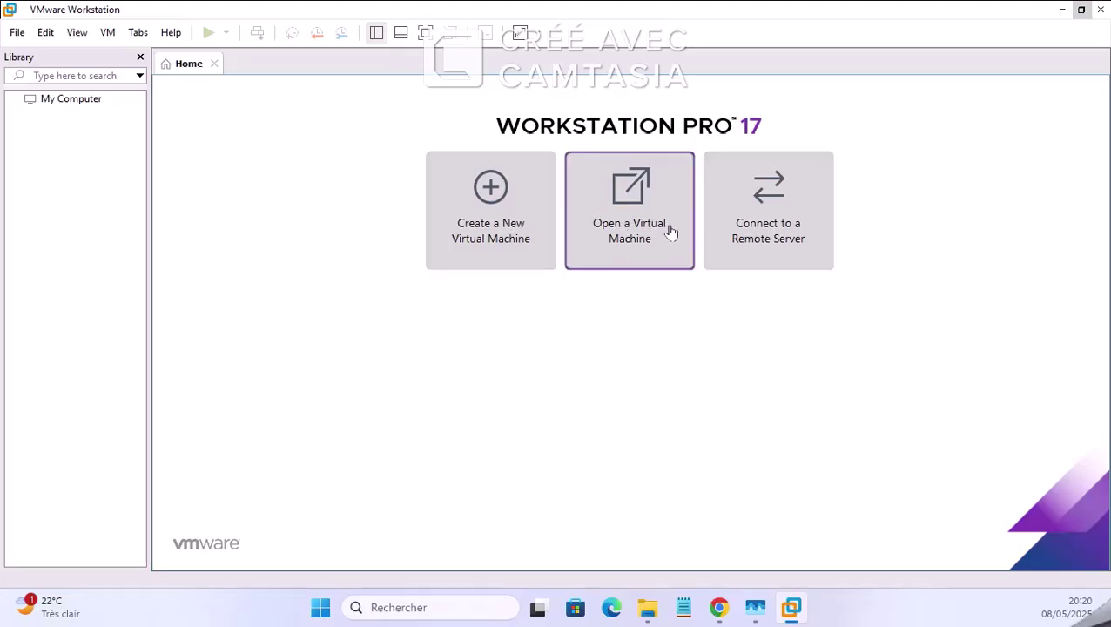
# Step: Start a Custom new virtual machine with default compatibility, installing the operating system later
pyautogui.click(485, 240)
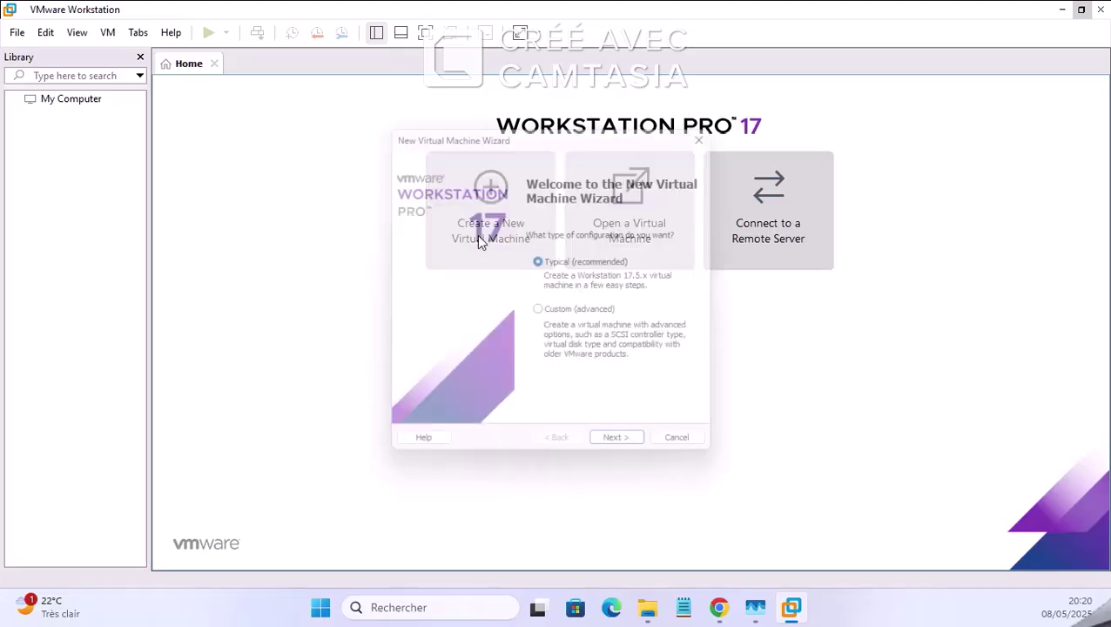
pyautogui.click(593, 312)
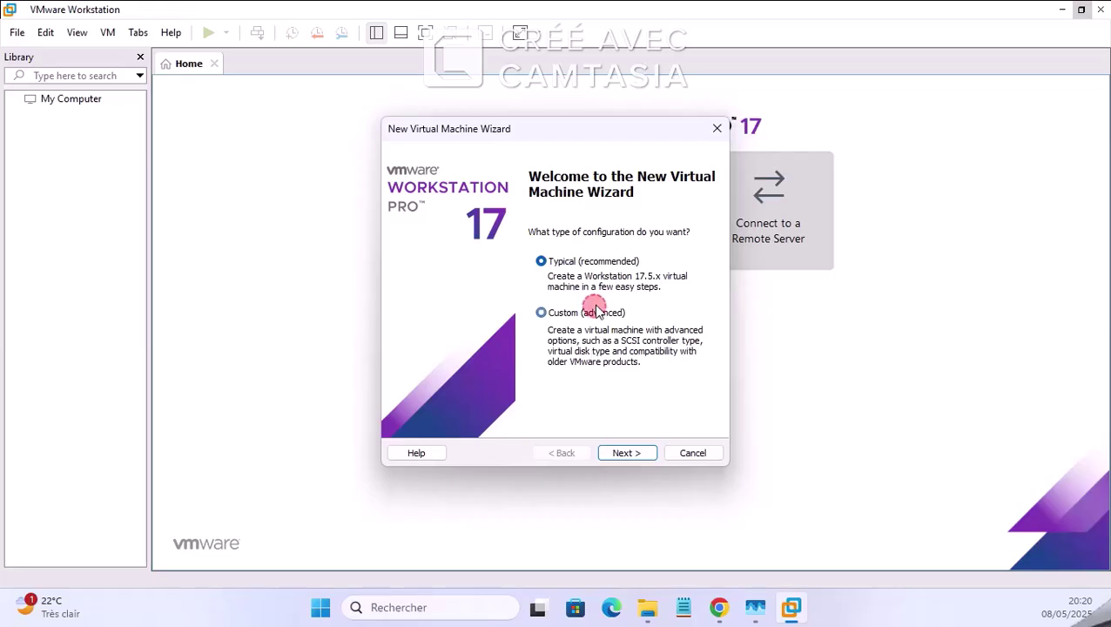
pyautogui.click(624, 454)
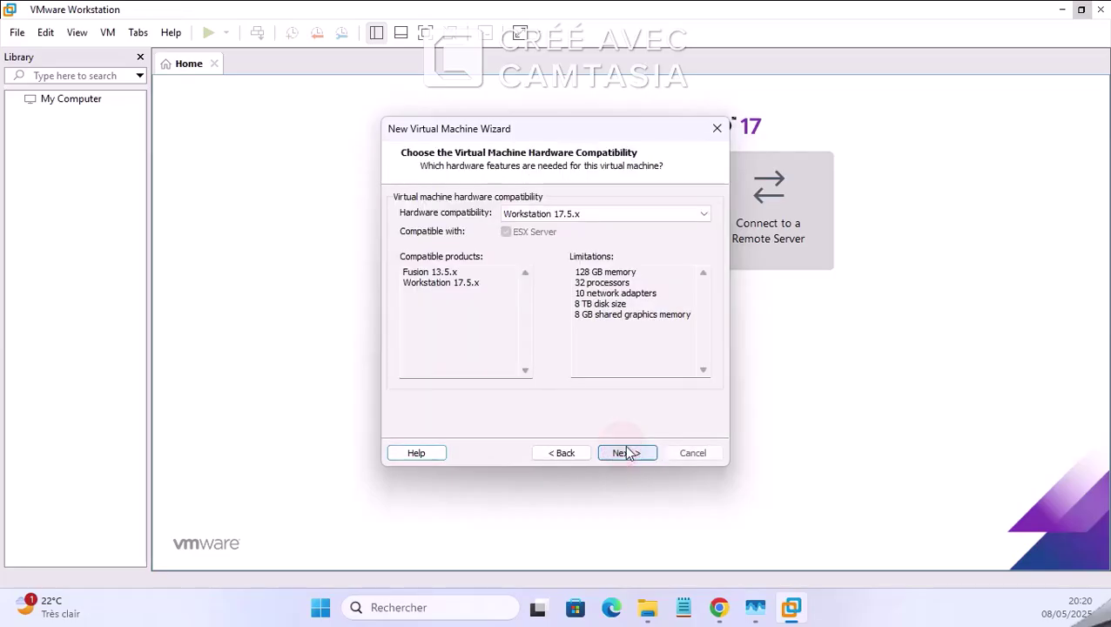
pyautogui.click(626, 453)
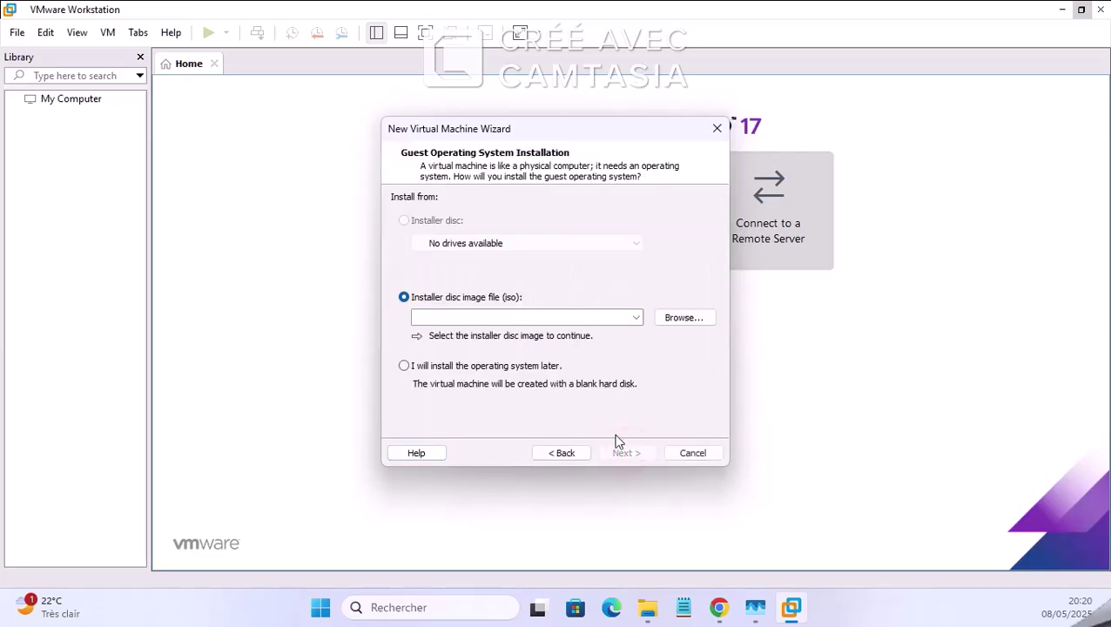
pyautogui.click(504, 316)
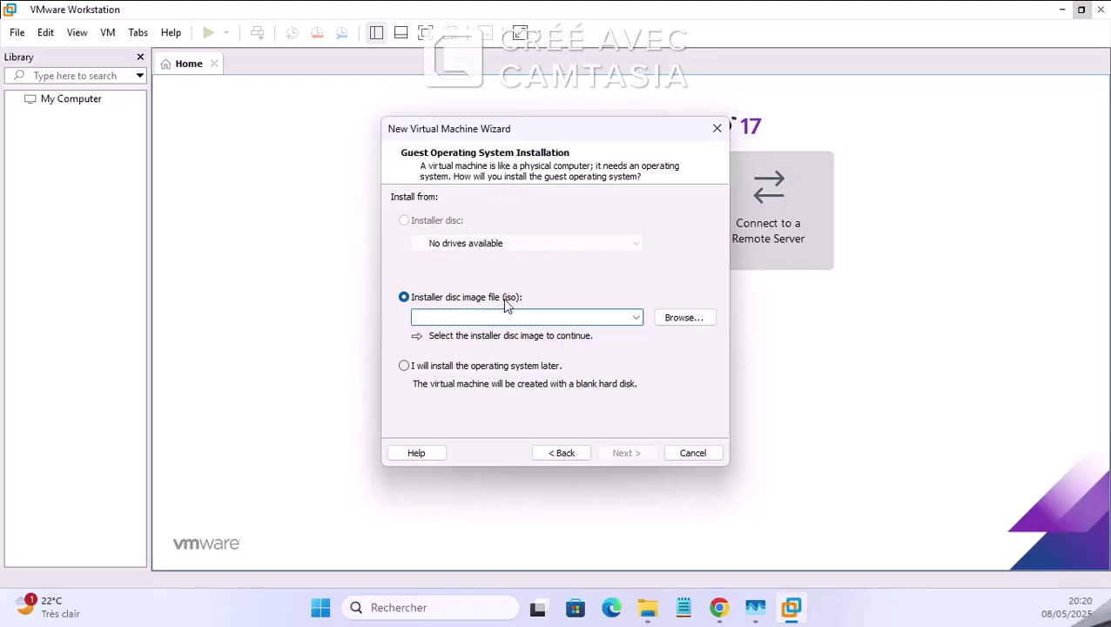
pyautogui.click(486, 369)
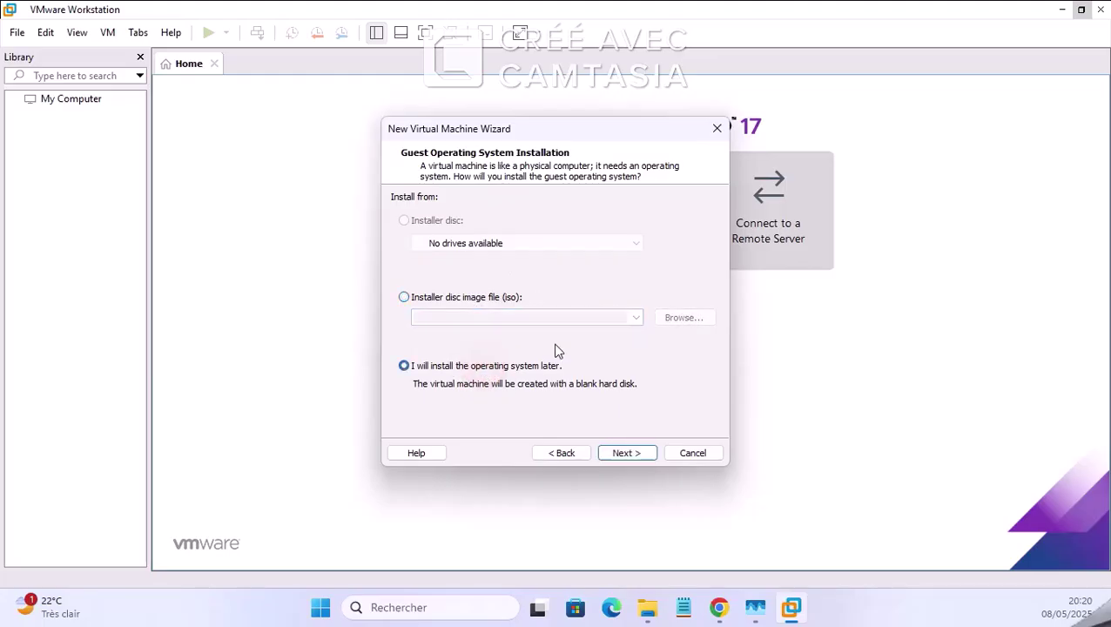
pyautogui.click(642, 454)
# Step: Choose Linux with Ubuntu as the guest operating system
pyautogui.click(413, 257)
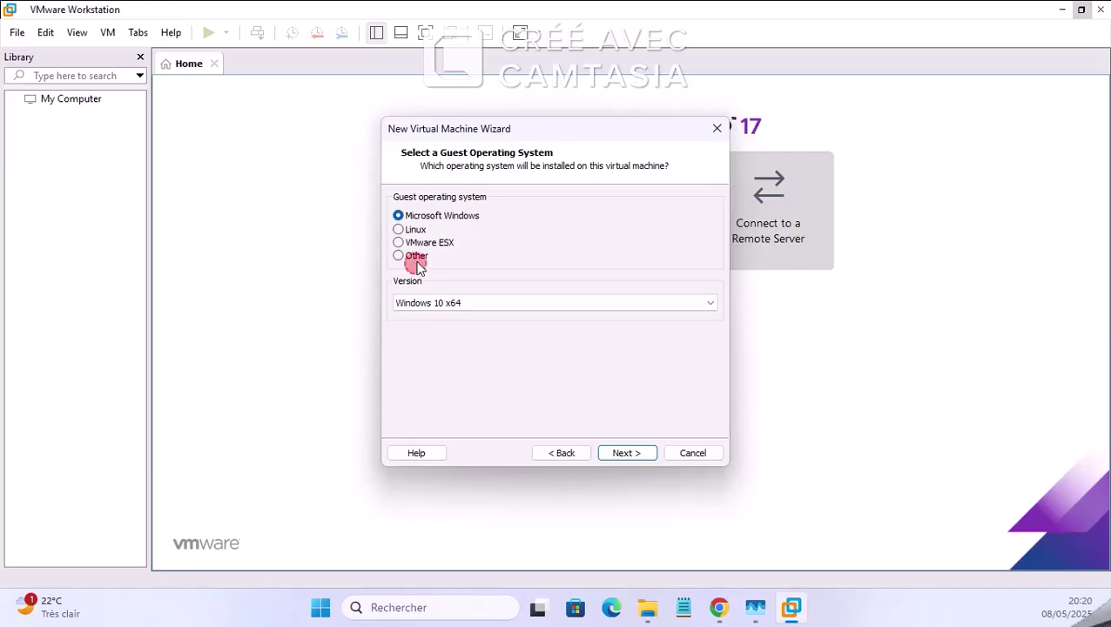
pyautogui.click(424, 302)
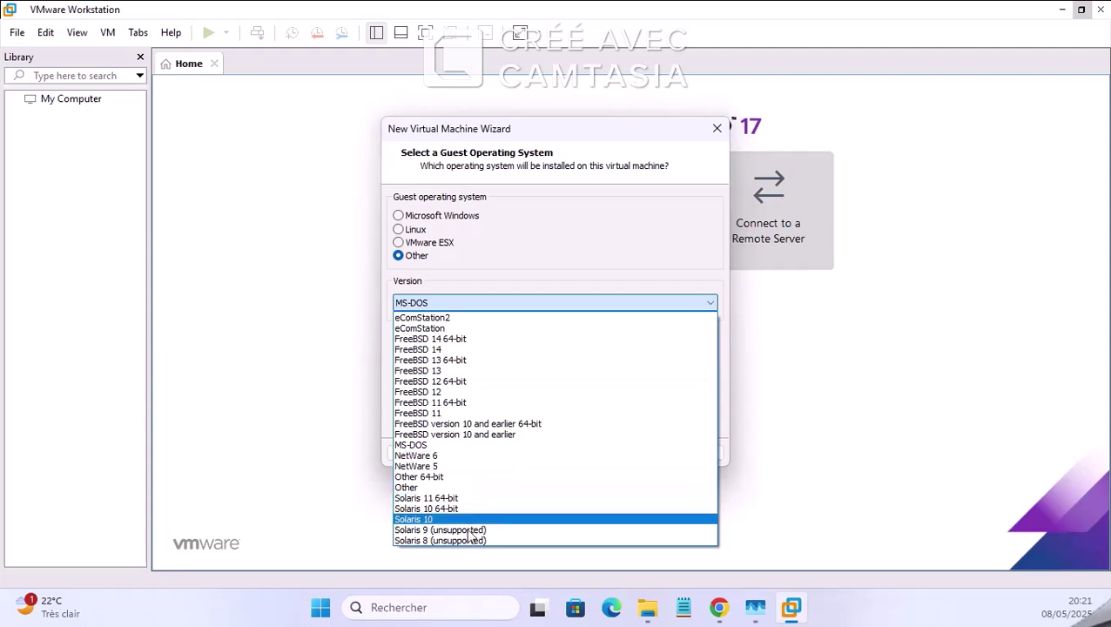
pyautogui.click(438, 488)
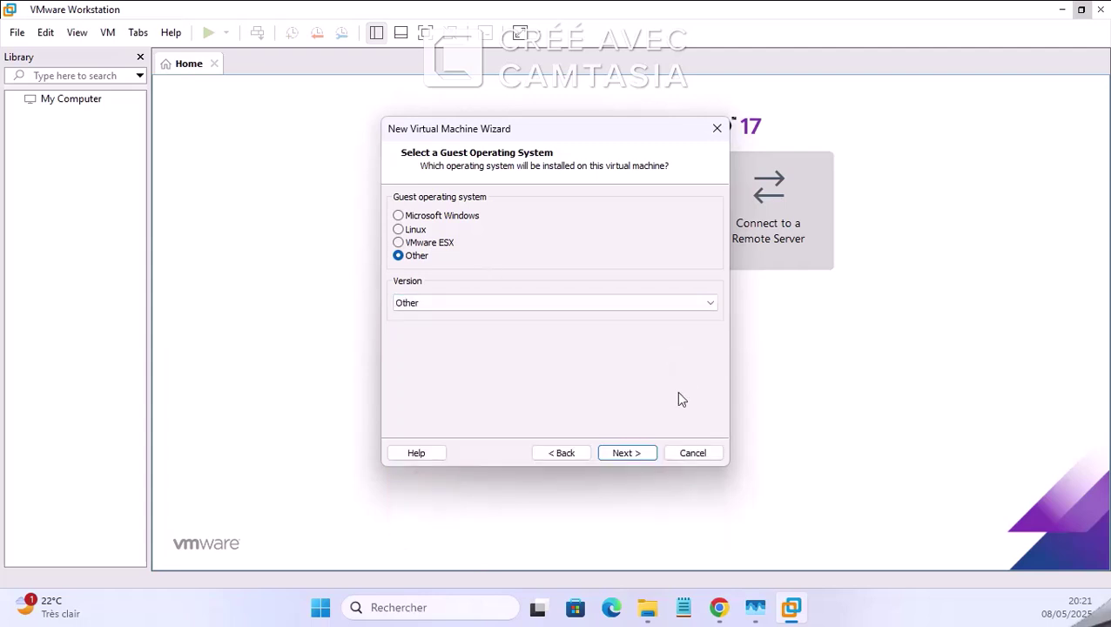
pyautogui.click(416, 229)
pyautogui.click(434, 305)
pyautogui.click(499, 359)
# Step: Name the machine EVE-NG, set 2 cores per processor and 8 GB of memory
pyautogui.click(634, 454)
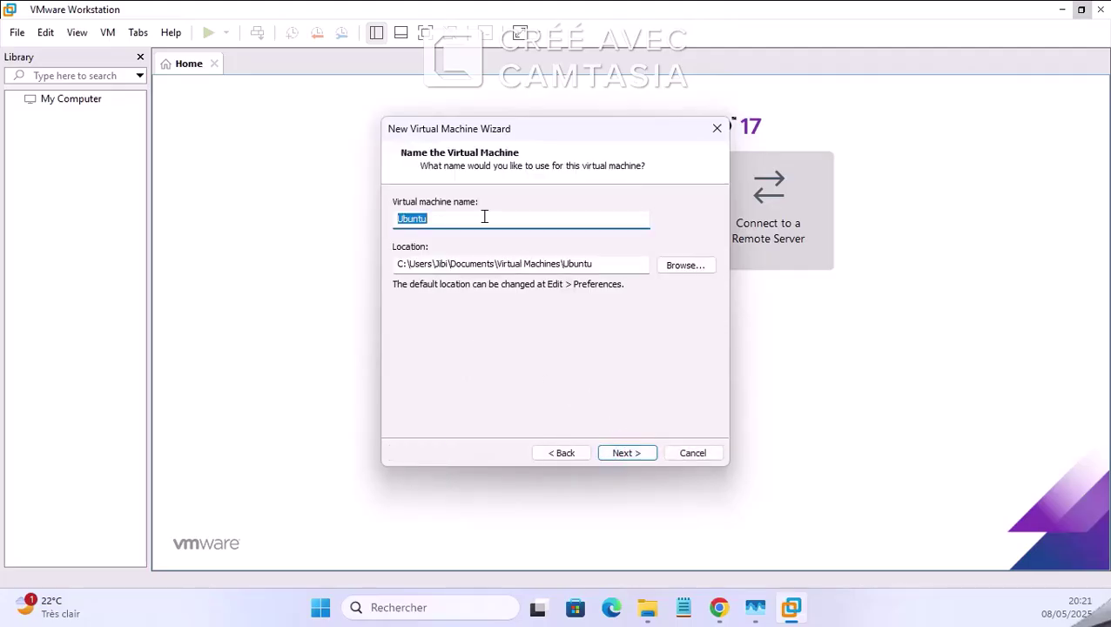
pyautogui.write('EVE-NG')
pyautogui.click(624, 454)
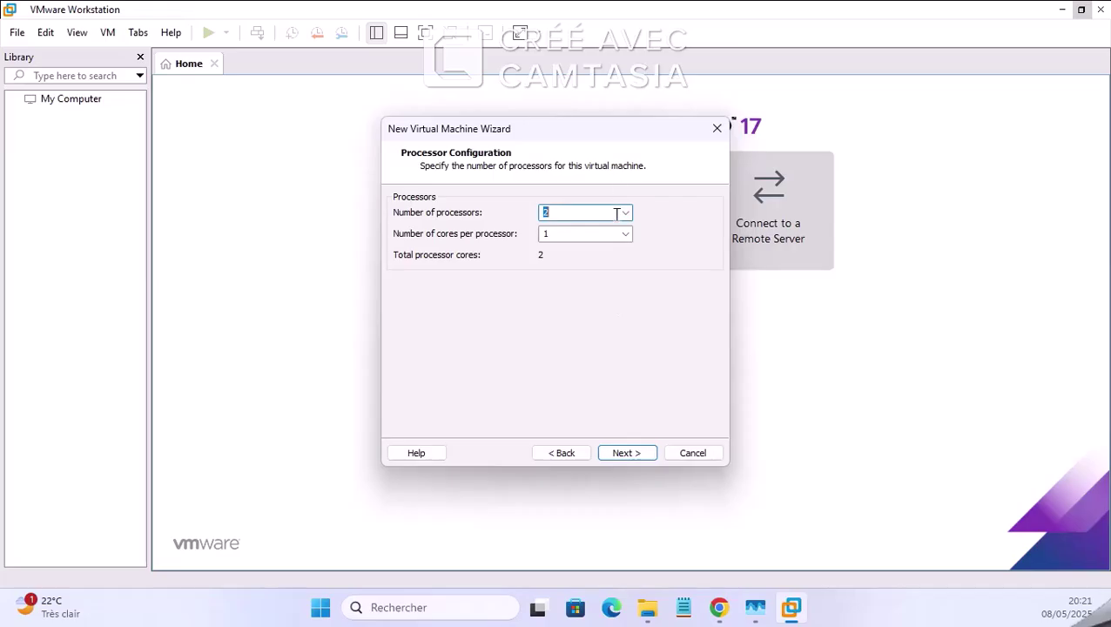
pyautogui.click(626, 234)
pyautogui.click(548, 261)
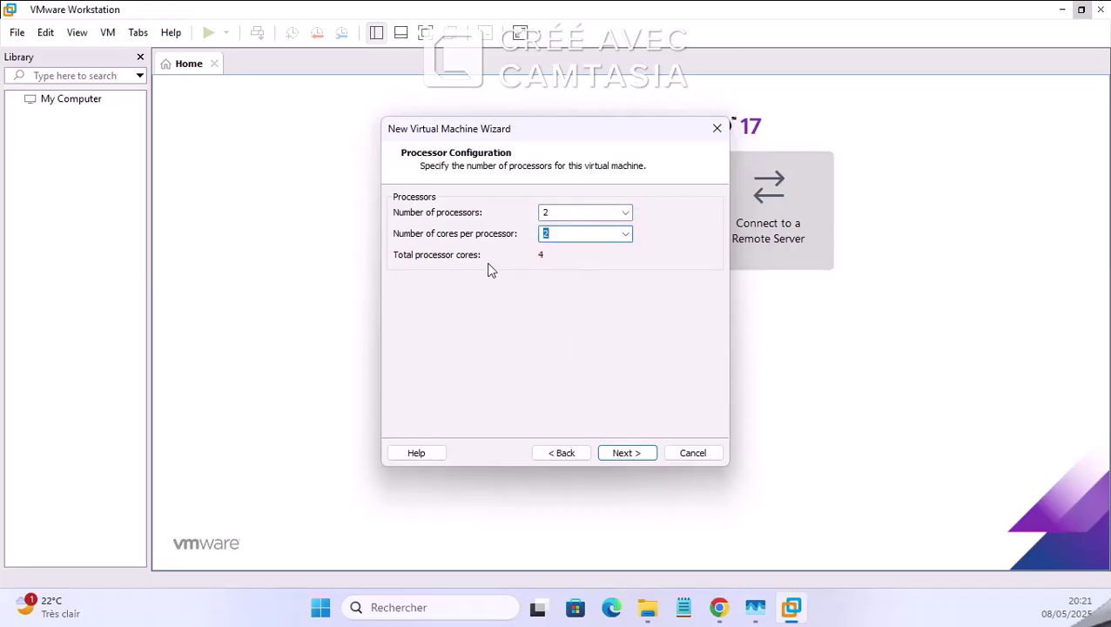
pyautogui.click(627, 454)
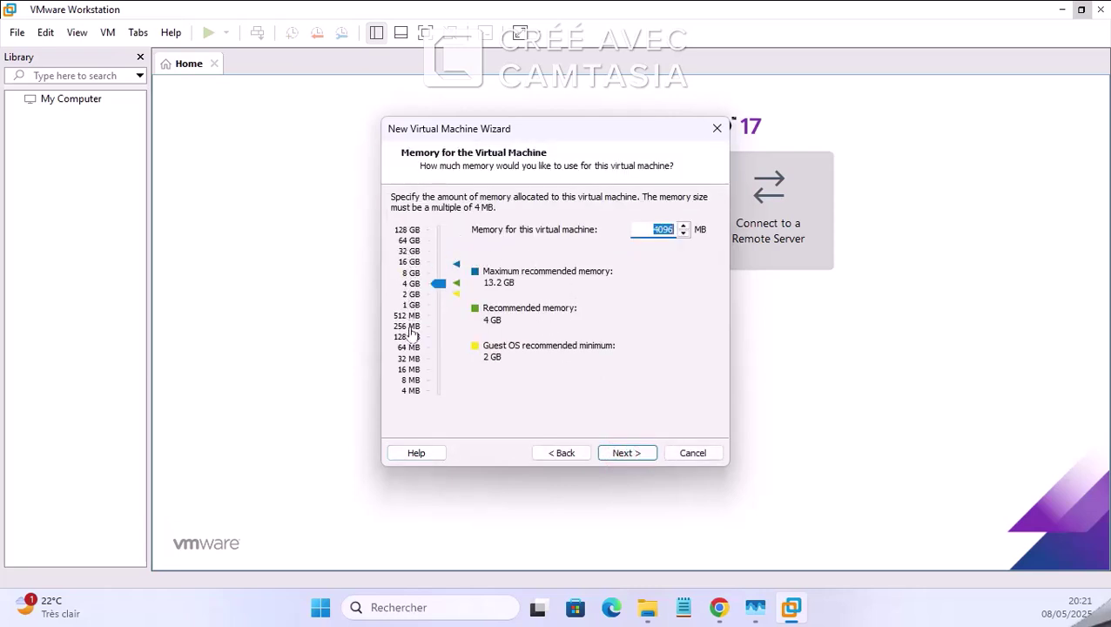
pyautogui.click(413, 272)
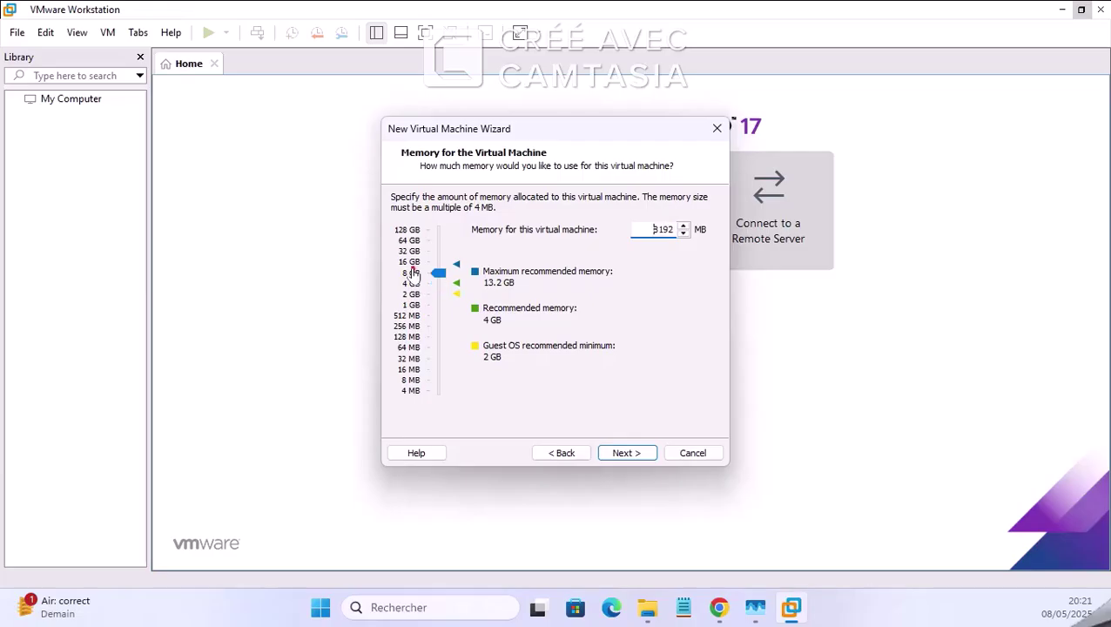
# Step: Keep NAT, LSI Logic and SCSI, and create a 100 GB split disk EVE-NG.vmdk
pyautogui.click(624, 455)
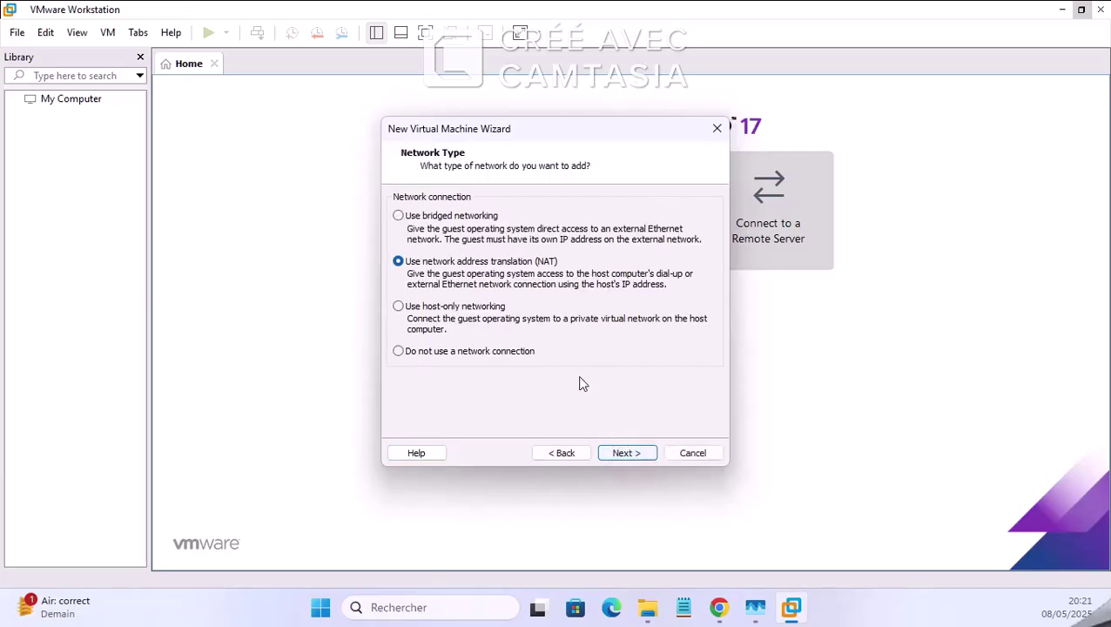
pyautogui.click(641, 452)
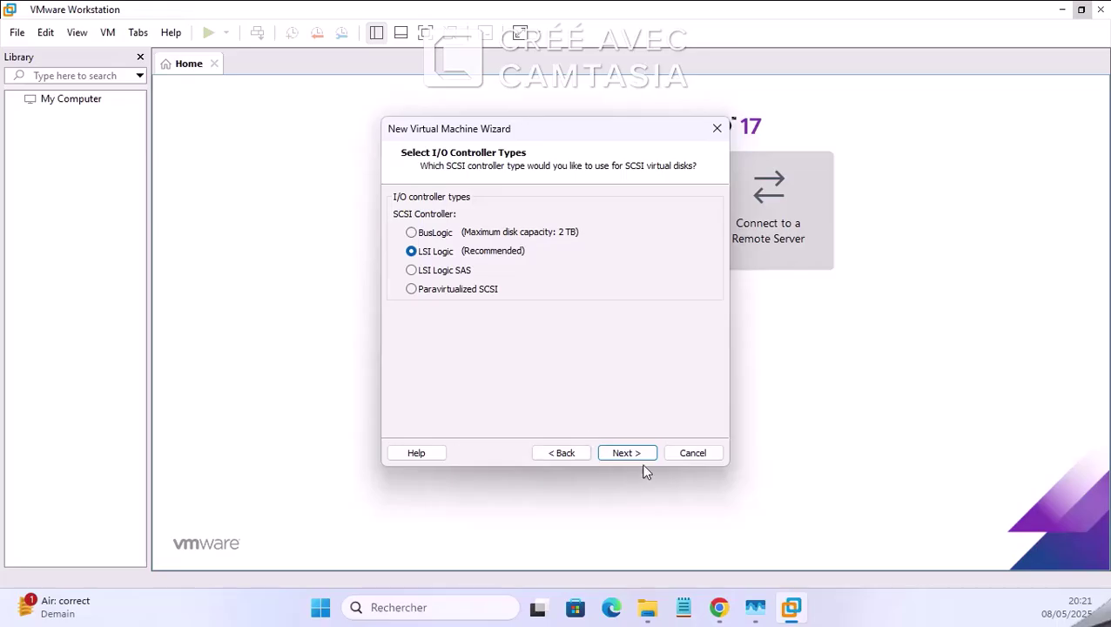
pyautogui.click(642, 453)
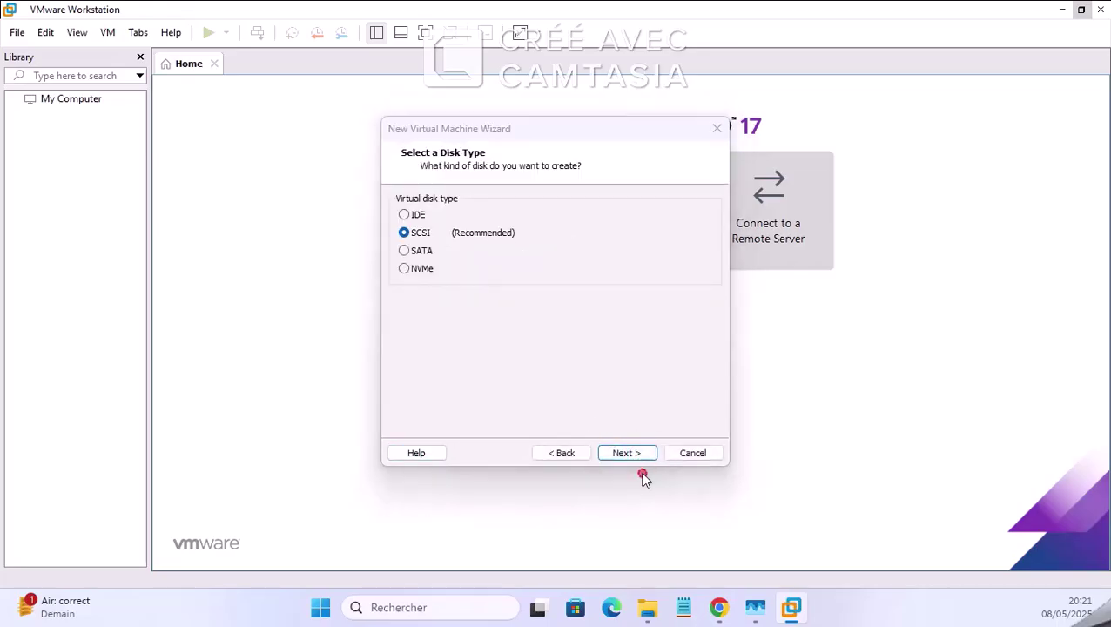
pyautogui.click(633, 453)
pyautogui.click(626, 453)
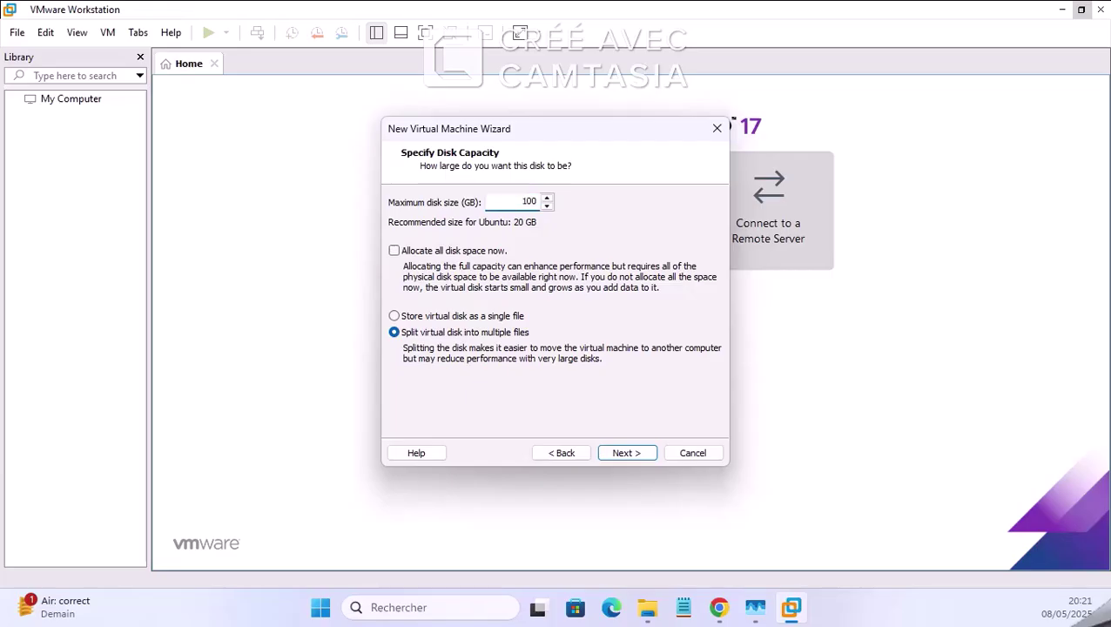
pyautogui.click(634, 454)
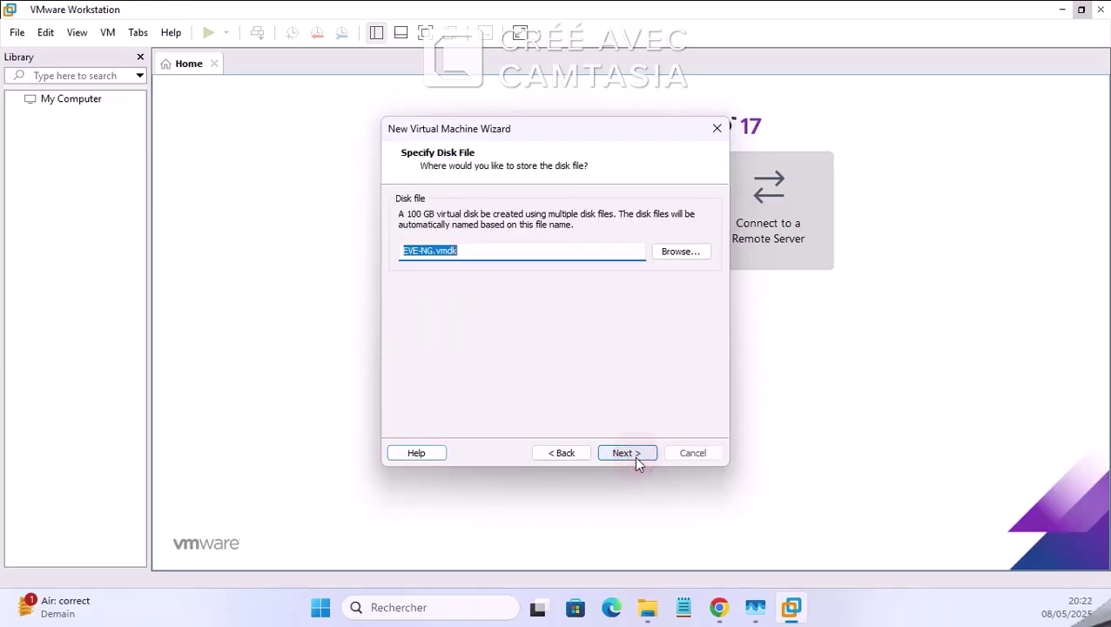
pyautogui.click(635, 456)
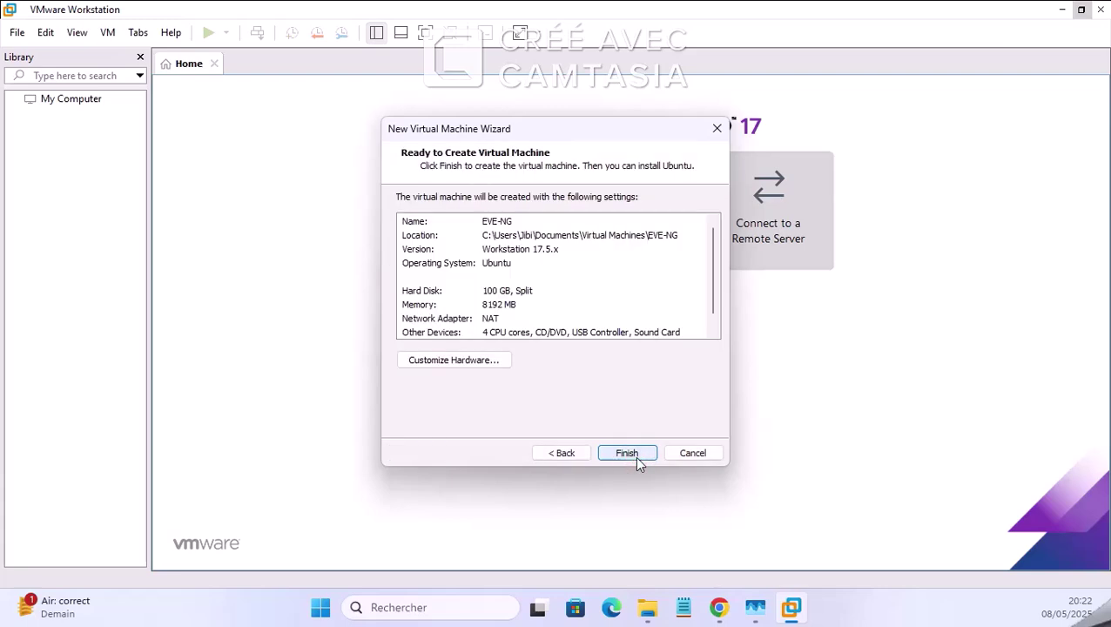
# Step: Open Customize Hardware and look over the memory, processor, CD/DVD and network settings
pyautogui.click(502, 372)
pyautogui.click(485, 362)
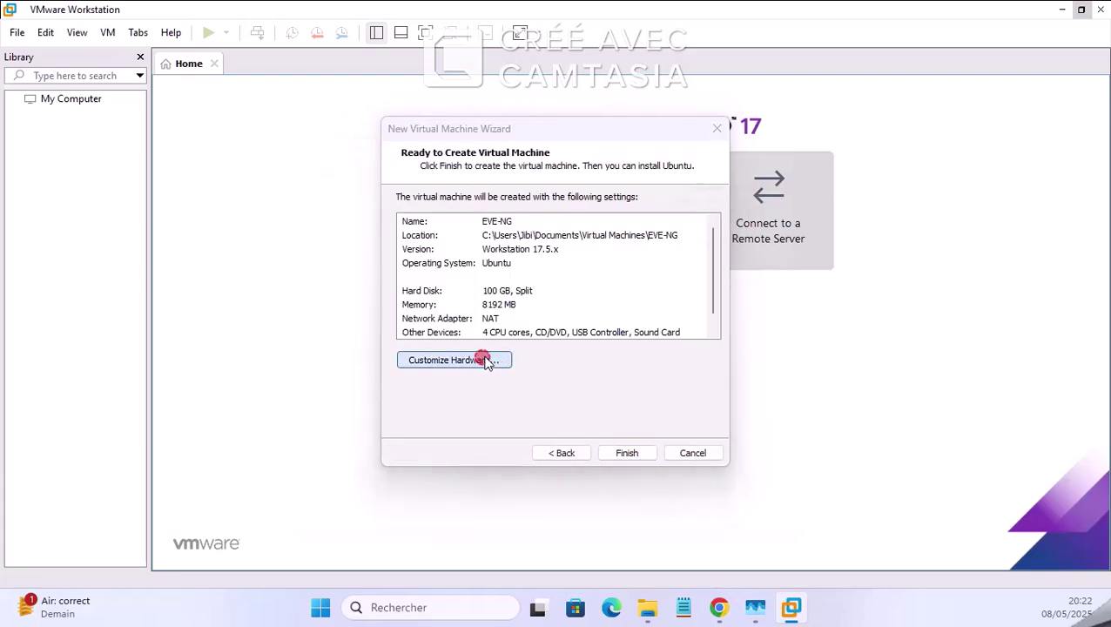
pyautogui.click(328, 70)
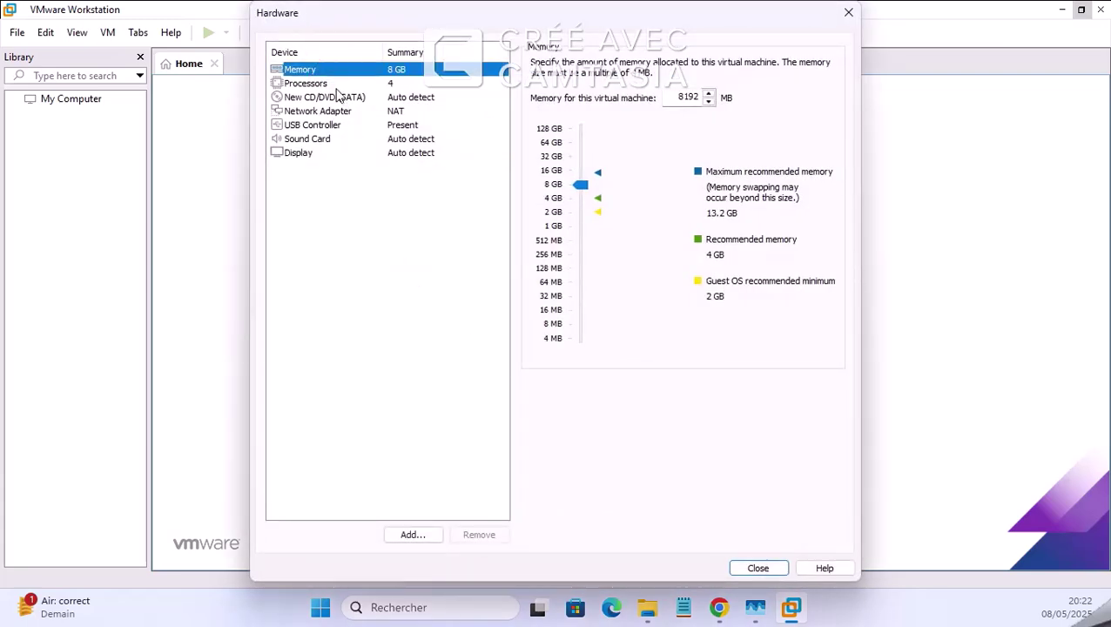
pyautogui.press('Down')
pyautogui.click(342, 100)
pyautogui.click(345, 108)
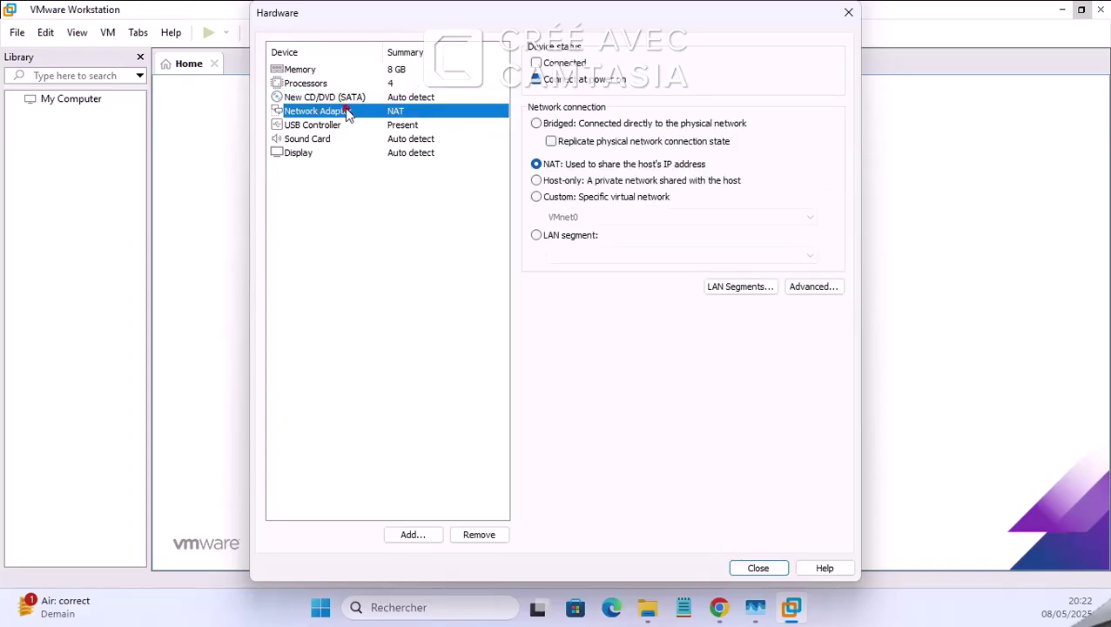
pyautogui.click(341, 97)
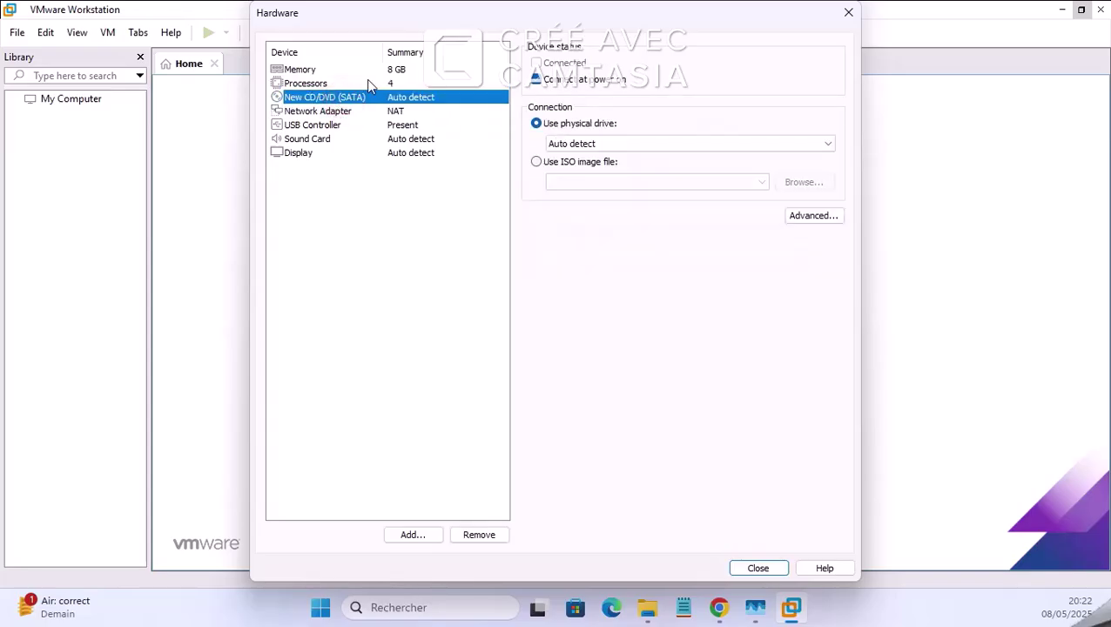
# Step: Point the CD/DVD drive to the eve-ce-prod-6.2.0-4-full ISO in the EVE Community Edition folder
pyautogui.click(563, 163)
pyautogui.click(806, 183)
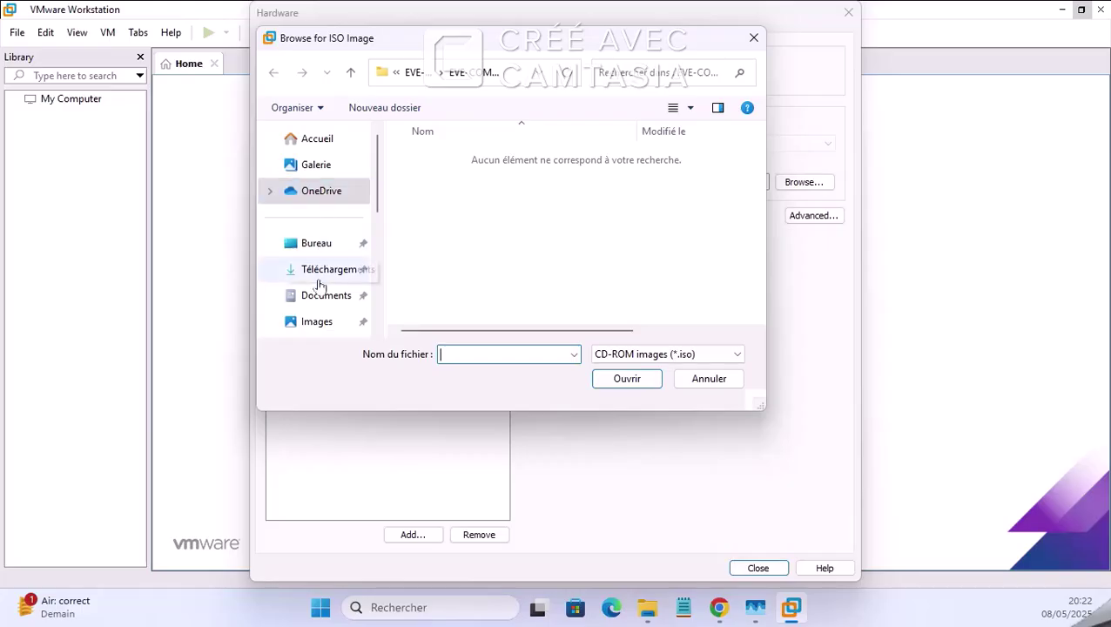
pyautogui.click(324, 297)
pyautogui.doubleClick(474, 183)
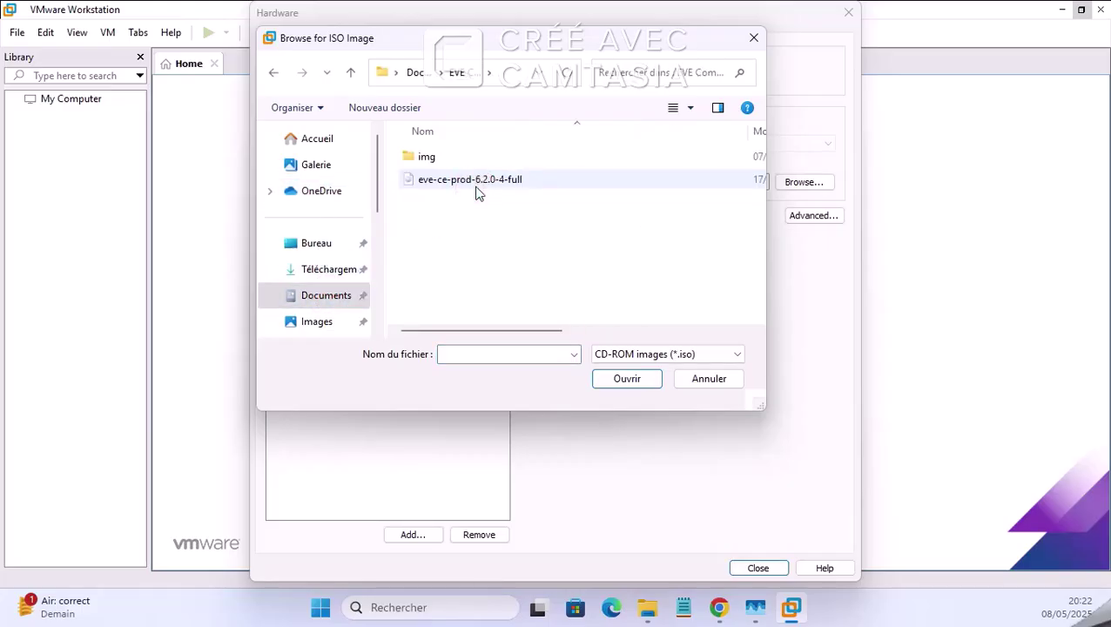
pyautogui.click(270, 74)
pyautogui.click(270, 75)
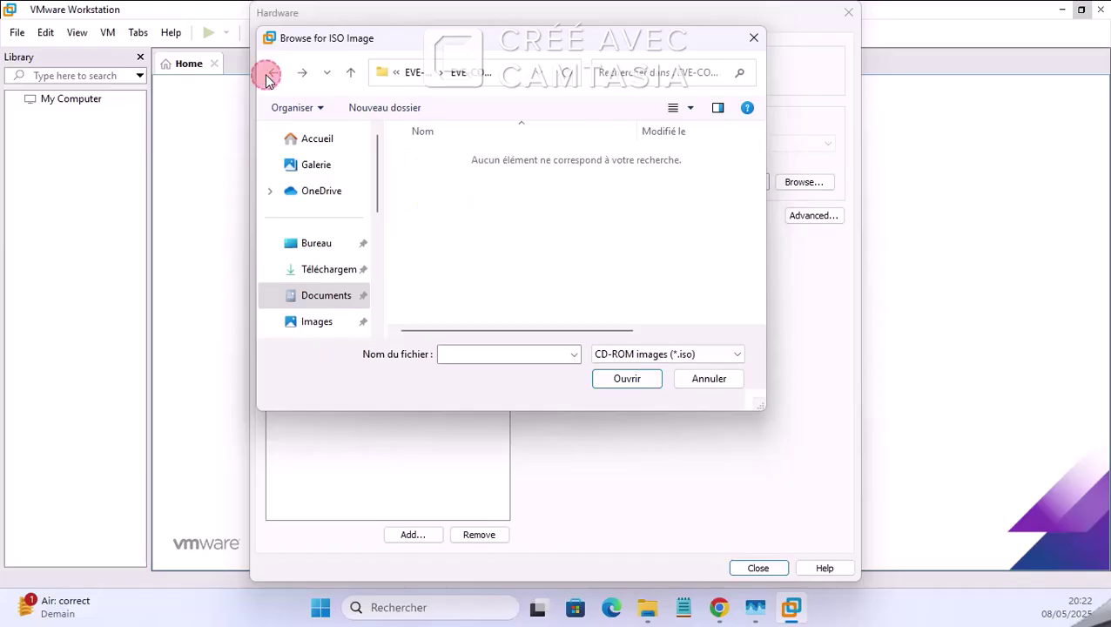
pyautogui.click(320, 299)
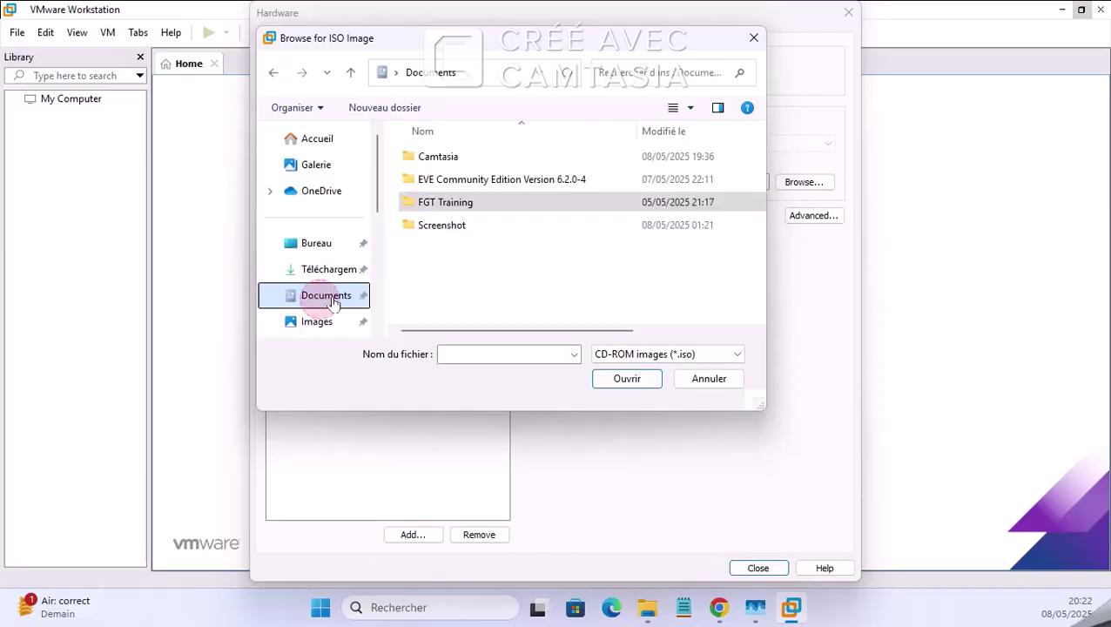
pyautogui.doubleClick(505, 180)
pyautogui.doubleClick(498, 183)
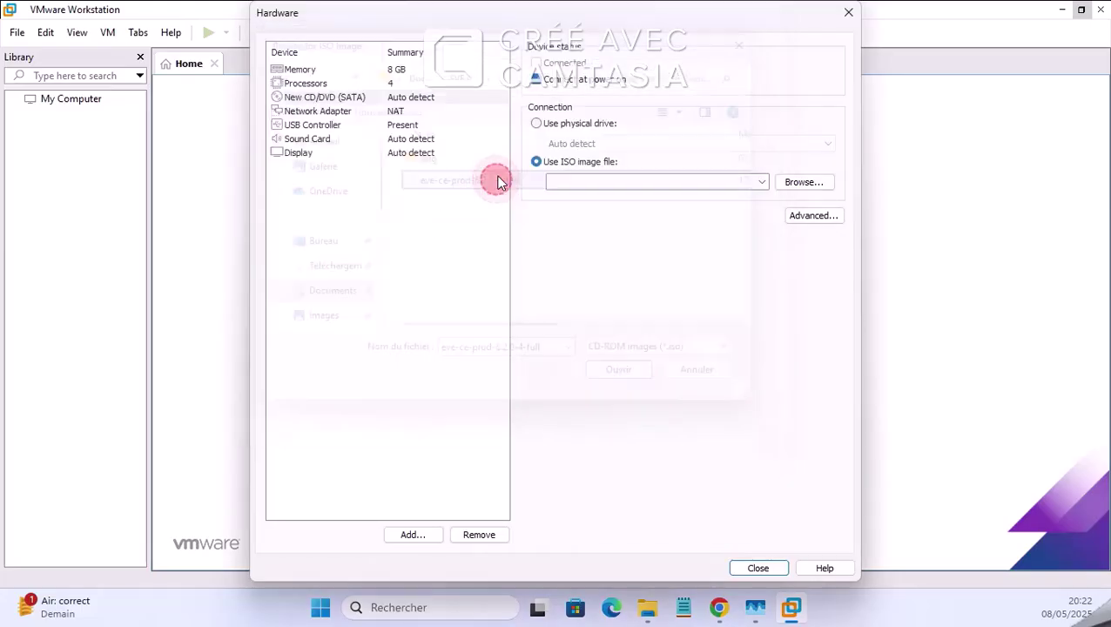
# Step: Confirm the CD/DVD uses the ISO and the network adapter is NAT, then close the hardware settings
pyautogui.click(377, 68)
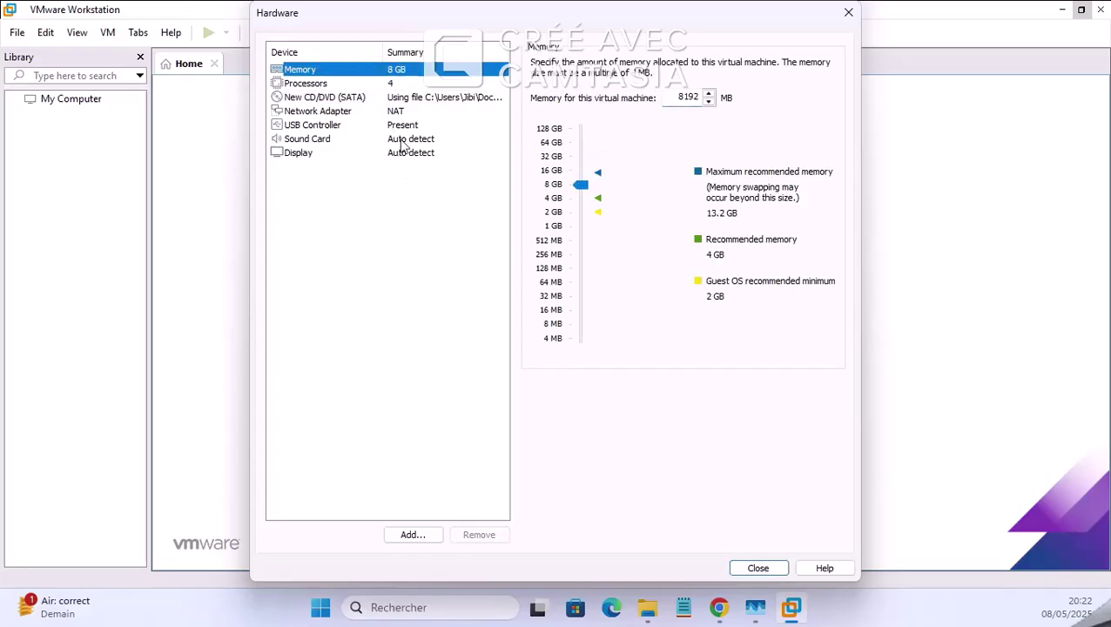
pyautogui.click(396, 97)
pyautogui.click(397, 110)
pyautogui.click(767, 560)
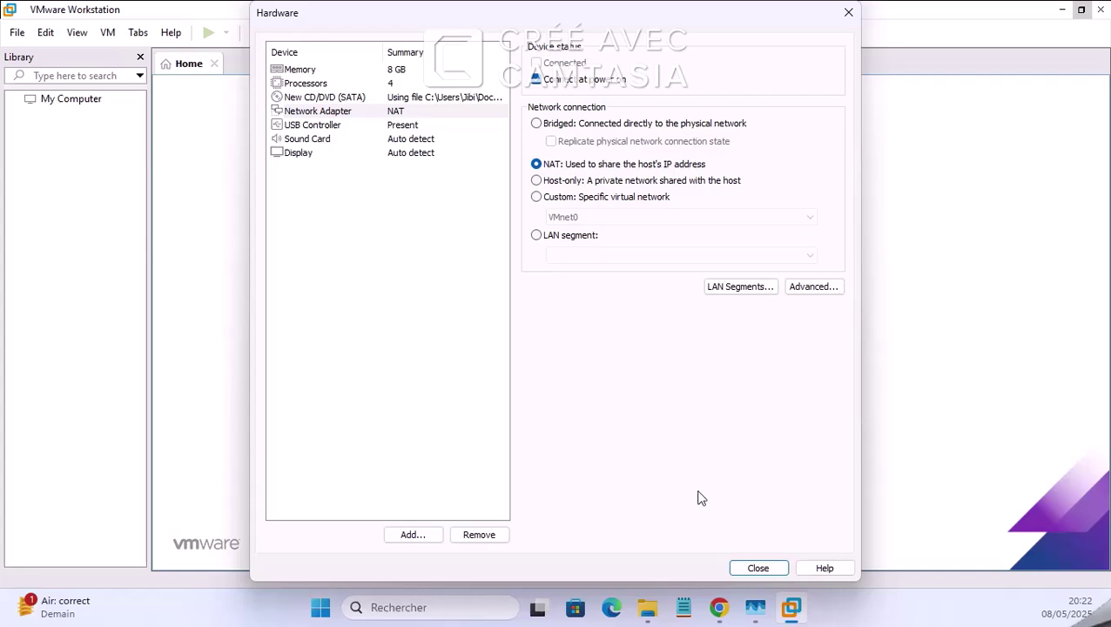
pyautogui.click(757, 569)
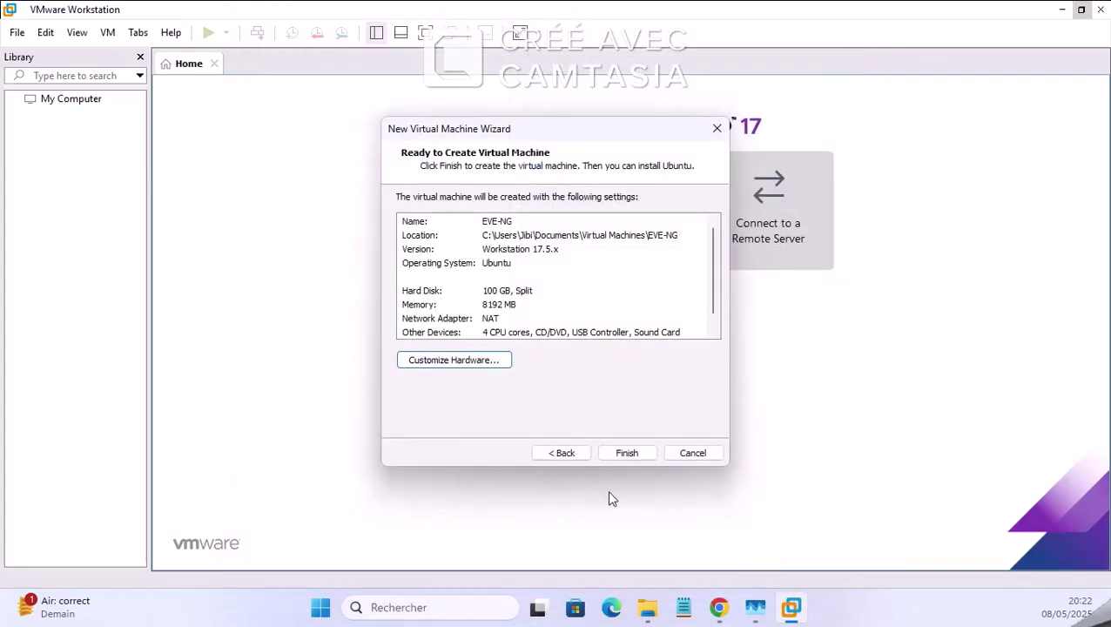
# Step: Finish creating the EVE-NG VM and enable Virtualize Intel VT-x/EPT or AMD-V/RVI for its processors
pyautogui.click(629, 453)
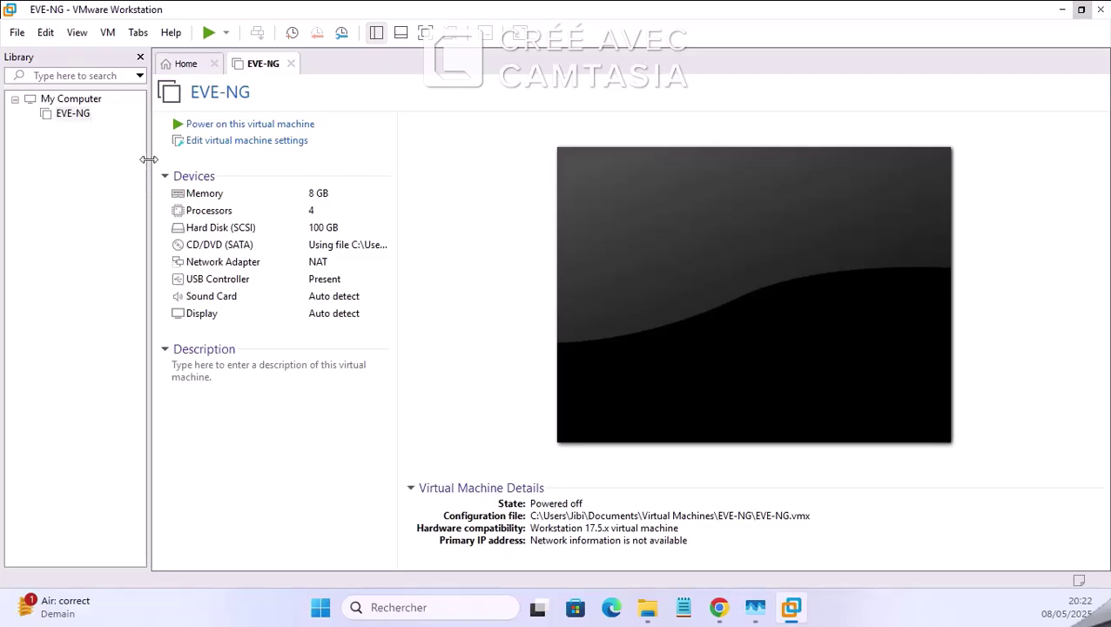
pyautogui.click(235, 142)
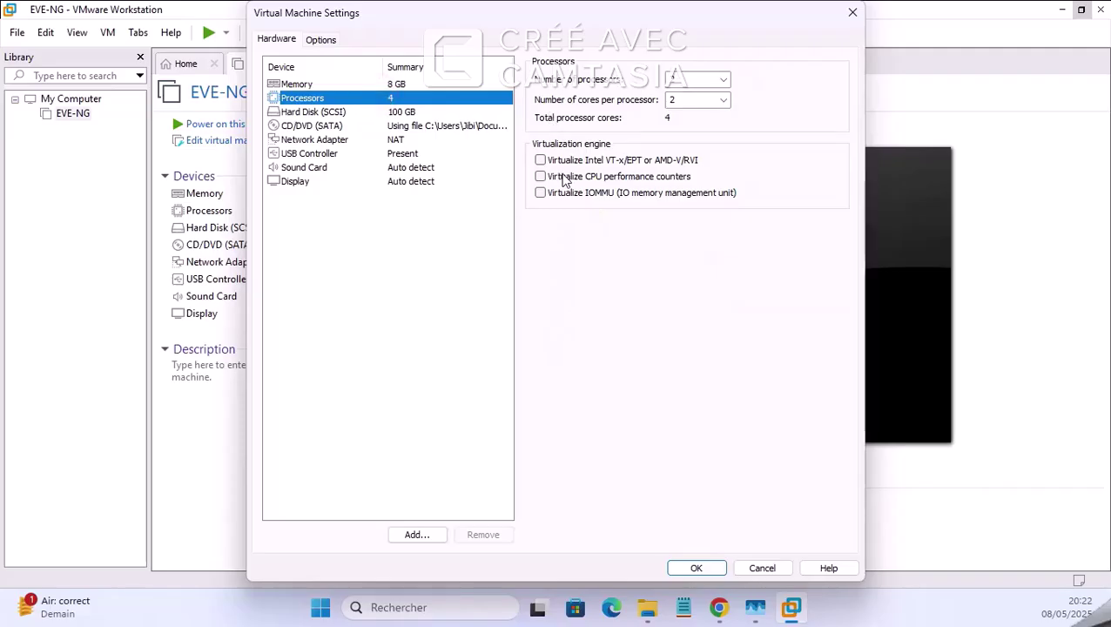
pyautogui.click(570, 161)
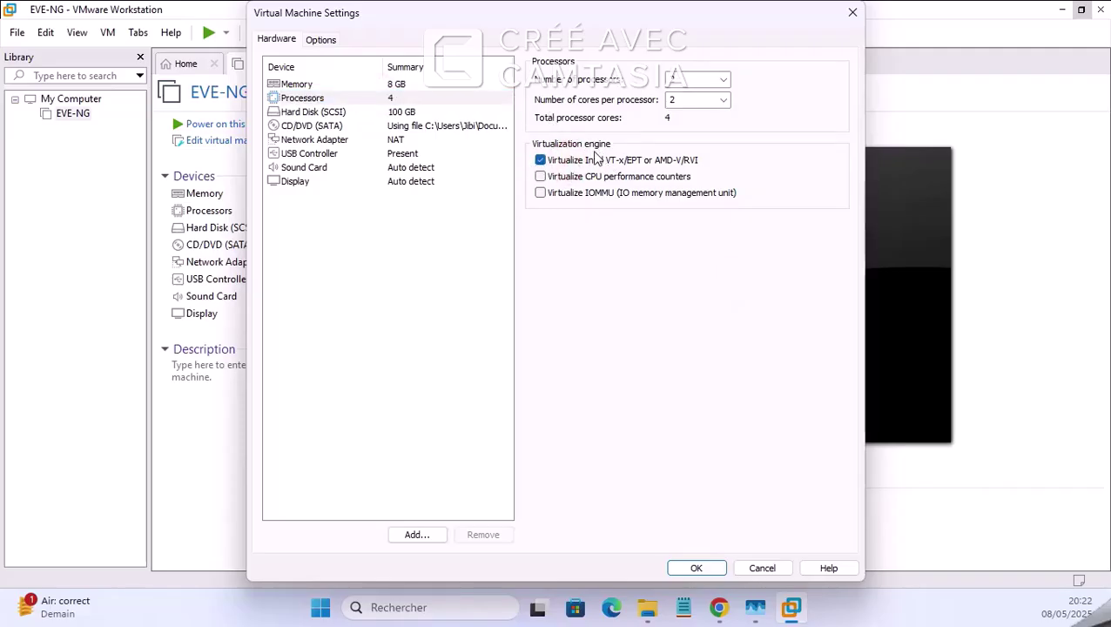
pyautogui.click(714, 573)
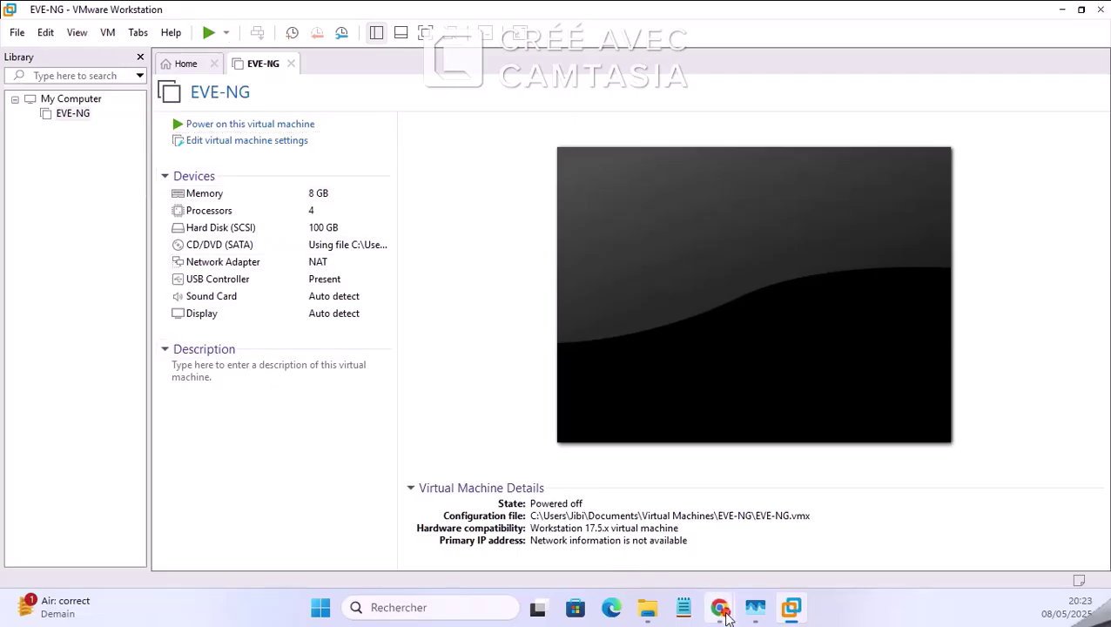
# Step: Admit the waiting participant into the Google Meet call with Tout accepter, then Accepter
pyautogui.moveTo(718, 607)
pyautogui.click(662, 540)
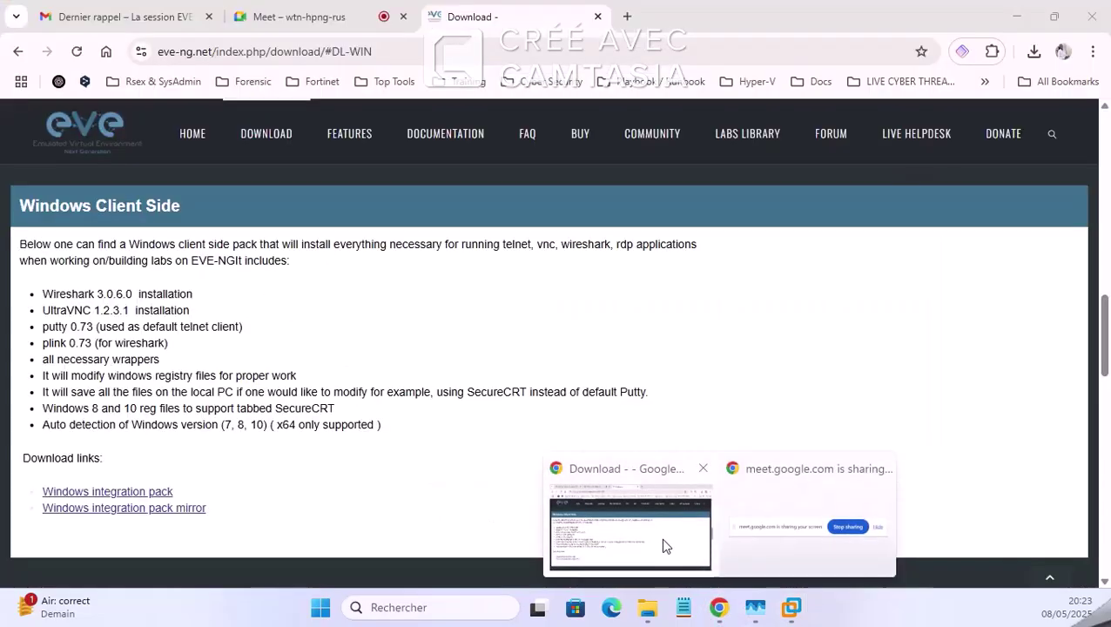
pyautogui.click(296, 17)
pyautogui.click(1002, 363)
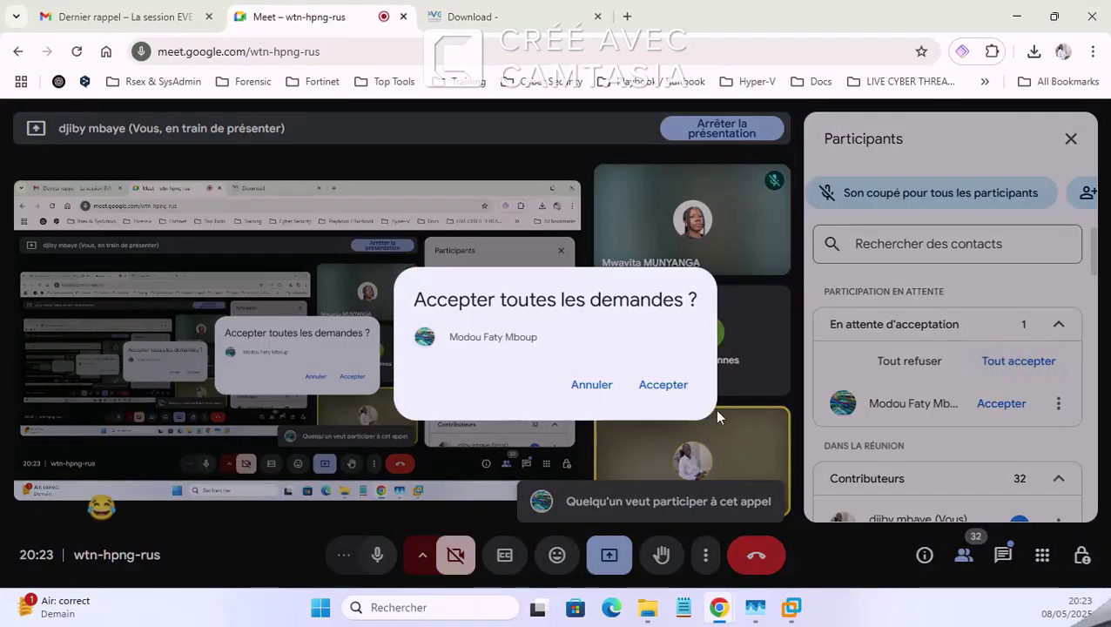
pyautogui.click(661, 384)
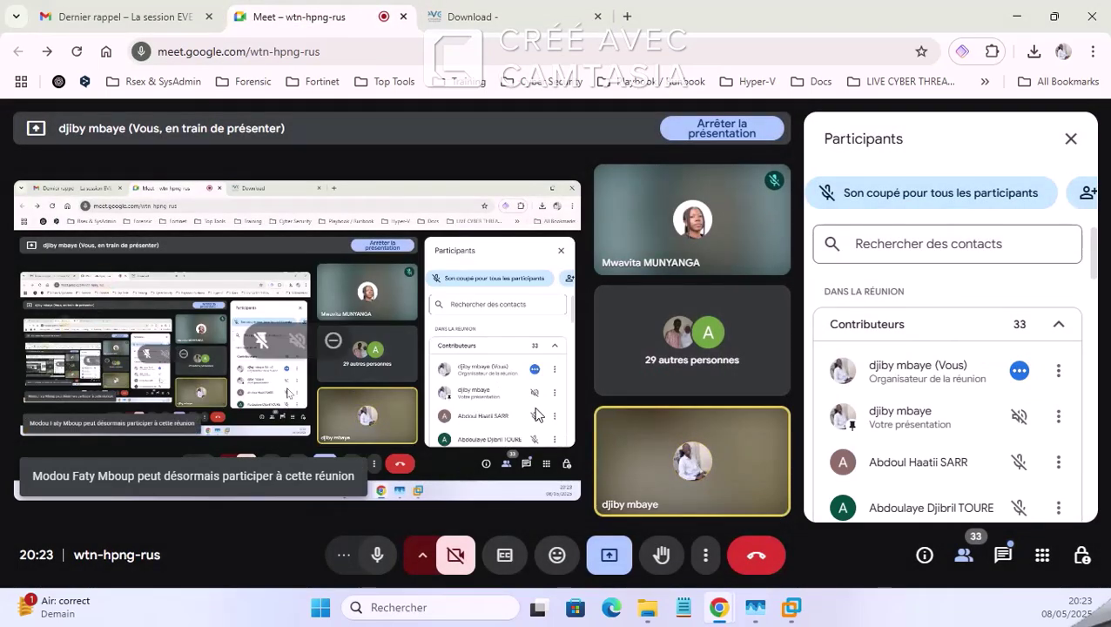
# Step: Go back to the EVE-NG download page, then bring VMware Workstation to the front
pyautogui.click(481, 11)
pyautogui.scroll(1, 209, 405)
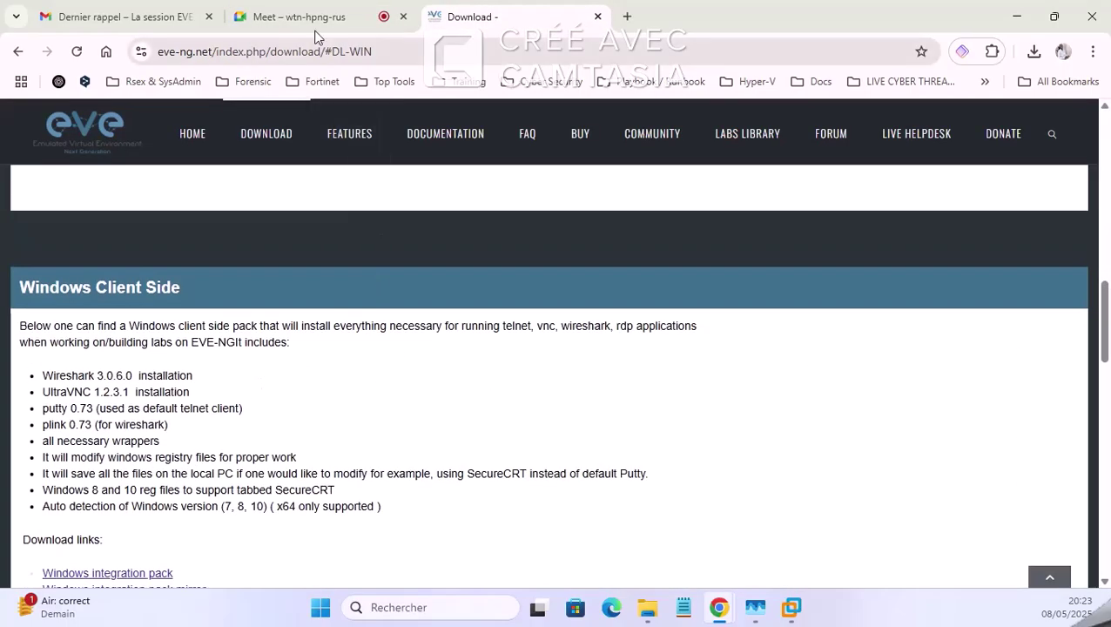
pyautogui.click(791, 607)
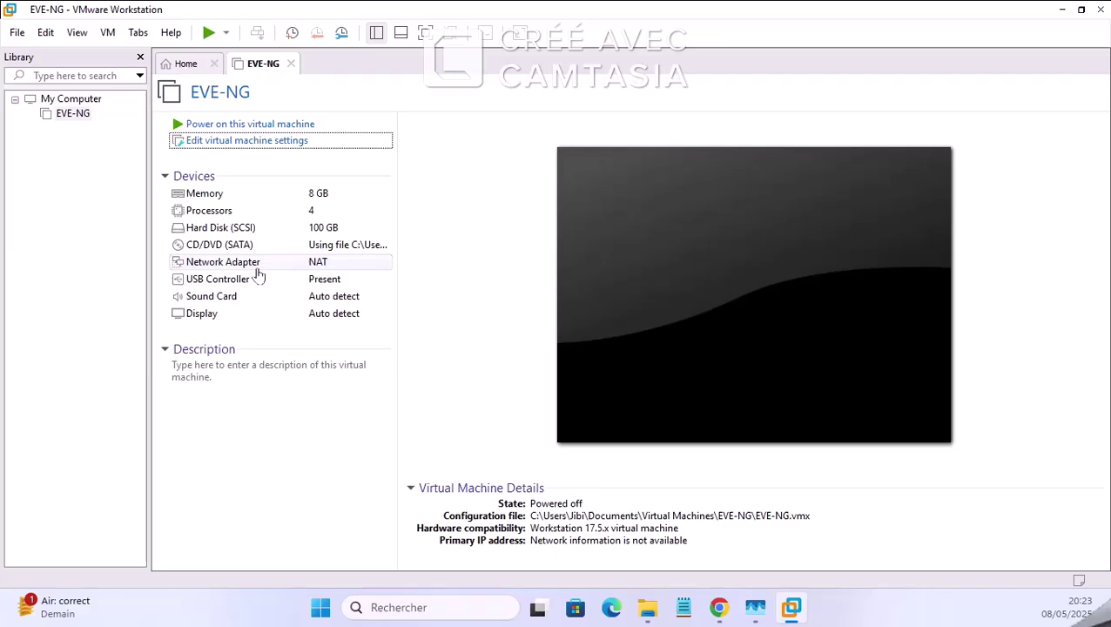
# Step: Resize the VMware window, glance at the EVE-NG download page, then maximize VMware Workstation
pyautogui.click(1081, 10)
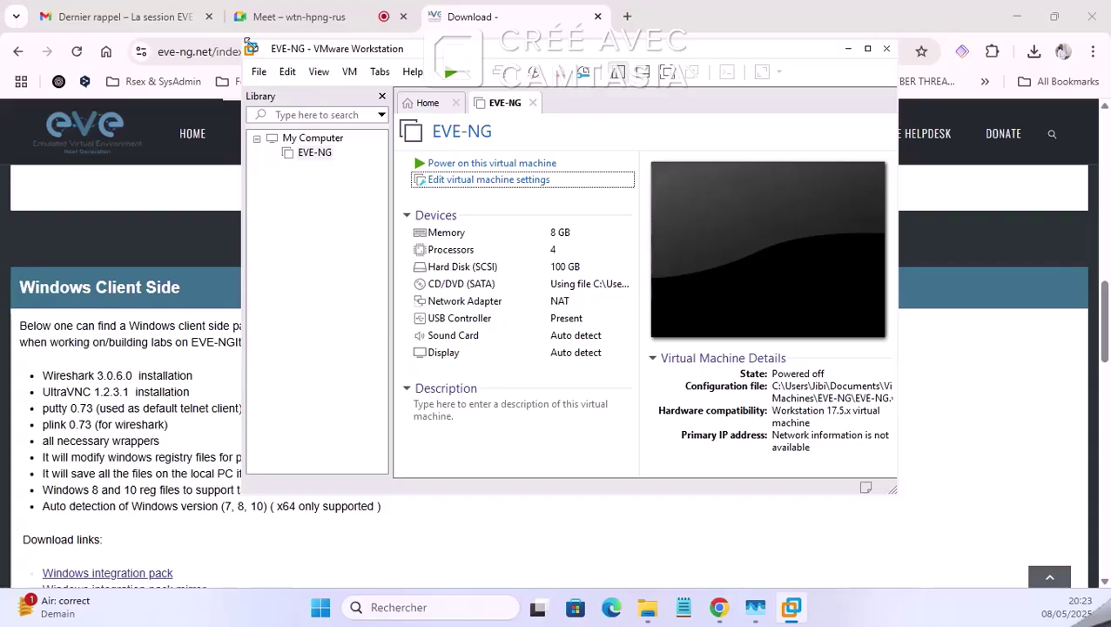
pyautogui.moveTo(246, 42); pyautogui.dragTo(188, 54)
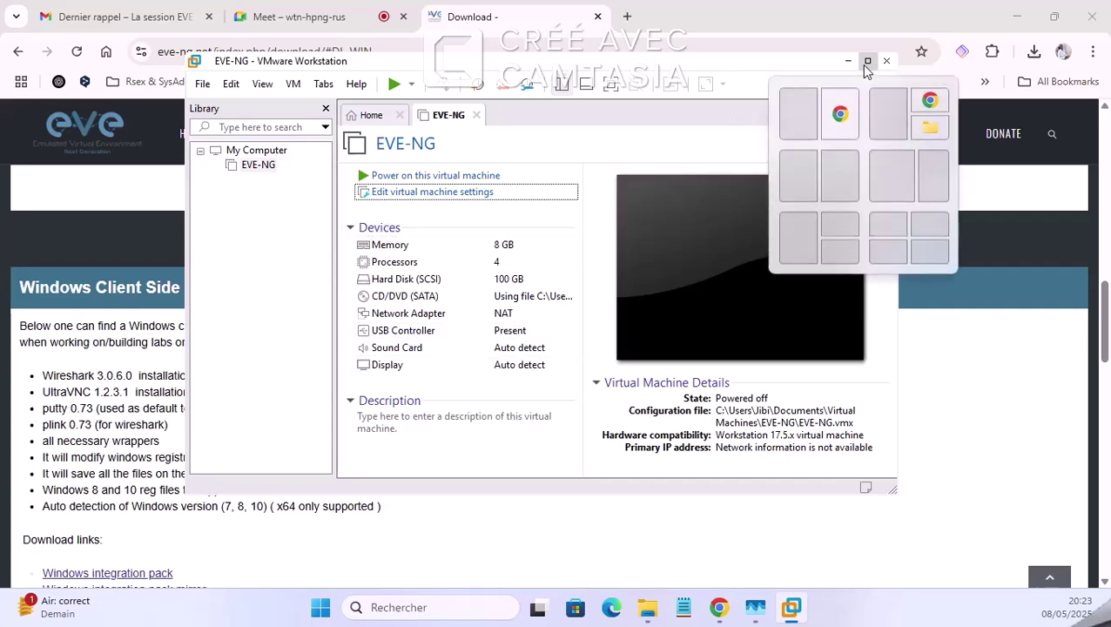
pyautogui.click(361, 17)
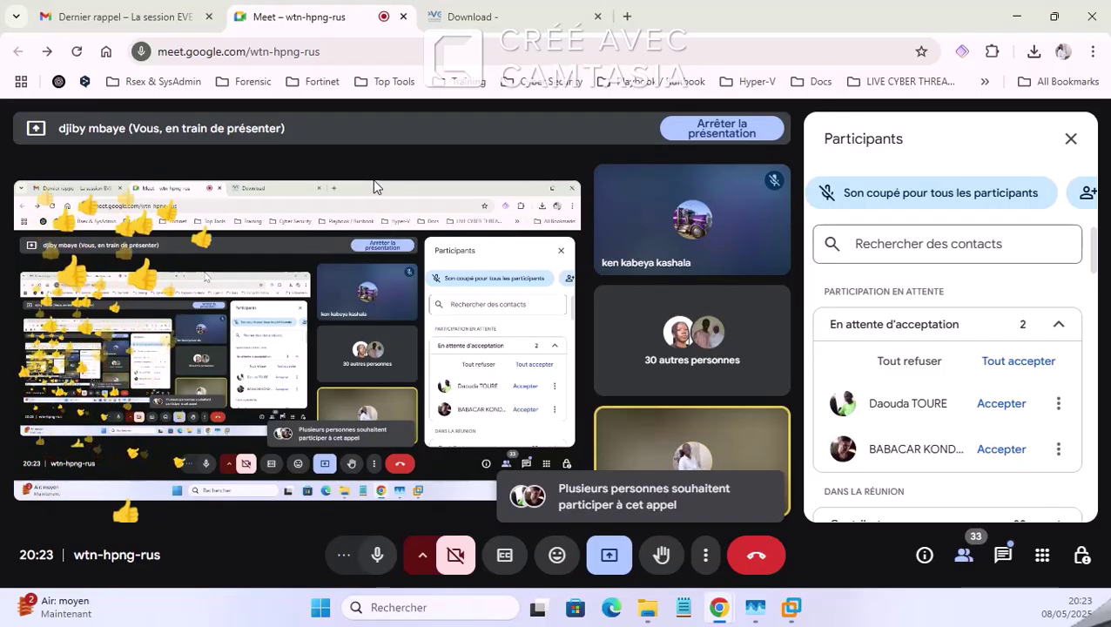
pyautogui.hotkey('ctrl', 'Tab')
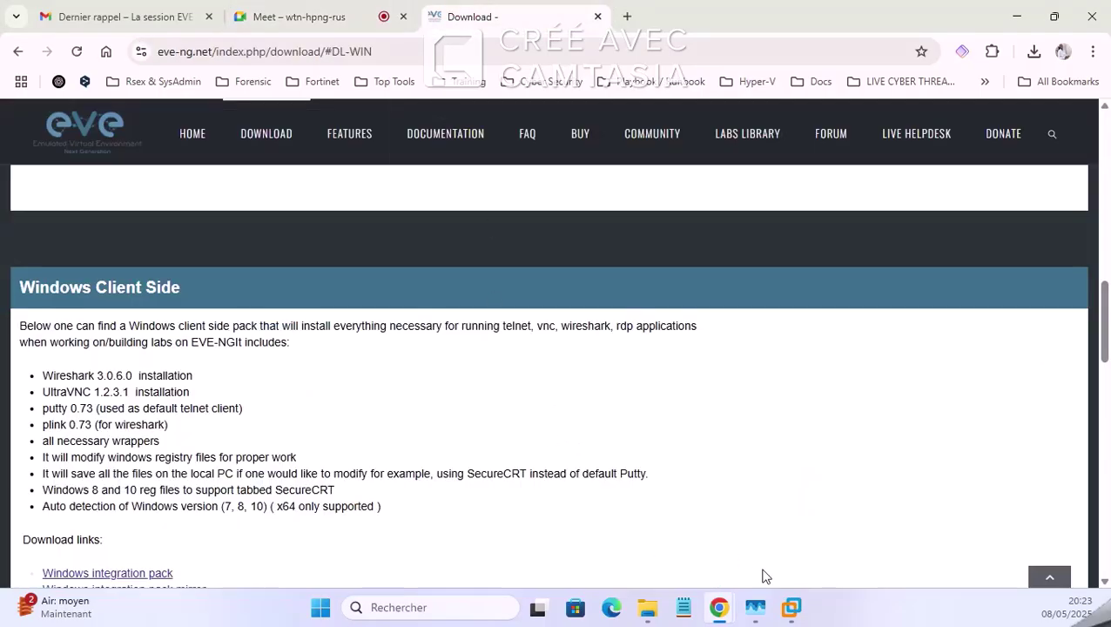
pyautogui.click(793, 607)
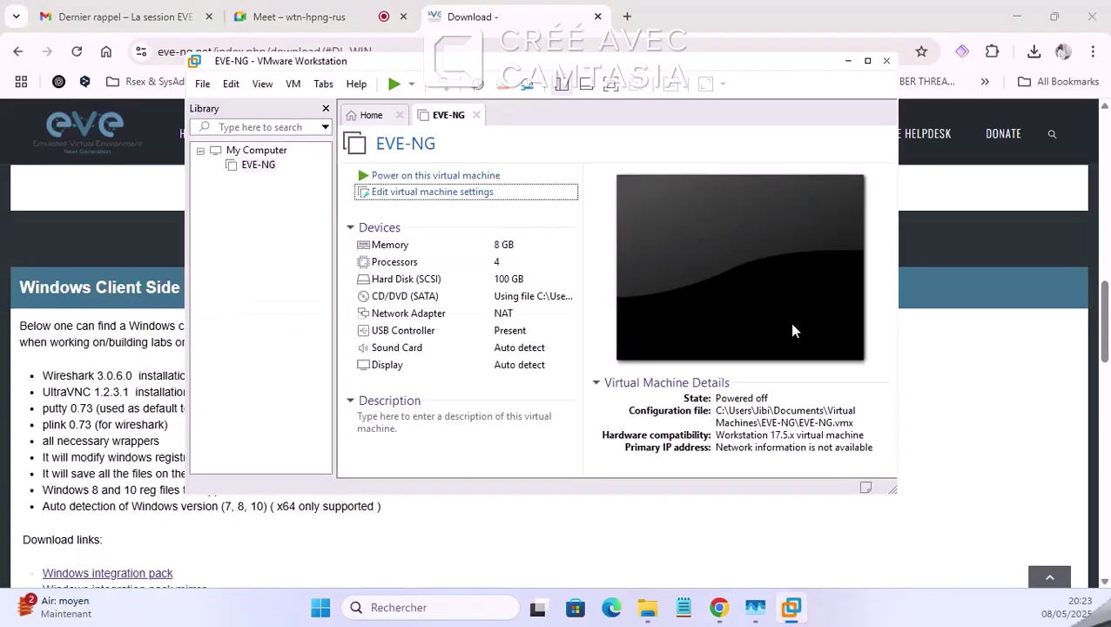
pyautogui.click(869, 63)
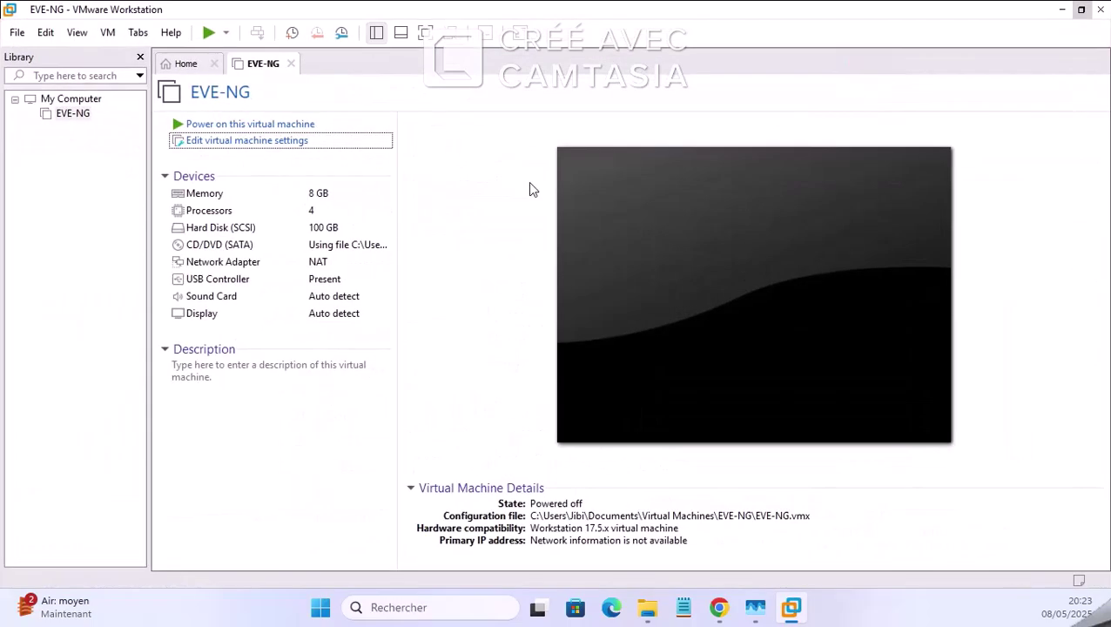
# Step: Check that the EVE-NG VM's network adapter is set to NAT and close its settings unchanged
pyautogui.click(267, 270)
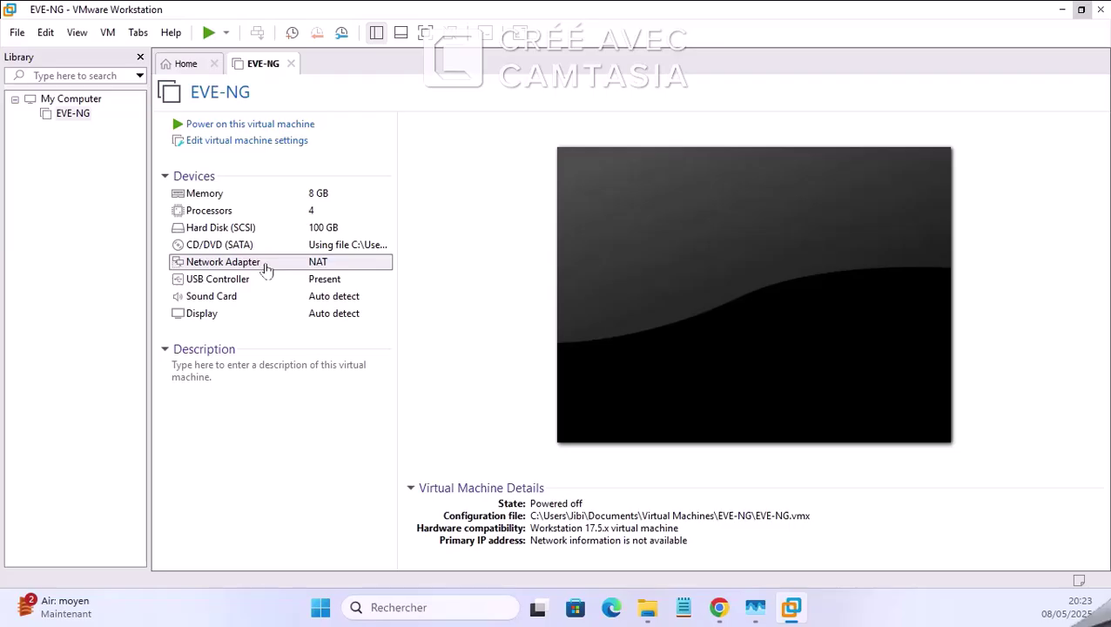
pyautogui.press('Return')
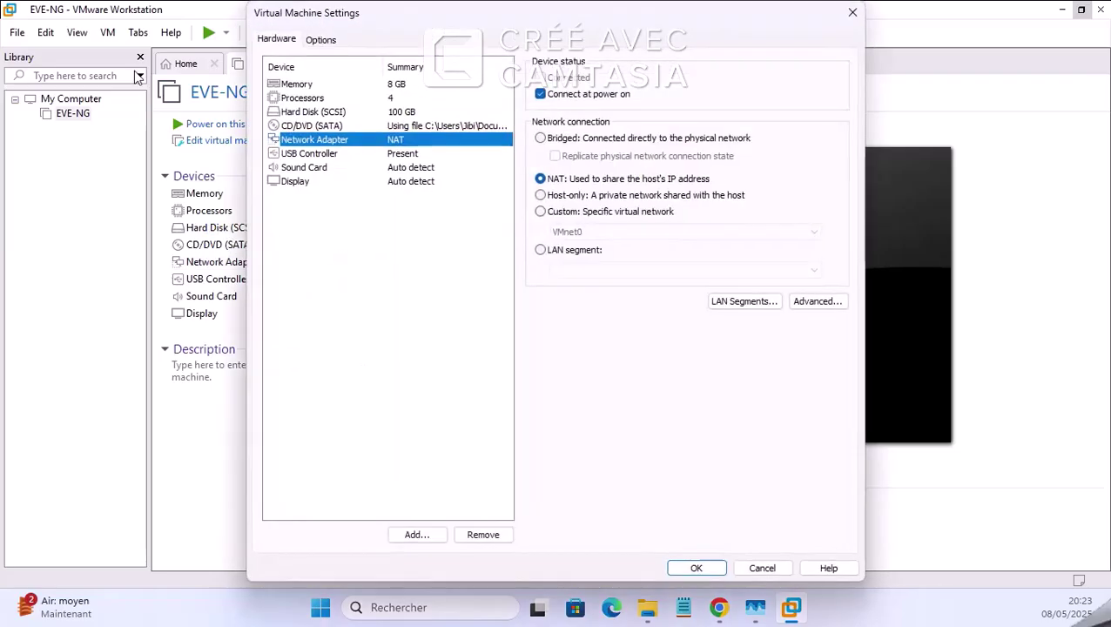
pyautogui.click(853, 12)
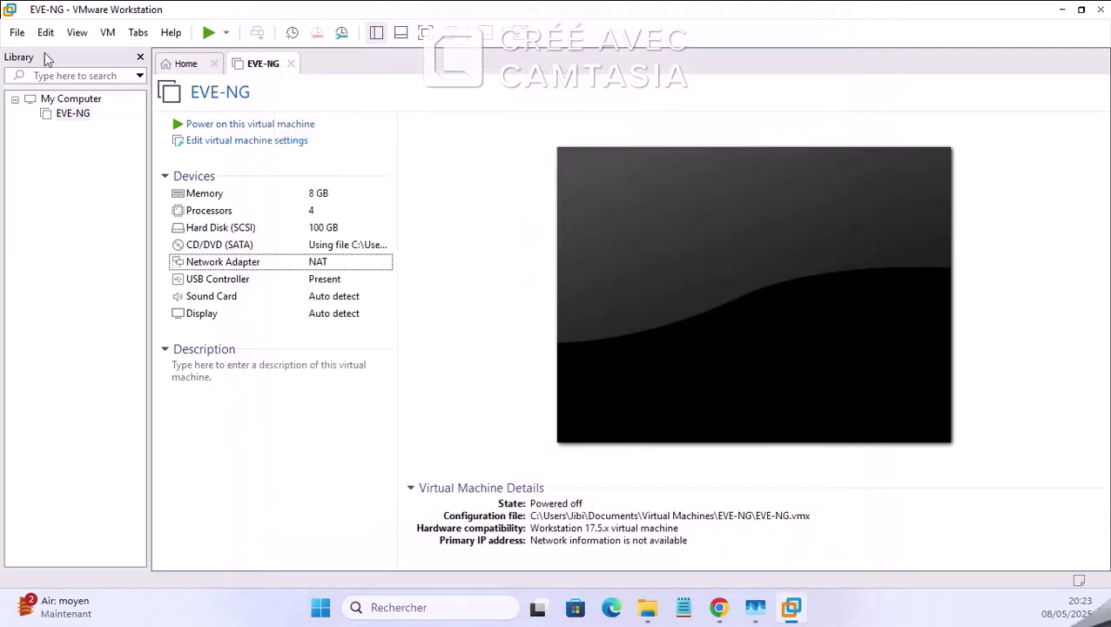
pyautogui.click(48, 35)
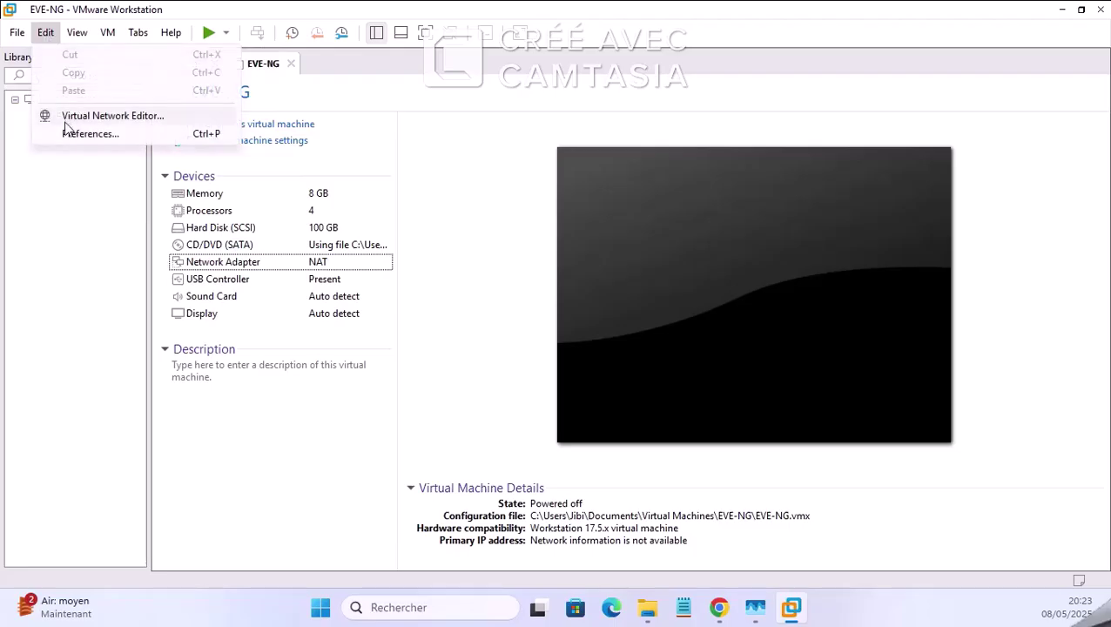
pyautogui.click(74, 115)
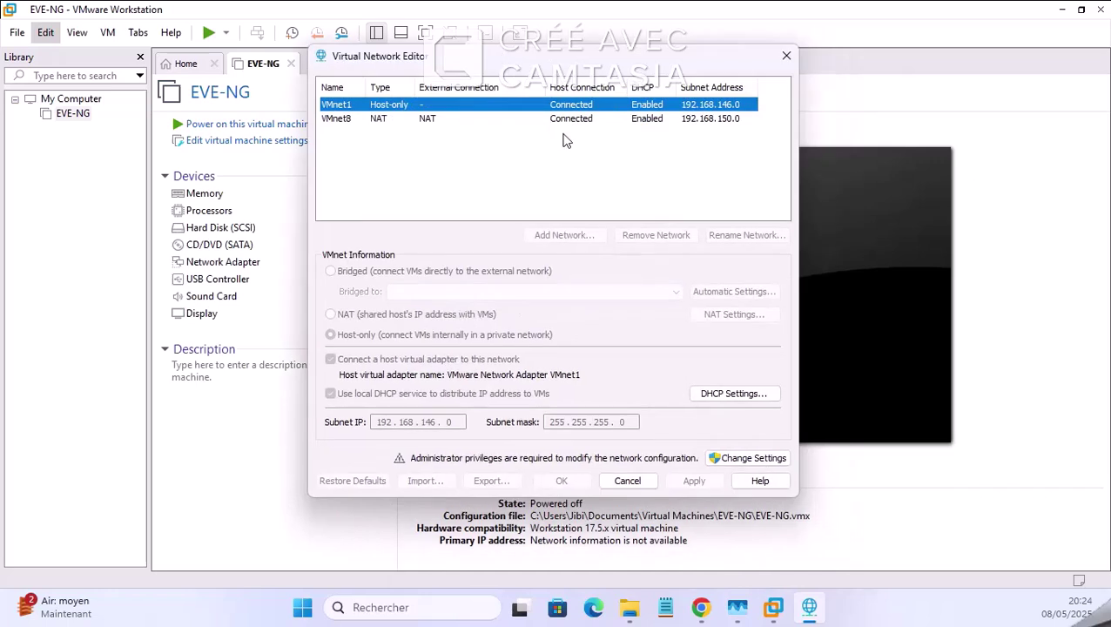
pyautogui.click(562, 119)
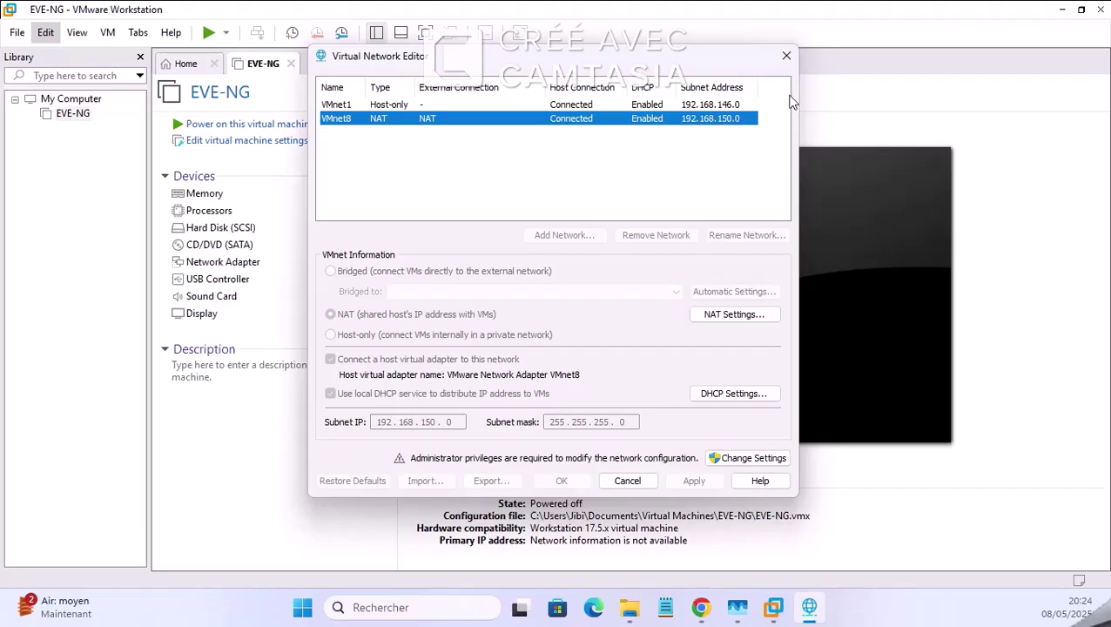
pyautogui.click(786, 56)
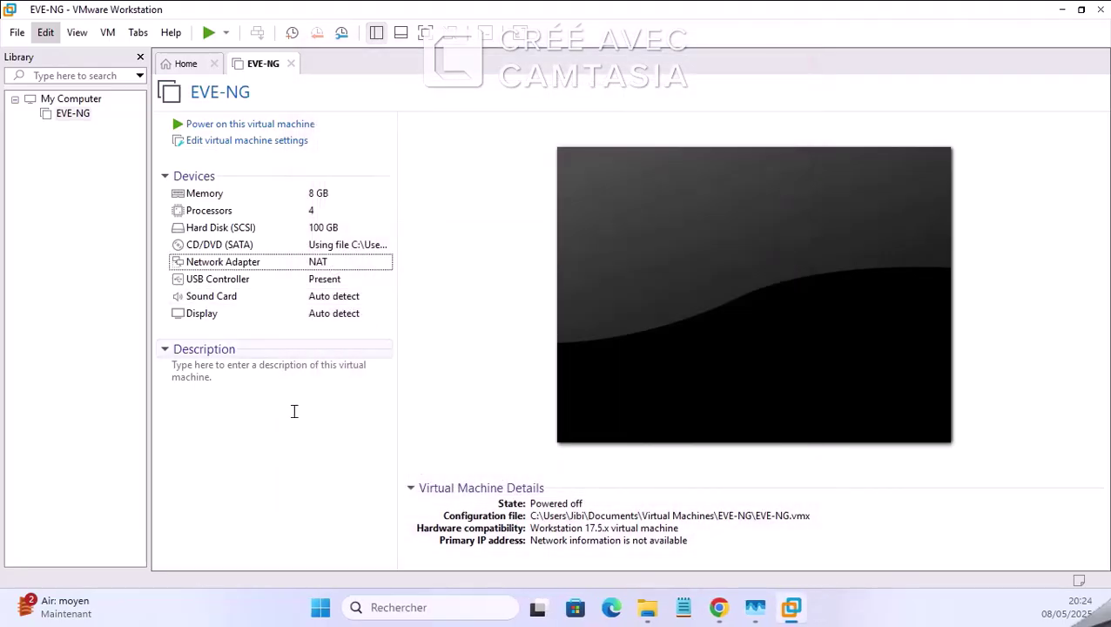
# Step: Power on the EVE-NG virtual machine and resize the window to watch the boot menu
pyautogui.click(237, 123)
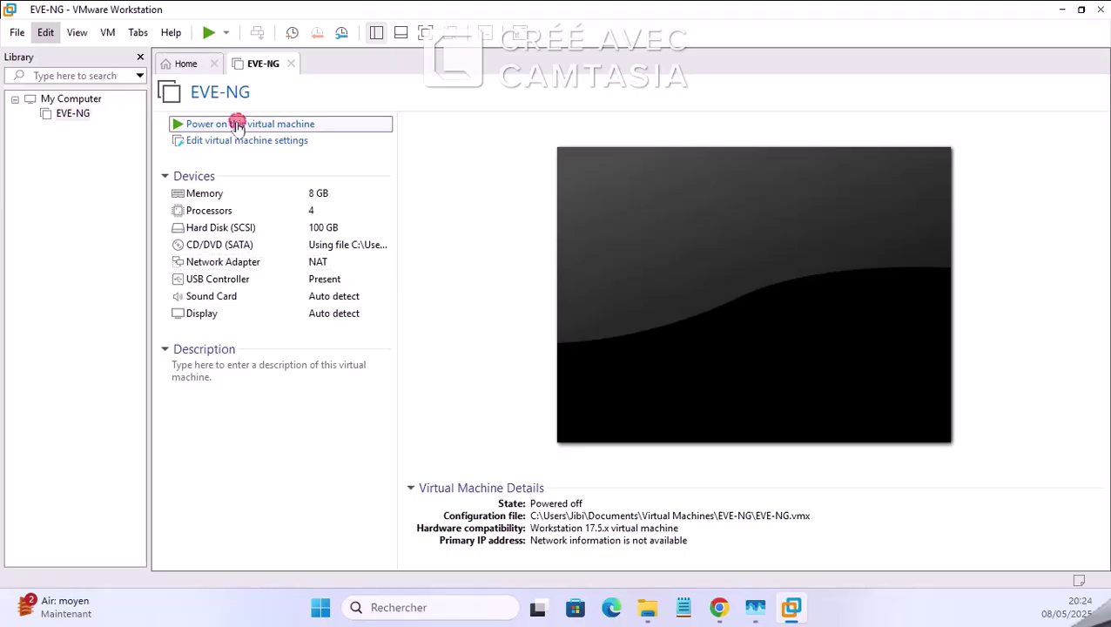
pyautogui.doubleClick(823, 16)
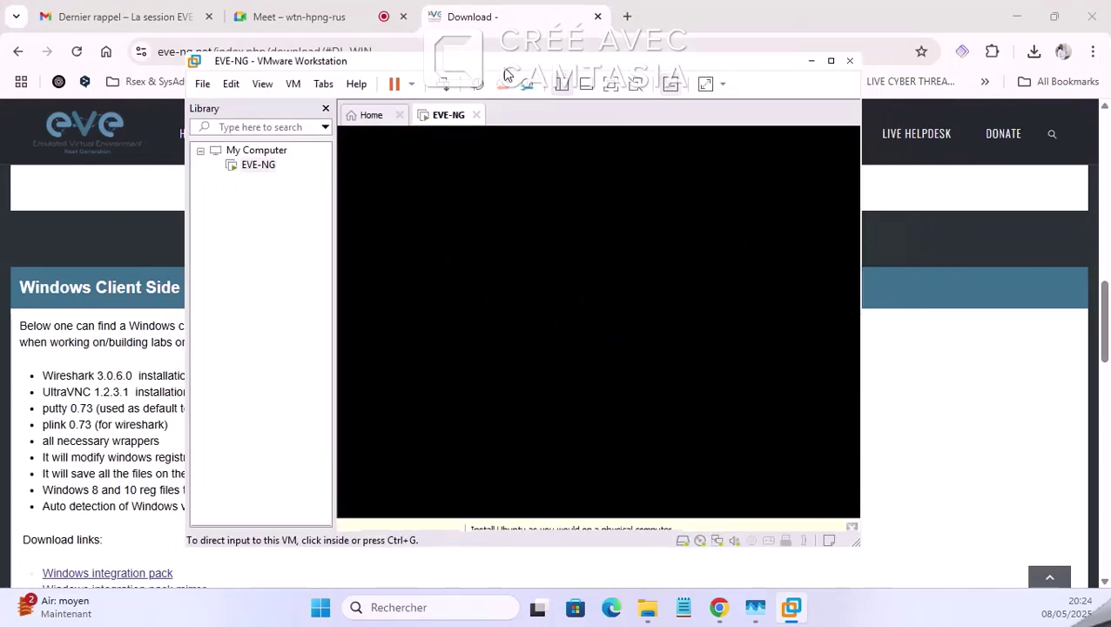
pyautogui.moveTo(508, 76); pyautogui.dragTo(627, 83)
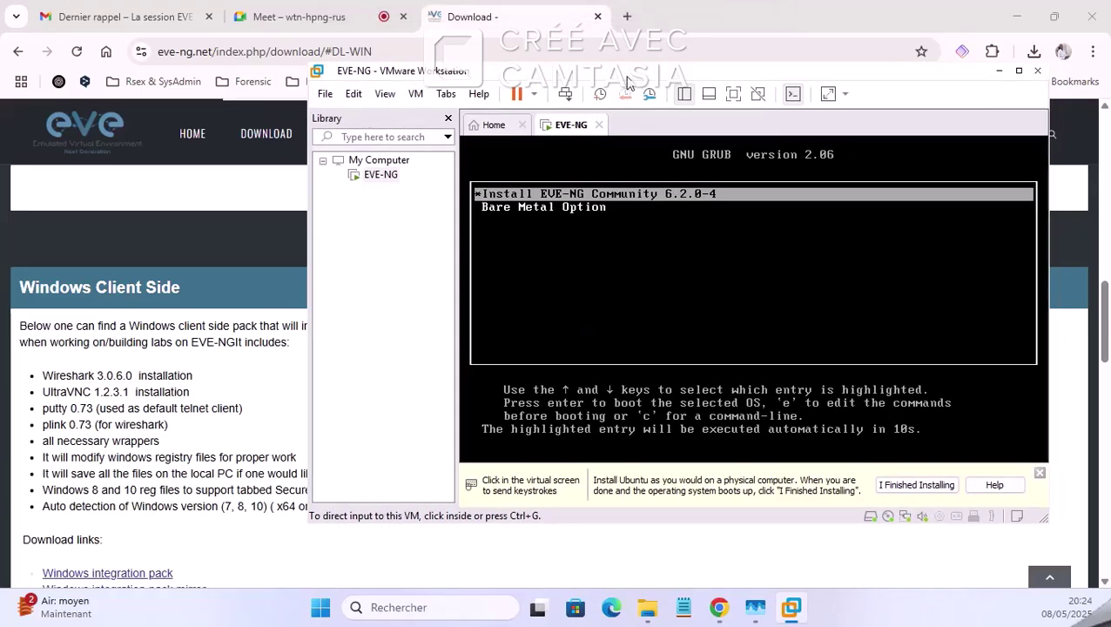
# Step: Admit the waiting participant to the Meet call, then return to the EVE-NG download page
pyautogui.click(359, 18)
pyautogui.click(1007, 363)
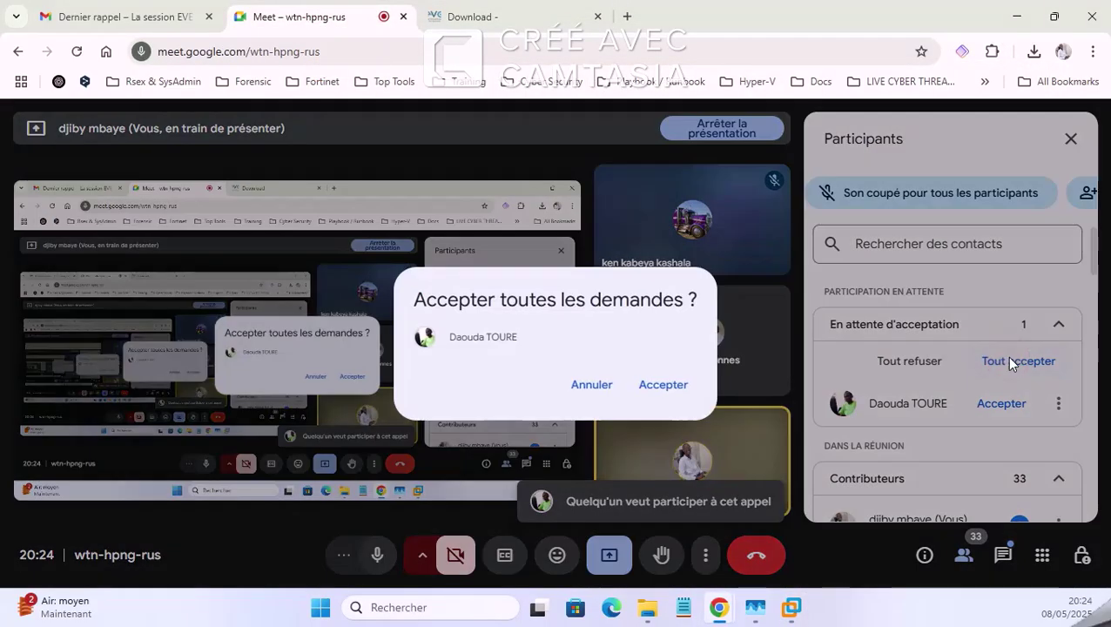
pyautogui.click(652, 389)
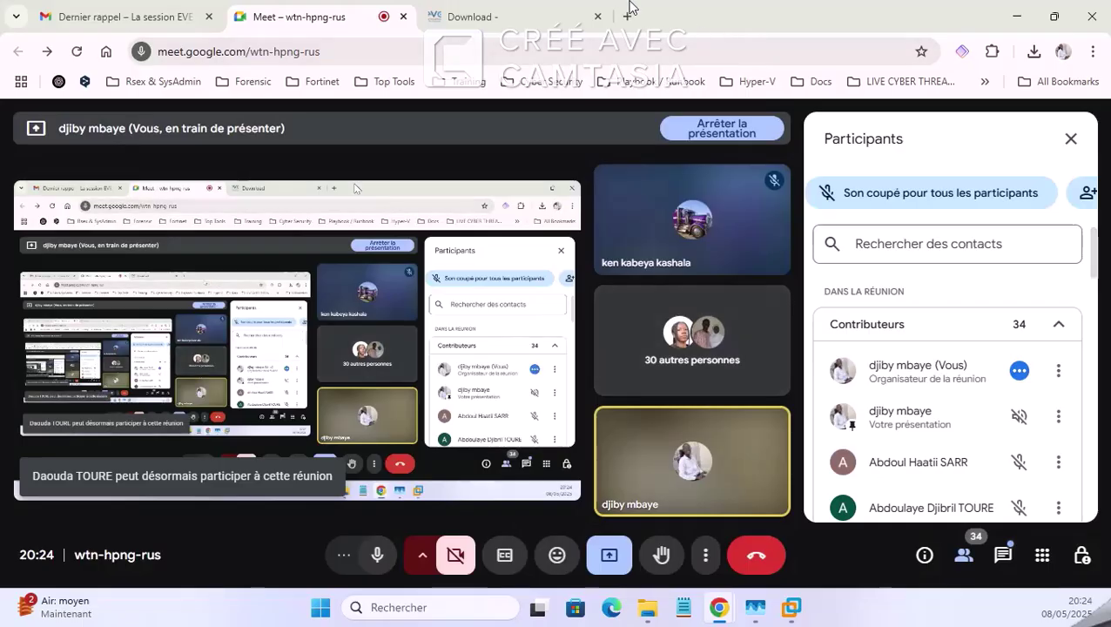
pyautogui.click(489, 16)
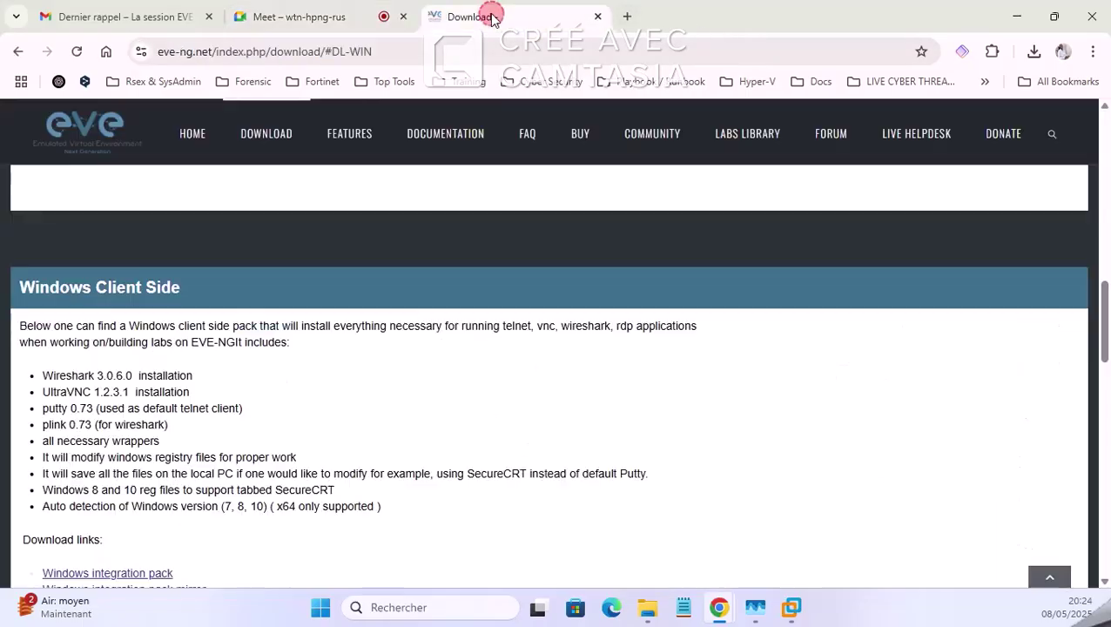
pyautogui.click(298, 14)
pyautogui.click(562, 14)
# Step: Maximize VMware Workstation on the booting VM and dismiss the install hint bar
pyautogui.click(794, 609)
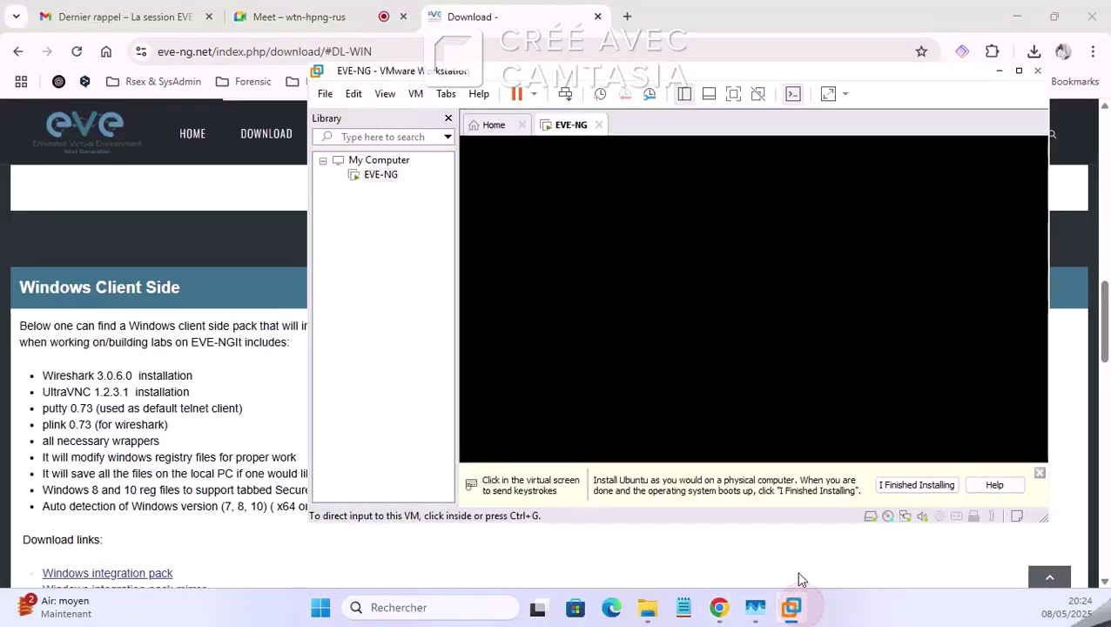
pyautogui.click(1019, 71)
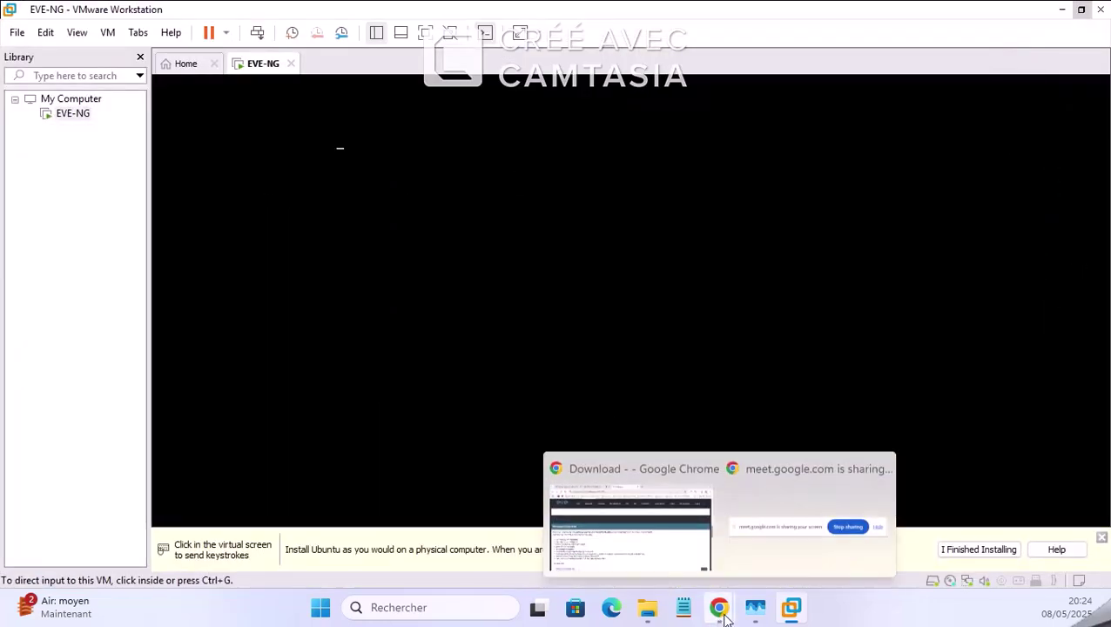
pyautogui.click(608, 422)
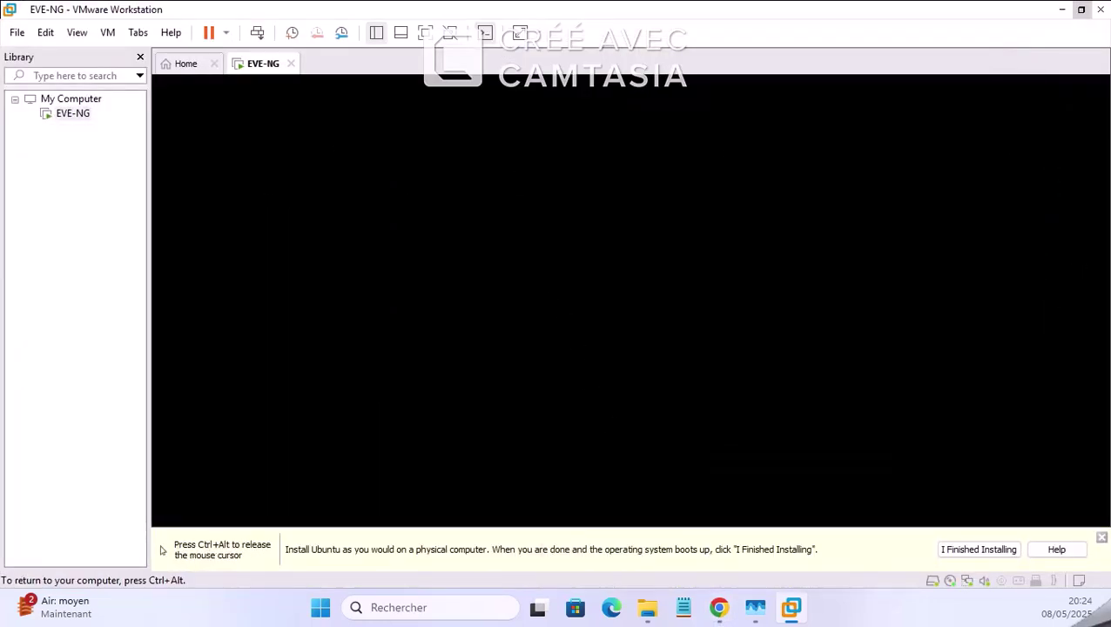
pyautogui.hotkey('ctrl', 'alt')
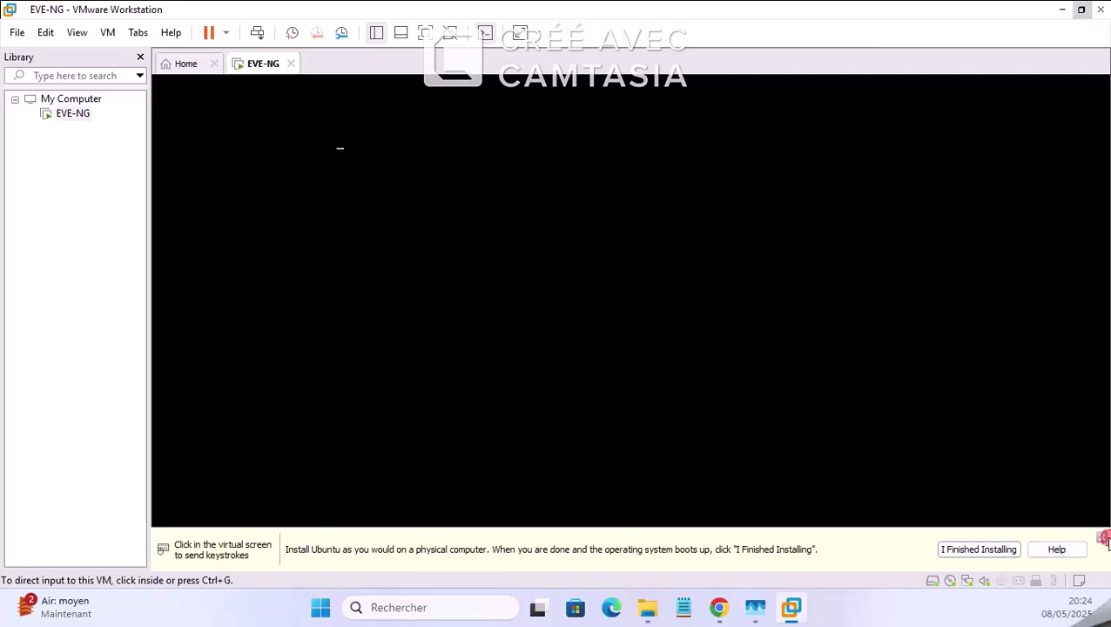
pyautogui.click(1102, 539)
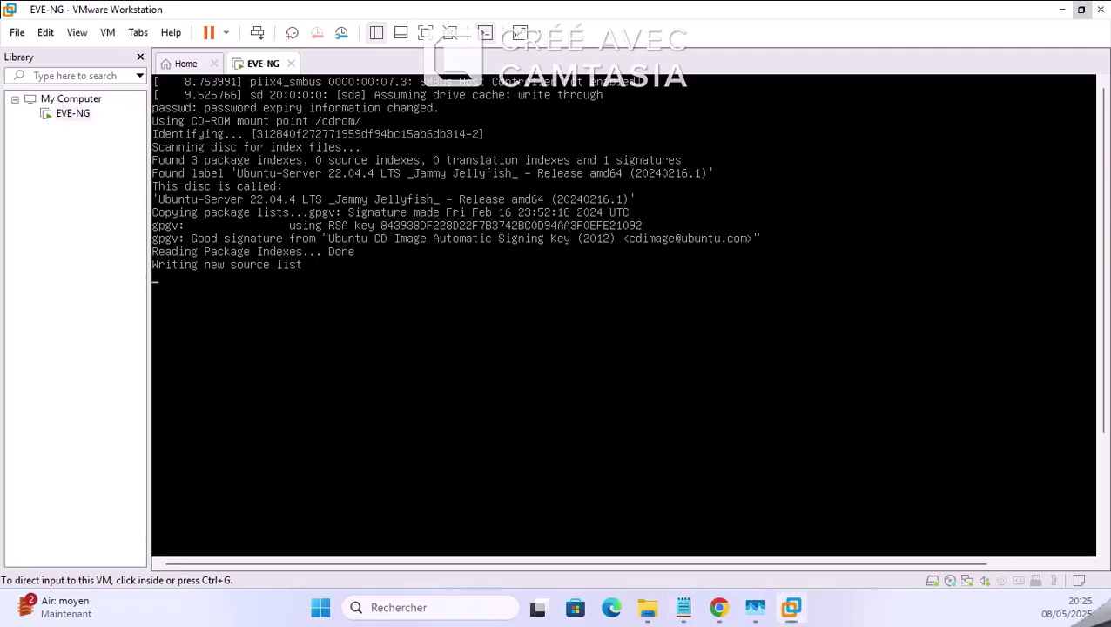
# Step: Run EVE-NG-Win-Client-Pack-2.0 from the EVE folder after cancelling an accidental rename, then minimize Explorer
pyautogui.click(647, 607)
pyautogui.click(622, 258)
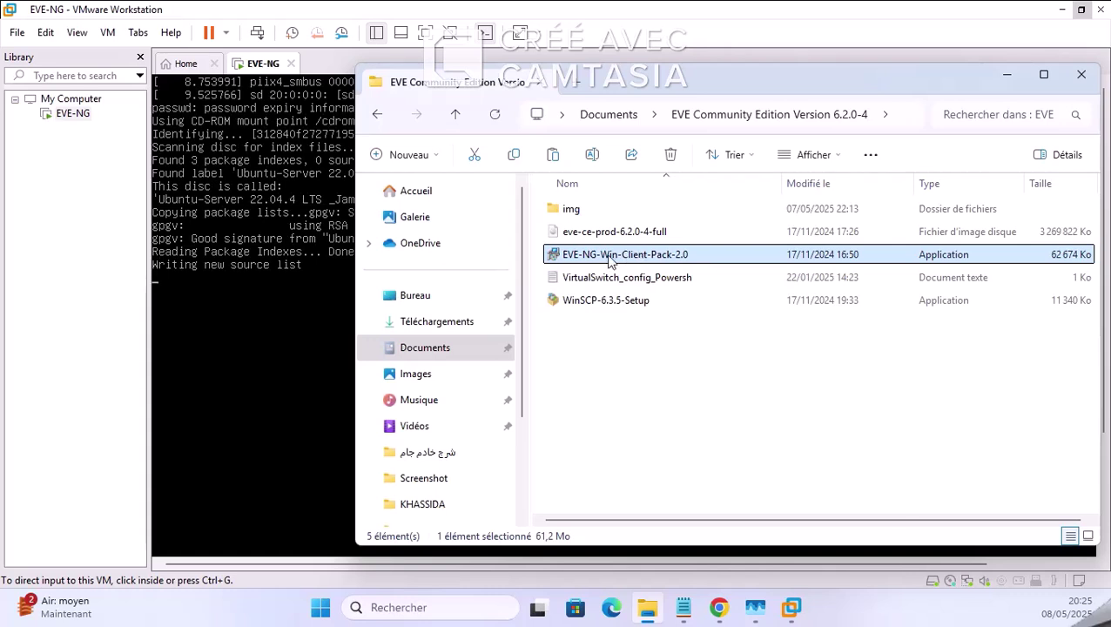
pyautogui.click(595, 260)
pyautogui.click(608, 345)
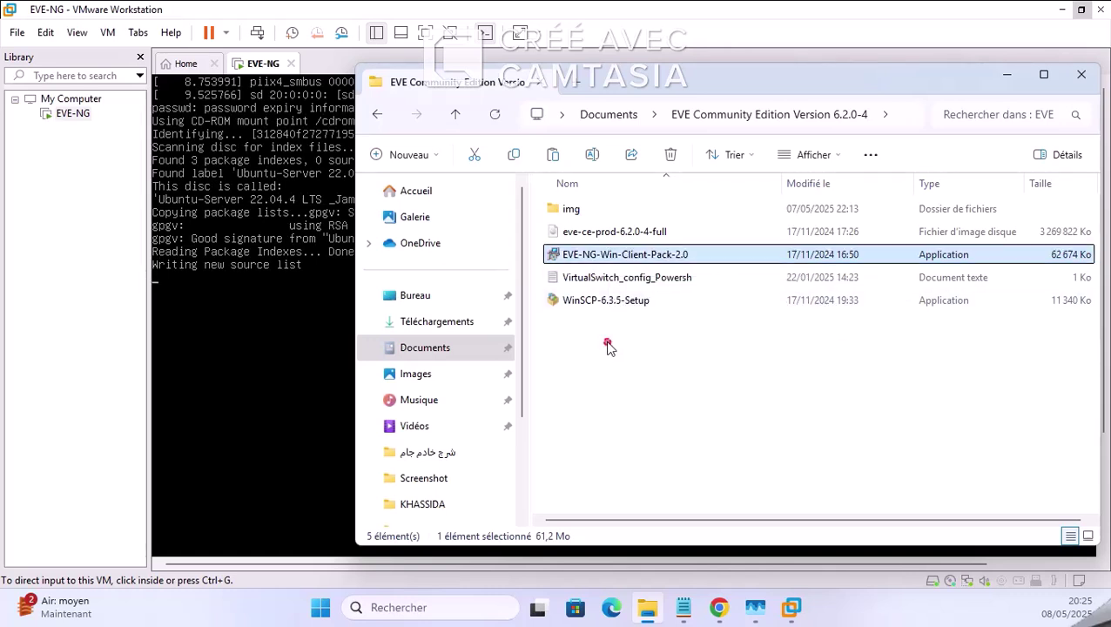
pyautogui.click(608, 253)
pyautogui.doubleClick(694, 254)
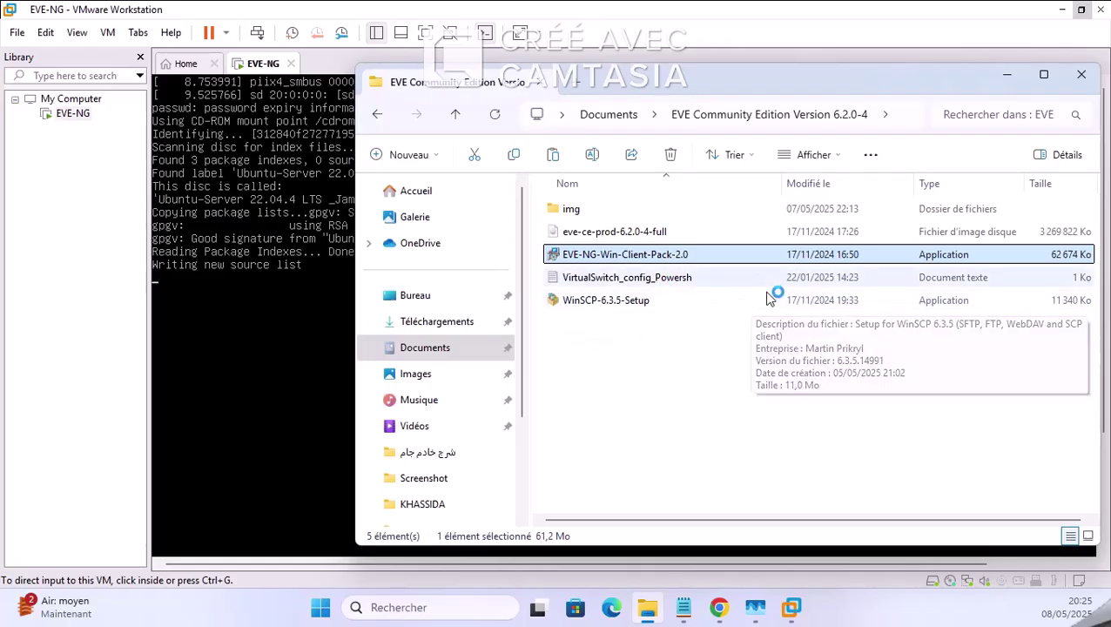
pyautogui.click(1007, 74)
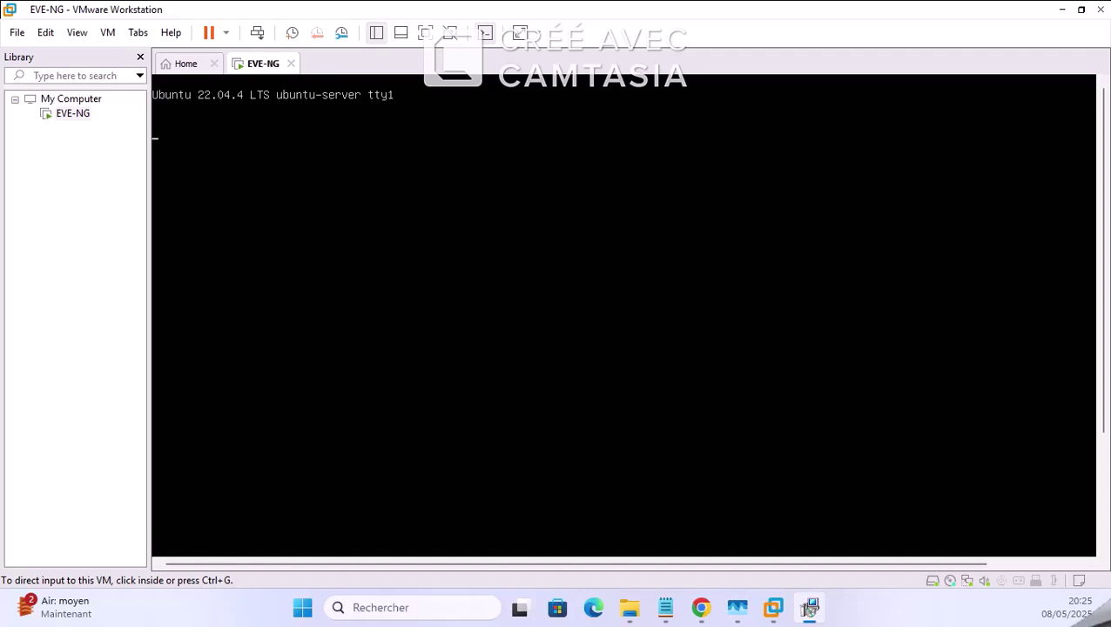
# Step: Advance the client pack setup with default components until the UltraVNC licence window appears
pyautogui.click(810, 607)
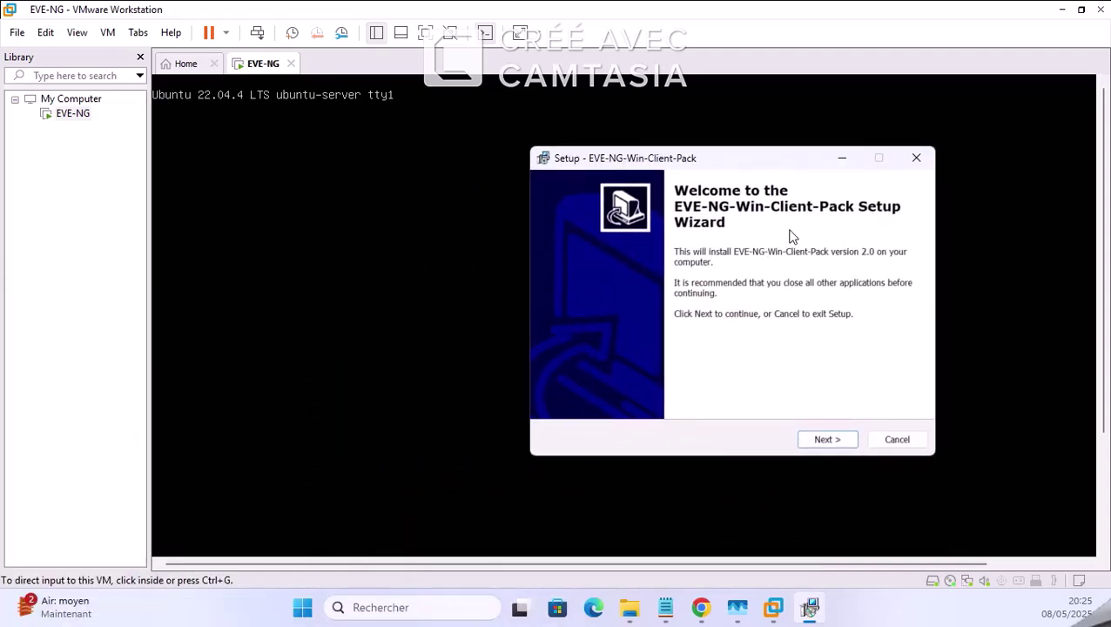
pyautogui.click(823, 441)
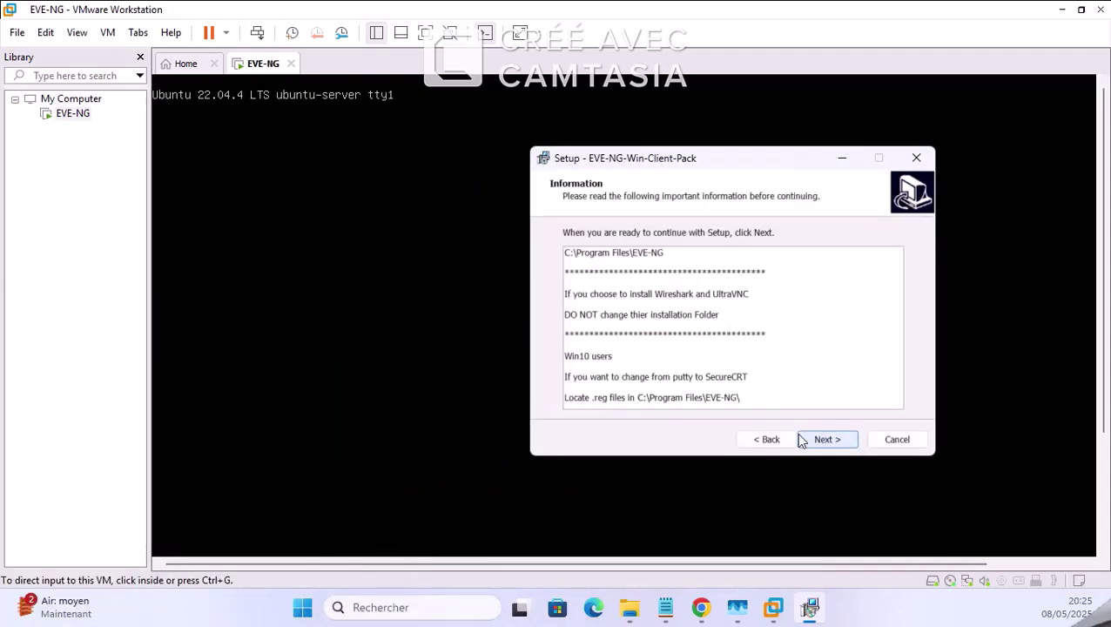
pyautogui.click(824, 440)
pyautogui.click(819, 437)
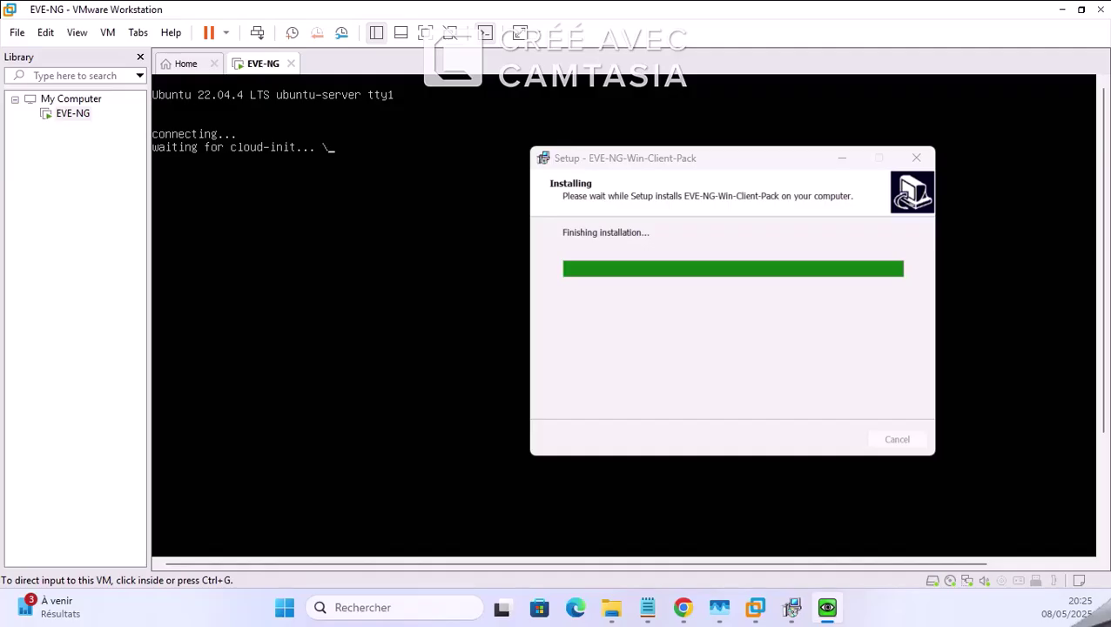
pyautogui.moveTo(0, 261); pyautogui.dragTo(0, 226)
# Step: Reopen the EVE Community Edition folder and select the eve-ce-prod-6.2.0-4-full disc image
pyautogui.click(611, 607)
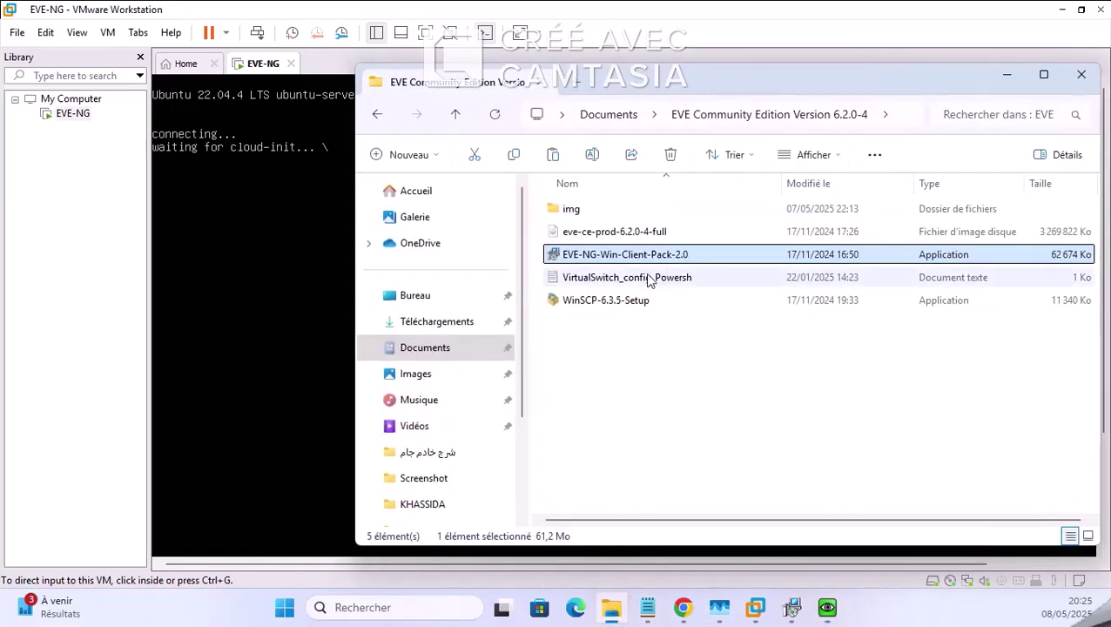
pyautogui.click(623, 232)
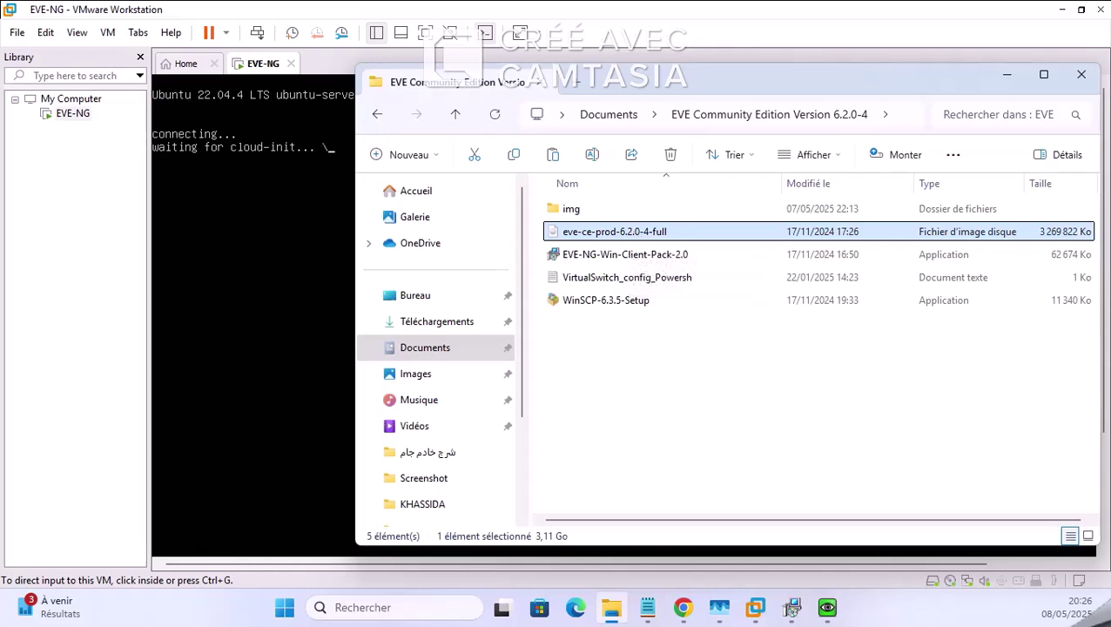
pyautogui.click(791, 609)
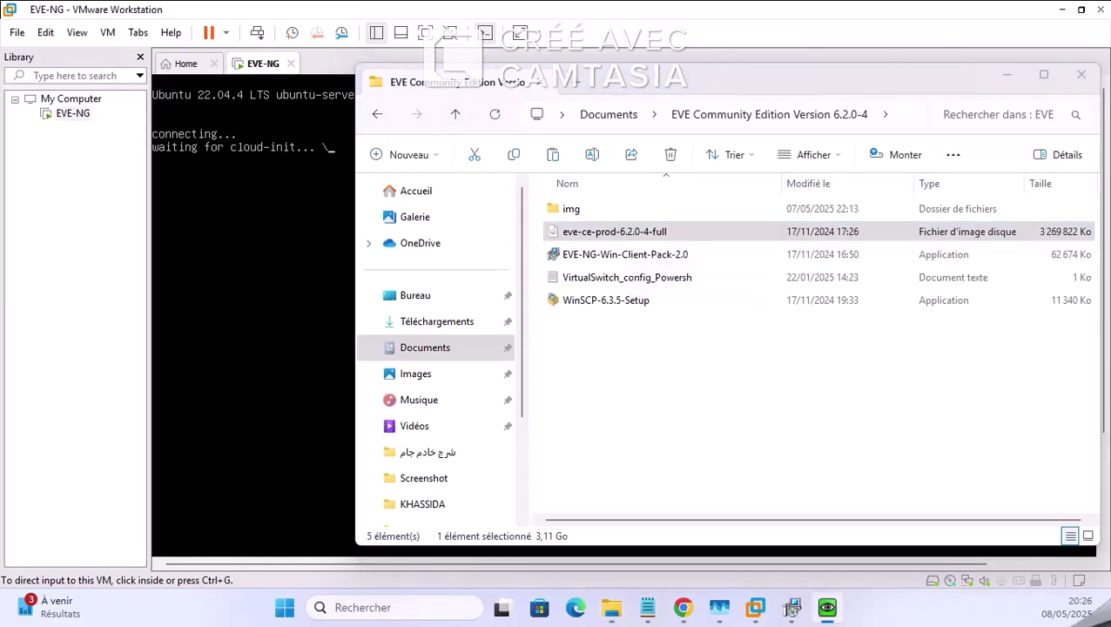
# Step: Center the UltraVNC licence window, check the client pack setup progress, and return to the EVE-NG VM
pyautogui.moveTo(0, 277); pyautogui.dragTo(640, 136)
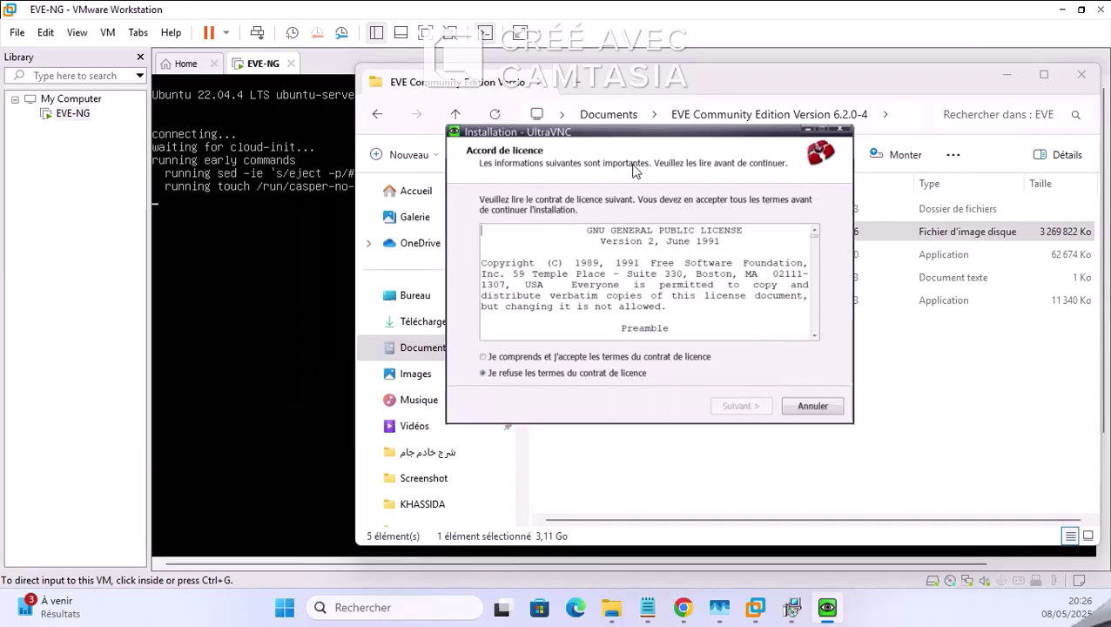
pyautogui.moveTo(675, 596)
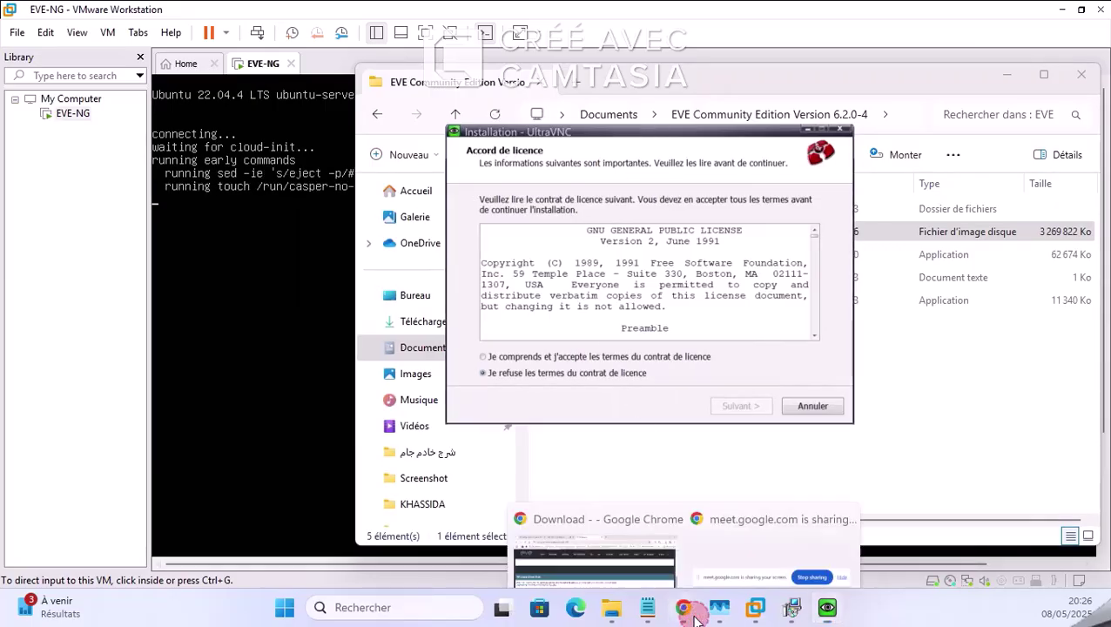
pyautogui.click(625, 561)
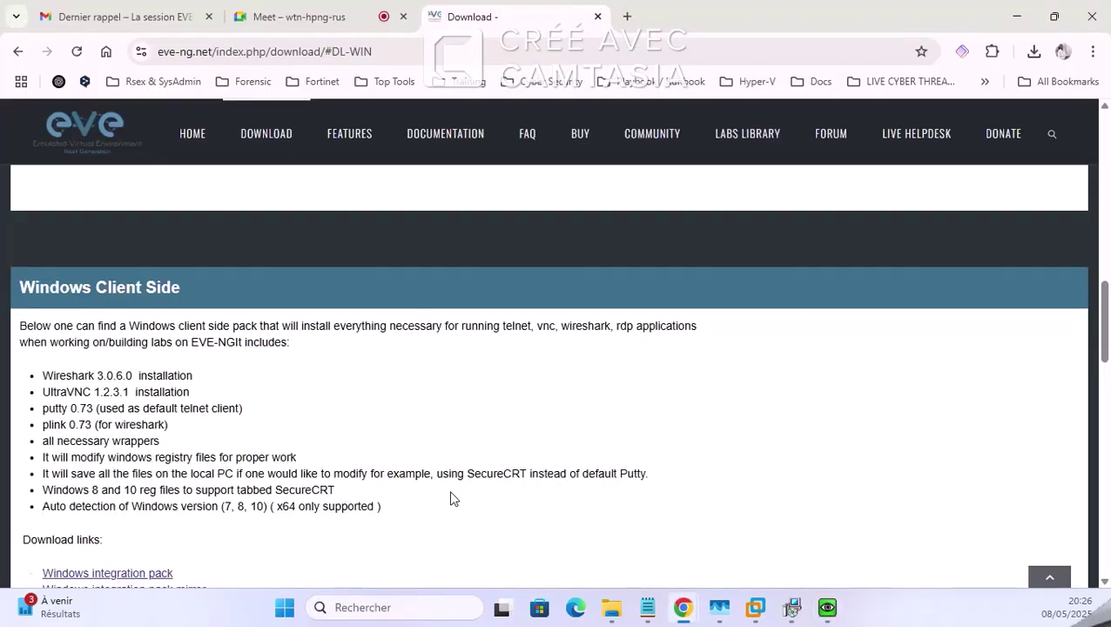
pyautogui.click(612, 607)
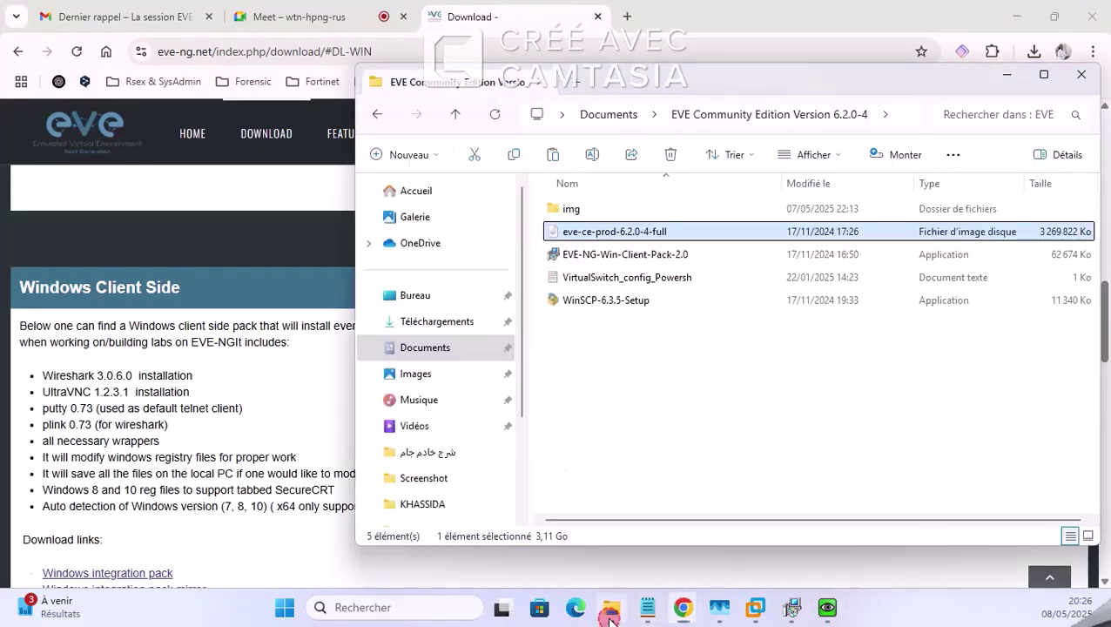
pyautogui.click(600, 260)
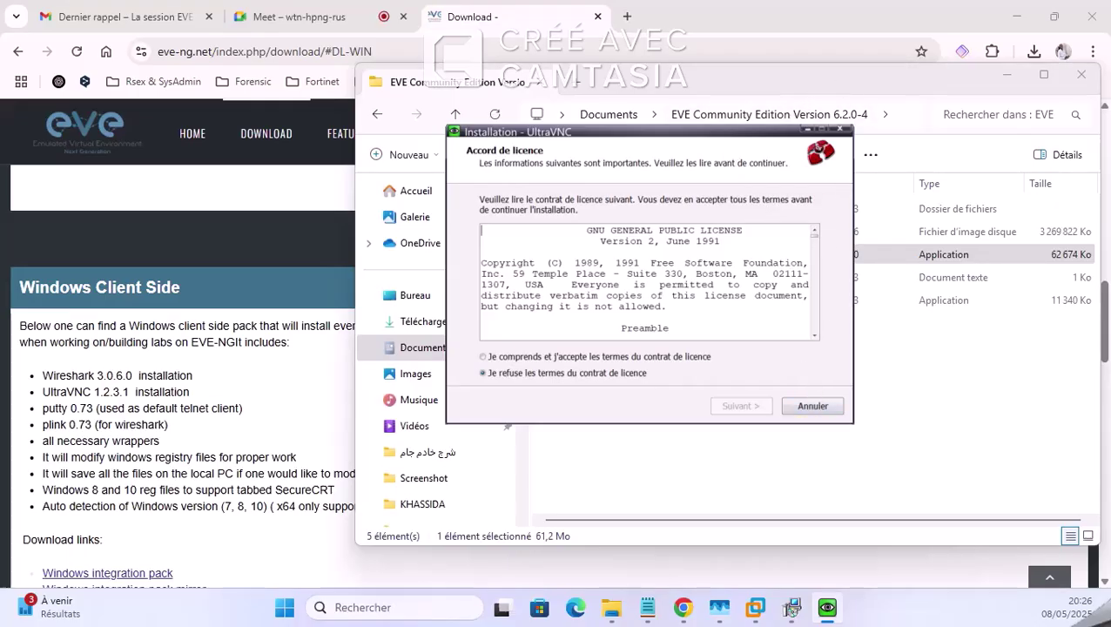
pyautogui.click(791, 609)
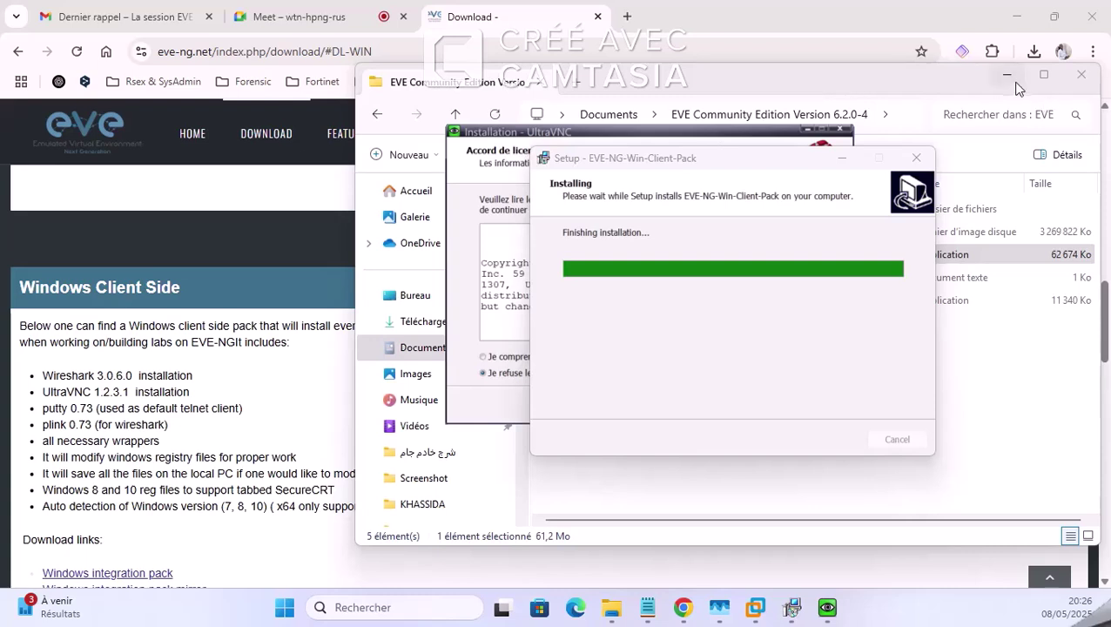
pyautogui.click(765, 614)
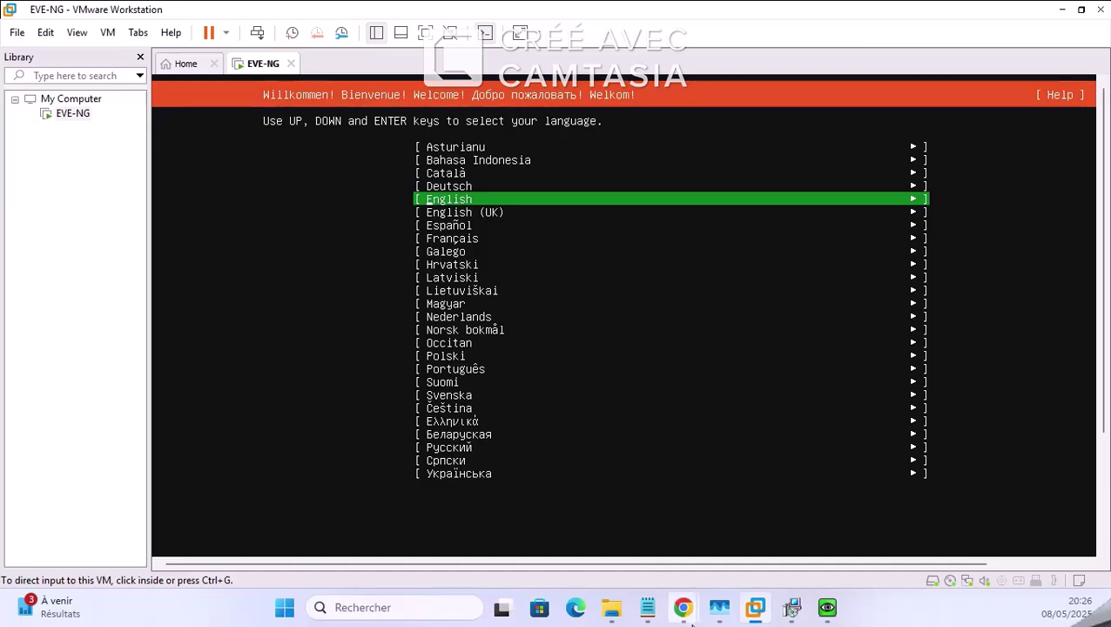
# Step: Glance at the Meet call and the UltraVNC and client pack windows, then return to the VM
pyautogui.moveTo(684, 607)
pyautogui.click(593, 515)
pyautogui.click(296, 17)
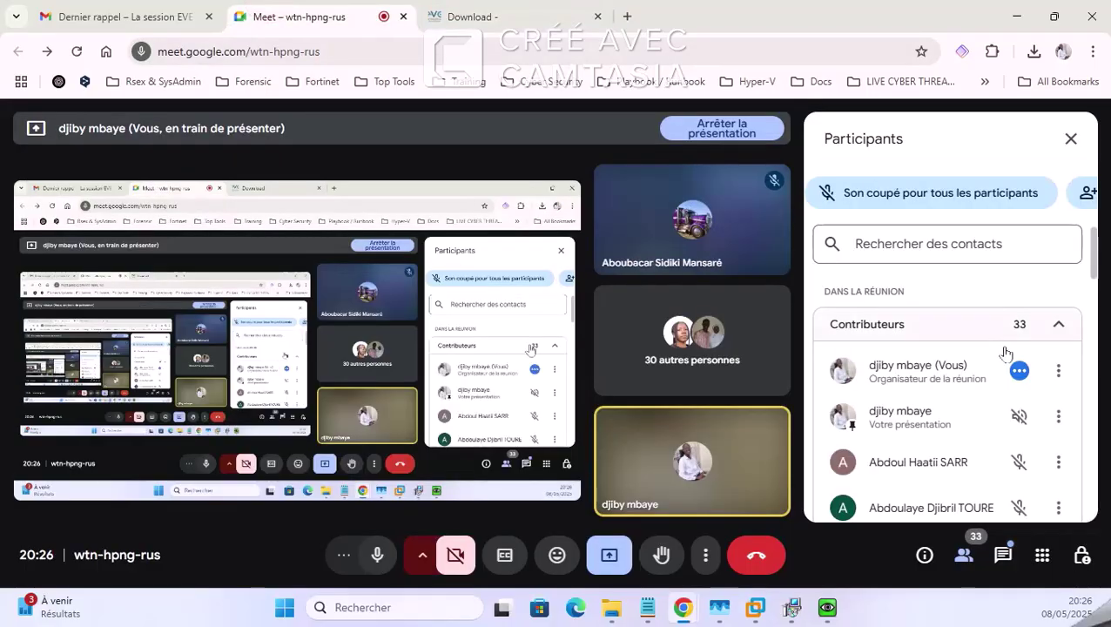
pyautogui.scroll(-2, 985, 405)
pyautogui.scroll(-3, 982, 405)
pyautogui.scroll(5, 983, 405)
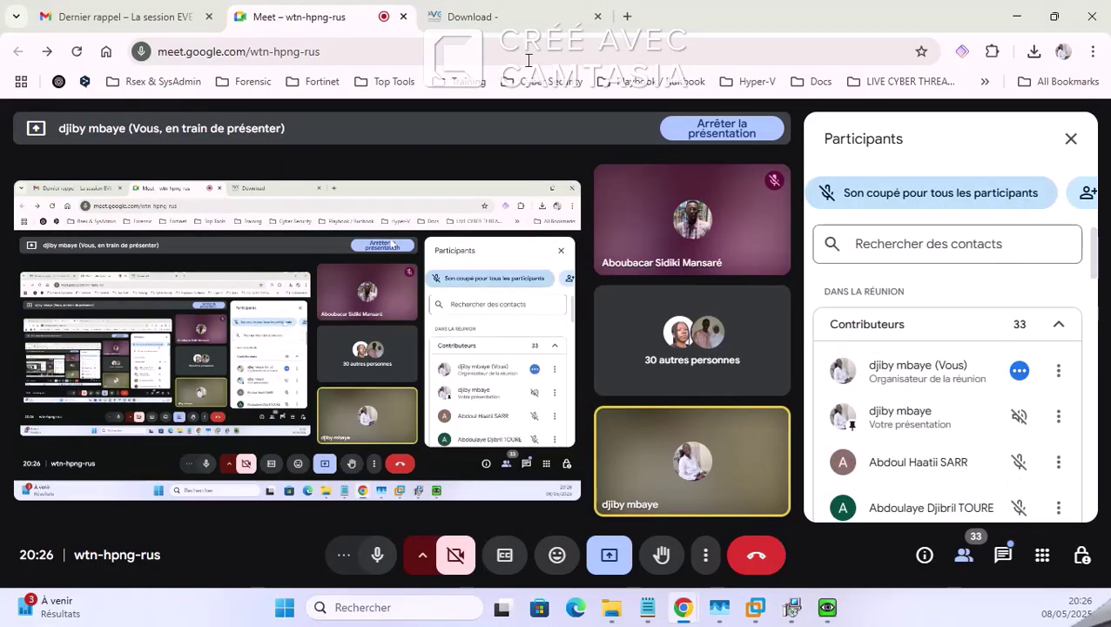
pyautogui.click(536, 19)
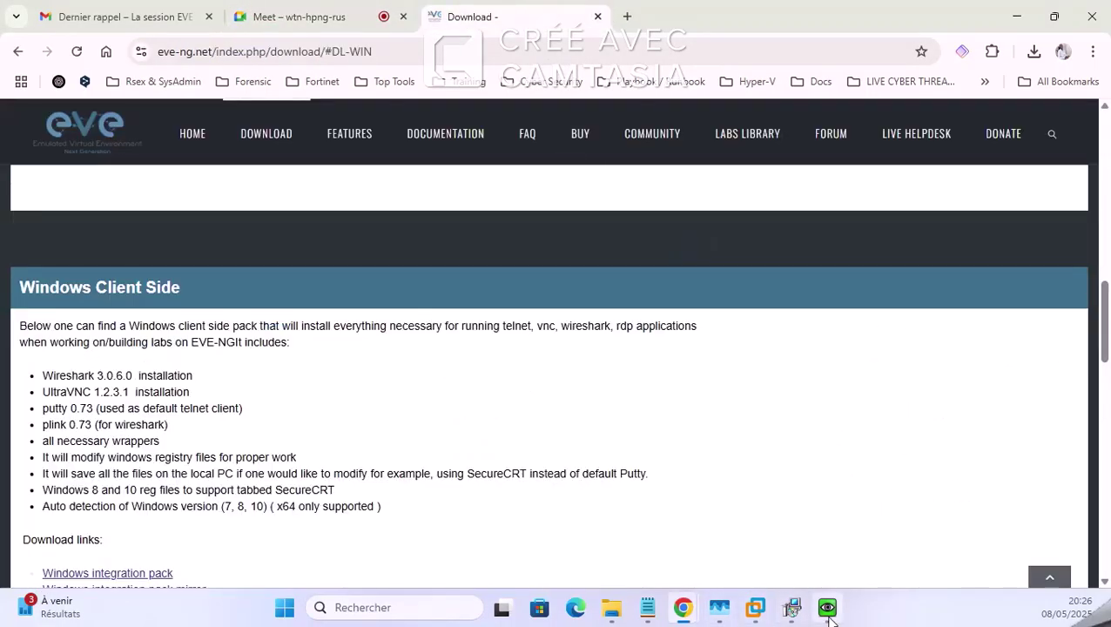
pyautogui.click(827, 607)
pyautogui.click(791, 609)
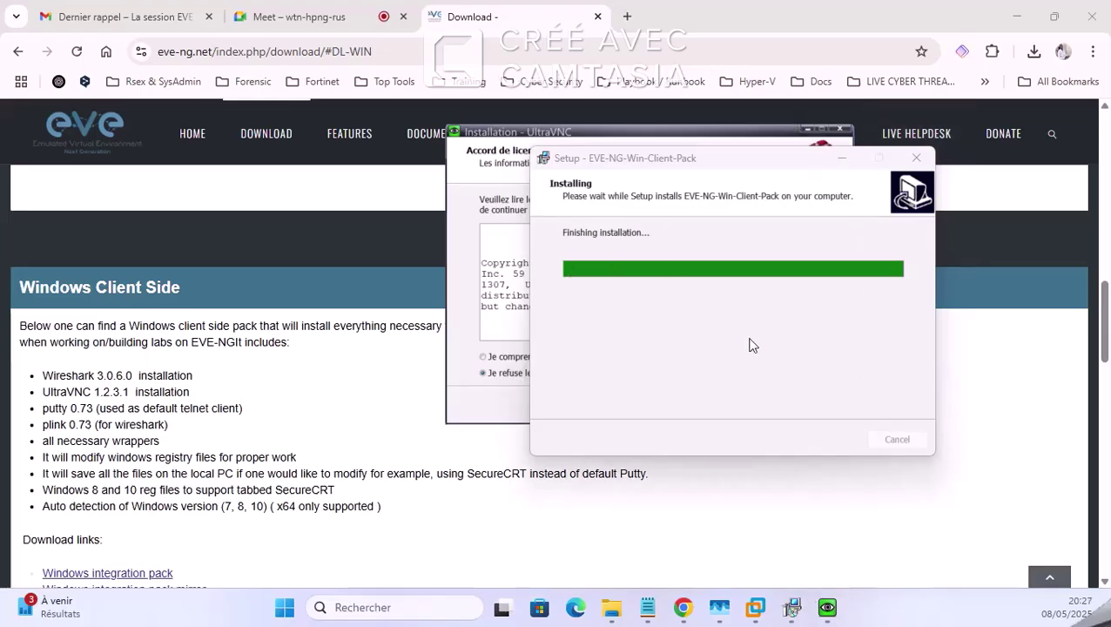
pyautogui.click(756, 612)
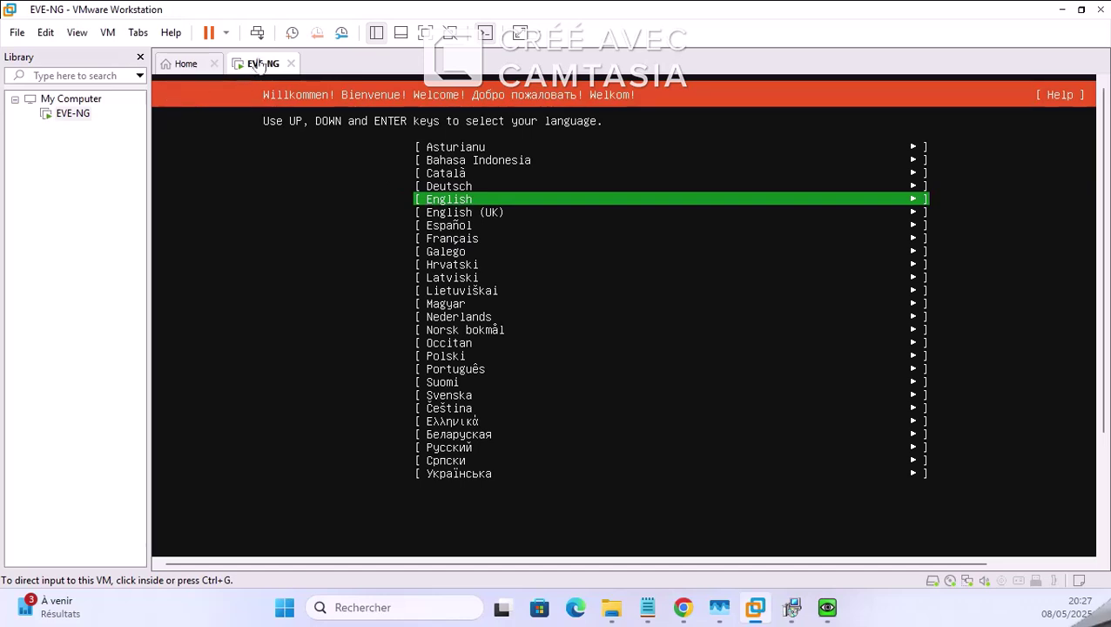
# Step: Choose English as the installer language and keep the English (US) keyboard layout
pyautogui.click(455, 203)
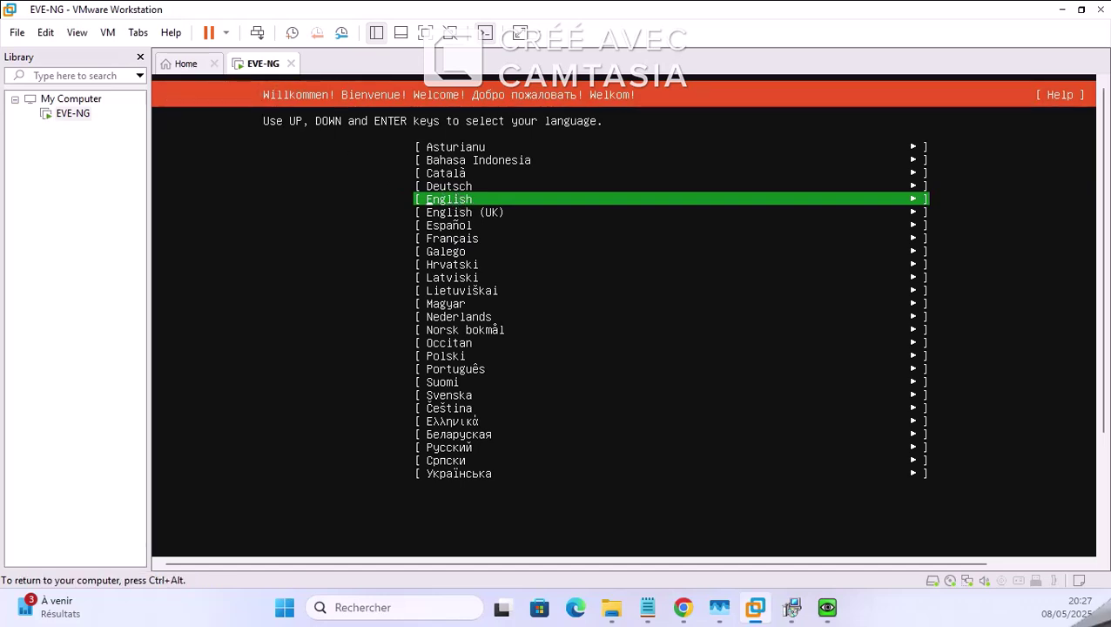
pyautogui.press('Return')
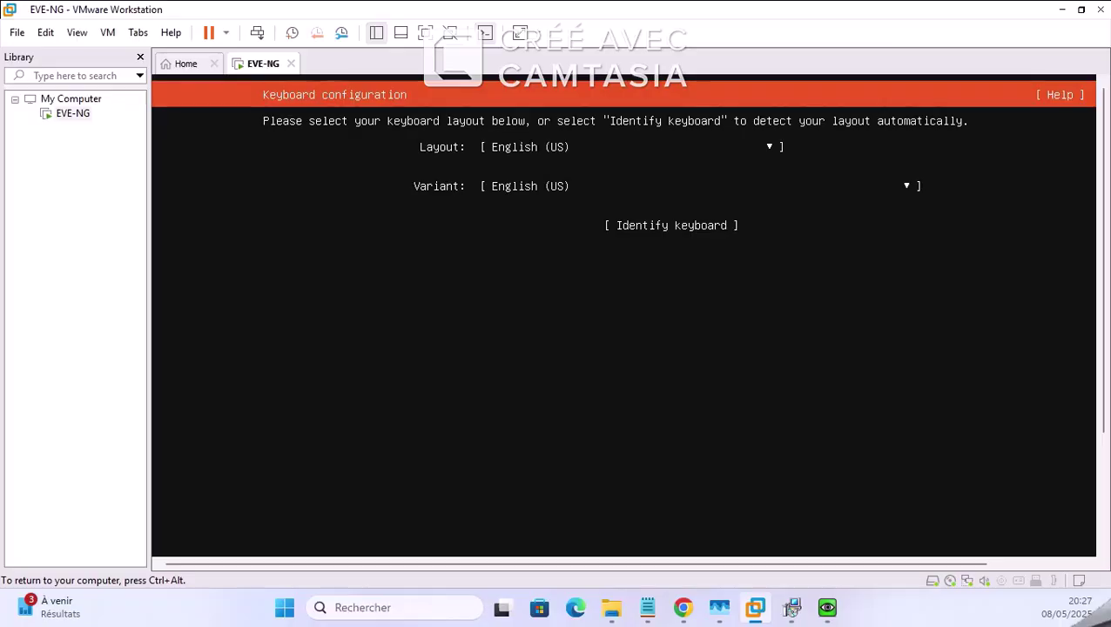
pyautogui.hotkey('ctrl', 'alt')
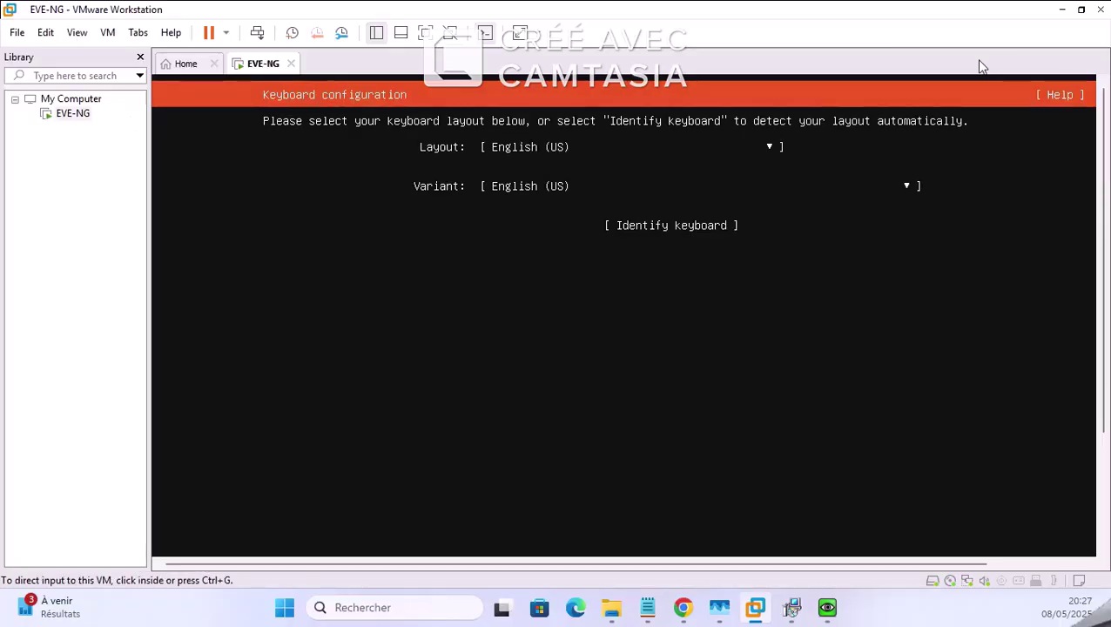
pyautogui.moveTo(1106, 129); pyautogui.dragTo(1106, 301)
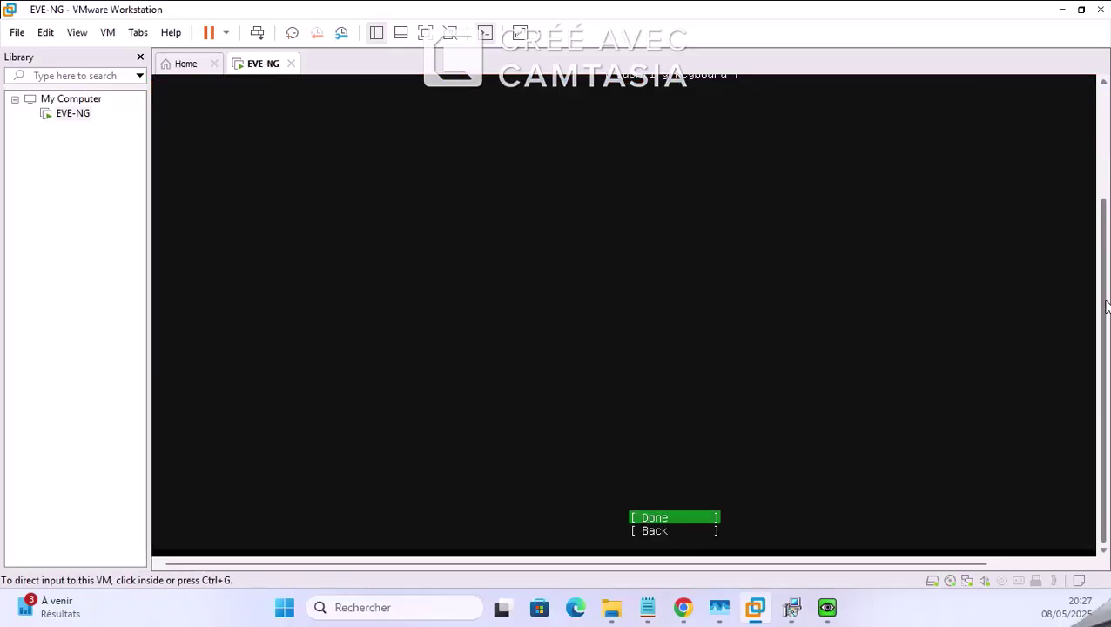
pyautogui.click(1045, 314)
pyautogui.press('Return')
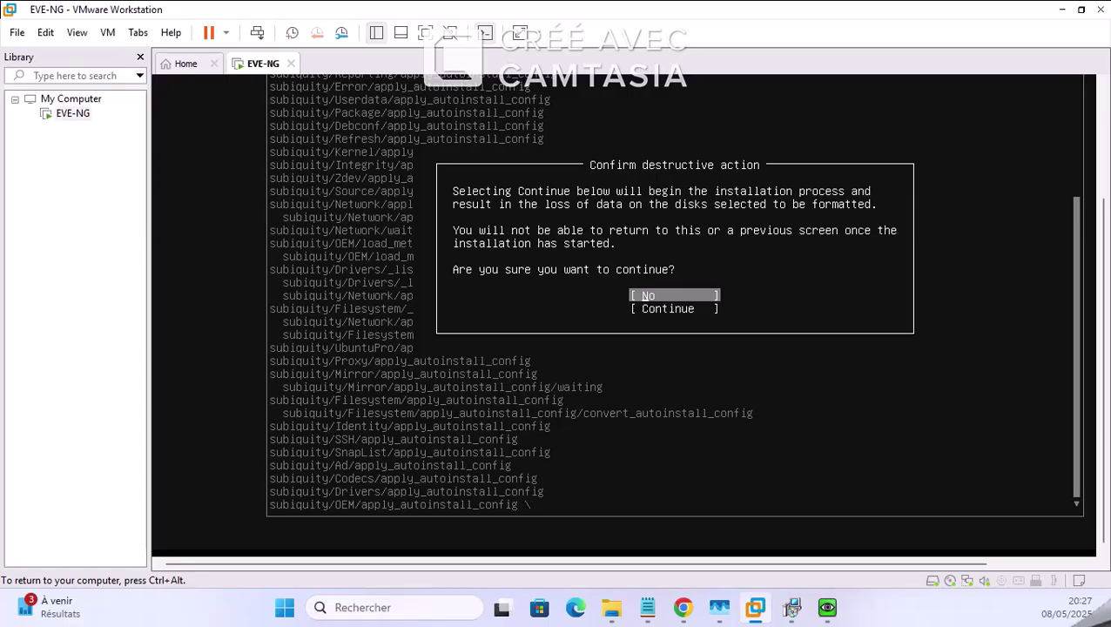
# Step: Choose Continue on the 'Confirm destructive action' prompt so the system installation begins
pyautogui.press('Down')
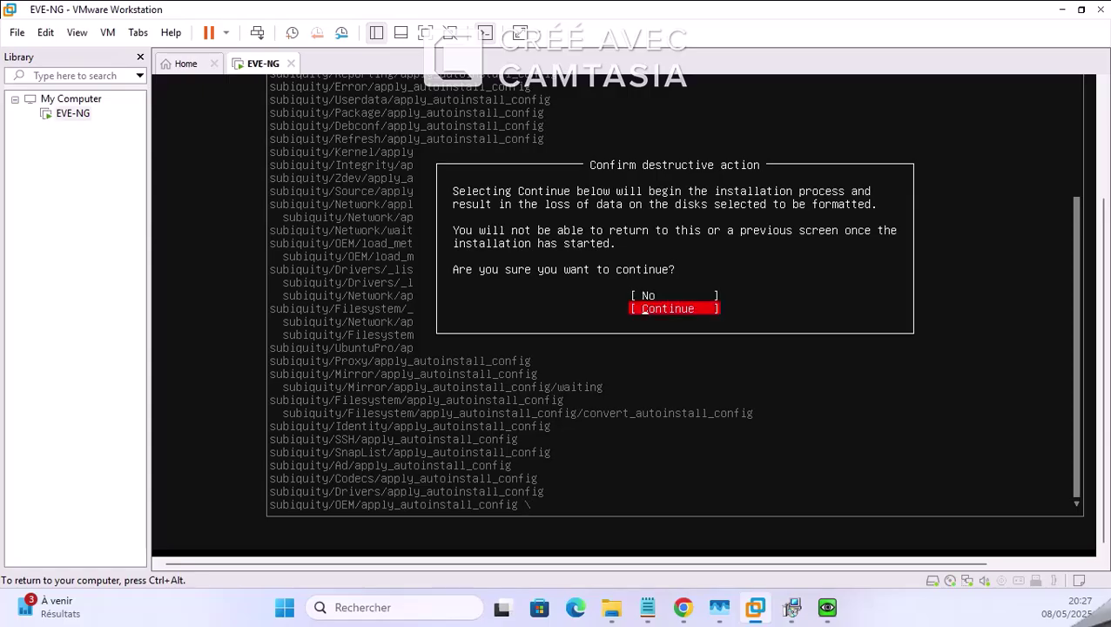
pyautogui.press('Return')
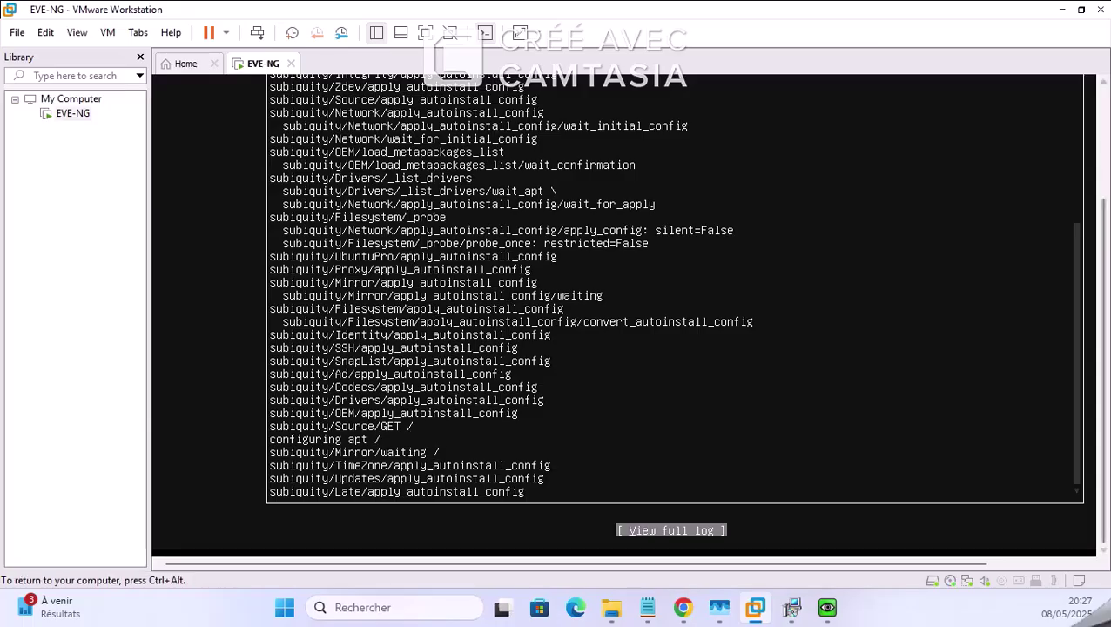
pyautogui.moveTo(1105, 242); pyautogui.dragTo(1091, 132)
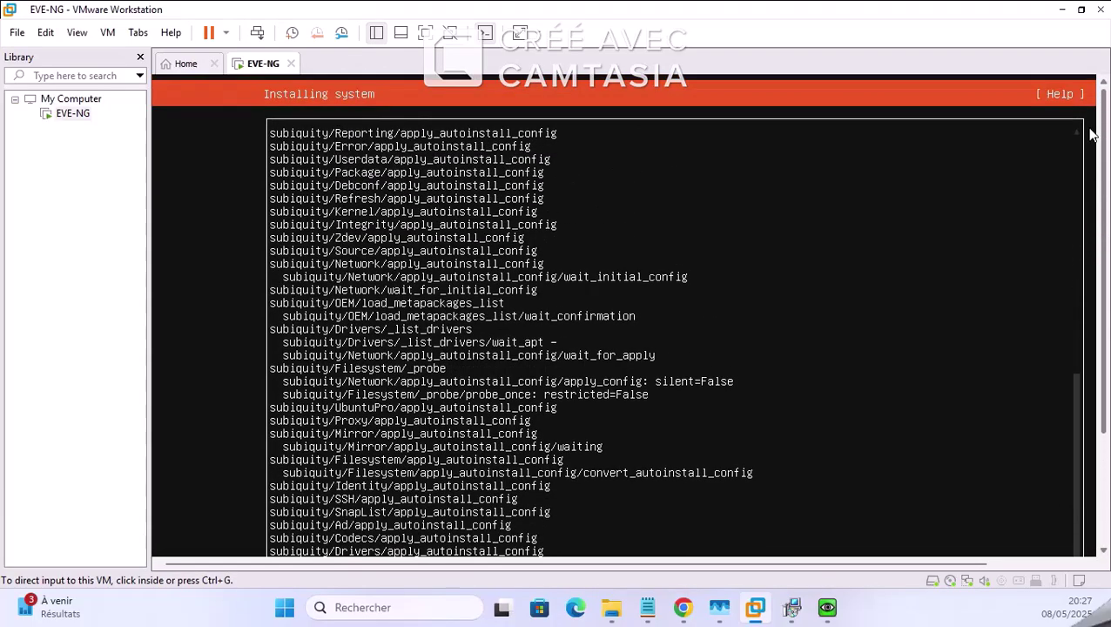
pyautogui.click(1089, 131)
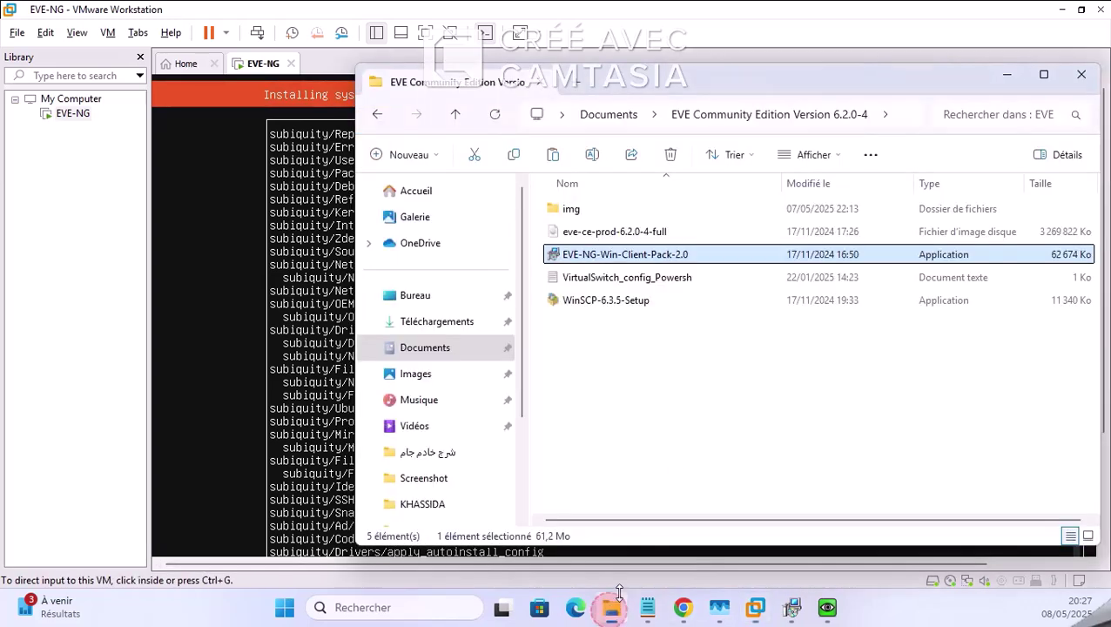
# Step: Accept the UltraVNC licence terms and keep the default destination folder
pyautogui.click(612, 607)
pyautogui.click(1007, 76)
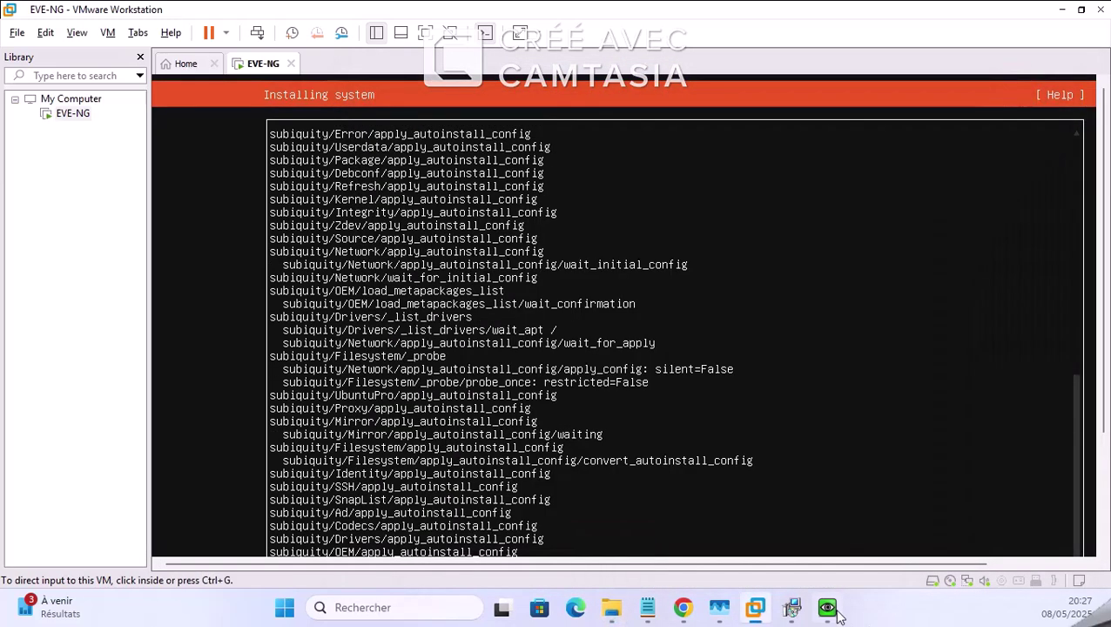
pyautogui.click(828, 610)
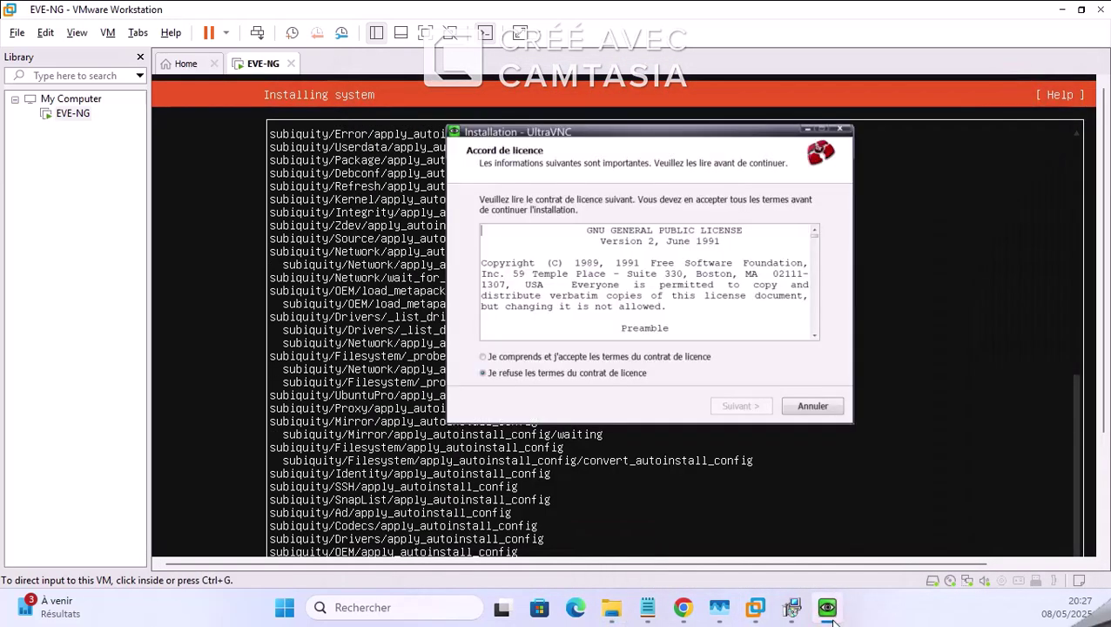
pyautogui.click(566, 357)
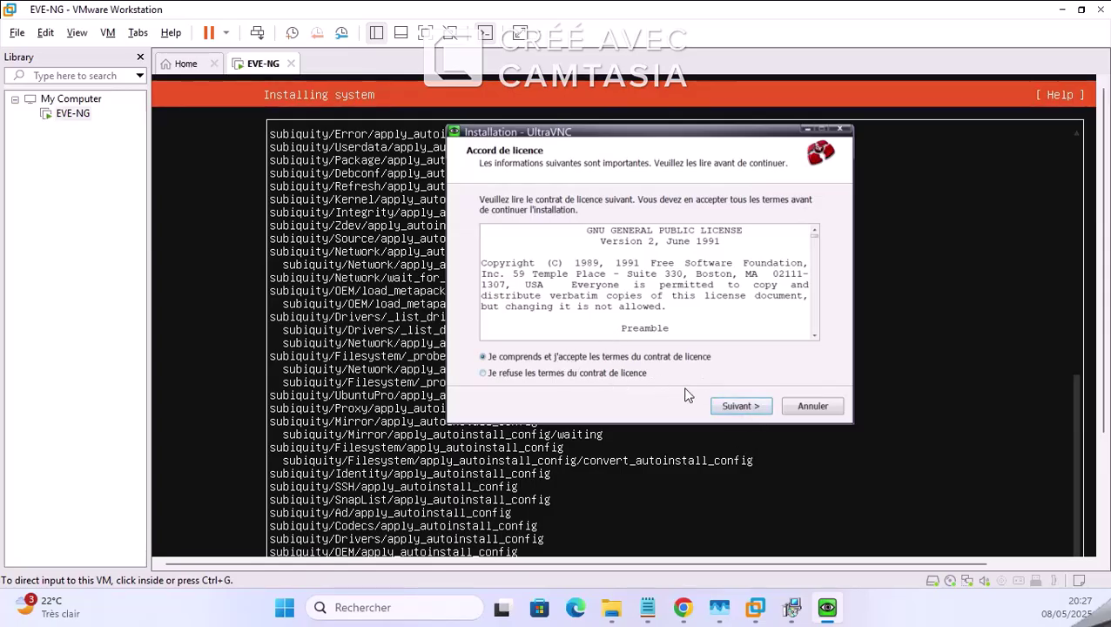
pyautogui.click(743, 407)
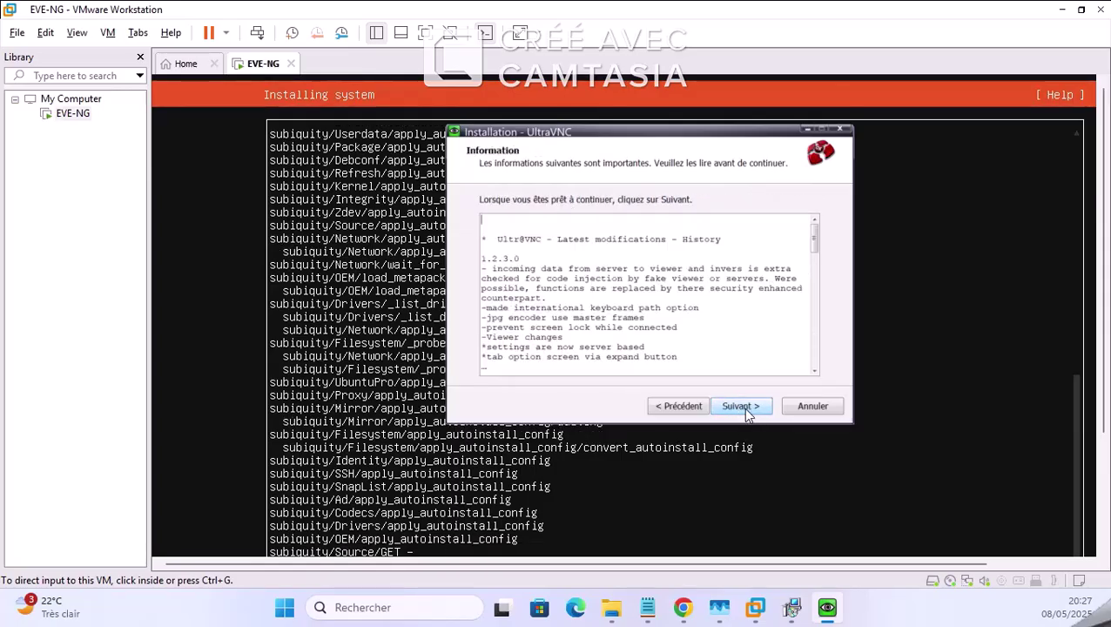
pyautogui.click(743, 407)
pyautogui.click(742, 408)
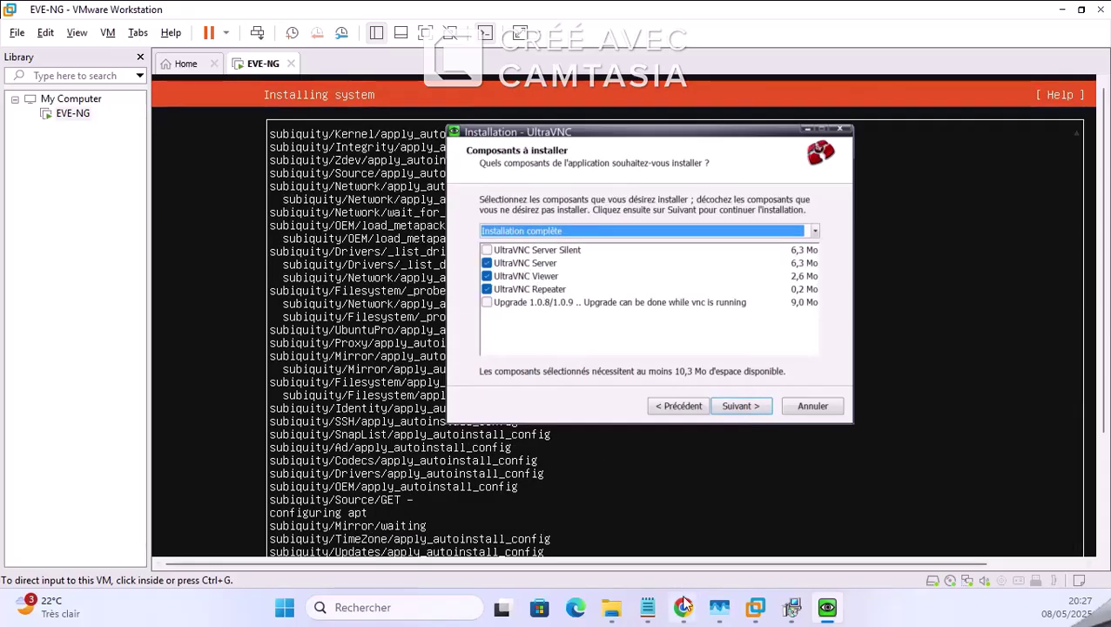
# Step: Keep the default UltraVNC components and Start menu folder, then start the installation
pyautogui.moveTo(683, 607)
pyautogui.click(583, 527)
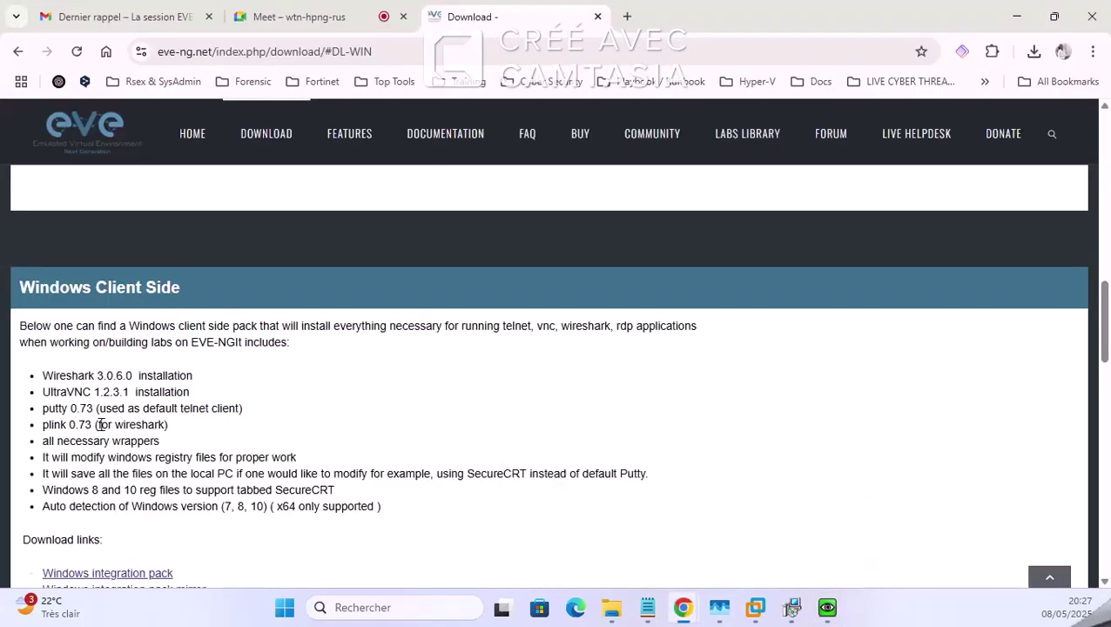
pyautogui.click(1016, 17)
pyautogui.click(734, 406)
pyautogui.click(737, 404)
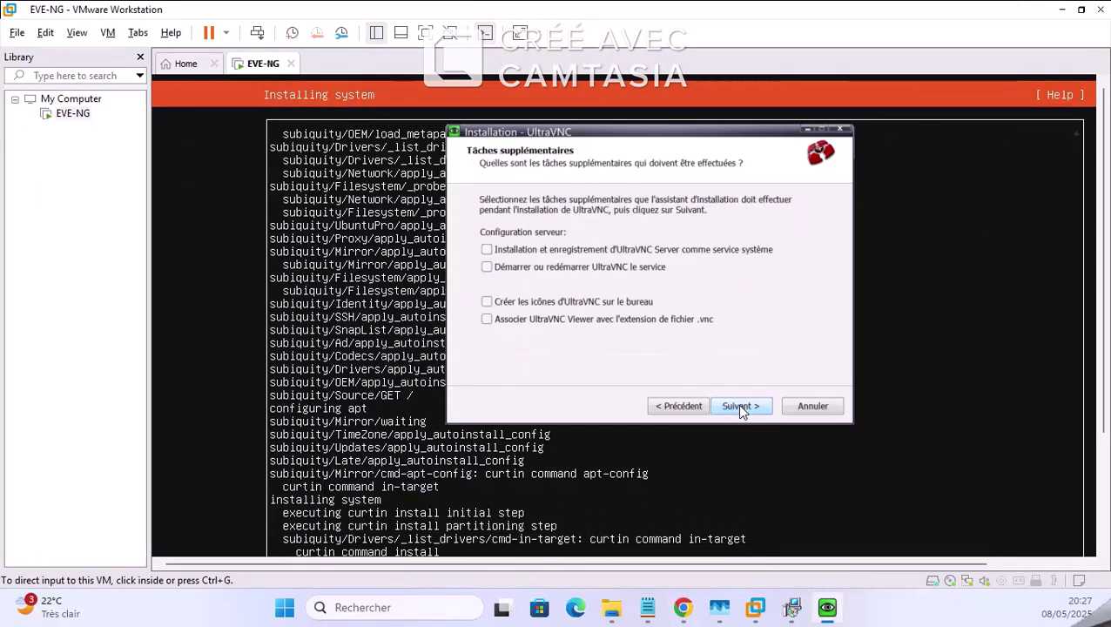
pyautogui.click(743, 408)
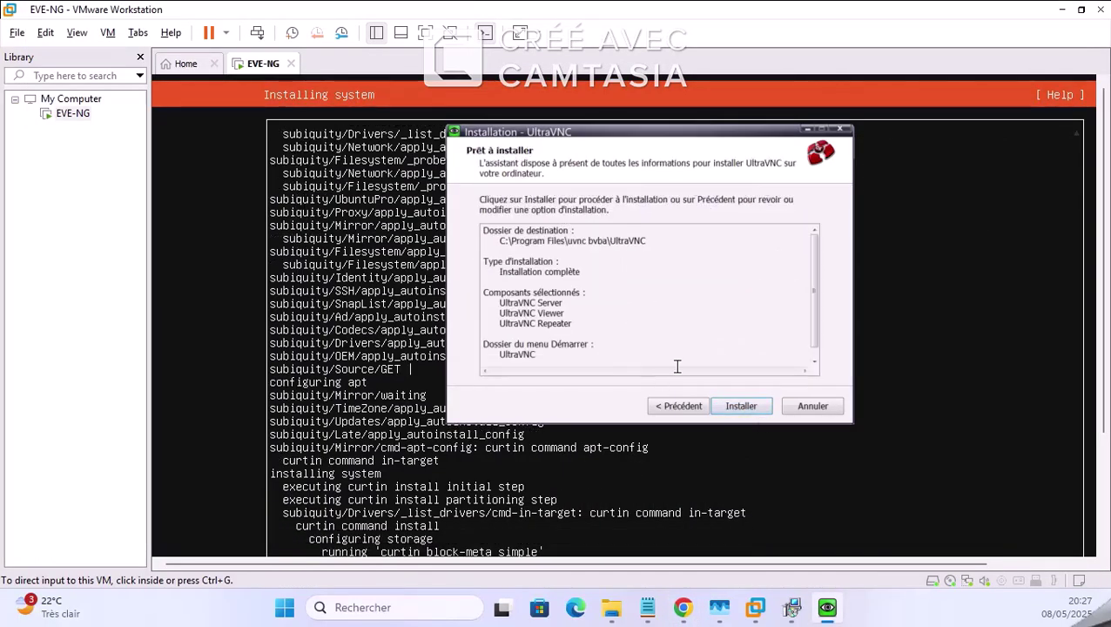
pyautogui.click(743, 407)
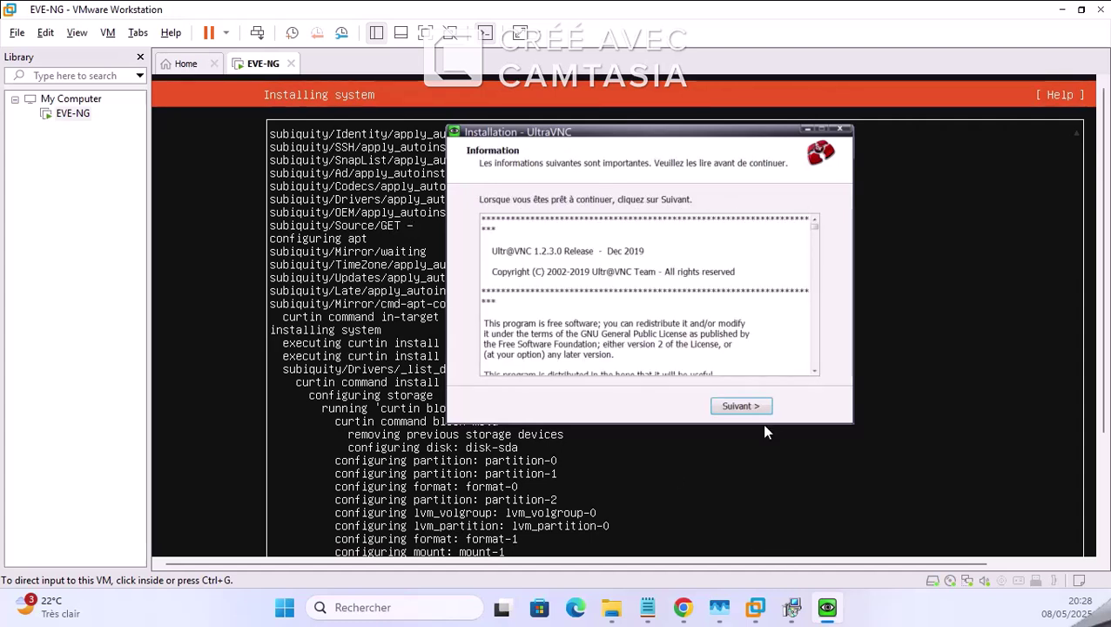
# Step: Finish the UltraVNC setup with 'Show latest versions' unchecked
pyautogui.click(753, 408)
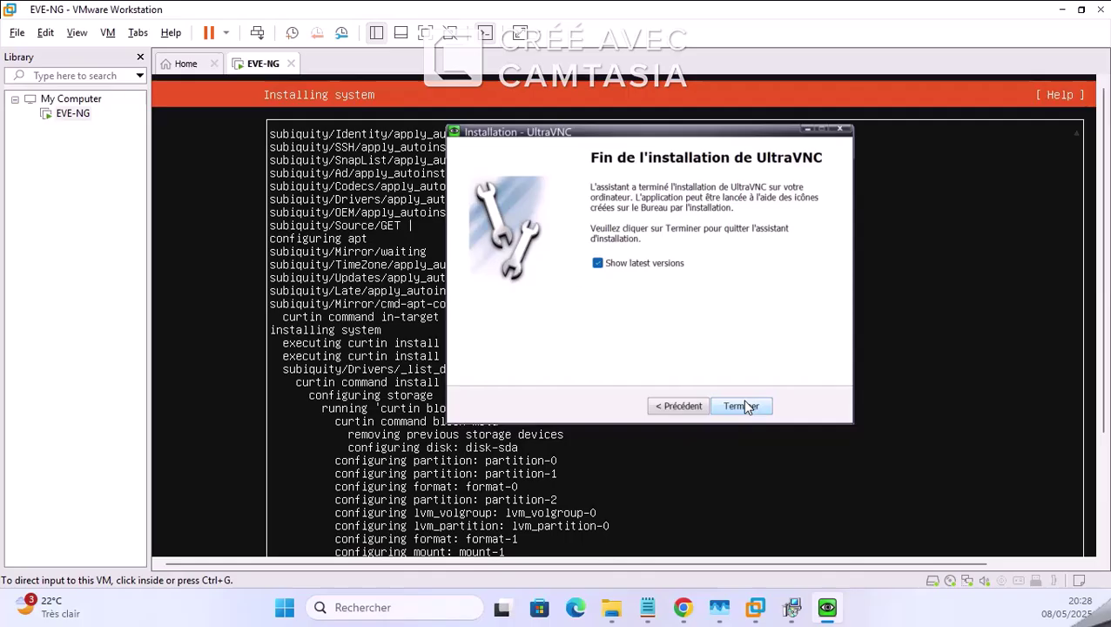
pyautogui.click(622, 267)
pyautogui.click(745, 406)
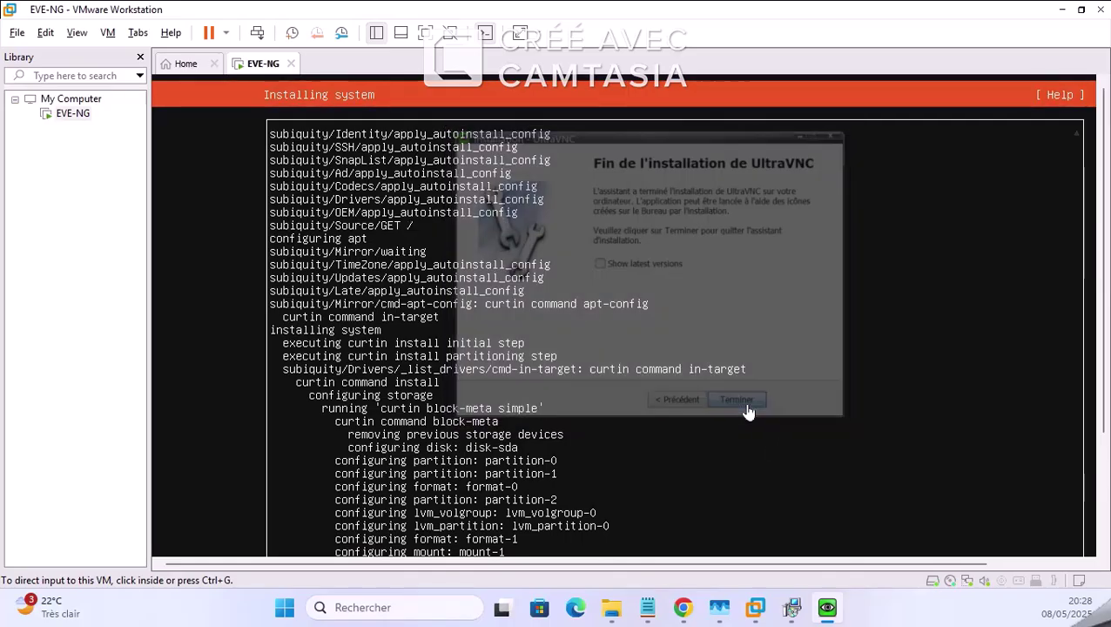
pyautogui.click(634, 610)
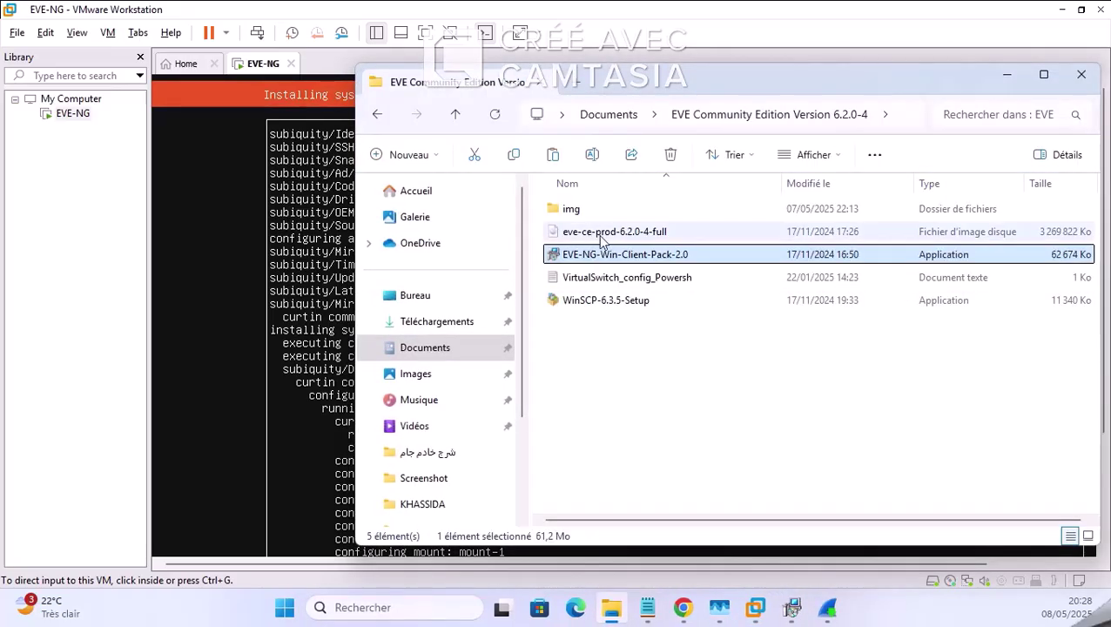
# Step: Run WinSCP-6.3.5-Setup from the EVE folder and choose 'Installer pour tous les utilisateurs (recommandé)'
pyautogui.click(601, 235)
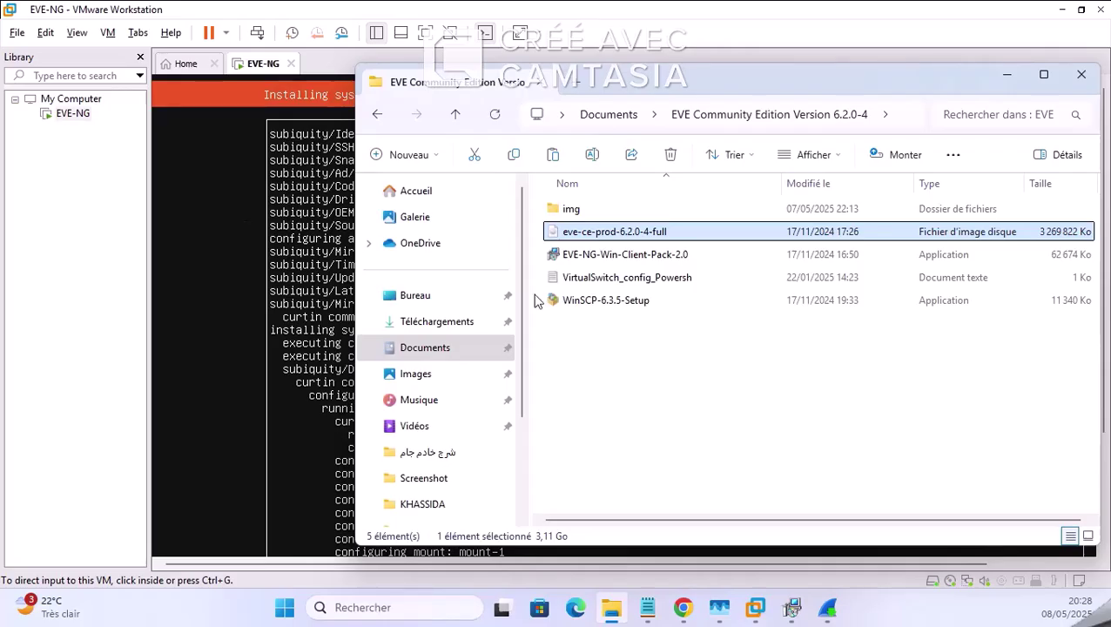
pyautogui.doubleClick(620, 301)
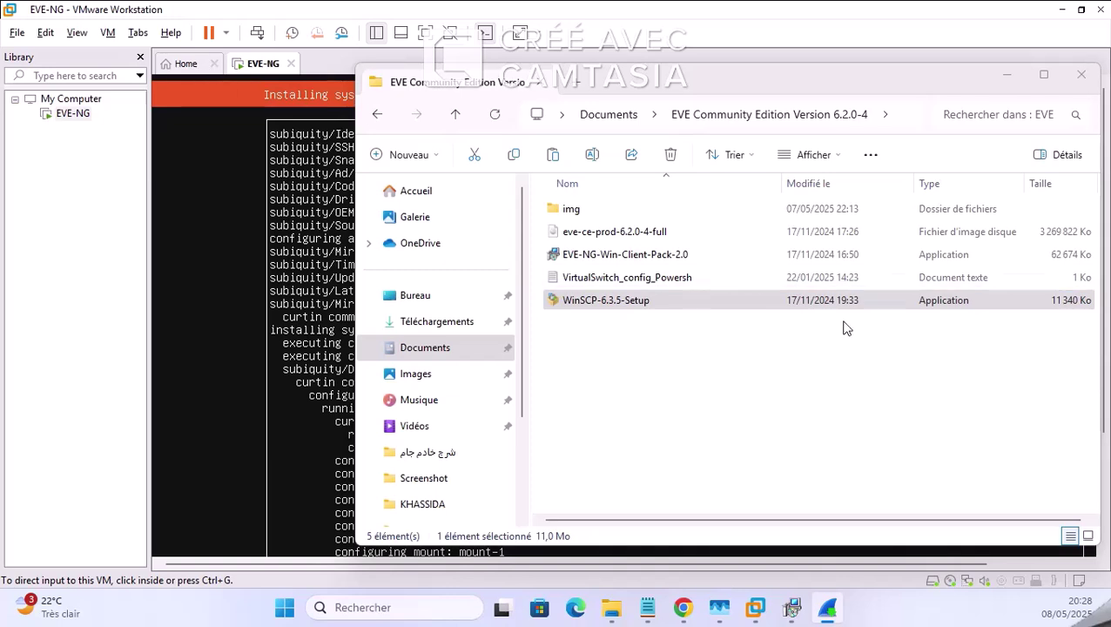
pyautogui.click(746, 300)
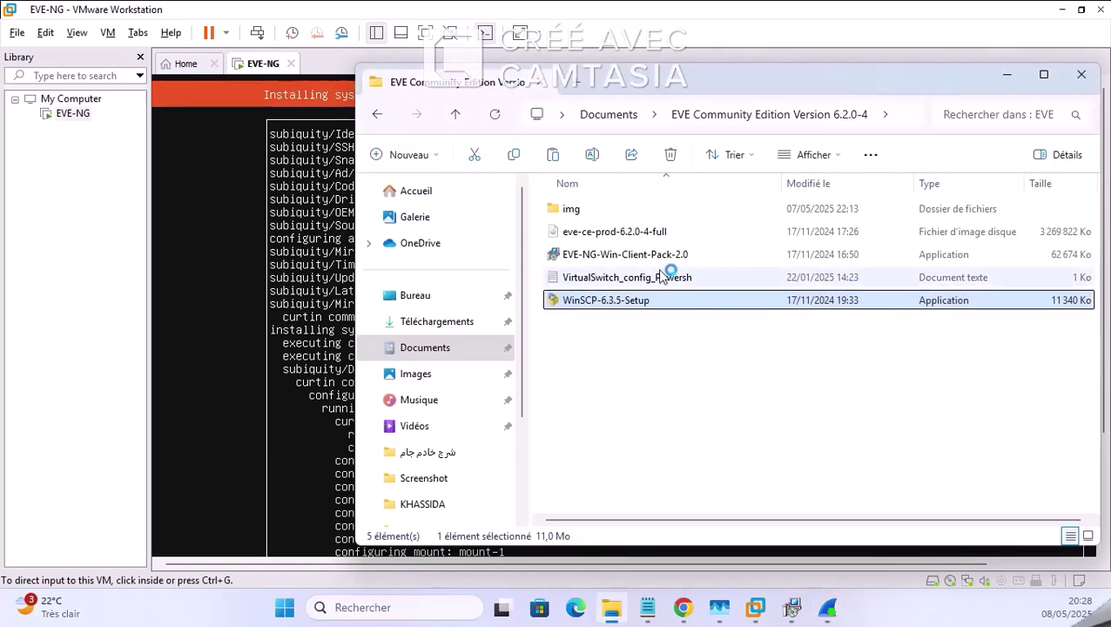
pyautogui.doubleClick(570, 303)
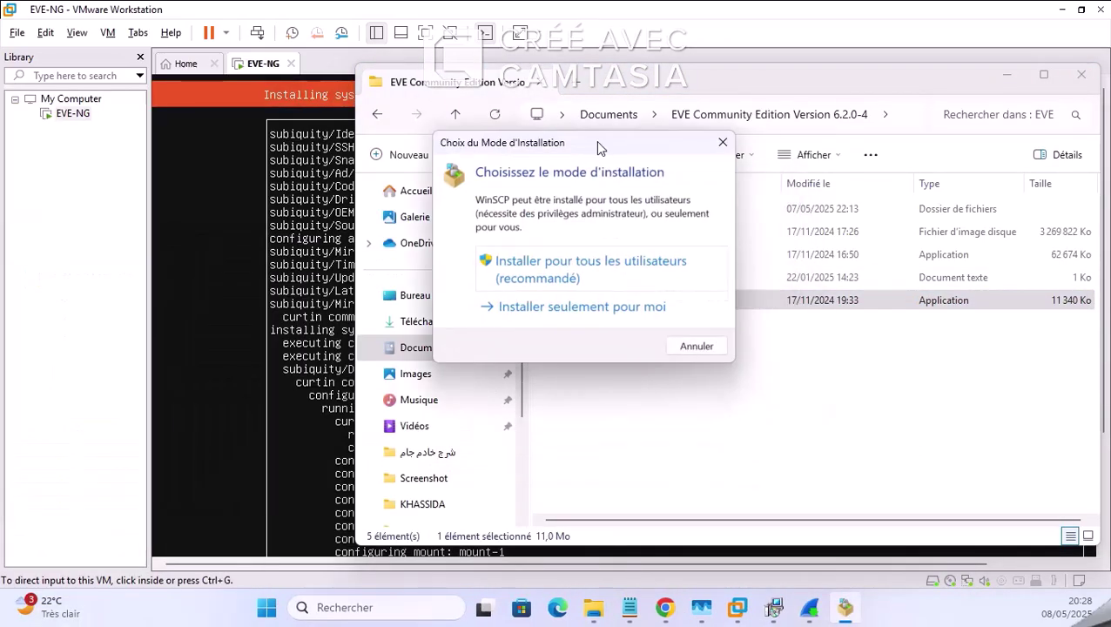
pyautogui.click(600, 281)
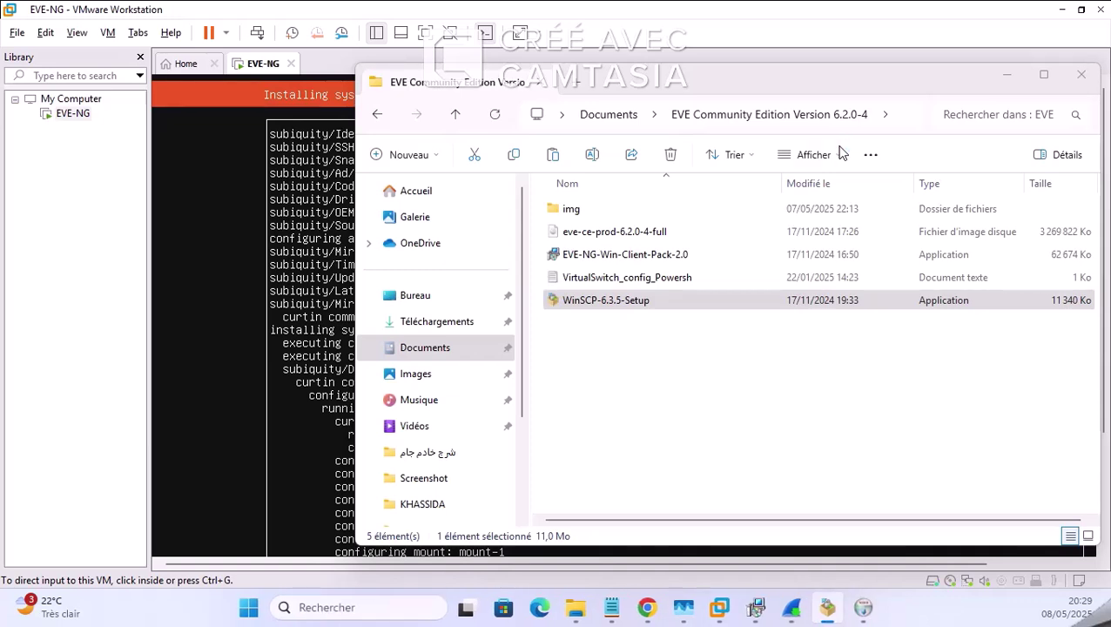
# Step: On the EVE-NG download page, open the Documentation page in a new tab, then close it
pyautogui.moveTo(655, 616)
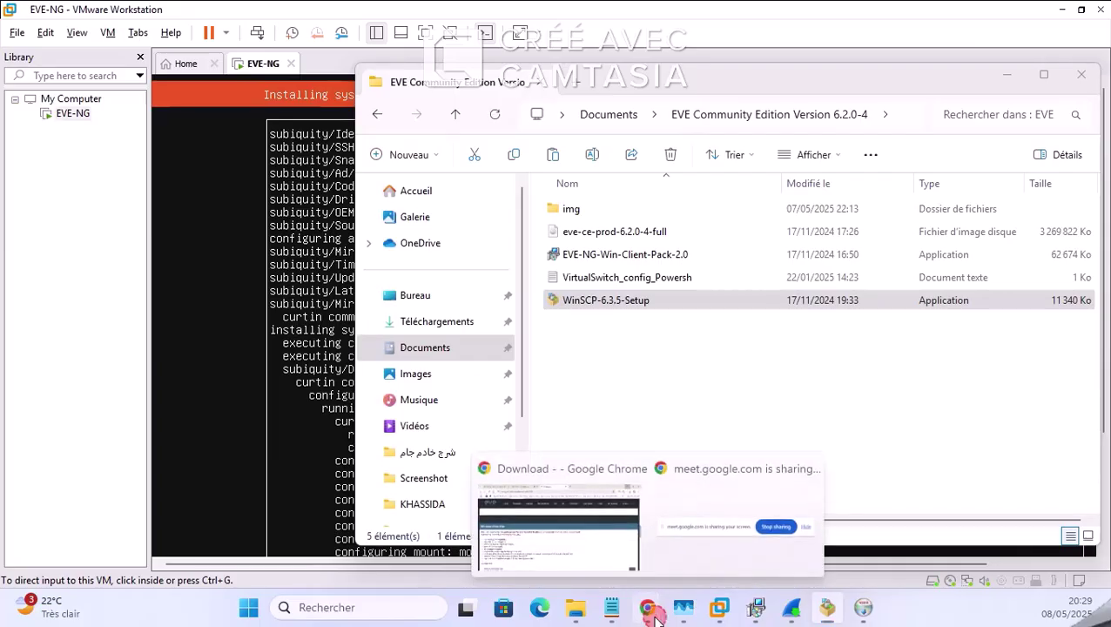
pyautogui.click(585, 562)
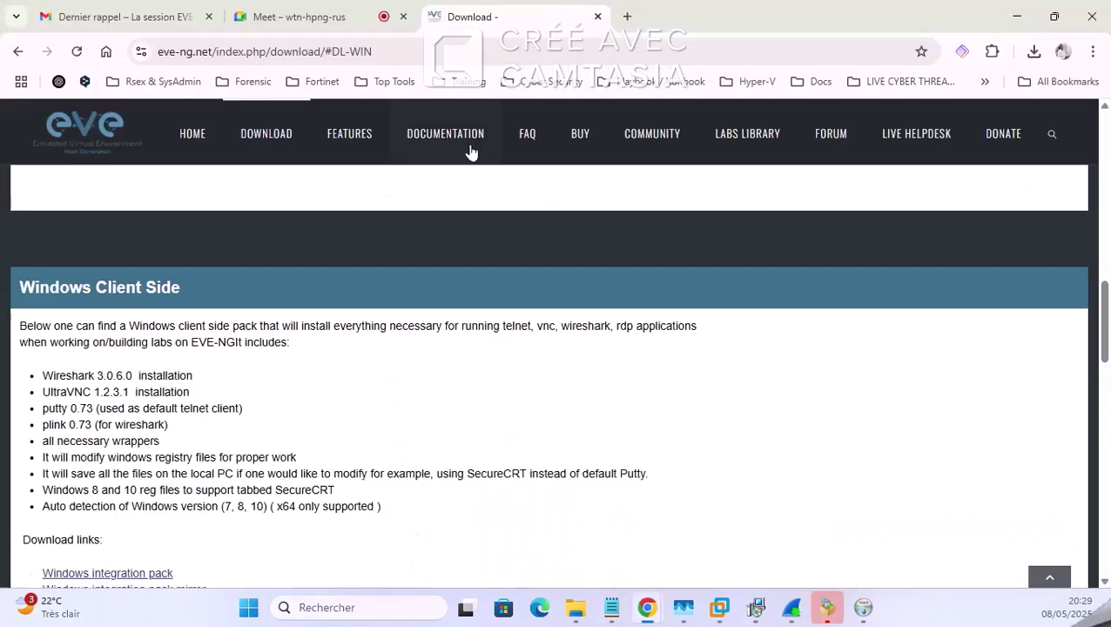
pyautogui.rightClick(453, 143)
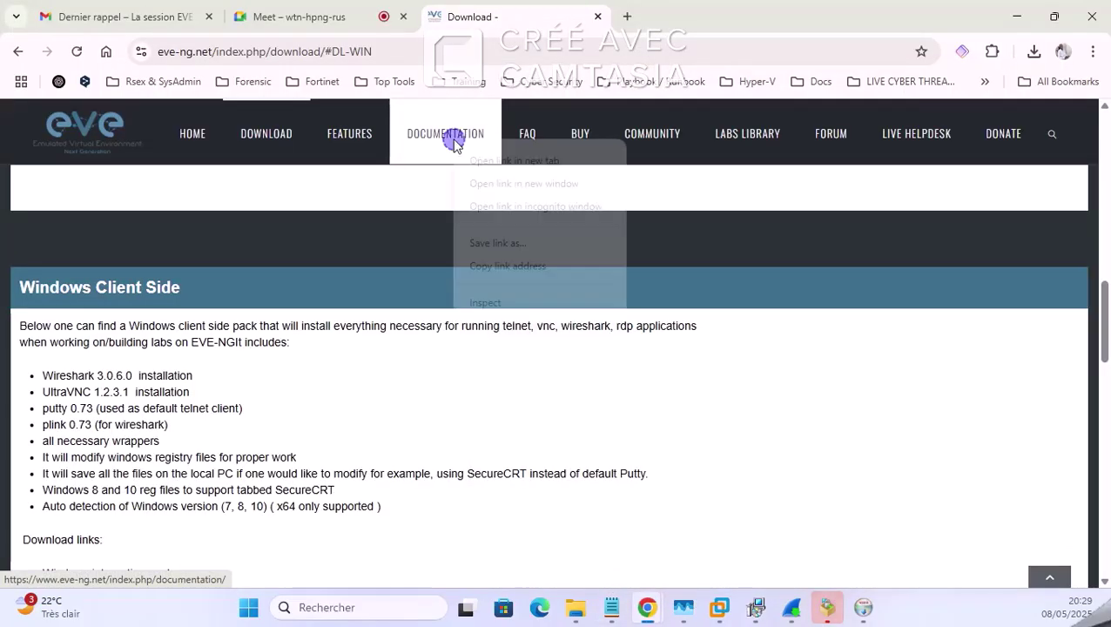
pyautogui.click(501, 162)
pyautogui.click(672, 19)
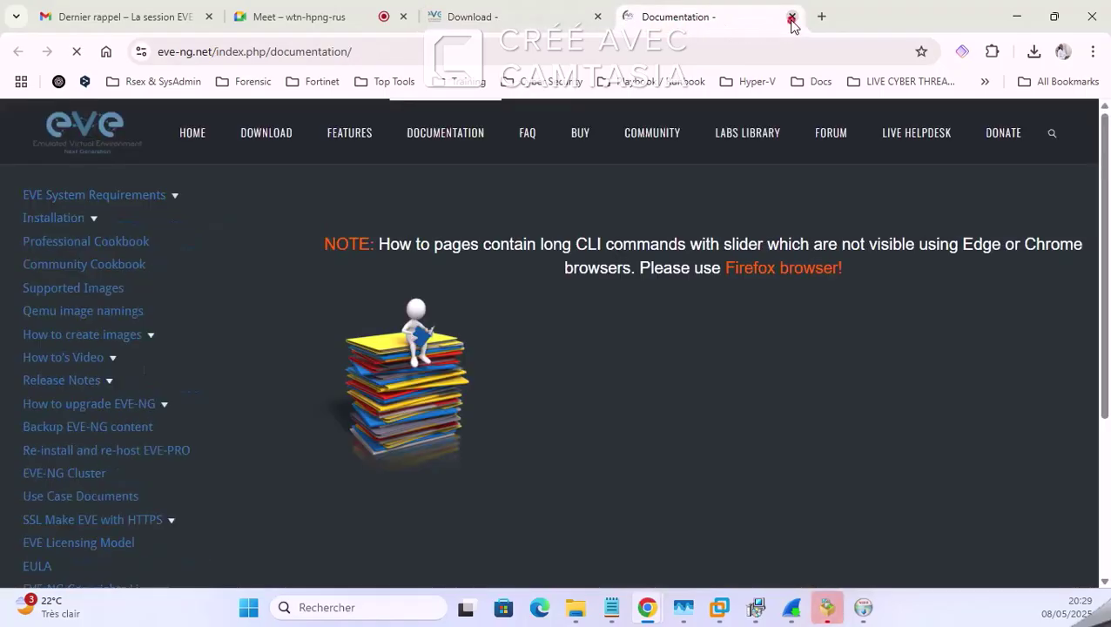
pyautogui.click(791, 17)
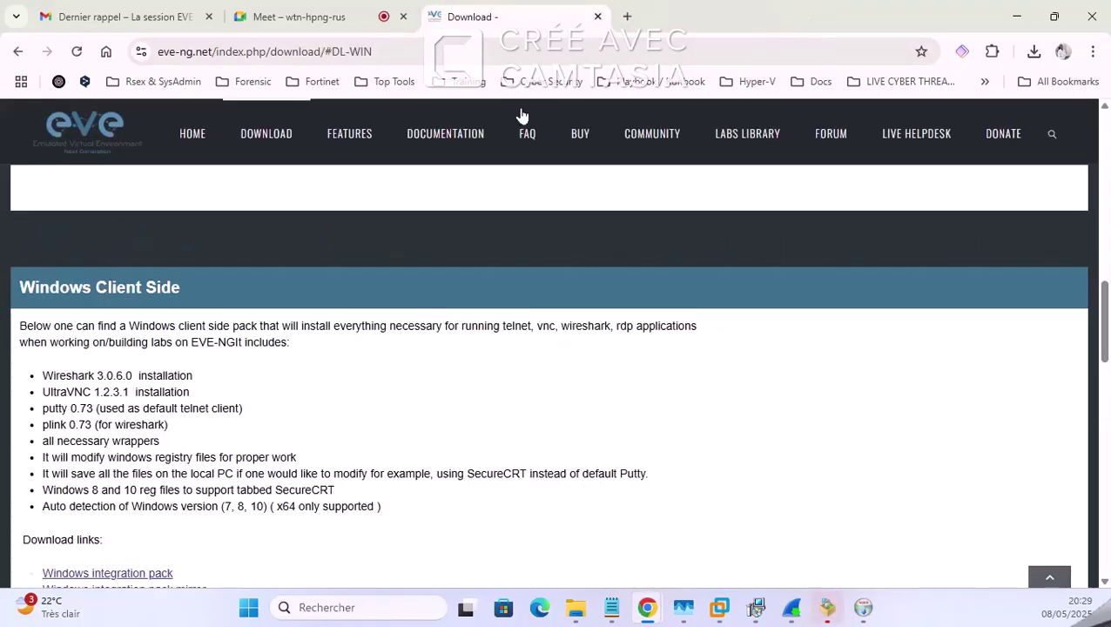
pyautogui.scroll(-4, 410, 513)
pyautogui.scroll(6, 458, 317)
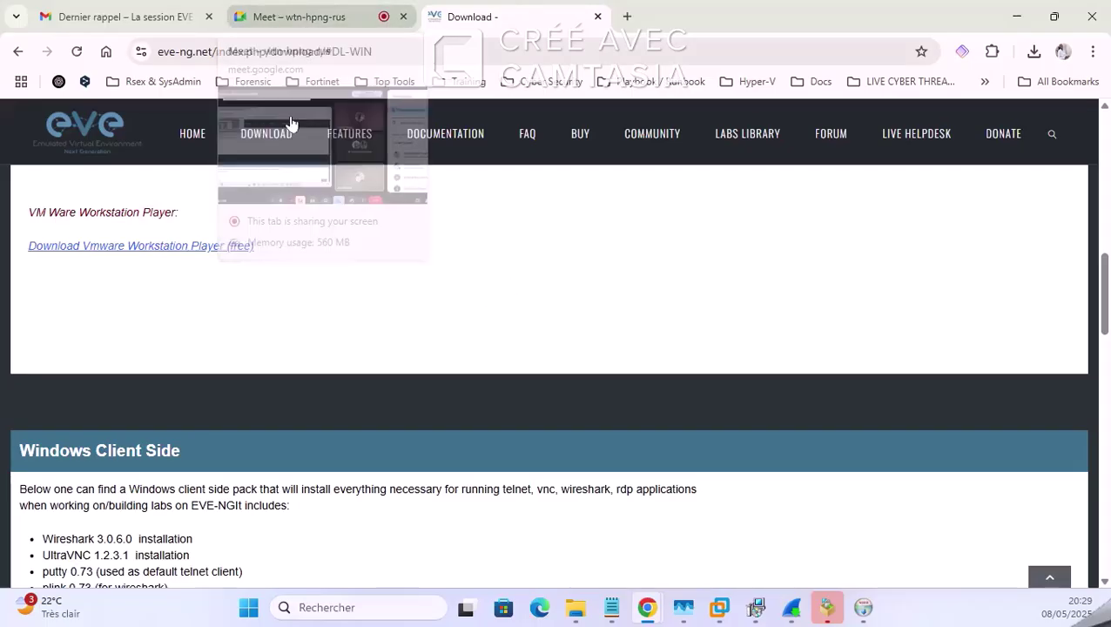
# Step: In the Google Meet meeting, close the participants list and return to the EVE-NG download page
pyautogui.click(270, 12)
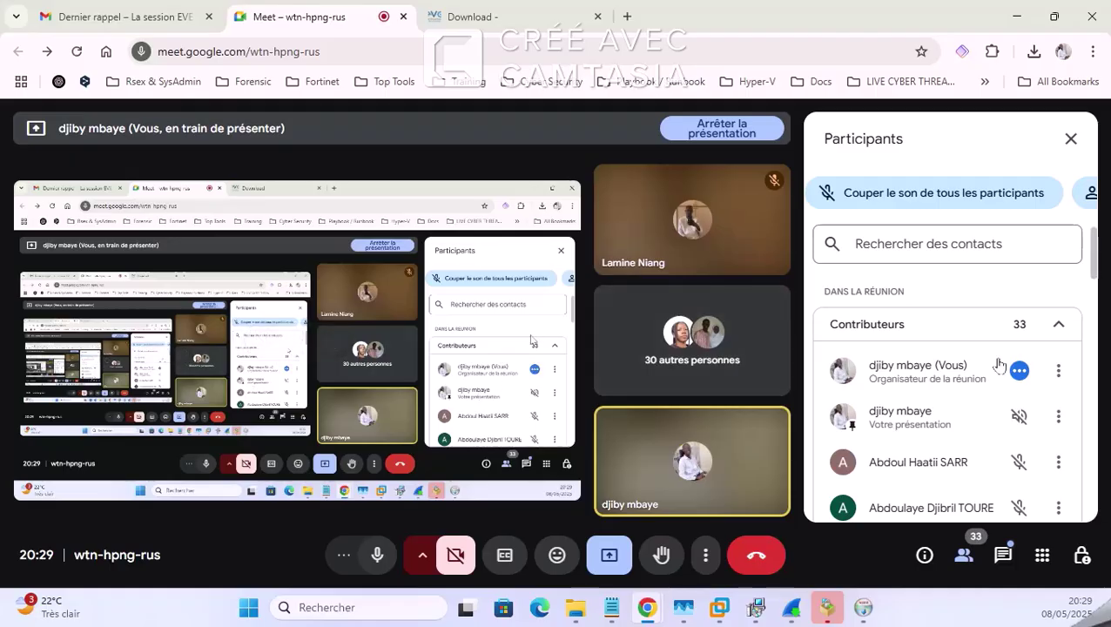
pyautogui.scroll(-5, 997, 364)
pyautogui.scroll(5, 993, 237)
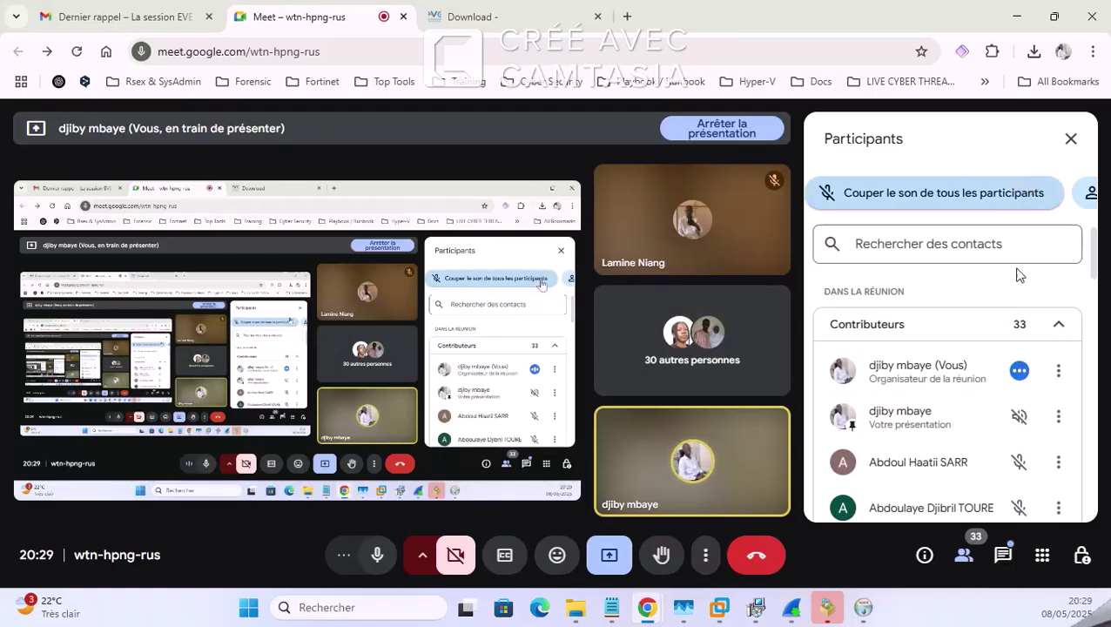
pyautogui.click(1067, 144)
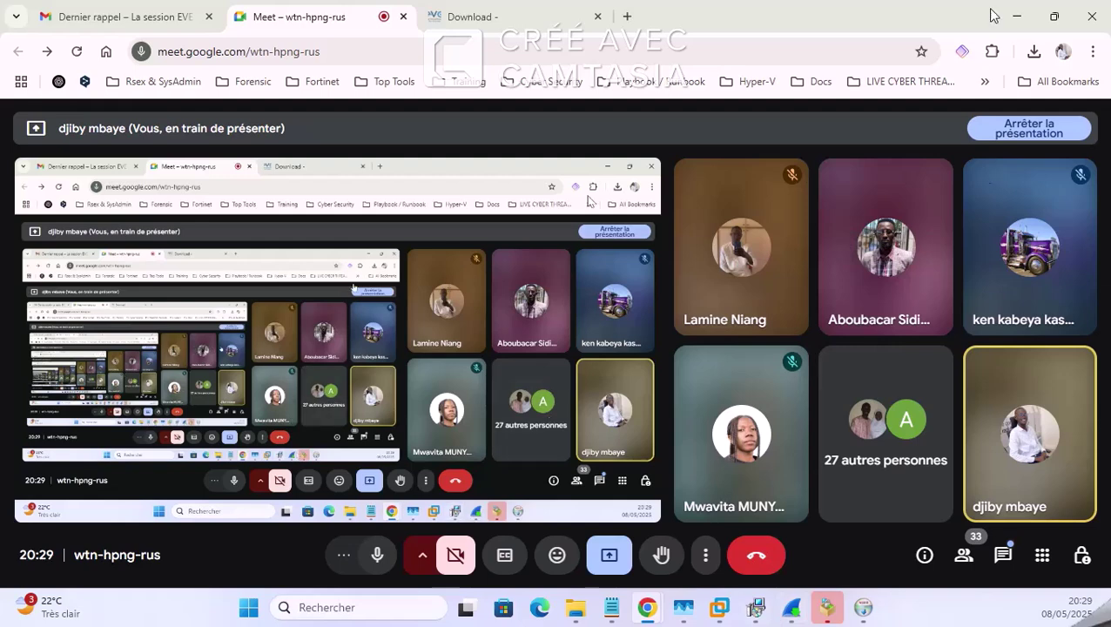
pyautogui.click(514, 17)
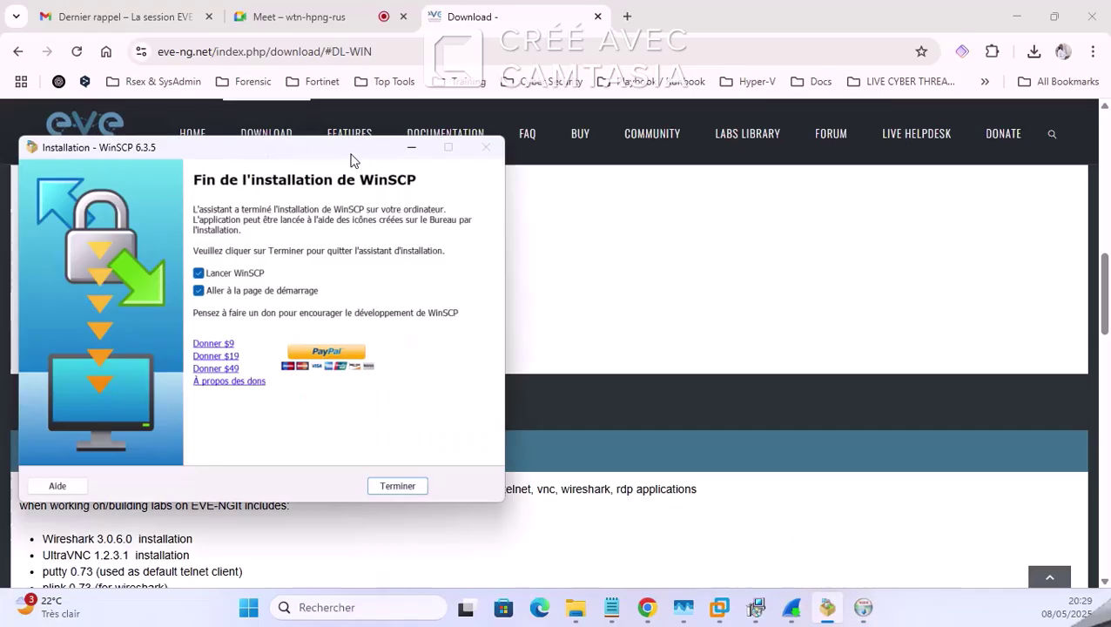
# Step: Finish the WinSCP 6.3.5 installer with Terminer and bring back the EVE Community Edition folder, clearing the file selection
pyautogui.moveTo(352, 150); pyautogui.dragTo(668, 122)
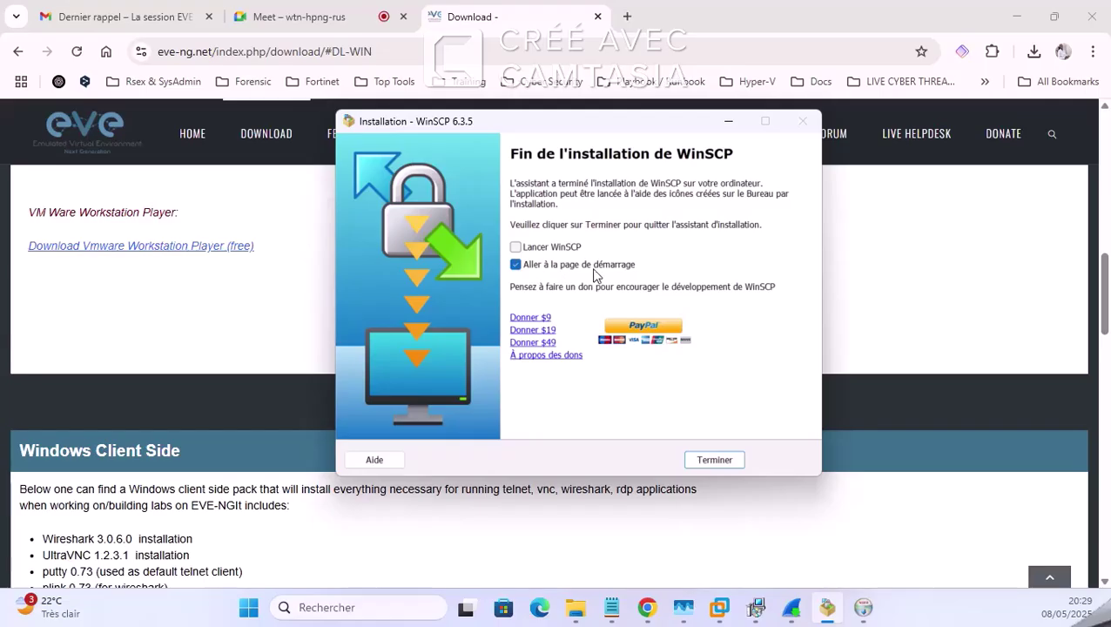
pyautogui.click(706, 466)
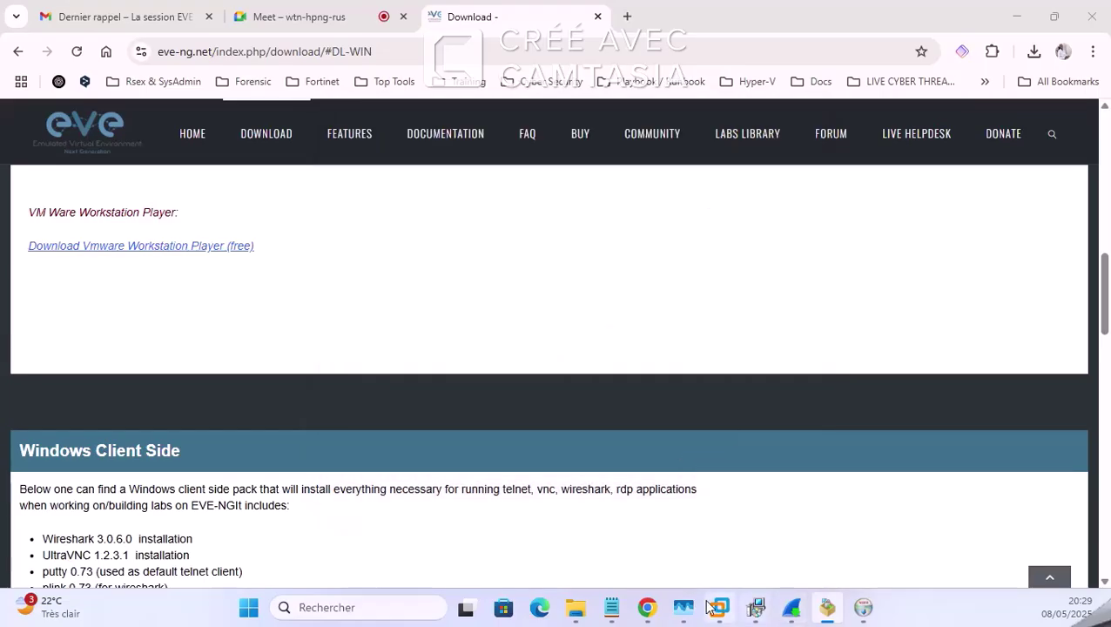
pyautogui.click(576, 607)
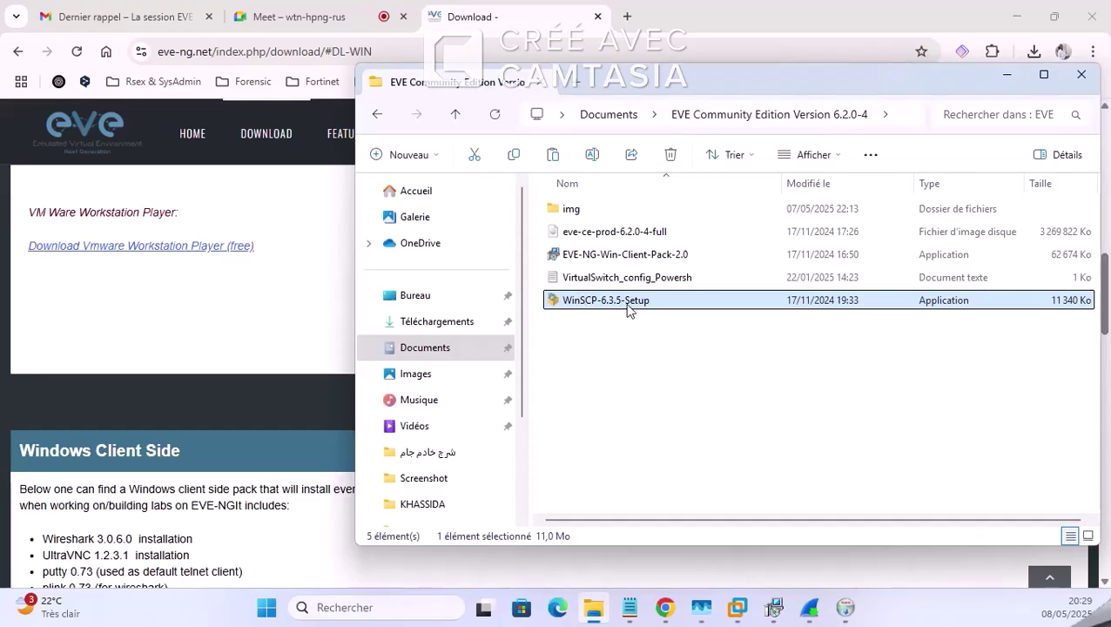
pyautogui.click(663, 303)
pyautogui.click(627, 354)
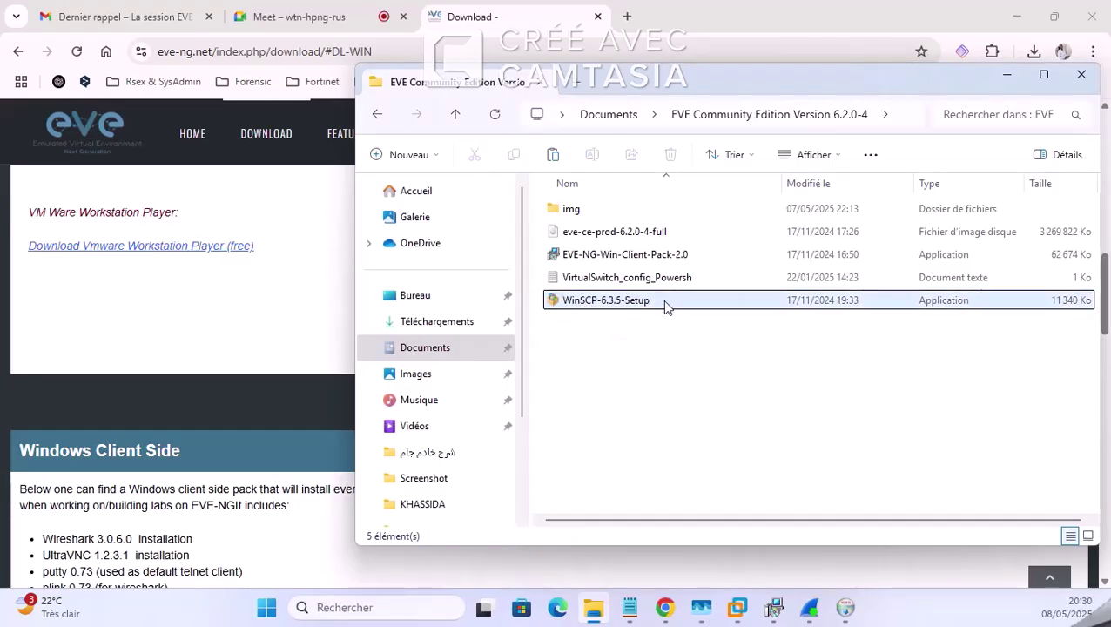
pyautogui.click(661, 300)
pyautogui.click(629, 365)
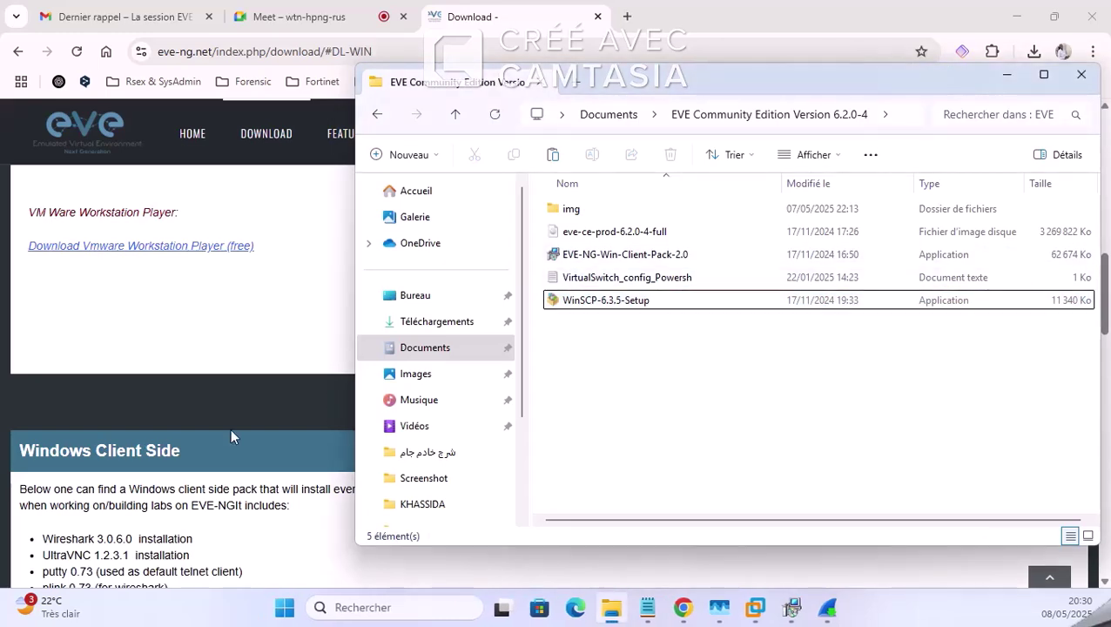
pyautogui.scroll(-2, 137, 357)
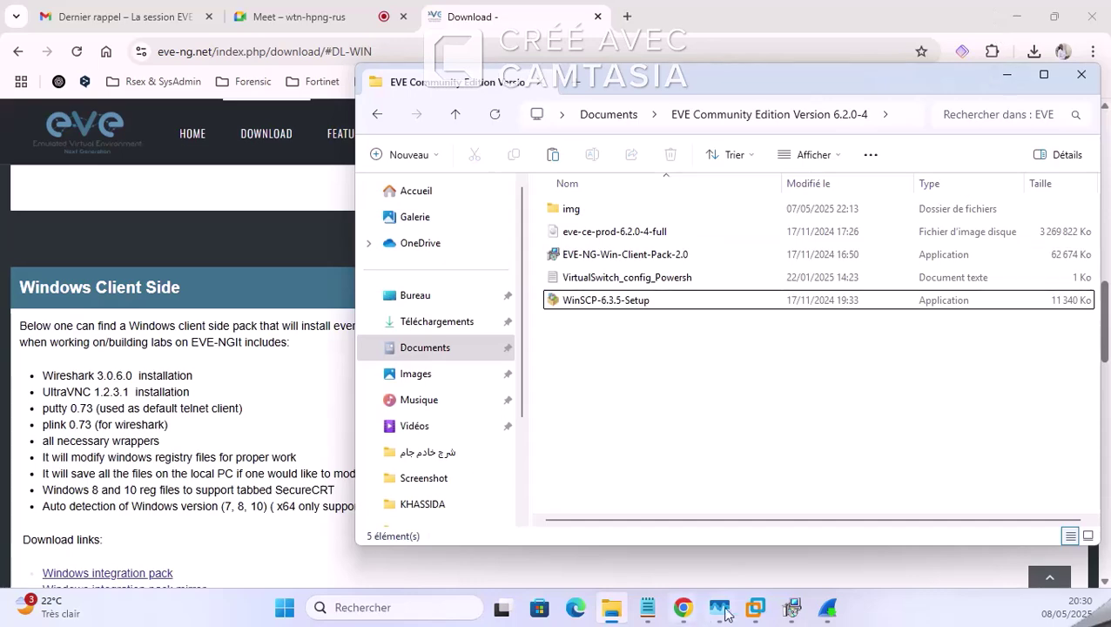
# Step: Glance at the EVE-NG client pack installer's progress, then bring up the EVE-NG VM console
pyautogui.click(790, 610)
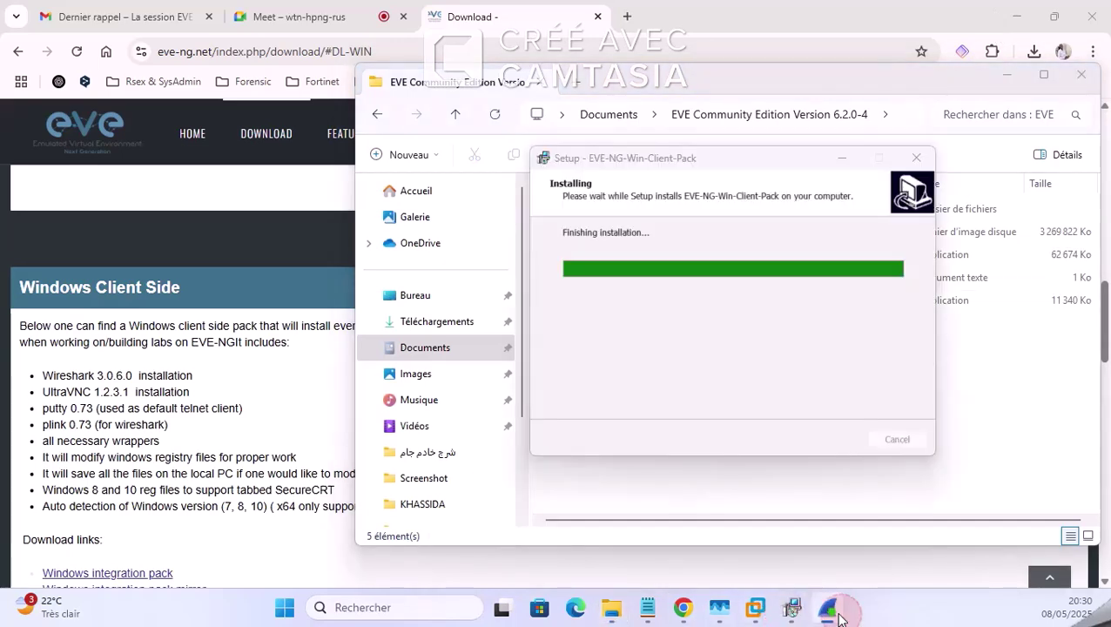
pyautogui.click(756, 608)
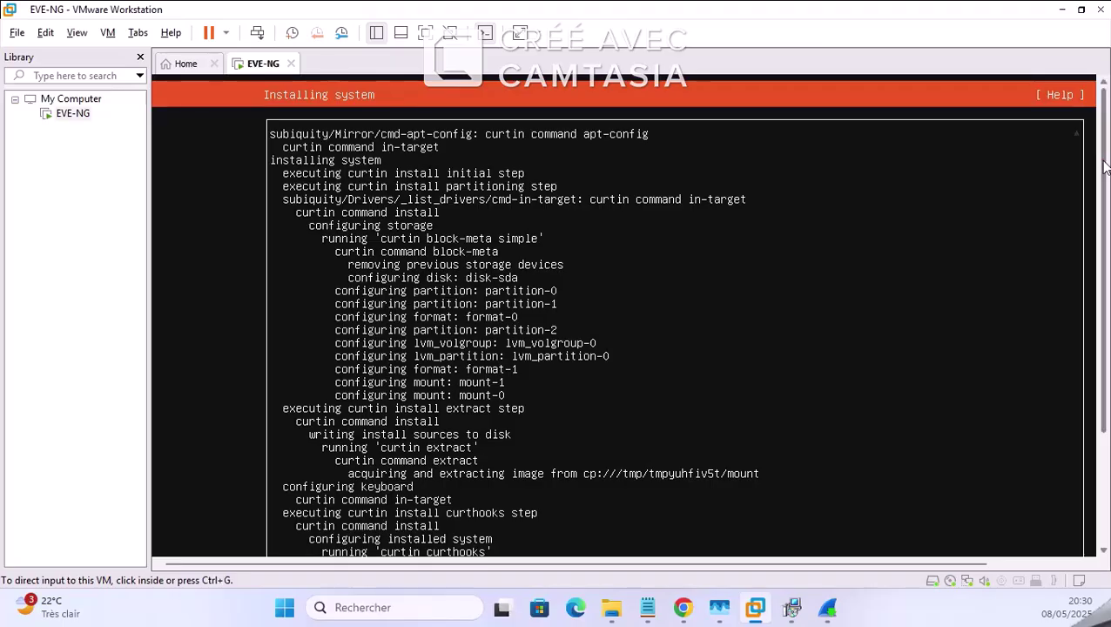
# Step: Follow the EVE-NG install log, then bring the EVE-NG download page forward in Chrome
pyautogui.scroll(-3, 1104, 167)
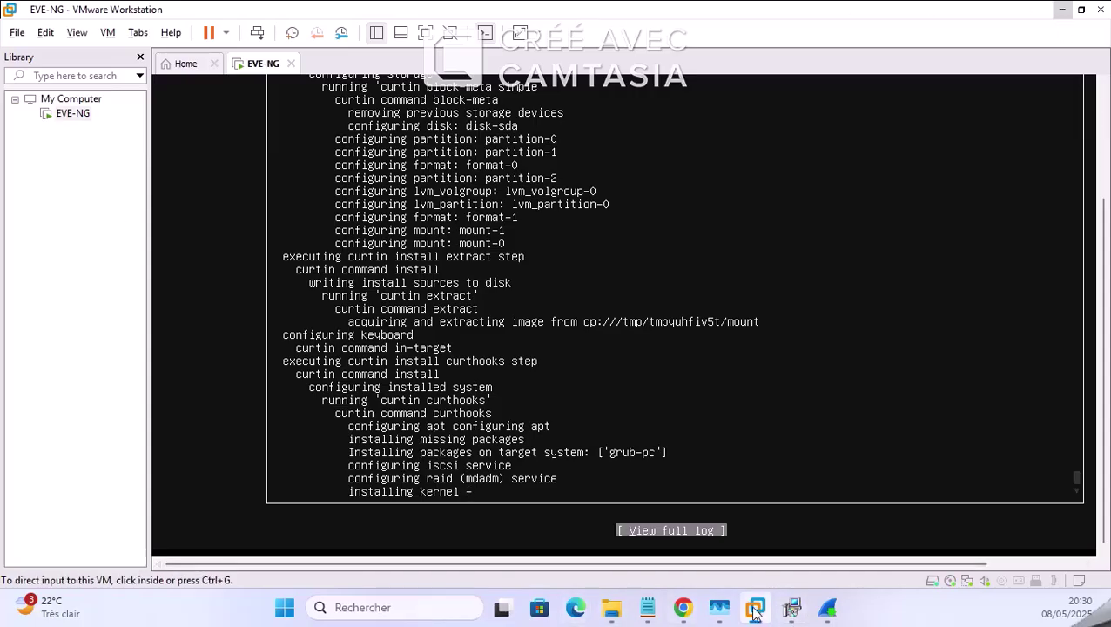
pyautogui.click(685, 610)
pyautogui.click(640, 557)
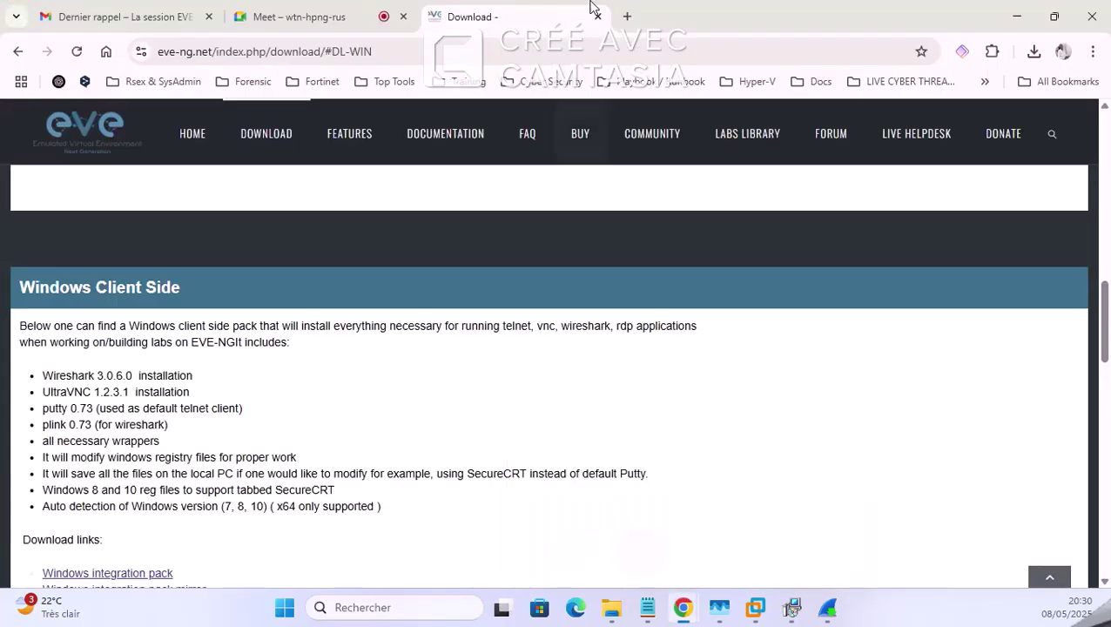
pyautogui.click(624, 17)
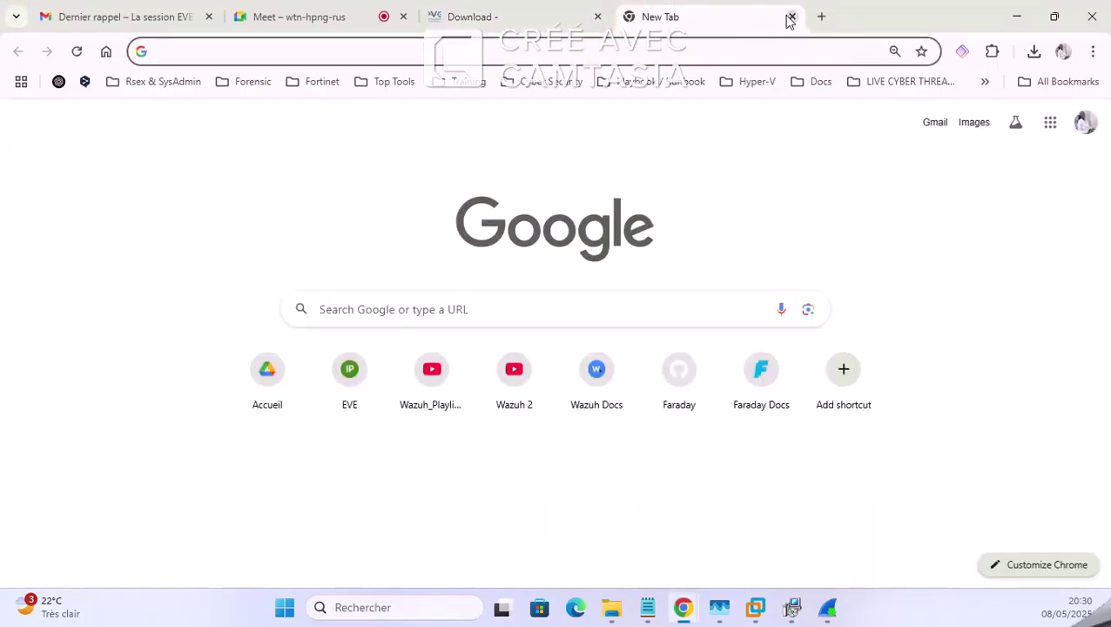
pyautogui.click(789, 17)
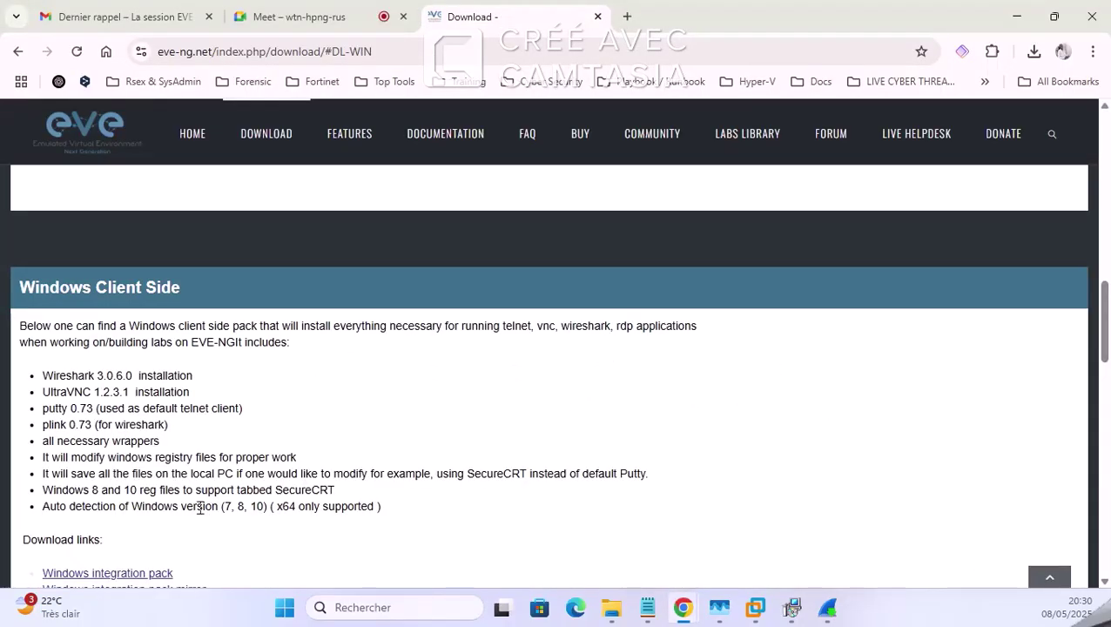
pyautogui.scroll(-2, 200, 507)
pyautogui.scroll(1, 362, 281)
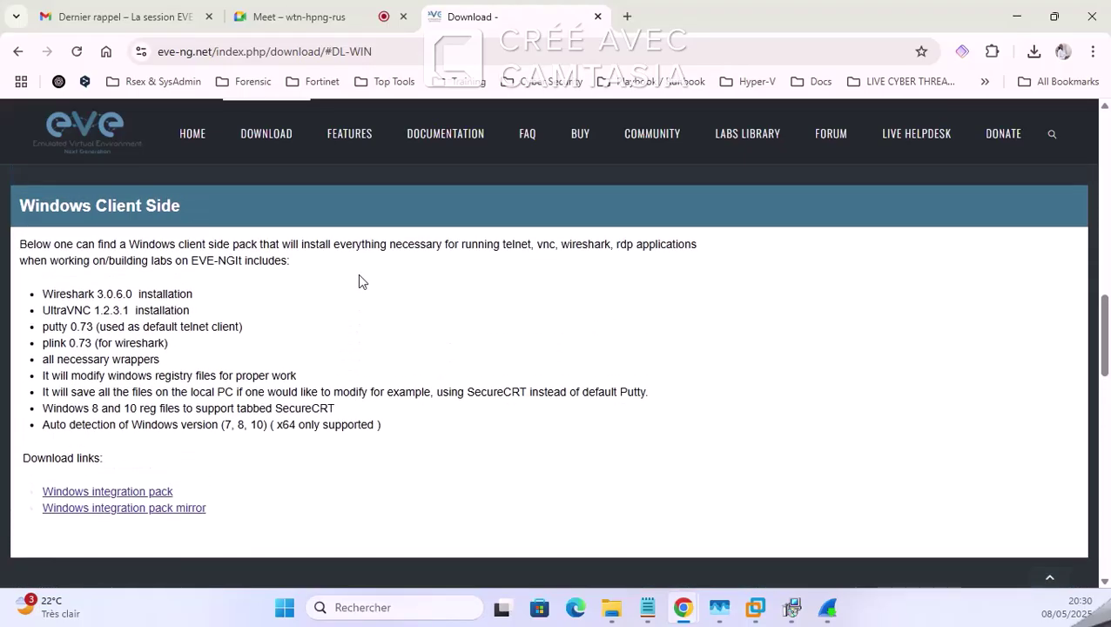
# Step: Admit the person waiting to join the Meet call, recheck the VM install, and return to the download page
pyautogui.click(301, 15)
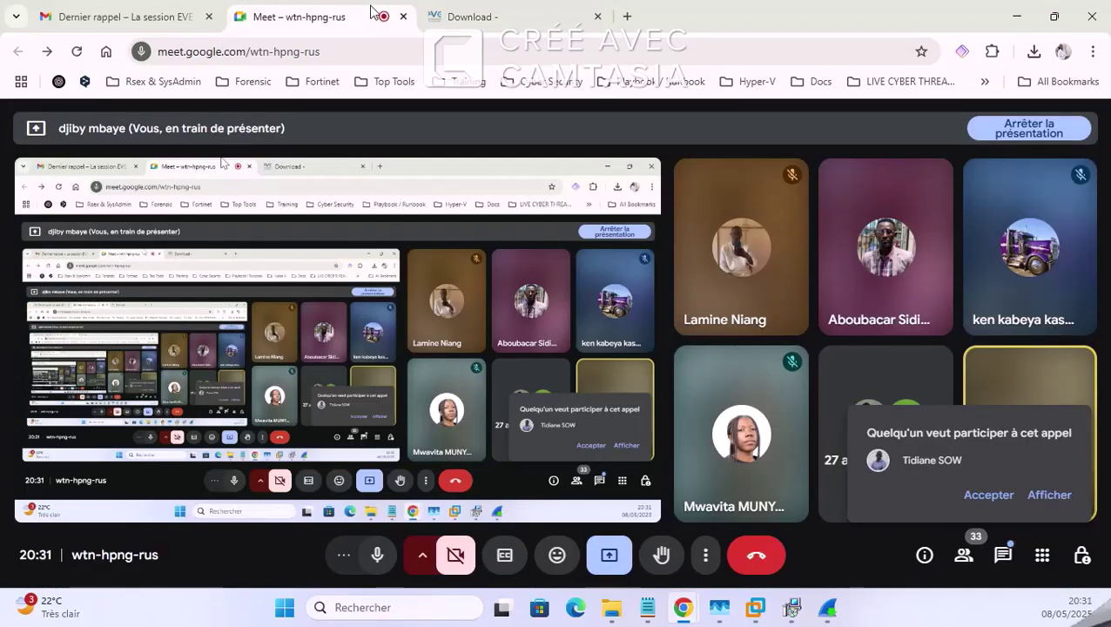
pyautogui.click(990, 494)
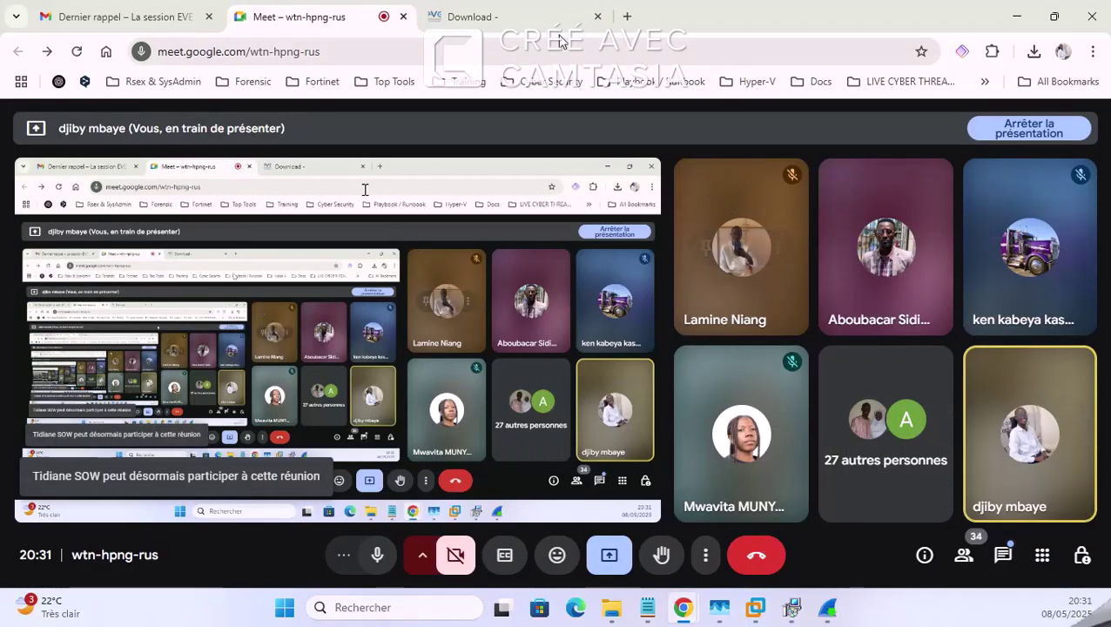
pyautogui.click(507, 15)
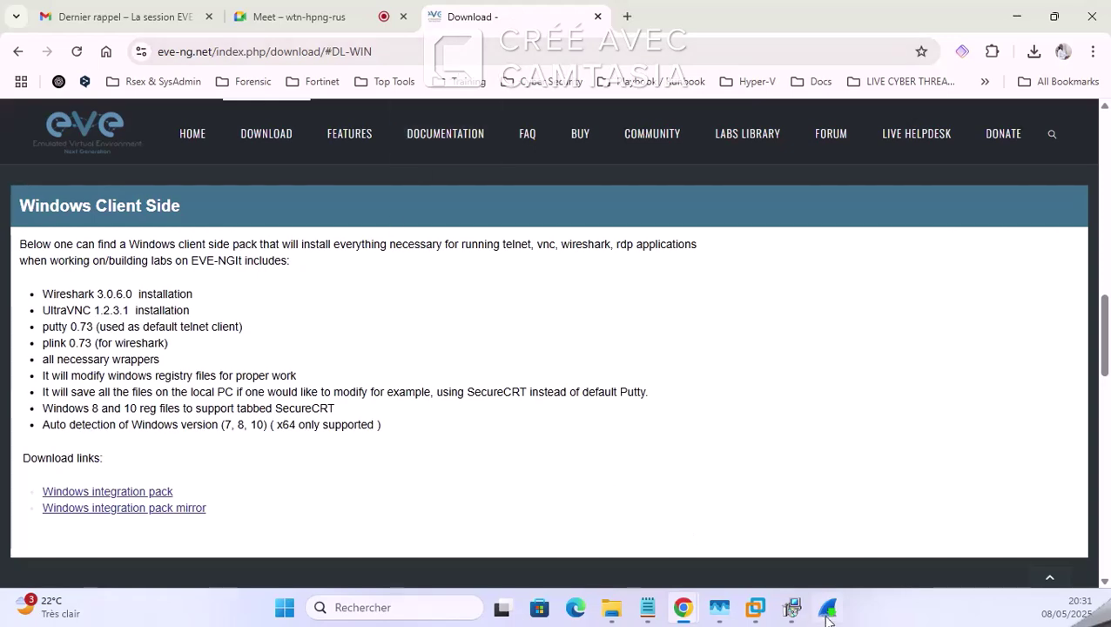
pyautogui.click(761, 611)
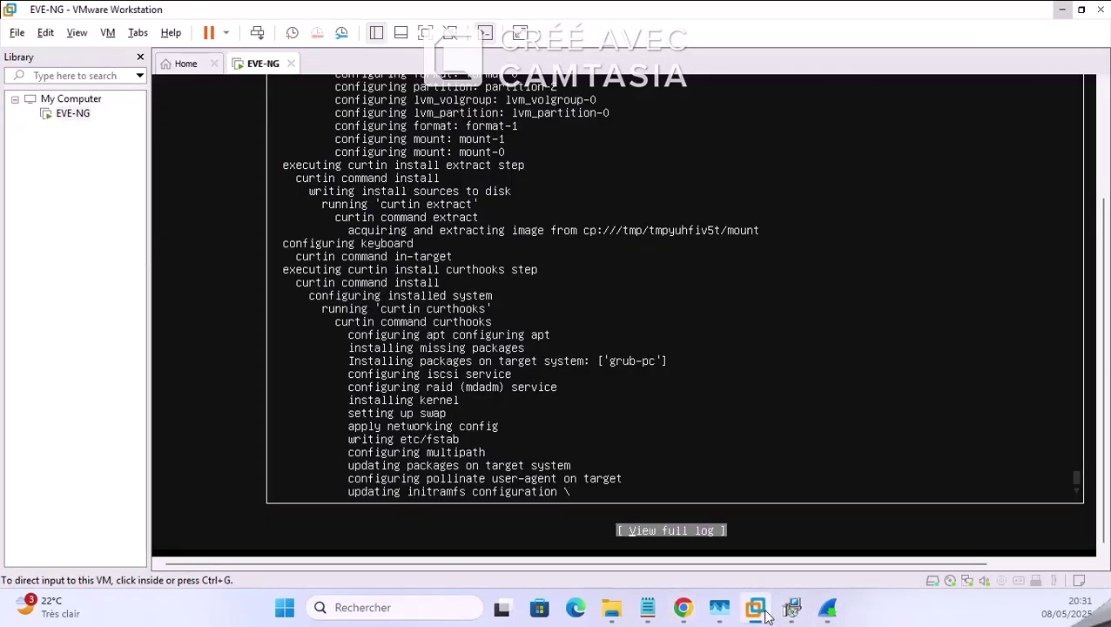
pyautogui.click(651, 608)
# Step: In a new browser tab, search Google for mobaxterm
pyautogui.moveTo(687, 615)
pyautogui.click(638, 525)
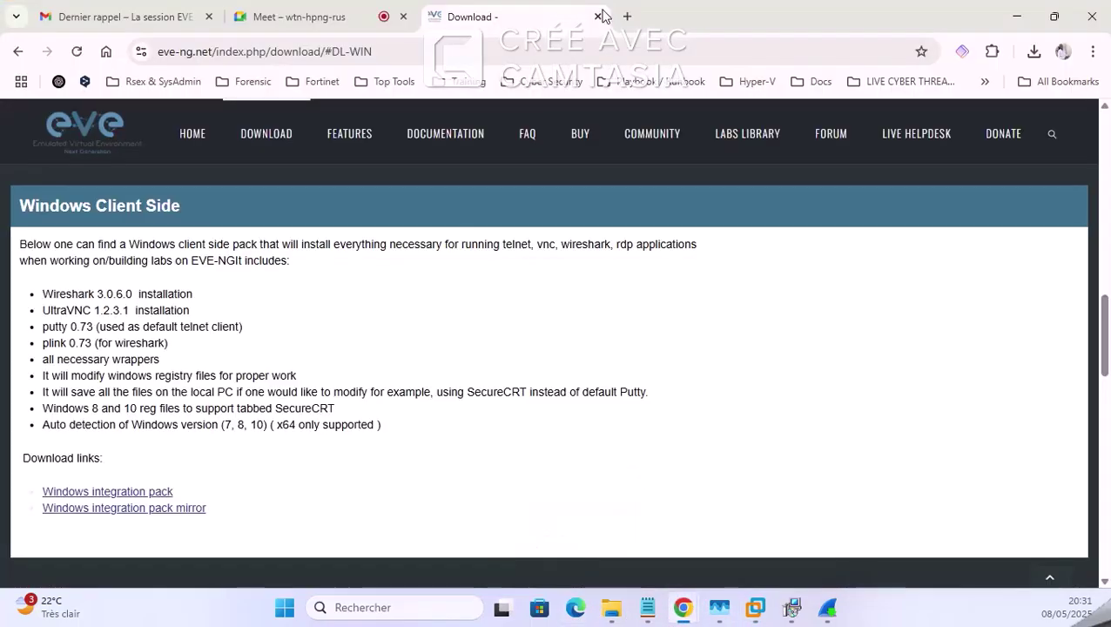
pyautogui.click(634, 16)
pyautogui.click(489, 305)
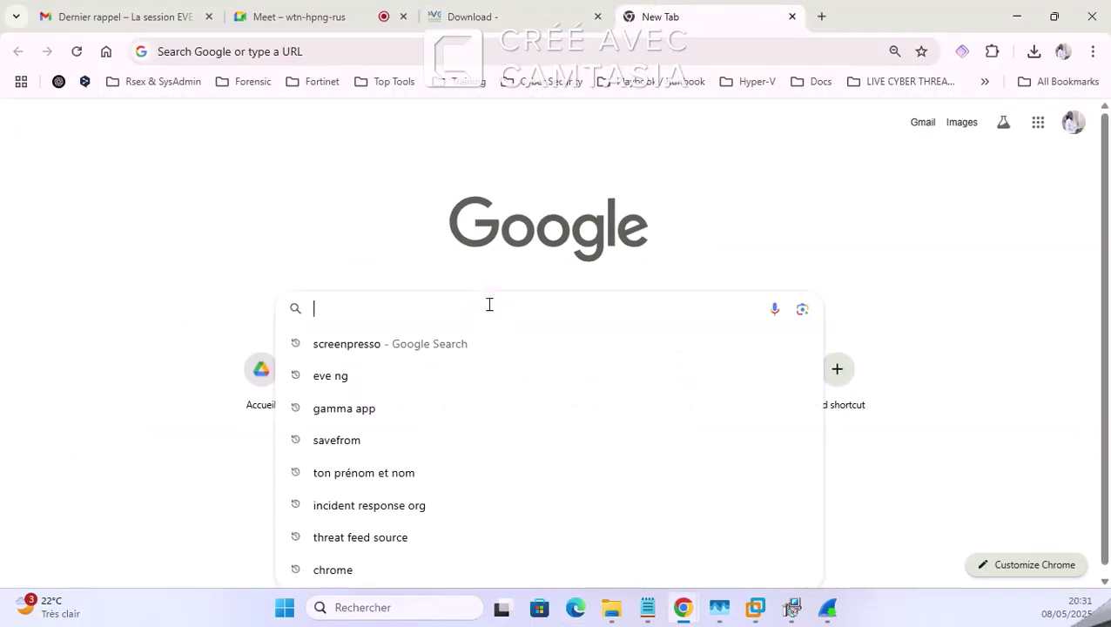
pyautogui.write('mOB')
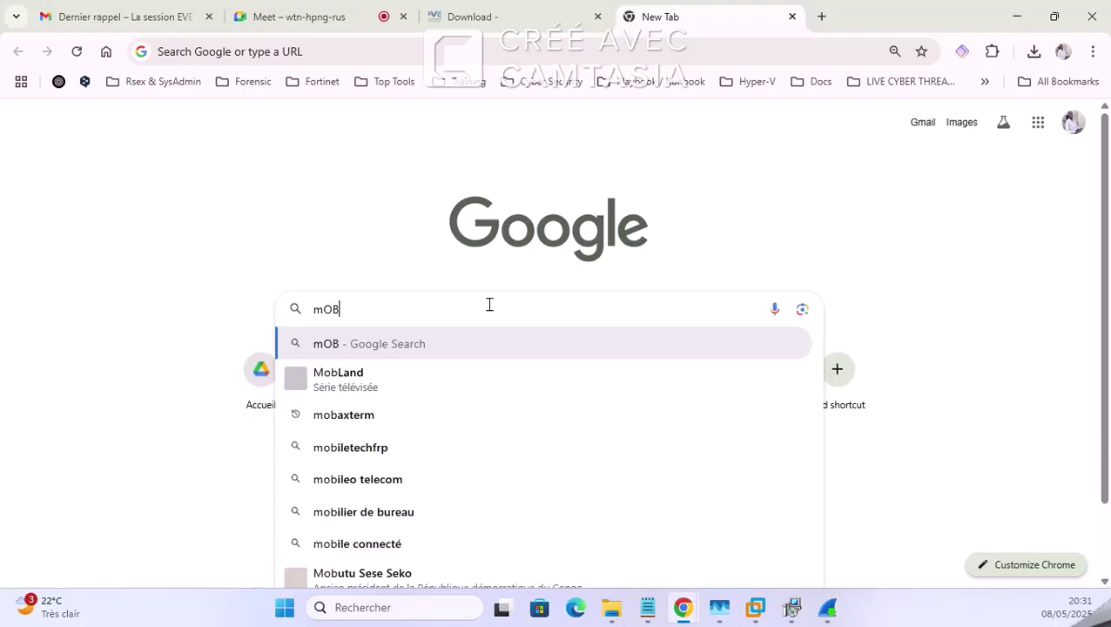
pyautogui.write('ZX')
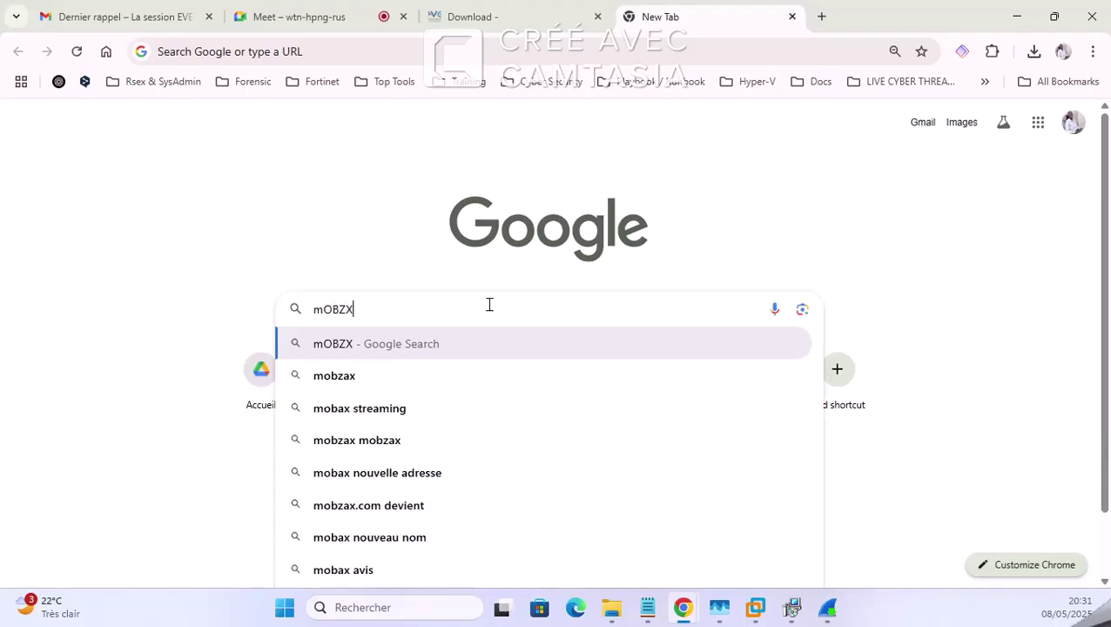
pyautogui.press('BackSpace')
pyautogui.press('BackSpace')
pyautogui.press('BackSpace')
pyautogui.press('BackSpace')
pyautogui.press('BackSpace')
pyautogui.write('m')
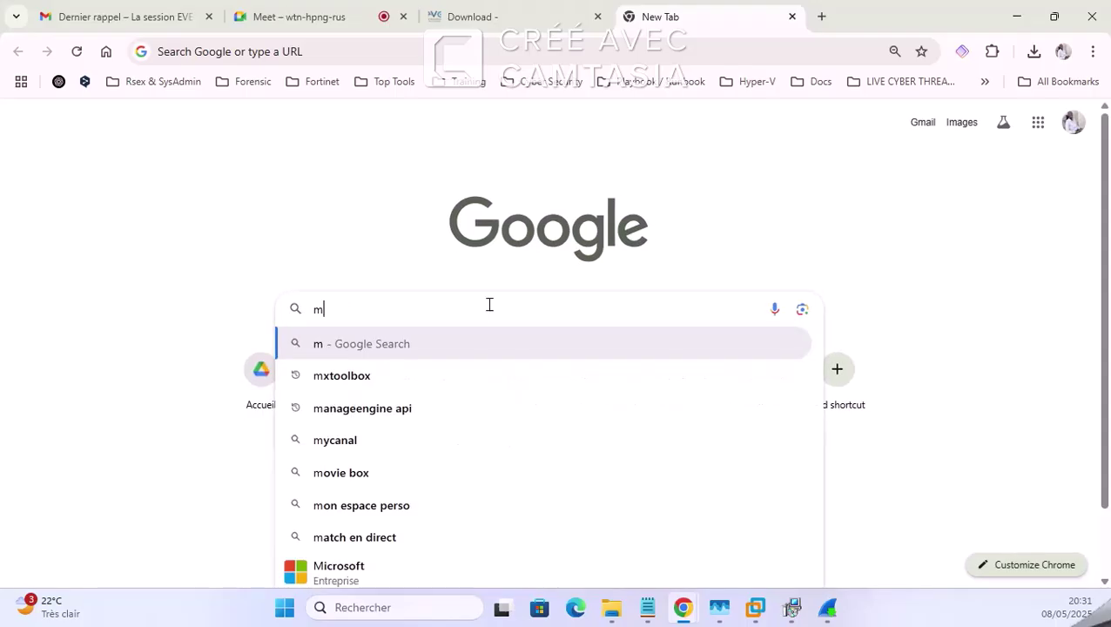
pyautogui.press('BackSpace')
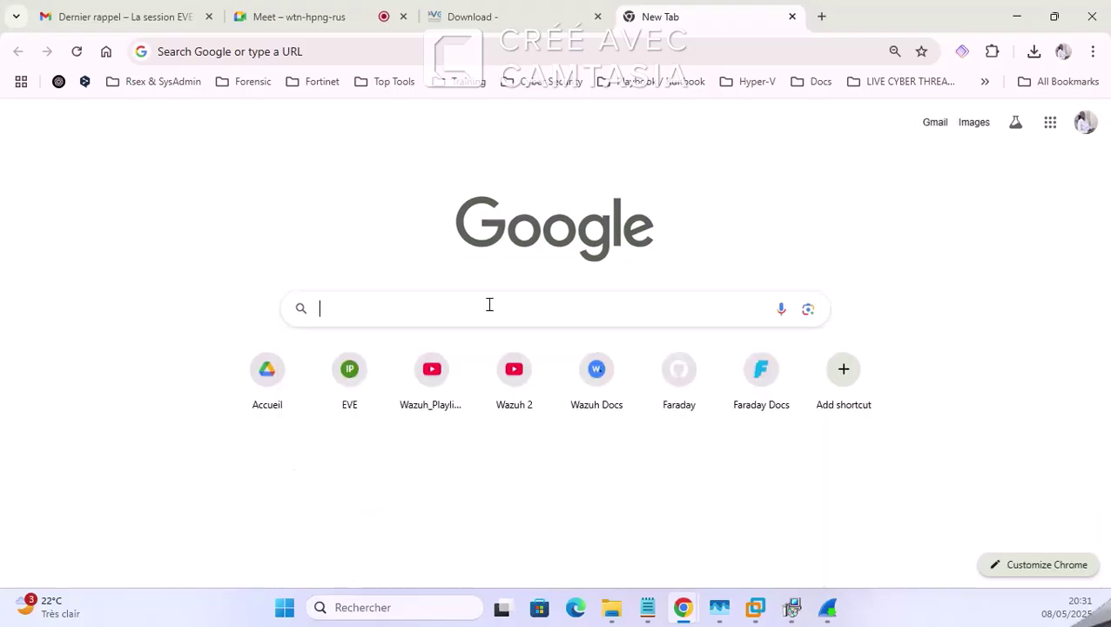
pyautogui.write('Mo')
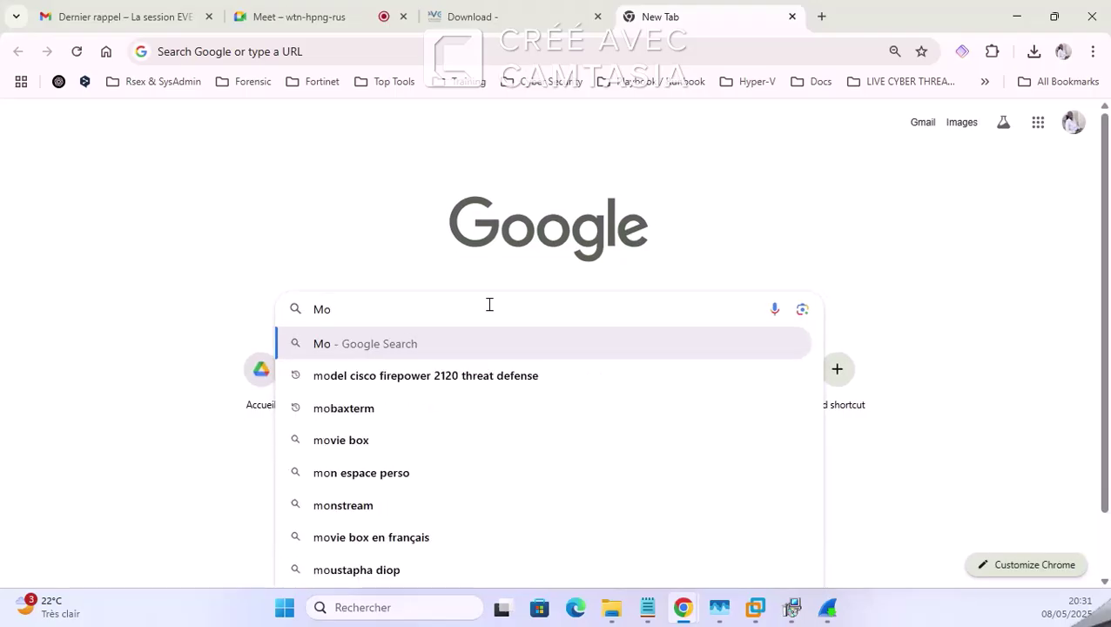
pyautogui.click(329, 406)
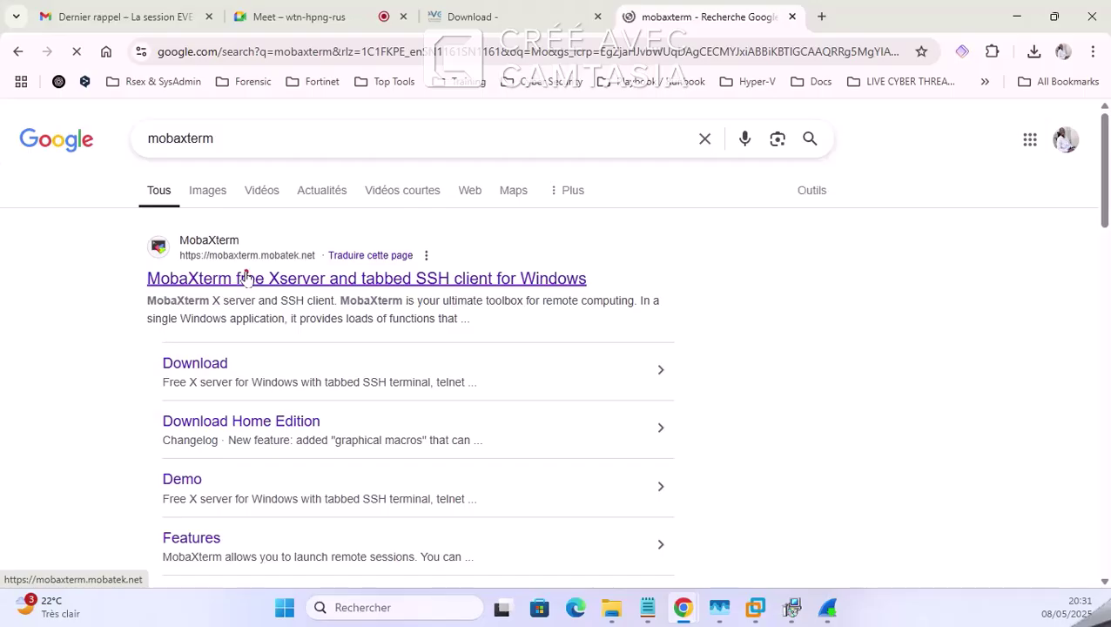
# Step: Open mobaxterm.mobatek.net and go to the MobaXterm Home Edition download page
pyautogui.click(246, 276)
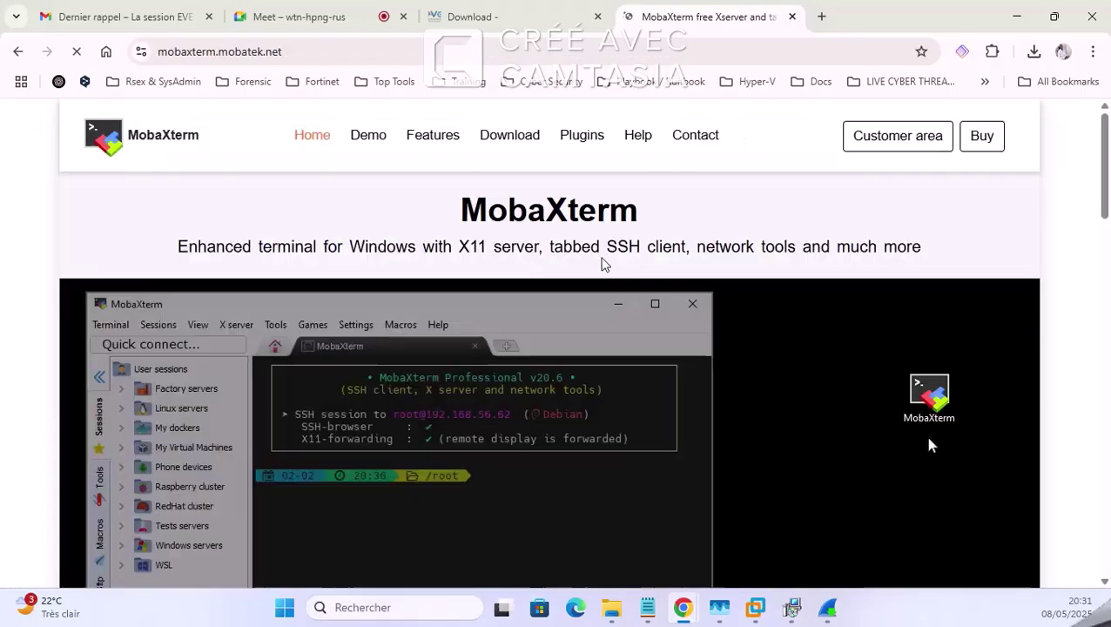
pyautogui.scroll(-2, 461, 329)
pyautogui.scroll(-2, 562, 324)
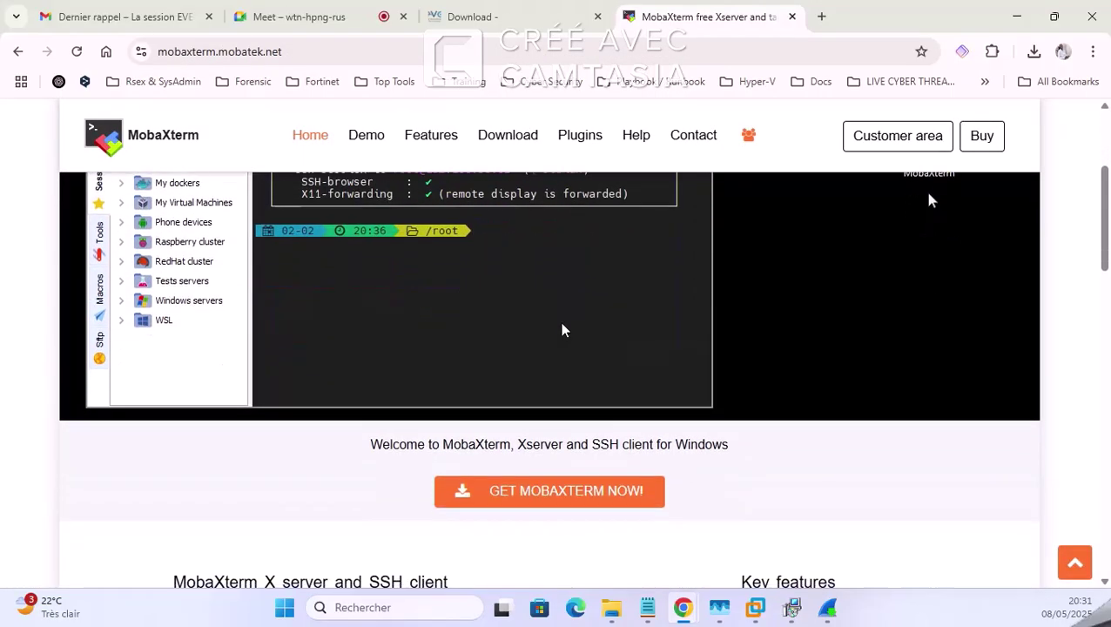
pyautogui.scroll(-3, 607, 404)
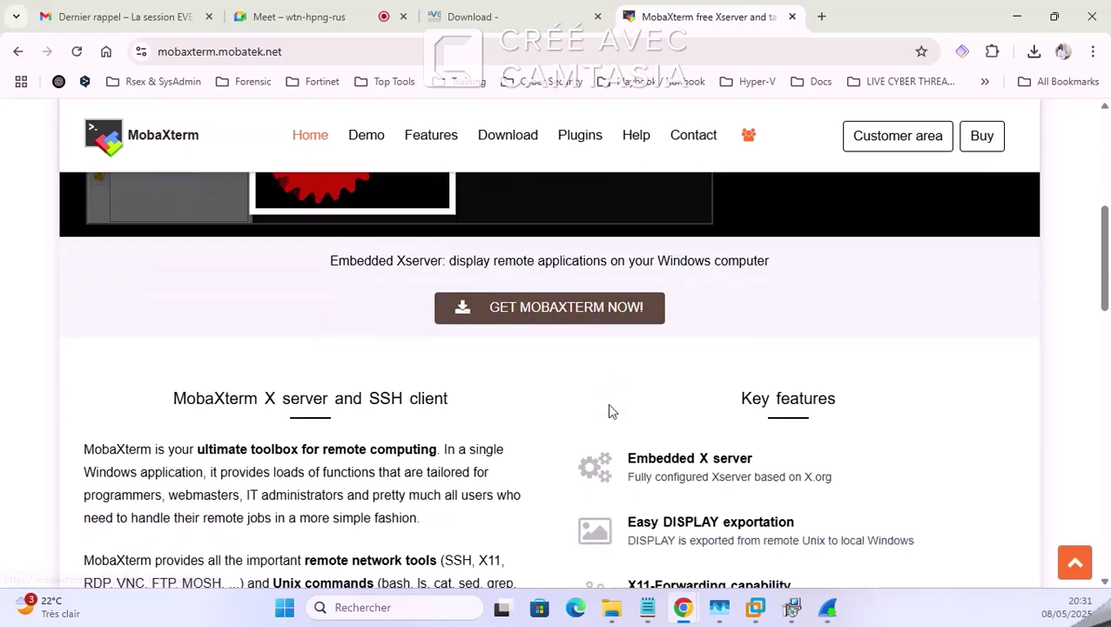
pyautogui.scroll(5, 607, 403)
pyautogui.scroll(-3, 606, 403)
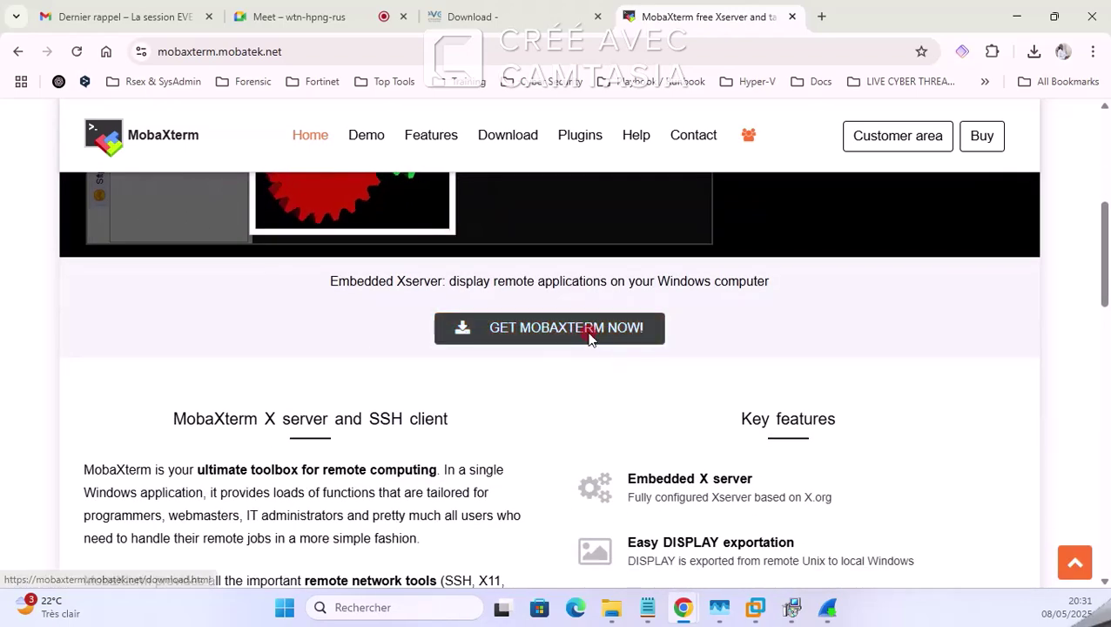
pyautogui.click(591, 331)
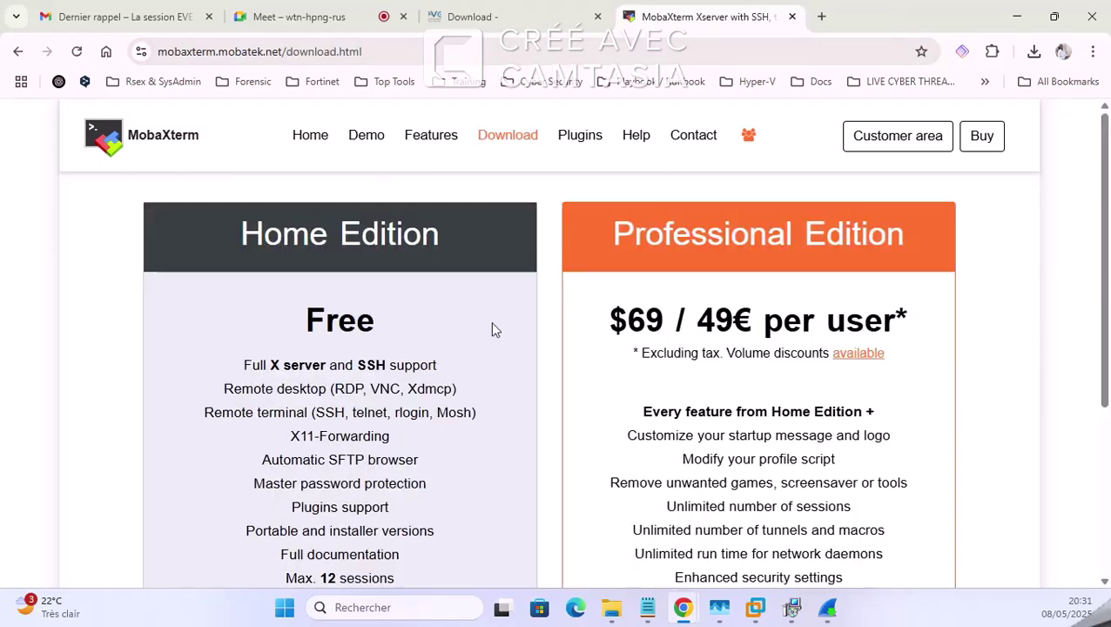
pyautogui.scroll(-2, 862, 279)
pyautogui.click(370, 544)
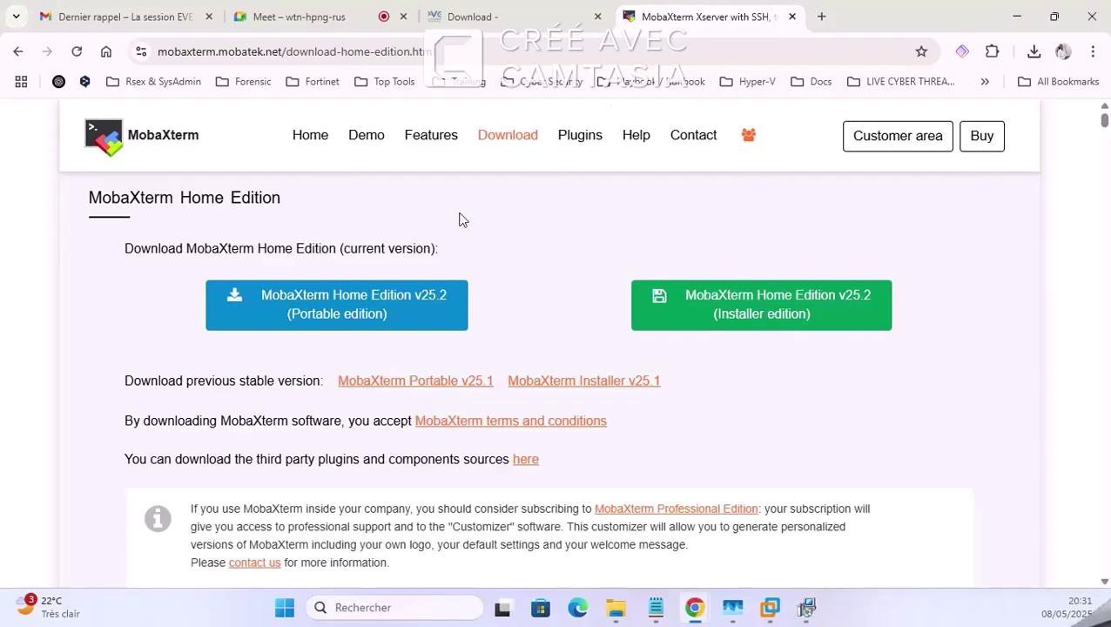
# Step: Check Chrome's recent downloads, then return to the EVE-NG download page
pyautogui.click(1032, 50)
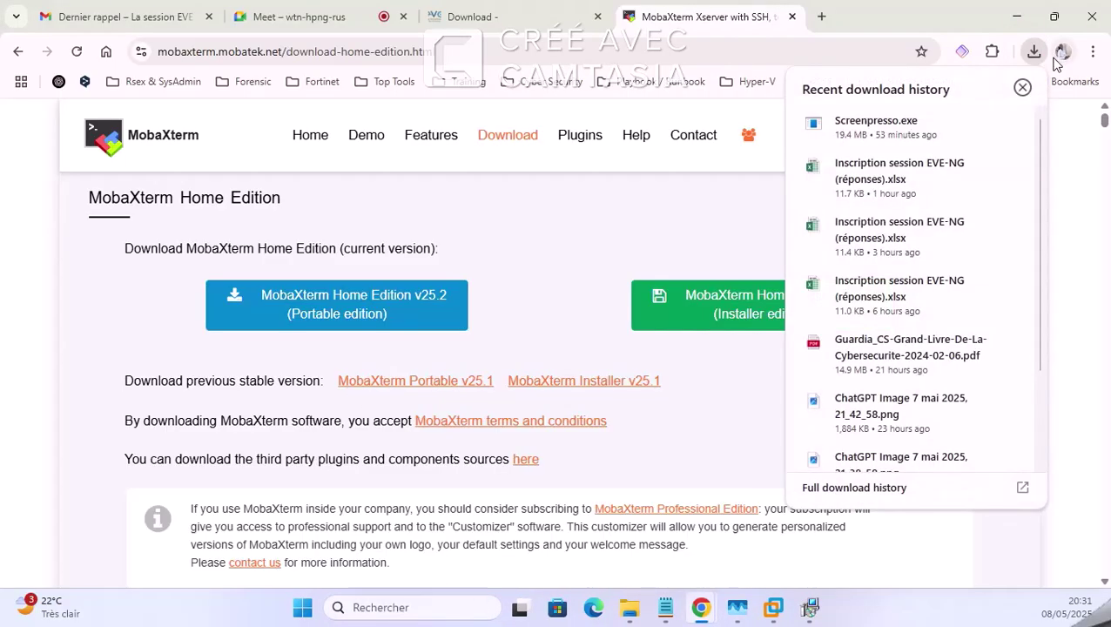
pyautogui.click(558, 262)
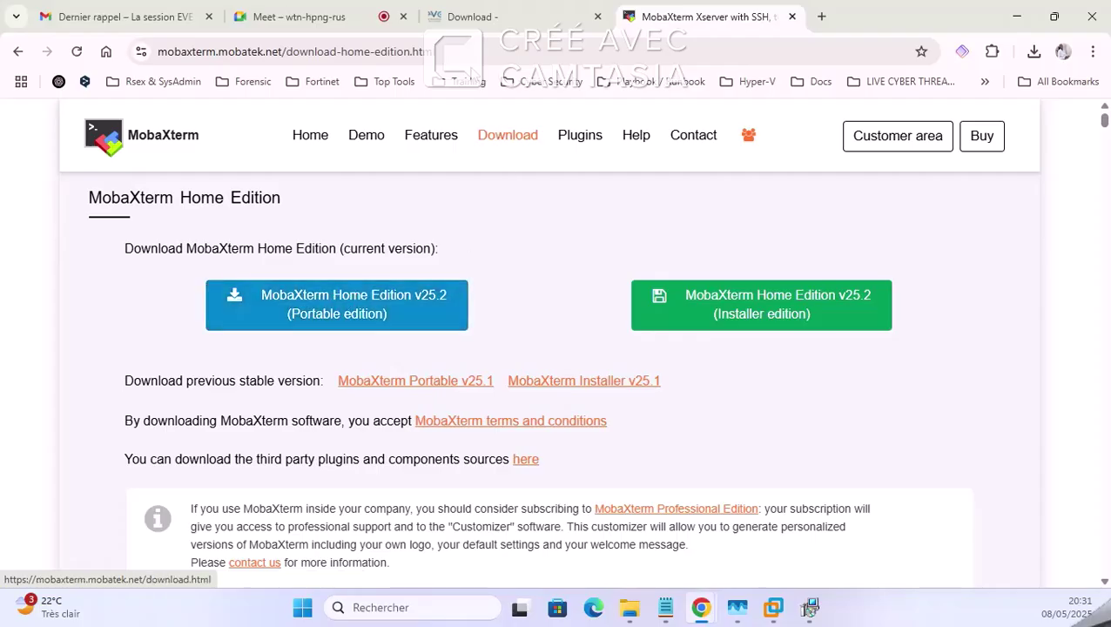
pyautogui.scroll(-6, 401, 331)
pyautogui.scroll(7, 411, 350)
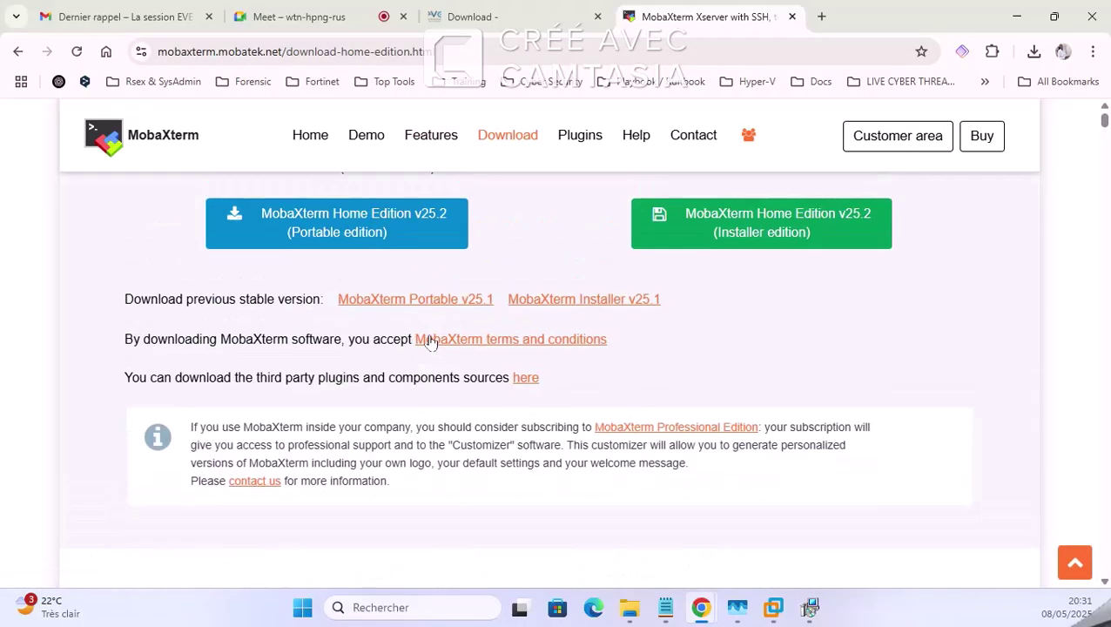
pyautogui.click(505, 16)
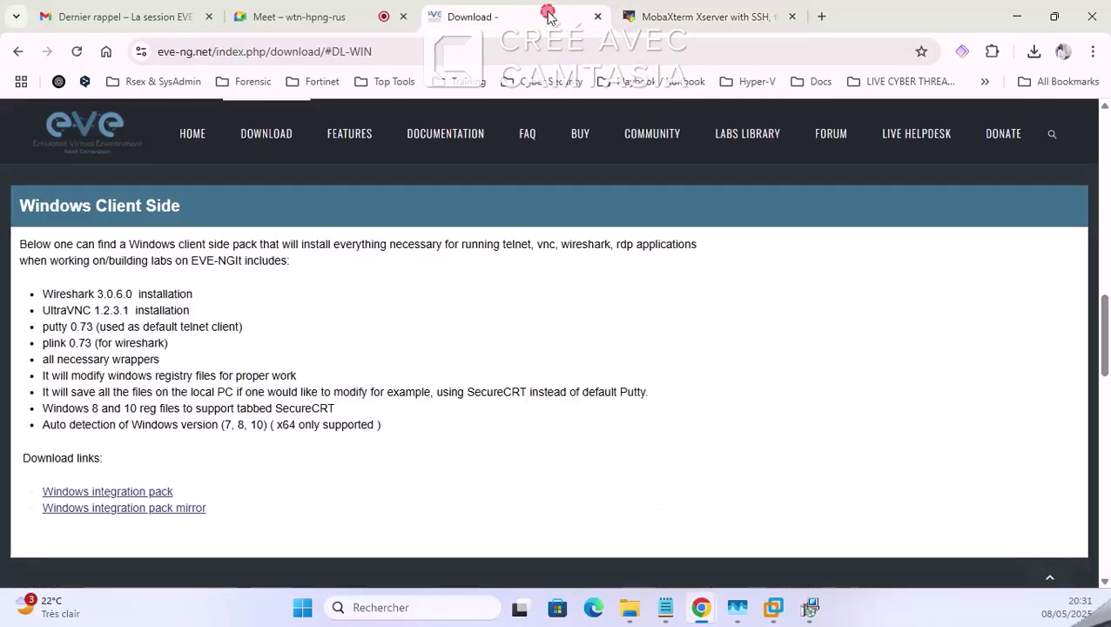
# Step: Admit both waiting people with Tout accepter, open the Meet chat, and return to the EVE-NG page
pyautogui.click(348, 17)
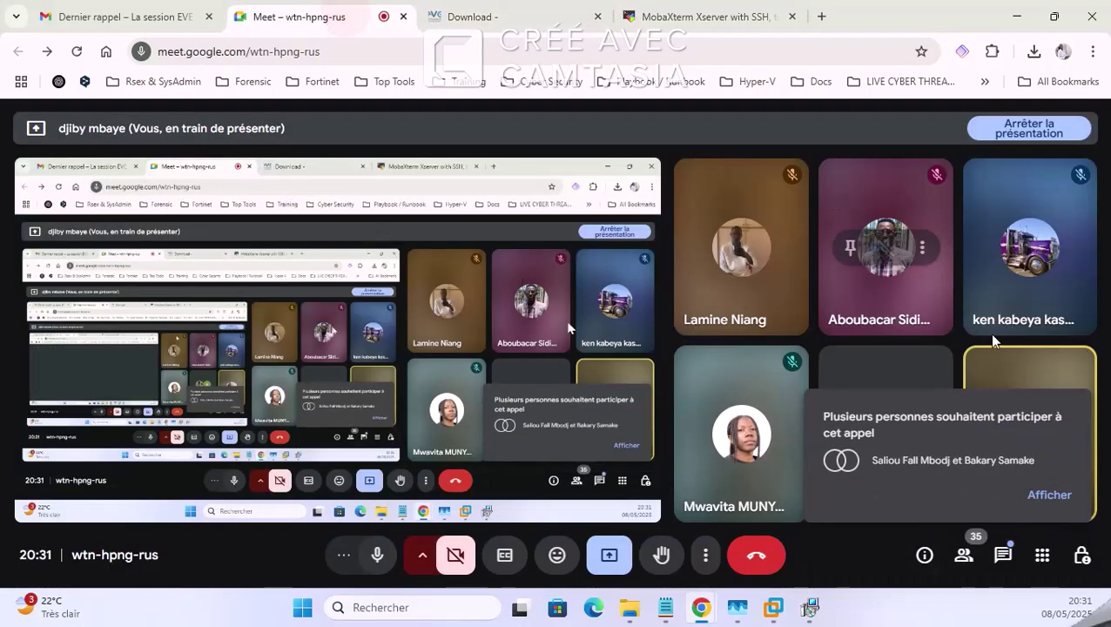
pyautogui.click(1056, 495)
pyautogui.click(995, 373)
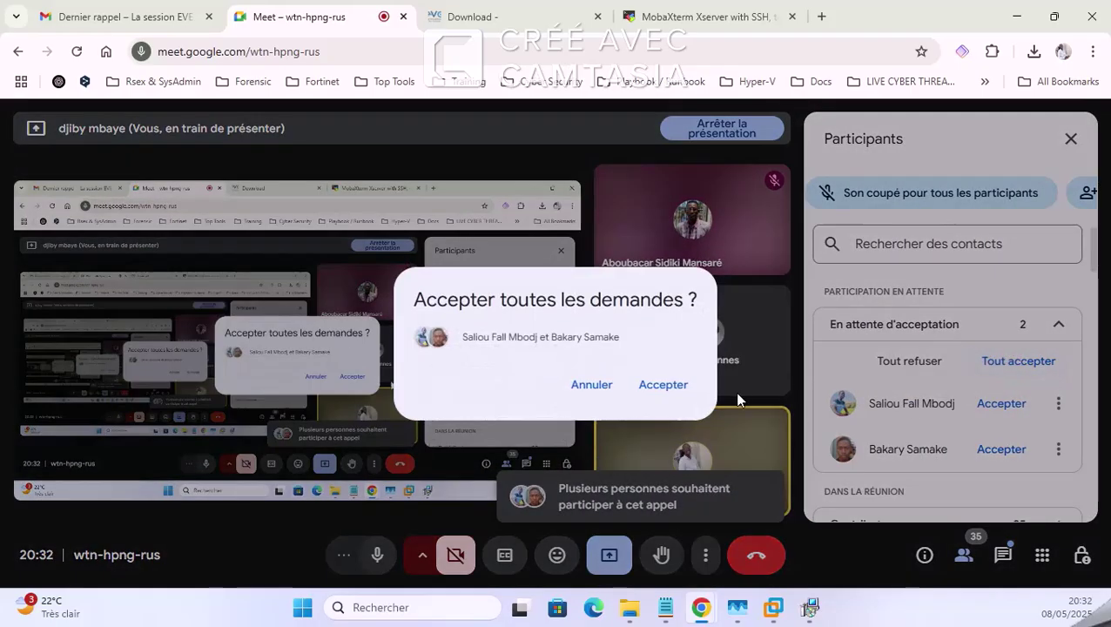
pyautogui.click(660, 384)
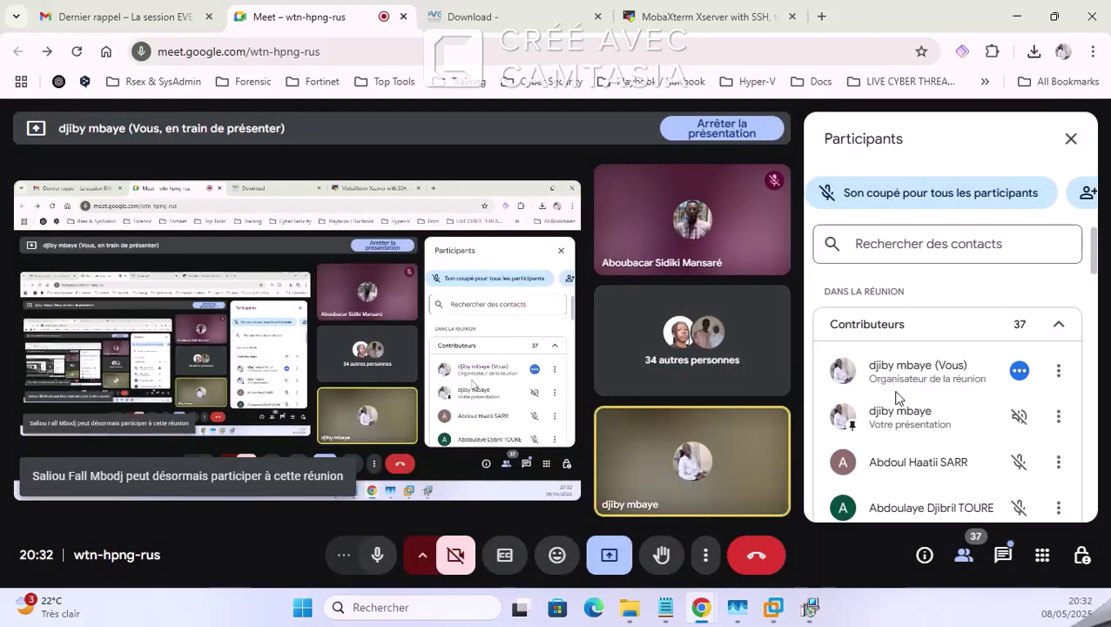
pyautogui.click(1010, 562)
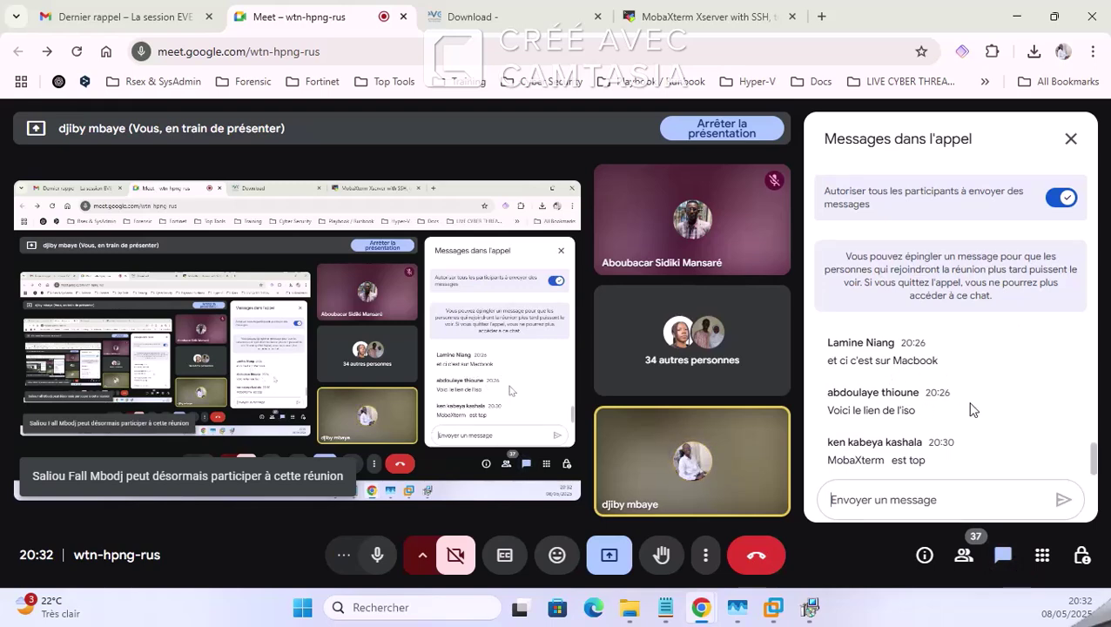
pyautogui.click(575, 14)
# Step: Open the MEGA mirror for eve-ce-prod-6.2.0-4-full.iso in a new tab and copy its address
pyautogui.scroll(2, 318, 416)
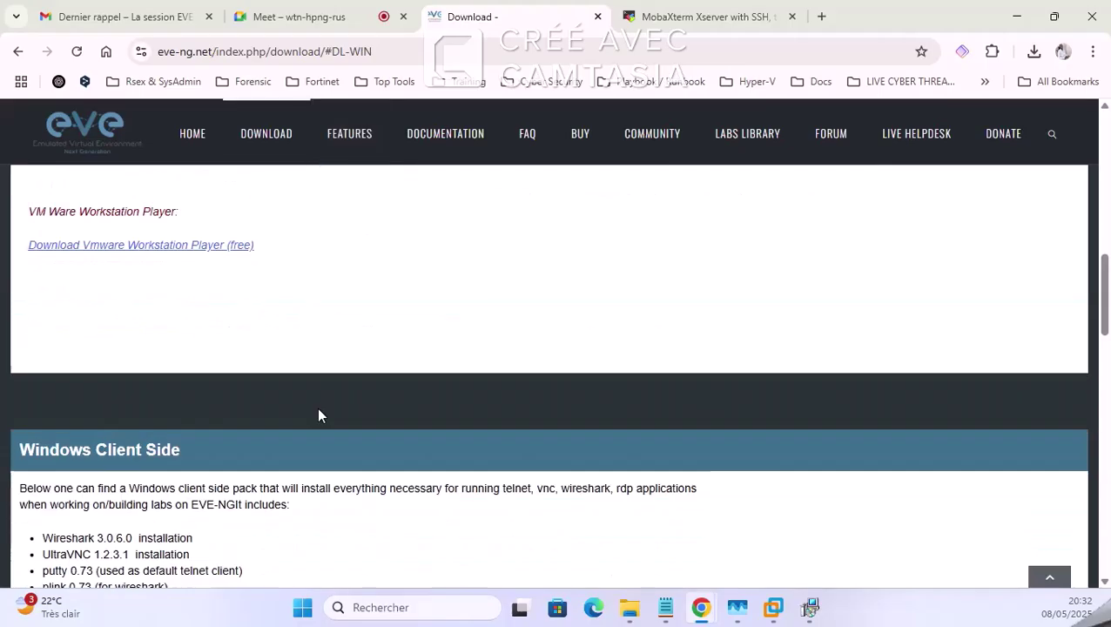
pyautogui.scroll(-1, 360, 421)
pyautogui.scroll(4, 102, 315)
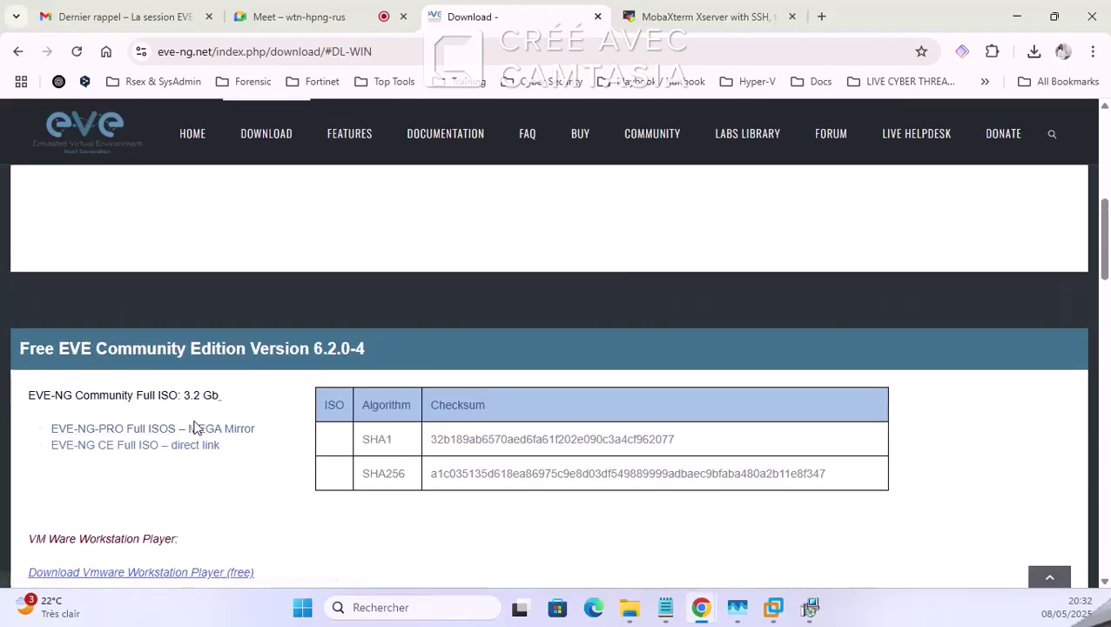
pyautogui.rightClick(200, 434)
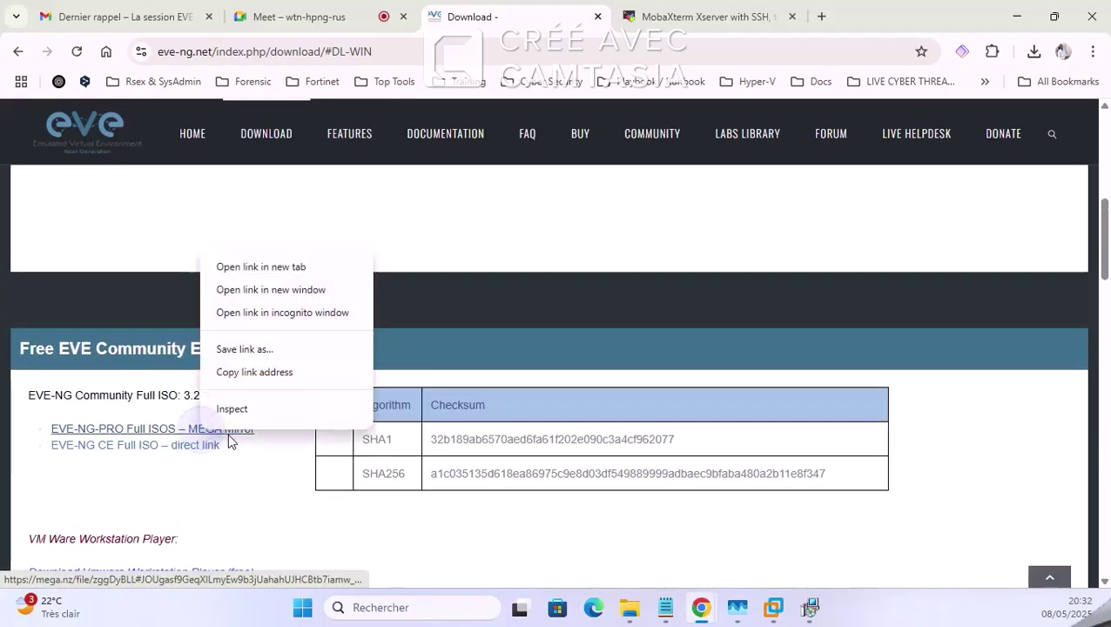
pyautogui.click(277, 269)
pyautogui.click(621, 7)
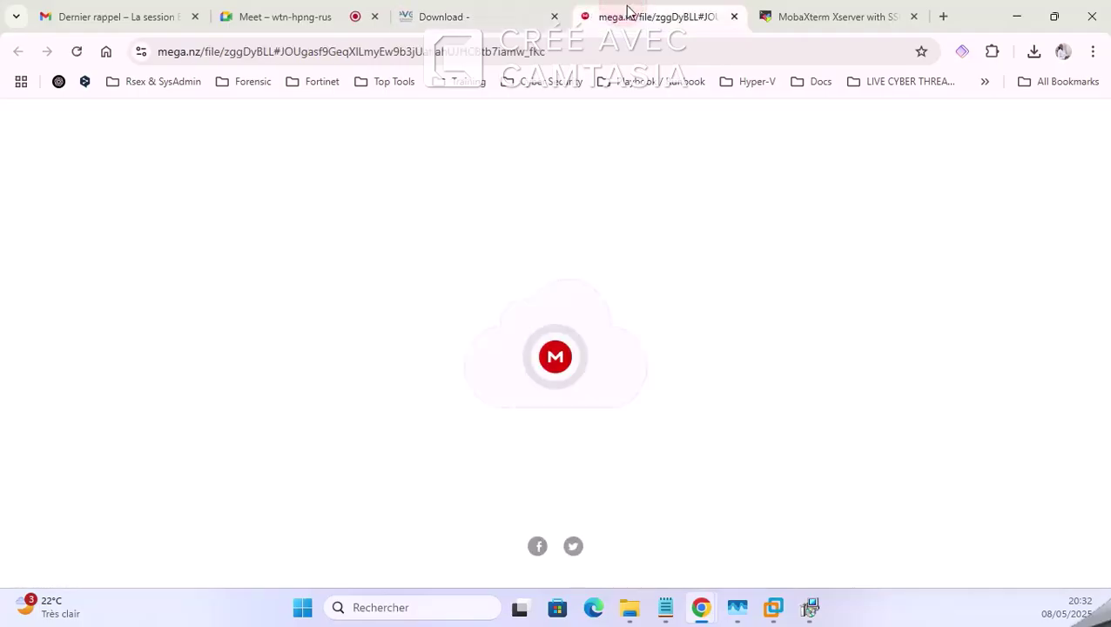
pyautogui.click(621, 44)
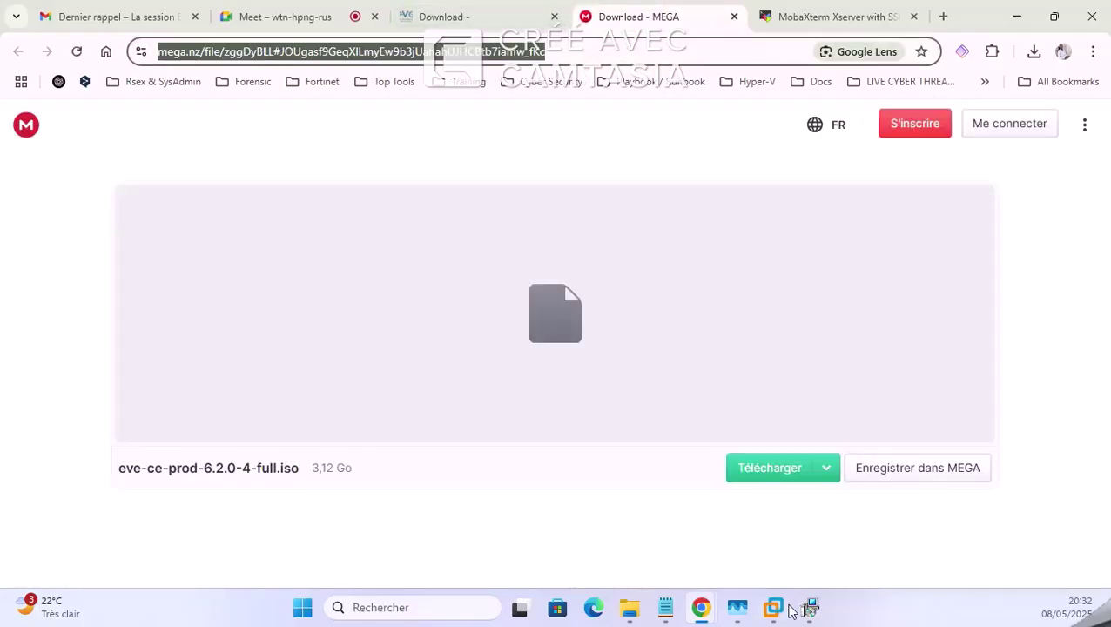
pyautogui.click(313, 7)
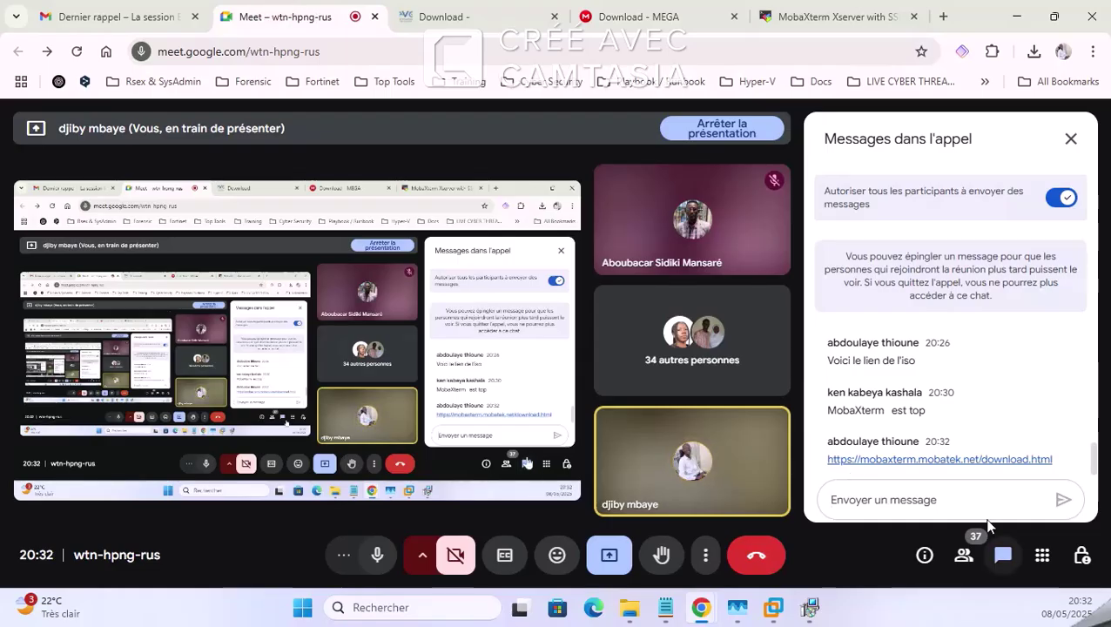
# Step: Send 'Iso EVE-NG' followed by the pasted MEGA link in the Meet chat
pyautogui.click(968, 500)
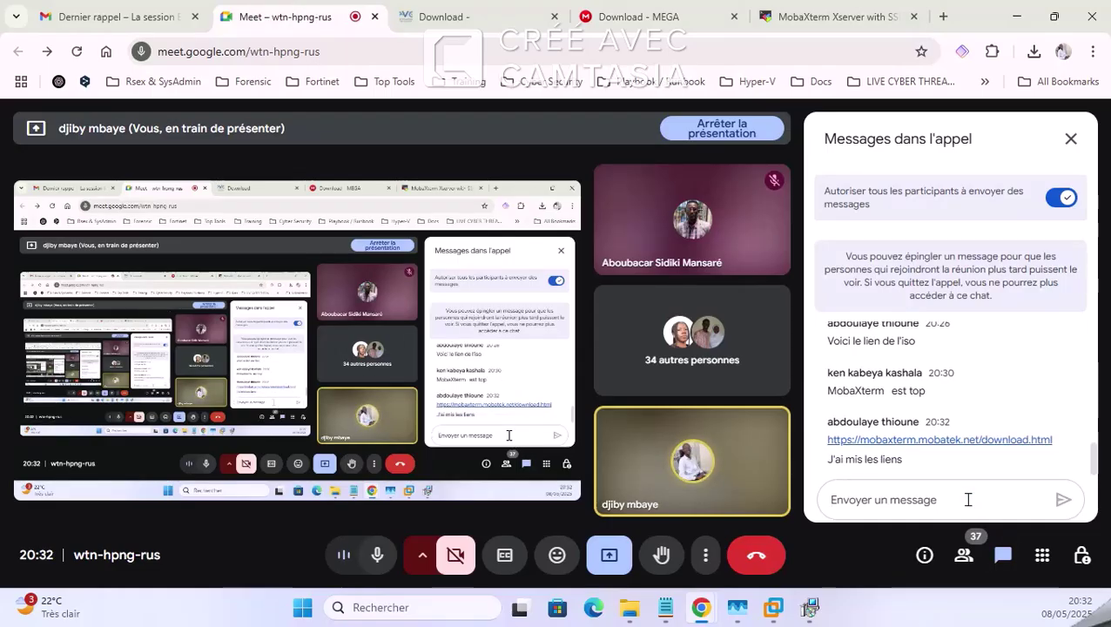
pyautogui.write('Iso')
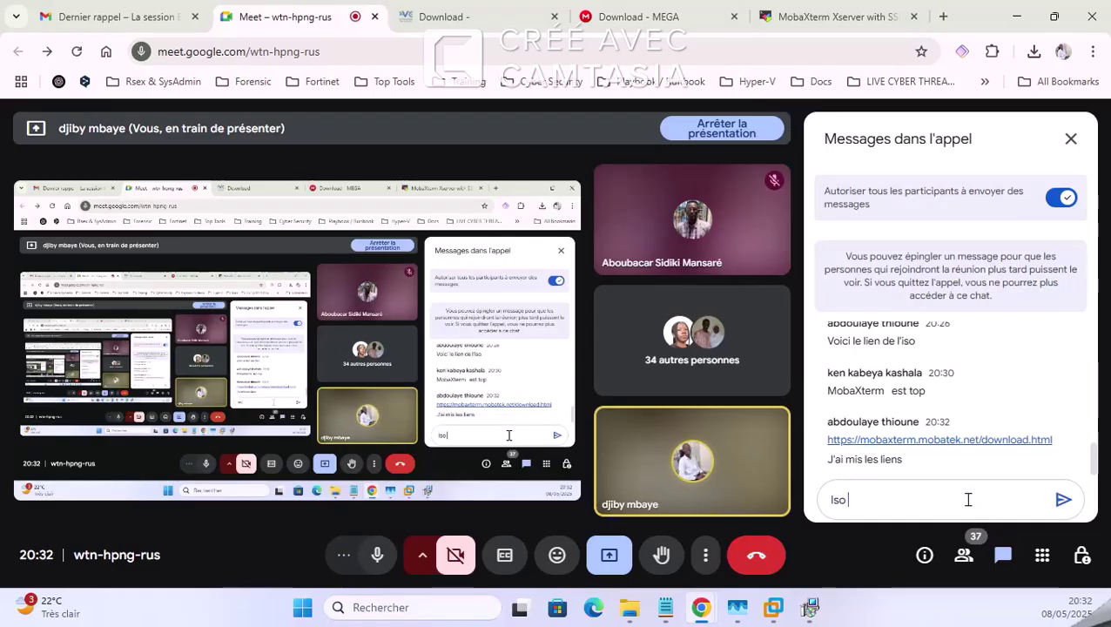
pyautogui.write(' EVE-N')
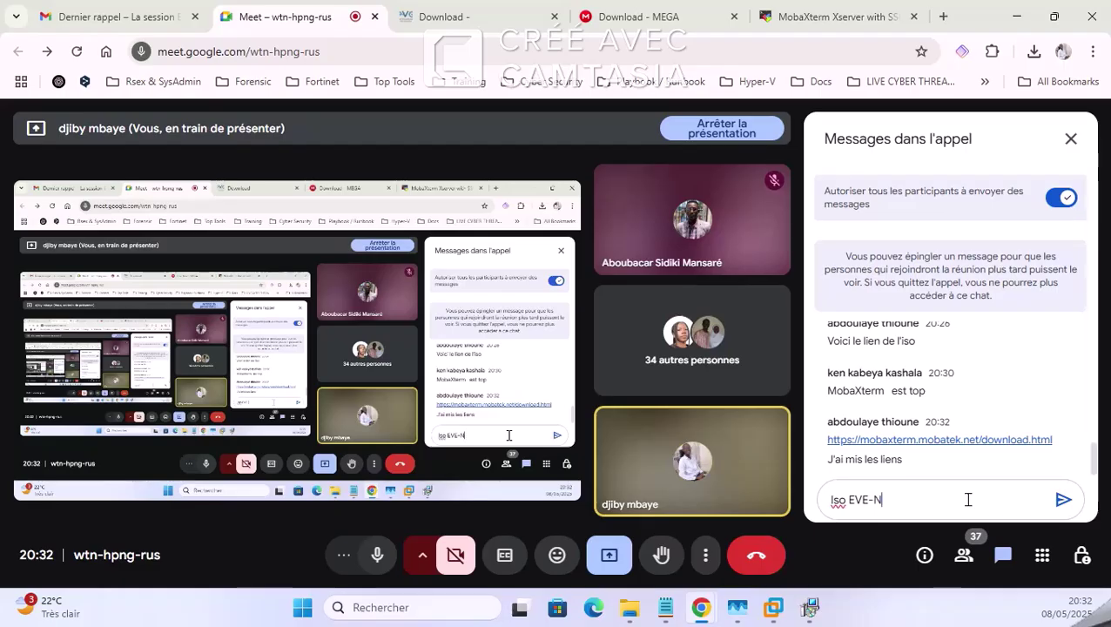
pyautogui.write('G :')
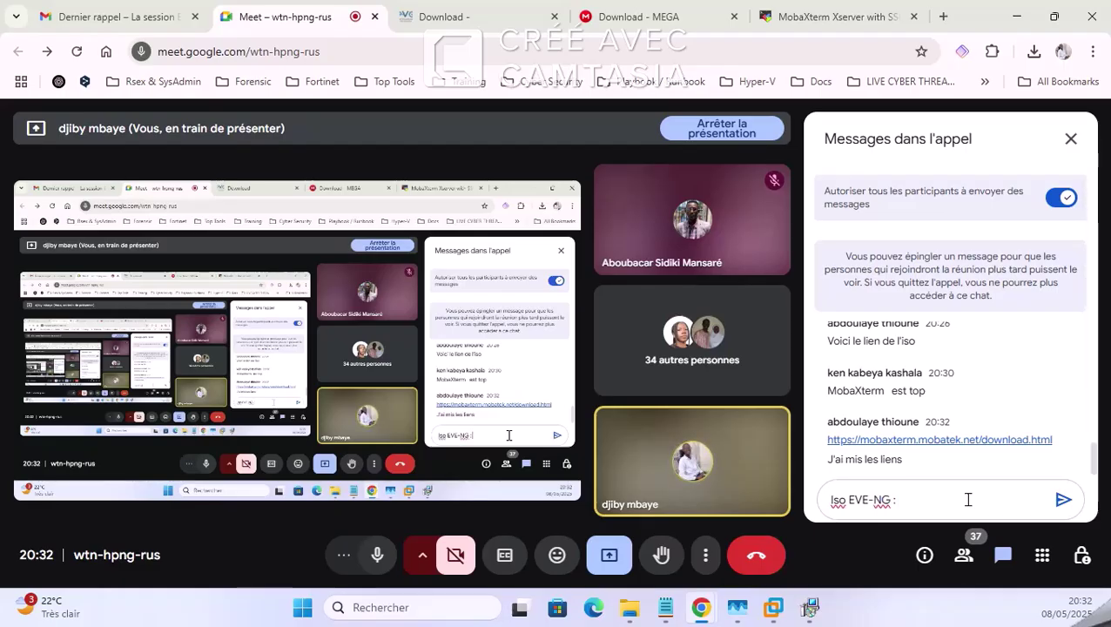
pyautogui.write('https://mega.nz/file/zggDyBLL#JOUgasf9GeqXlLmyEw9b3jUahahUJHCBtb7iamw_fKc')
pyautogui.press('Return')
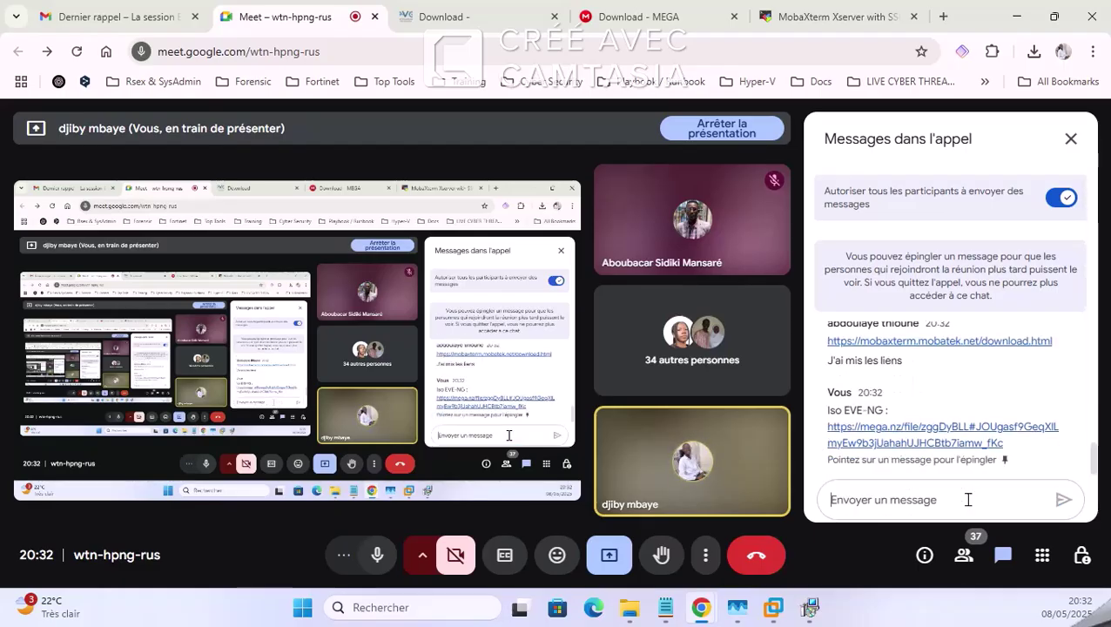
pyautogui.click(804, 10)
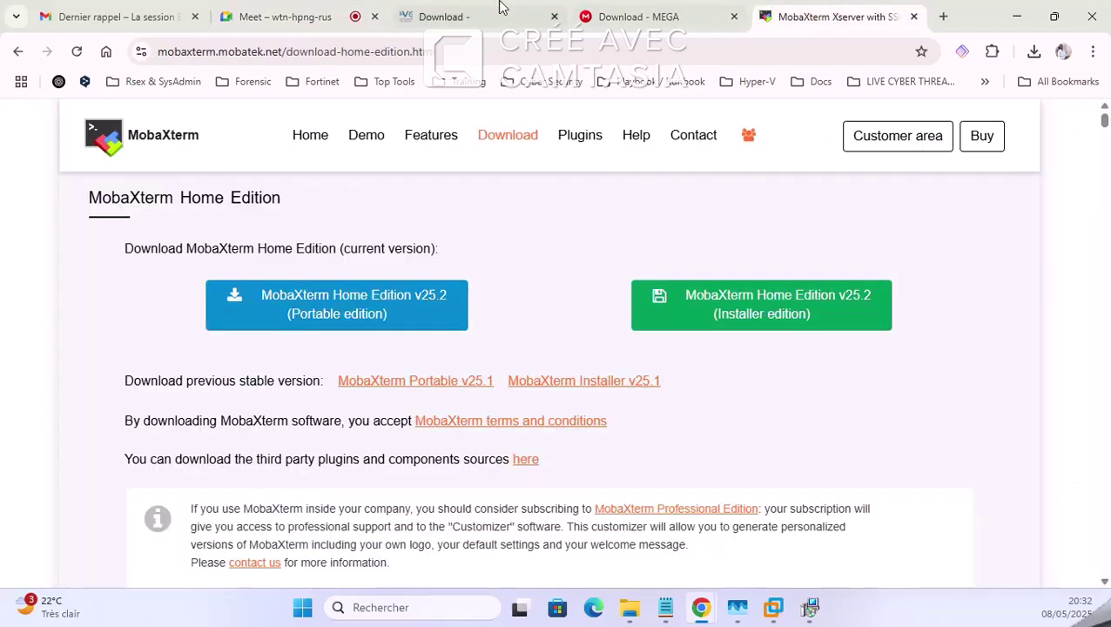
pyautogui.click(471, 11)
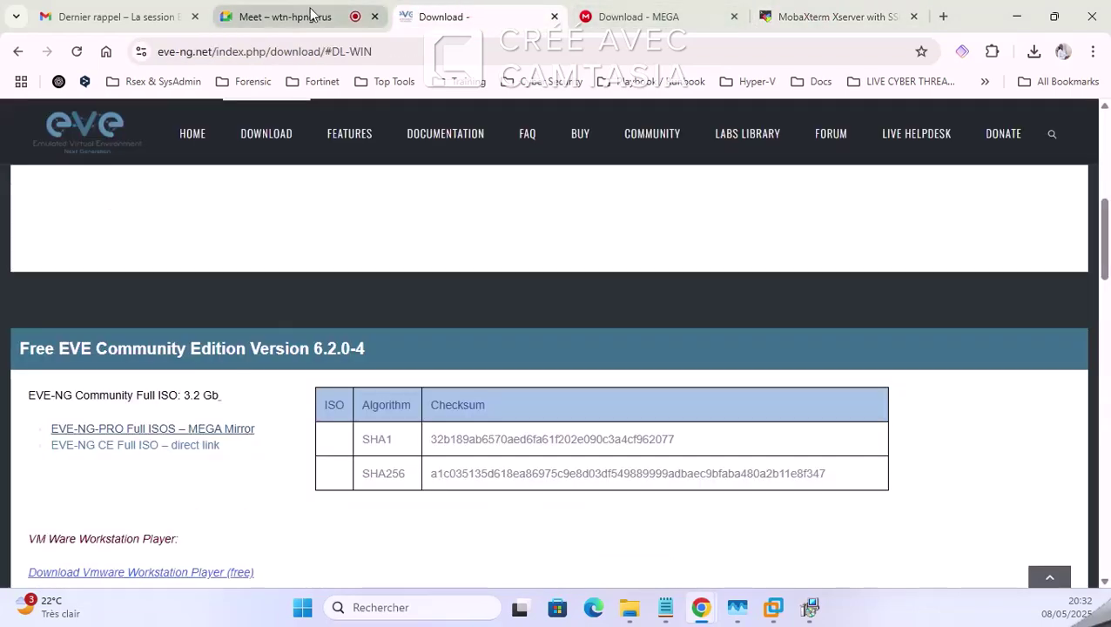
# Step: Close the ISO's MEGA page and return to the EVE-NG download page
pyautogui.click(667, 9)
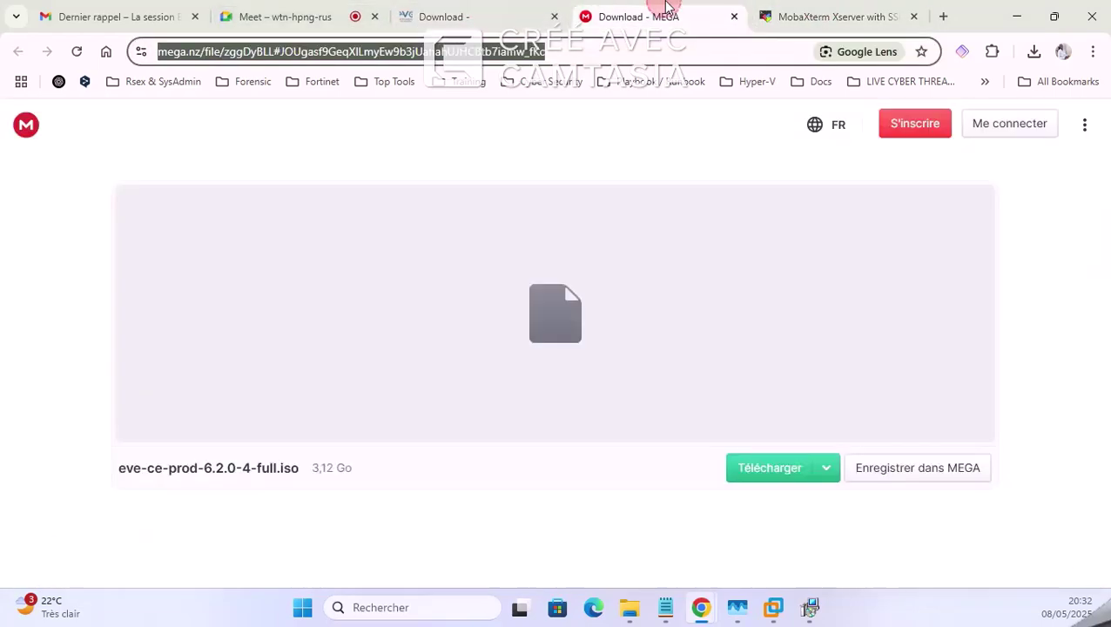
pyautogui.click(735, 17)
pyautogui.click(583, 13)
# Step: Open the Windows integration pack's MEGA page (EVE-NG-Win-Client-Pack-2.0.exe) in a new tab and copy its link
pyautogui.scroll(-3, 191, 357)
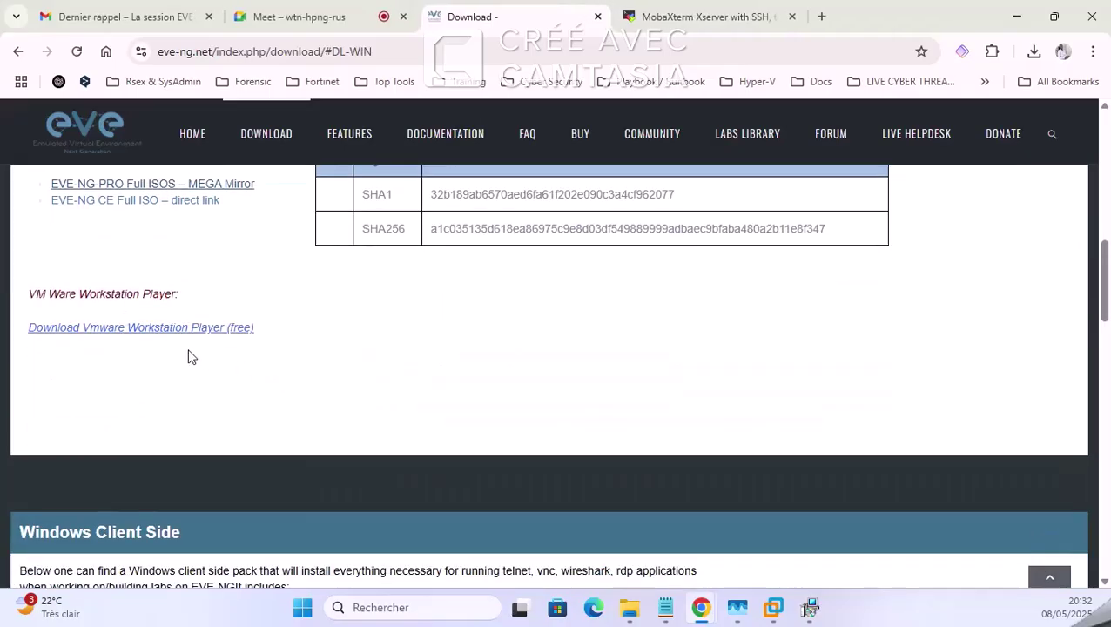
pyautogui.scroll(-4, 191, 357)
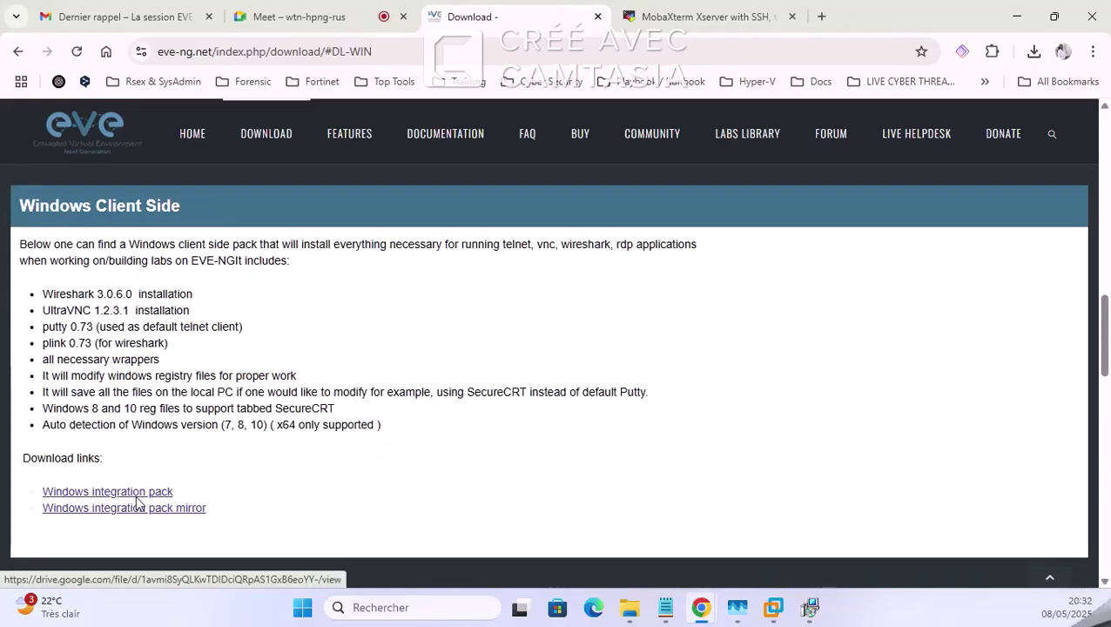
pyautogui.rightClick(138, 508)
pyautogui.click(202, 333)
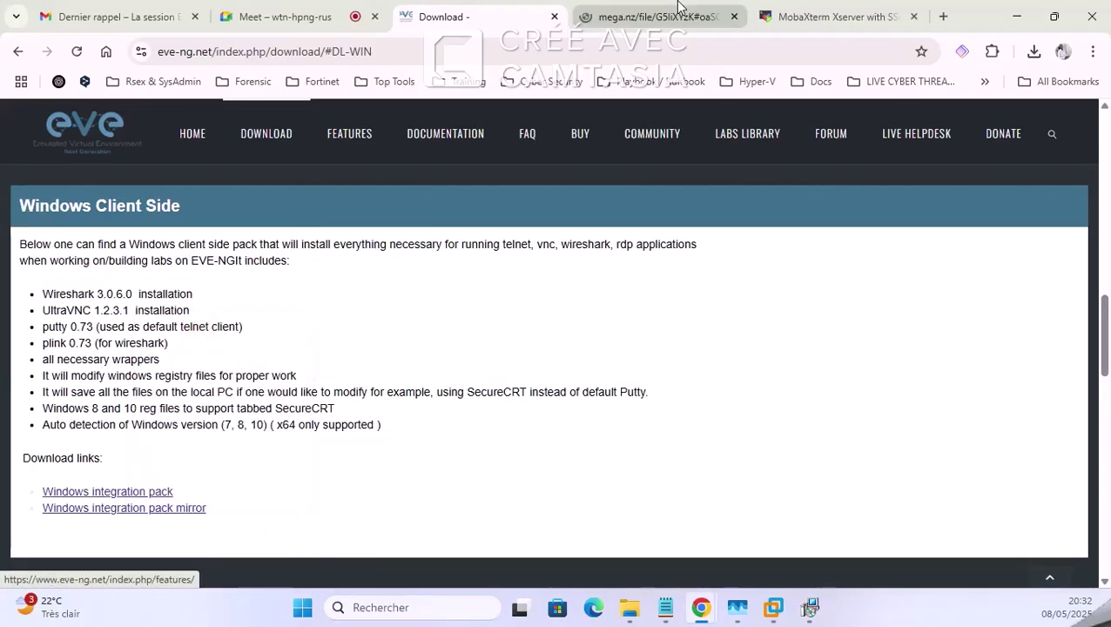
pyautogui.click(679, 10)
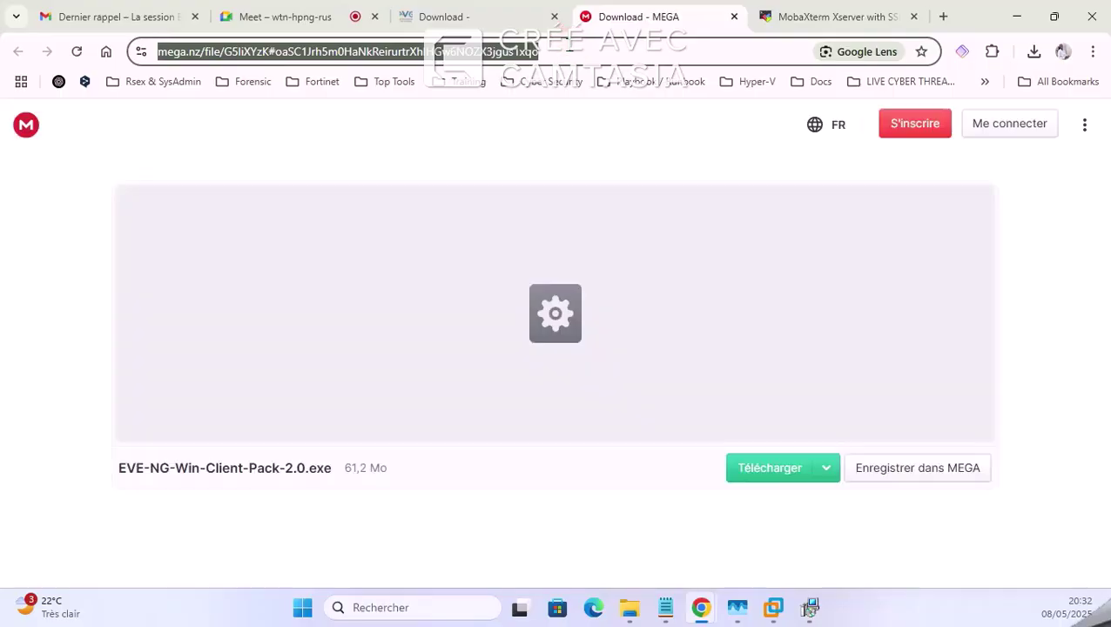
pyautogui.click(498, 17)
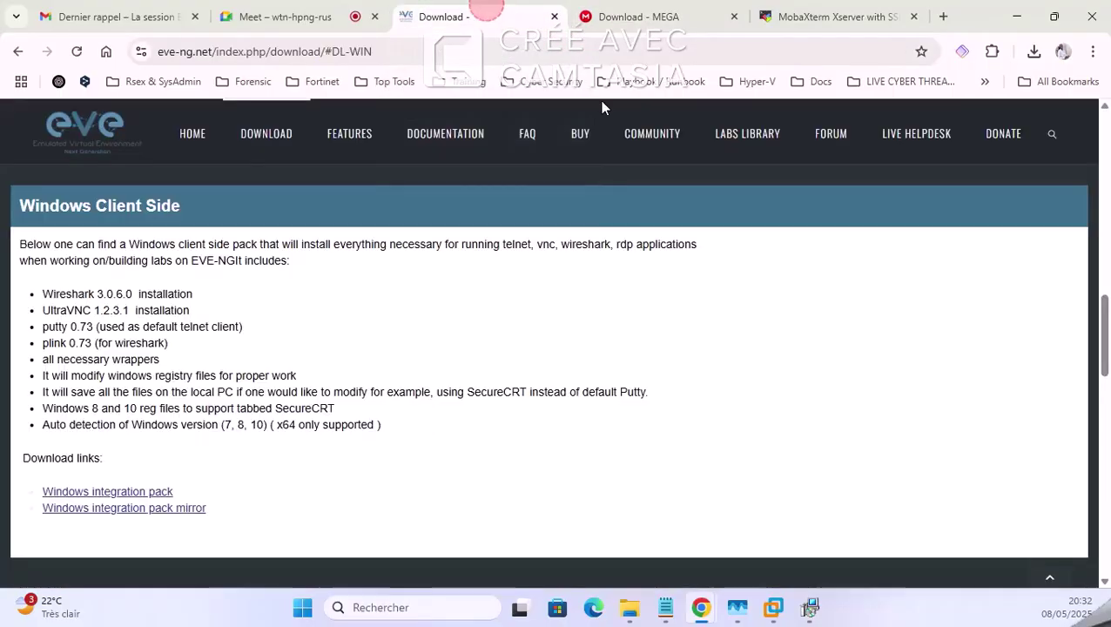
pyautogui.click(348, 11)
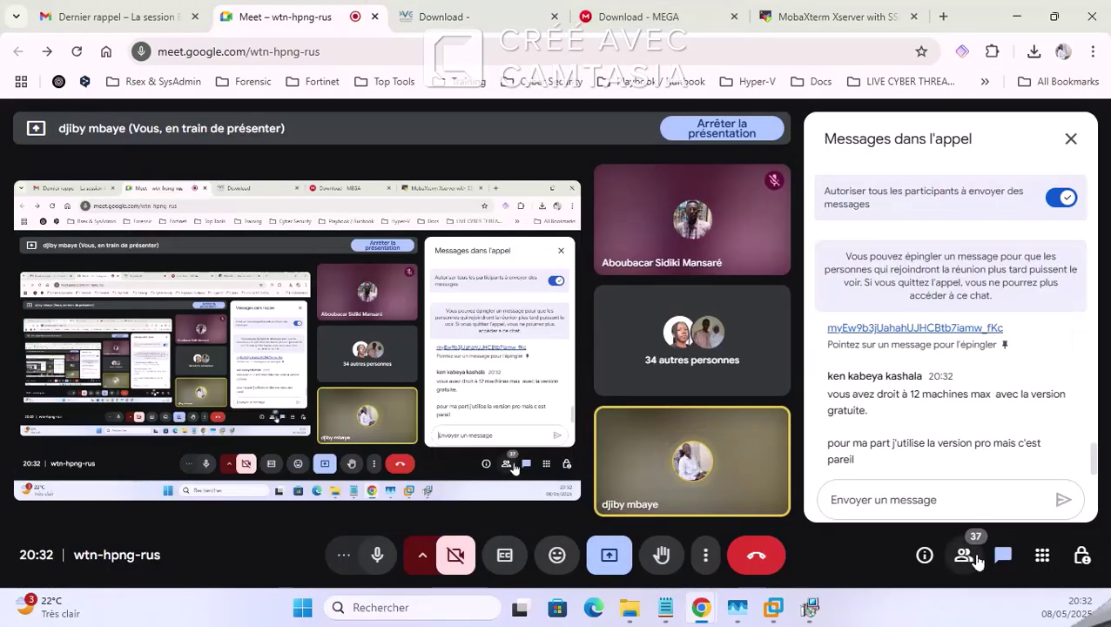
# Step: Send a Meet chat message with the 'Windows Client Side' heading above the client pack's MEGA link
pyautogui.write('https://mega.nz/file/G5liXYzK#oaSC1Jrh5m0HaNkReirurtrXhIHGw6NOZX3jgus1xqo')
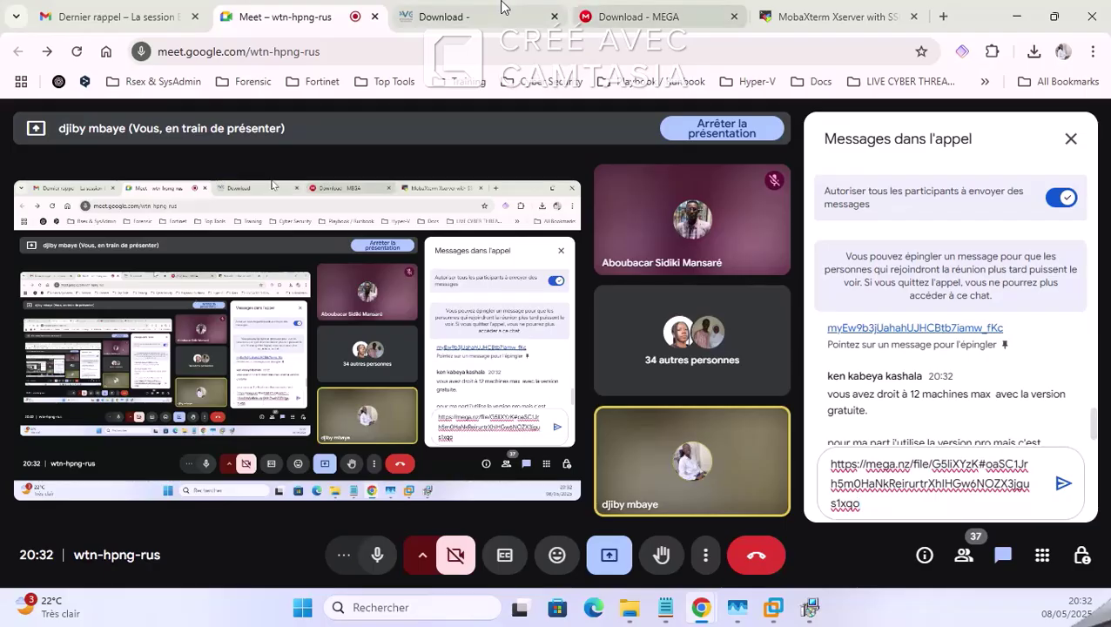
pyautogui.click(440, 17)
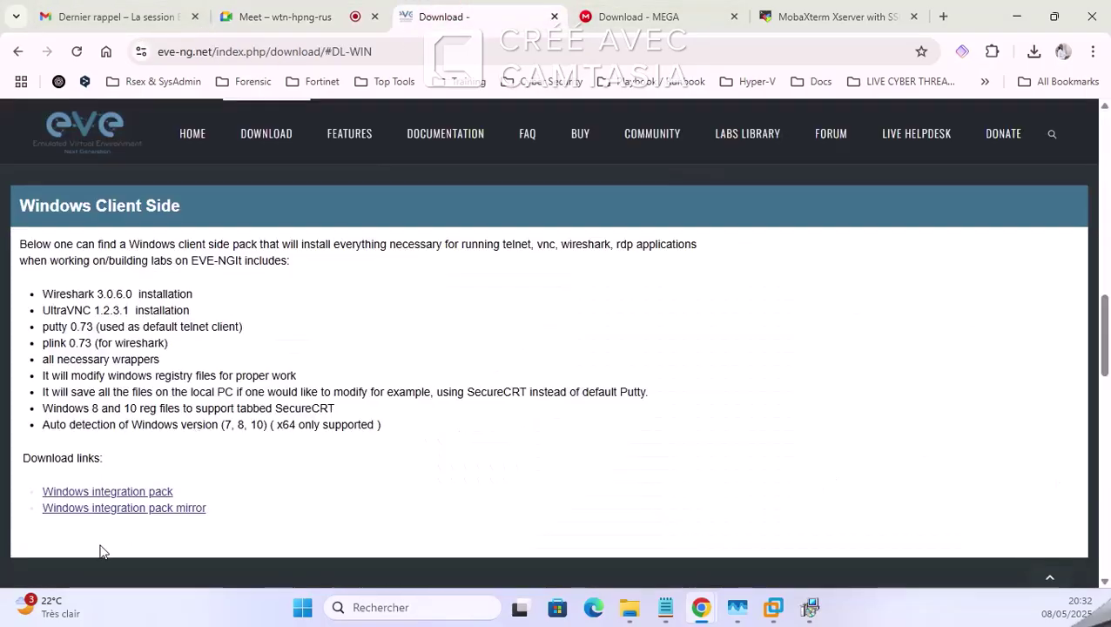
pyautogui.tripleClick(120, 210)
pyautogui.hotkey('ctrl', 'c')
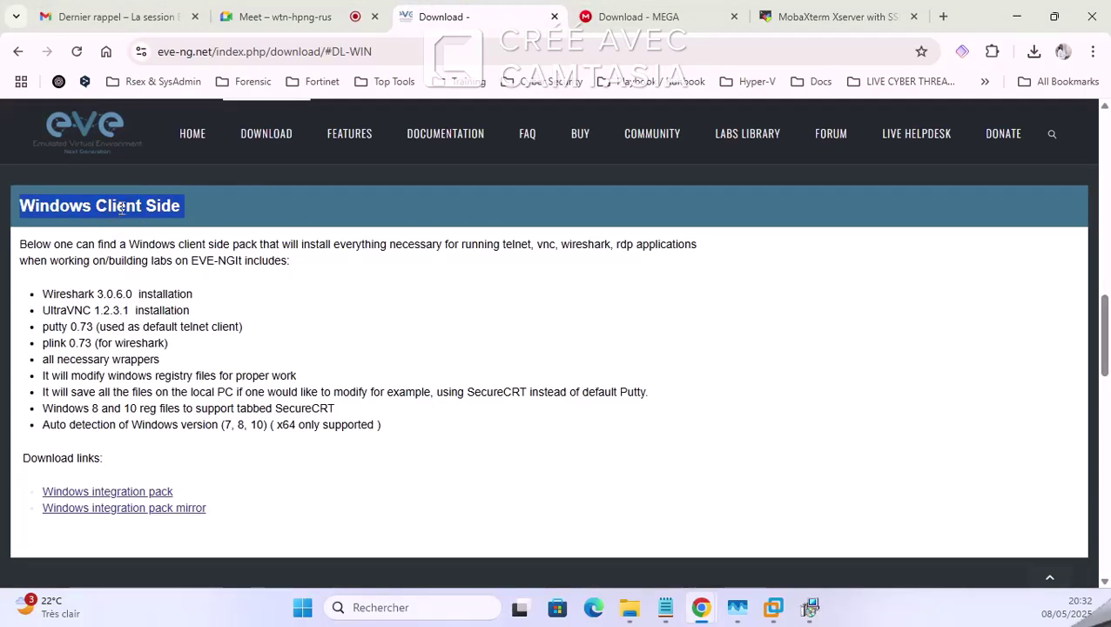
pyautogui.click(287, 16)
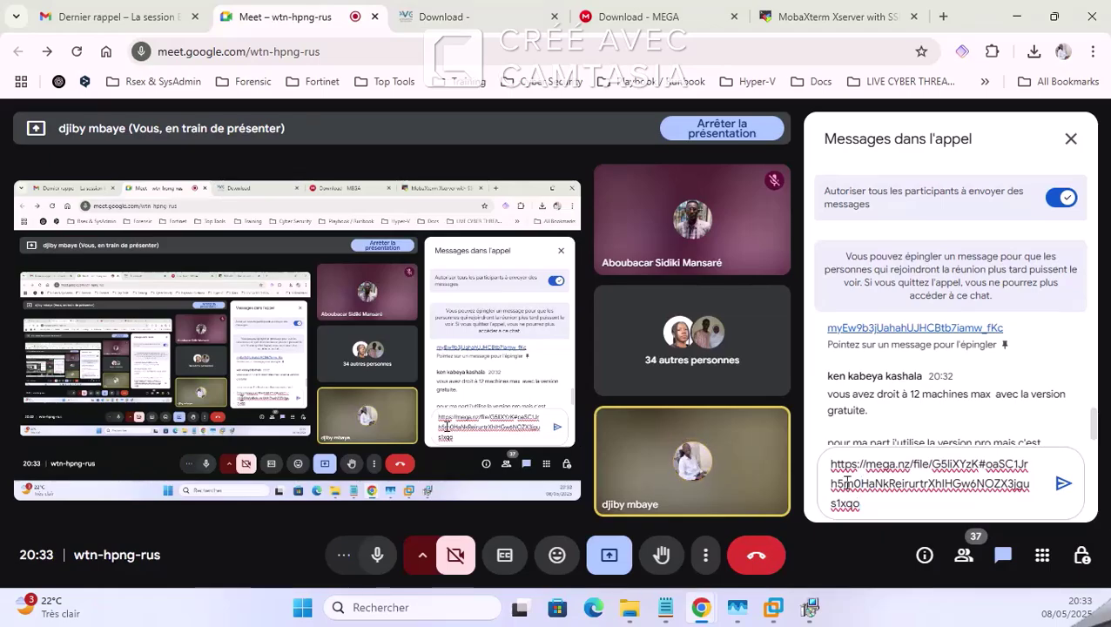
pyautogui.hotkey('ctrl', 'v')
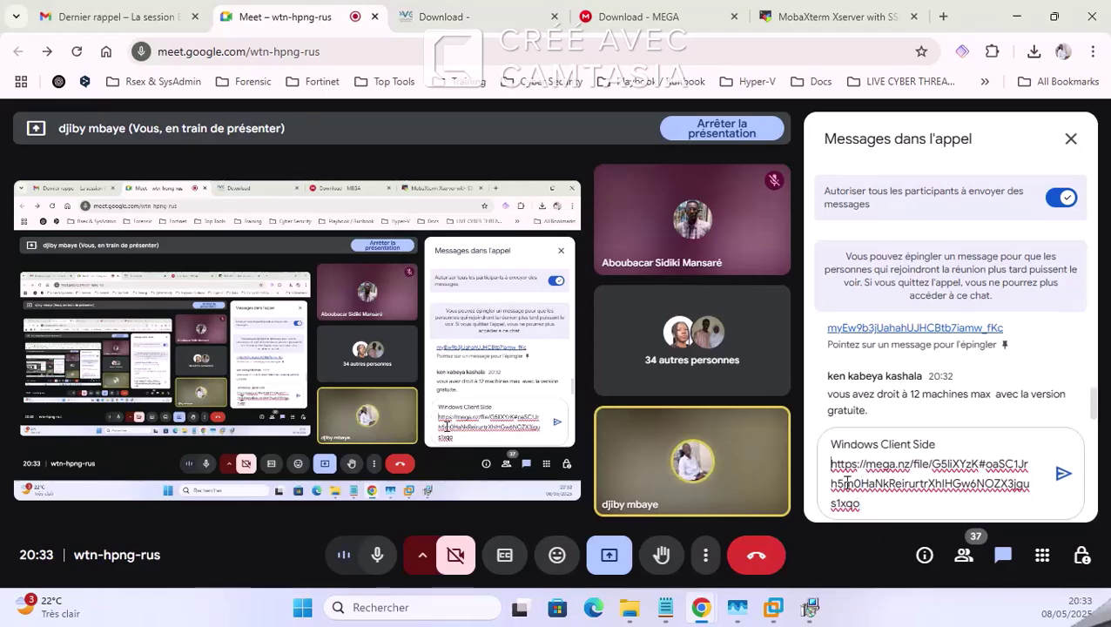
pyautogui.press('Return')
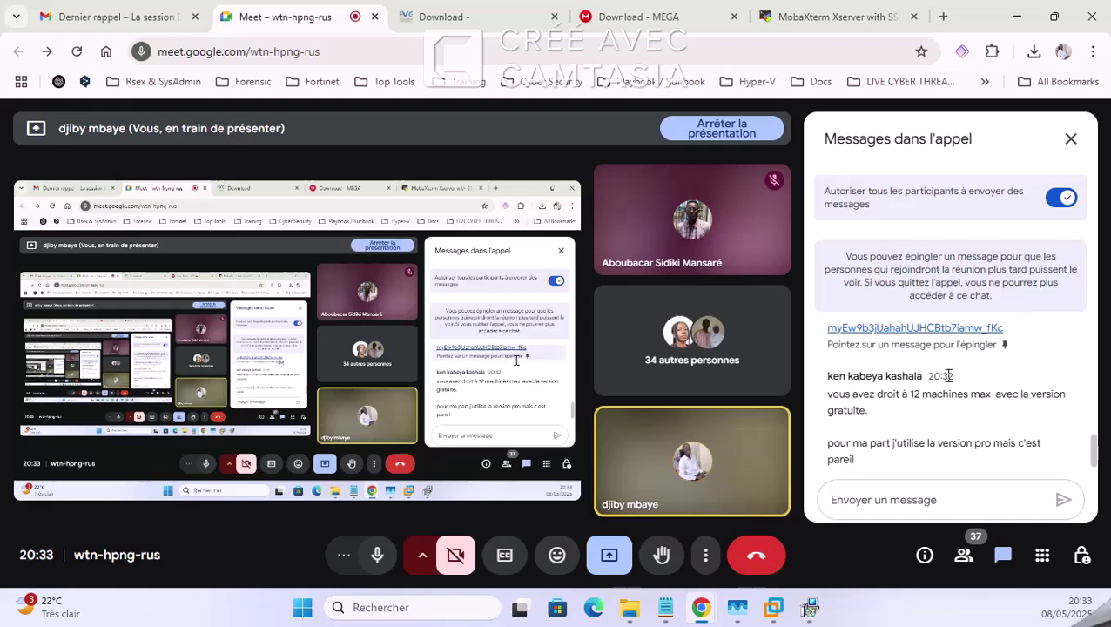
pyautogui.click(902, 9)
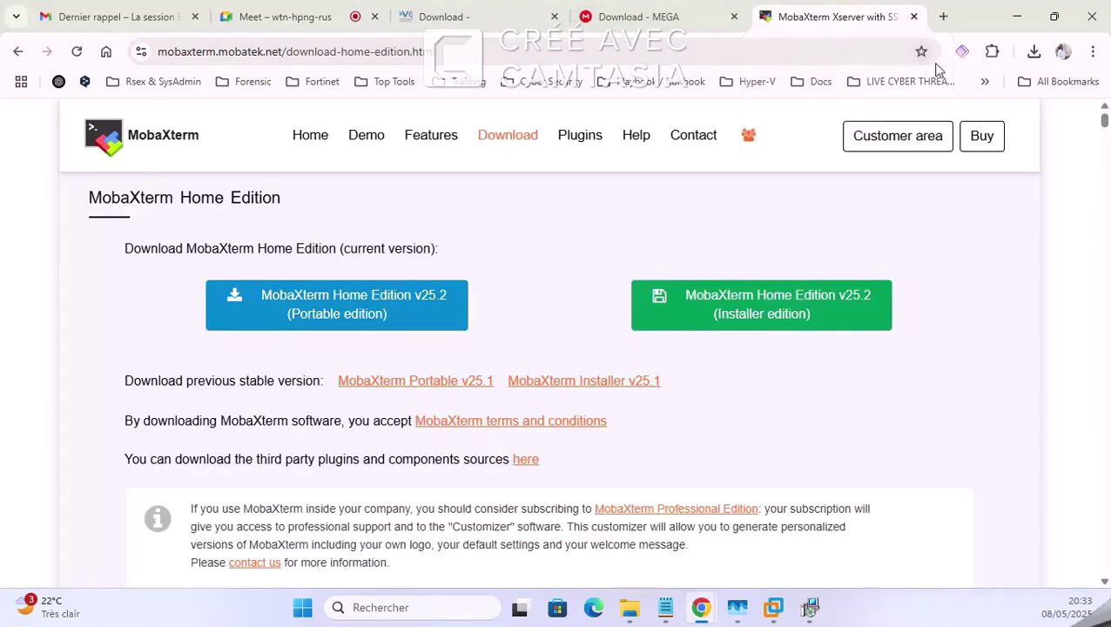
# Step: Check recent downloads, close the MobaXterm and MEGA tabs, and bring up the EVE-NG VM console
pyautogui.click(1034, 53)
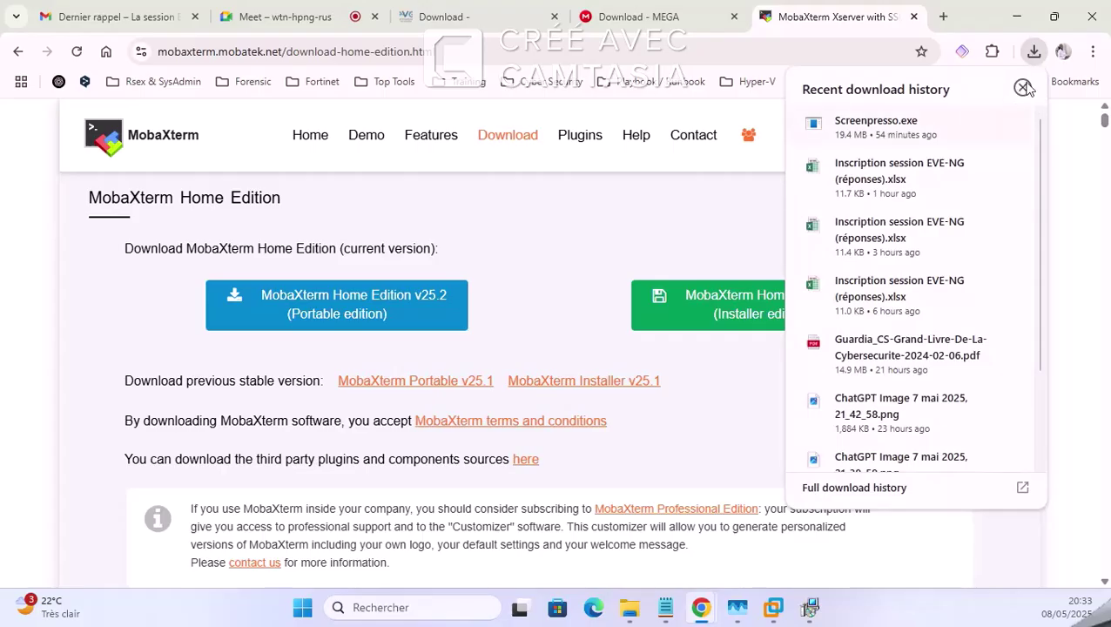
pyautogui.click(1024, 88)
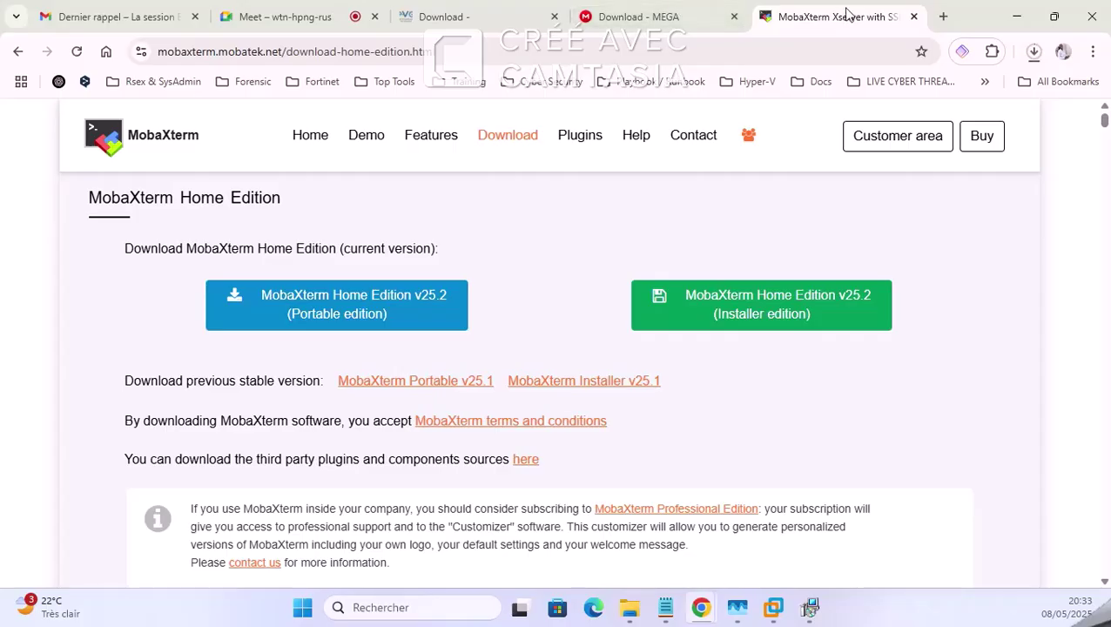
pyautogui.click(914, 17)
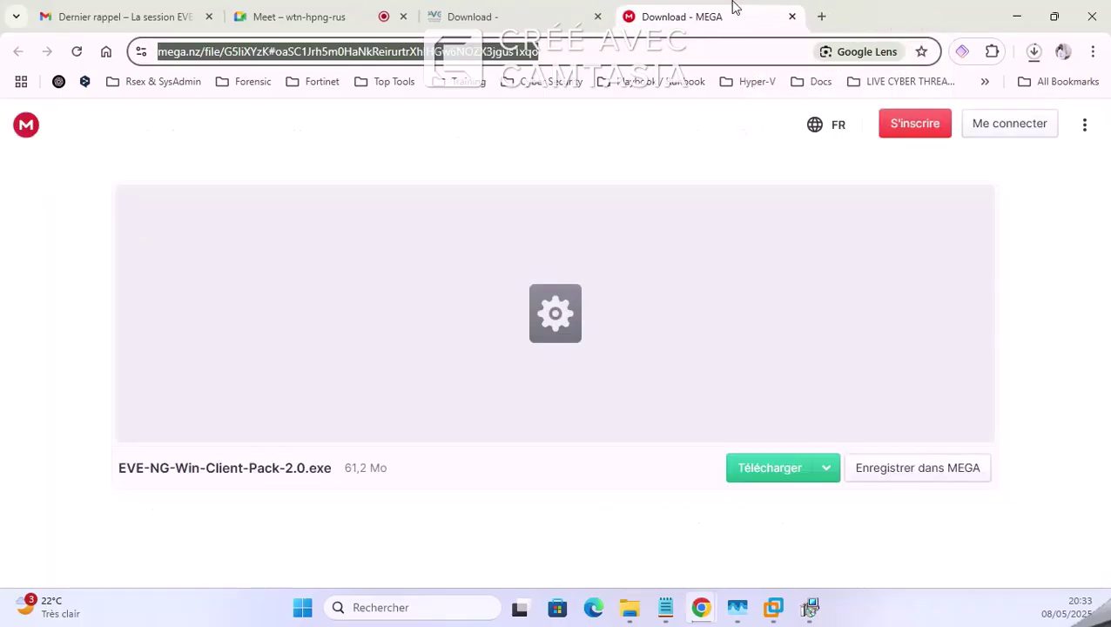
pyautogui.click(792, 17)
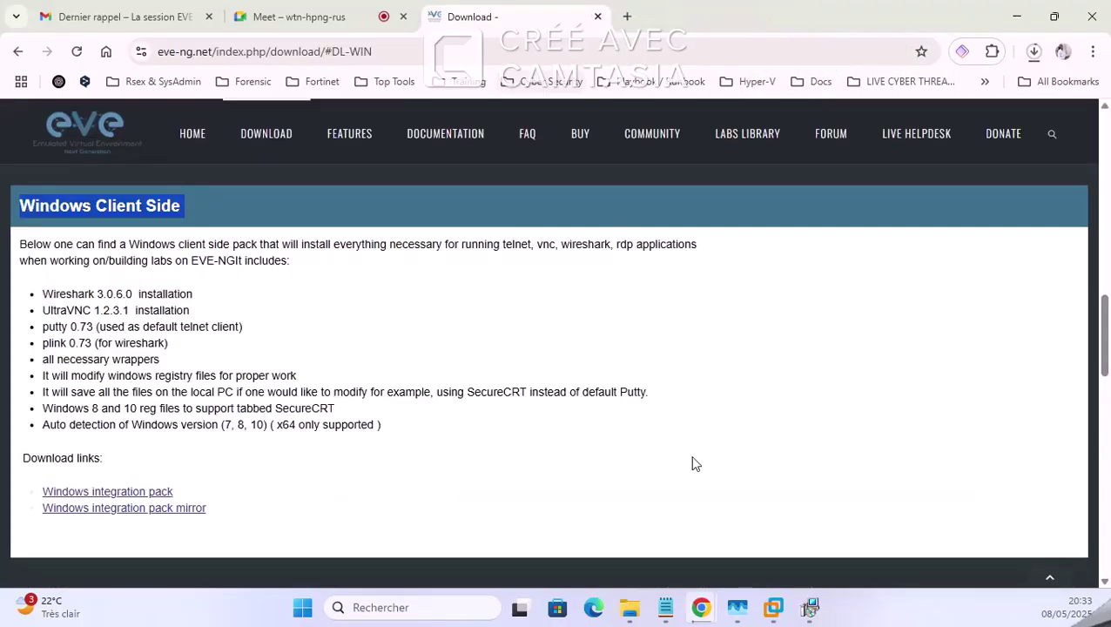
pyautogui.click(773, 607)
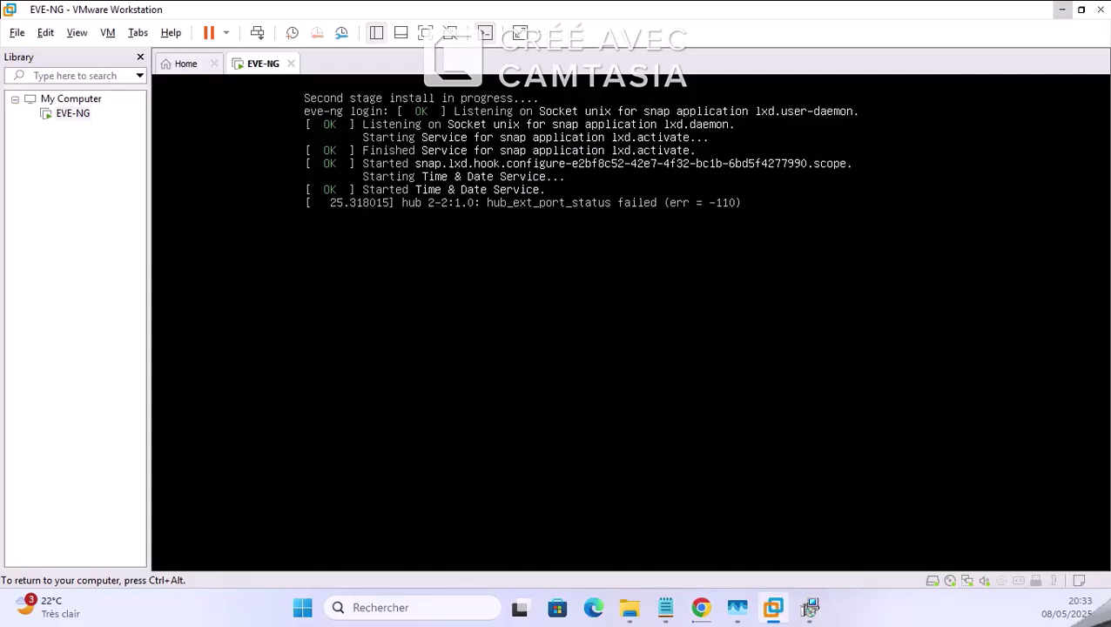
# Step: Hide the VM library and restore the VMware window, resized over the download page
pyautogui.click(139, 59)
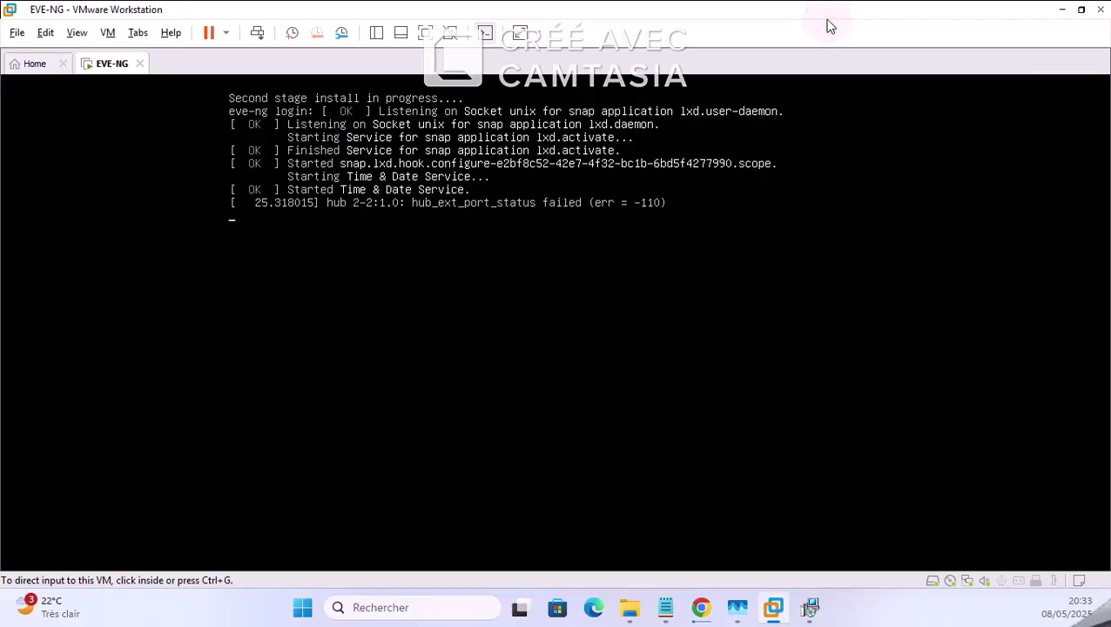
pyautogui.moveTo(824, 14); pyautogui.dragTo(823, 66)
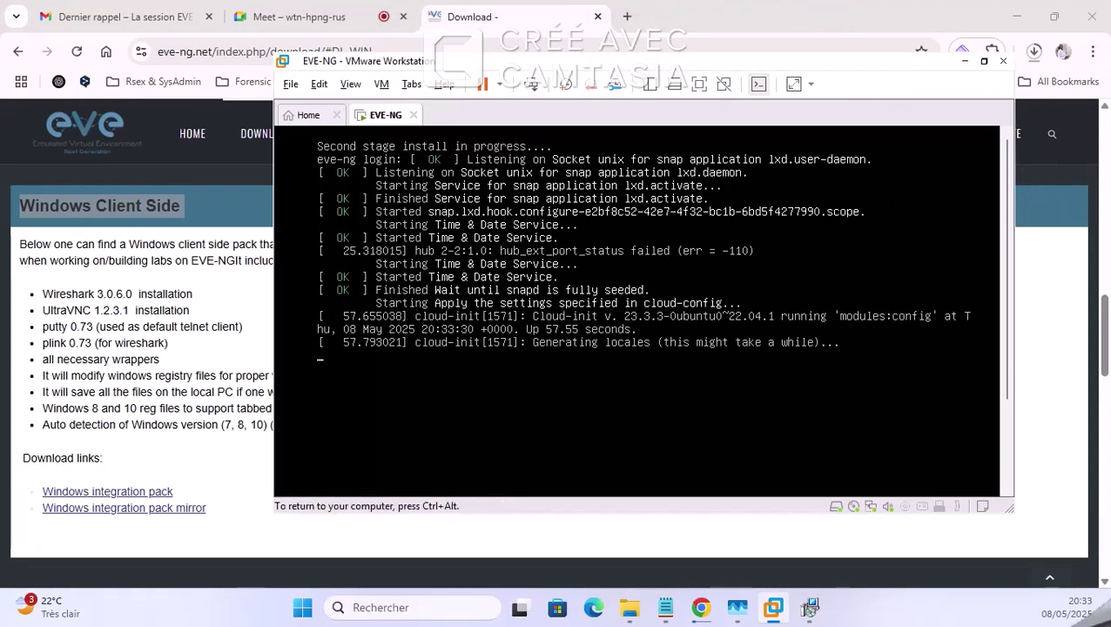
pyautogui.moveTo(1006, 325); pyautogui.dragTo(1038, 480)
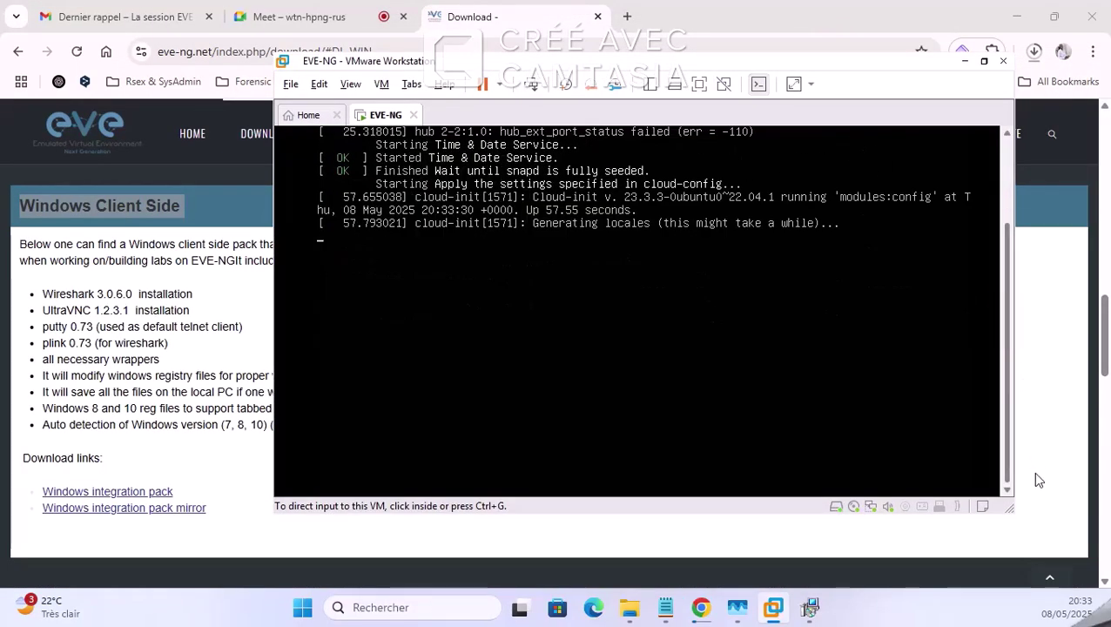
pyautogui.click(566, 438)
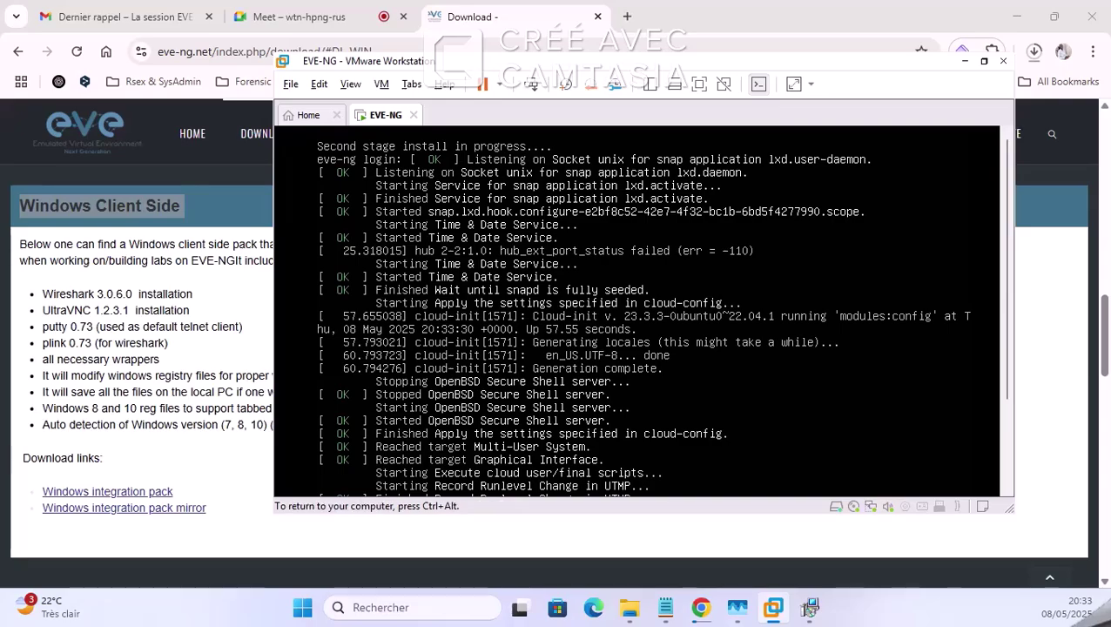
pyautogui.hotkey('ctrl', 'alt')
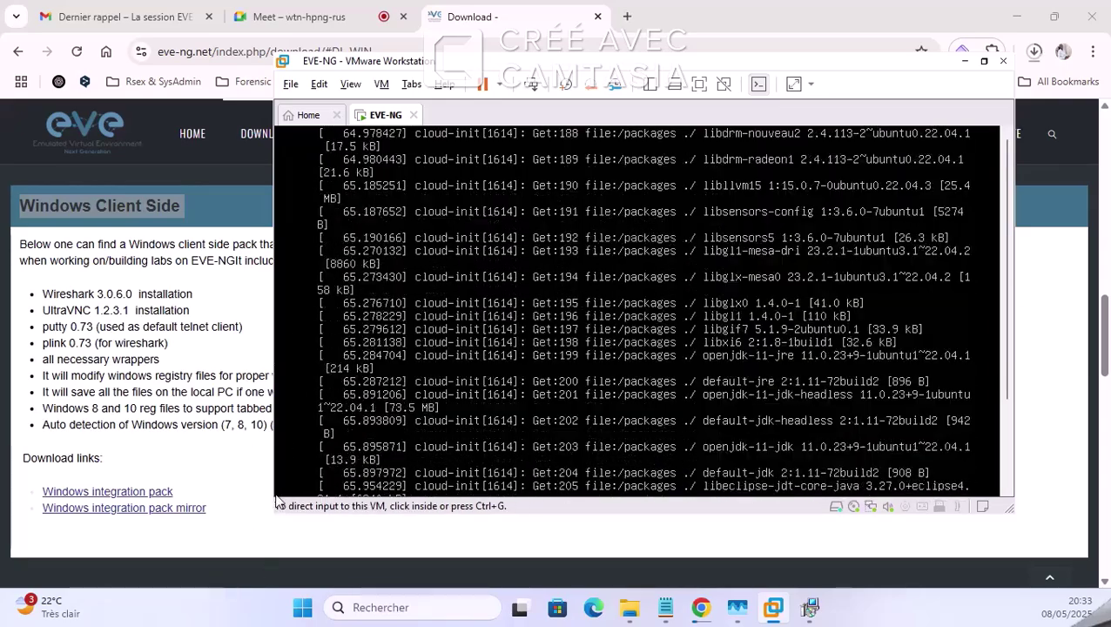
pyautogui.click(283, 488)
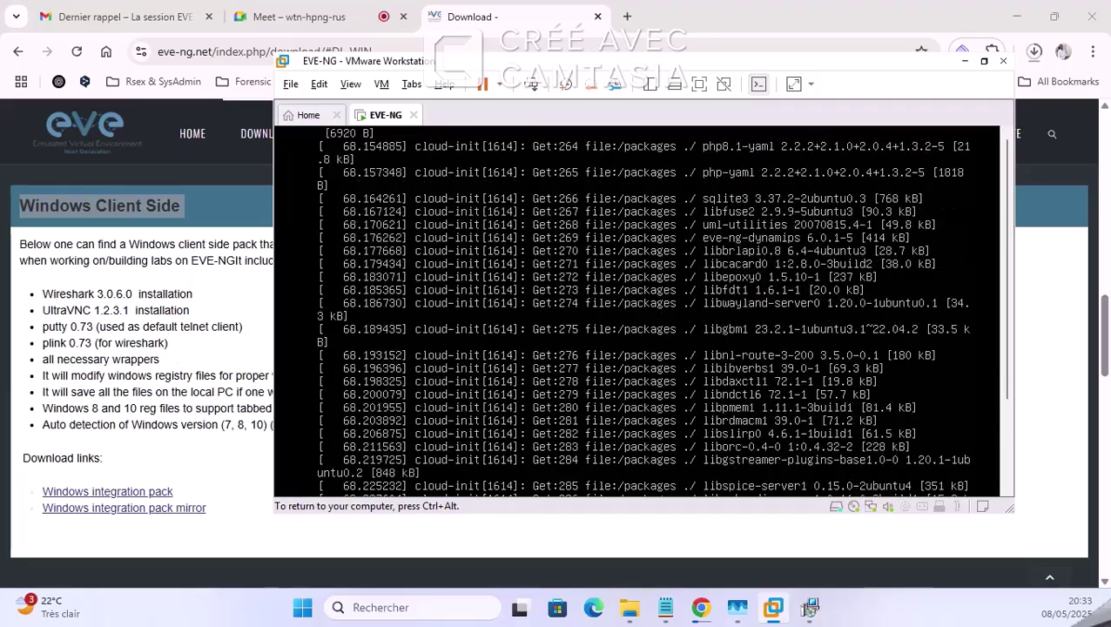
pyautogui.hotkey('ctrl', 'alt')
pyautogui.click(989, 257)
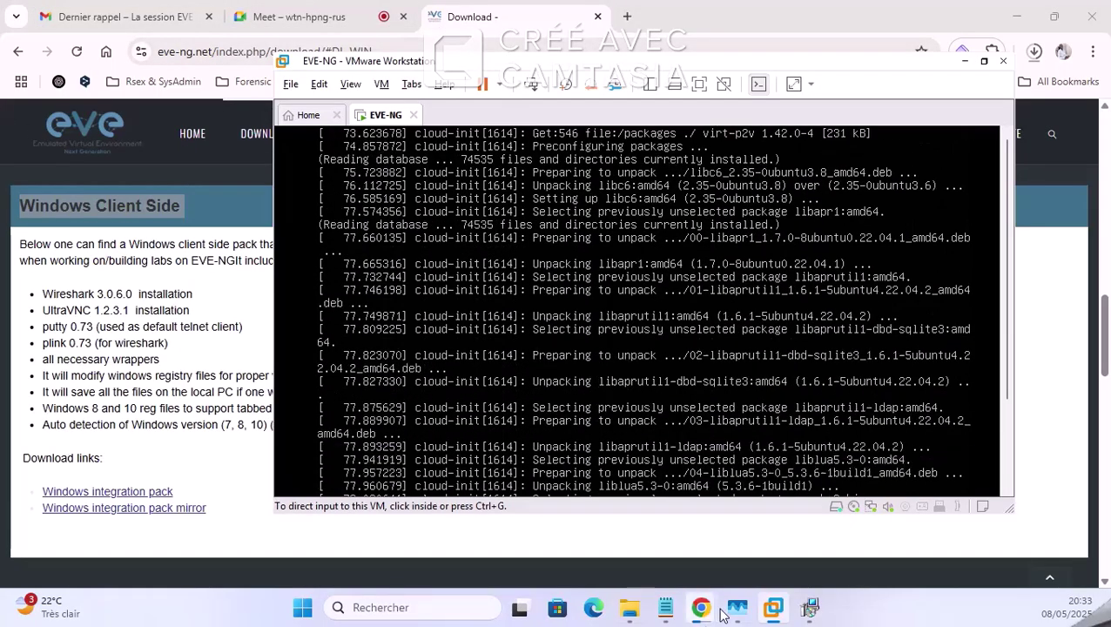
# Step: Finish the EVE-NG client pack Setup wizard and open the folder with the EVE installer files
pyautogui.click(811, 612)
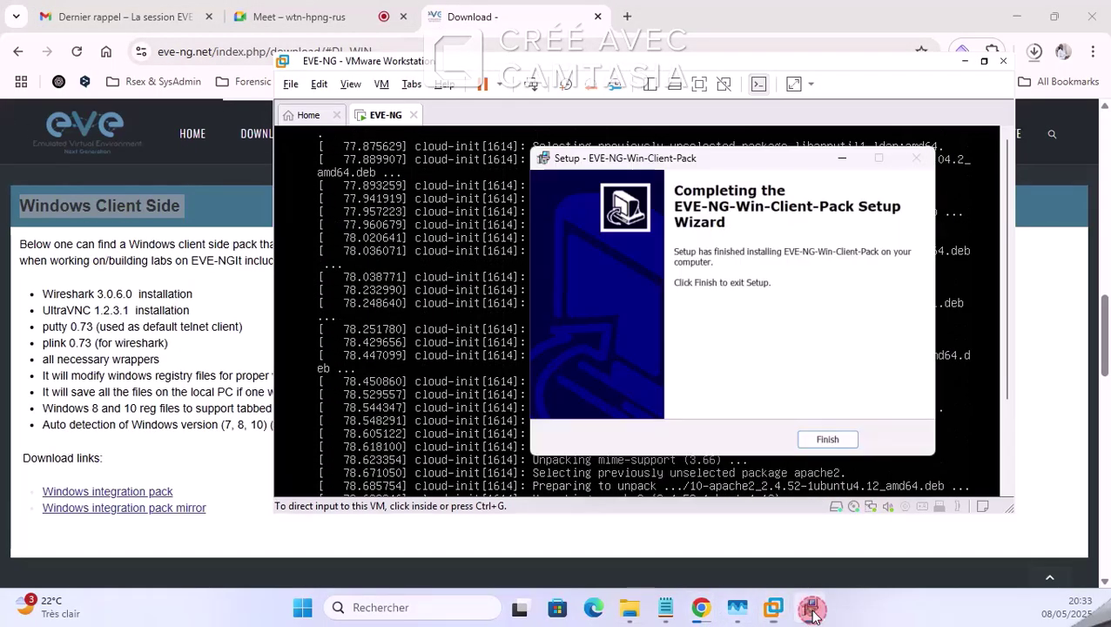
pyautogui.click(827, 440)
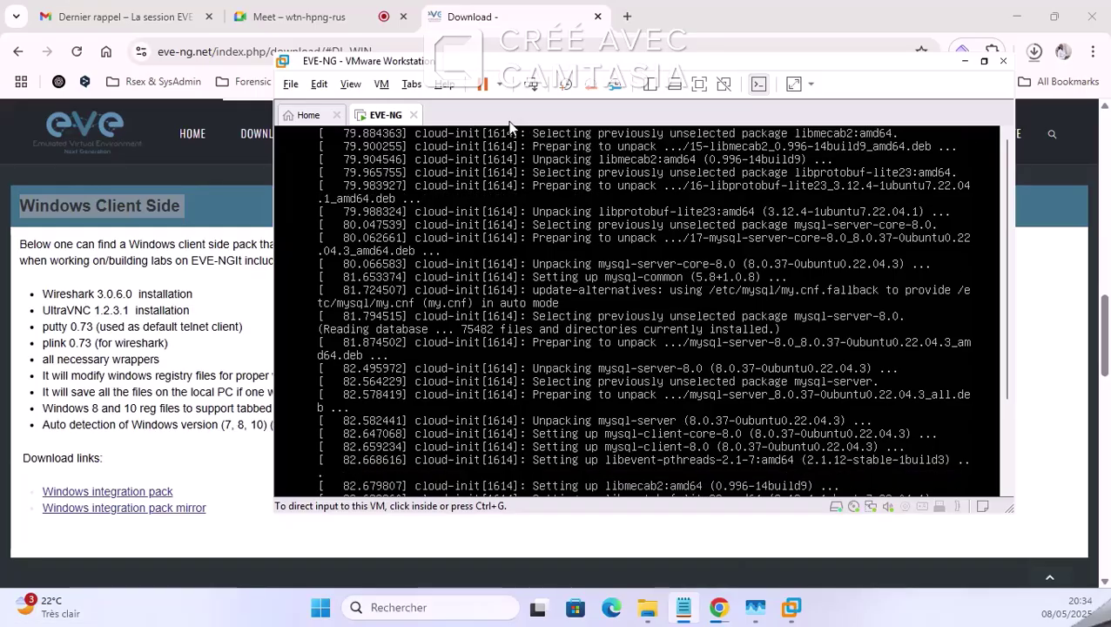
pyautogui.click(647, 614)
# Step: Select the EVE-NG-Win-Client-Pack-2.0 installer, glance at the EVE-NG console, then clear the selection
pyautogui.click(662, 254)
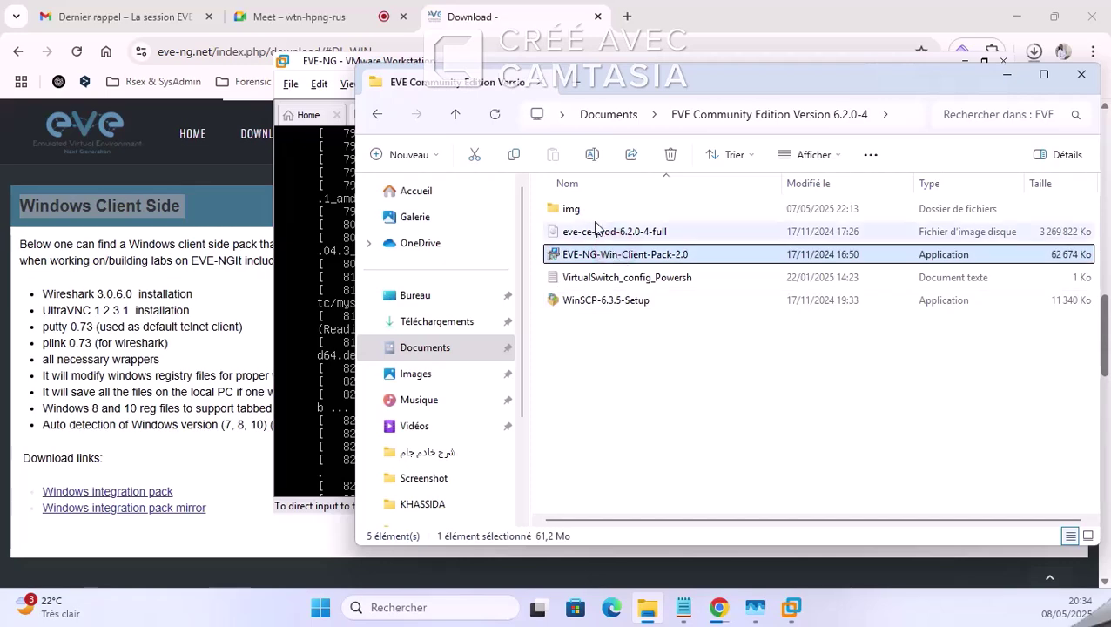
pyautogui.click(315, 233)
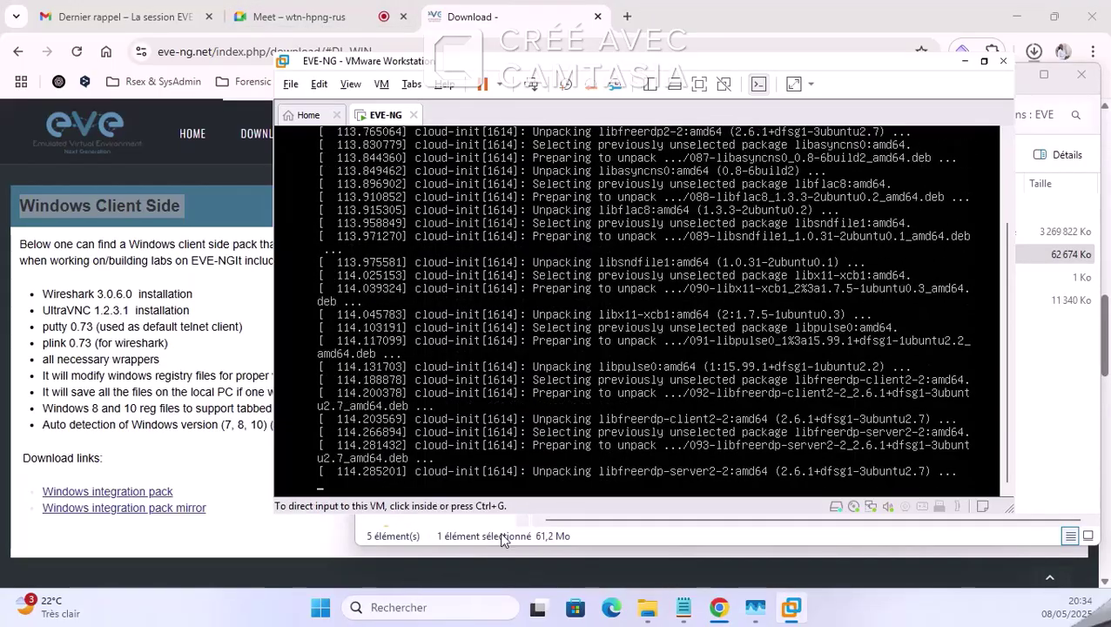
pyautogui.click(651, 612)
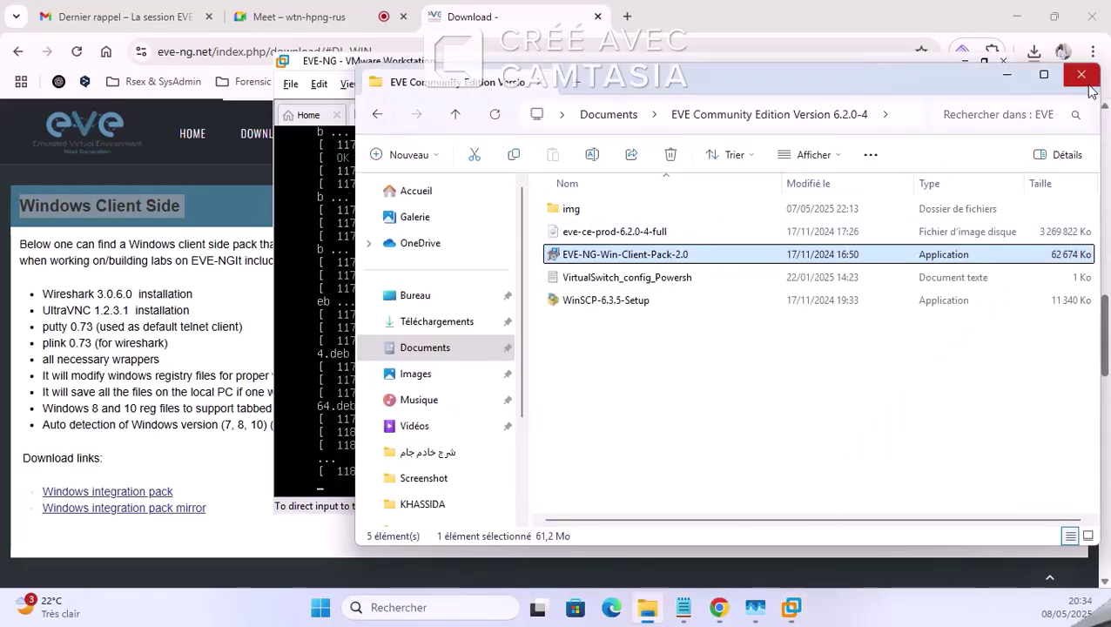
pyautogui.click(712, 428)
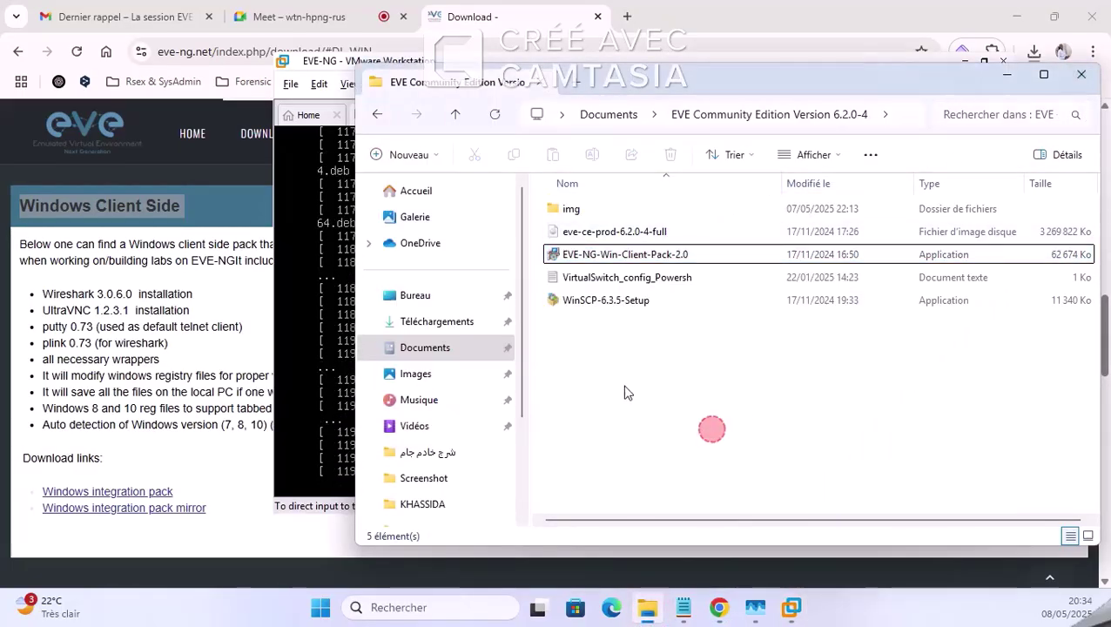
# Step: Browse Downloads and Desktop, end on Downloads showing Unconfirmed 419381.crdownload, then minimize Explorer
pyautogui.click(437, 322)
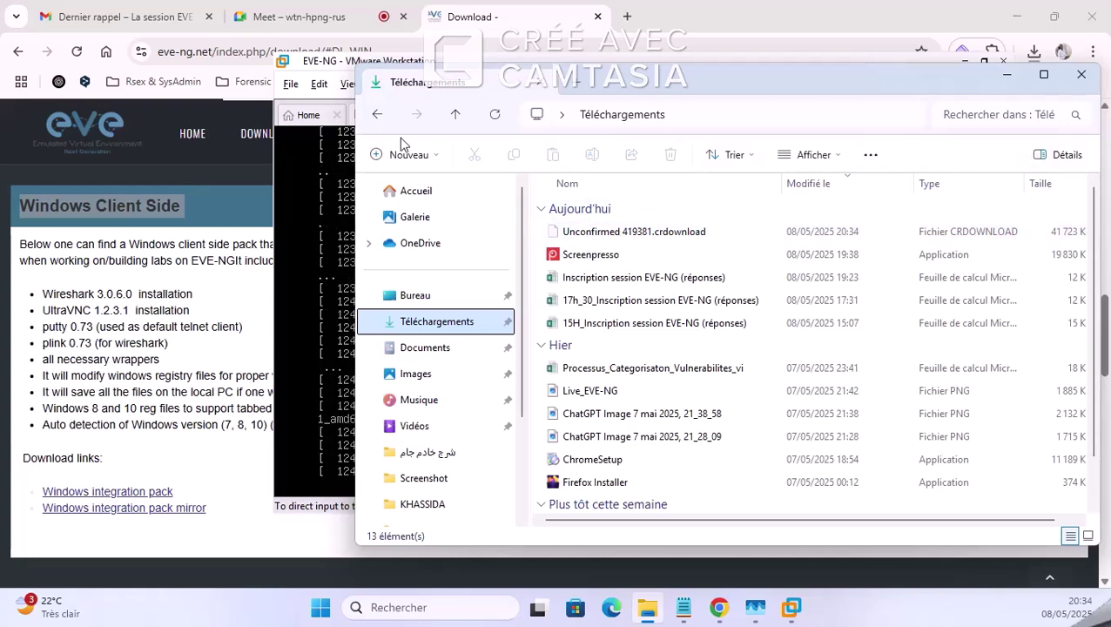
pyautogui.click(620, 235)
pyautogui.click(436, 334)
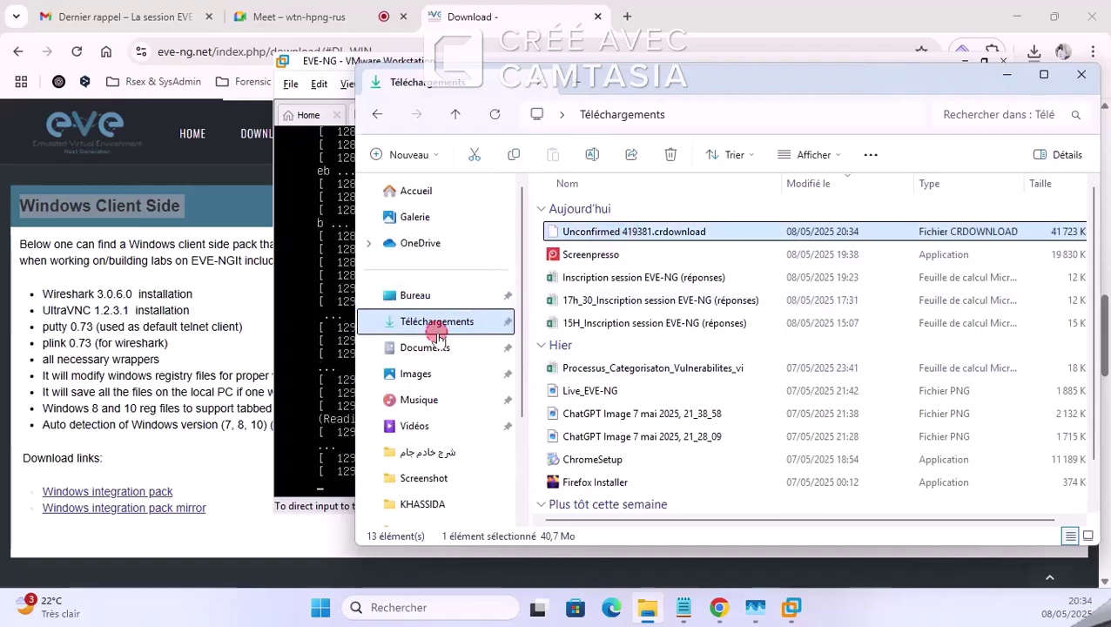
pyautogui.click(433, 297)
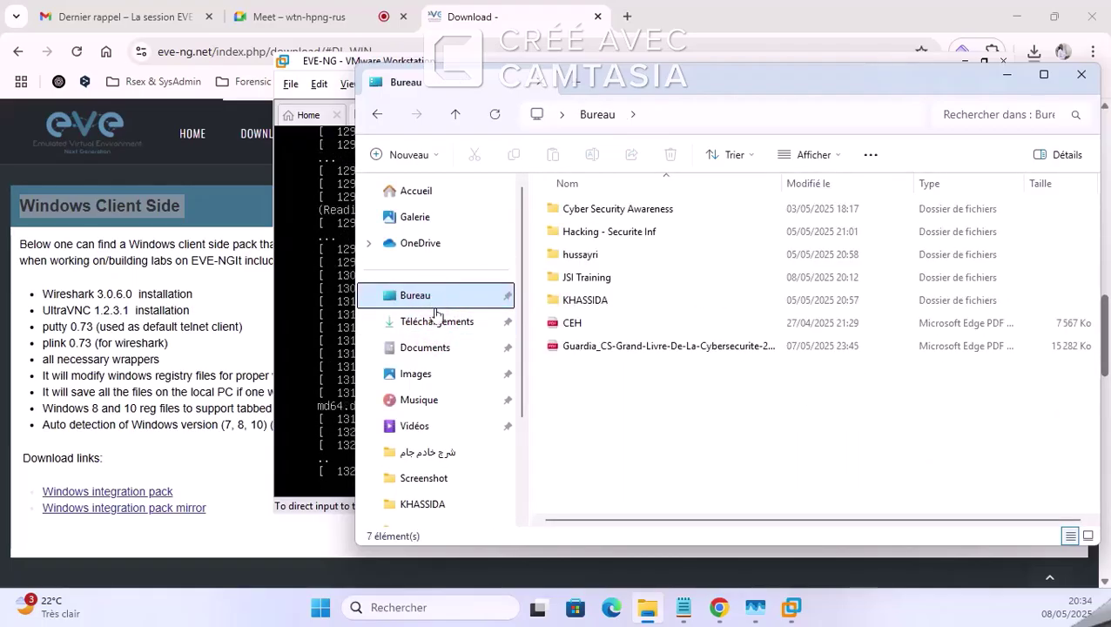
pyautogui.click(436, 321)
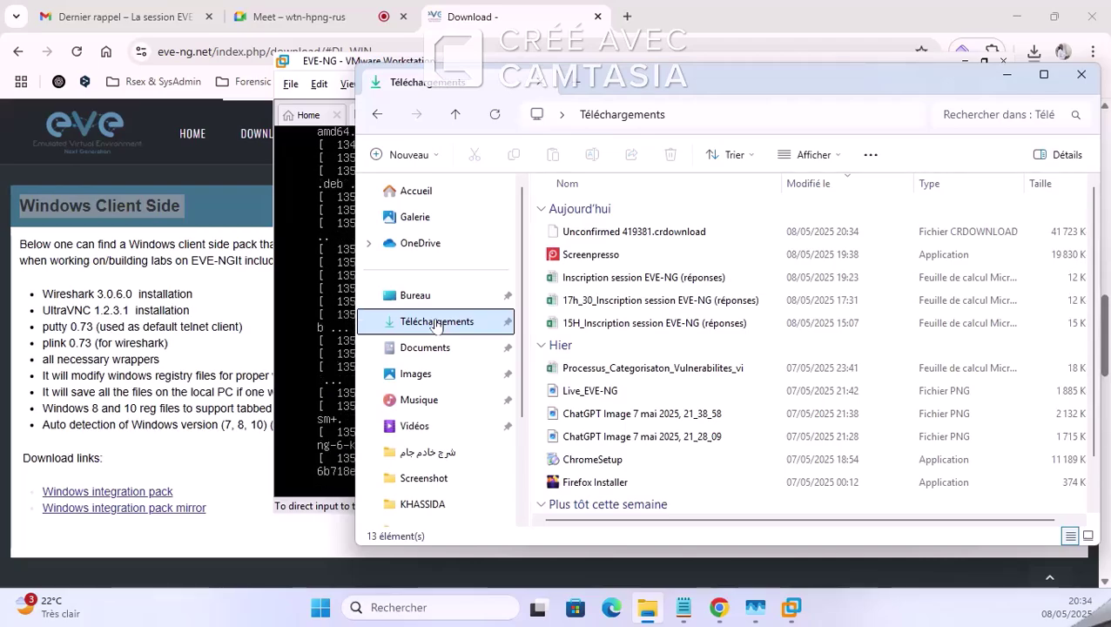
pyautogui.click(1015, 74)
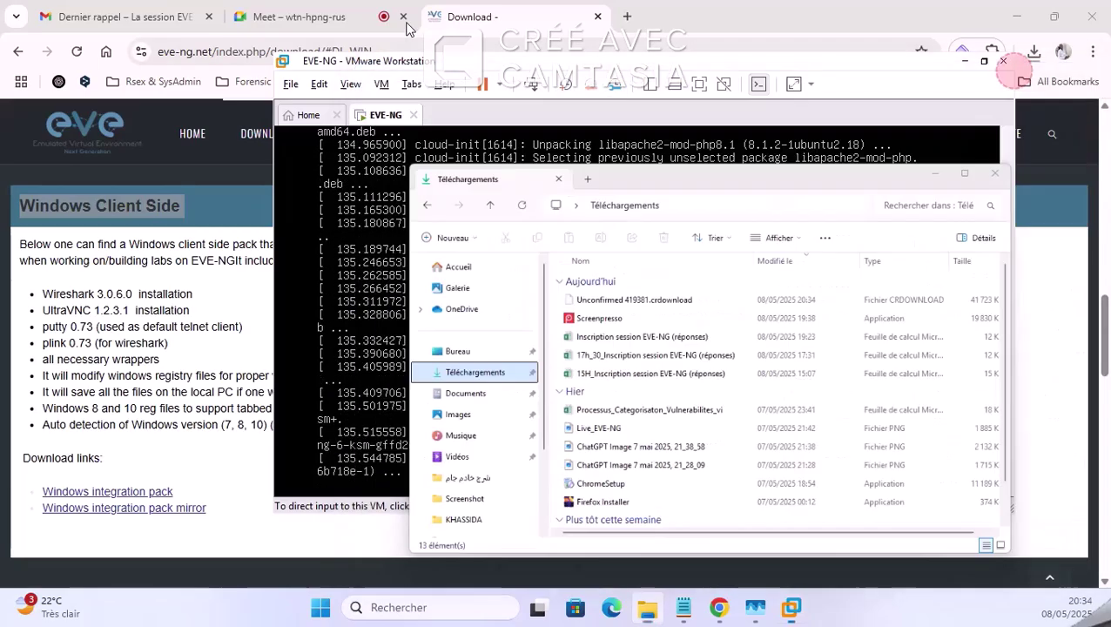
# Step: Bring the Google Meet call forward and scroll through the in-call chat messages
pyautogui.click(346, 12)
pyautogui.scroll(-2, 912, 421)
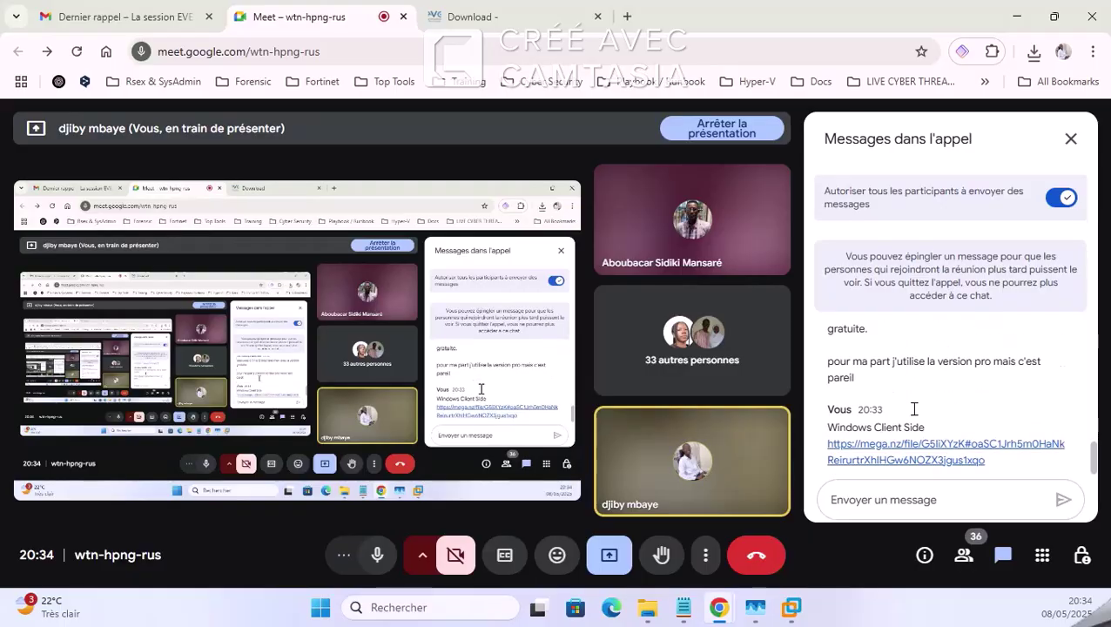
pyautogui.scroll(2, 912, 409)
pyautogui.scroll(-3, 913, 411)
pyautogui.scroll(2, 913, 417)
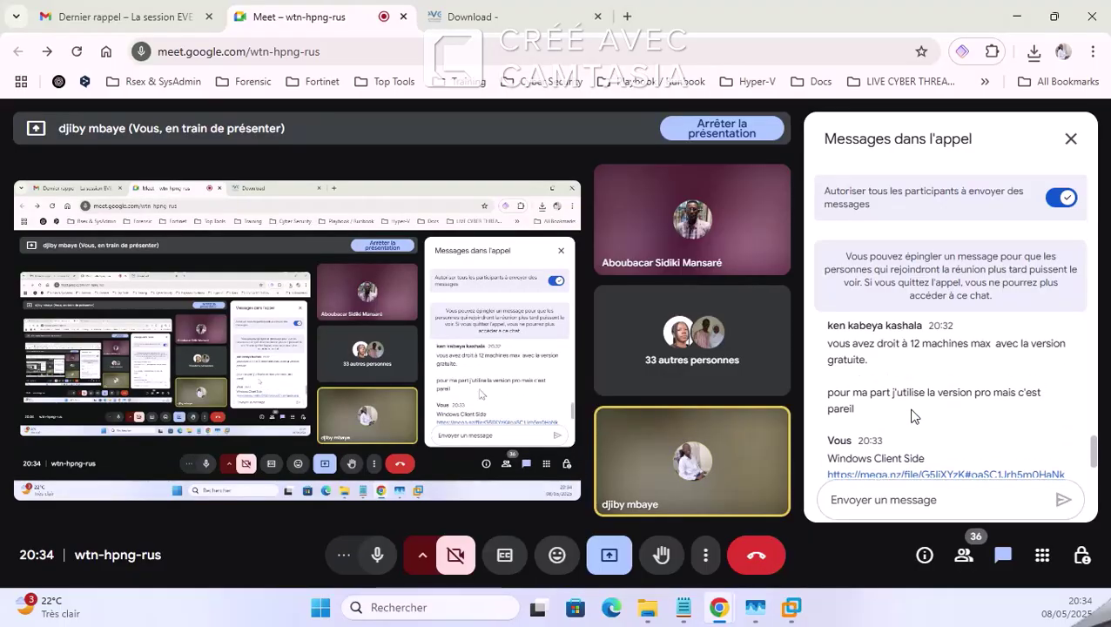
pyautogui.scroll(-2, 912, 416)
pyautogui.scroll(2, 911, 416)
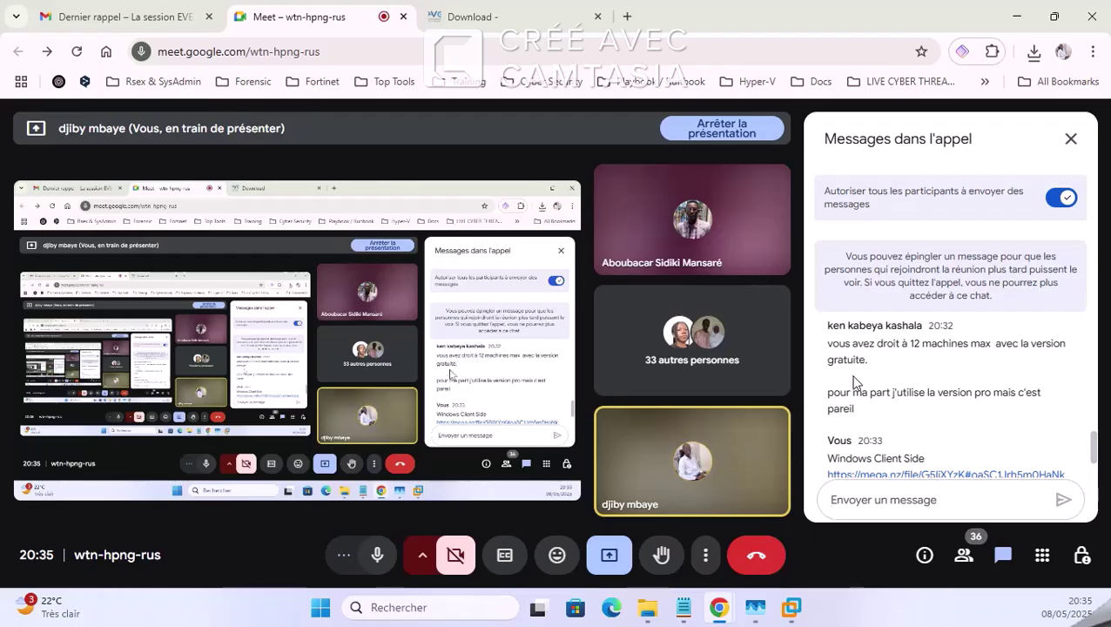
pyautogui.scroll(-2, 880, 392)
pyautogui.scroll(1, 929, 382)
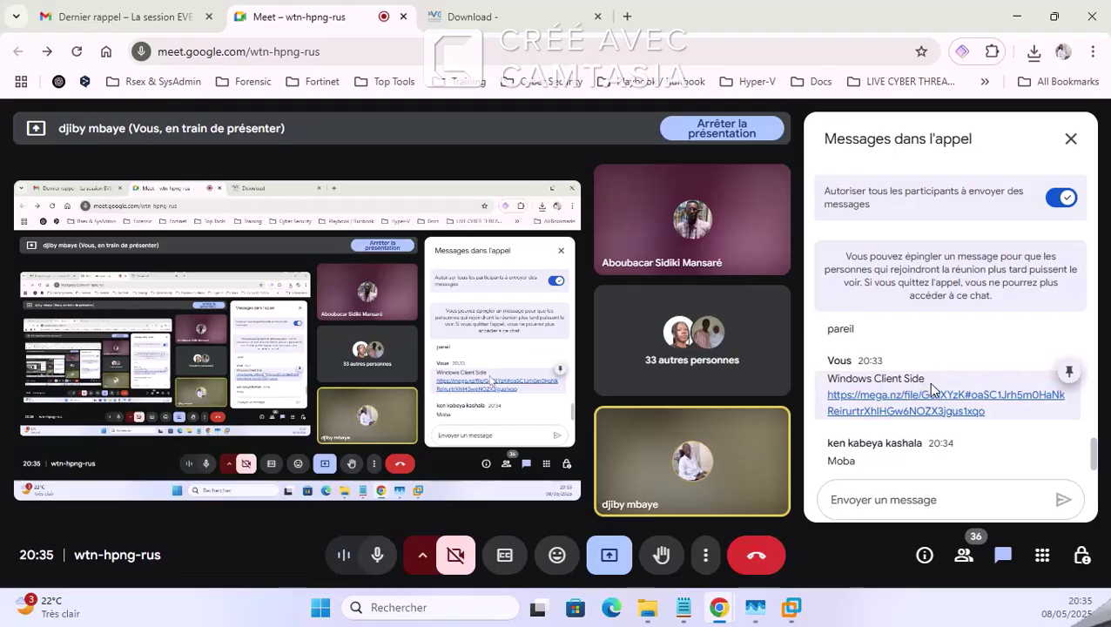
pyautogui.scroll(1, 928, 383)
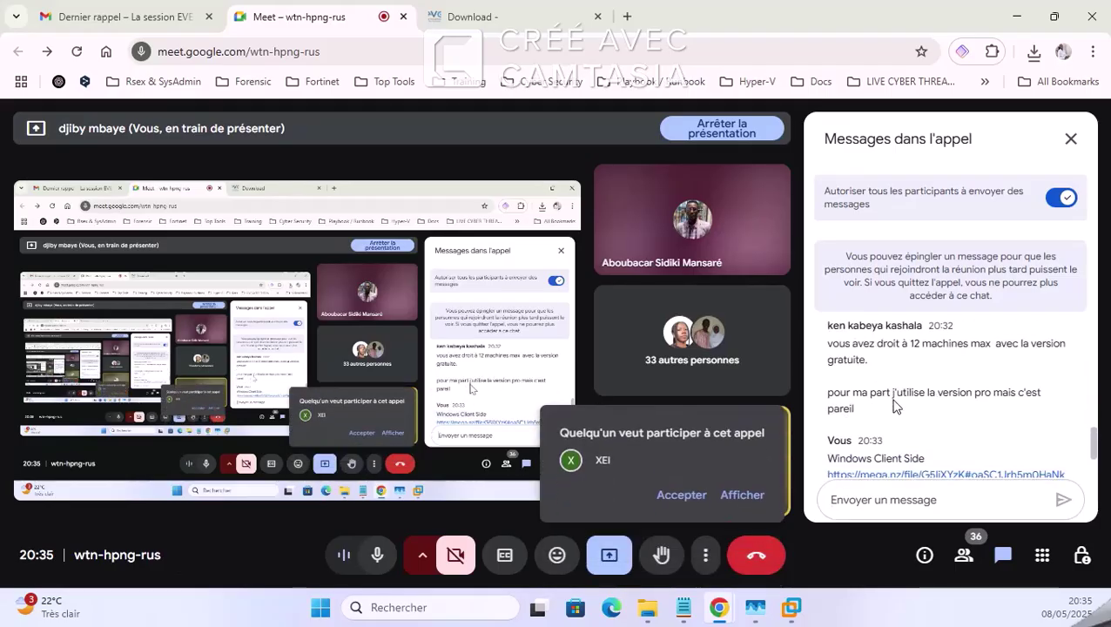
# Step: Admit the waiting participant, glance at the download page, and scroll the chat to the Windows Client Side link
pyautogui.click(671, 501)
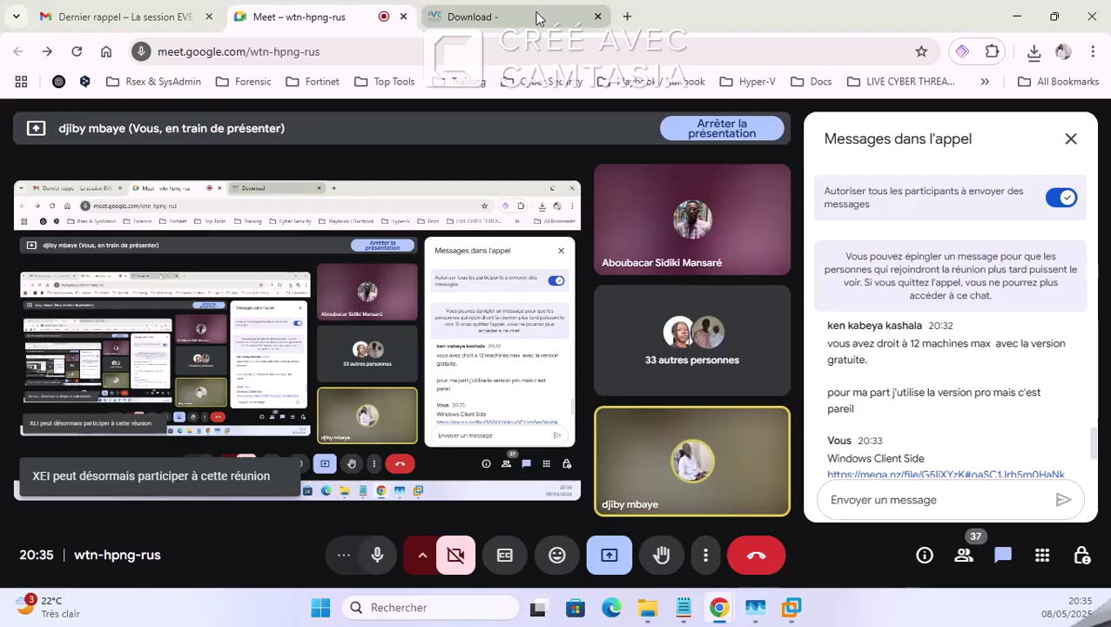
pyautogui.moveTo(537, 17)
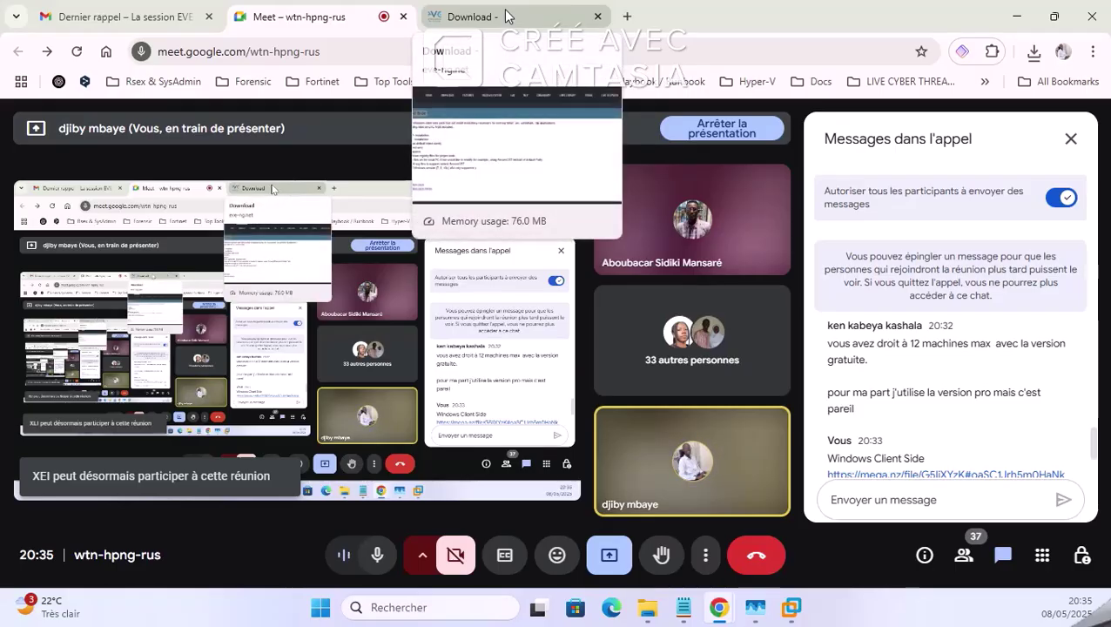
pyautogui.click(503, 15)
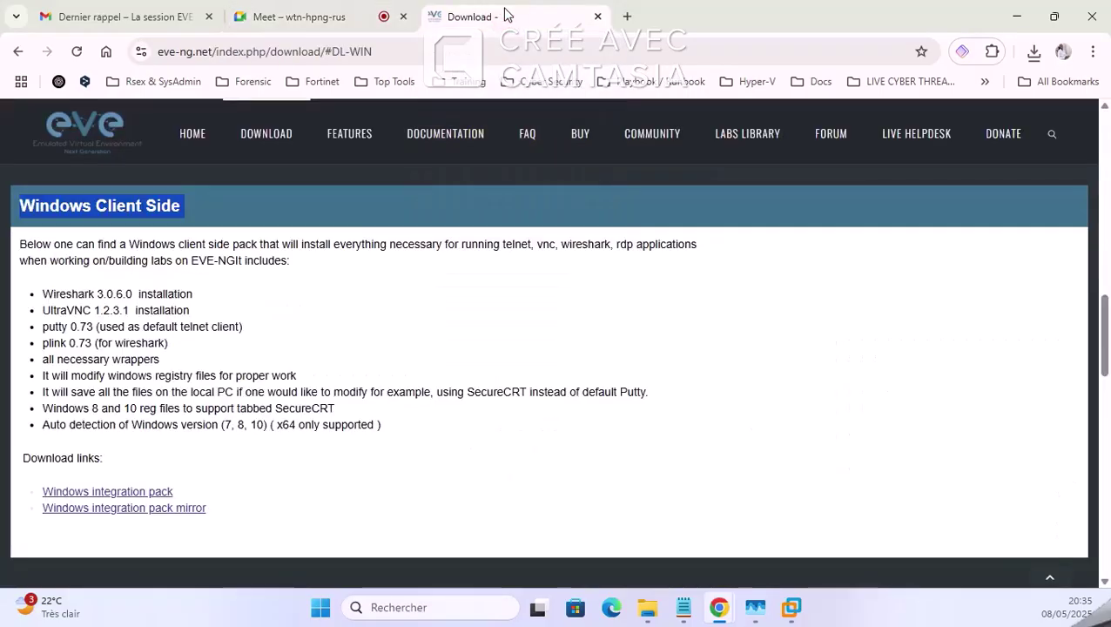
pyautogui.moveTo(327, 11)
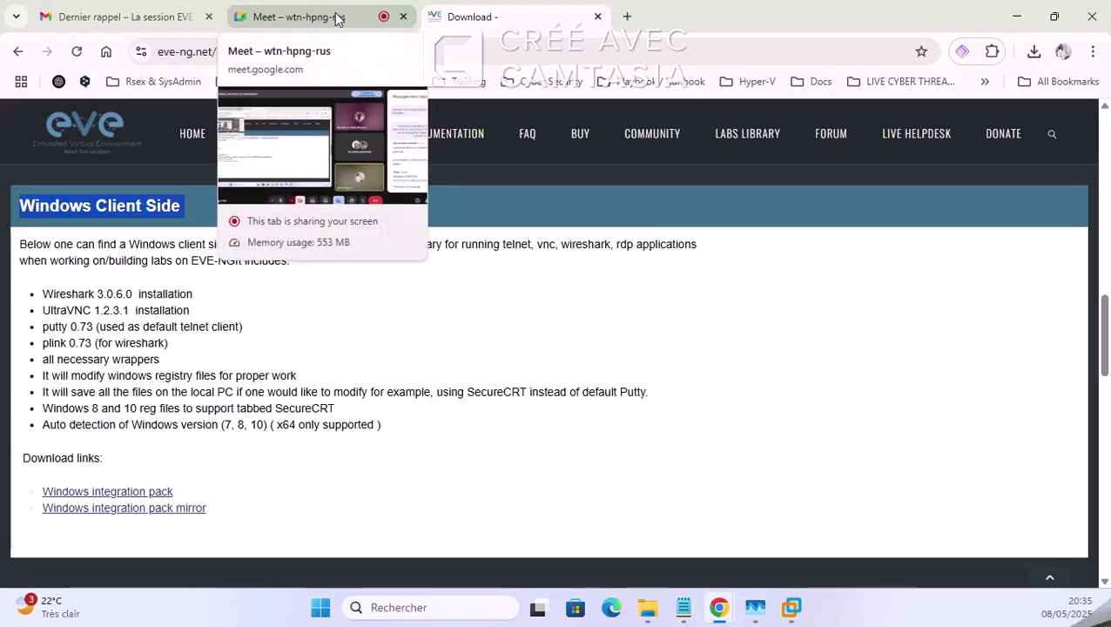
pyautogui.click(317, 15)
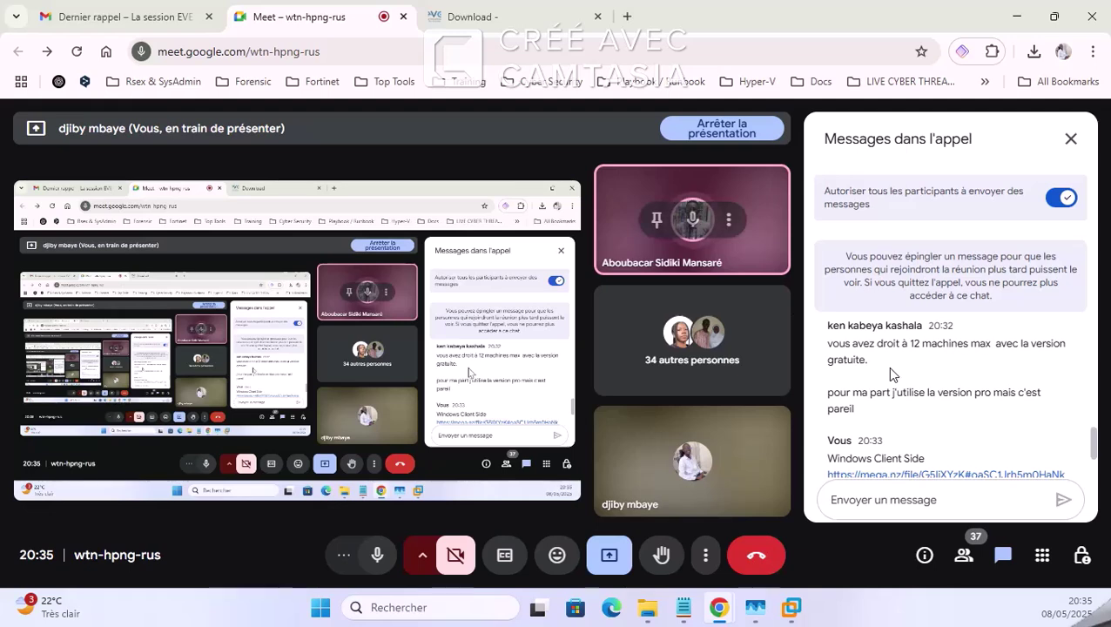
pyautogui.scroll(-3, 887, 367)
pyautogui.scroll(3, 893, 372)
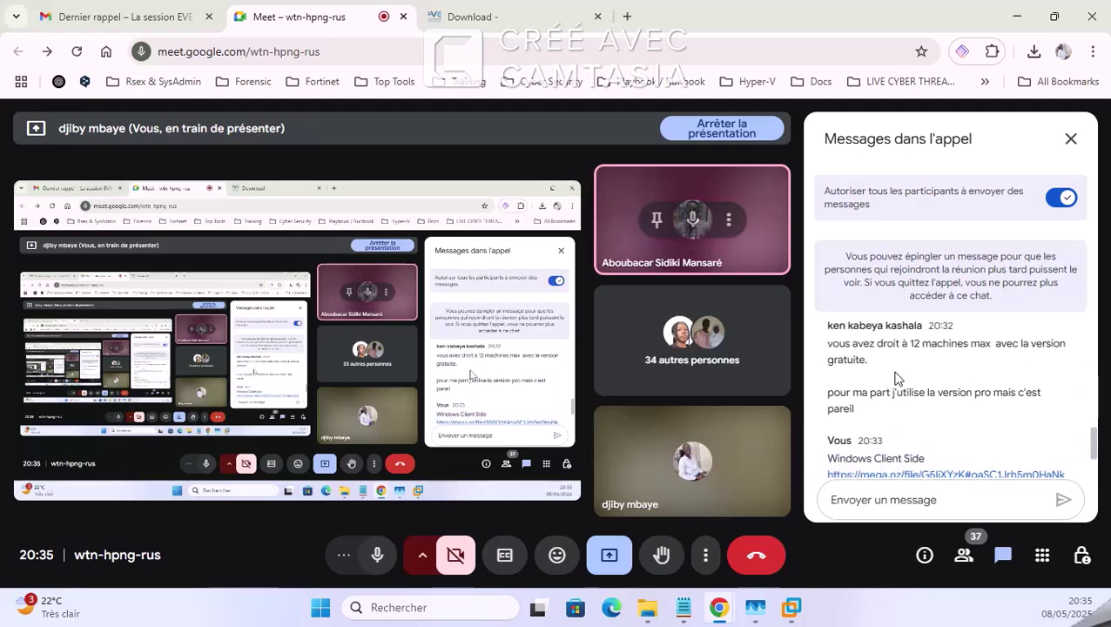
pyautogui.scroll(2, 918, 372)
pyautogui.scroll(-2, 916, 381)
pyautogui.scroll(2, 917, 374)
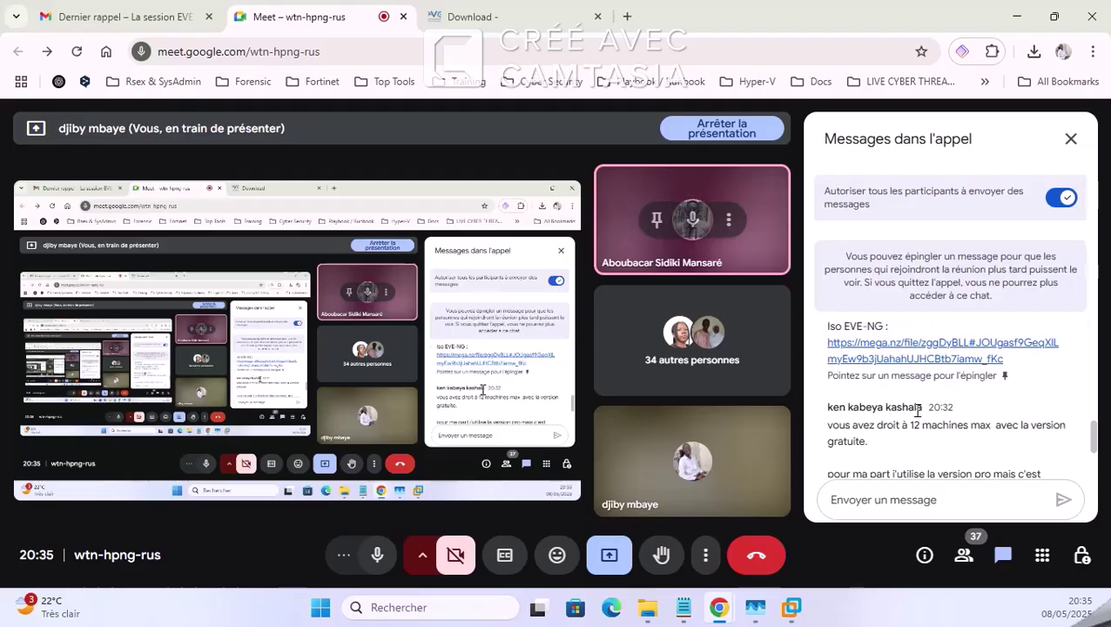
pyautogui.scroll(1, 918, 392)
pyautogui.scroll(-3, 917, 402)
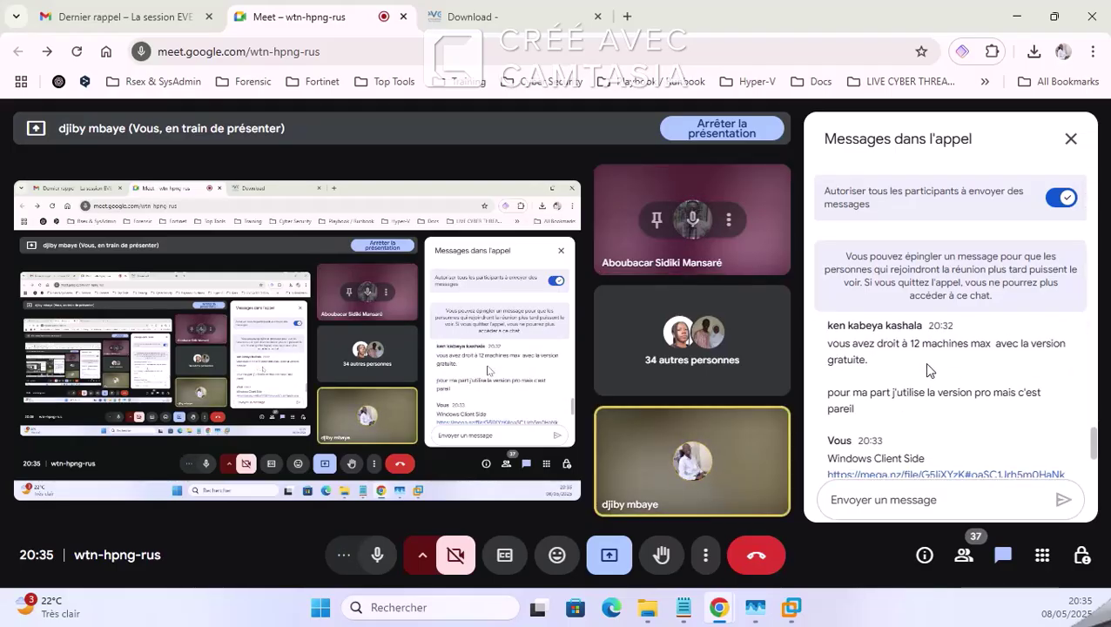
# Step: Bring the EVE-NG console forward to check install progress, then release input with Ctrl+Alt
pyautogui.click(497, 12)
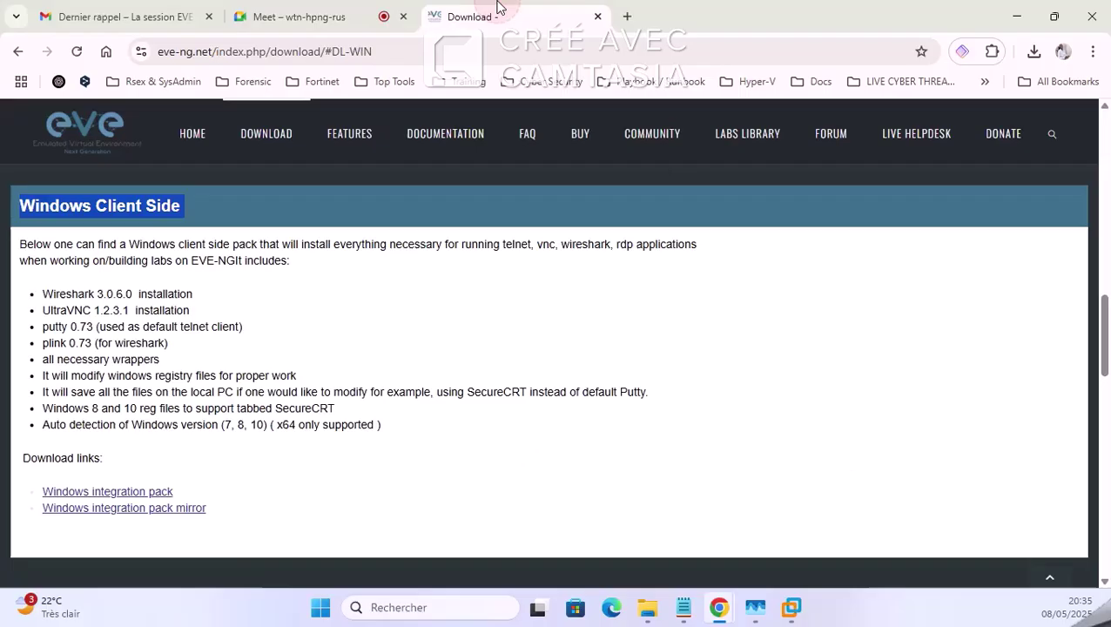
pyautogui.click(314, 14)
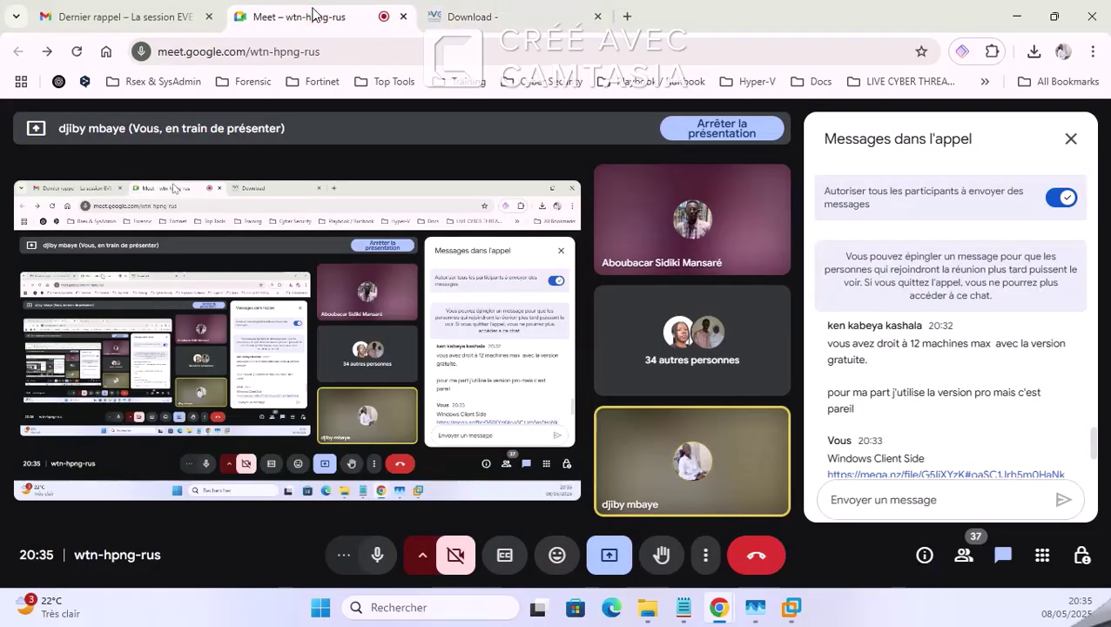
pyautogui.click(792, 609)
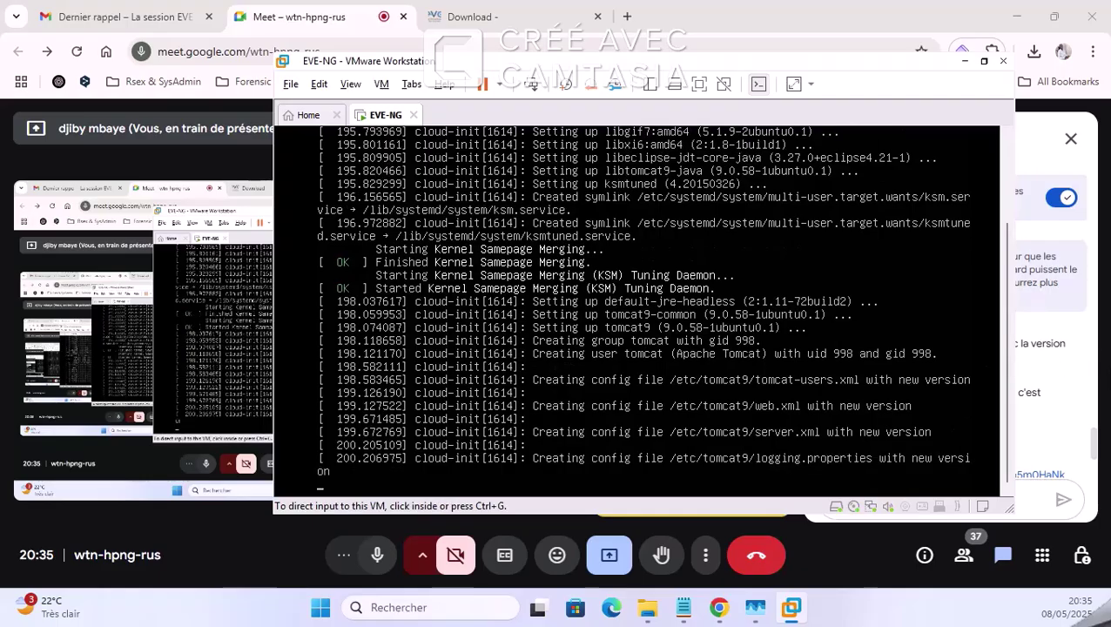
pyautogui.click(993, 339)
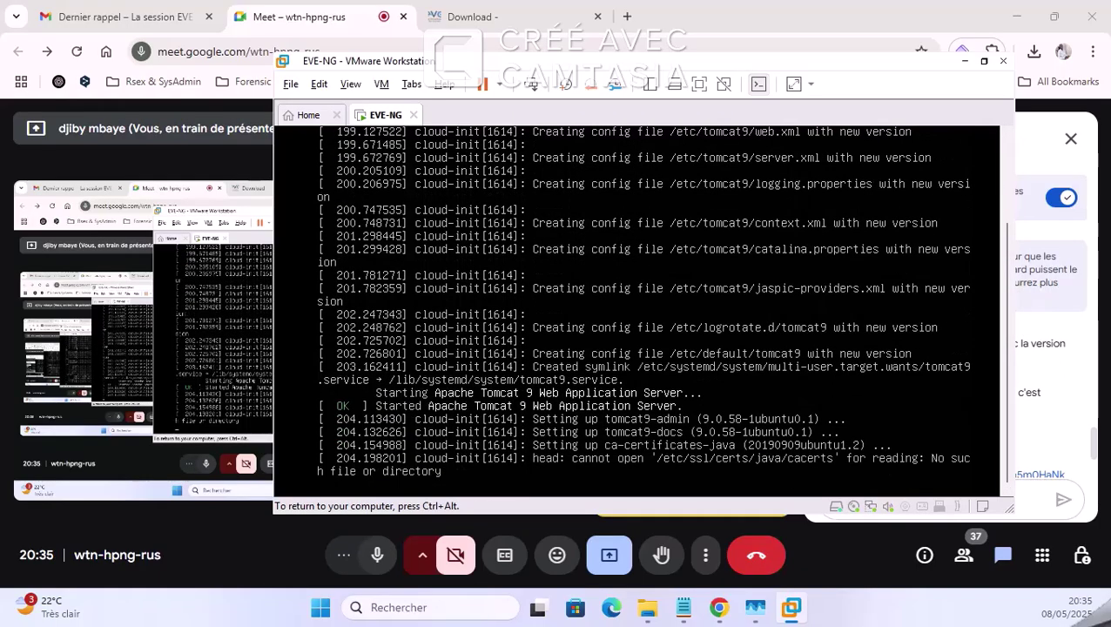
pyautogui.hotkey('ctrl', 'alt')
# Step: Glance at the Meet participants list, then bring the EVE-NG download page forward, scrolled to the top
pyautogui.click(969, 560)
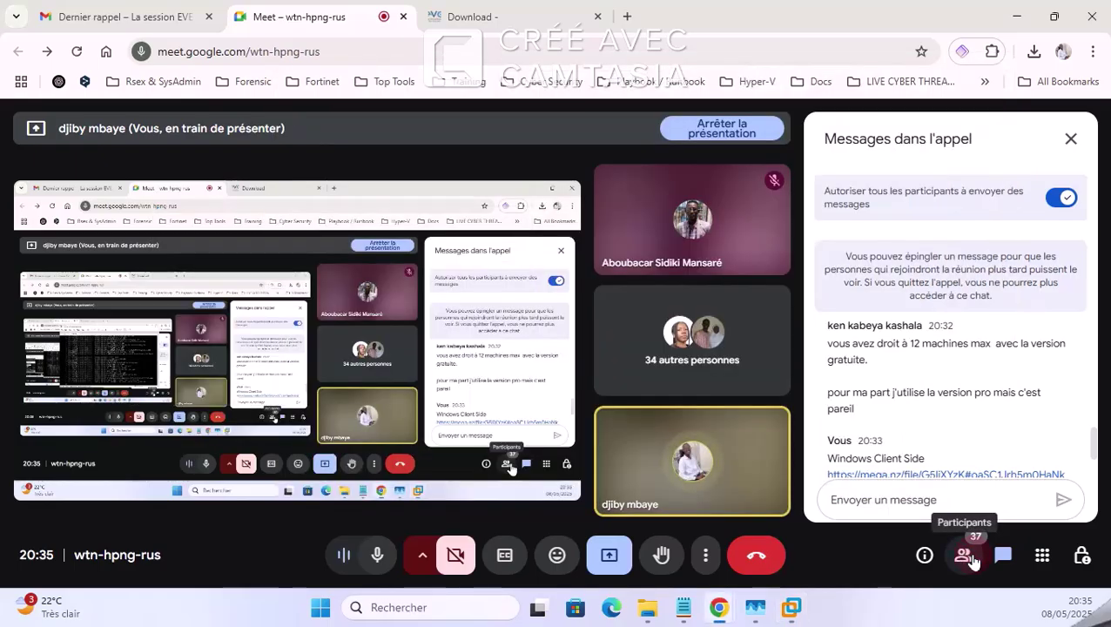
pyautogui.click(965, 559)
pyautogui.click(965, 559)
pyautogui.click(470, 10)
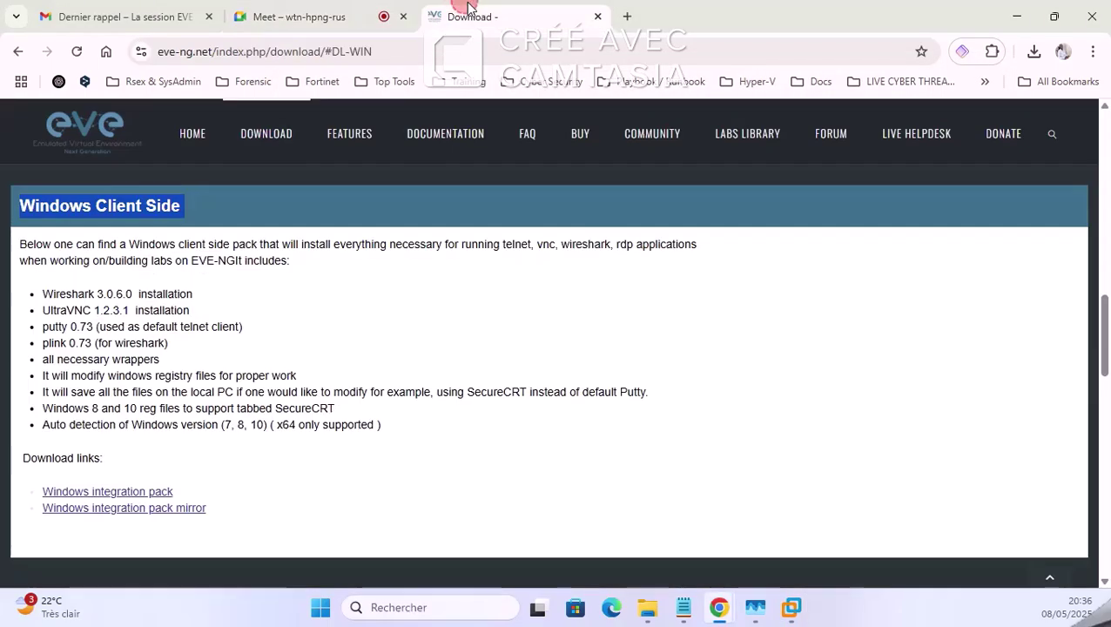
pyautogui.click(792, 608)
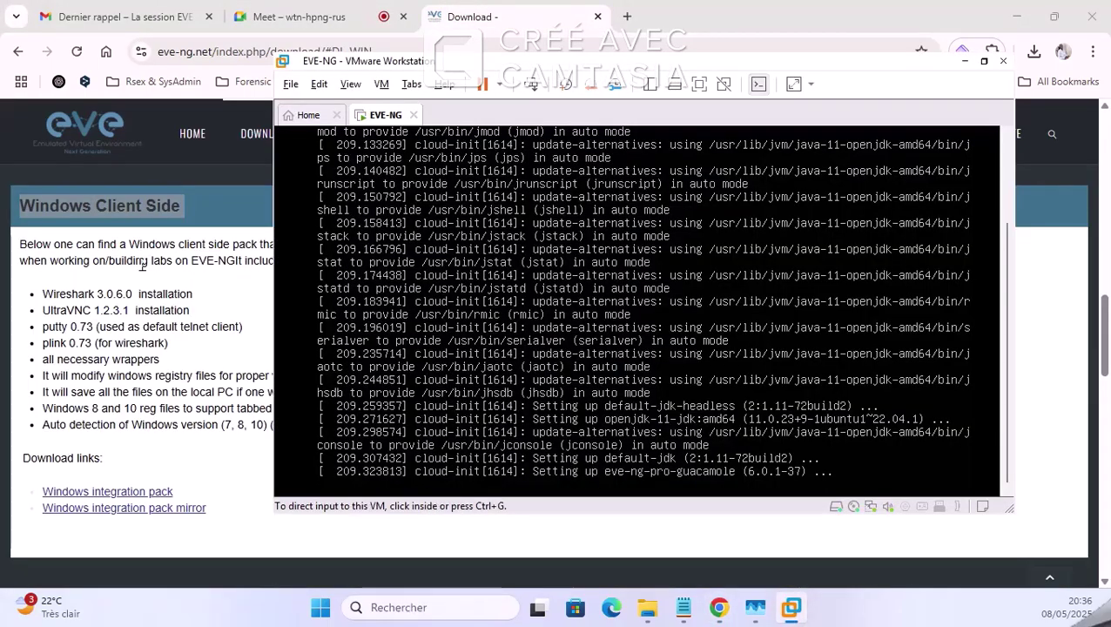
pyautogui.click(121, 297)
pyautogui.scroll(5, 205, 328)
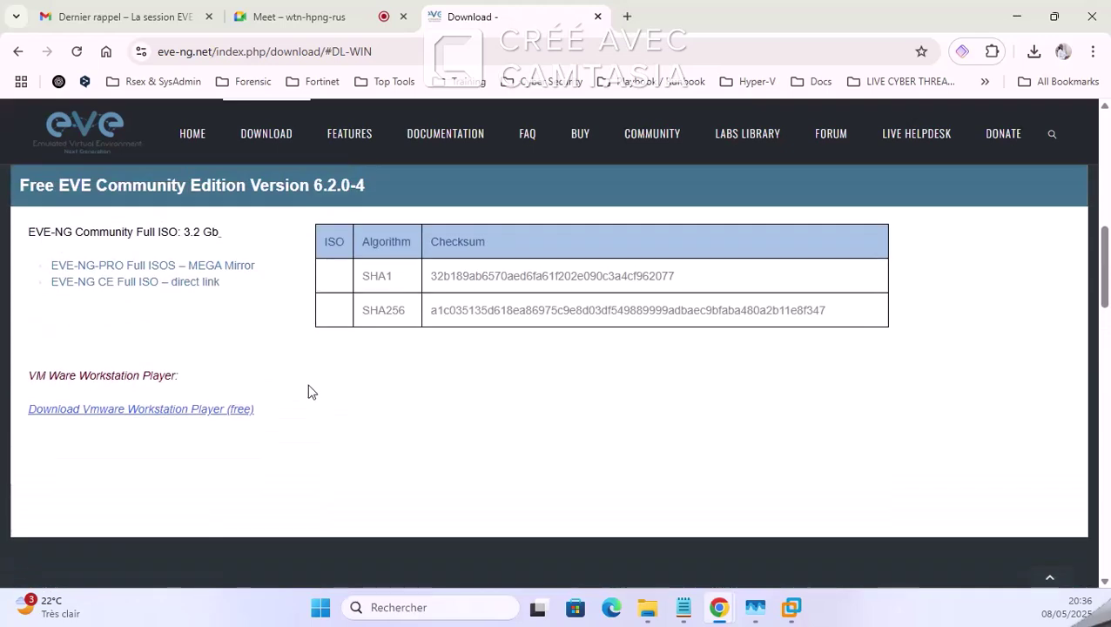
pyautogui.scroll(3, 331, 376)
pyautogui.scroll(3, 340, 371)
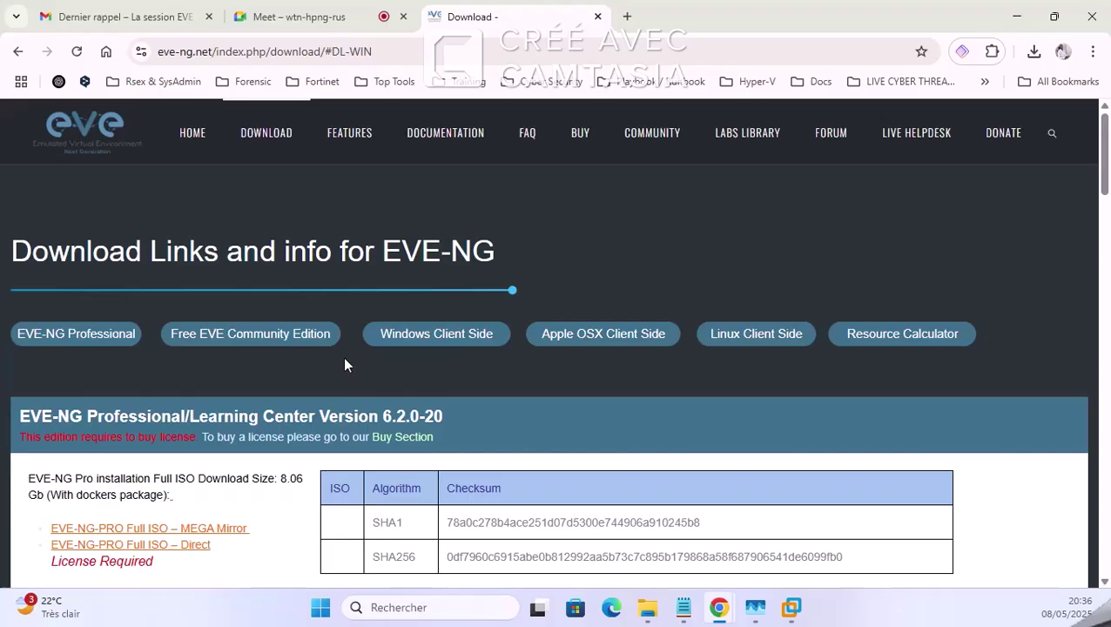
# Step: Open the EVE-NG DOCUMENTATION link in a new tab and expand the System Requirements and Installation topics
pyautogui.rightClick(456, 132)
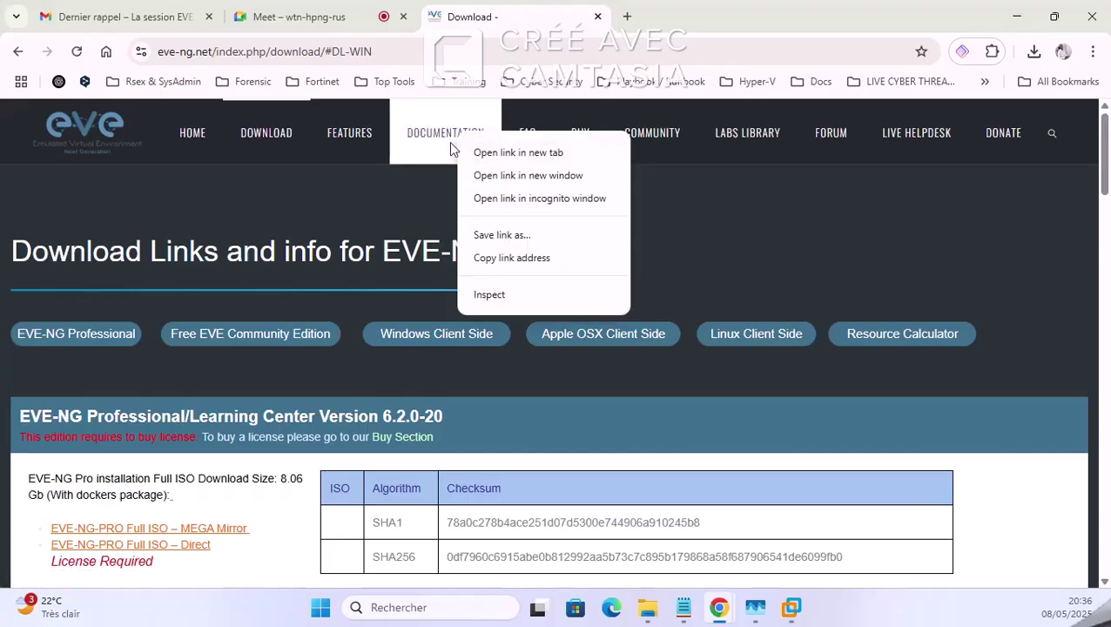
pyautogui.click(477, 152)
pyautogui.click(687, 12)
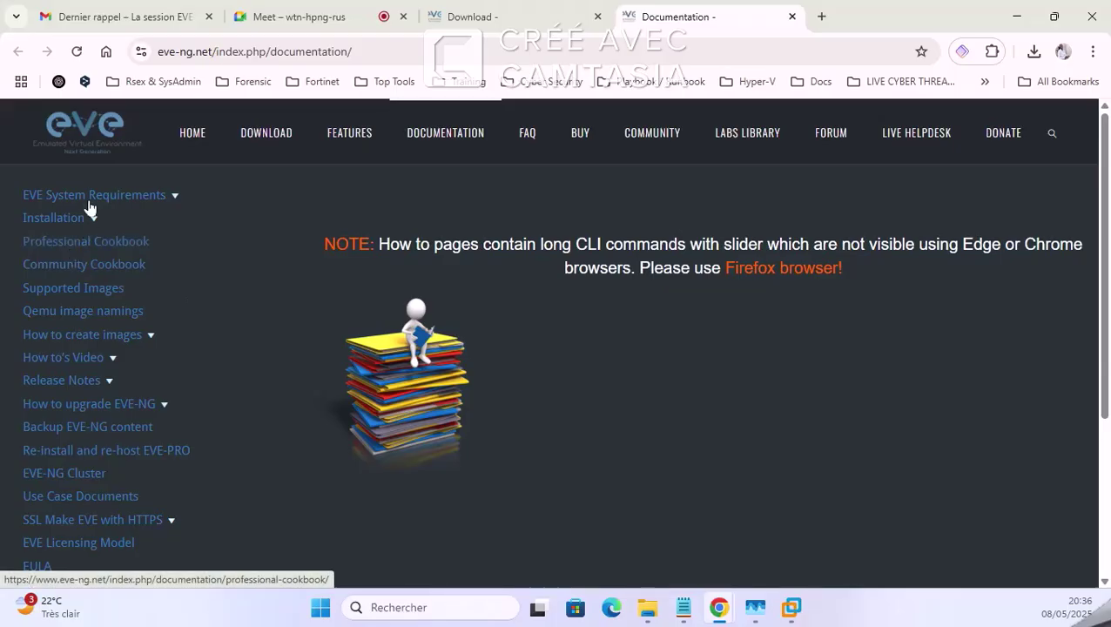
pyautogui.click(174, 196)
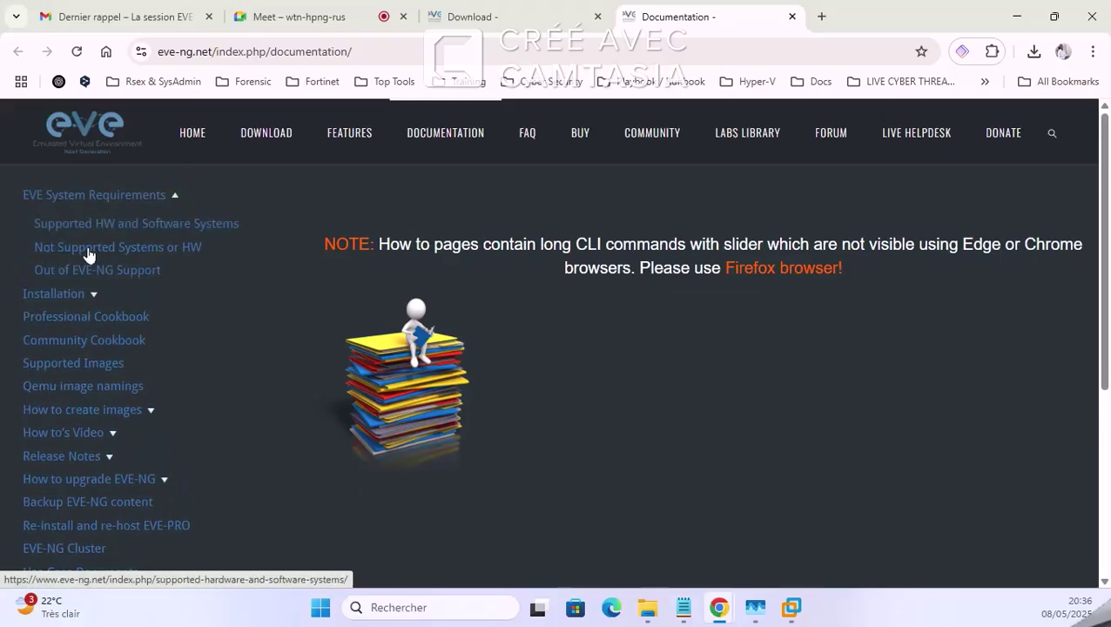
pyautogui.click(92, 295)
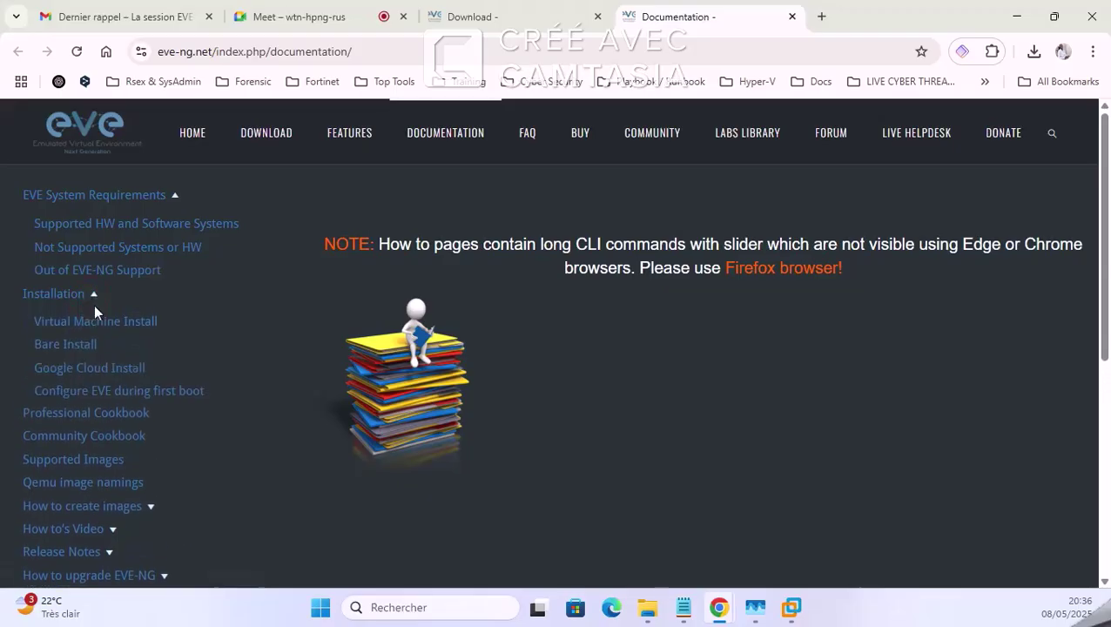
pyautogui.scroll(-1, 98, 349)
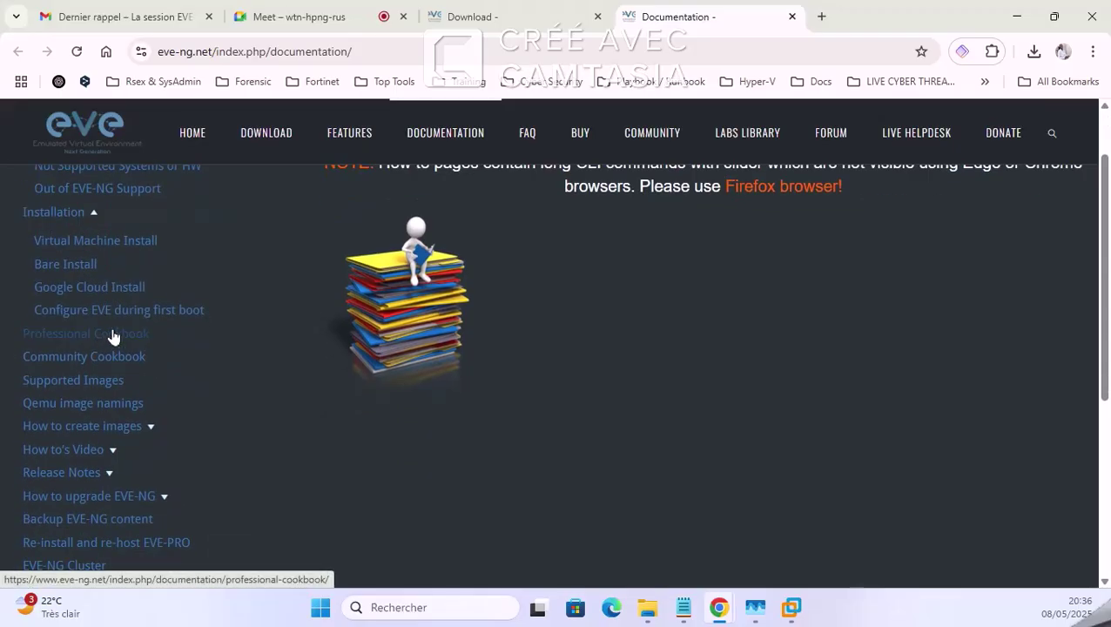
pyautogui.scroll(-2, 111, 334)
# Step: Open the How to create images guide via Community Cookbook, scroll its list, and return to the download page
pyautogui.click(112, 202)
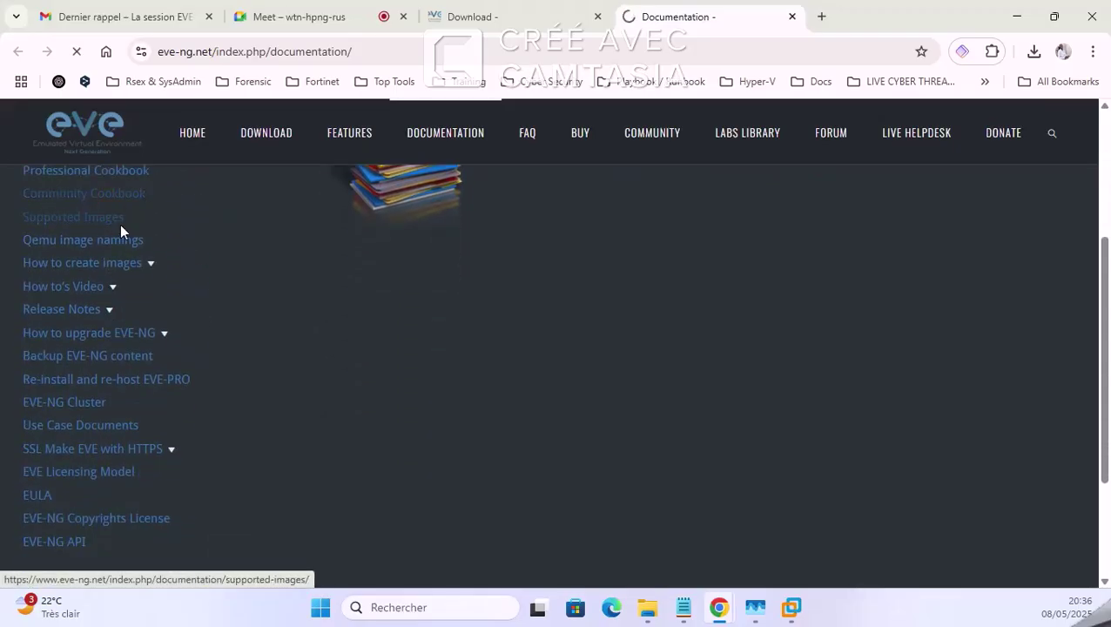
pyautogui.scroll(-2, 405, 355)
pyautogui.scroll(2, 196, 340)
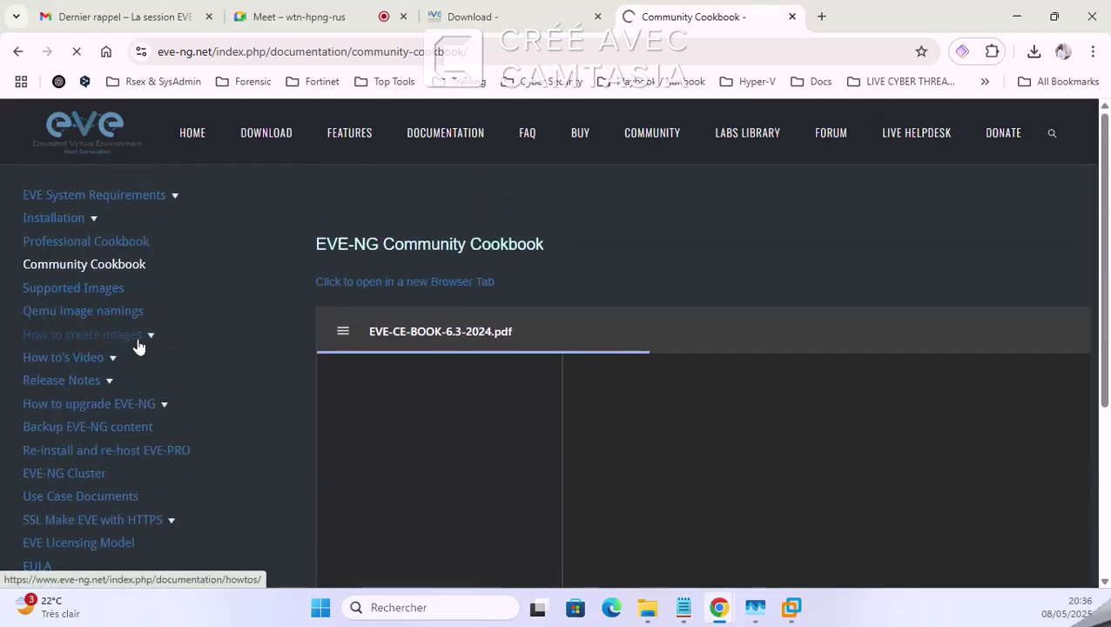
pyautogui.click(136, 341)
pyautogui.scroll(-6, 505, 362)
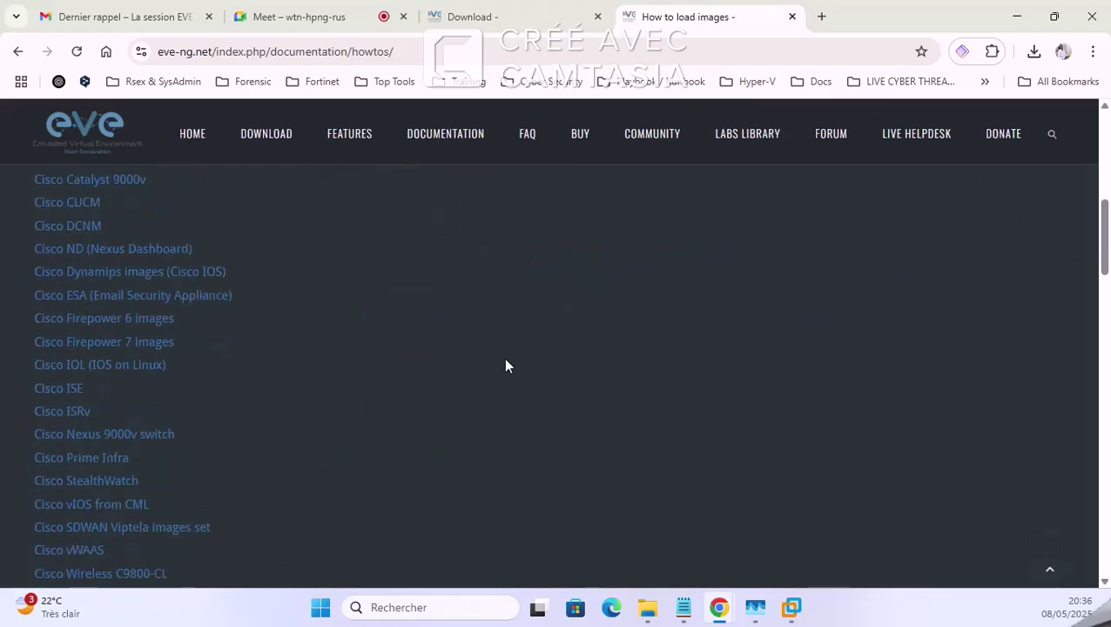
pyautogui.scroll(-7, 506, 365)
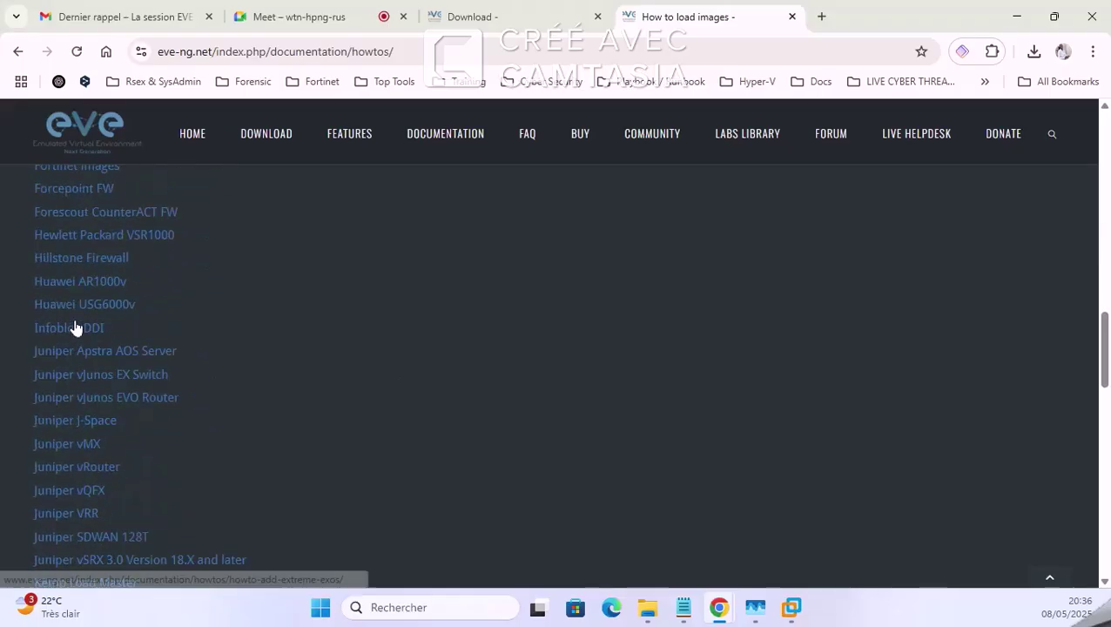
pyautogui.scroll(-5, 76, 328)
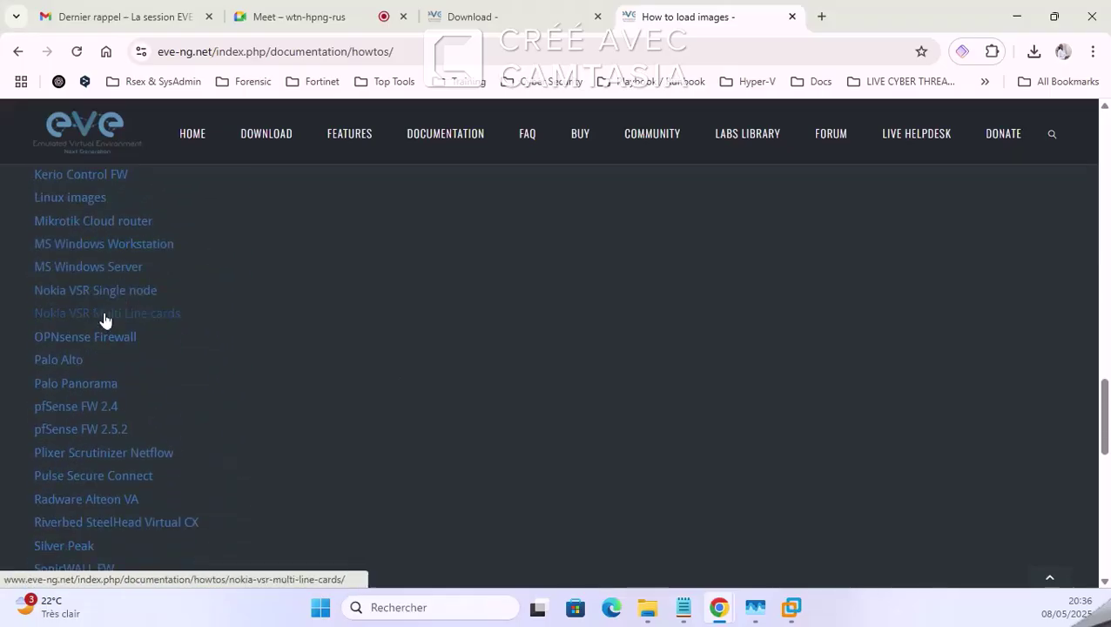
pyautogui.scroll(-1, 126, 330)
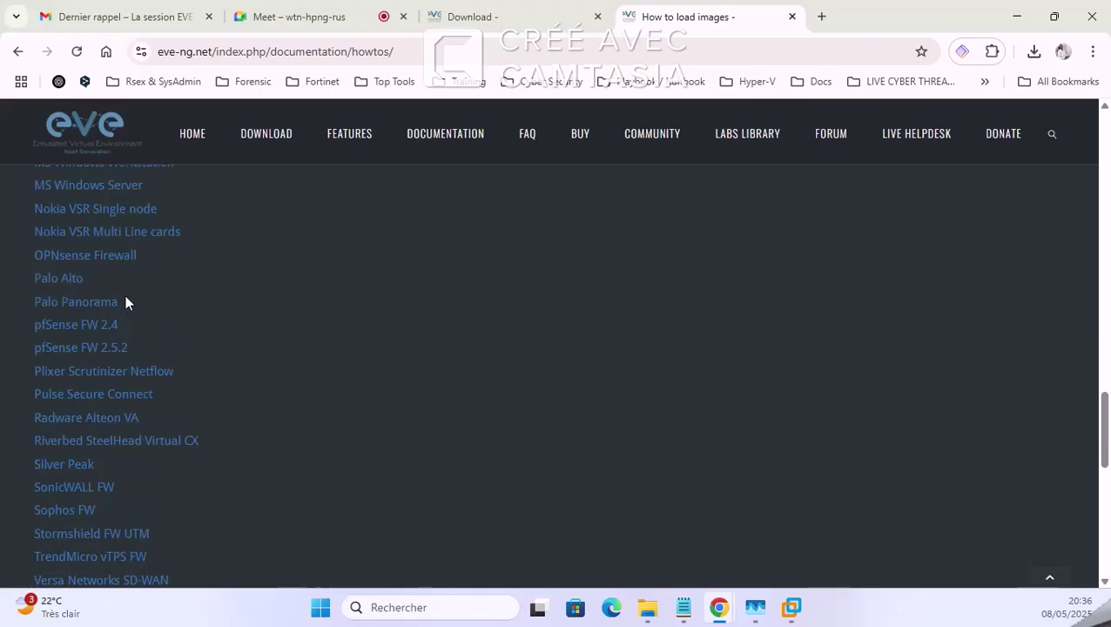
pyautogui.scroll(-6, 187, 350)
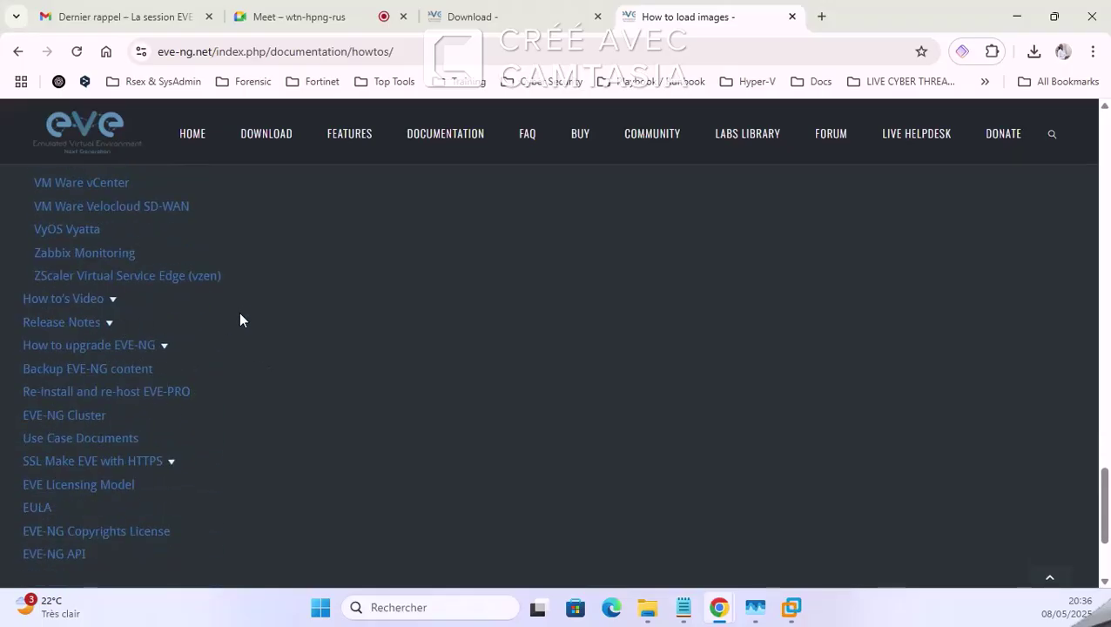
pyautogui.scroll(-2, 158, 375)
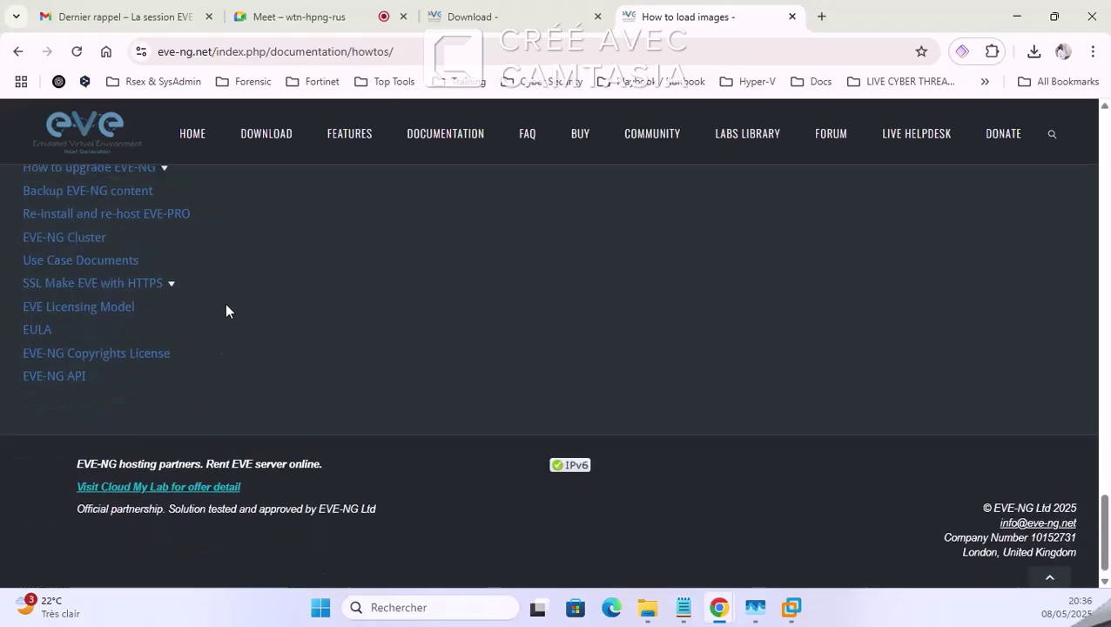
pyautogui.scroll(5, 225, 311)
pyautogui.click(508, 17)
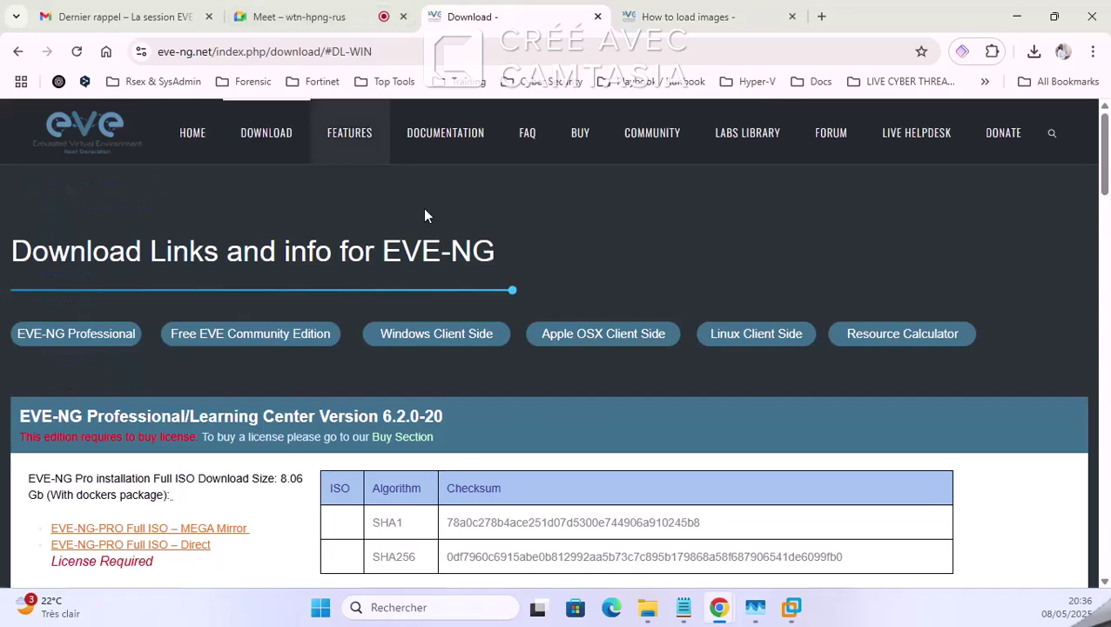
# Step: Check the EVE-NG boot log in the VM console, then bring Chrome back in front
pyautogui.click(793, 609)
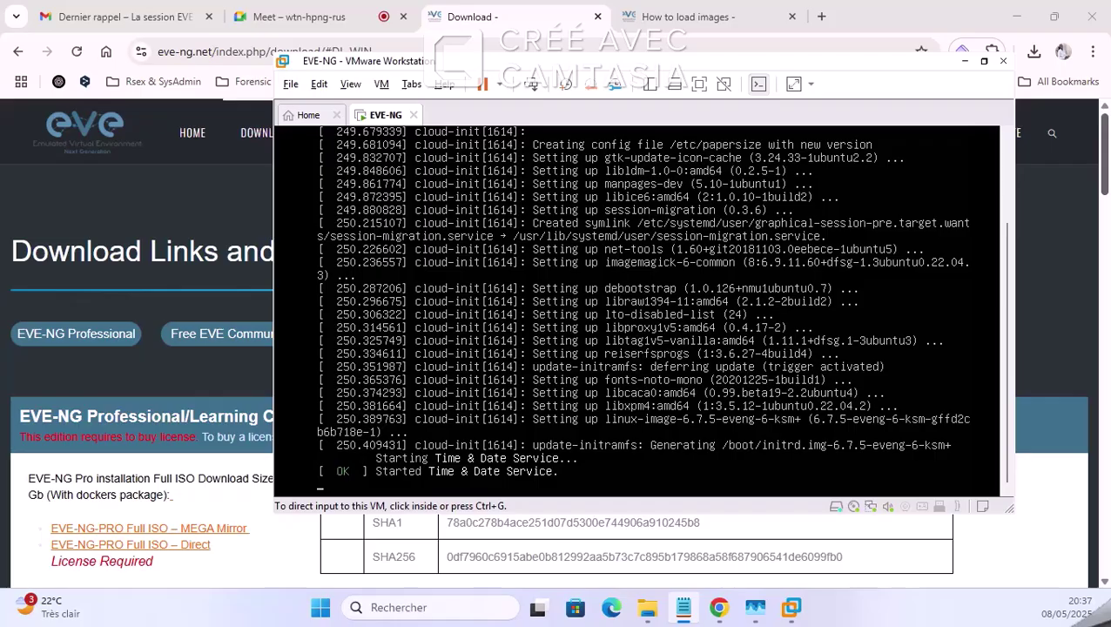
pyautogui.click(814, 33)
# Step: Open a blank tab, then post 'Lien images :' with the dl.nextadmin.net qemu link in the Meet chat
pyautogui.click(821, 16)
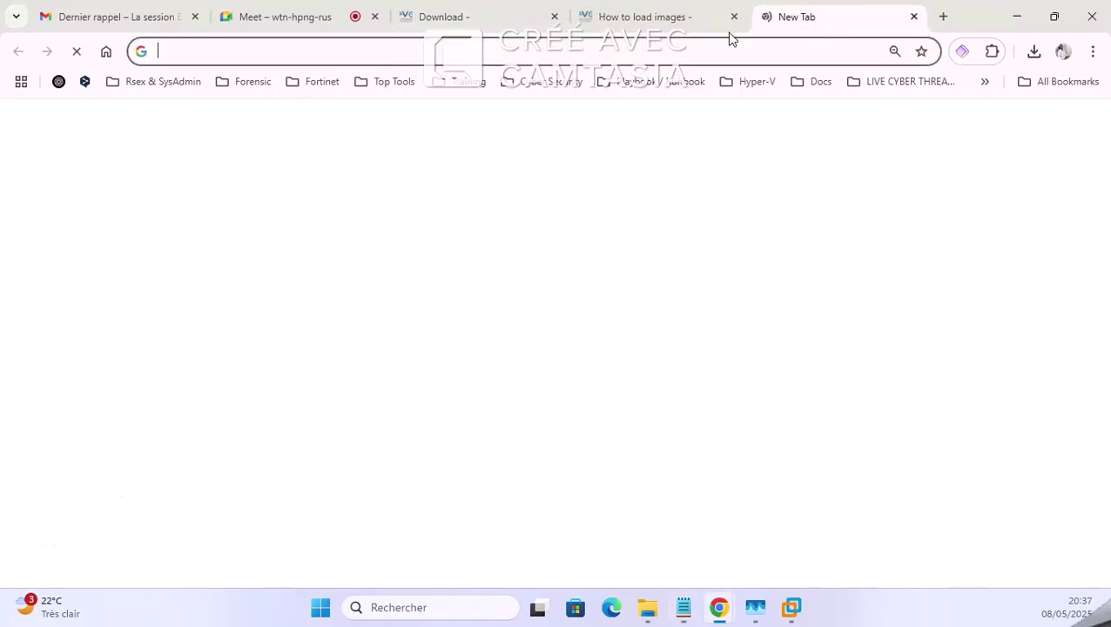
pyautogui.click(296, 17)
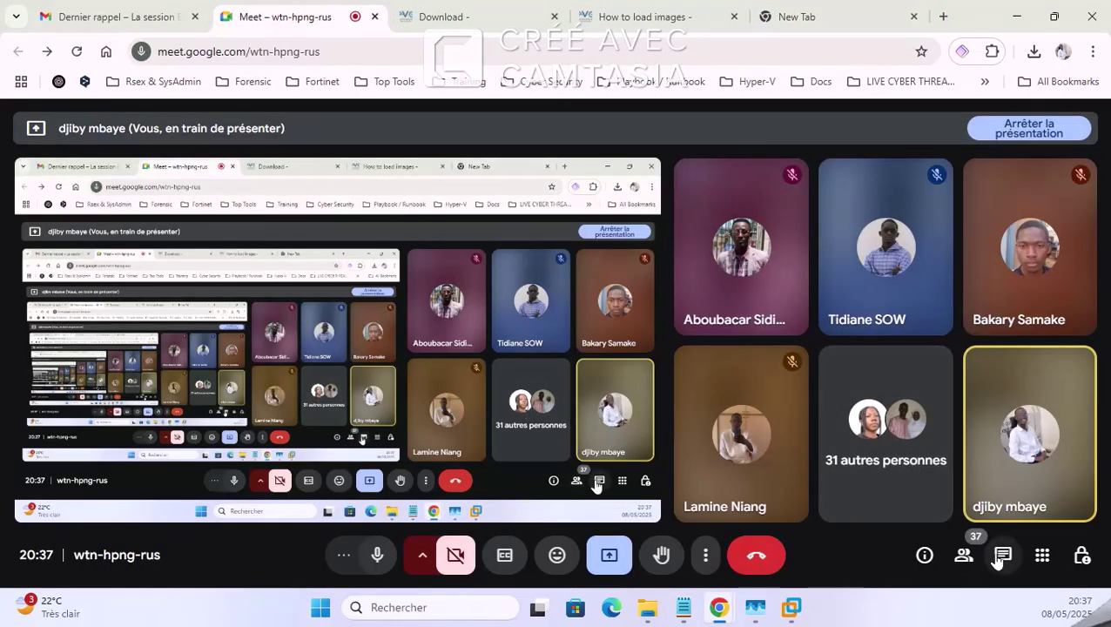
pyautogui.click(1003, 555)
pyautogui.click(897, 499)
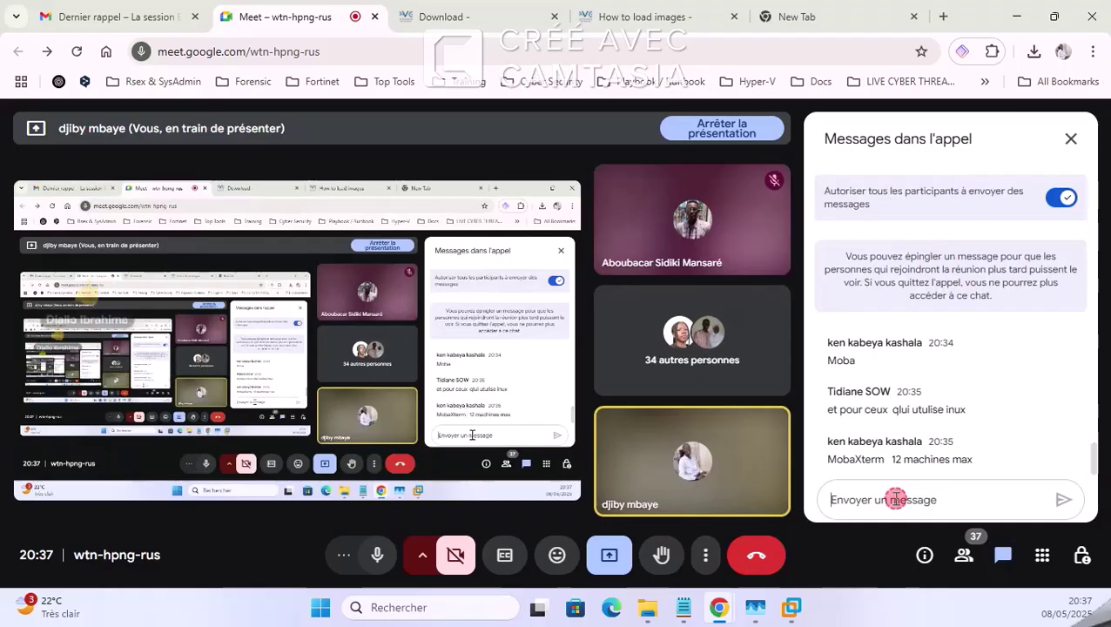
pyautogui.write('Lie')
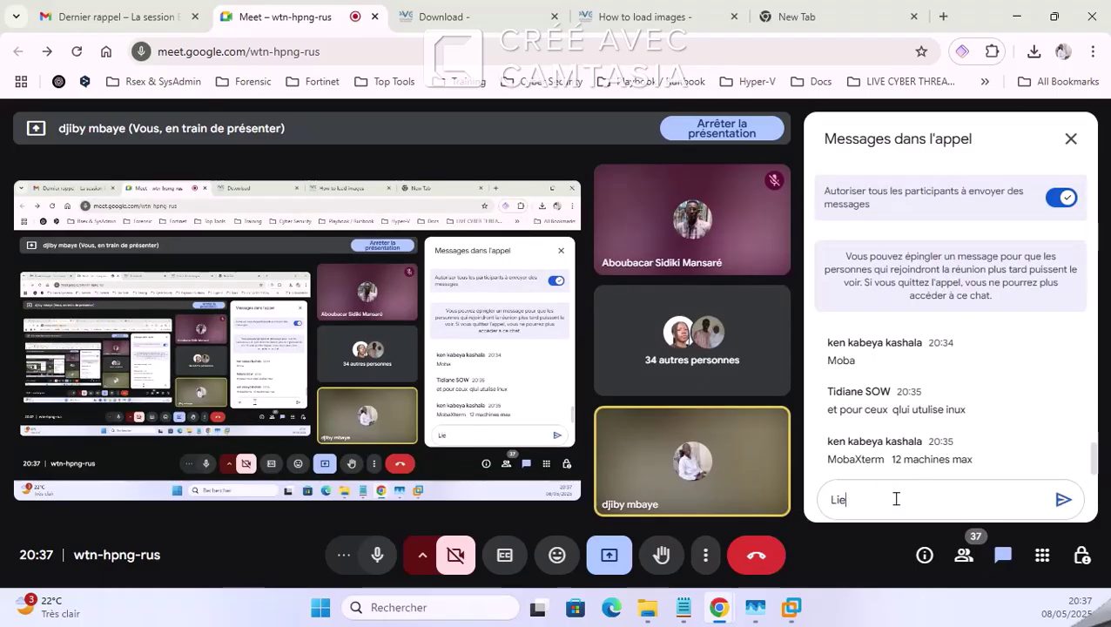
pyautogui.write('n po')
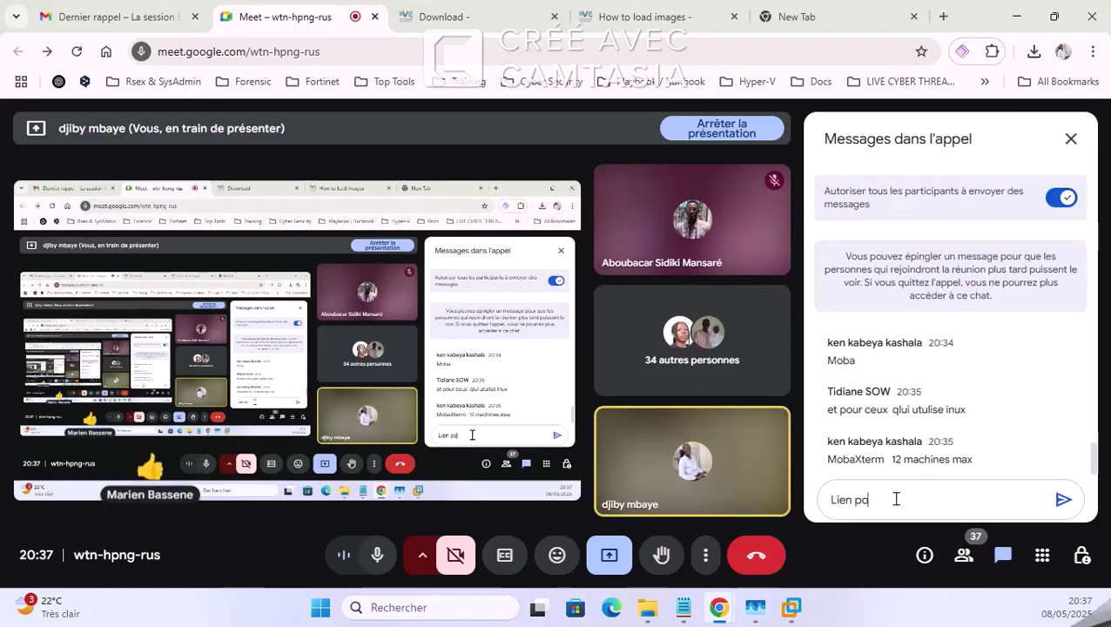
pyautogui.press('BackSpace')
pyautogui.press('BackSpace')
pyautogui.write('images')
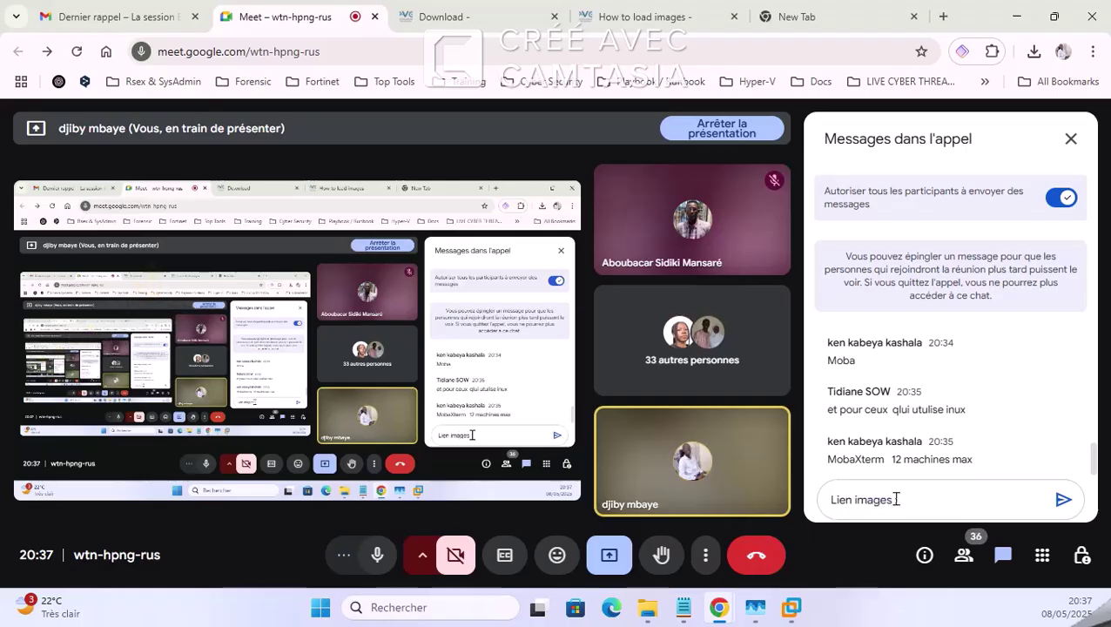
pyautogui.write(' :')
pyautogui.write('https://dl.nextadmin.net/dl/EVE-NG-image/qemu/')
pyautogui.press('Return')
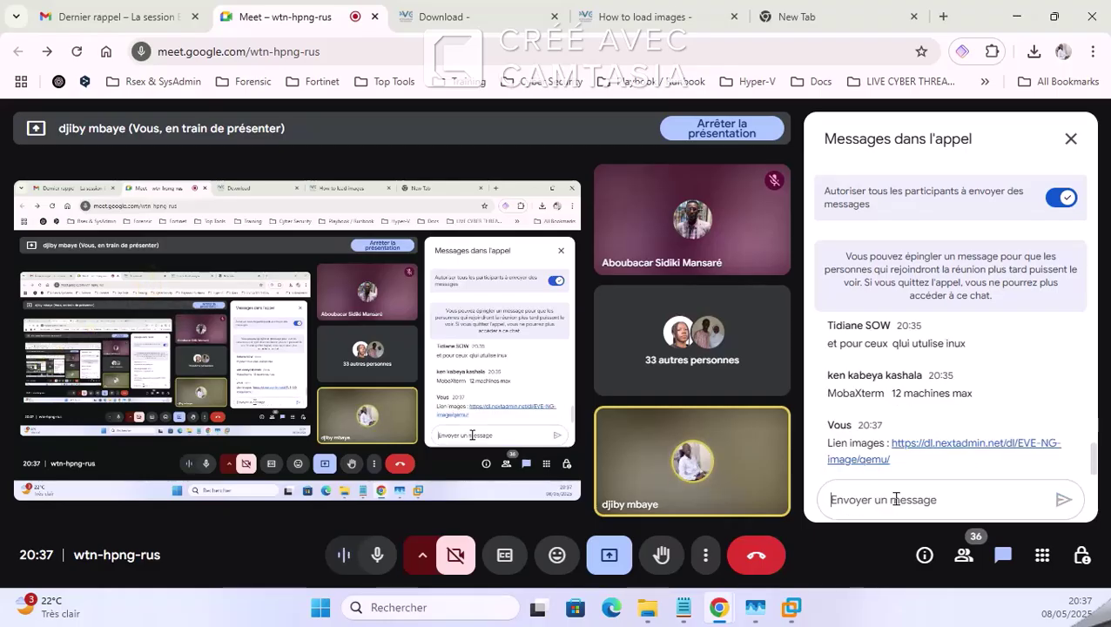
# Step: Open the shared qemu image listing, scroll through it, then close that tab and the Meet chat panel
pyautogui.click(995, 445)
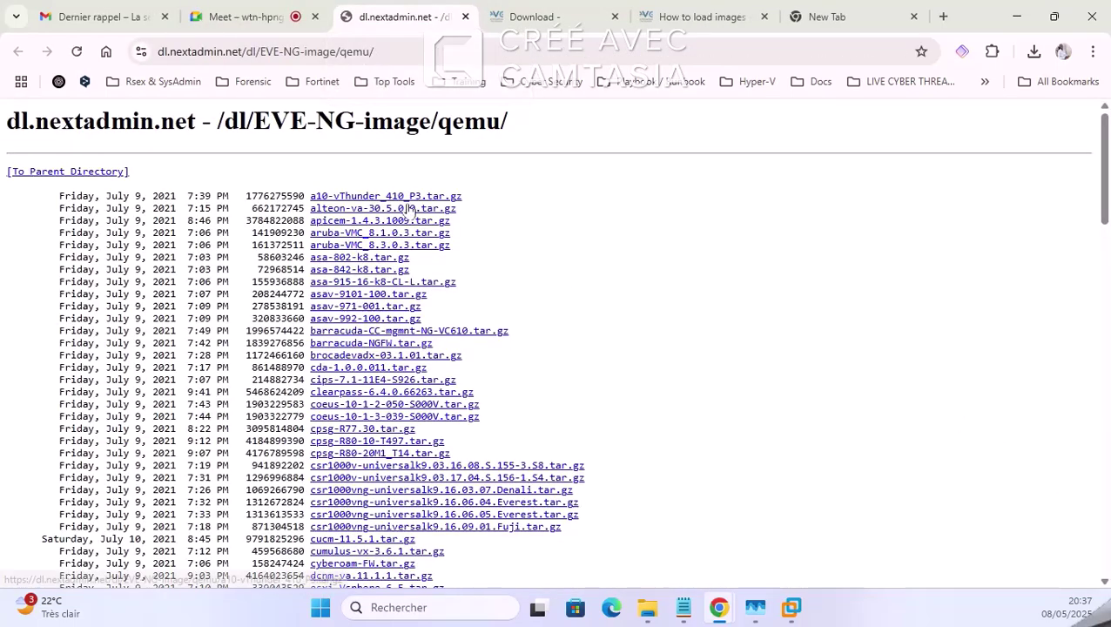
pyautogui.scroll(-10, 344, 260)
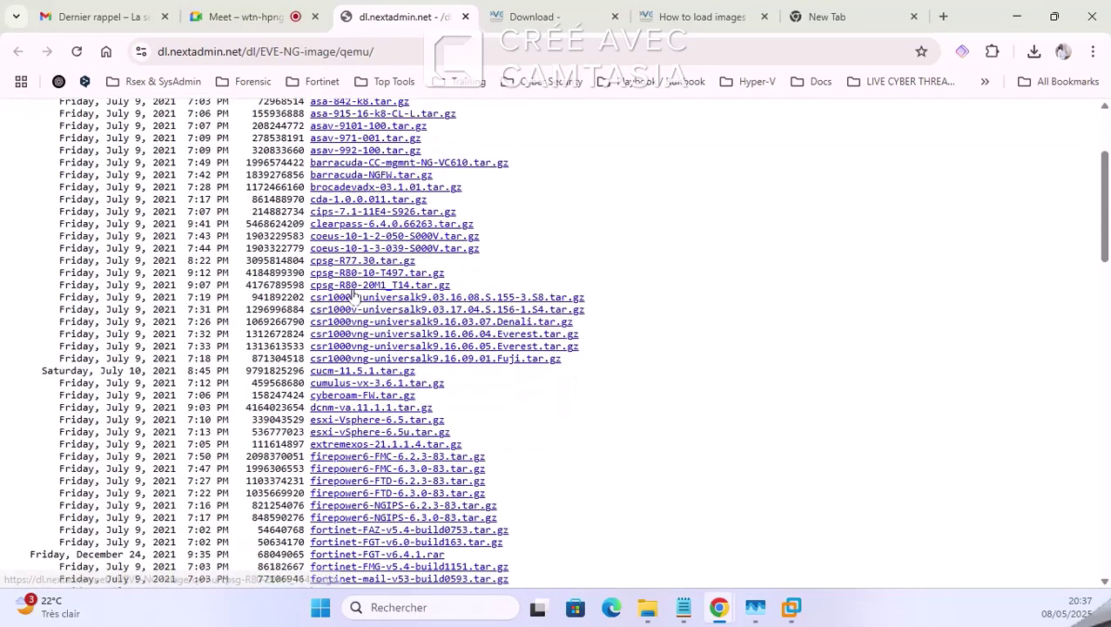
pyautogui.scroll(-3, 377, 276)
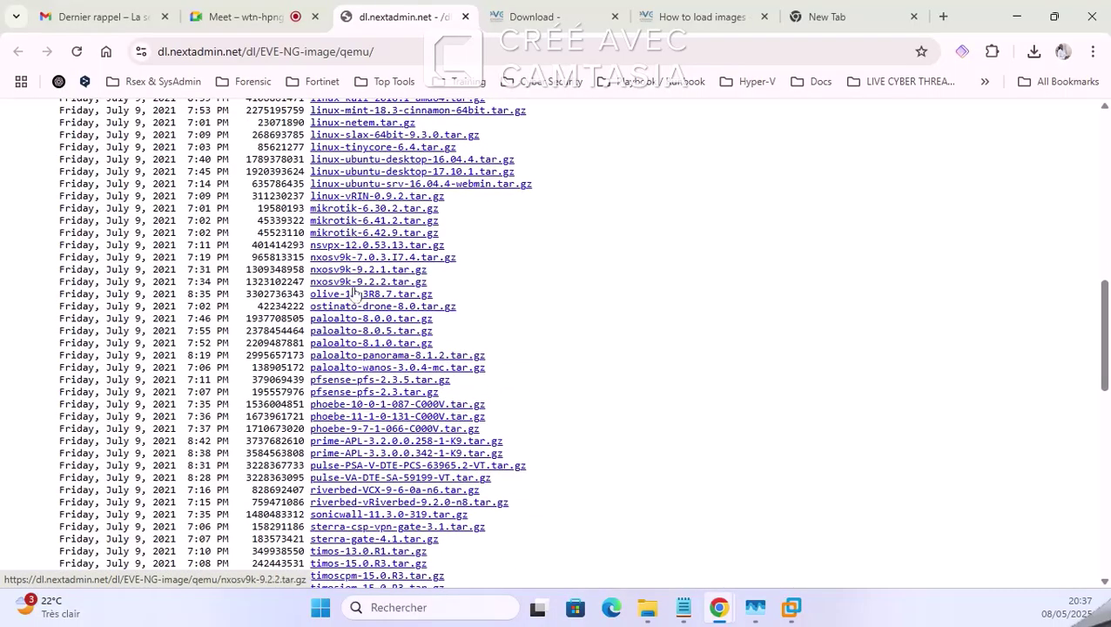
pyautogui.scroll(-8, 382, 418)
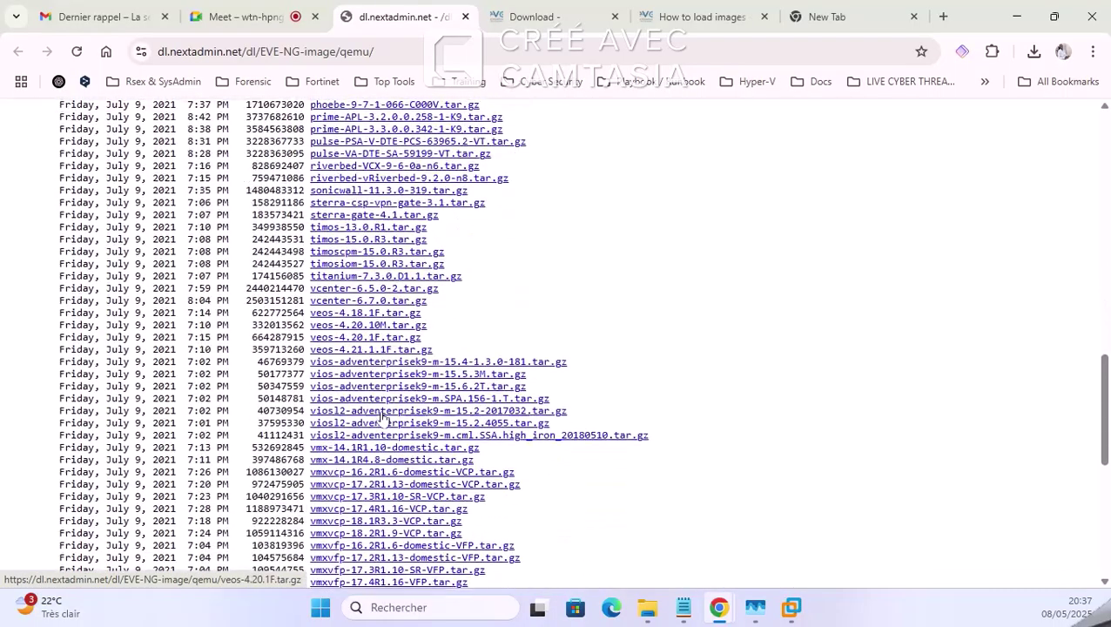
pyautogui.scroll(1, 382, 418)
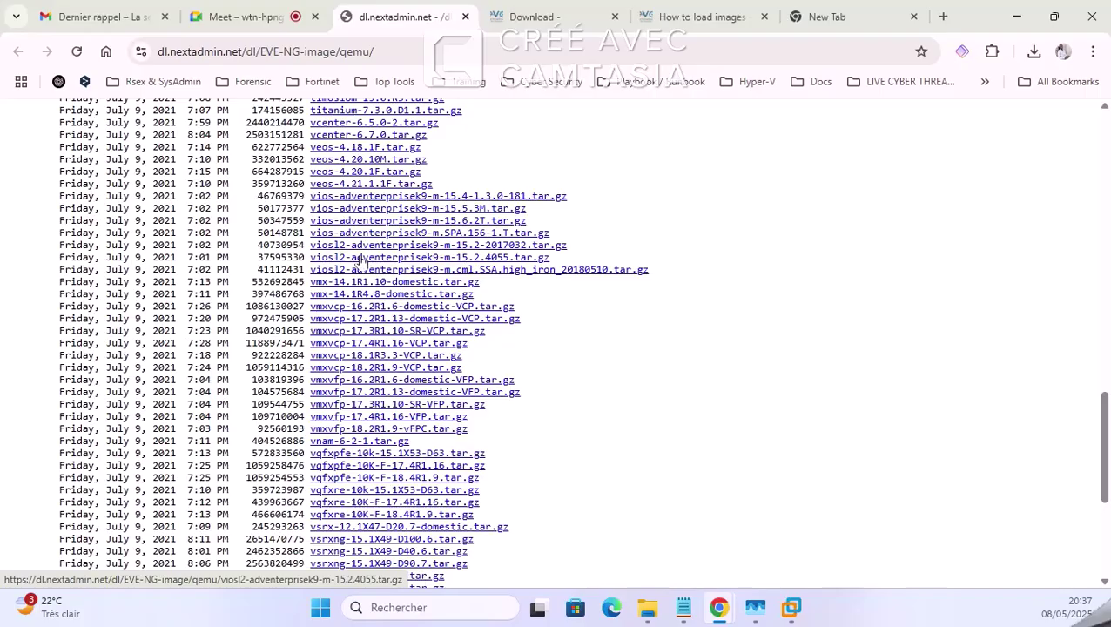
pyautogui.scroll(-4, 375, 279)
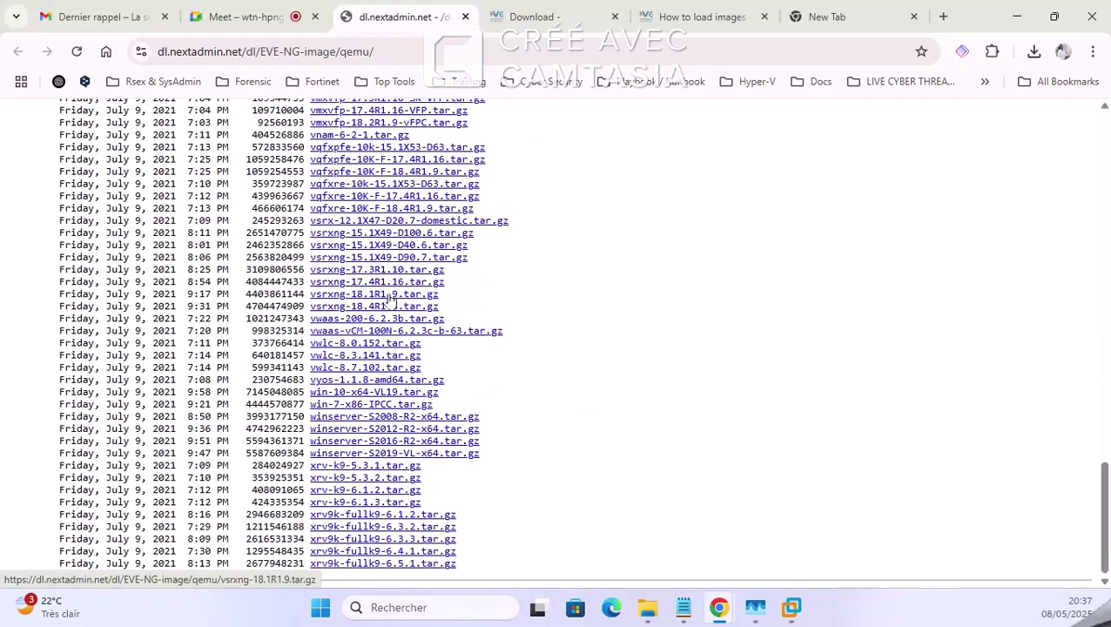
pyautogui.scroll(12, 403, 348)
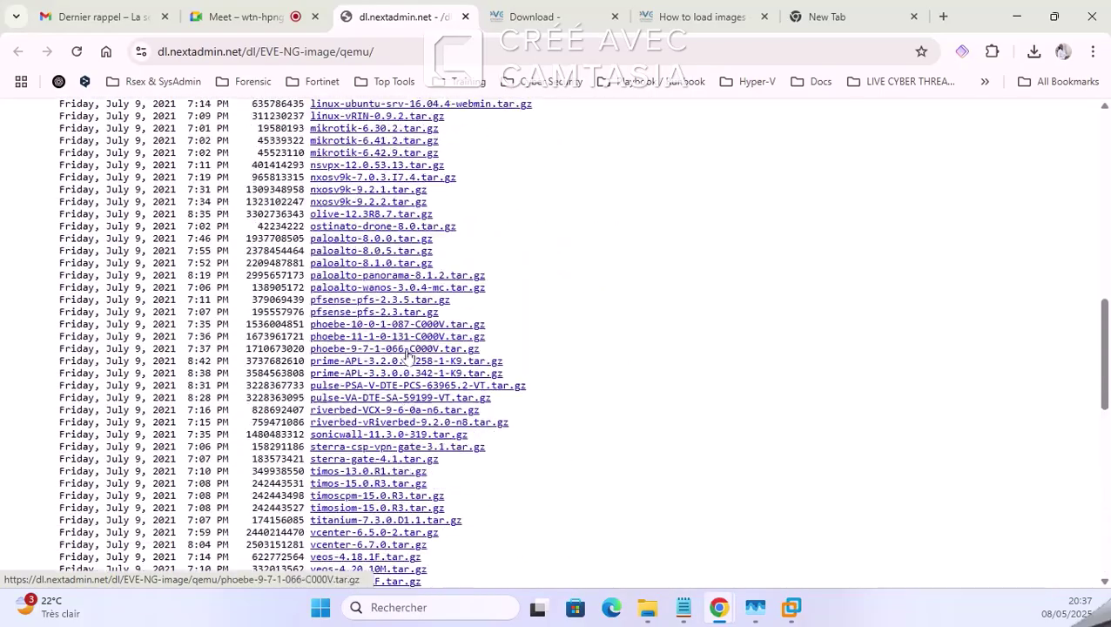
pyautogui.scroll(4, 409, 351)
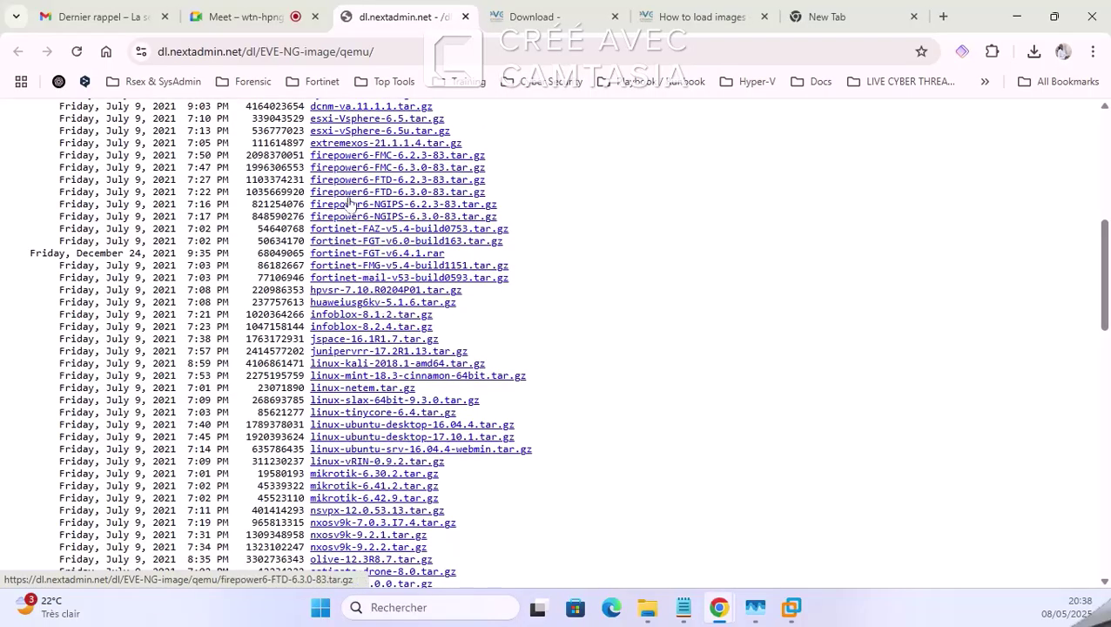
pyautogui.scroll(2, 349, 210)
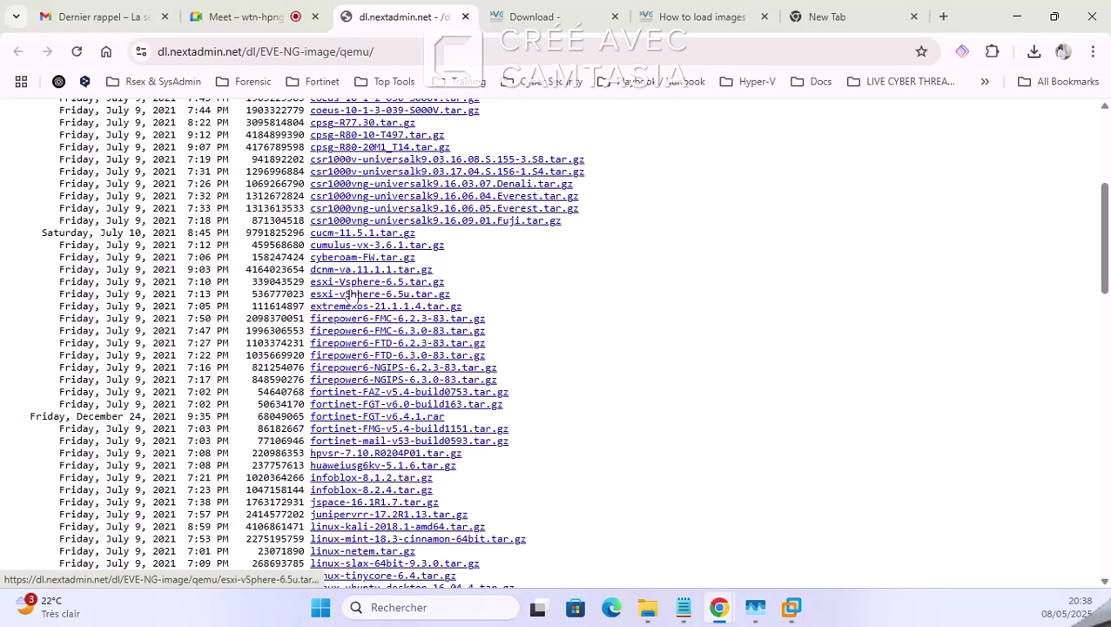
pyautogui.scroll(3, 357, 261)
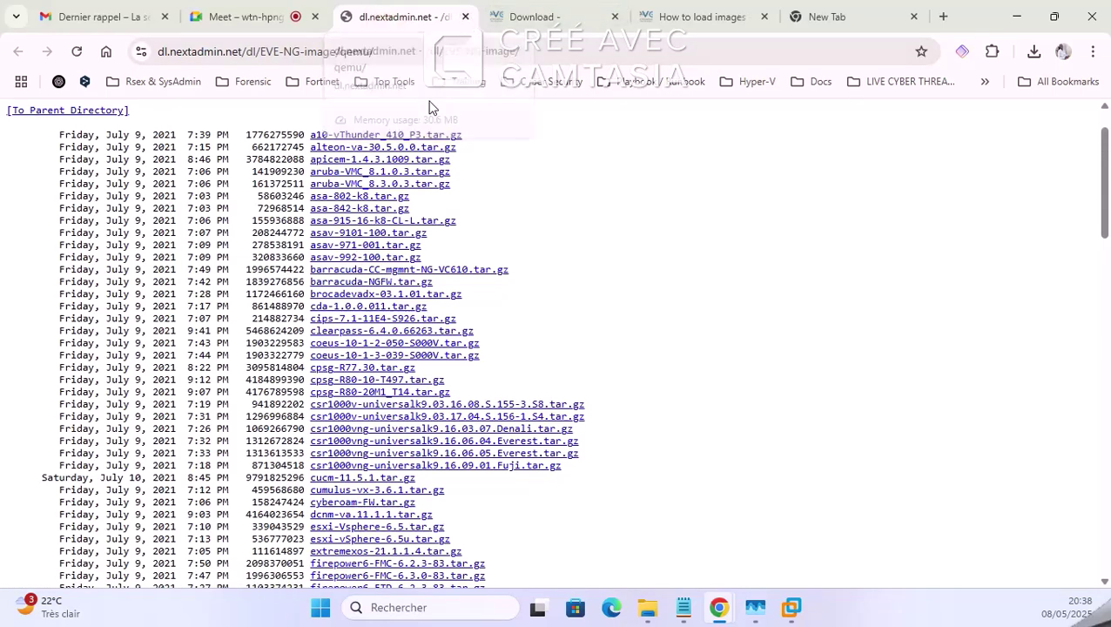
pyautogui.scroll(1, 441, 264)
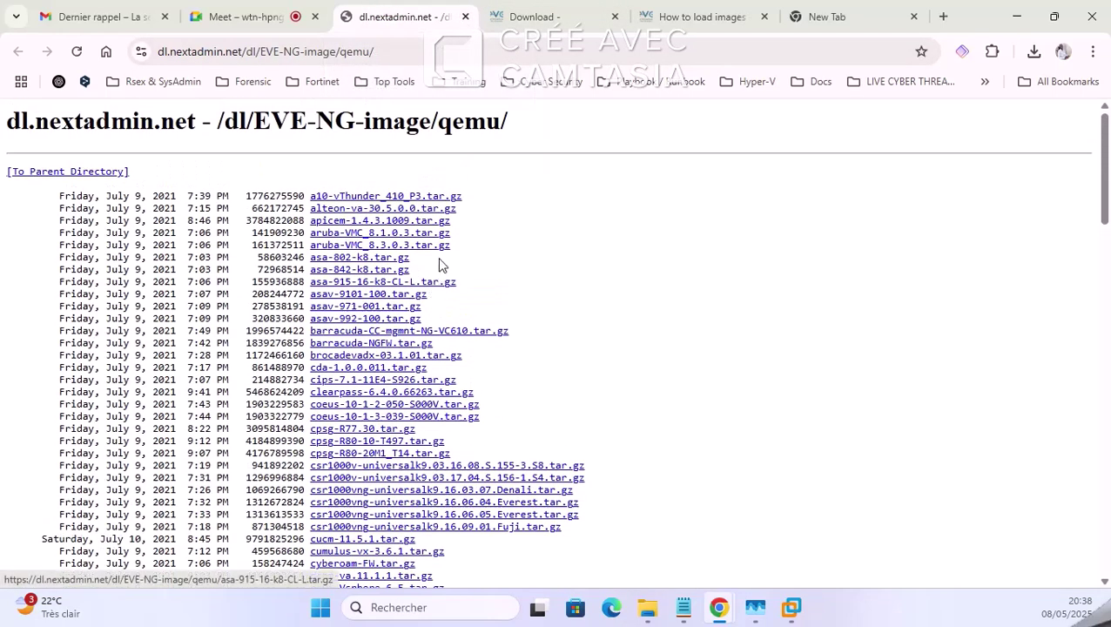
pyautogui.click(466, 17)
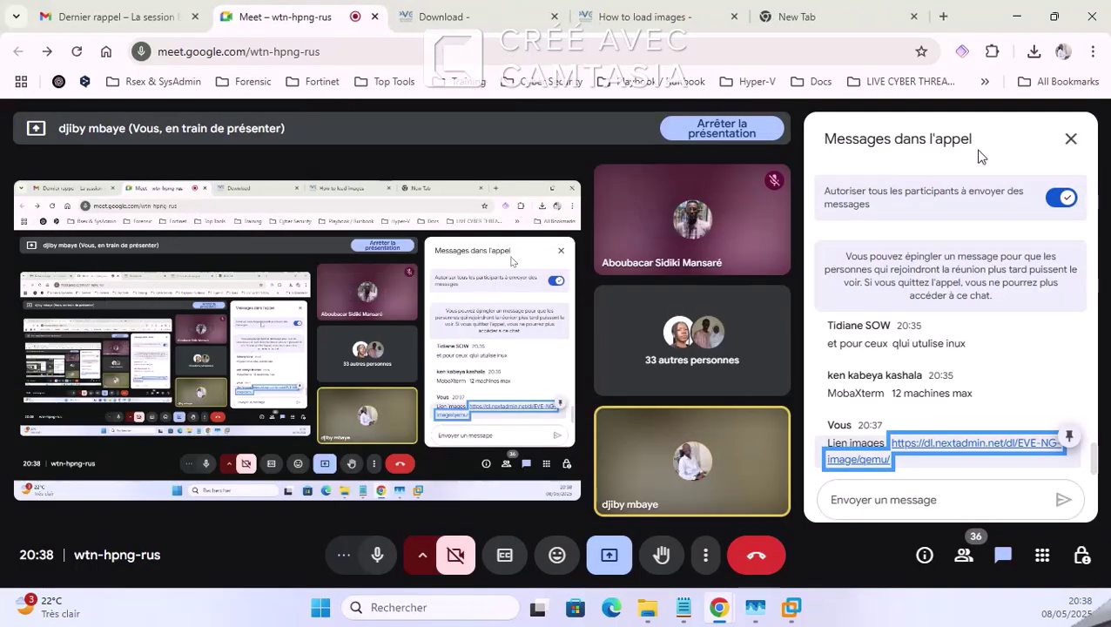
pyautogui.click(1071, 140)
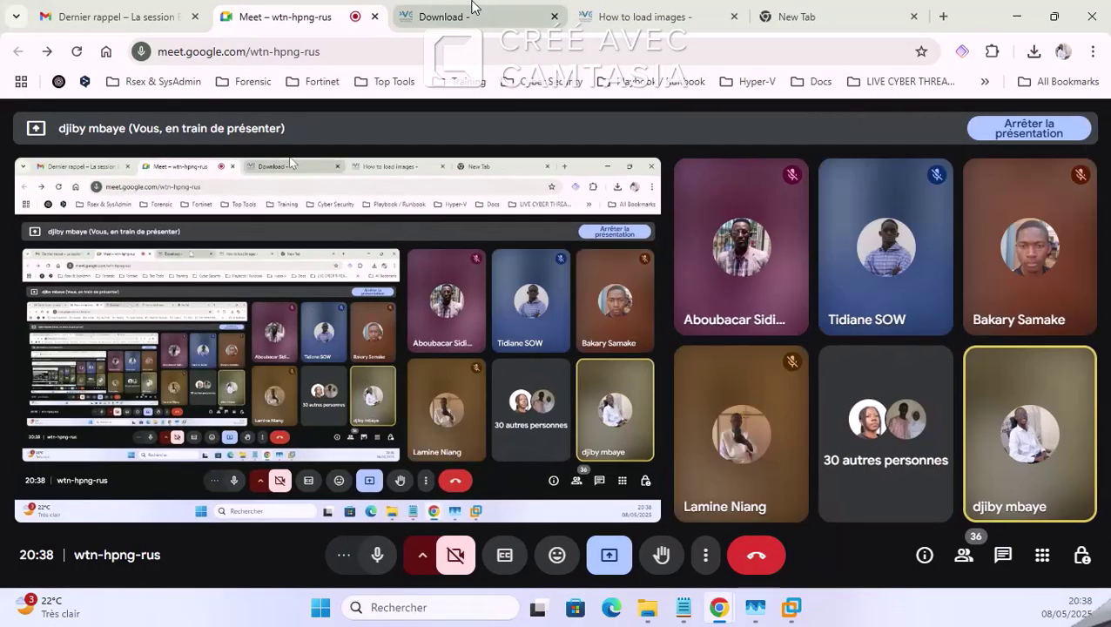
# Step: Bring the EVE-NG console forward, grabbing input with Ctrl+G and releasing it with Ctrl+Alt
pyautogui.click(459, 13)
pyautogui.click(790, 607)
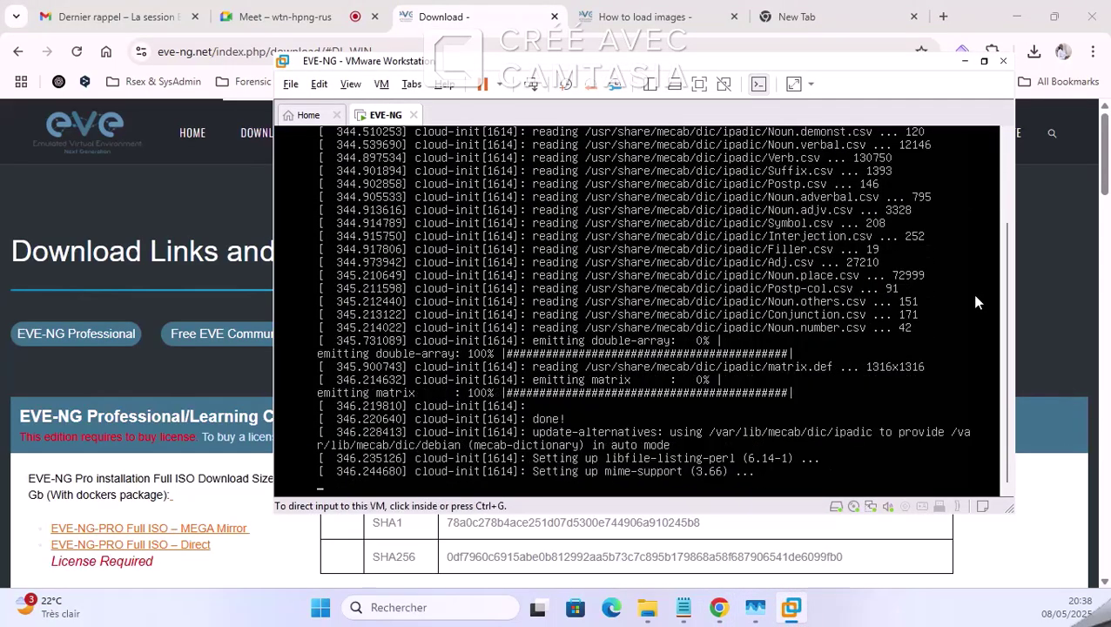
pyautogui.hotkey('ctrl', 'alt')
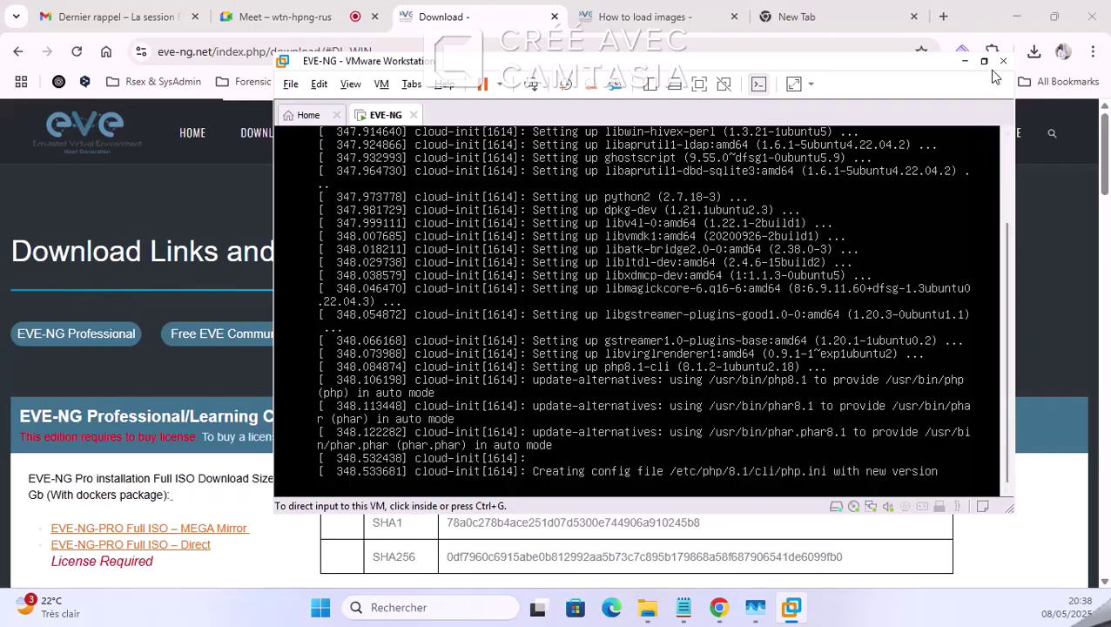
pyautogui.hotkey('ctrl', 'g')
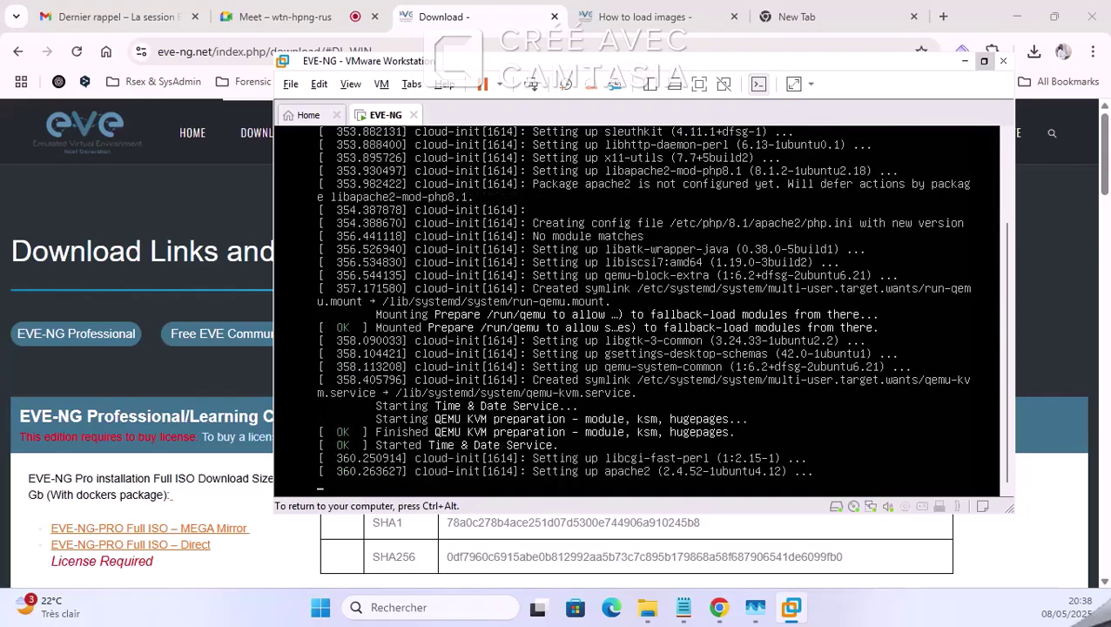
pyautogui.hotkey('ctrl', 'alt')
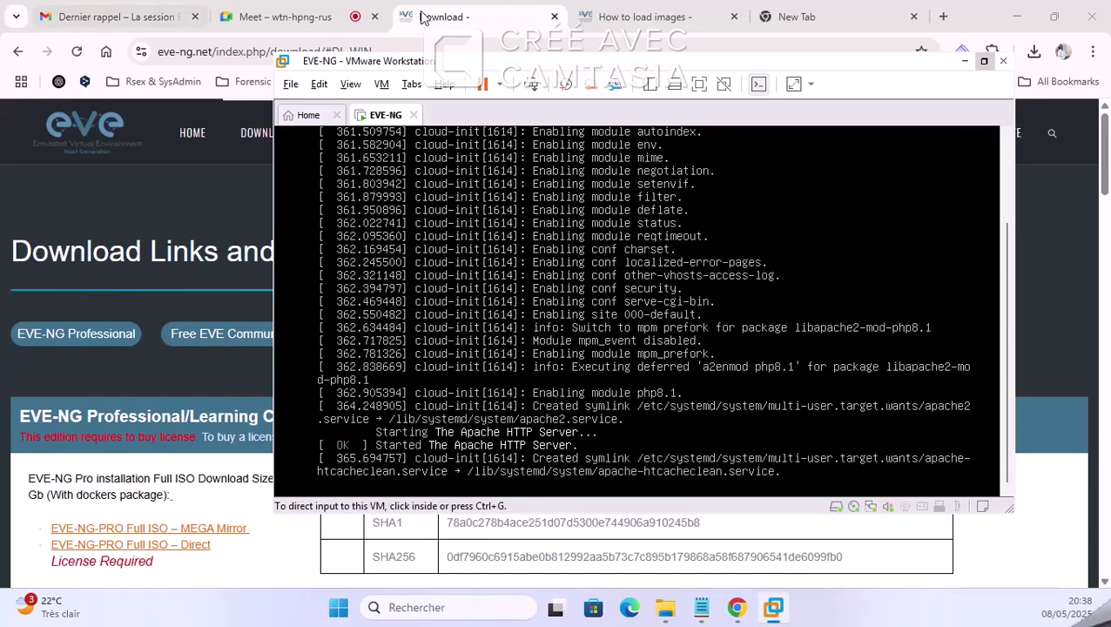
# Step: Close the Gmail tab and admit the waiting participant to the Meet call
pyautogui.click(194, 17)
pyautogui.click(194, 17)
pyautogui.click(148, 17)
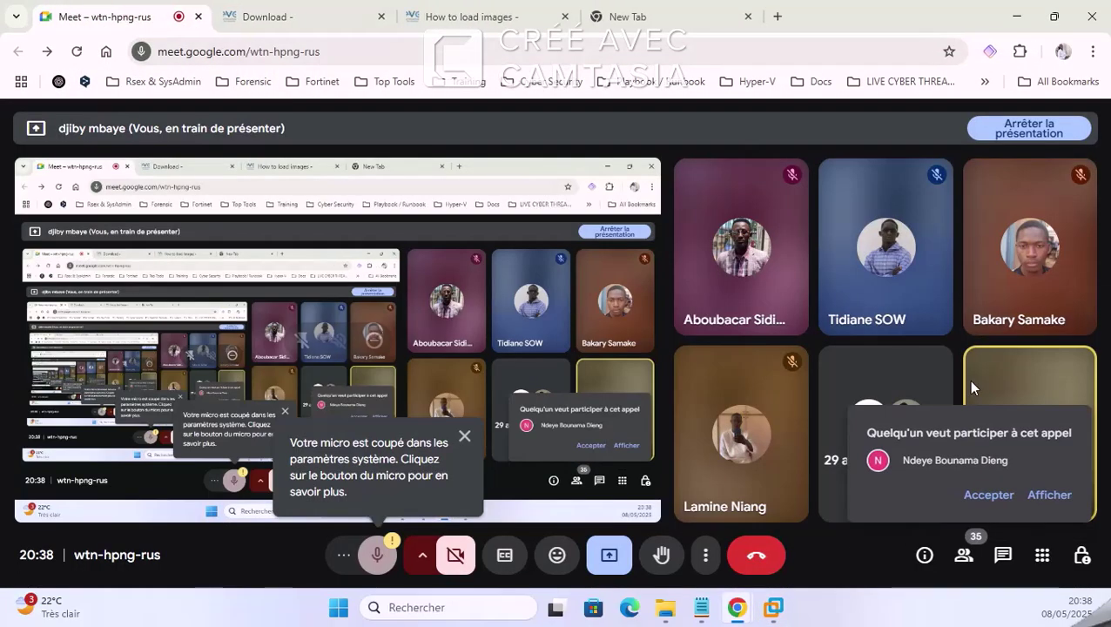
pyautogui.click(989, 495)
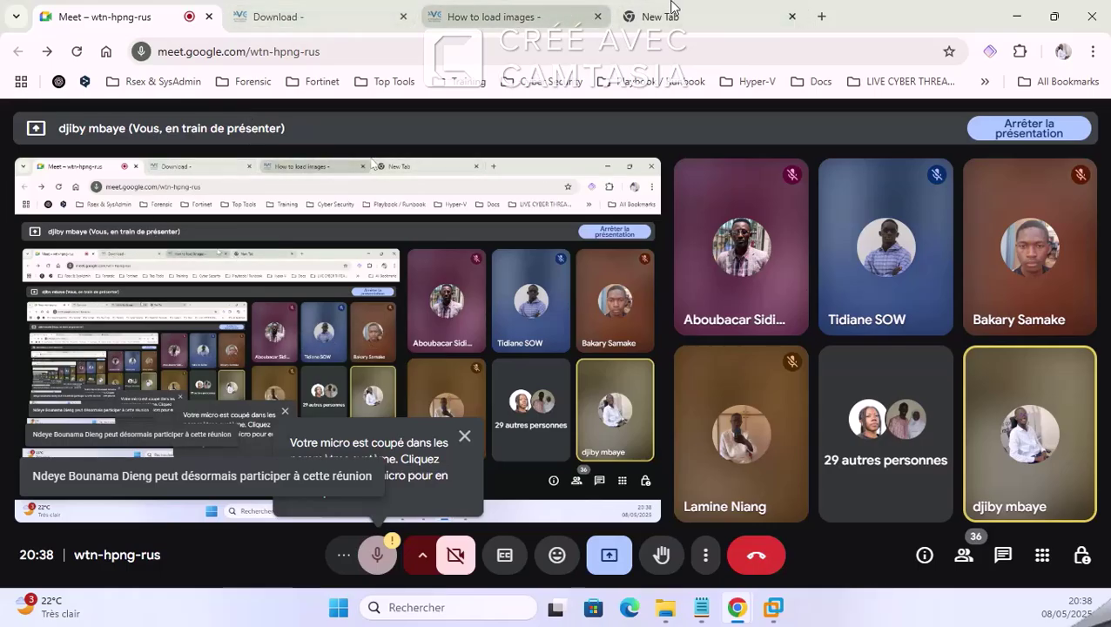
# Step: Glance at the VM console, read the Meet chat, dismiss the muted-mic warning, and open How to load images
pyautogui.click(777, 612)
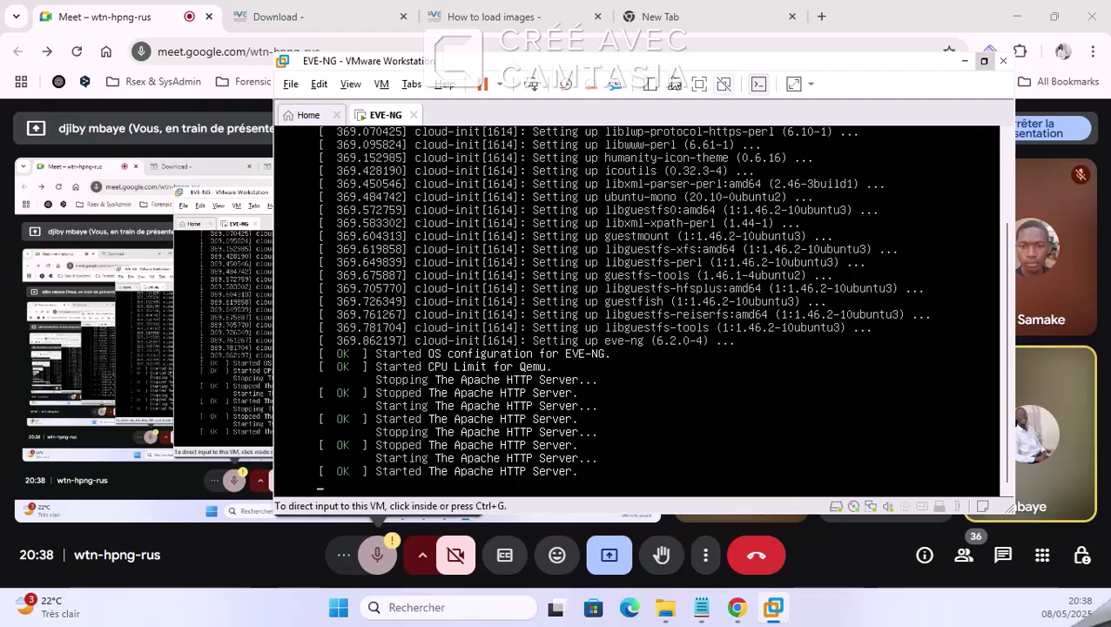
pyautogui.click(1060, 433)
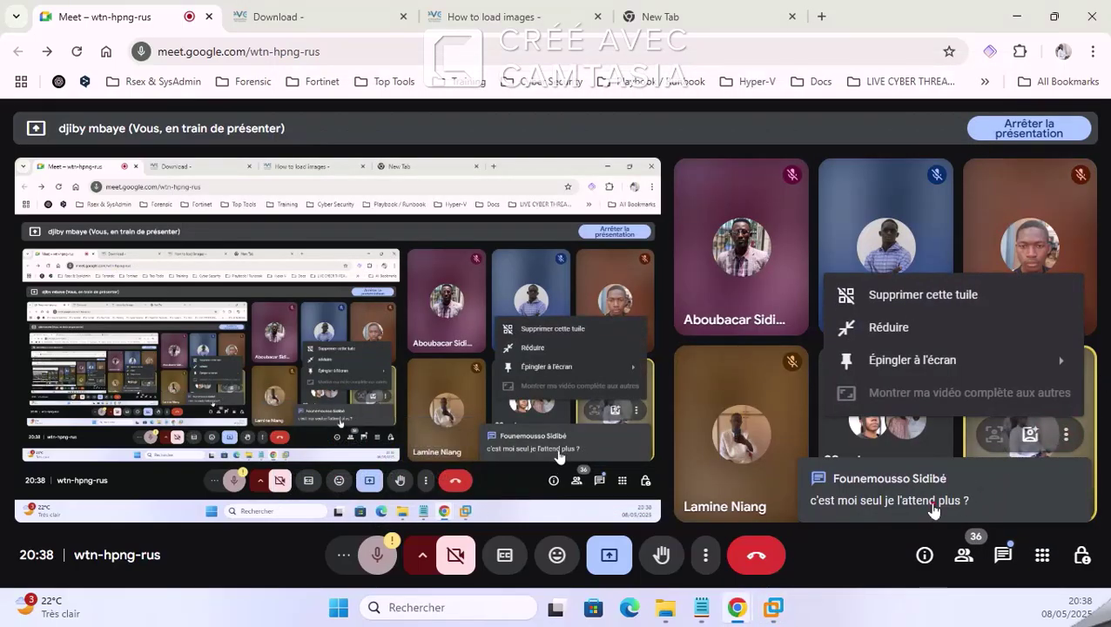
pyautogui.click(933, 510)
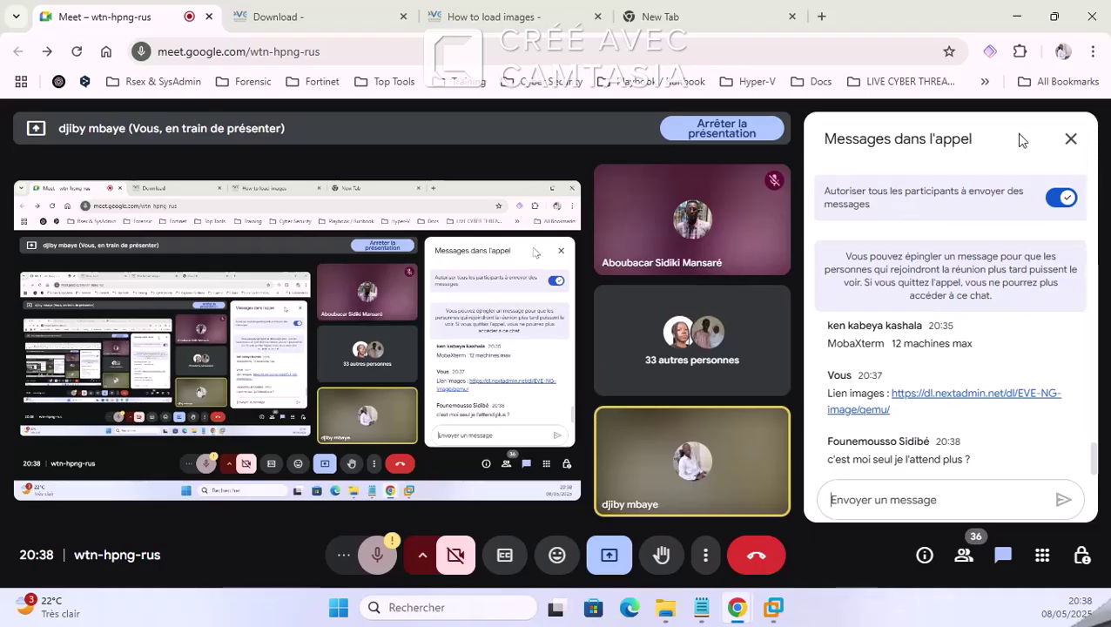
pyautogui.click(1072, 141)
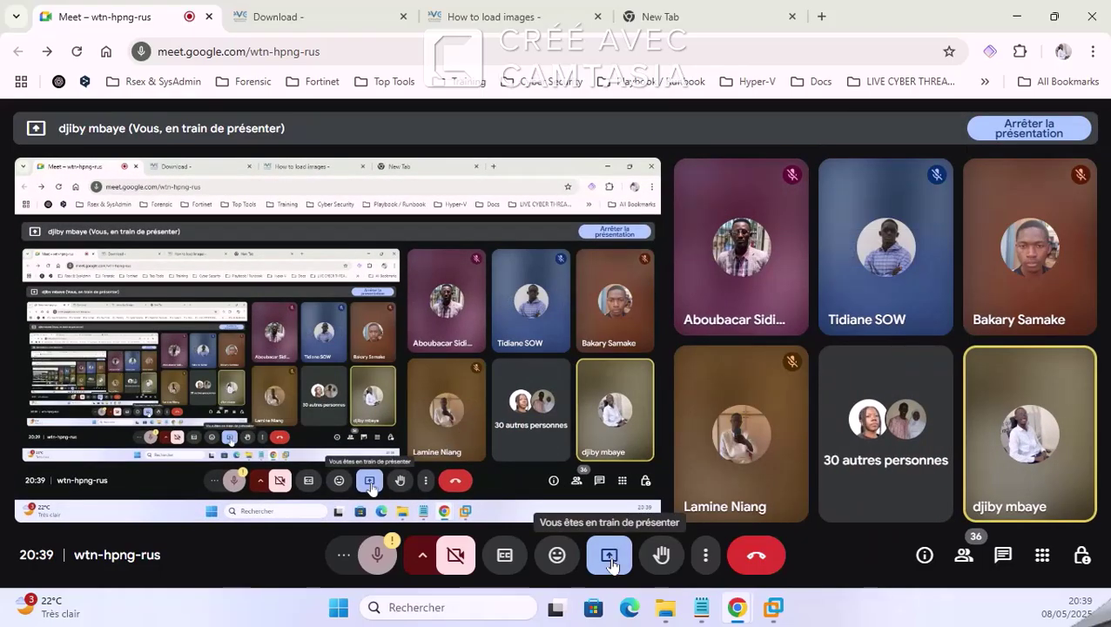
pyautogui.click(1003, 558)
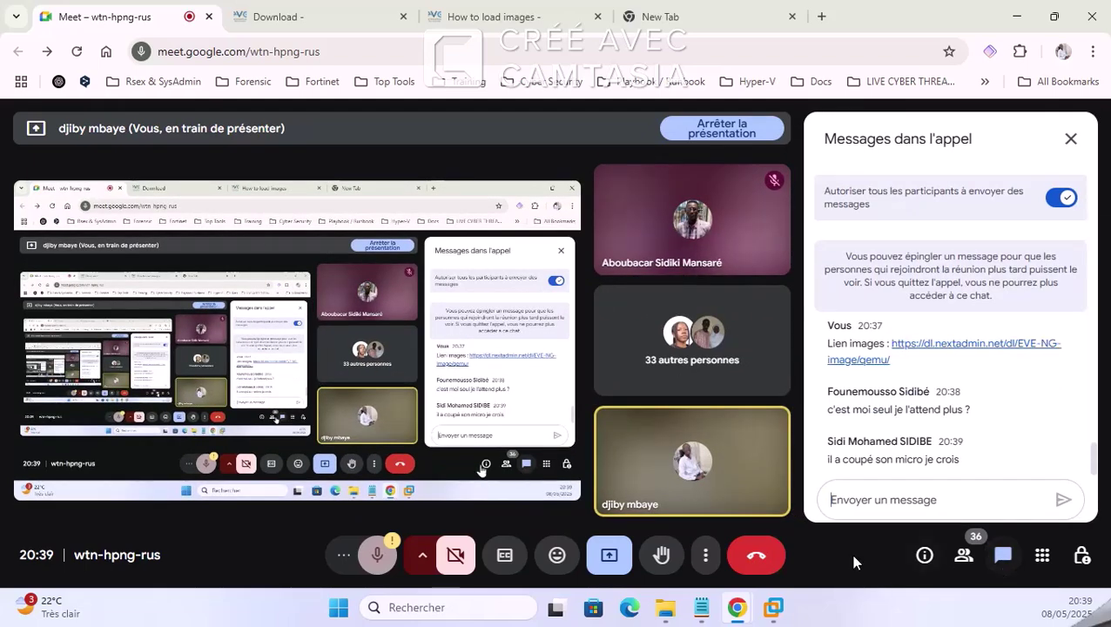
pyautogui.click(378, 555)
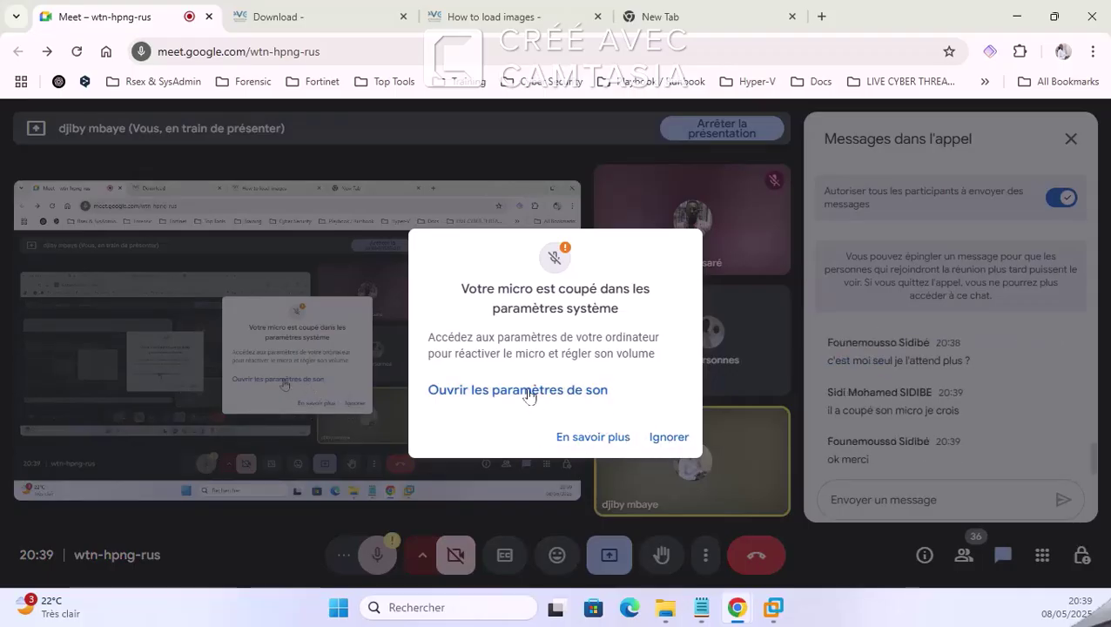
pyautogui.click(667, 437)
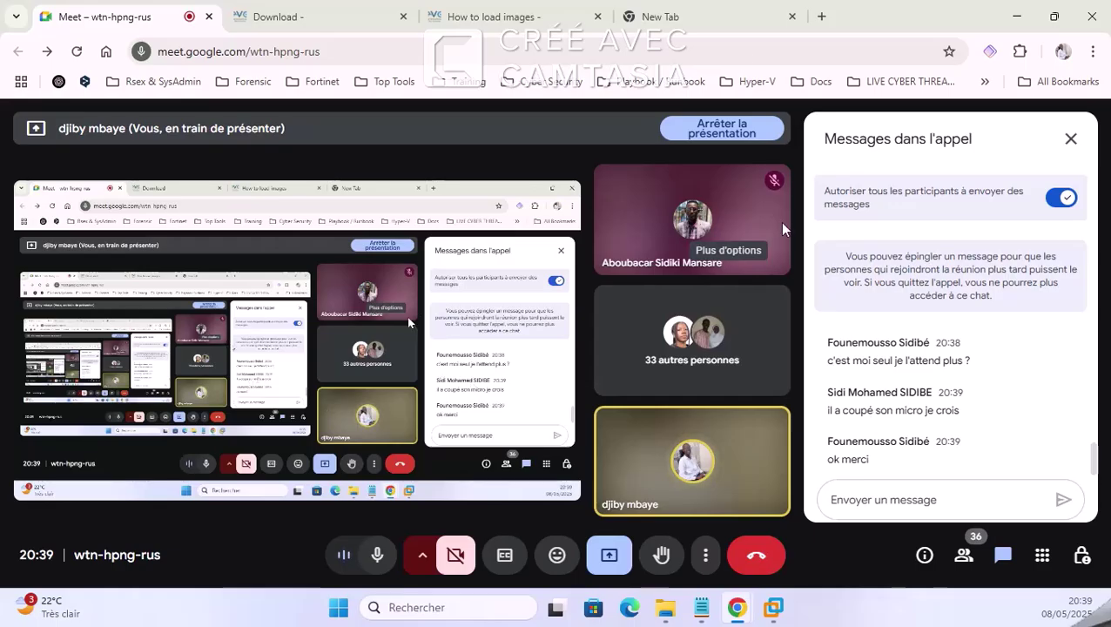
pyautogui.click(295, 9)
# Step: Close the empty New Tab, bring the EVE-NG console forward, and move the Téléchargements window aside
pyautogui.click(453, 16)
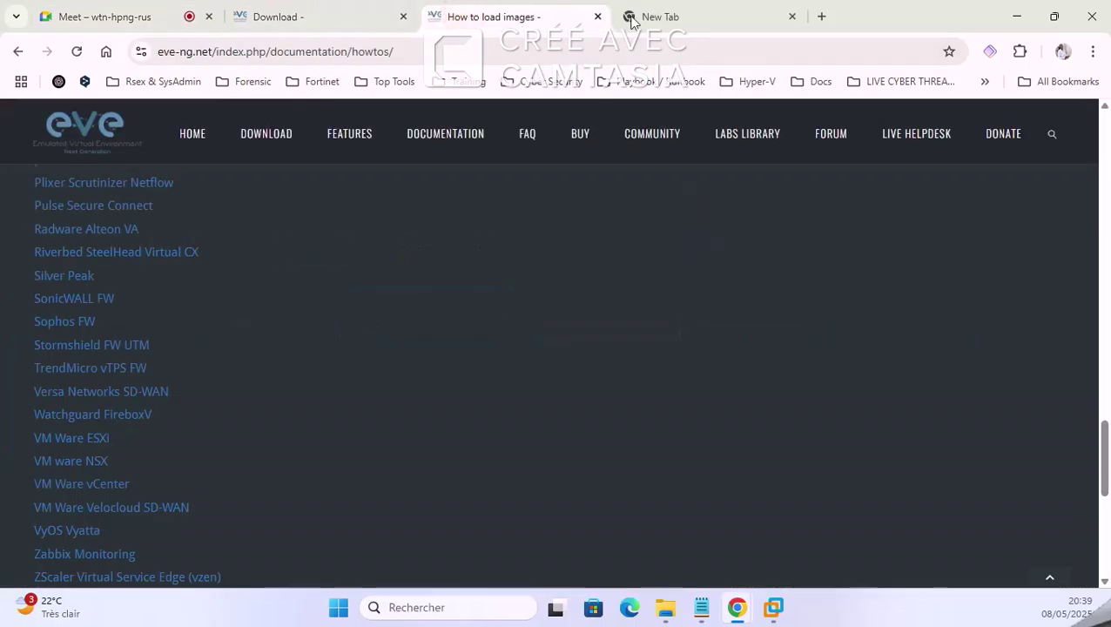
pyautogui.click(792, 17)
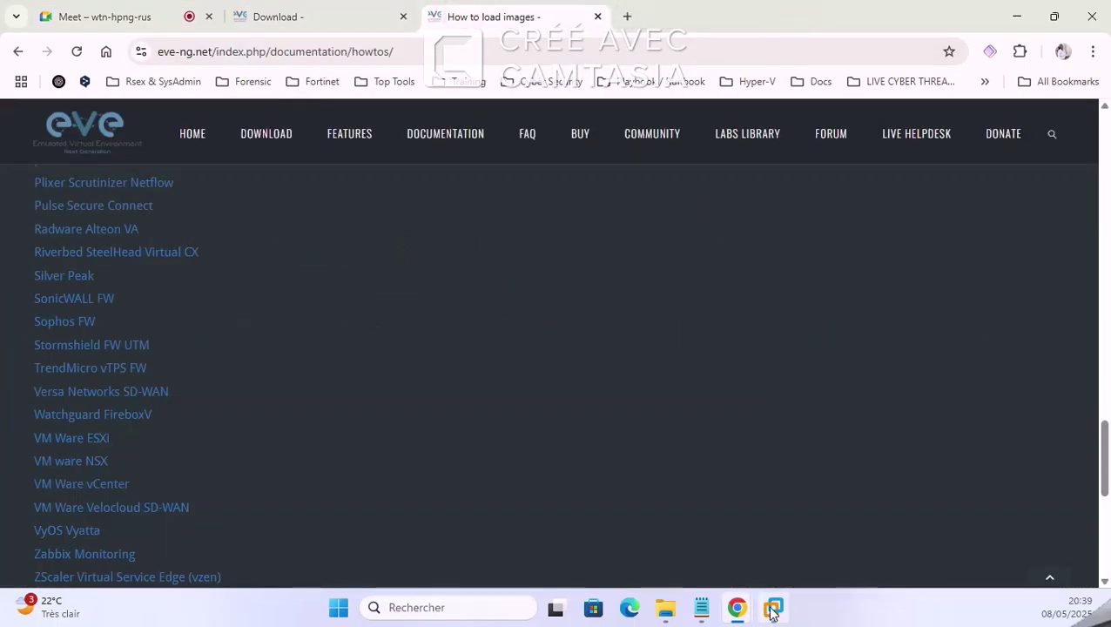
pyautogui.click(772, 609)
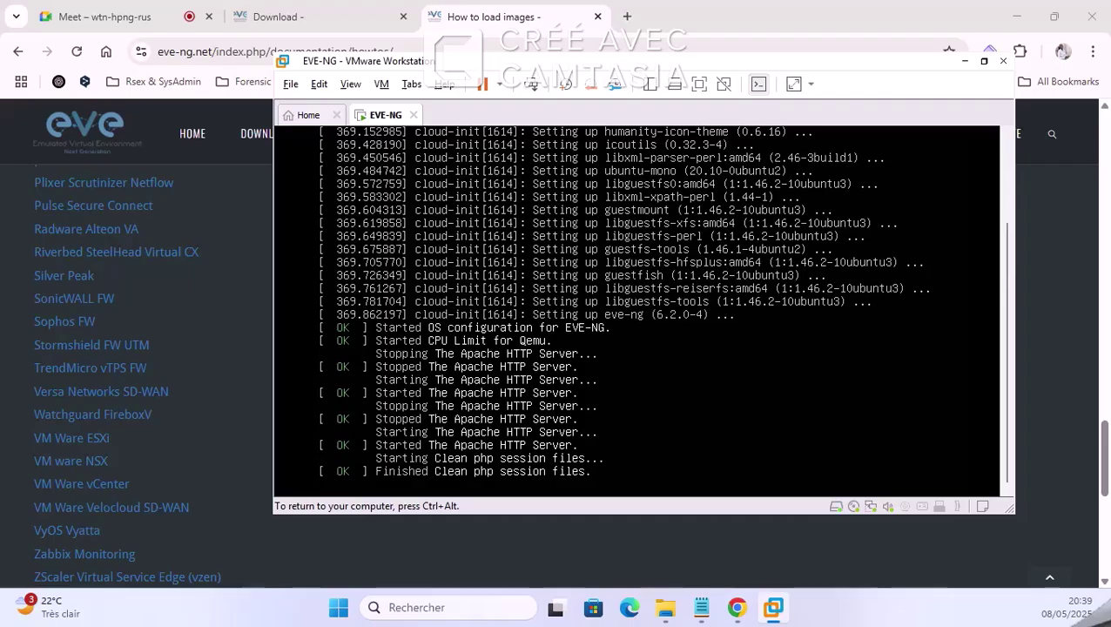
pyautogui.hotkey('ctrl', 'alt')
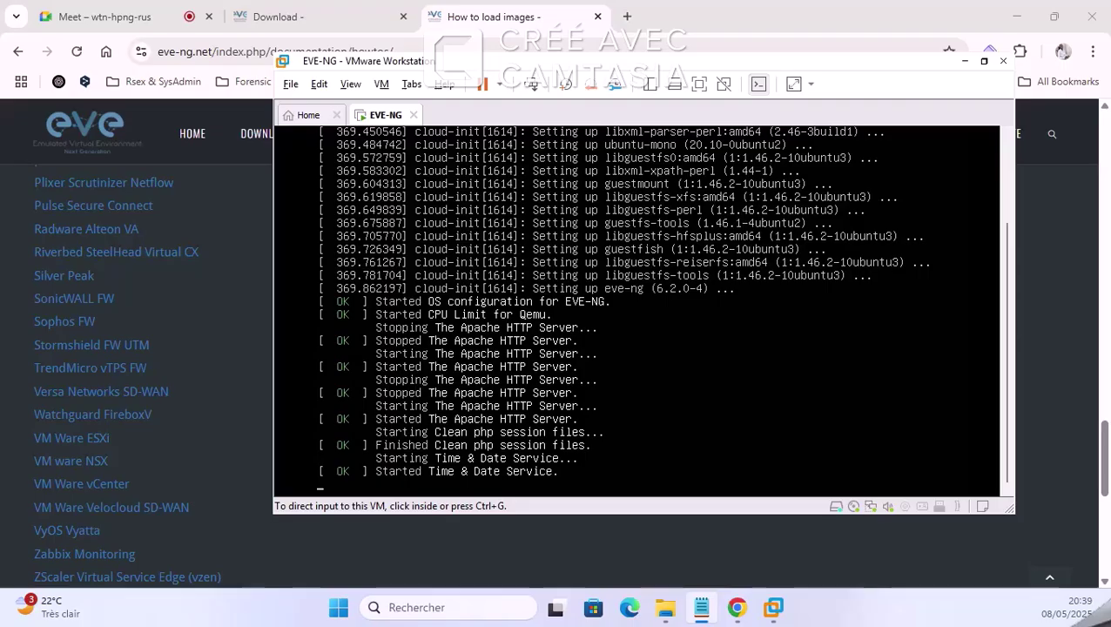
pyautogui.click(665, 607)
pyautogui.moveTo(844, 94); pyautogui.dragTo(2, 417)
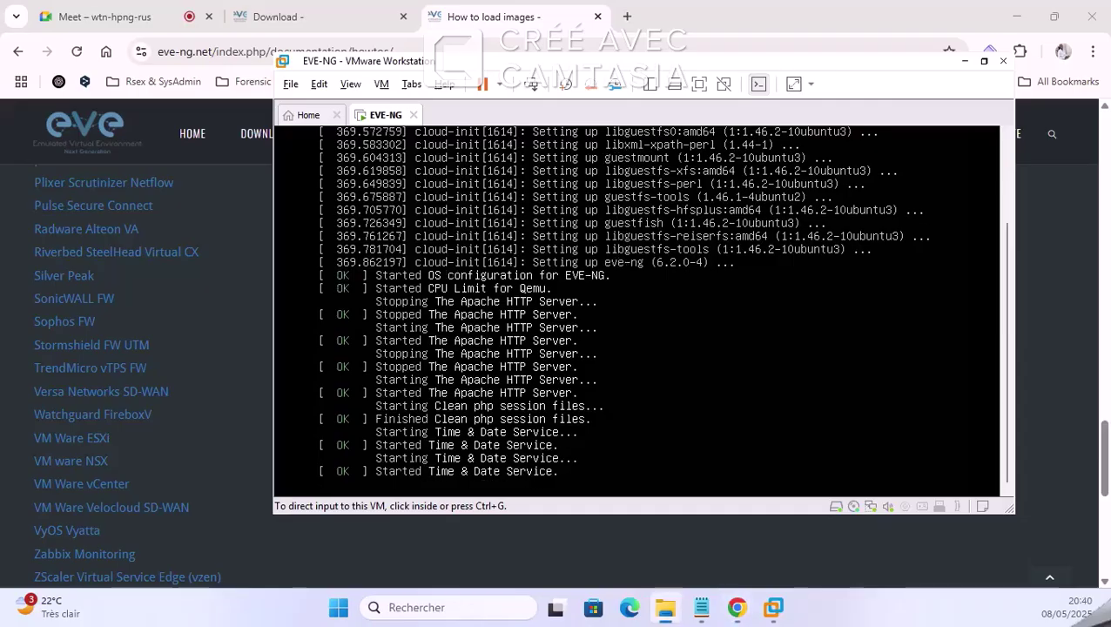
# Step: Present the EVE-NG VMware window to the Google Meet call
pyautogui.click(104, 17)
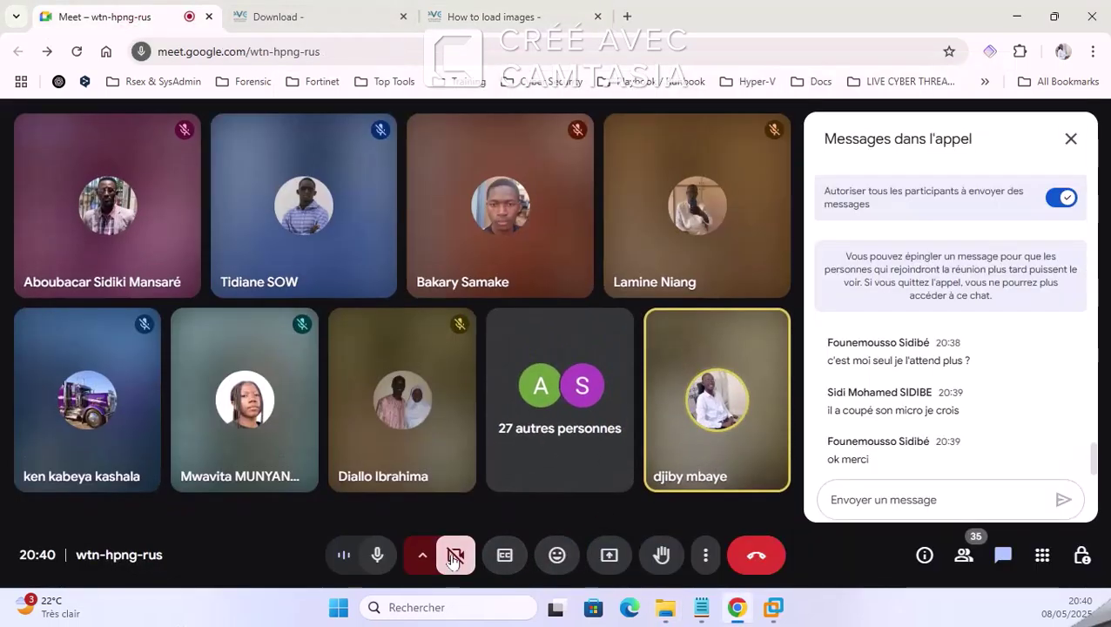
pyautogui.click(607, 556)
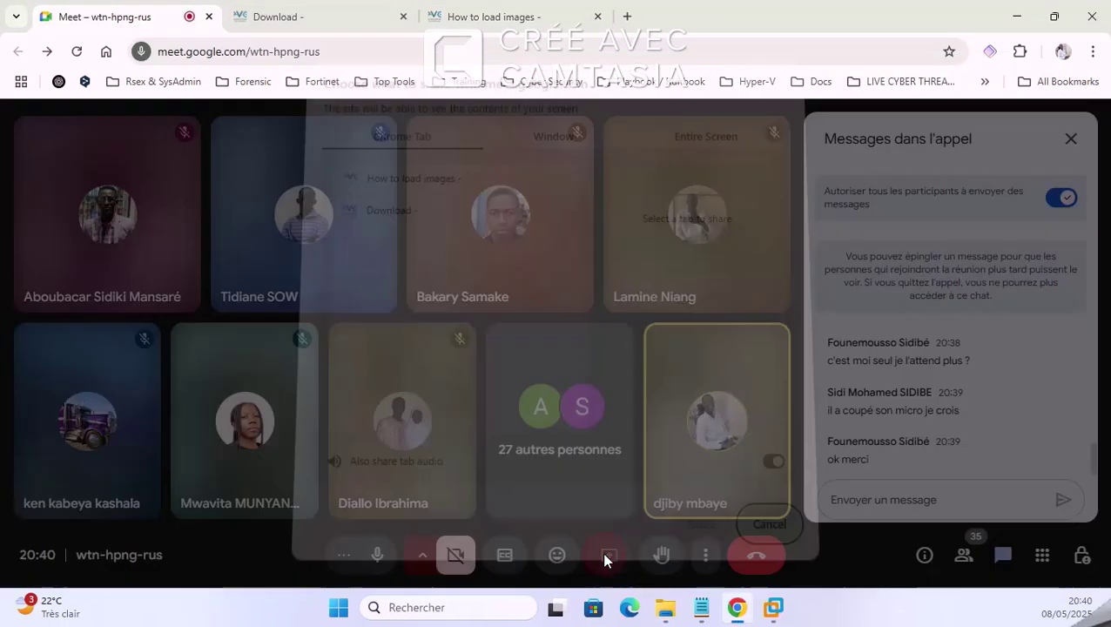
pyautogui.click(550, 149)
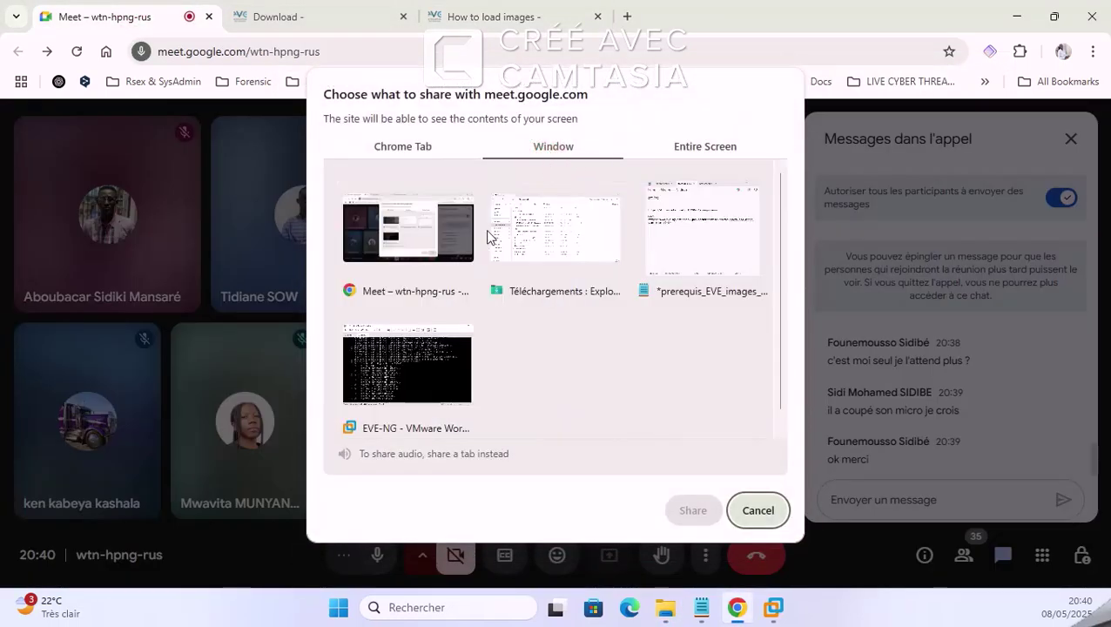
pyautogui.click(446, 361)
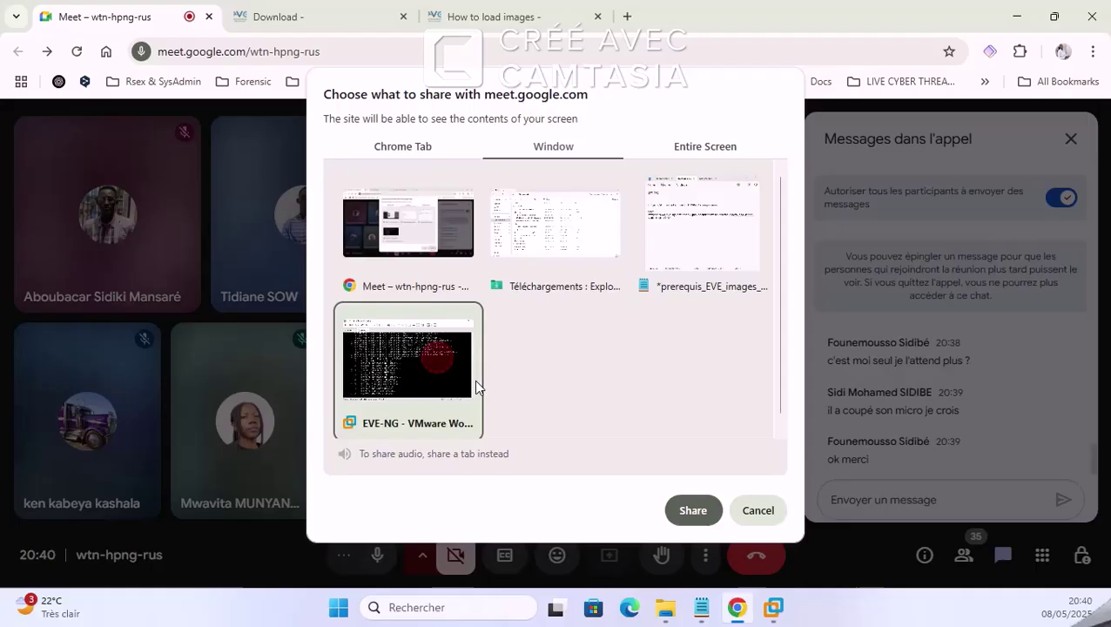
pyautogui.click(692, 510)
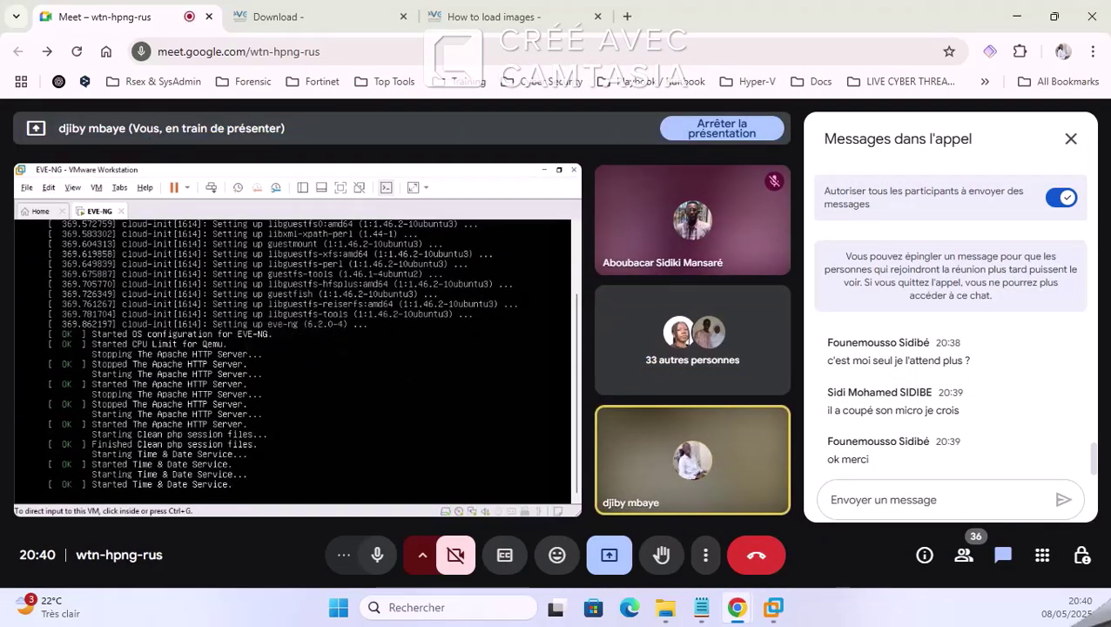
# Step: Admit the waiting participant, then go back to the call with its chat open
pyautogui.click(1071, 138)
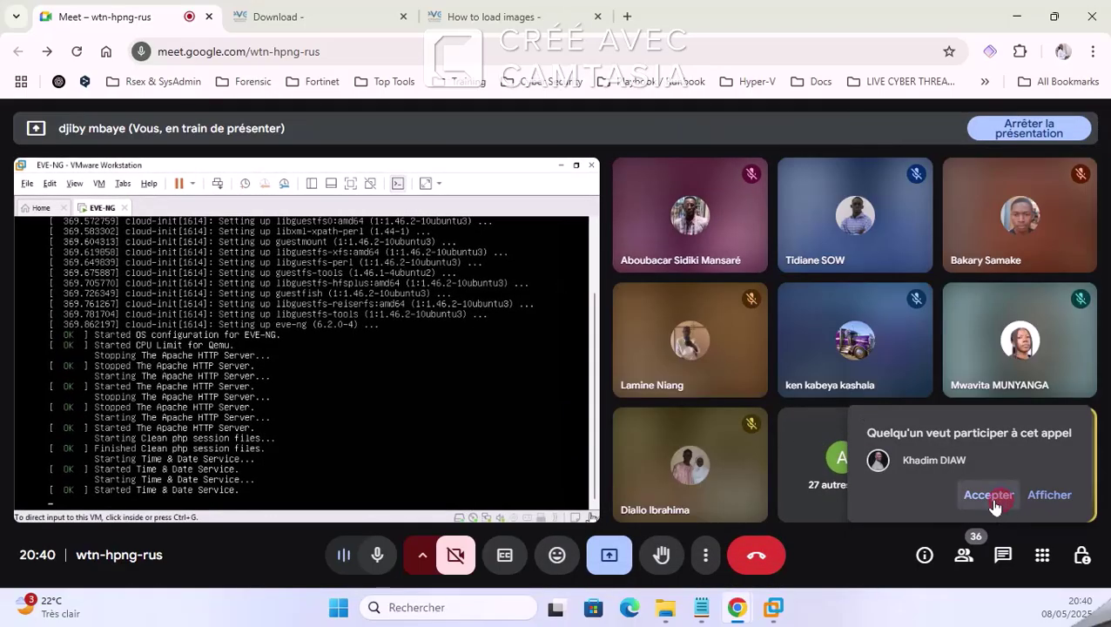
pyautogui.click(988, 495)
pyautogui.click(772, 608)
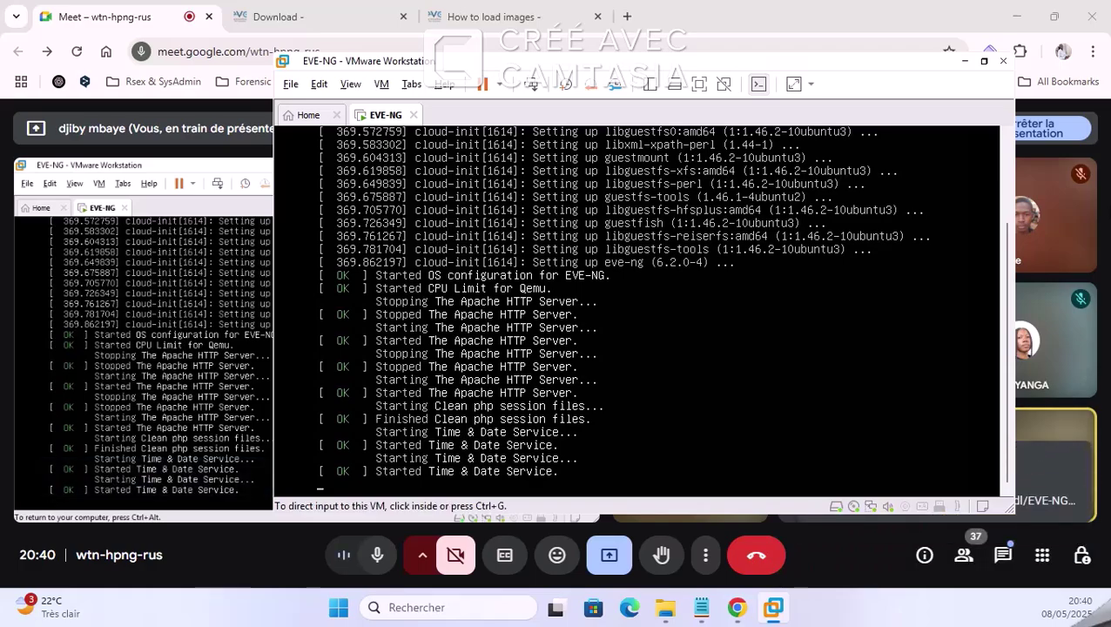
pyautogui.hotkey('ctrl', 'alt')
pyautogui.click(1060, 478)
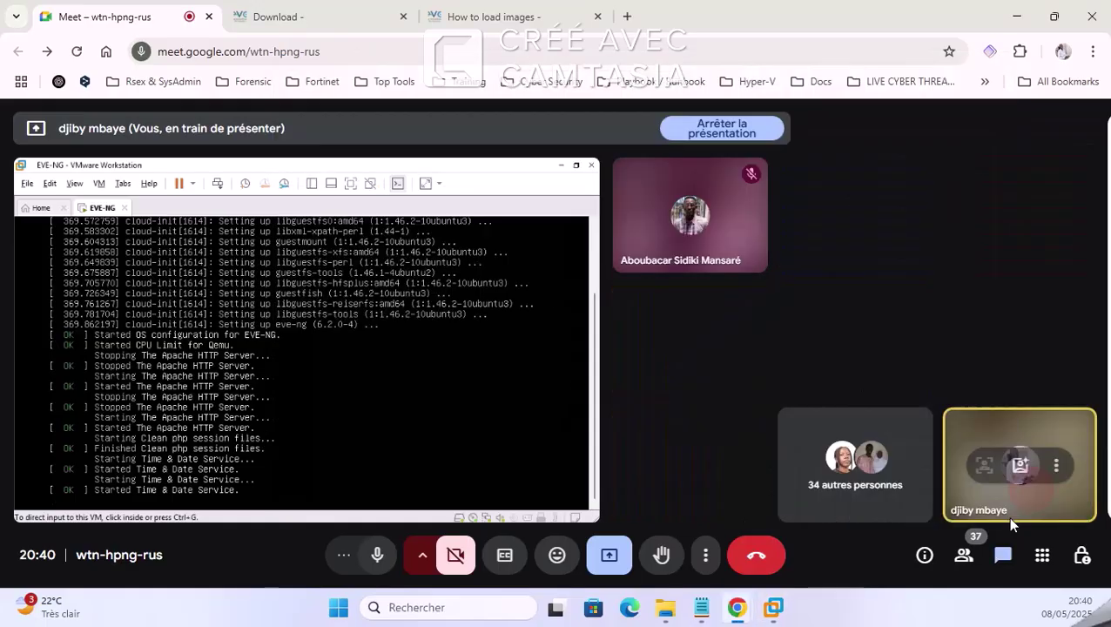
pyautogui.click(1003, 552)
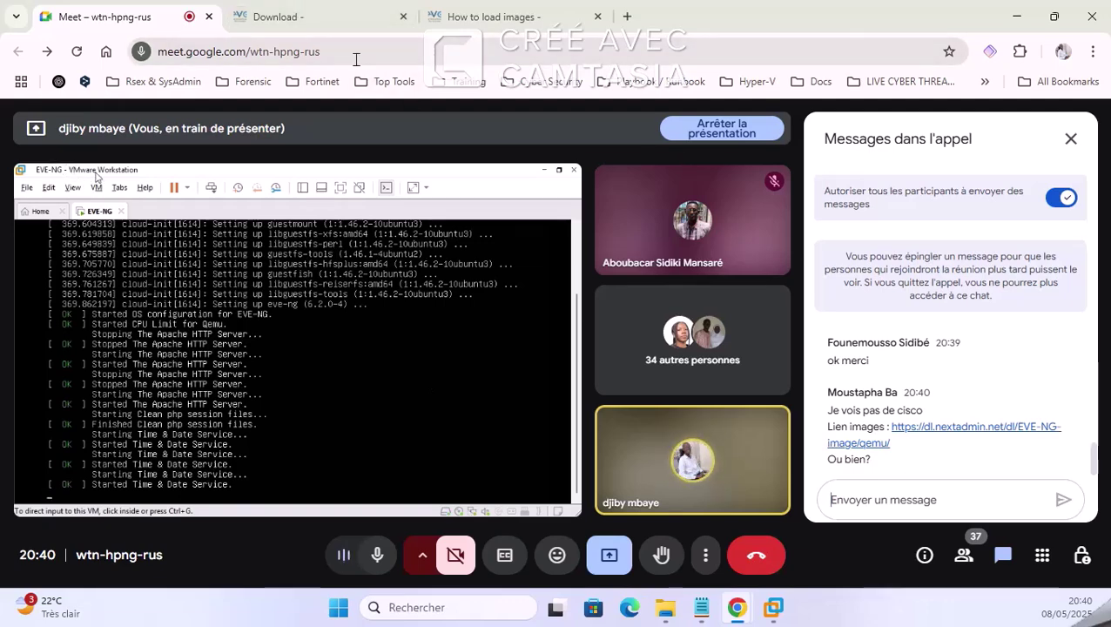
# Step: Load the copied dl.nextadmin.net qemu image listing link in a new tab
pyautogui.click(629, 17)
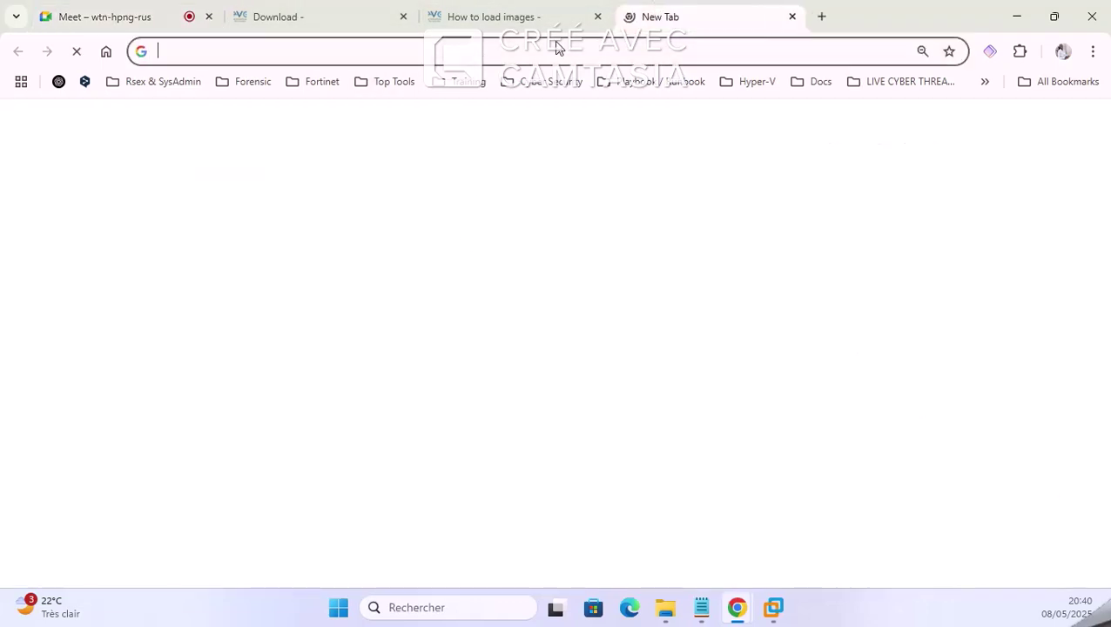
pyautogui.rightClick(555, 52)
pyautogui.click(679, 207)
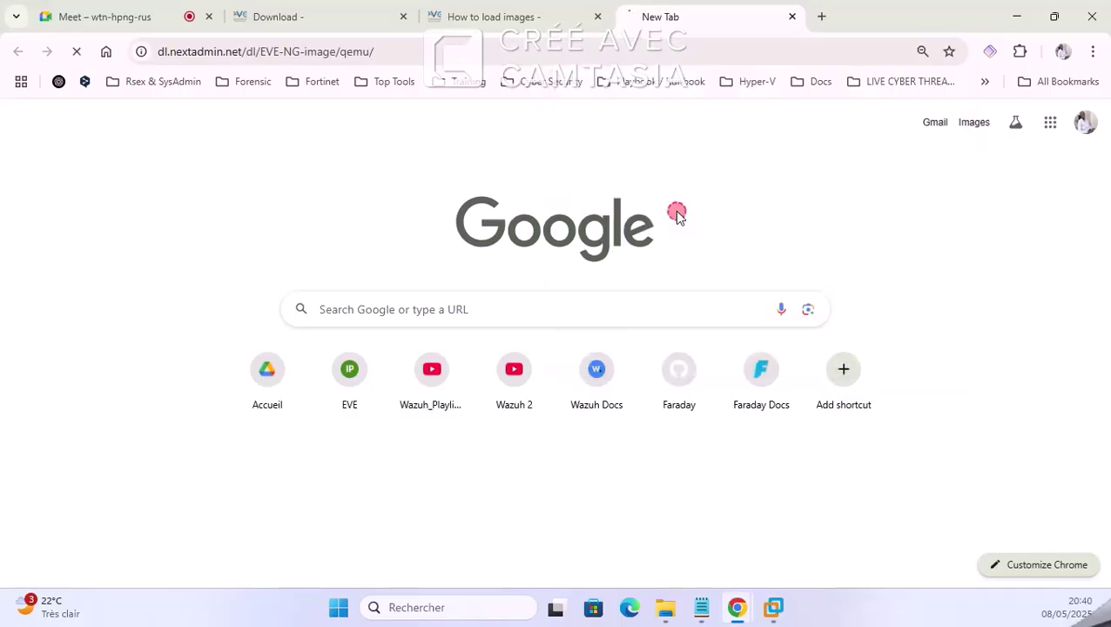
# Step: Scroll down to the Cisco vios and viosl2 images and highlight their rows
pyautogui.scroll(-1, 427, 365)
pyautogui.scroll(-2, 427, 364)
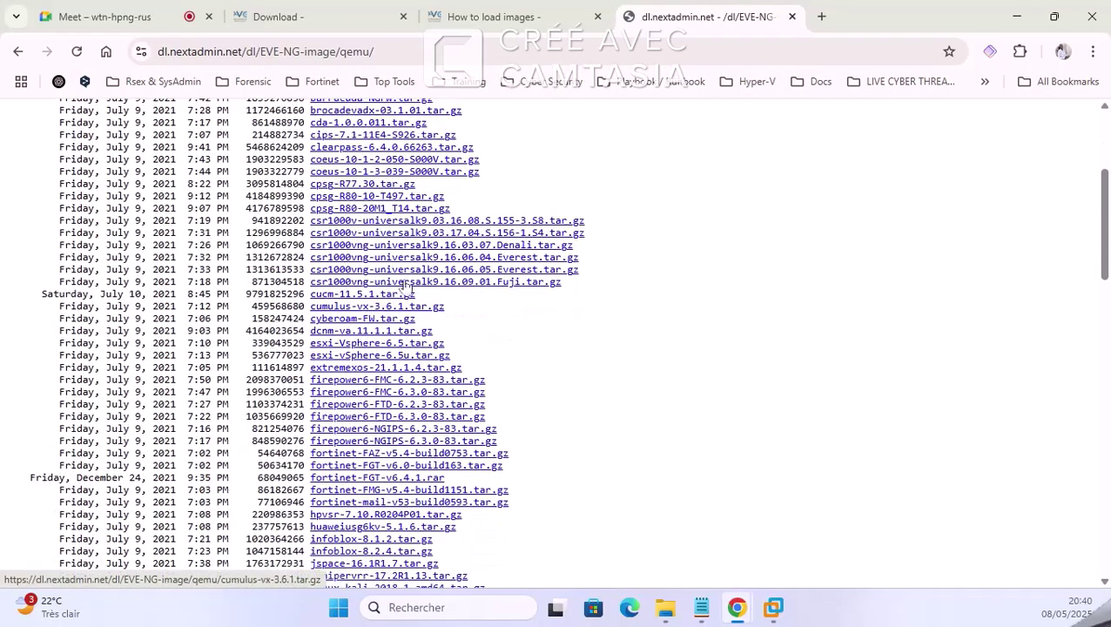
pyautogui.scroll(-4, 401, 352)
pyautogui.scroll(-3, 399, 351)
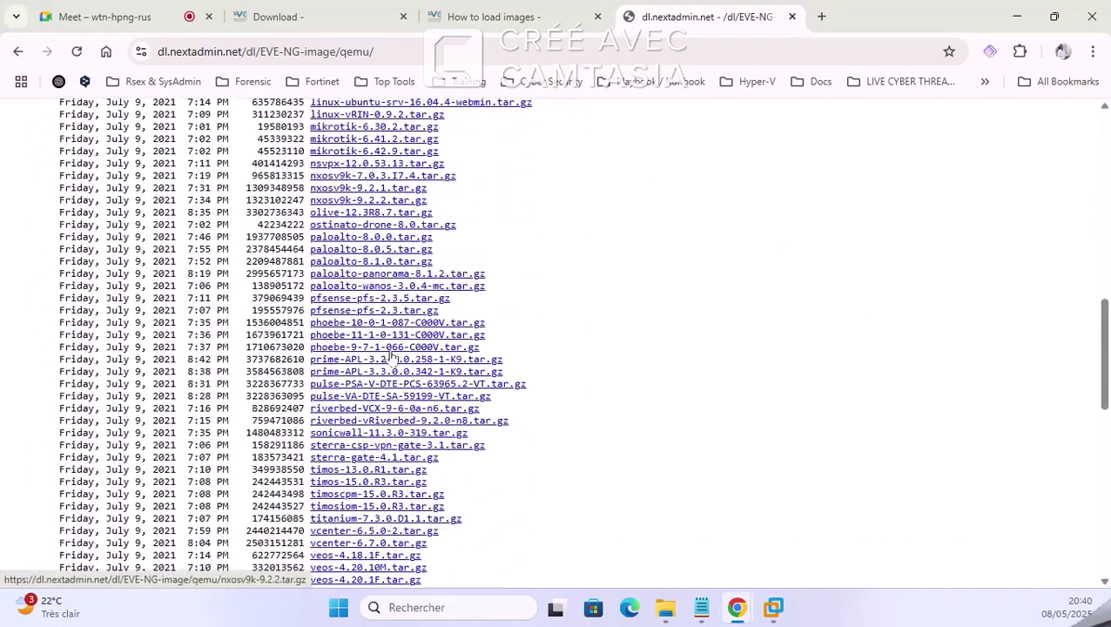
pyautogui.scroll(-8, 403, 355)
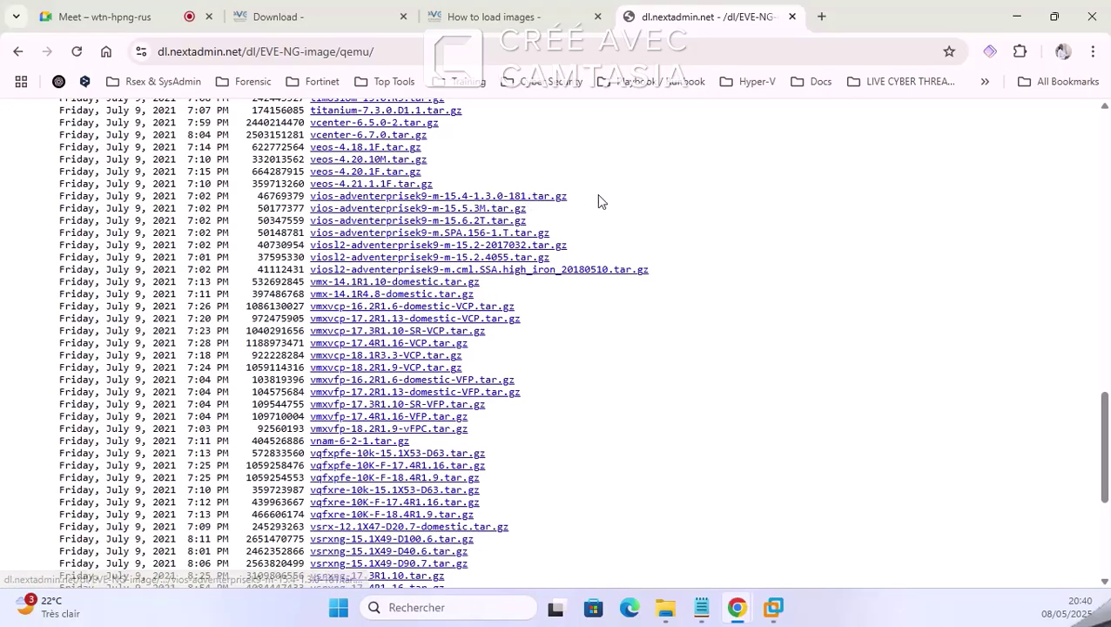
pyautogui.moveTo(597, 195); pyautogui.dragTo(581, 237)
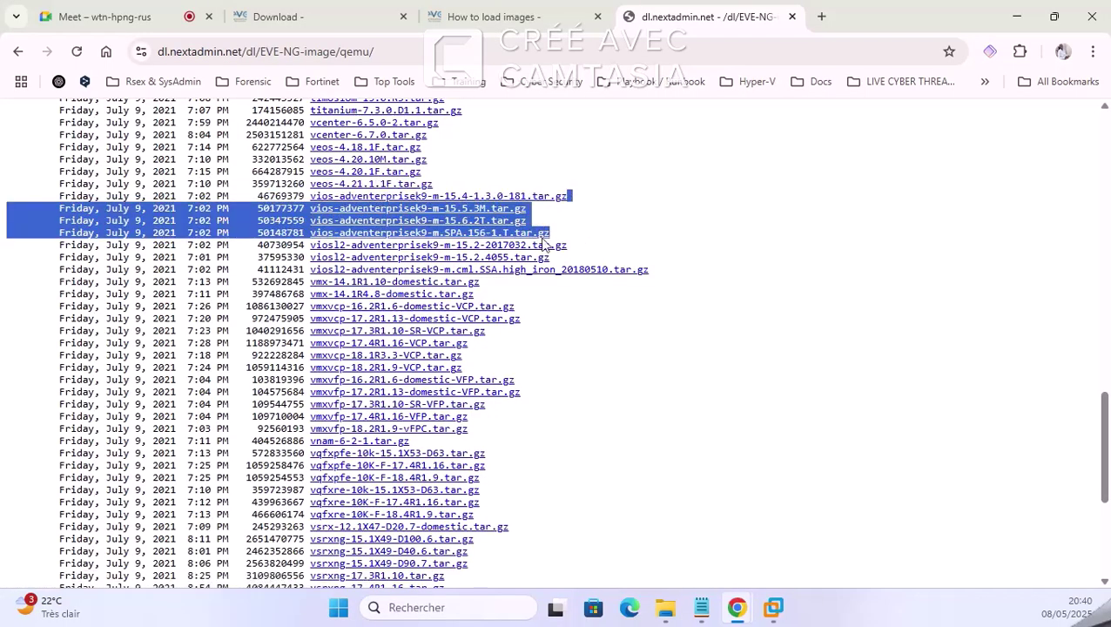
pyautogui.moveTo(54, 249); pyautogui.dragTo(573, 261)
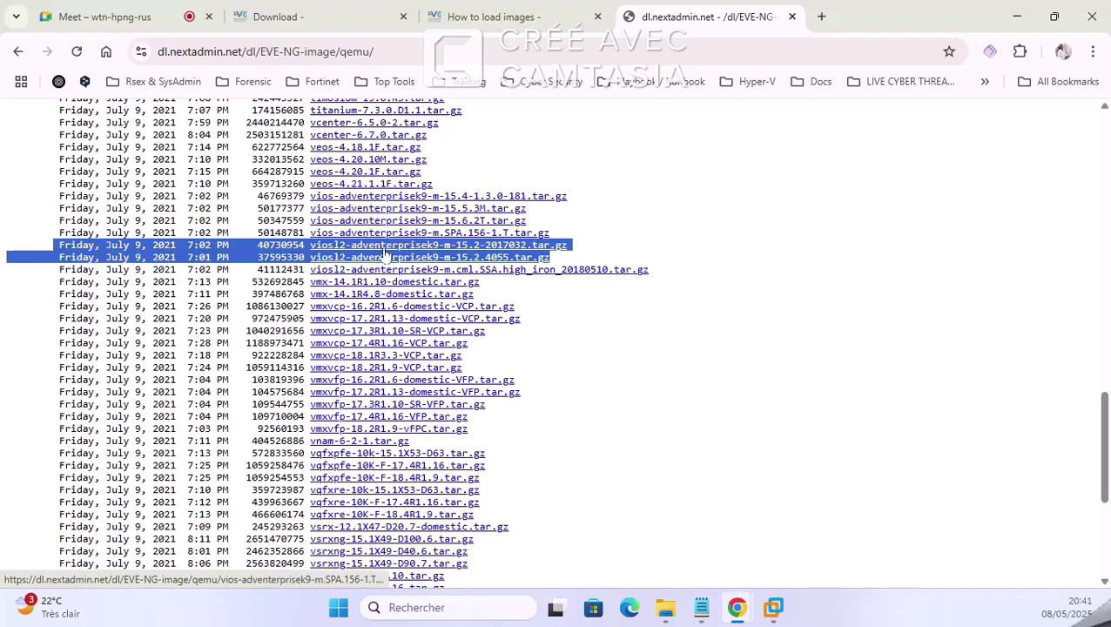
# Step: Glance at the How to load images and EVE-NG download pages, then the VM console
pyautogui.click(712, 159)
pyautogui.click(537, 8)
pyautogui.click(335, 11)
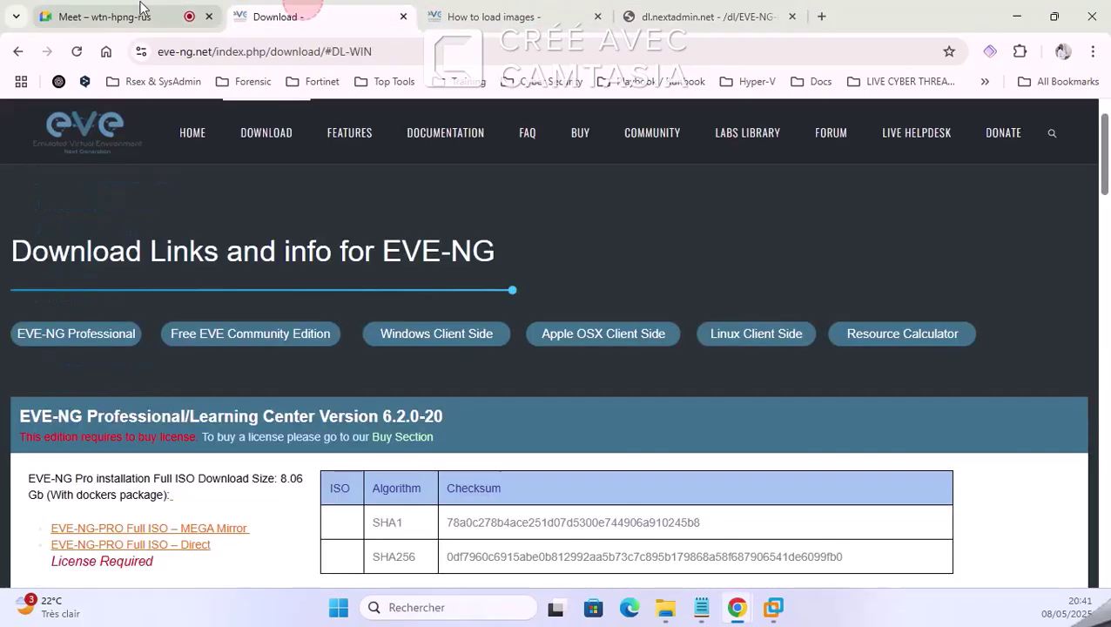
pyautogui.moveTo(774, 607)
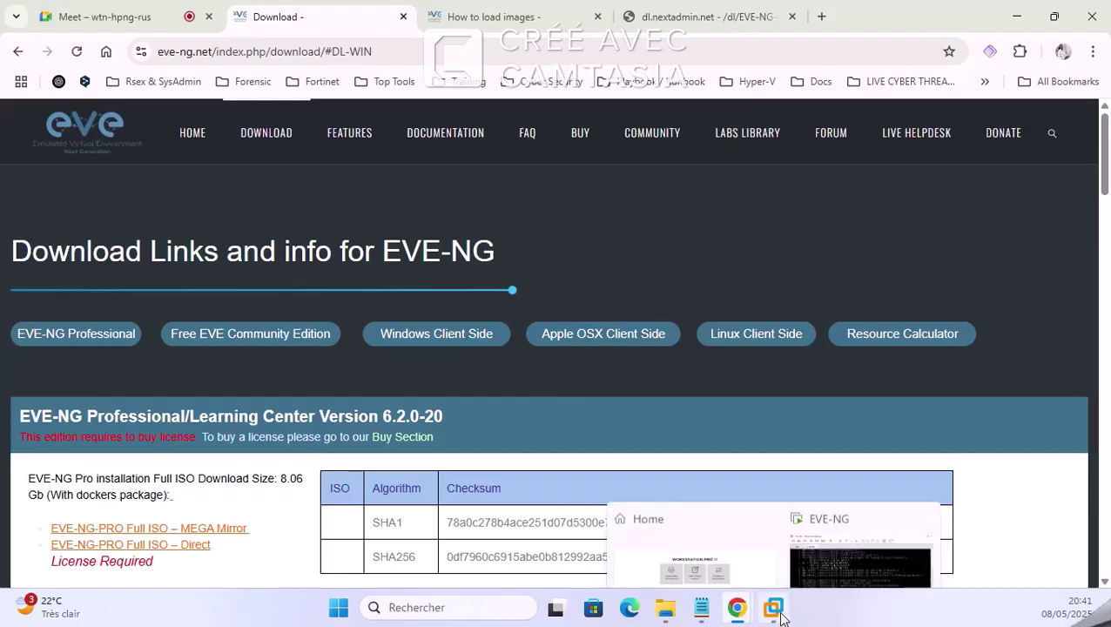
pyautogui.click(865, 468)
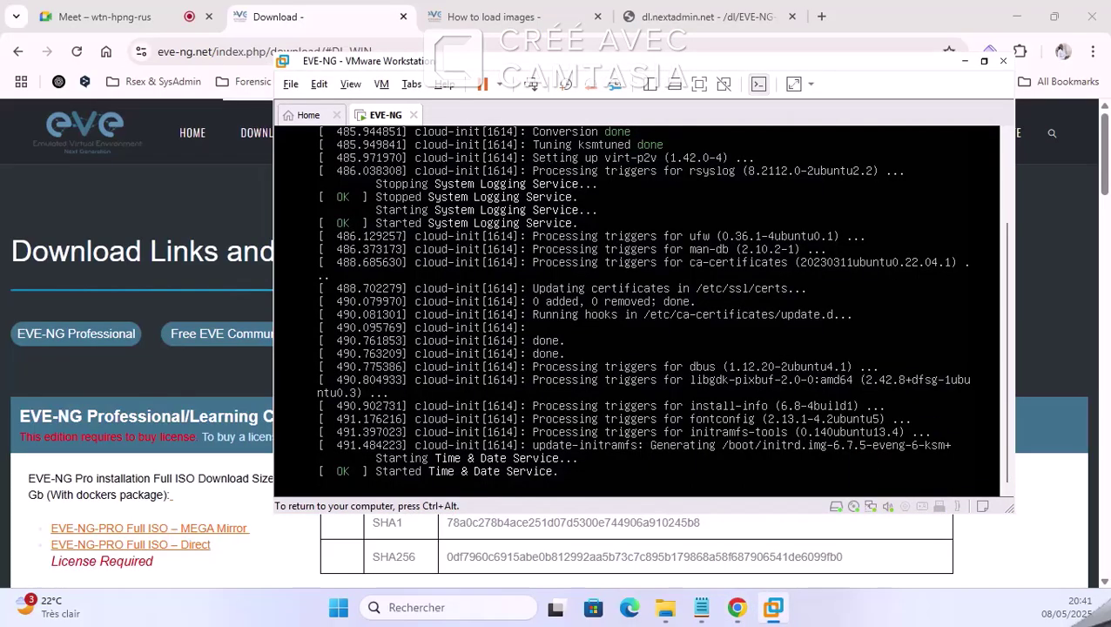
# Step: Admit the waiting participant and stop presenting the VMware window
pyautogui.click(105, 15)
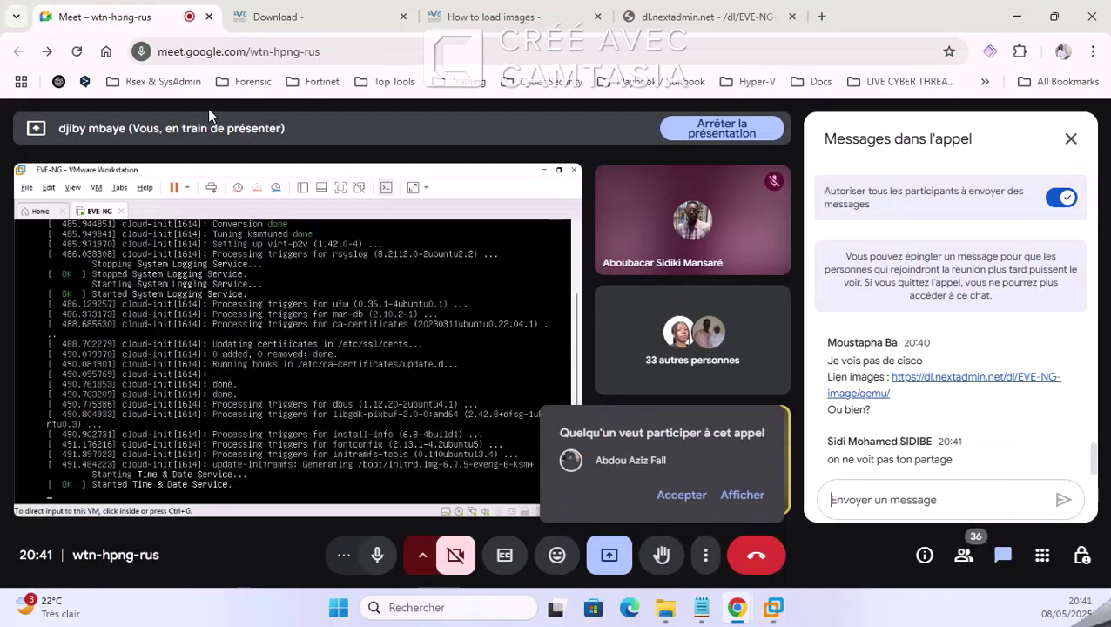
pyautogui.click(688, 499)
pyautogui.click(608, 562)
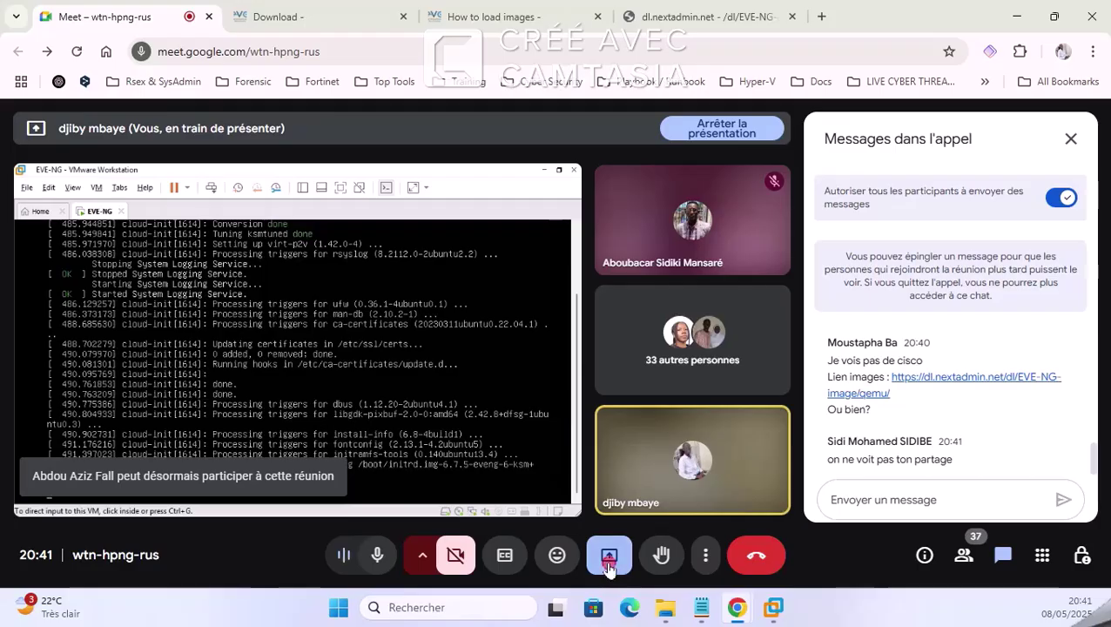
pyautogui.click(663, 500)
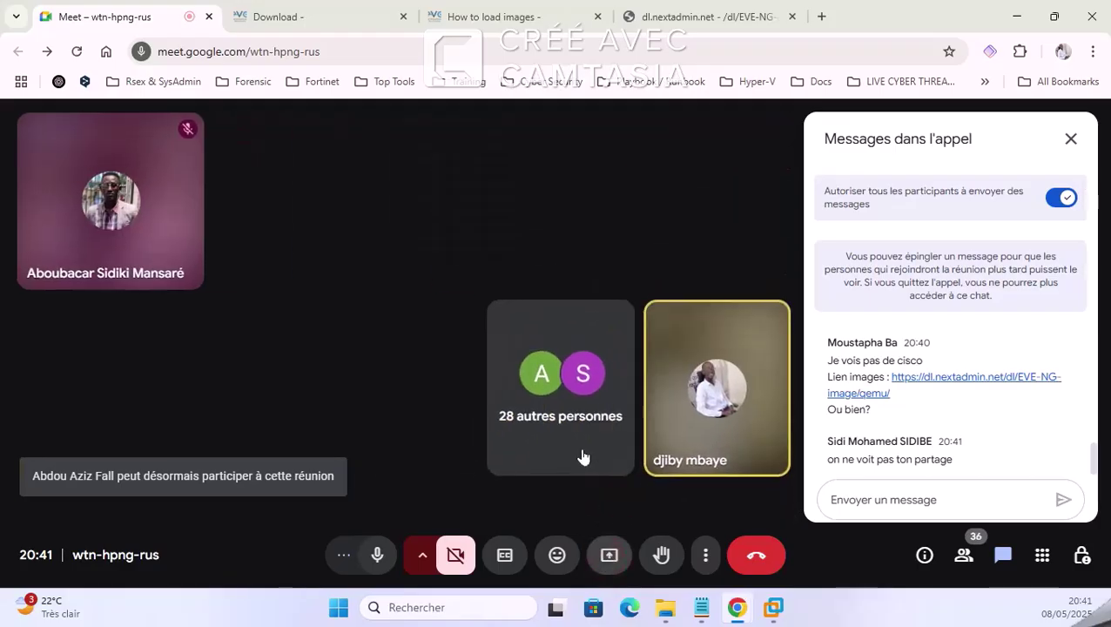
# Step: Share the entire Screen 2 with the Google Meet call
pyautogui.click(605, 554)
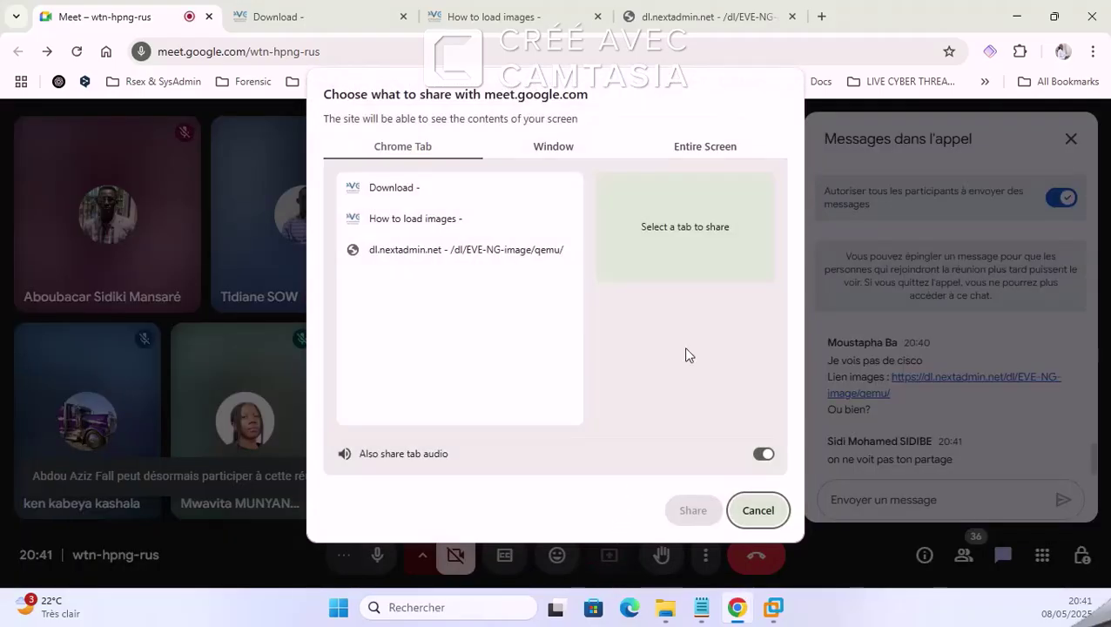
pyautogui.click(553, 146)
pyautogui.click(702, 146)
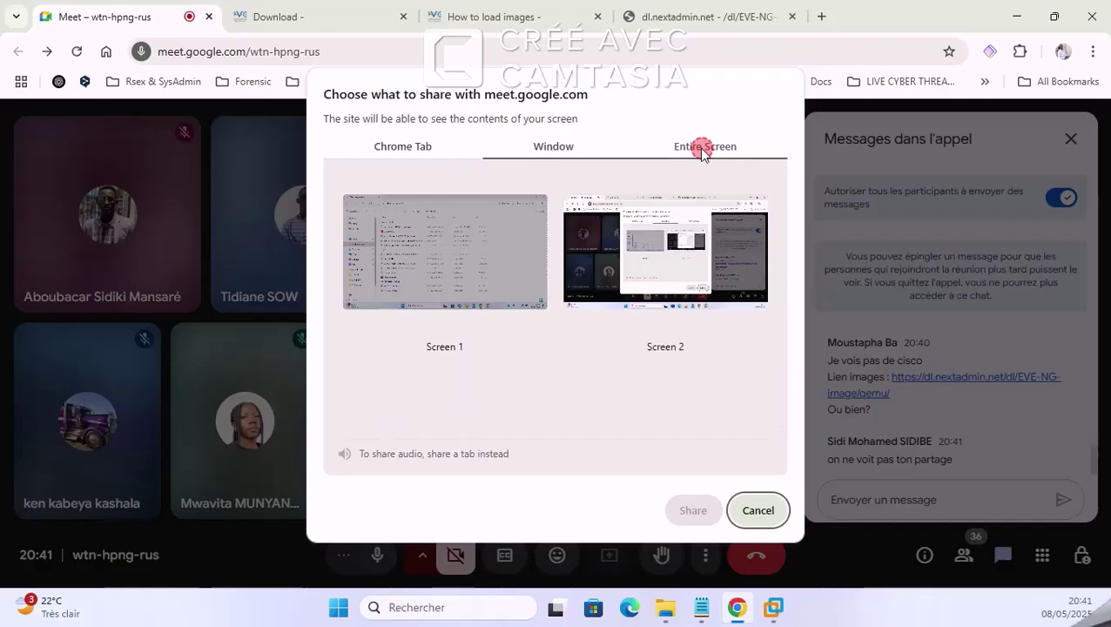
pyautogui.click(676, 256)
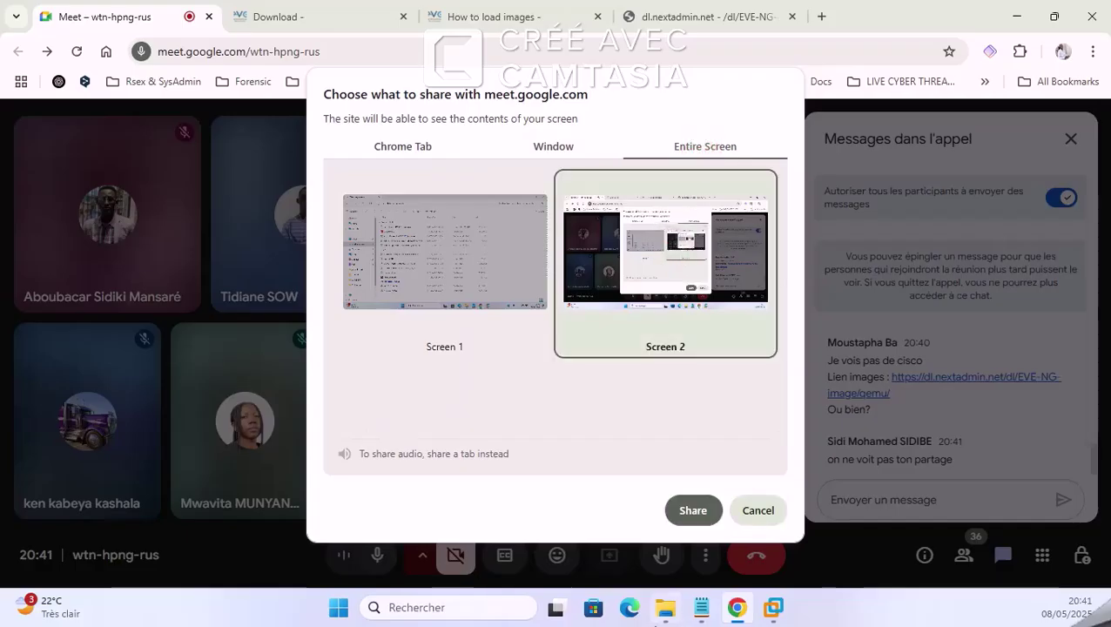
pyautogui.click(691, 513)
# Step: Highlight the four vios and three viosl2 image rows in the qemu listing
pyautogui.click(709, 15)
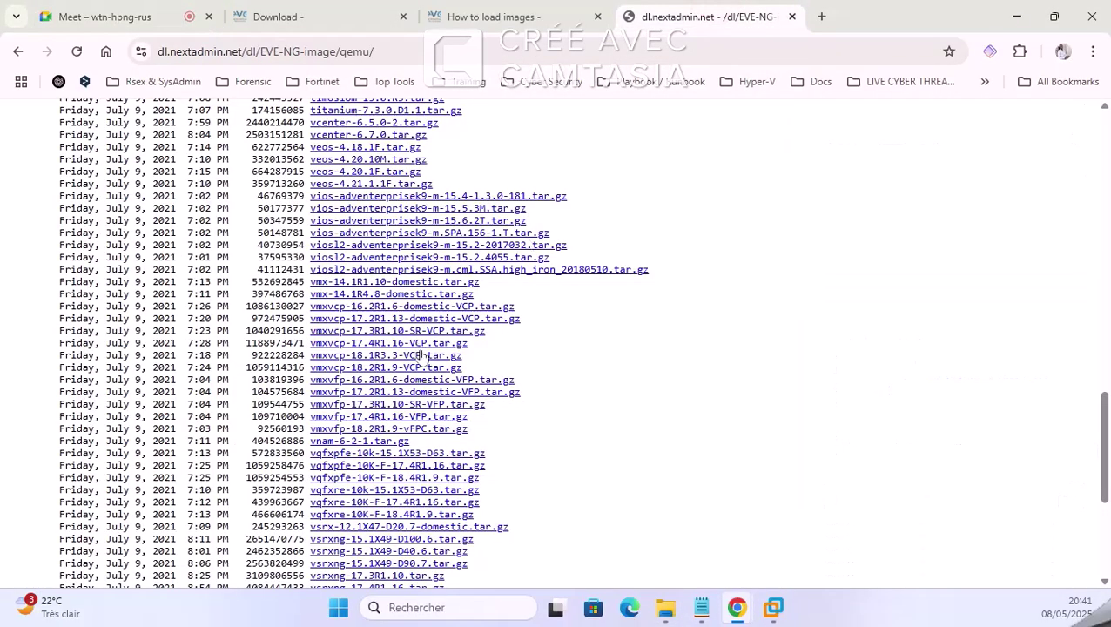
pyautogui.moveTo(37, 194); pyautogui.dragTo(651, 273)
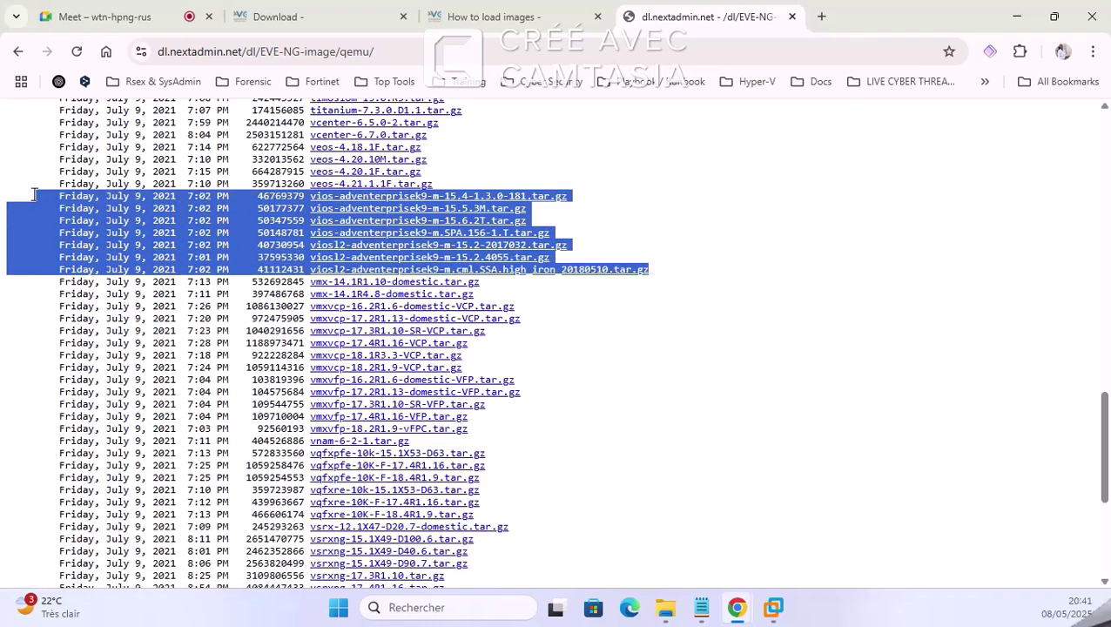
pyautogui.moveTo(33, 193); pyautogui.dragTo(599, 231)
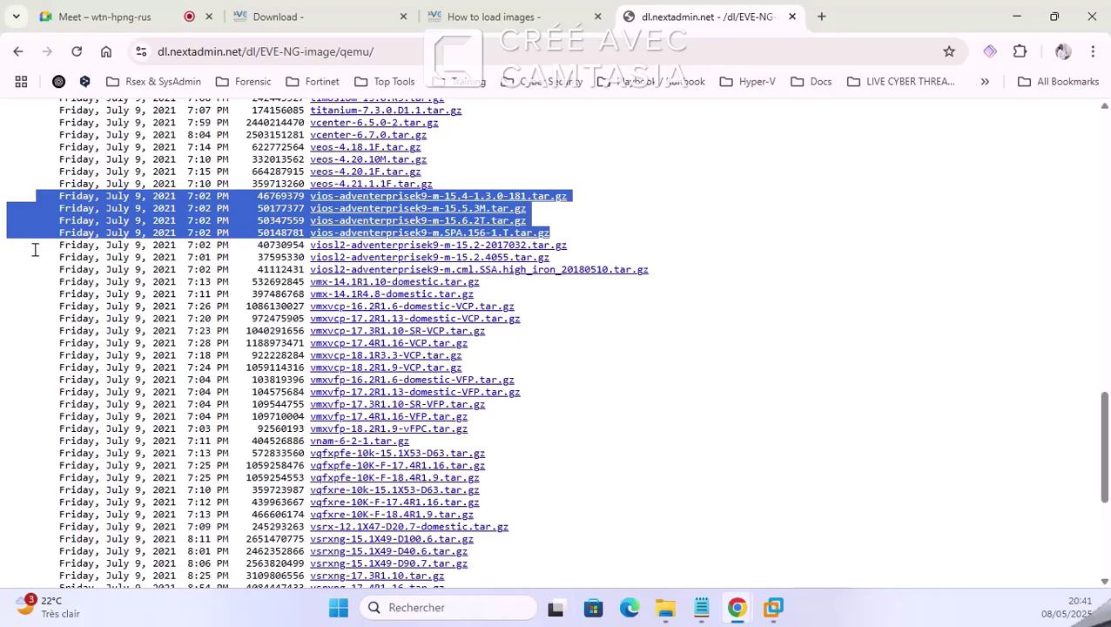
pyautogui.moveTo(35, 250); pyautogui.dragTo(691, 279)
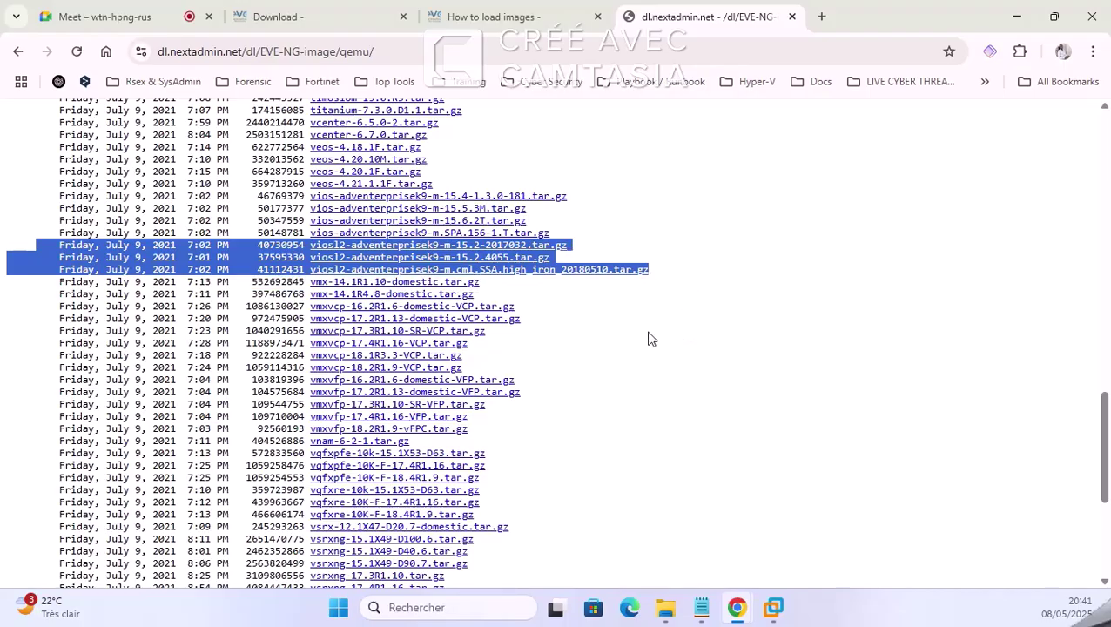
pyautogui.click(381, 53)
# Step: Close the Meet chat panels and the image repository tab, then bring the EVE-NG VM forward
pyautogui.click(116, 11)
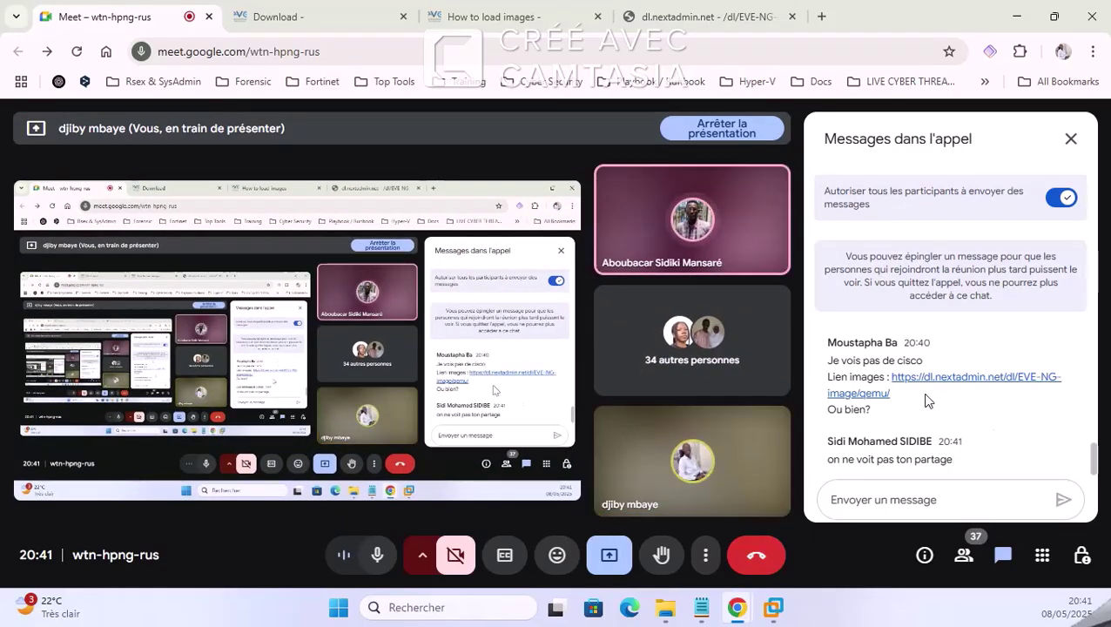
pyautogui.scroll(5, 958, 392)
pyautogui.scroll(2, 906, 420)
pyautogui.scroll(-2, 906, 418)
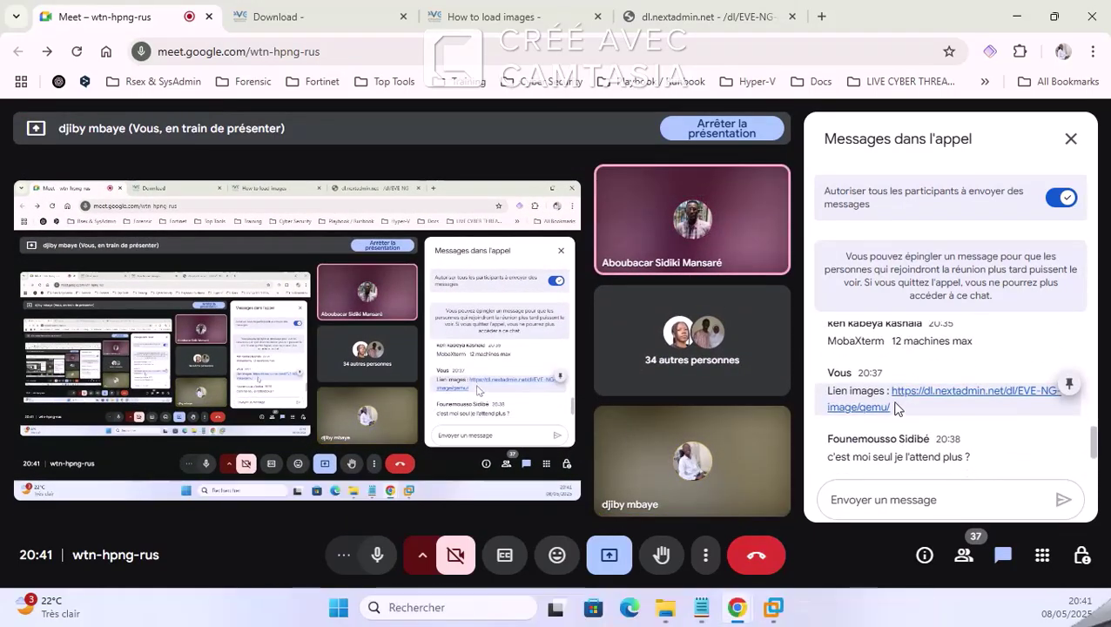
pyautogui.click(1072, 139)
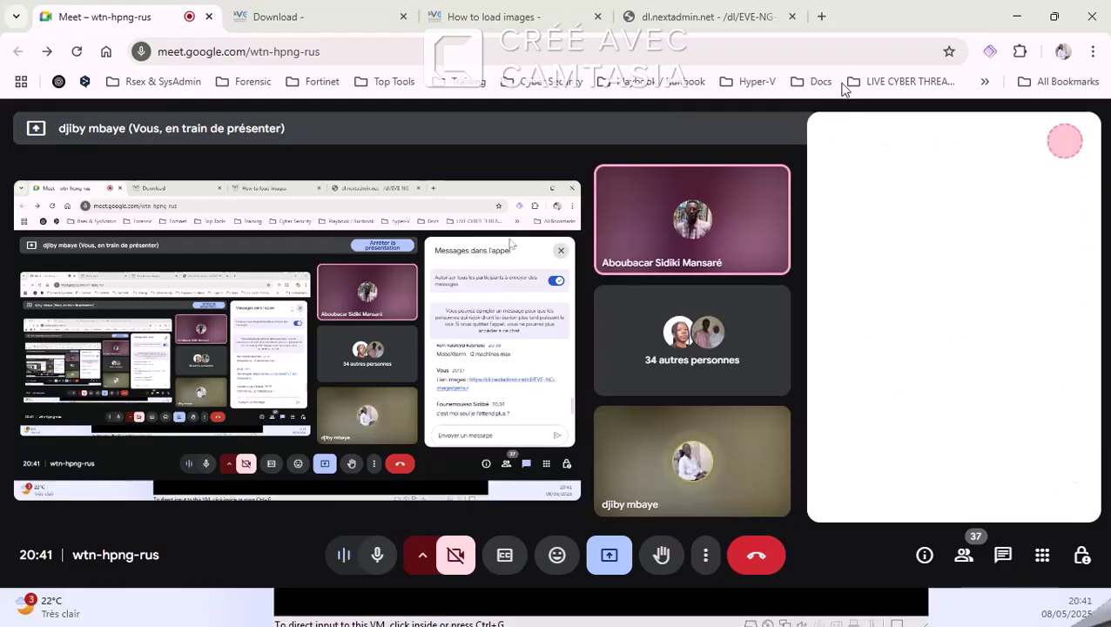
pyautogui.click(781, 26)
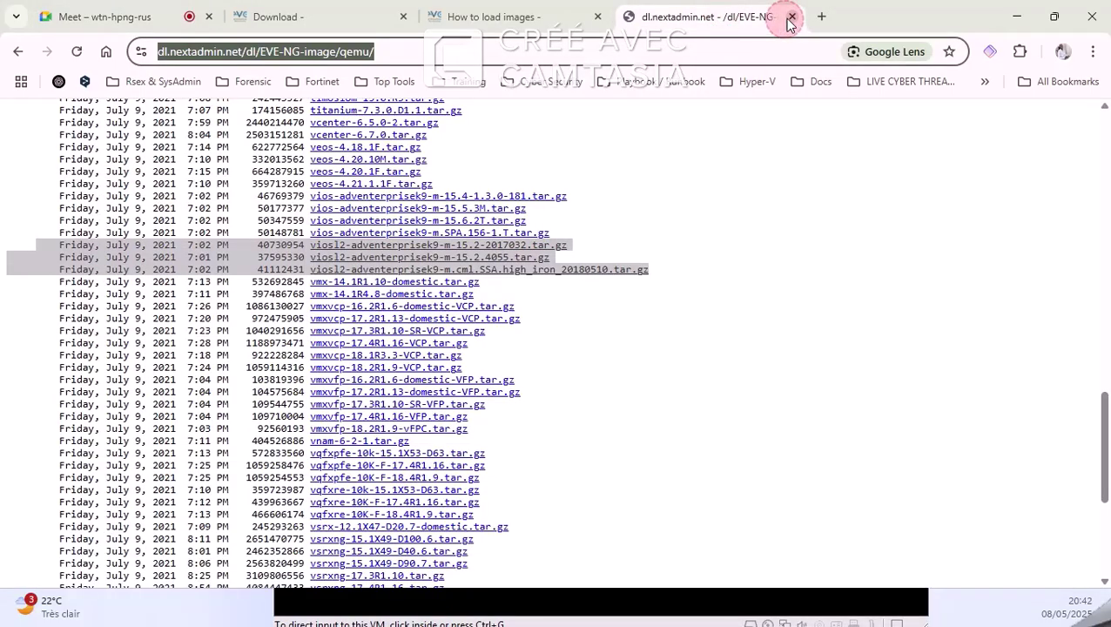
pyautogui.click(791, 17)
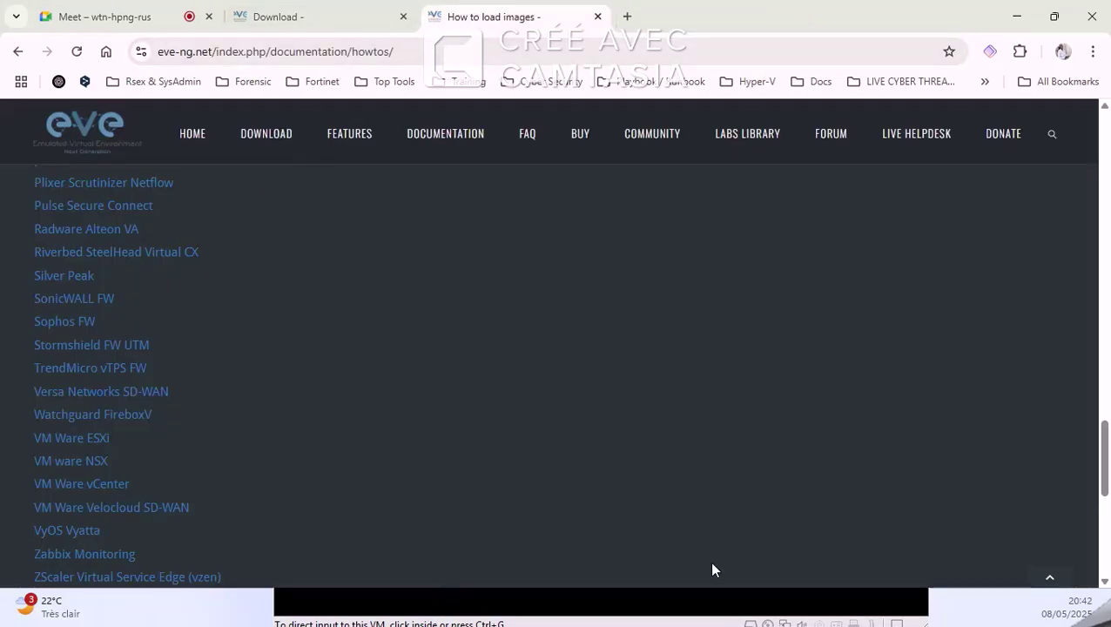
pyautogui.click(683, 601)
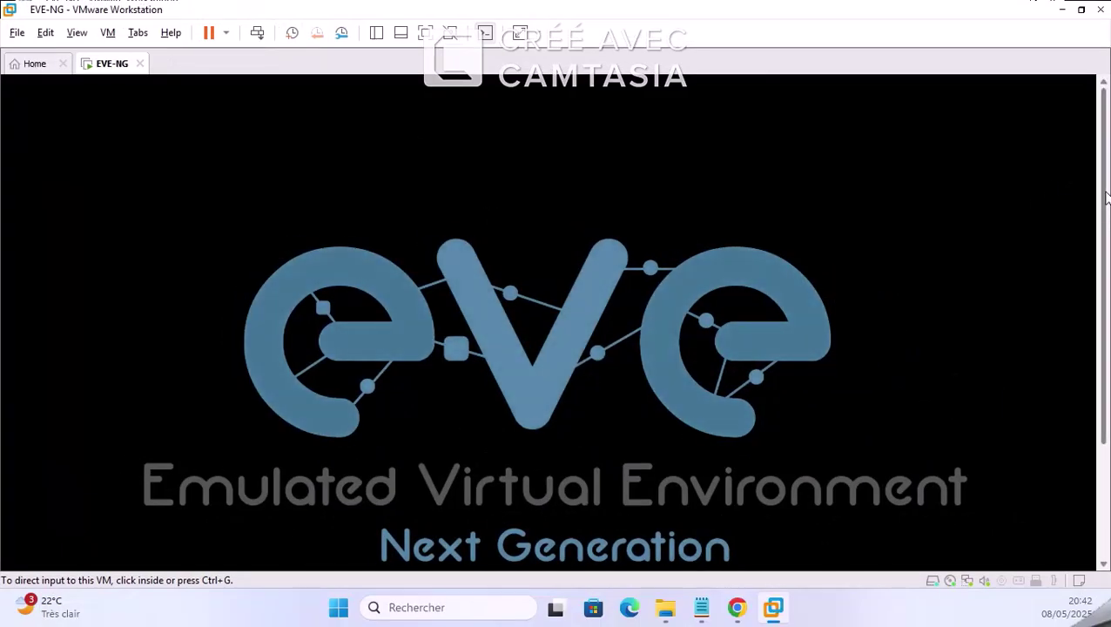
# Step: Let EVE-NG finish booting, briefly check Chrome and Meet, then minimize the meeting
pyautogui.moveTo(1106, 183); pyautogui.dragTo(1100, 313)
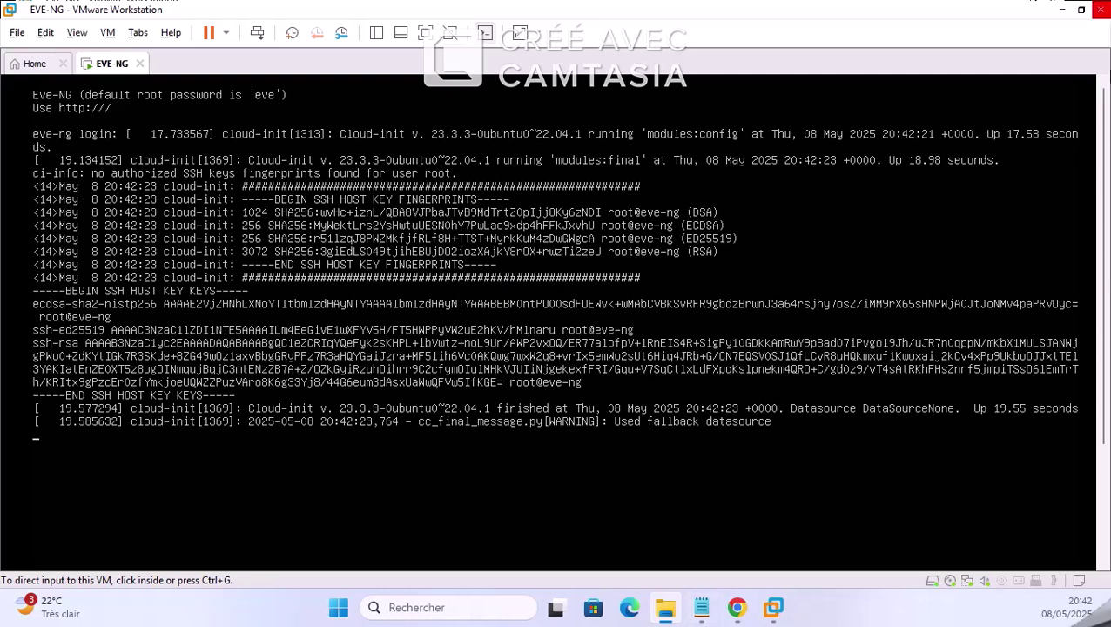
pyautogui.click(737, 607)
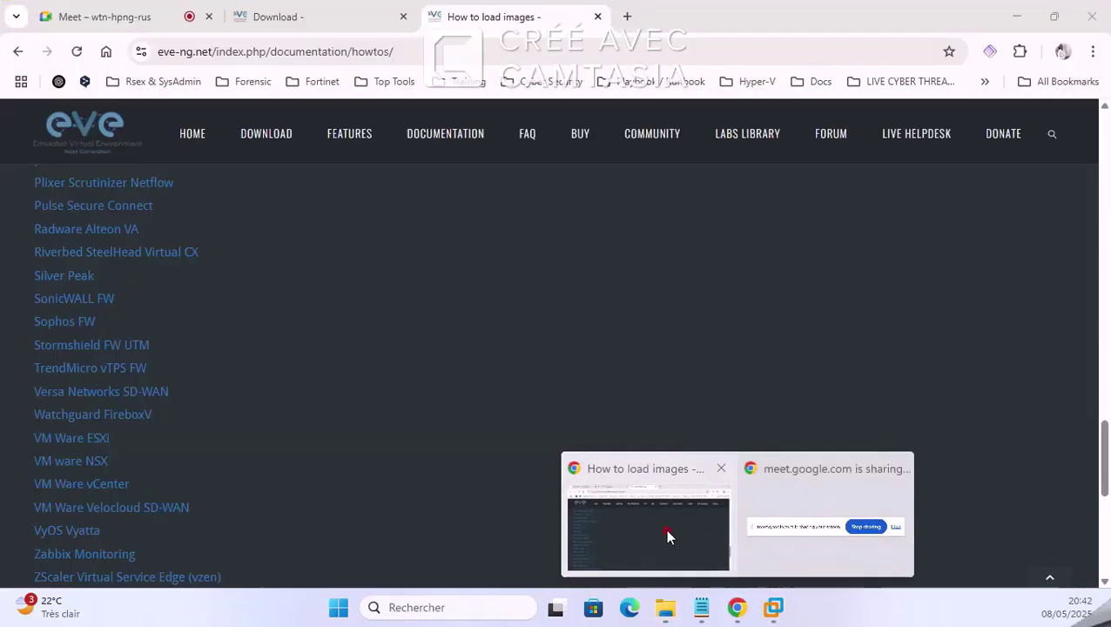
pyautogui.click(665, 529)
pyautogui.click(168, 11)
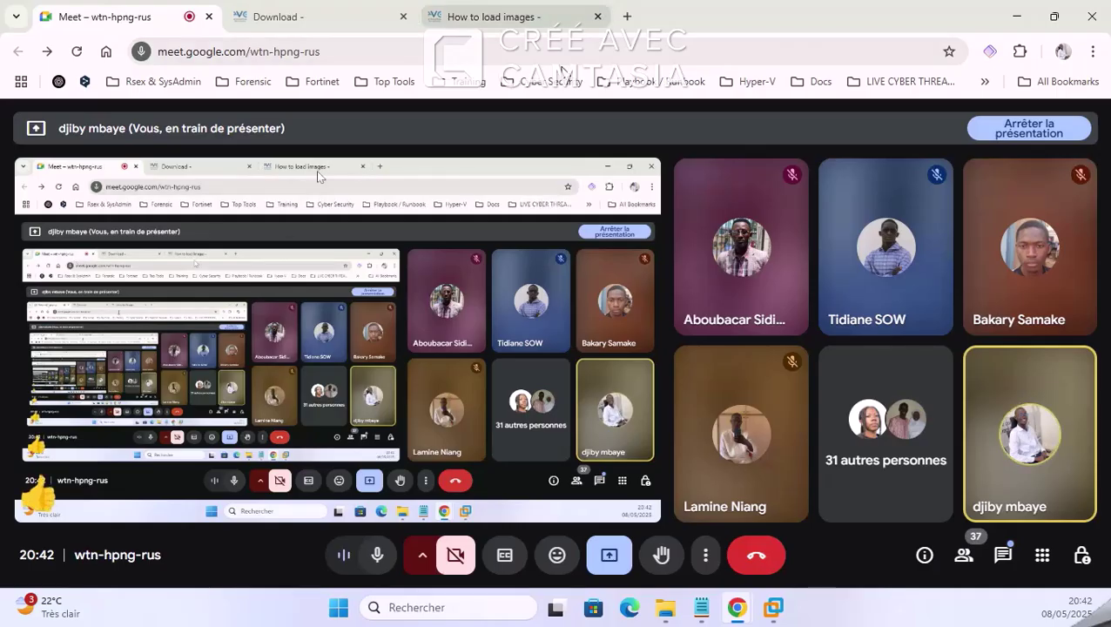
pyautogui.click(1018, 15)
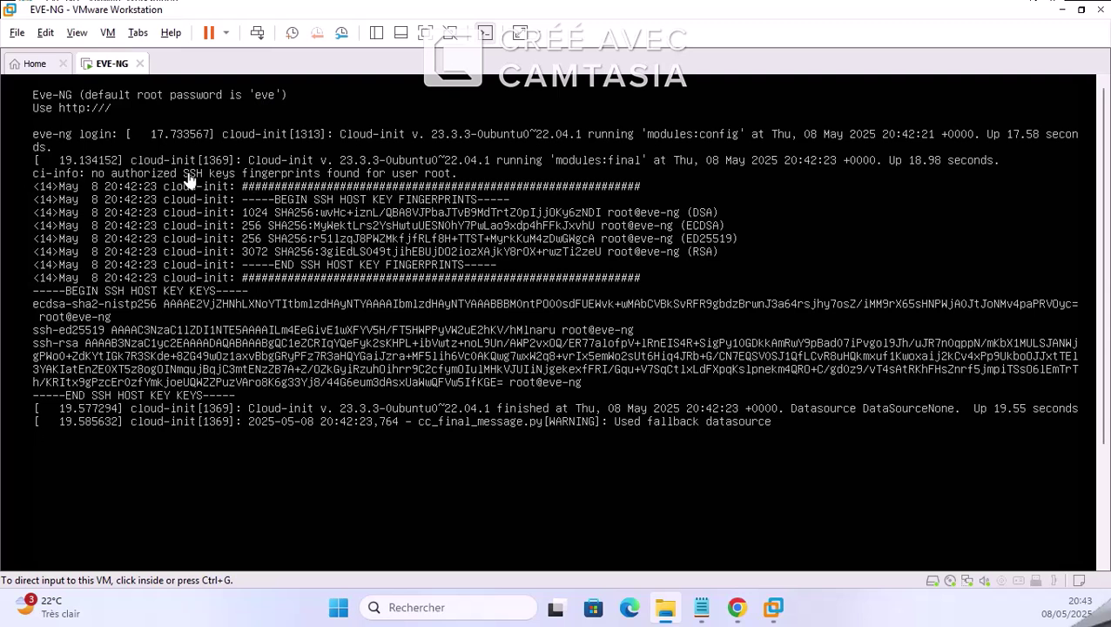
# Step: Log in to the EVE-NG console as root with the default password
pyautogui.click(256, 300)
pyautogui.press('Return')
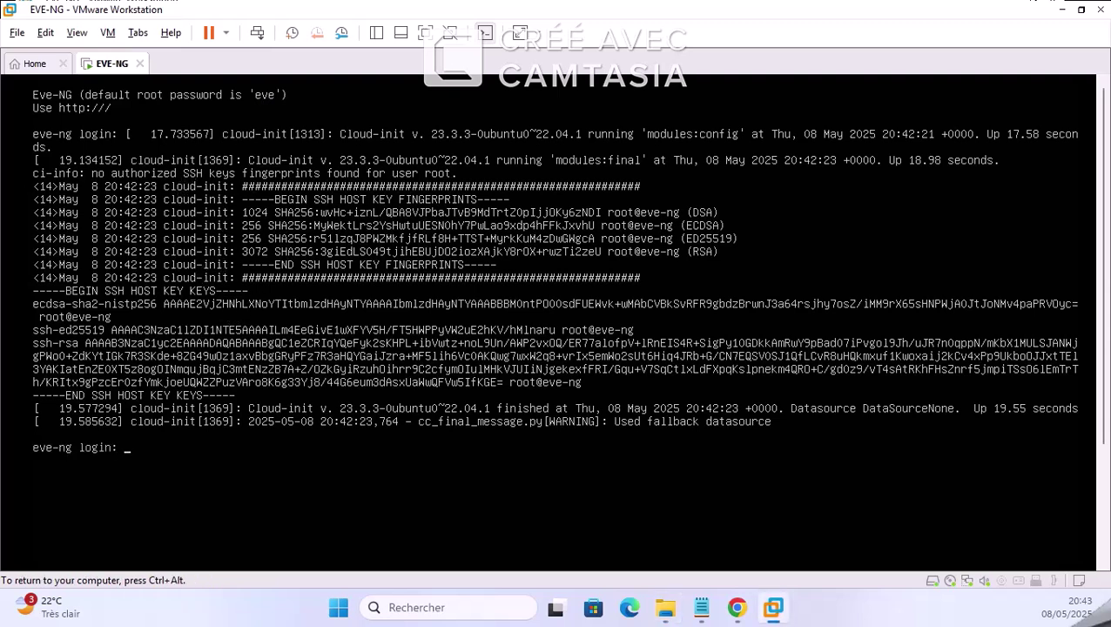
pyautogui.write('root')
pyautogui.press('Return')
pyautogui.write('eve')
pyautogui.press('Return')
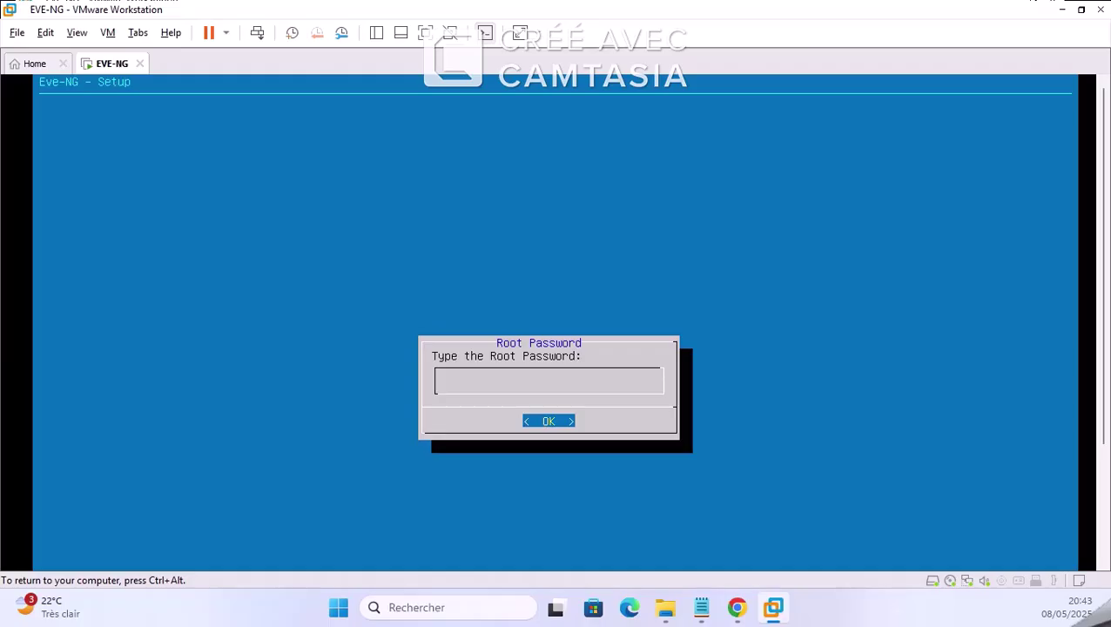
# Step: Set the root password and accept hostname eve-ng, example.com, DHCP, no NTP and direct connection
pyautogui.press('Return')
pyautogui.press('Return')
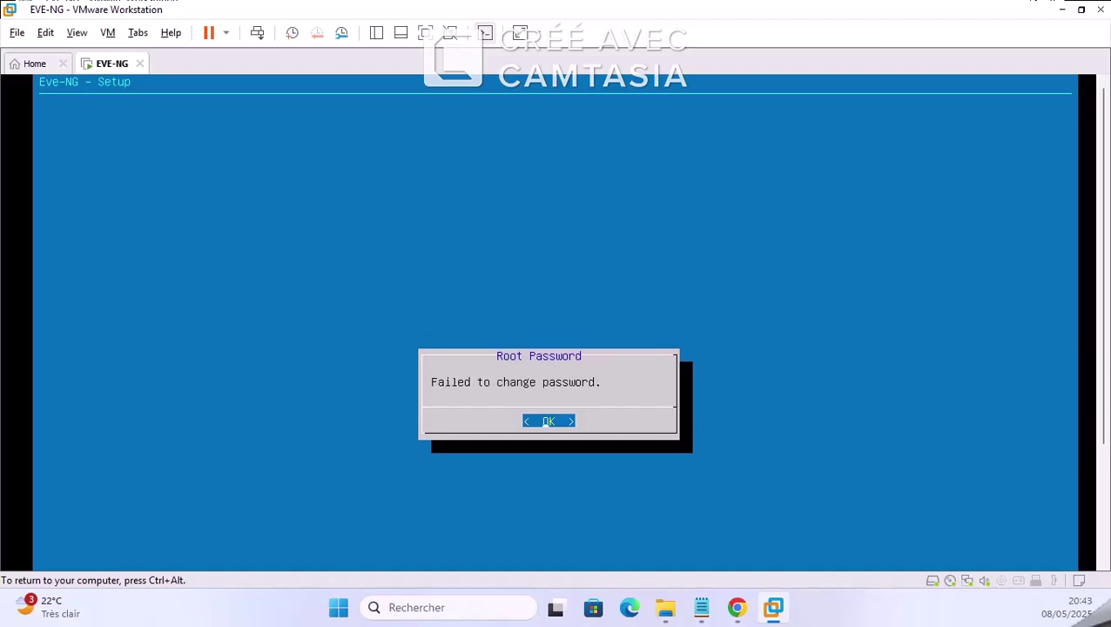
pyautogui.press('Return')
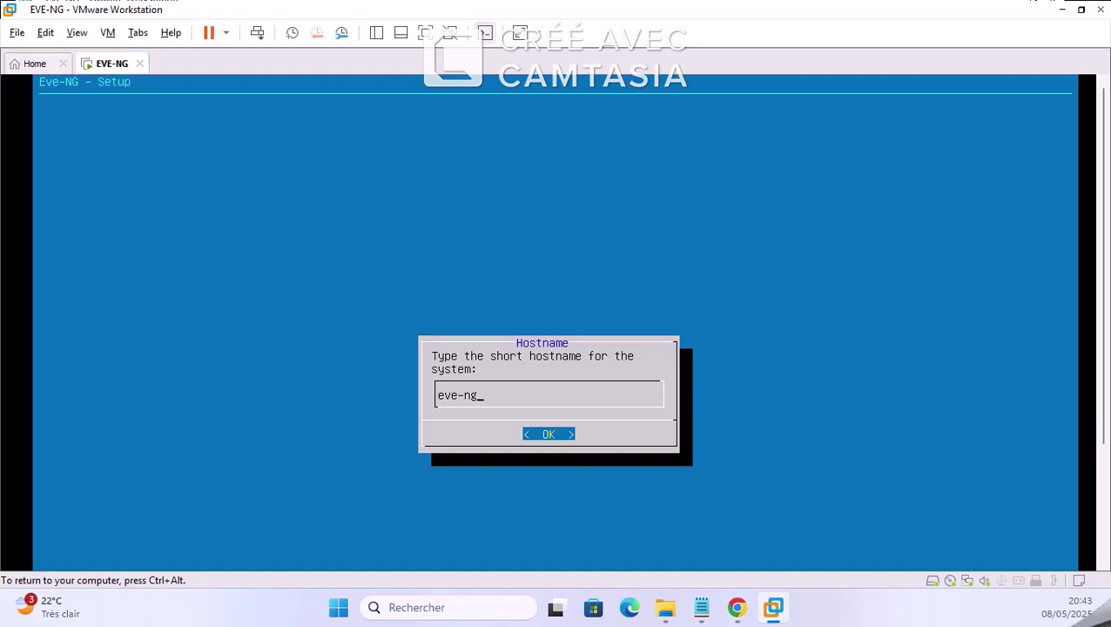
pyautogui.press('Return')
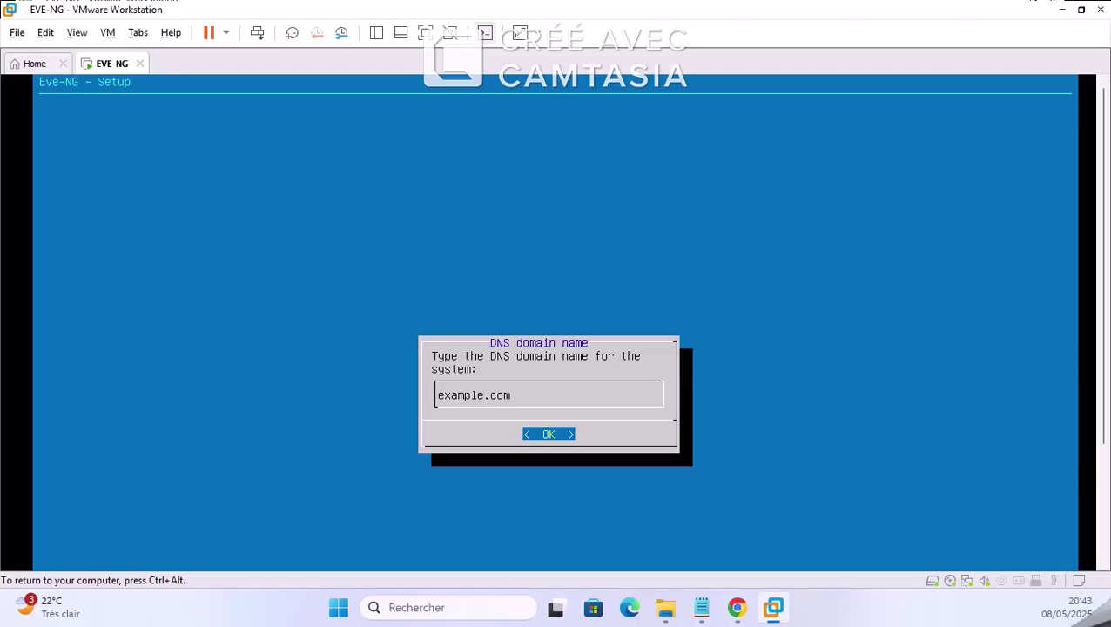
pyautogui.press('Return')
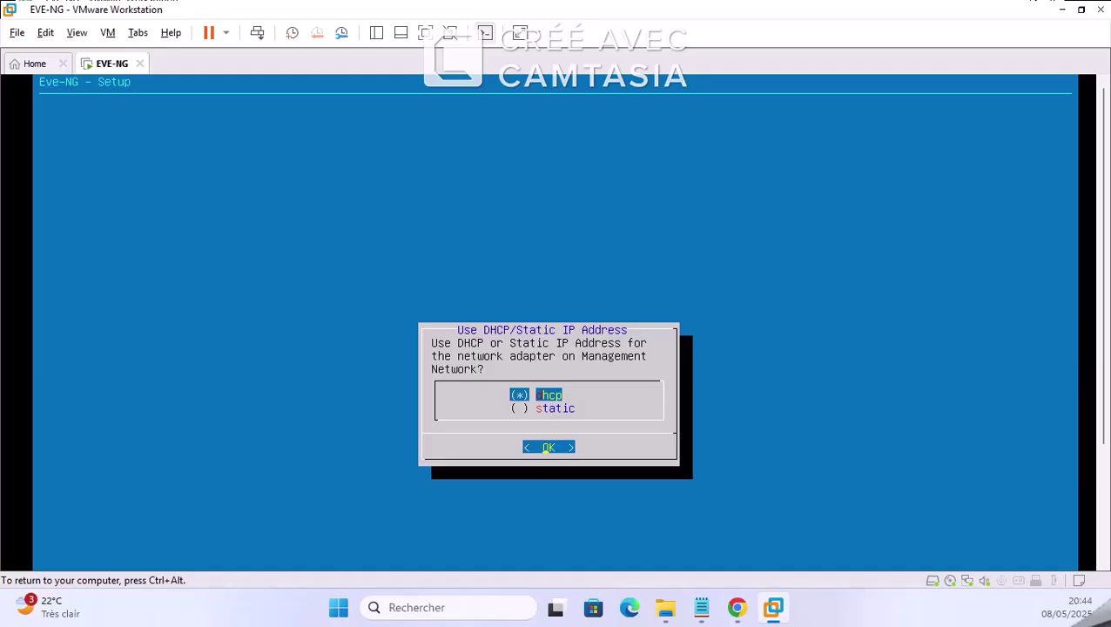
pyautogui.press('Return')
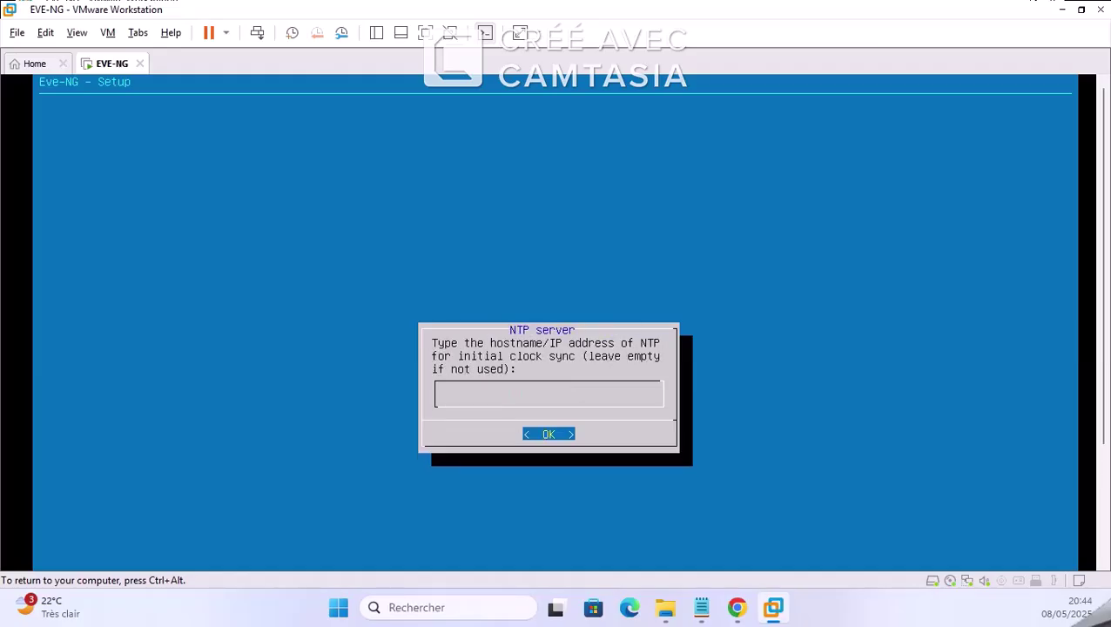
pyautogui.press('Return')
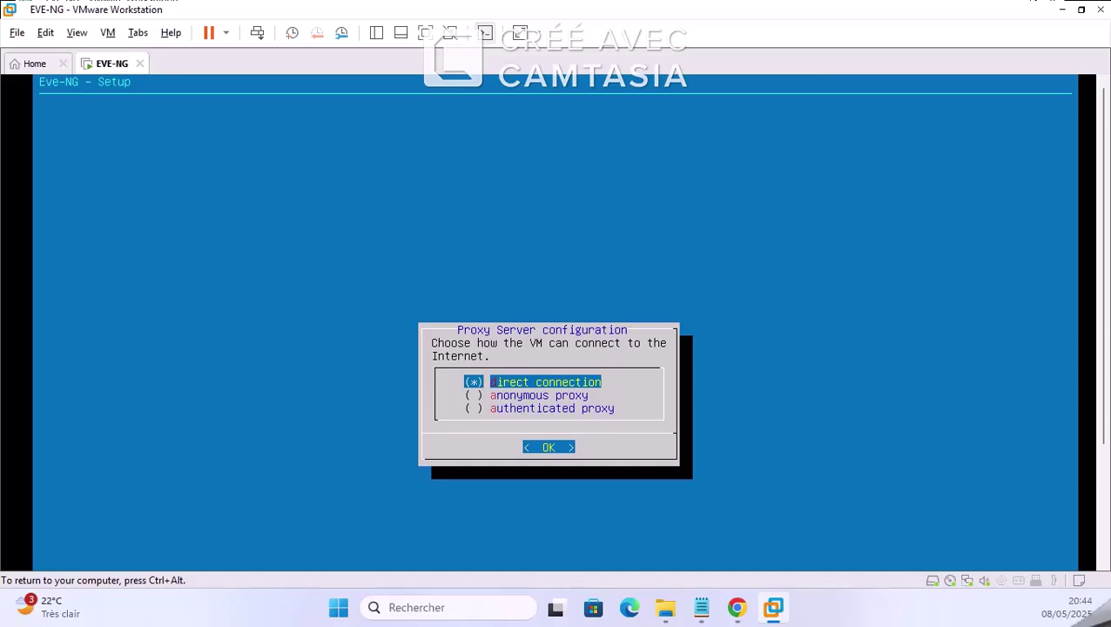
pyautogui.press('Return')
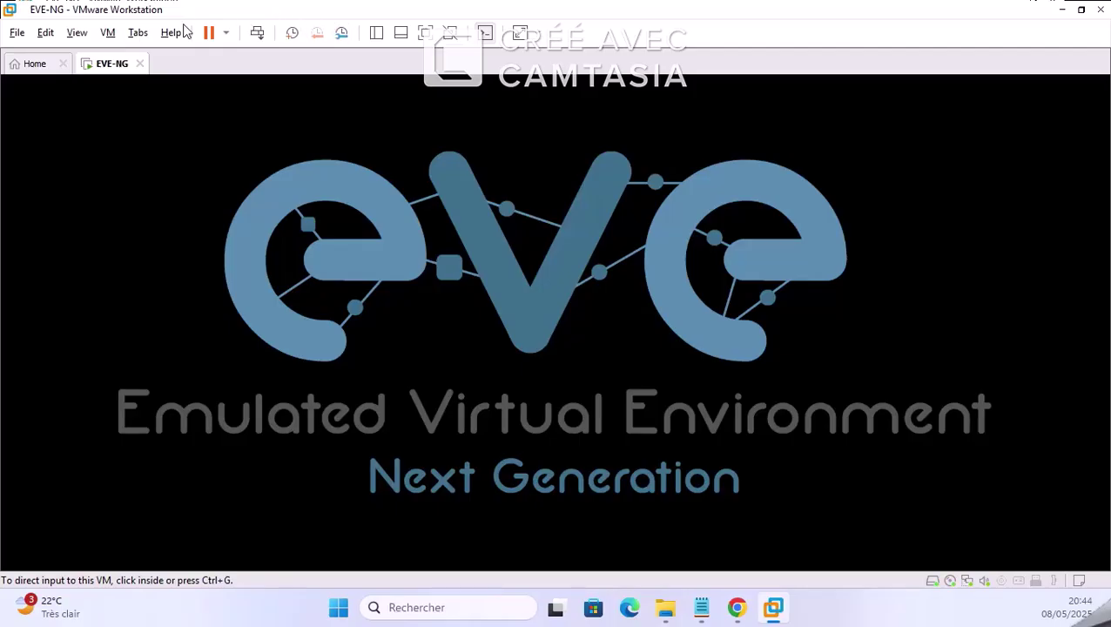
# Step: Restore, resize and re-maximize the VMware window, then release input from the rebooting VM
pyautogui.moveTo(209, 7); pyautogui.dragTo(312, 36)
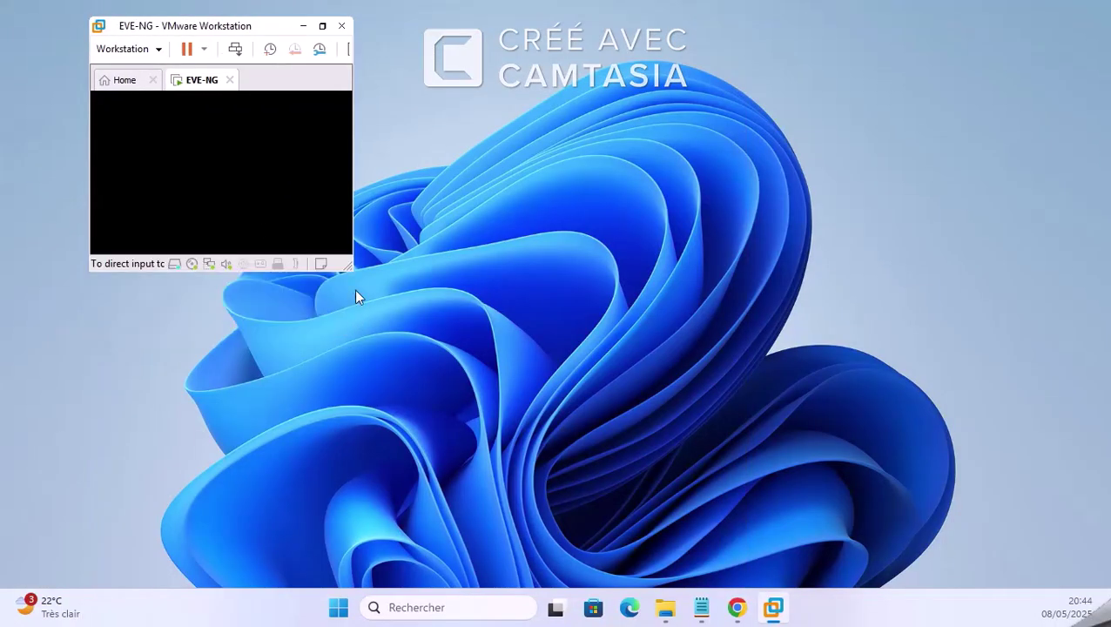
pyautogui.moveTo(351, 268); pyautogui.dragTo(838, 575)
pyautogui.moveTo(460, 34); pyautogui.dragTo(590, 37)
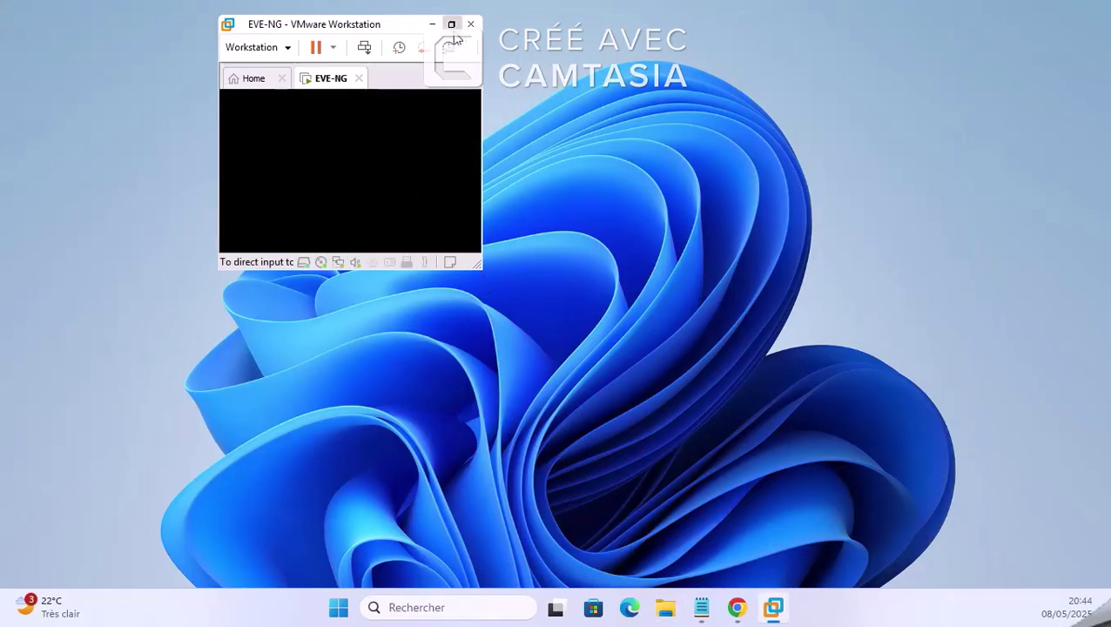
pyautogui.click(451, 24)
pyautogui.click(451, 23)
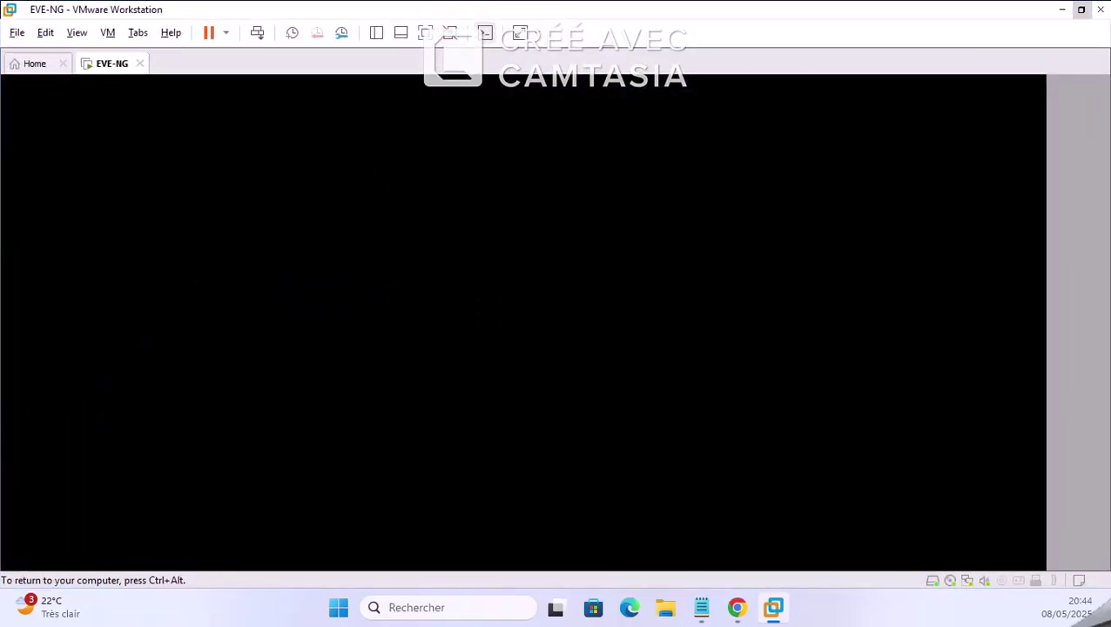
pyautogui.hotkey('ctrl', 'alt')
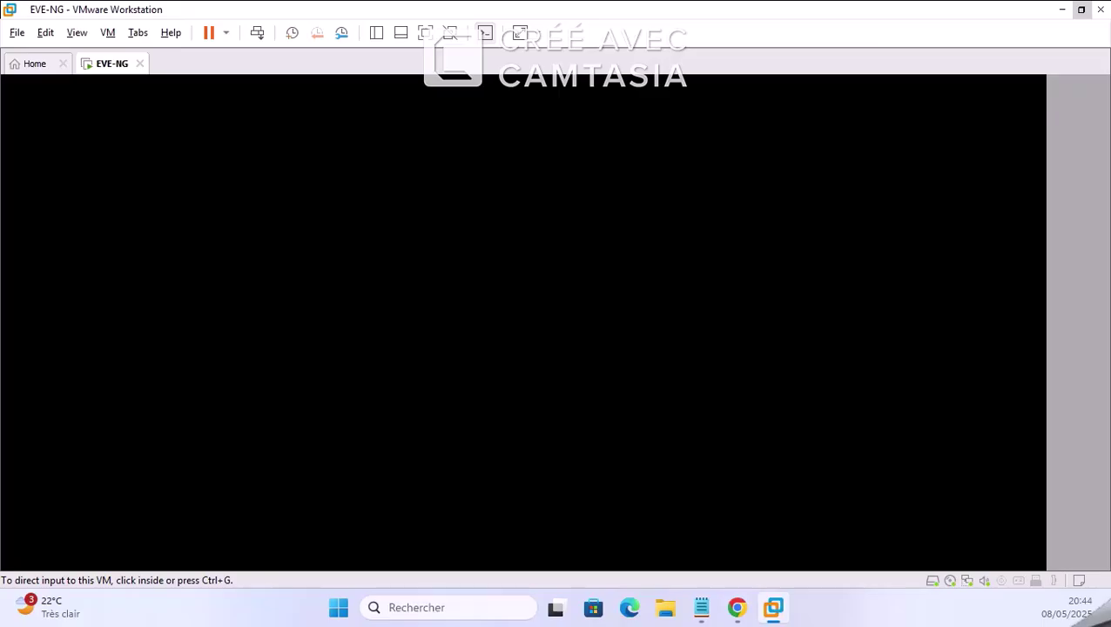
pyautogui.hotkey('alt', 'Tab')
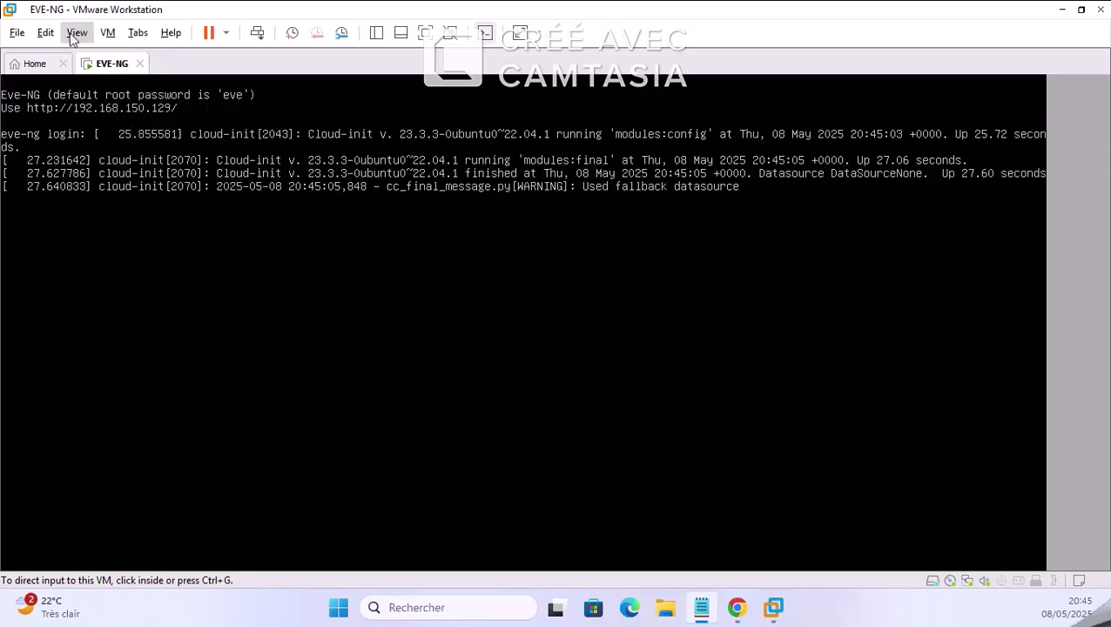
pyautogui.click(46, 35)
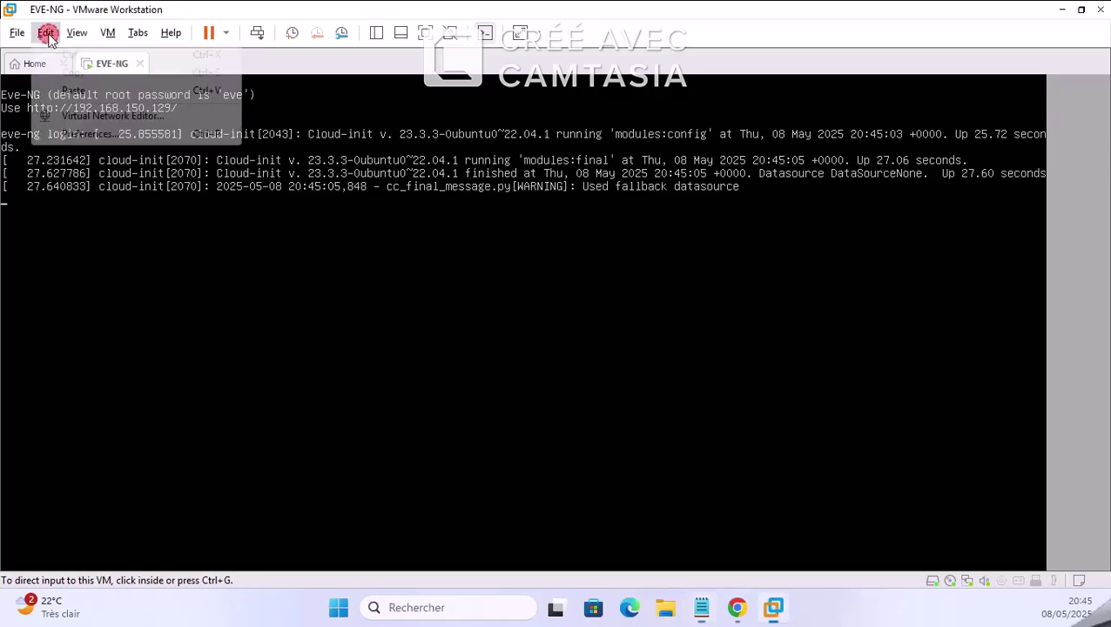
pyautogui.click(123, 115)
pyautogui.hotkey('ctrl', 'alt')
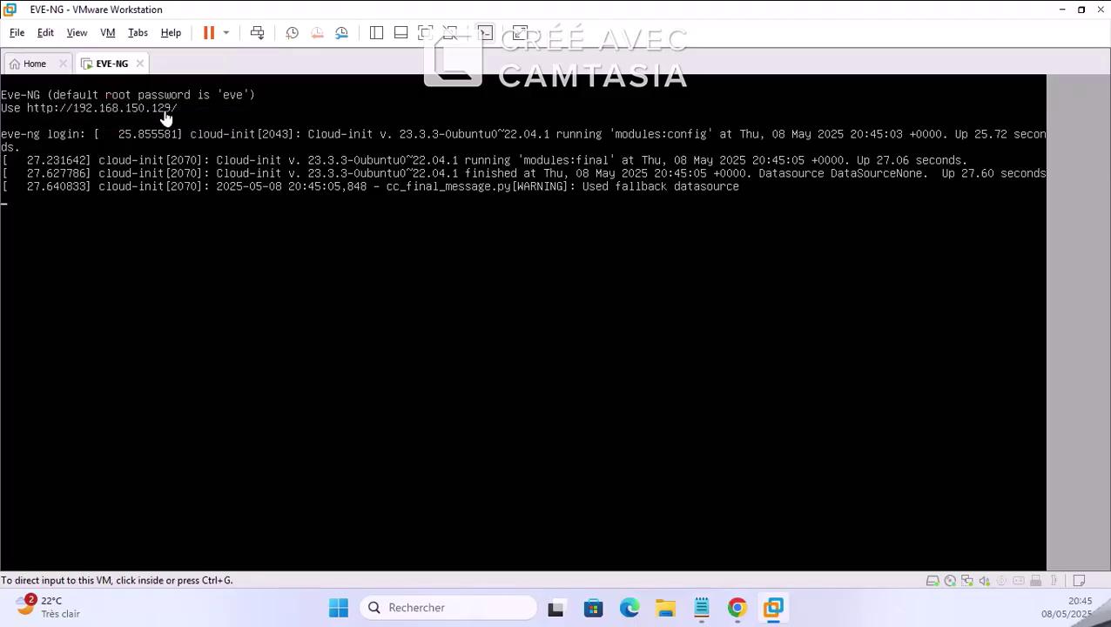
pyautogui.click(68, 122)
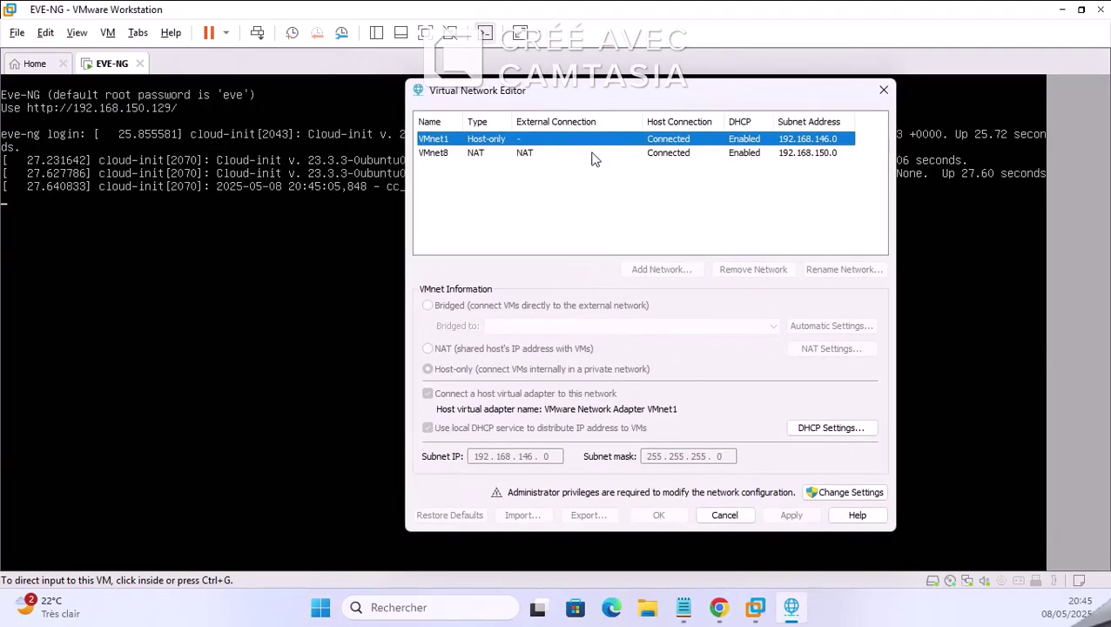
pyautogui.click(591, 154)
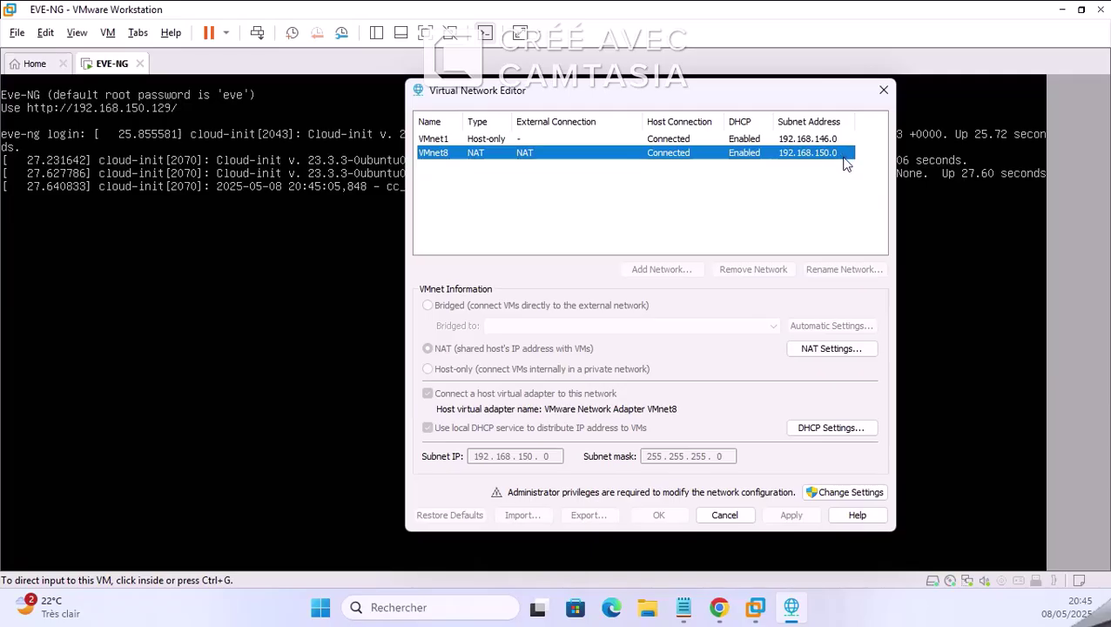
pyautogui.click(885, 92)
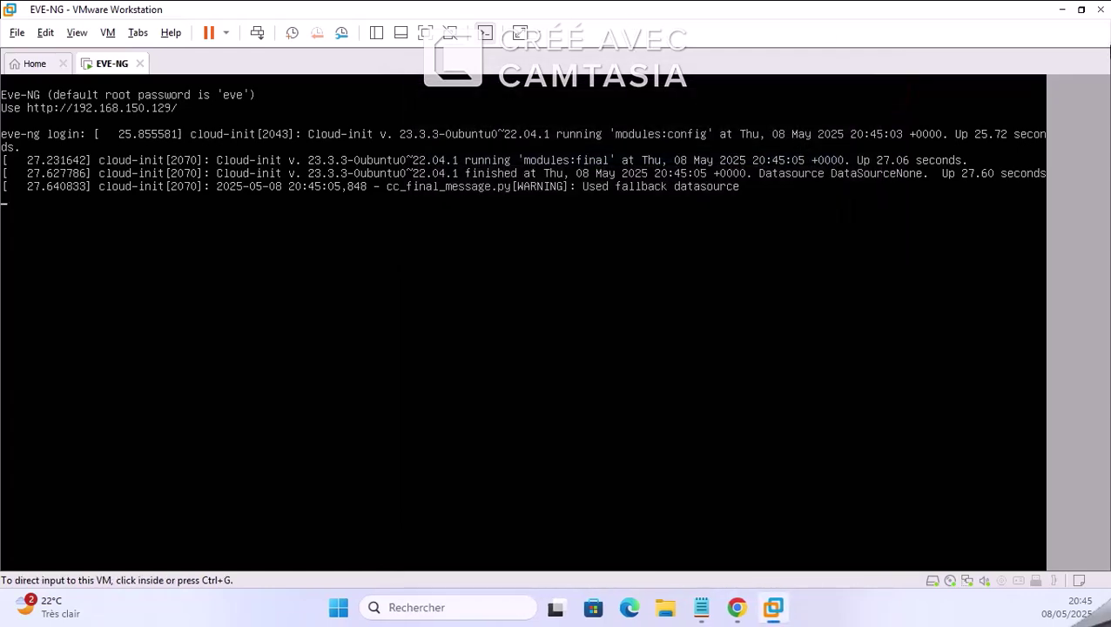
# Step: Log in as root at the EVE-NG console prompt
pyautogui.hotkey('ctrl', 'g')
pyautogui.press('Return')
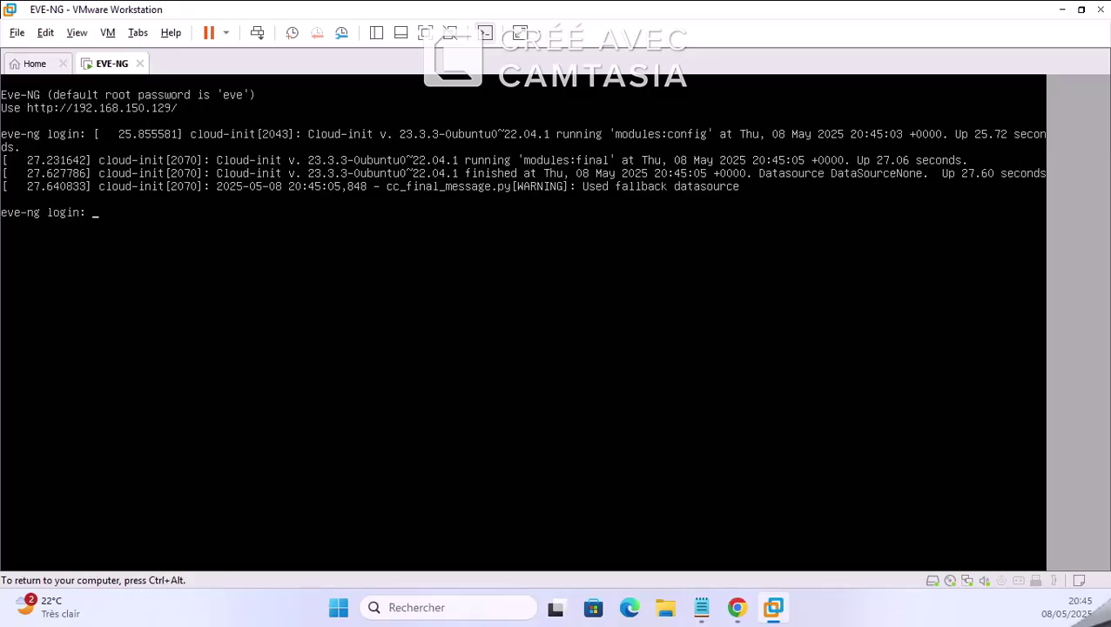
pyautogui.write('root')
pyautogui.press('Return')
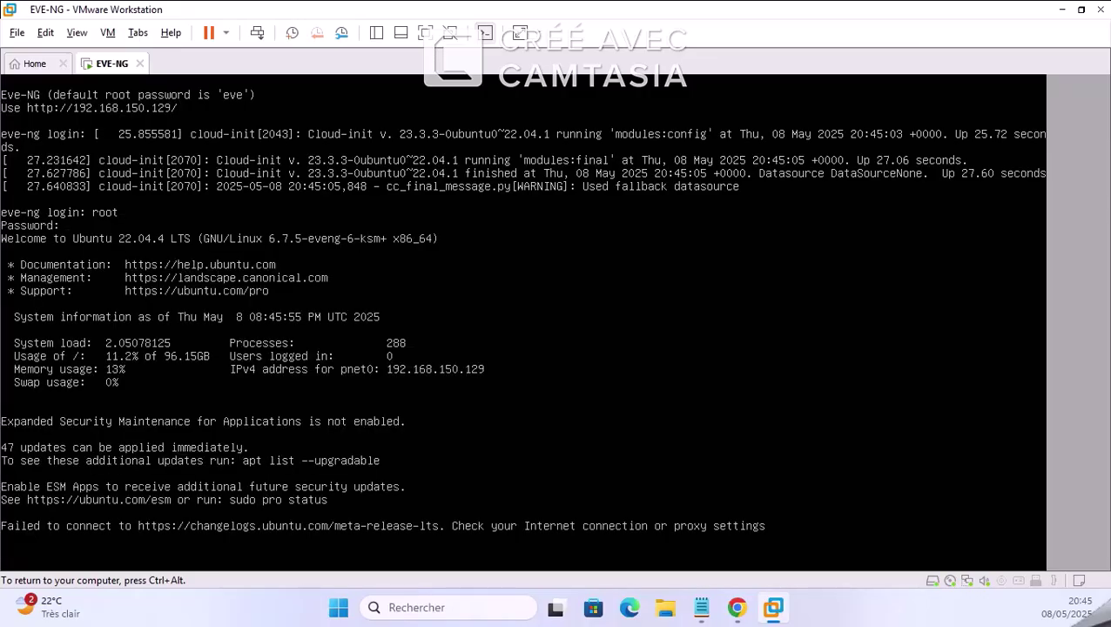
# Step: Restore and enlarge the VMware window, then return keyboard input to the VM
pyautogui.hotkey('ctrl', 'alt')
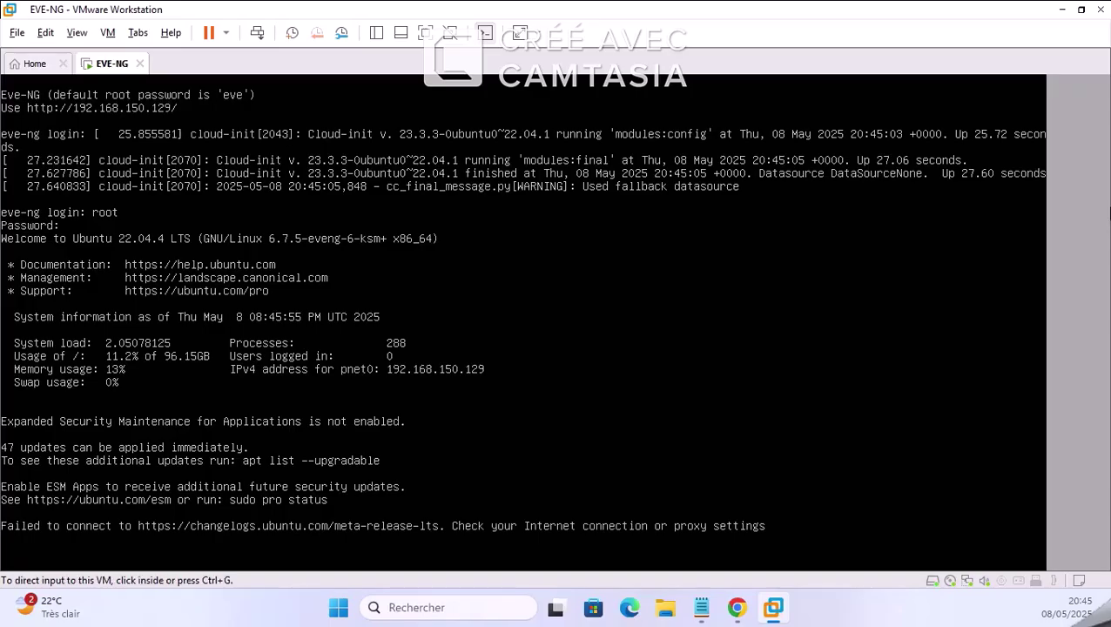
pyautogui.doubleClick(770, 9)
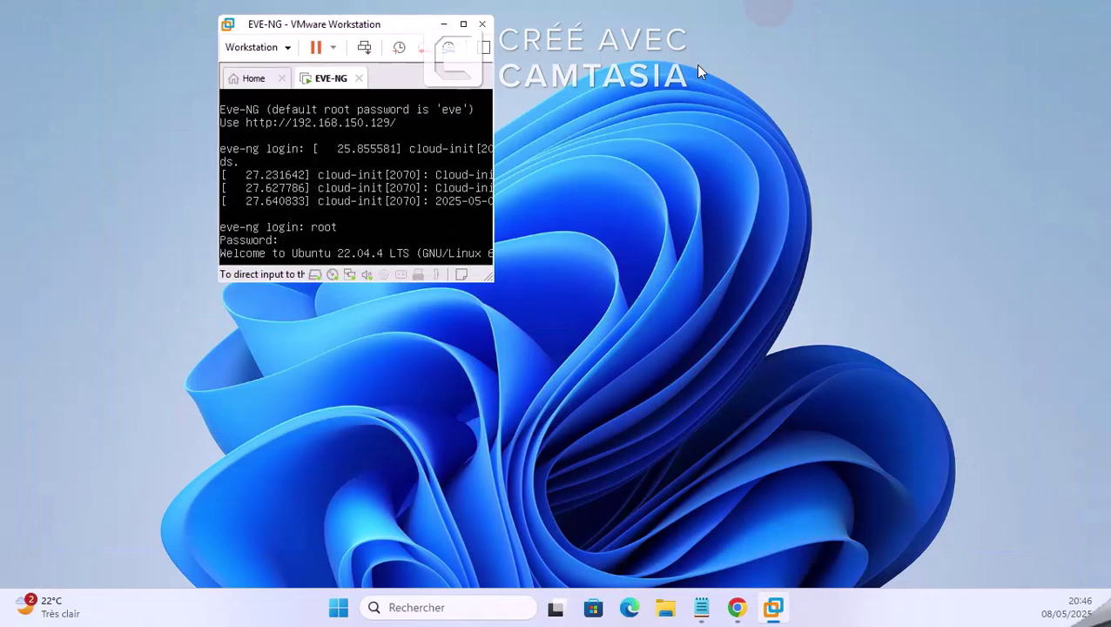
pyautogui.moveTo(486, 281); pyautogui.dragTo(841, 568)
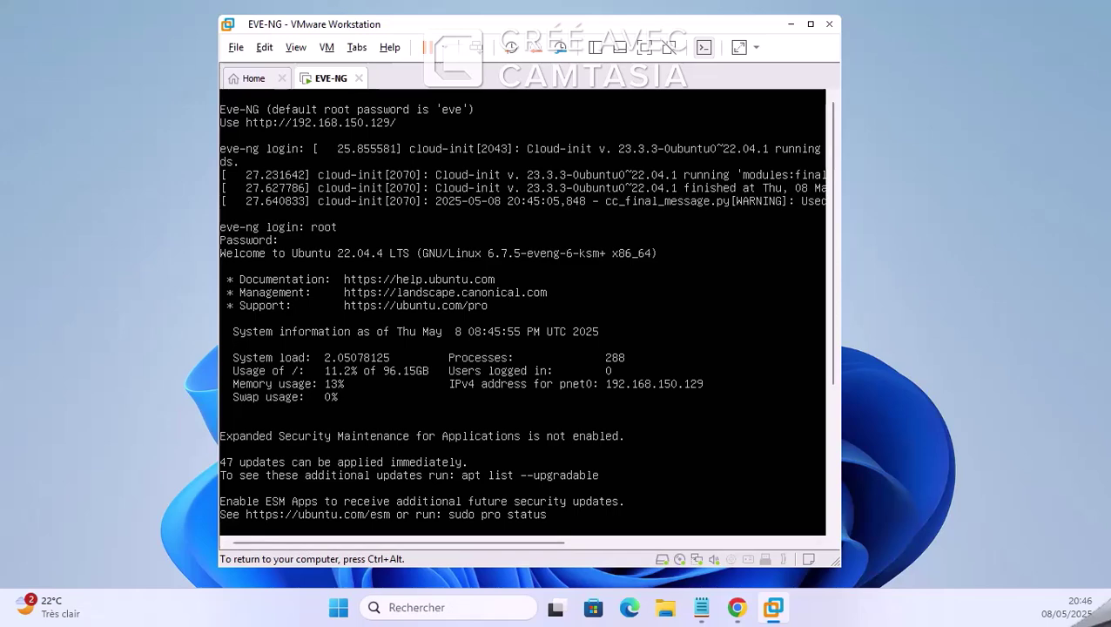
pyautogui.hotkey('ctrl', 'alt')
pyautogui.hotkey('ctrl', 'g')
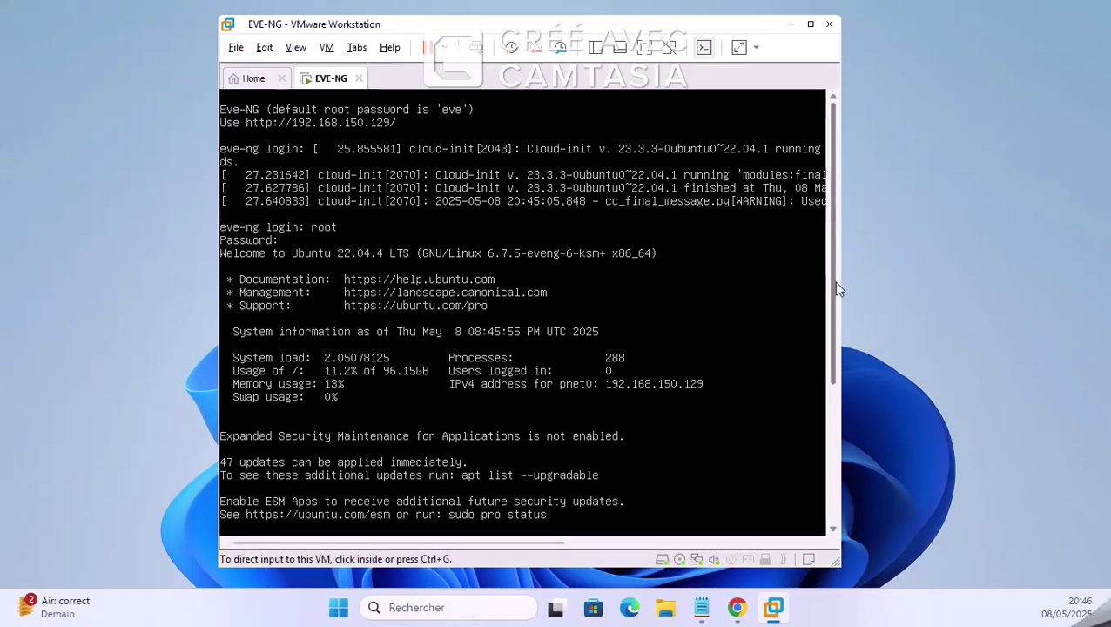
pyautogui.moveTo(833, 278); pyautogui.dragTo(831, 423)
pyautogui.click(823, 424)
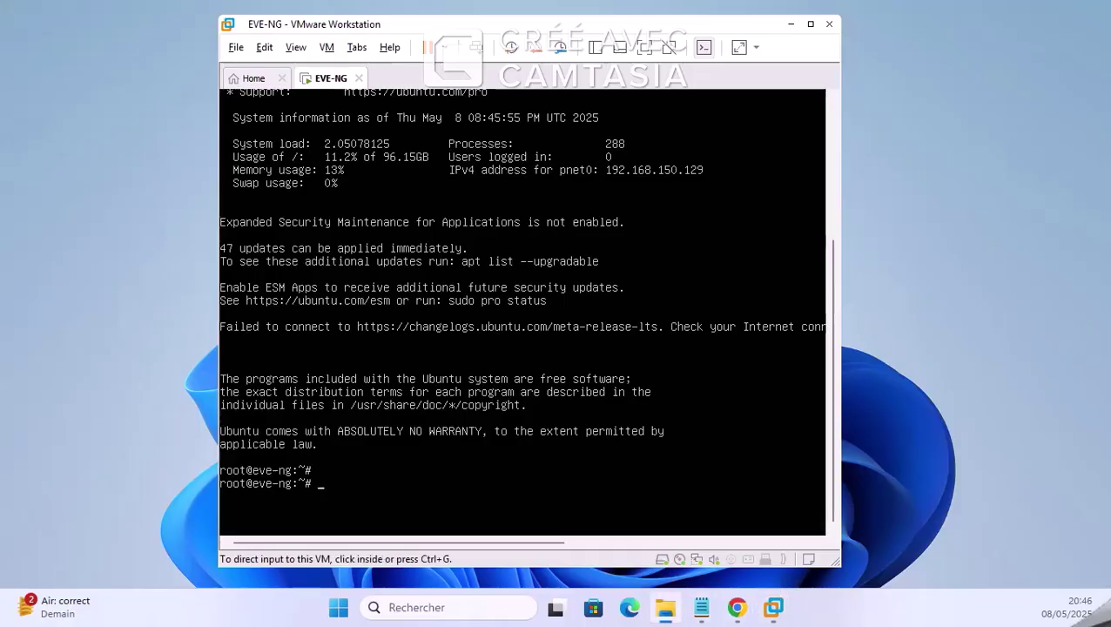
# Step: Browse JSI Training, EVE Community Edition and Téléchargements in File Explorer, then minimize it
pyautogui.click(666, 607)
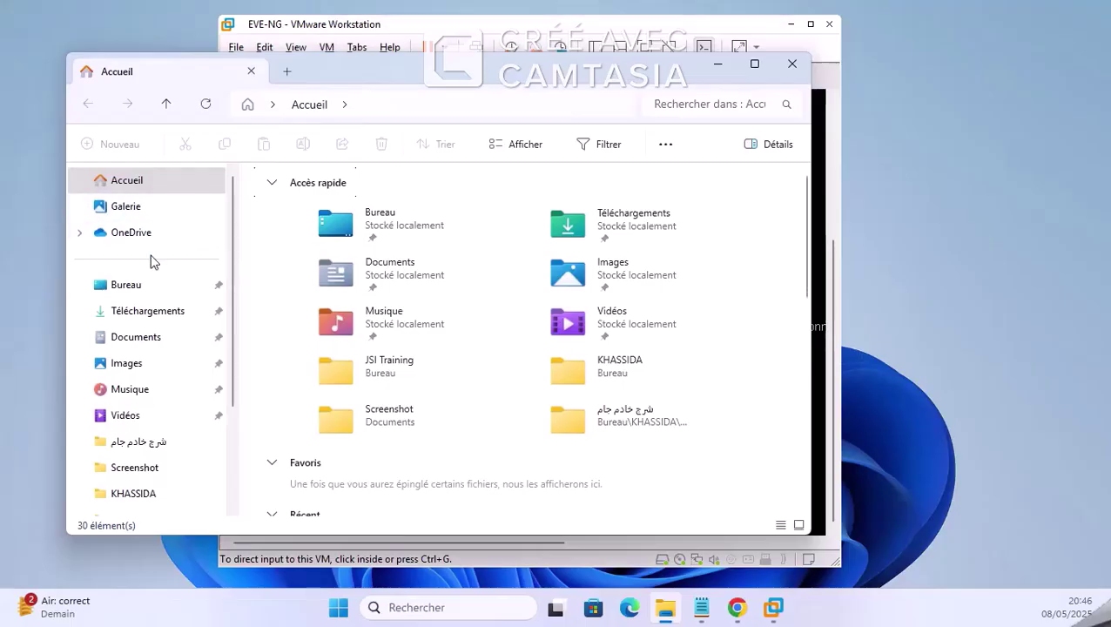
pyautogui.click(144, 287)
pyautogui.doubleClick(303, 265)
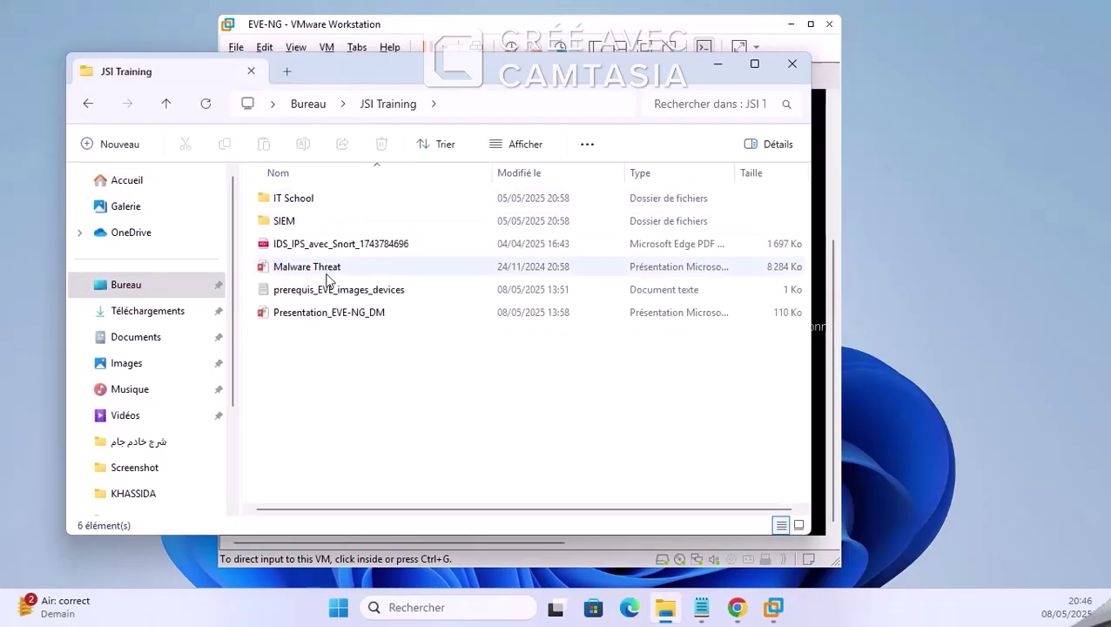
pyautogui.click(150, 335)
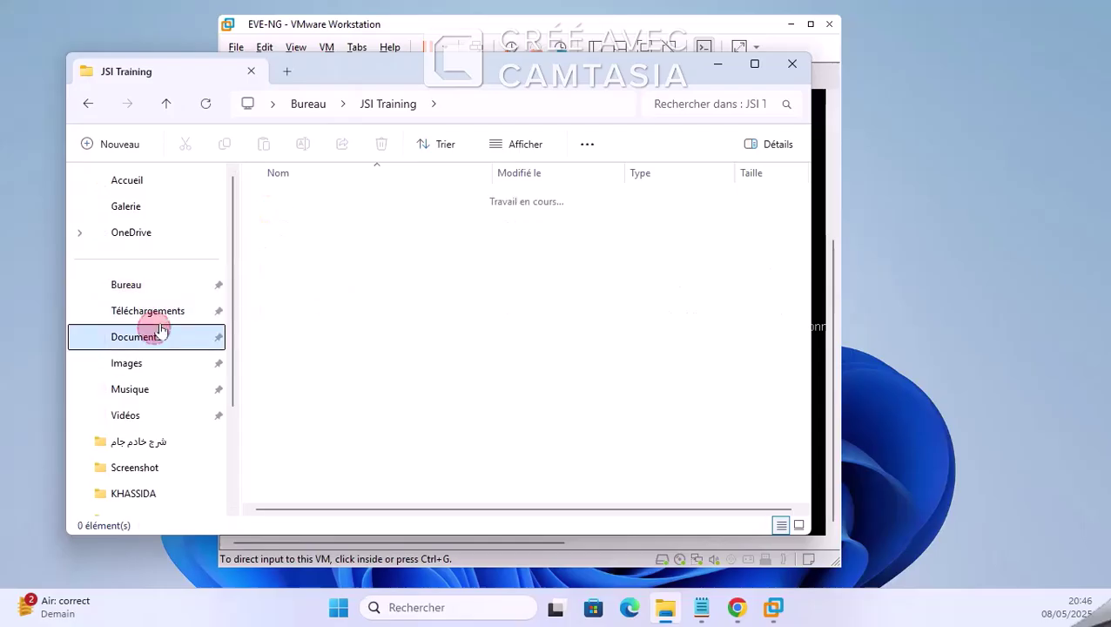
pyautogui.doubleClick(320, 214)
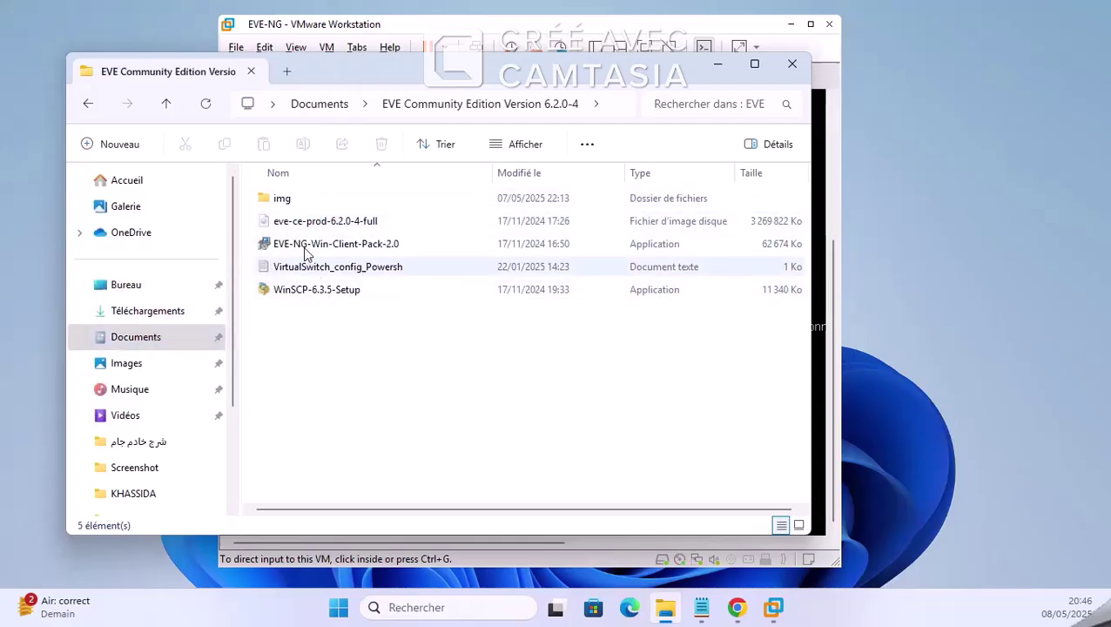
pyautogui.click(150, 312)
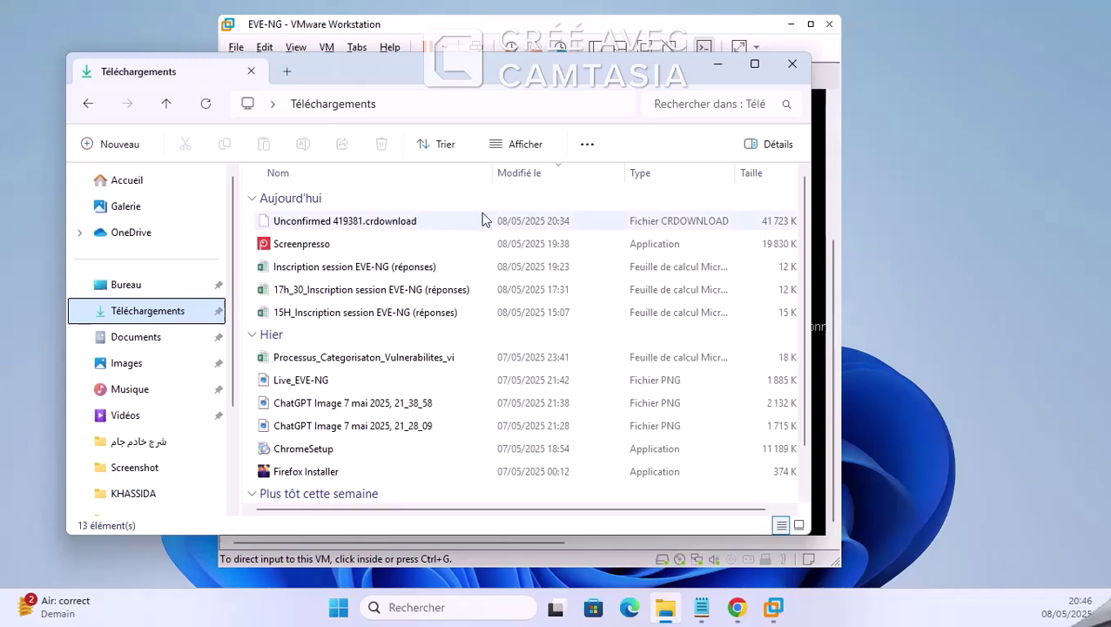
pyautogui.click(718, 69)
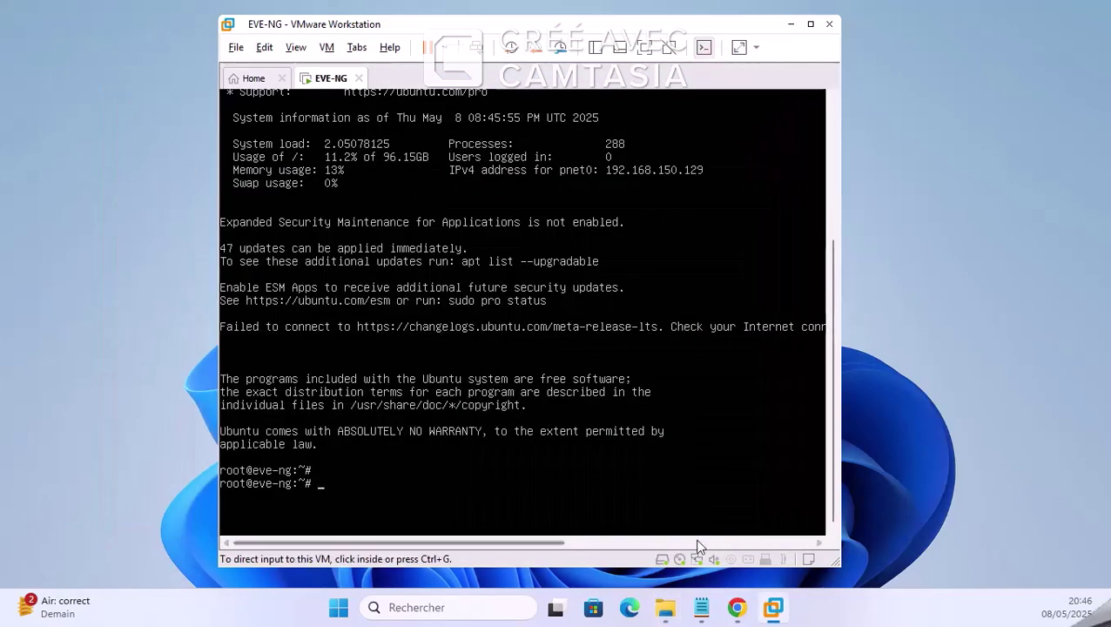
# Step: Search Google for 'mobaxterm' in a new Chrome tab and open the official MobaXterm site
pyautogui.moveTo(737, 607)
pyautogui.click(666, 505)
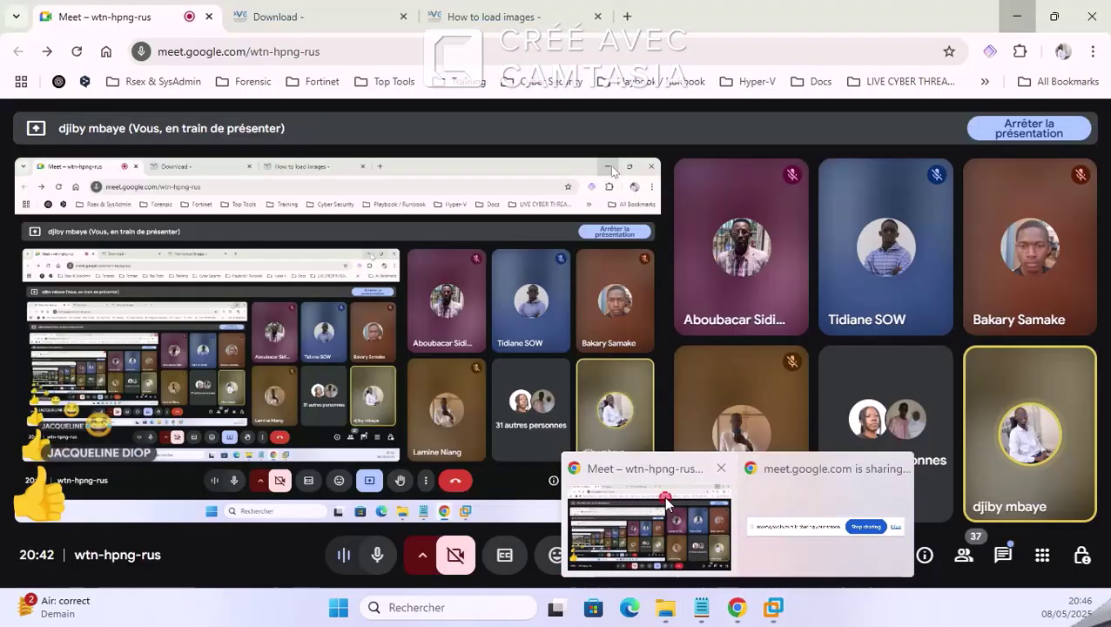
pyautogui.click(627, 17)
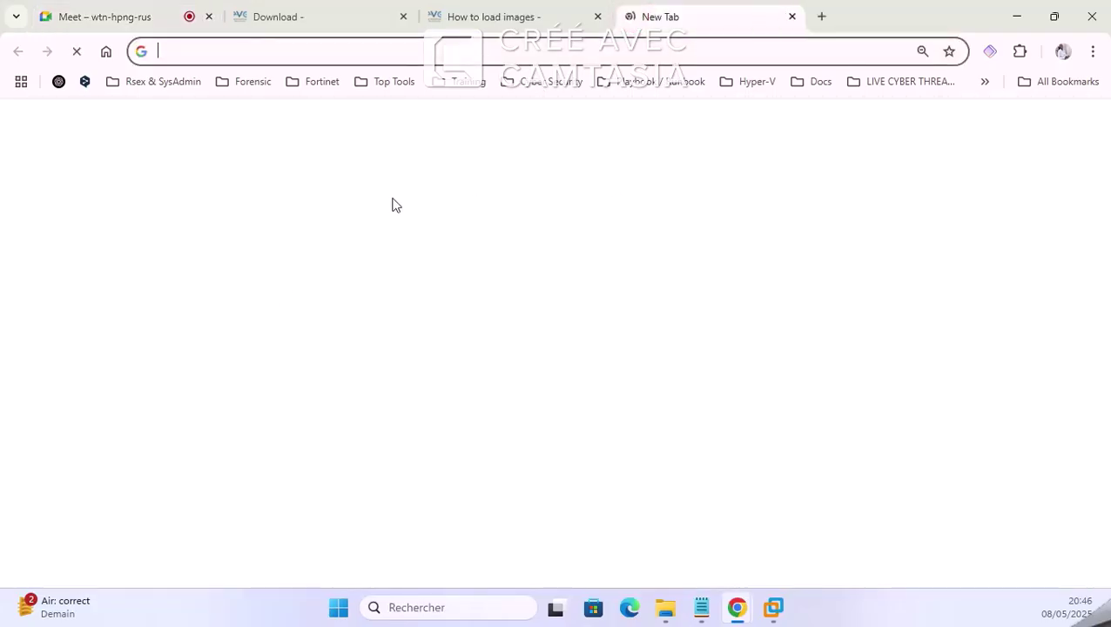
pyautogui.click(406, 317)
pyautogui.click(397, 345)
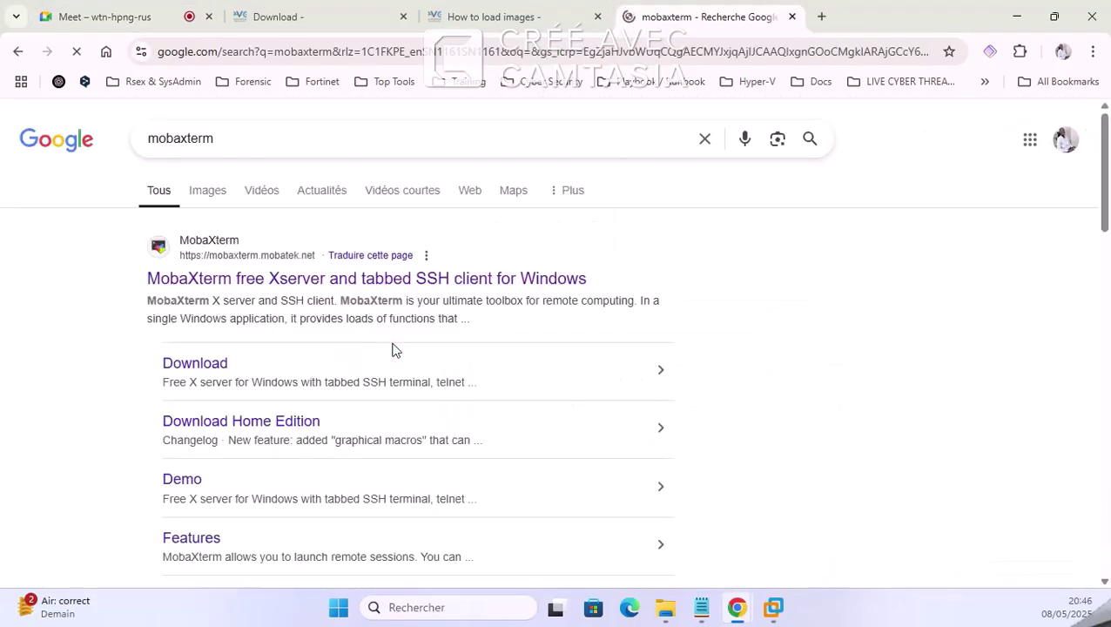
pyautogui.click(523, 284)
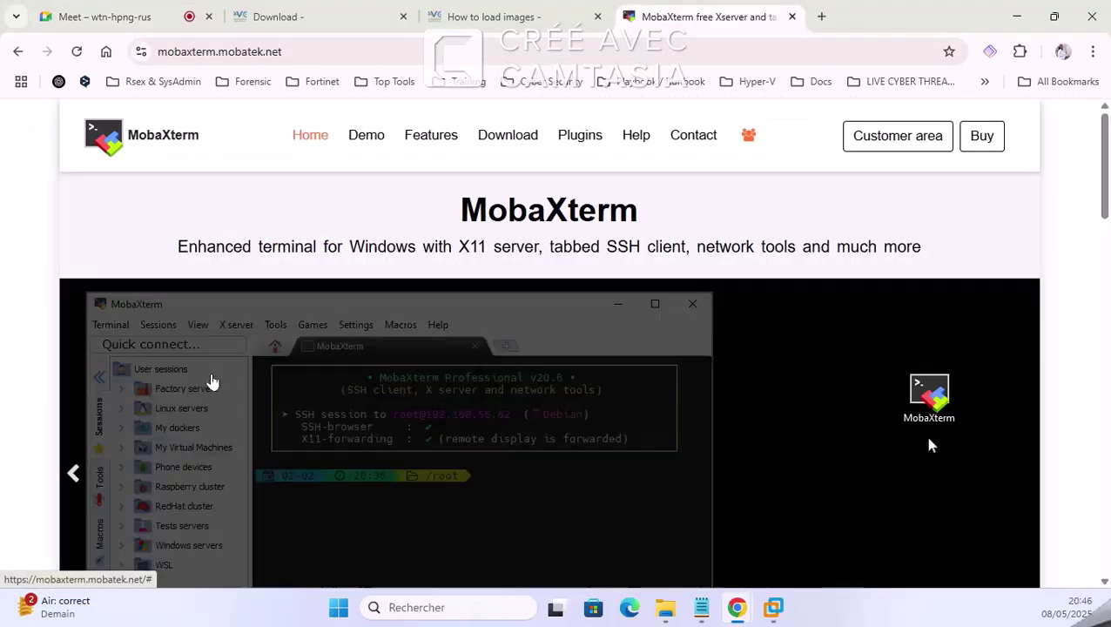
# Step: Download the portable MobaXterm Home Edition v25.2 zip and check its download progress
pyautogui.scroll(-5, 385, 363)
pyautogui.scroll(-1, 388, 364)
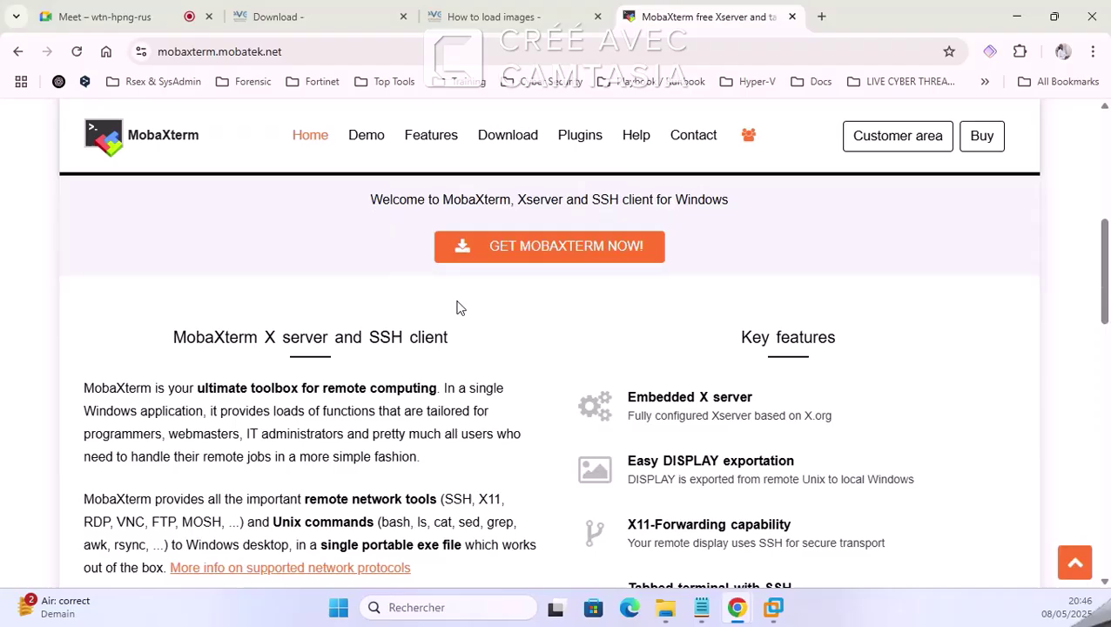
pyautogui.click(494, 248)
pyautogui.scroll(-3, 326, 287)
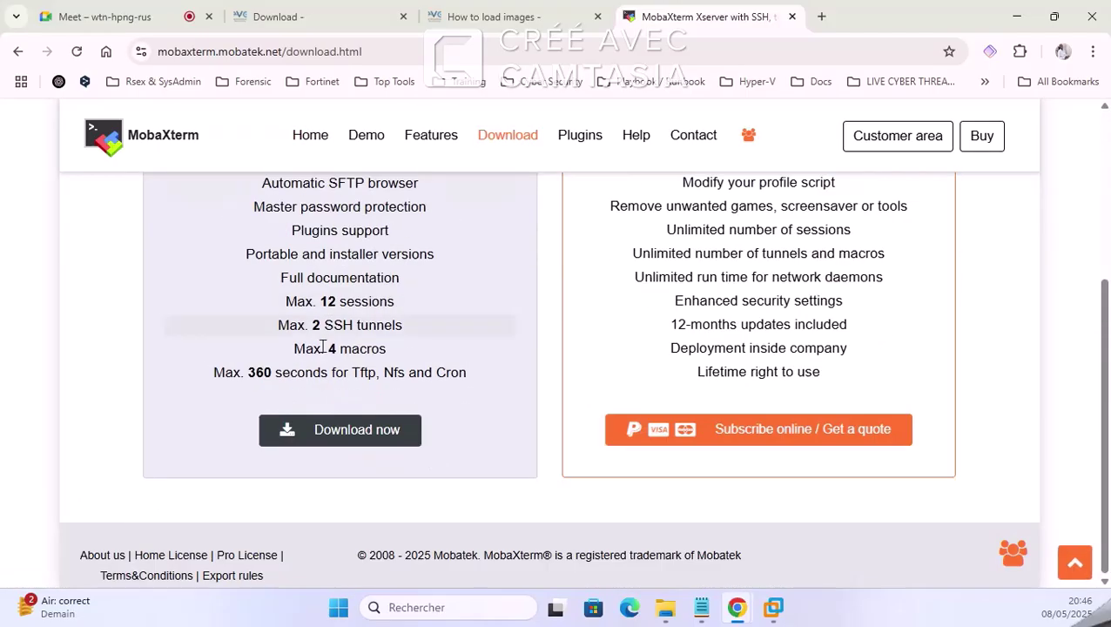
pyautogui.click(318, 430)
pyautogui.click(322, 309)
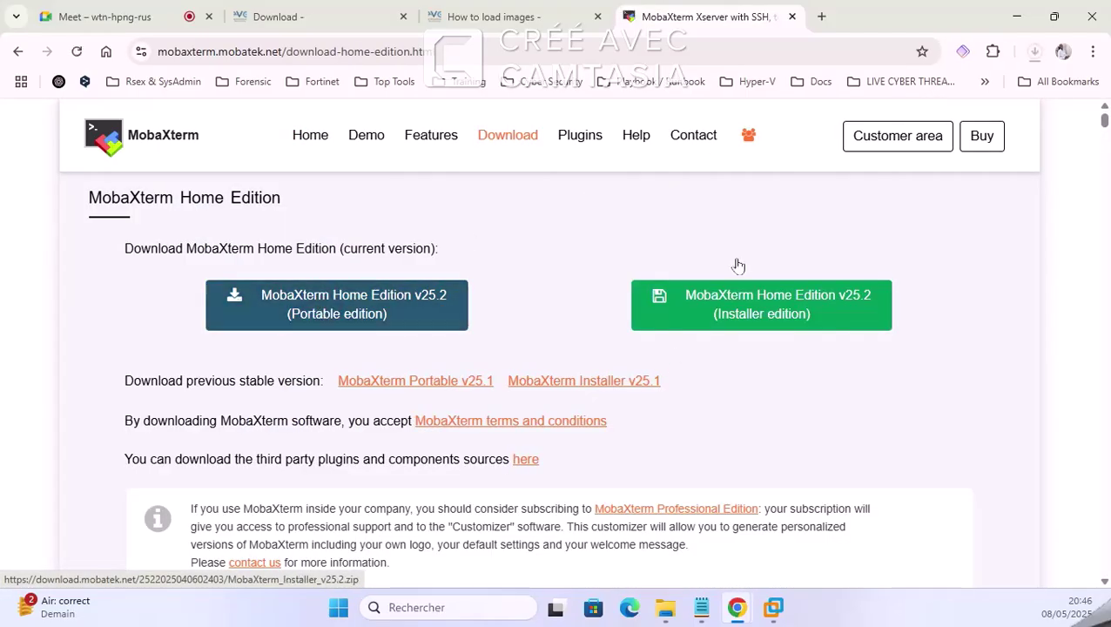
pyautogui.click(1033, 54)
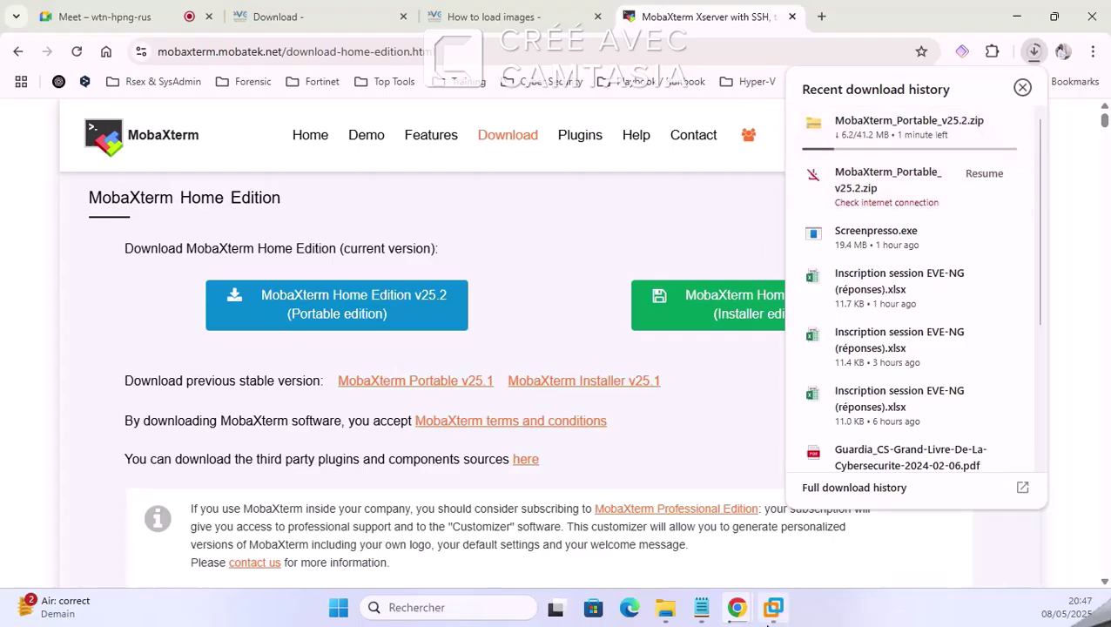
# Step: Switch between the EVE-NG VM and Chrome to check the MobaXterm download progress
pyautogui.moveTo(782, 609)
pyautogui.click(860, 503)
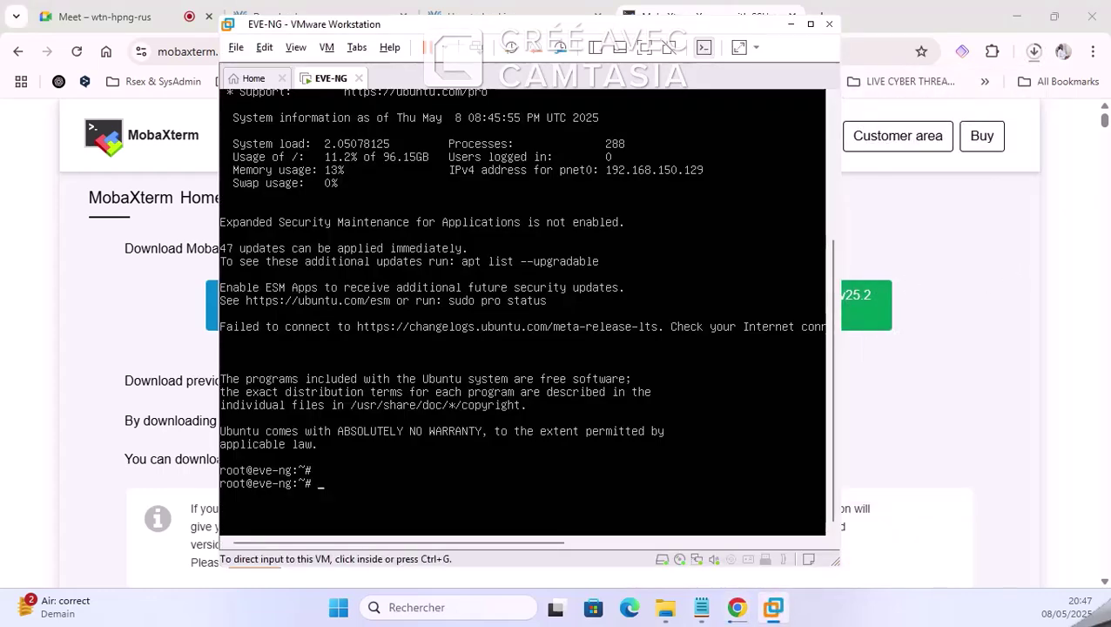
pyautogui.click(601, 357)
pyautogui.hotkey('ctrl', 'alt')
pyautogui.click(791, 30)
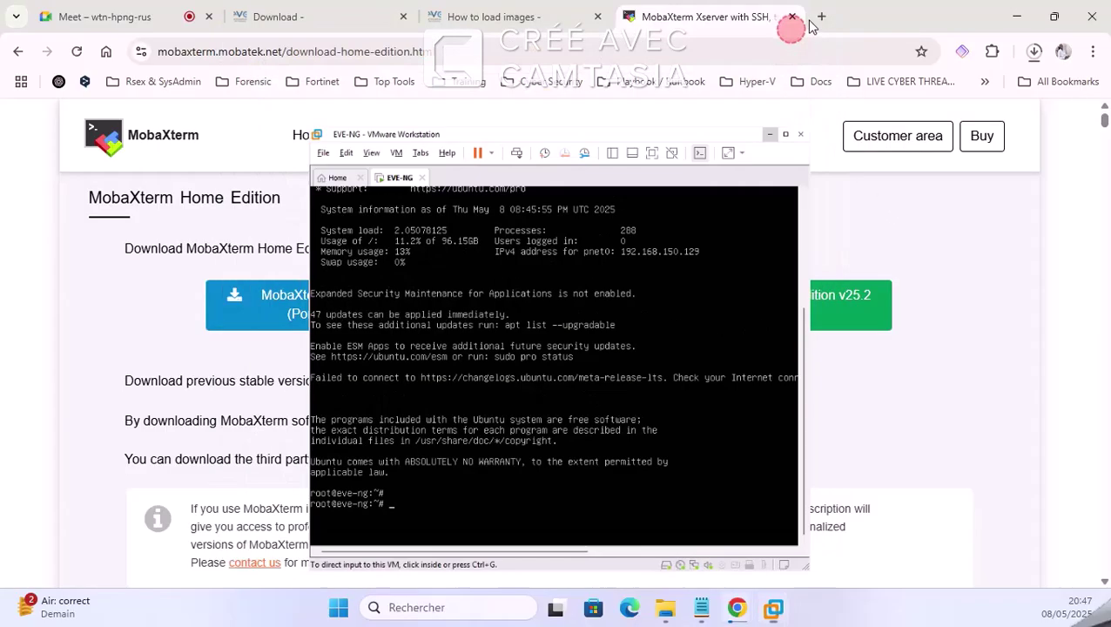
pyautogui.click(1033, 52)
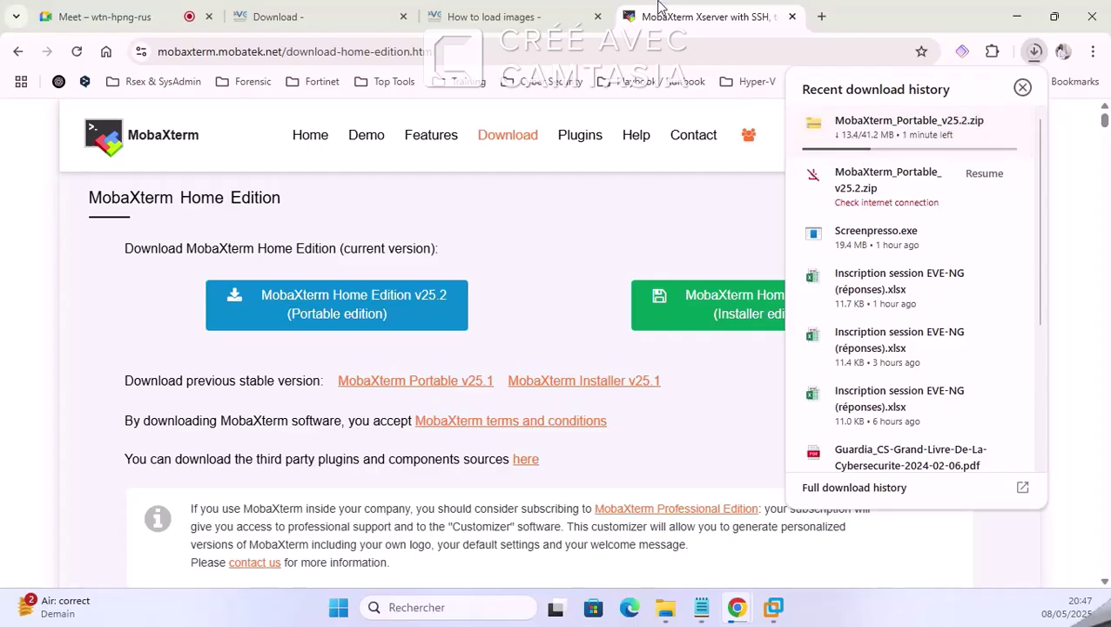
pyautogui.click(775, 610)
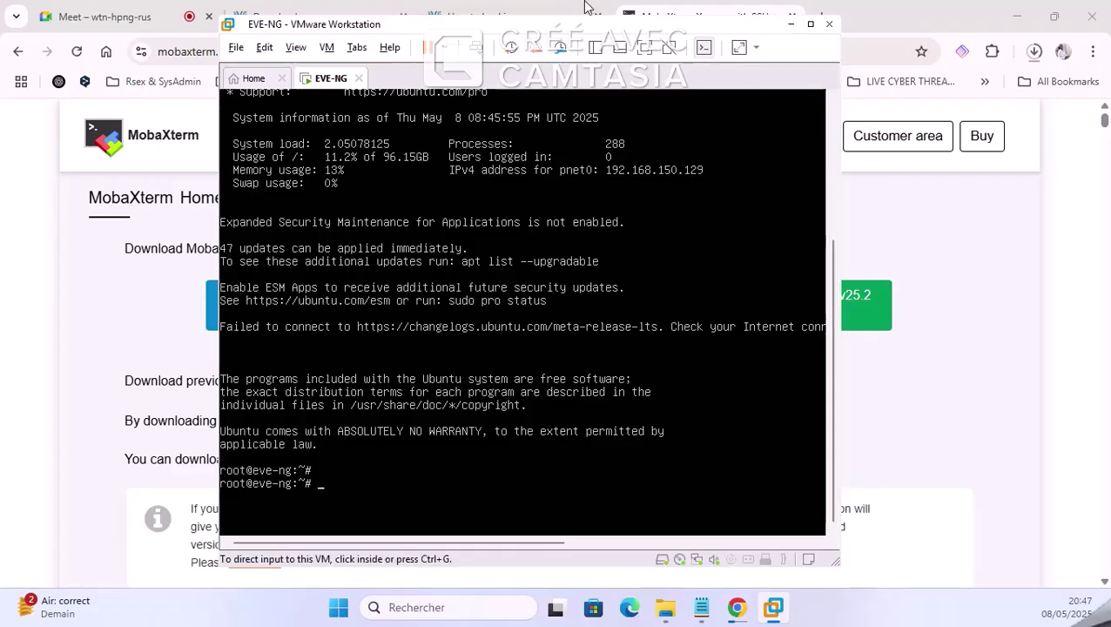
pyautogui.click(791, 24)
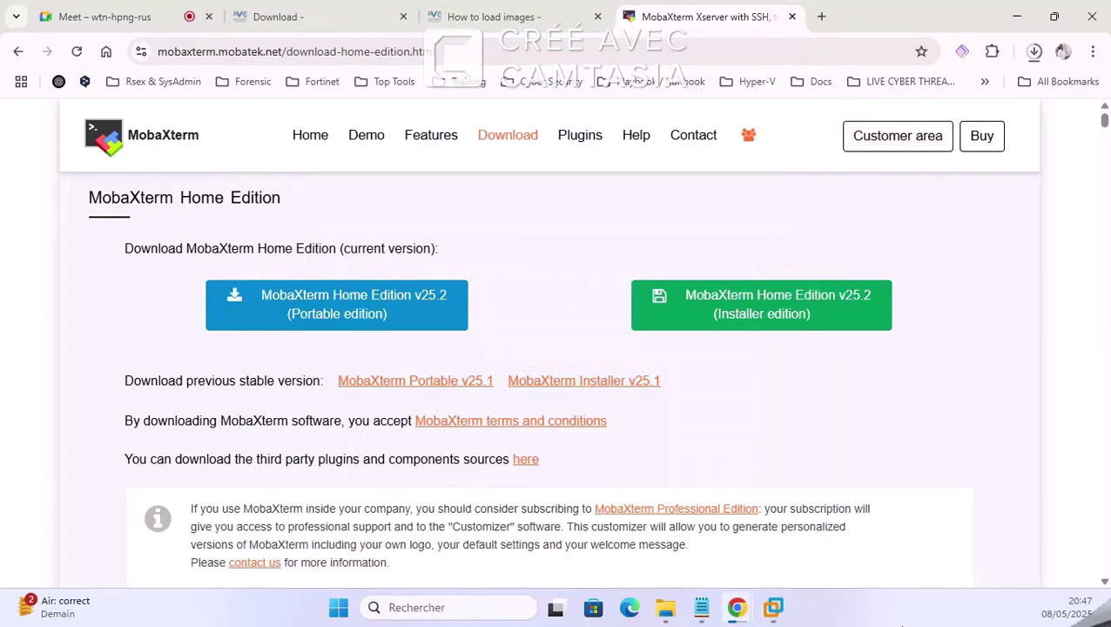
pyautogui.click(1035, 52)
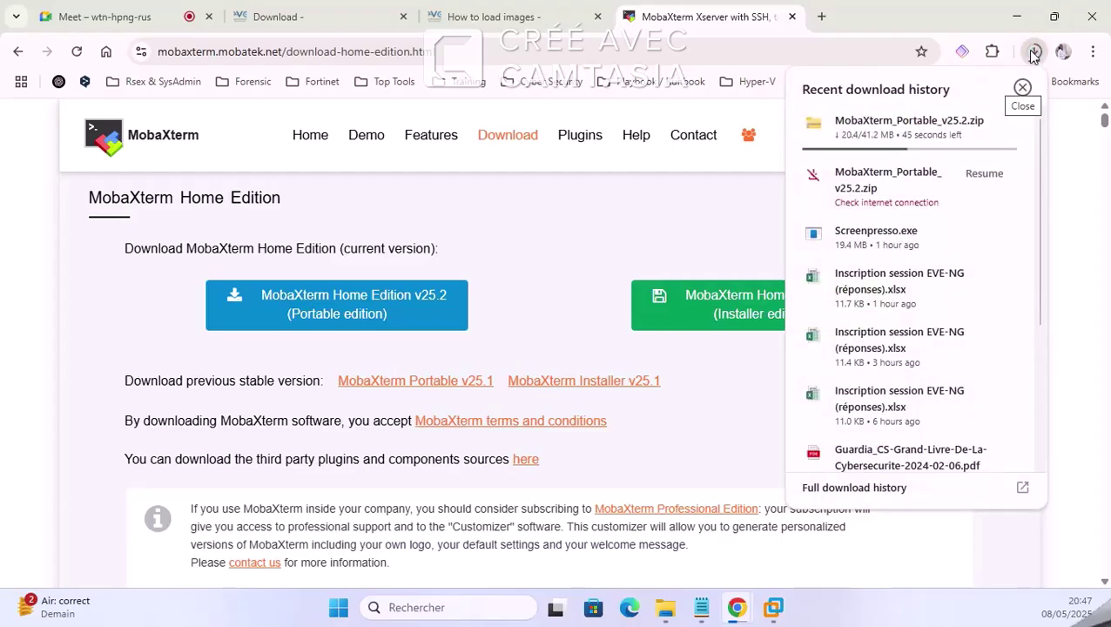
pyautogui.moveTo(665, 607)
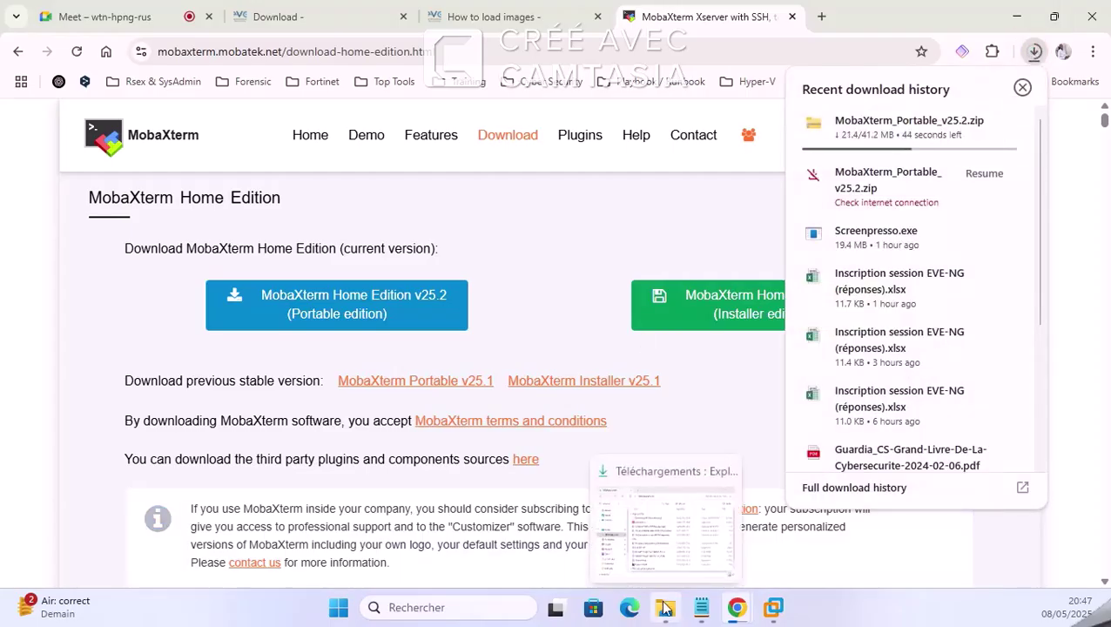
pyautogui.click(494, 16)
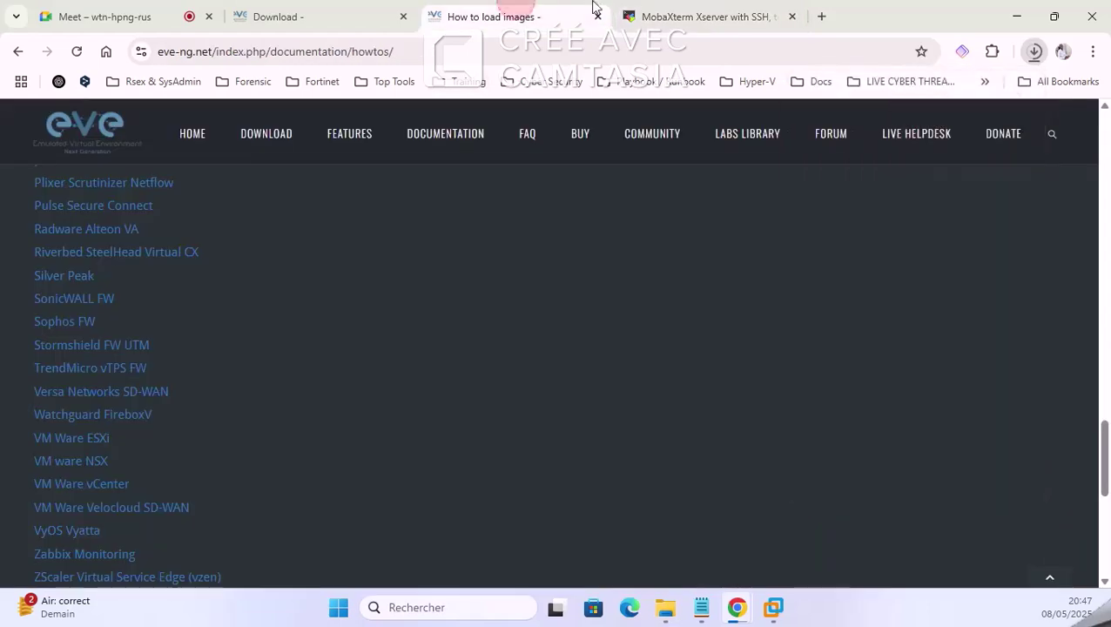
pyautogui.click(773, 607)
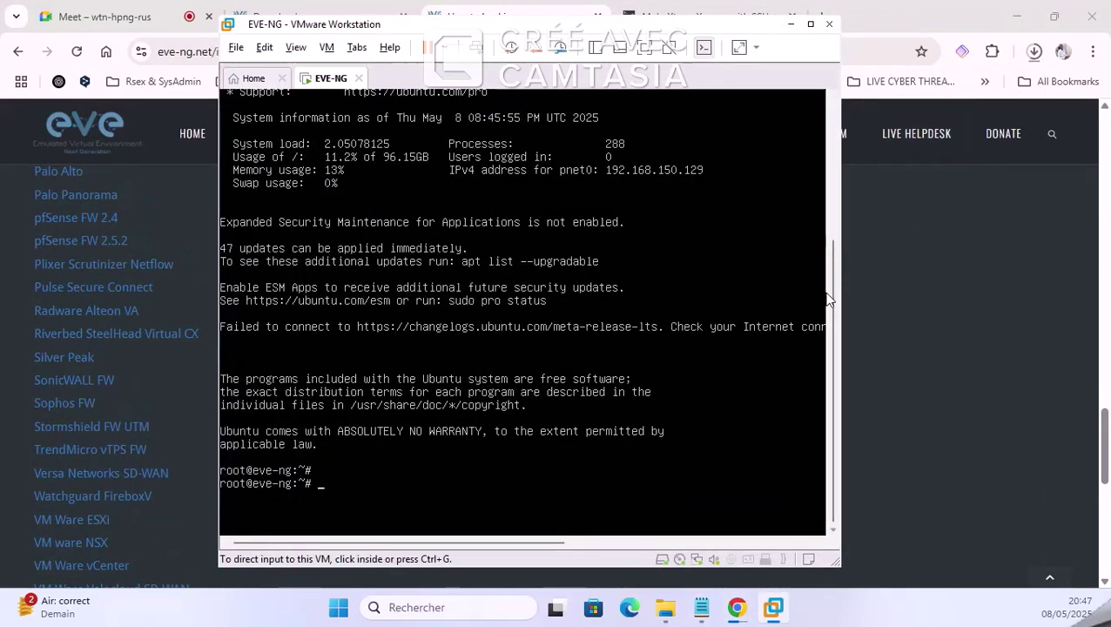
pyautogui.moveTo(831, 287); pyautogui.dragTo(836, 148)
pyautogui.hotkey('ctrl', 'g')
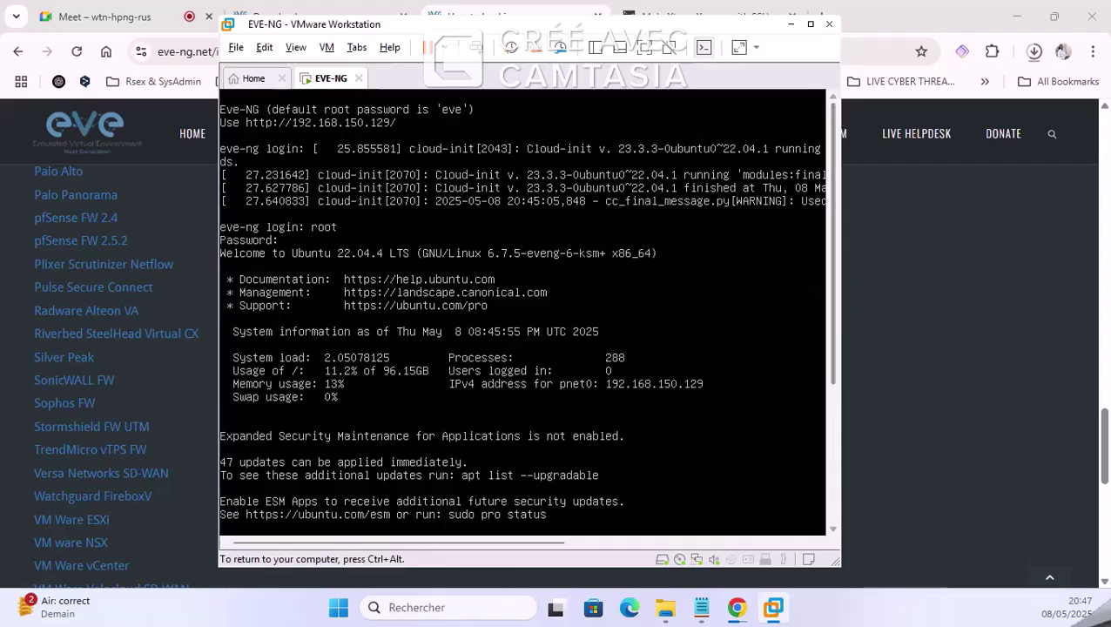
pyautogui.hotkey('ctrl', 'alt')
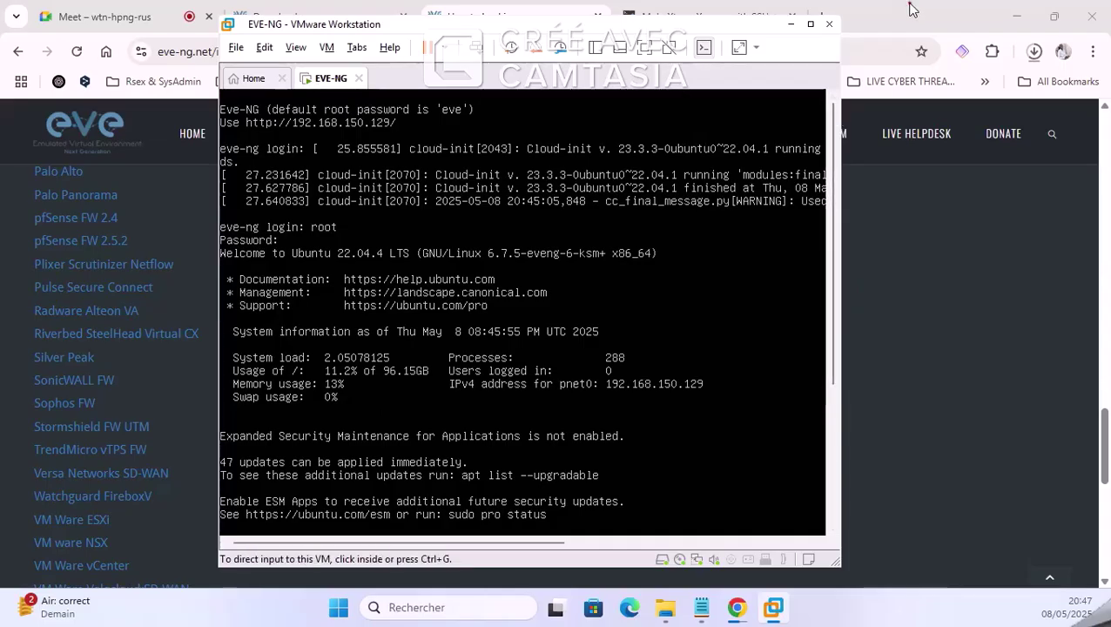
pyautogui.click(912, 11)
pyautogui.click(823, 16)
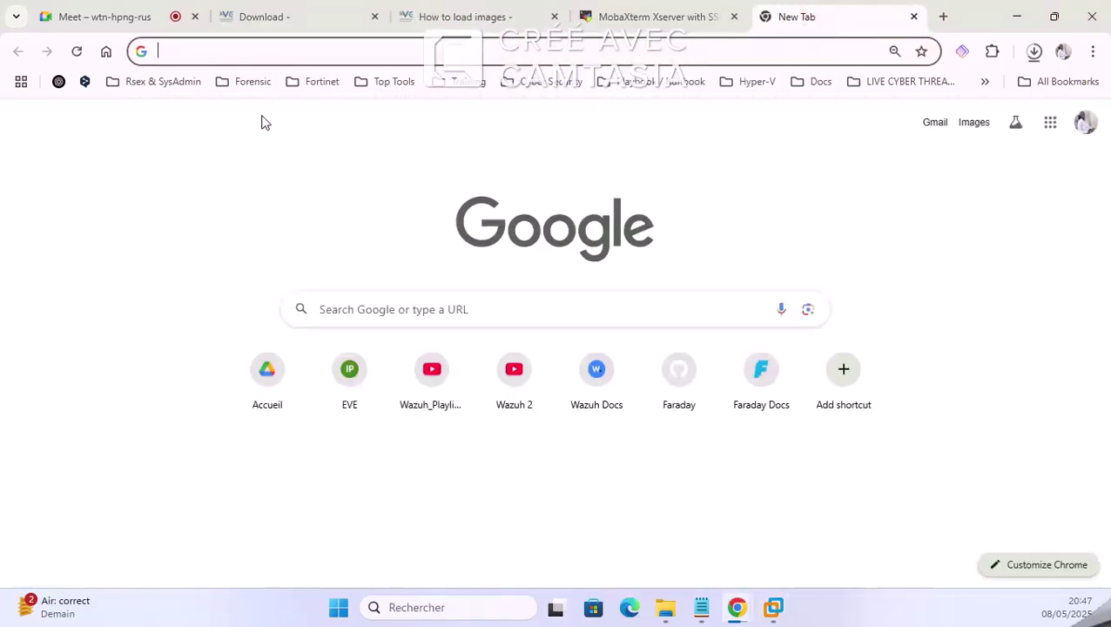
# Step: Enter 192.168.150.129 in the address bar to load the EVE-NG 6.2.0-4 sign-in page
pyautogui.write('192.168.1.104')
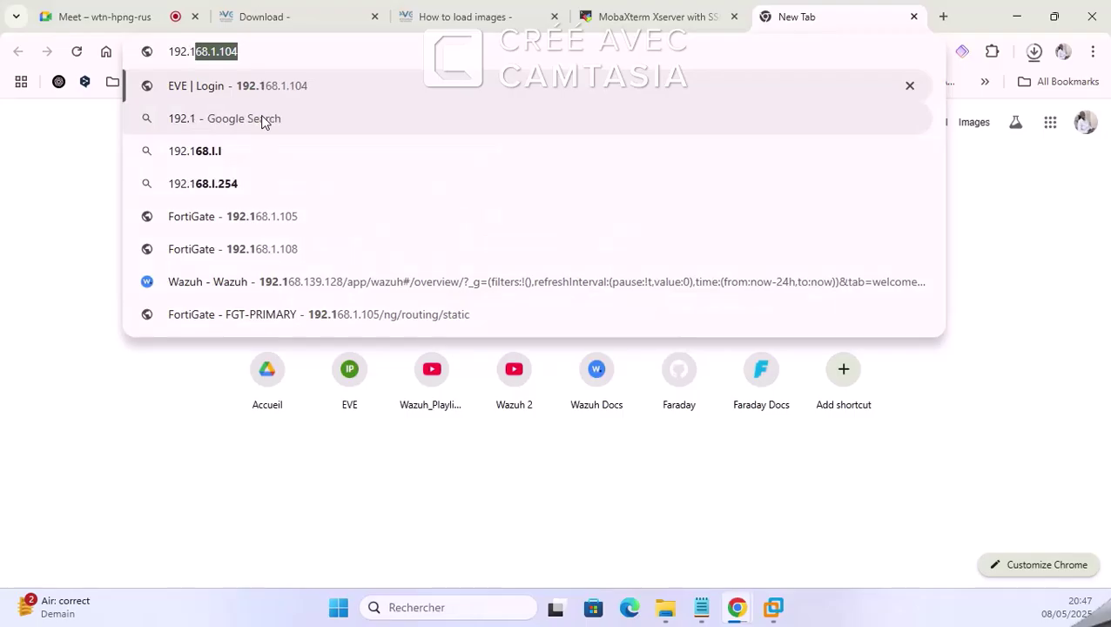
pyautogui.press('BackSpace')
pyautogui.press('BackSpace')
pyautogui.press('BackSpace')
pyautogui.press('BackSpace')
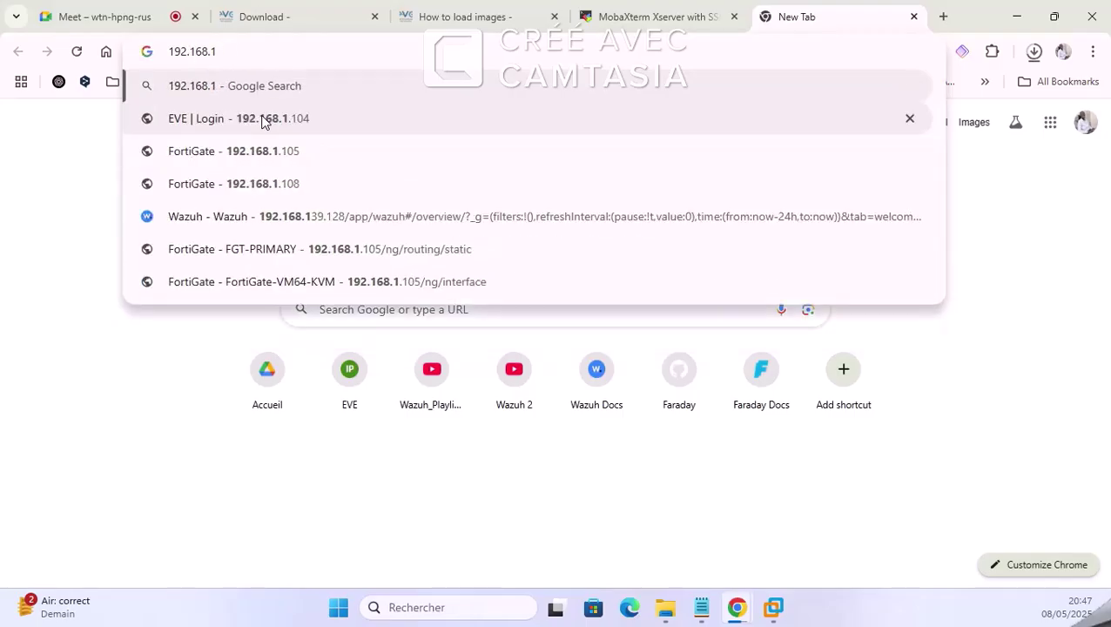
pyautogui.write('50.12')
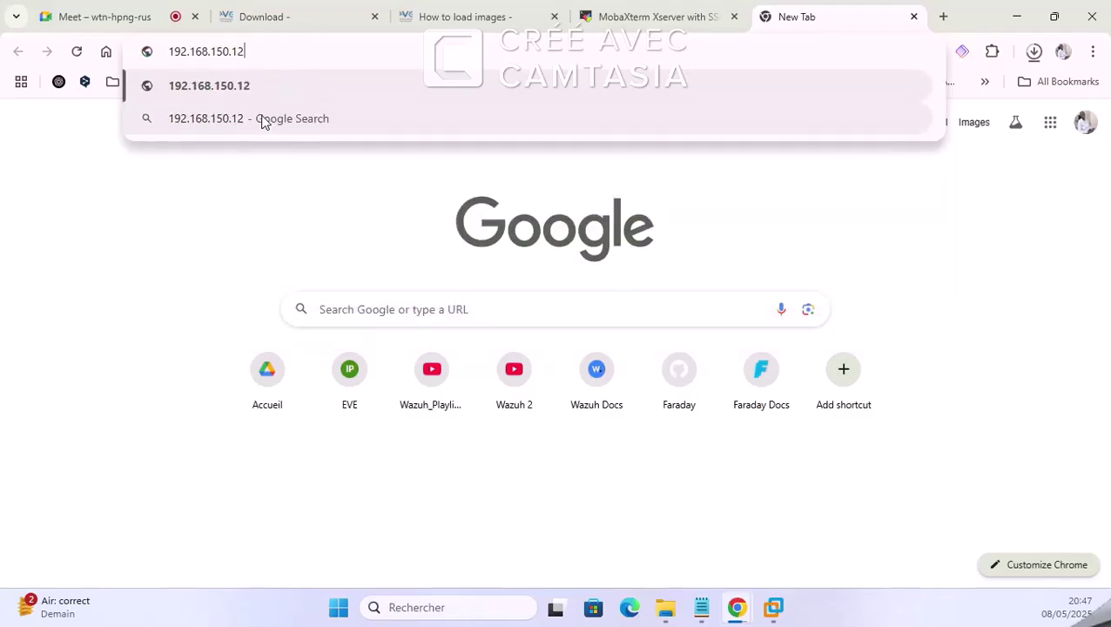
pyautogui.write('9')
pyautogui.press('Return')
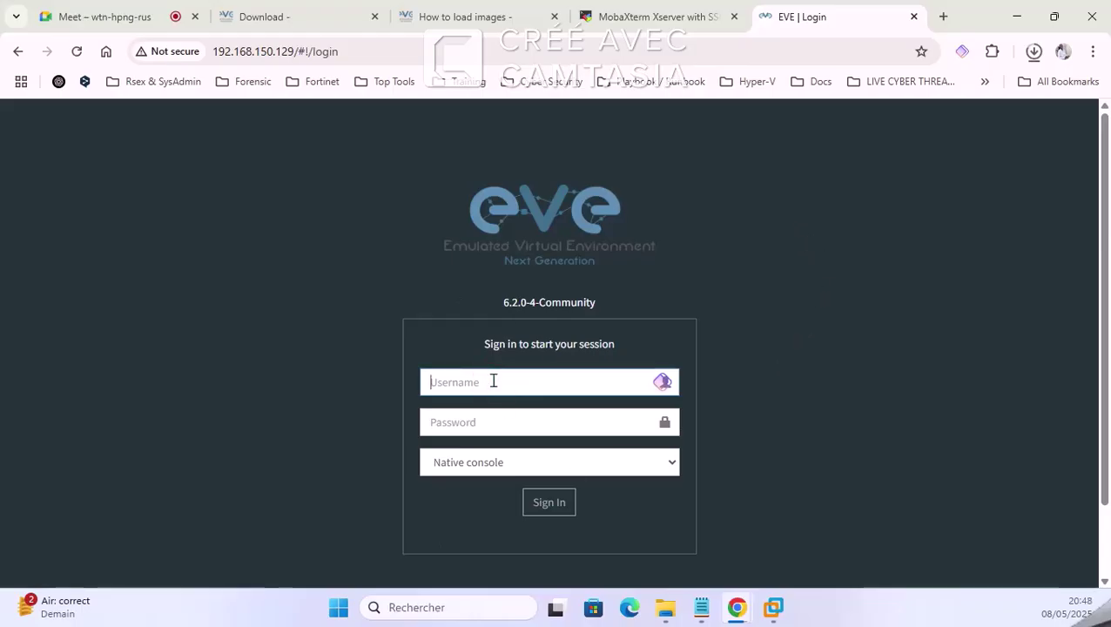
# Step: Release the VM console input and bring Chrome's EVE-NG login page to the front
pyautogui.click(773, 607)
pyautogui.hotkey('ctrl', 'alt')
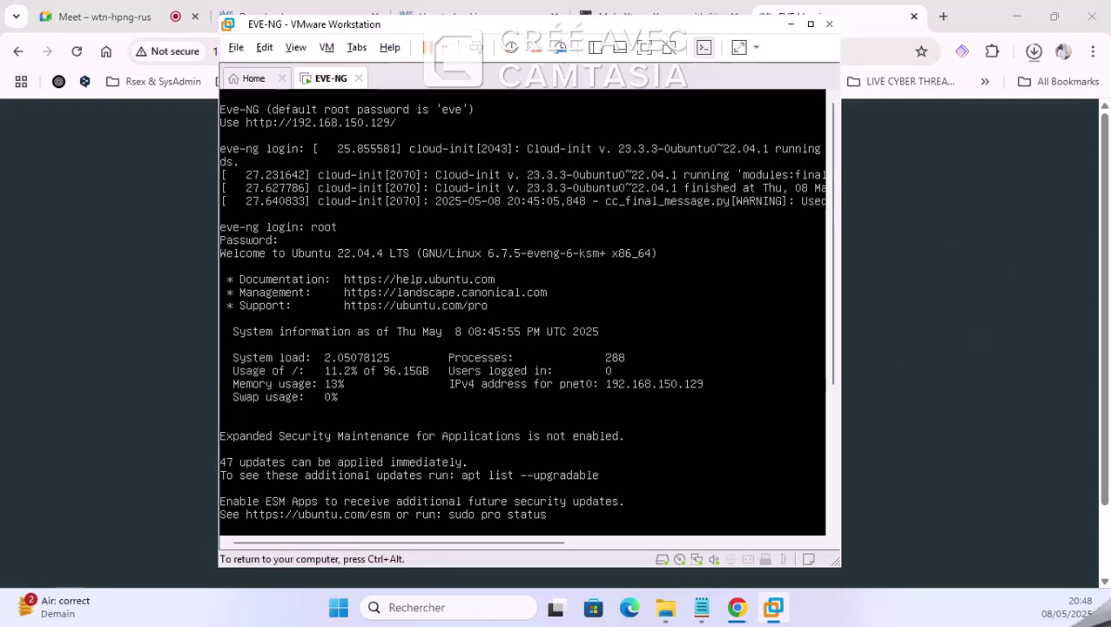
pyautogui.hotkey('ctrl', 'alt')
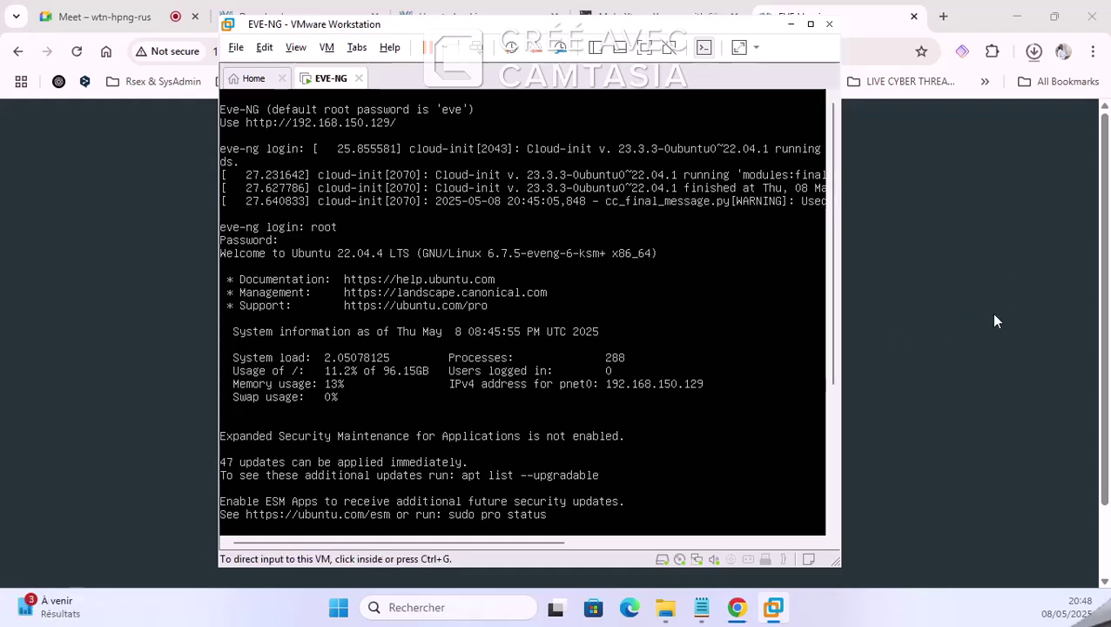
pyautogui.click(988, 320)
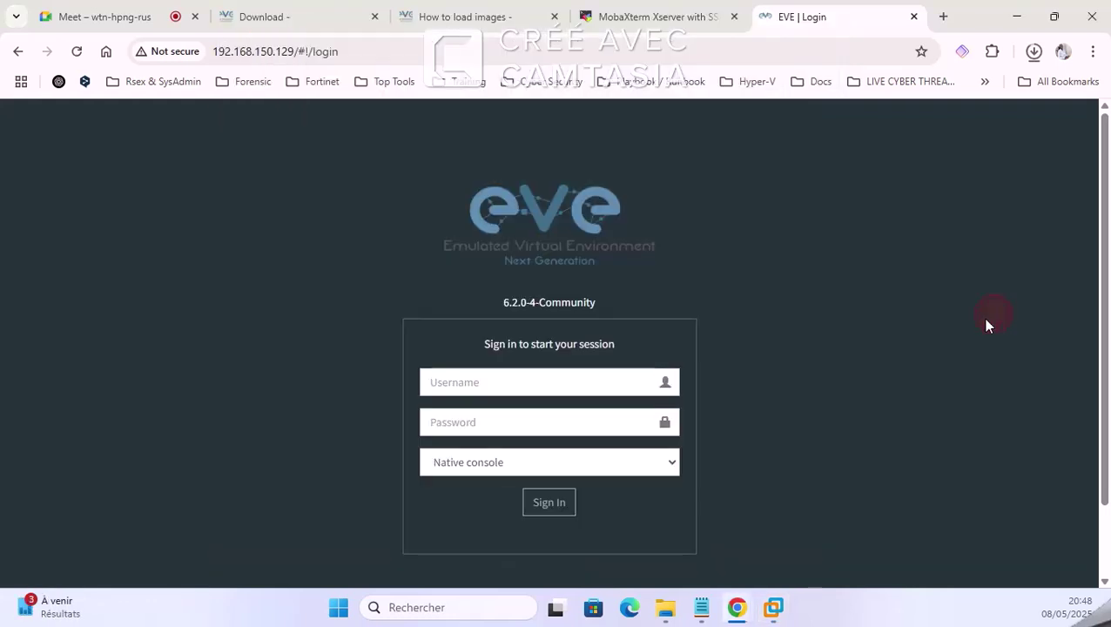
# Step: Sign in to EVE-NG as admin with the account password and decline saving it
pyautogui.click(486, 376)
pyautogui.write('admin')
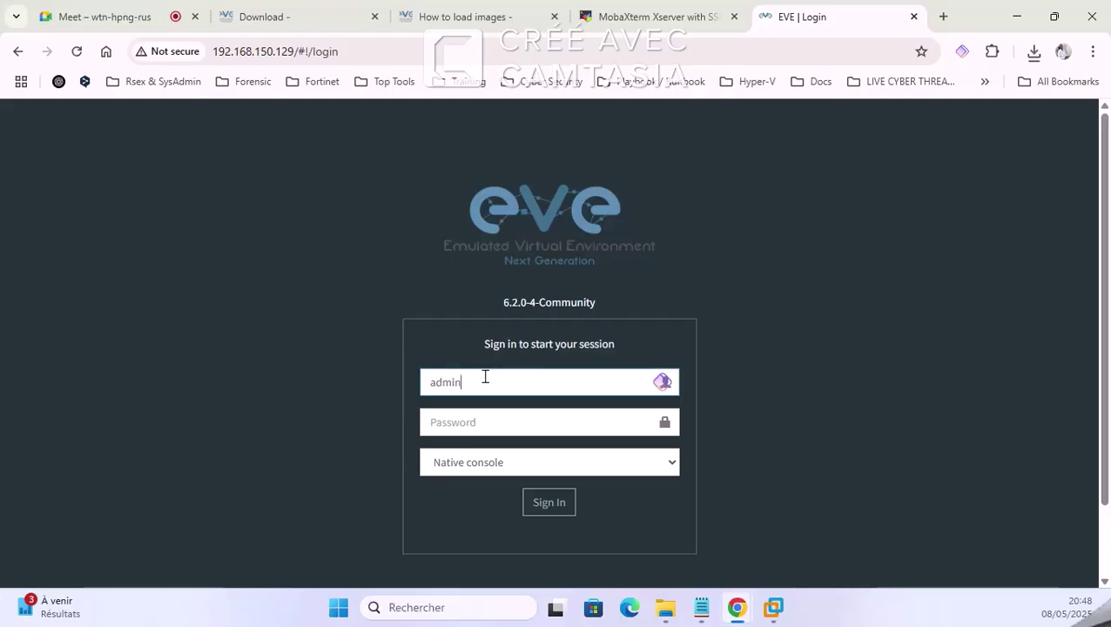
pyautogui.press('Tab')
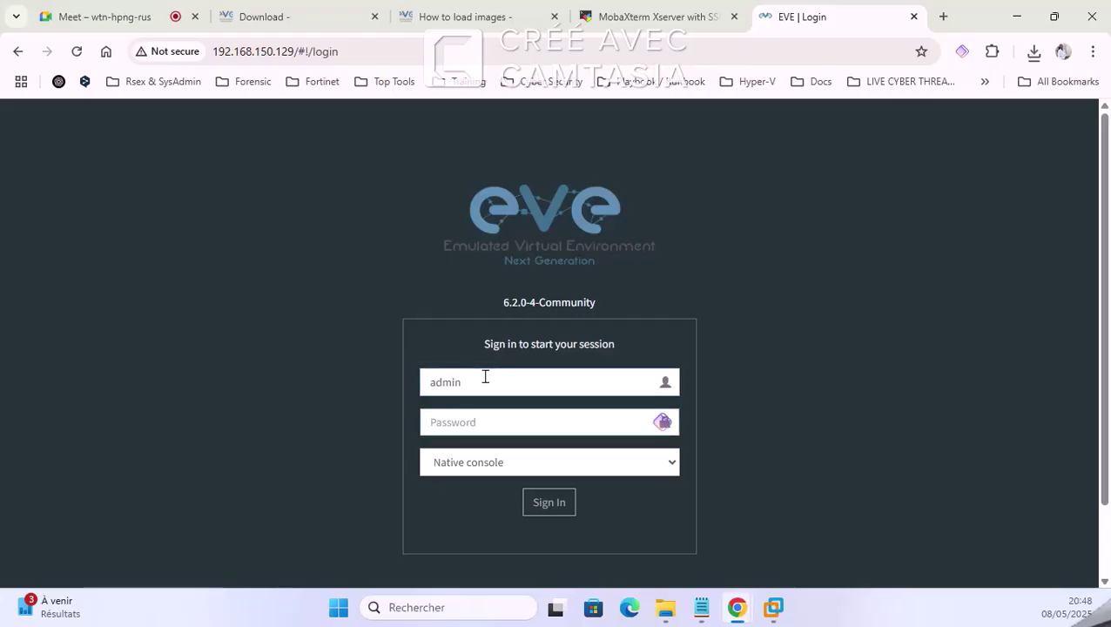
pyautogui.write('•')
pyautogui.press('Return')
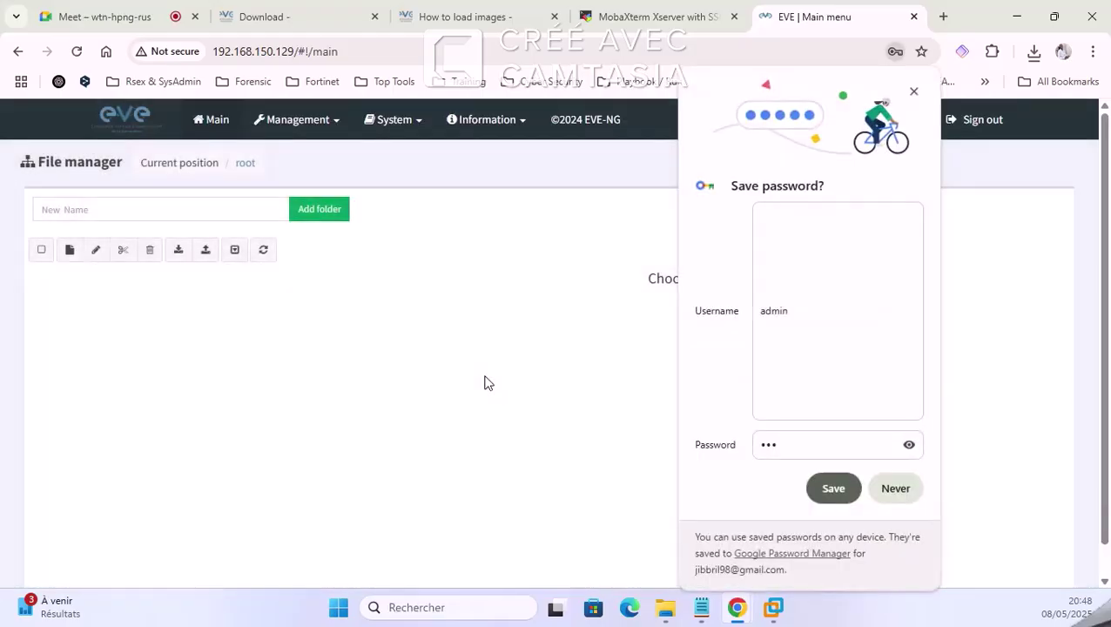
pyautogui.click(893, 489)
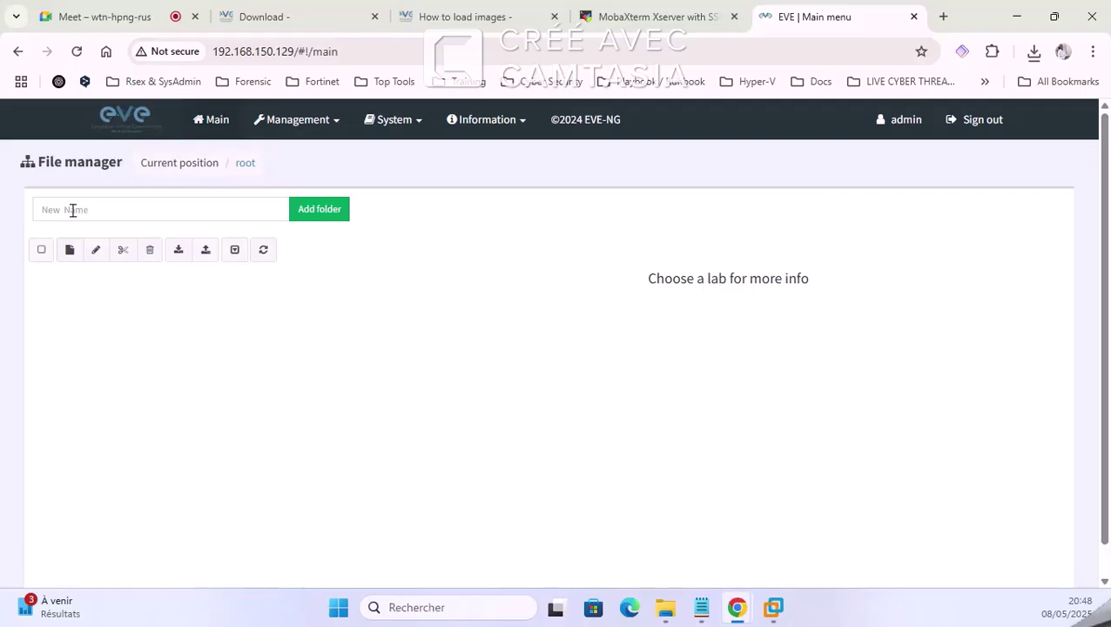
pyautogui.click(122, 17)
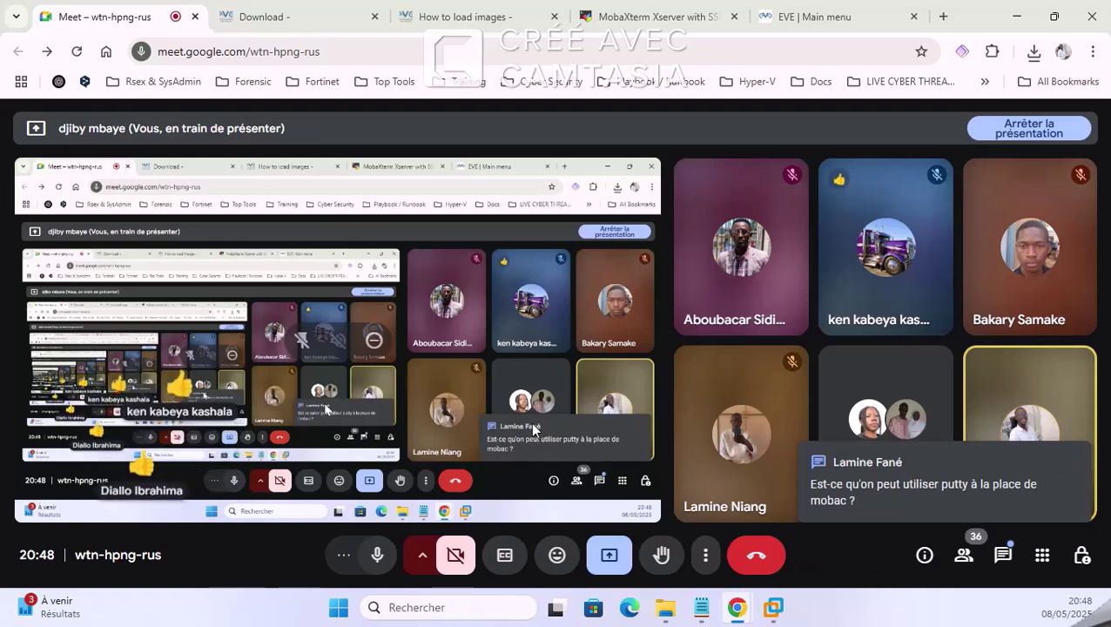
pyautogui.click(823, 16)
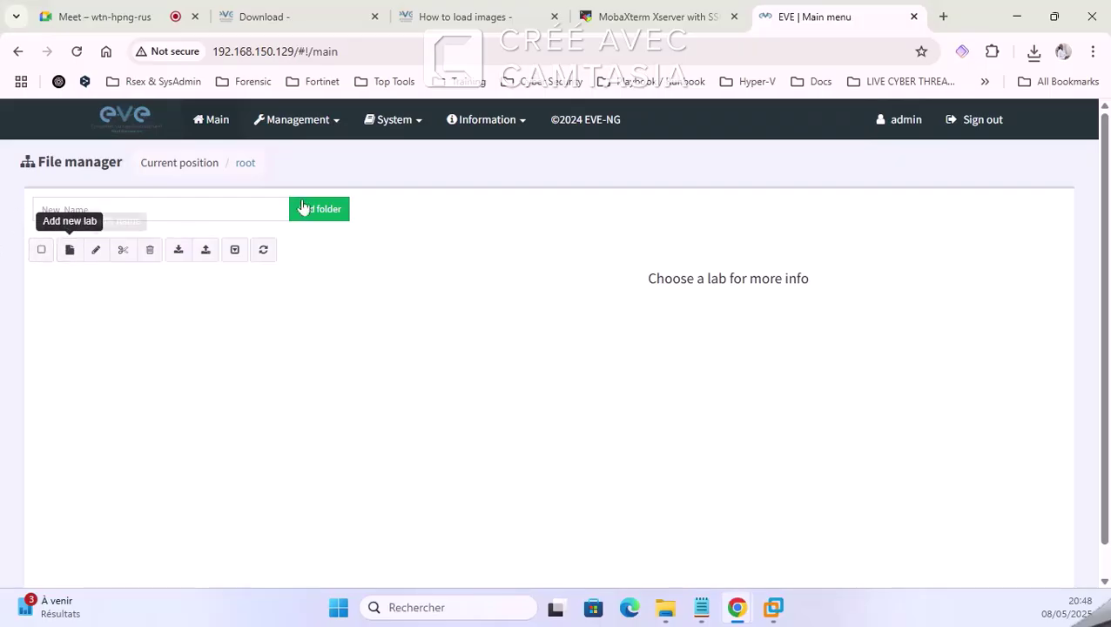
# Step: Add a root folder named Projets-integration-devices and open the new, empty folder
pyautogui.click(200, 212)
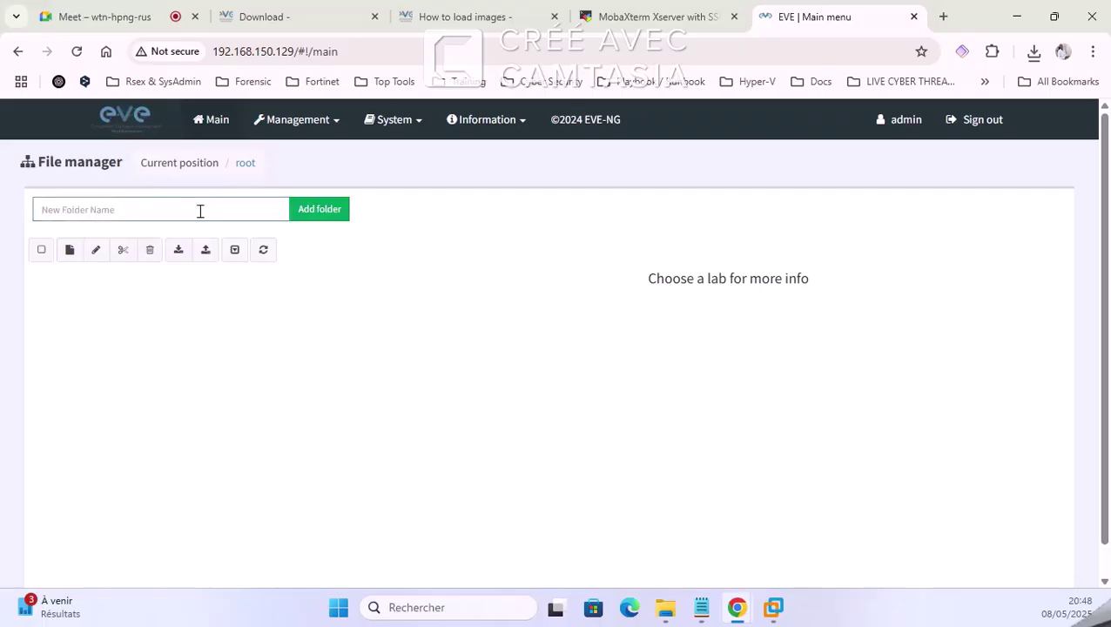
pyautogui.write('Projets-integration-devices')
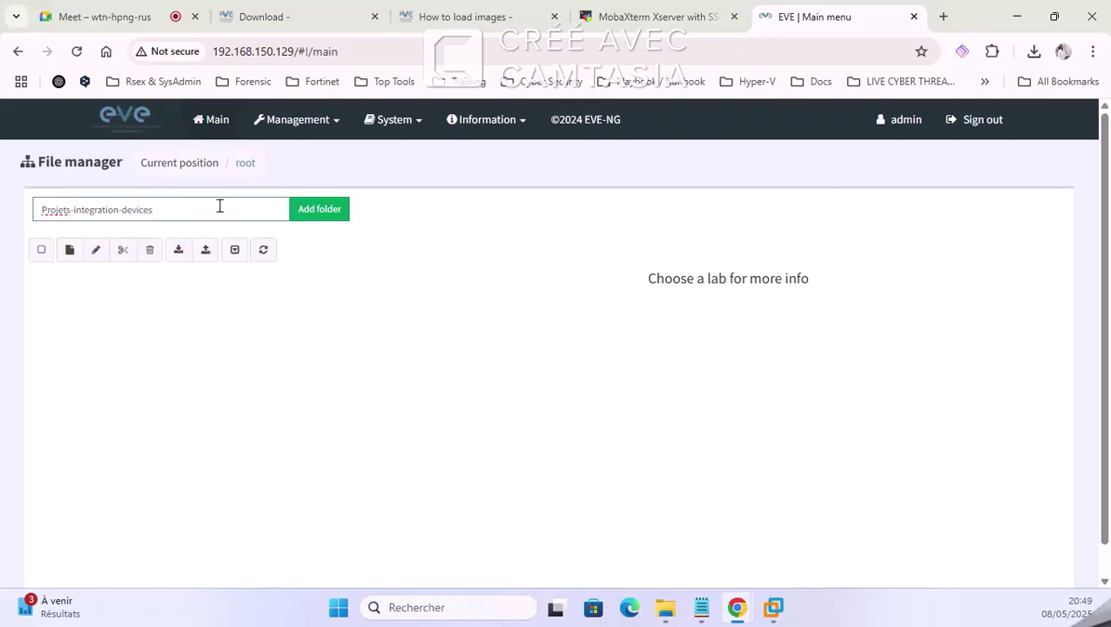
pyautogui.click(312, 211)
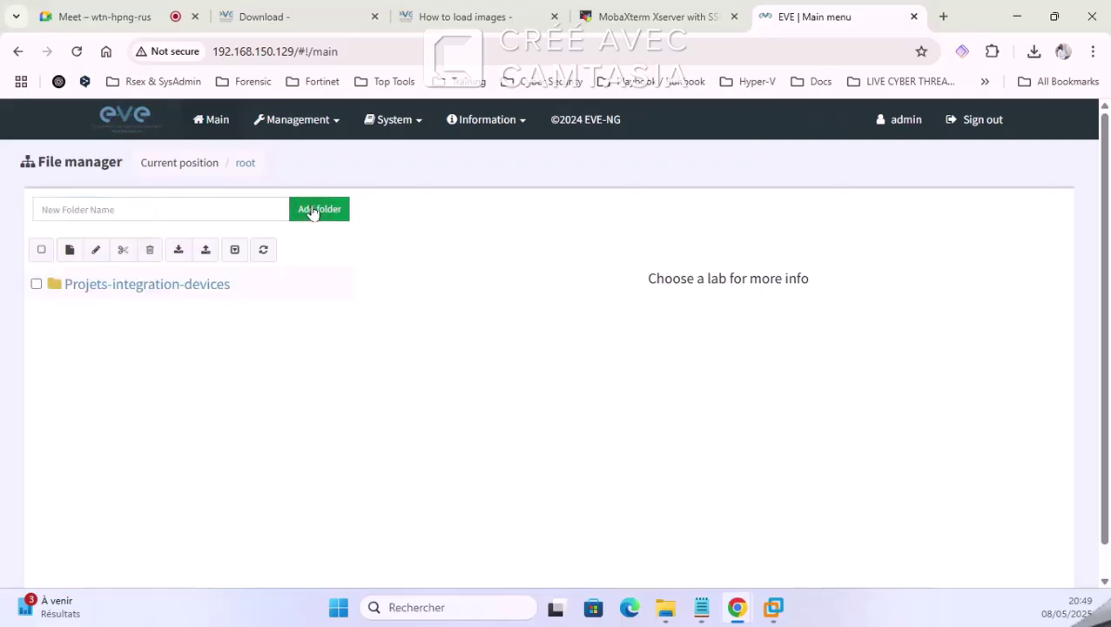
pyautogui.doubleClick(135, 286)
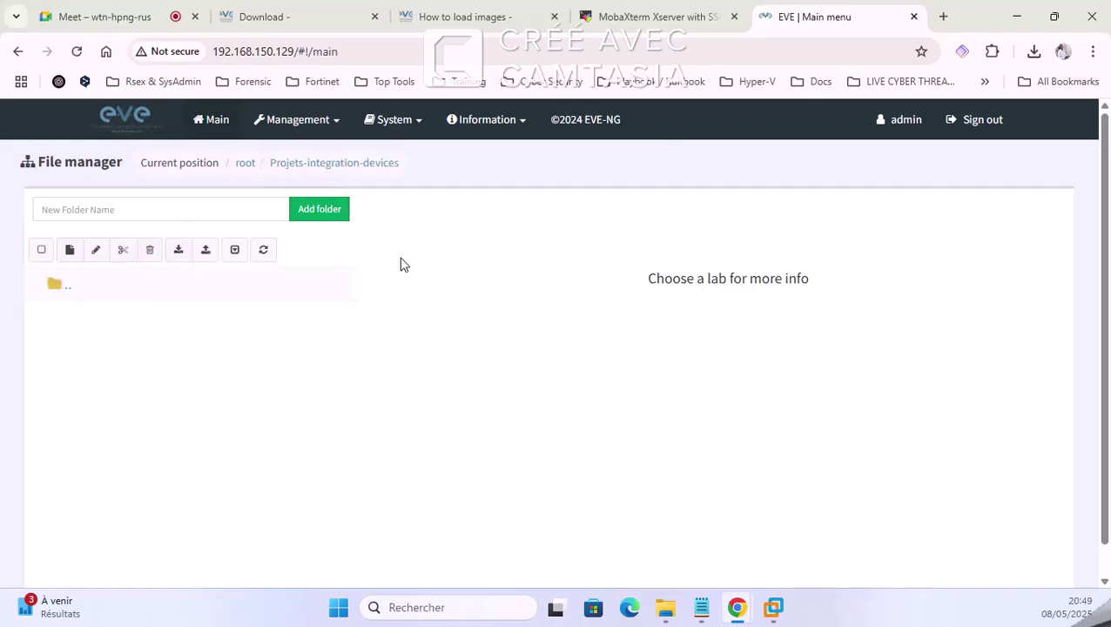
# Step: Open and close the new-lab form a couple of times without saving
pyautogui.click(70, 249)
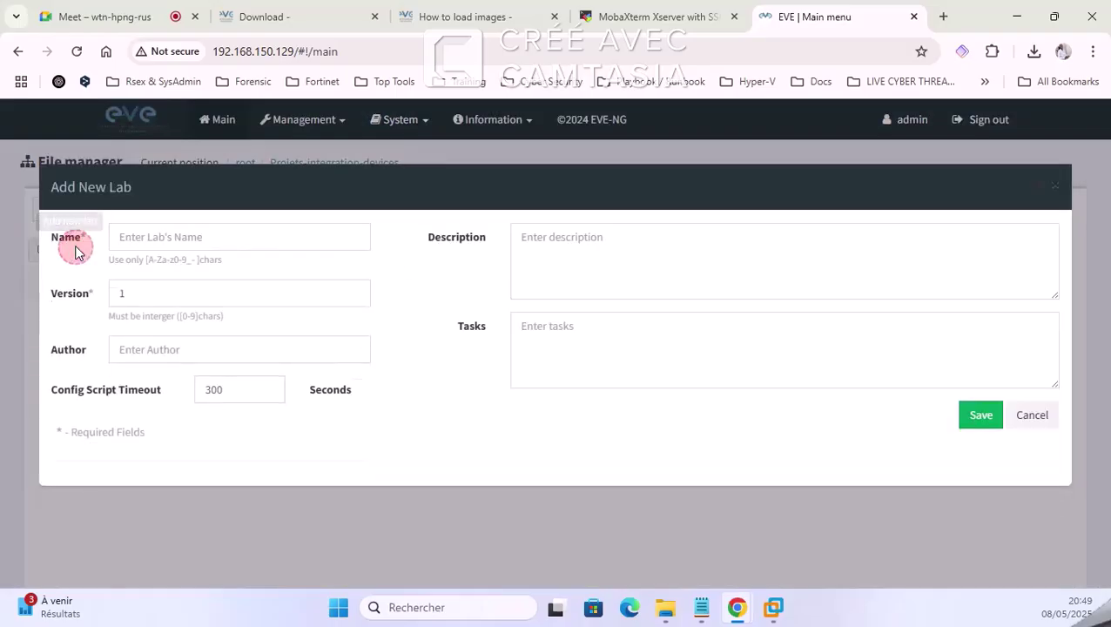
pyautogui.click(1040, 422)
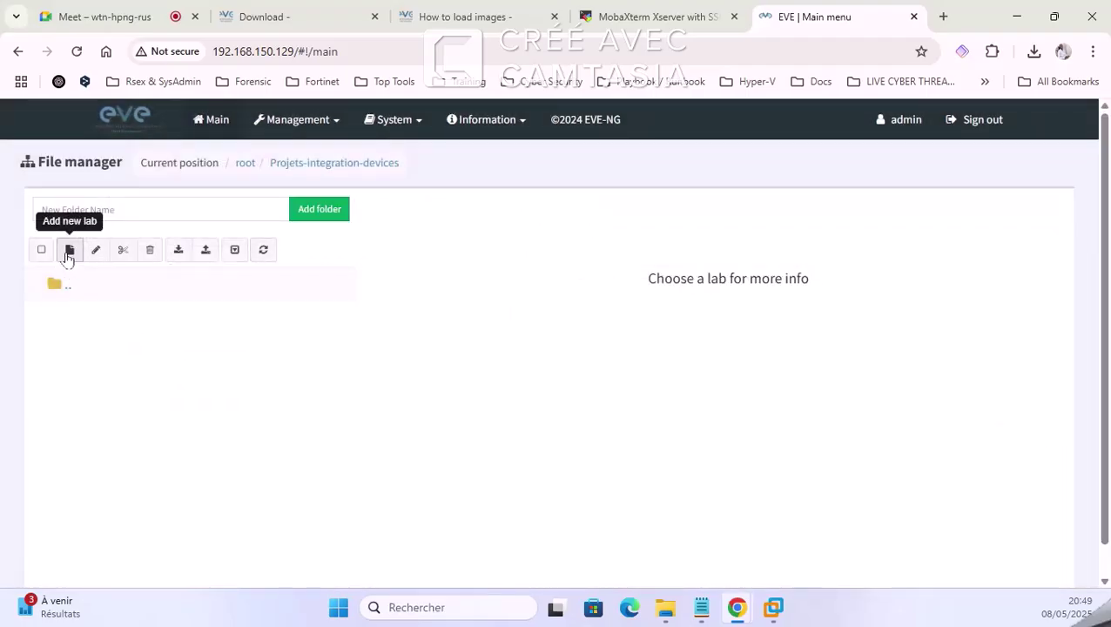
pyautogui.click(69, 253)
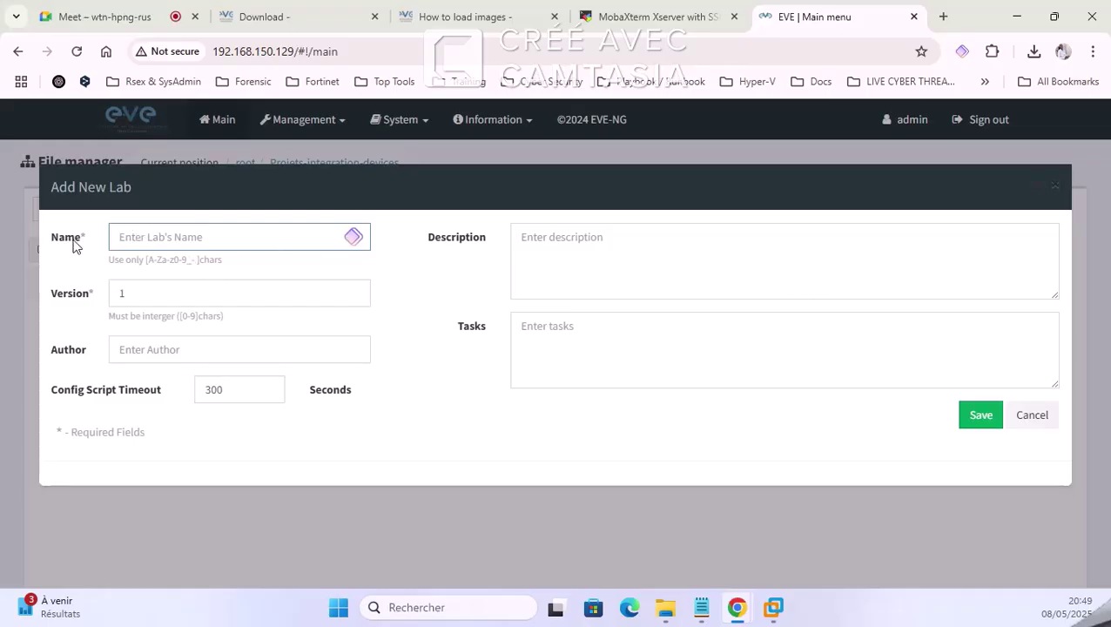
pyautogui.click(136, 292)
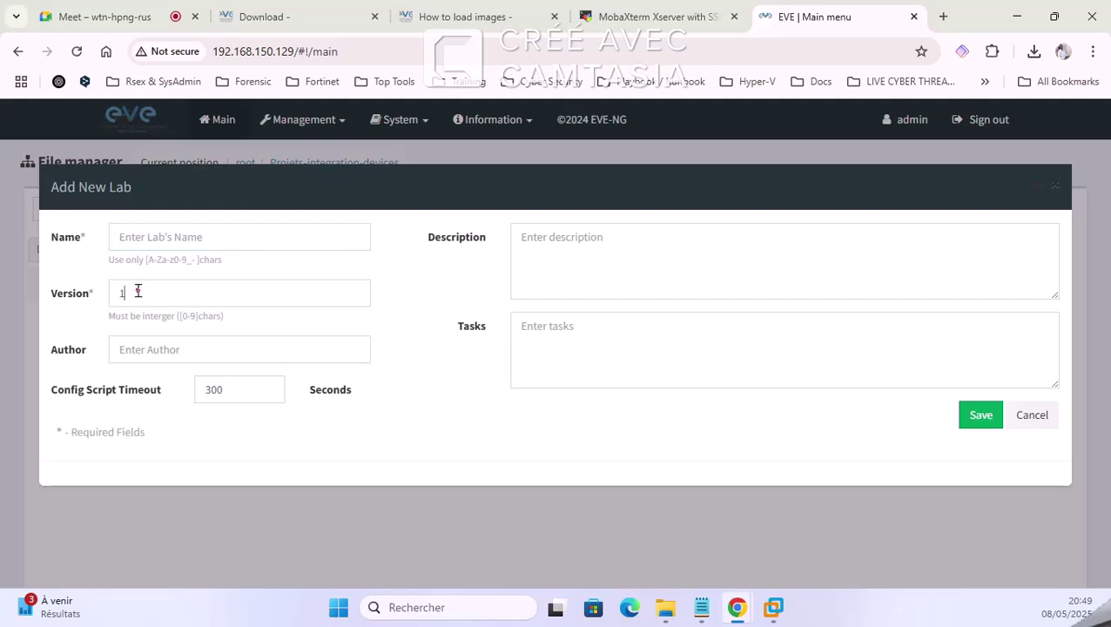
pyautogui.click(161, 237)
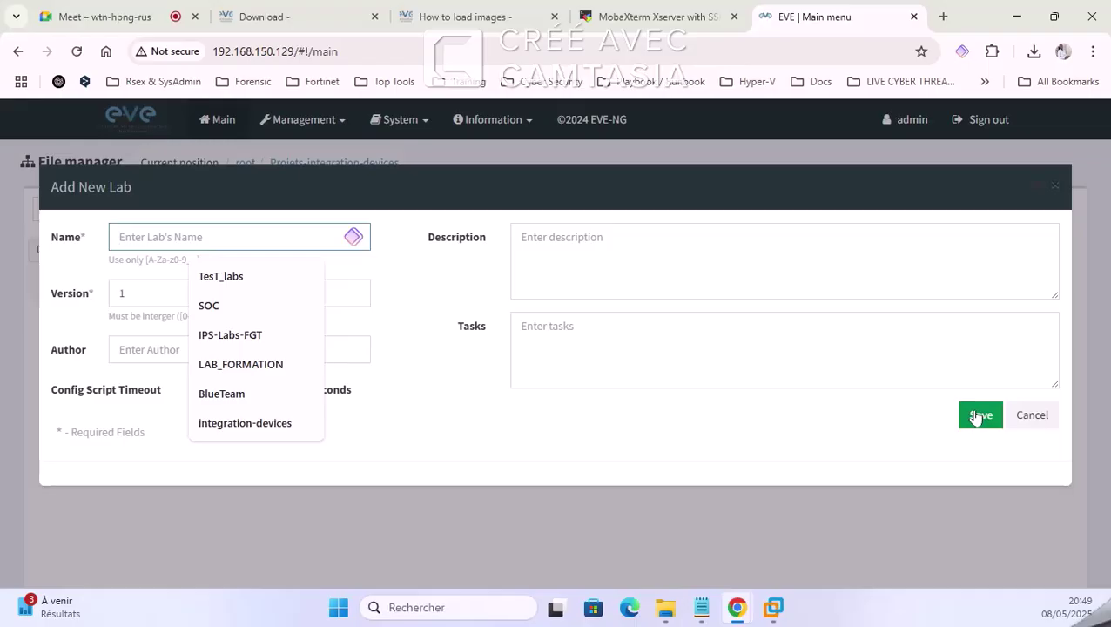
pyautogui.click(1032, 414)
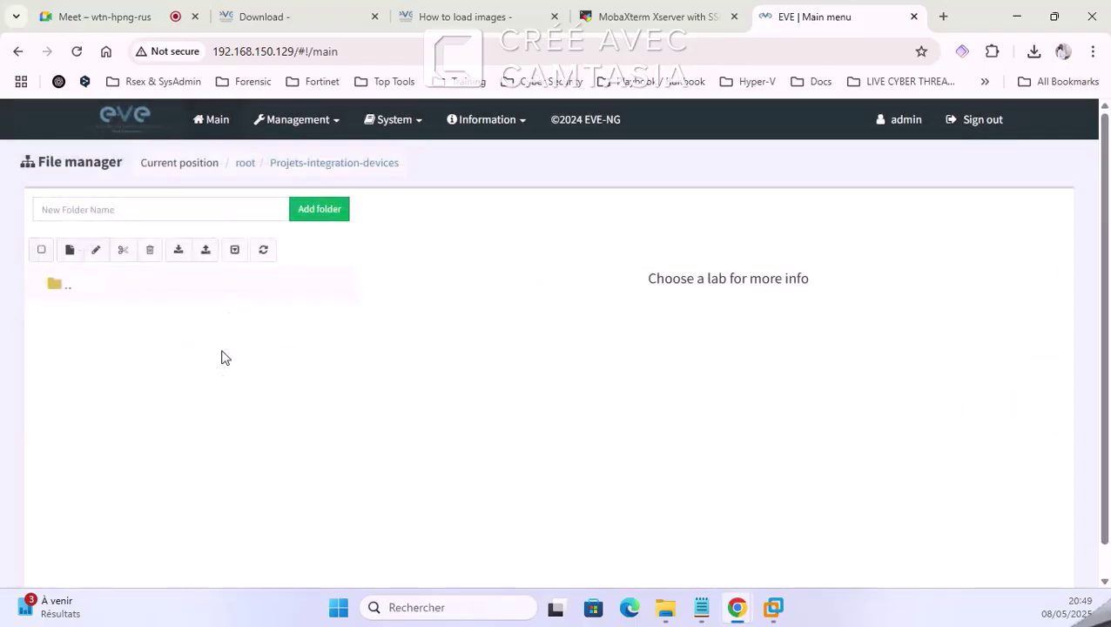
pyautogui.click(225, 359)
# Step: Name the new lab Lab1, keep version 1, and save it to open its canvas
pyautogui.click(70, 250)
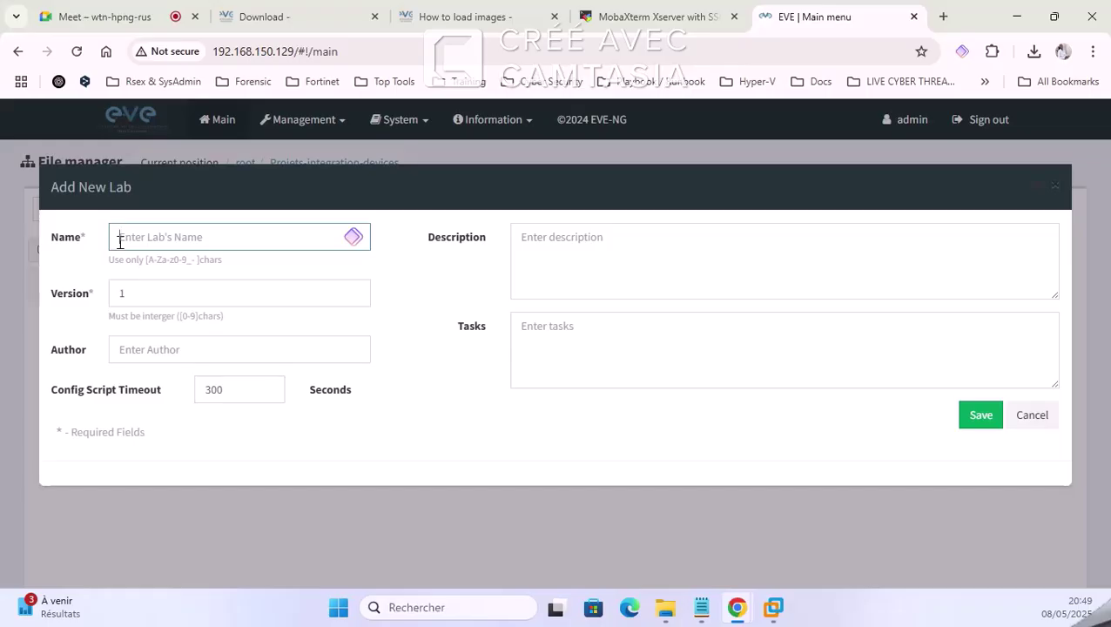
pyautogui.write('Labs')
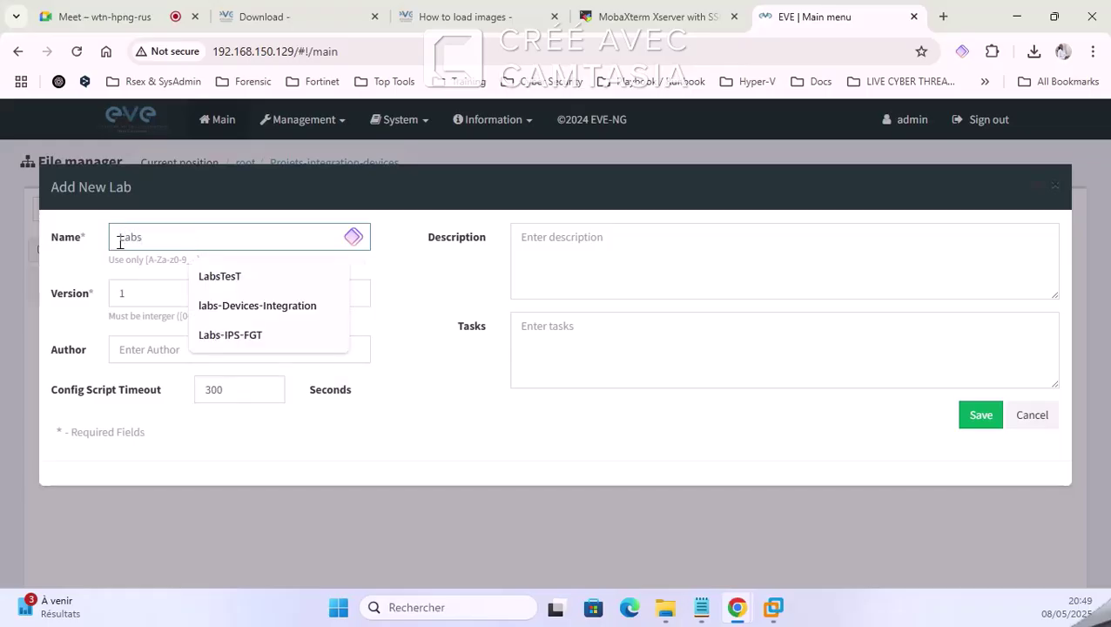
pyautogui.press('BackSpace')
pyautogui.write('1')
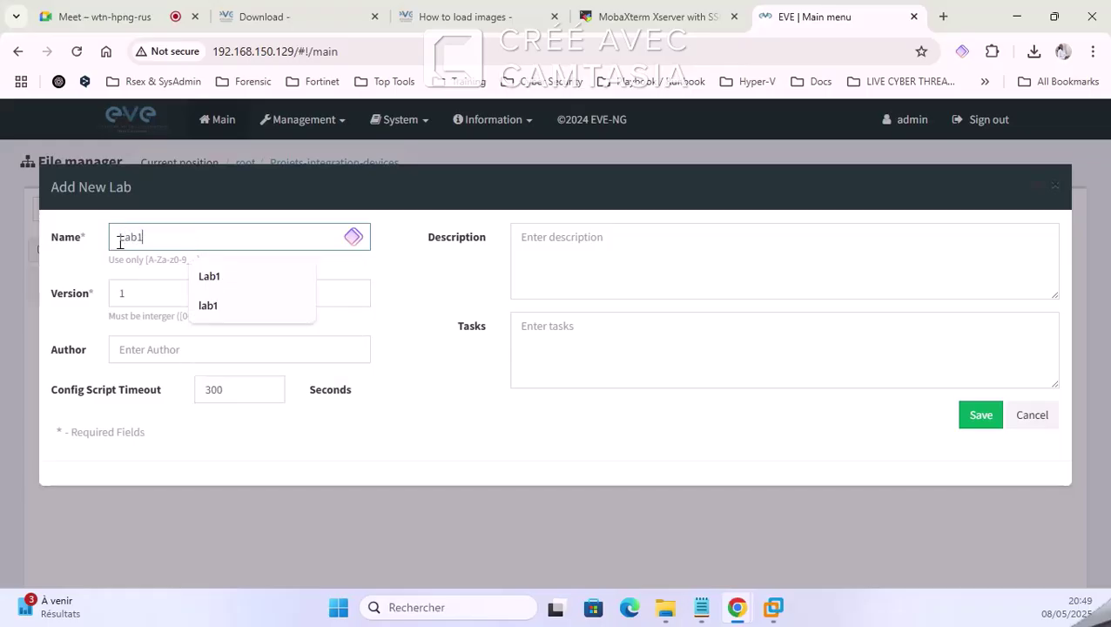
pyautogui.click(132, 277)
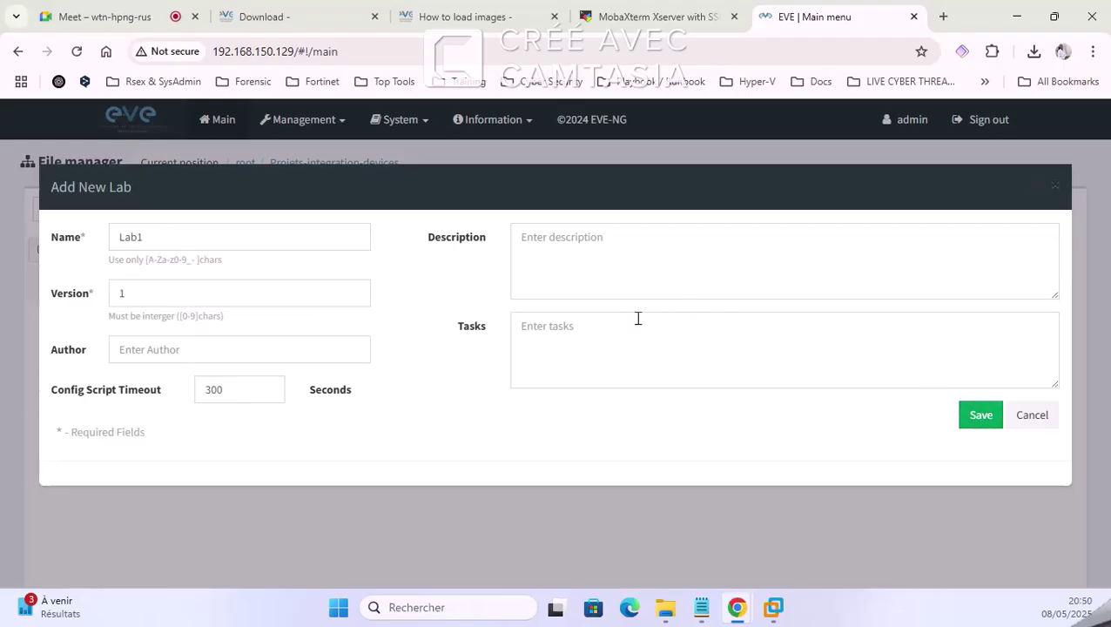
pyautogui.click(982, 417)
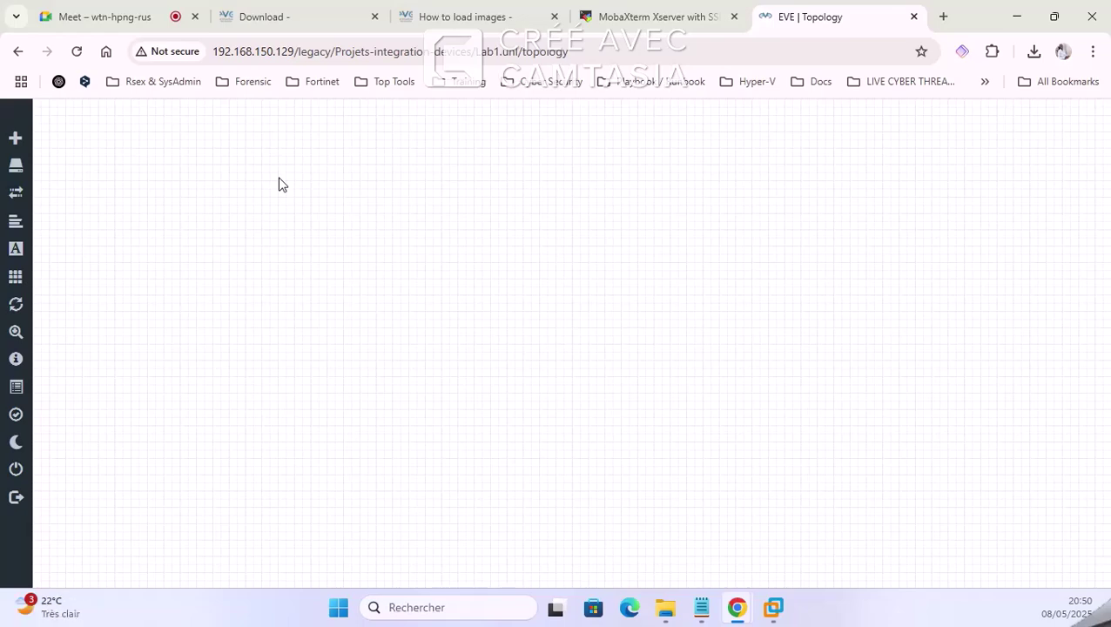
pyautogui.click(90, 18)
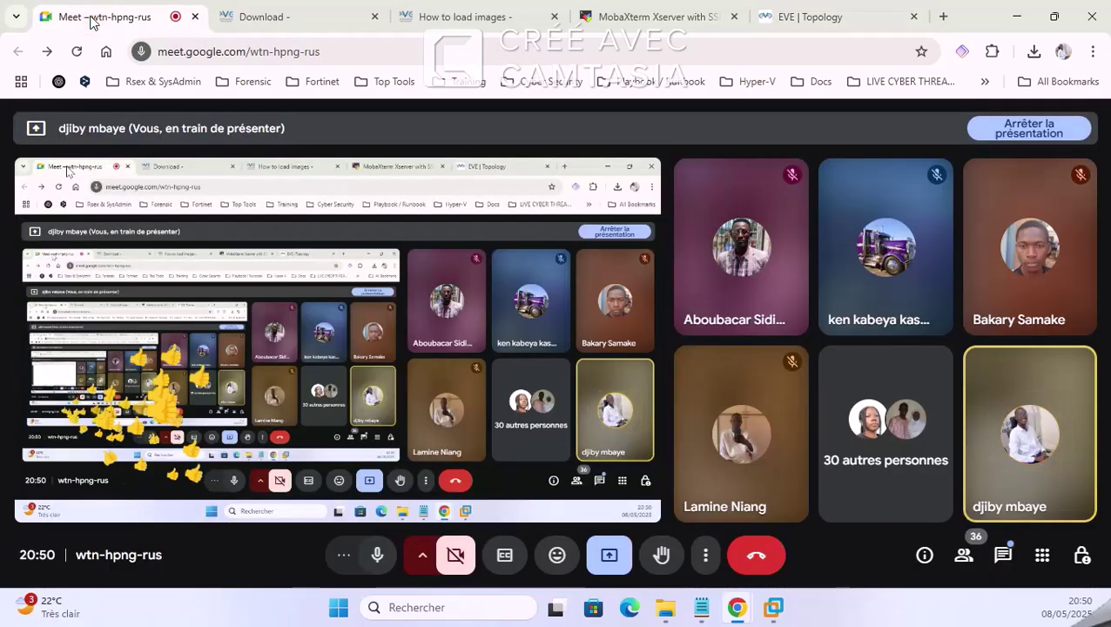
pyautogui.click(789, 17)
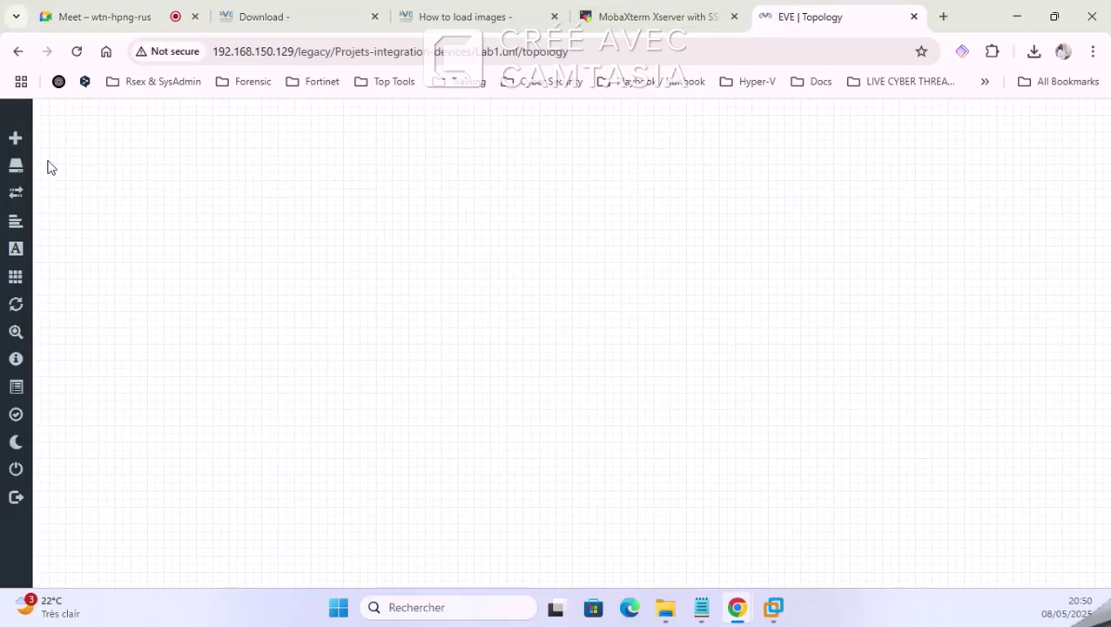
pyautogui.moveTo(11, 144)
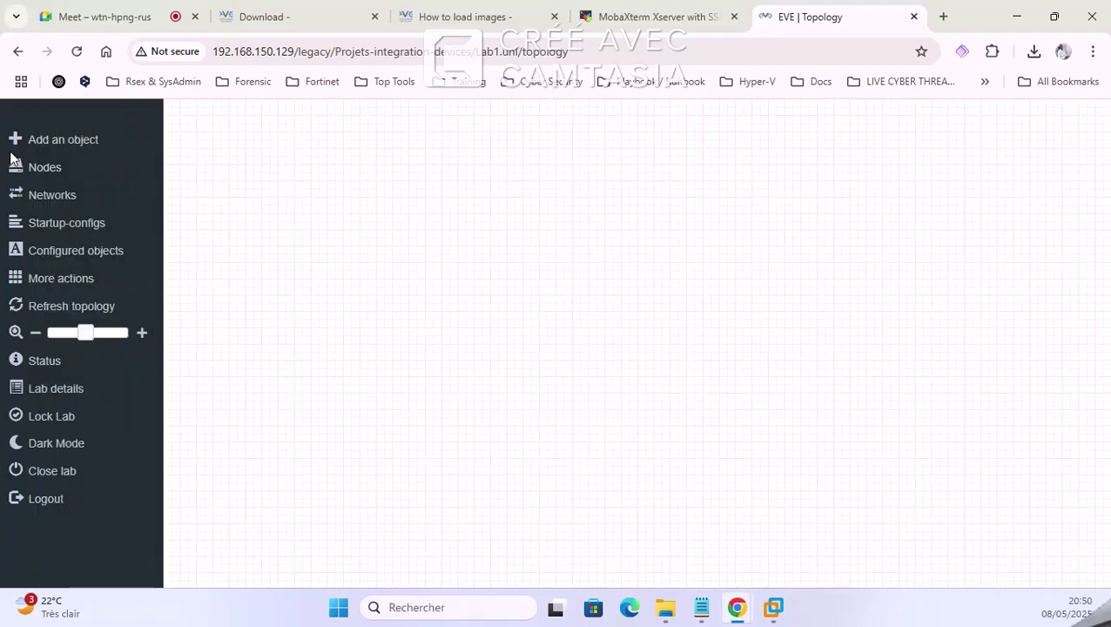
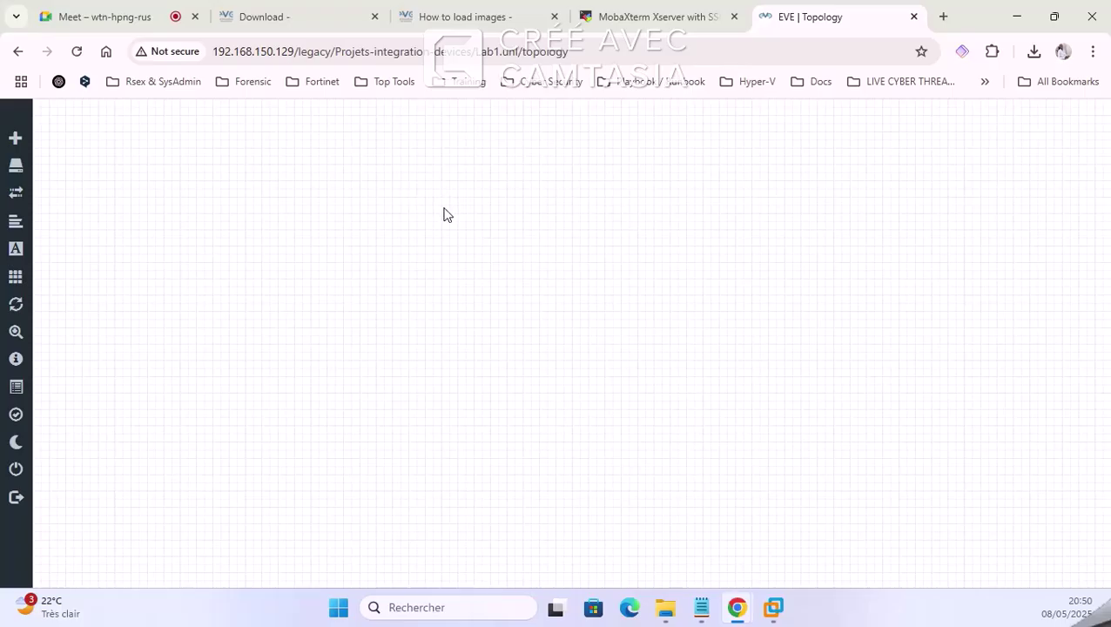
# Step: Start adding a network, browse the network types, then cancel without adding it
pyautogui.rightClick(471, 194)
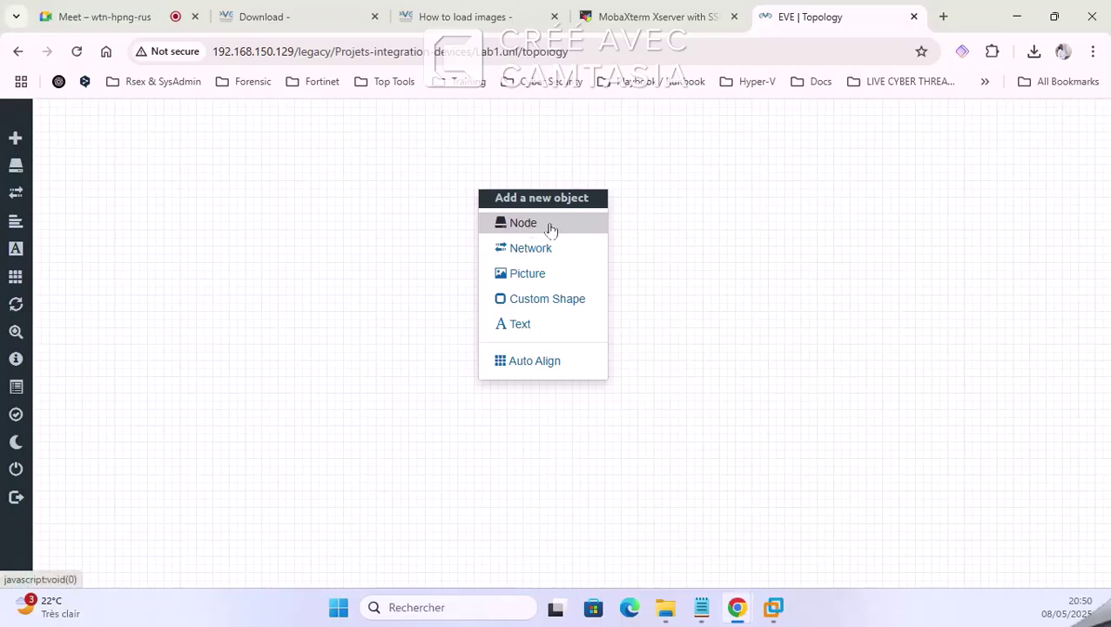
pyautogui.click(550, 253)
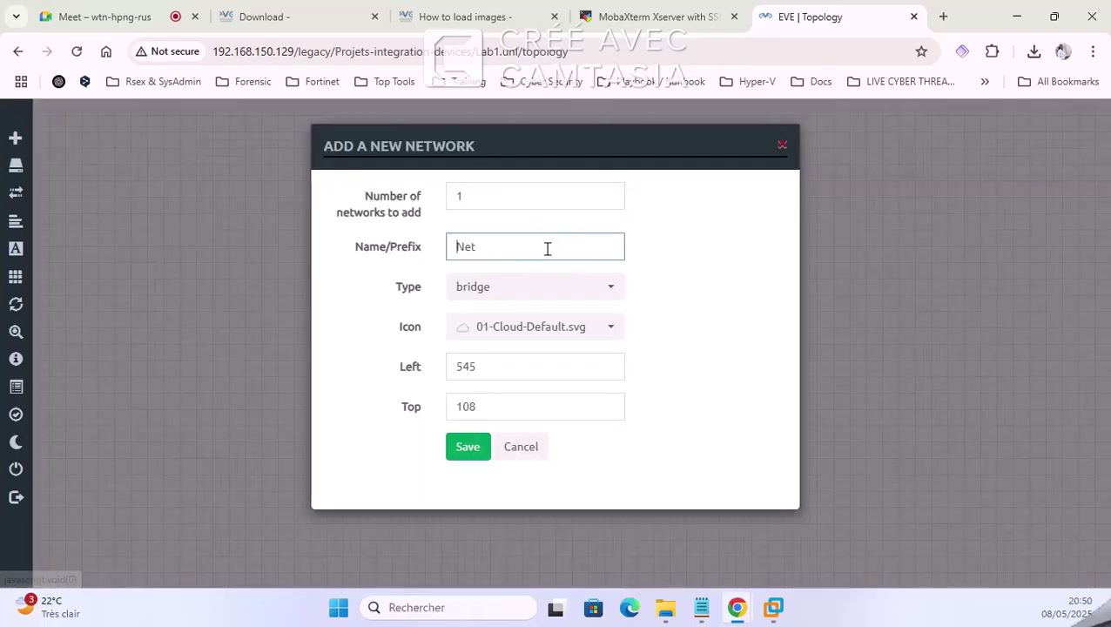
pyautogui.click(508, 293)
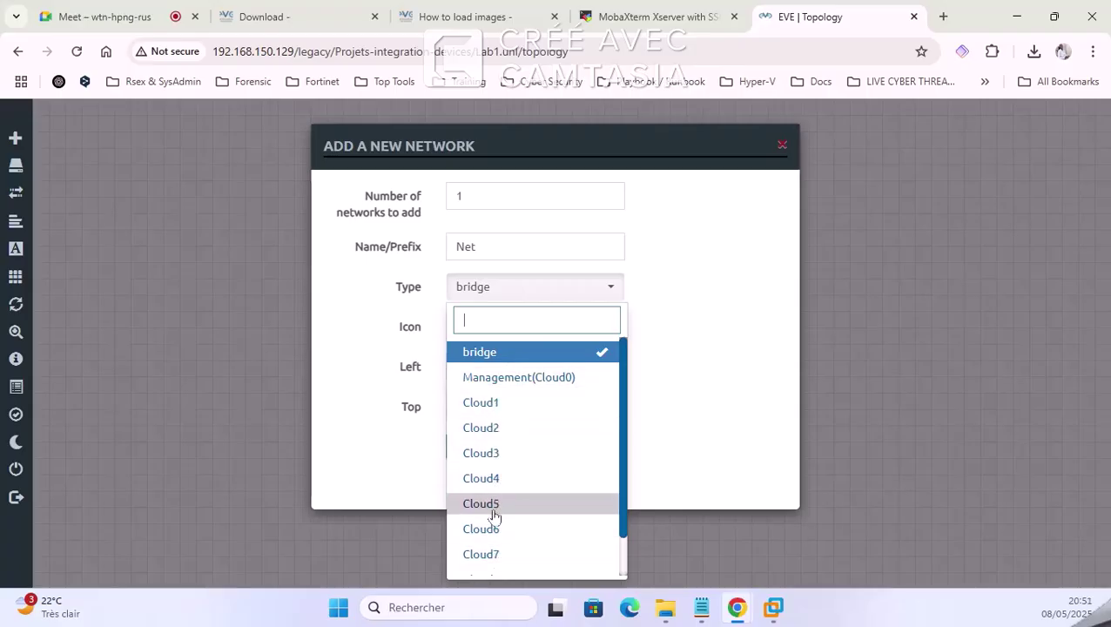
pyautogui.click(200, 261)
# Step: Start a new node, search templates for 'cis', then dismiss the form
pyautogui.rightClick(505, 181)
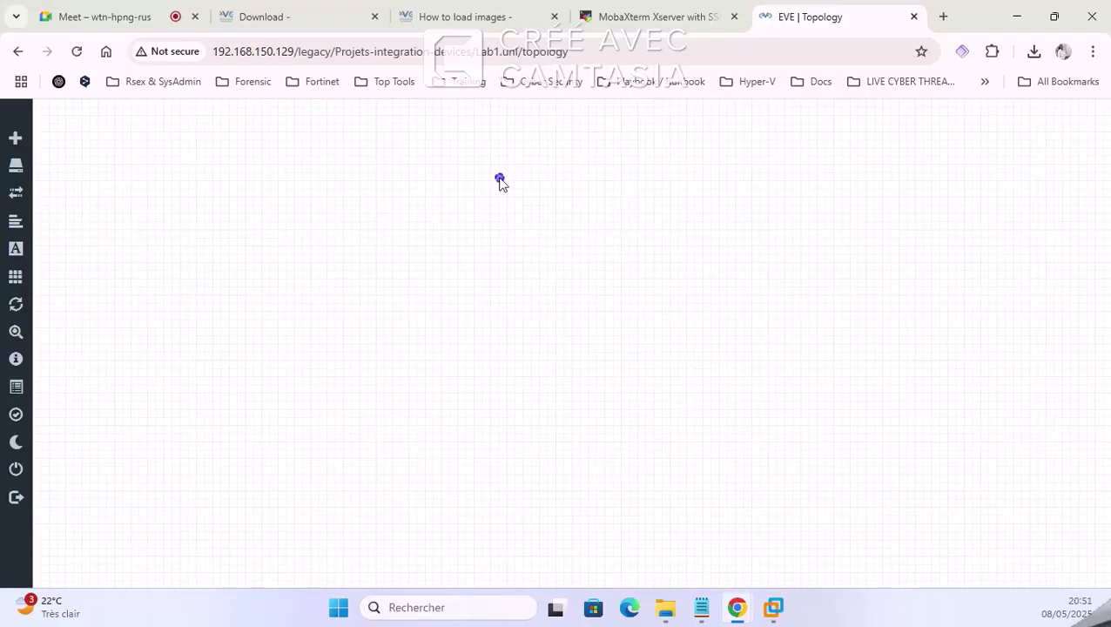
pyautogui.click(546, 214)
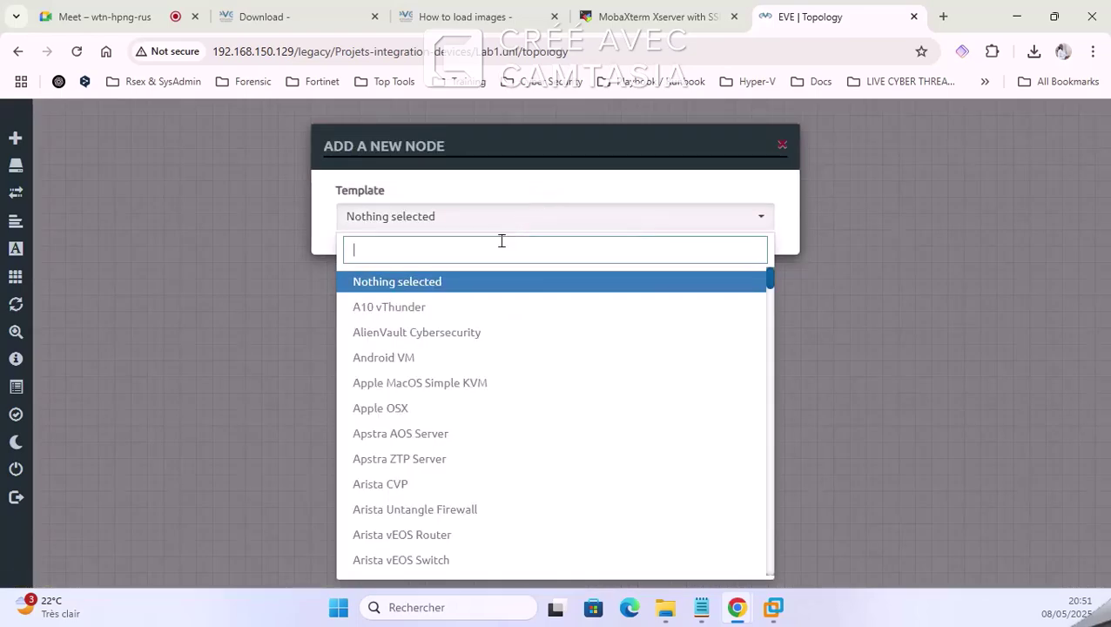
pyautogui.scroll(-12, 536, 376)
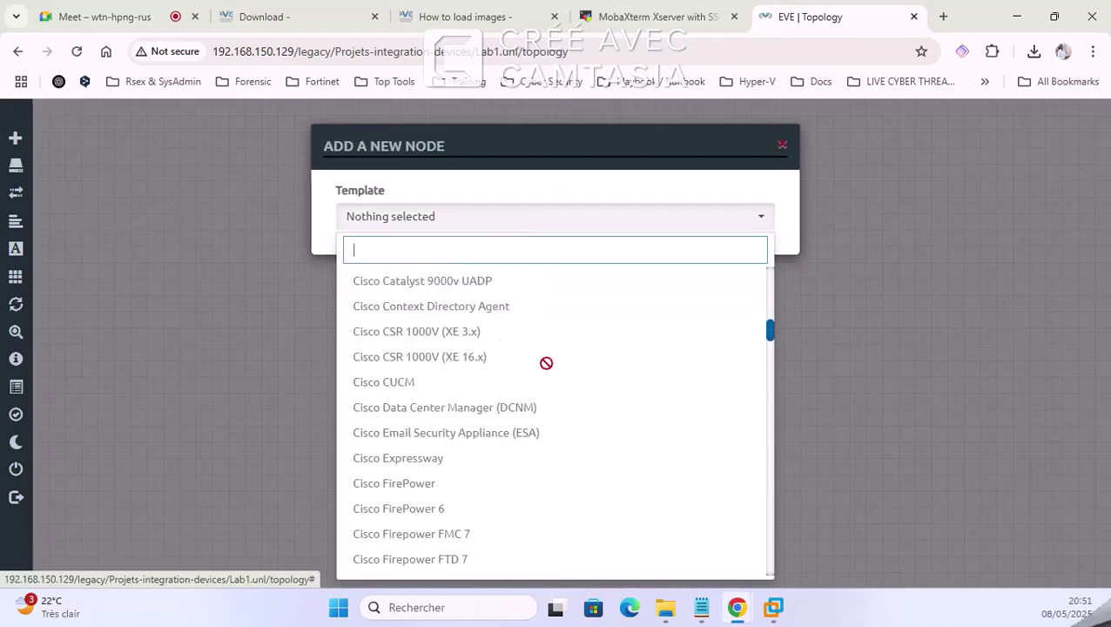
pyautogui.scroll(-20, 550, 361)
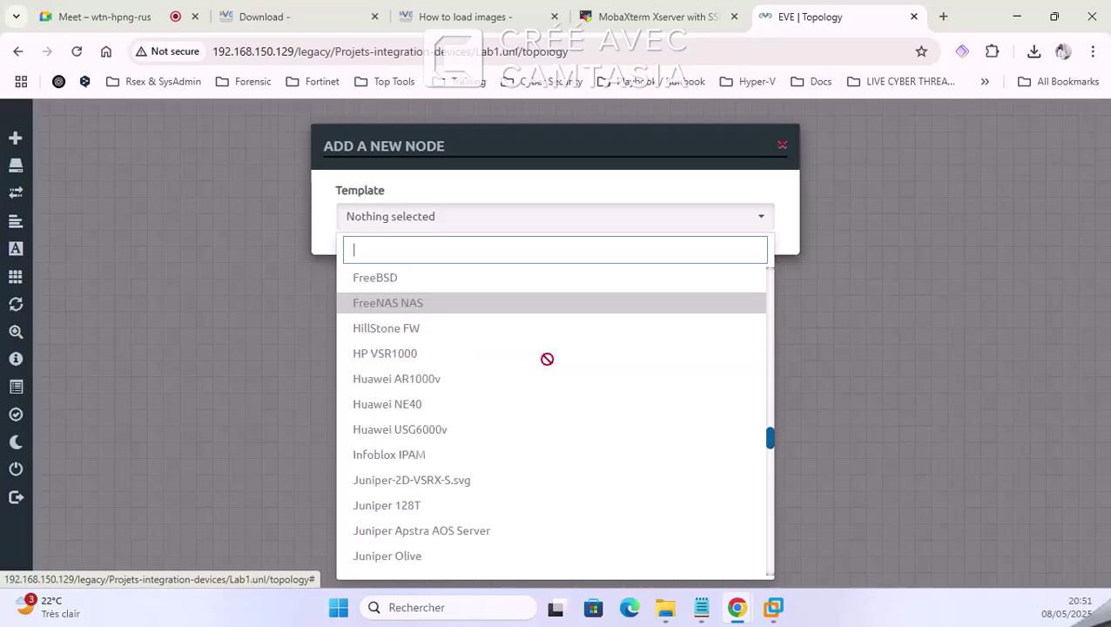
pyautogui.scroll(-15, 549, 356)
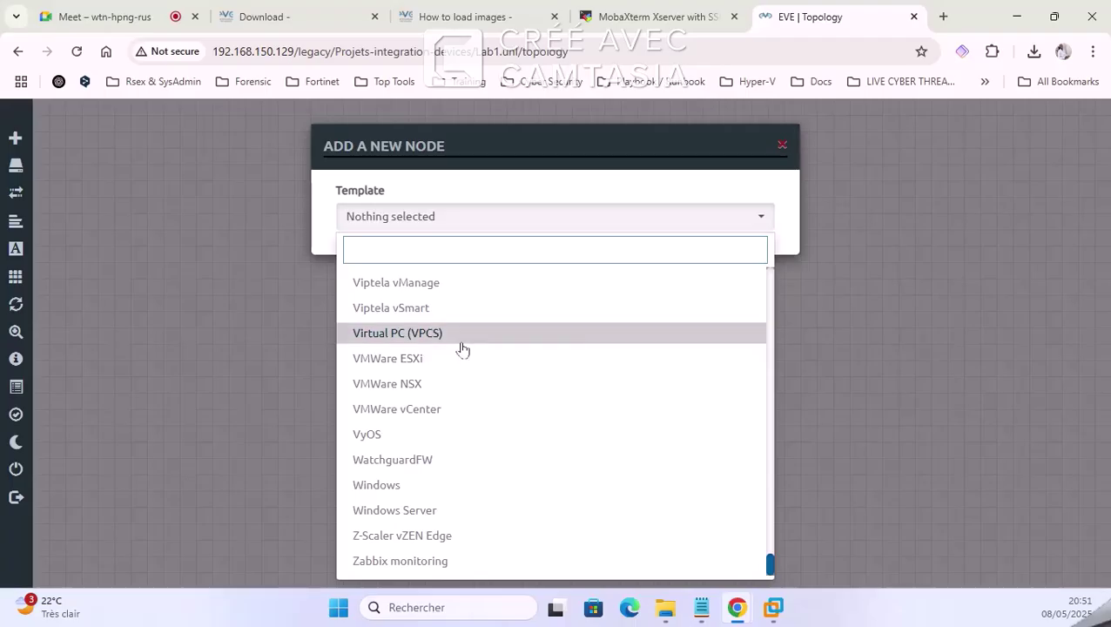
pyautogui.scroll(5, 469, 439)
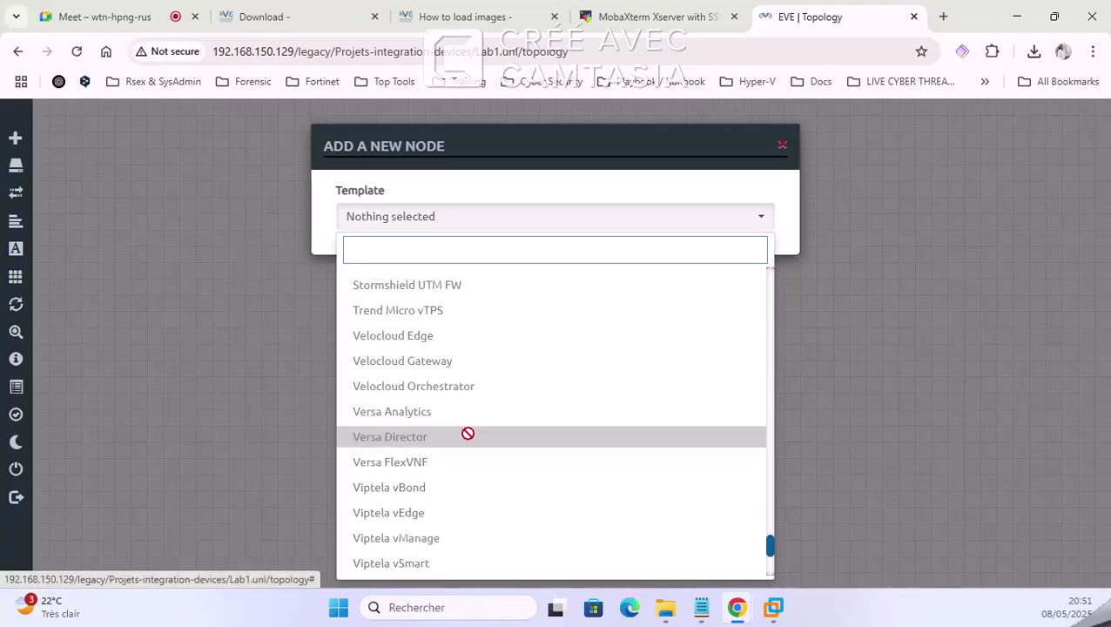
pyautogui.write('c')
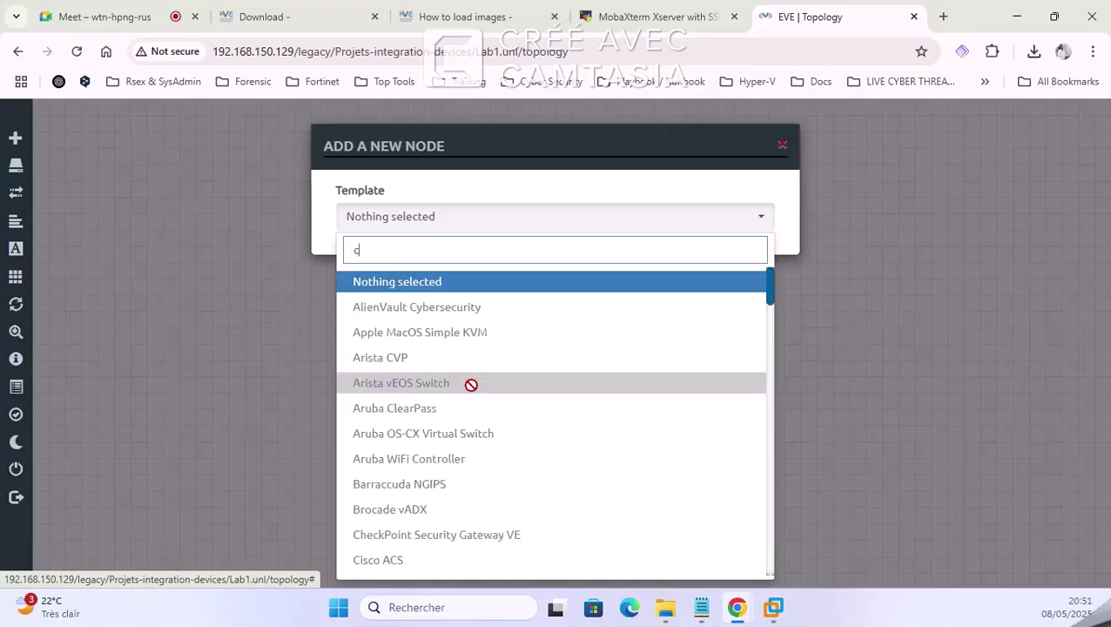
pyautogui.write('is')
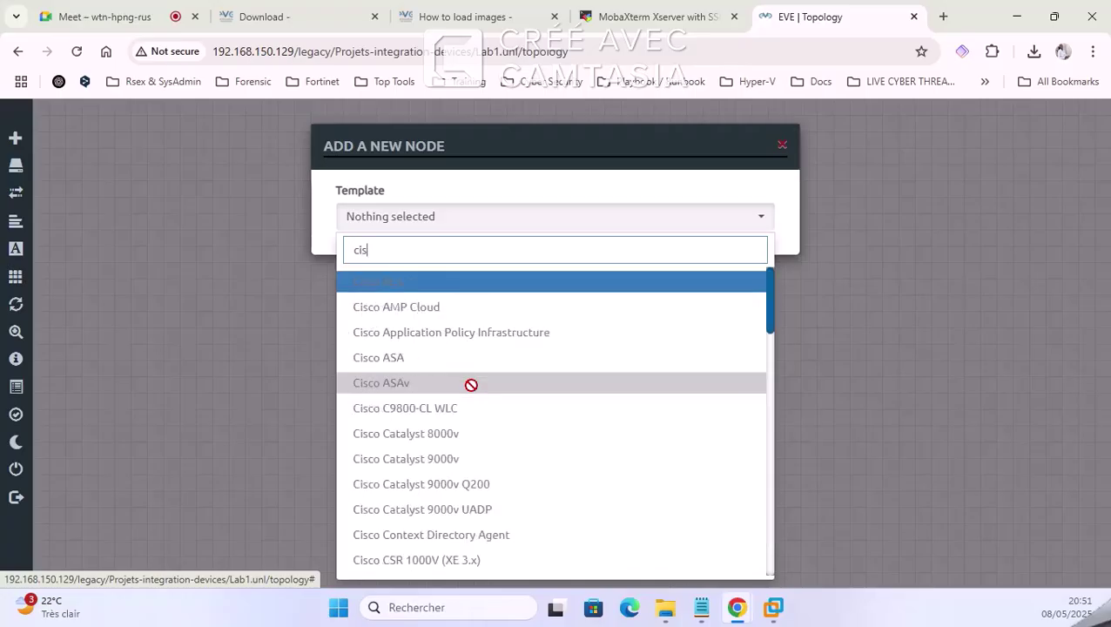
pyautogui.click(454, 347)
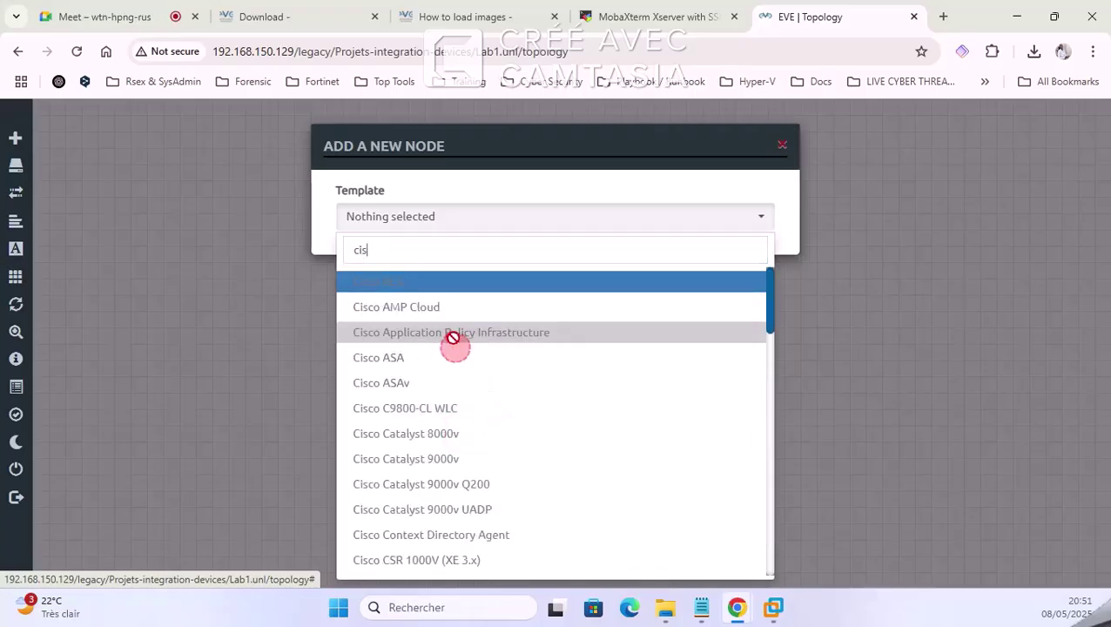
pyautogui.click(464, 416)
# Step: Add a Virtual PC (VPCS) node found by searching 'vi' in the template list
pyautogui.rightClick(424, 205)
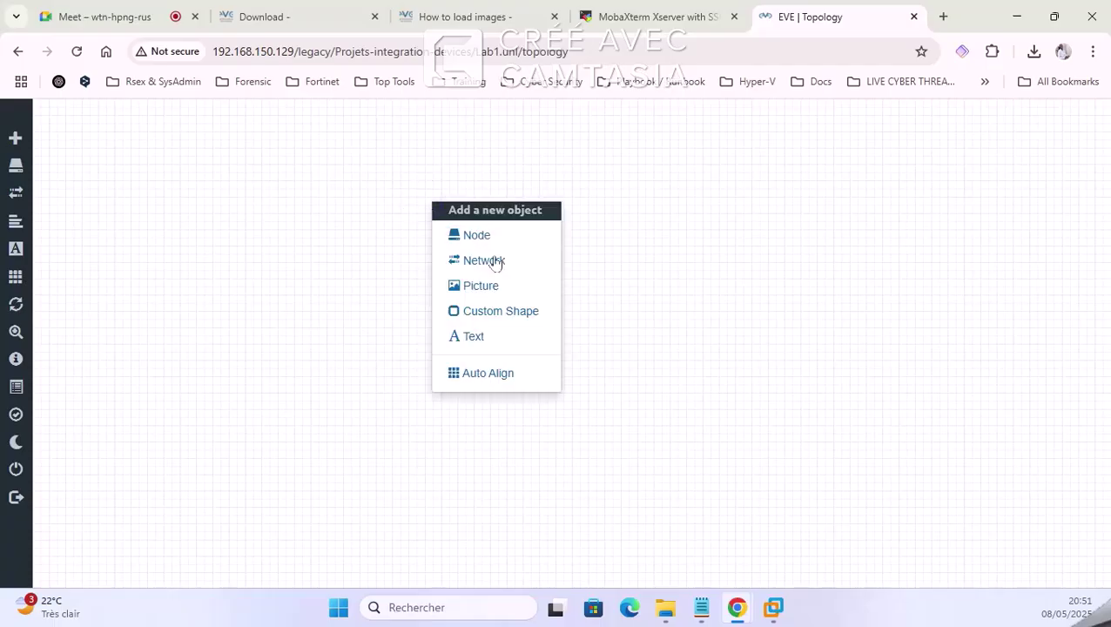
pyautogui.rightClick(295, 157)
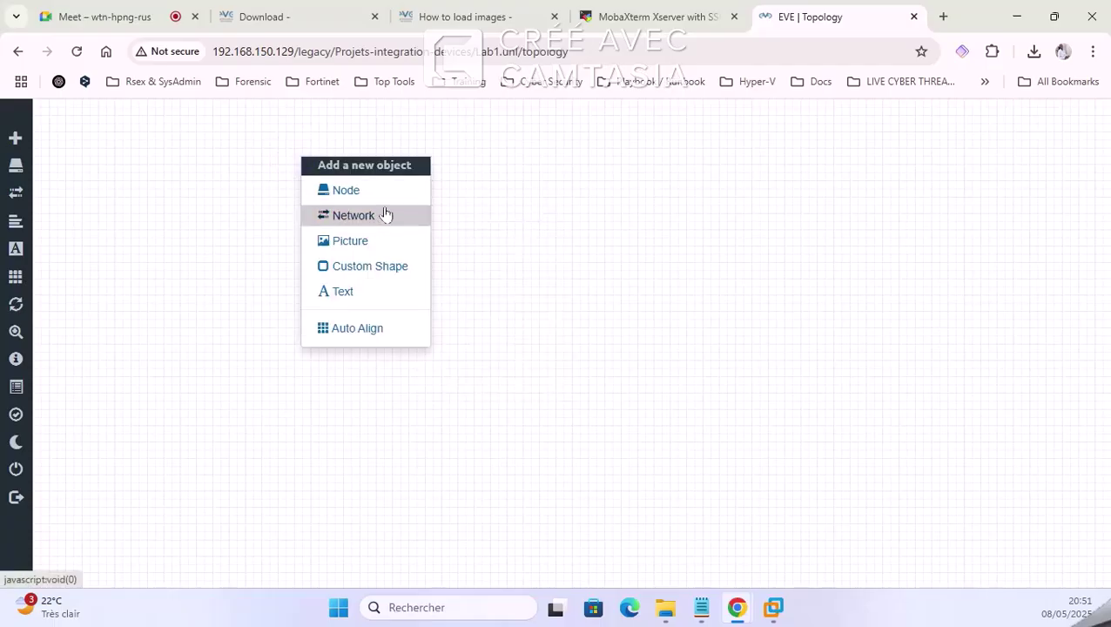
pyautogui.click(393, 193)
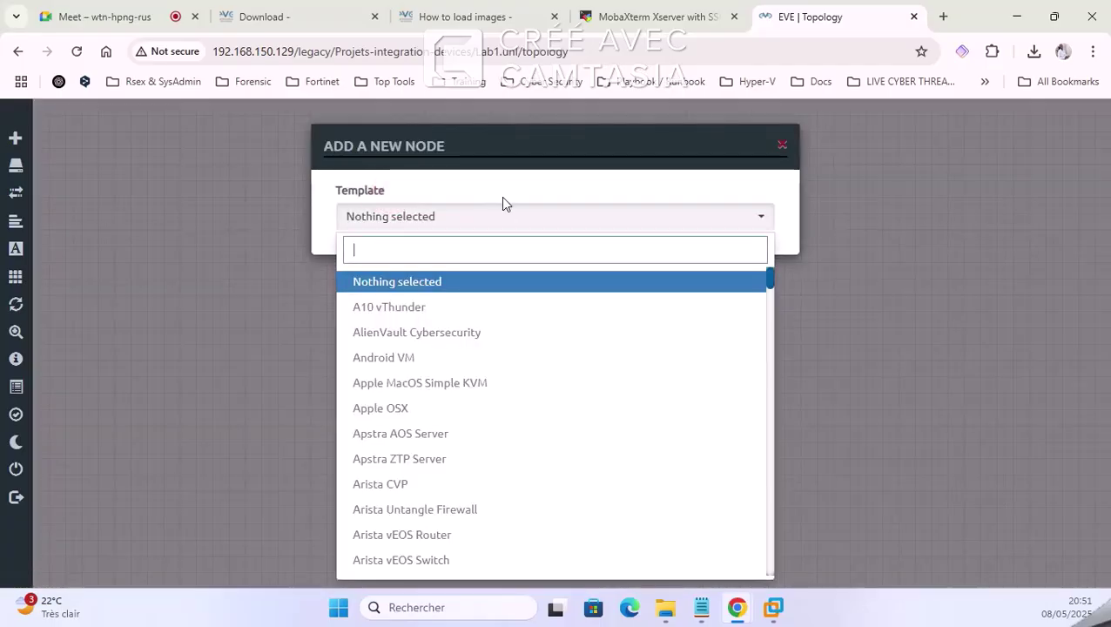
pyautogui.write('vi')
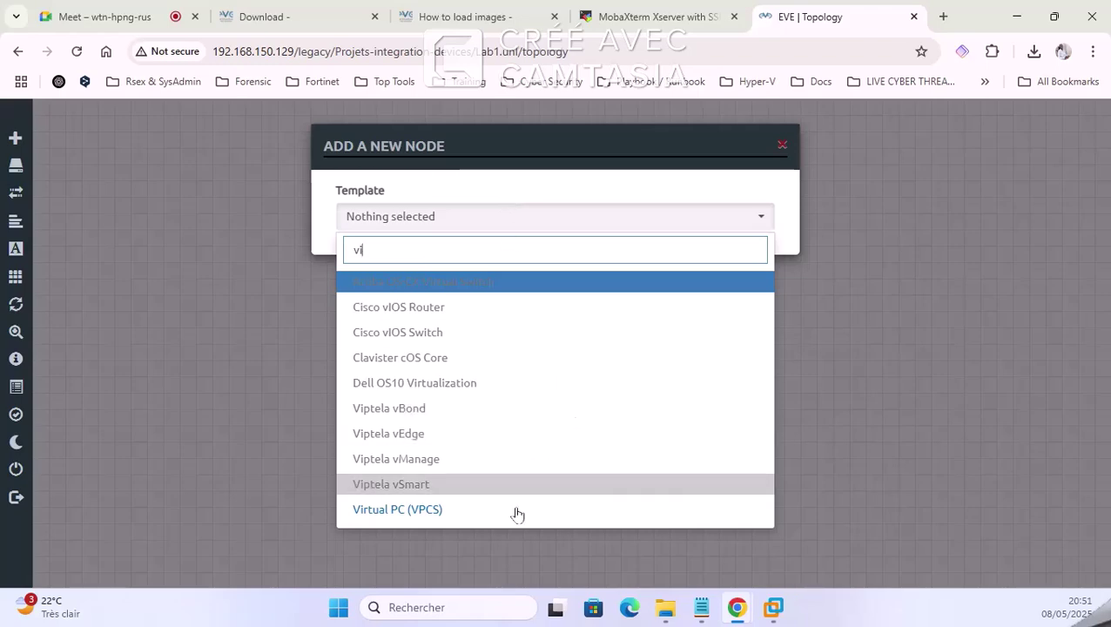
pyautogui.click(504, 512)
pyautogui.scroll(-2, 454, 294)
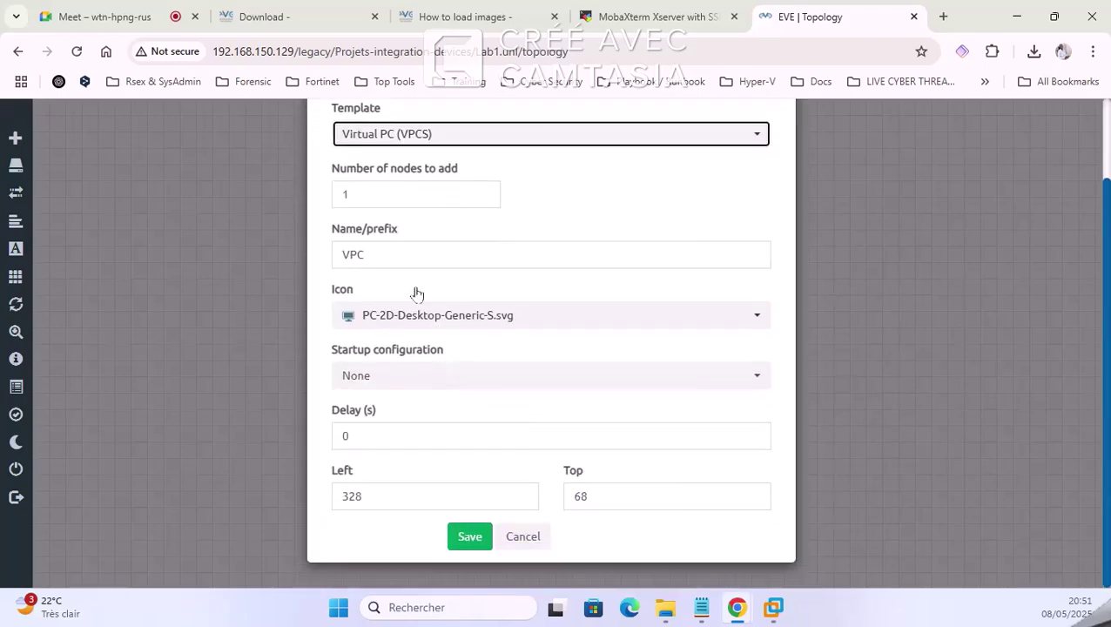
pyautogui.click(468, 537)
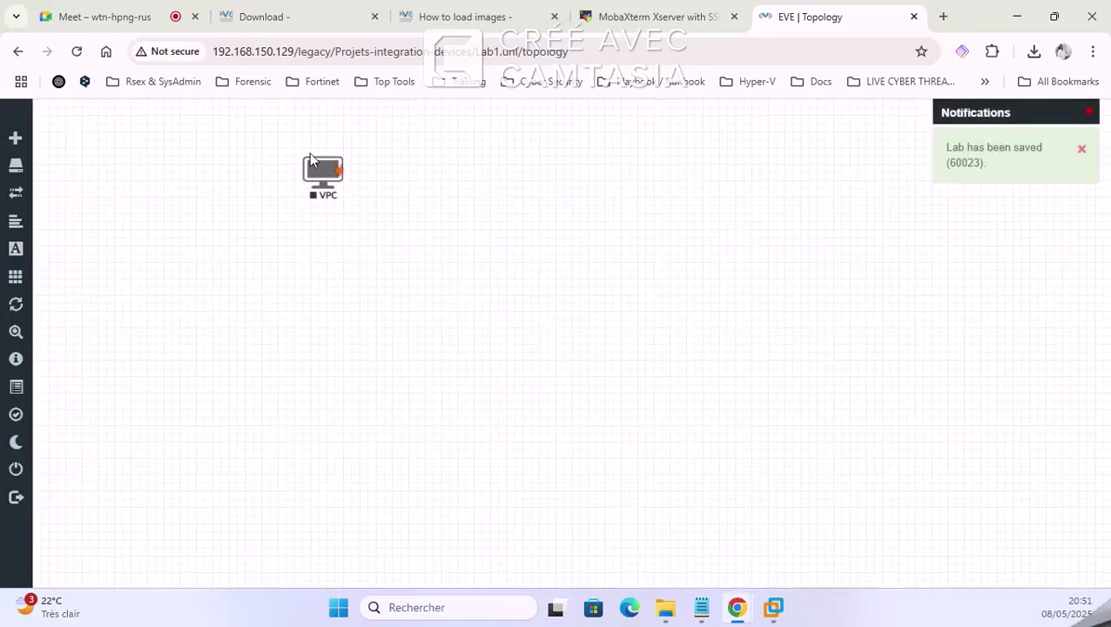
# Step: Add a Management(Cloud0) network and link VPC's eth0 to it
pyautogui.moveTo(310, 155); pyautogui.dragTo(262, 332)
pyautogui.rightClick(541, 179)
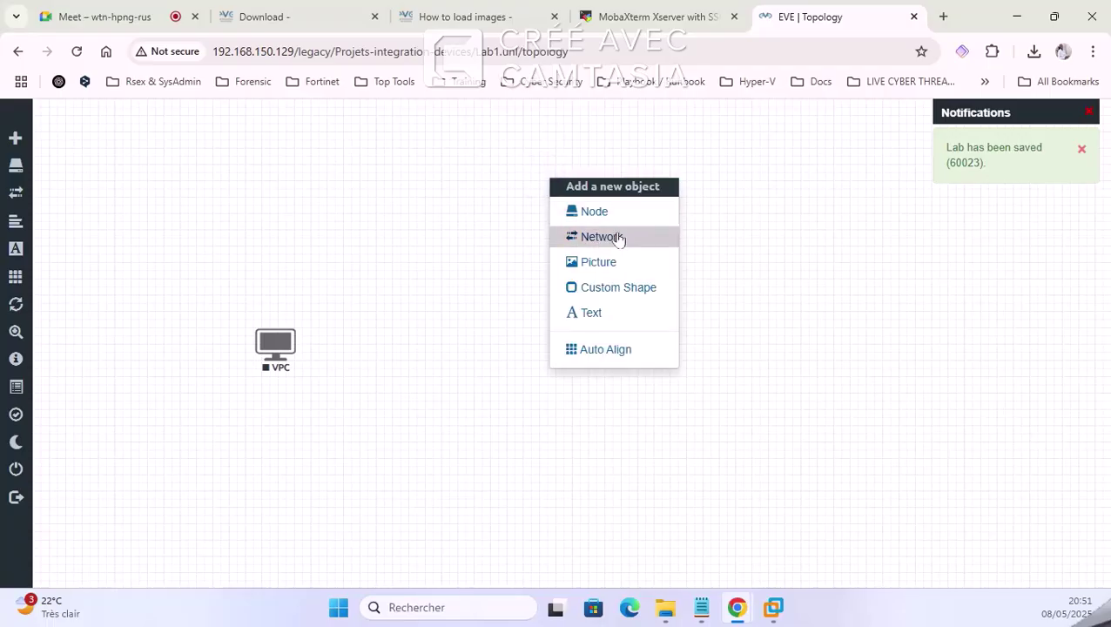
pyautogui.click(618, 240)
pyautogui.click(599, 286)
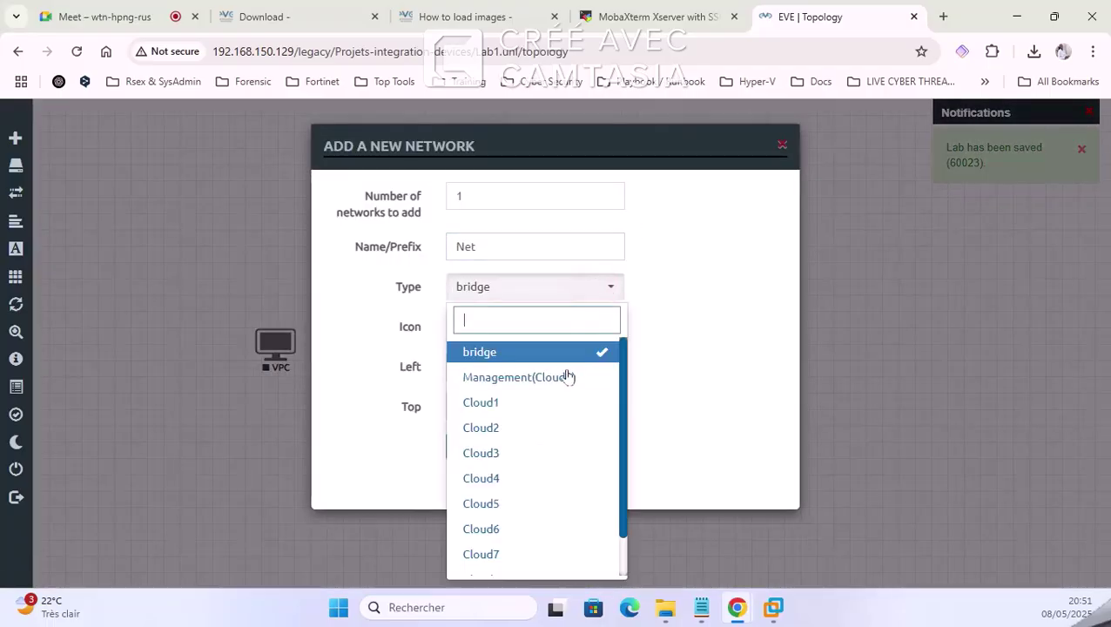
pyautogui.click(568, 378)
pyautogui.click(470, 447)
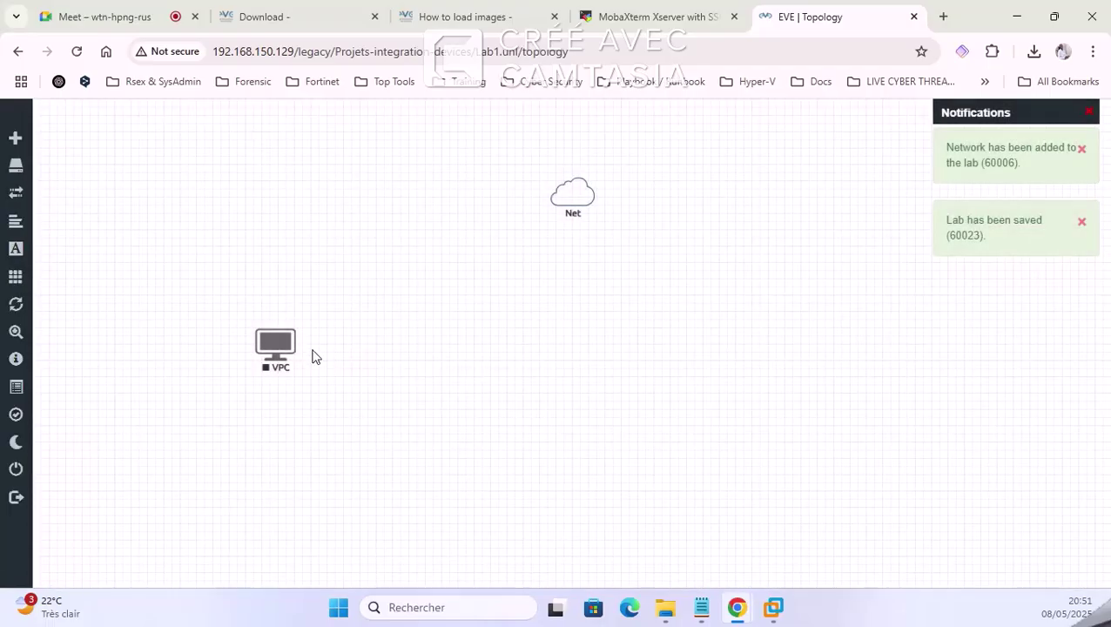
pyautogui.moveTo(293, 338); pyautogui.dragTo(583, 199)
pyautogui.click(588, 472)
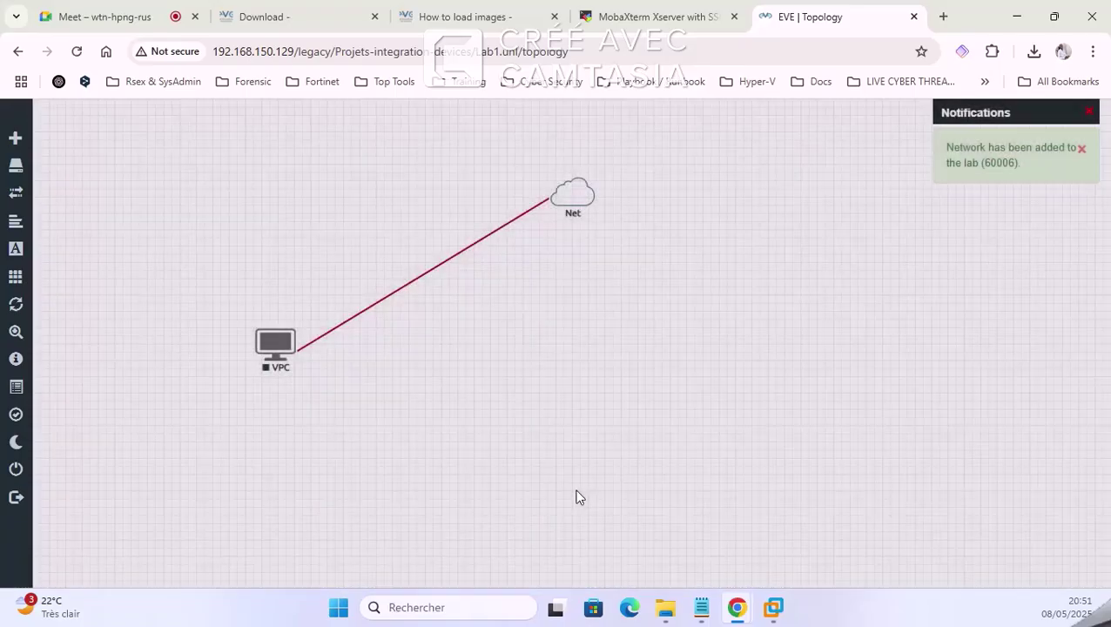
# Step: Delete the Net cloud and the VPC node, confirming each removal
pyautogui.rightClick(567, 198)
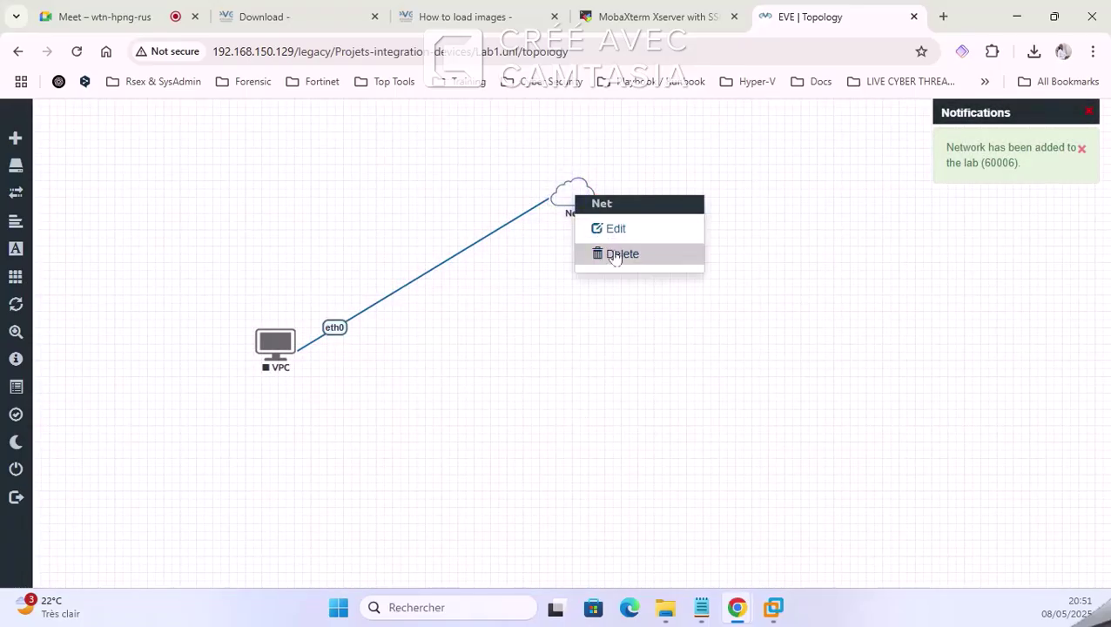
pyautogui.click(612, 252)
pyautogui.click(505, 236)
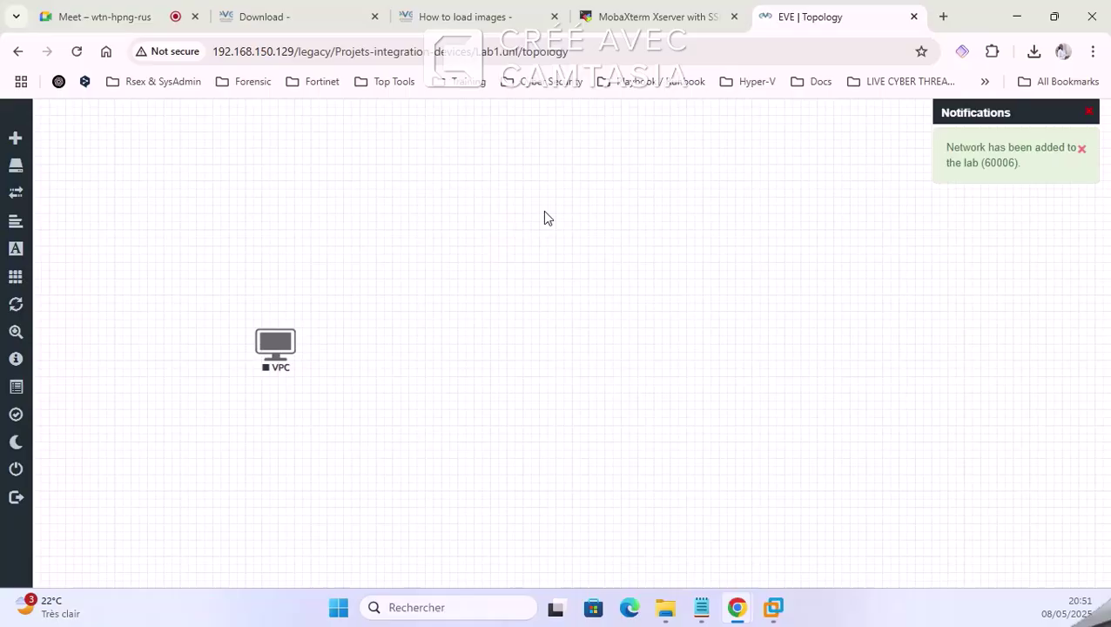
pyautogui.rightClick(290, 345)
pyautogui.click(329, 553)
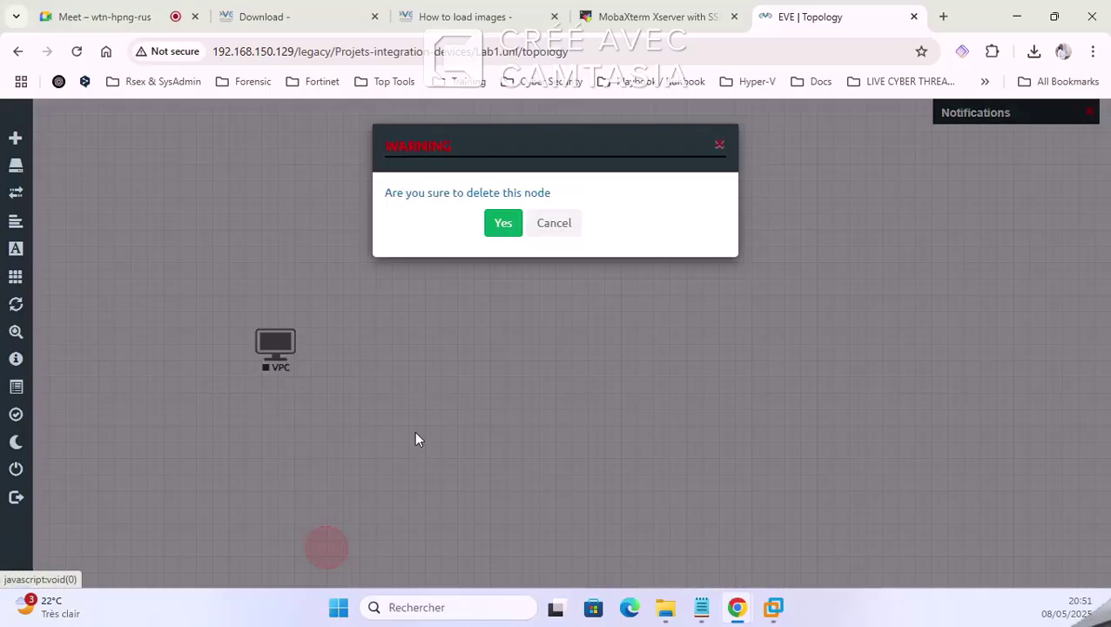
pyautogui.click(504, 223)
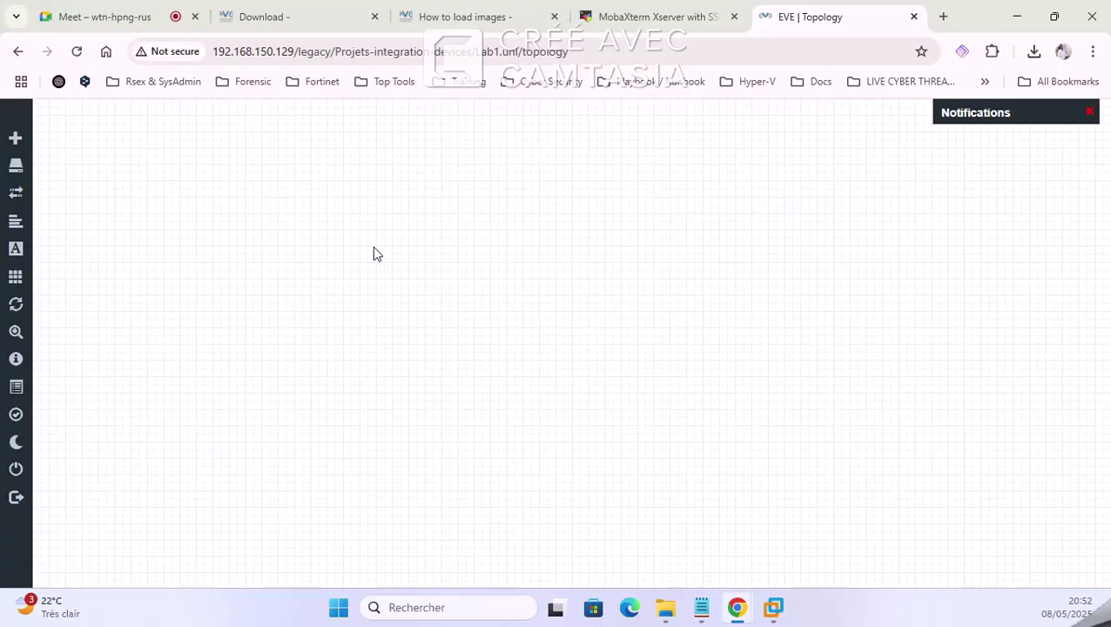
# Step: Close the EVE topology tab and minimize the EVE-NG VMware console
pyautogui.click(666, 17)
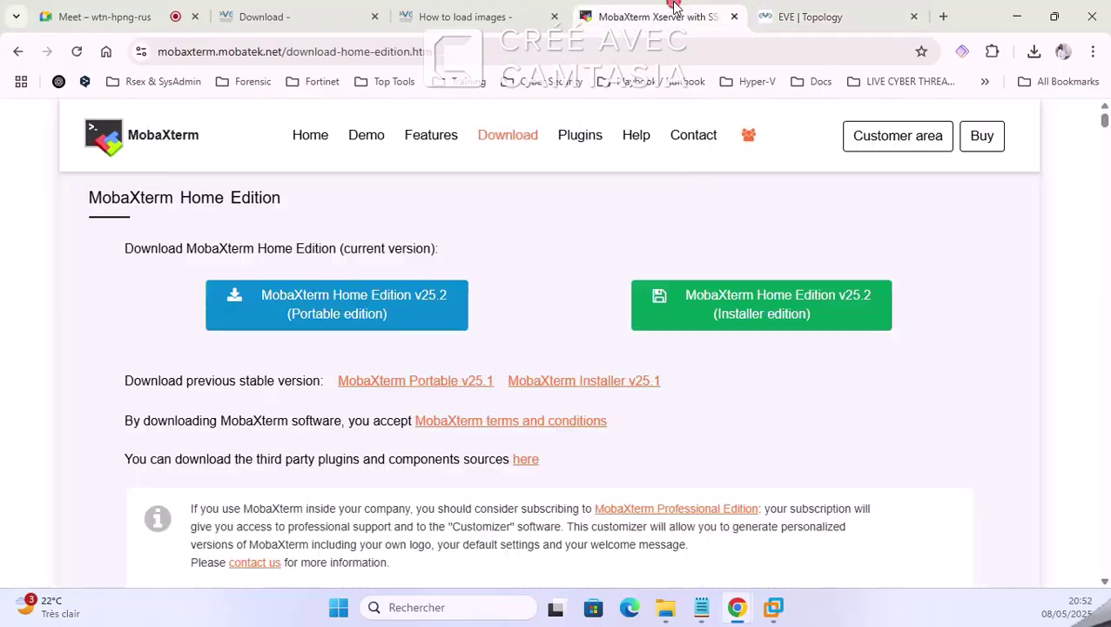
pyautogui.click(916, 18)
pyautogui.click(773, 607)
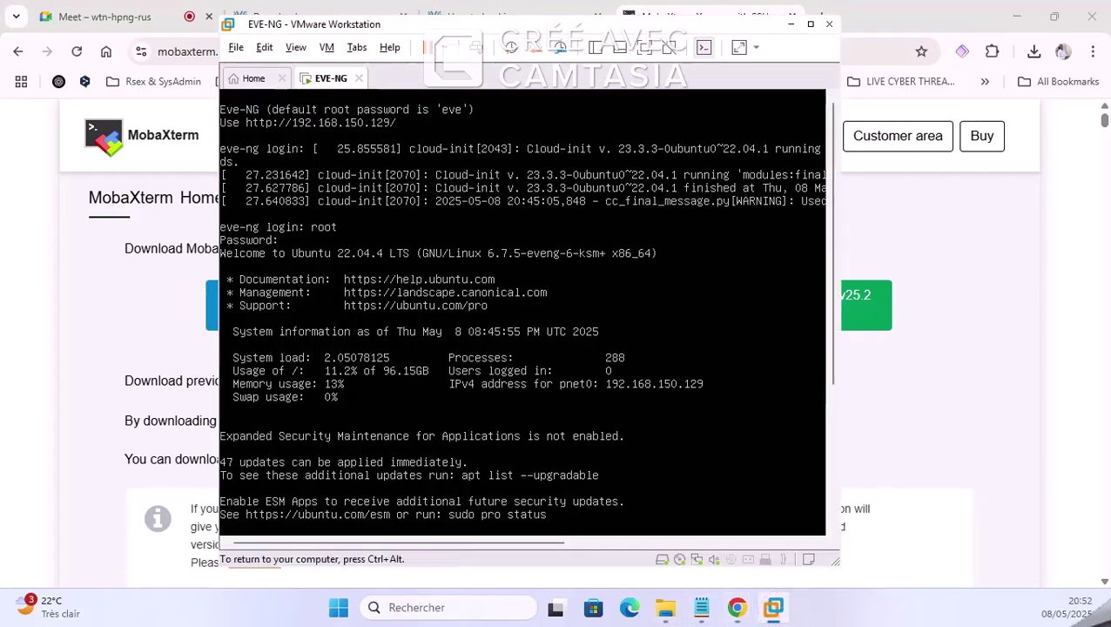
pyautogui.hotkey('ctrl', 'alt')
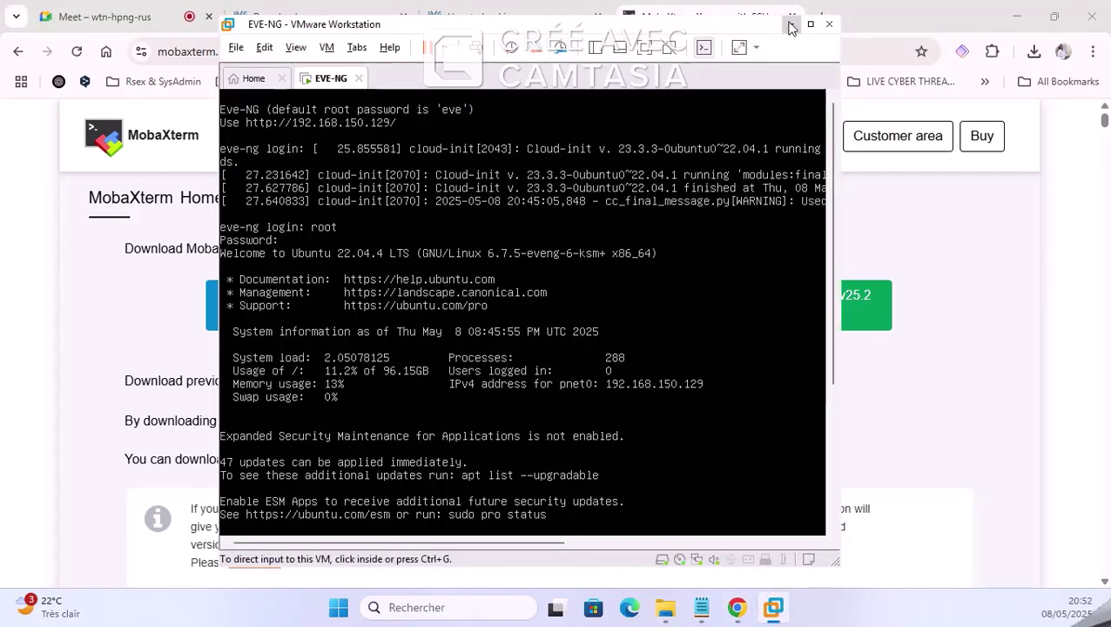
pyautogui.click(790, 24)
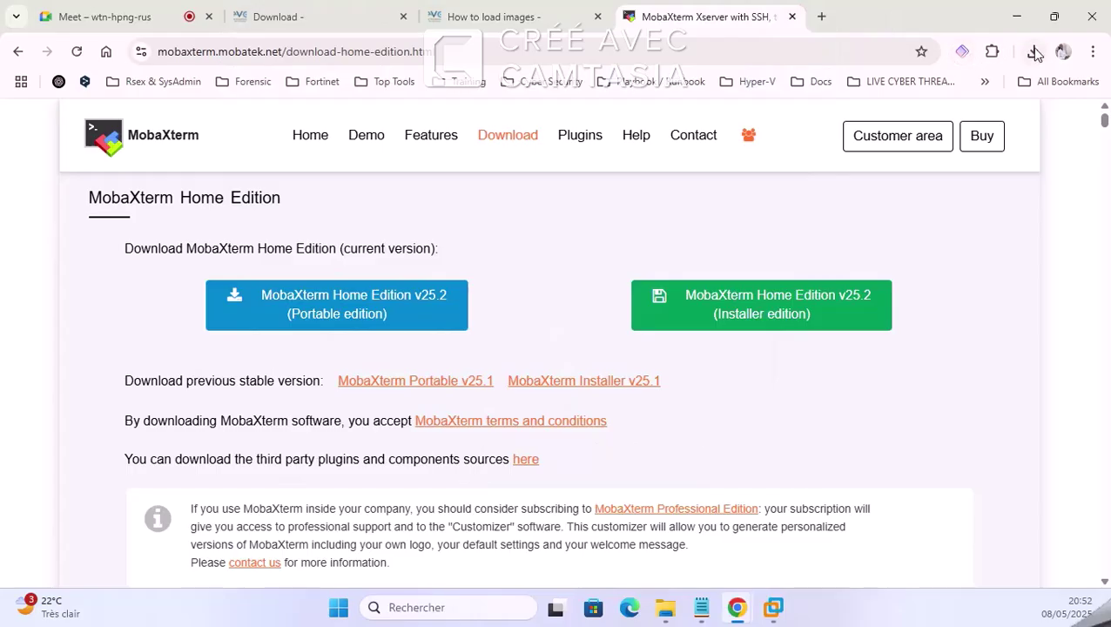
# Step: Resume the MobaXterm_Portable_v25.2.zip download and show it in its folder
pyautogui.click(1034, 51)
pyautogui.click(980, 124)
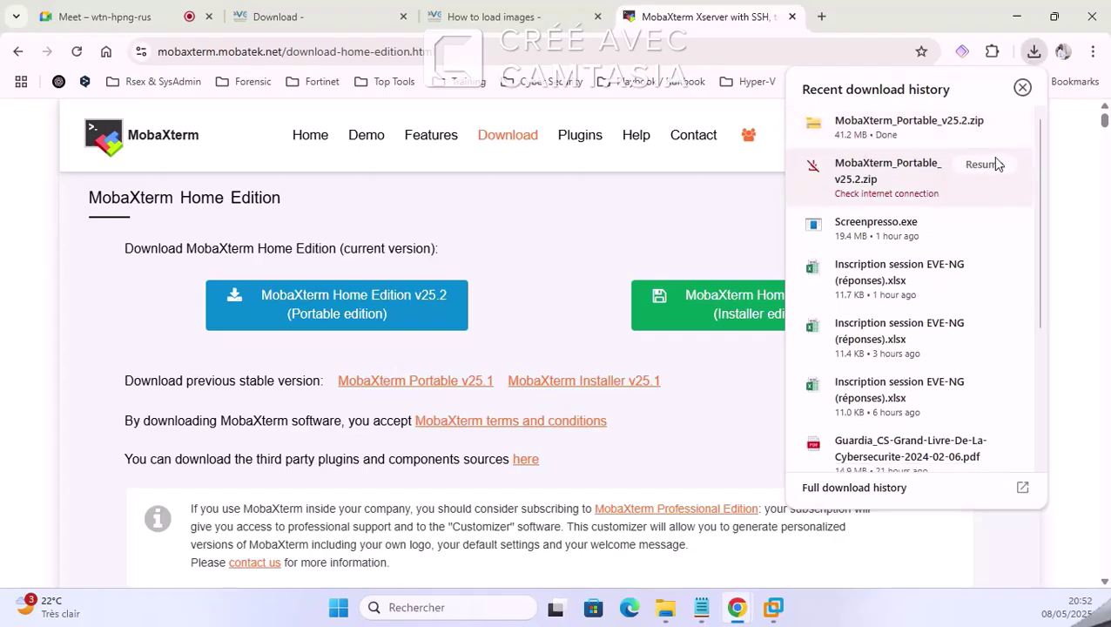
pyautogui.click(975, 121)
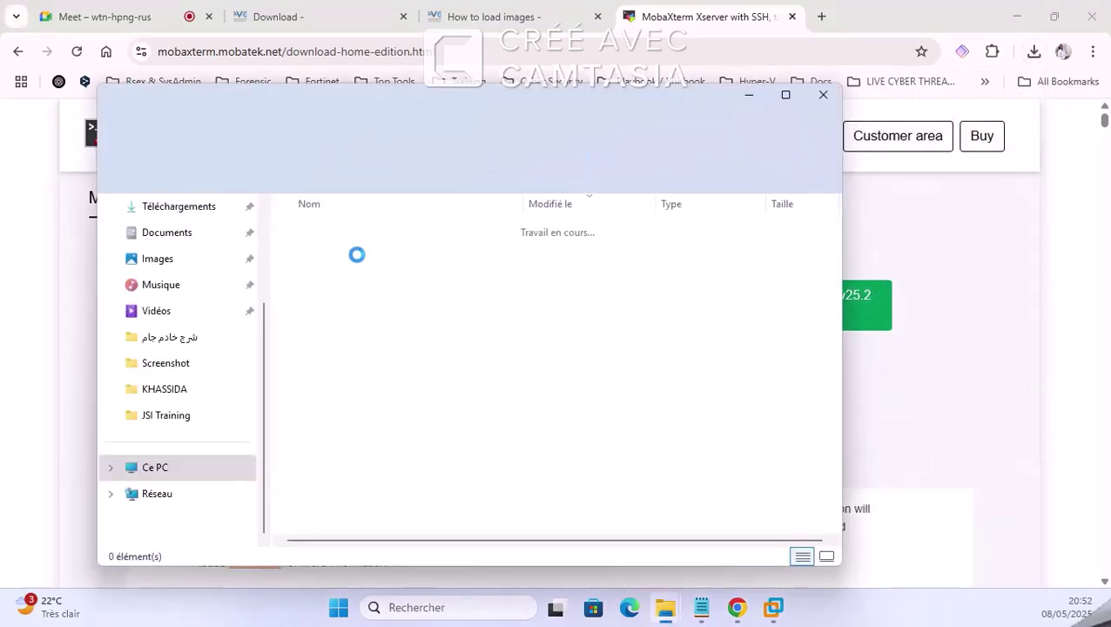
# Step: Extract the MobaXterm_Portable_v25.2.zip archive to its suggested folder
pyautogui.rightClick(358, 251)
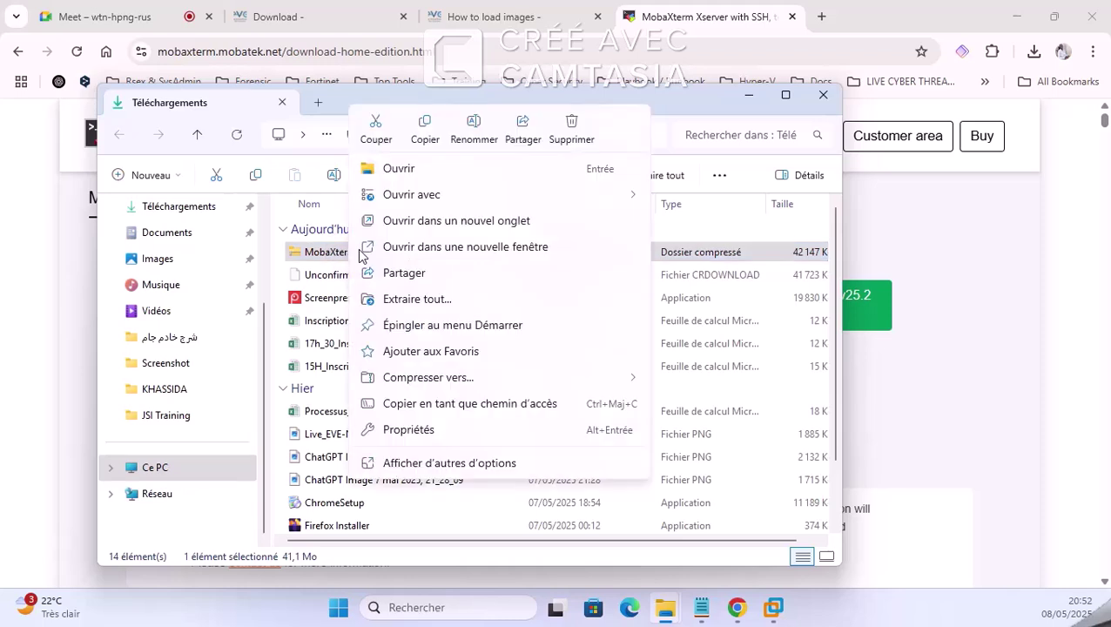
pyautogui.moveTo(629, 202)
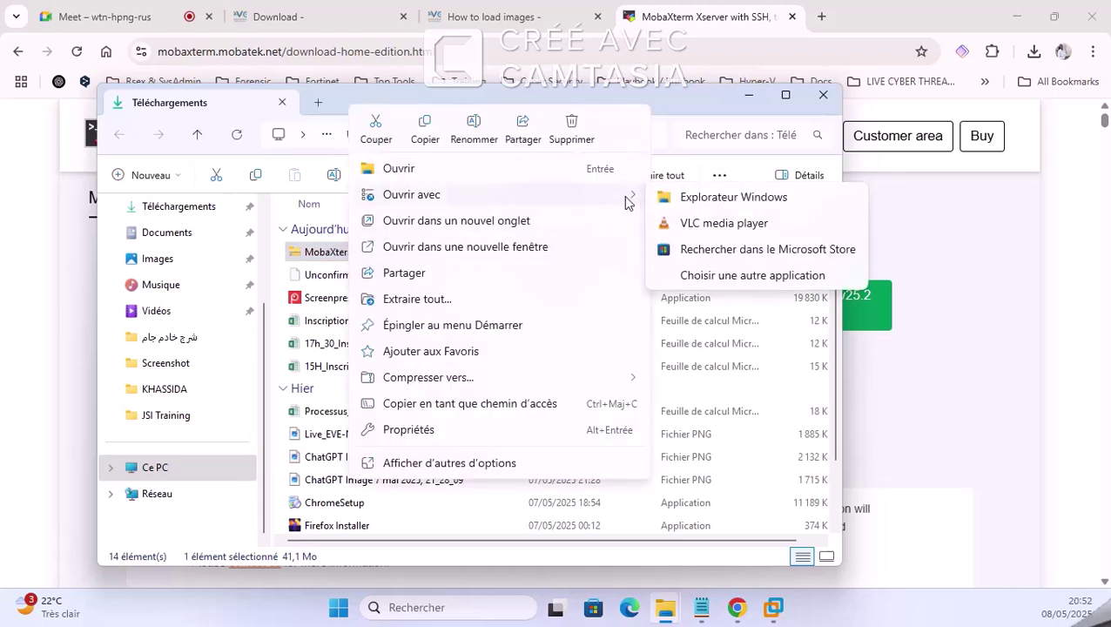
pyautogui.click(558, 300)
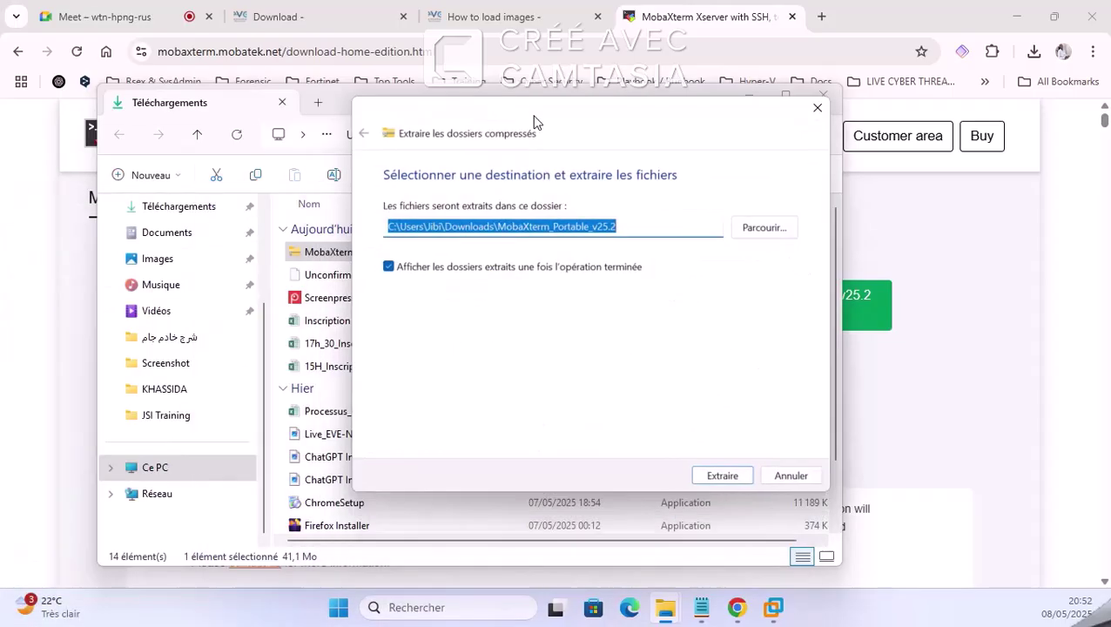
pyautogui.click(714, 471)
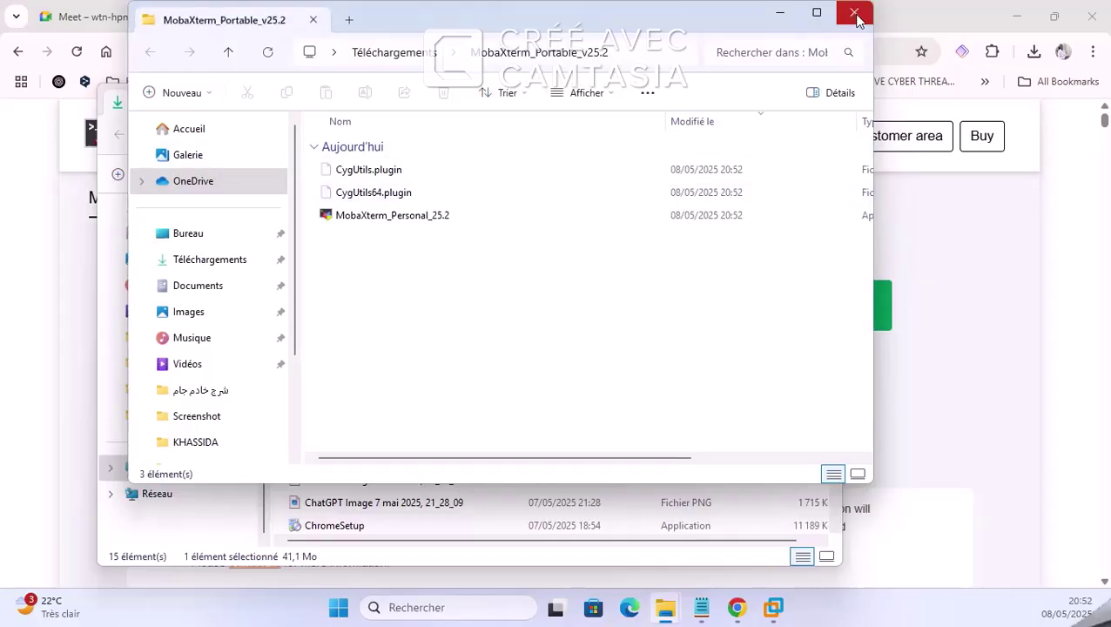
pyautogui.click(855, 12)
# Step: Move the extracted MobaXterm_Portable_v25.2 folder into Documents\EVE Community Edition
pyautogui.click(356, 389)
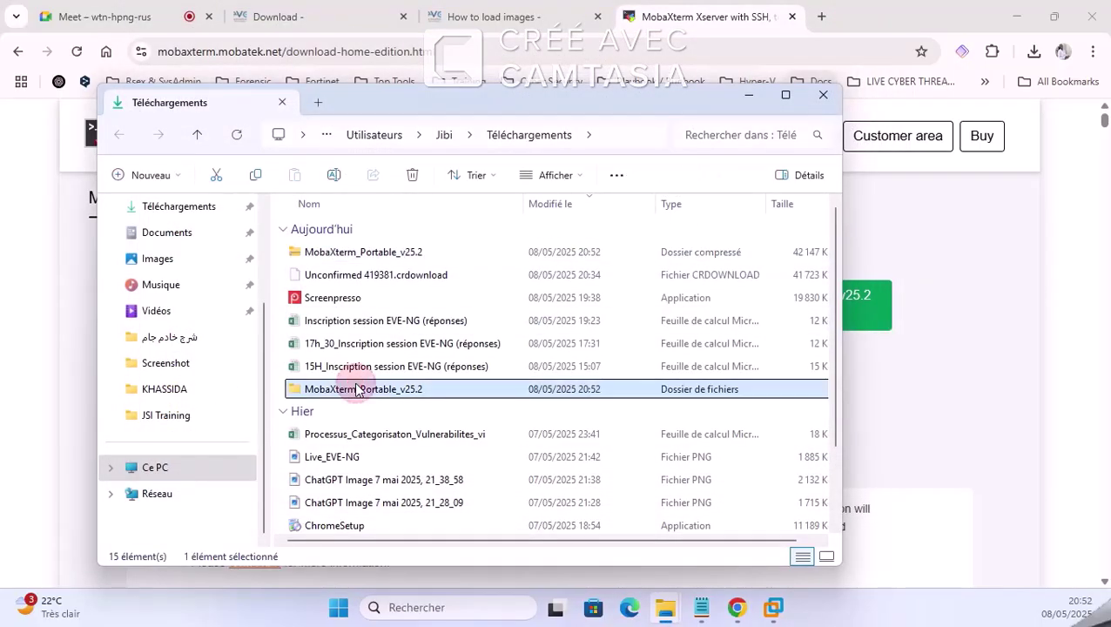
pyautogui.rightClick(356, 389)
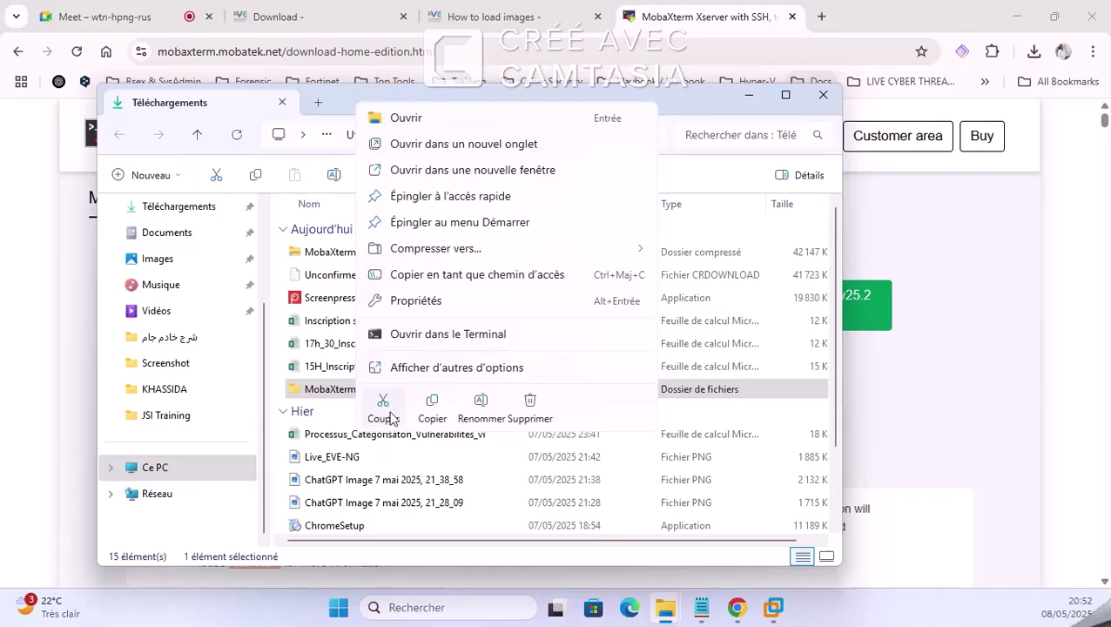
pyautogui.press('Escape')
pyautogui.click(173, 233)
pyautogui.doubleClick(445, 253)
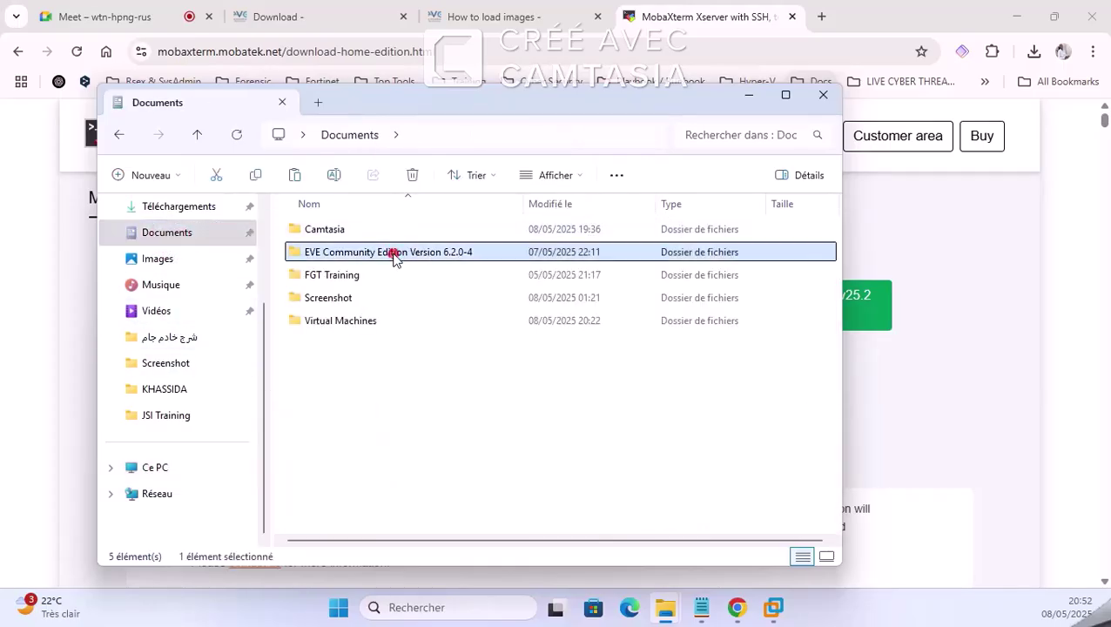
pyautogui.click(394, 369)
pyautogui.click(296, 177)
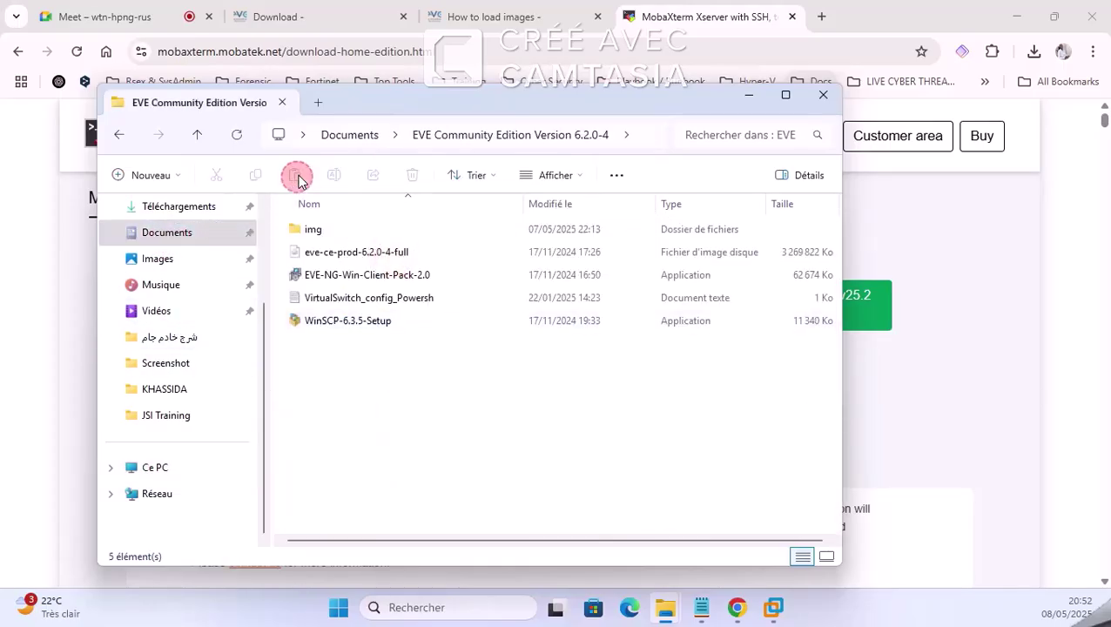
# Step: Launch MobaXterm_Personal_25.2 from the moved folder
pyautogui.doubleClick(427, 349)
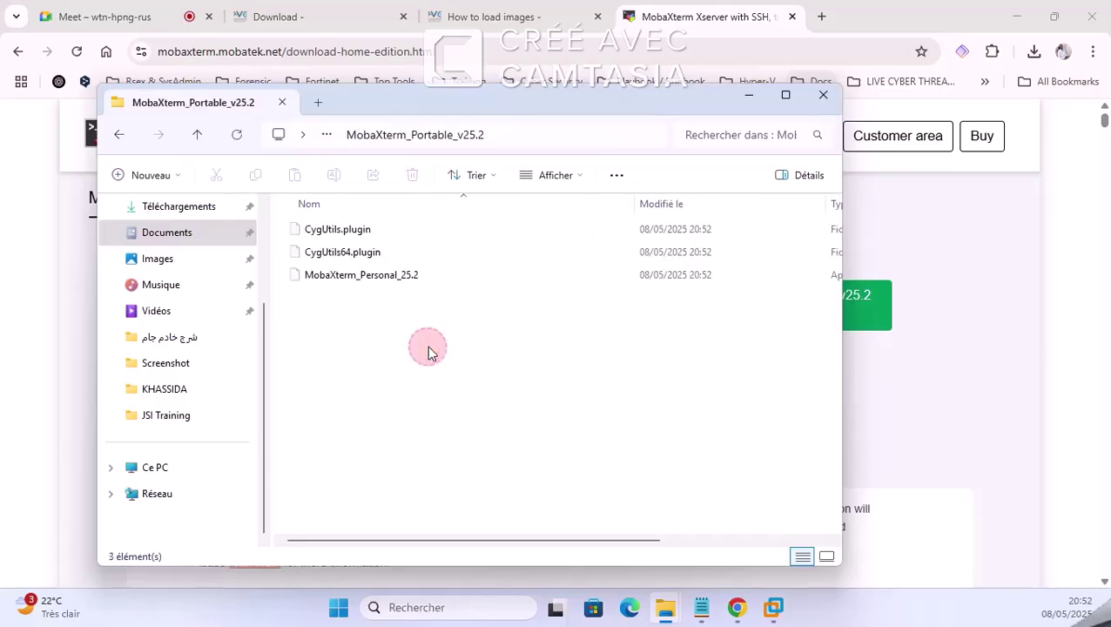
pyautogui.click(397, 276)
pyautogui.doubleClick(398, 275)
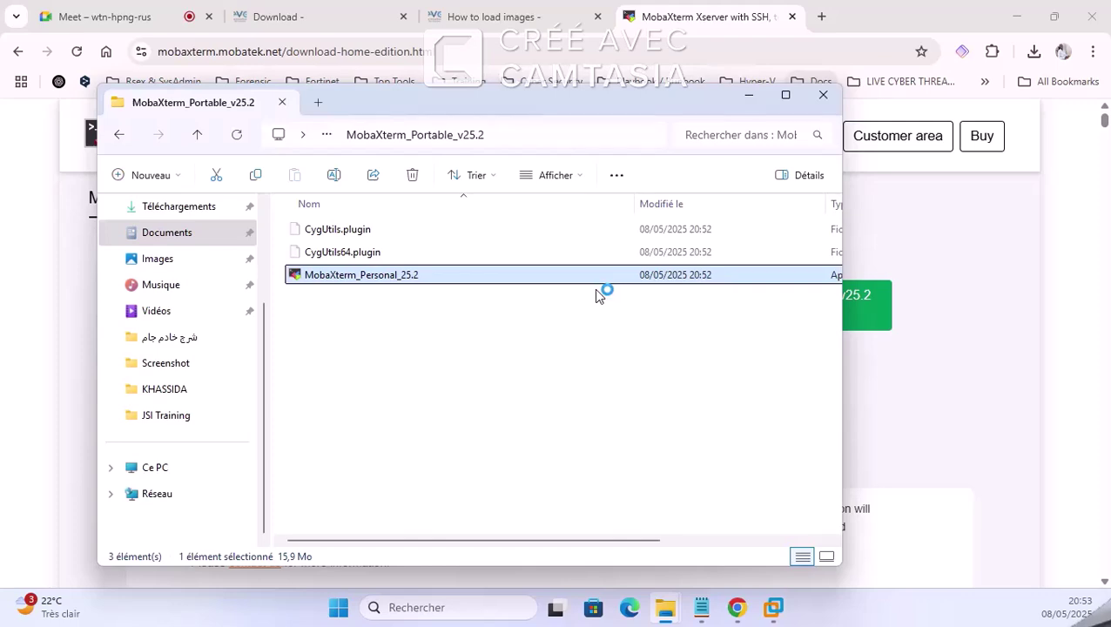
# Step: Close the MobaXterm download tab and minimize Chrome
pyautogui.click(792, 16)
pyautogui.click(791, 17)
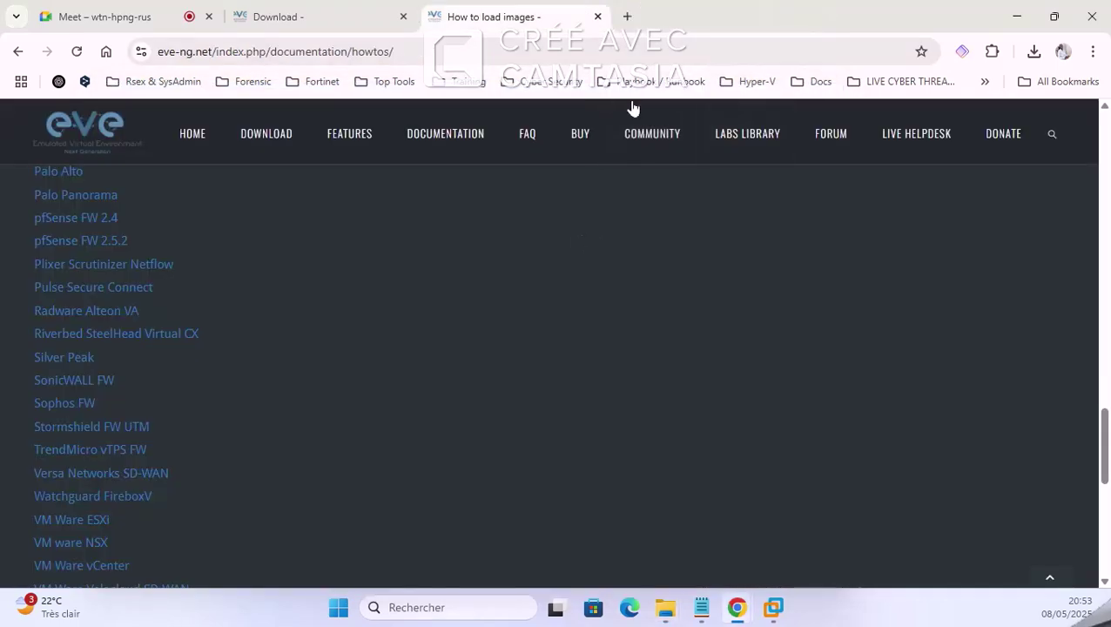
pyautogui.click(1015, 17)
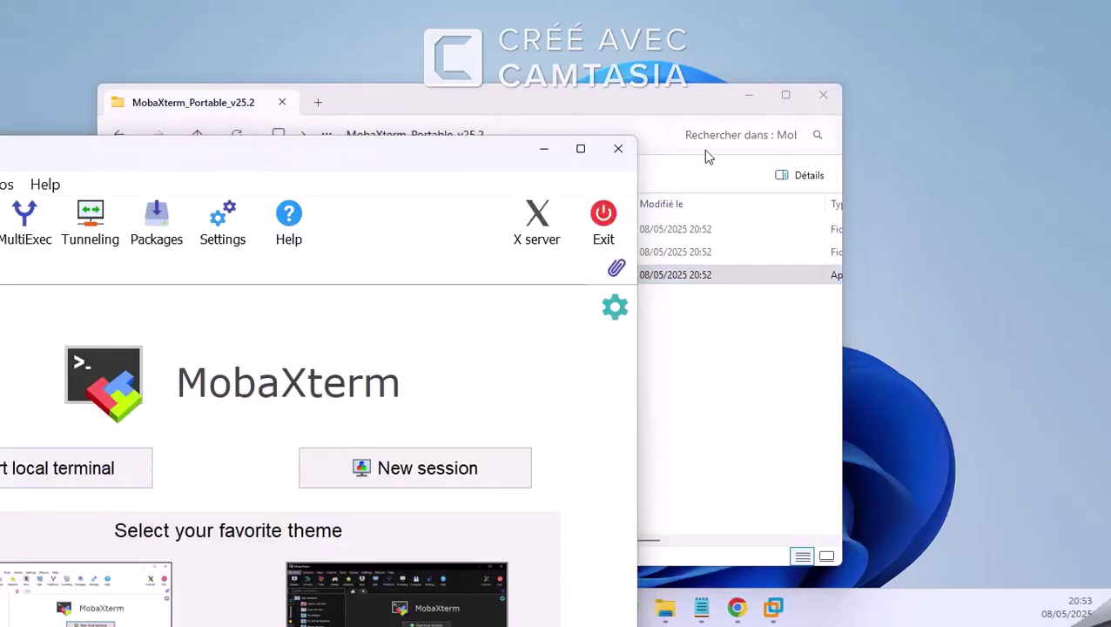
pyautogui.click(440, 152)
pyautogui.click(143, 158)
pyautogui.click(131, 153)
pyautogui.click(342, 140)
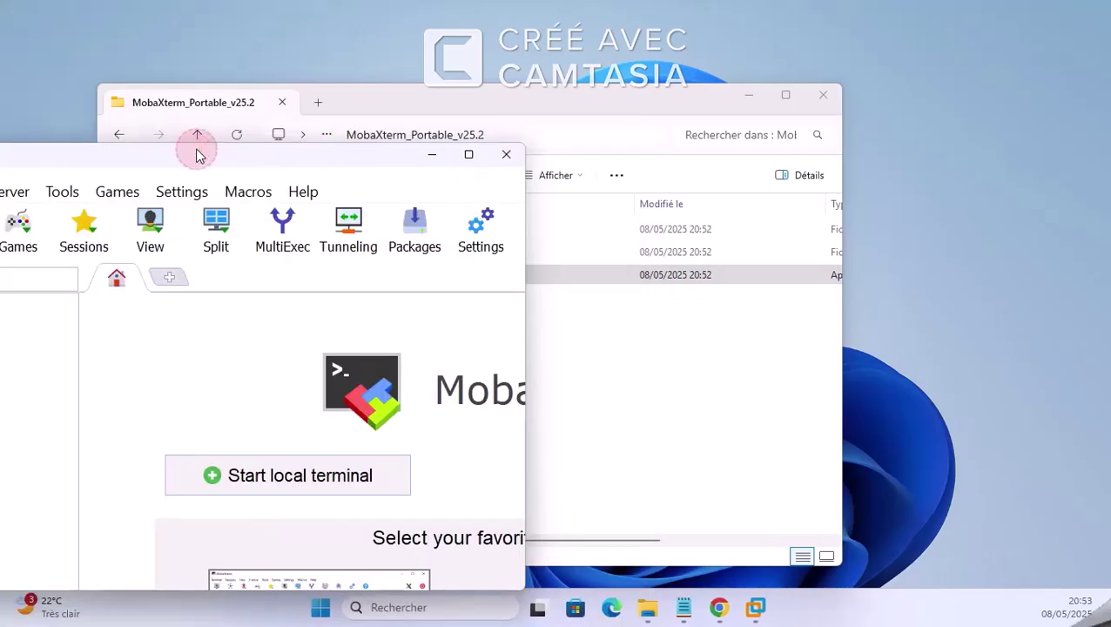
# Step: Allow MobaXterm through the Windows firewall and maximize its window
pyautogui.moveTo(228, 156); pyautogui.dragTo(575, 135)
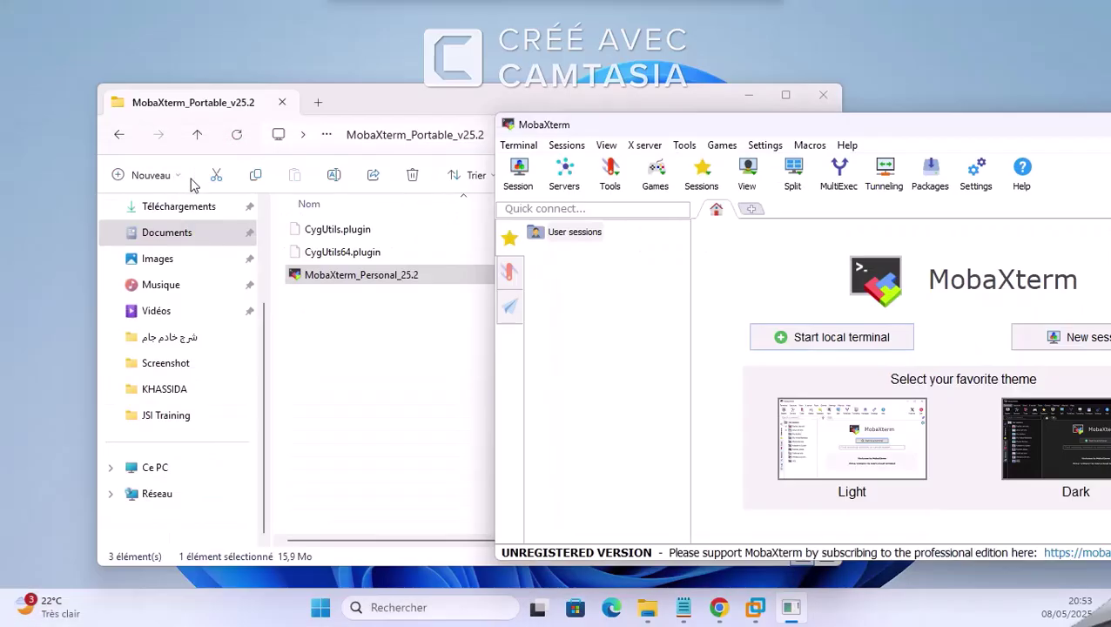
pyautogui.click(587, 126)
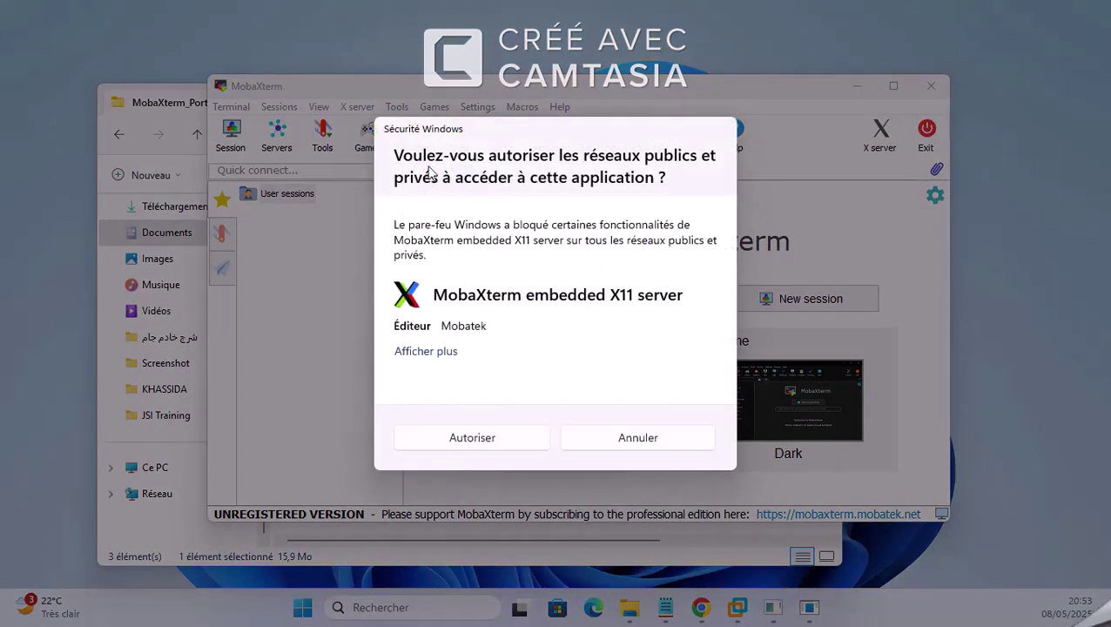
pyautogui.click(498, 438)
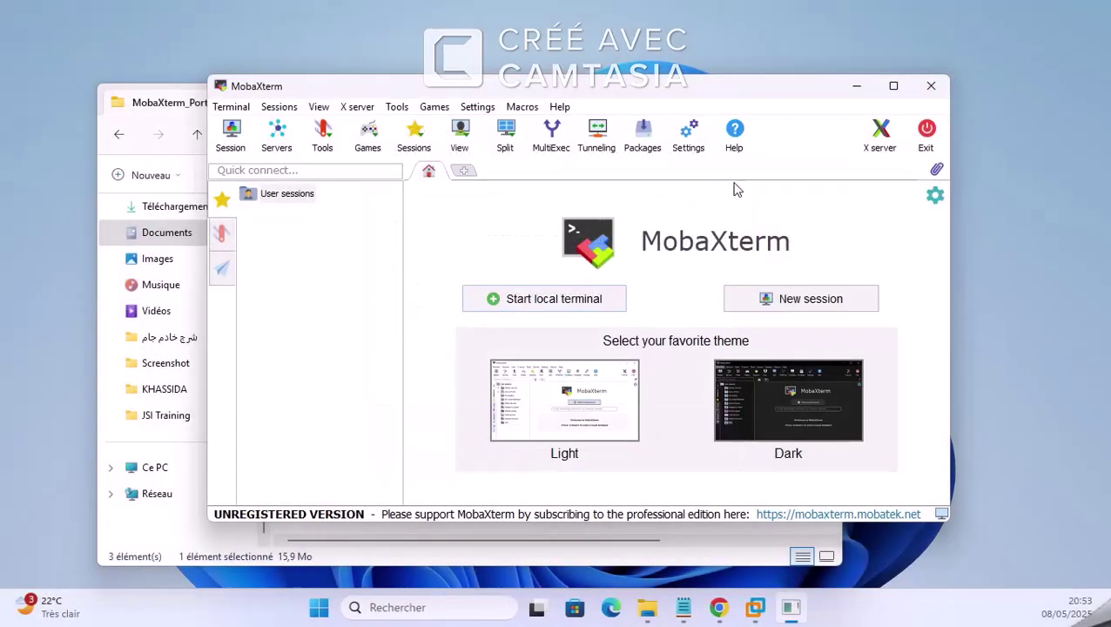
pyautogui.click(893, 85)
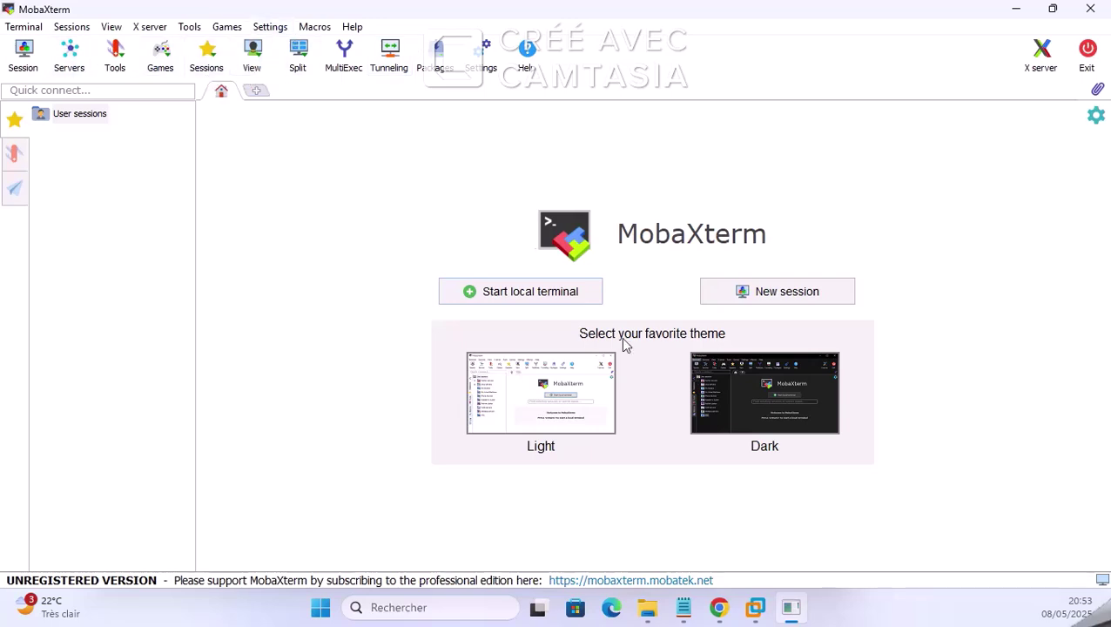
# Step: Create an SSH session with remote host 192.168.150.129, read from the EVE-NG console
pyautogui.click(22, 58)
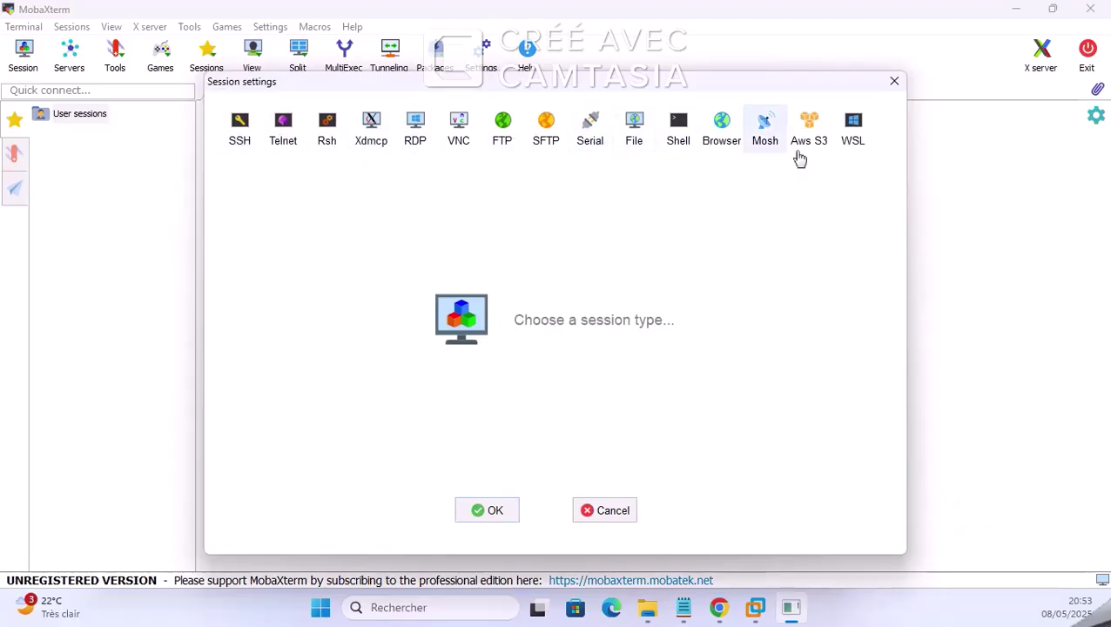
pyautogui.click(244, 137)
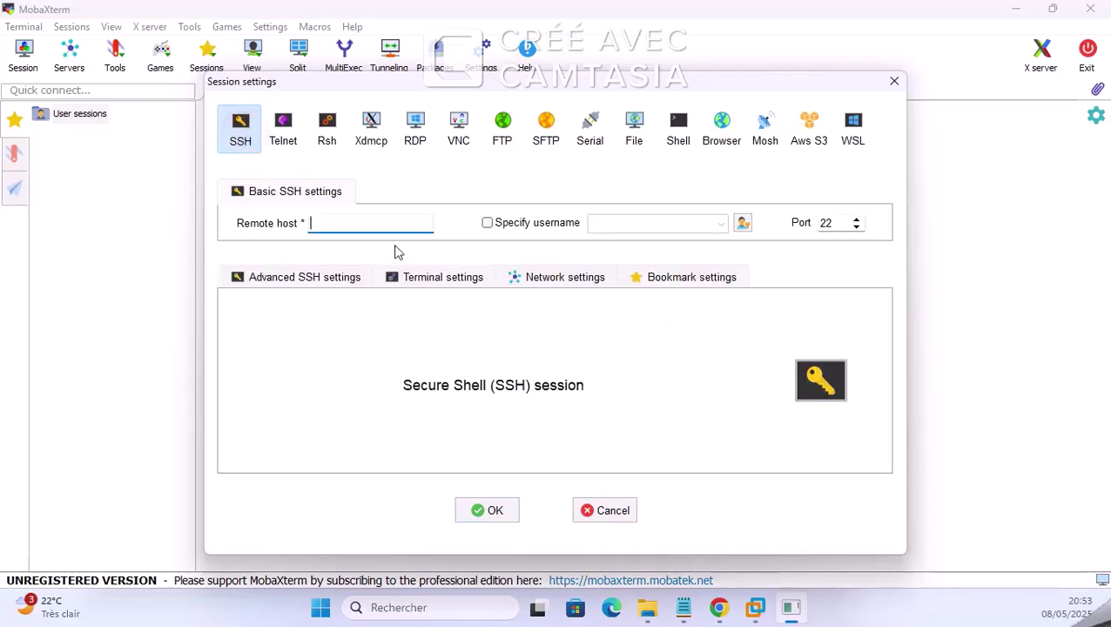
pyautogui.click(754, 607)
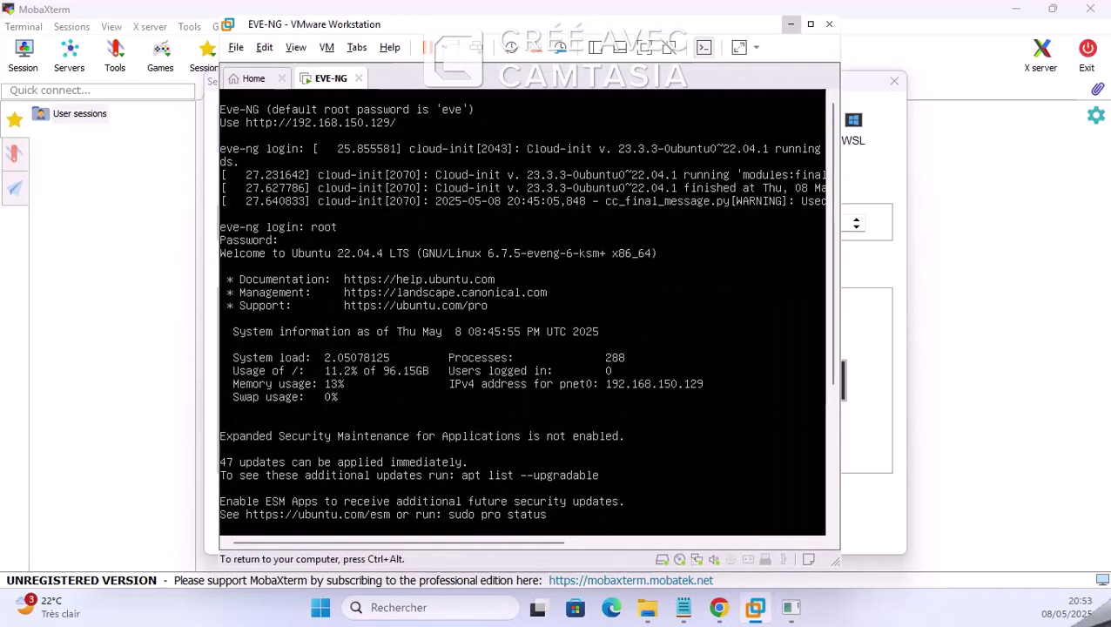
pyautogui.click(885, 289)
pyautogui.click(386, 219)
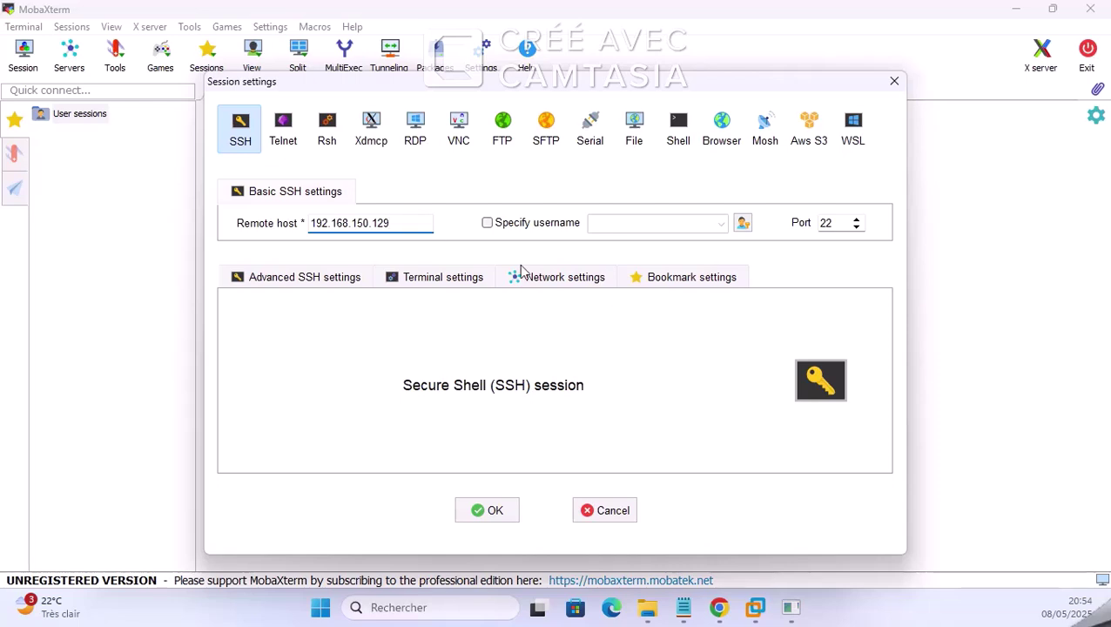
# Step: Specify username root for the session and keep port 22
pyautogui.click(504, 227)
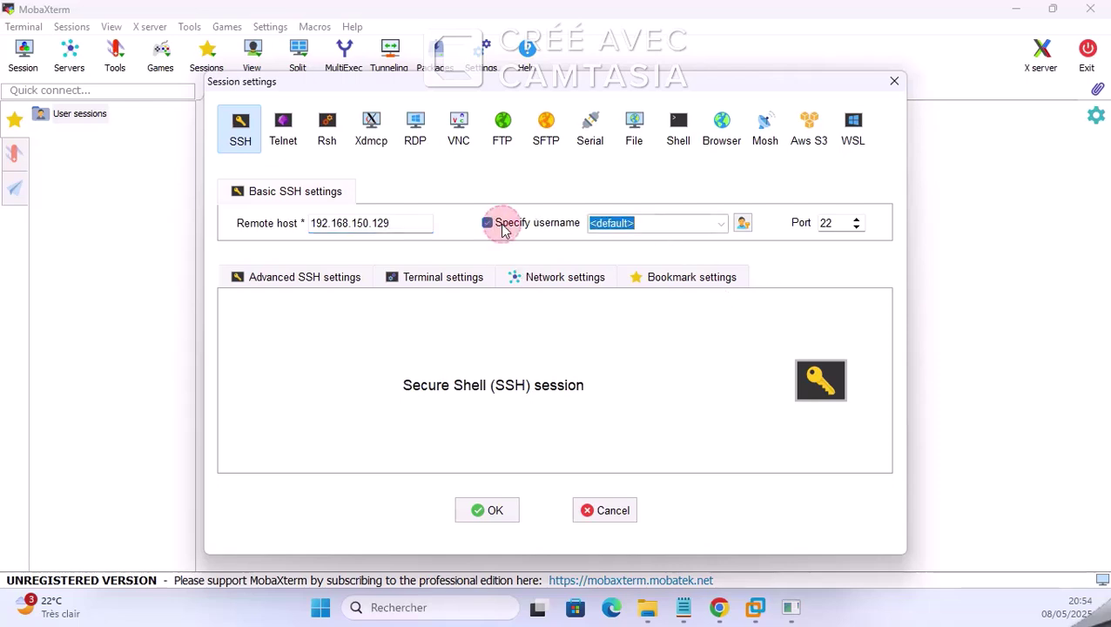
pyautogui.click(659, 225)
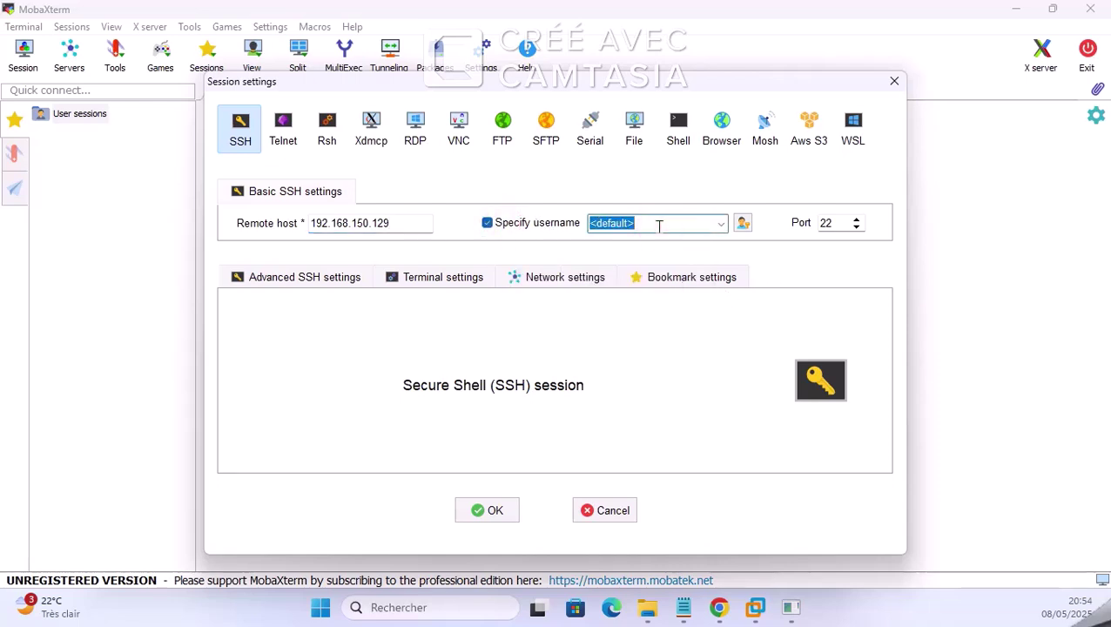
pyautogui.write('root')
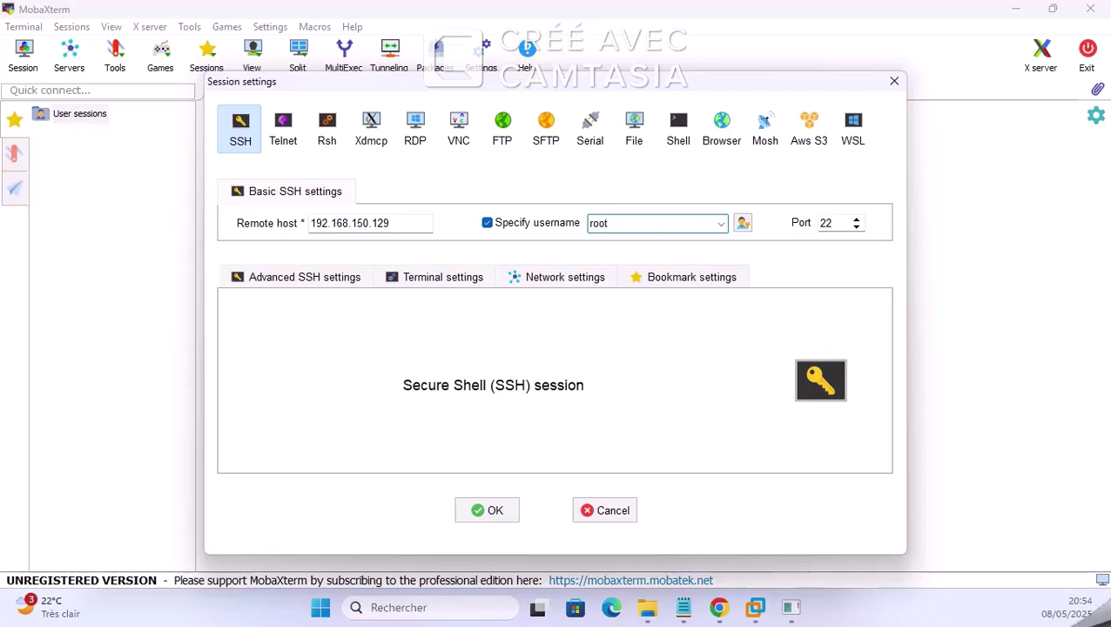
pyautogui.click(756, 610)
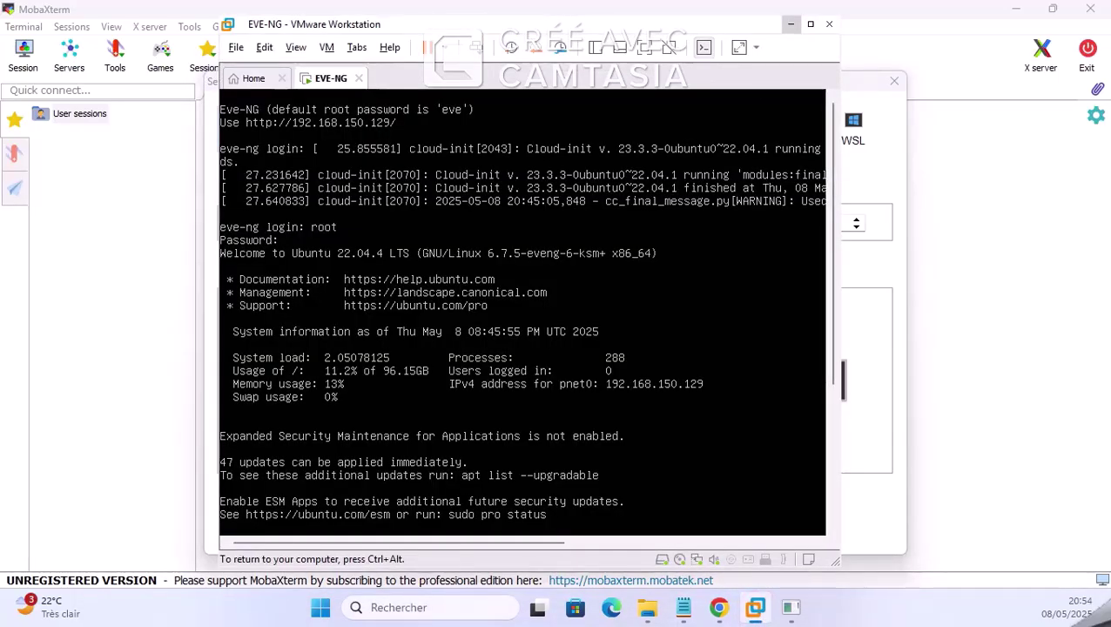
pyautogui.click(923, 285)
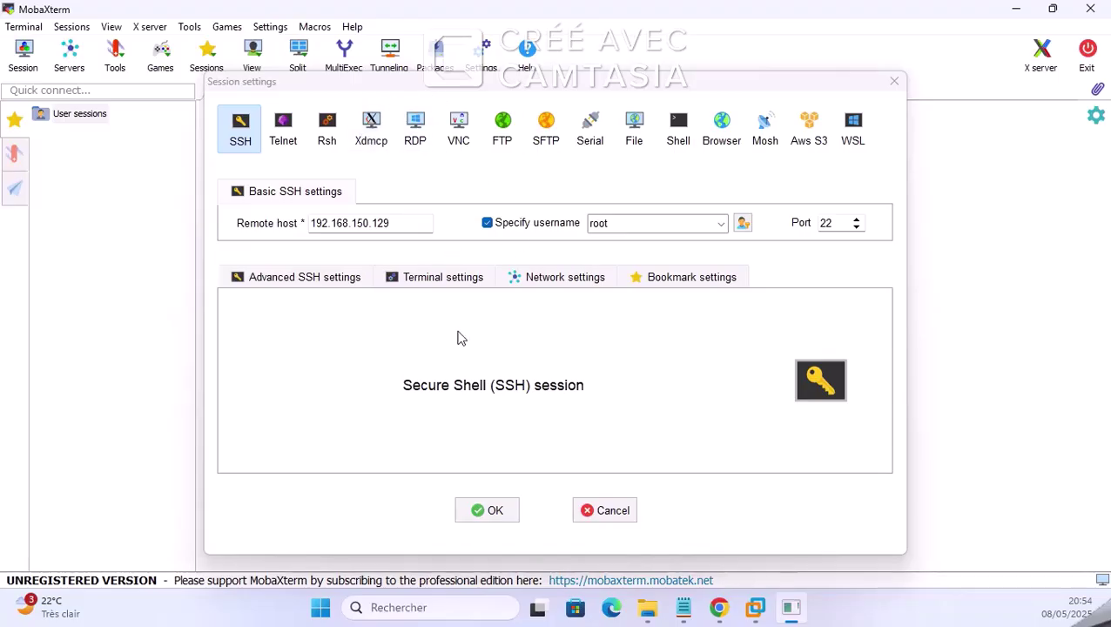
pyautogui.doubleClick(828, 223)
# Step: Connect as root to 192.168.150.129, save the password without a master password, and show sessions
pyautogui.click(488, 515)
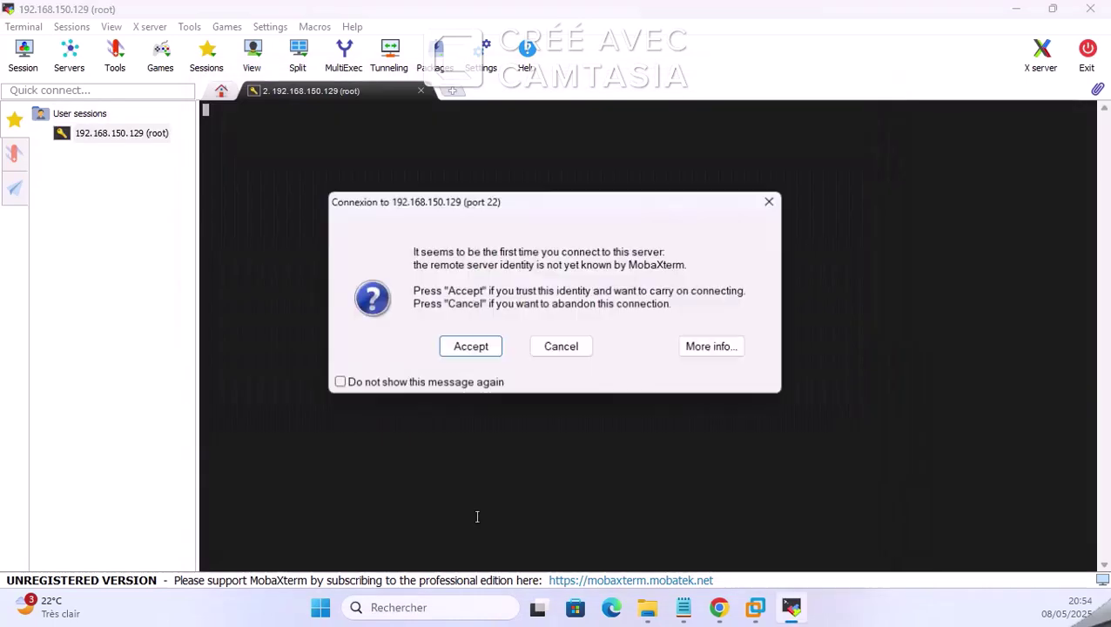
pyautogui.click(467, 349)
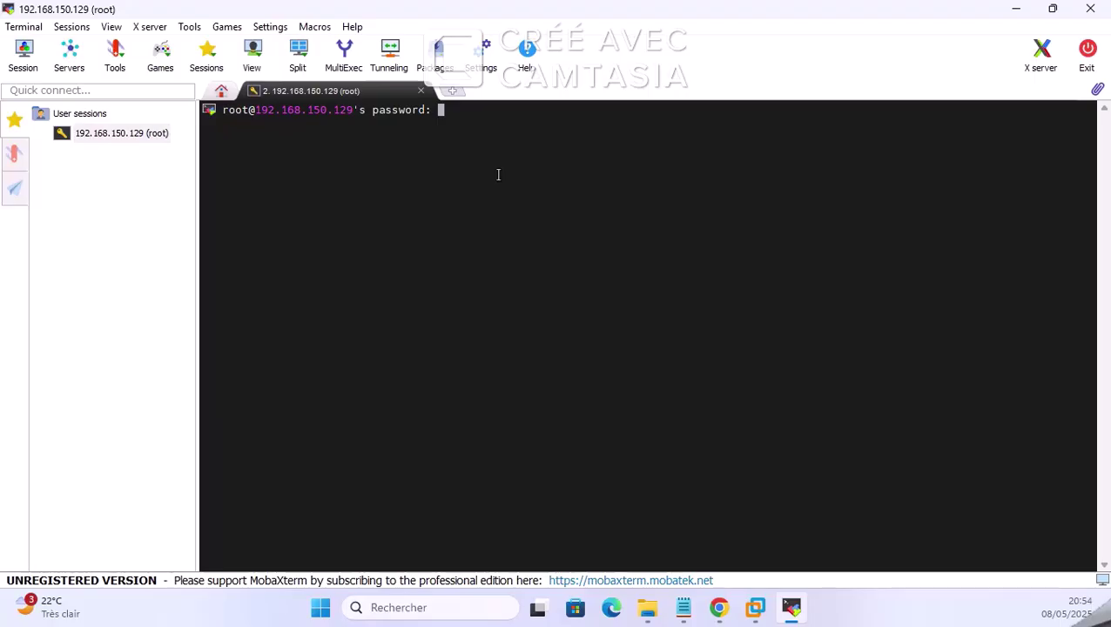
pyautogui.press('Return')
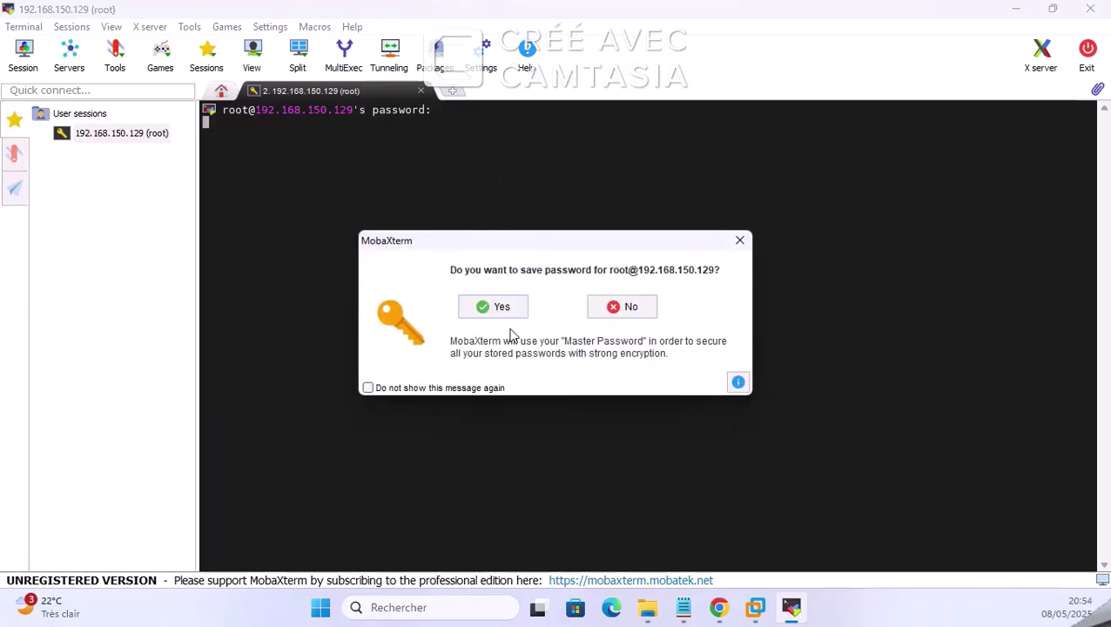
pyautogui.click(505, 307)
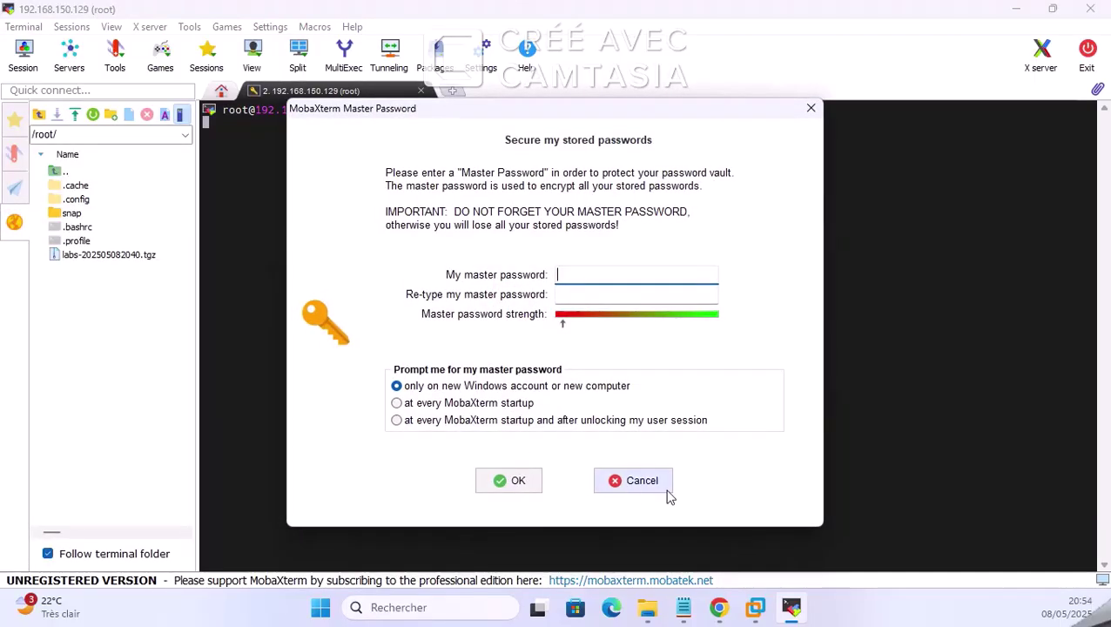
pyautogui.click(666, 487)
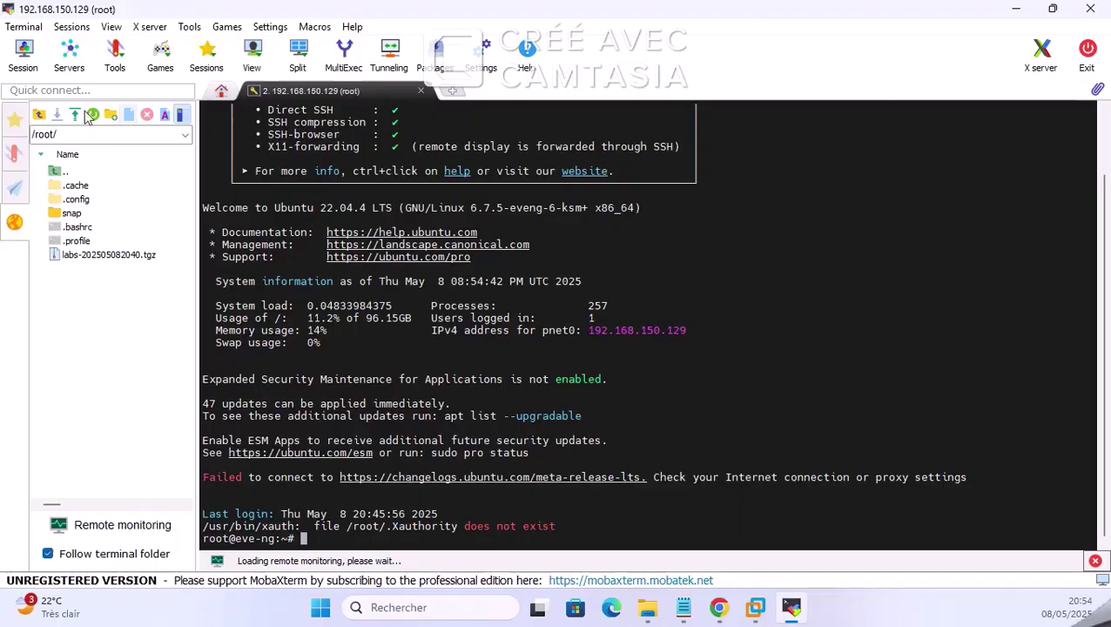
pyautogui.click(14, 119)
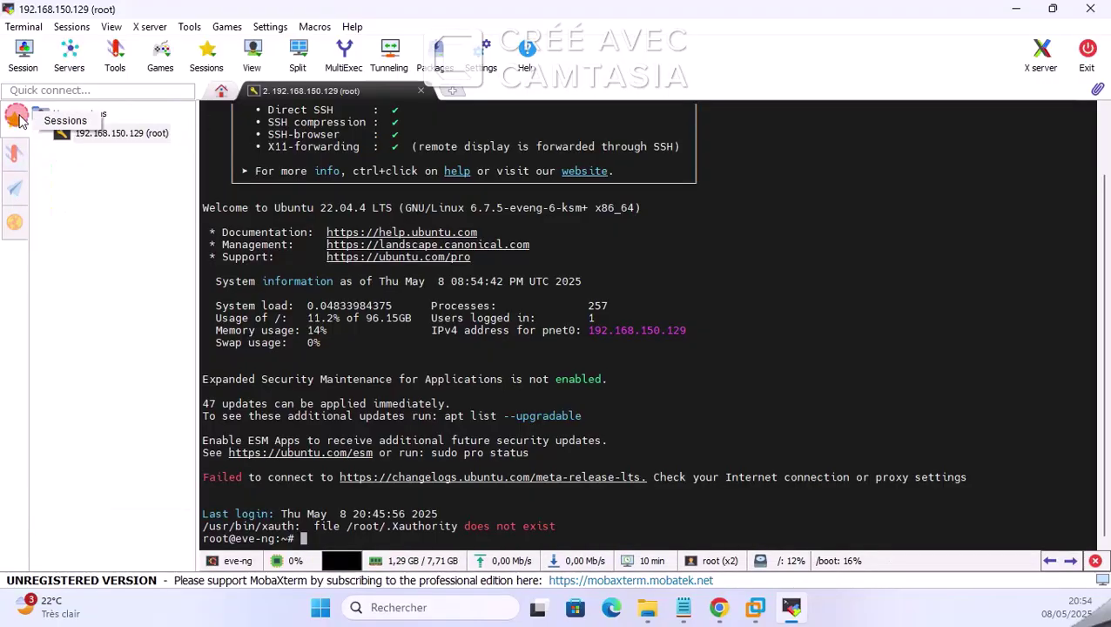
pyautogui.doubleClick(906, 19)
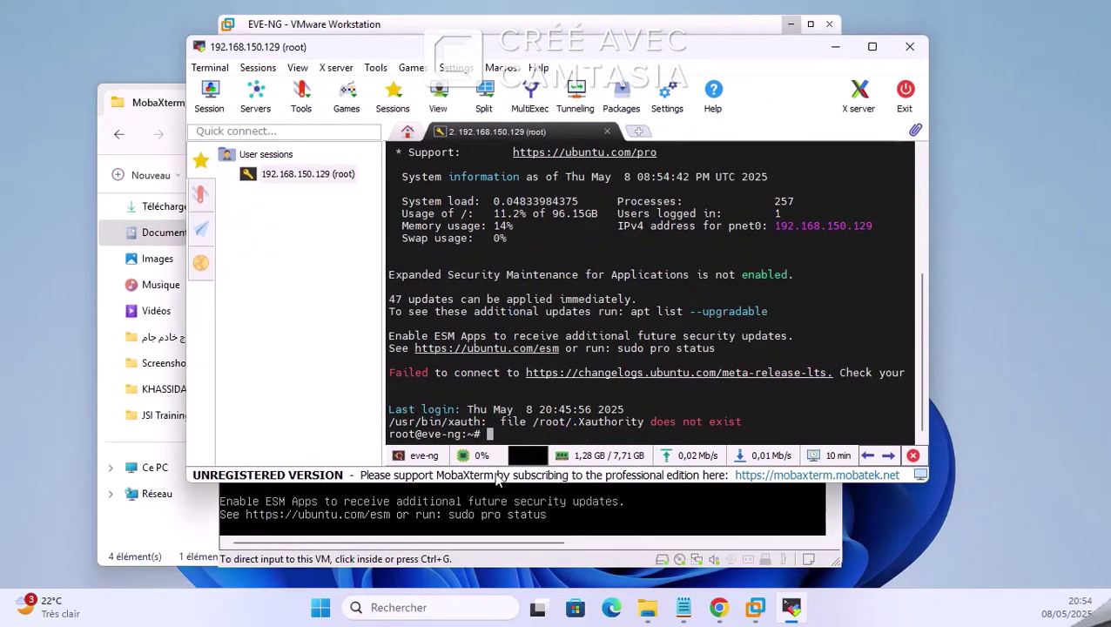
# Step: Collapse the sessions sidebar, then enlarge the terminal window and move it right
pyautogui.click(202, 160)
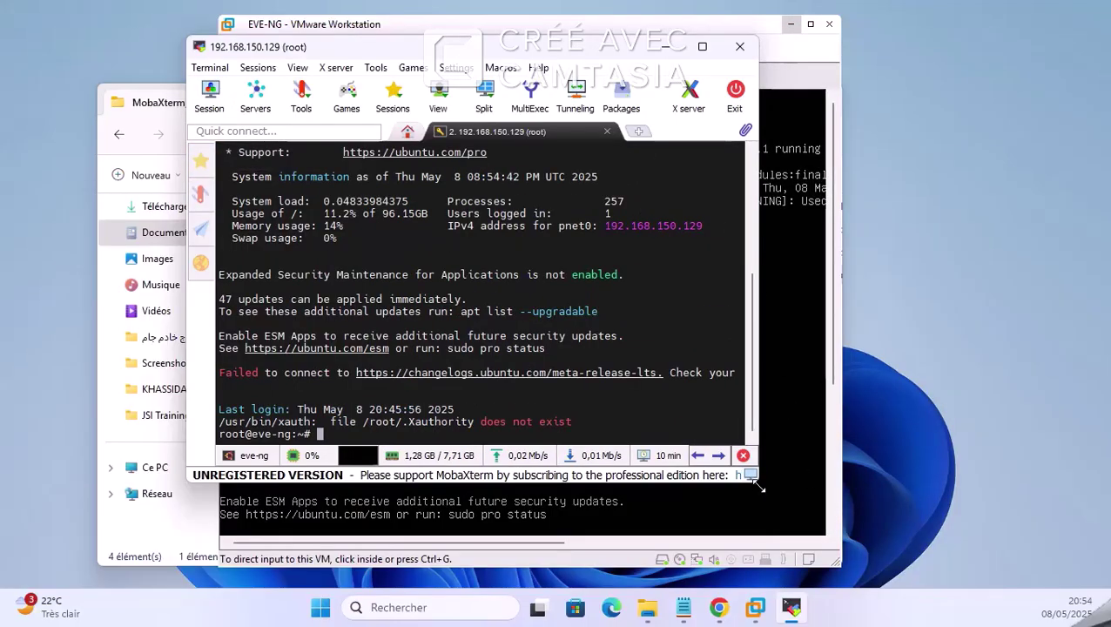
pyautogui.moveTo(754, 482); pyautogui.dragTo(833, 527)
pyautogui.moveTo(650, 52); pyautogui.dragTo(926, 69)
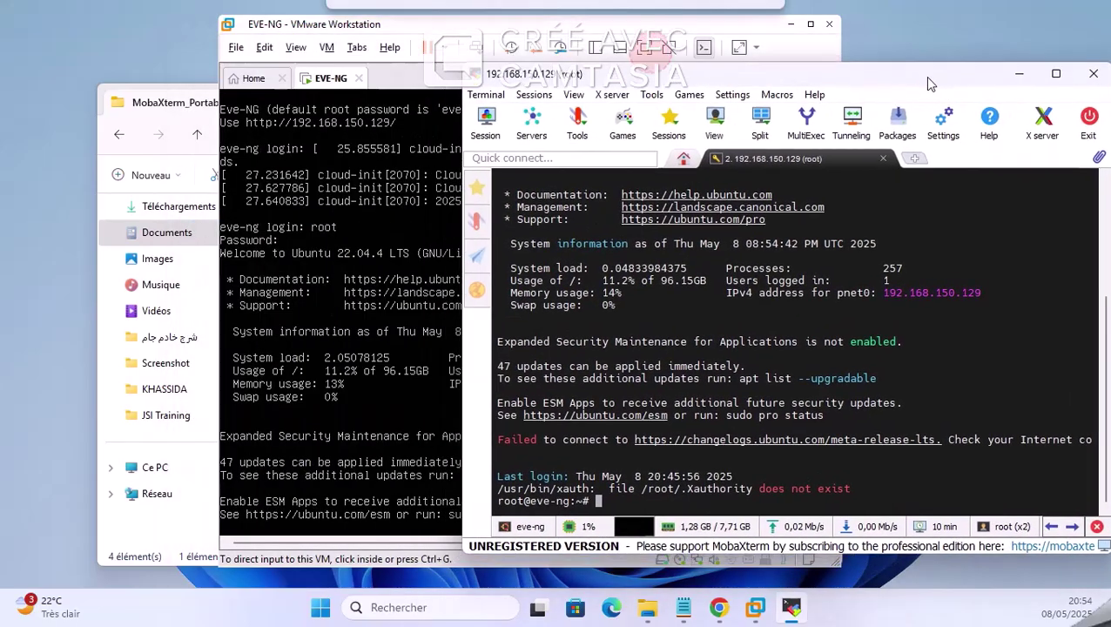
# Step: Release the VM input and try copying the server's IPv4 address in the terminal
pyautogui.click(385, 216)
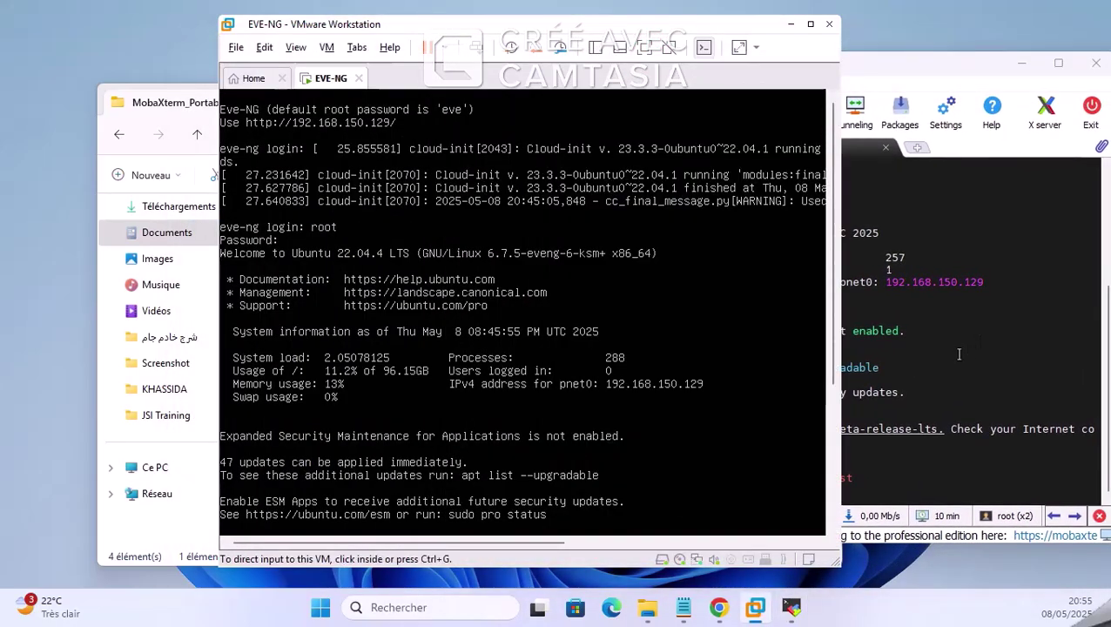
pyautogui.hotkey('ctrl', 'alt')
pyautogui.click(958, 288)
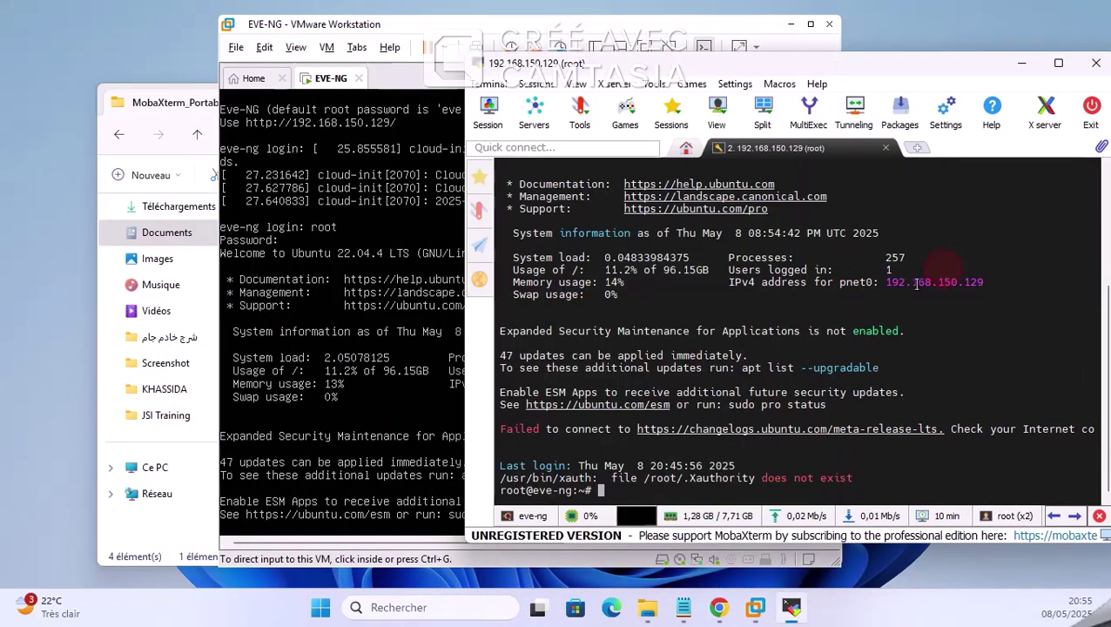
pyautogui.moveTo(832, 284); pyautogui.dragTo(997, 277)
pyautogui.moveTo(926, 282); pyautogui.dragTo(969, 281)
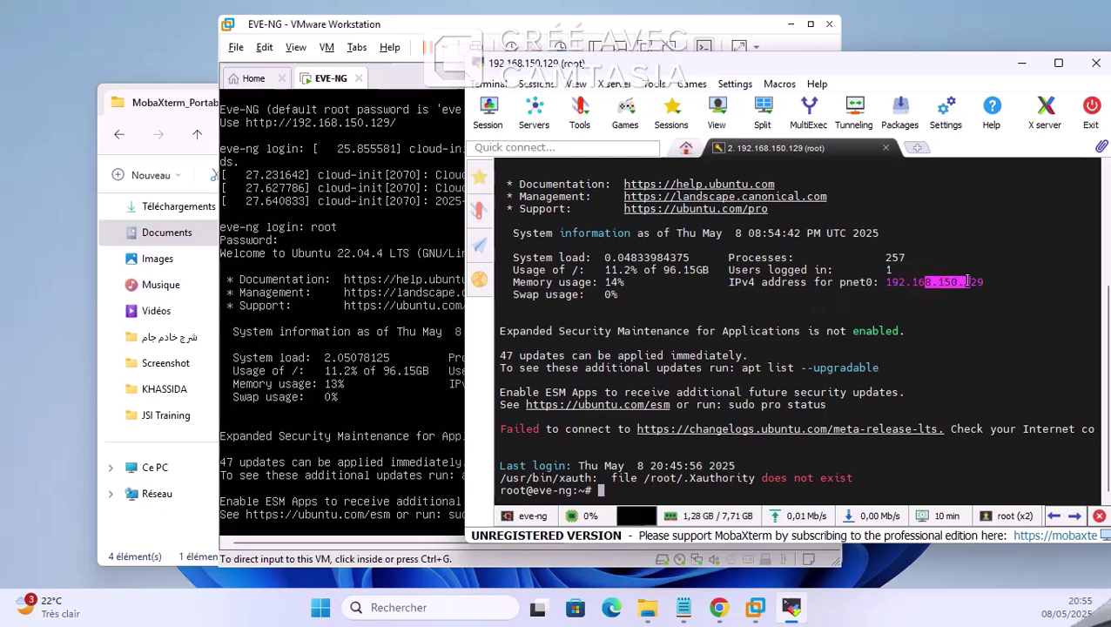
pyautogui.rightClick(969, 281)
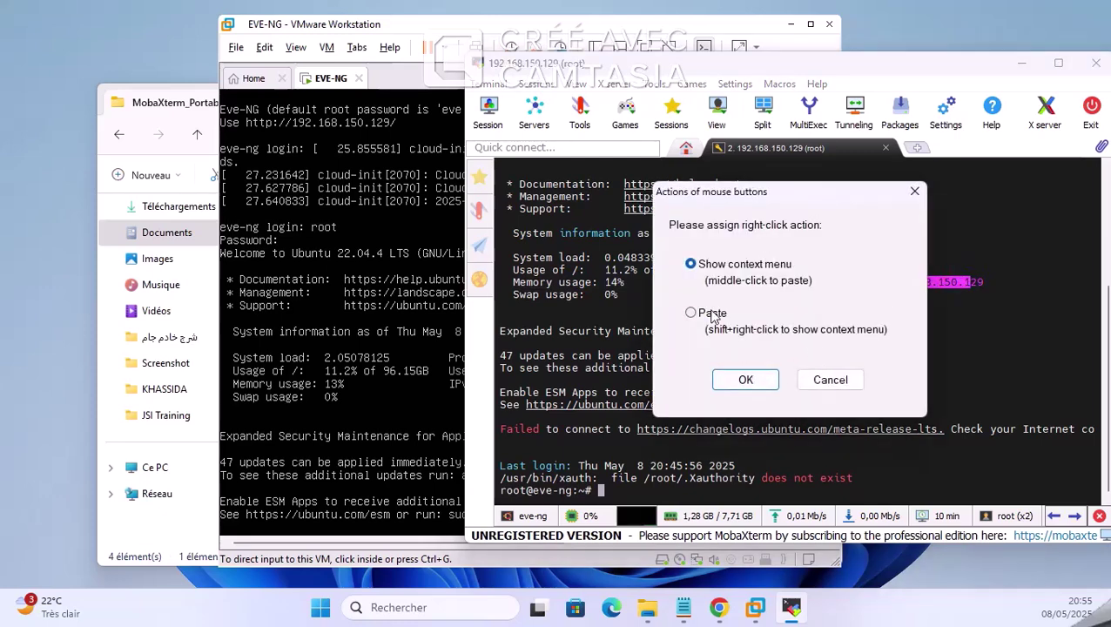
pyautogui.click(860, 376)
pyautogui.click(612, 297)
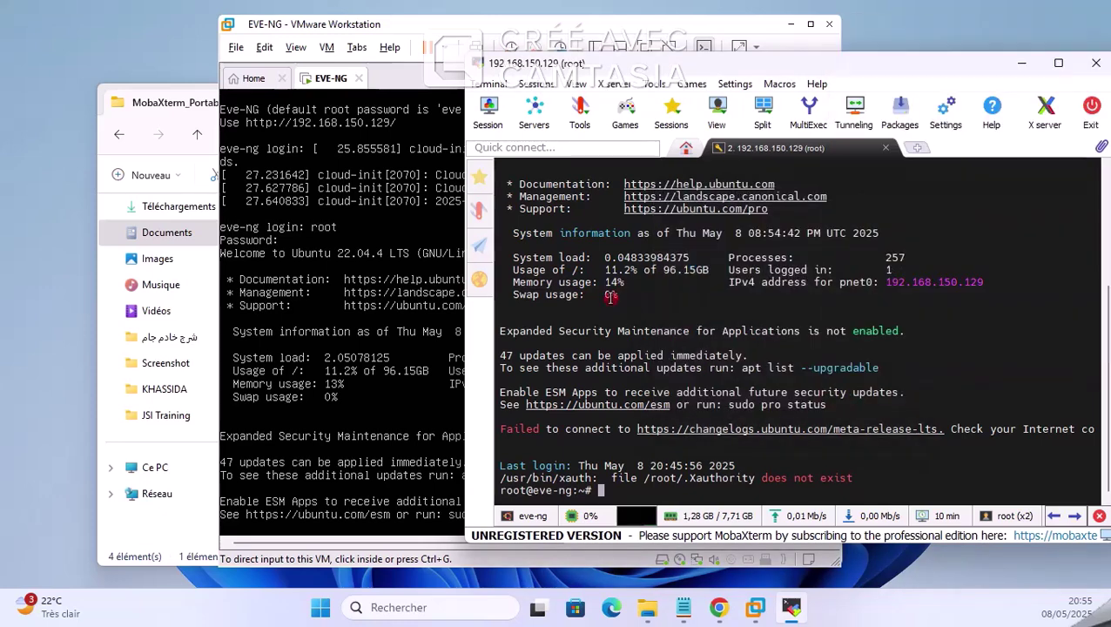
# Step: Minimize the VMware console and the MobaXterm terminal window
pyautogui.click(790, 23)
pyautogui.moveTo(715, 64); pyautogui.dragTo(384, 52)
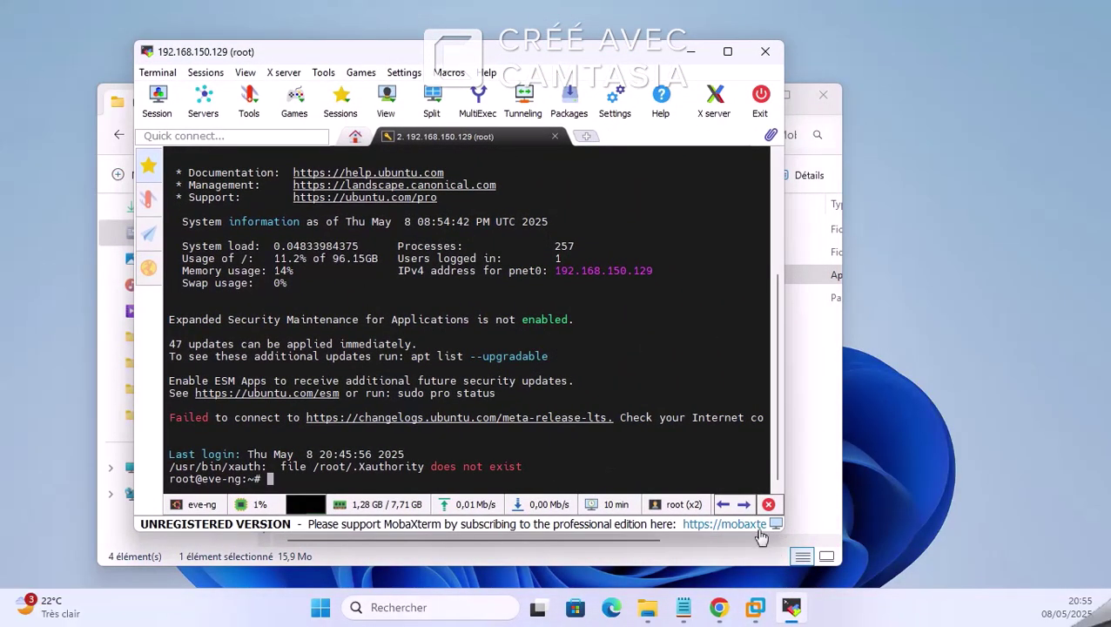
pyautogui.click(686, 54)
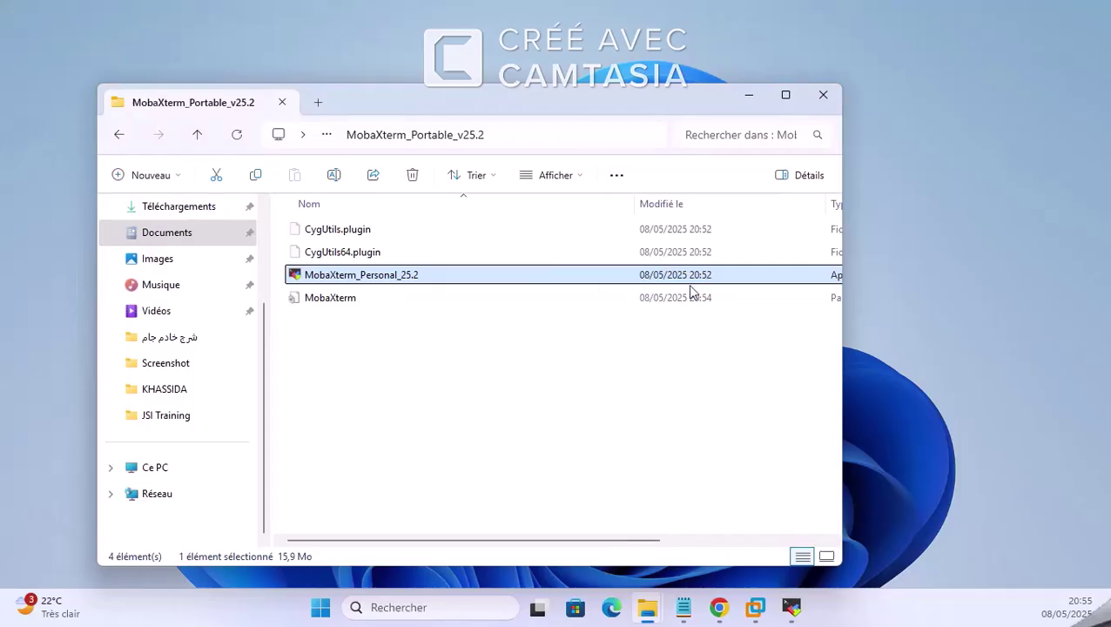
# Step: Open Documents > EVE Community Edition Version 6.2.0-4 > img in File Explorer
pyautogui.click(751, 95)
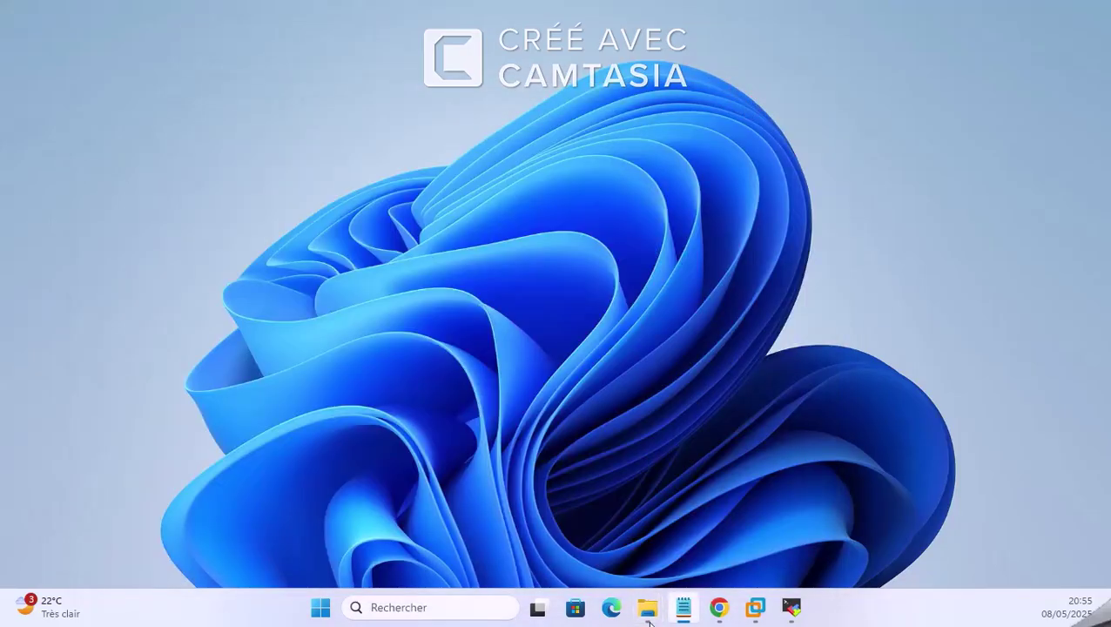
pyautogui.moveTo(649, 621)
pyautogui.click(698, 538)
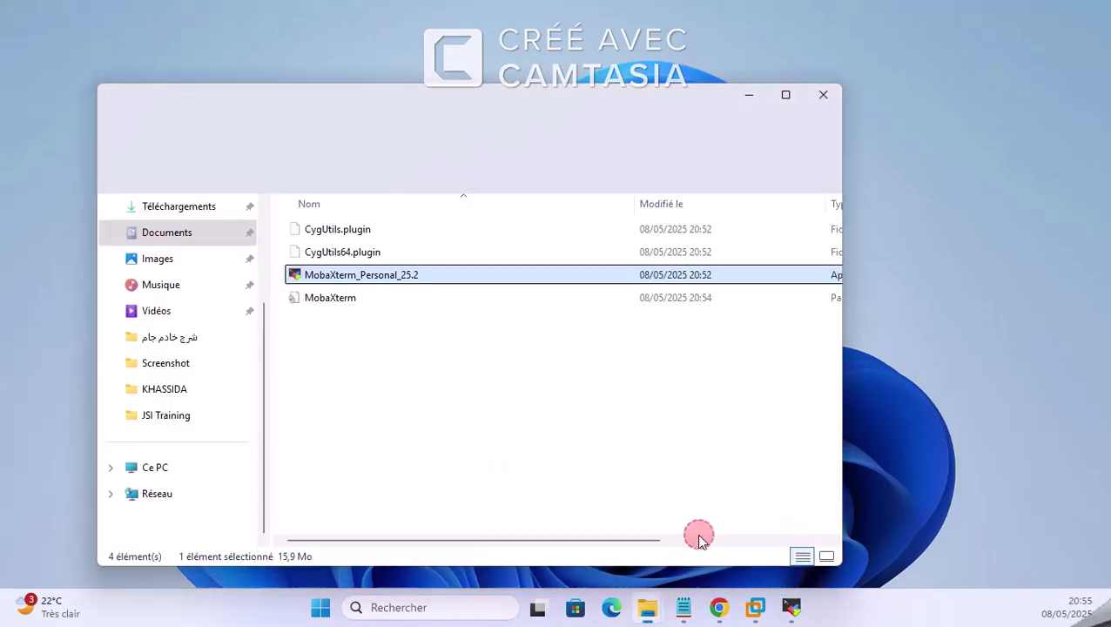
pyautogui.click(180, 237)
pyautogui.click(388, 253)
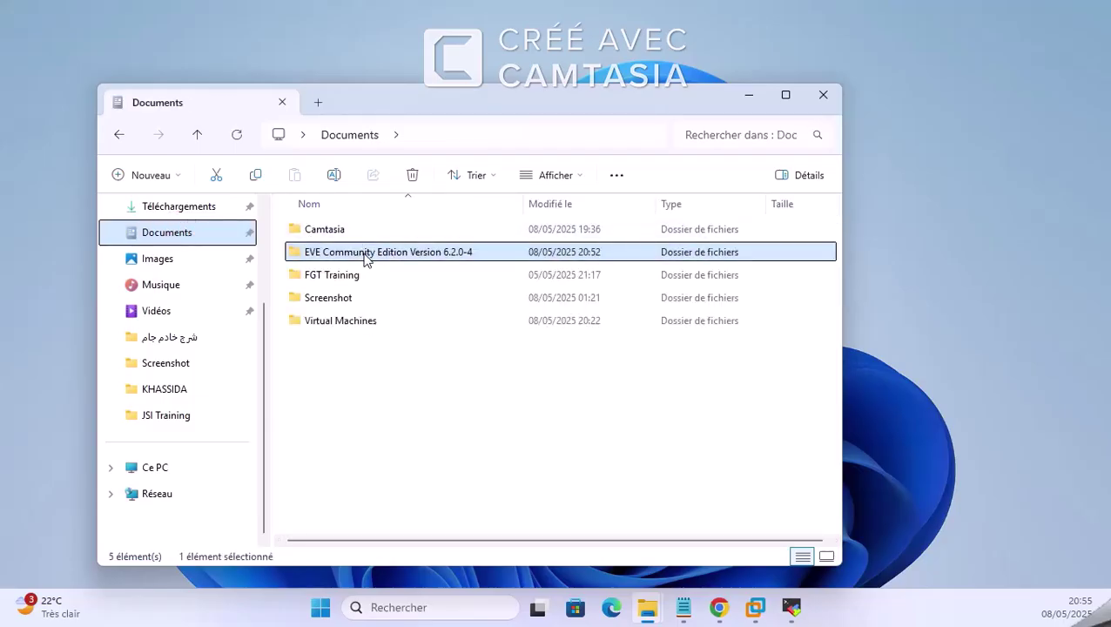
pyautogui.doubleClick(366, 254)
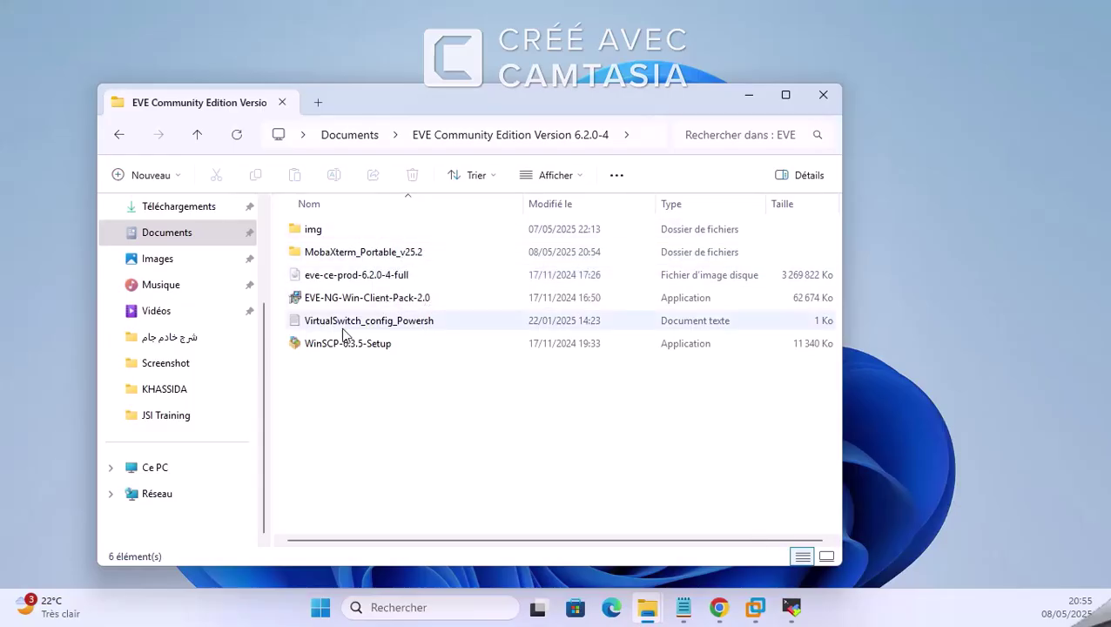
pyautogui.click(338, 228)
pyautogui.doubleClick(338, 228)
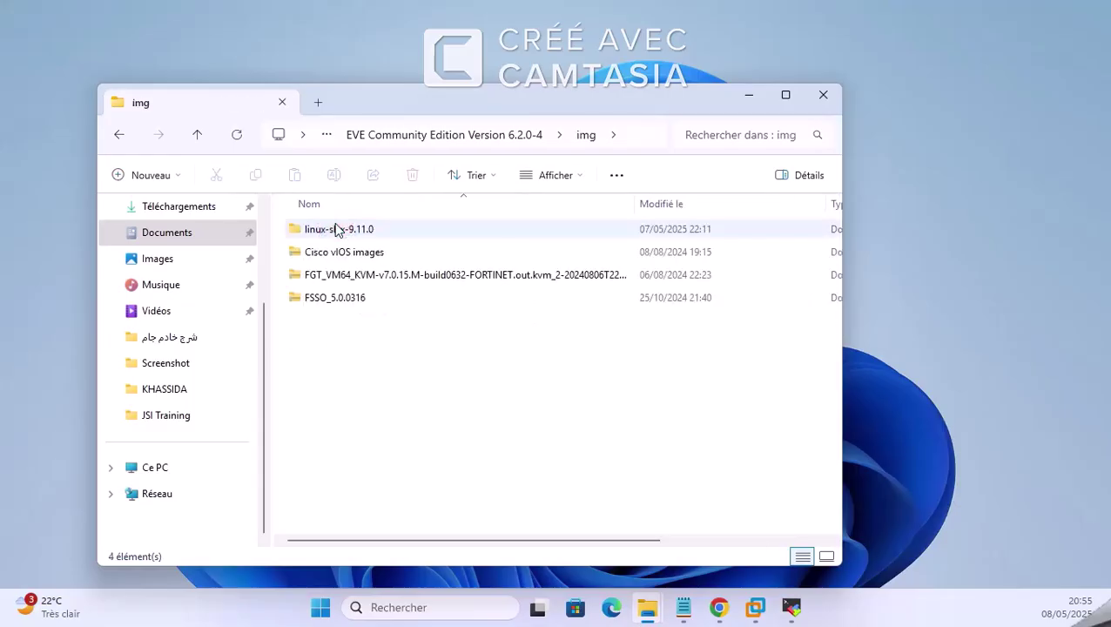
pyautogui.click(397, 392)
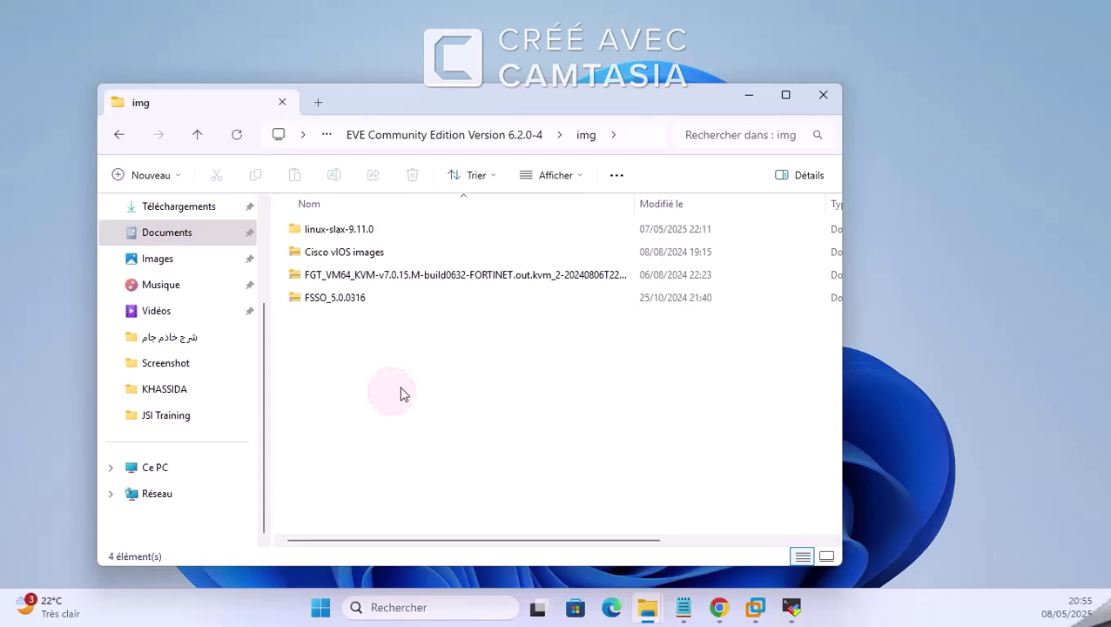
# Step: Choose Extract All on the Cisco vIOS images archive
pyautogui.click(362, 258)
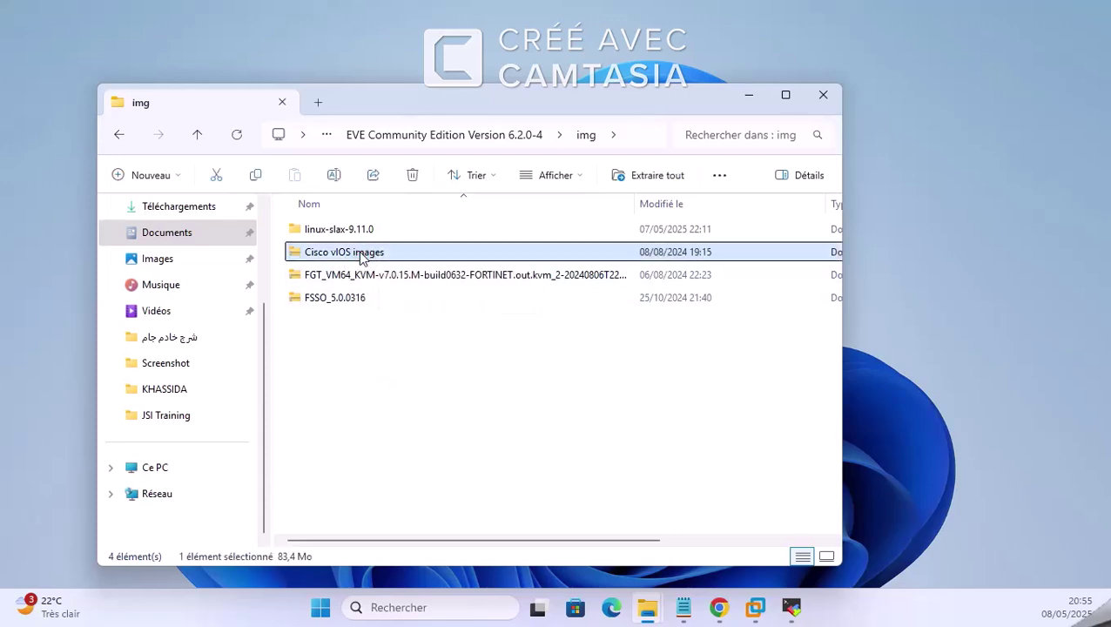
pyautogui.rightClick(362, 255)
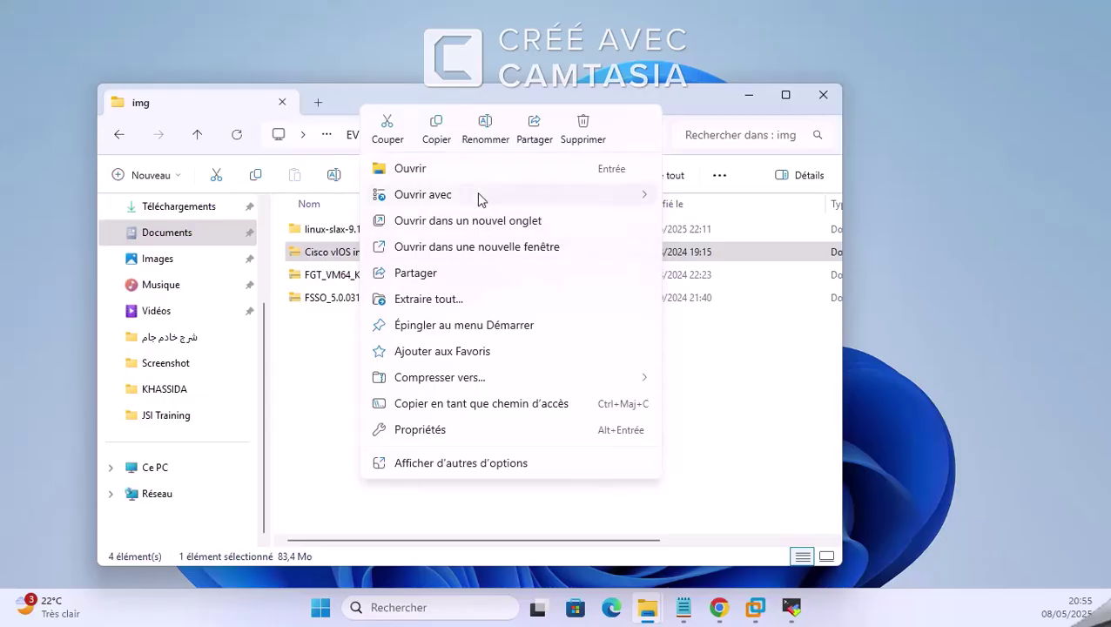
pyautogui.click(474, 300)
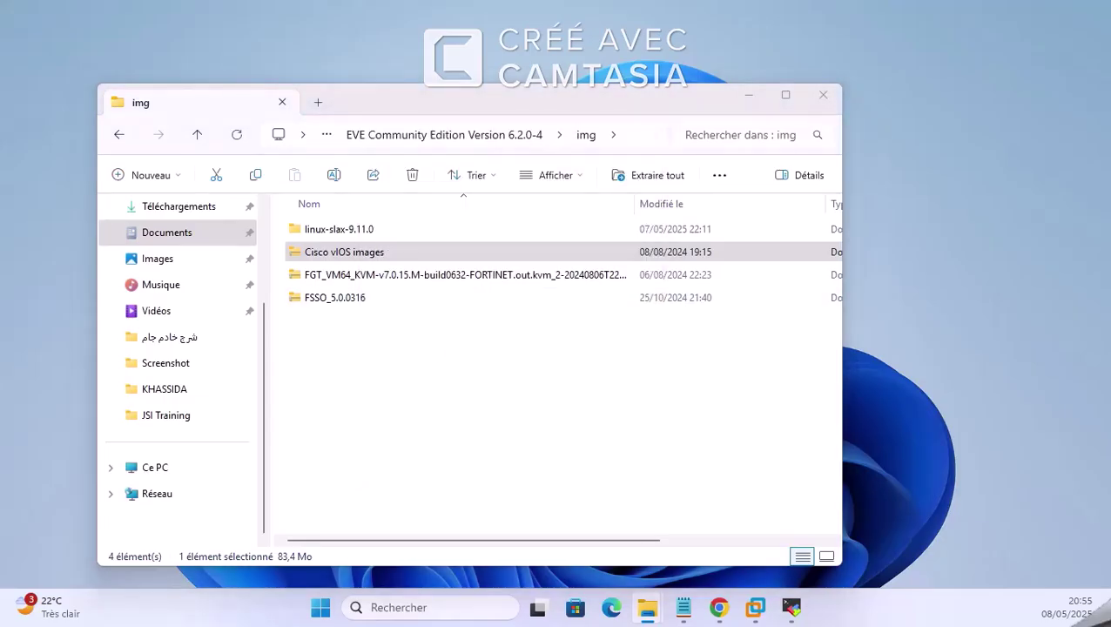
# Step: Extract Cisco vIOS images, then the vios-adventerprisek9-m-15.4-1.3.0-181.tar archive inside it
pyautogui.moveTo(566, 137); pyautogui.dragTo(711, 96)
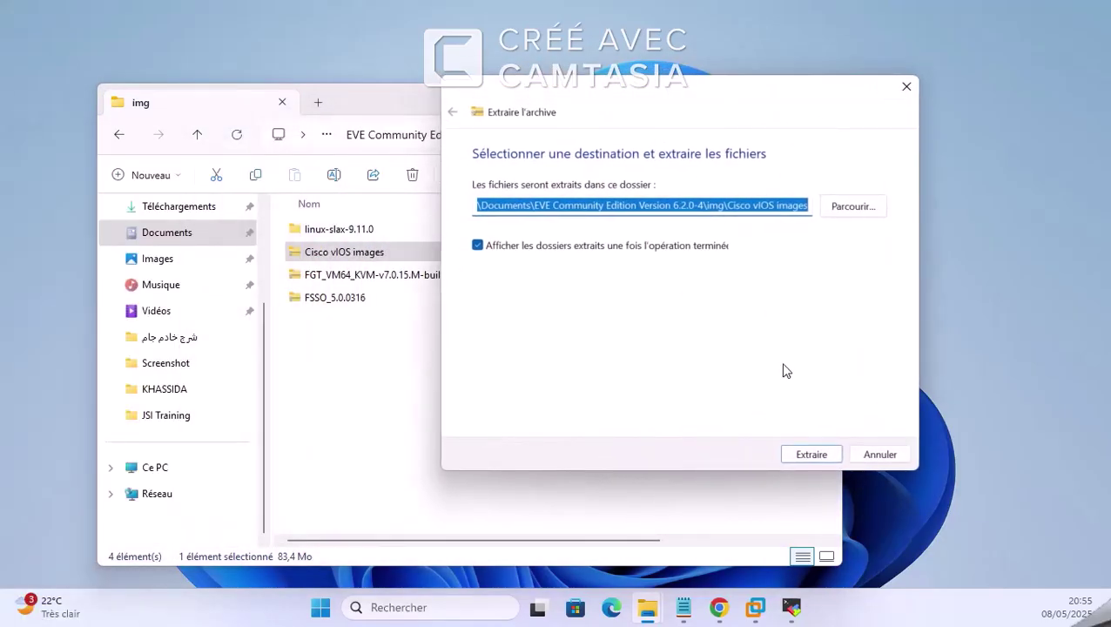
pyautogui.click(812, 455)
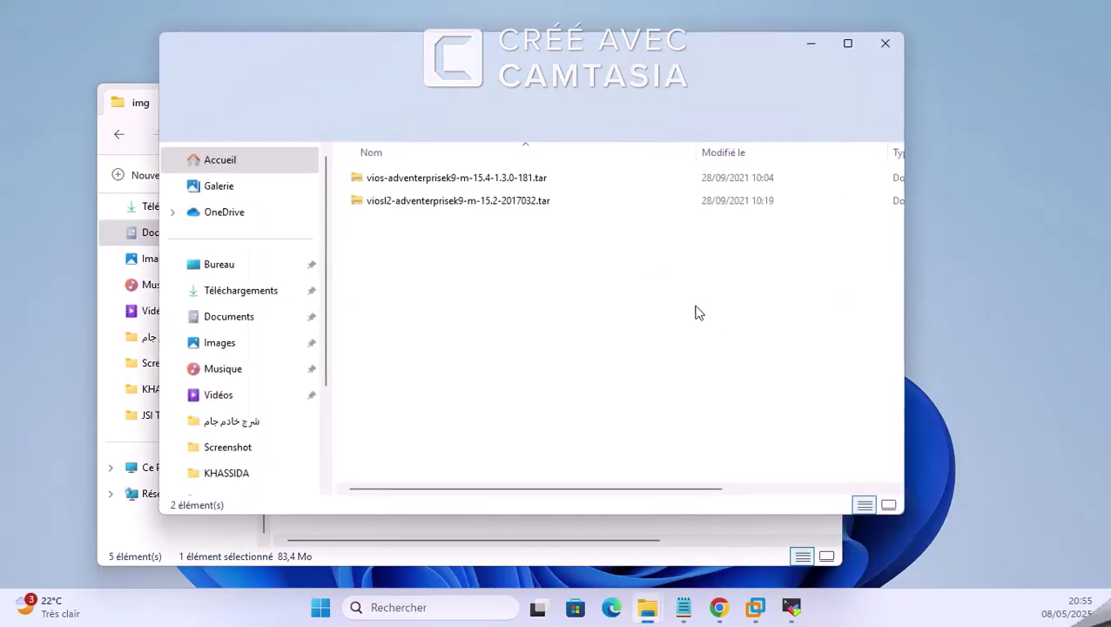
pyautogui.rightClick(403, 183)
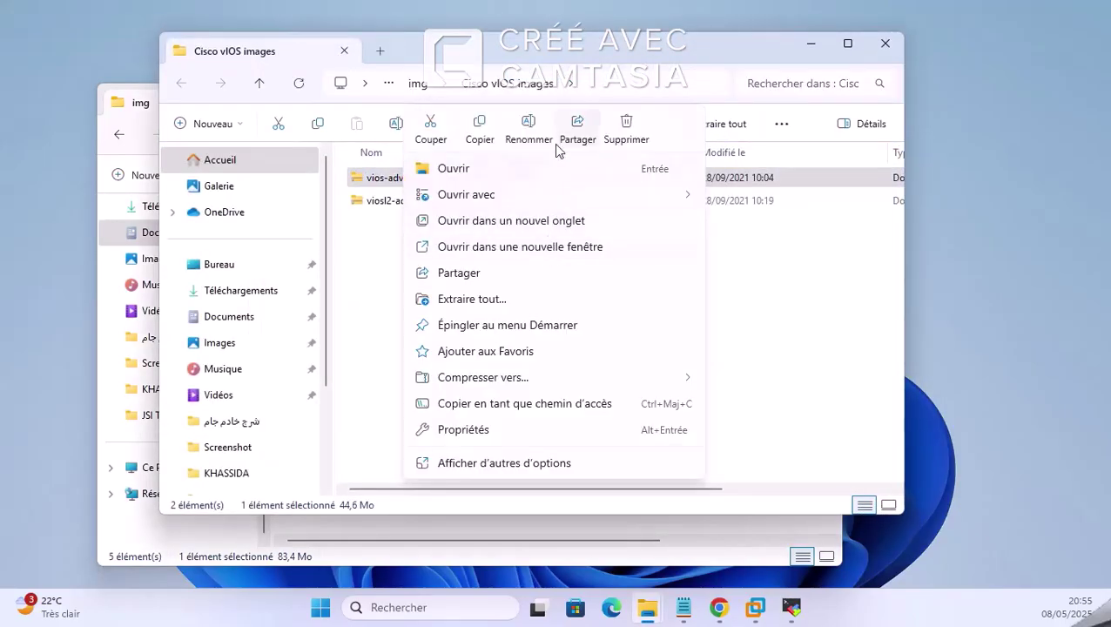
pyautogui.click(477, 298)
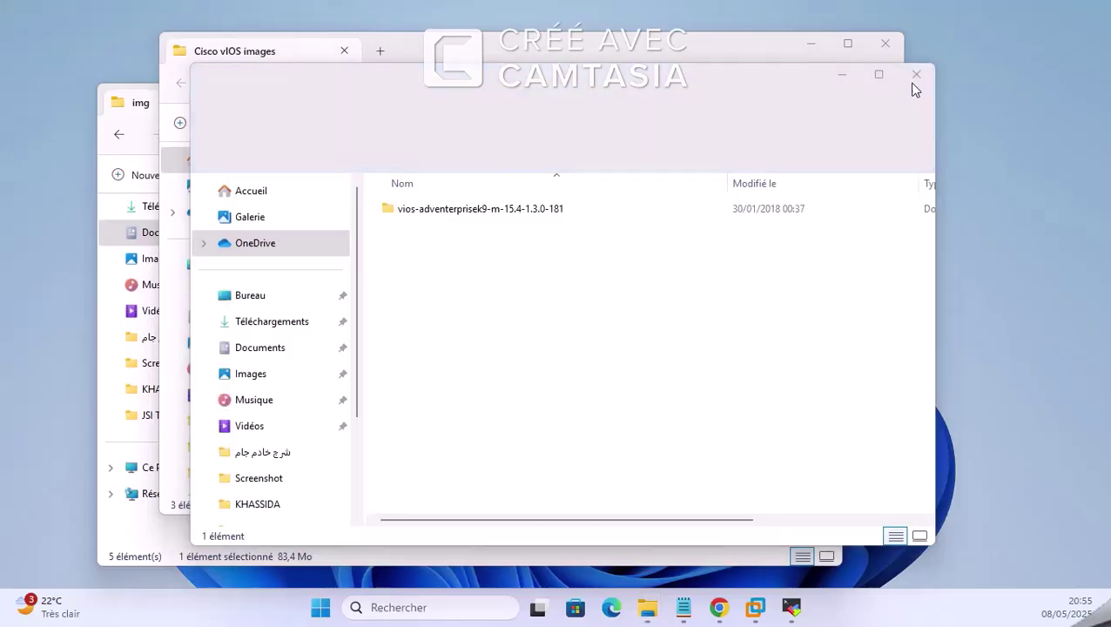
pyautogui.click(916, 76)
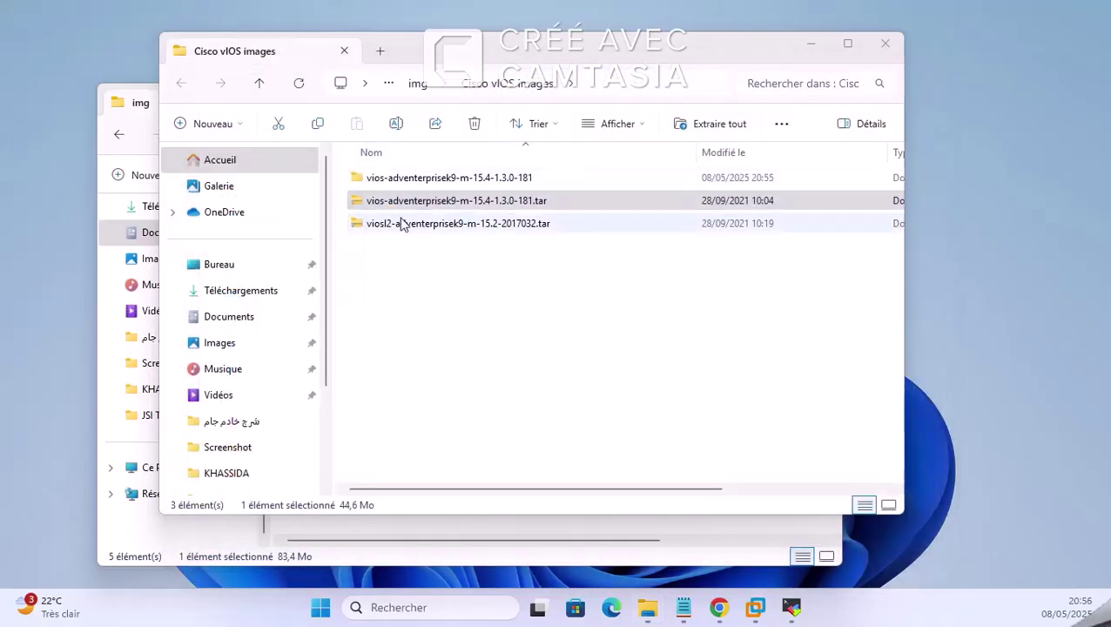
pyautogui.click(419, 179)
# Step: Extract the viosl2 15.2 tar archive, skipping the duplicate virtioa.qcow2 file
pyautogui.click(397, 223)
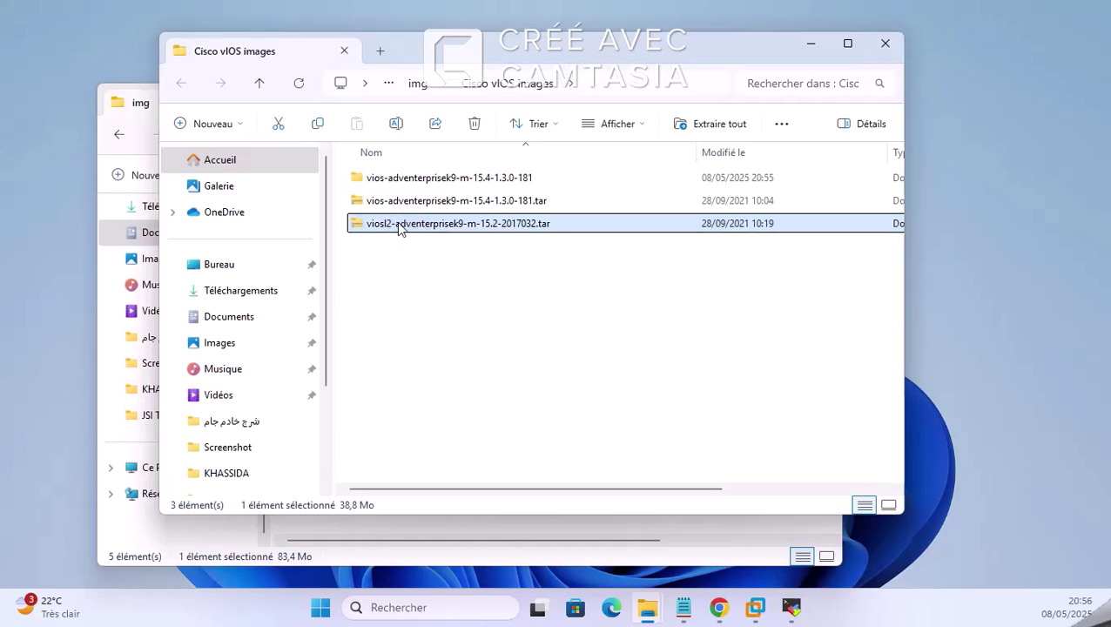
pyautogui.rightClick(399, 225)
pyautogui.click(525, 305)
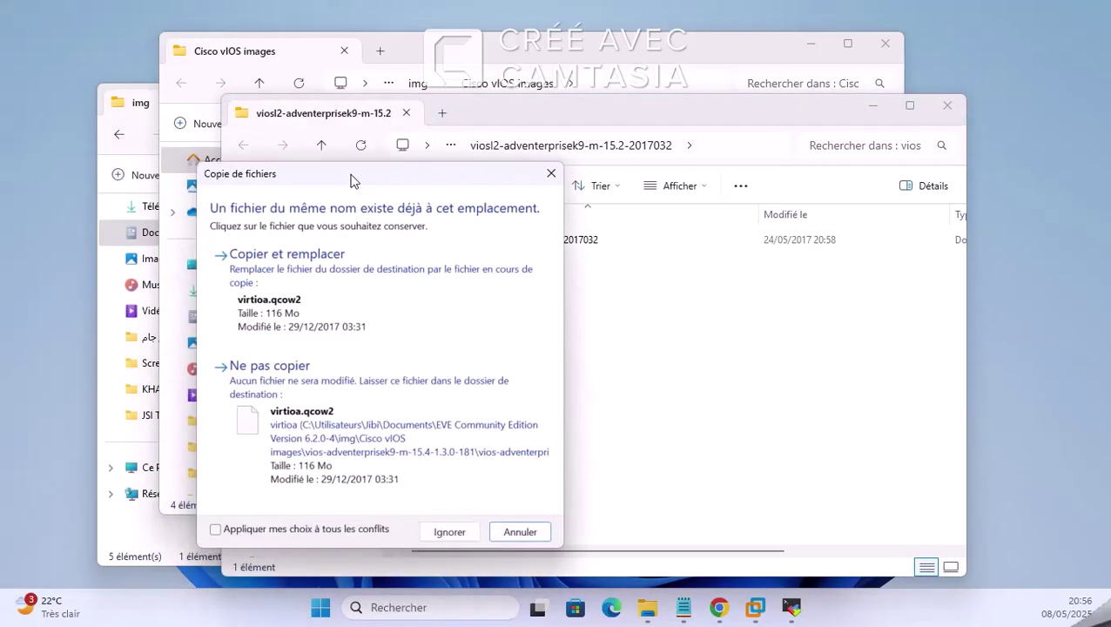
pyautogui.moveTo(353, 181); pyautogui.dragTo(494, 179)
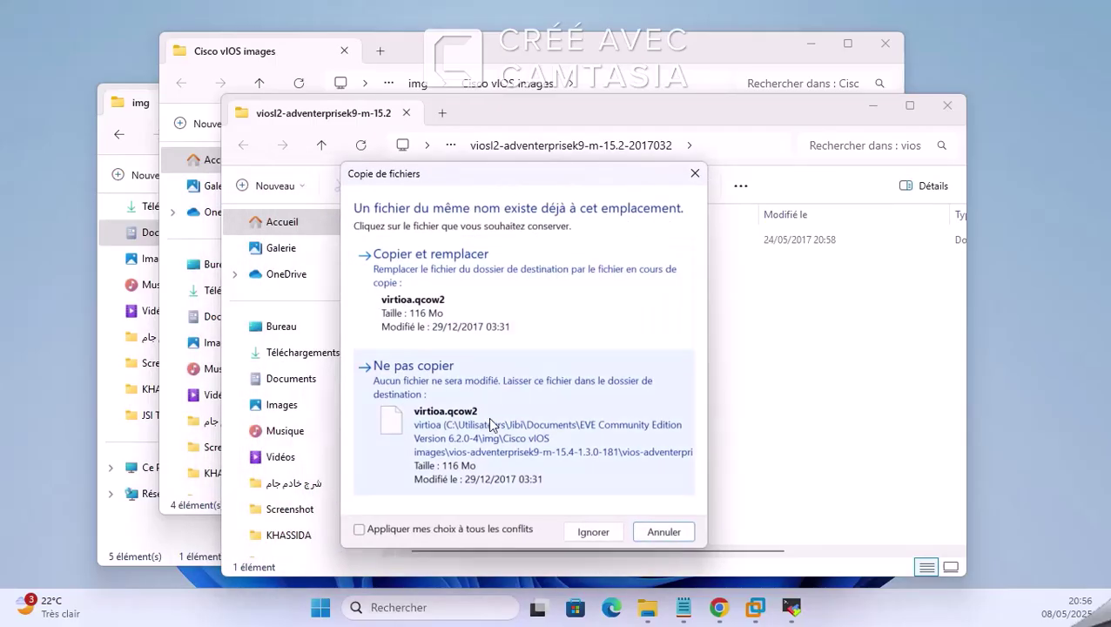
pyautogui.click(558, 416)
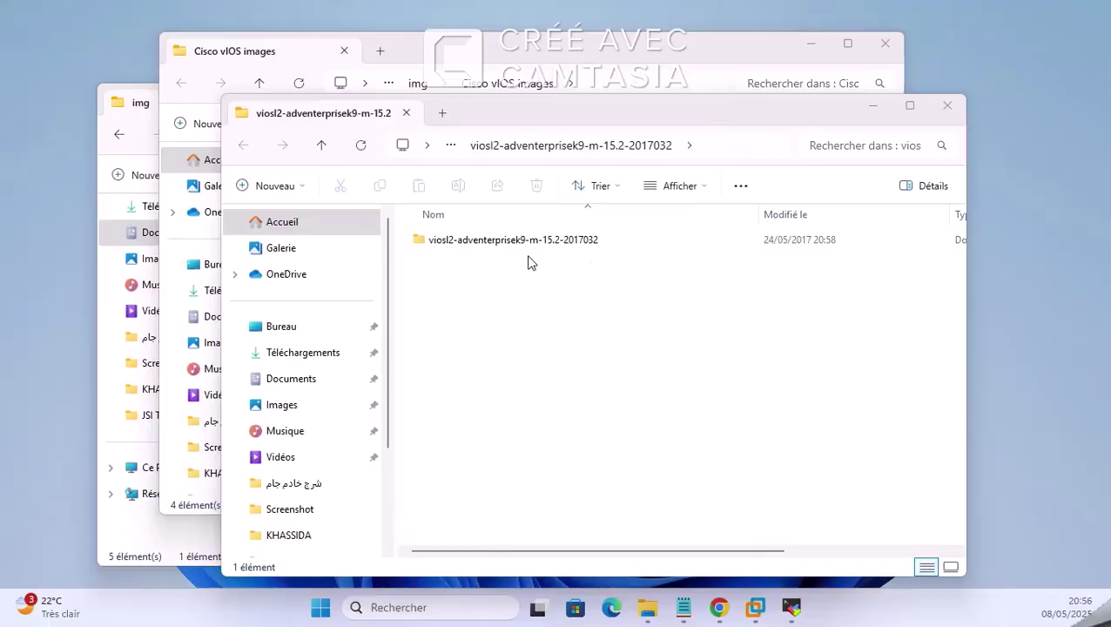
# Step: Close the extra folder windows and look inside the vios 15.4 folder's qcow2 subfolder
pyautogui.click(532, 234)
pyautogui.click(981, 5)
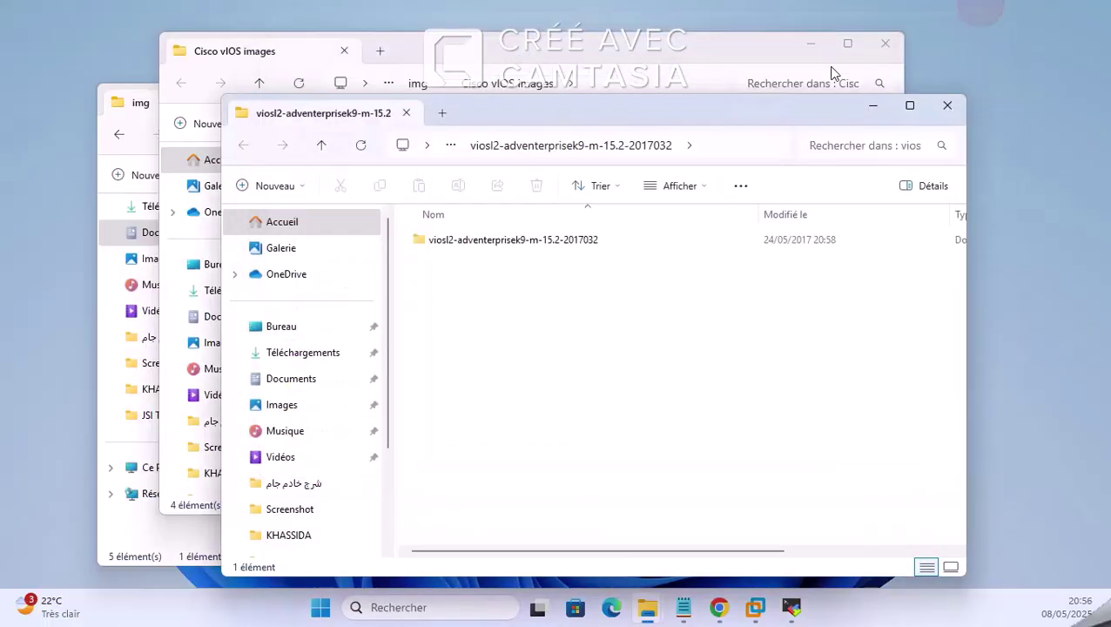
pyautogui.click(947, 105)
pyautogui.doubleClick(409, 179)
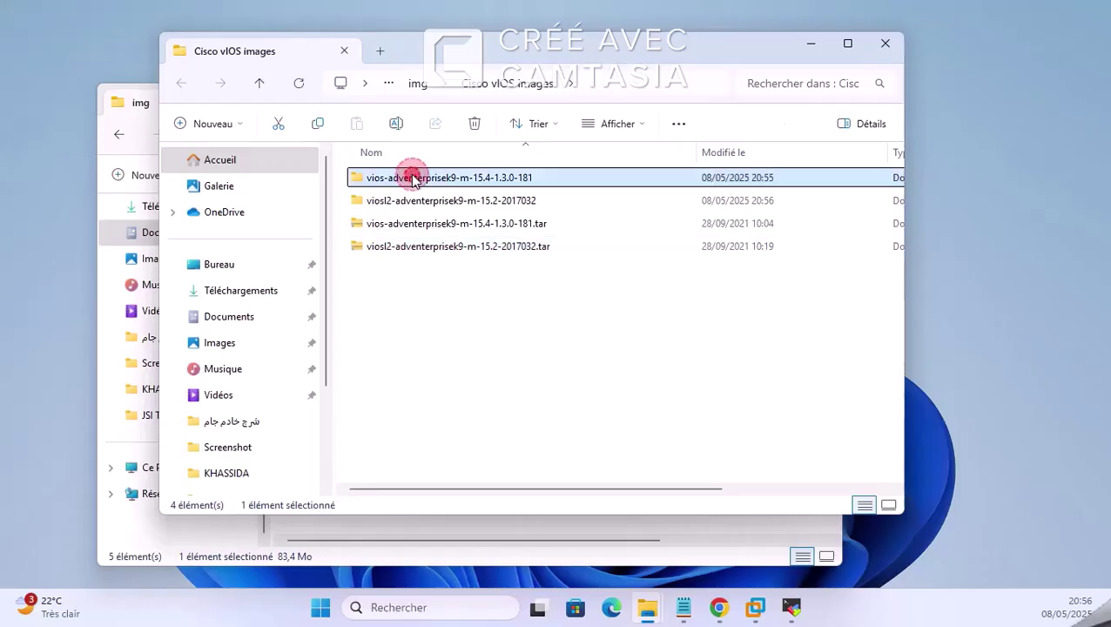
pyautogui.click(436, 180)
pyautogui.doubleClick(435, 180)
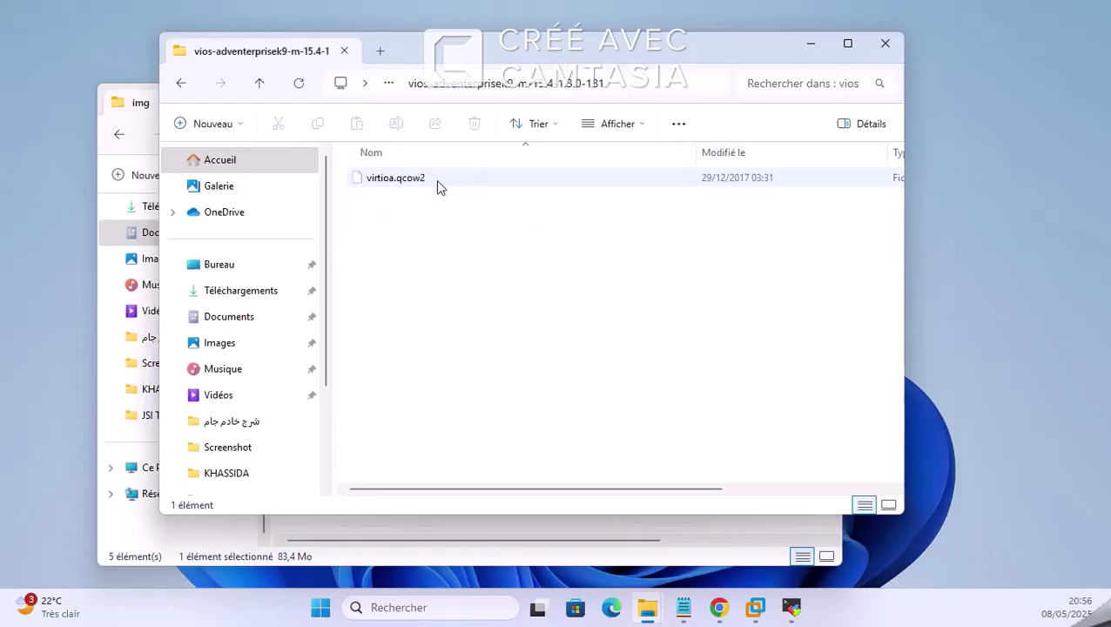
pyautogui.click(178, 87)
pyautogui.click(179, 87)
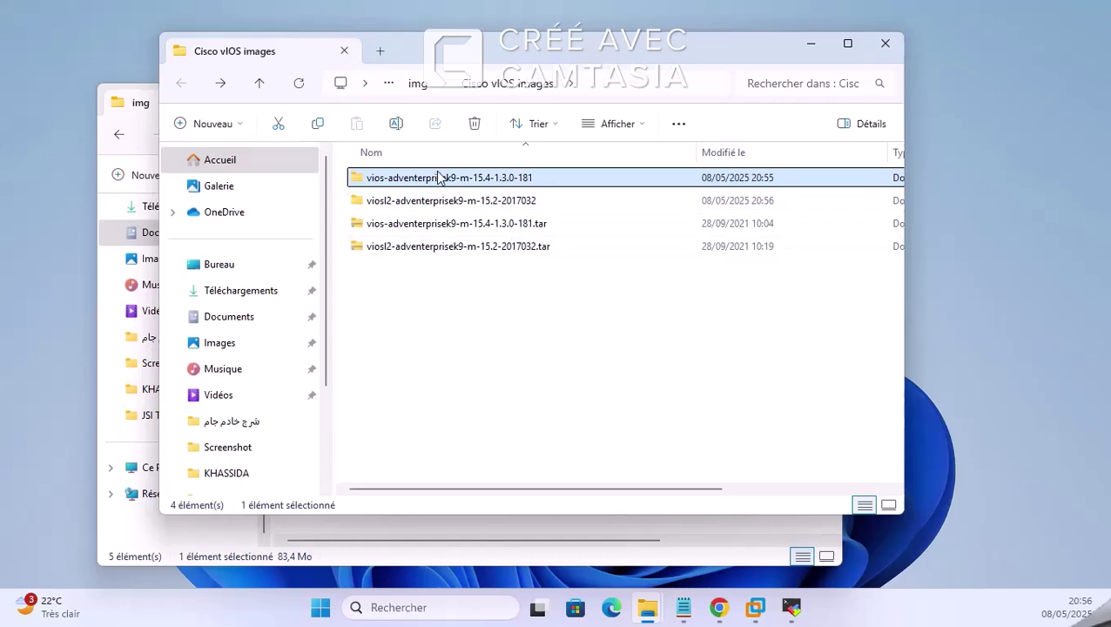
# Step: Cut the vios-adventerprisek9-m-15.4-1.3.0-181 folder and paste it into EVE Community Edition Version 6.2.0-4
pyautogui.rightClick(427, 183)
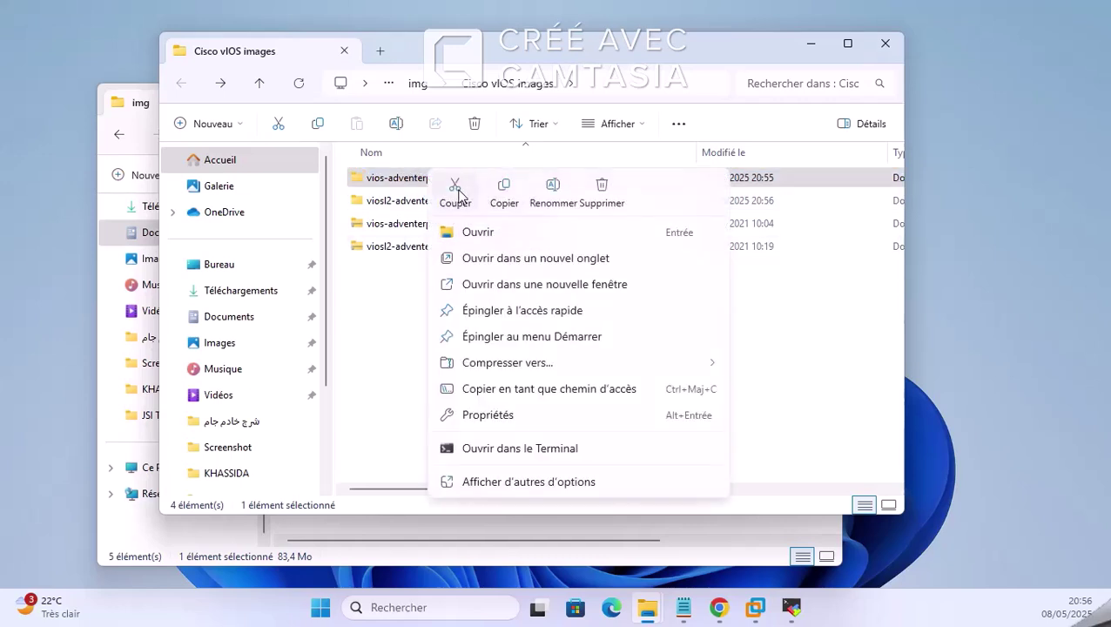
pyautogui.click(455, 191)
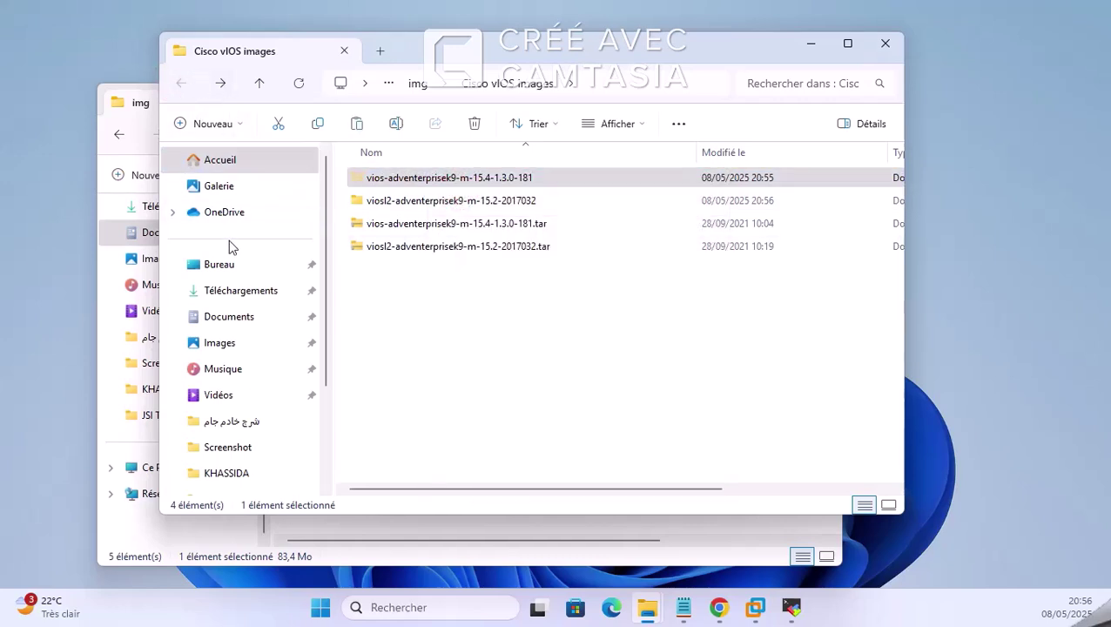
pyautogui.click(248, 320)
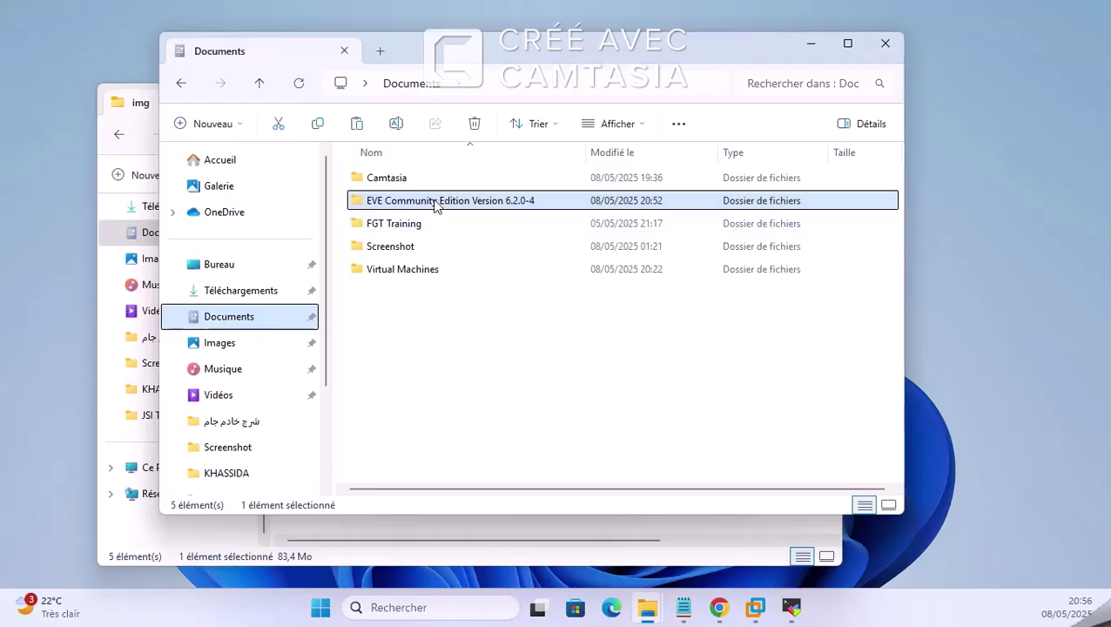
pyautogui.doubleClick(434, 202)
pyautogui.click(438, 380)
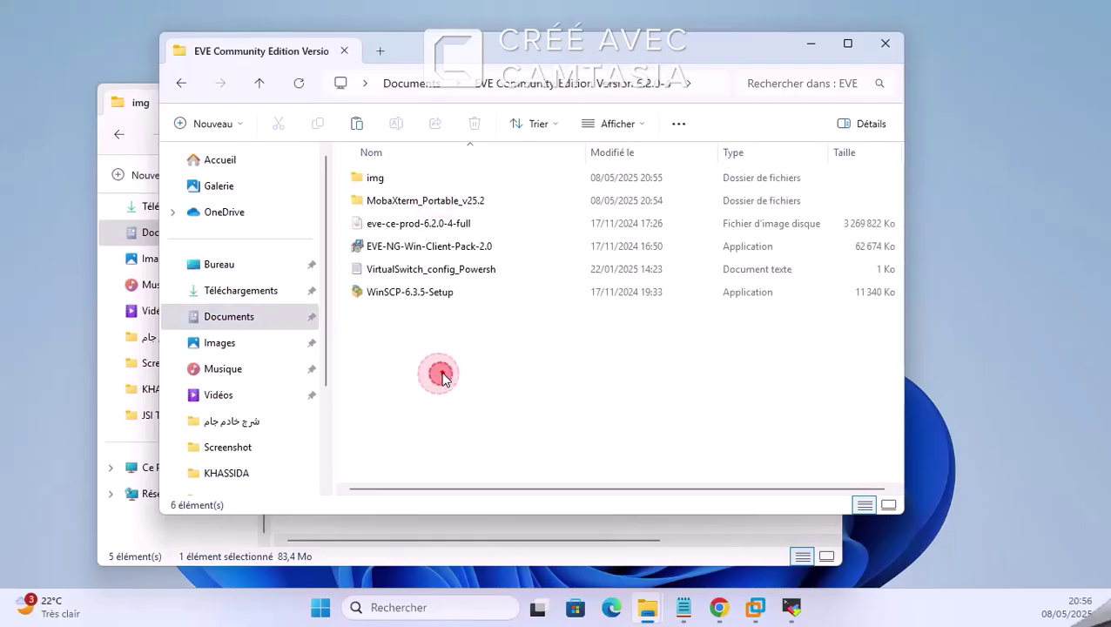
pyautogui.click(356, 123)
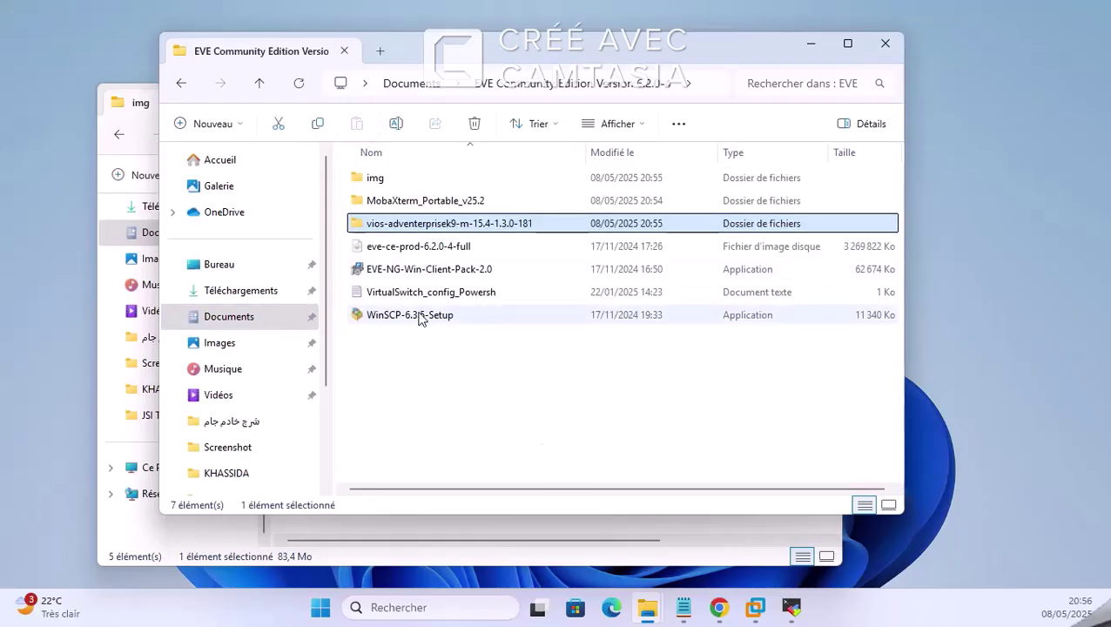
# Step: Browse img > Cisco vIOS images to check the viosl2 inner folder for virtioa.qcow2
pyautogui.doubleClick(399, 181)
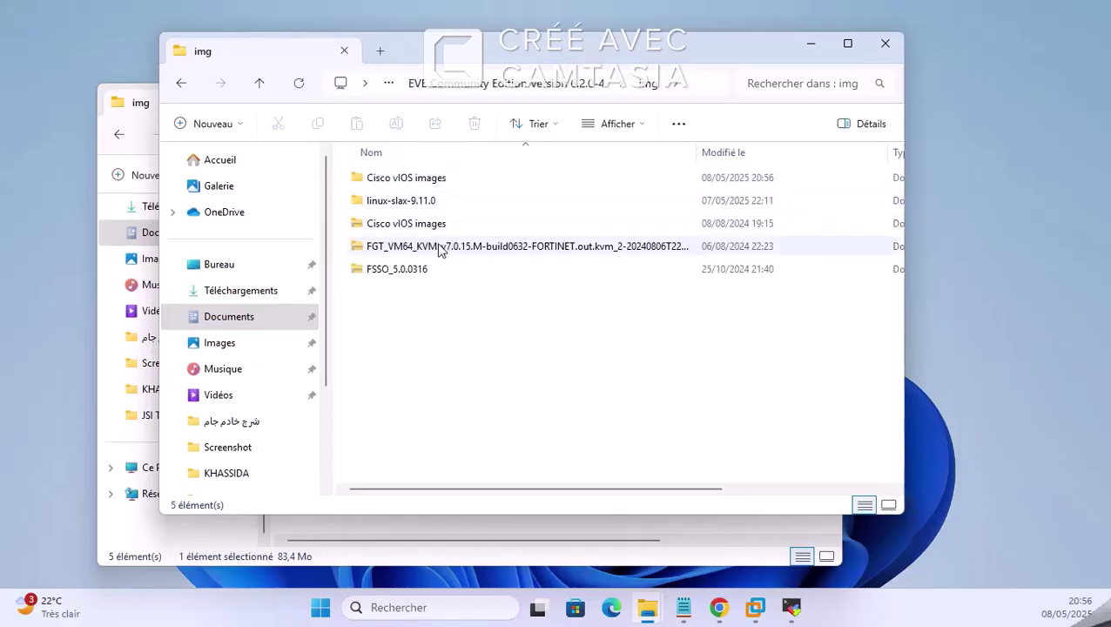
pyautogui.doubleClick(380, 178)
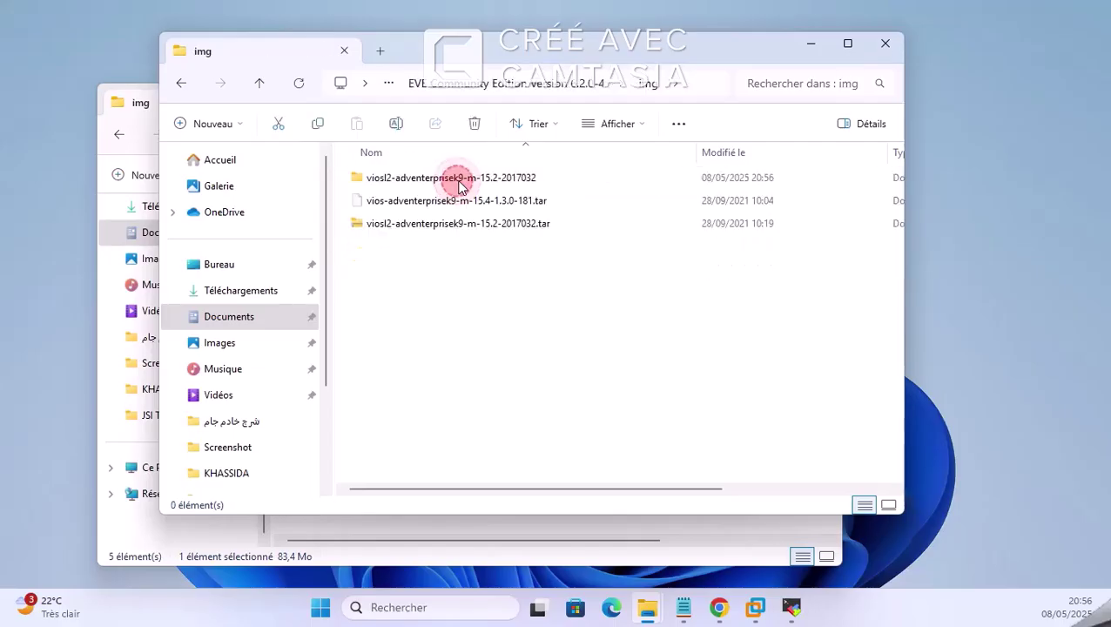
pyautogui.doubleClick(424, 180)
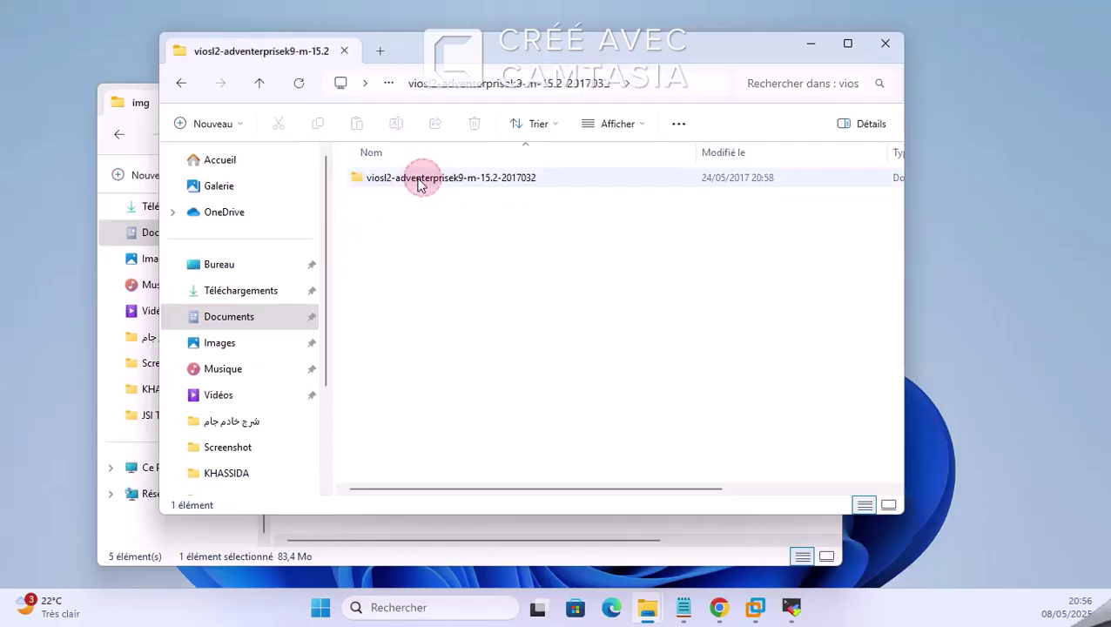
pyautogui.doubleClick(418, 183)
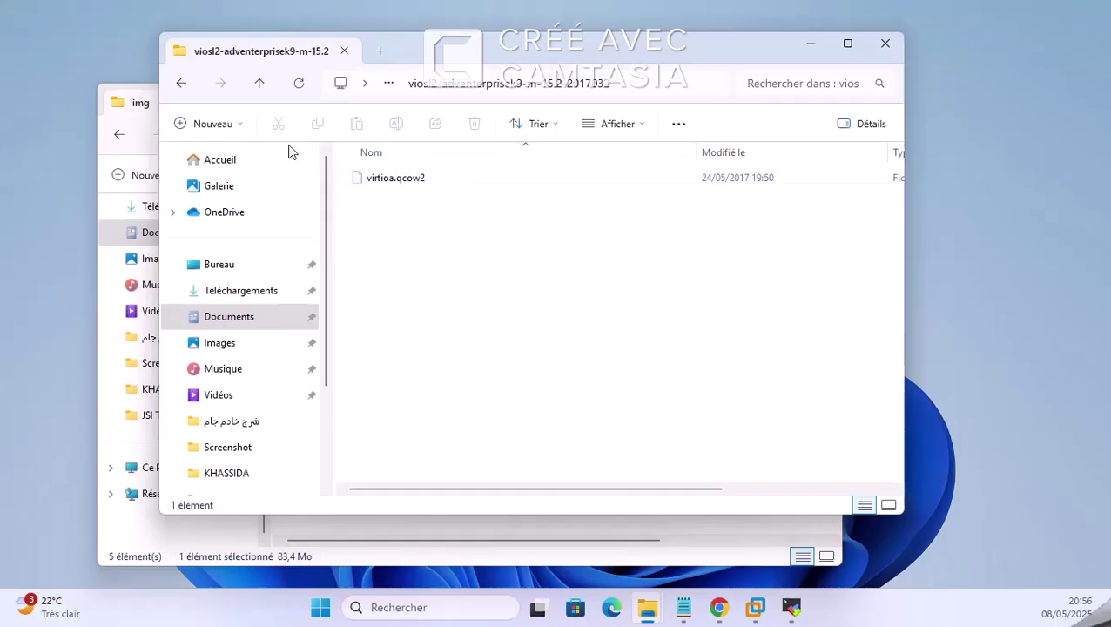
pyautogui.click(179, 86)
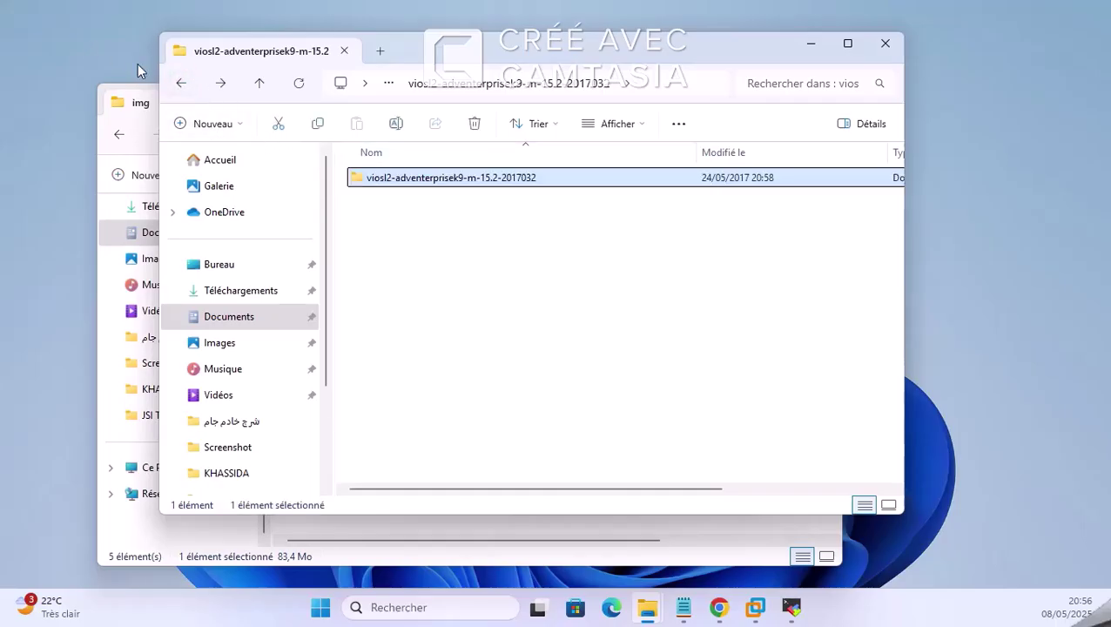
pyautogui.click(183, 85)
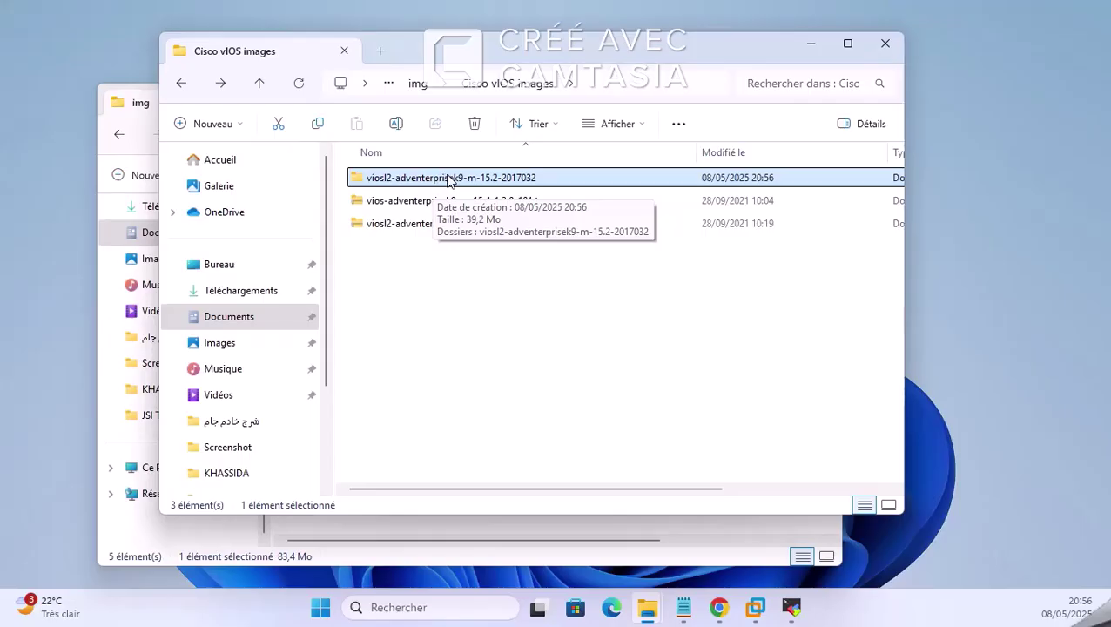
# Step: Delete the old viosl2 folder and extract the whole viosl2 15.2 .tar archive again
pyautogui.press('Delete')
pyautogui.click(442, 200)
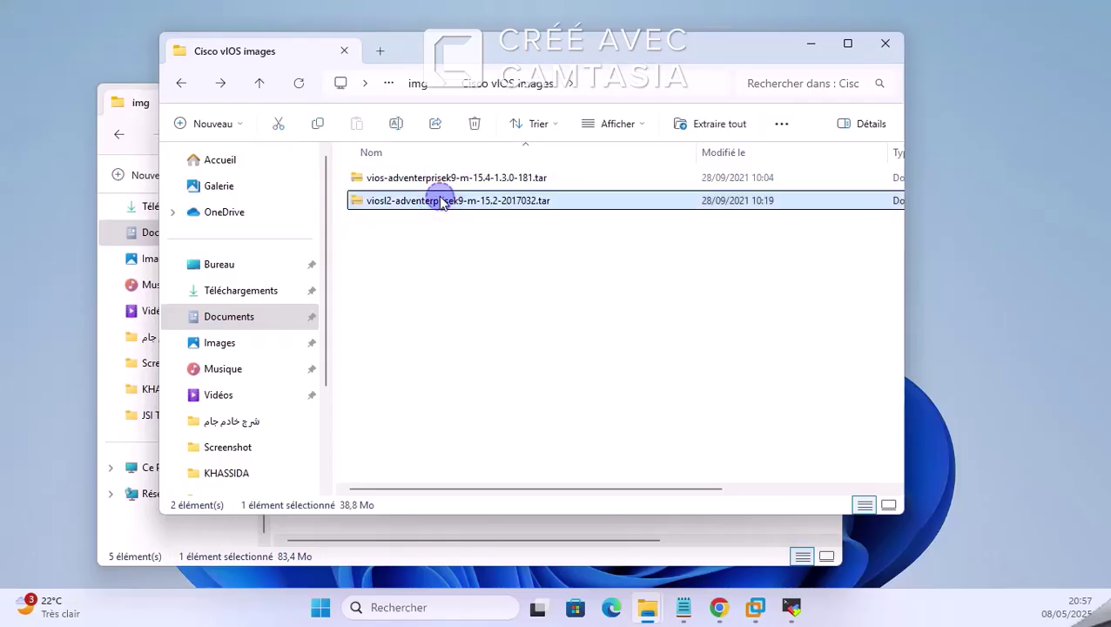
pyautogui.rightClick(443, 201)
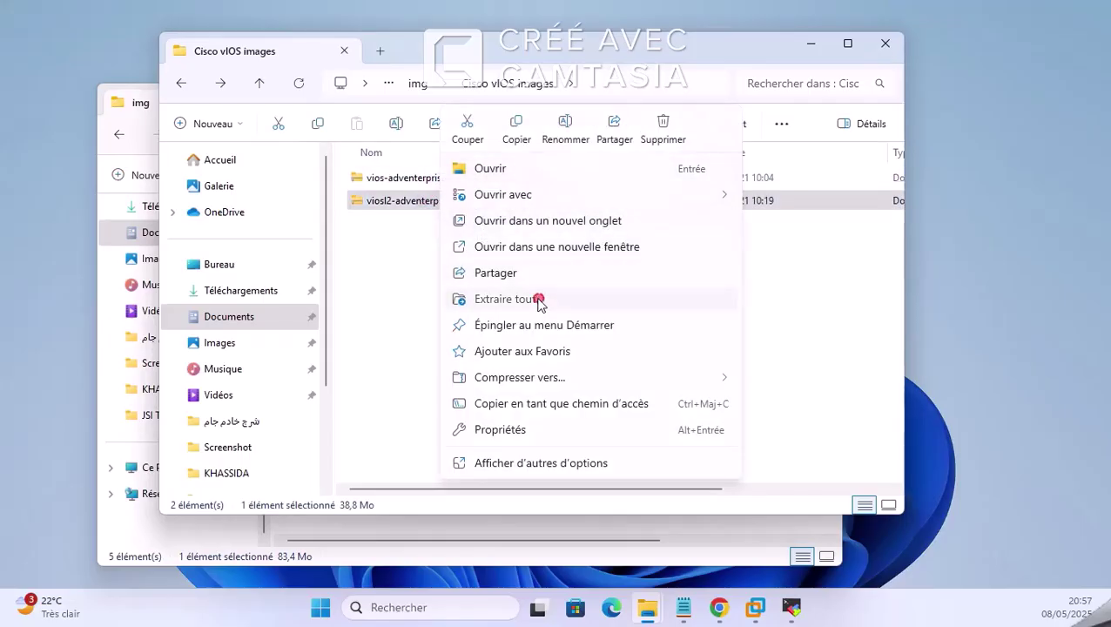
pyautogui.click(539, 300)
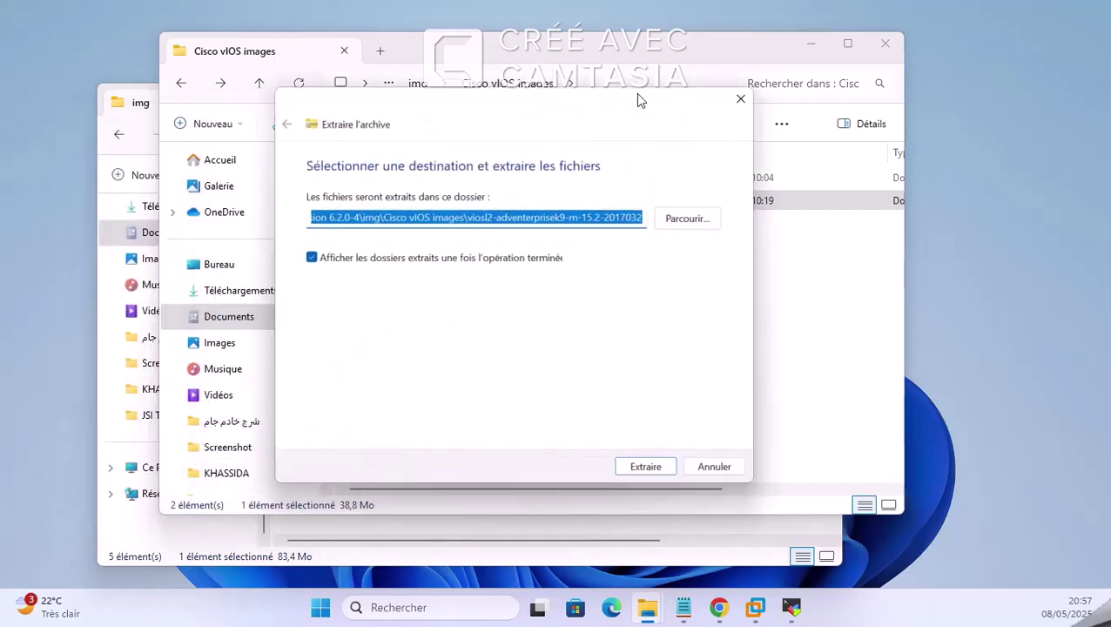
pyautogui.click(905, 482)
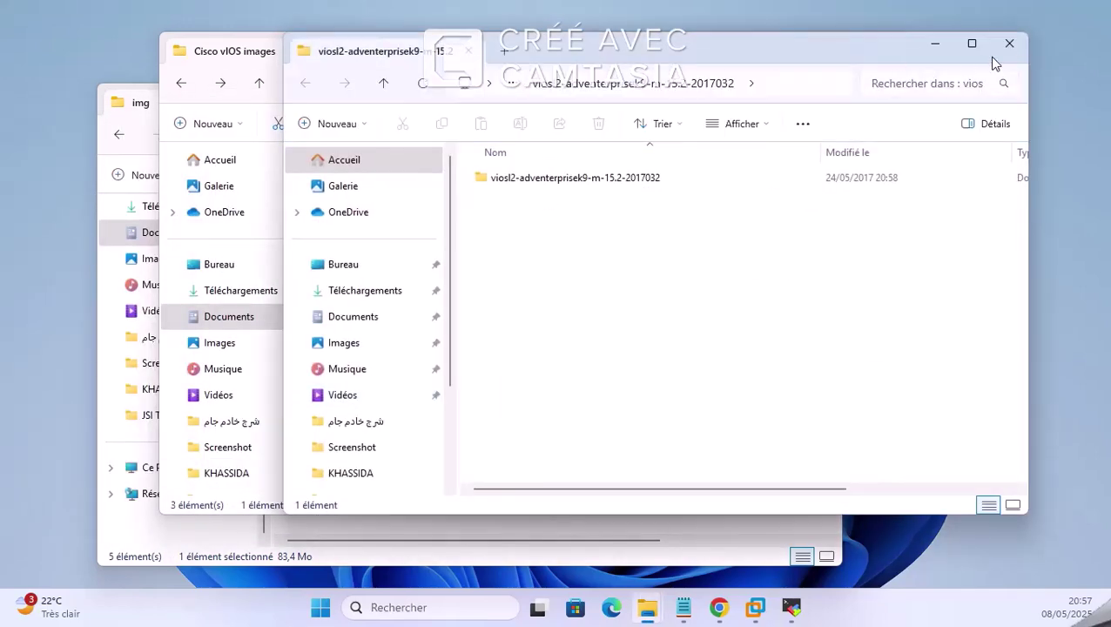
pyautogui.click(1010, 43)
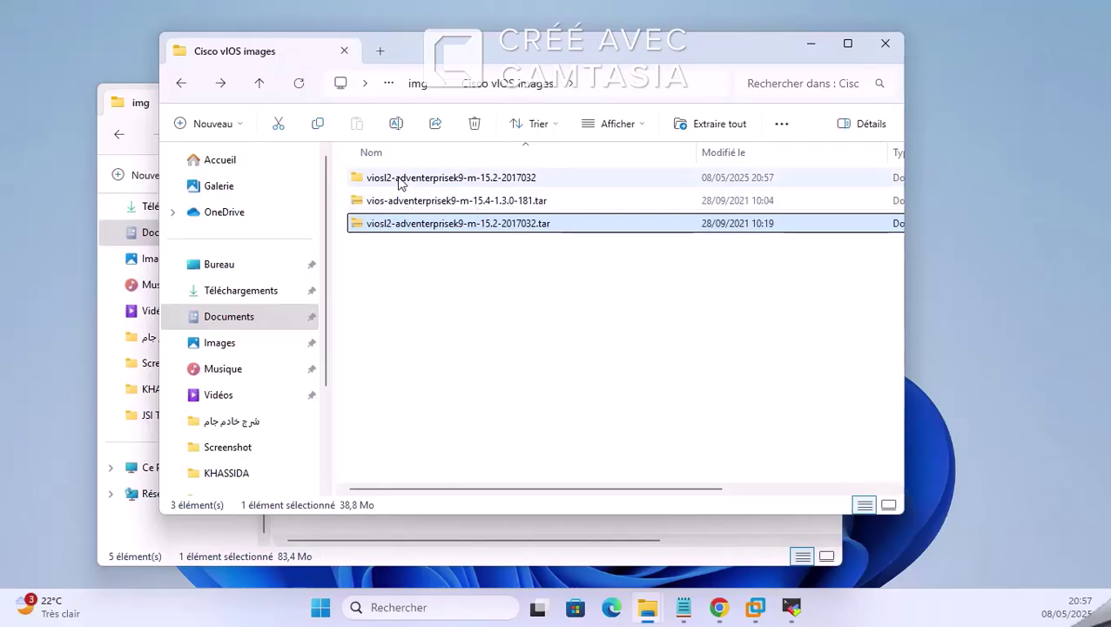
# Step: Cut the extracted viosl2 folder and paste it into EVE Community Edition Version 6.2.0-4
pyautogui.click(399, 179)
pyautogui.rightClick(399, 177)
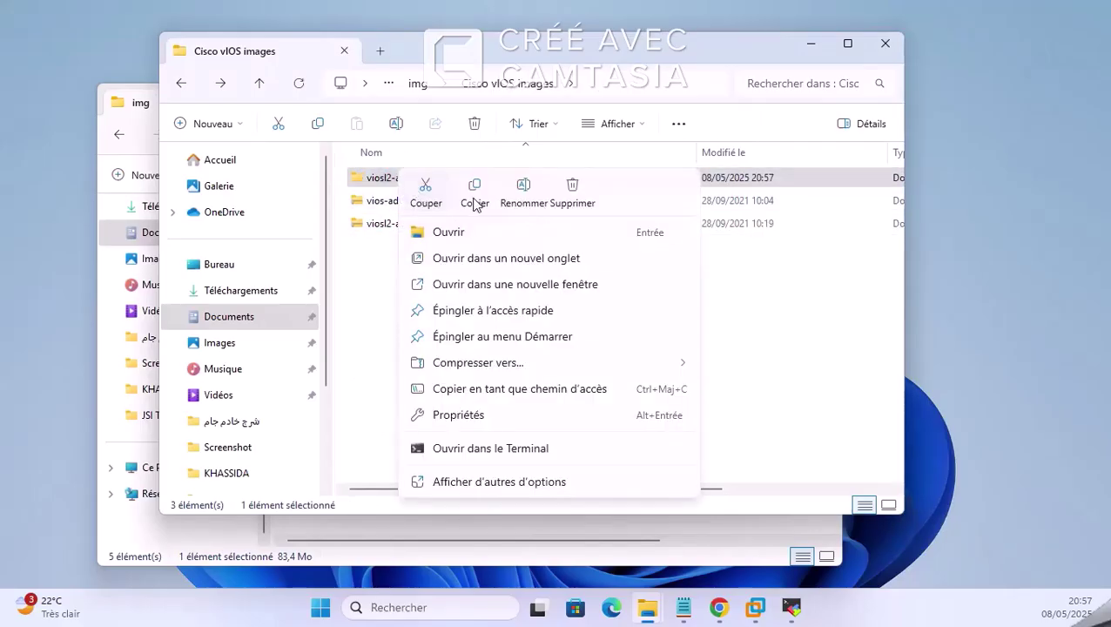
pyautogui.click(426, 193)
pyautogui.click(182, 83)
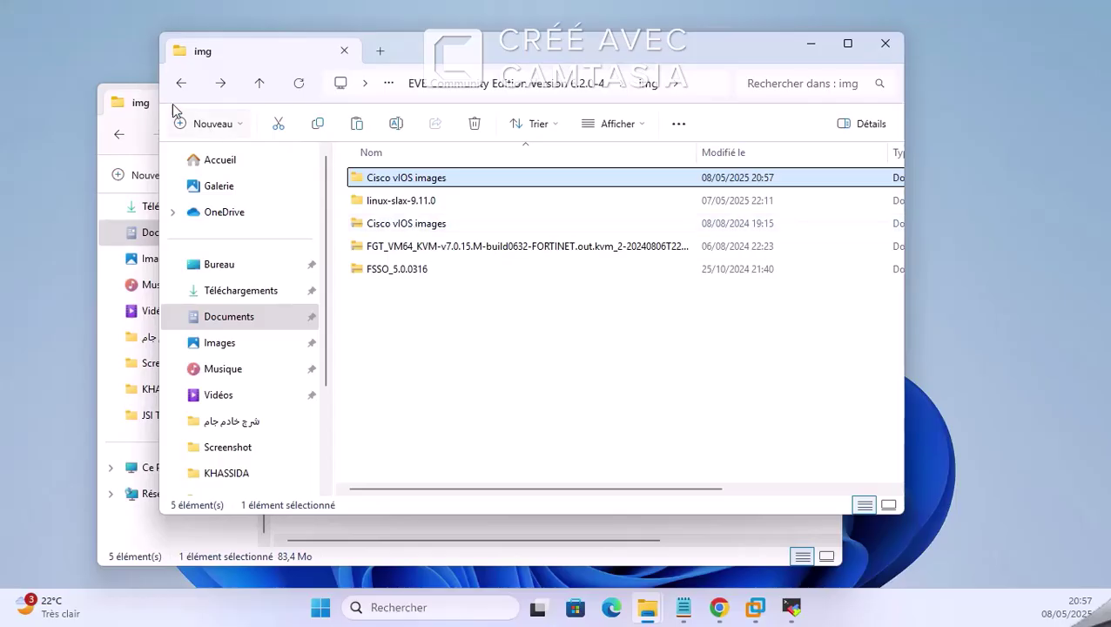
pyautogui.click(181, 84)
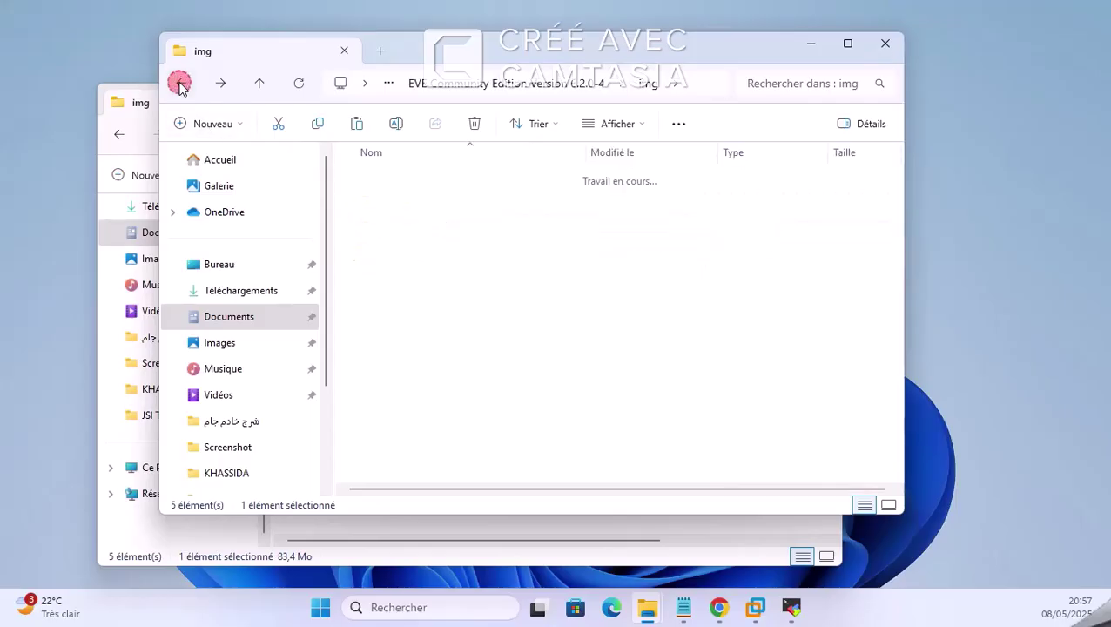
pyautogui.click(455, 353)
pyautogui.click(359, 127)
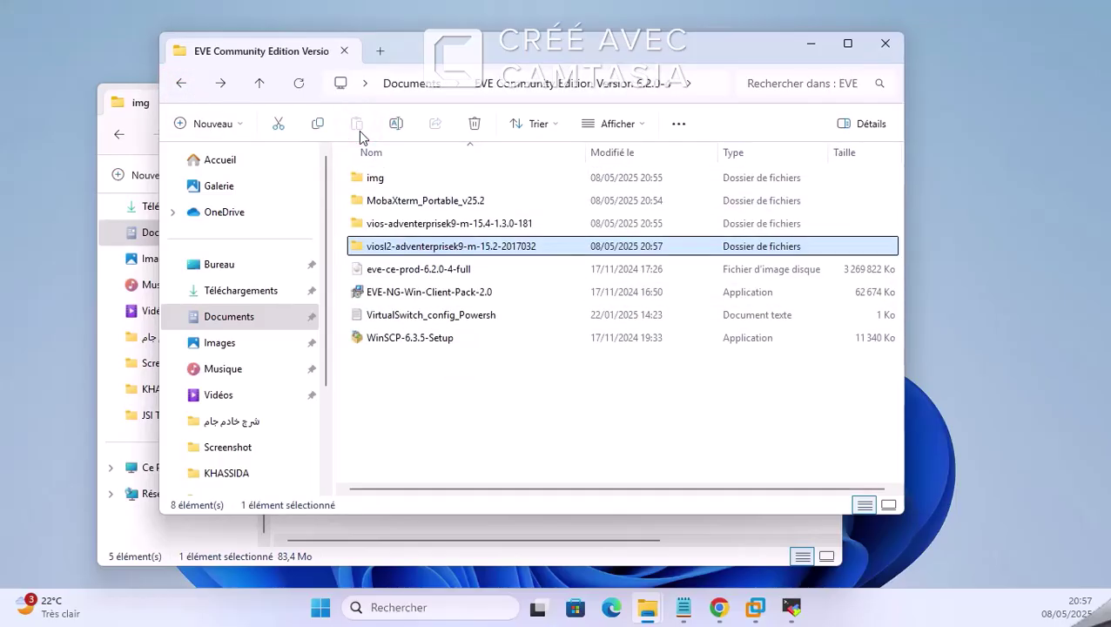
# Step: Confirm virtioa.qcow2 is inside both the viosl2 and vios 15.4 folders
pyautogui.doubleClick(422, 250)
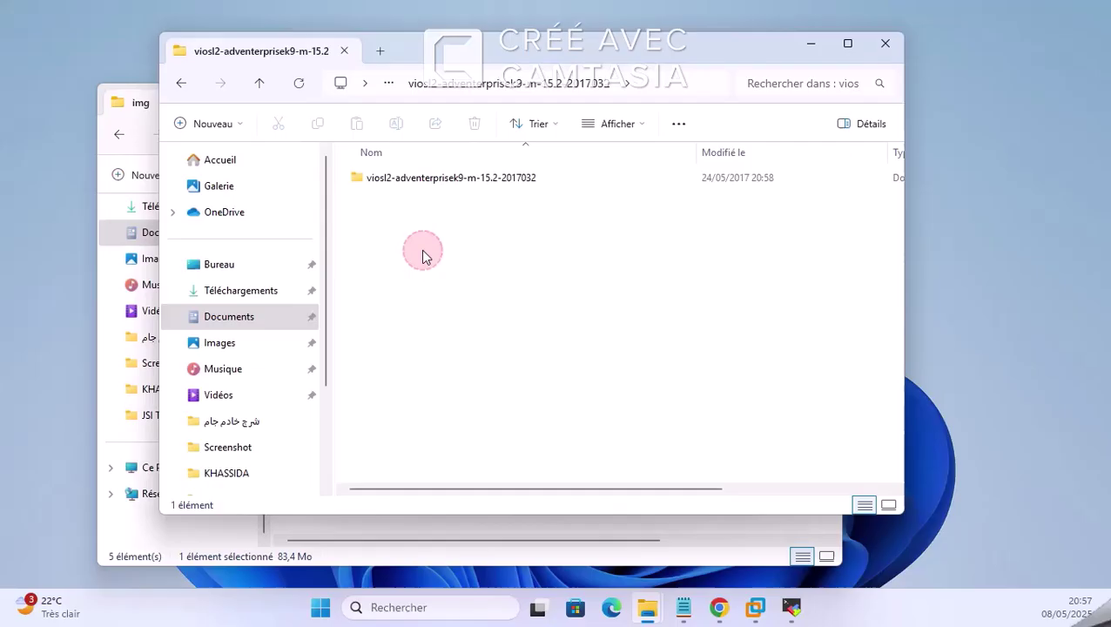
pyautogui.doubleClick(435, 178)
pyautogui.click(179, 82)
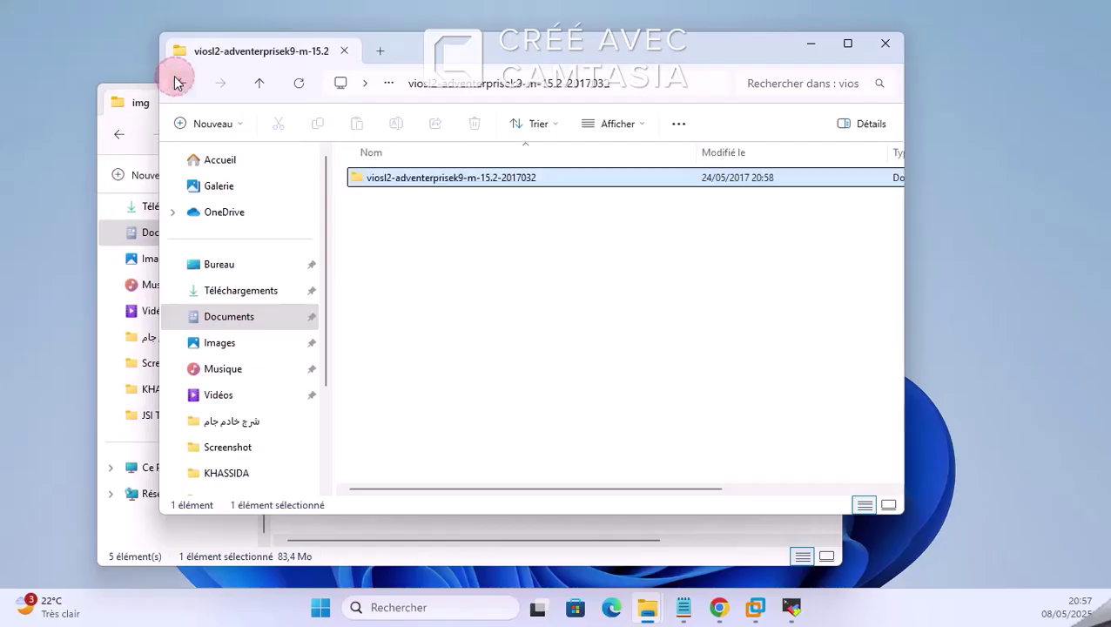
pyautogui.click(177, 82)
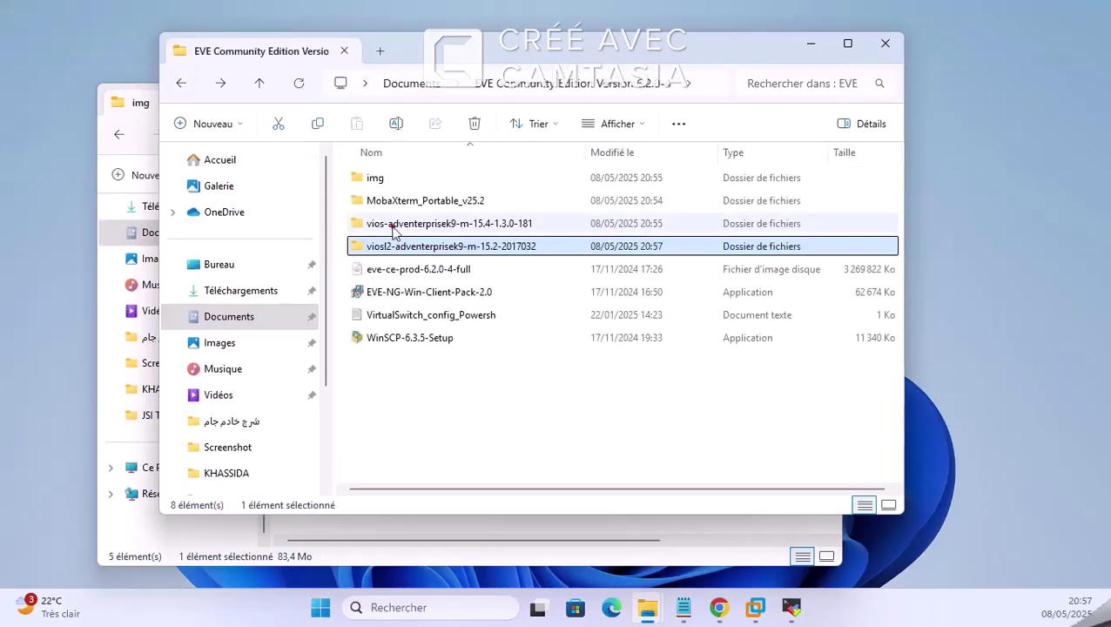
pyautogui.doubleClick(396, 225)
pyautogui.click(390, 180)
pyautogui.doubleClick(392, 181)
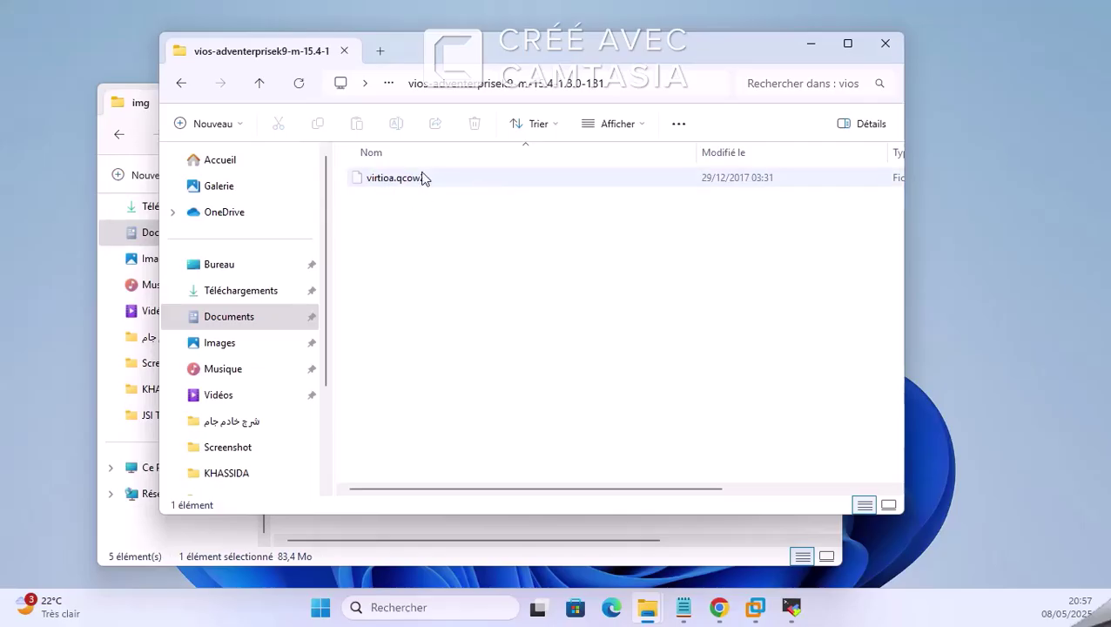
pyautogui.click(886, 41)
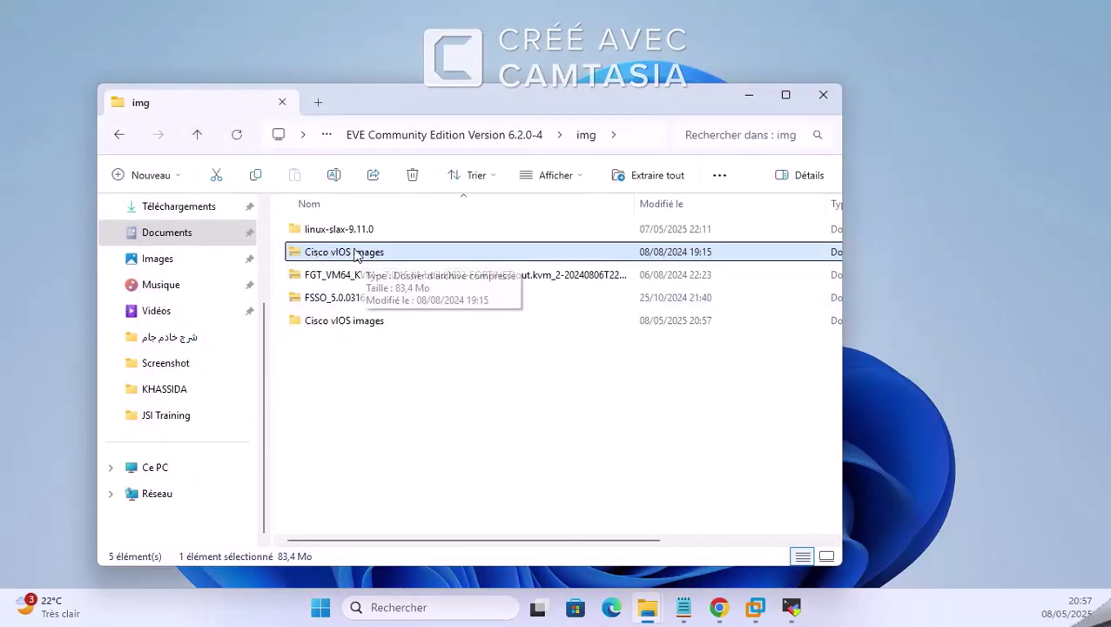
# Step: Admit the waiting participant into the Meet call, then switch to the EVE-NG download tab
pyautogui.click(749, 94)
pyautogui.moveTo(720, 607)
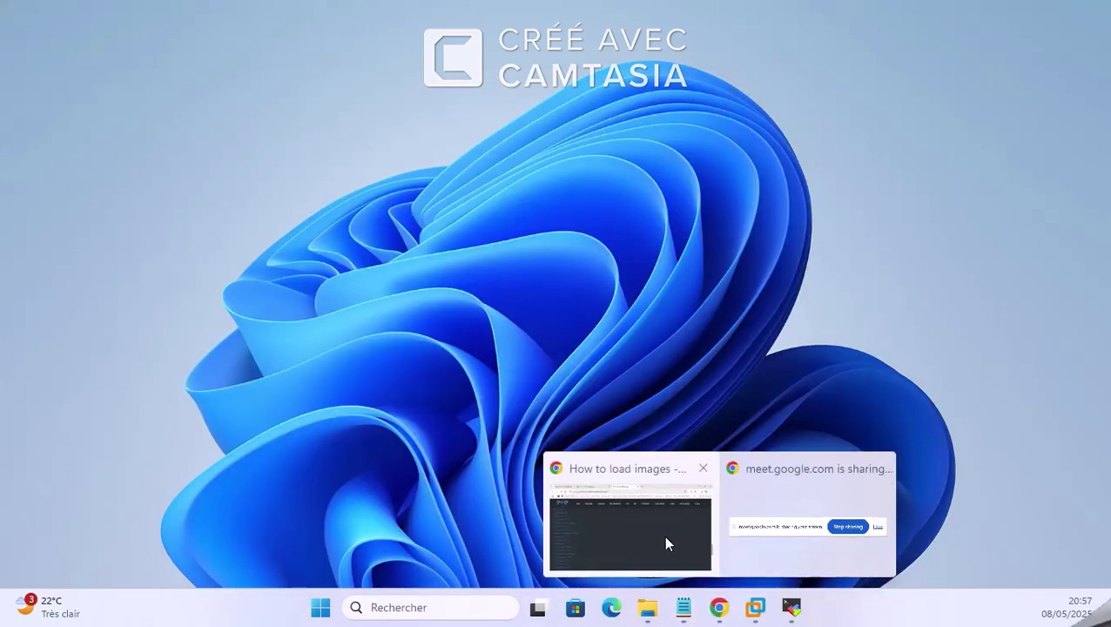
pyautogui.click(664, 538)
pyautogui.click(160, 7)
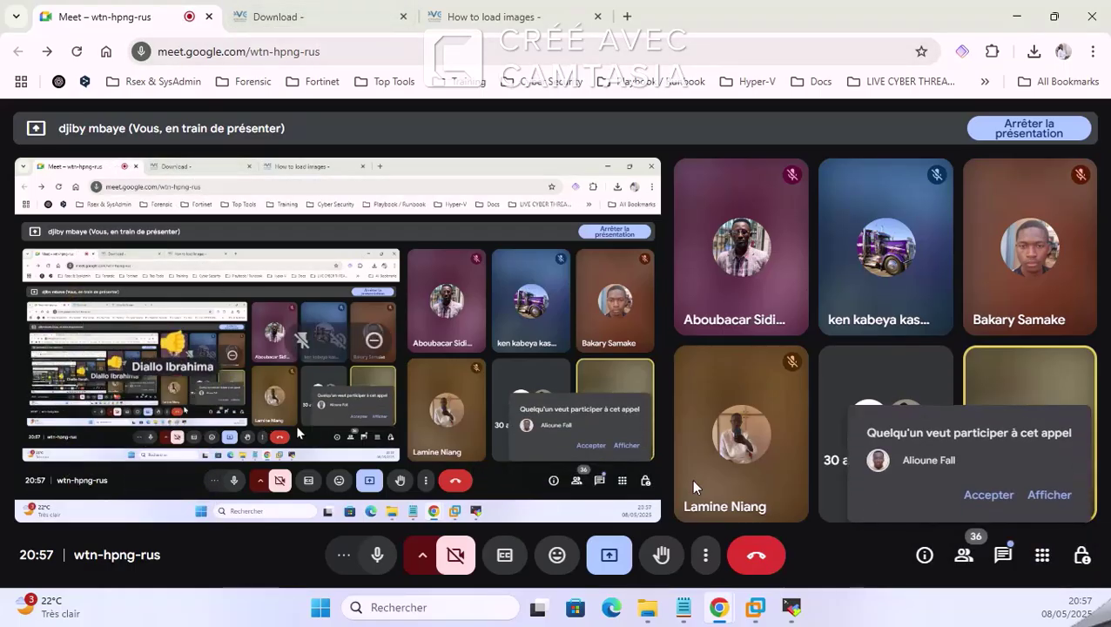
pyautogui.click(984, 491)
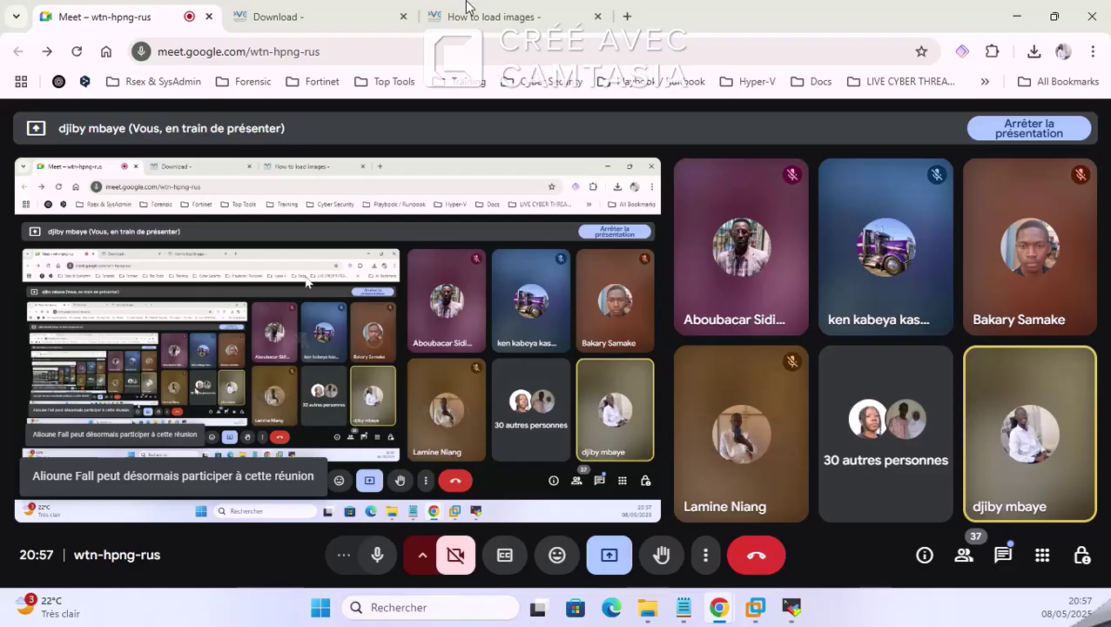
pyautogui.click(455, 14)
pyautogui.click(388, 14)
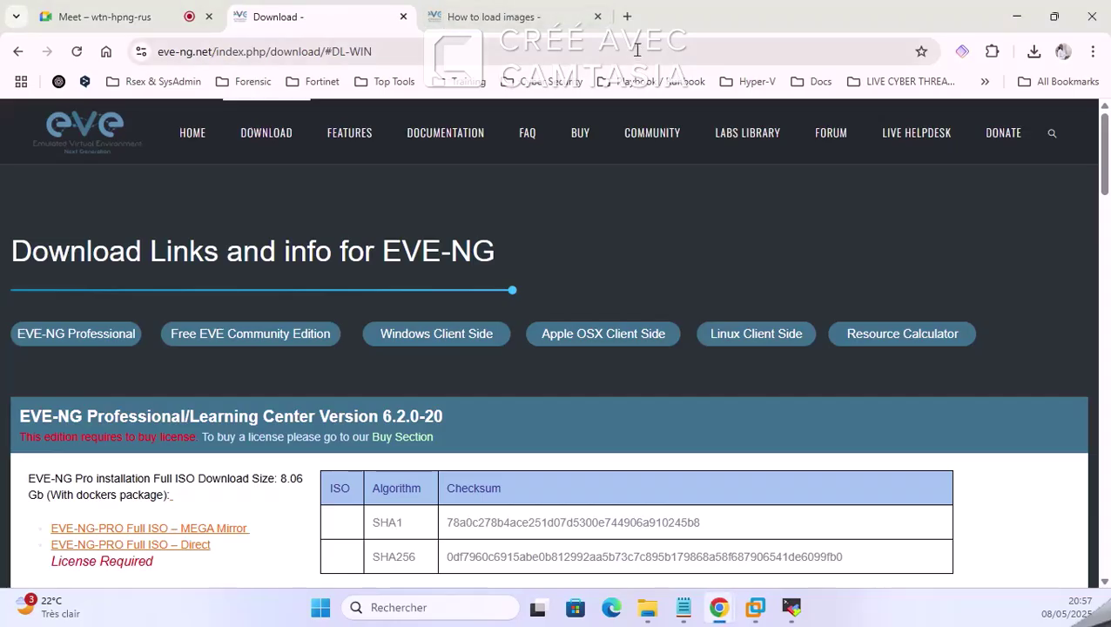
# Step: Load the EVE-NG server at 192.168.150.129 in a new Chrome tab
pyautogui.click(547, 16)
pyautogui.click(627, 16)
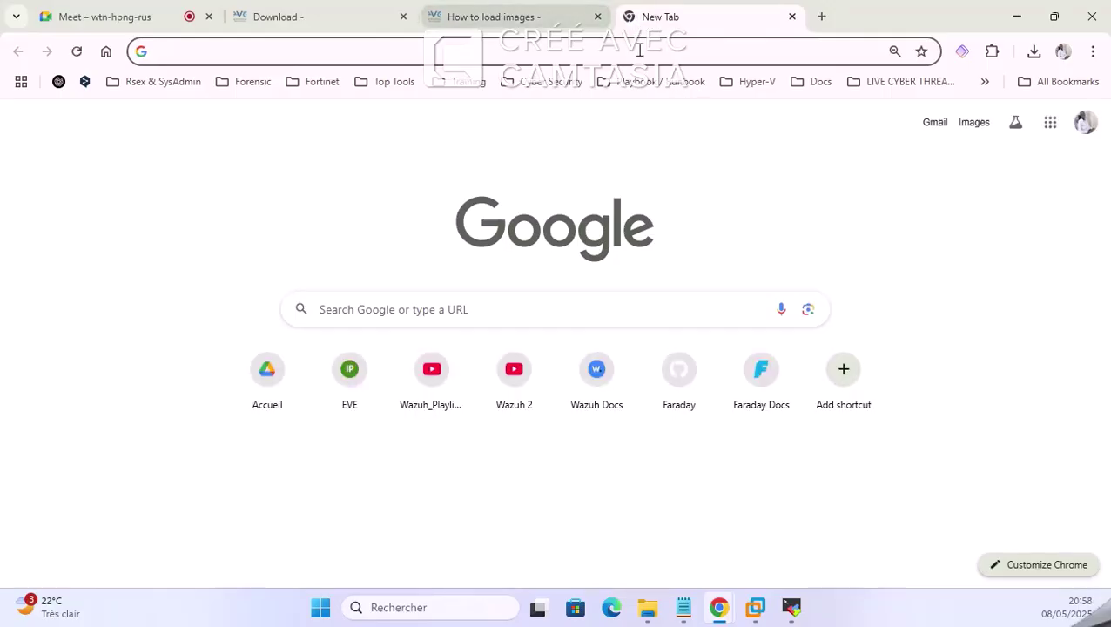
pyautogui.click(638, 50)
pyautogui.click(311, 11)
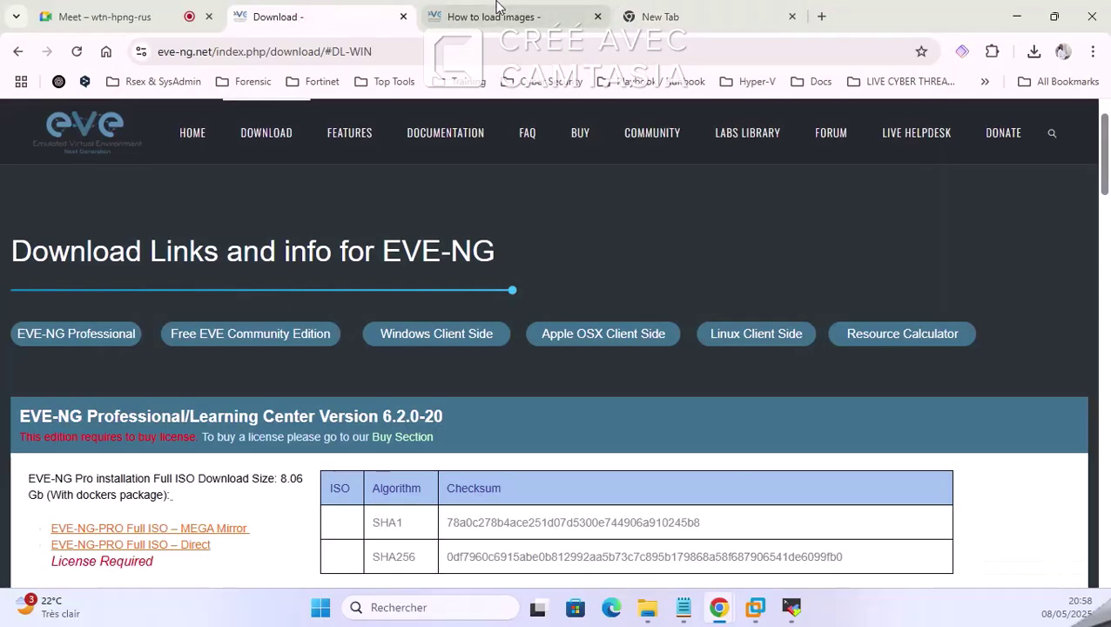
pyautogui.click(558, 17)
pyautogui.click(660, 17)
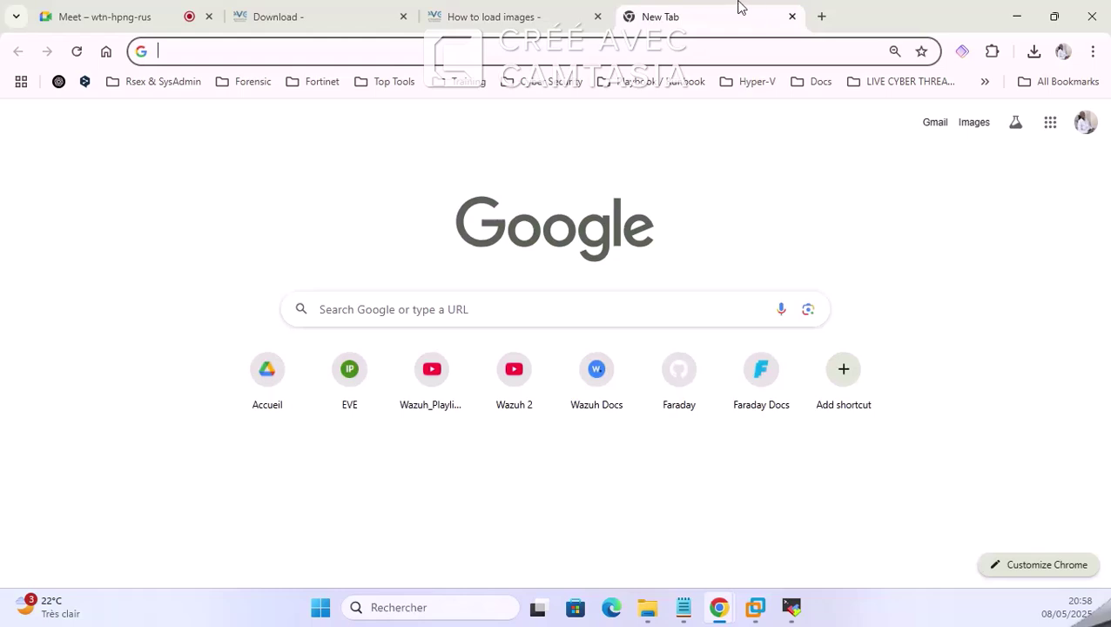
pyautogui.write('192')
pyautogui.press('Return')
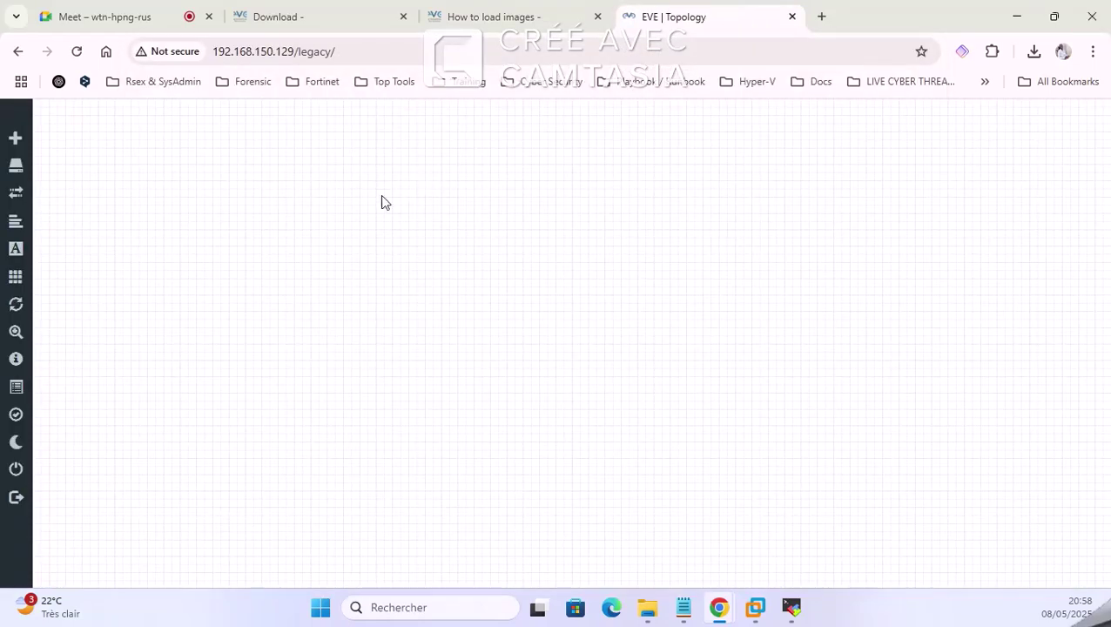
# Step: Check the lab's empty node list, then filter Add Node templates by 'Cisco' and browse them without adding
pyautogui.rightClick(393, 168)
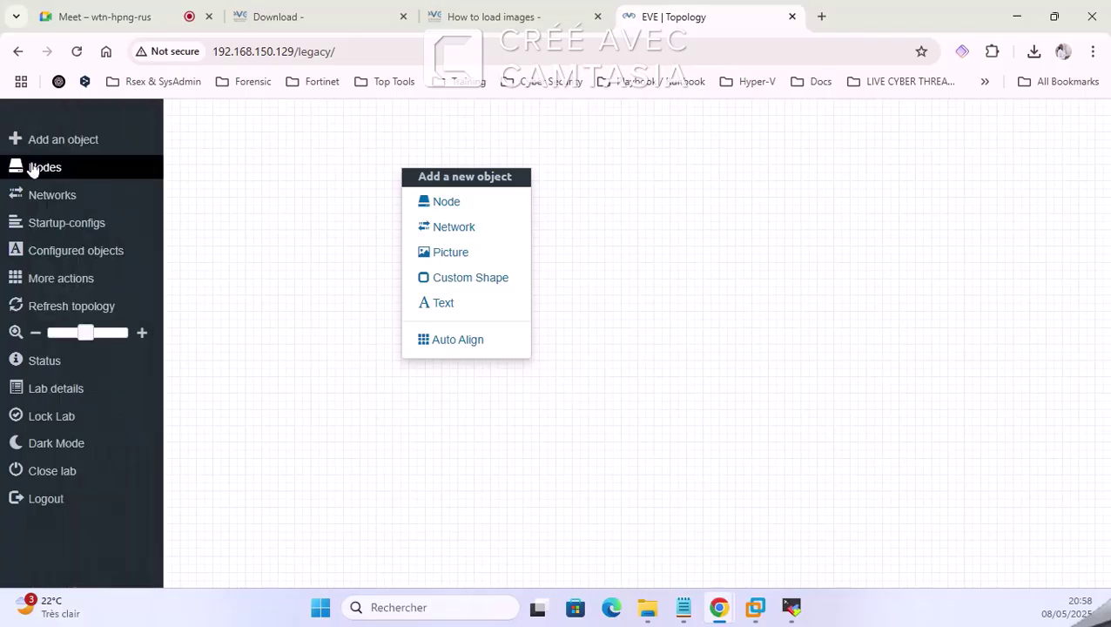
pyautogui.click(30, 167)
pyautogui.click(425, 413)
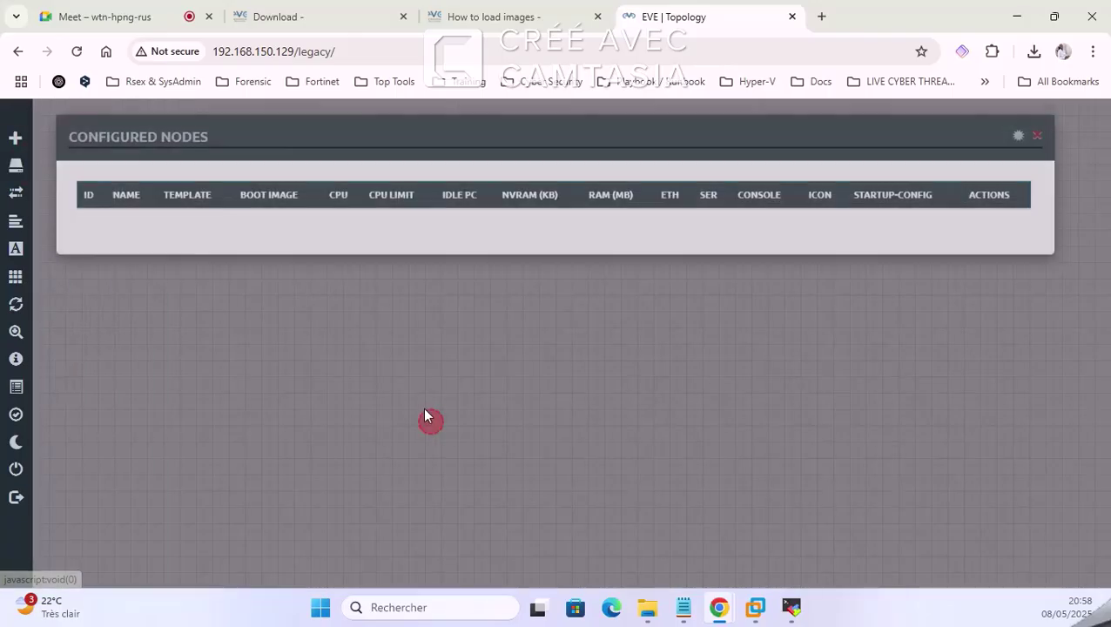
pyautogui.rightClick(493, 195)
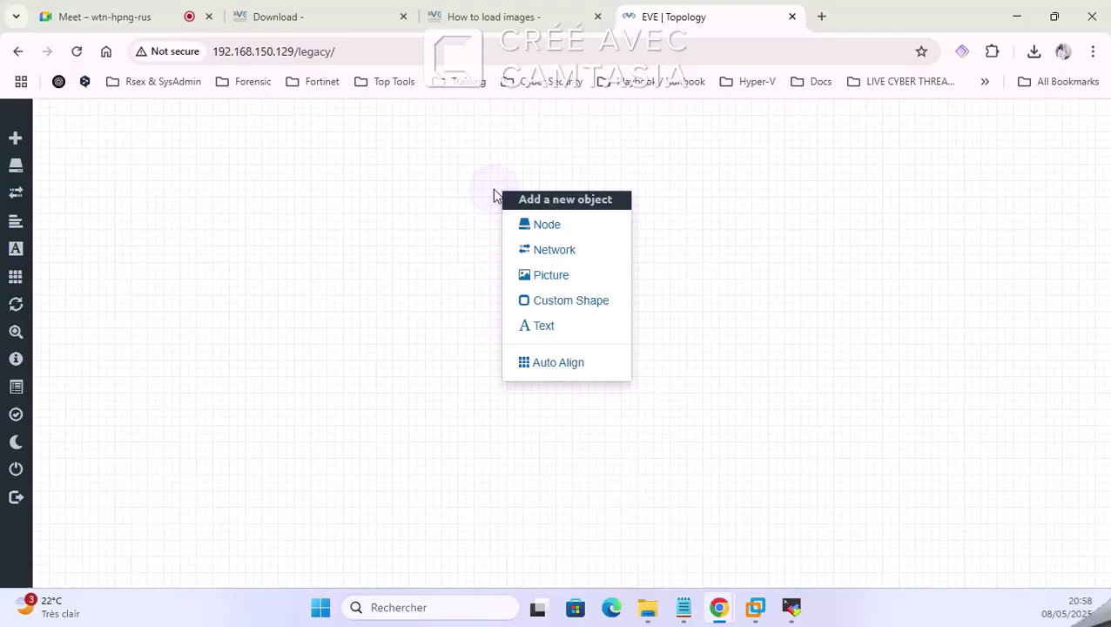
pyautogui.click(542, 222)
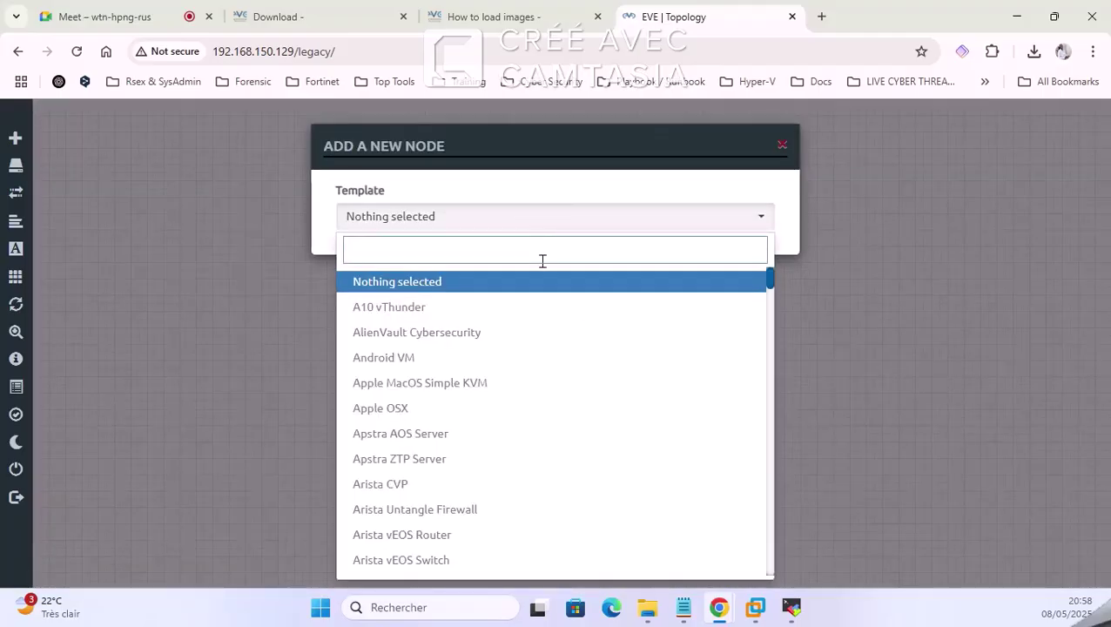
pyautogui.write('V')
pyautogui.press('BackSpace')
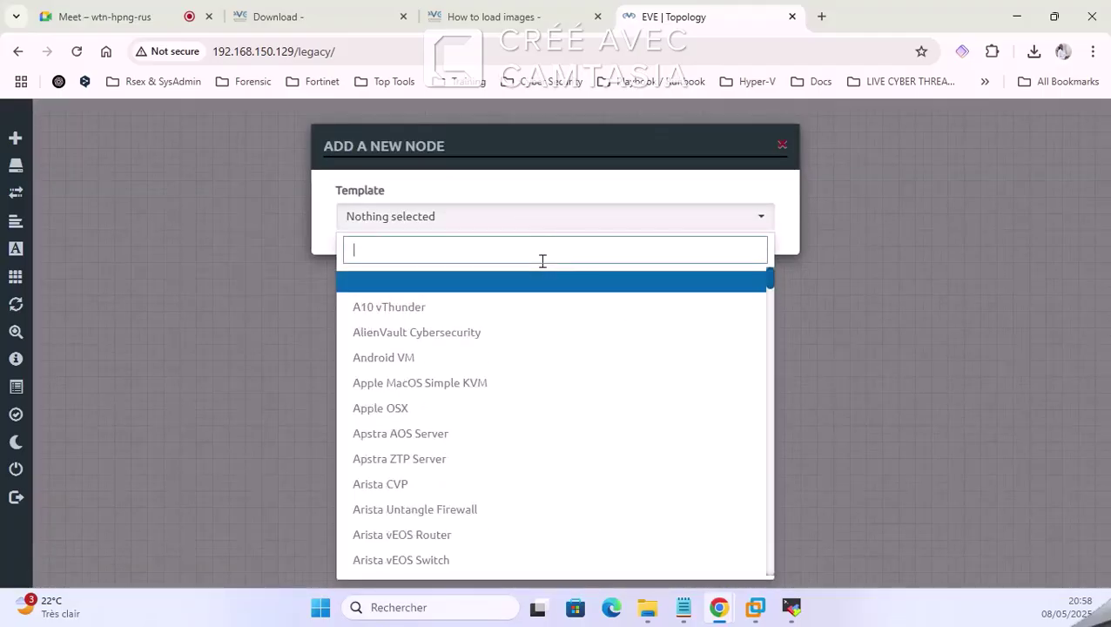
pyautogui.write('CiSCO')
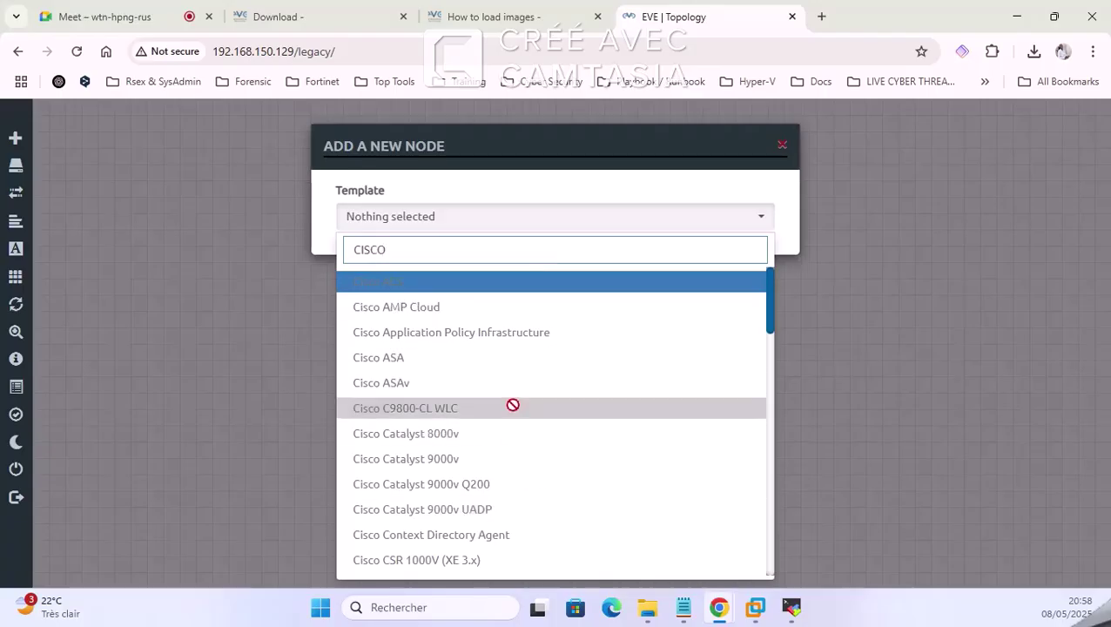
pyautogui.scroll(-3, 513, 408)
pyautogui.scroll(-3, 519, 415)
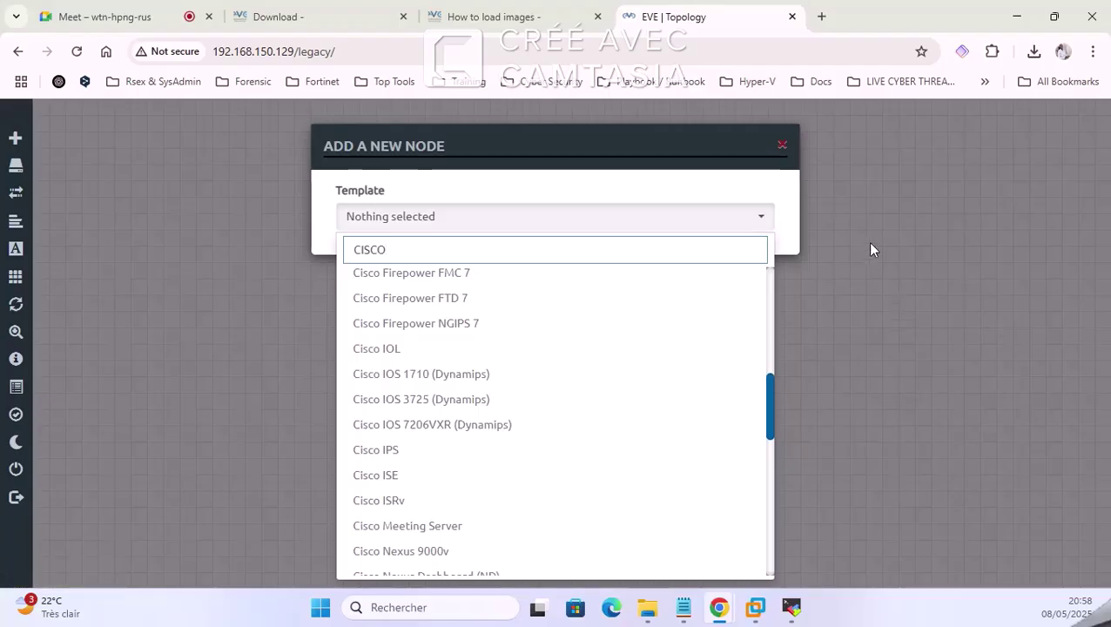
pyautogui.click(783, 146)
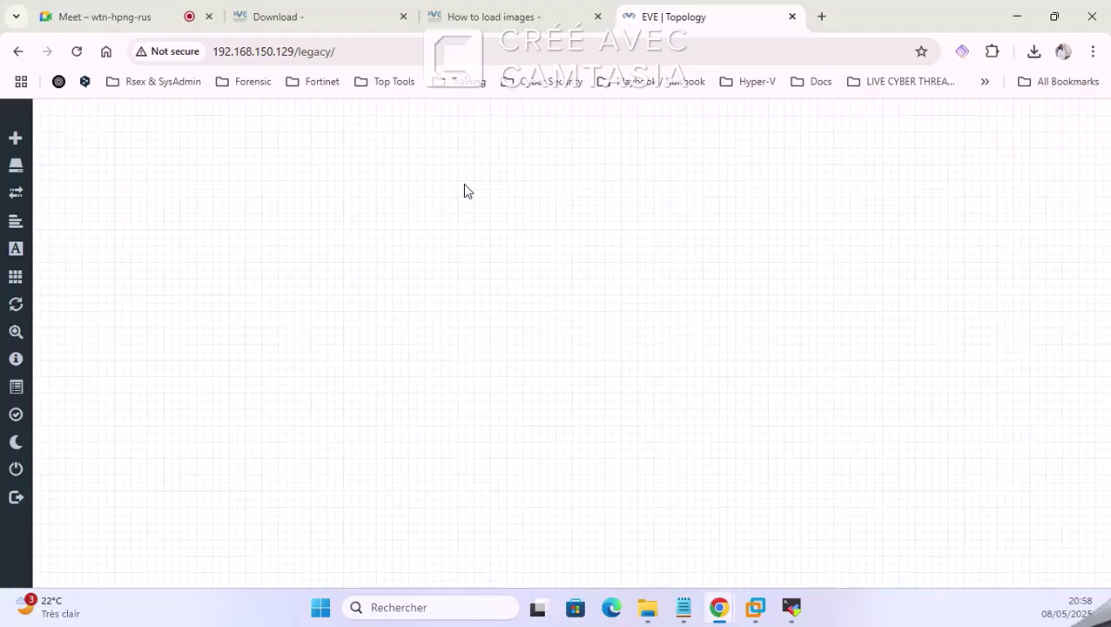
# Step: Shift the SSH terminal window slightly right, then open a fresh Chrome tab
pyautogui.click(1017, 16)
pyautogui.click(797, 607)
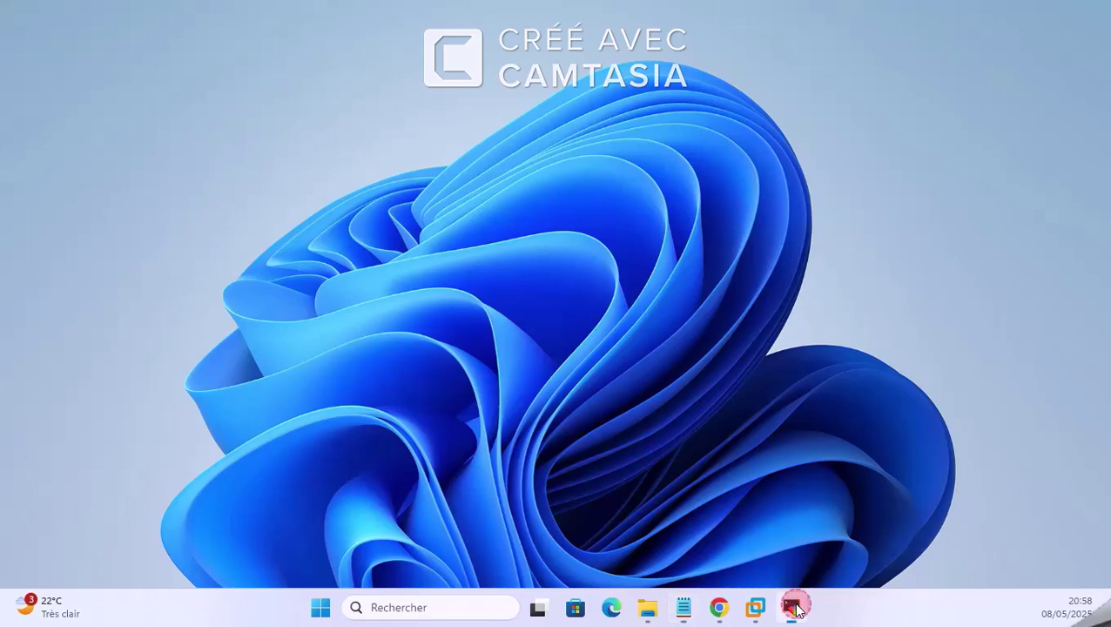
pyautogui.moveTo(624, 57); pyautogui.dragTo(735, 50)
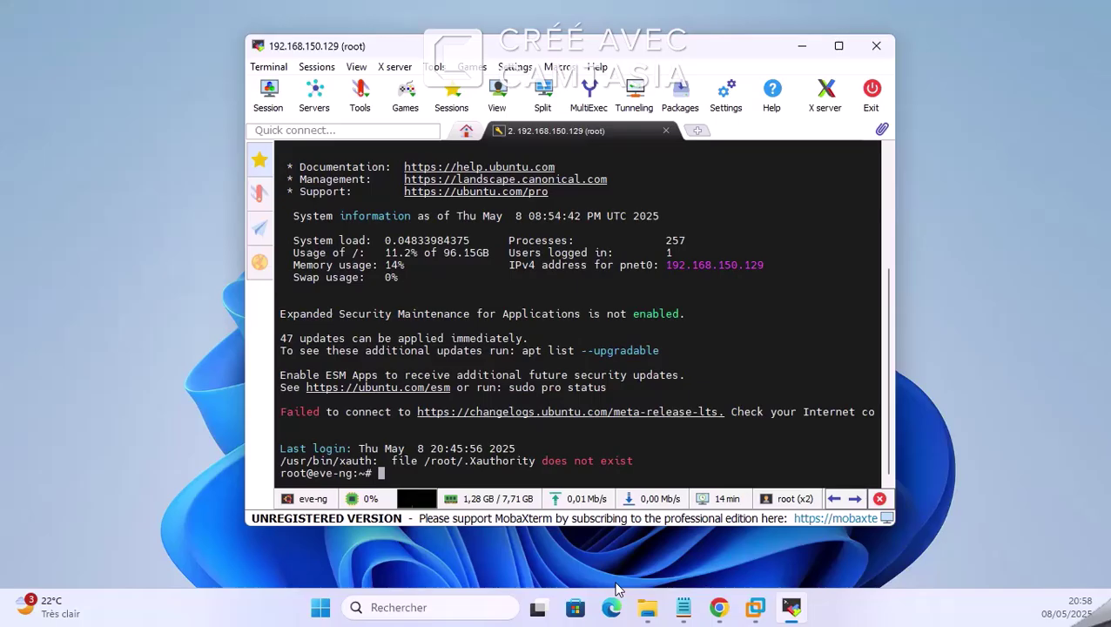
pyautogui.moveTo(718, 607)
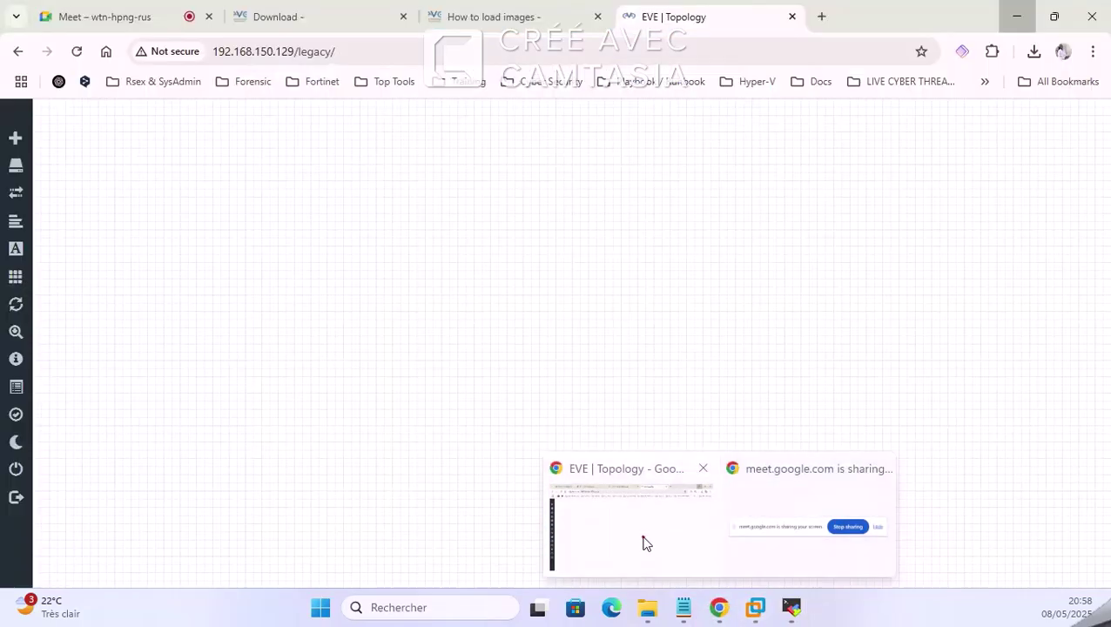
pyautogui.click(641, 539)
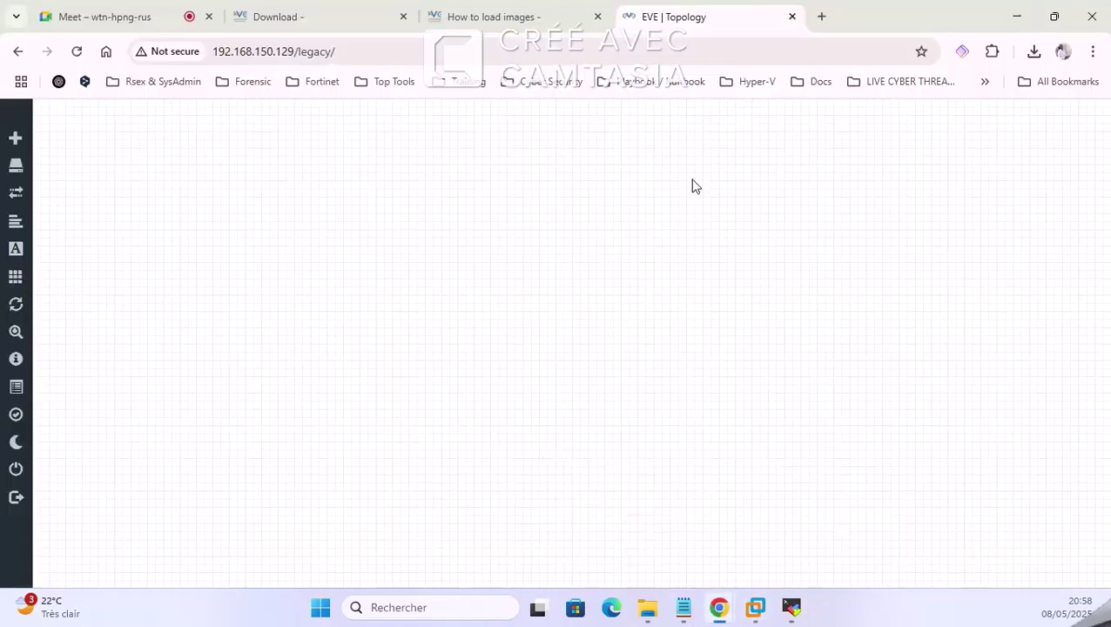
pyautogui.click(819, 16)
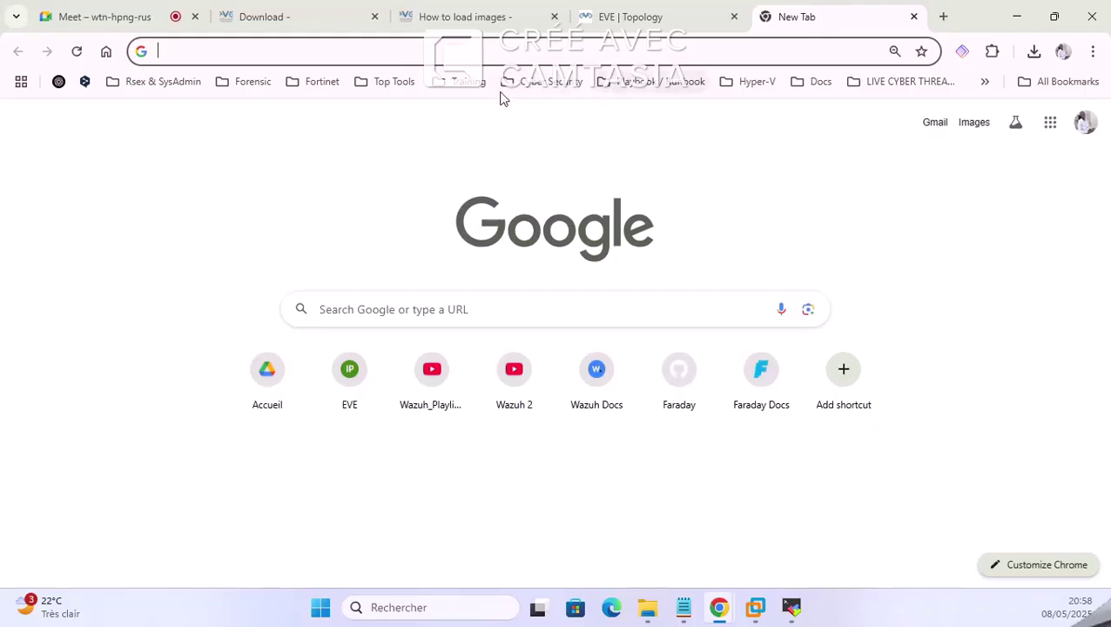
# Step: Review the 'How to load images' page once more, then close that tab
pyautogui.click(330, 302)
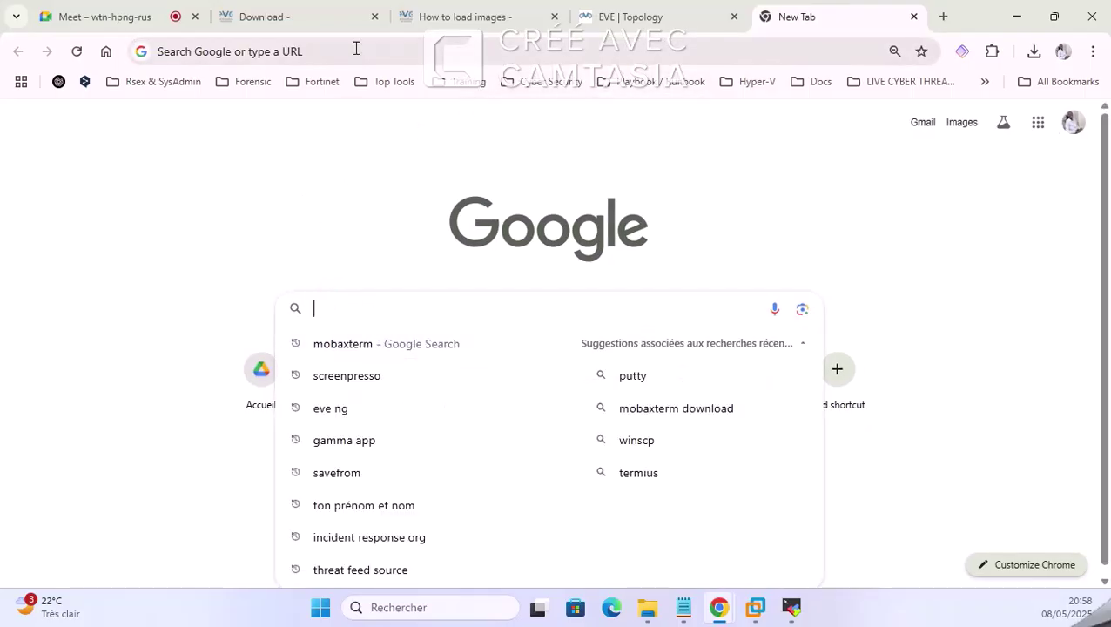
pyautogui.click(311, 11)
pyautogui.click(459, 17)
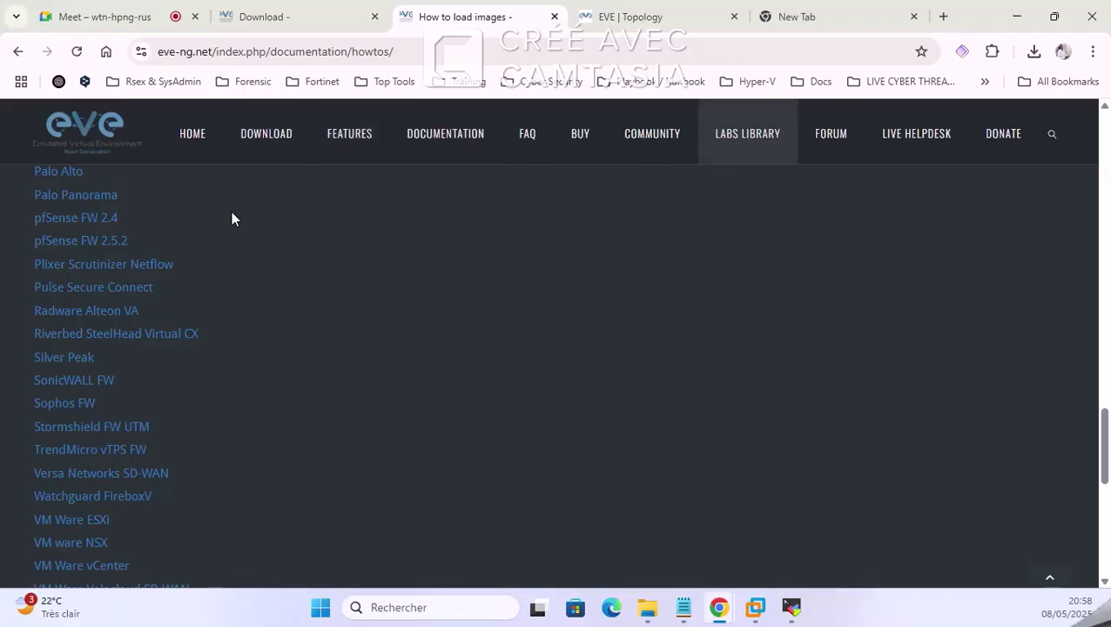
pyautogui.scroll(10, 141, 228)
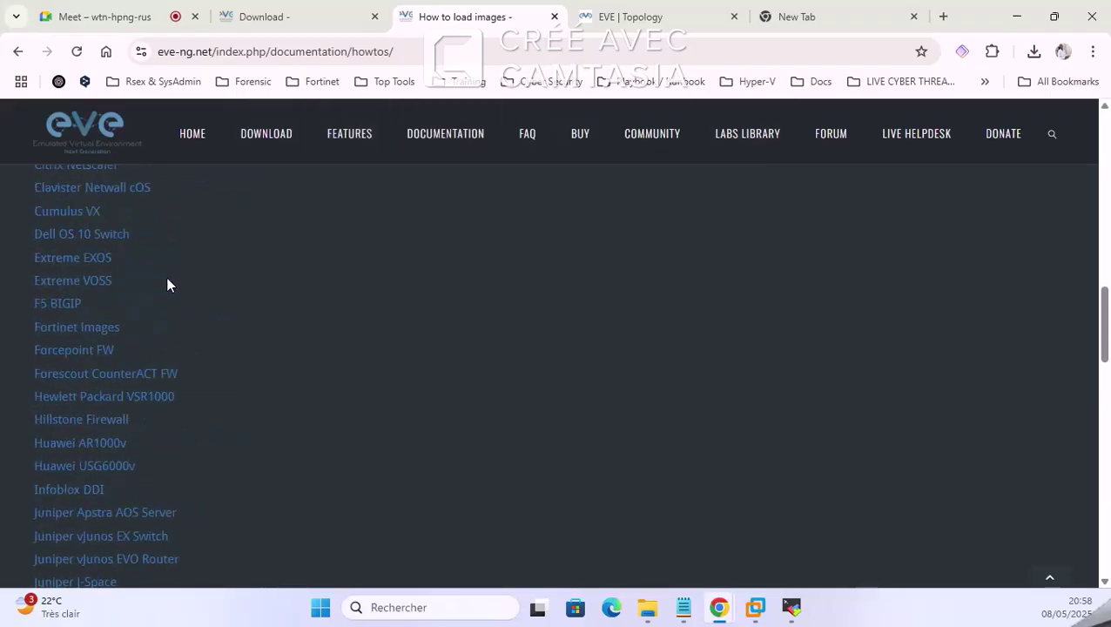
pyautogui.scroll(-15, 173, 268)
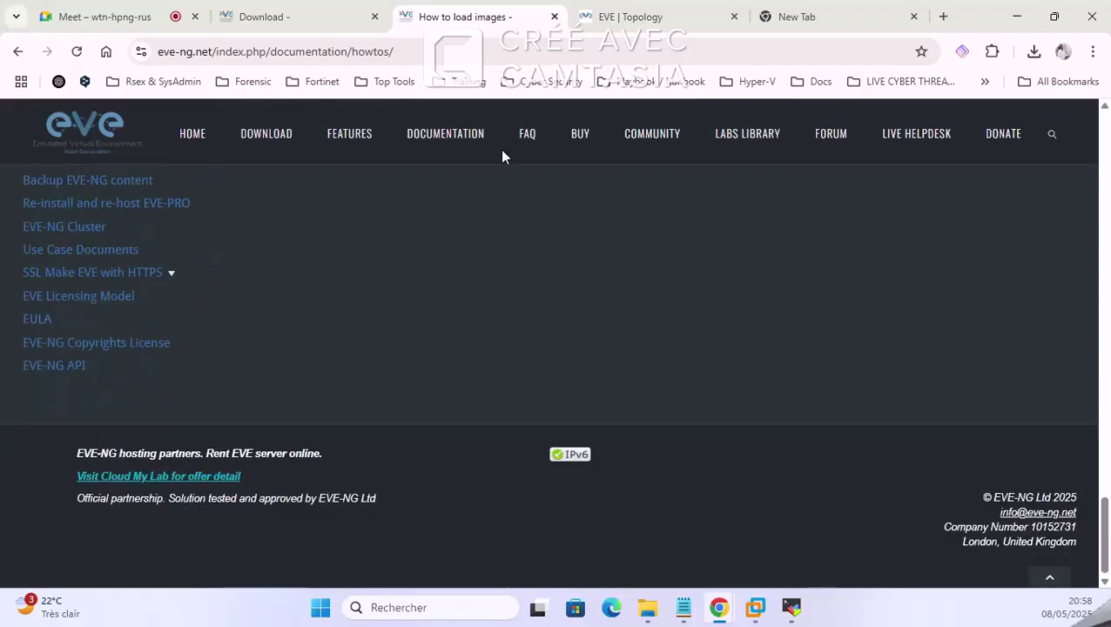
pyautogui.scroll(8, 141, 323)
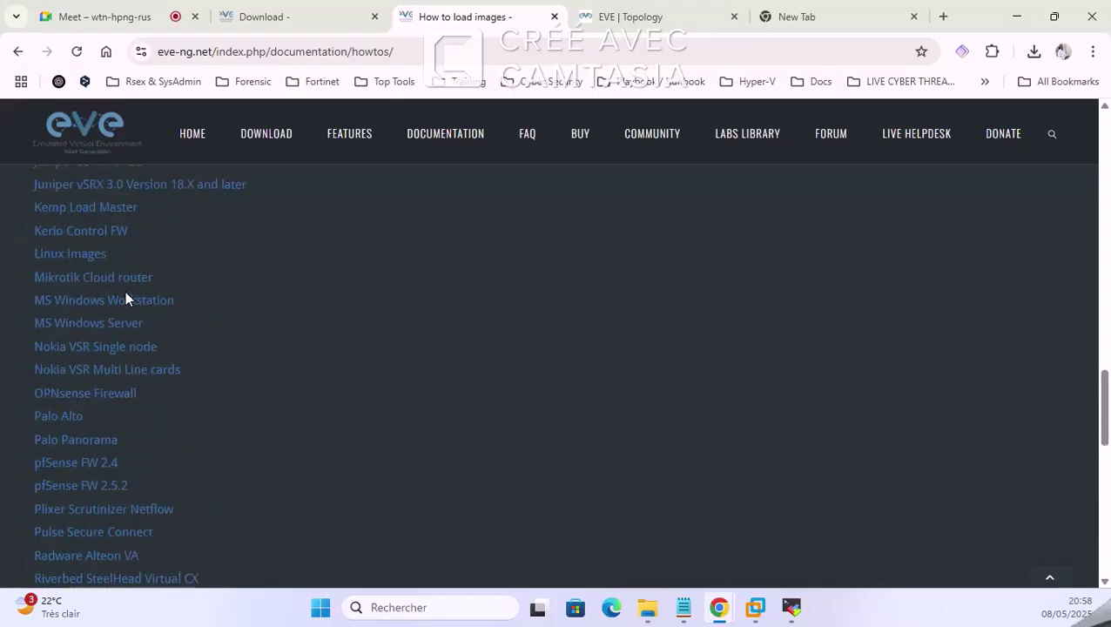
pyautogui.click(554, 16)
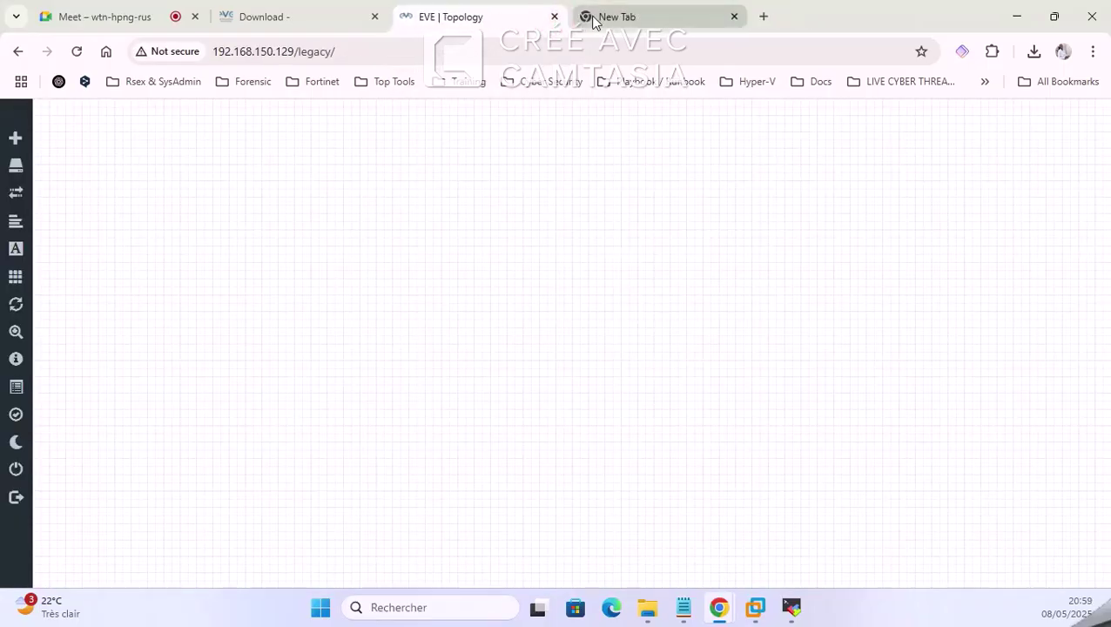
# Step: Search Google for 'cisco vios eve ng'
pyautogui.click(596, 17)
pyautogui.click(548, 303)
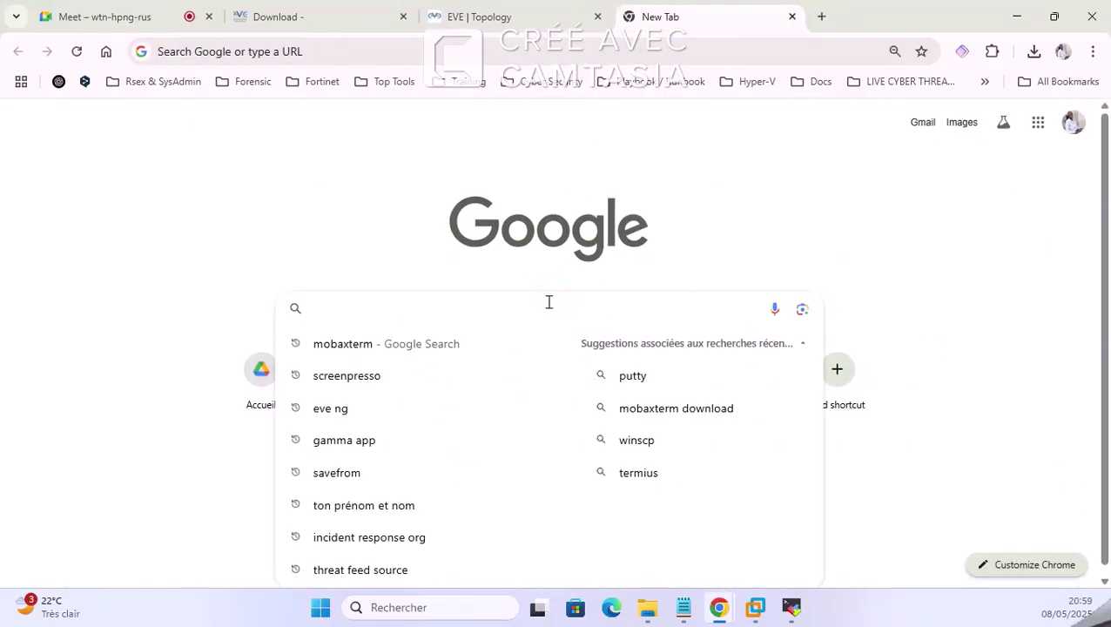
pyautogui.write('VIDO')
pyautogui.press('BackSpace')
pyautogui.press('BackSpace')
pyautogui.press('BackSpace')
pyautogui.press('BackSpace')
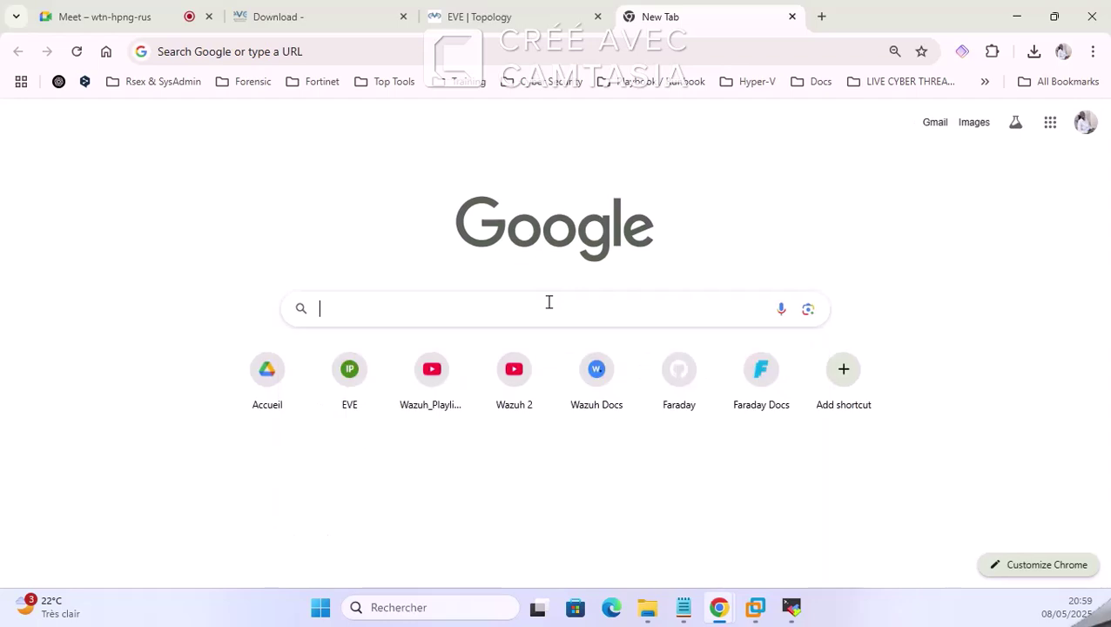
pyautogui.write('vio')
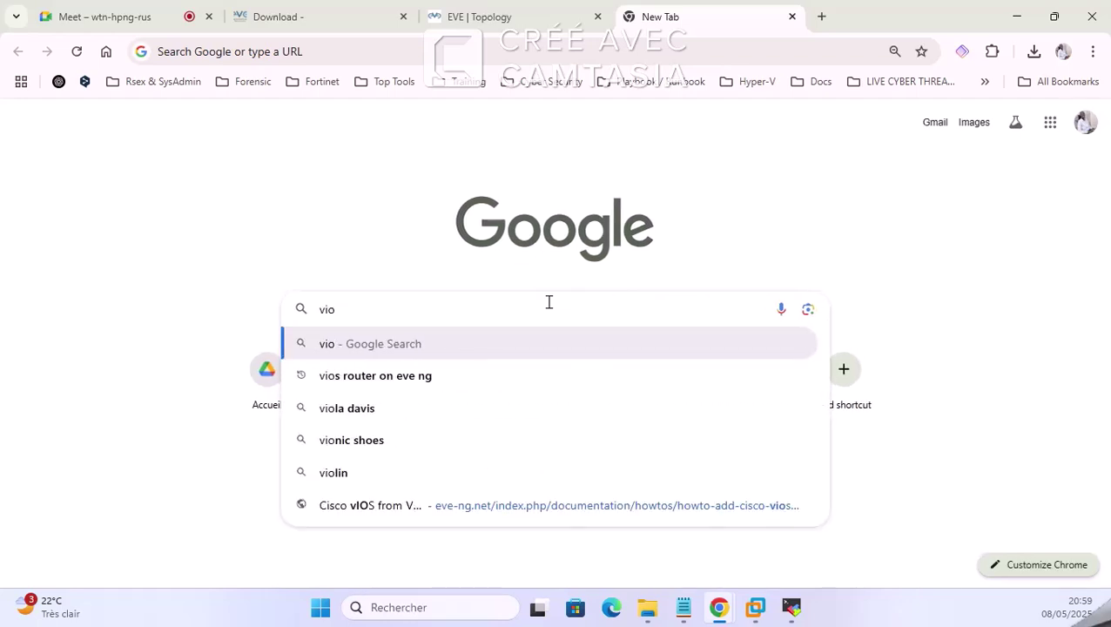
pyautogui.write('s')
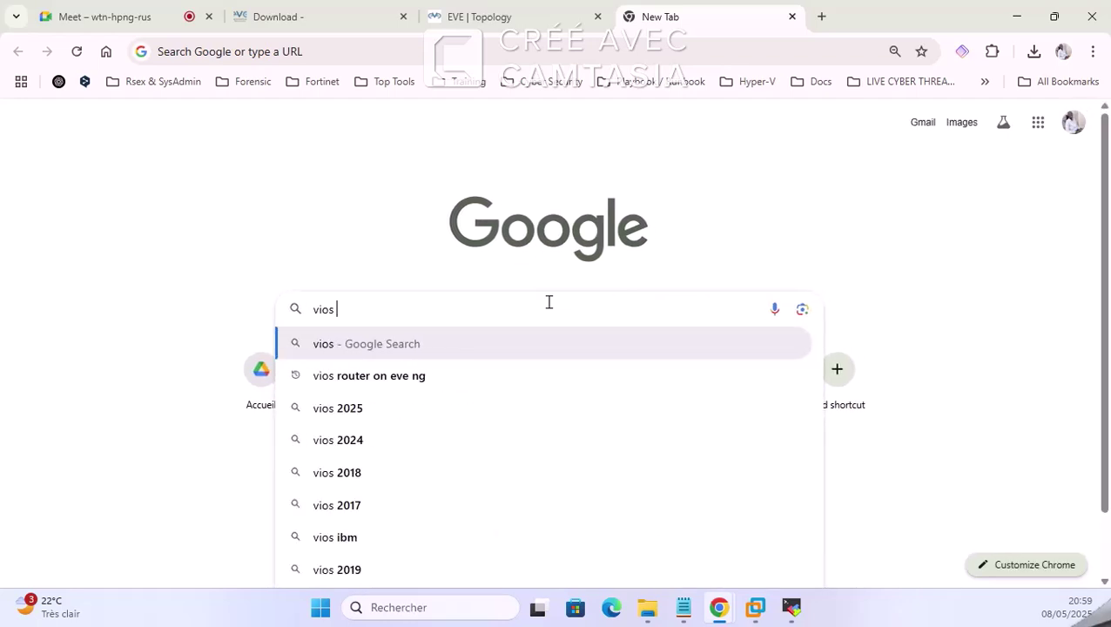
pyautogui.write(' csic')
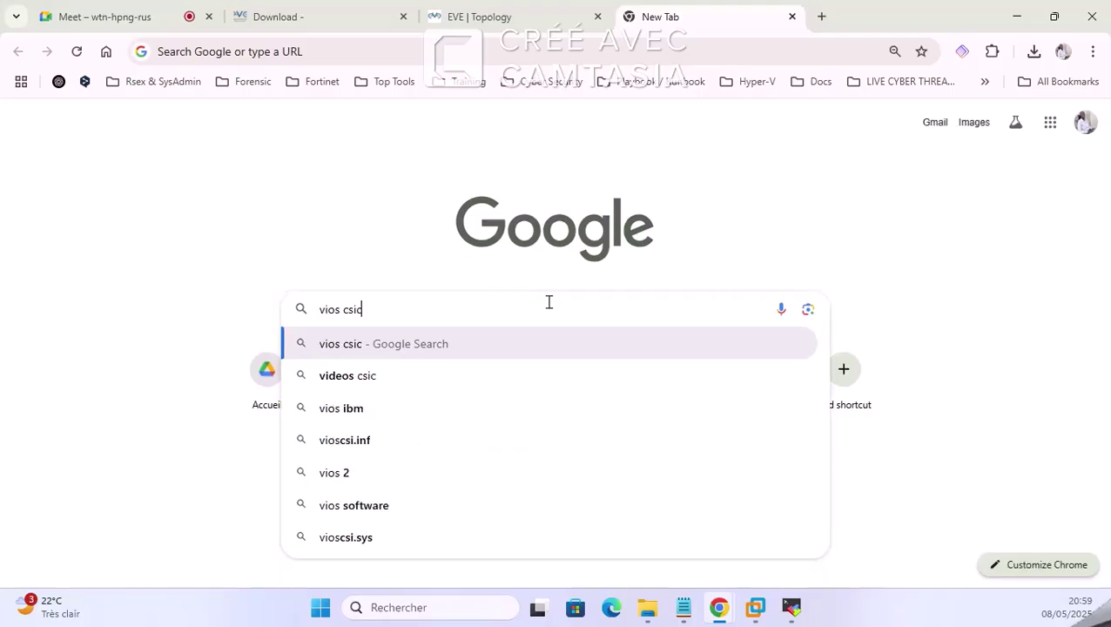
pyautogui.press('BackSpace')
pyautogui.press('BackSpace')
pyautogui.press('BackSpace')
pyautogui.write('c')
pyautogui.press('BackSpace')
pyautogui.write('i')
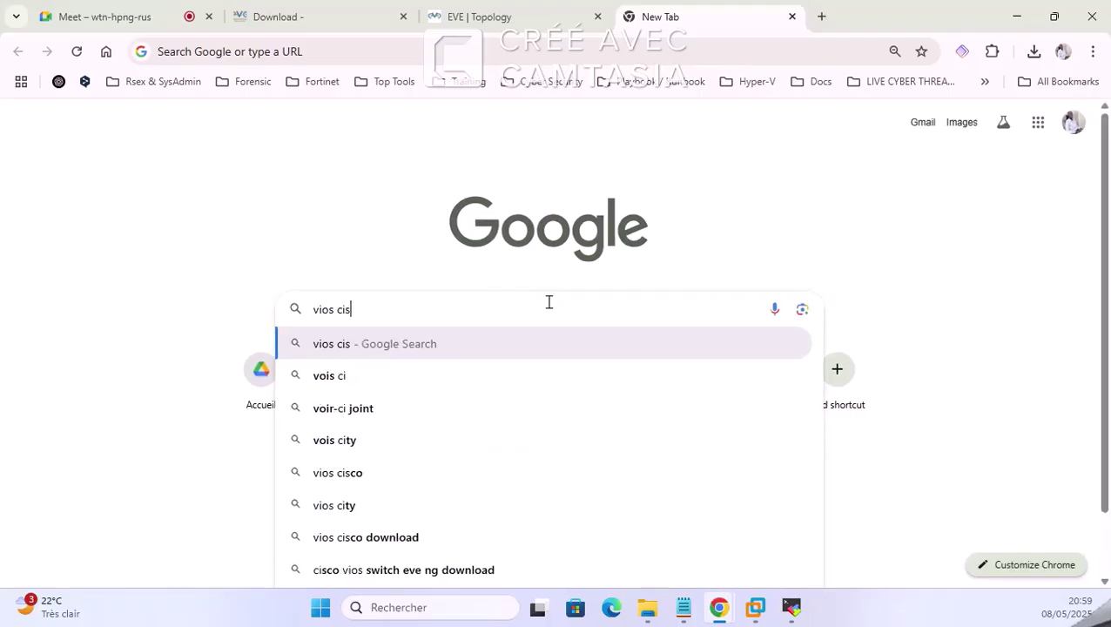
pyautogui.write('sco')
pyautogui.press('BackSpace')
pyautogui.write('eve')
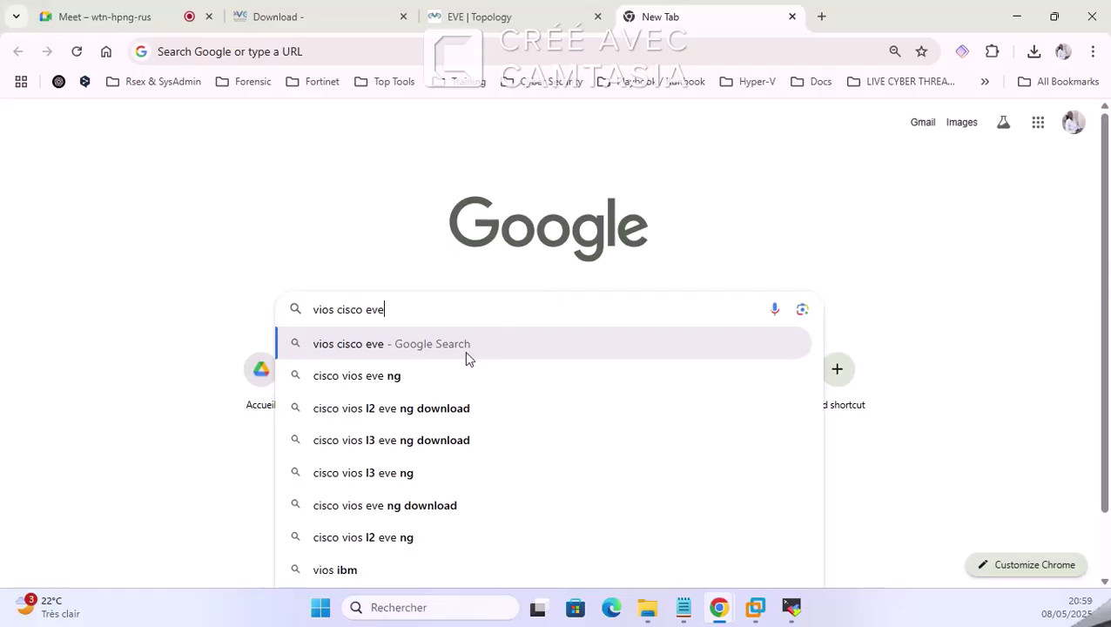
pyautogui.click(466, 371)
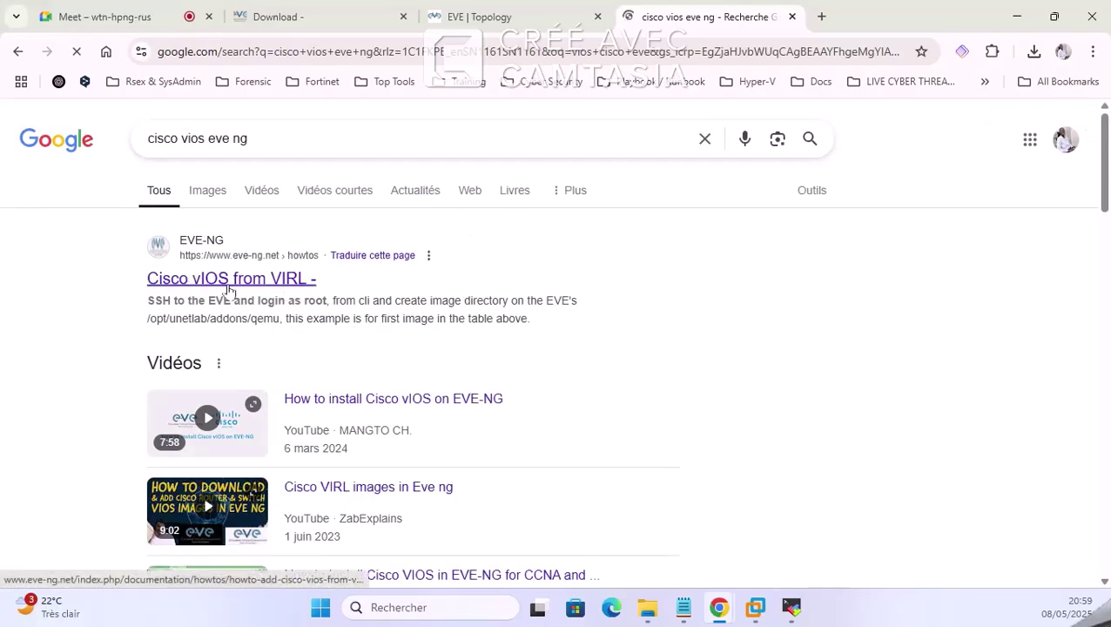
# Step: Open the 'Cisco vIOS from VIRL' howto result and select its web address
pyautogui.click(226, 281)
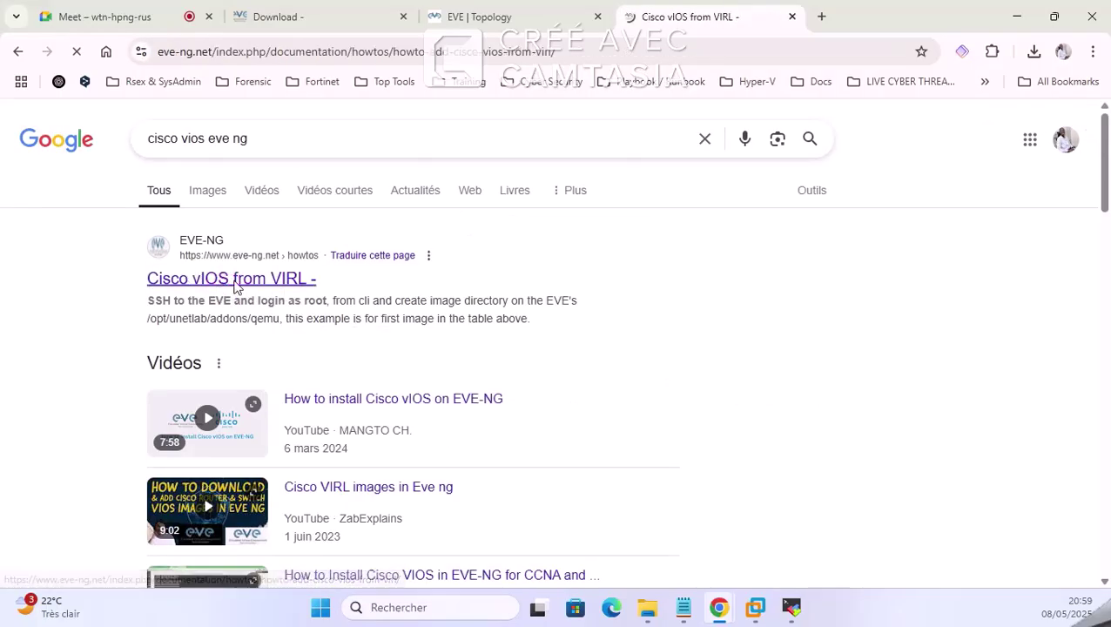
pyautogui.scroll(-6, 399, 296)
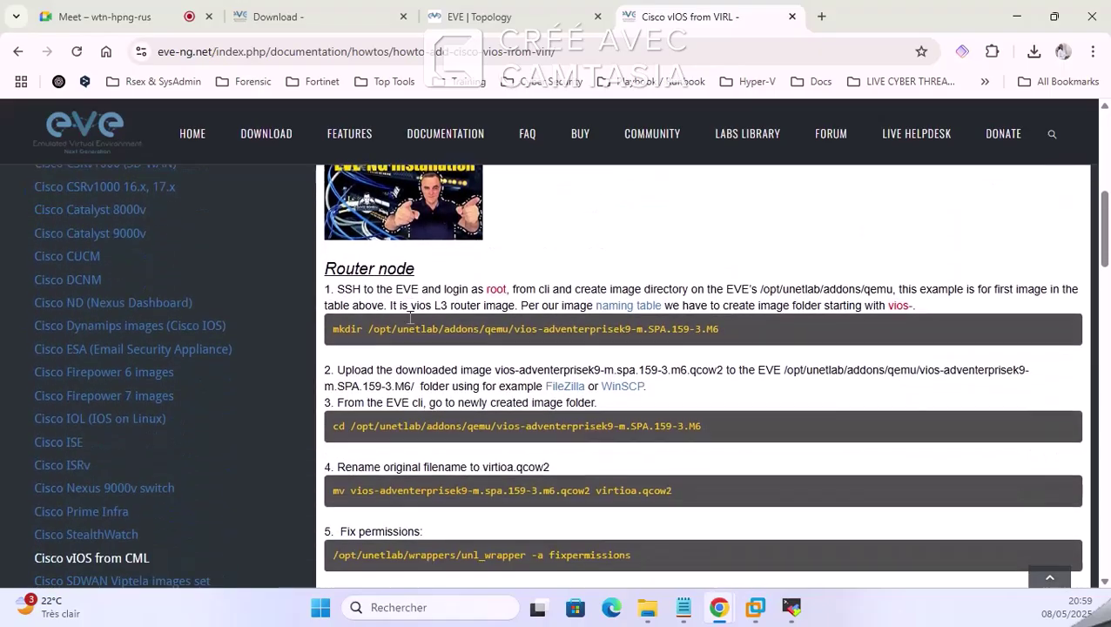
pyautogui.scroll(6, 410, 317)
pyautogui.click(403, 54)
pyautogui.hotkey('ctrl', 'c')
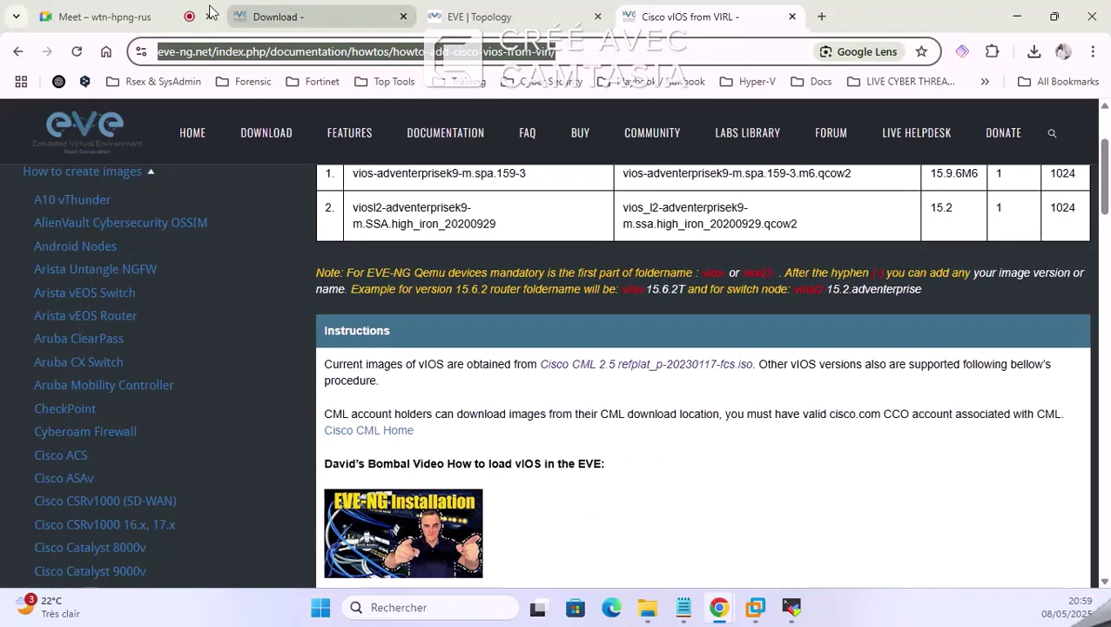
pyautogui.click(130, 16)
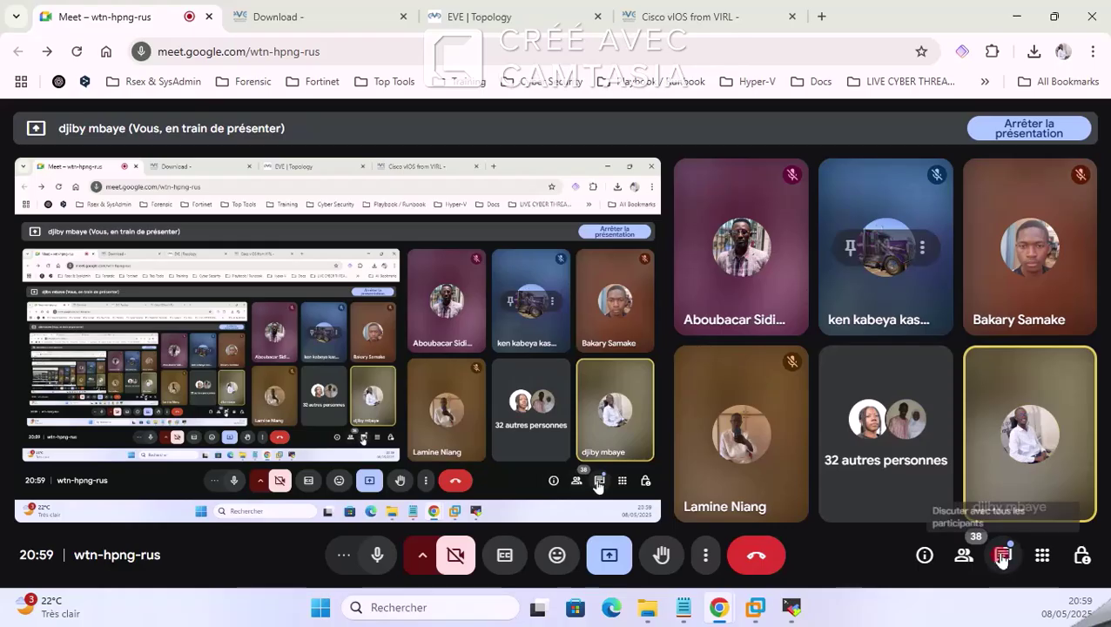
# Step: Post the copied EVE-NG vIOS guide link in the Meet chat
pyautogui.click(1002, 557)
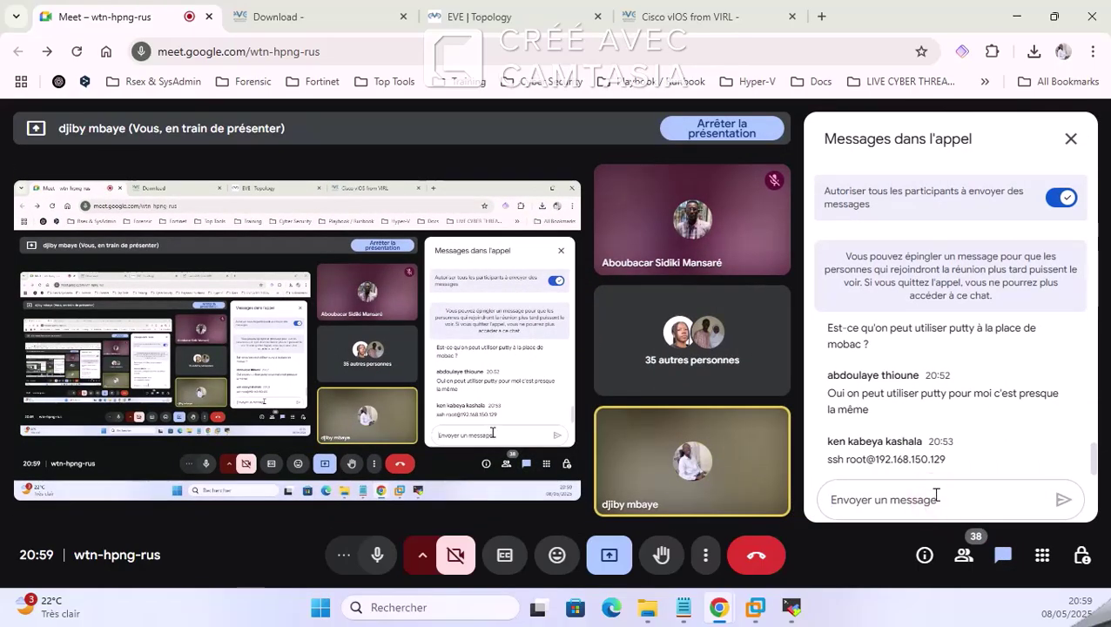
pyautogui.hotkey('ctrl', 'v')
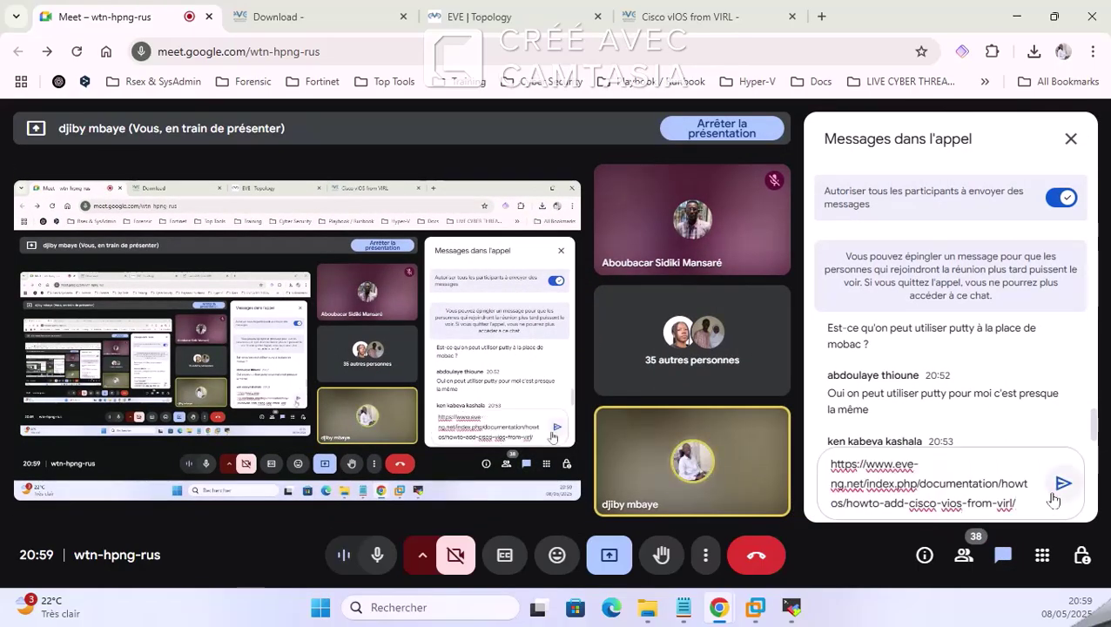
pyautogui.click(1062, 484)
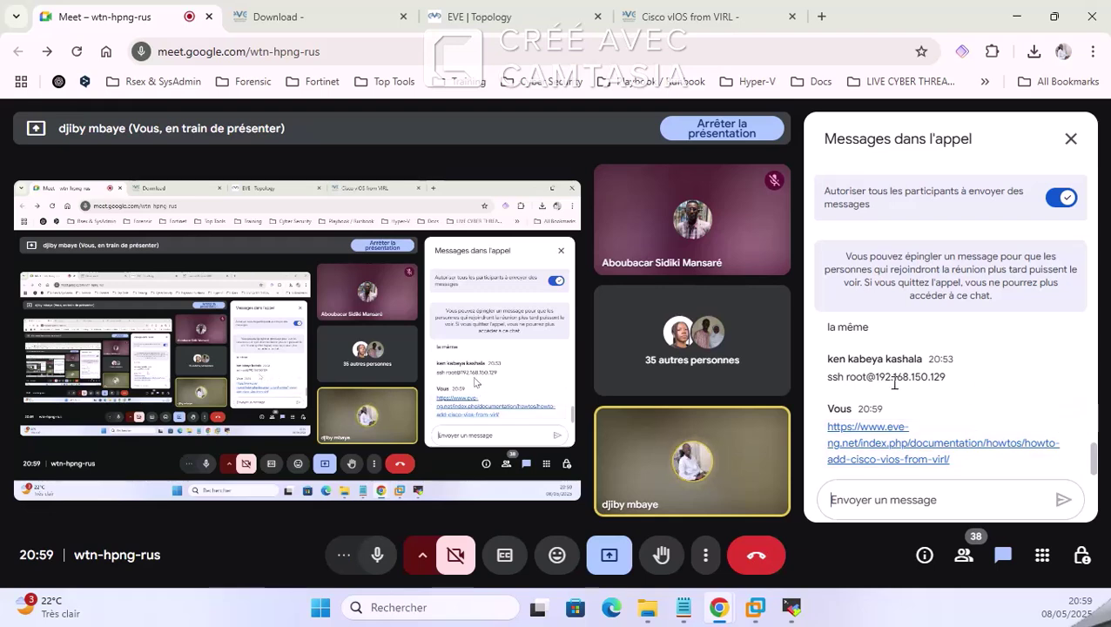
# Step: Select the ssh root login line in chat and narrow the SSH terminal to uncover it
pyautogui.tripleClick(843, 377)
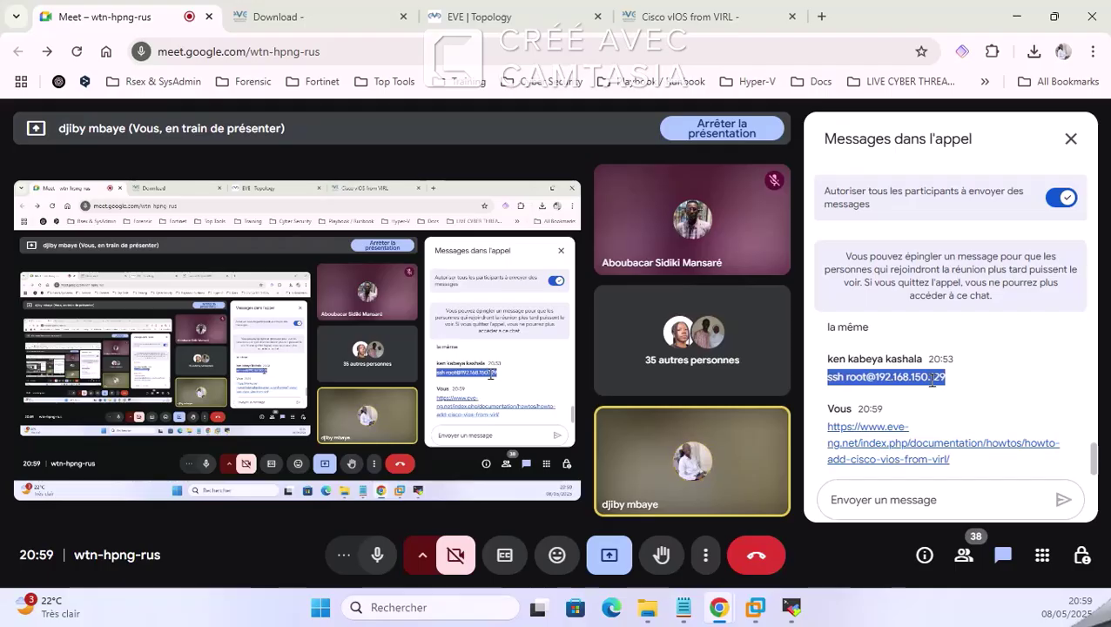
pyautogui.click(792, 607)
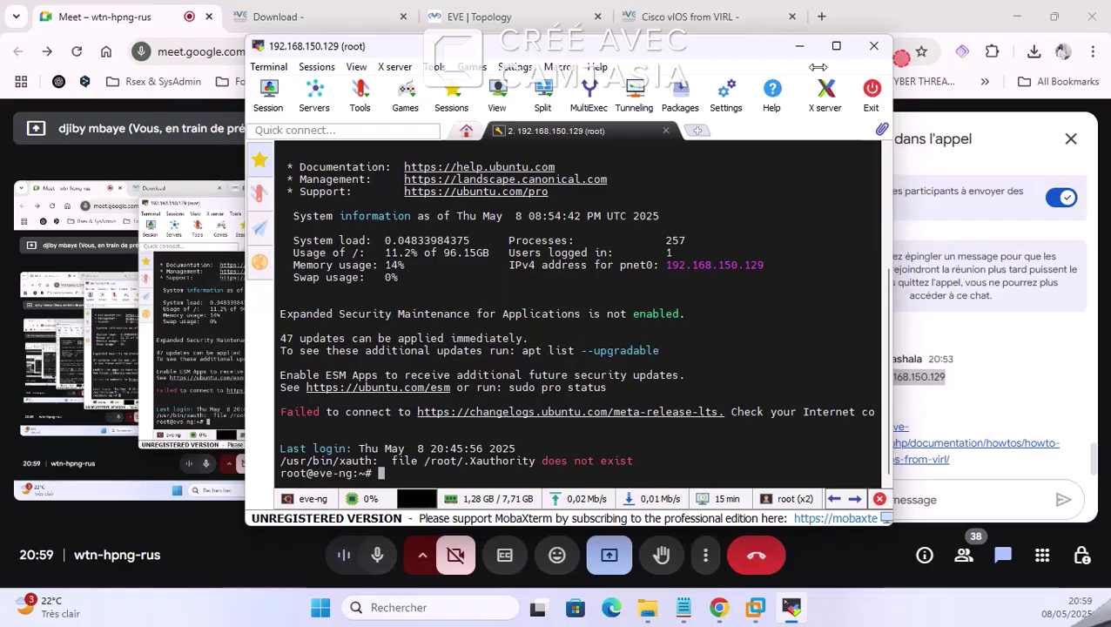
pyautogui.moveTo(885, 87); pyautogui.dragTo(723, 86)
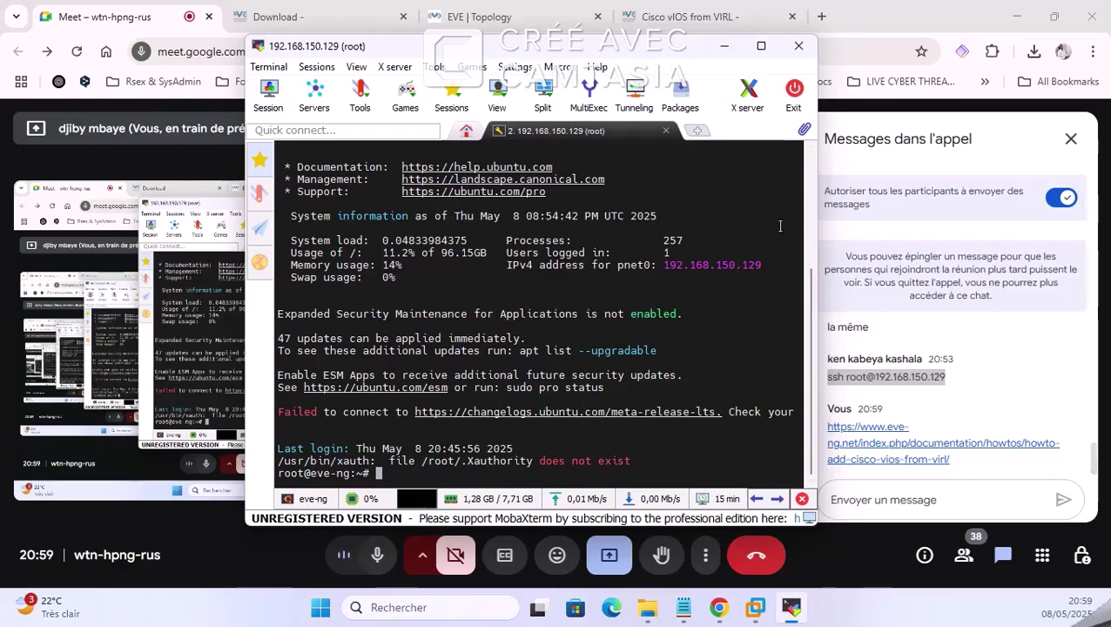
pyautogui.click(724, 49)
# Step: Scroll the Cisco vIOS from VIRL guide to the Router node section and highlight its steps
pyautogui.click(688, 16)
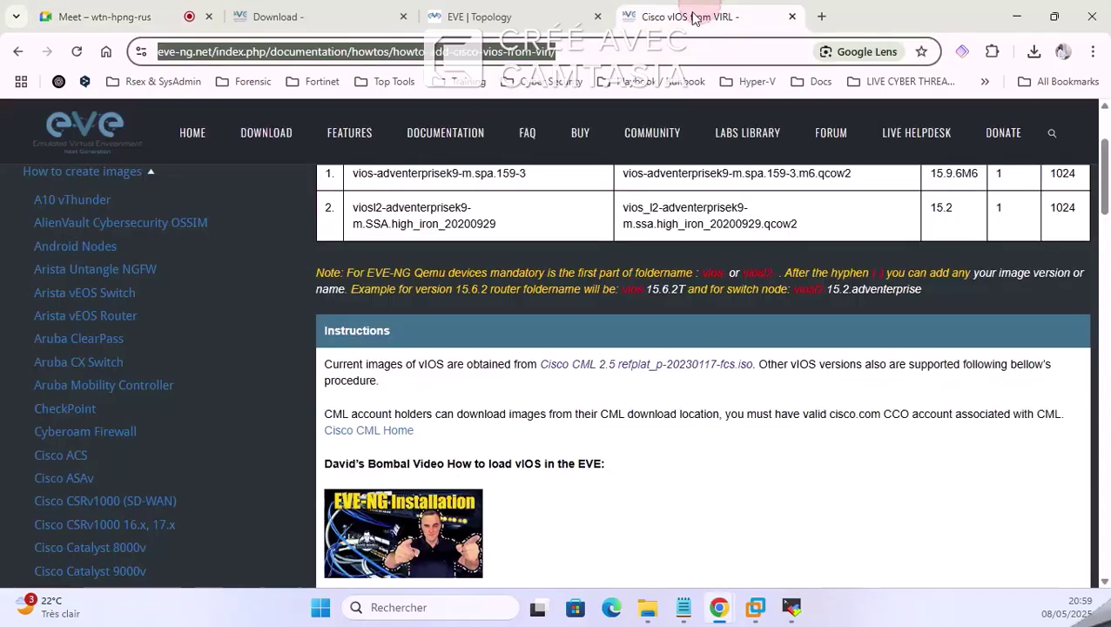
pyautogui.scroll(-2, 575, 357)
pyautogui.scroll(1, 582, 365)
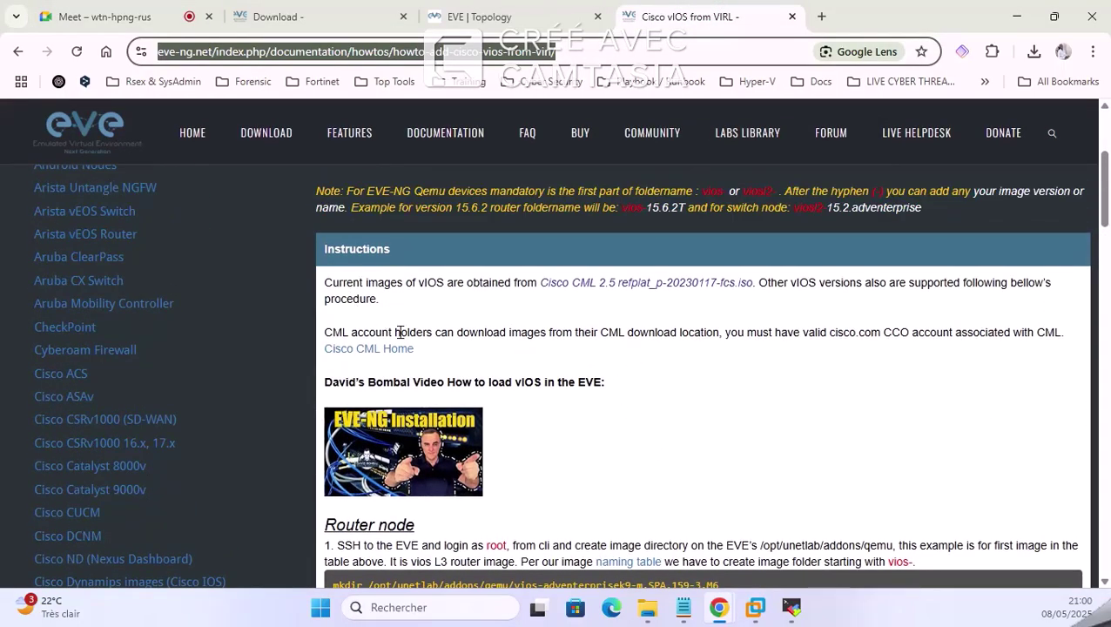
pyautogui.scroll(-1, 488, 363)
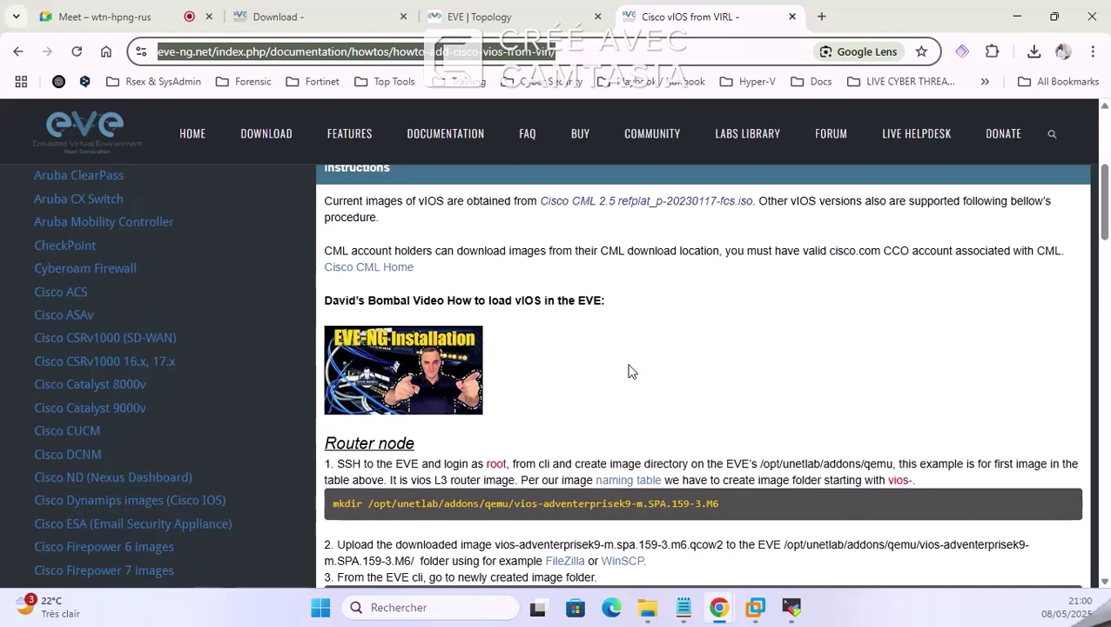
pyautogui.scroll(-3, 632, 372)
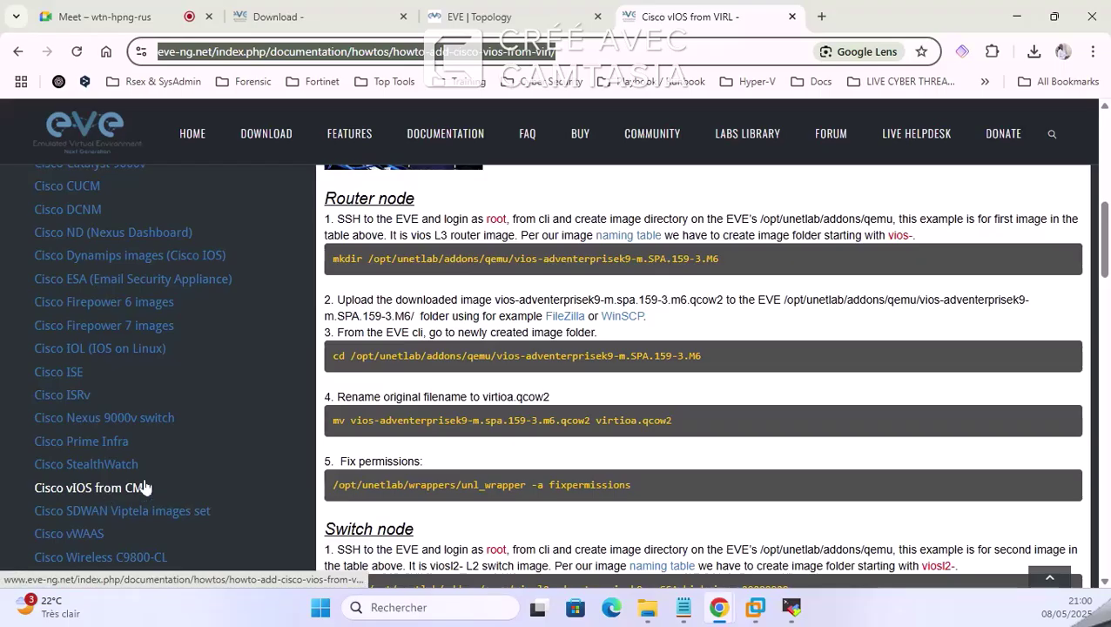
pyautogui.moveTo(327, 196); pyautogui.dragTo(439, 200)
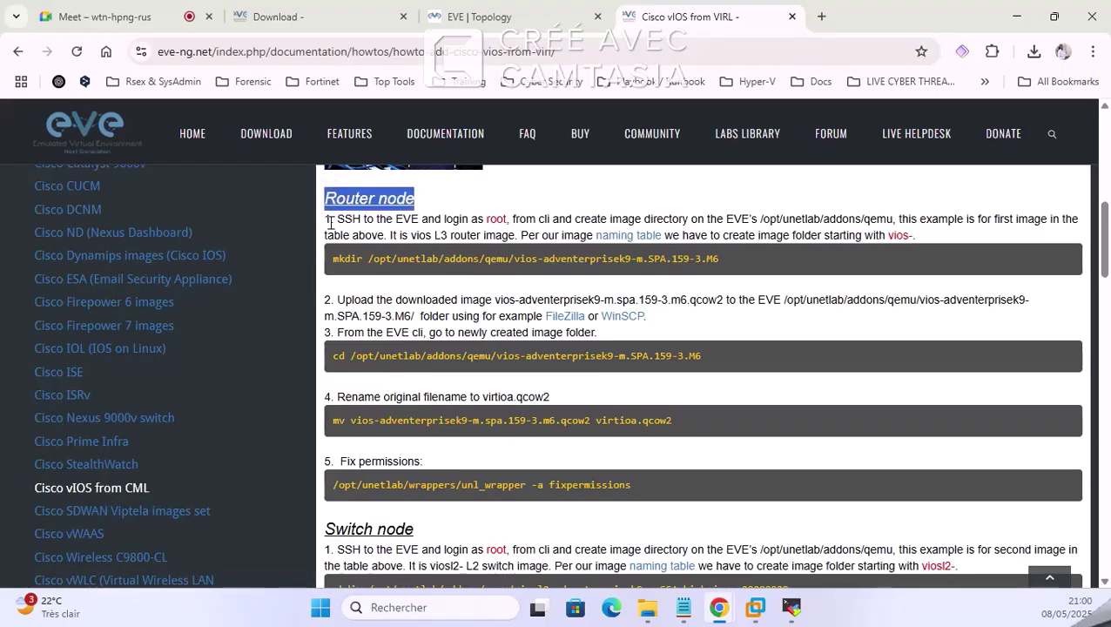
pyautogui.moveTo(328, 220); pyautogui.dragTo(648, 481)
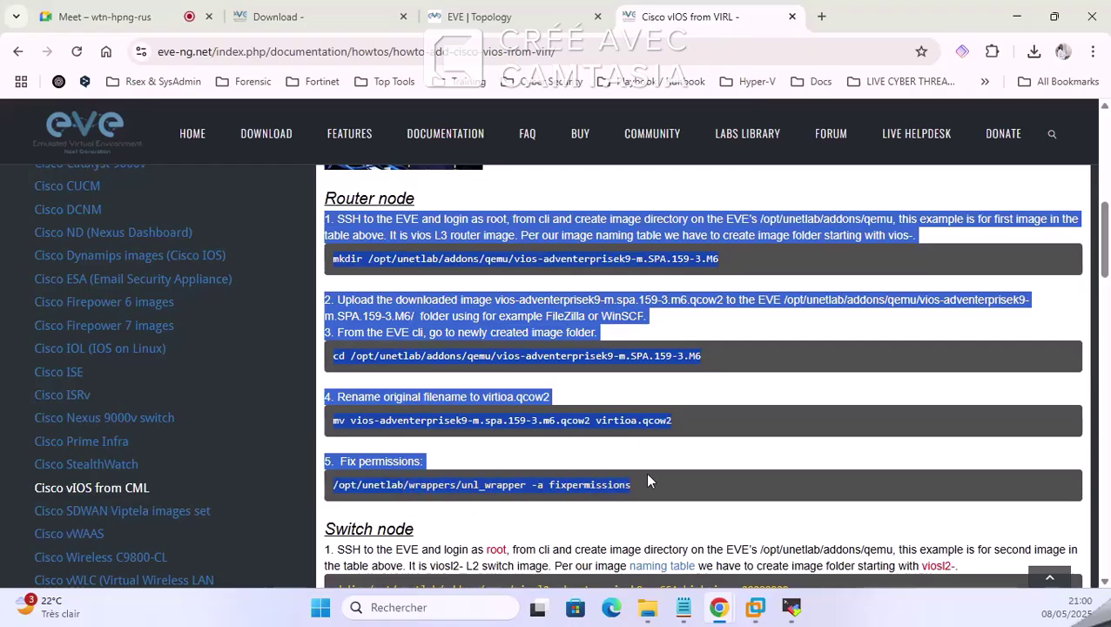
pyautogui.click(751, 237)
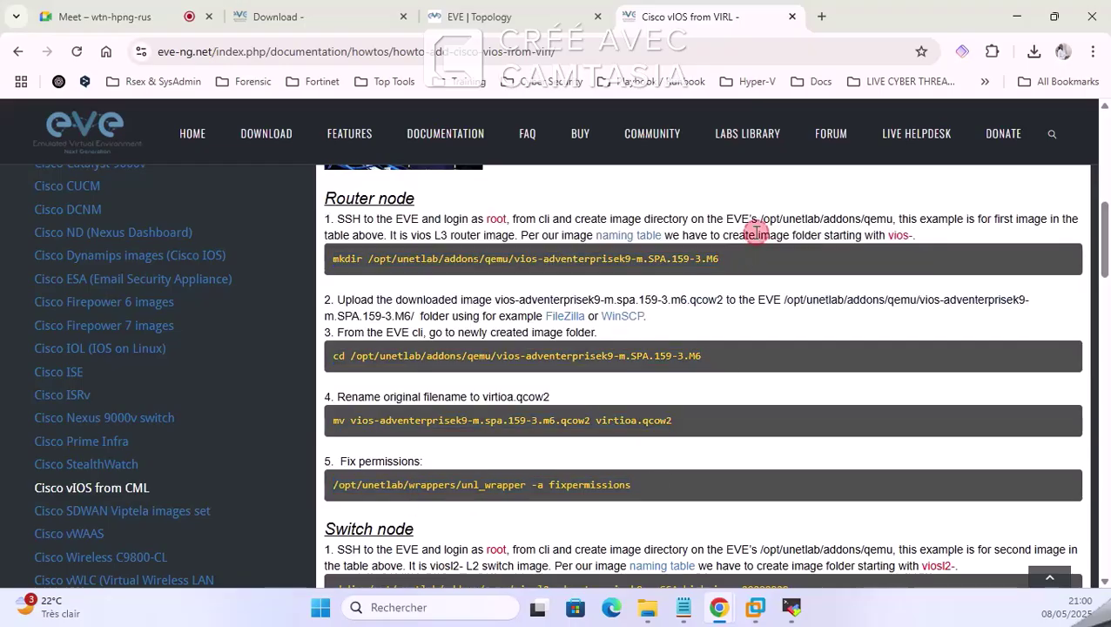
pyautogui.rightClick(667, 218)
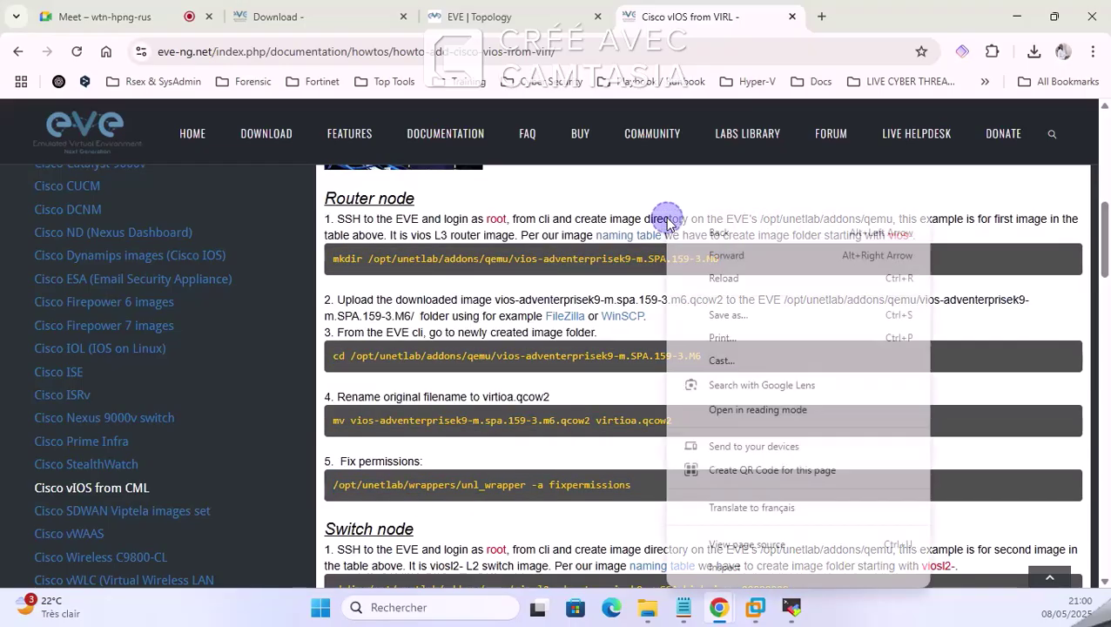
pyautogui.click(498, 224)
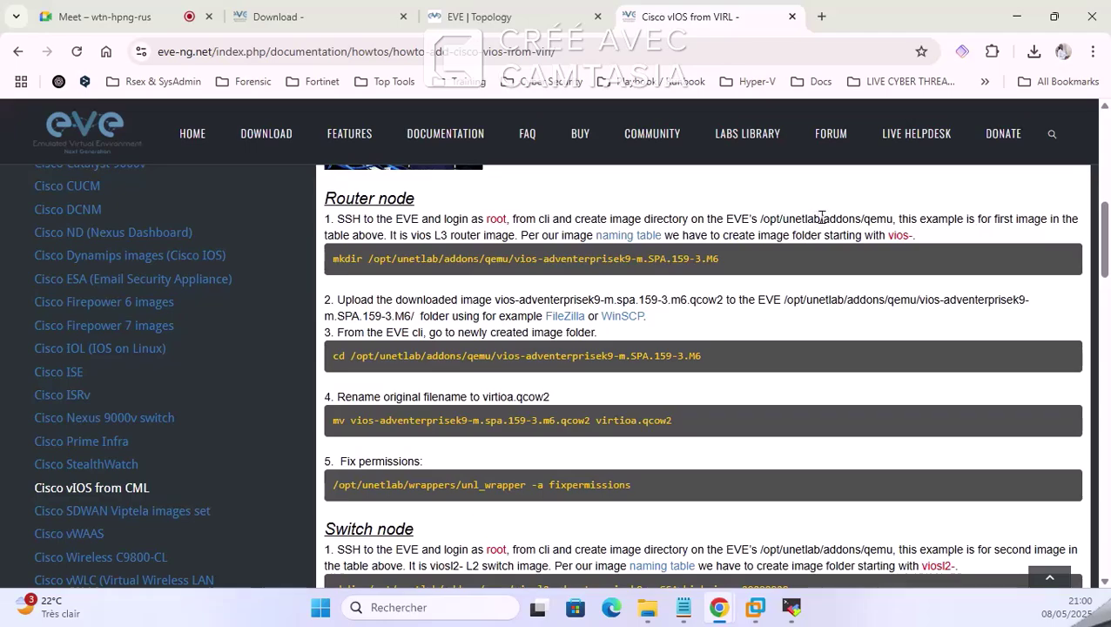
# Step: Highlight the folder name vios-adventerprisek9-m.SPA.159-3.M6 in the guide's mkdir command
pyautogui.click(792, 609)
pyautogui.click(792, 609)
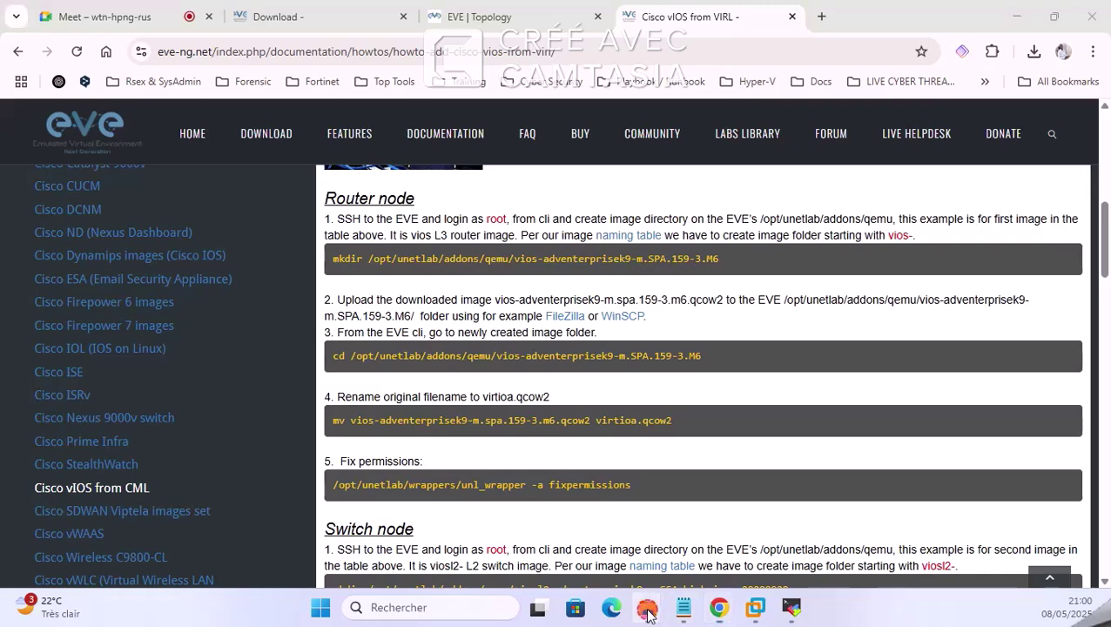
pyautogui.moveTo(648, 609)
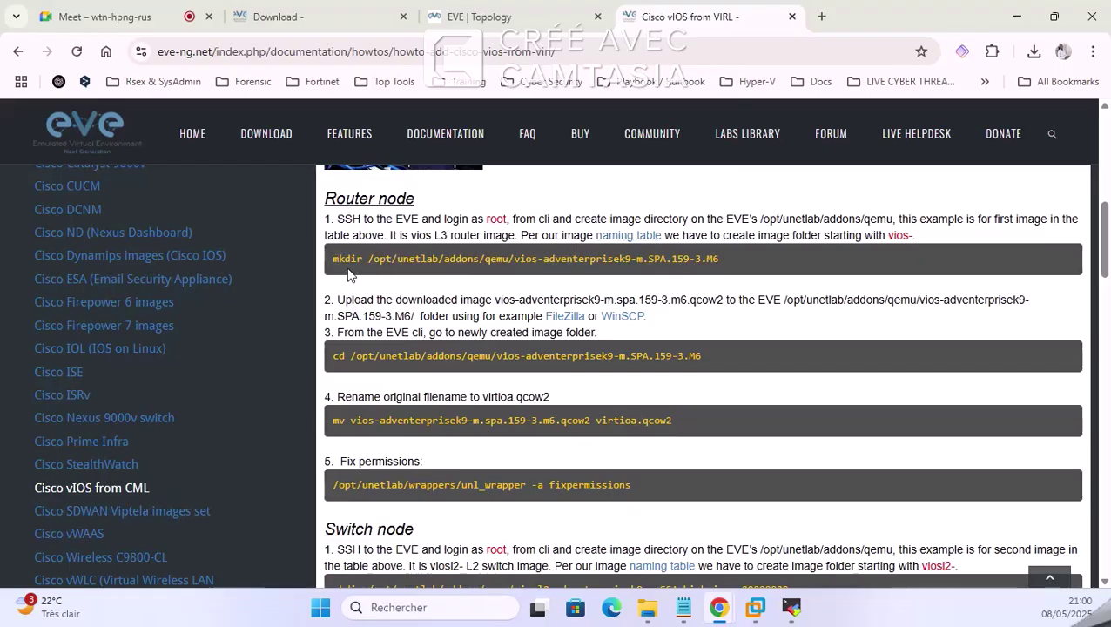
pyautogui.moveTo(333, 258); pyautogui.dragTo(455, 258)
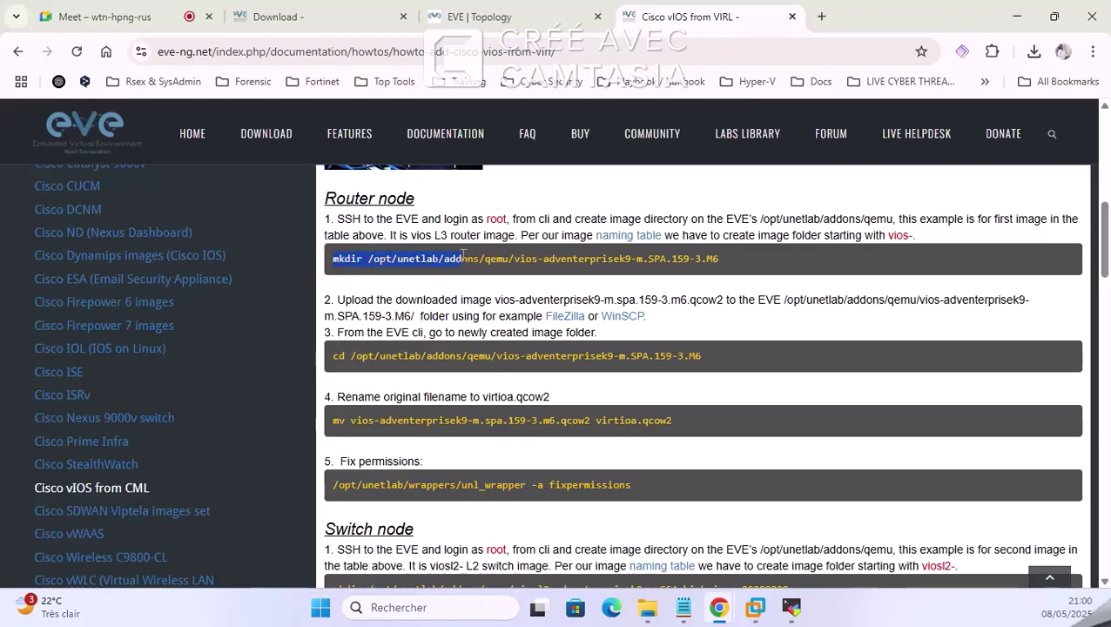
pyautogui.click(531, 261)
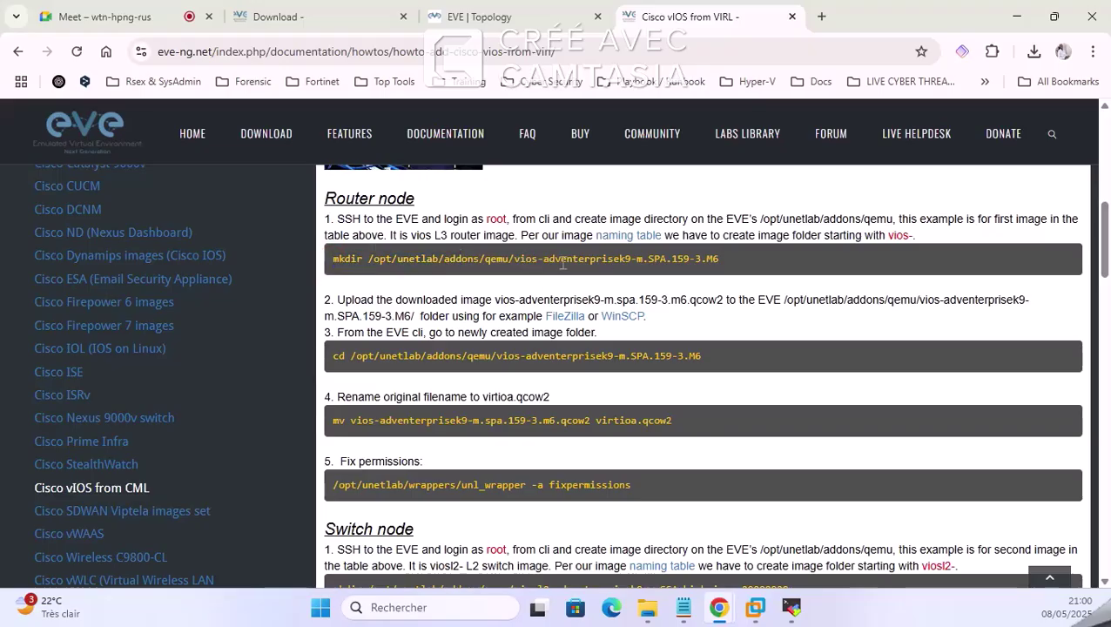
pyautogui.moveTo(515, 259); pyautogui.dragTo(723, 266)
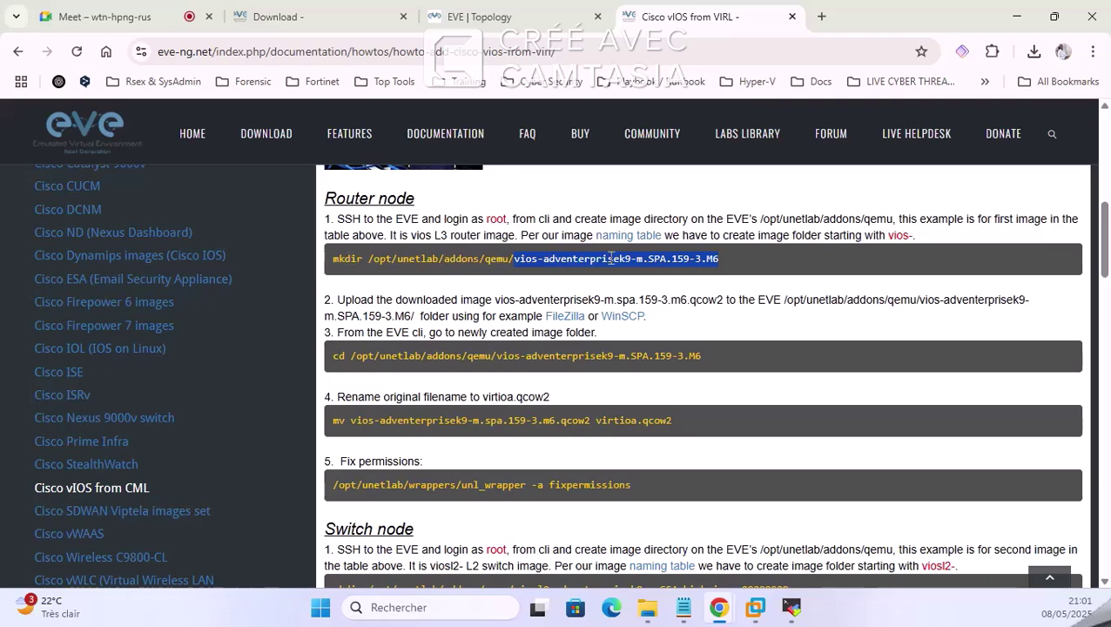
# Step: Place the SSH terminal beside the guide and type 'mkdir /' at the eve-ng root prompt
pyautogui.click(792, 607)
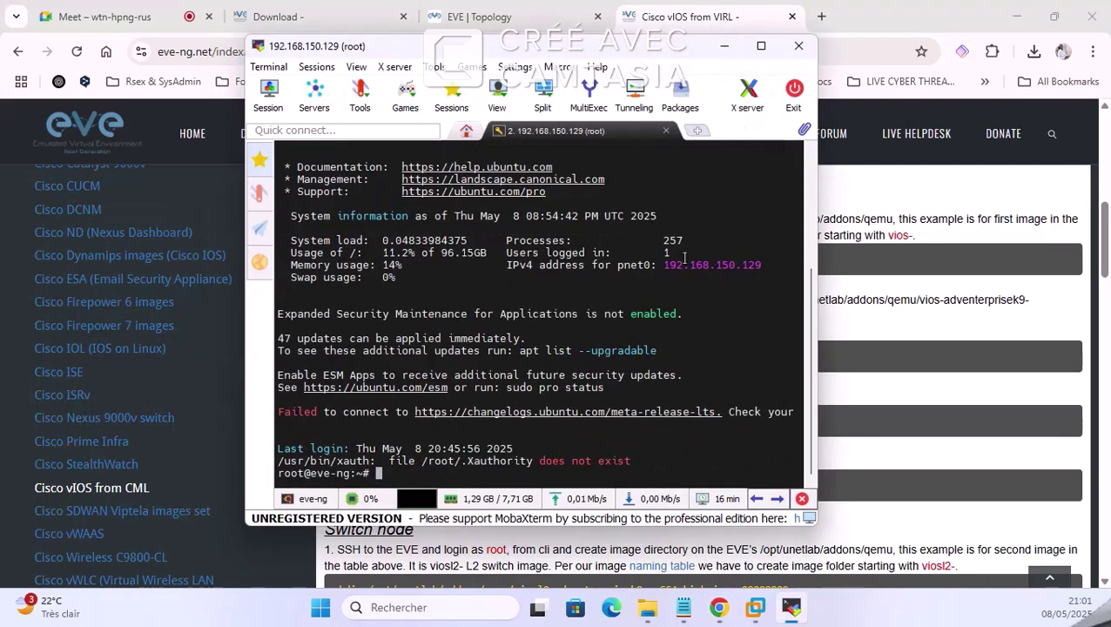
pyautogui.moveTo(625, 51); pyautogui.dragTo(901, 52)
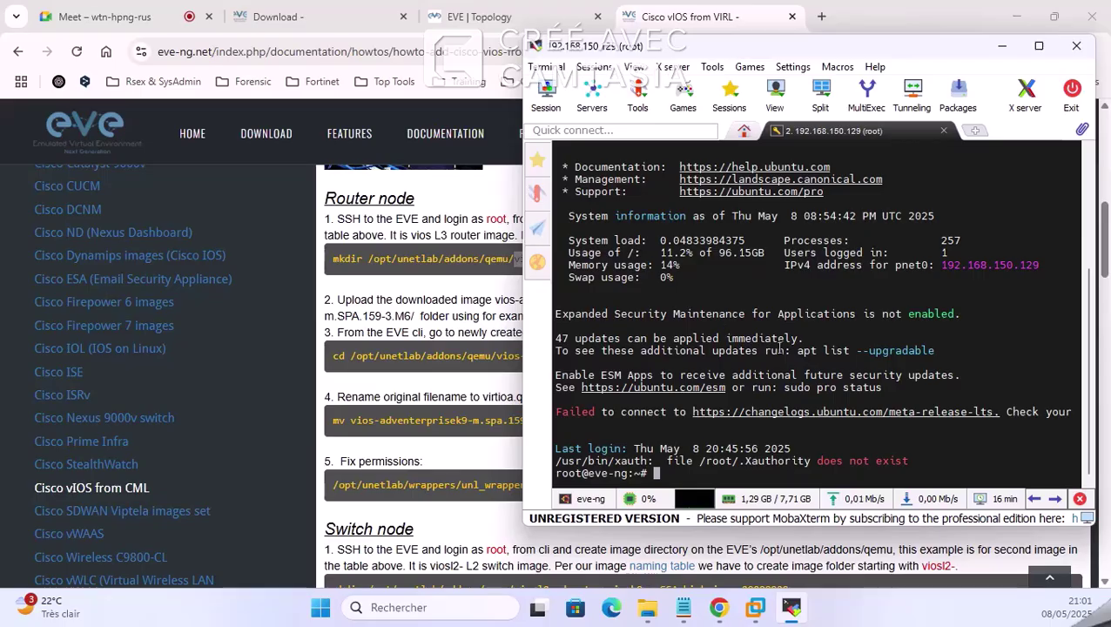
pyautogui.press('Return')
pyautogui.press('Return')
pyautogui.press('Return')
pyautogui.press('Return')
pyautogui.press('Return')
pyautogui.press('Return')
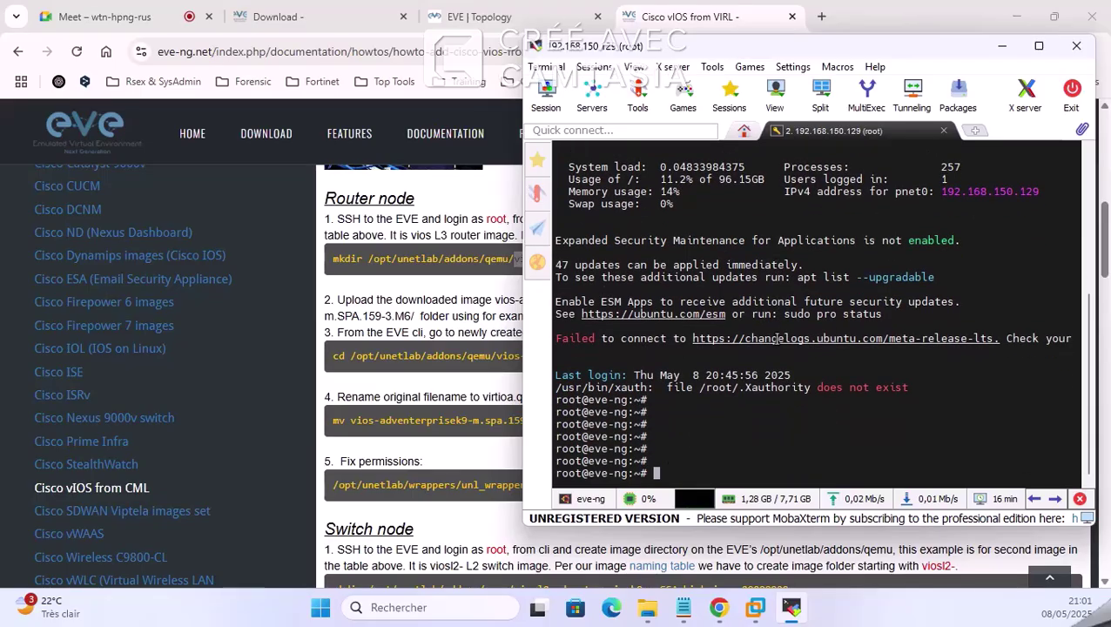
pyautogui.write('m')
pyautogui.press('BackSpace')
pyautogui.write('md')
pyautogui.press('BackSpace')
pyautogui.write('kdir')
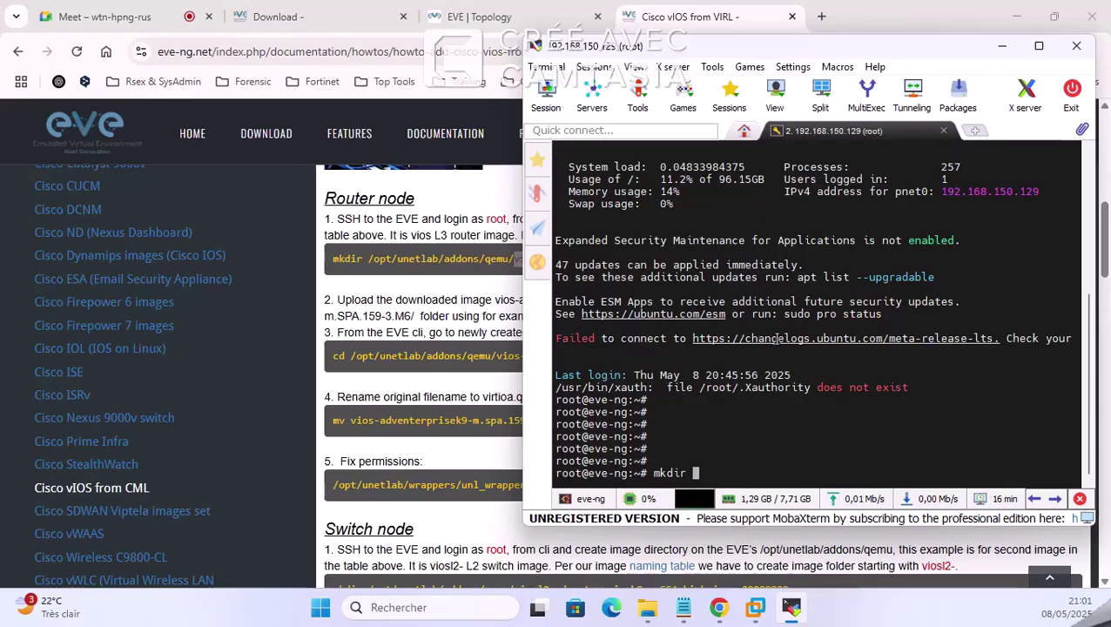
pyautogui.write('/')
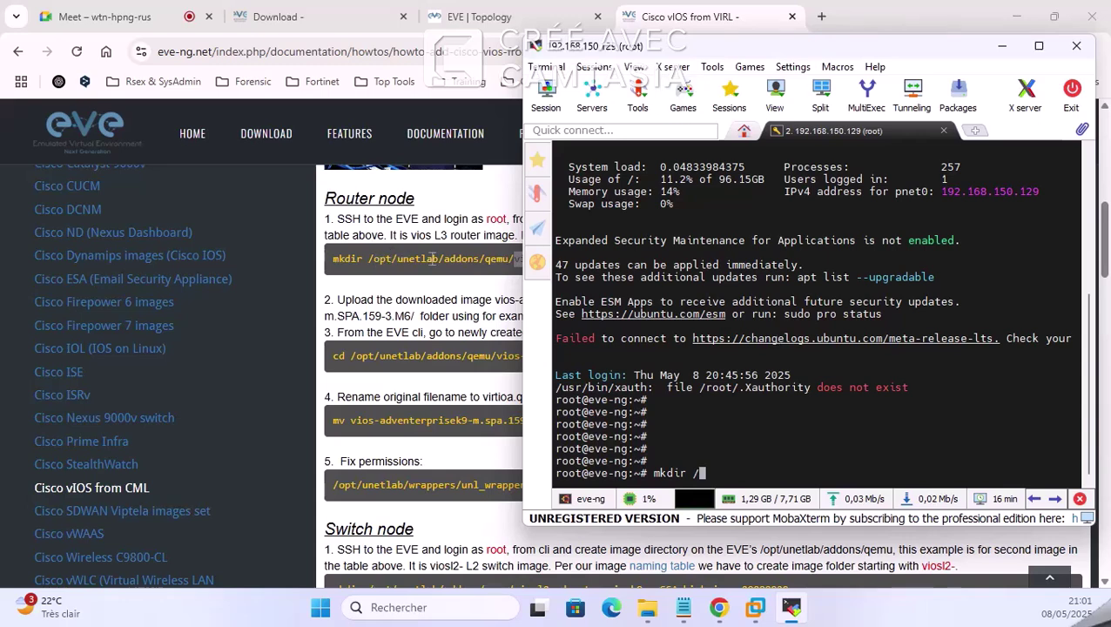
# Step: Enter the /opt/unetlab/addons/qemu path from the guide in the terminal and run it
pyautogui.click(433, 259)
pyautogui.moveTo(368, 259); pyautogui.dragTo(505, 263)
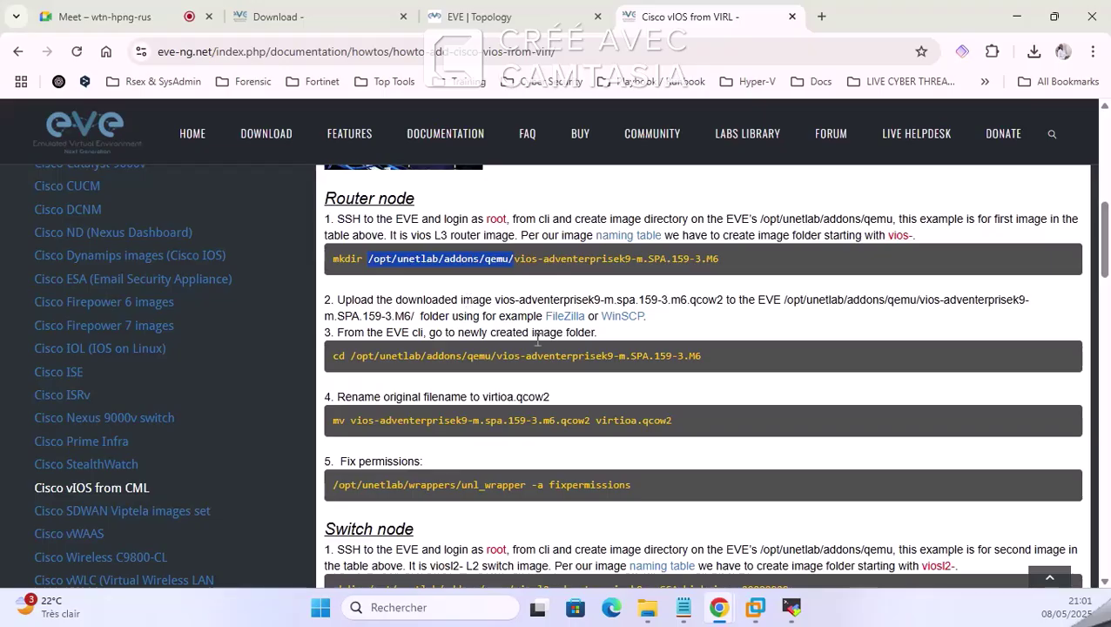
pyautogui.click(790, 607)
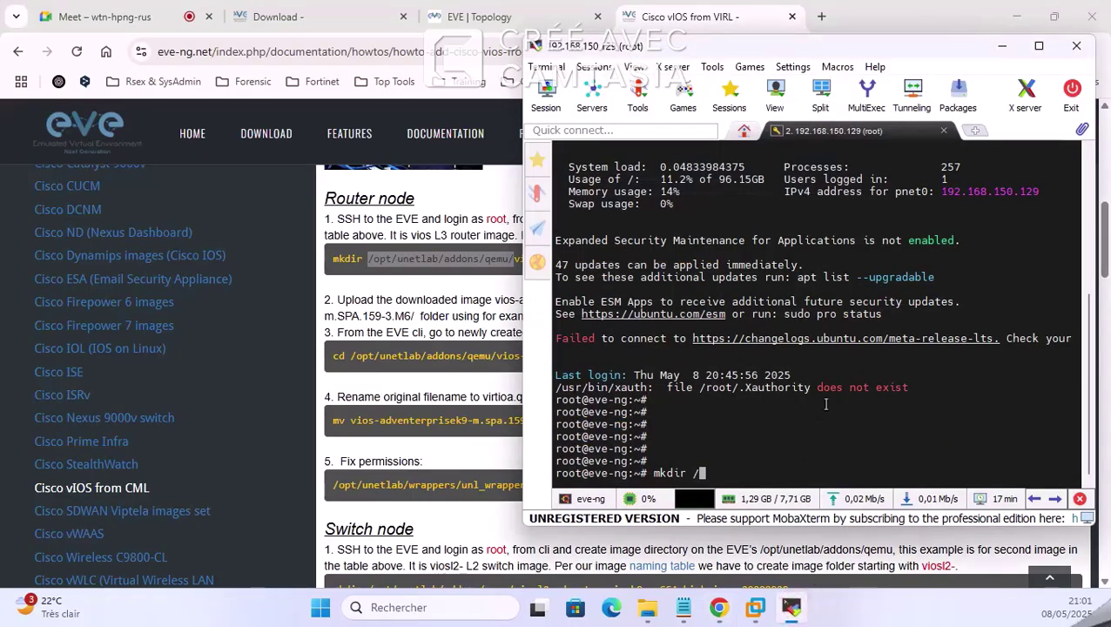
pyautogui.write('opt/unetlab/a')
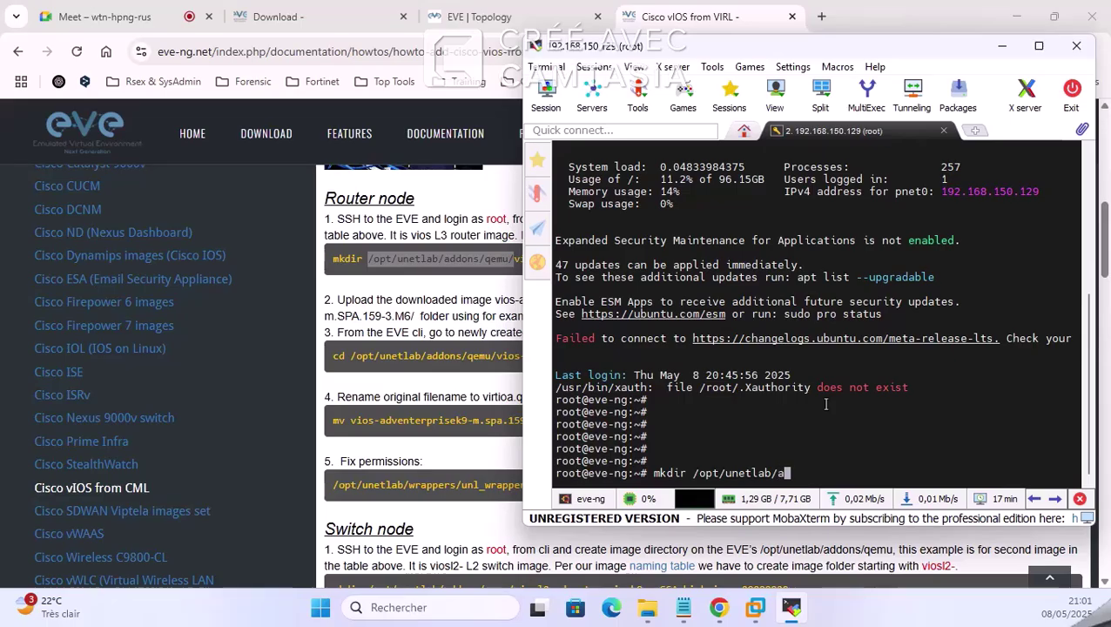
pyautogui.press('Tab')
pyautogui.write('q')
pyautogui.press('Tab')
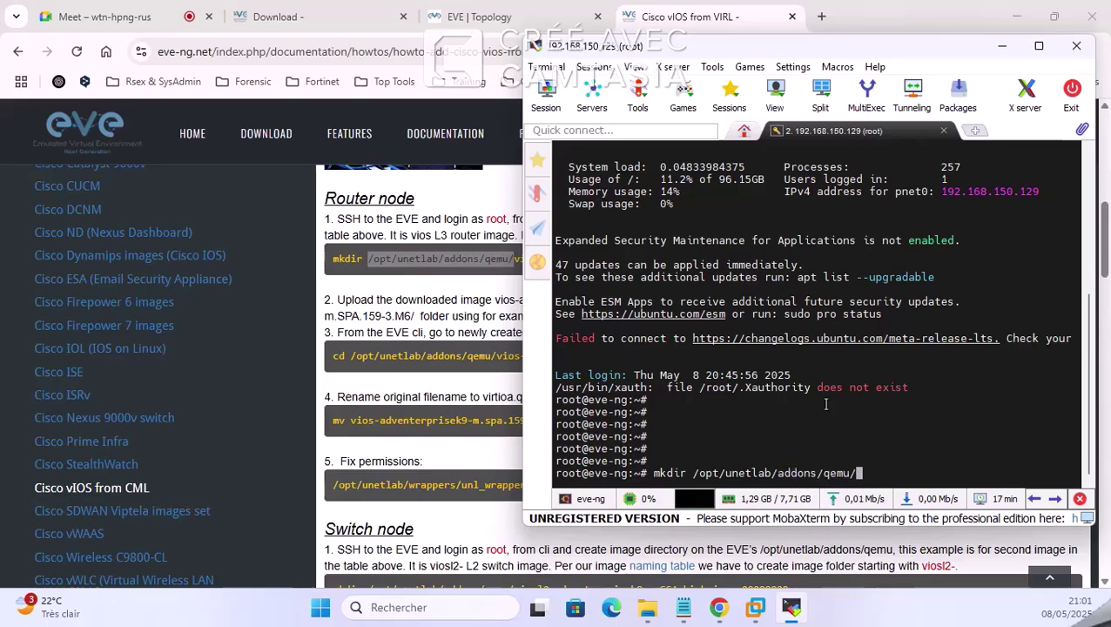
pyautogui.press('Return')
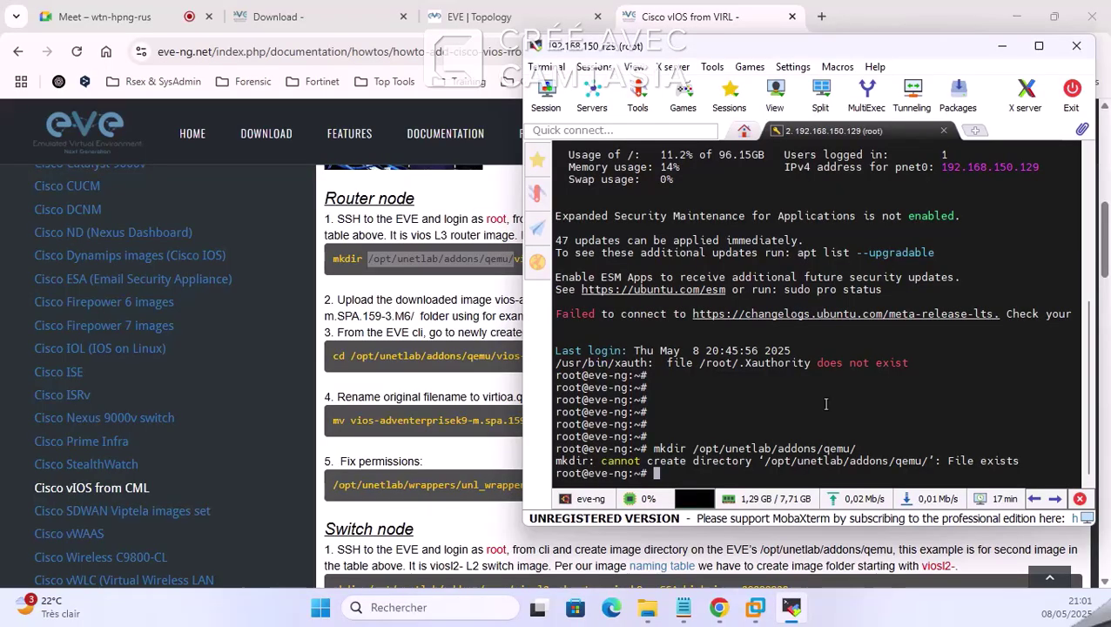
# Step: Copy the guide's mkdir command, run it at the eve-ng prompt, and clear the screen
pyautogui.press('Up')
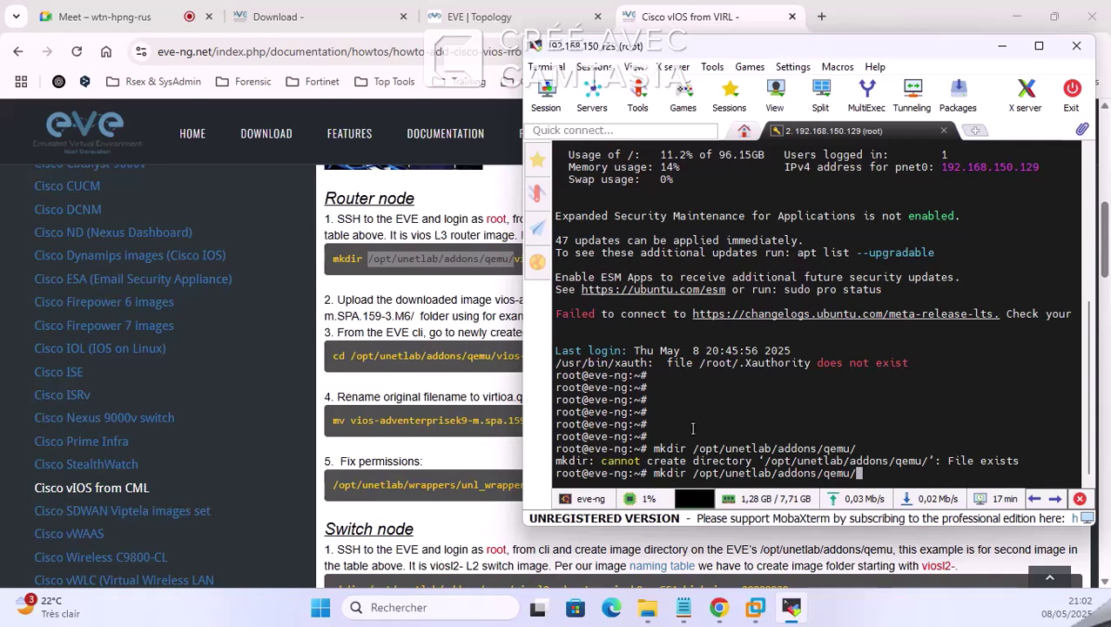
pyautogui.click(434, 255)
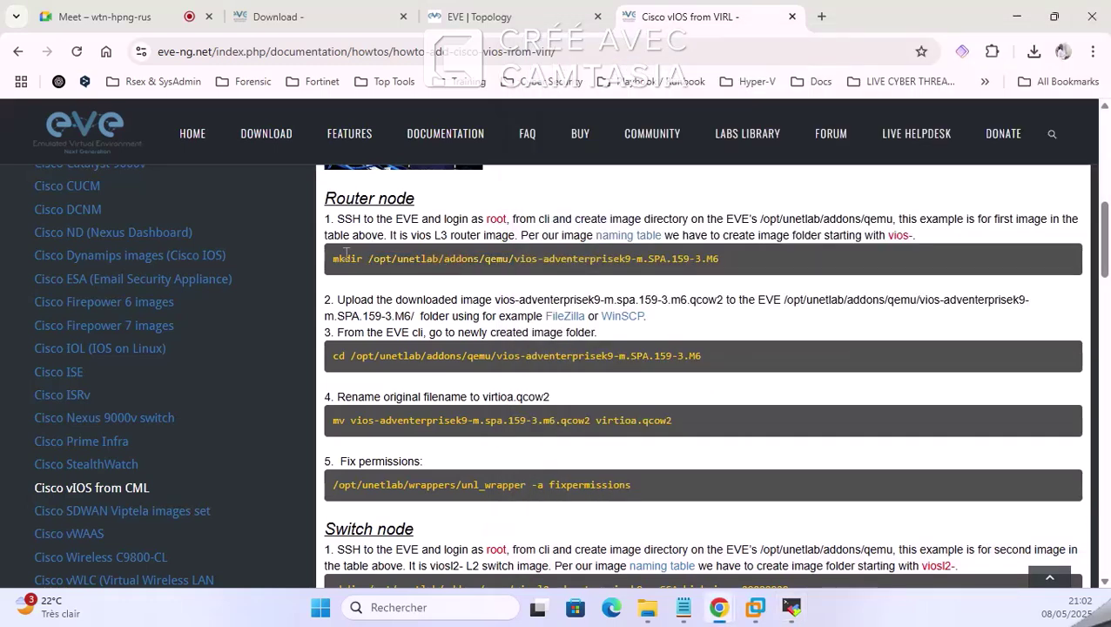
pyautogui.moveTo(333, 265); pyautogui.dragTo(715, 257)
pyautogui.rightClick(716, 257)
pyautogui.click(746, 276)
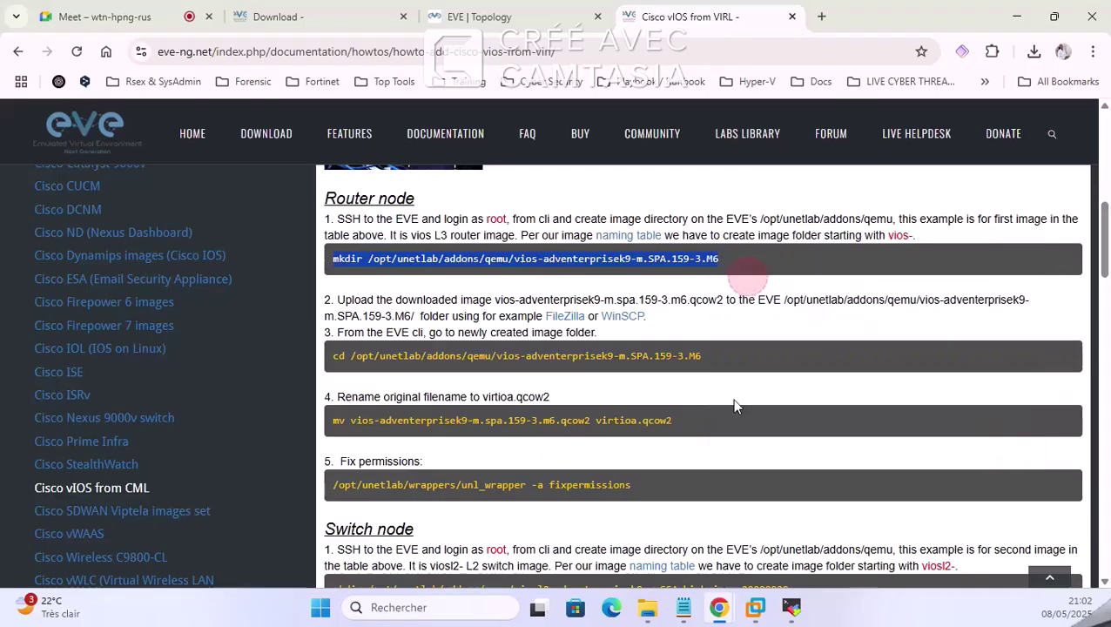
pyautogui.click(791, 607)
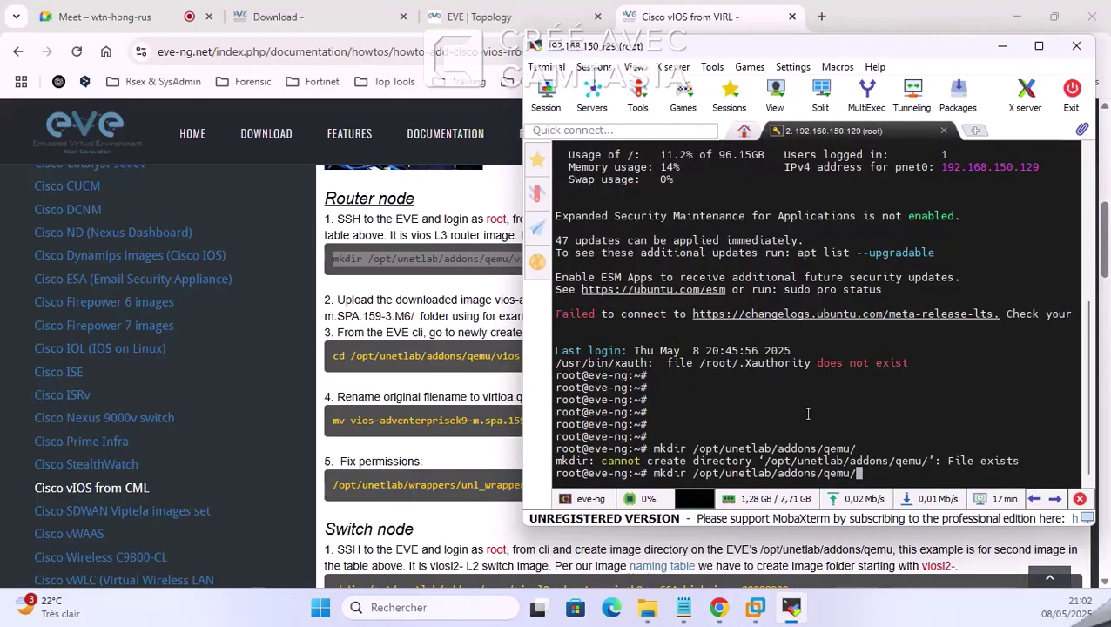
pyautogui.press('Return')
pyautogui.press('Return')
pyautogui.press('Return')
pyautogui.press('Return')
pyautogui.press('Return')
pyautogui.press('Return')
pyautogui.press('Return')
pyautogui.press('Return')
pyautogui.press('Return')
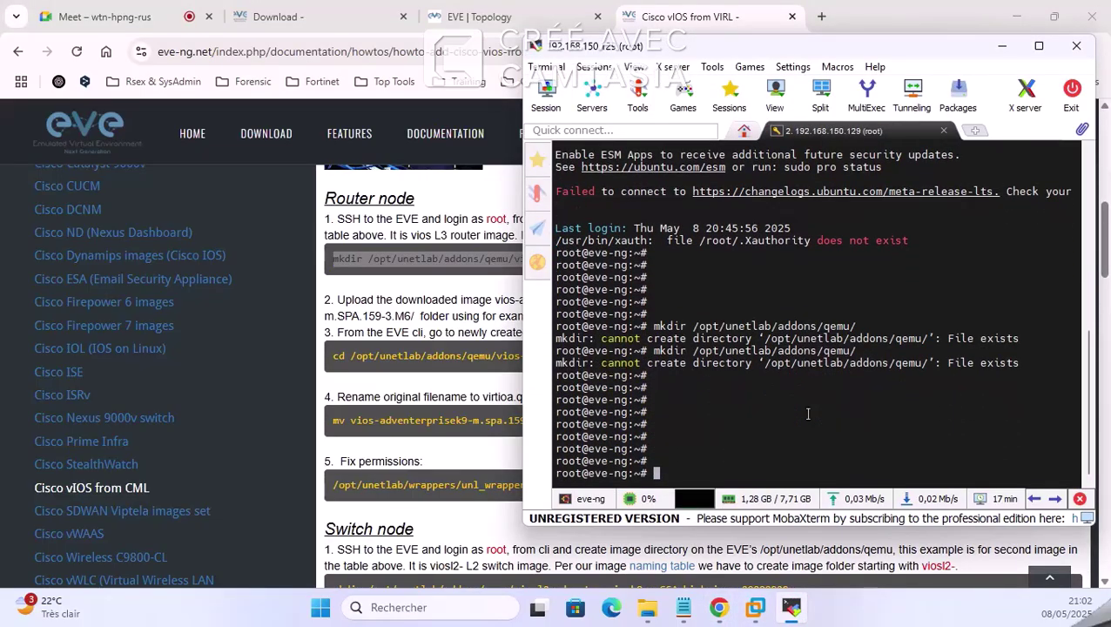
pyautogui.write('clear')
# Step: Clear the terminal and copy the full mkdir line for the vIOS image folder
pyautogui.press('Return')
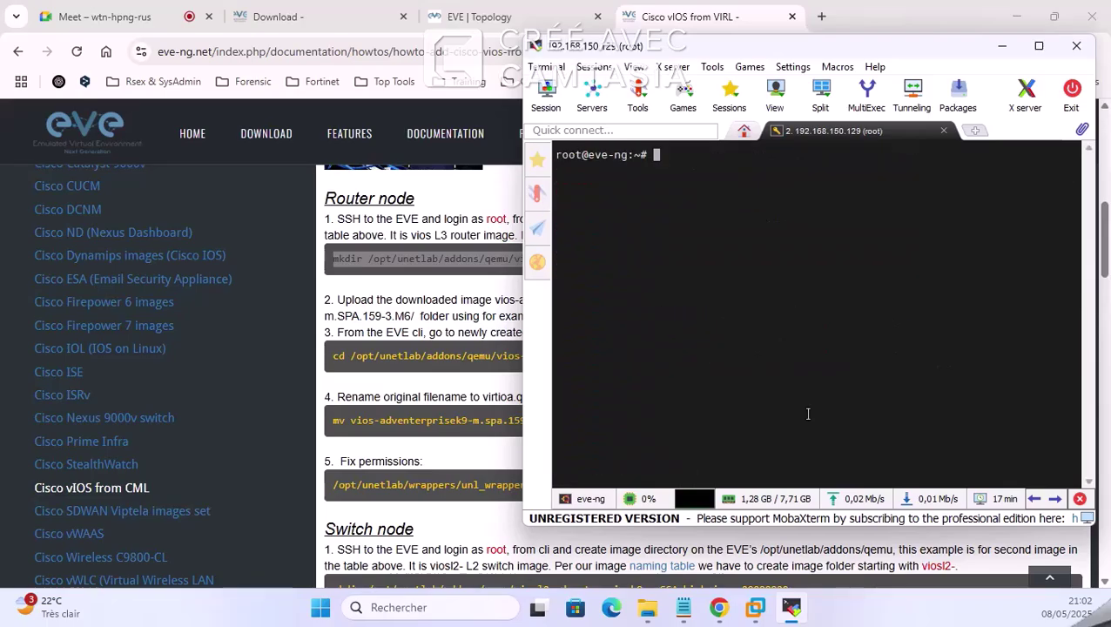
pyautogui.press('Return')
pyautogui.press('Return')
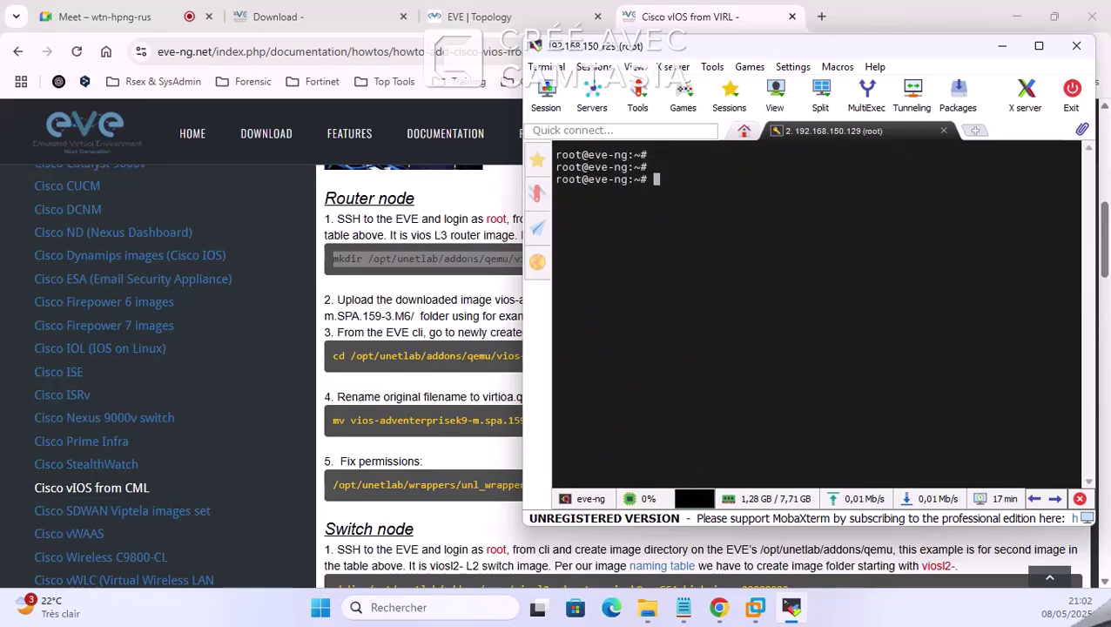
pyautogui.click(462, 259)
pyautogui.tripleClick(462, 259)
pyautogui.rightClick(462, 258)
pyautogui.click(512, 284)
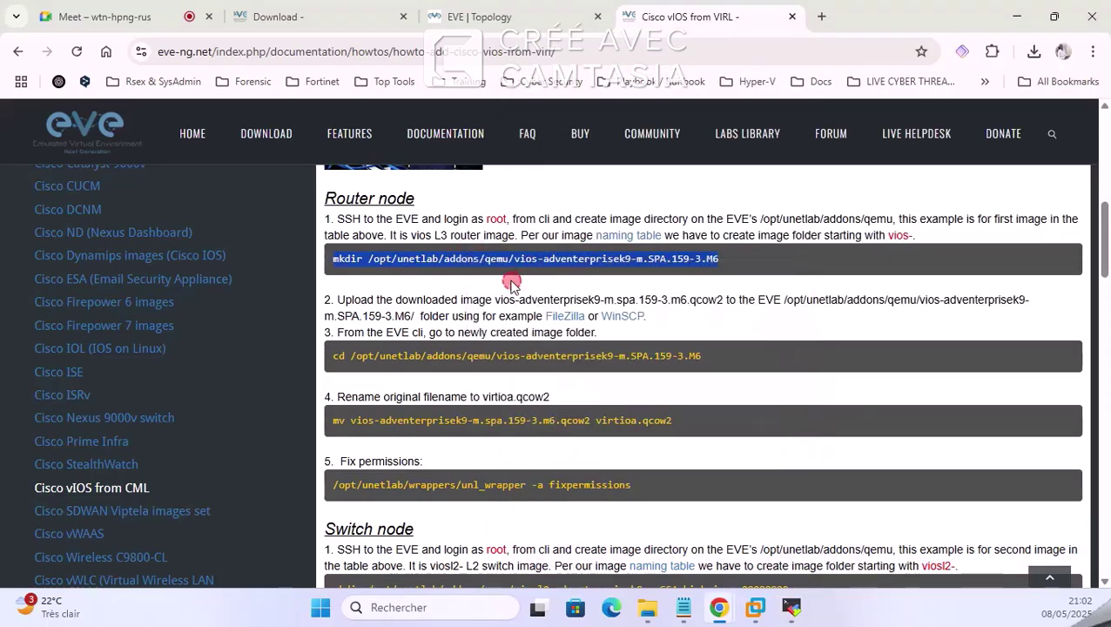
# Step: Paste and run mkdir for vios-adventerprisek9-m.SPA.159-3.M6, turning off future paste confirmations
pyautogui.click(791, 607)
pyautogui.rightClick(776, 267)
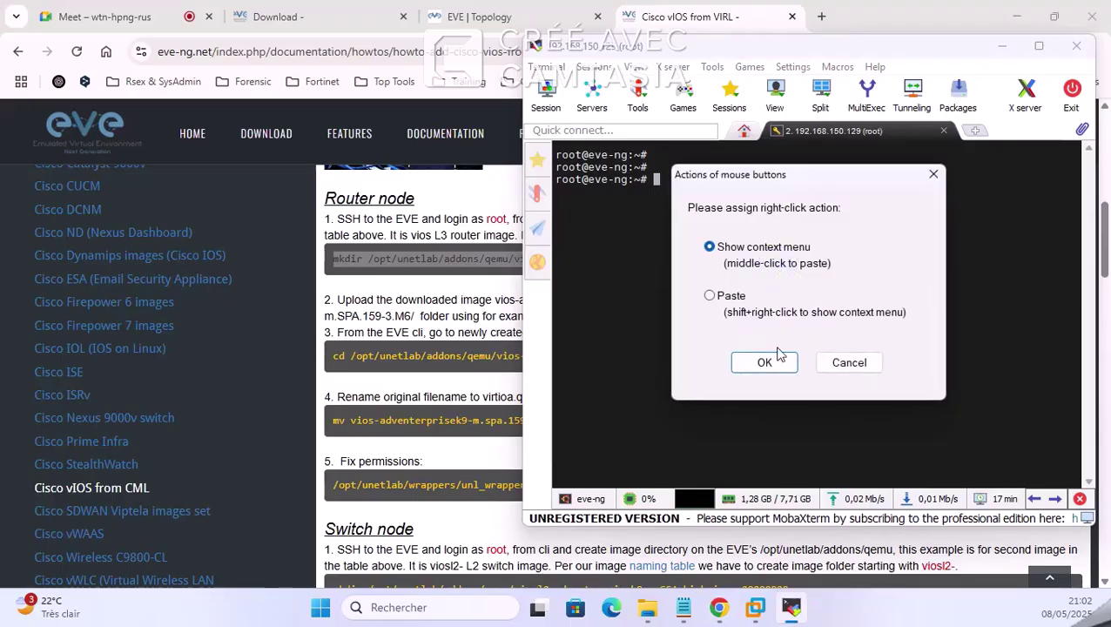
pyautogui.click(765, 365)
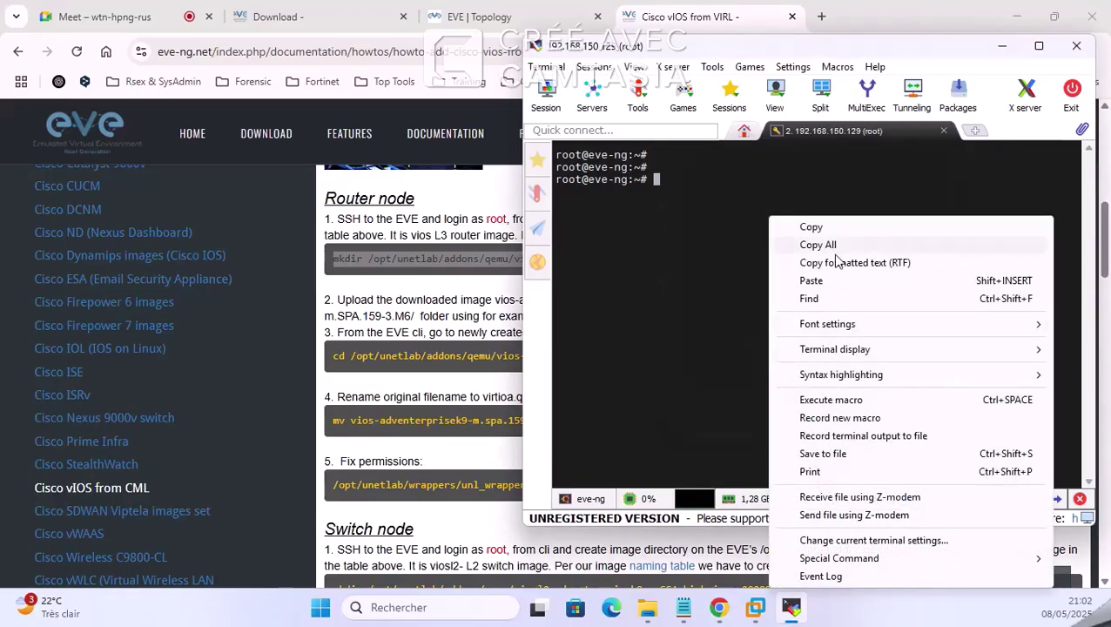
pyautogui.click(811, 281)
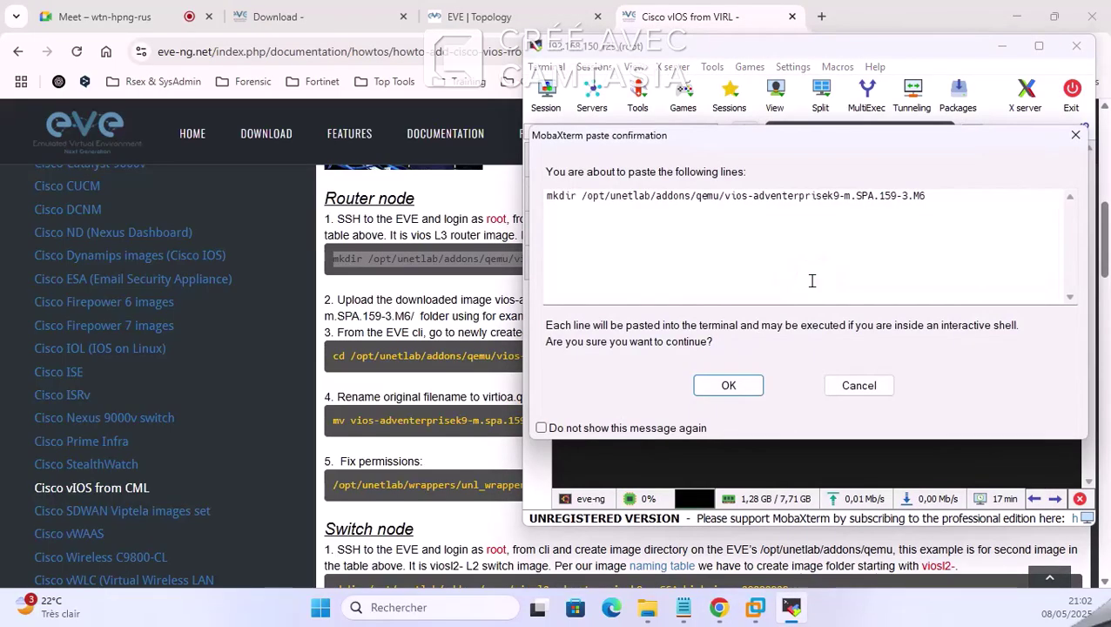
pyautogui.click(752, 252)
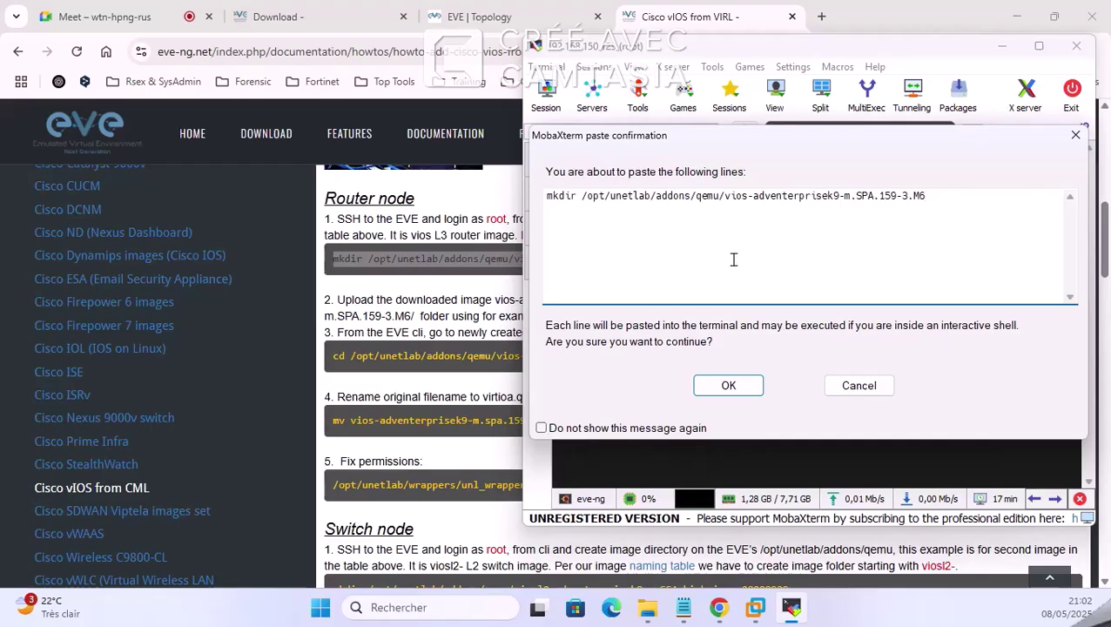
pyautogui.click(541, 428)
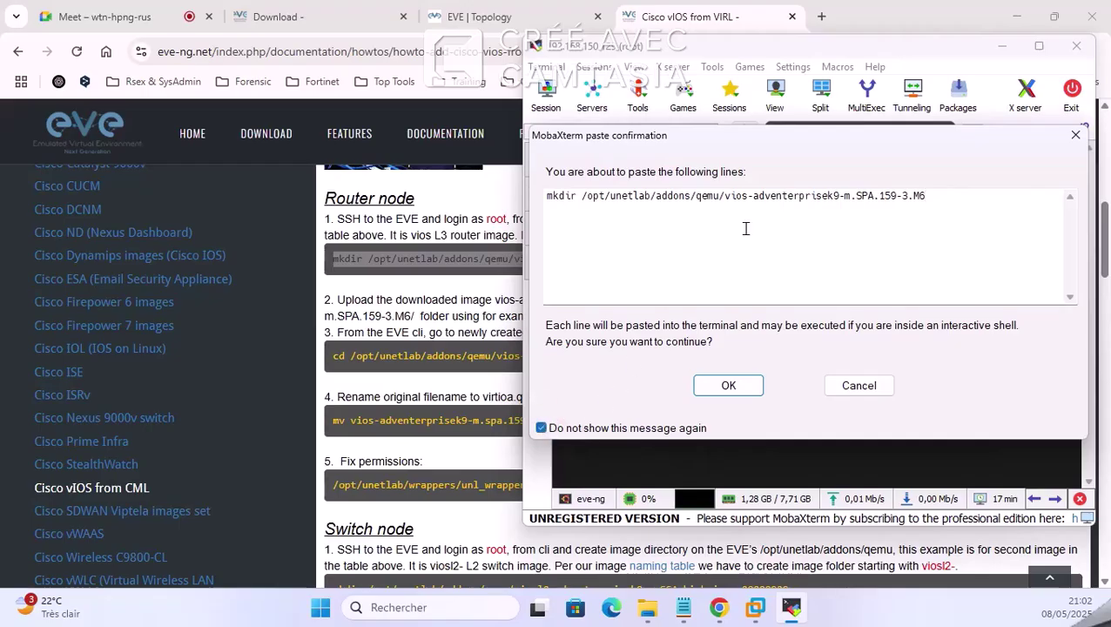
pyautogui.click(737, 385)
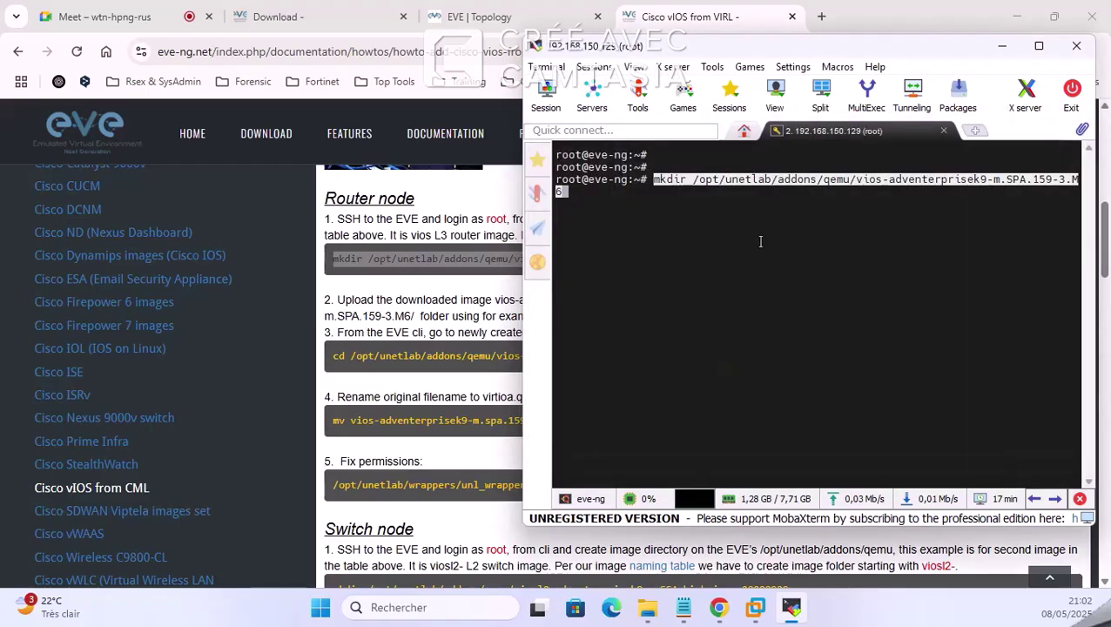
pyautogui.press('Return')
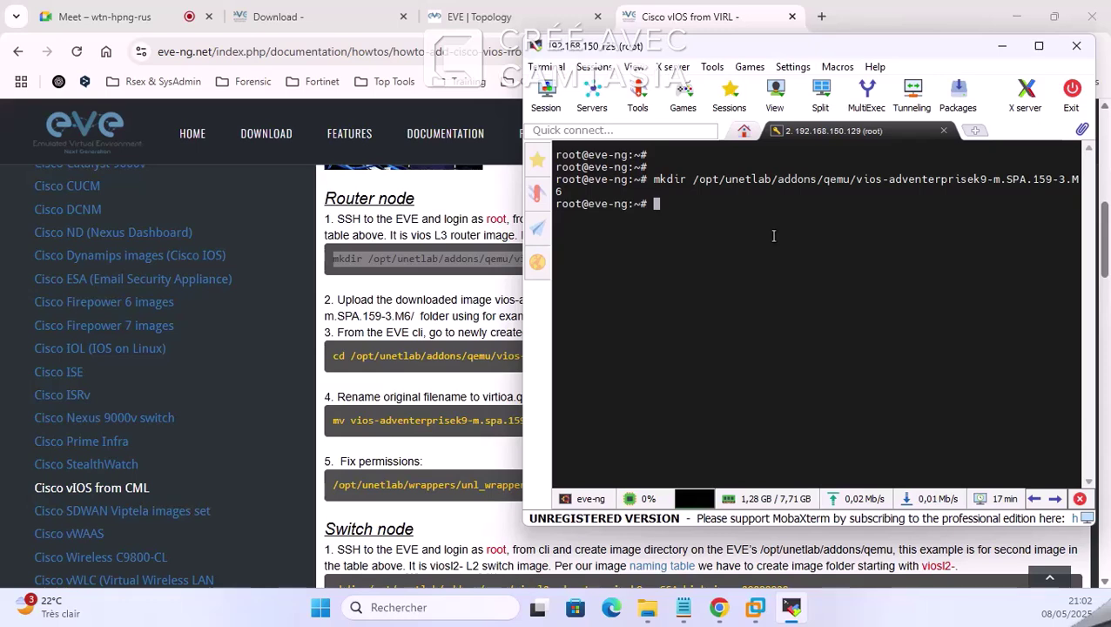
pyautogui.press('Return')
pyautogui.press('Return')
pyautogui.press('Return')
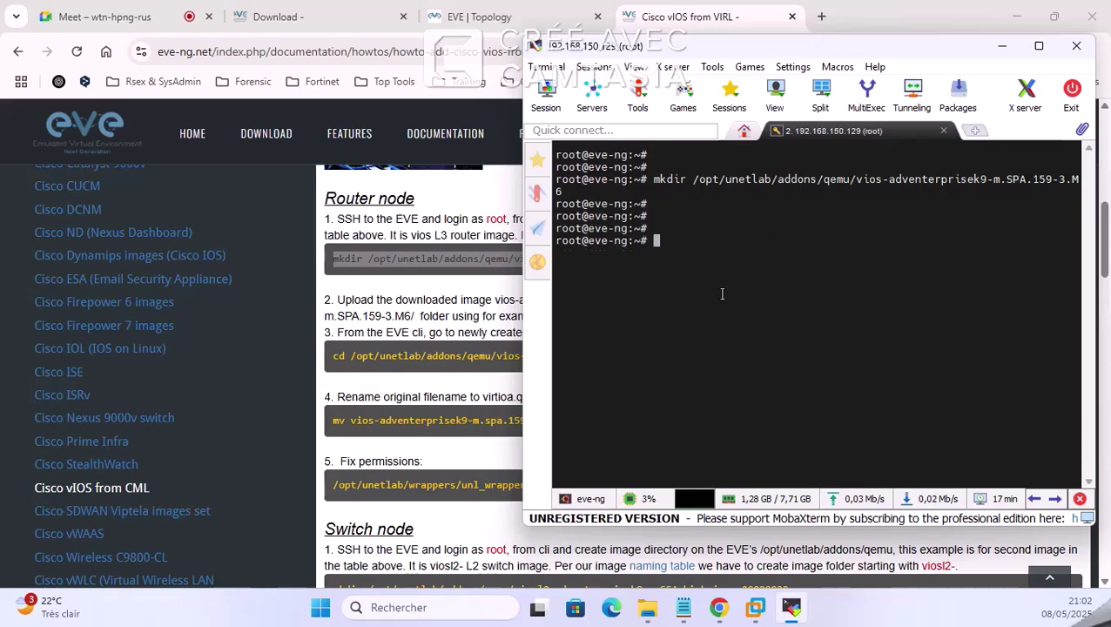
pyautogui.click(508, 283)
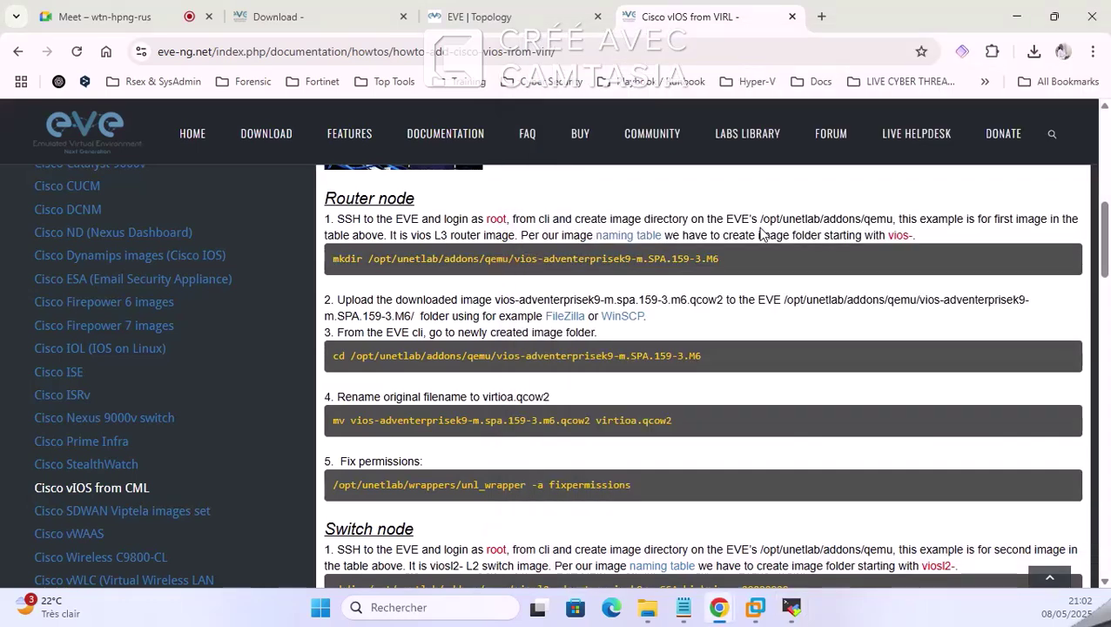
# Step: Change into /opt/unetlab/addons/qemu and list its contents with ls
pyautogui.click(792, 607)
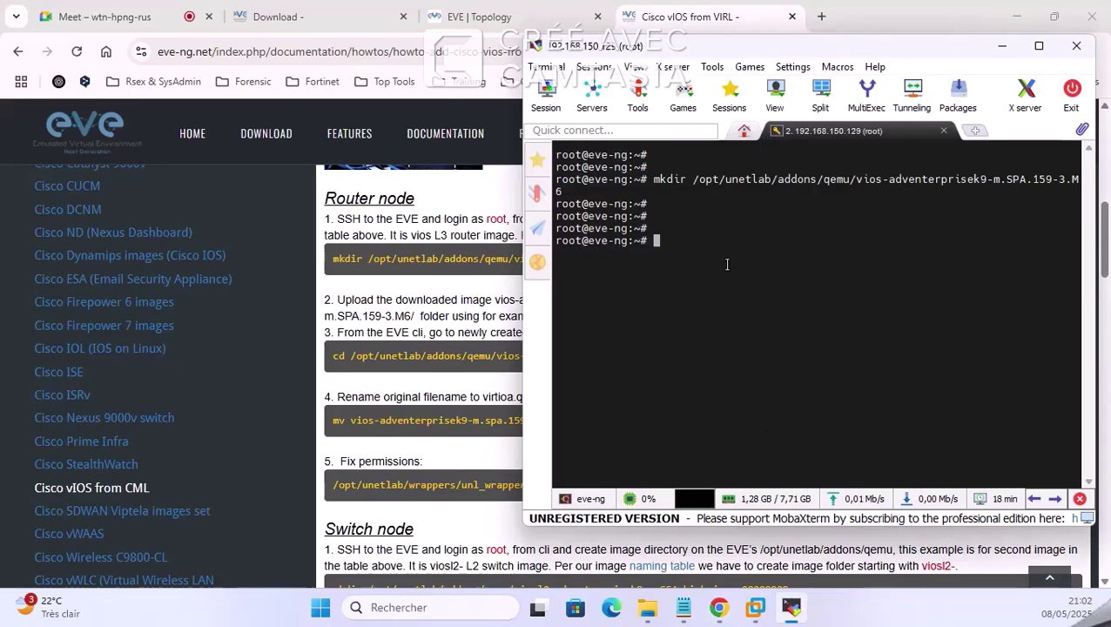
pyautogui.write('cd /opt/u')
pyautogui.press('Tab')
pyautogui.write('a')
pyautogui.press('Tab')
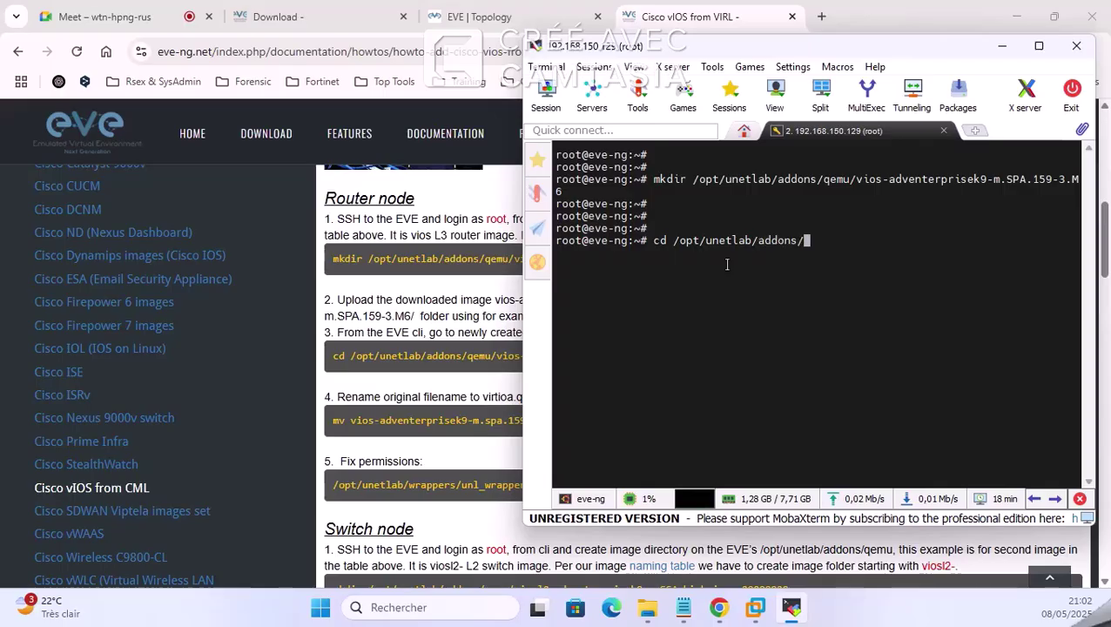
pyautogui.write('q')
pyautogui.press('Tab')
pyautogui.press('Return')
pyautogui.press('Return')
pyautogui.press('Return')
pyautogui.write('ls')
pyautogui.press('Return')
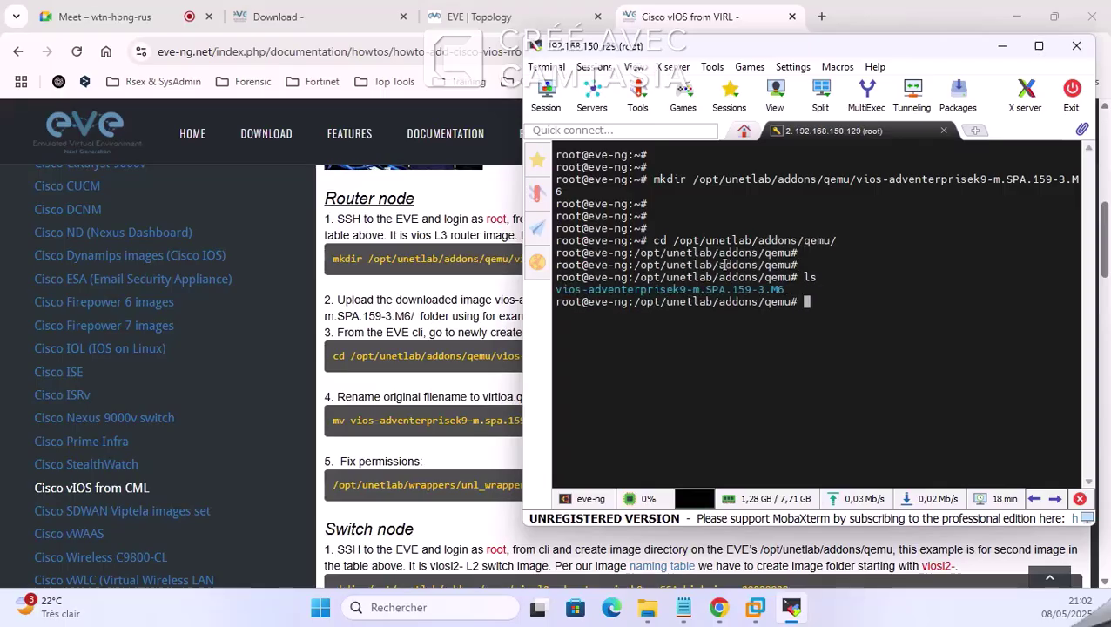
# Step: Highlight the vios-adventerprisek9-m.SPA.159-3.M6 folder name in the listing
pyautogui.tripleClick(668, 290)
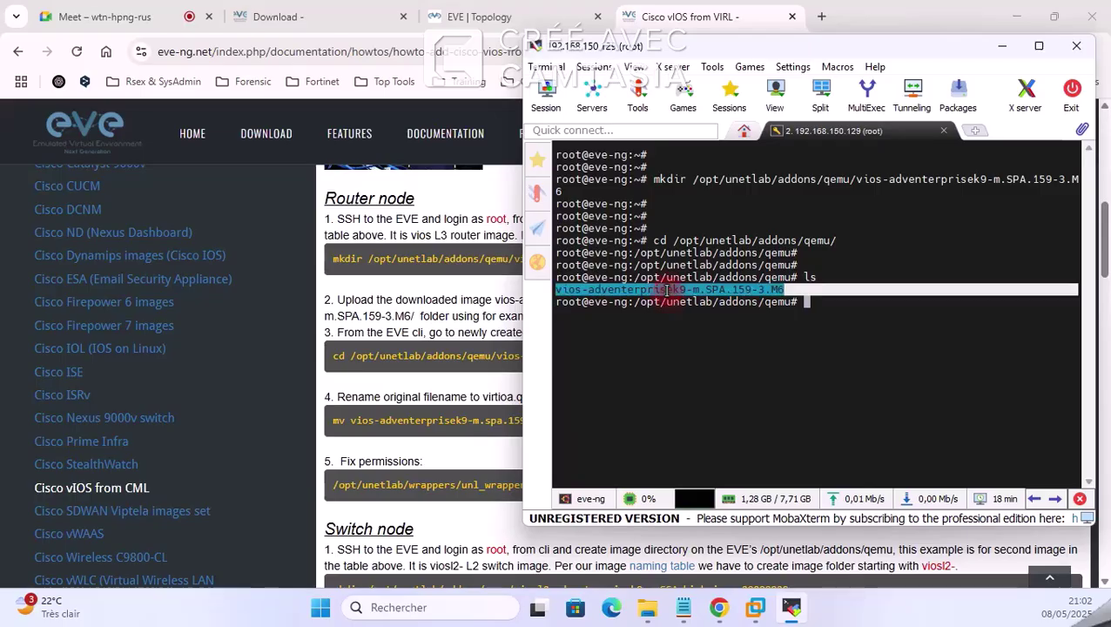
pyautogui.click(604, 301)
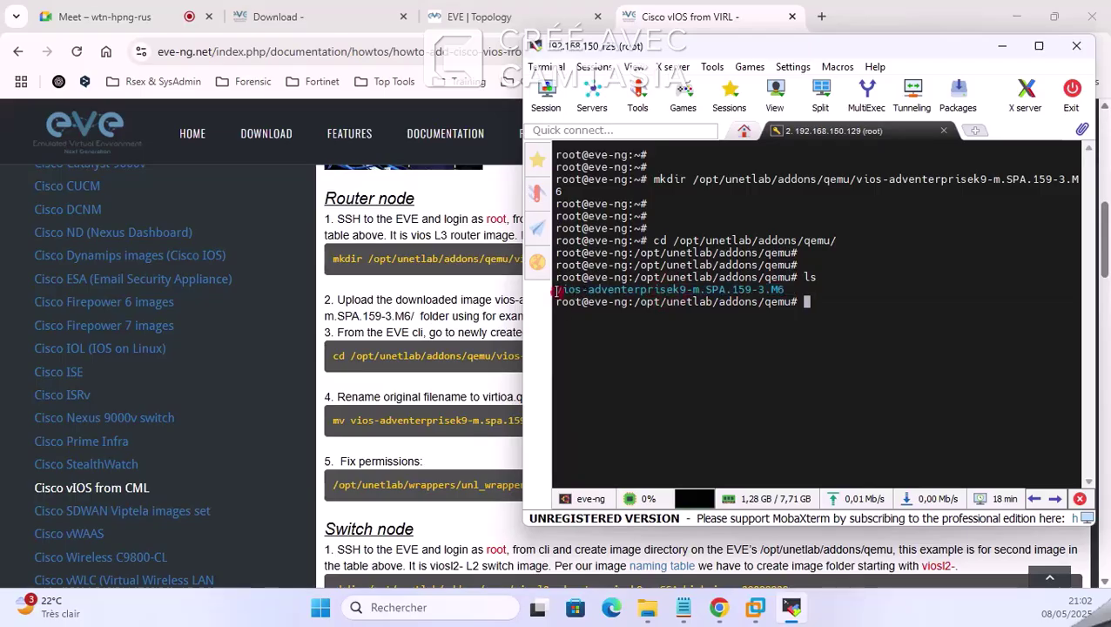
pyautogui.moveTo(555, 292); pyautogui.dragTo(585, 290)
pyautogui.click(616, 292)
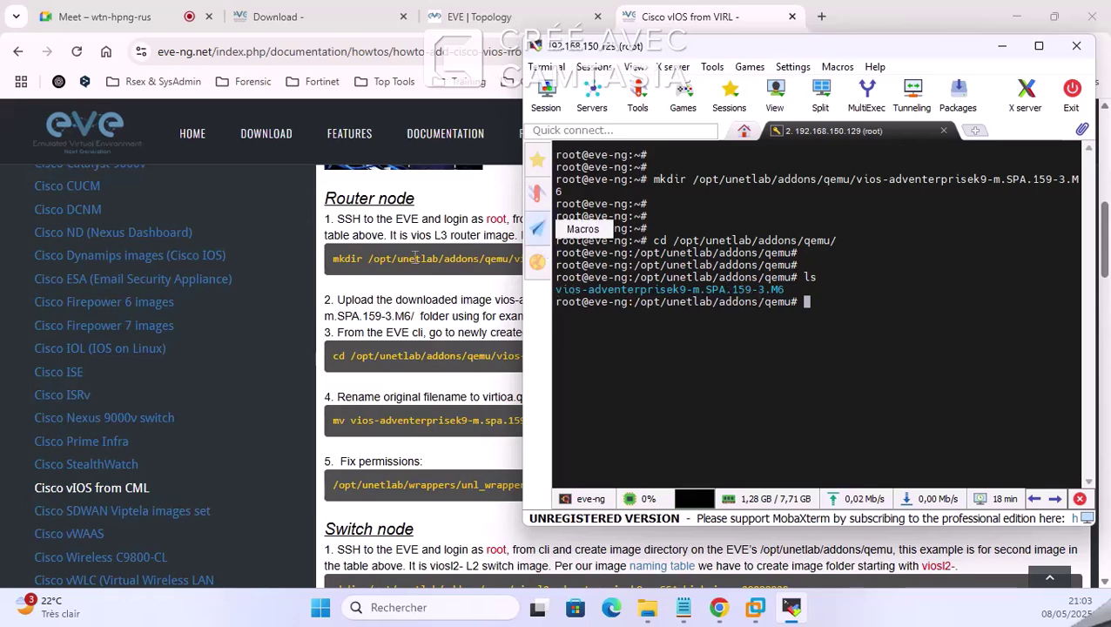
pyautogui.click(415, 256)
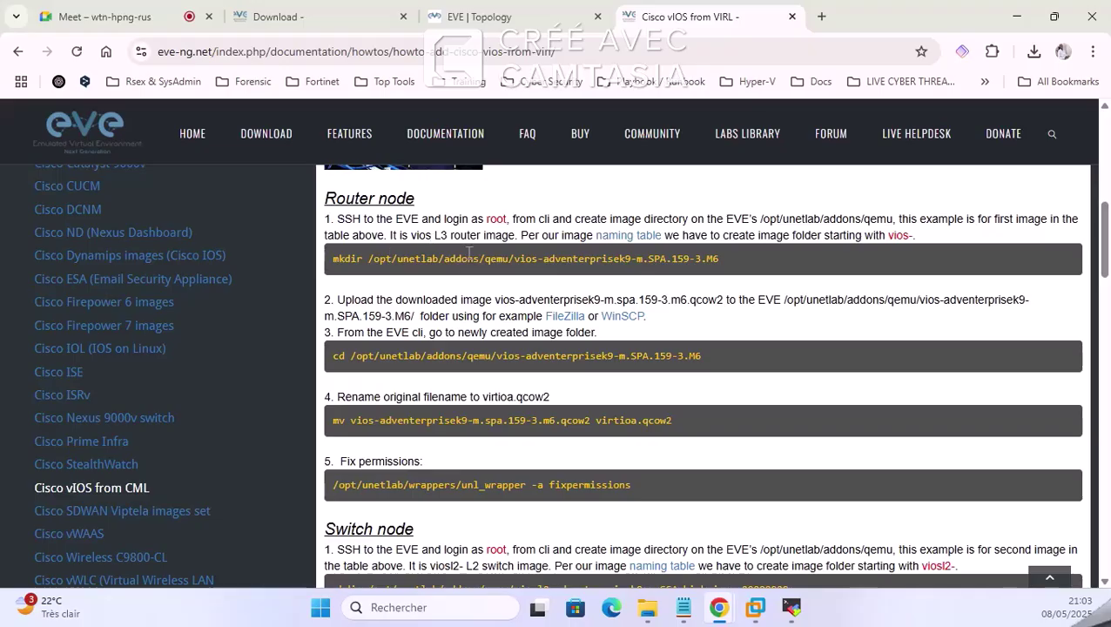
# Step: Select guide steps 2–3 on uploading the qcow2 and changing directory, then minimize MobaXterm
pyautogui.moveTo(408, 302); pyautogui.dragTo(658, 332)
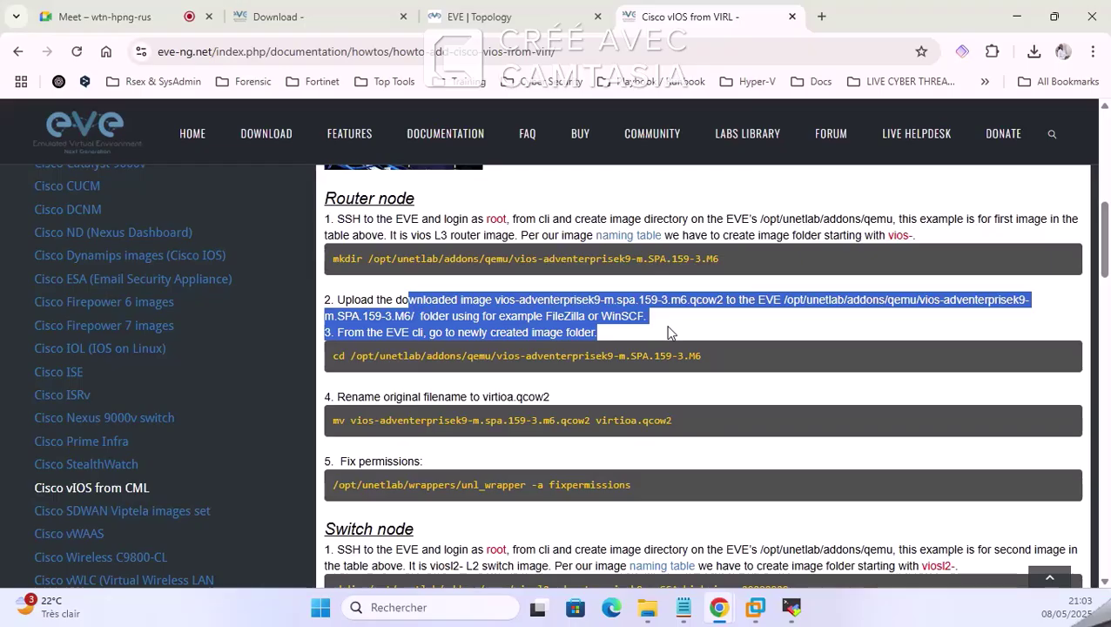
pyautogui.click(791, 609)
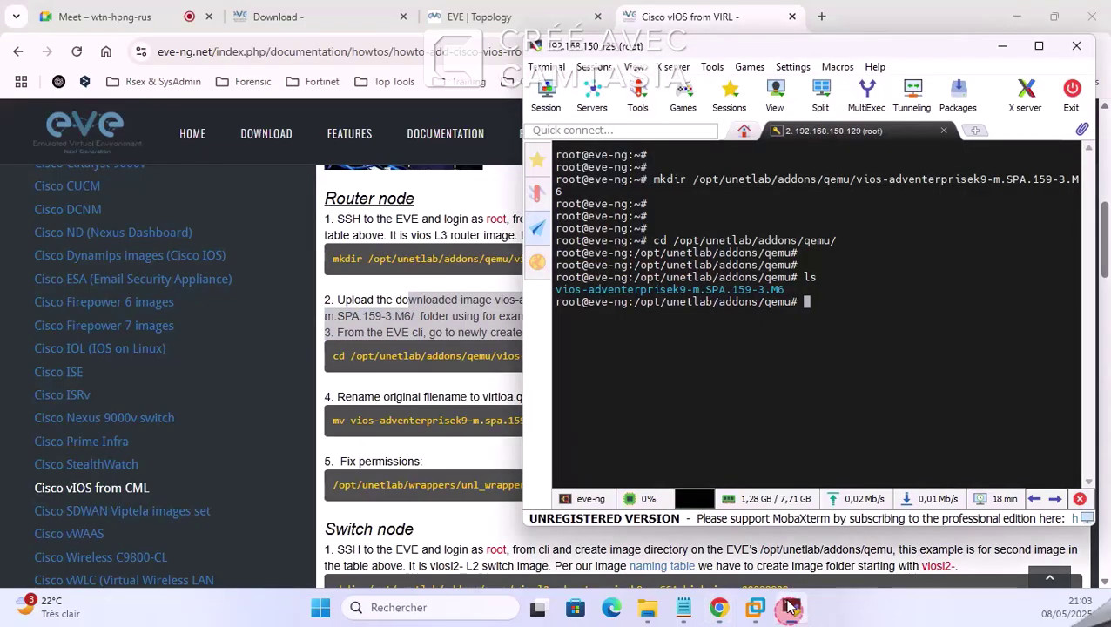
pyautogui.click(541, 164)
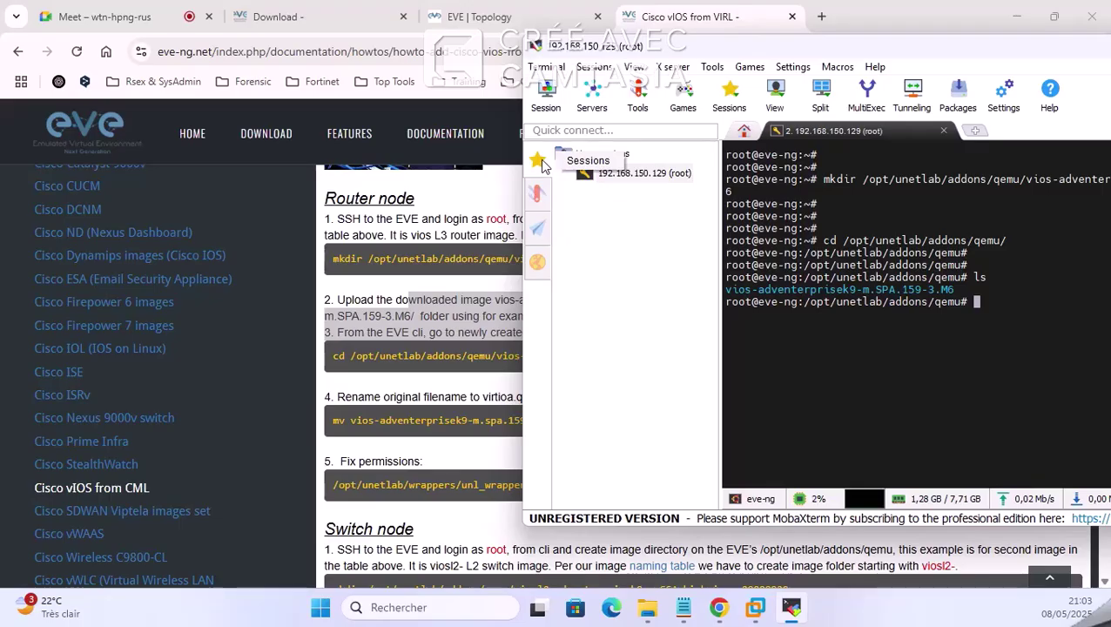
pyautogui.moveTo(956, 51); pyautogui.dragTo(821, 57)
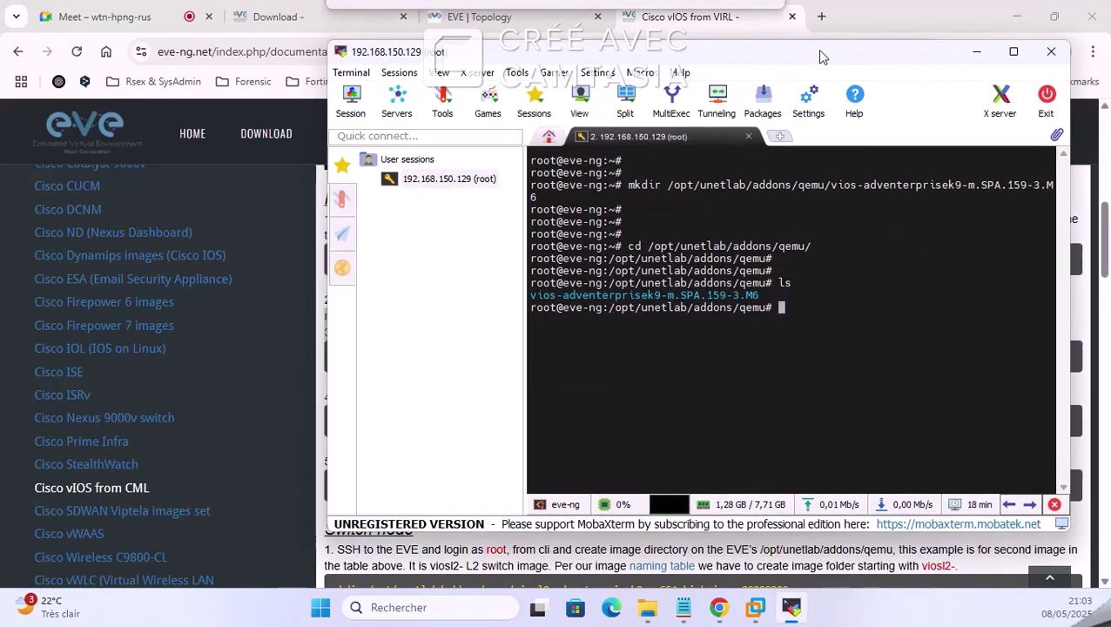
pyautogui.click(976, 51)
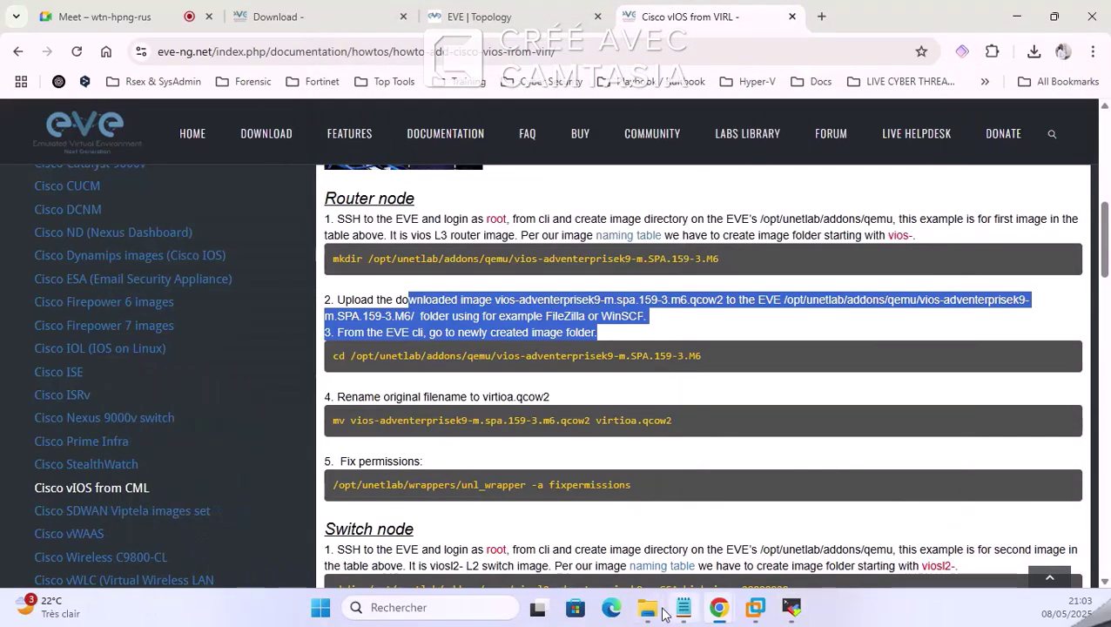
pyautogui.moveTo(649, 609)
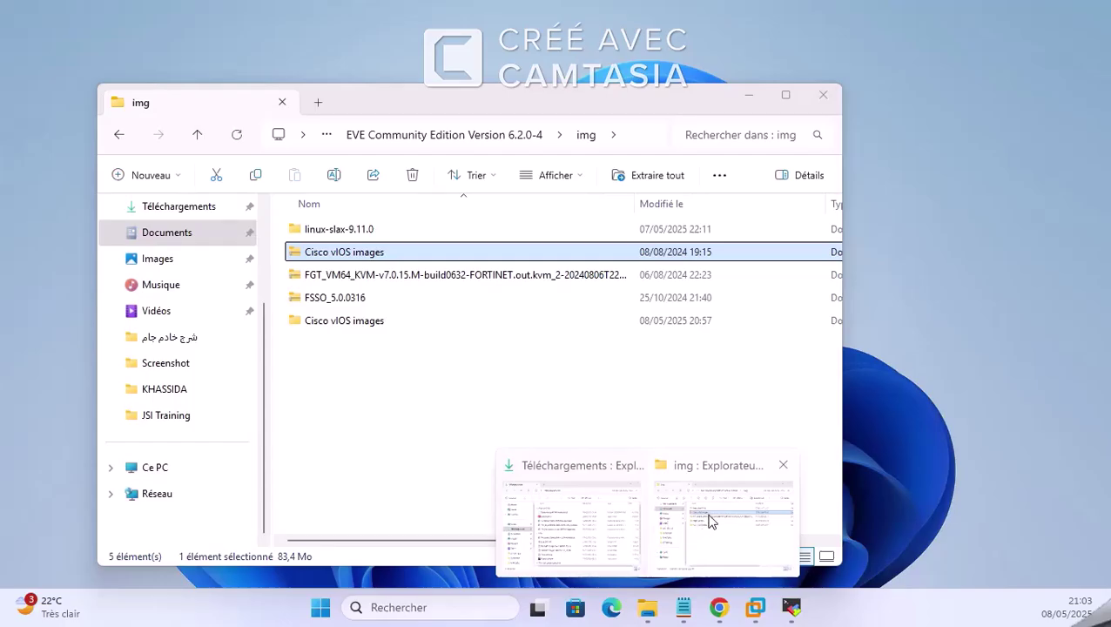
pyautogui.click(710, 521)
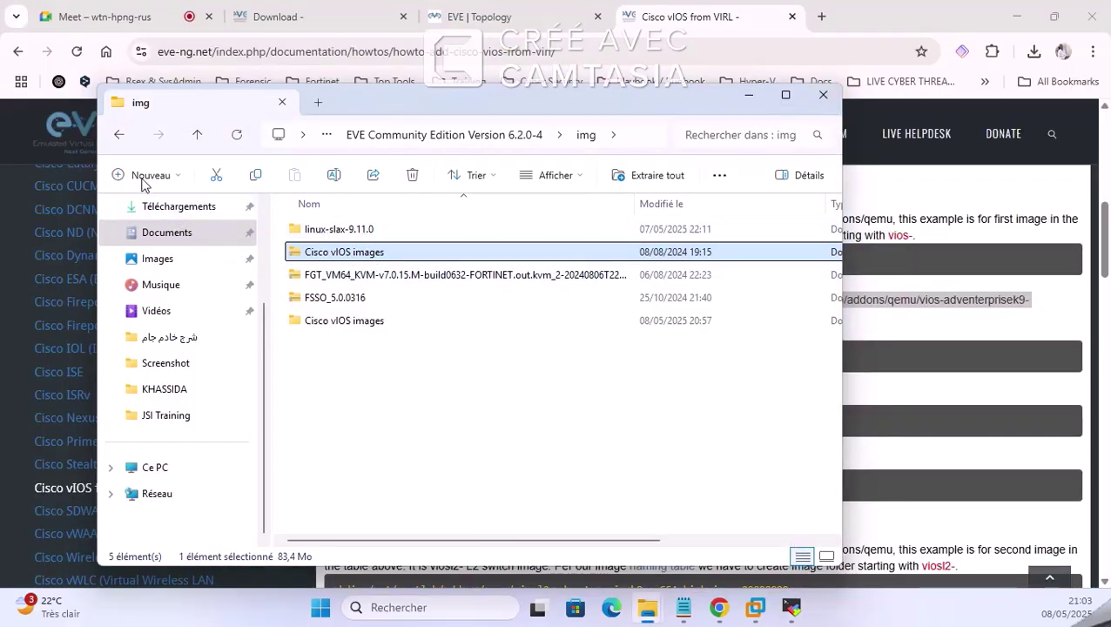
pyautogui.click(118, 134)
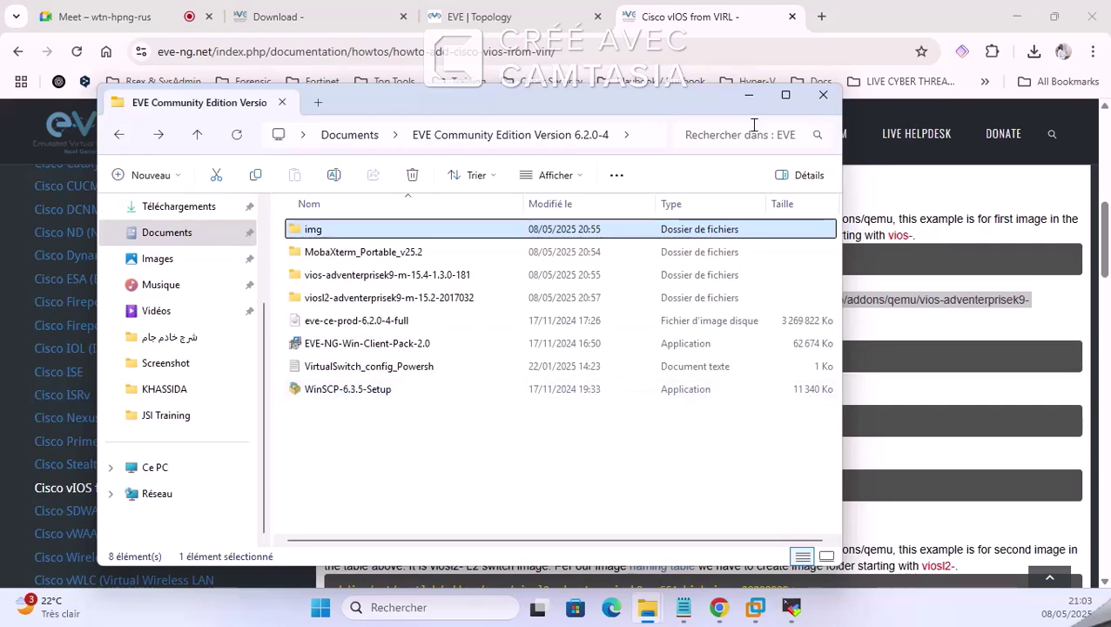
pyautogui.click(748, 94)
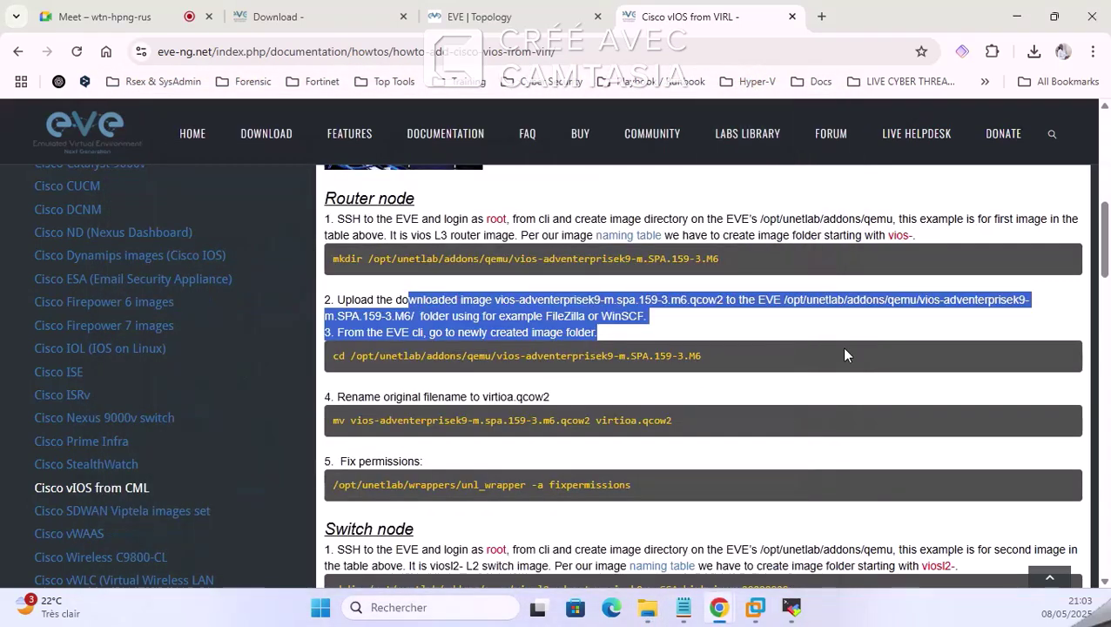
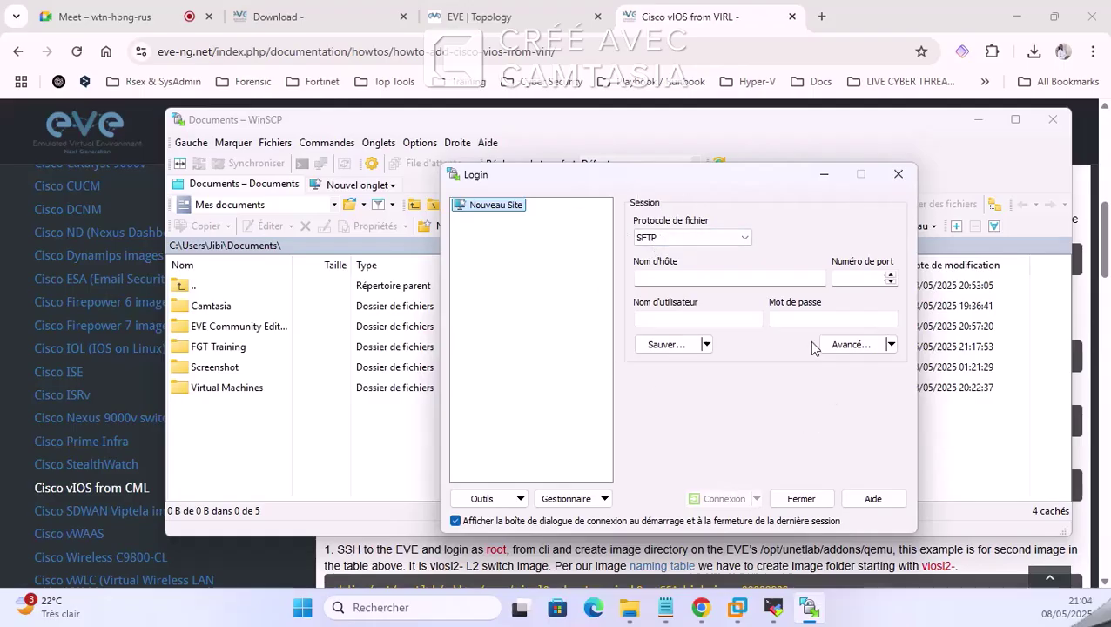
# Step: Enter host 192.168.150.129 and try to connect, then dismiss the connection error
pyautogui.click(800, 279)
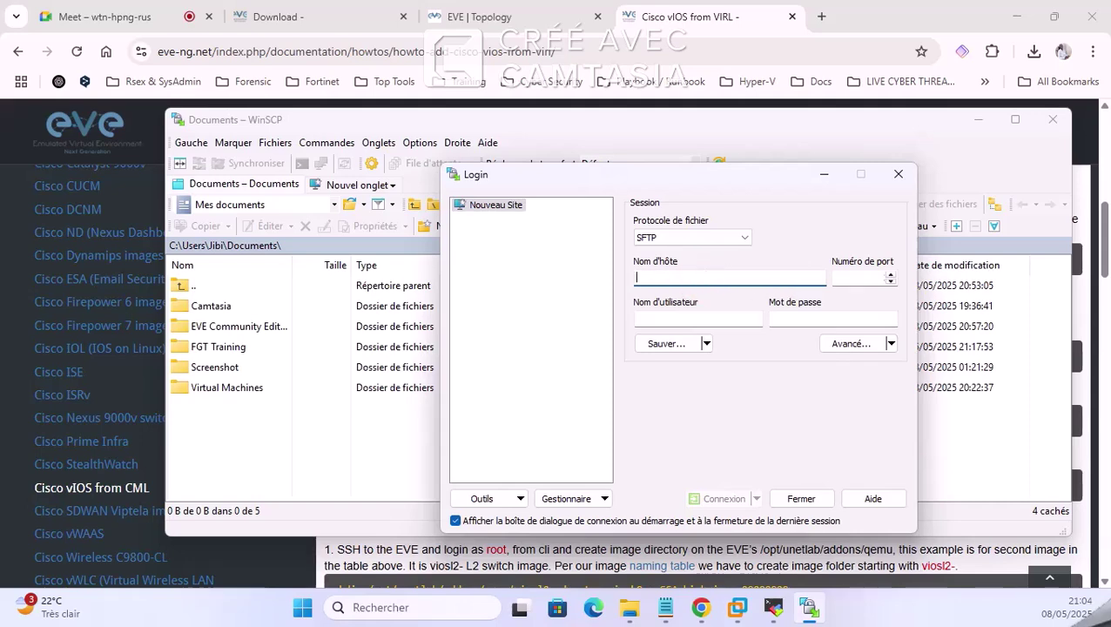
pyautogui.write('19.2')
pyautogui.write('2.168.150.129')
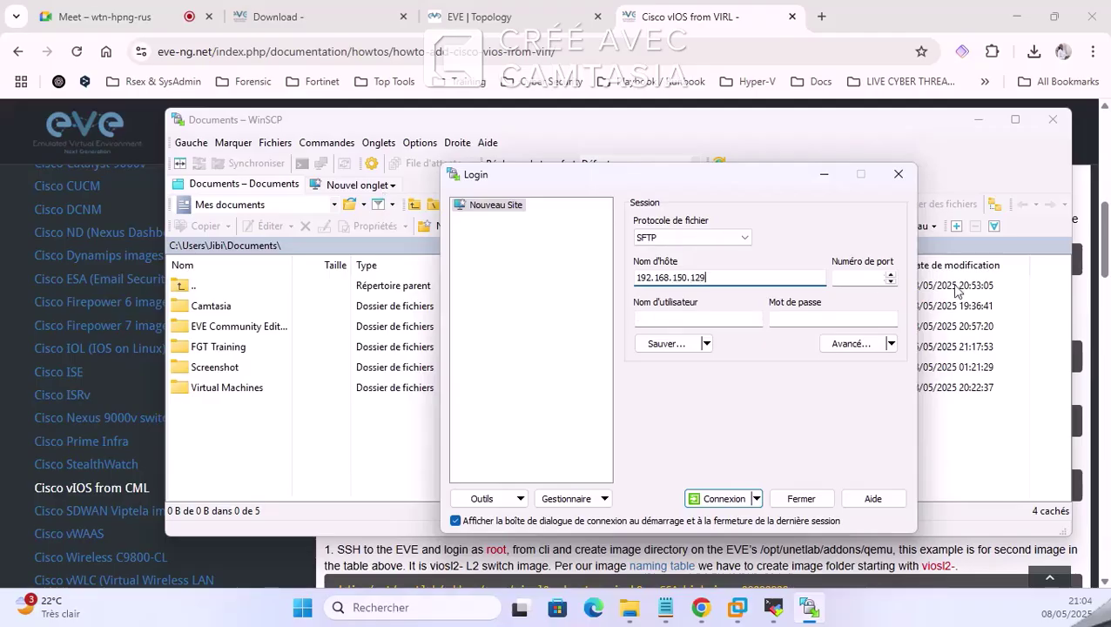
pyautogui.click(866, 280)
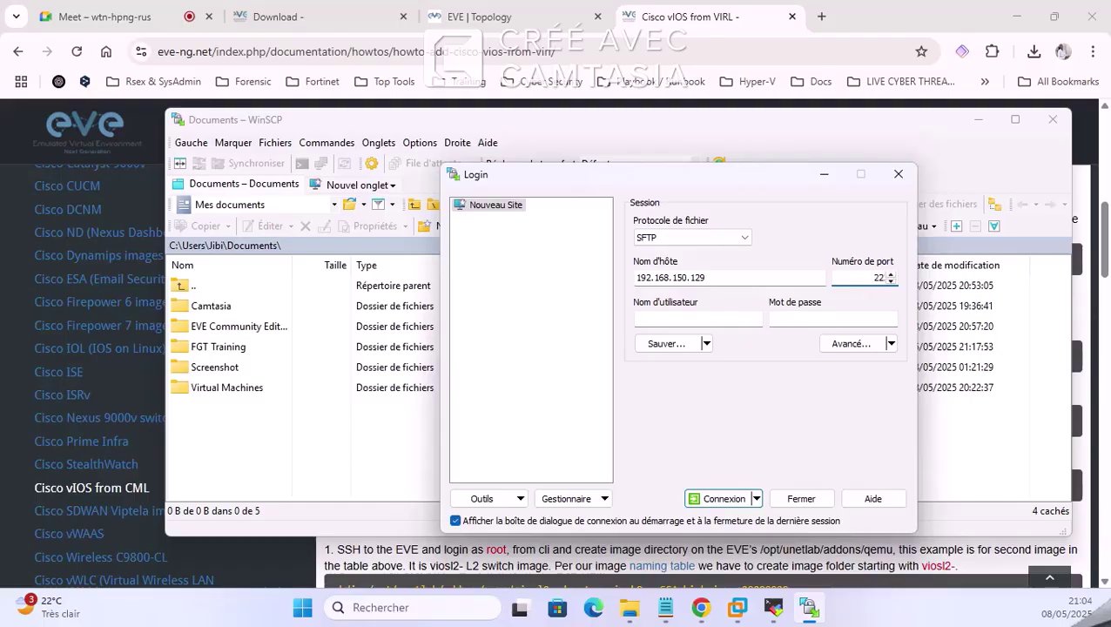
pyautogui.click(725, 498)
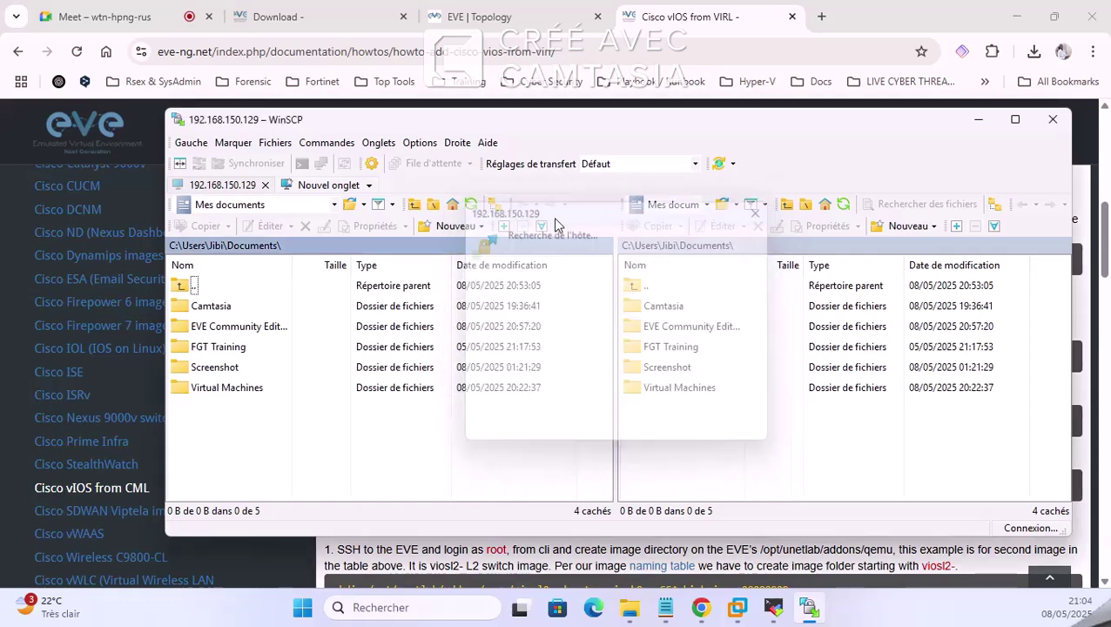
pyautogui.click(589, 359)
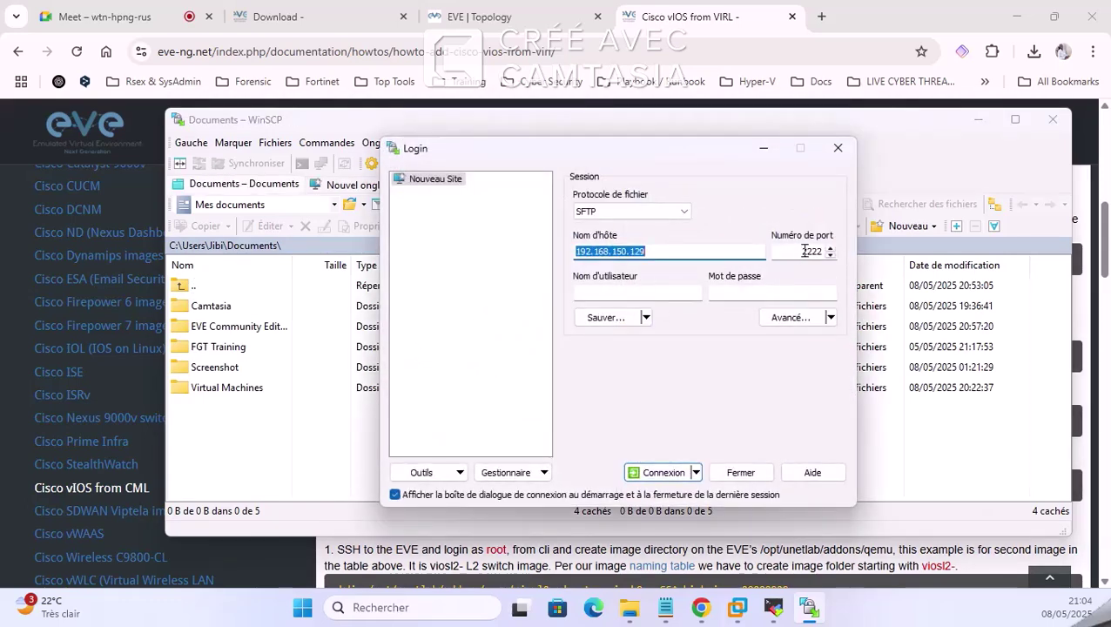
# Step: Change the port to 22, log in as root and trust the server's host key
pyautogui.doubleClick(805, 251)
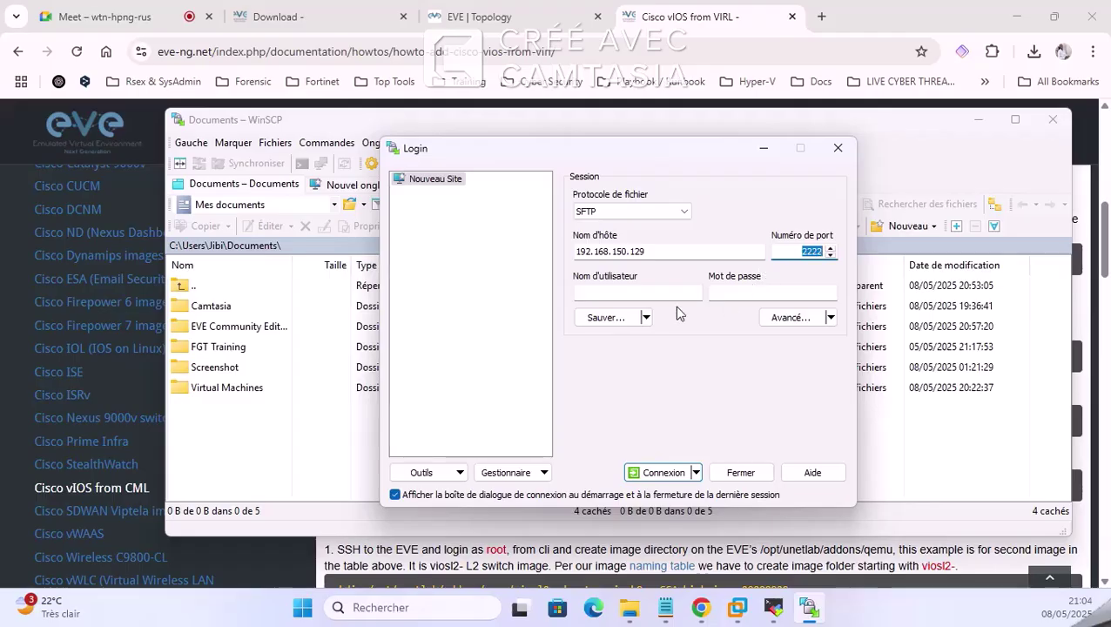
pyautogui.write('22')
pyautogui.click(621, 290)
pyautogui.click(740, 293)
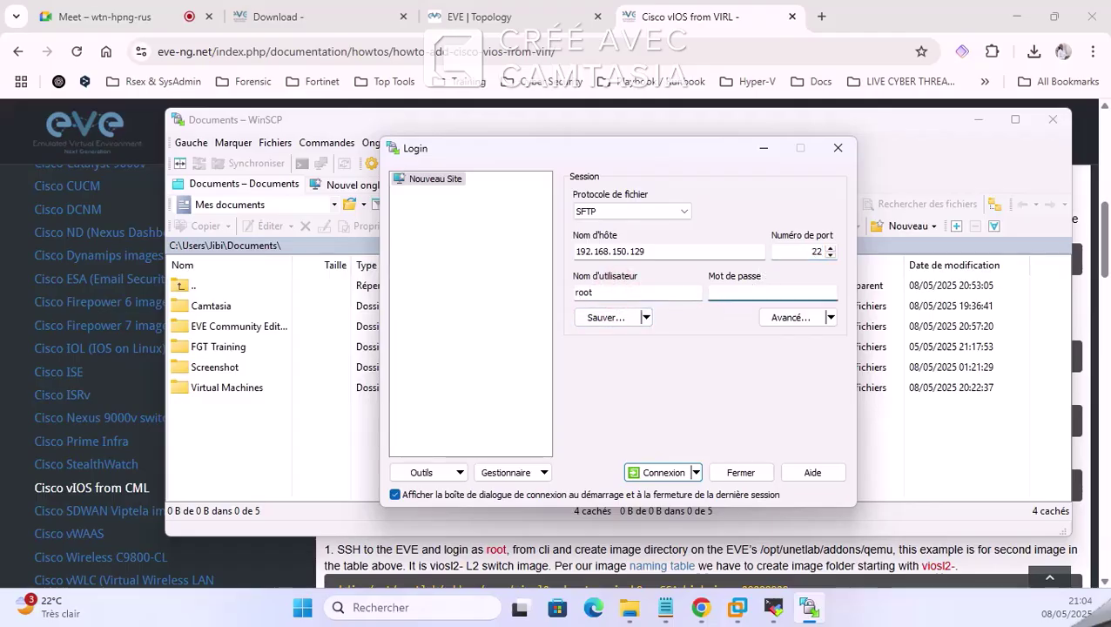
pyautogui.press('Return')
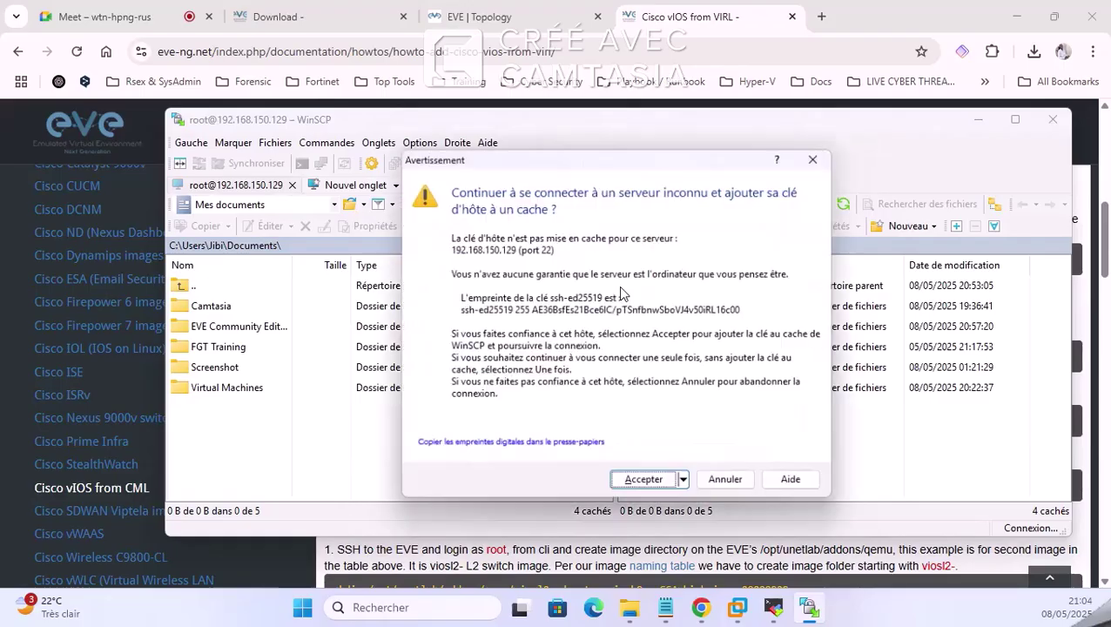
pyautogui.click(644, 484)
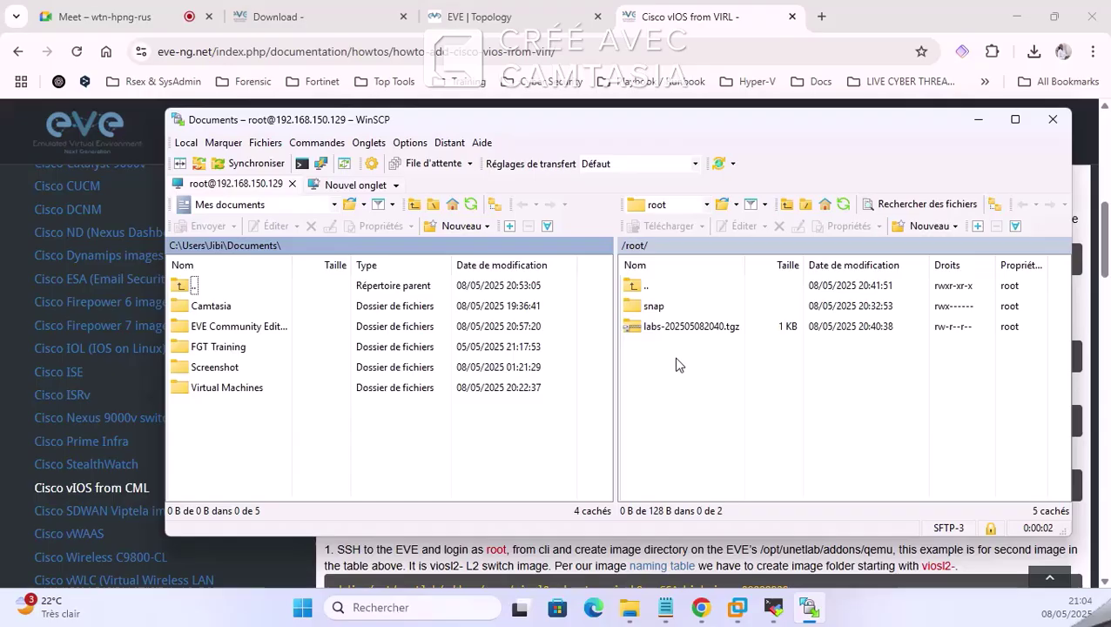
# Step: Browse WinSCP's local panel to EVE Community Edition Version 6.2.0-4\img, then bring MobaXterm forward
pyautogui.click(773, 607)
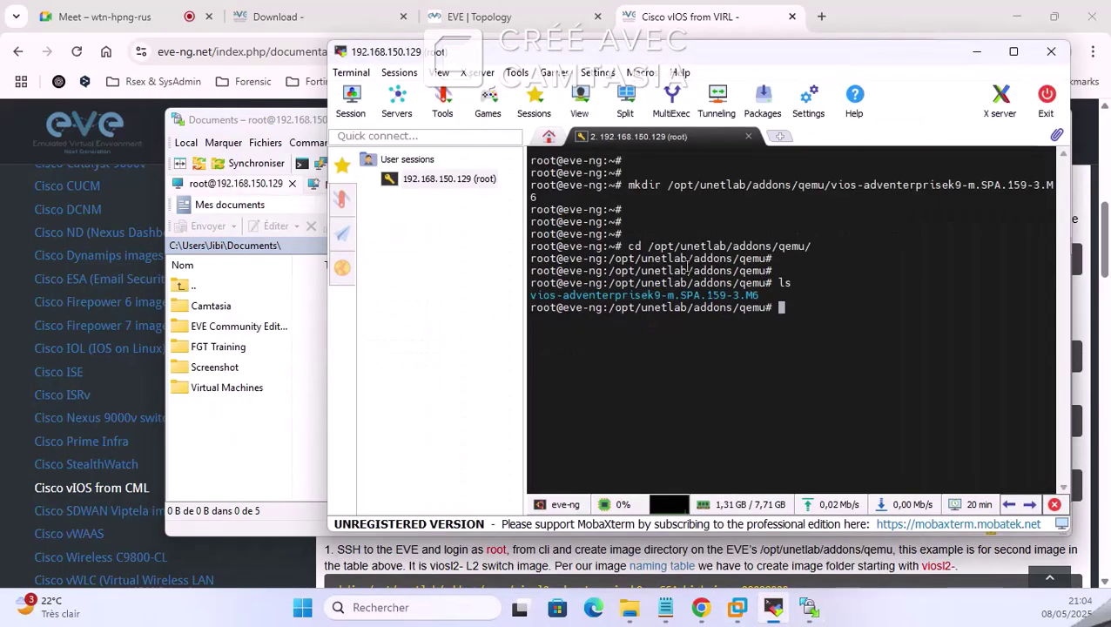
pyautogui.click(976, 51)
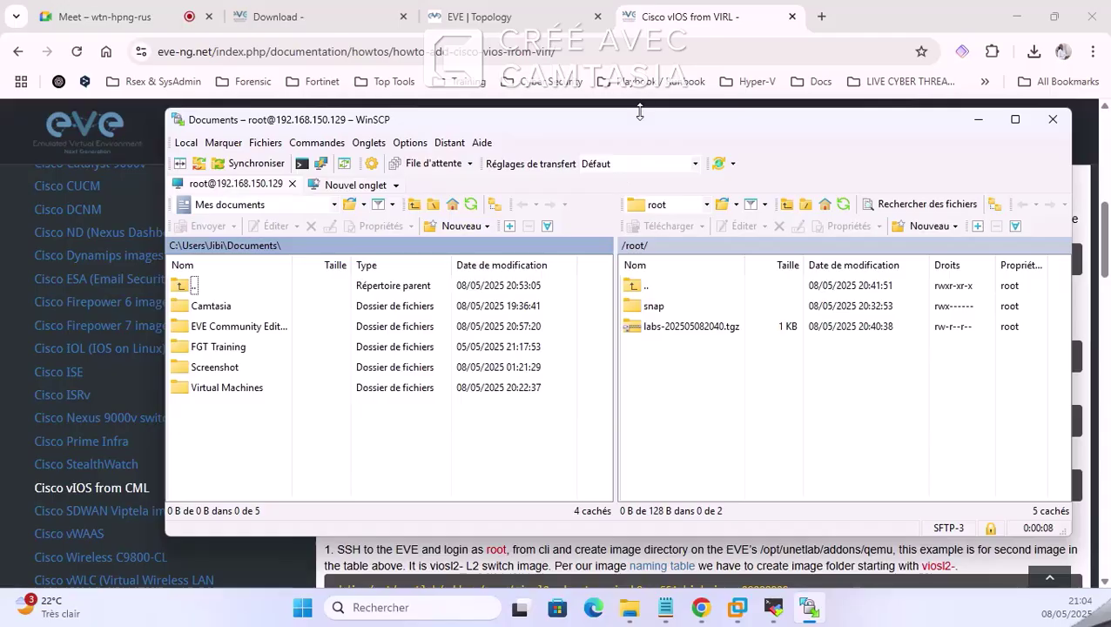
pyautogui.moveTo(640, 113); pyautogui.dragTo(635, 63)
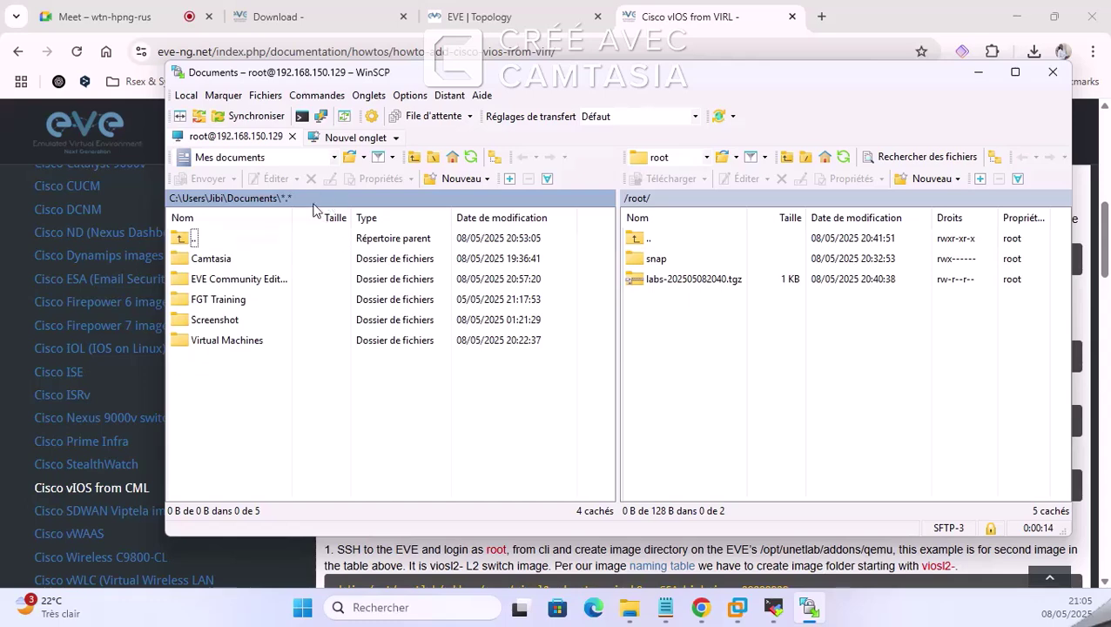
pyautogui.doubleClick(198, 279)
pyautogui.doubleClick(200, 259)
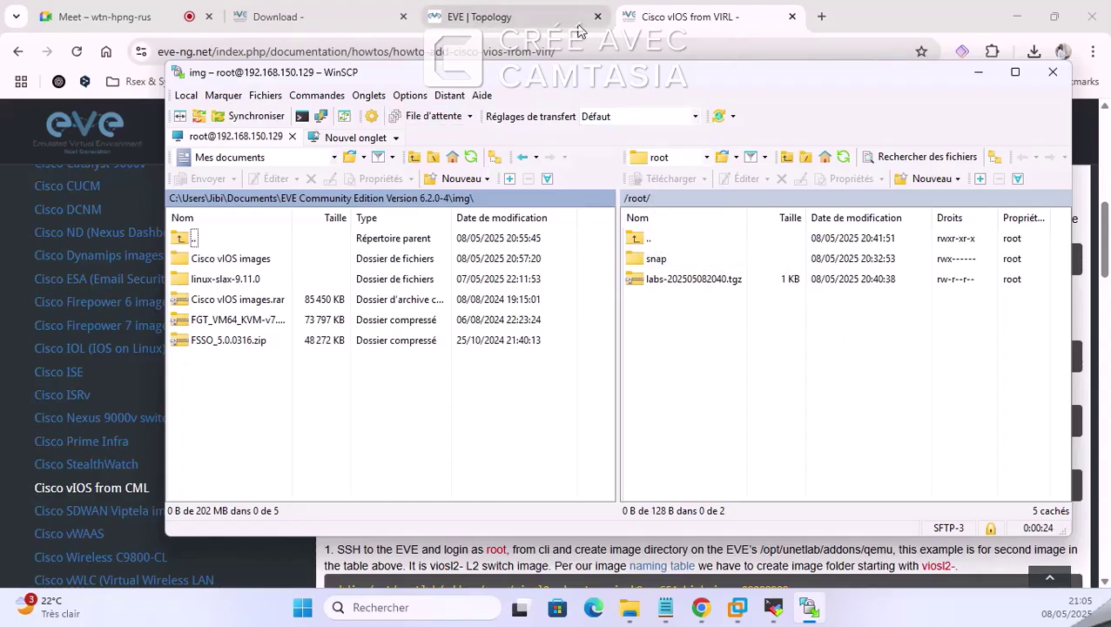
pyautogui.click(773, 607)
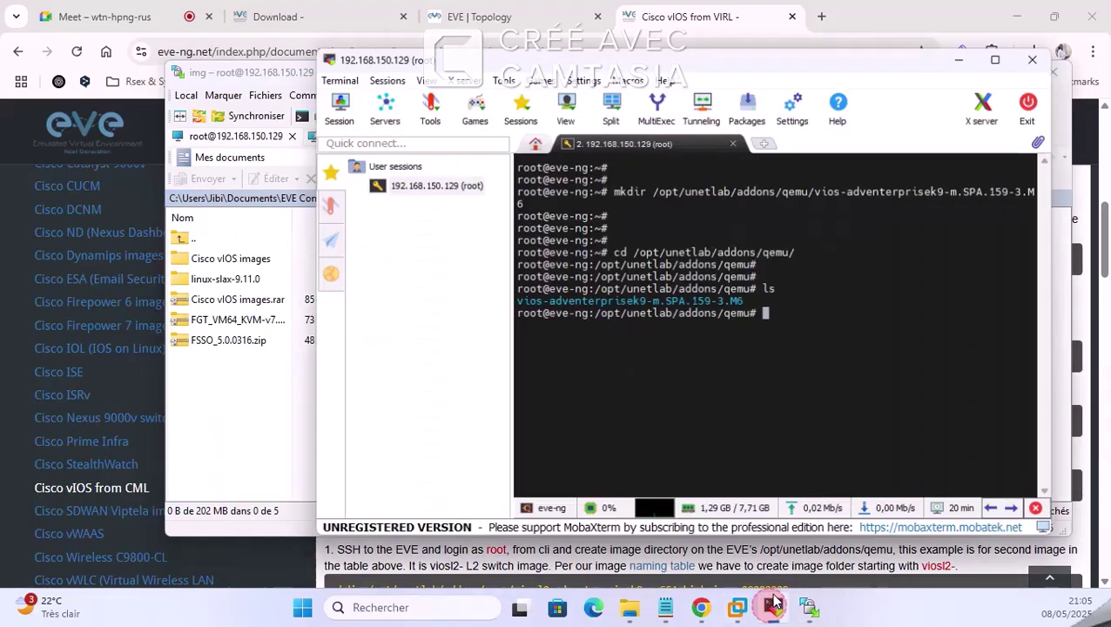
# Step: Browse the remote panel to /opt/unetlab/addons/qemu/vios-adventerprisek9-m.SPA.159-3.M6
pyautogui.moveTo(665, 185); pyautogui.dragTo(1050, 186)
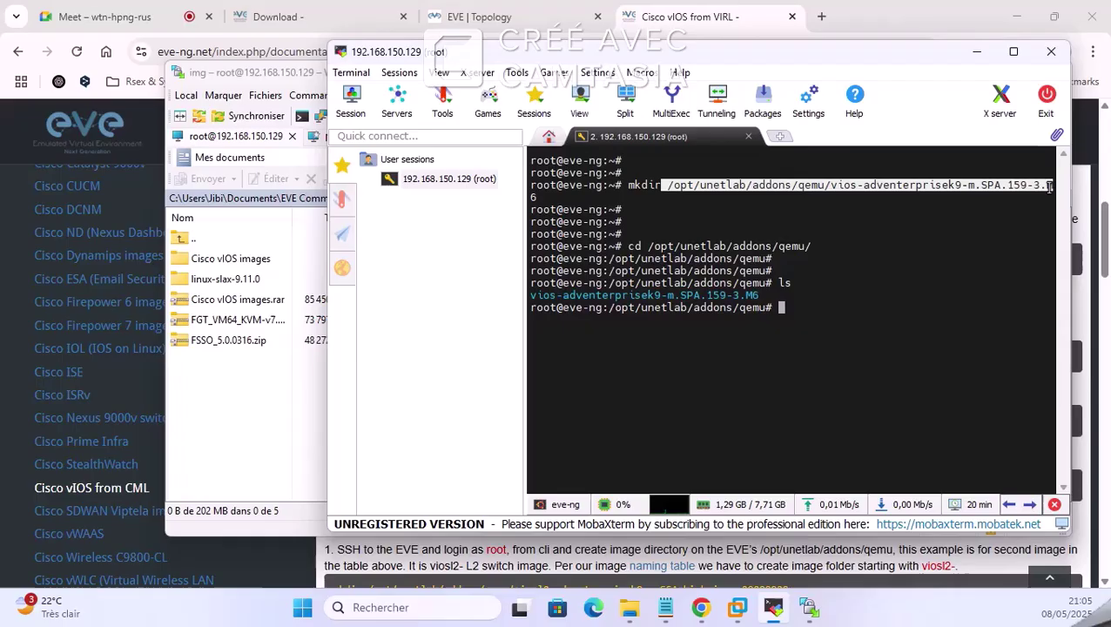
pyautogui.click(977, 52)
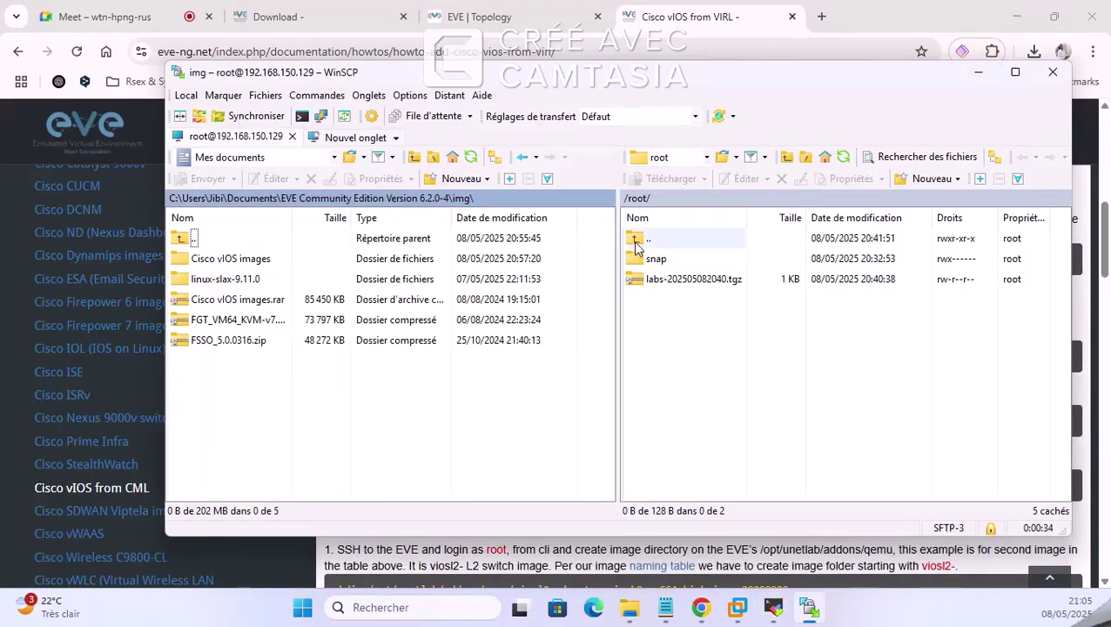
pyautogui.doubleClick(636, 245)
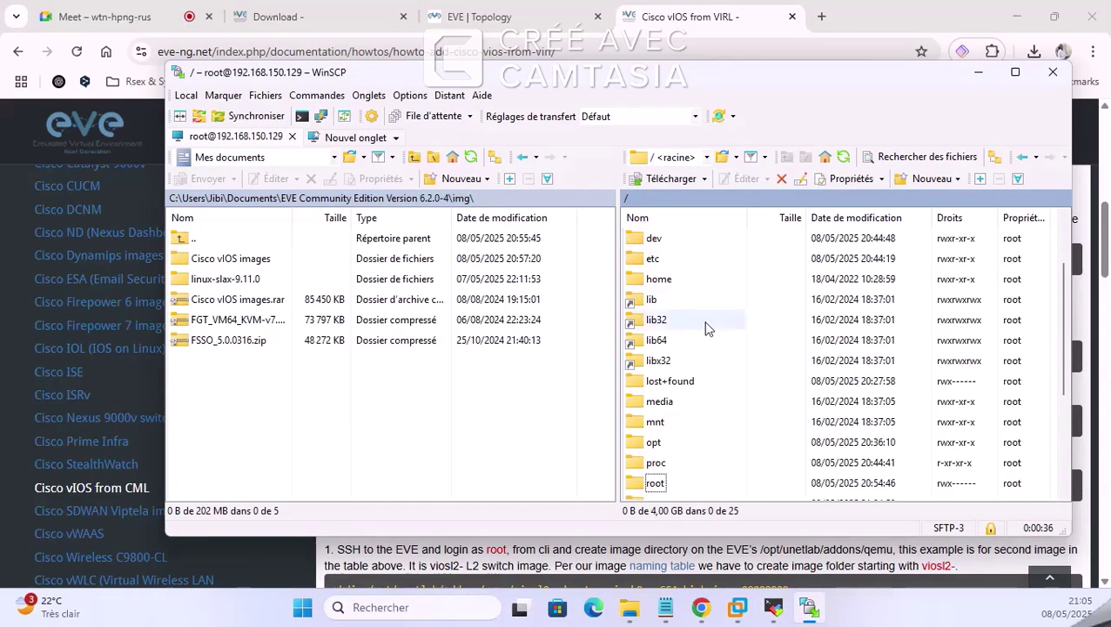
pyautogui.doubleClick(652, 381)
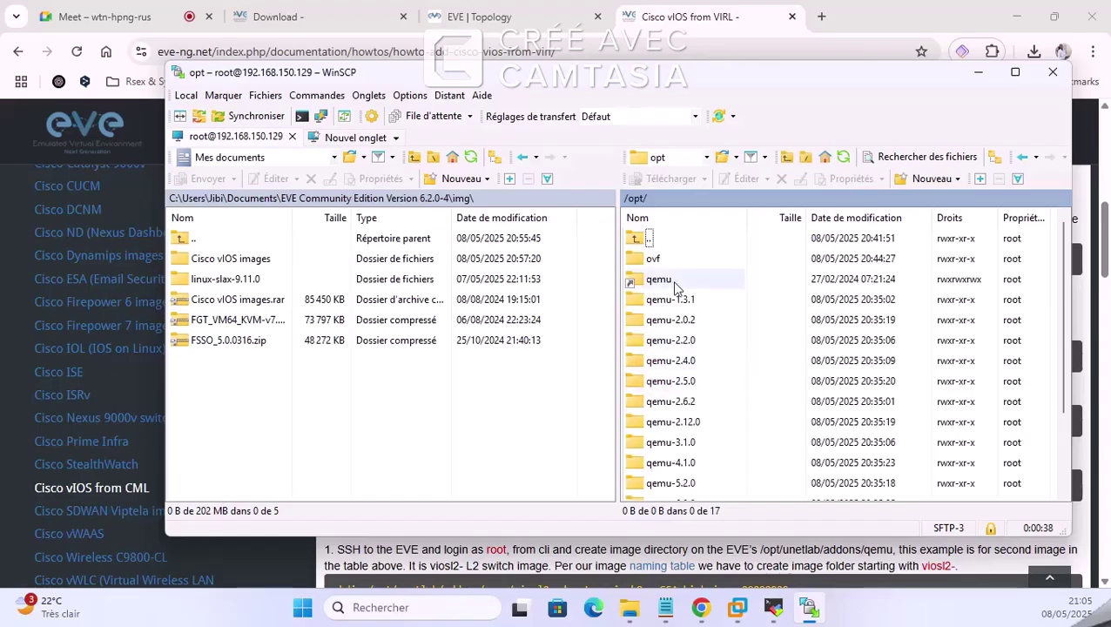
pyautogui.scroll(-2, 679, 288)
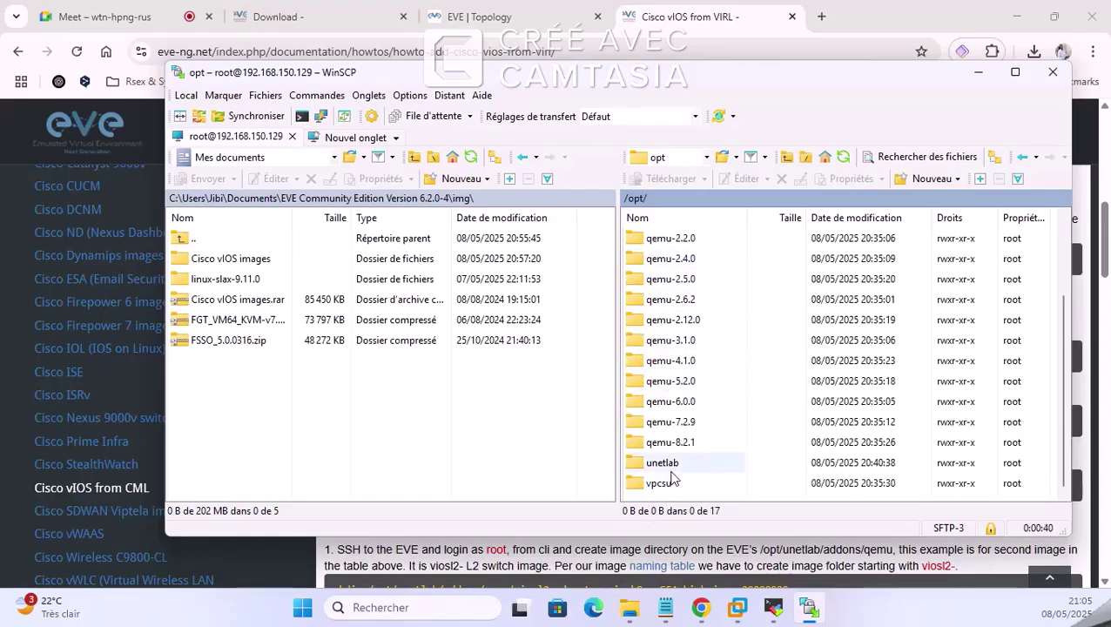
pyautogui.doubleClick(666, 463)
pyautogui.doubleClick(660, 259)
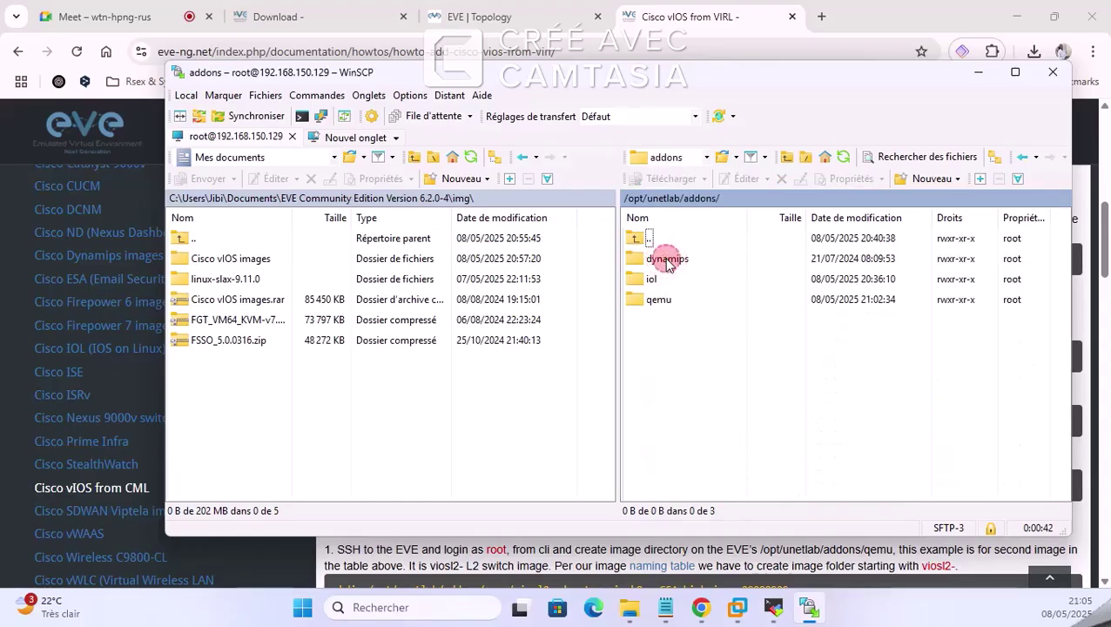
pyautogui.doubleClick(659, 300)
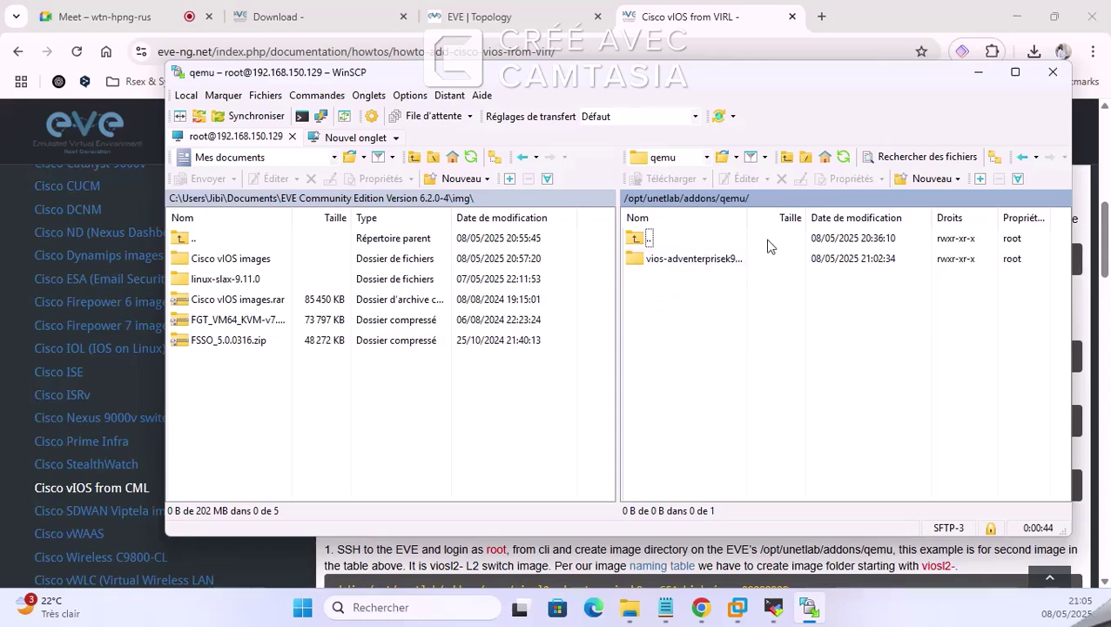
pyautogui.moveTo(746, 218); pyautogui.dragTo(817, 222)
pyautogui.doubleClick(745, 259)
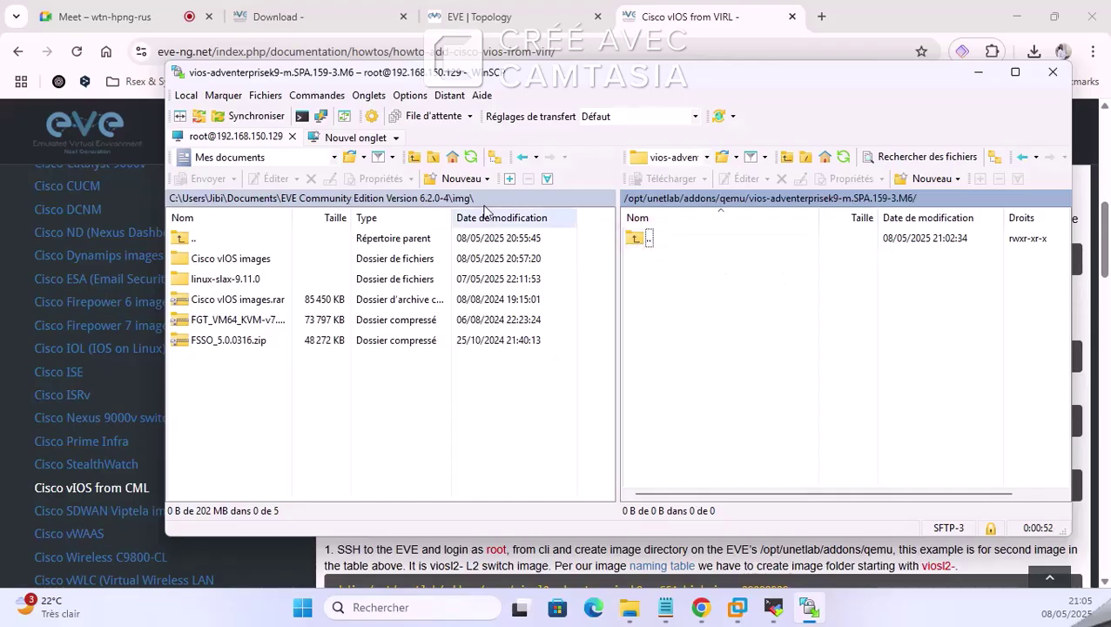
# Step: Return the local panel to EVE Community Edition Version 6.2.0-4 and close WinSCP
pyautogui.doubleClick(225, 259)
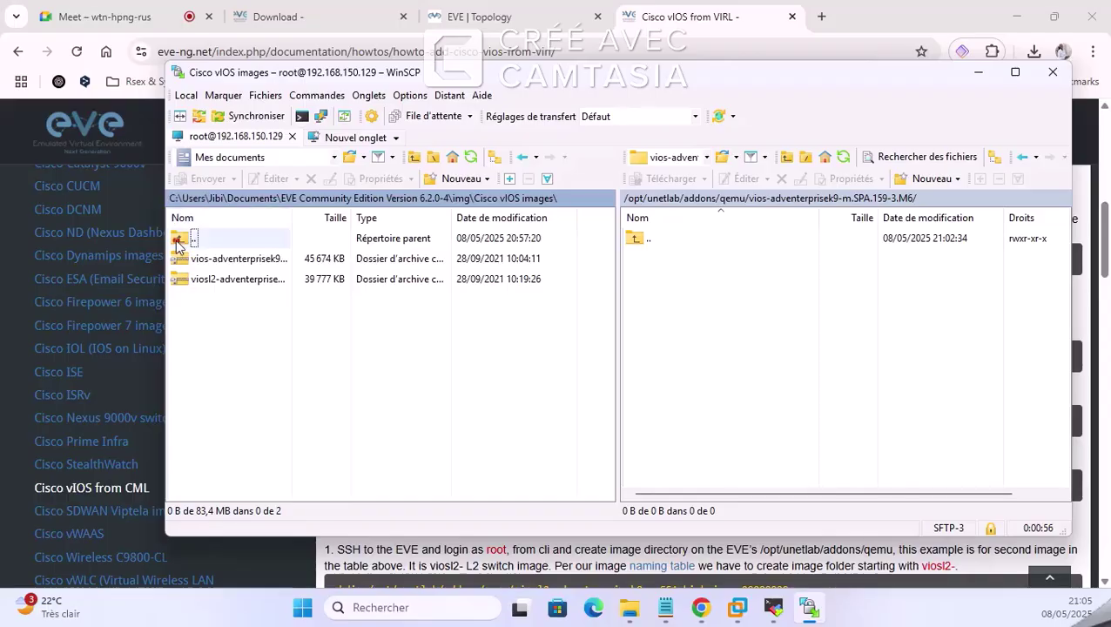
pyautogui.doubleClick(179, 241)
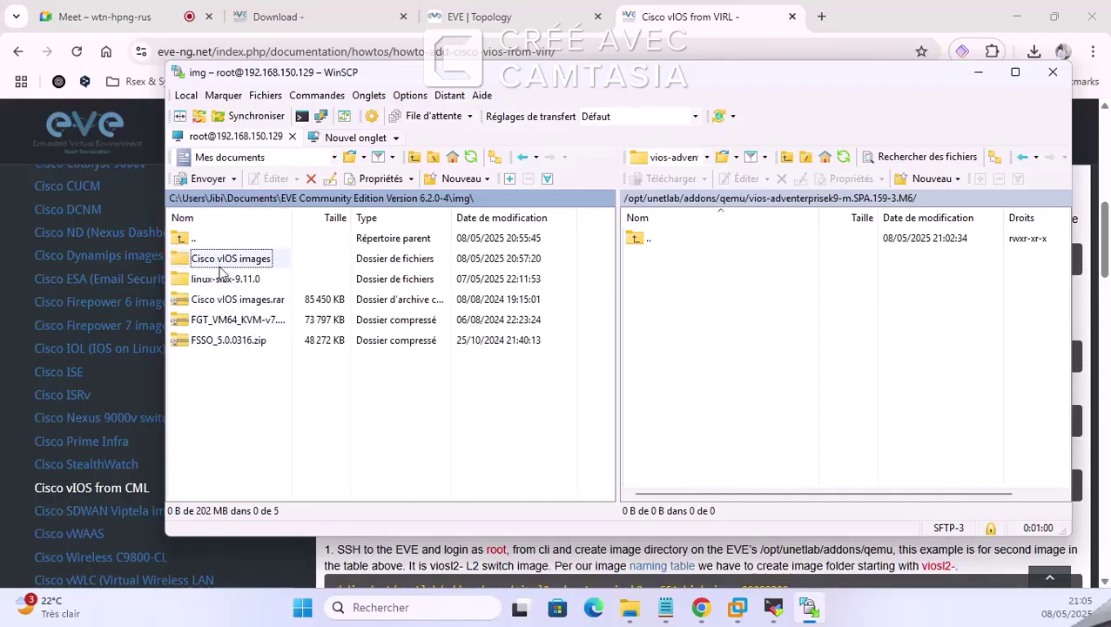
pyautogui.doubleClick(183, 241)
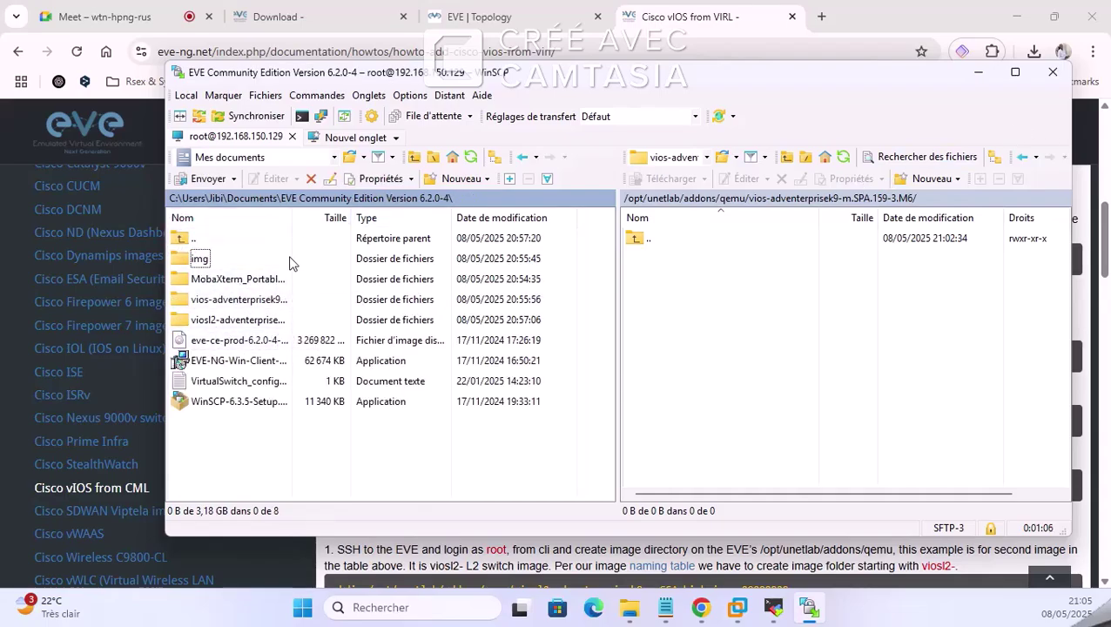
pyautogui.moveTo(293, 217); pyautogui.dragTo(389, 217)
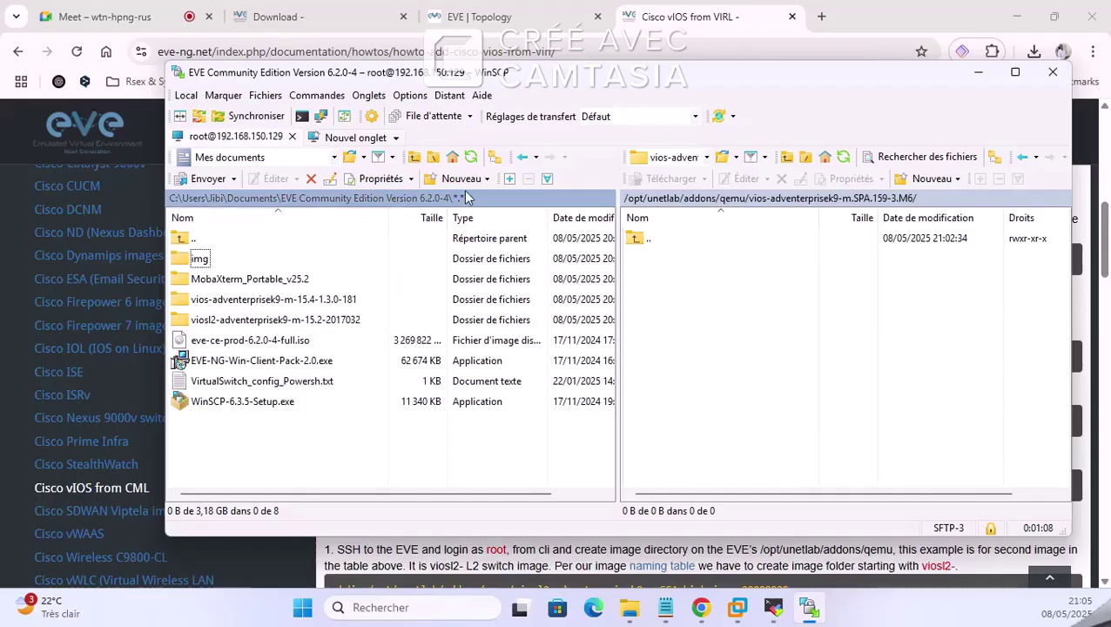
pyautogui.click(1053, 71)
# Step: Confirm ending the session and relaunch WinSCP by searching 'win' in Windows Start
pyautogui.click(599, 364)
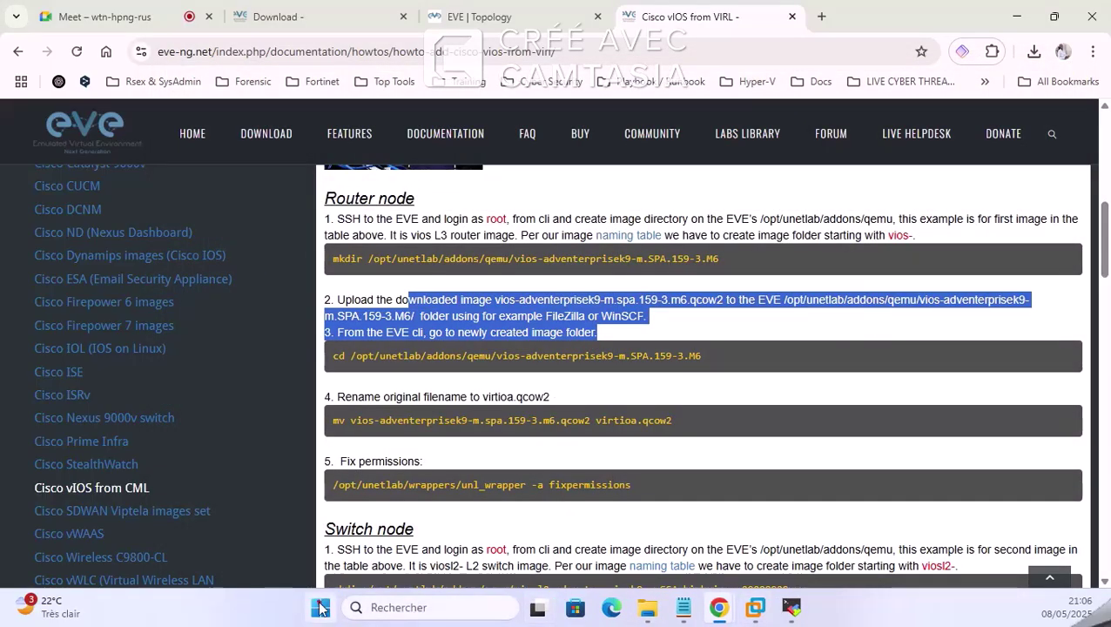
pyautogui.click(321, 608)
pyautogui.write('win')
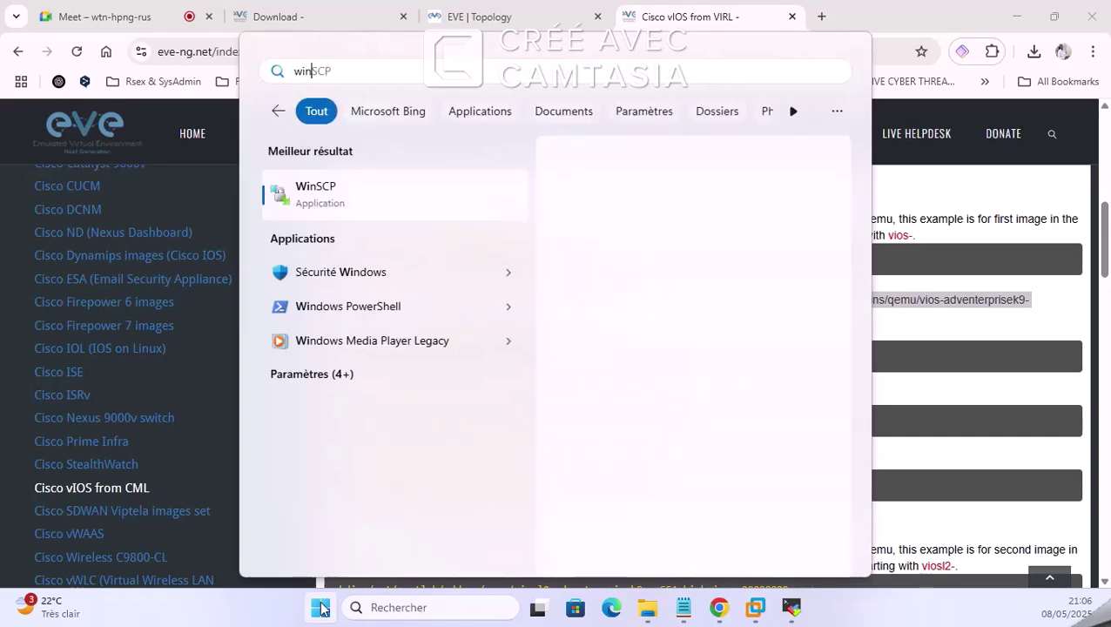
pyautogui.click(320, 607)
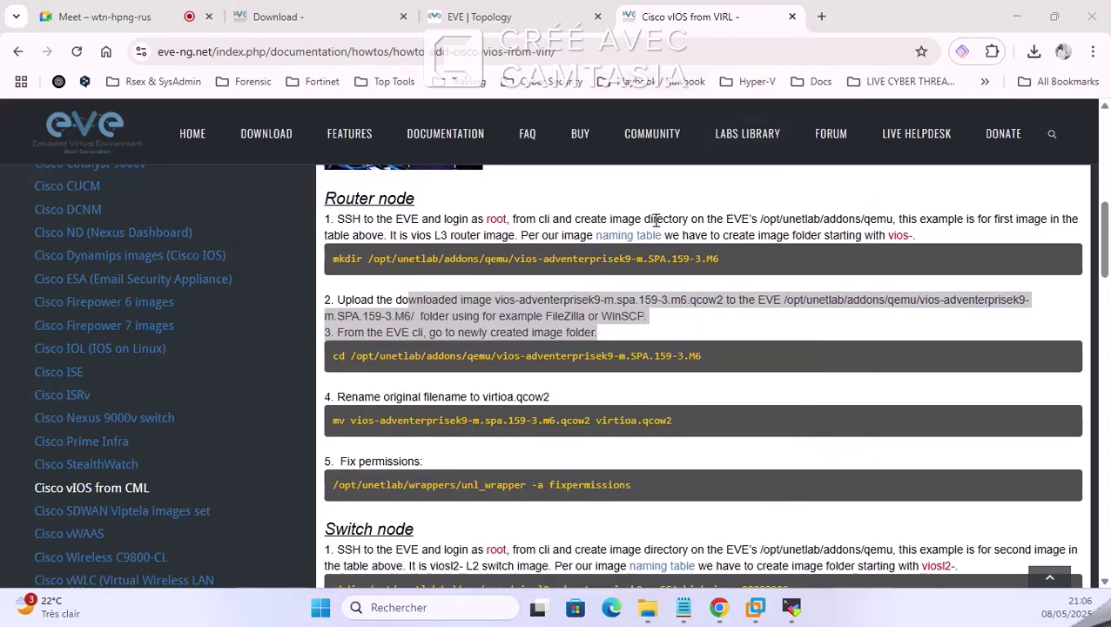
pyautogui.click(791, 608)
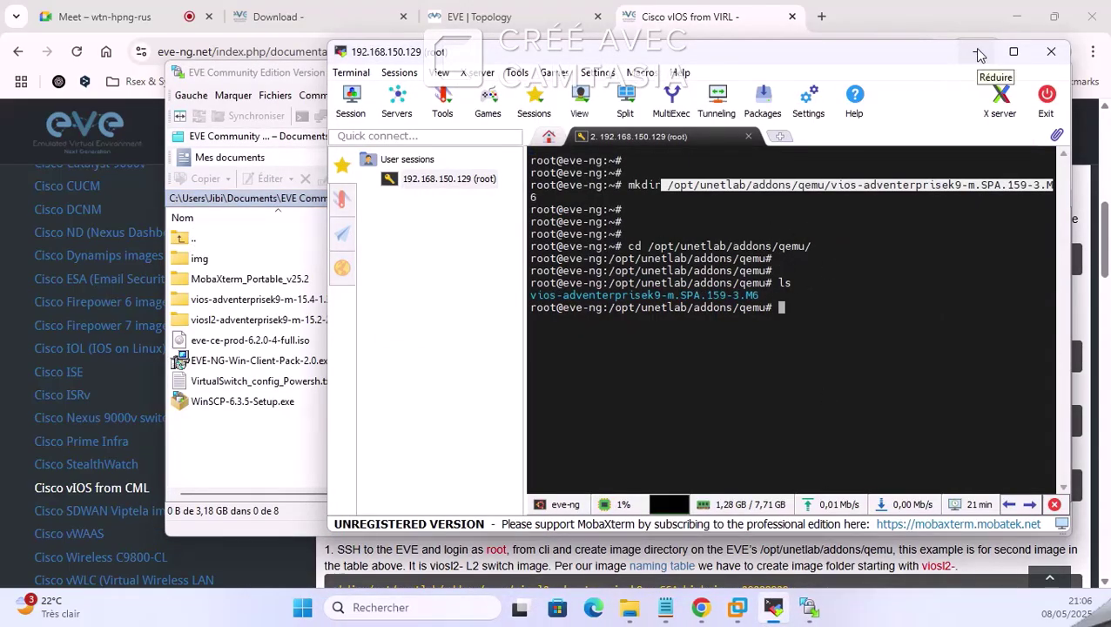
pyautogui.click(976, 51)
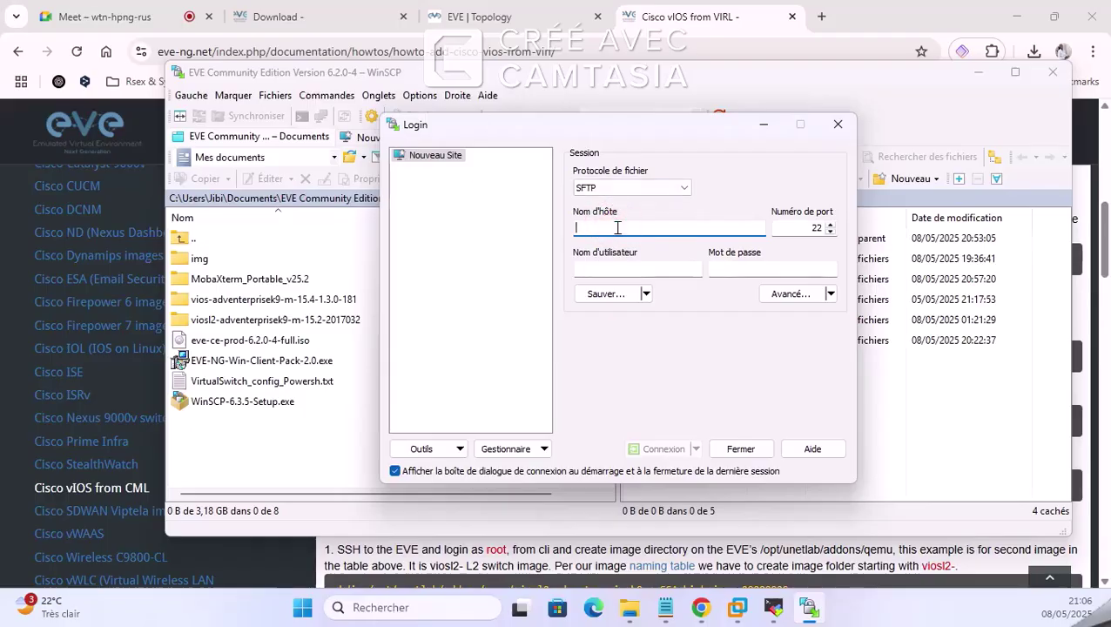
# Step: Connect to host 192.168.150.129 as root, entering the account password
pyautogui.write('192.1')
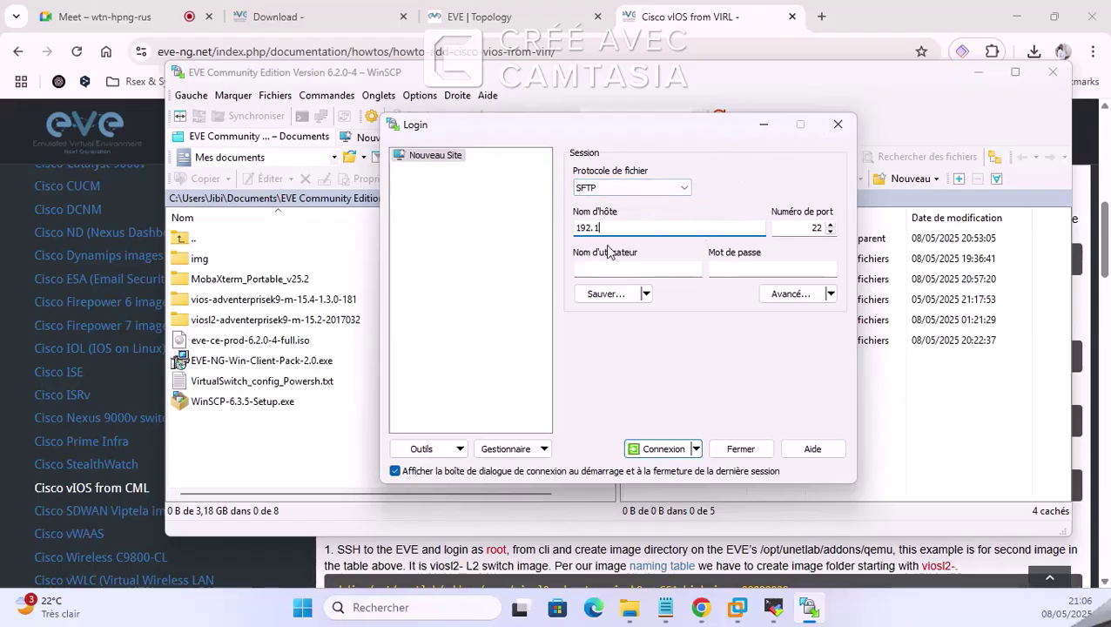
pyautogui.write('68.150.129')
pyautogui.click(694, 268)
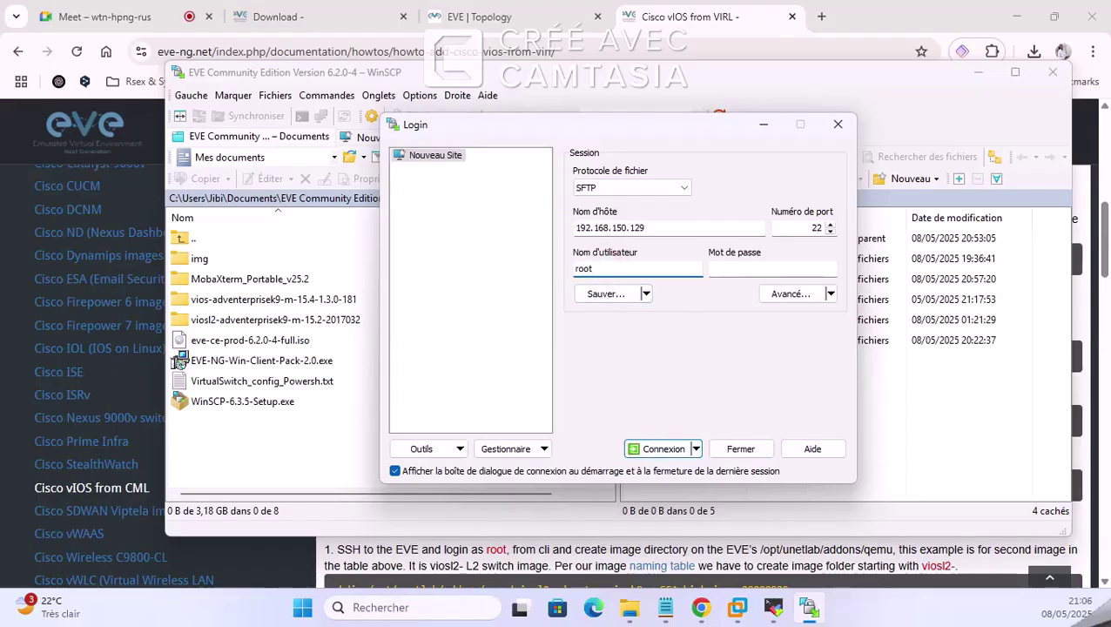
pyautogui.click(770, 269)
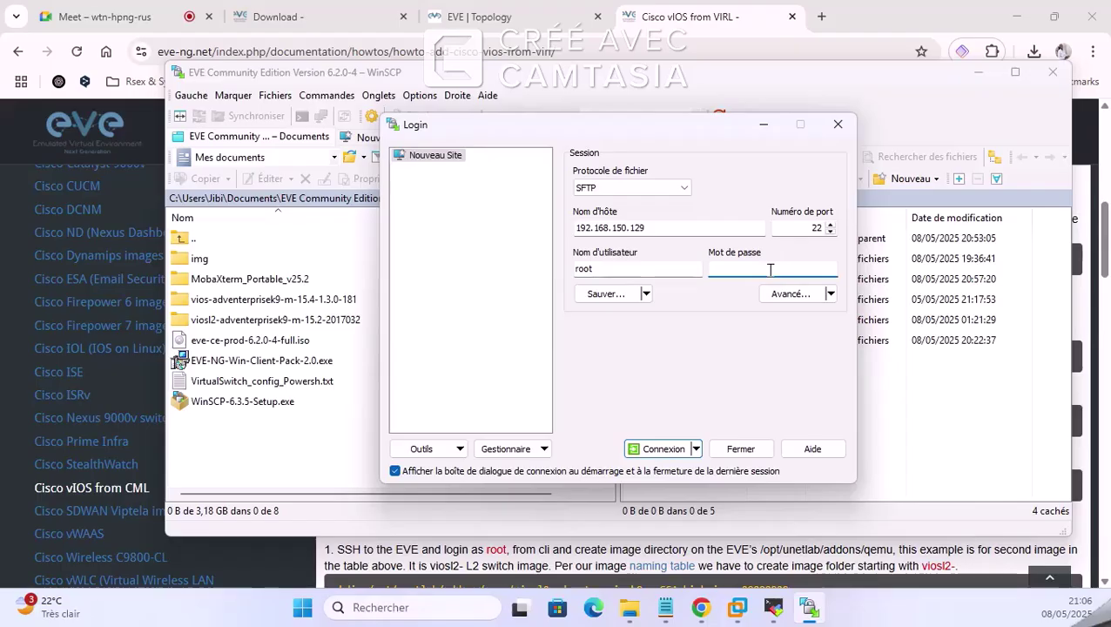
pyautogui.write('eve')
pyautogui.click(664, 449)
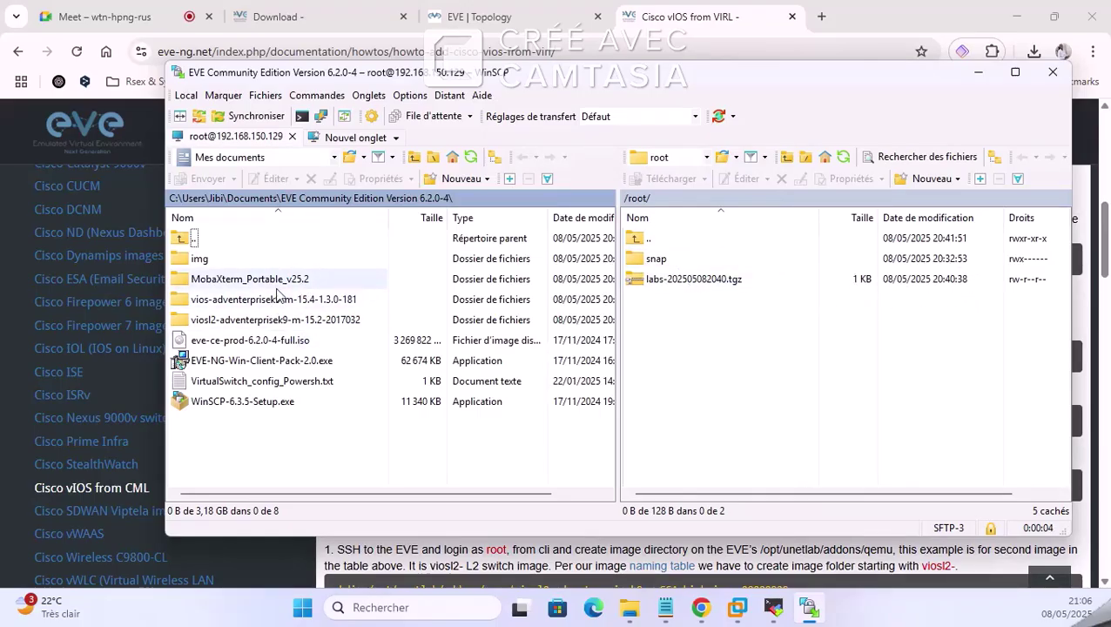
# Step: Browse the remote panel from the root directory through opt to /opt/unetlab/addons
pyautogui.doubleClick(640, 240)
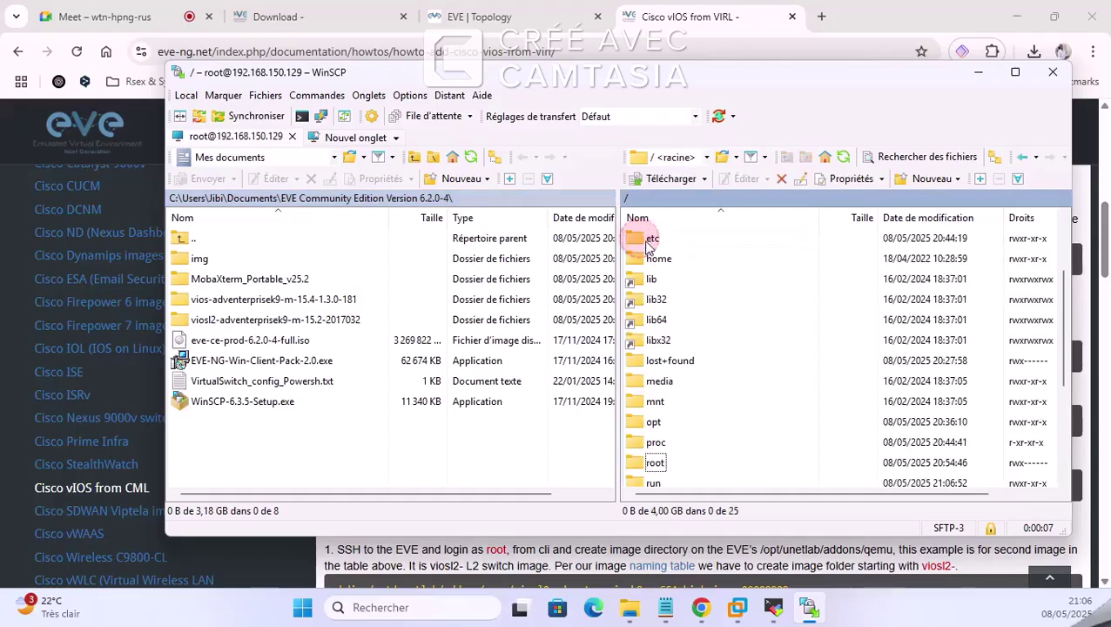
pyautogui.doubleClick(649, 423)
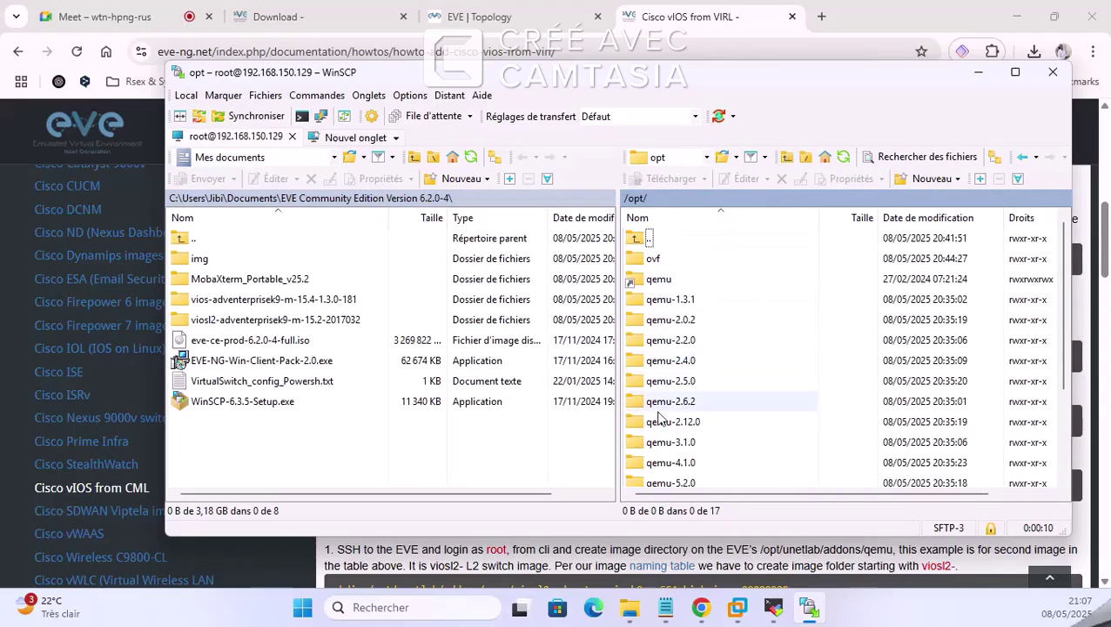
pyautogui.doubleClick(667, 279)
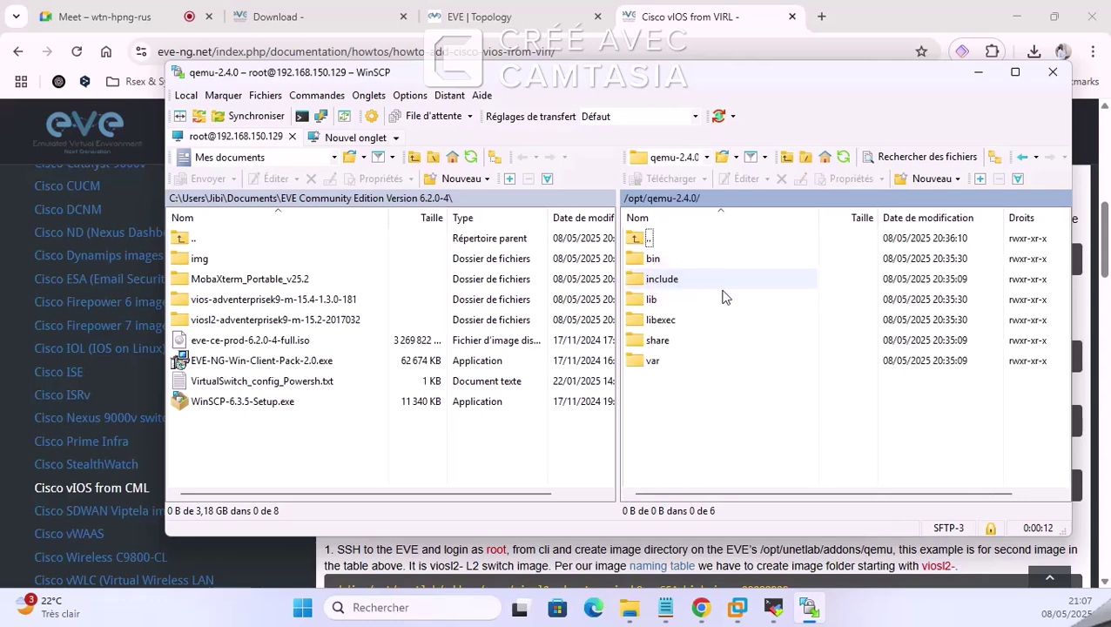
pyautogui.doubleClick(645, 238)
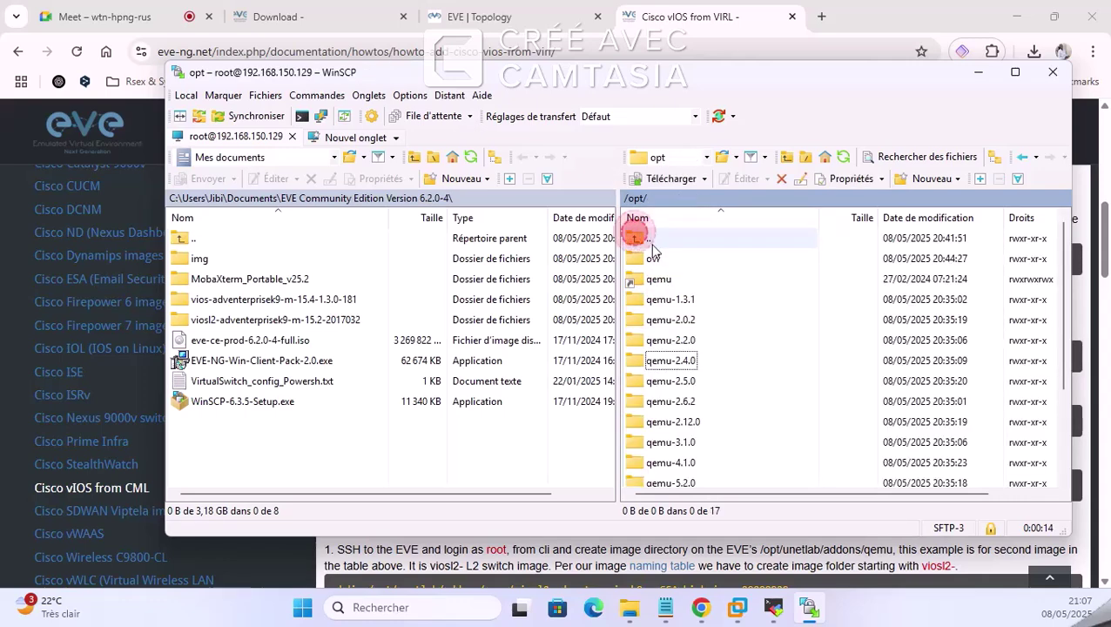
pyautogui.doubleClick(663, 442)
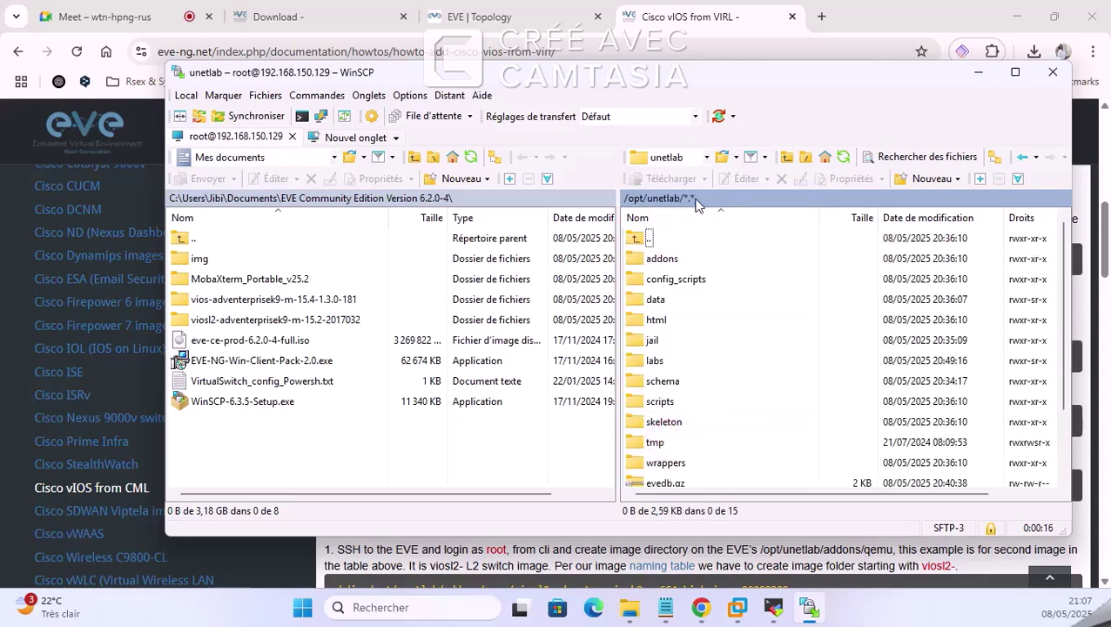
pyautogui.doubleClick(662, 260)
# Step: Highlight /opt/unetlab/addons/qemu/ in the guide, then open the remote qemu folder
pyautogui.click(979, 72)
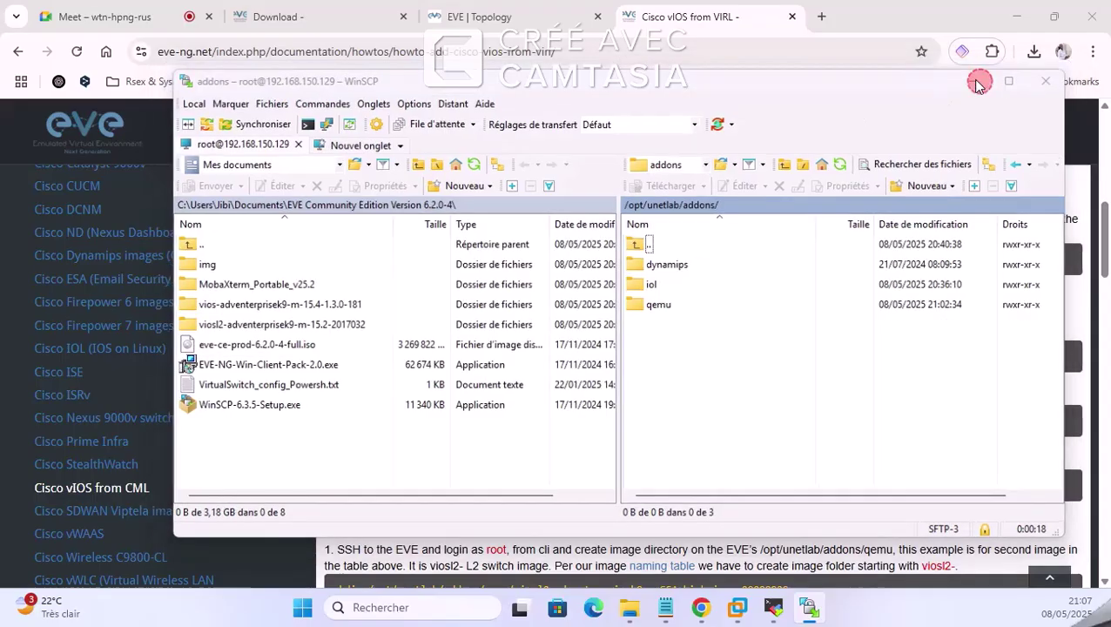
pyautogui.click(488, 256)
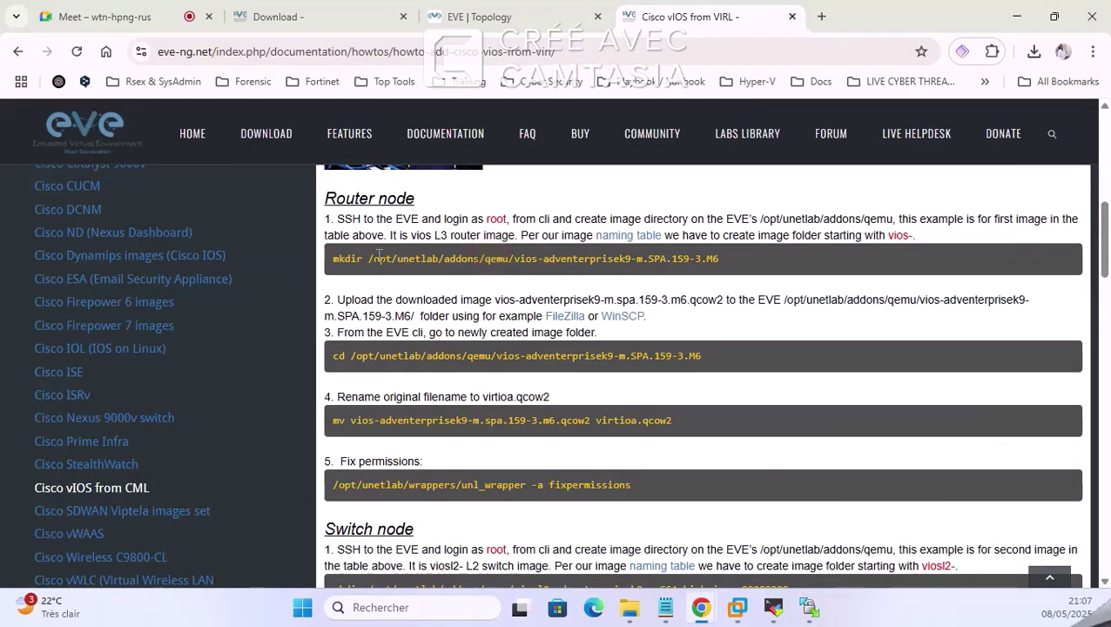
pyautogui.moveTo(367, 258); pyautogui.dragTo(515, 259)
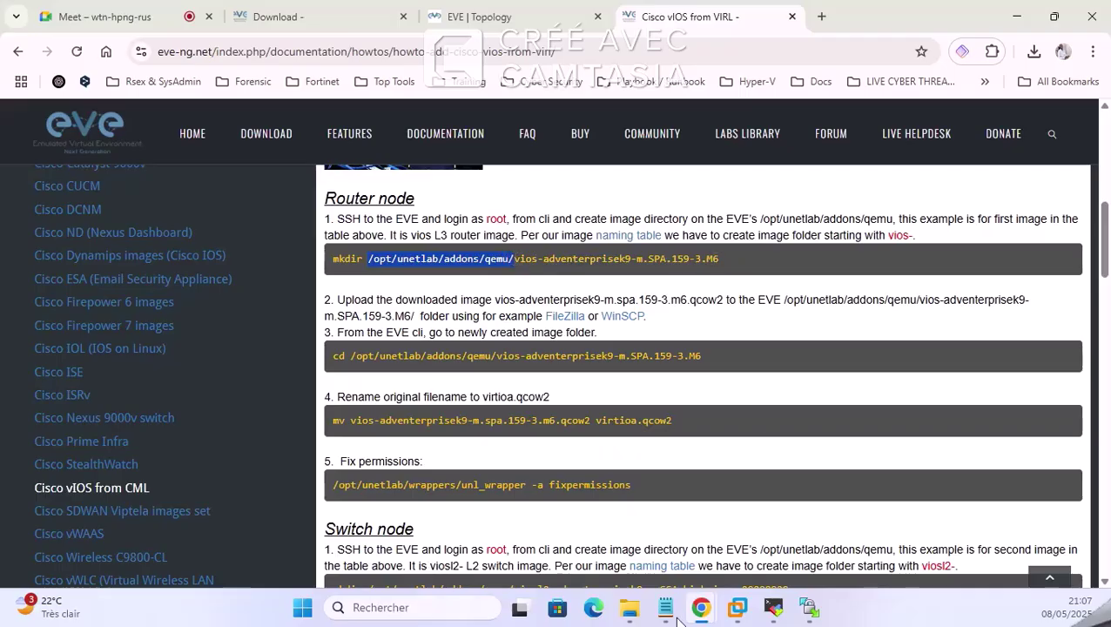
pyautogui.click(809, 607)
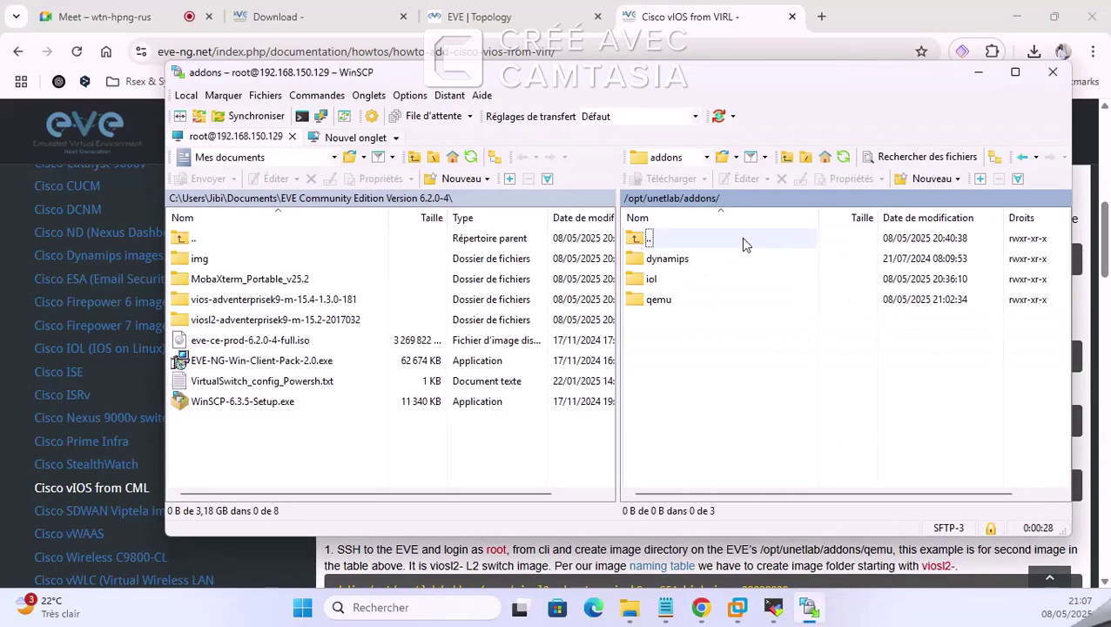
pyautogui.doubleClick(653, 300)
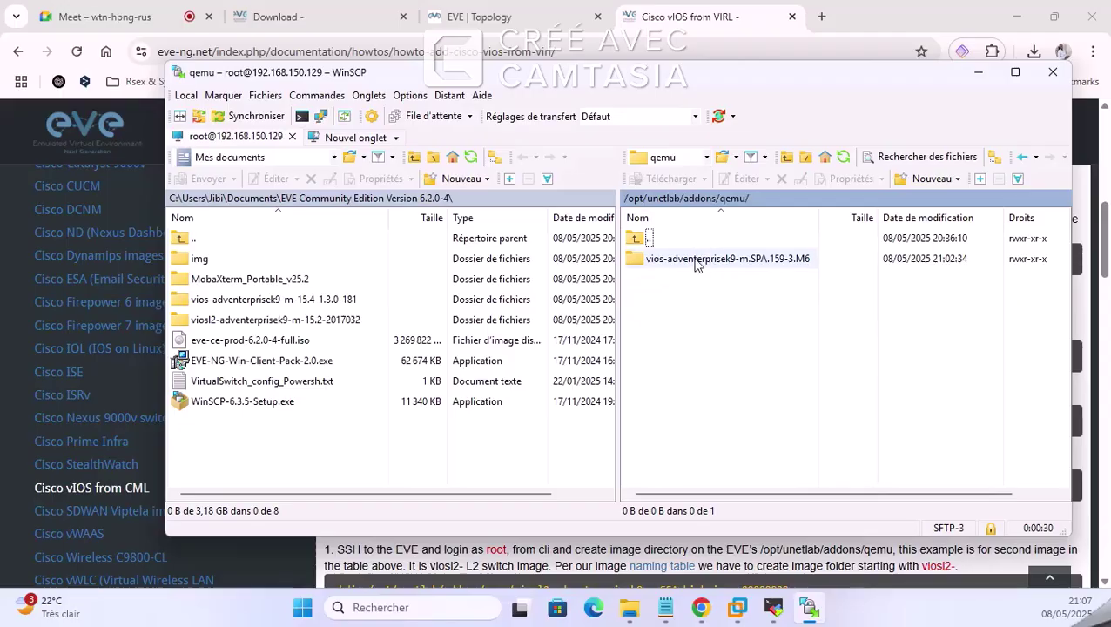
pyautogui.click(978, 73)
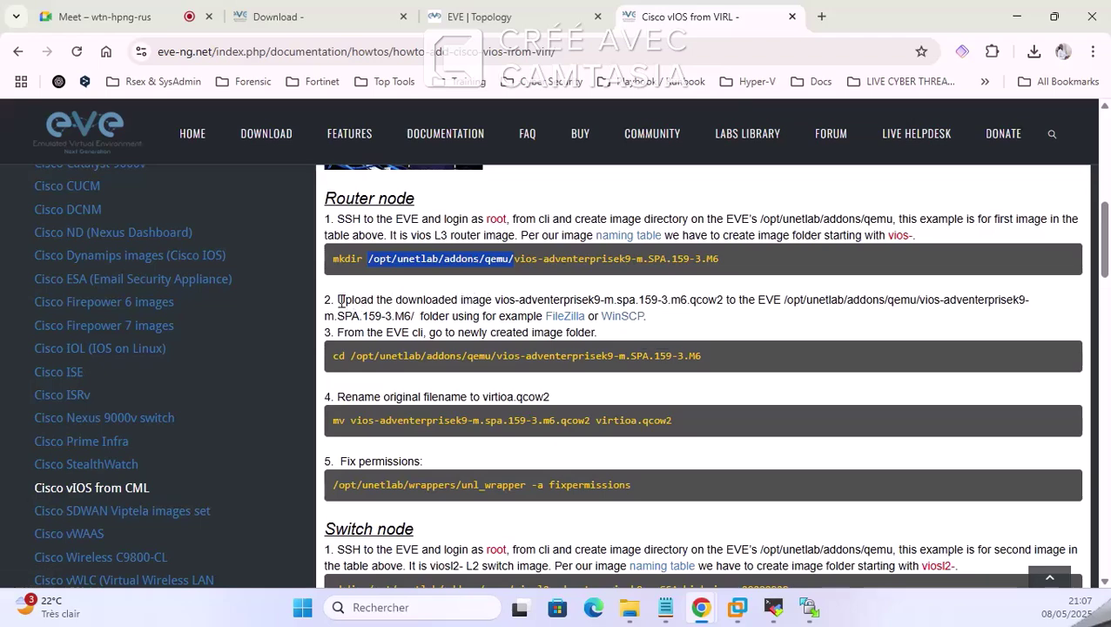
# Step: Highlight the start of the step 2 upload instruction, then minimize the browser
pyautogui.moveTo(339, 300); pyautogui.dragTo(616, 299)
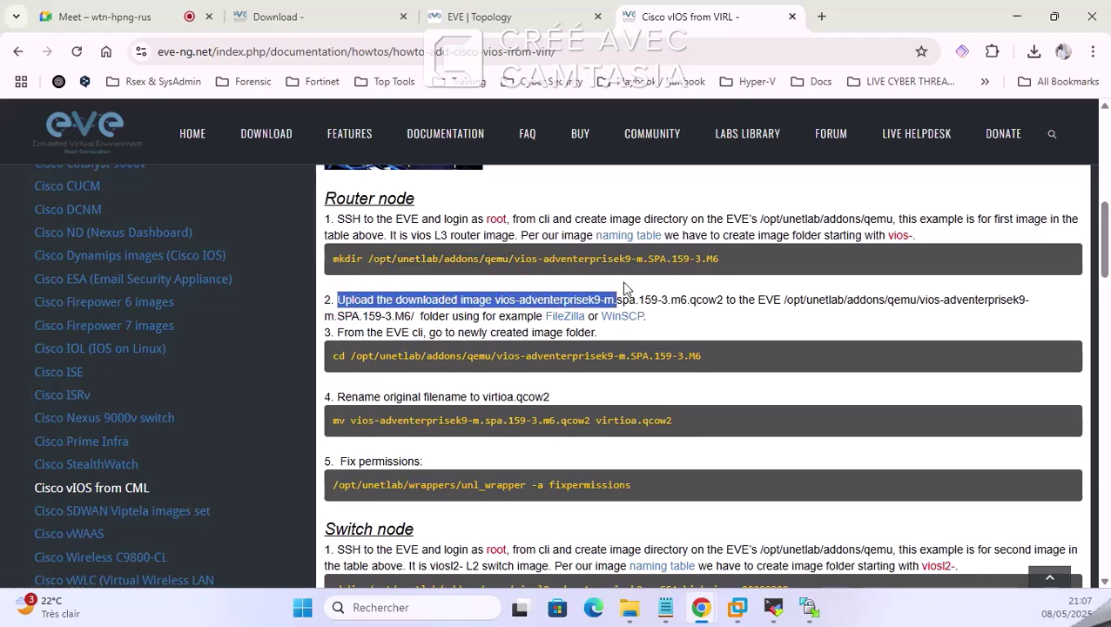
pyautogui.click(1016, 16)
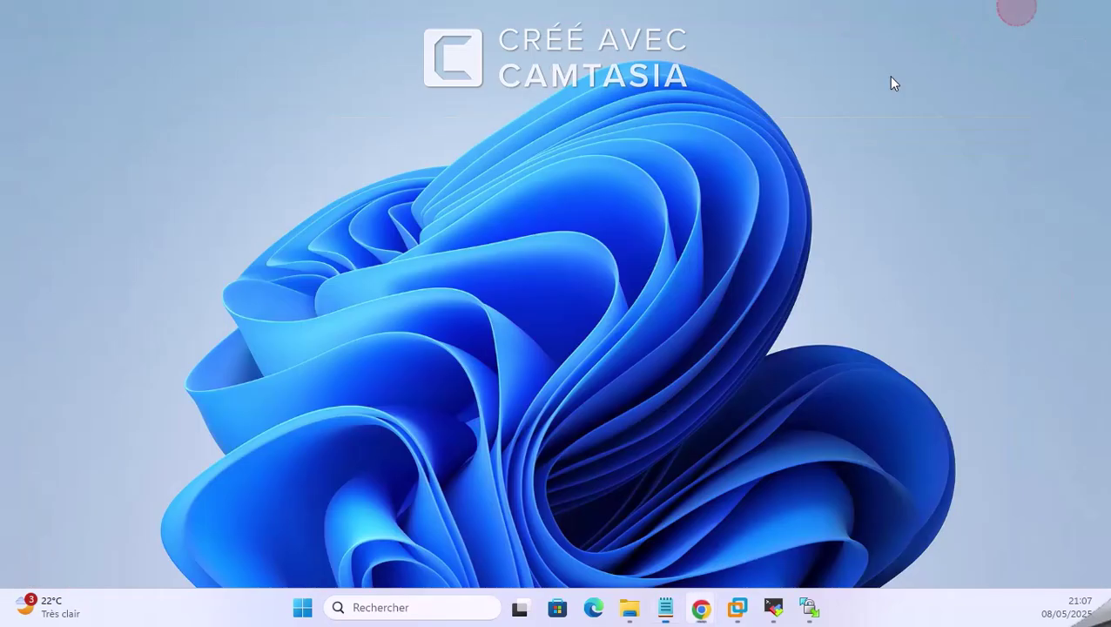
# Step: Upload virtioa.qcow2 from local vios-adventerprisek9-m-15.4-1.3.0-181 into the server's vios-adventerprisek9-m.SPA.159-3.M6 folder
pyautogui.click(808, 607)
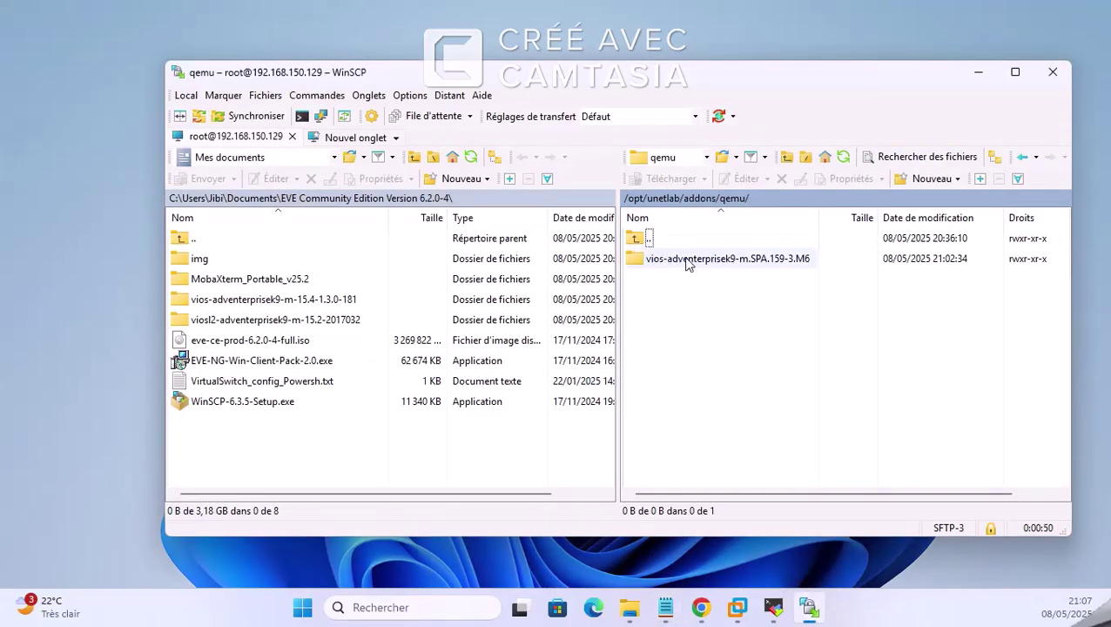
pyautogui.doubleClick(688, 261)
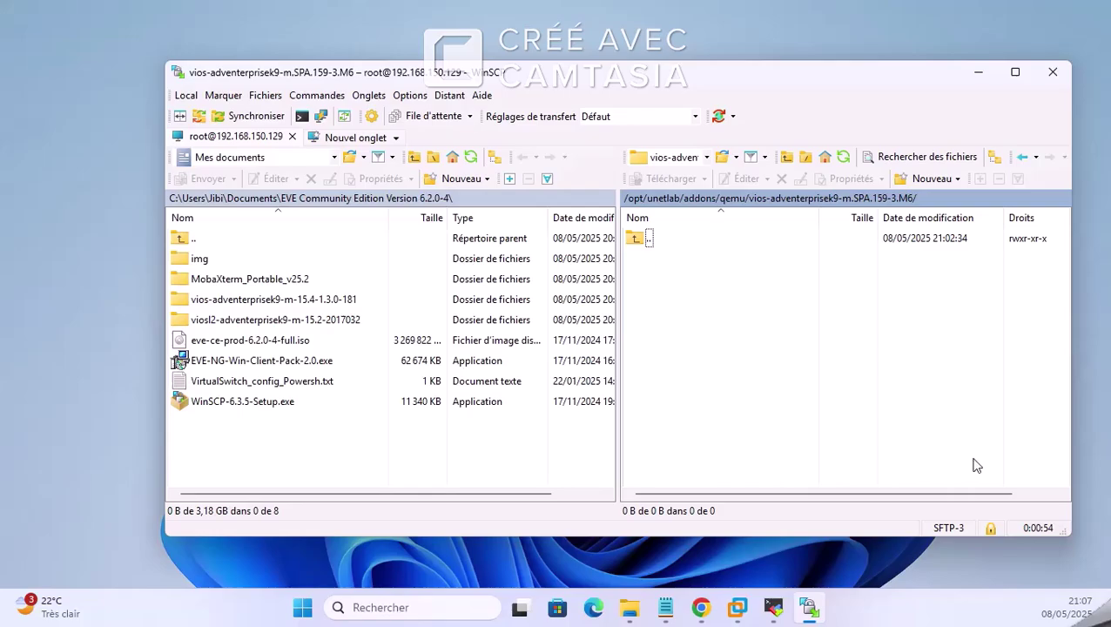
pyautogui.doubleClick(217, 301)
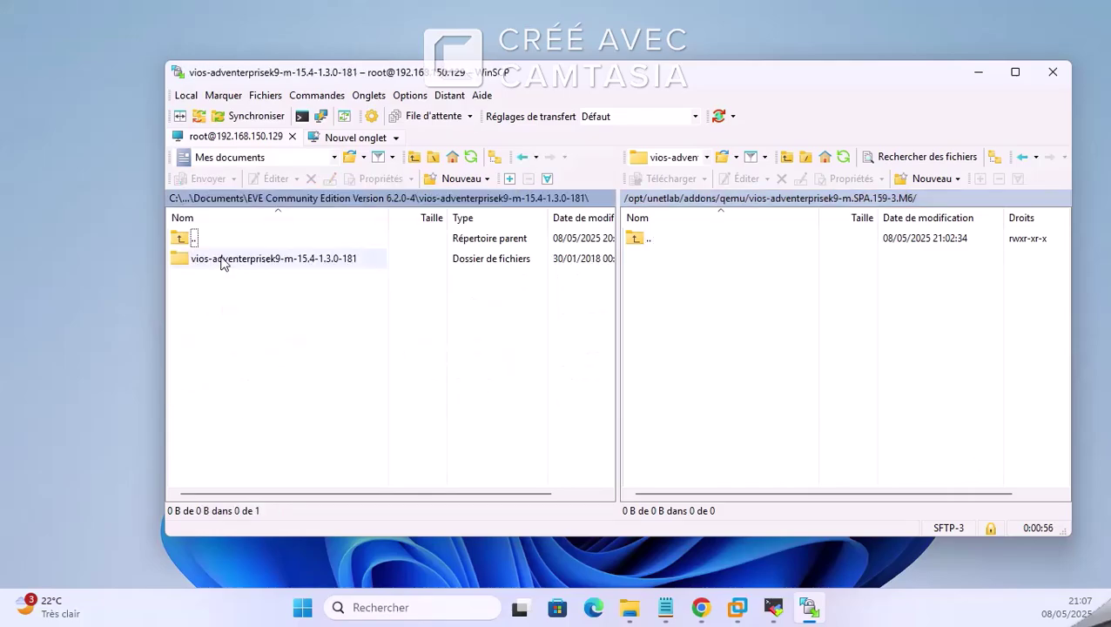
pyautogui.doubleClick(222, 261)
pyautogui.click(223, 263)
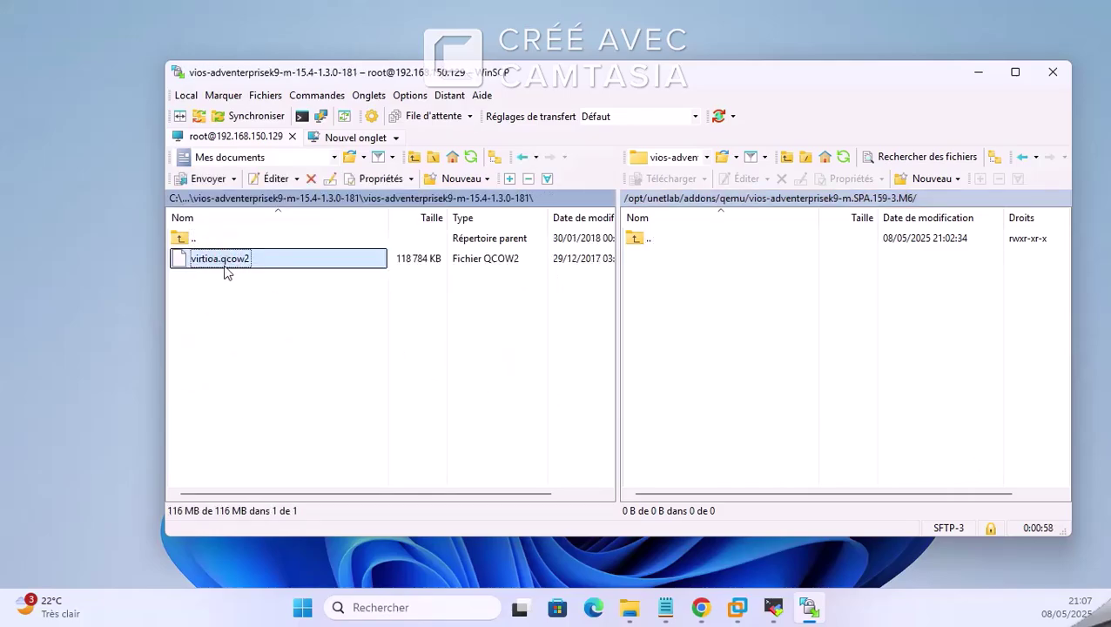
pyautogui.moveTo(211, 259); pyautogui.dragTo(758, 299)
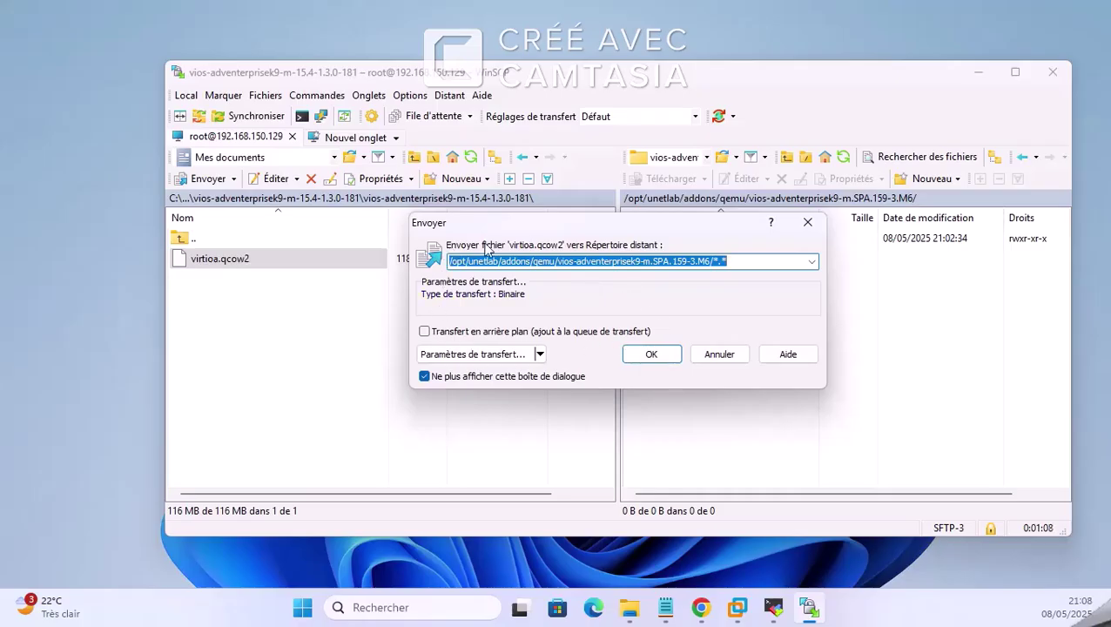
pyautogui.click(655, 361)
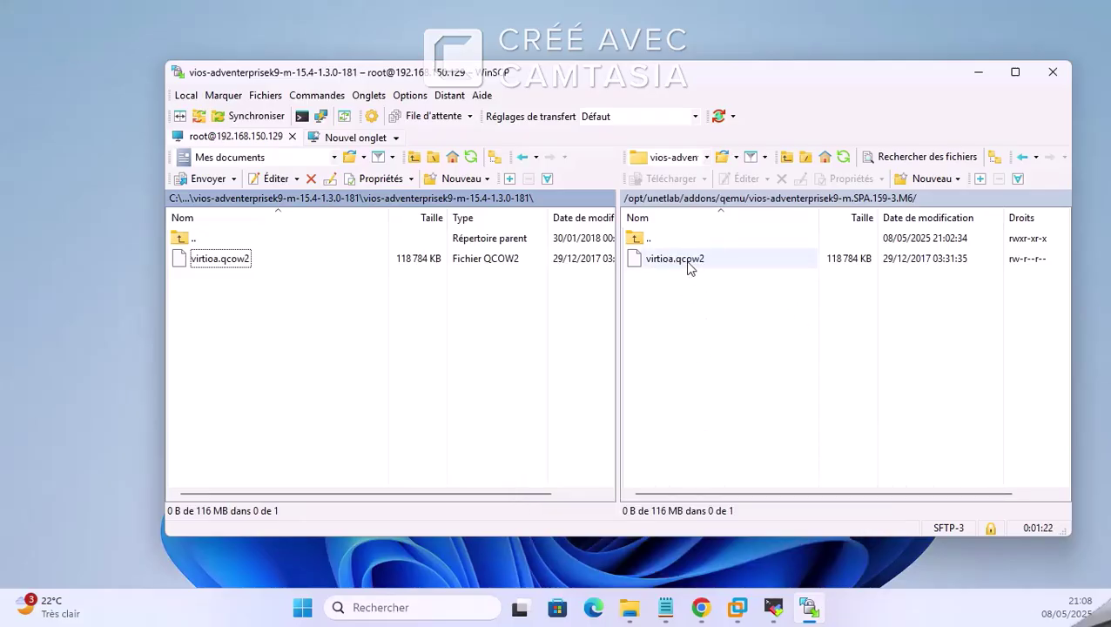
pyautogui.moveTo(705, 609)
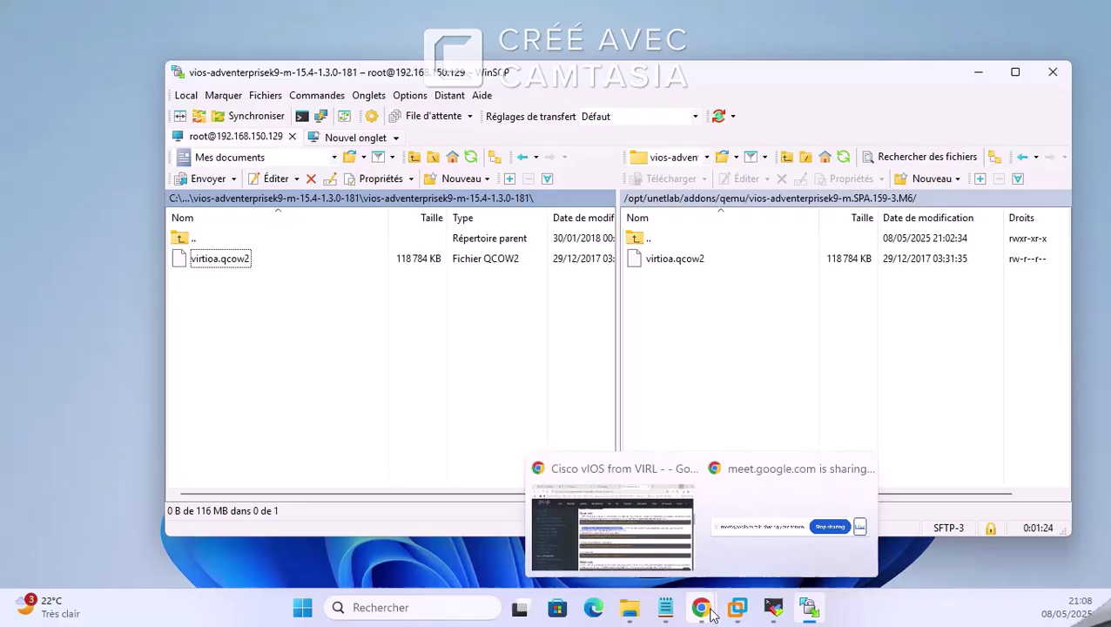
pyautogui.click(643, 544)
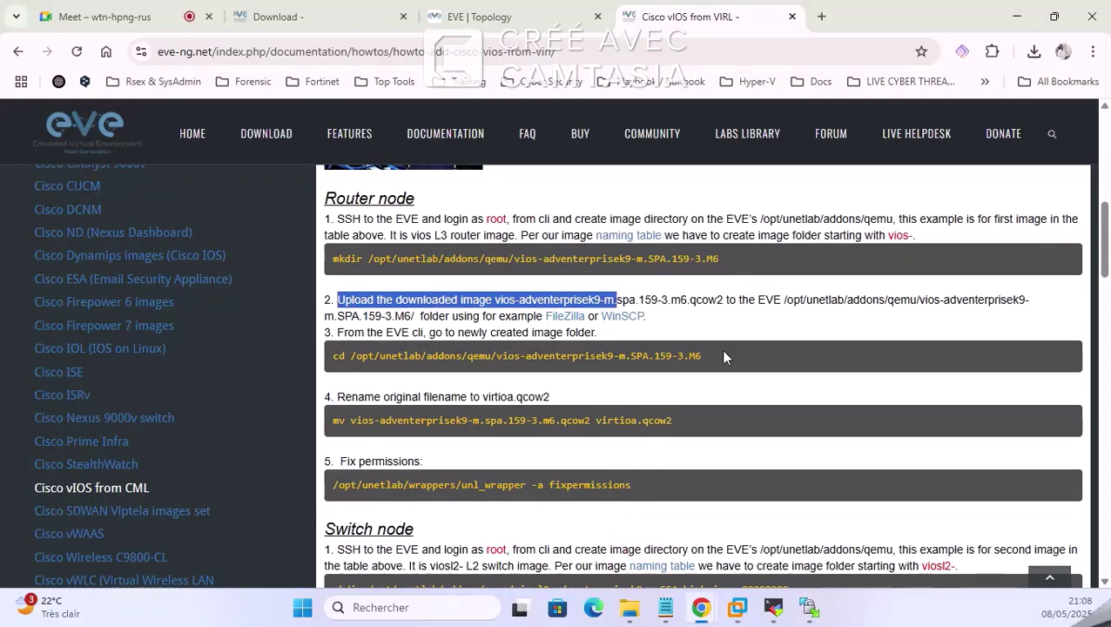
# Step: Scroll to the rename step and highlight virtioa.qcow2 as the required file name
pyautogui.click(369, 354)
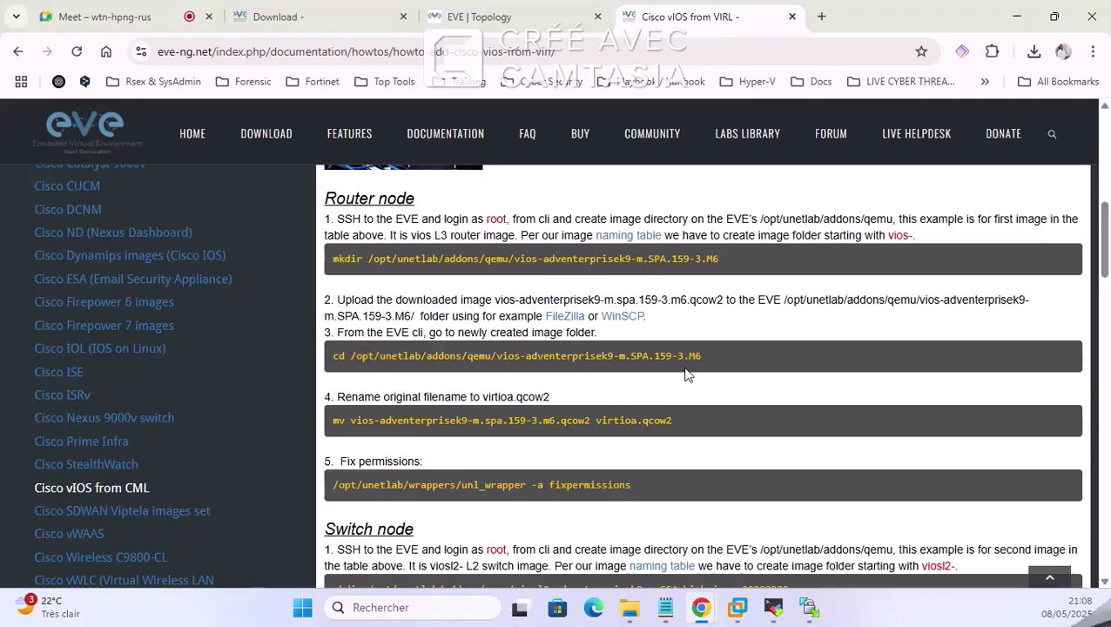
pyautogui.scroll(-1, 685, 375)
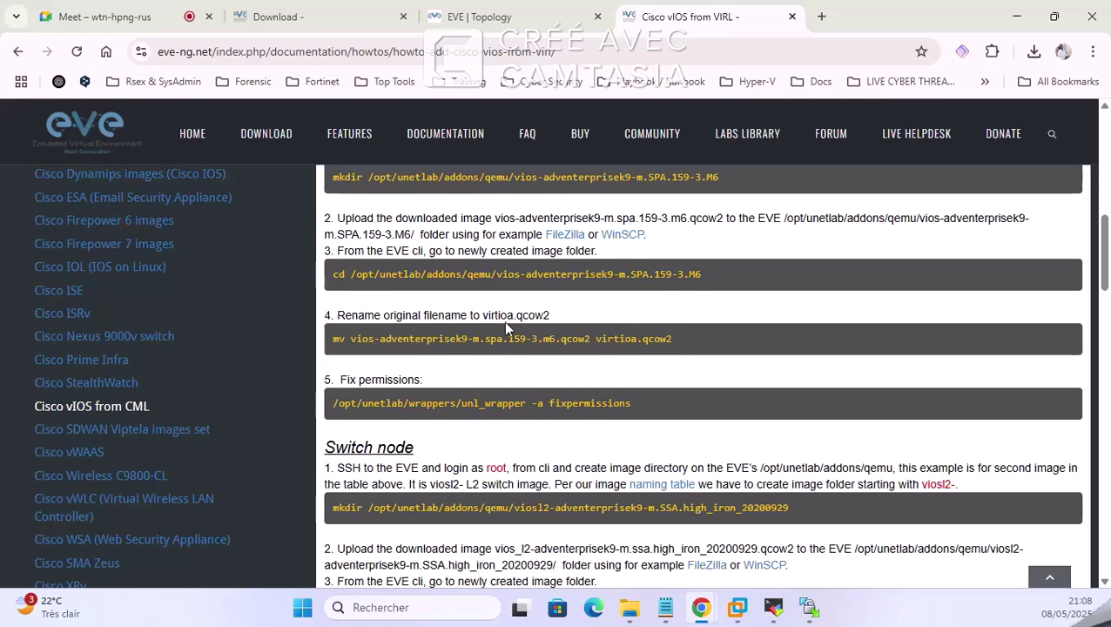
pyautogui.moveTo(484, 314); pyautogui.dragTo(547, 316)
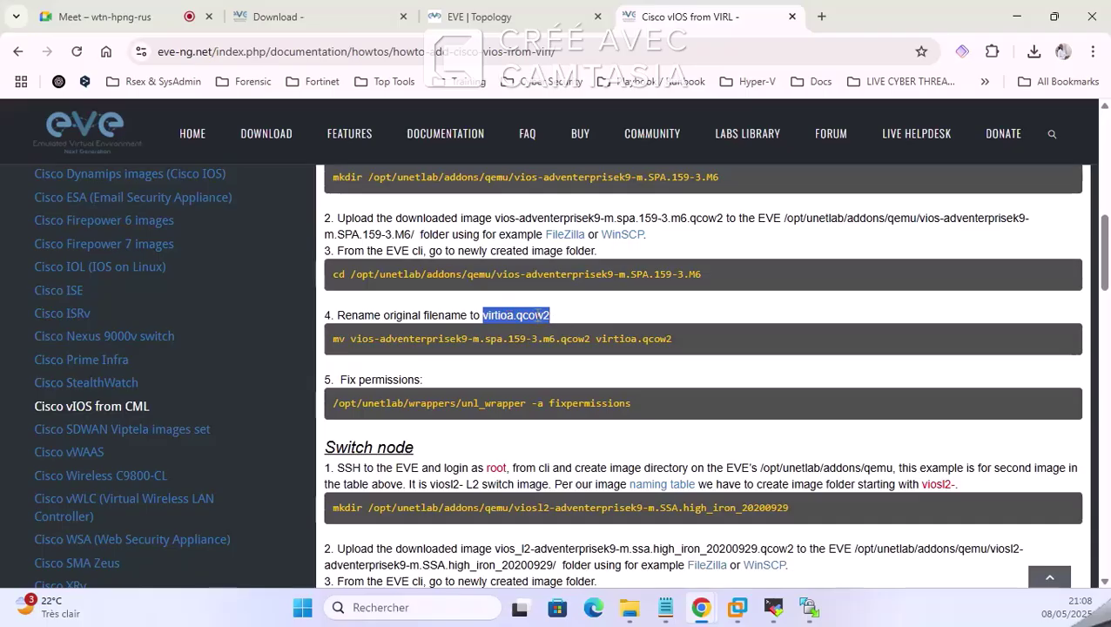
pyautogui.click(537, 316)
pyautogui.moveTo(484, 316); pyautogui.dragTo(552, 316)
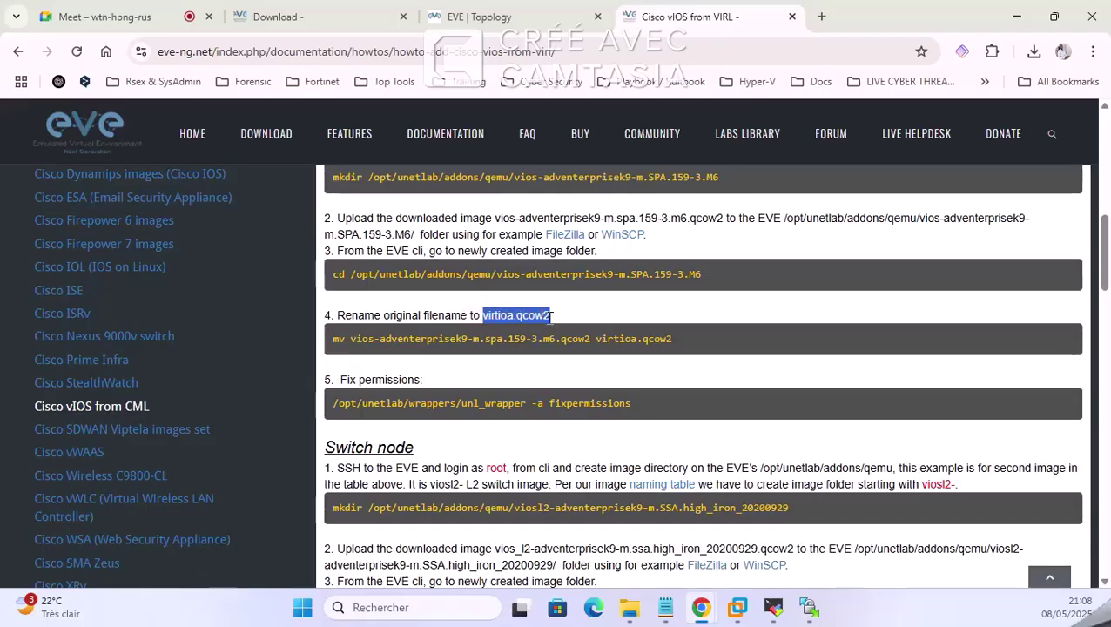
pyautogui.click(490, 318)
pyautogui.moveTo(483, 316); pyautogui.dragTo(555, 322)
pyautogui.click(809, 607)
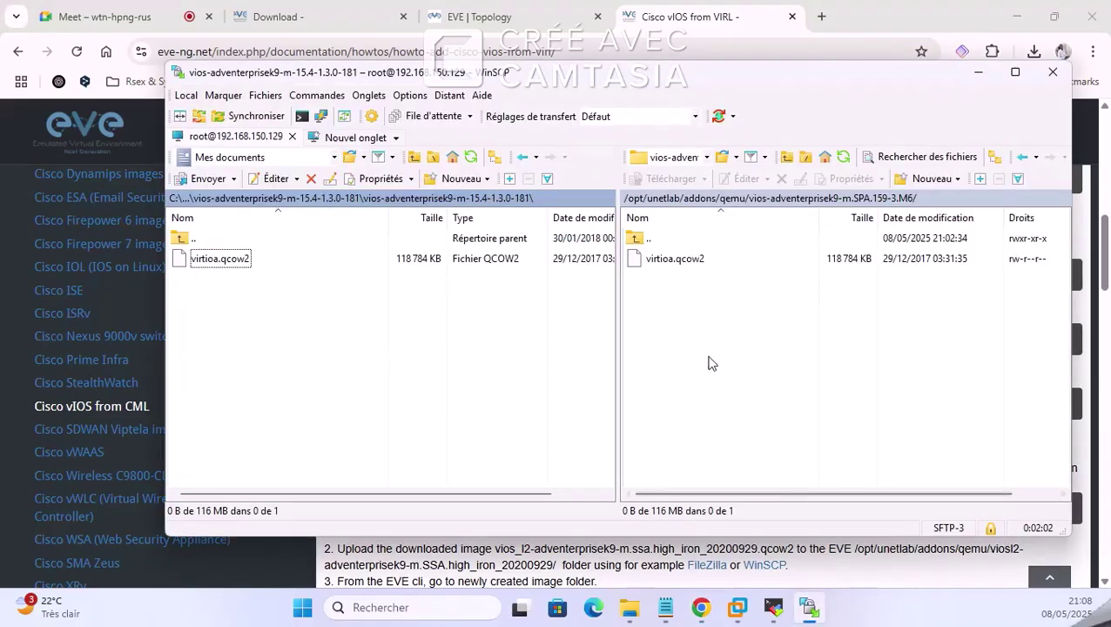
# Step: Select the uploaded virtioa.qcow2 on the server and highlight the guide's rename command
pyautogui.moveTo(718, 92); pyautogui.dragTo(721, 386)
pyautogui.click(693, 566)
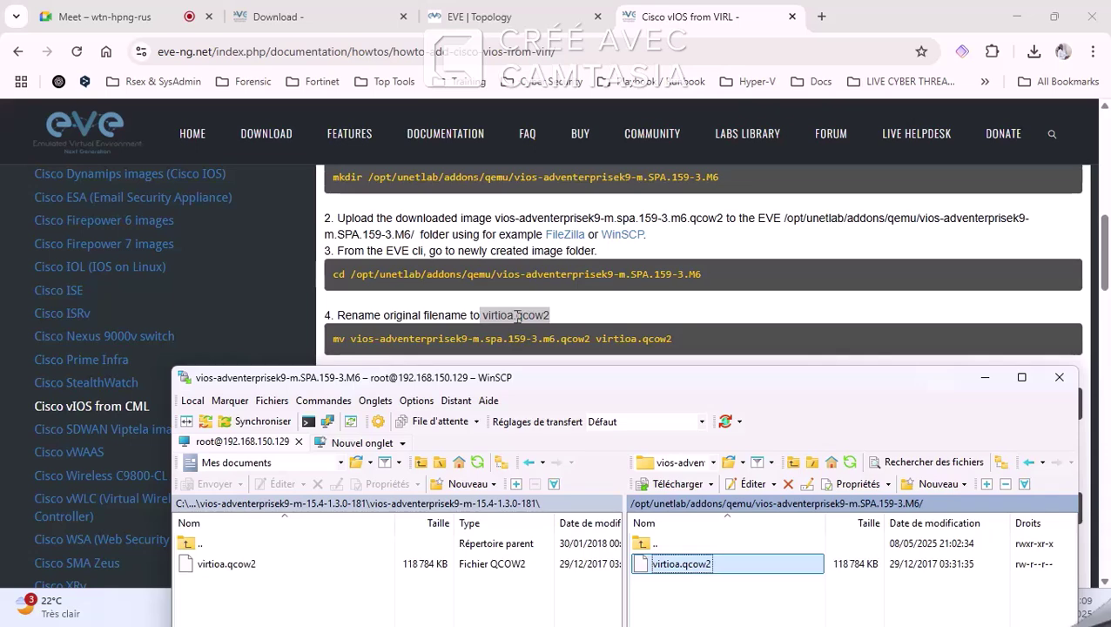
pyautogui.moveTo(745, 390); pyautogui.dragTo(733, 89)
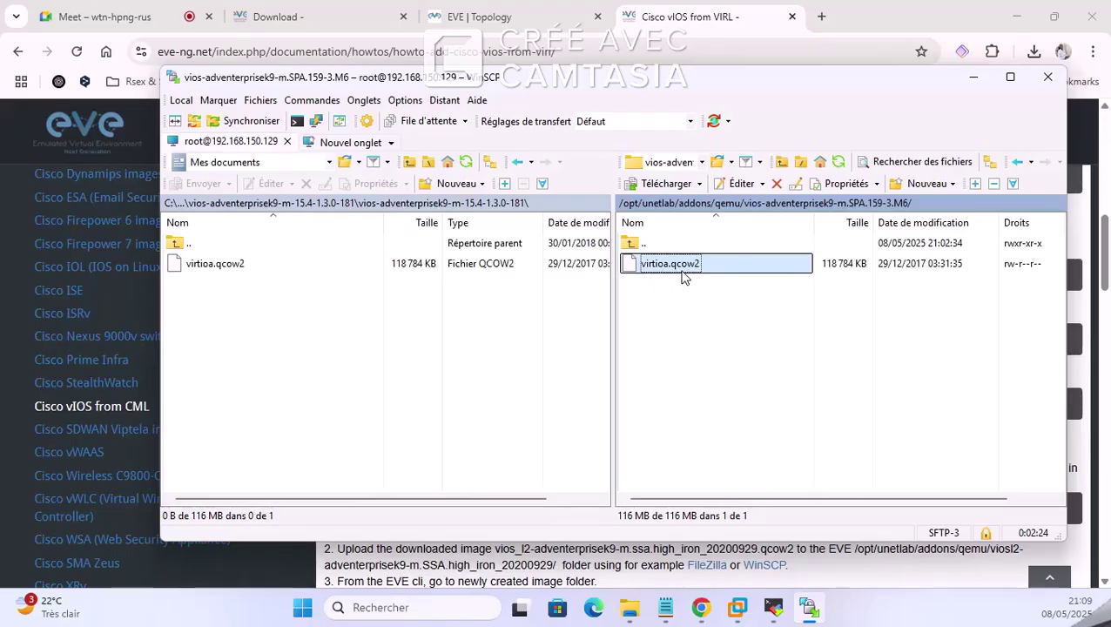
pyautogui.click(974, 77)
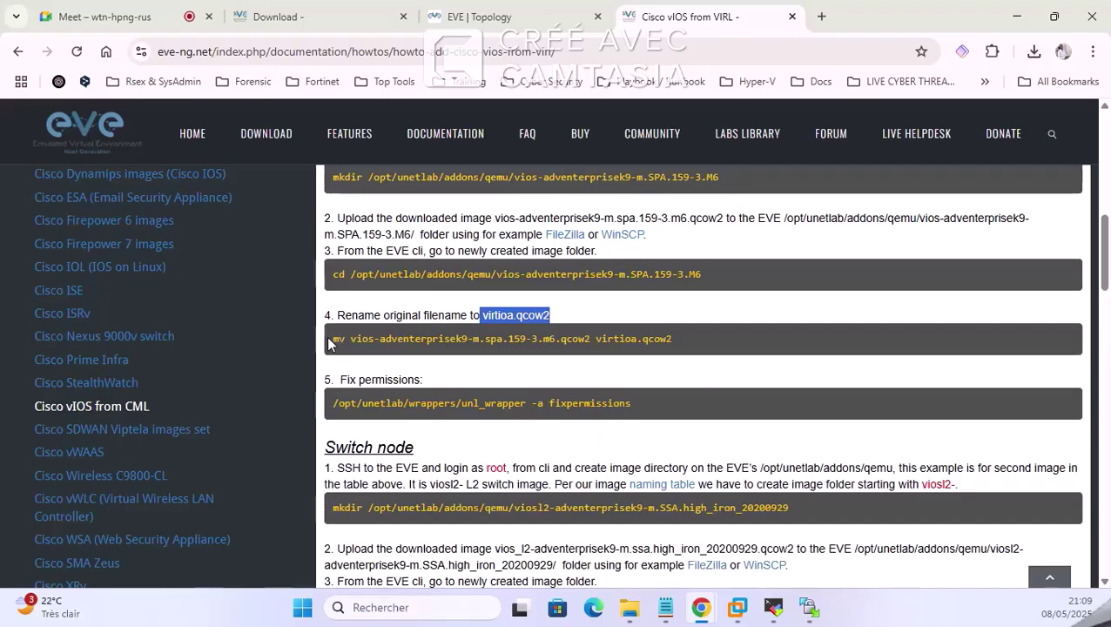
pyautogui.moveTo(332, 339); pyautogui.dragTo(672, 341)
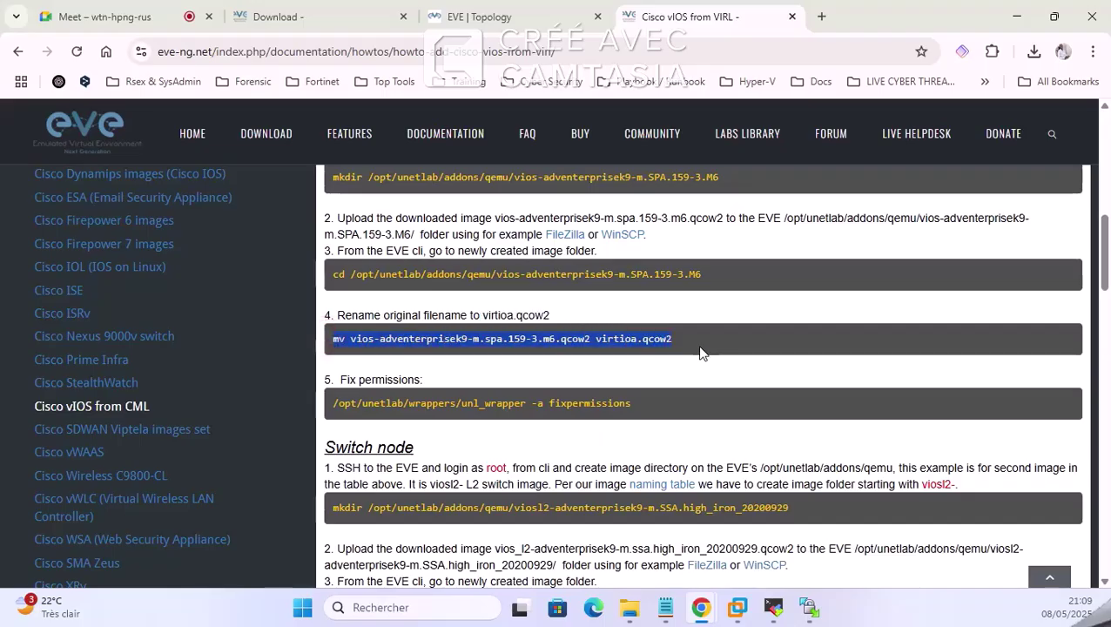
pyautogui.click(773, 607)
pyautogui.click(976, 52)
pyautogui.click(630, 338)
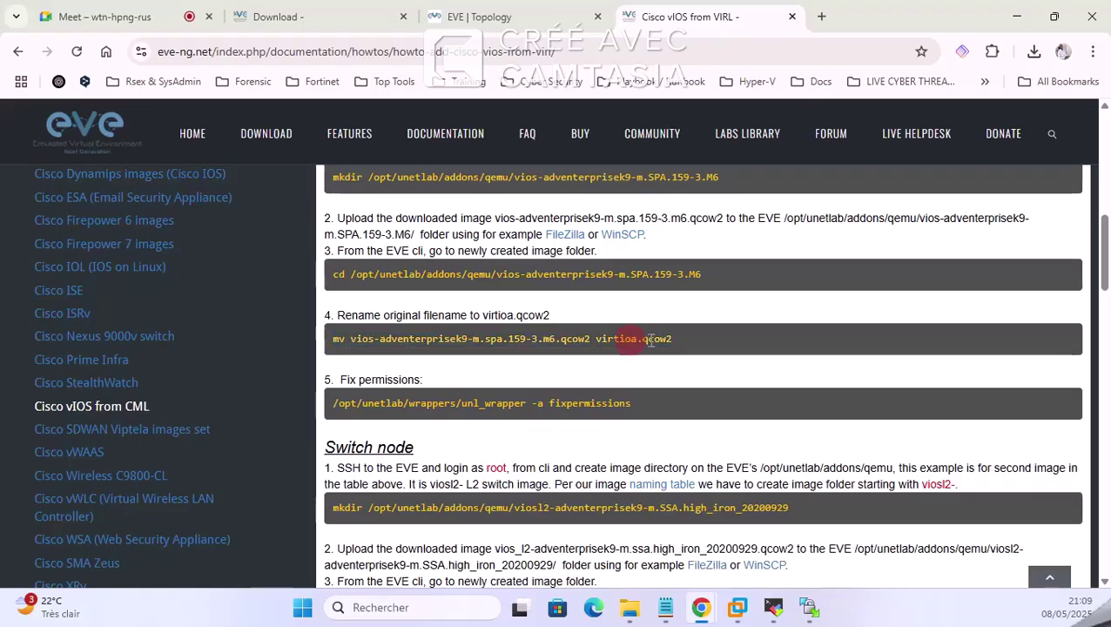
# Step: Check the remote virtioa.qcow2 name via Renommer, cancel without changes, and return to the guide
pyautogui.click(809, 607)
pyautogui.click(697, 318)
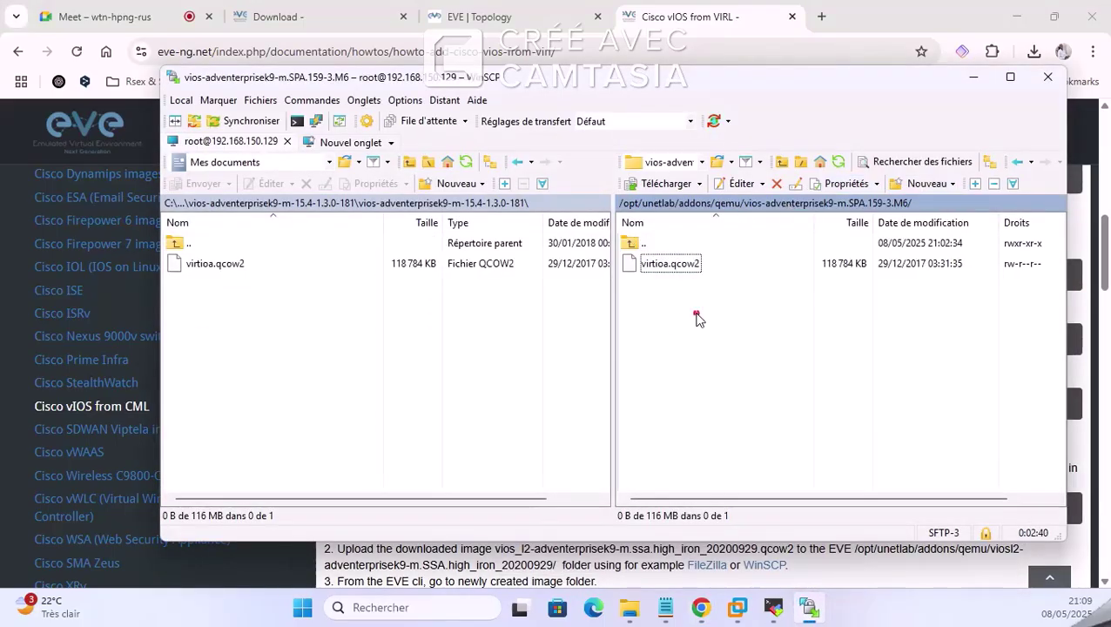
pyautogui.rightClick(649, 263)
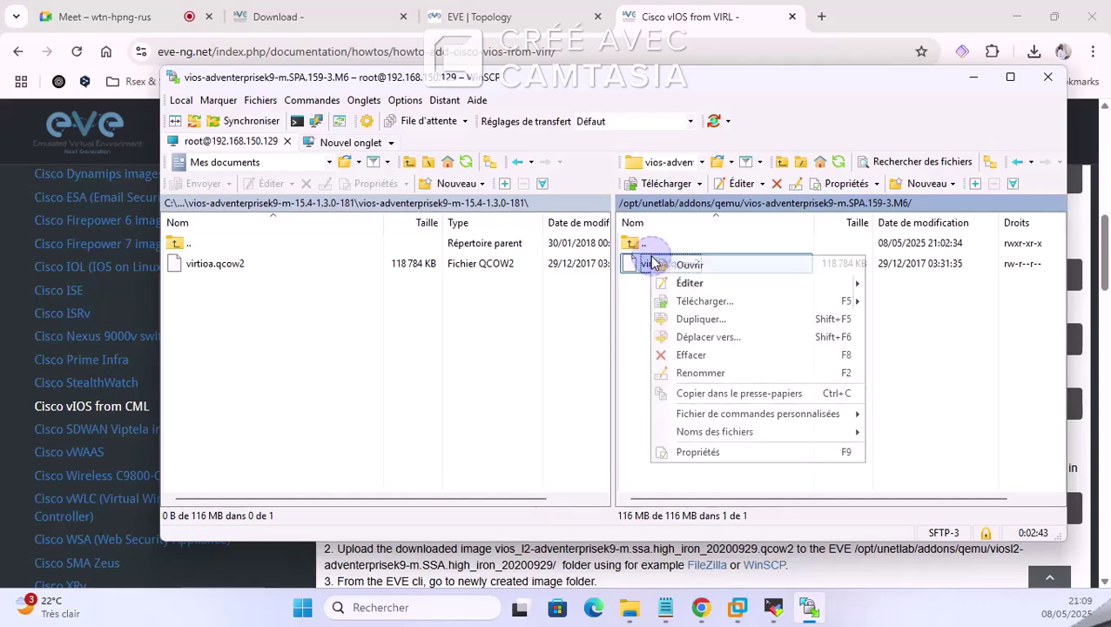
pyautogui.click(702, 373)
pyautogui.click(700, 383)
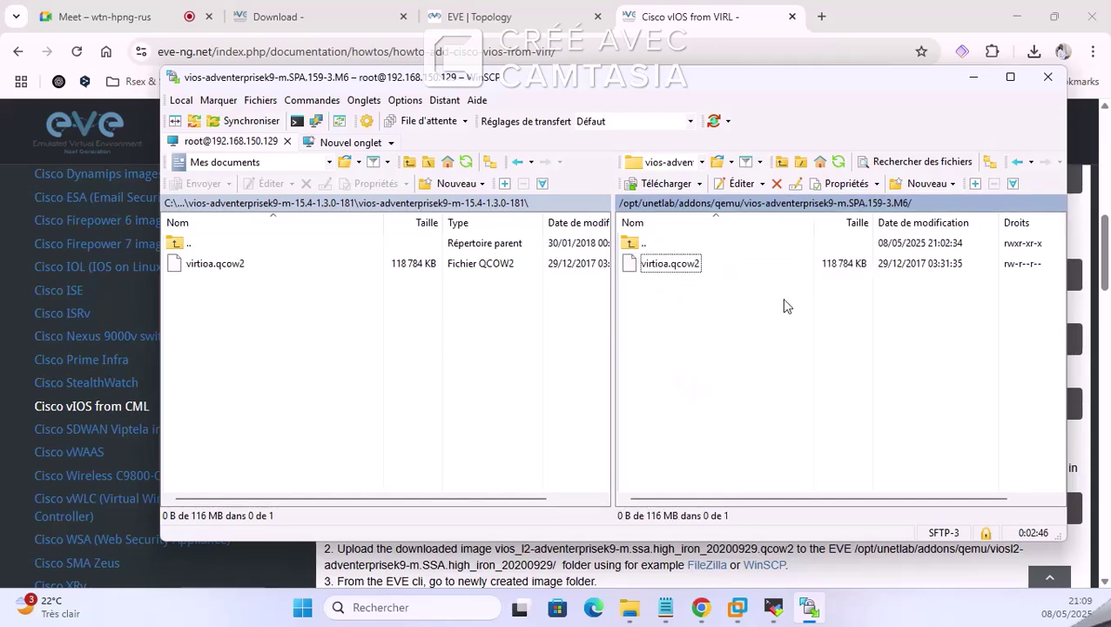
pyautogui.click(975, 80)
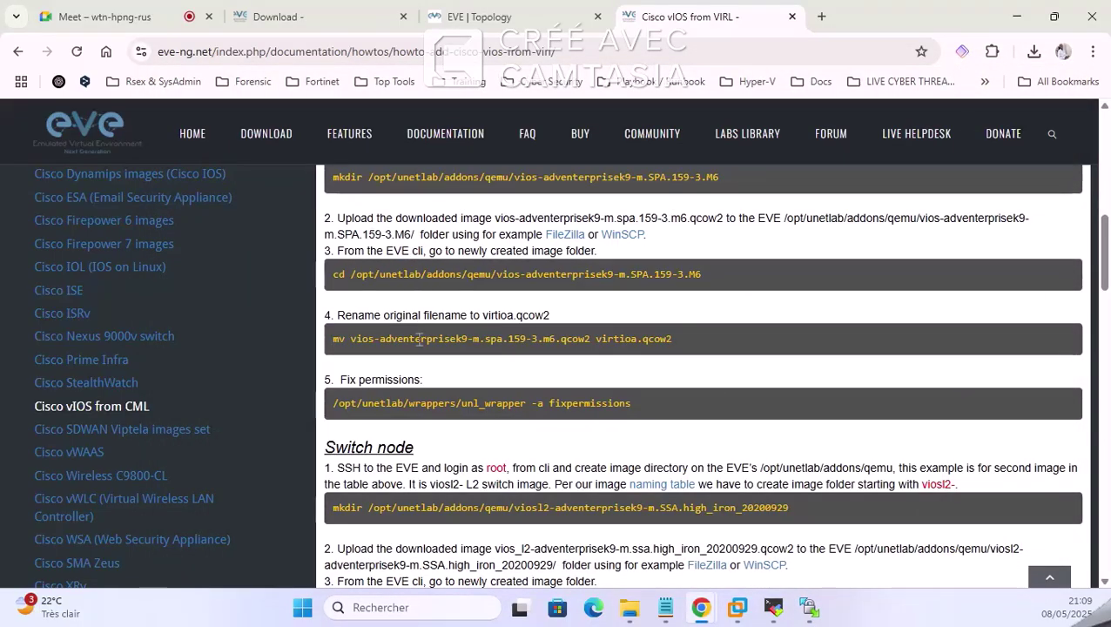
# Step: Copy the unl_wrapper fixpermissions command from step 5 of the EVE-NG guide, then return to WinSCP
pyautogui.scroll(-1, 468, 365)
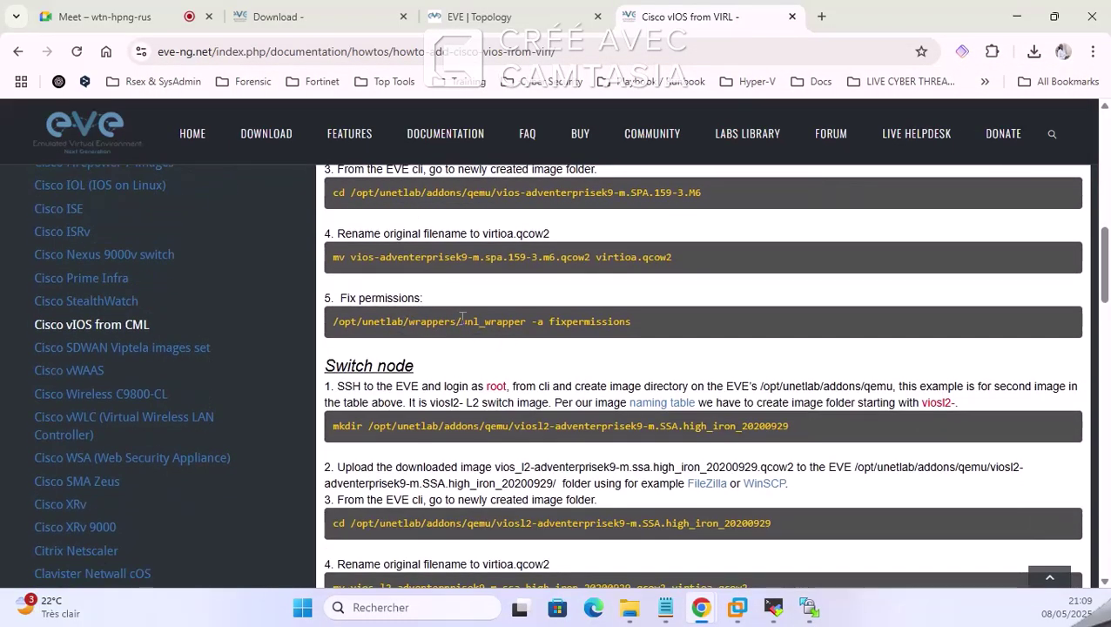
pyautogui.moveTo(335, 320); pyautogui.dragTo(630, 317)
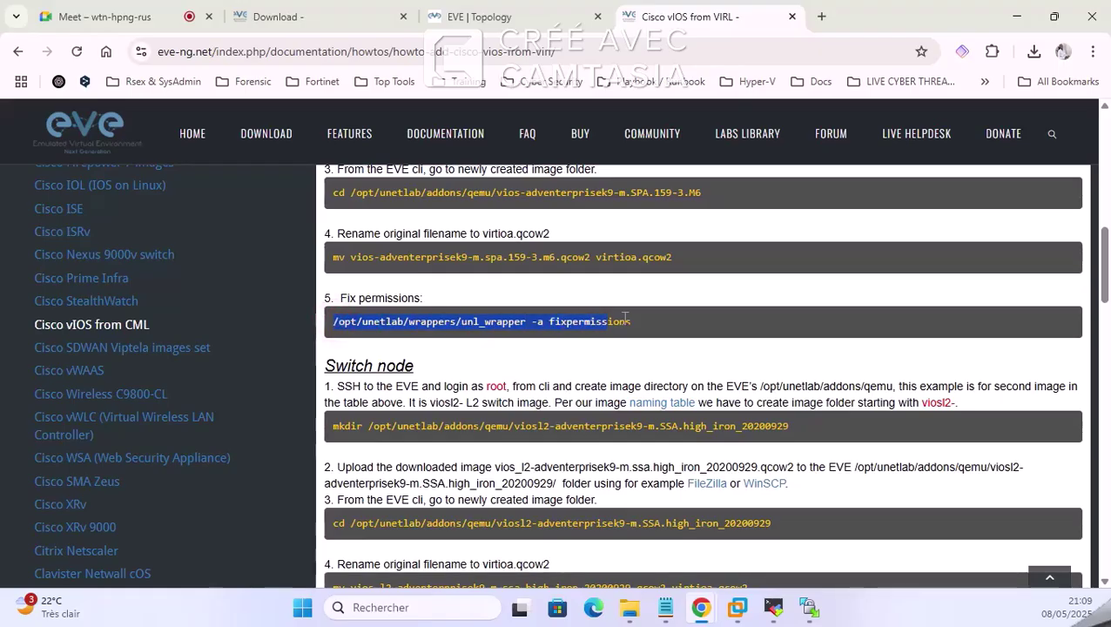
pyautogui.rightClick(627, 319)
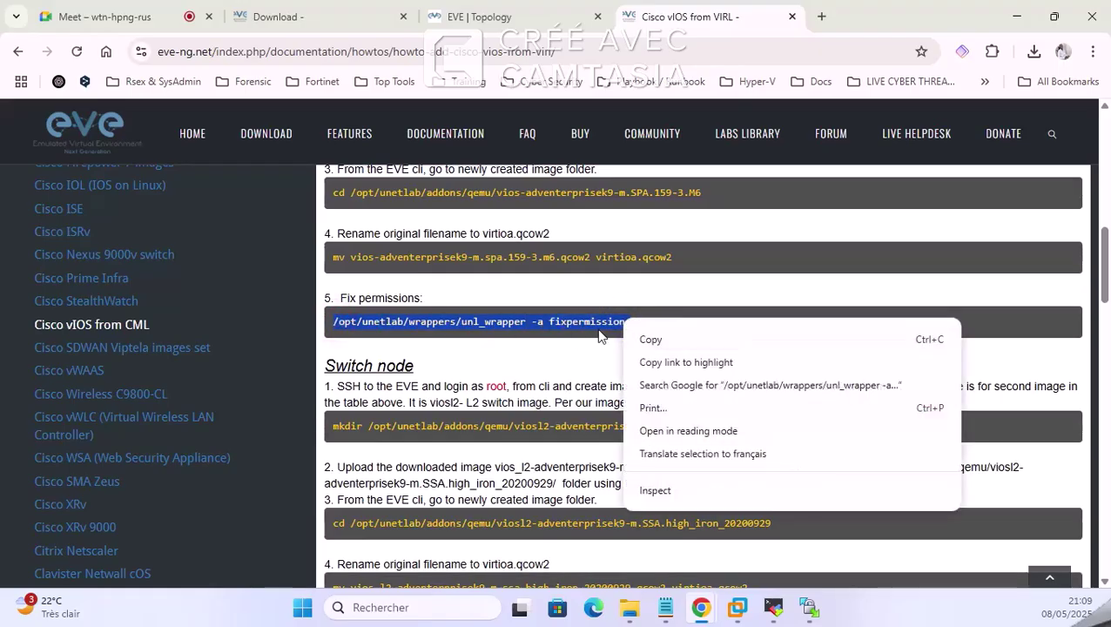
pyautogui.click(654, 341)
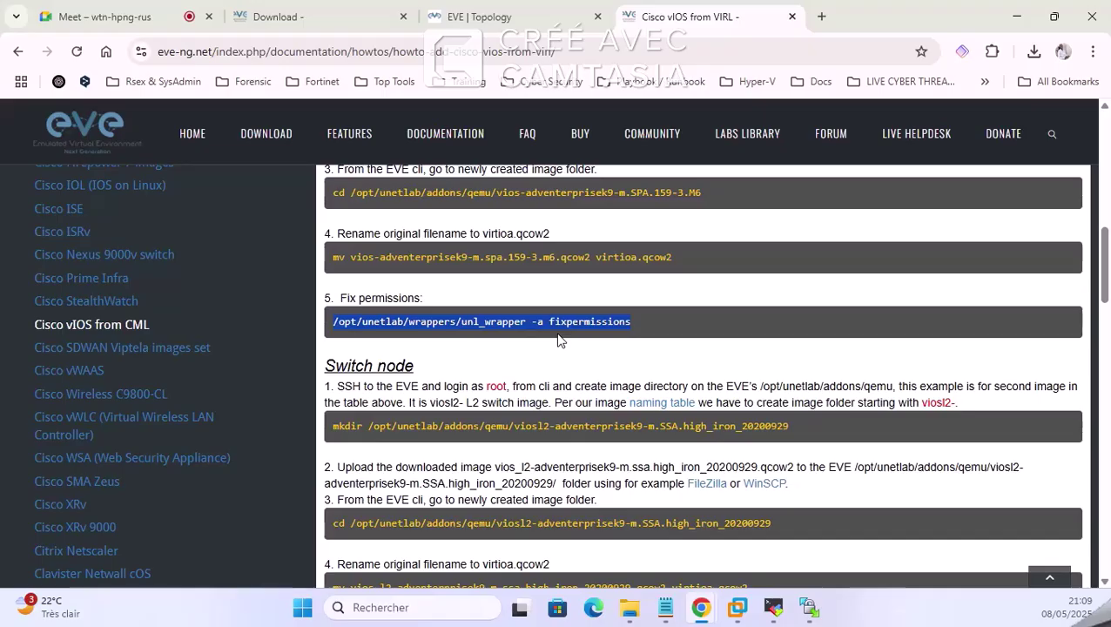
pyautogui.rightClick(528, 322)
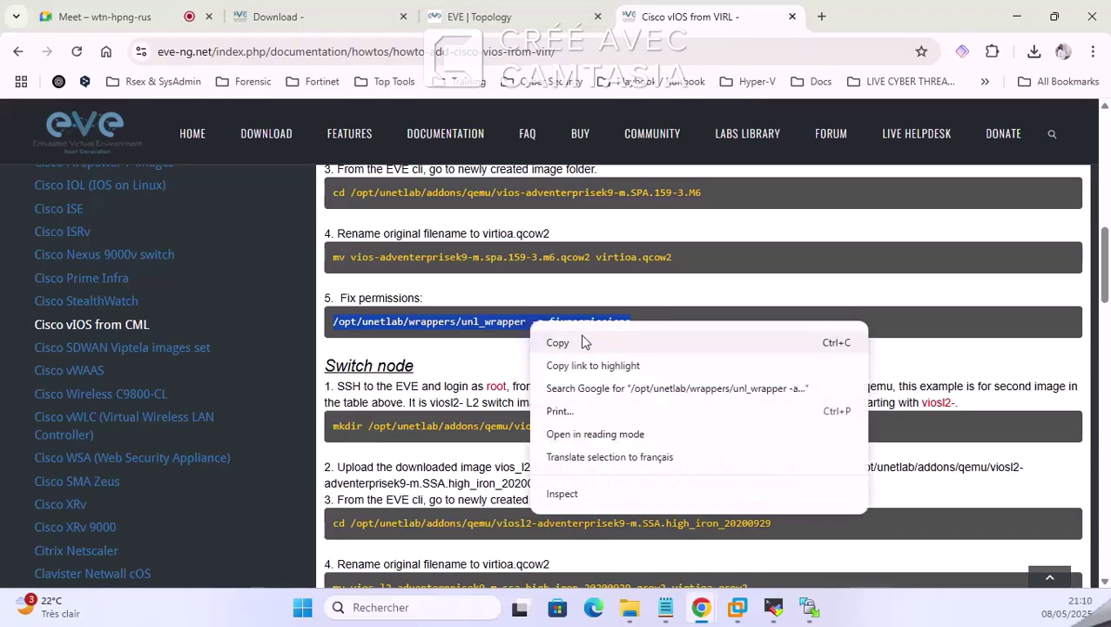
pyautogui.click(583, 342)
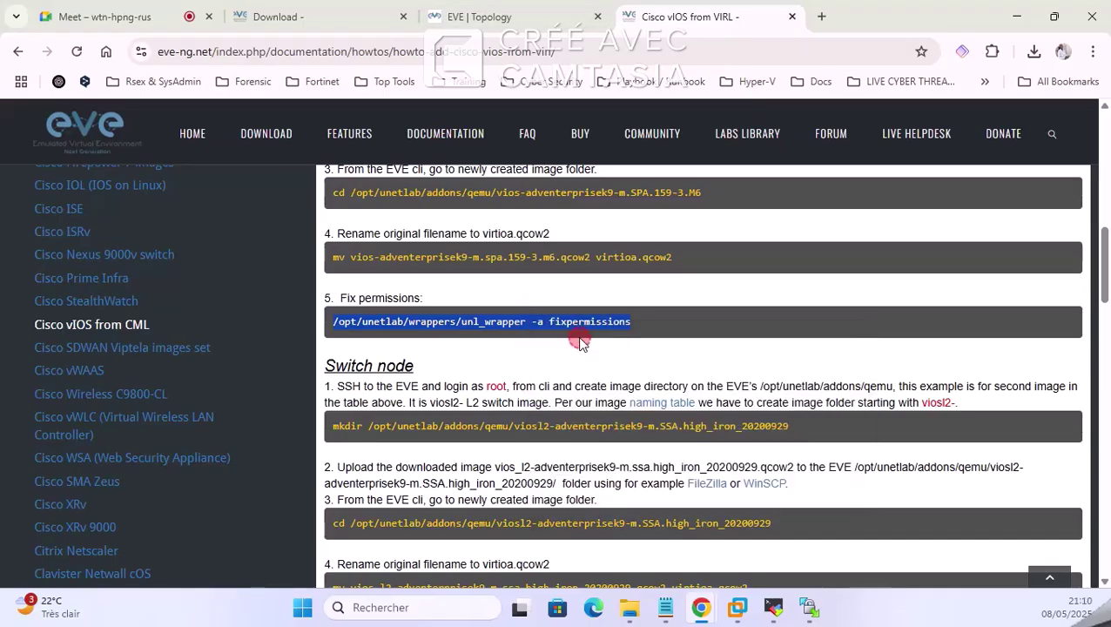
pyautogui.click(809, 617)
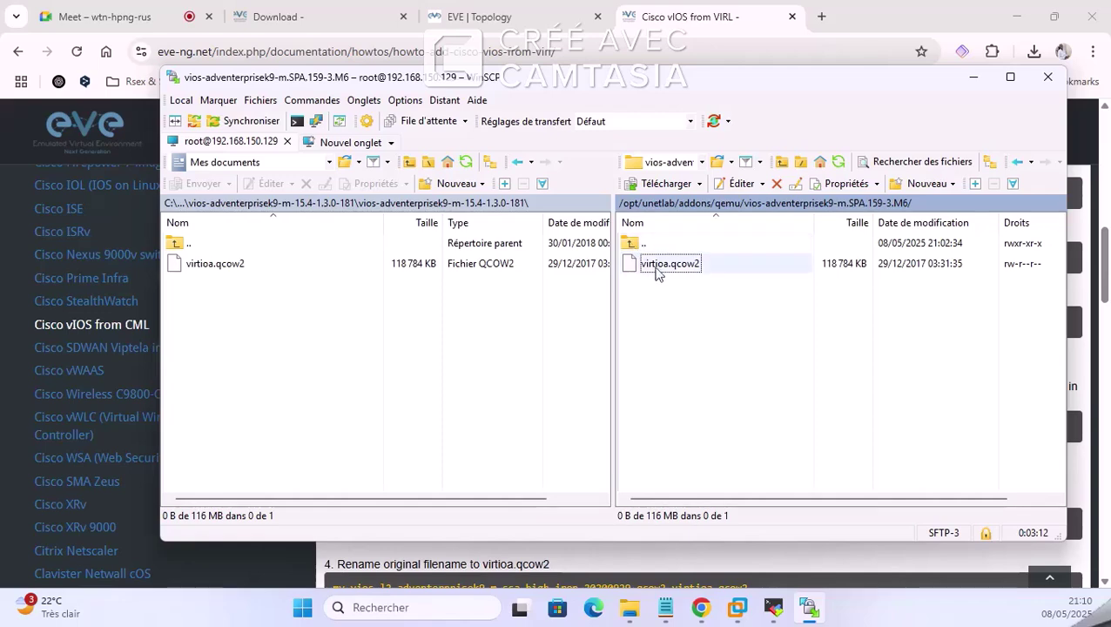
# Step: Set virtioa.qcow2 permissions to 7777: all read/write/execute plus UID, GID and sticky bit
pyautogui.rightClick(658, 264)
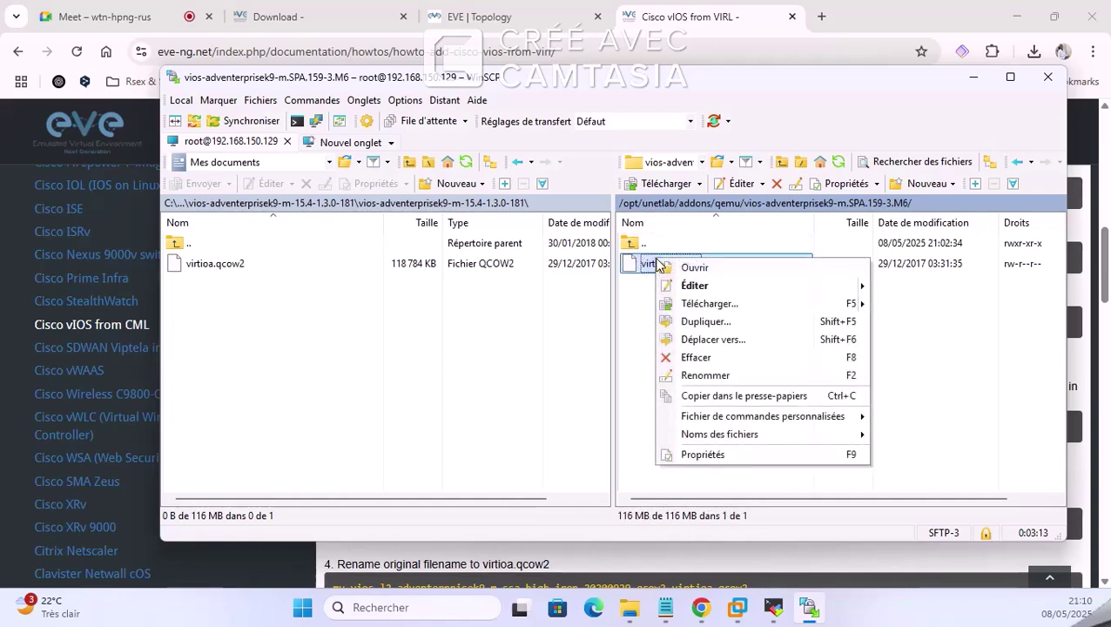
pyautogui.click(710, 453)
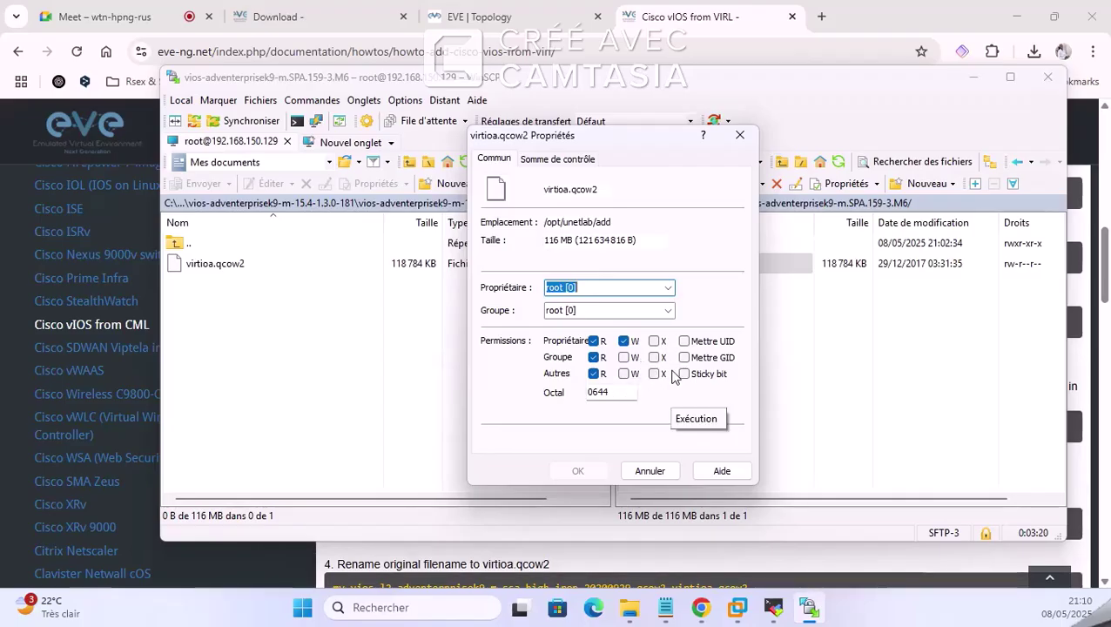
pyautogui.click(654, 340)
pyautogui.click(654, 357)
pyautogui.click(624, 357)
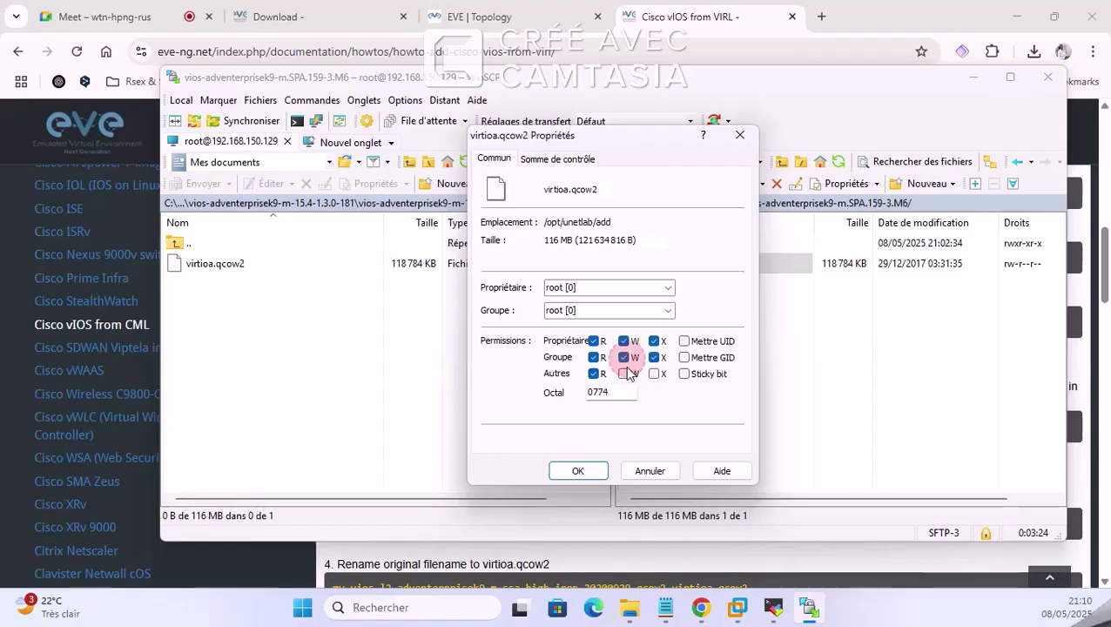
pyautogui.click(624, 374)
pyautogui.click(654, 373)
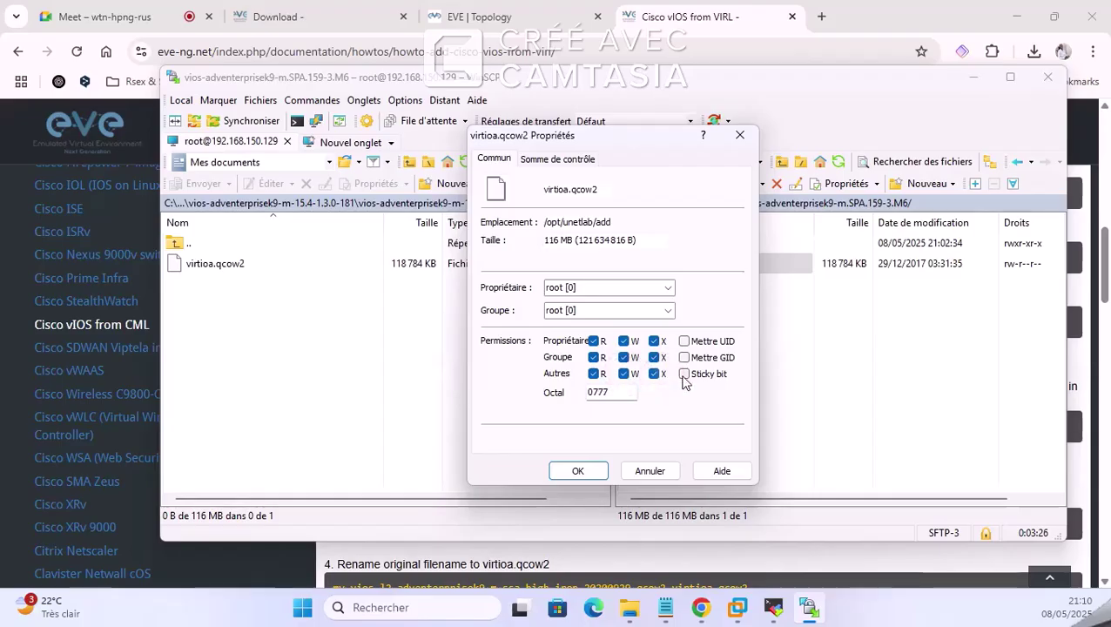
pyautogui.click(683, 374)
pyautogui.click(685, 357)
pyautogui.click(684, 341)
pyautogui.click(596, 473)
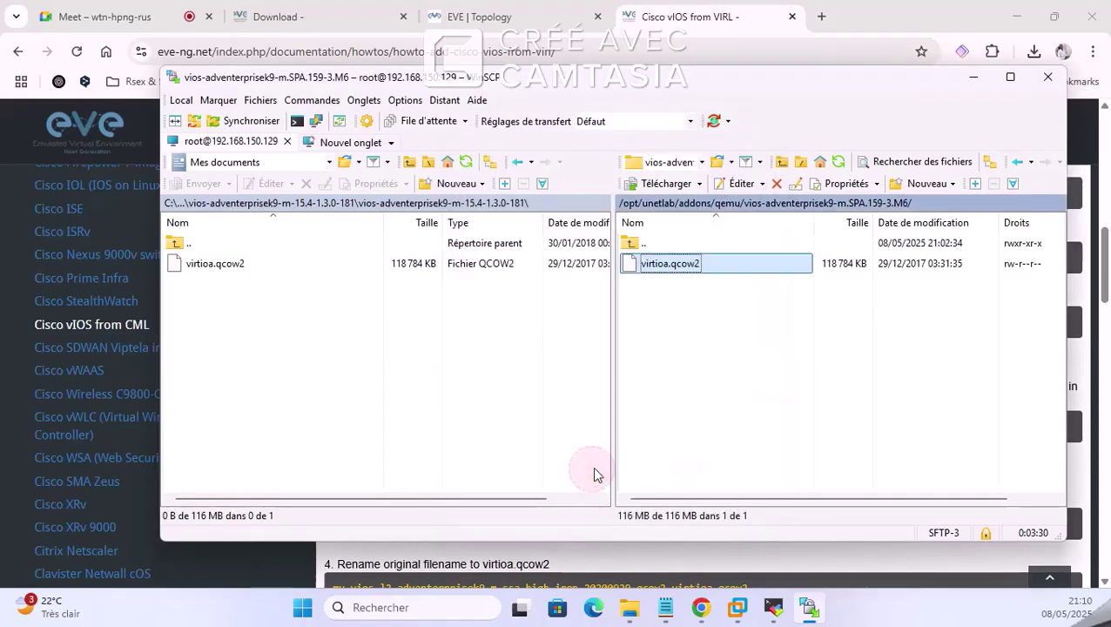
# Step: Dismiss the file's context menu and minimize WinSCP
pyautogui.rightClick(670, 271)
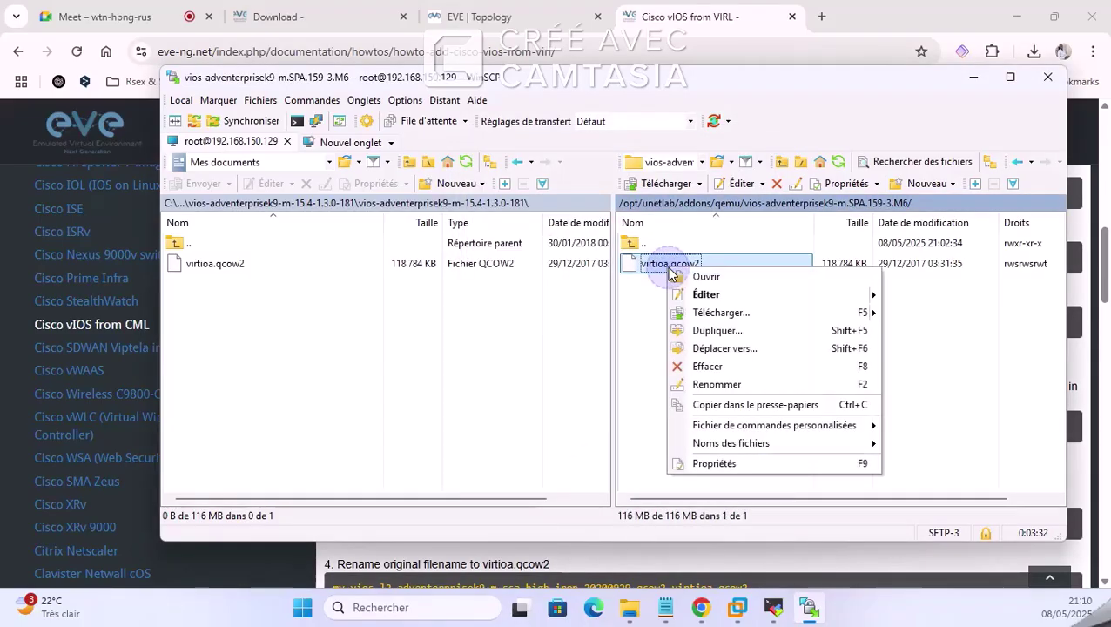
pyautogui.click(649, 330)
pyautogui.click(974, 77)
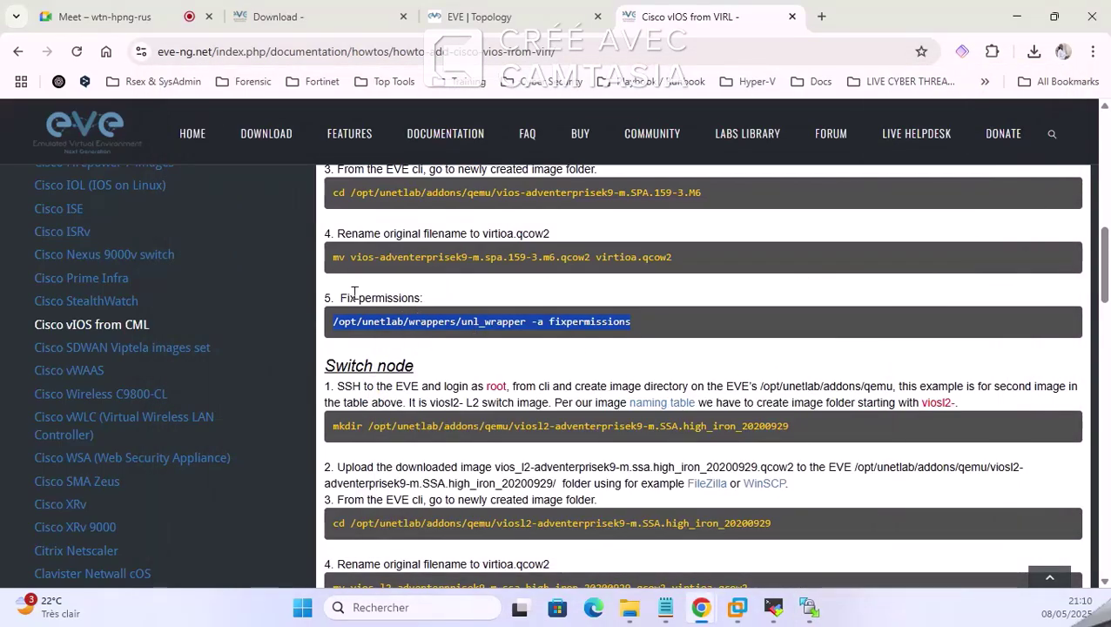
# Step: In the MobaXterm root session, cd to home and run the pasted unl_wrapper fixpermissions command
pyautogui.click(774, 607)
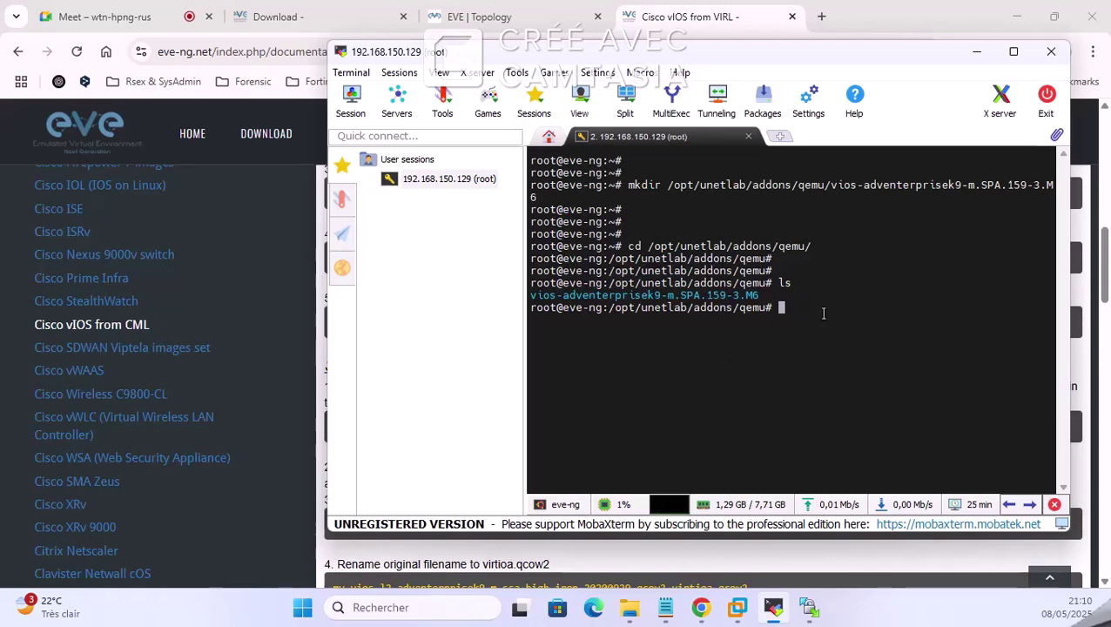
pyautogui.press('Return')
pyautogui.press('Return')
pyautogui.write('cd')
pyautogui.press('Return')
pyautogui.press('Return')
pyautogui.press('Return')
pyautogui.press('Return')
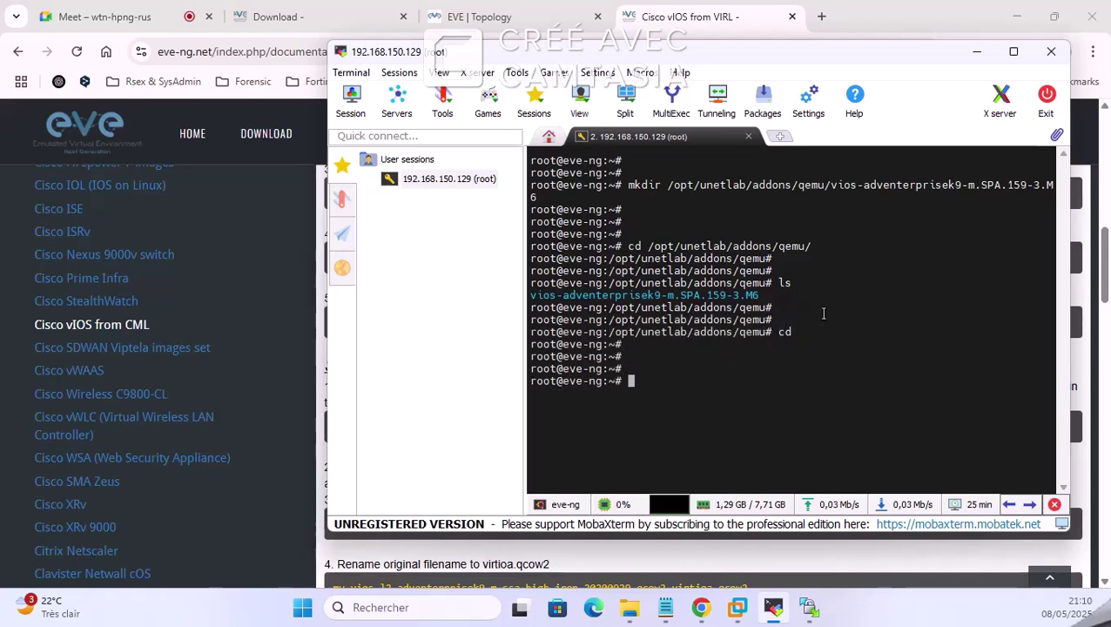
pyautogui.rightClick(823, 313)
pyautogui.click(866, 281)
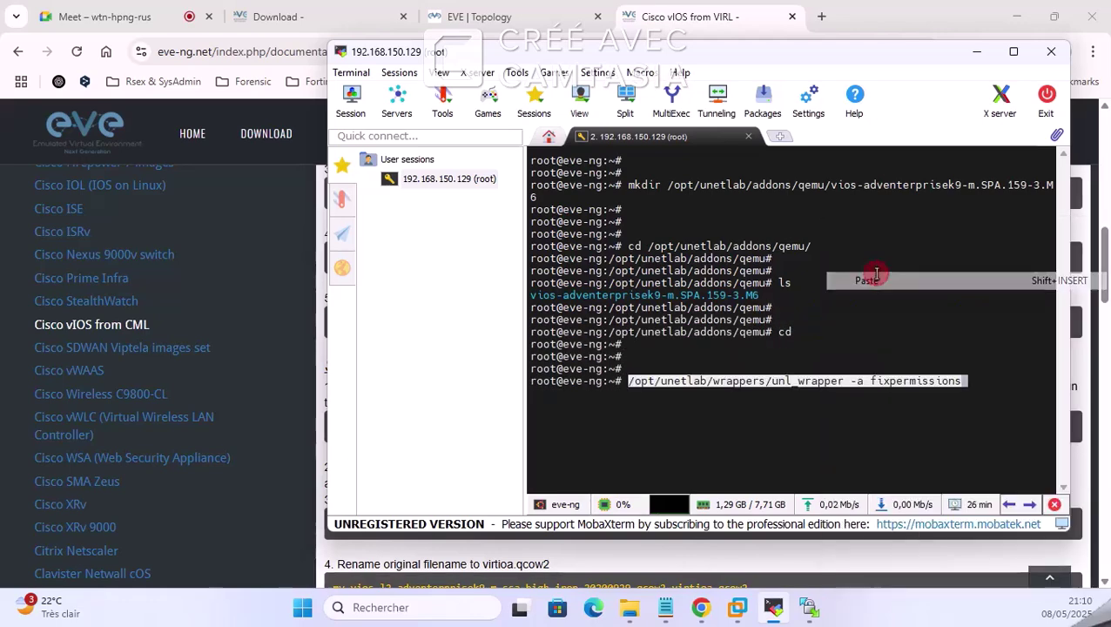
pyautogui.press('Return')
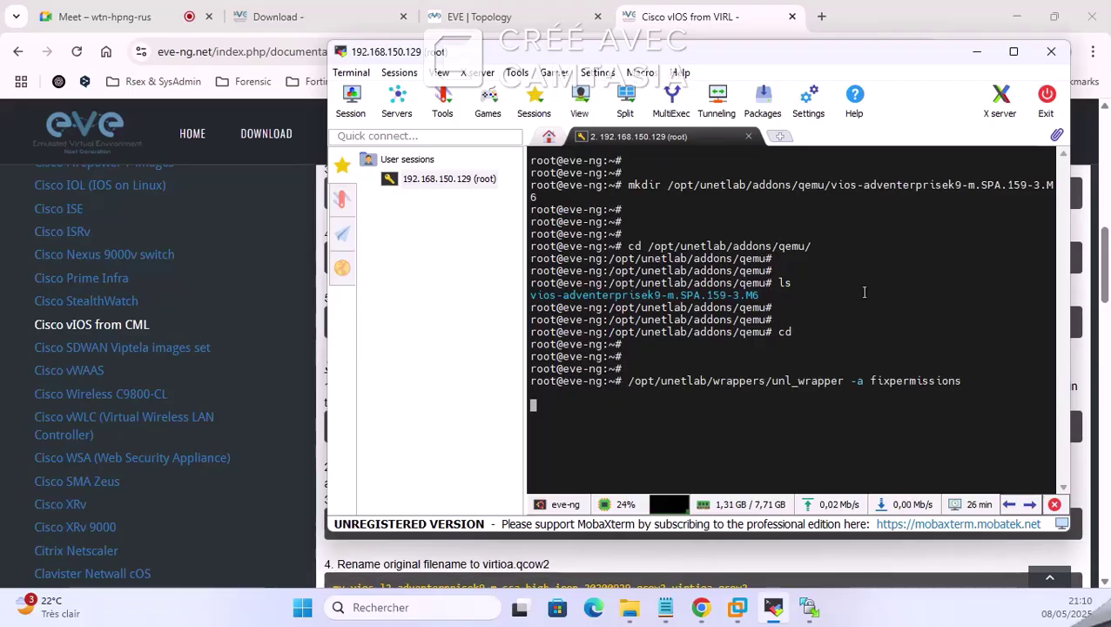
pyautogui.click(976, 51)
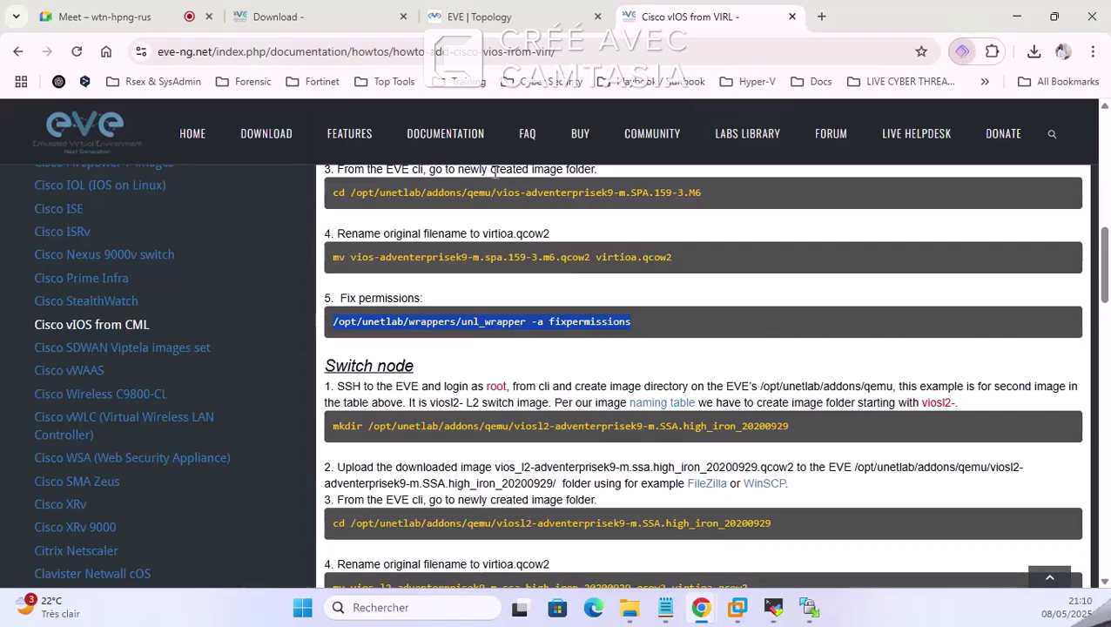
# Step: Minimize MobaXterm, dismiss the Proton Pass popup, and scroll the guide to the Switch node section
pyautogui.click(961, 52)
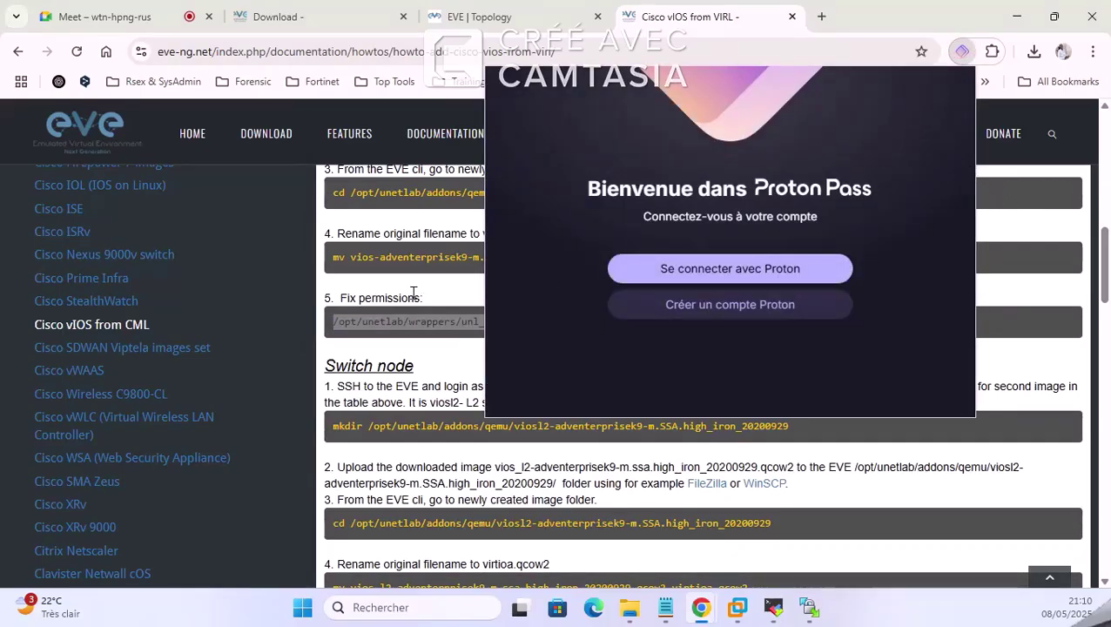
pyautogui.click(387, 304)
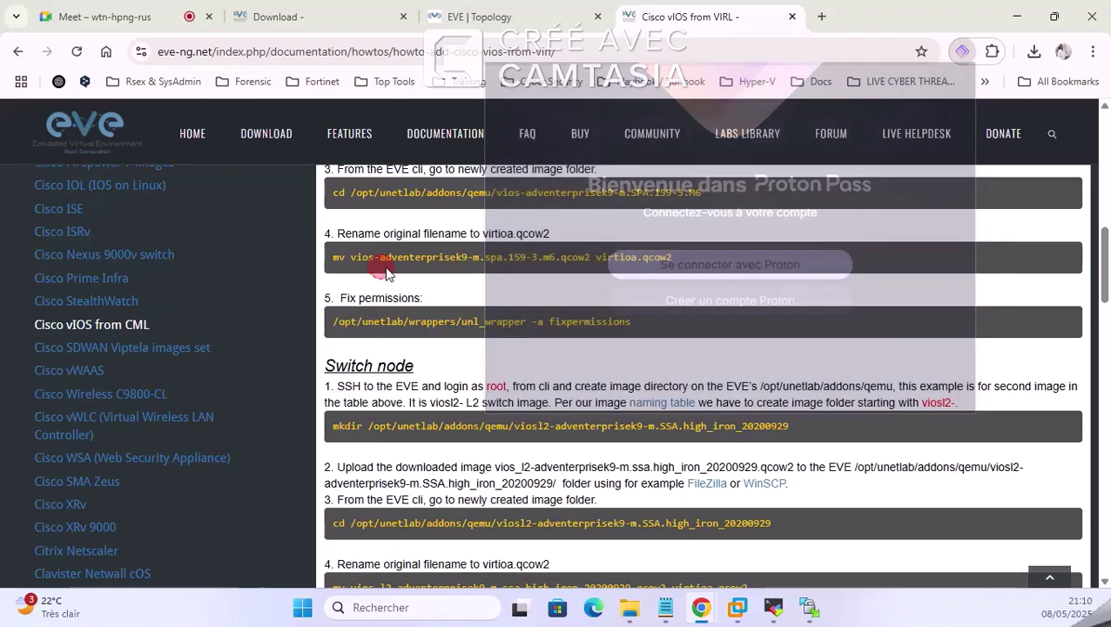
pyautogui.scroll(-2, 473, 373)
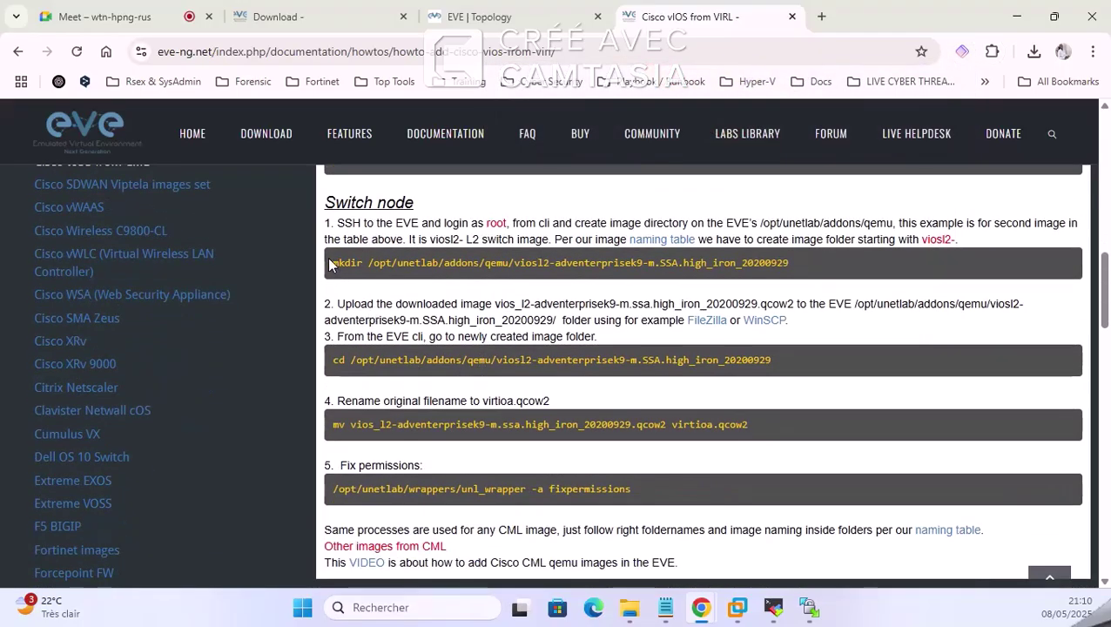
# Step: Review the guide's mkdir, cd, virtioa.qcow2 rename and fixpermissions commands for the vIOS image, then switch to WinSCP
pyautogui.moveTo(329, 299); pyautogui.dragTo(392, 422)
pyautogui.click(501, 402)
pyautogui.scroll(4, 503, 403)
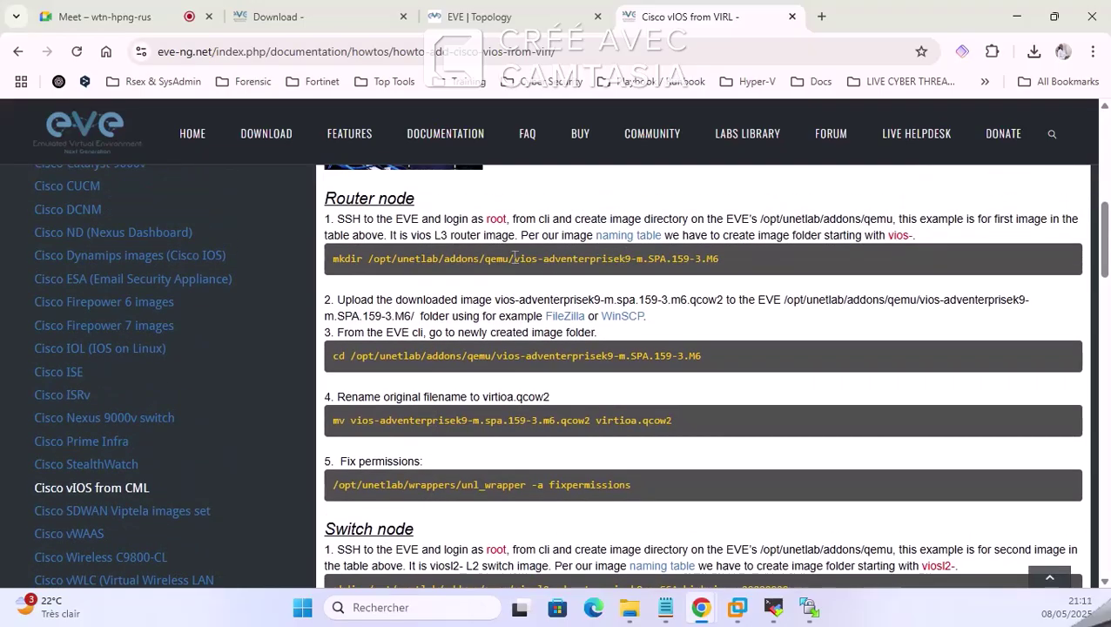
pyautogui.moveTo(514, 258); pyautogui.dragTo(726, 254)
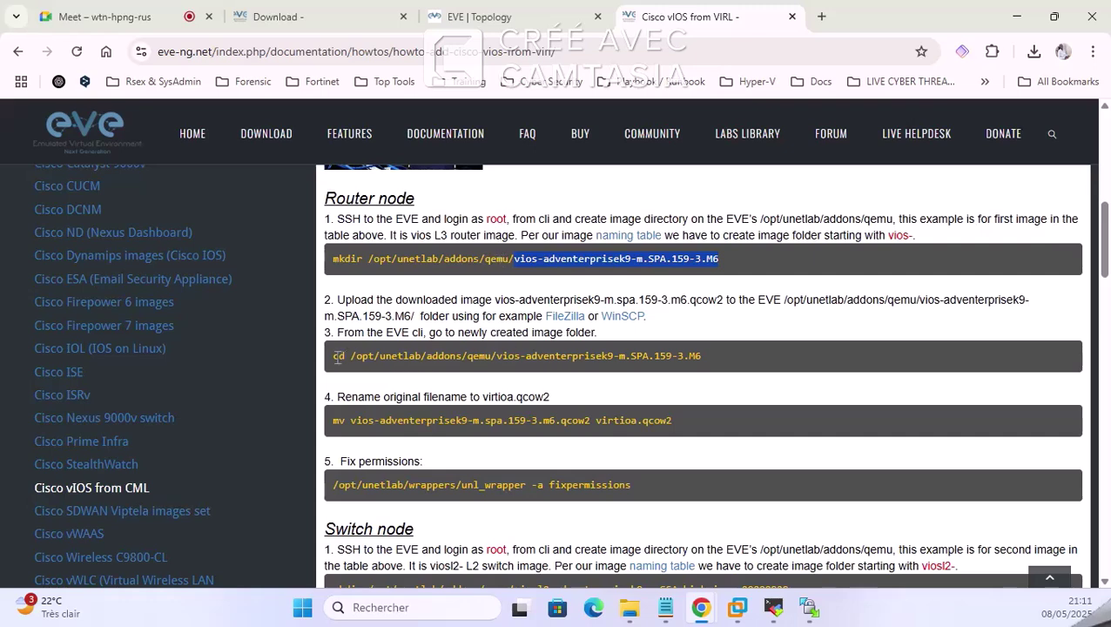
pyautogui.moveTo(336, 357); pyautogui.dragTo(659, 353)
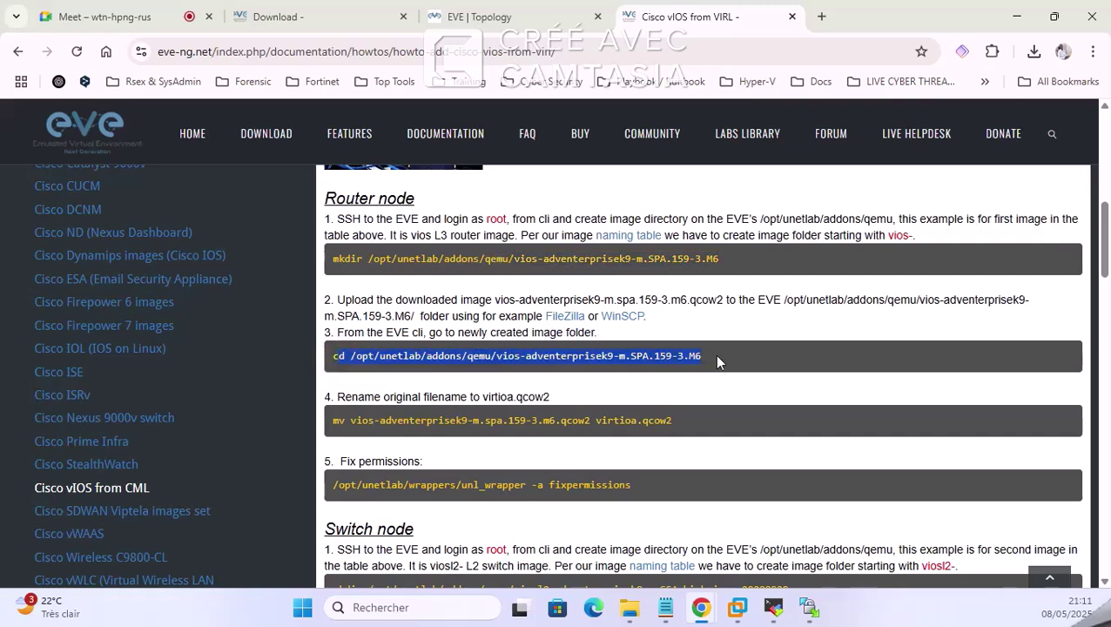
pyautogui.scroll(-1, 720, 362)
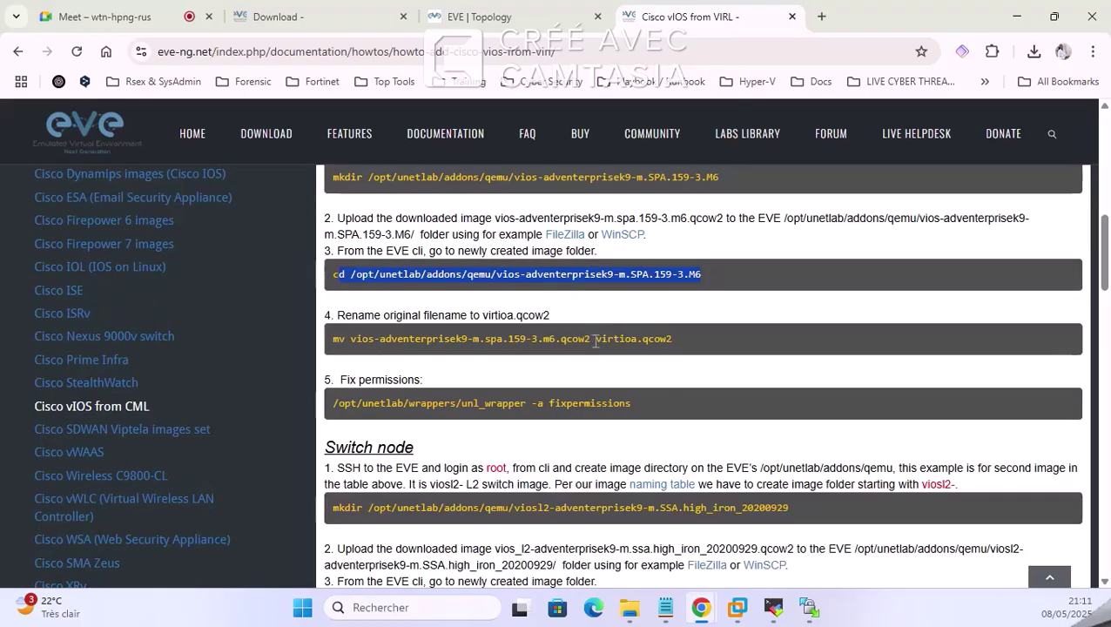
pyautogui.moveTo(596, 339); pyautogui.dragTo(677, 338)
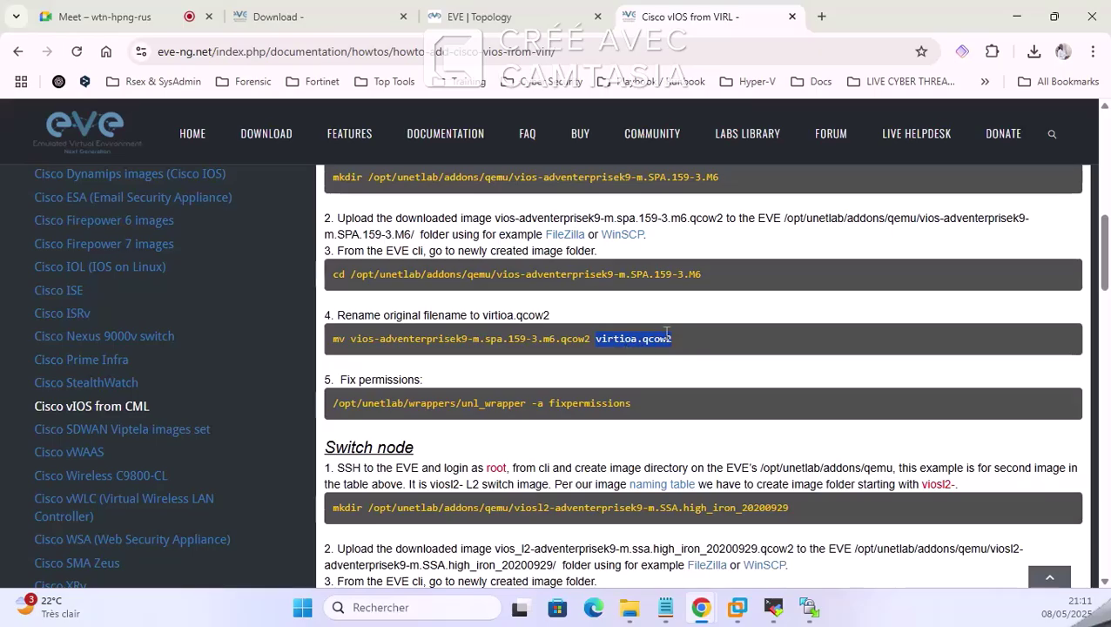
pyautogui.scroll(-1, 658, 350)
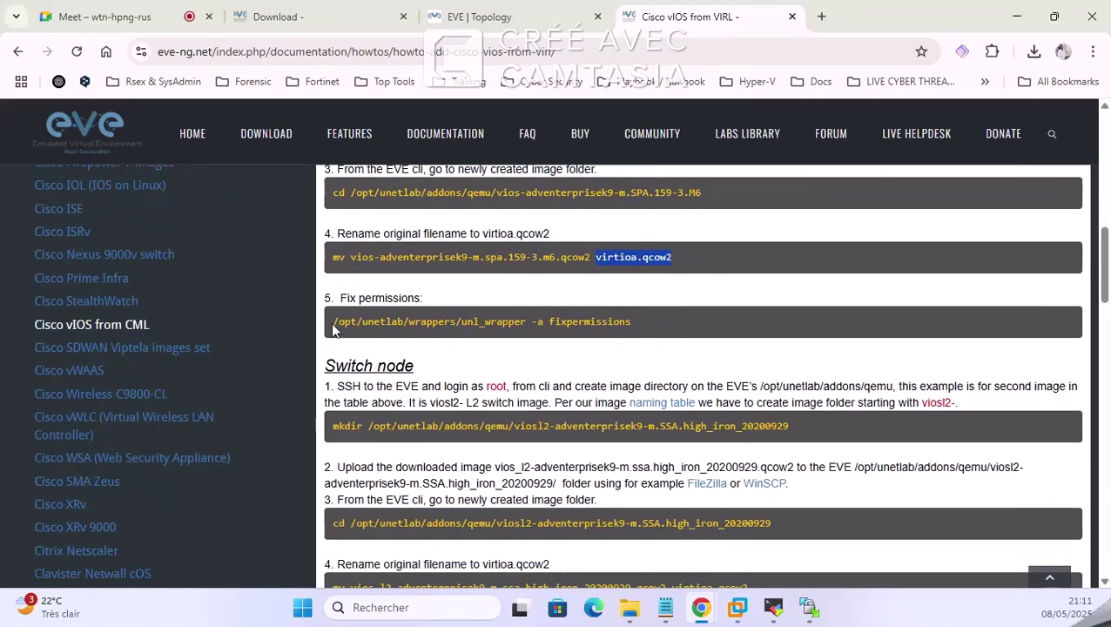
pyautogui.moveTo(333, 321); pyautogui.dragTo(641, 324)
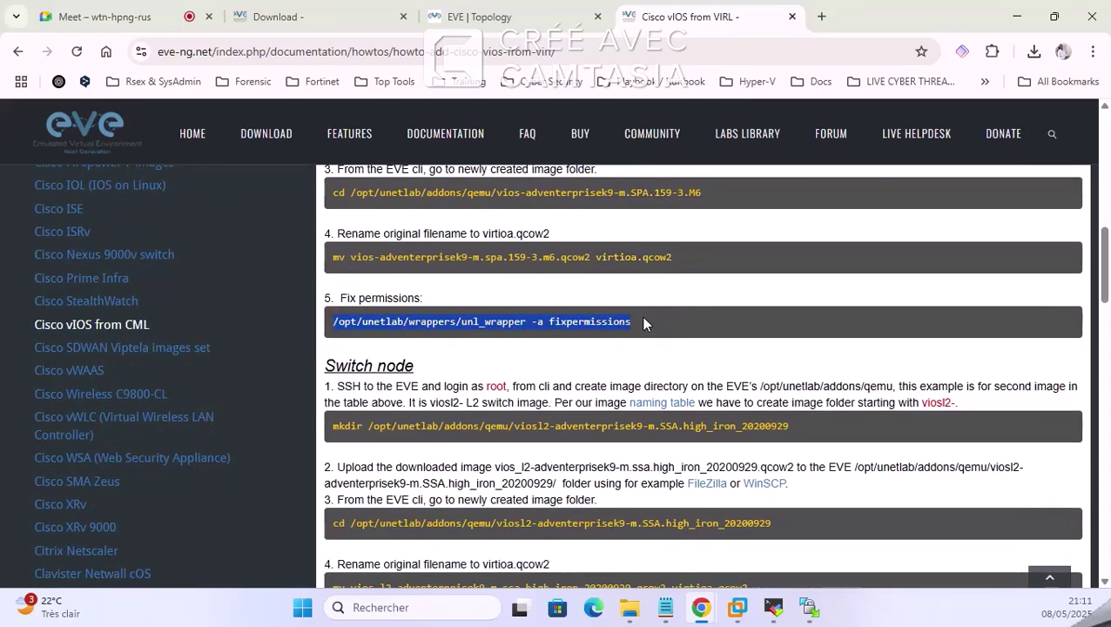
pyautogui.click(811, 608)
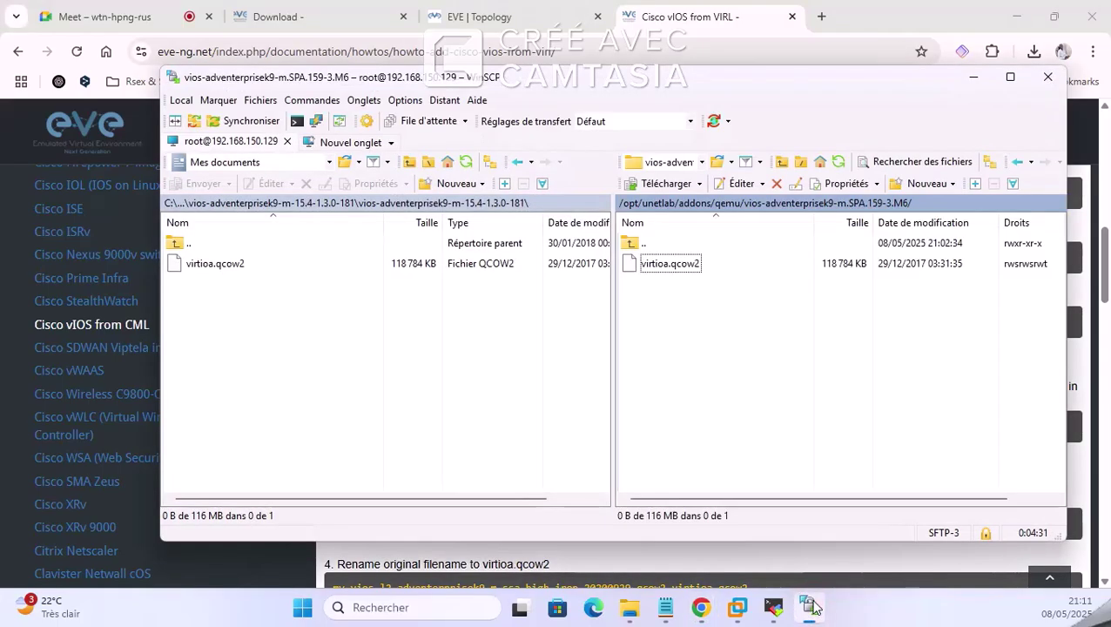
# Step: Go up to the qemu directory to confirm the vIOS folder, then switch to the EVE Topology tab
pyautogui.doubleClick(633, 243)
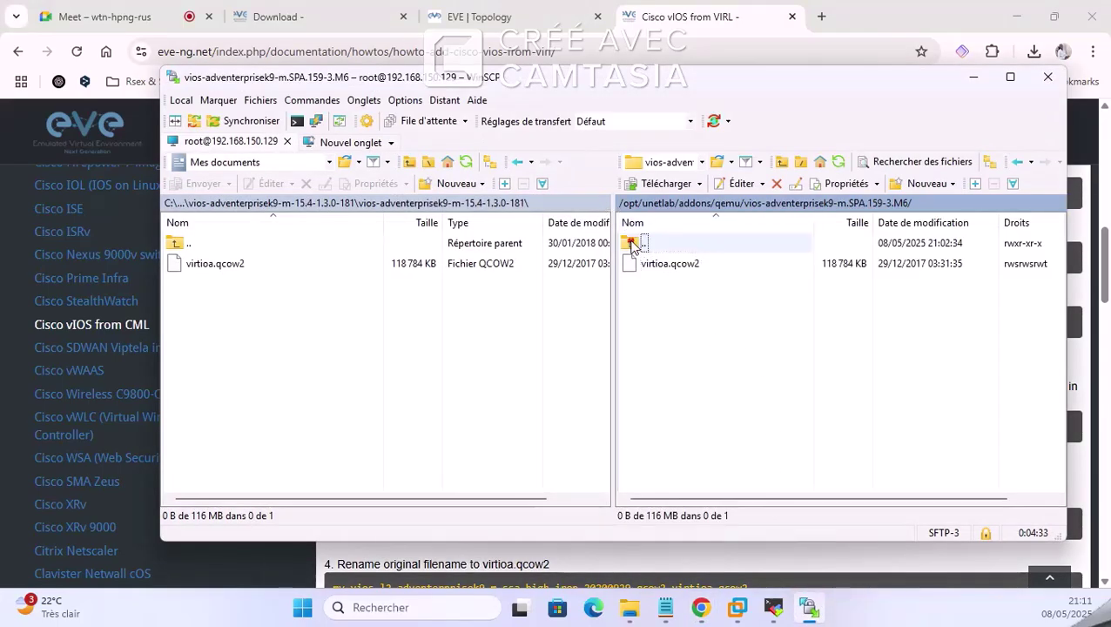
pyautogui.click(774, 608)
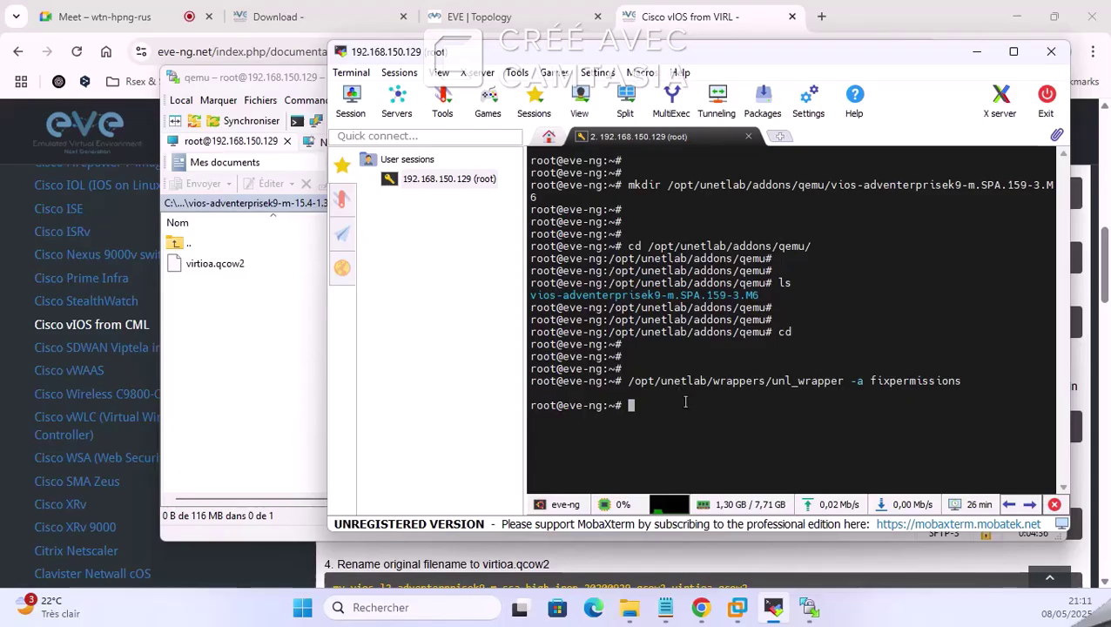
pyautogui.click(977, 51)
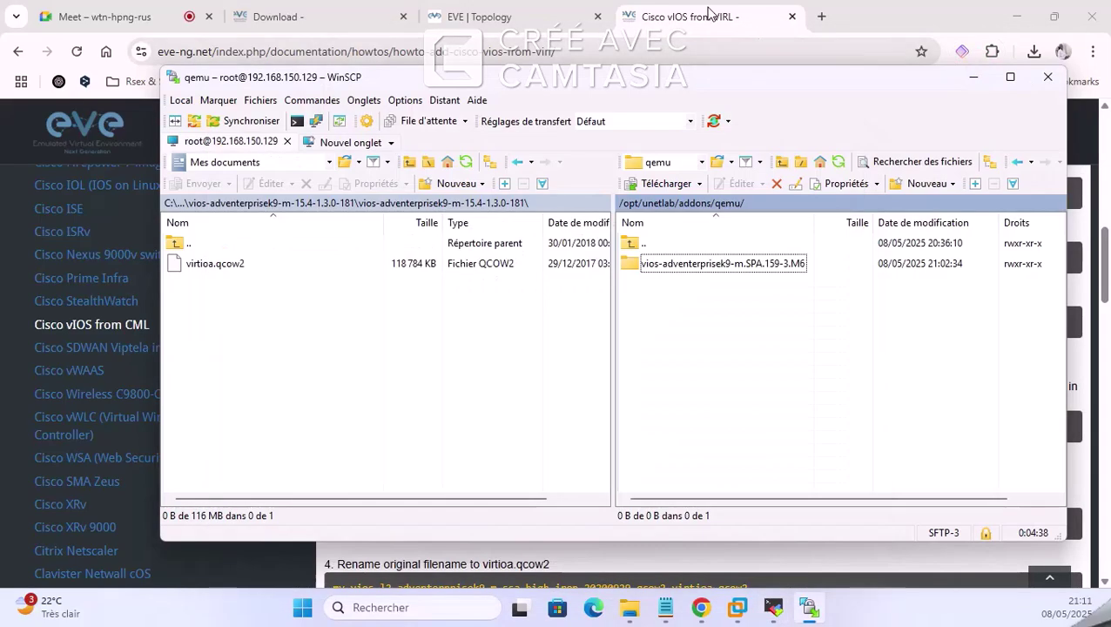
pyautogui.click(1000, 51)
pyautogui.click(488, 16)
# Step: Add a node from the canvas menu and pick the Cisco vIOS Router template by searching 'vi'
pyautogui.rightClick(280, 165)
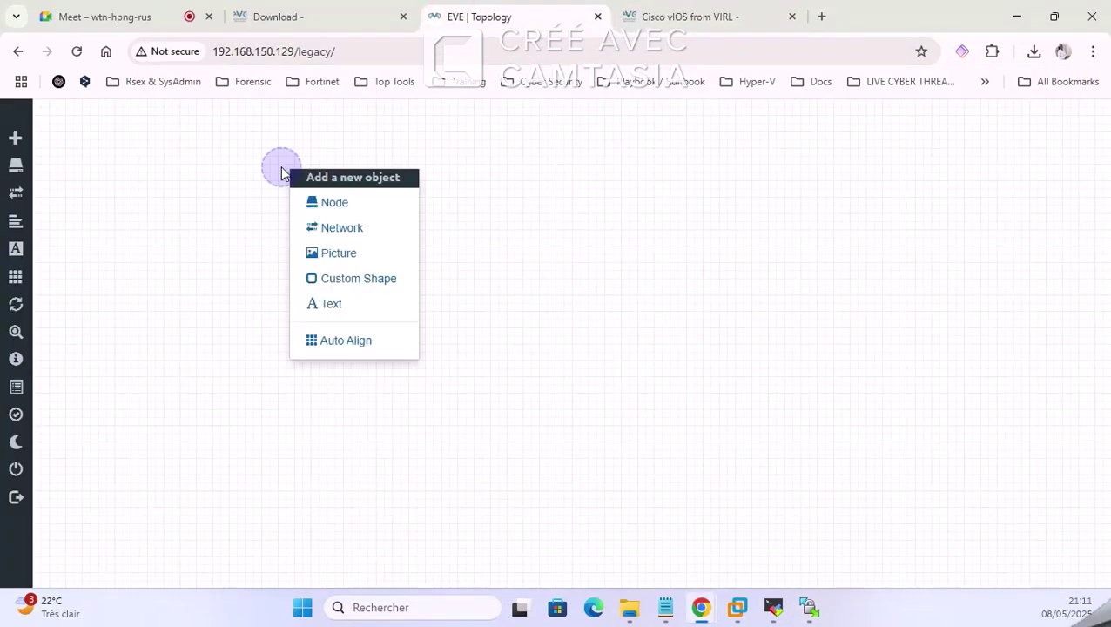
pyautogui.rightClick(529, 184)
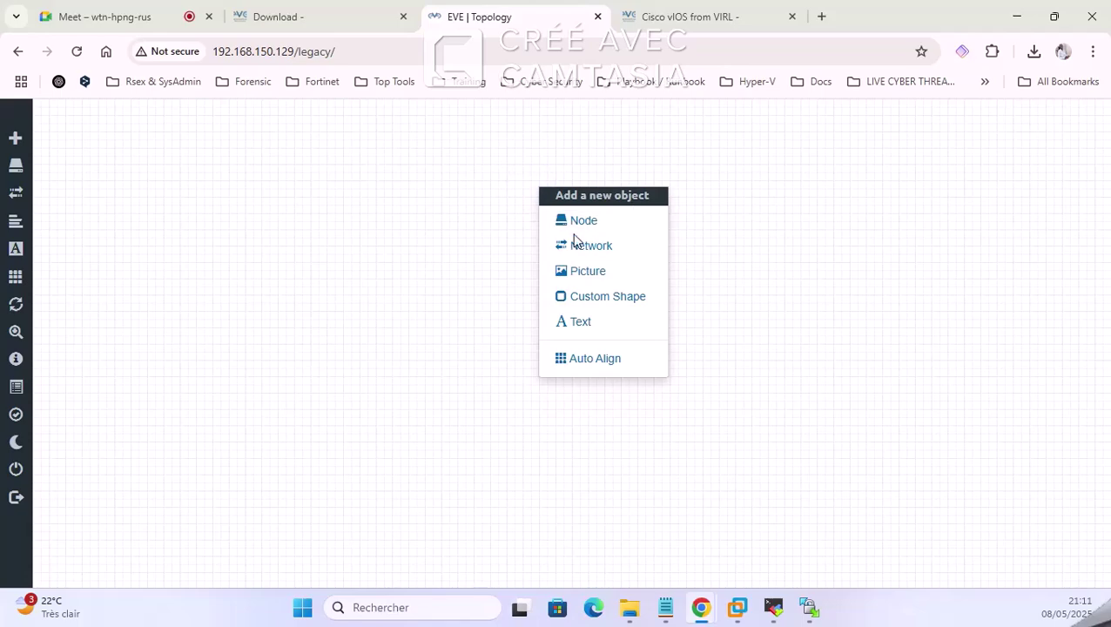
pyautogui.click(584, 221)
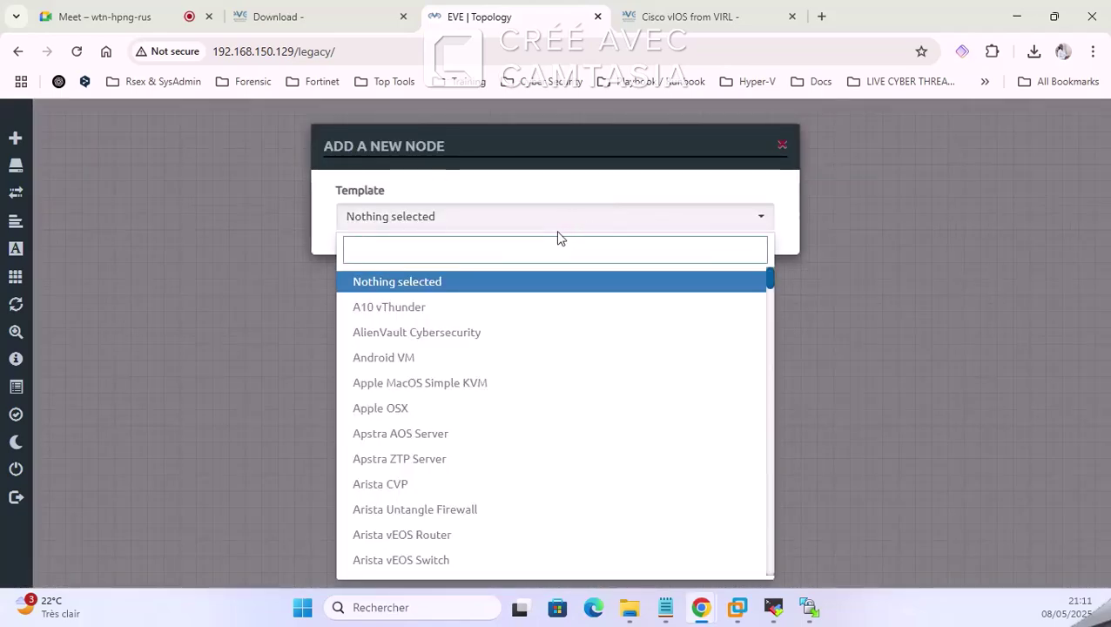
pyautogui.write('cis')
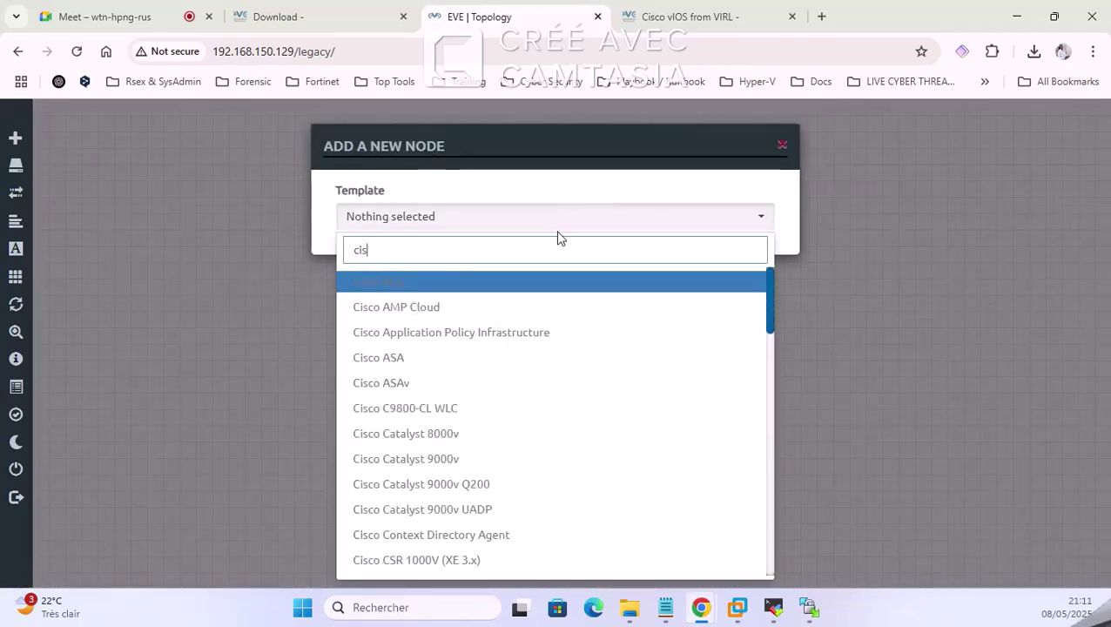
pyautogui.write('co')
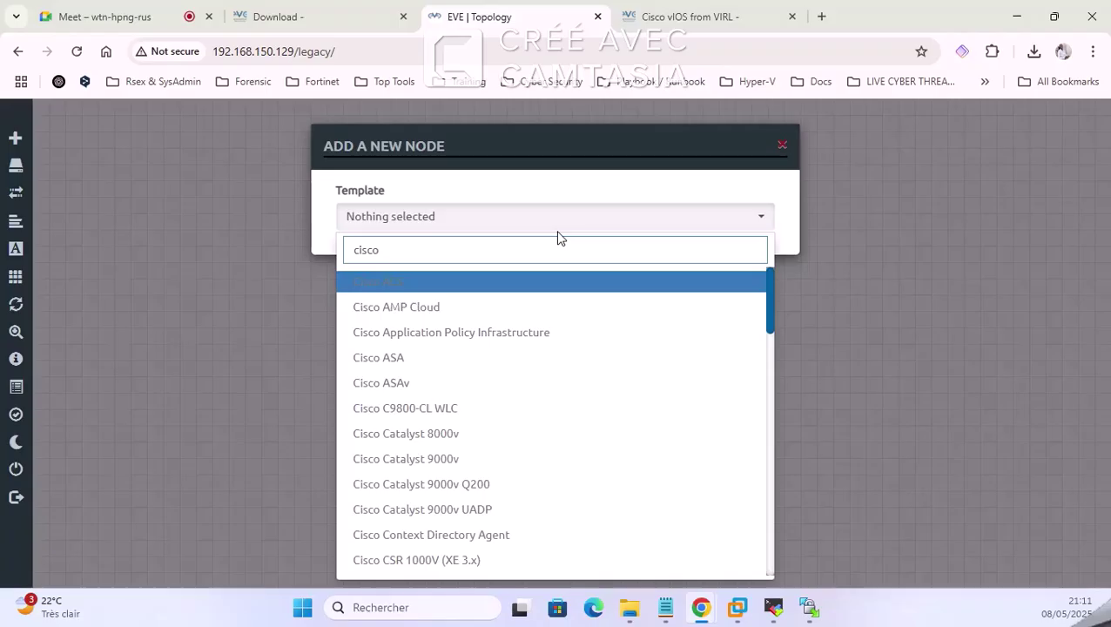
pyautogui.press('BackSpace')
pyautogui.press('BackSpace')
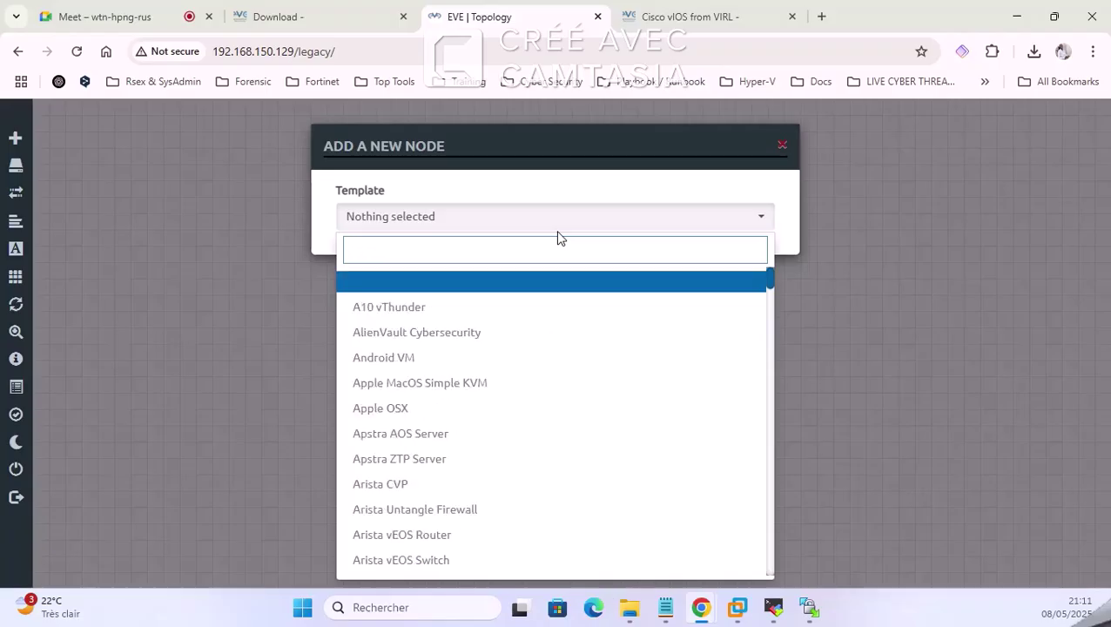
pyautogui.write('vi')
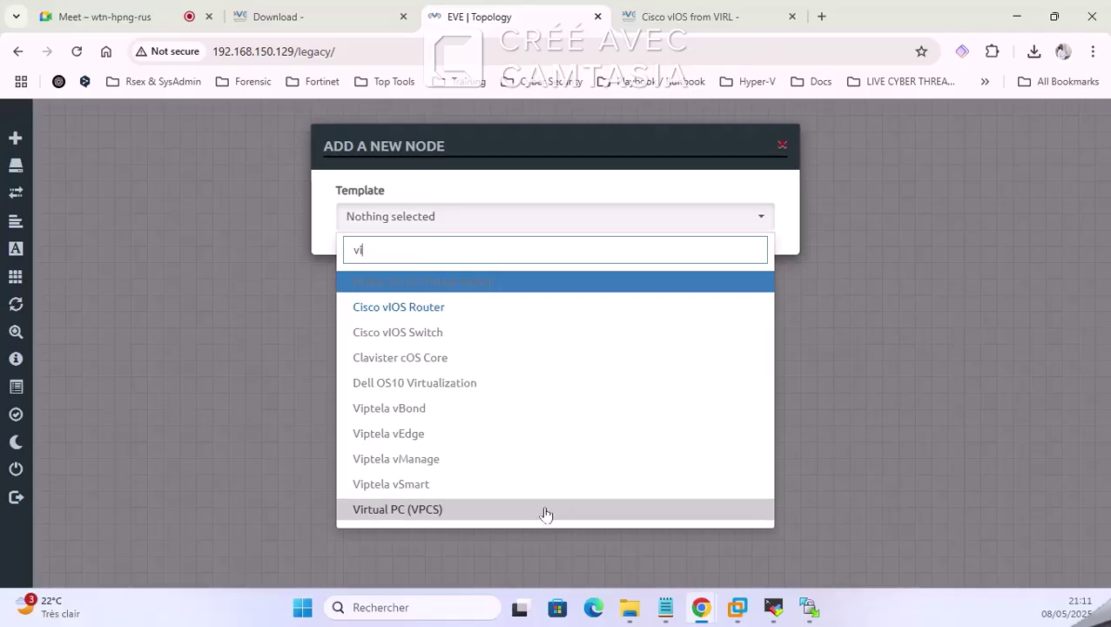
pyautogui.click(449, 314)
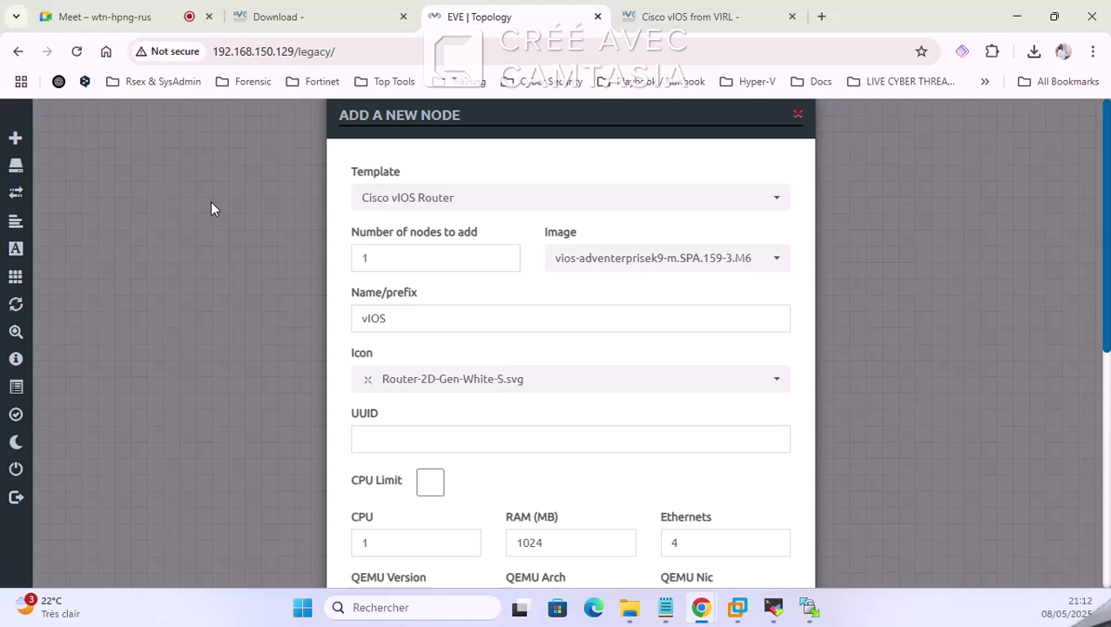
# Step: Select image vios-adventerprisek9-m.SPA.159-3.M6 and set the node name prefix to R
pyautogui.click(680, 261)
pyautogui.click(627, 289)
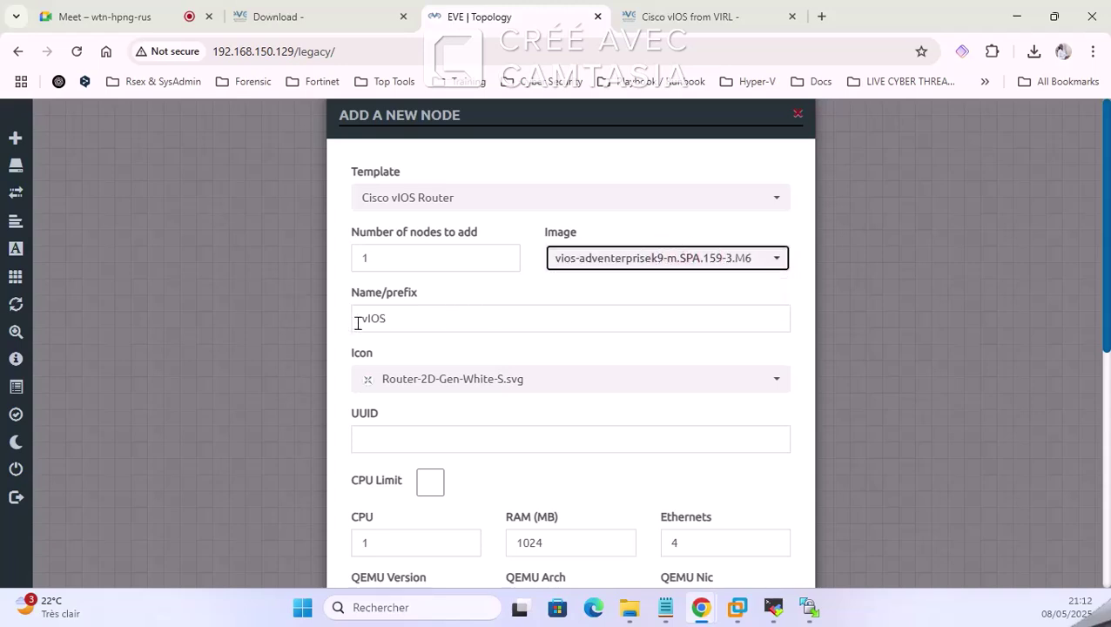
pyautogui.doubleClick(439, 321)
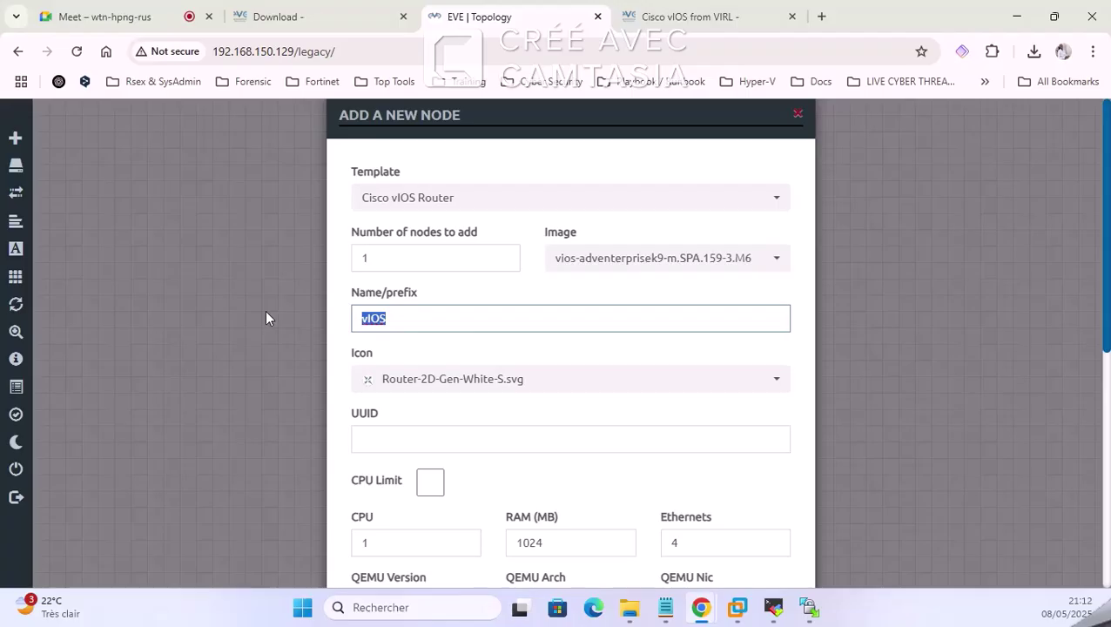
pyautogui.write('R')
pyautogui.write('OUTER')
pyautogui.press('BackSpace')
pyautogui.press('BackSpace')
pyautogui.write('UR')
pyautogui.press('BackSpace')
pyautogui.press('BackSpace')
pyautogui.write('EUR')
pyautogui.press('BackSpace')
pyautogui.press('BackSpace')
pyautogui.press('BackSpace')
pyautogui.press('BackSpace')
pyautogui.press('BackSpace')
pyautogui.press('BackSpace')
# Step: Choose the Router-2D-Gen-Dark-S.svg icon and save the new router node
pyautogui.click(506, 381)
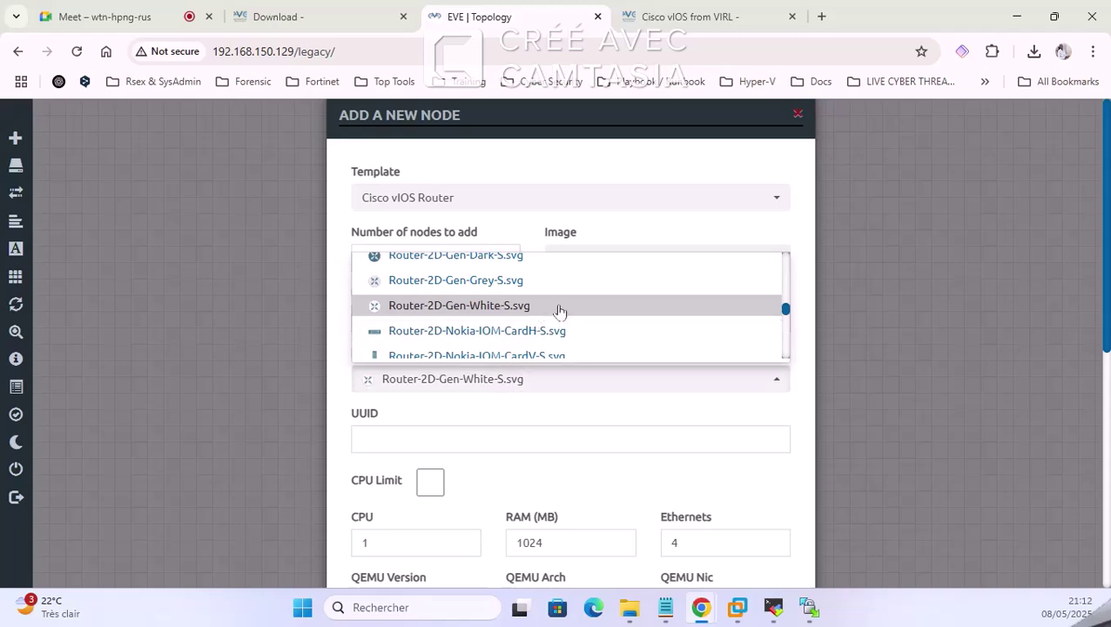
pyautogui.scroll(2, 603, 293)
pyautogui.scroll(-2, 576, 313)
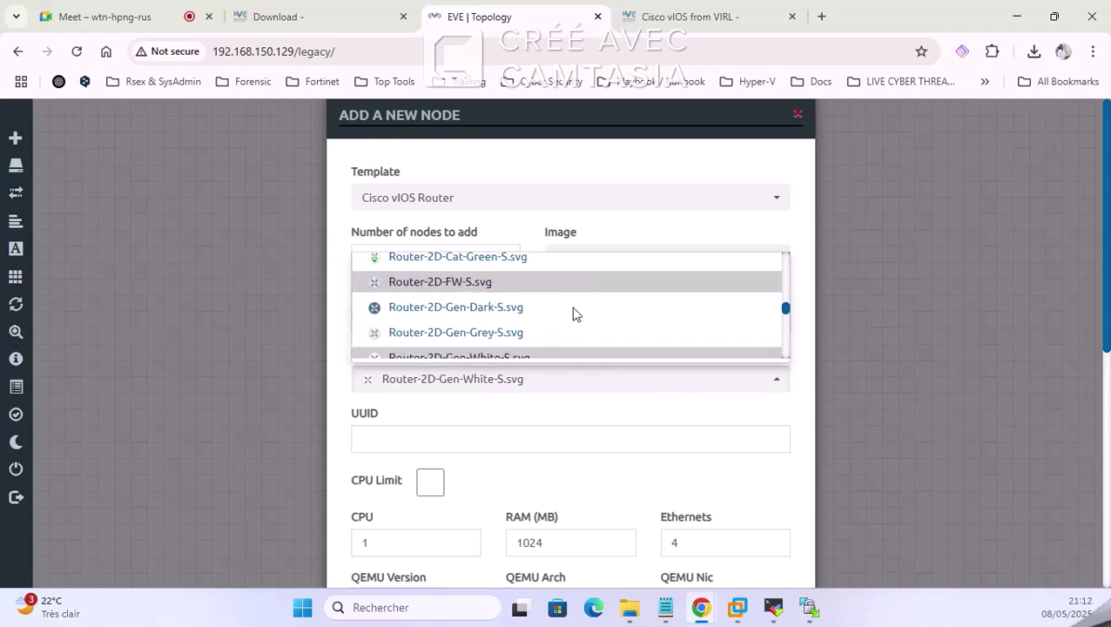
pyautogui.scroll(-2, 598, 314)
pyautogui.scroll(4, 597, 316)
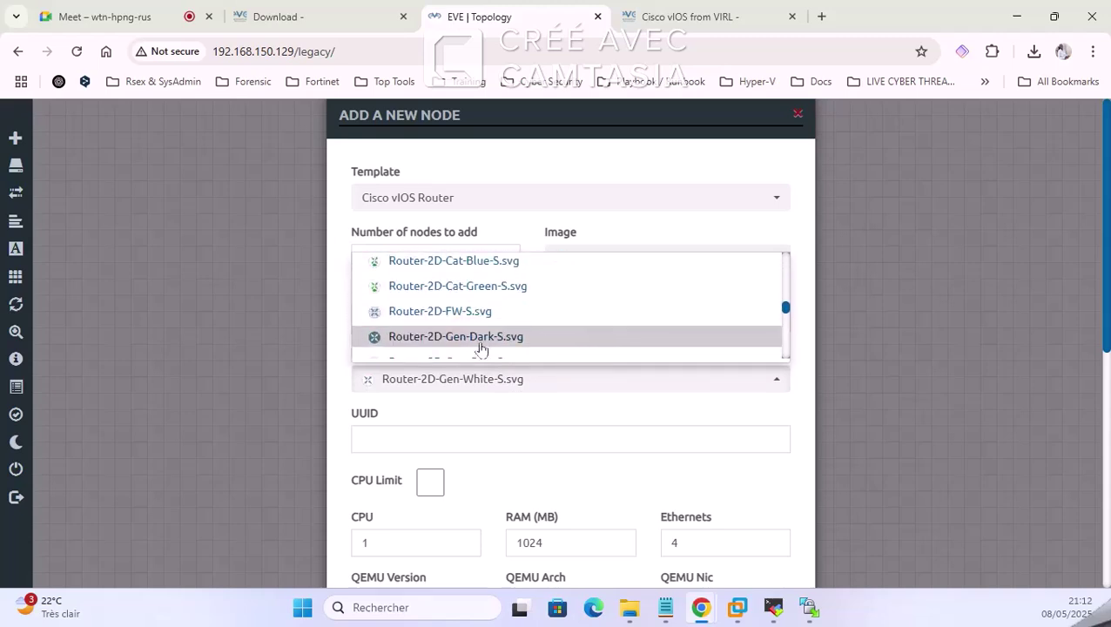
pyautogui.click(481, 344)
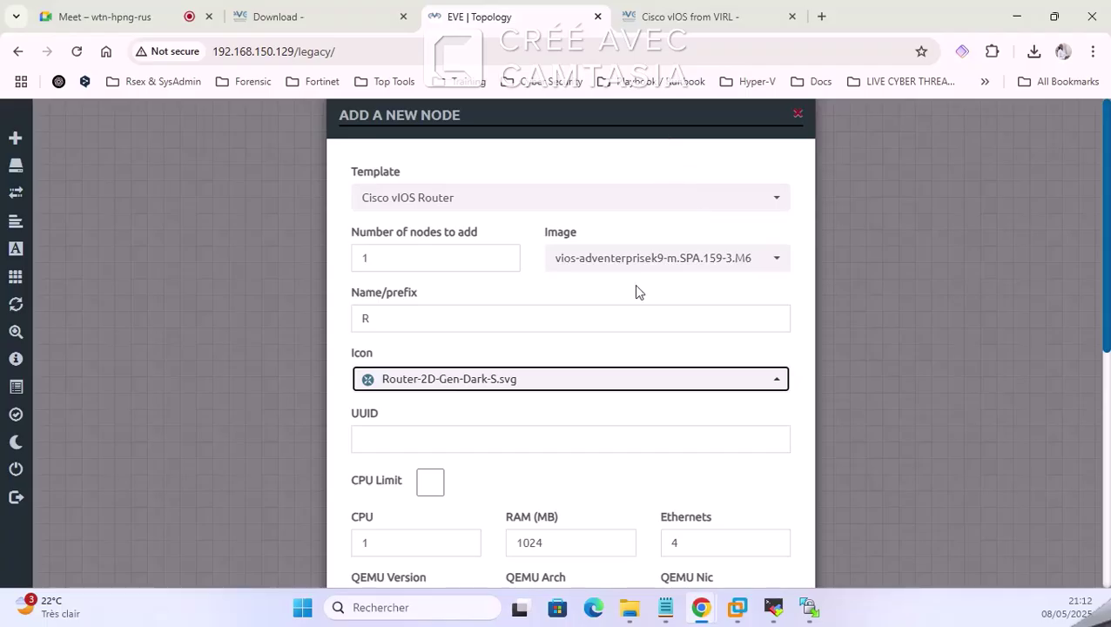
pyautogui.scroll(-2, 649, 309)
pyautogui.scroll(-1, 670, 310)
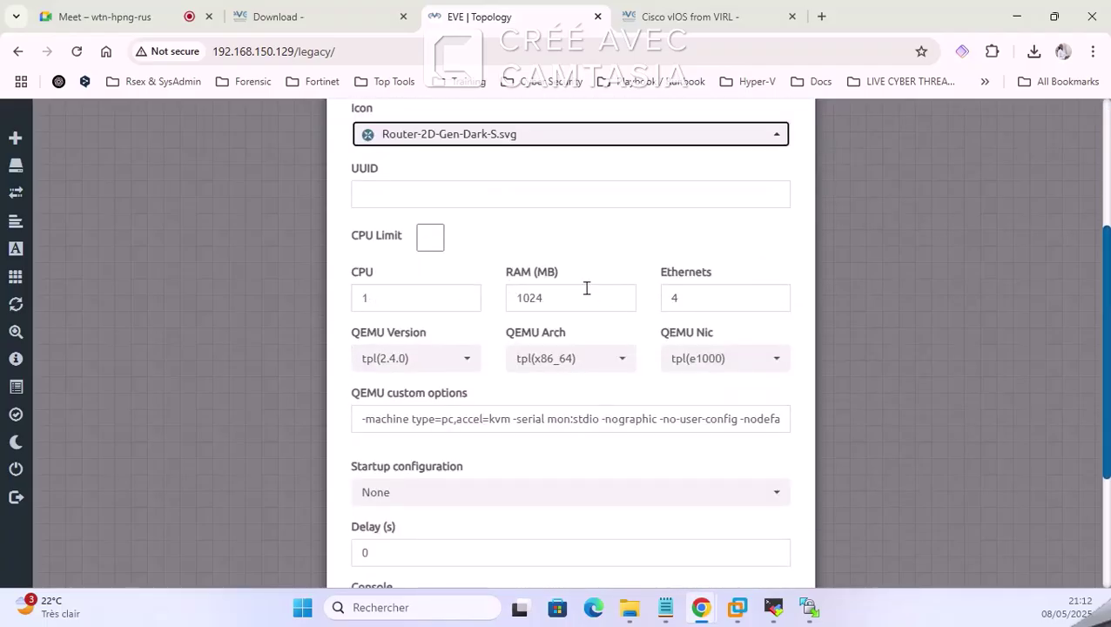
pyautogui.scroll(-2, 542, 331)
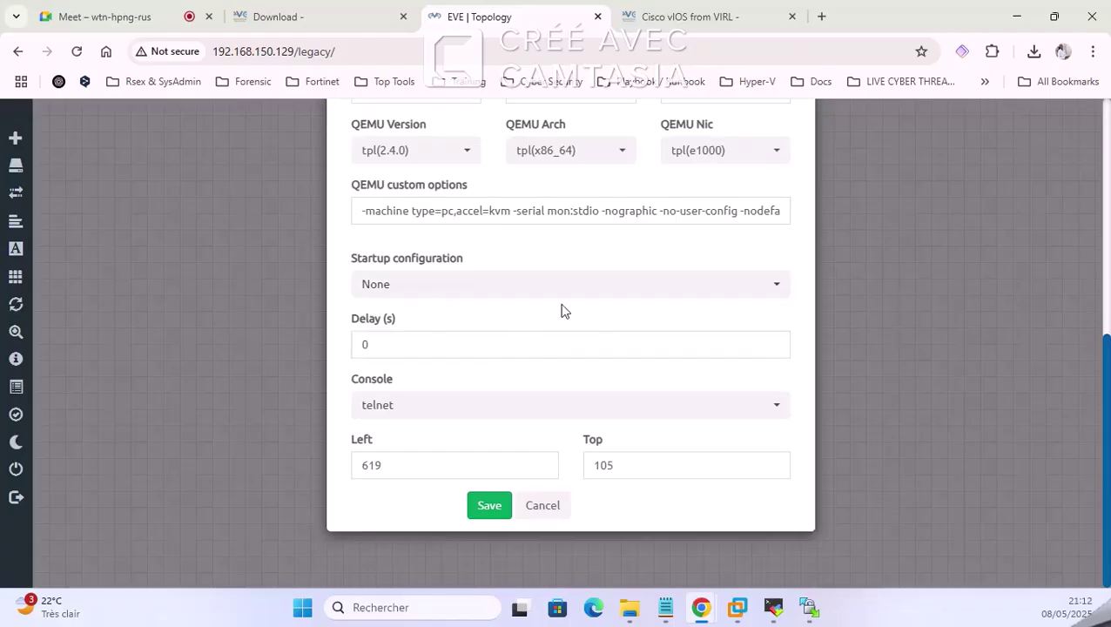
pyautogui.scroll(5, 570, 296)
pyautogui.scroll(-5, 560, 231)
pyautogui.scroll(2, 570, 348)
pyautogui.scroll(-2, 540, 418)
pyautogui.click(502, 513)
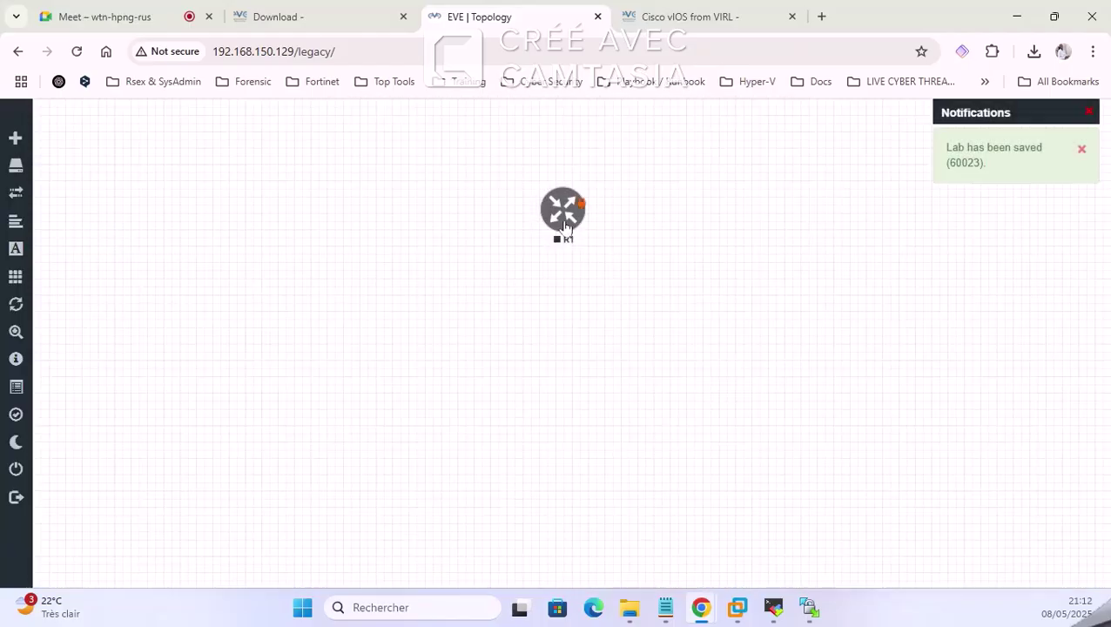
# Step: Move R1 up and right on the canvas and start it
pyautogui.moveTo(520, 277); pyautogui.dragTo(559, 243)
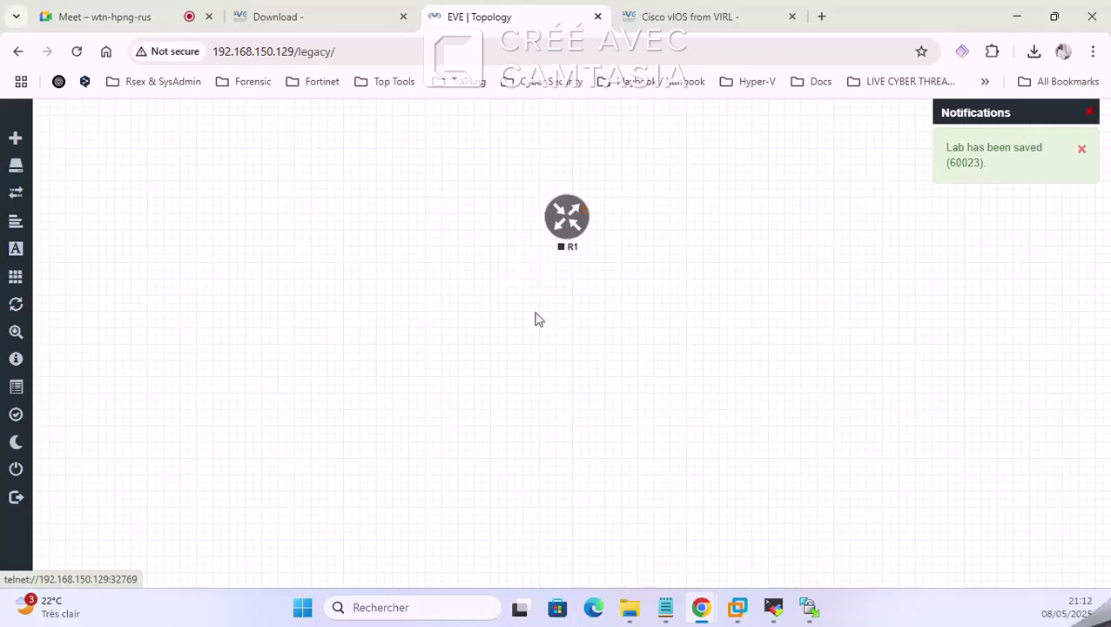
pyautogui.rightClick(562, 222)
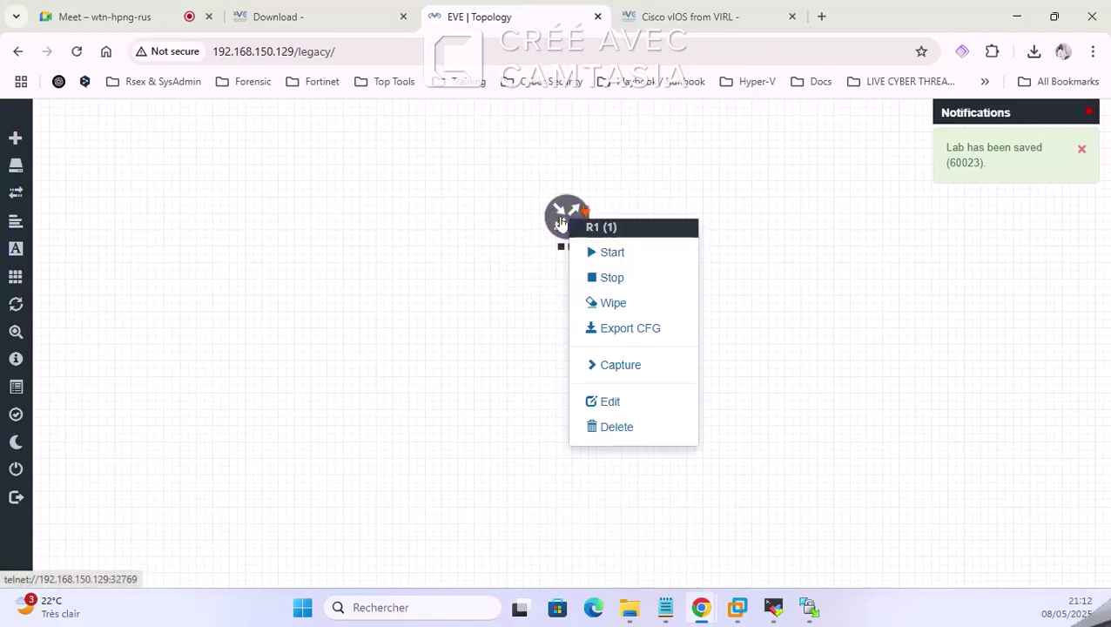
pyautogui.click(612, 252)
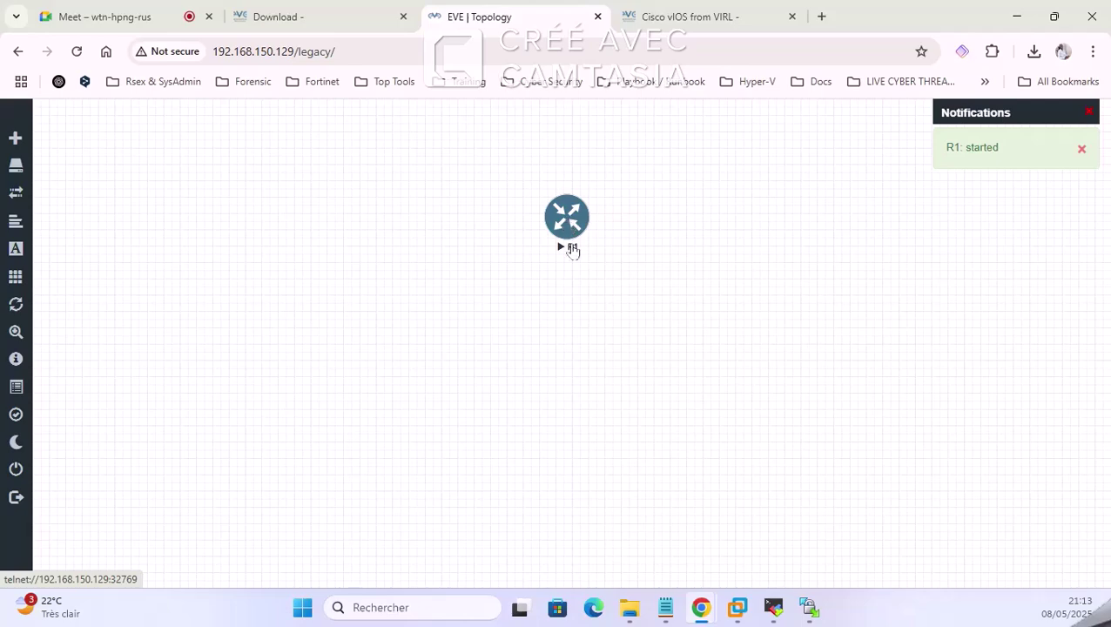
# Step: Open R1's console, allowing the browser to launch the Telnet client
pyautogui.click(568, 219)
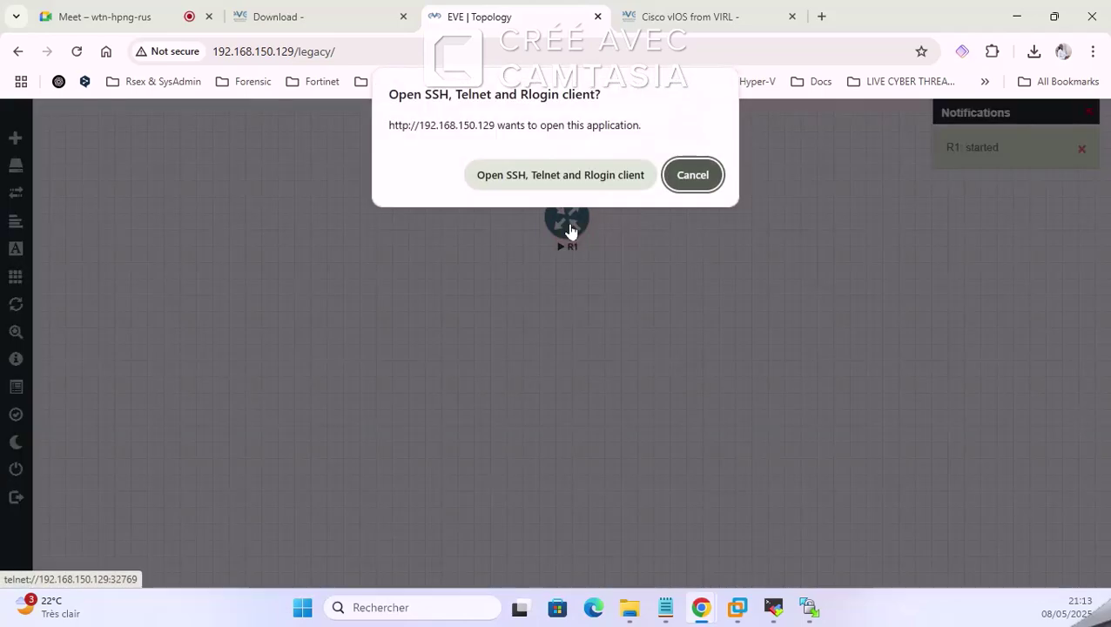
pyautogui.click(690, 177)
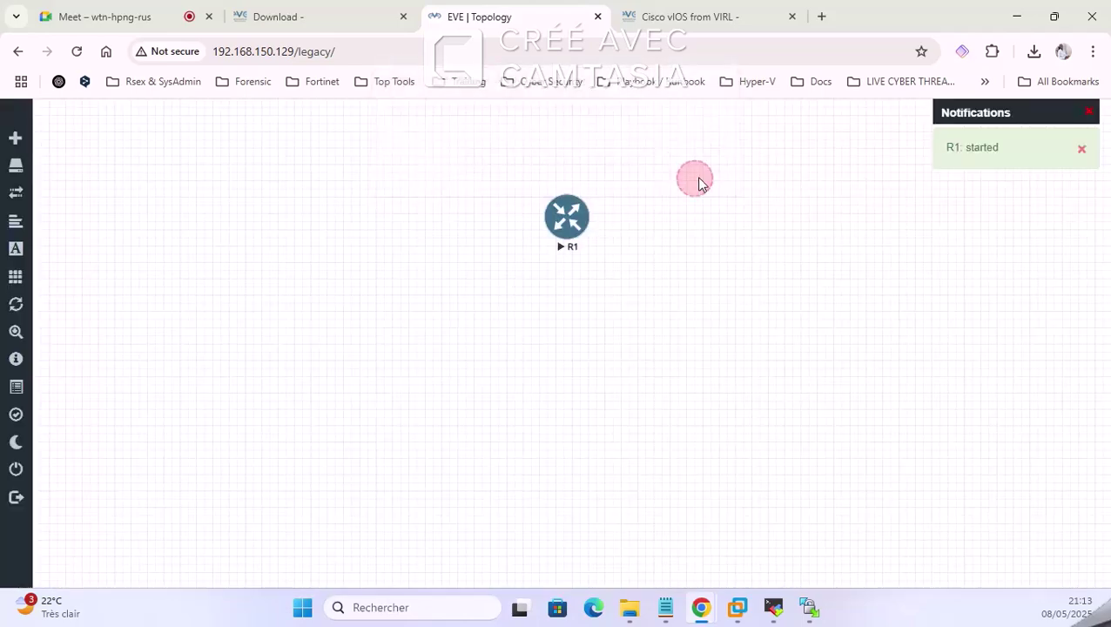
pyautogui.click(572, 214)
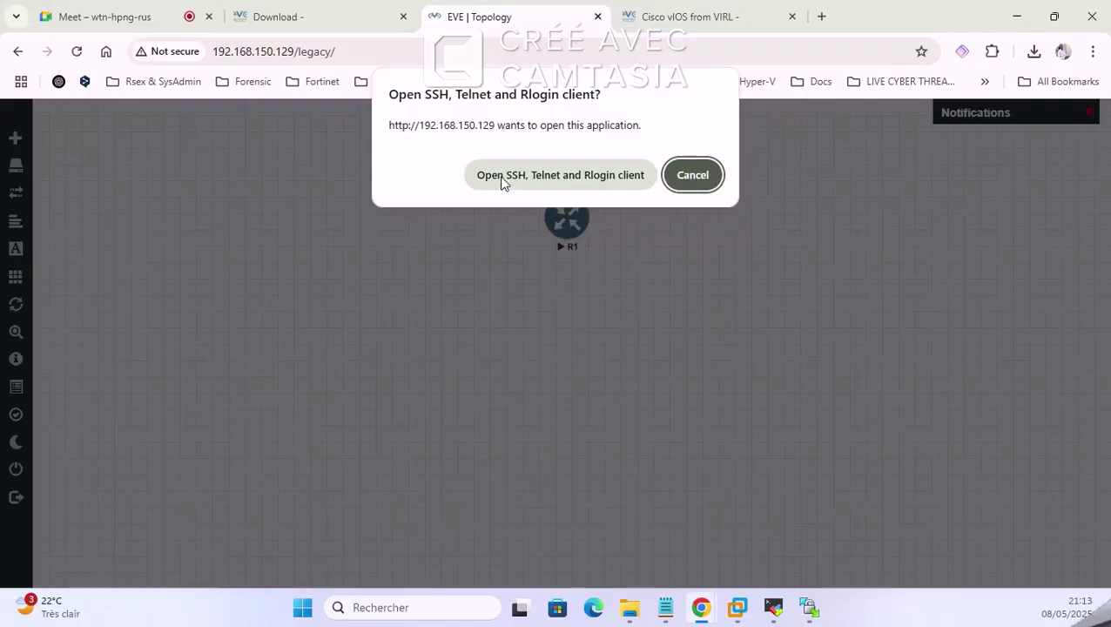
pyautogui.click(578, 176)
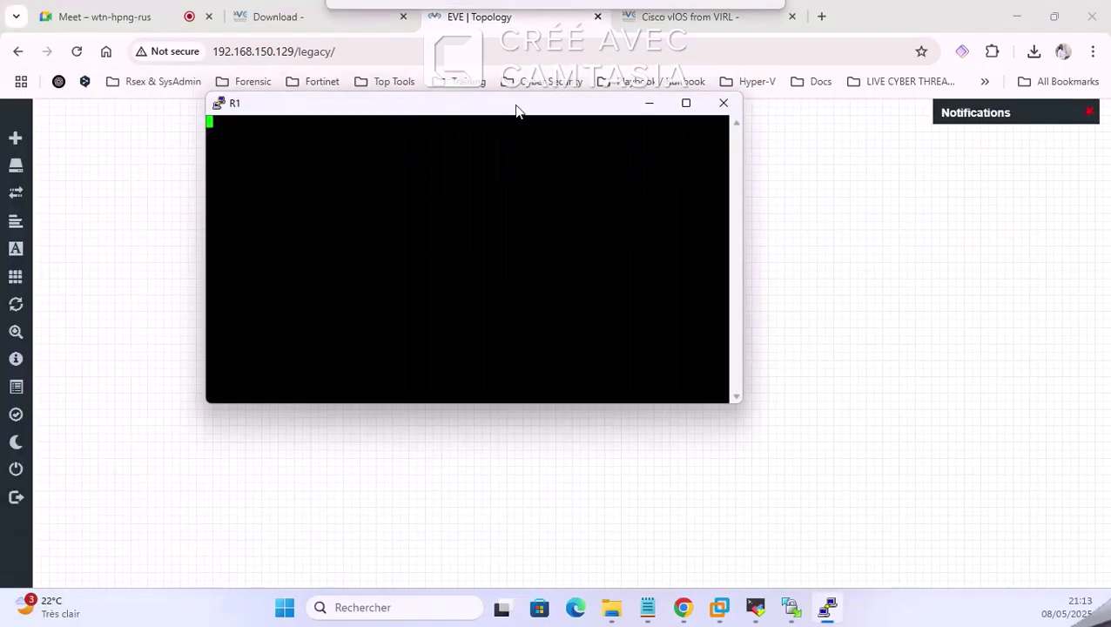
# Step: Reposition and shrink R1's PuTTY console to watch the IOSv boot, then minimize it and go to Meet
pyautogui.moveTo(515, 107); pyautogui.dragTo(340, 124)
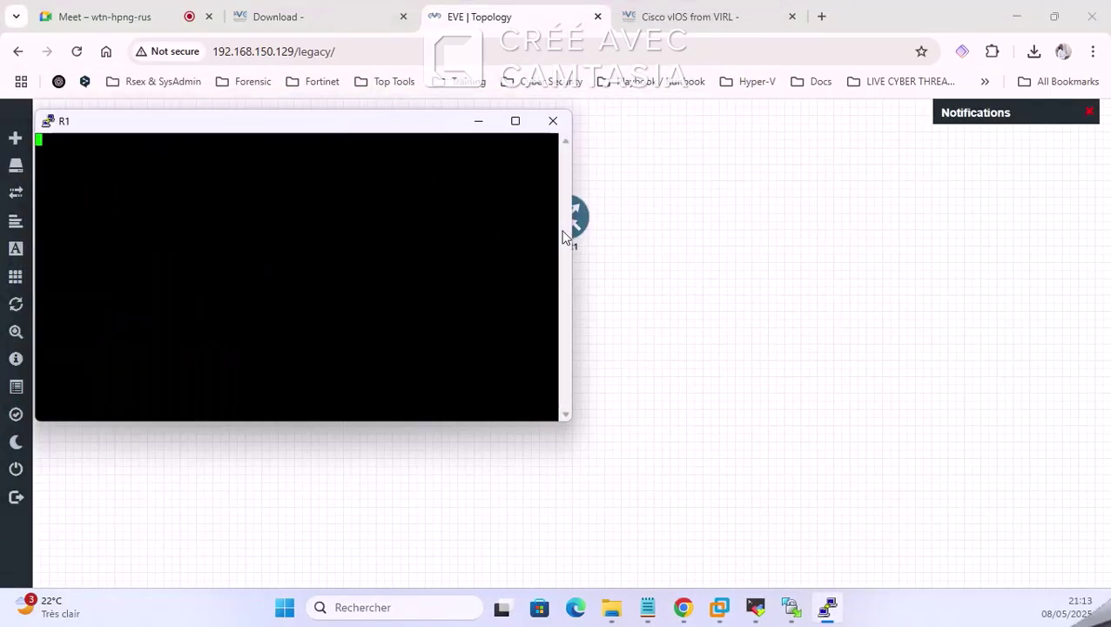
pyautogui.moveTo(568, 423); pyautogui.dragTo(498, 411)
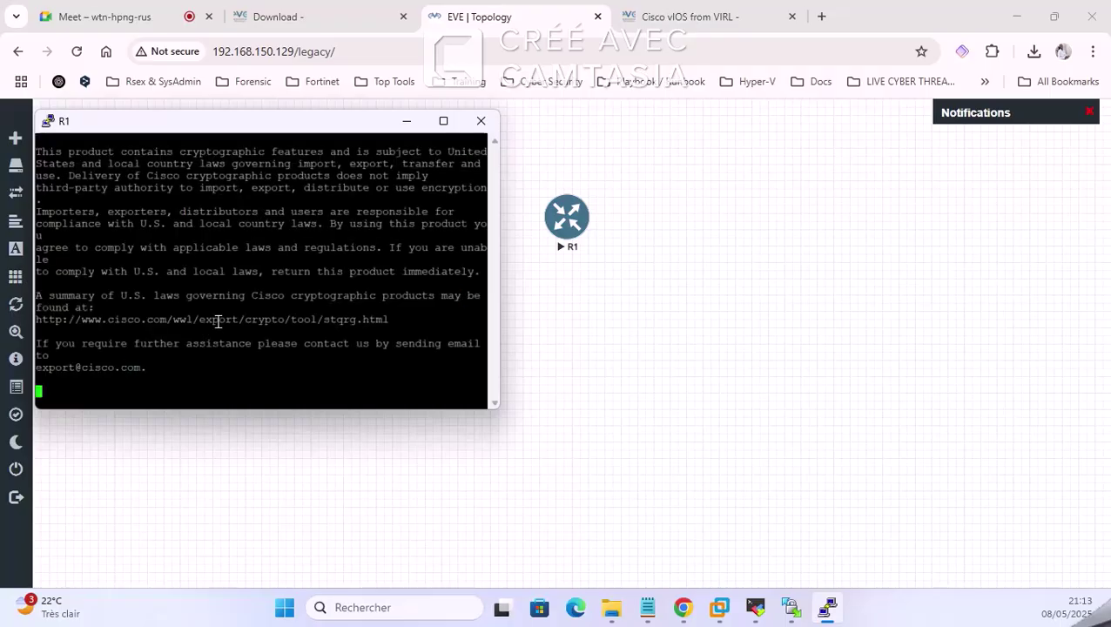
pyautogui.moveTo(217, 320); pyautogui.dragTo(219, 322)
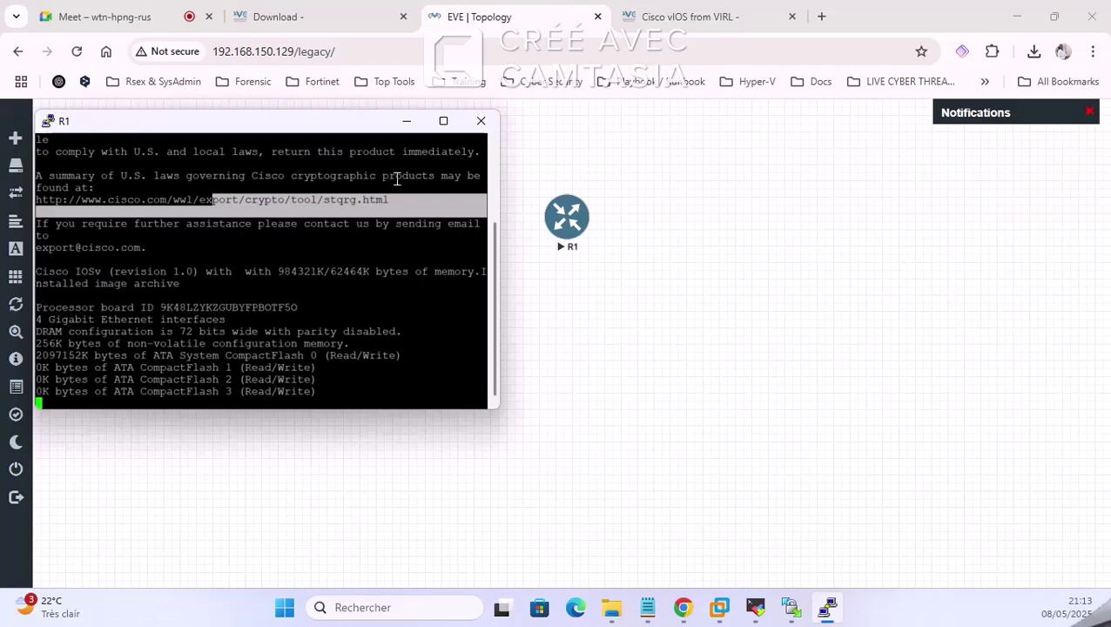
pyautogui.click(408, 124)
pyautogui.click(83, 14)
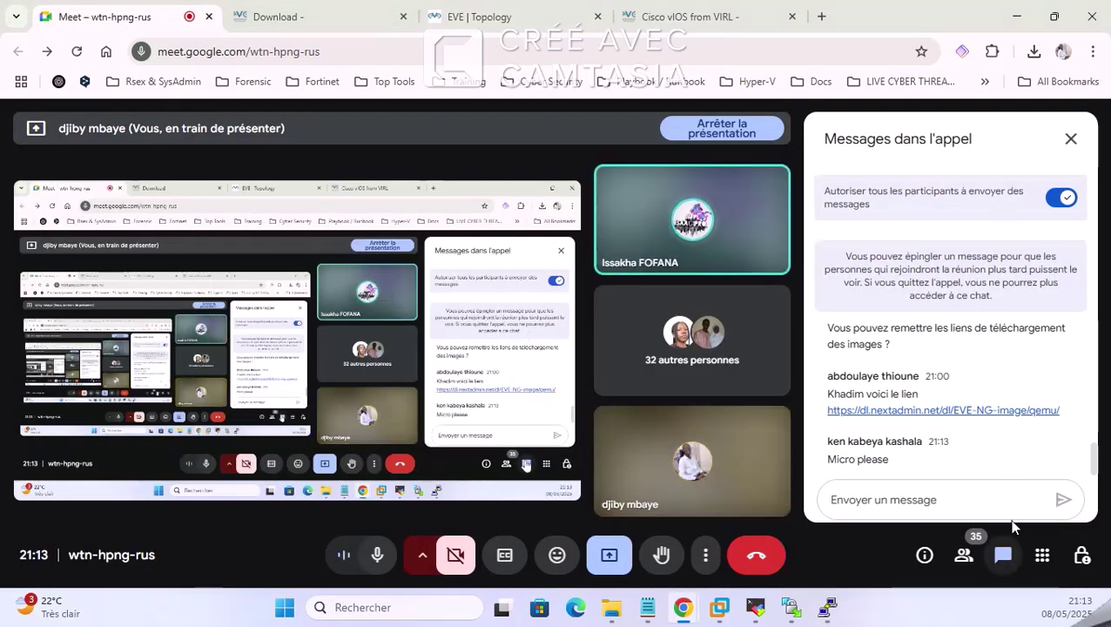
# Step: Swap the Meet chat for the participants list and shift R1 down-left on the EVE canvas
pyautogui.click(1071, 138)
pyautogui.click(963, 557)
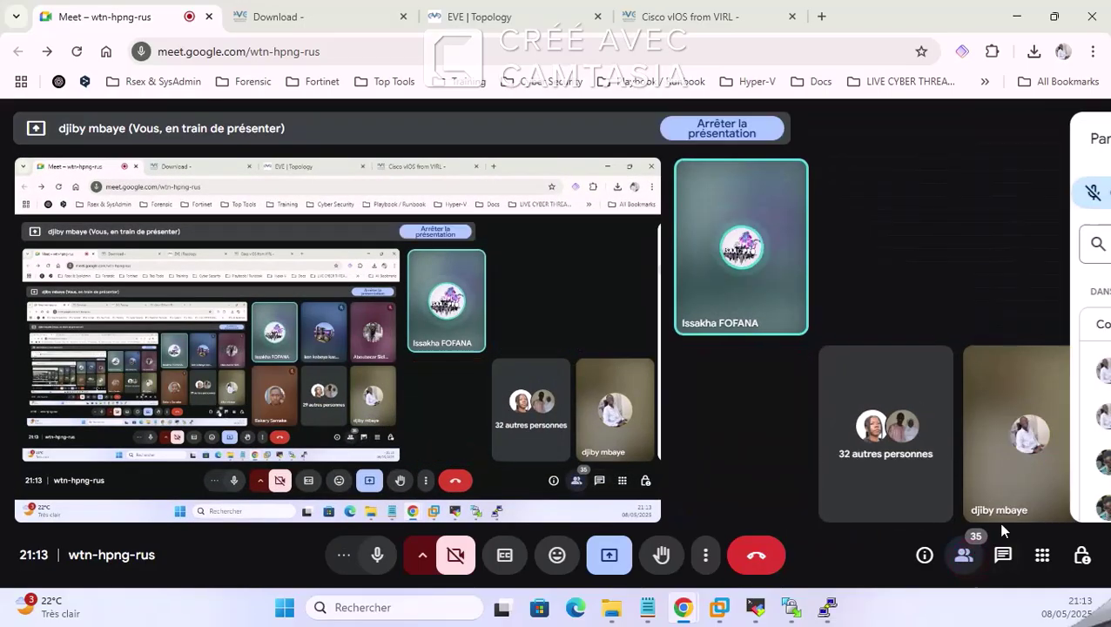
pyautogui.click(662, 16)
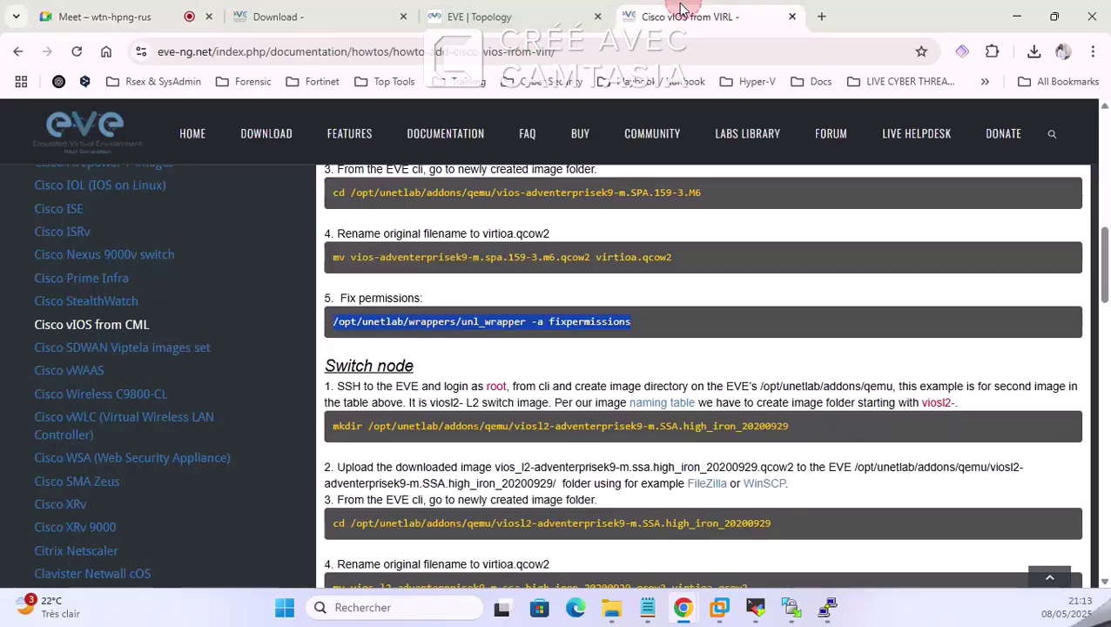
pyautogui.click(500, 18)
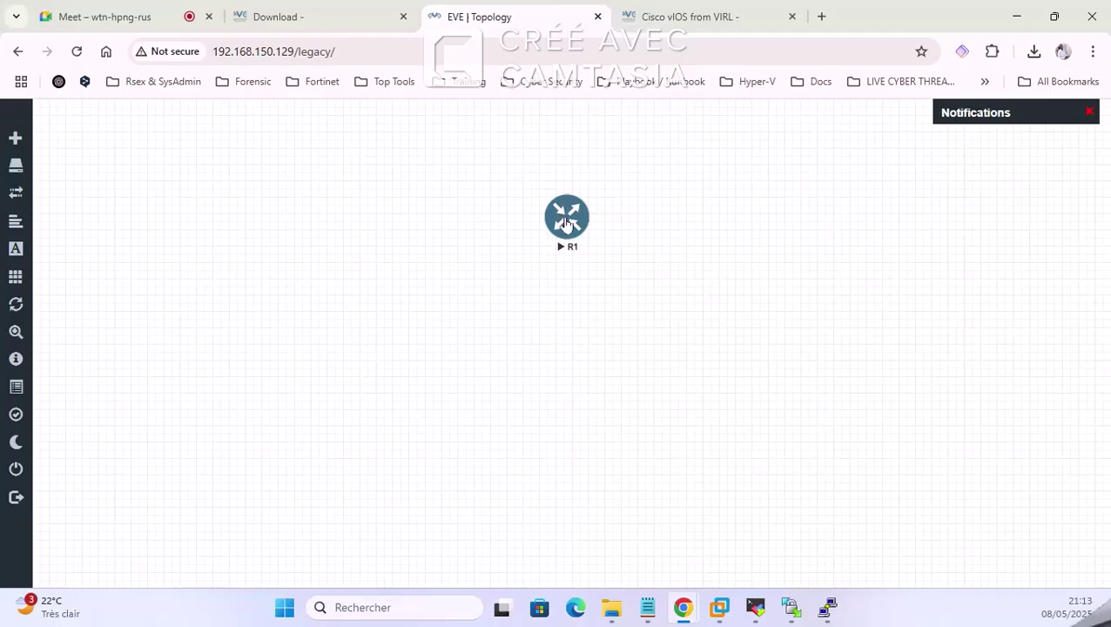
pyautogui.moveTo(566, 222); pyautogui.dragTo(454, 263)
# Step: Mute the participant who was talking in the Google Meet call
pyautogui.click(153, 14)
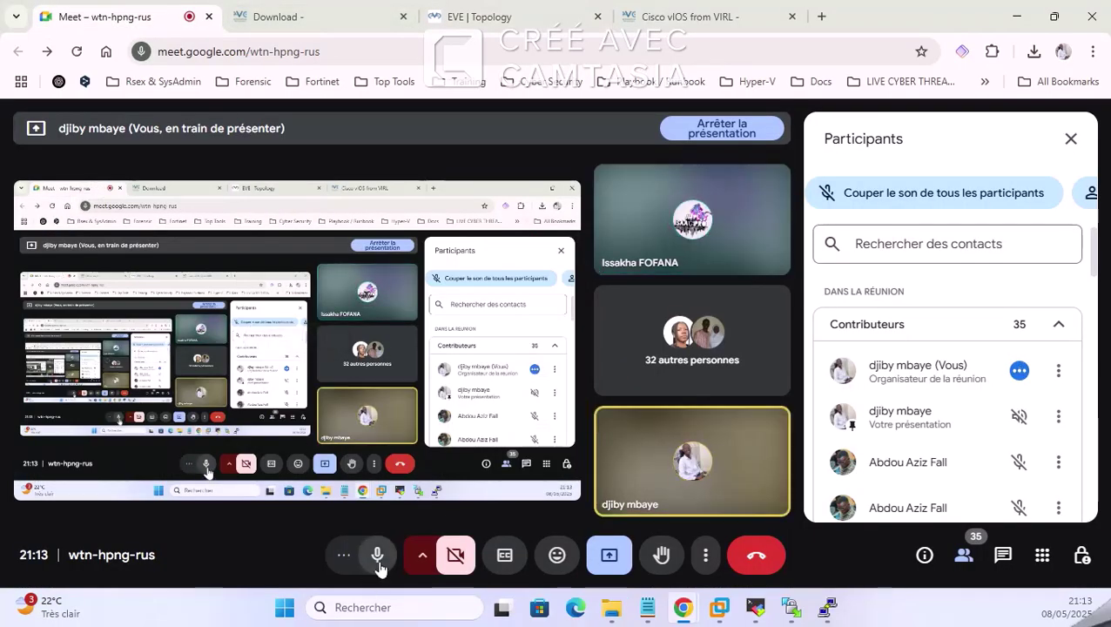
pyautogui.scroll(-6, 1010, 435)
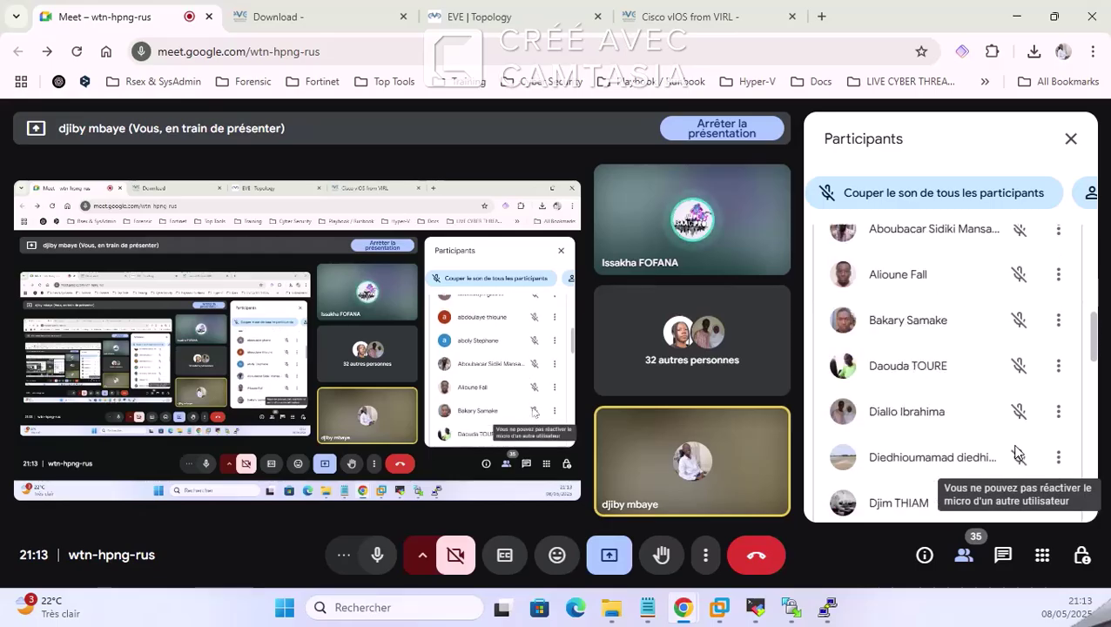
pyautogui.scroll(-8, 1019, 453)
pyautogui.scroll(2, 1017, 354)
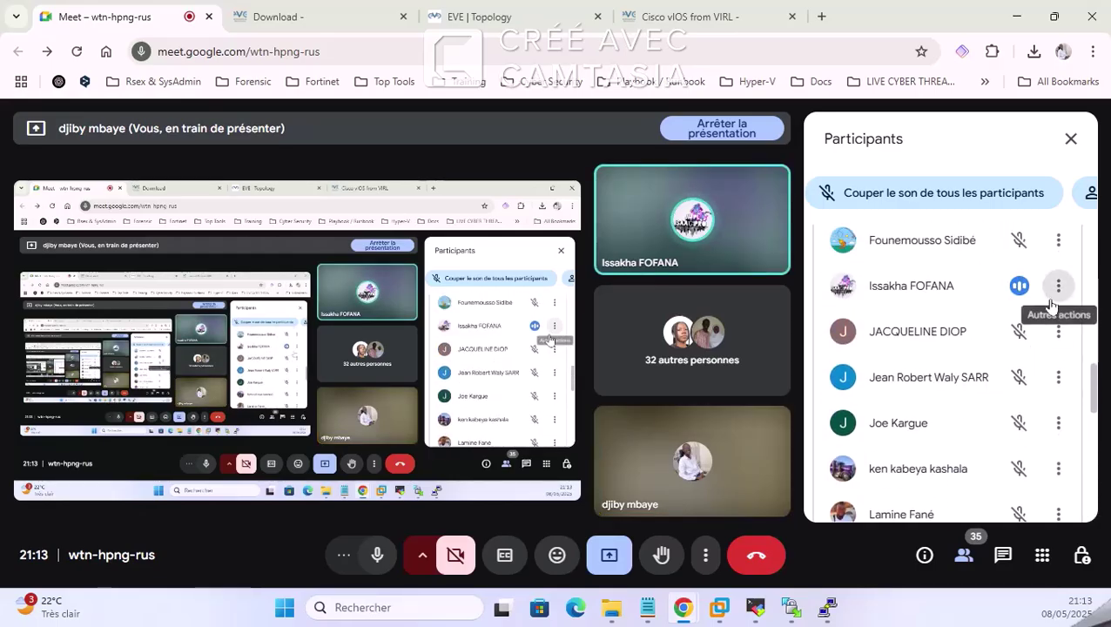
pyautogui.click(1056, 290)
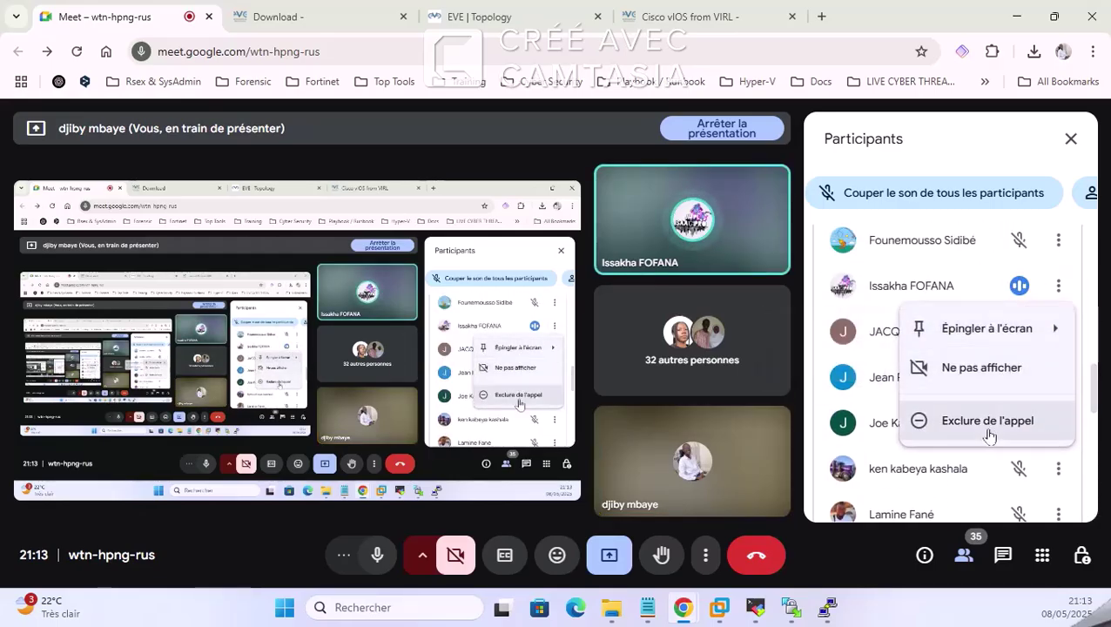
pyautogui.click(1017, 285)
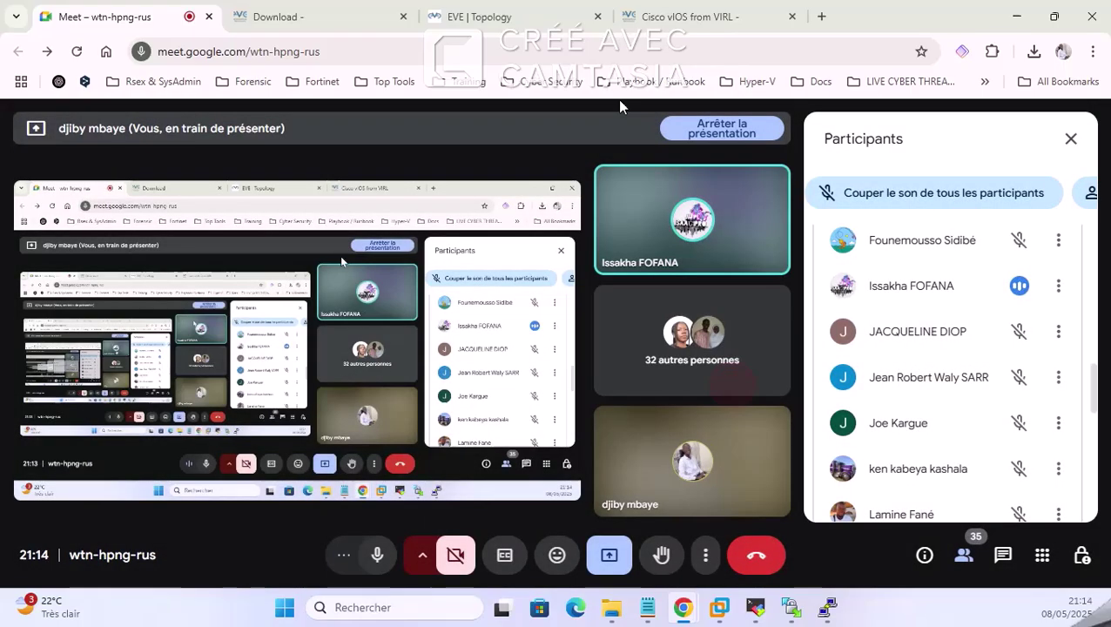
pyautogui.click(733, 391)
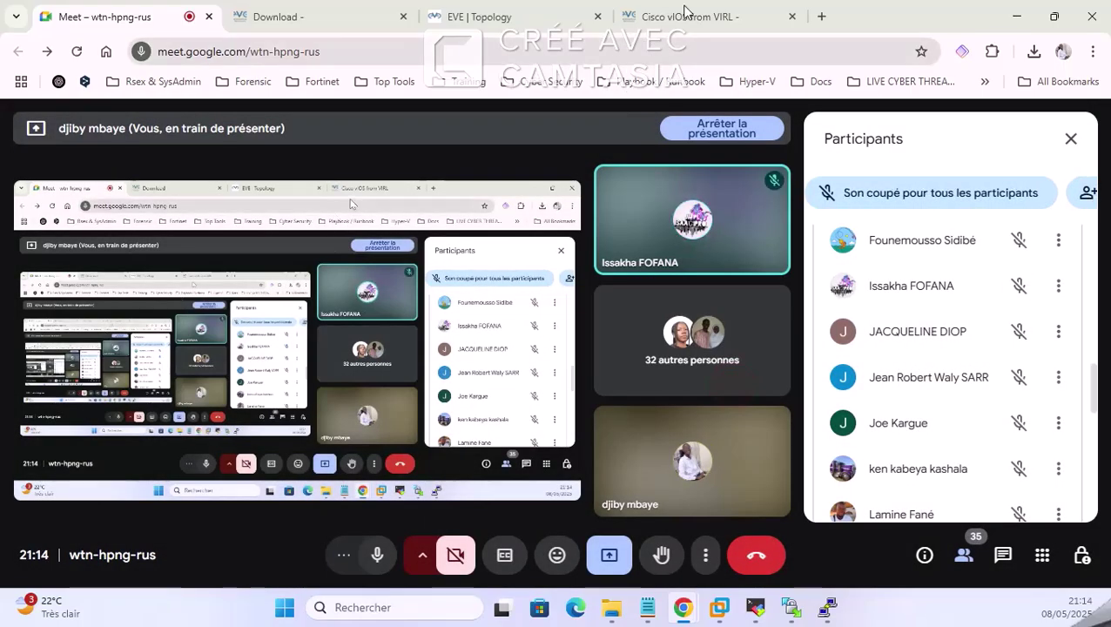
pyautogui.click(684, 11)
# Step: Drag router R1 to the right on the EVE canvas and re-minimize its PuTTY console
pyautogui.click(514, 9)
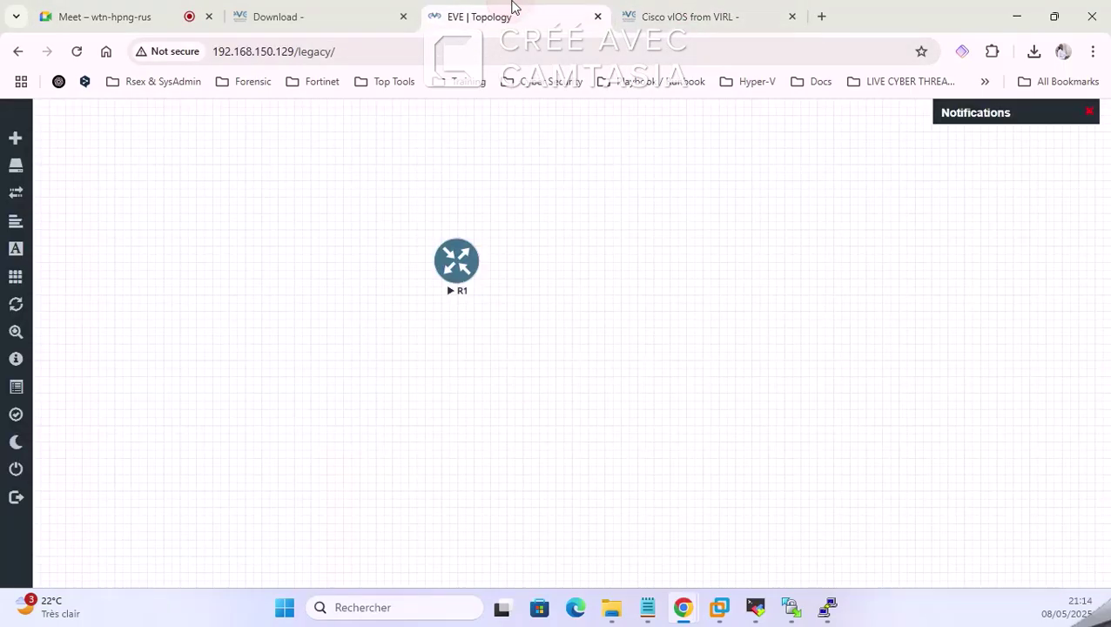
pyautogui.moveTo(477, 253); pyautogui.dragTo(764, 261)
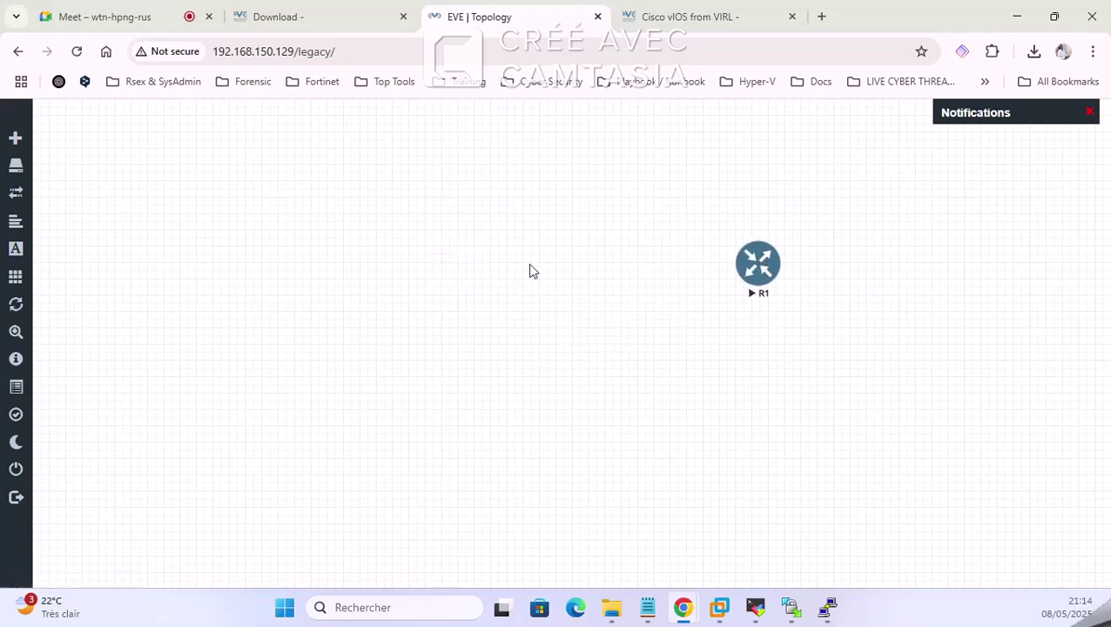
pyautogui.click(829, 609)
pyautogui.click(388, 169)
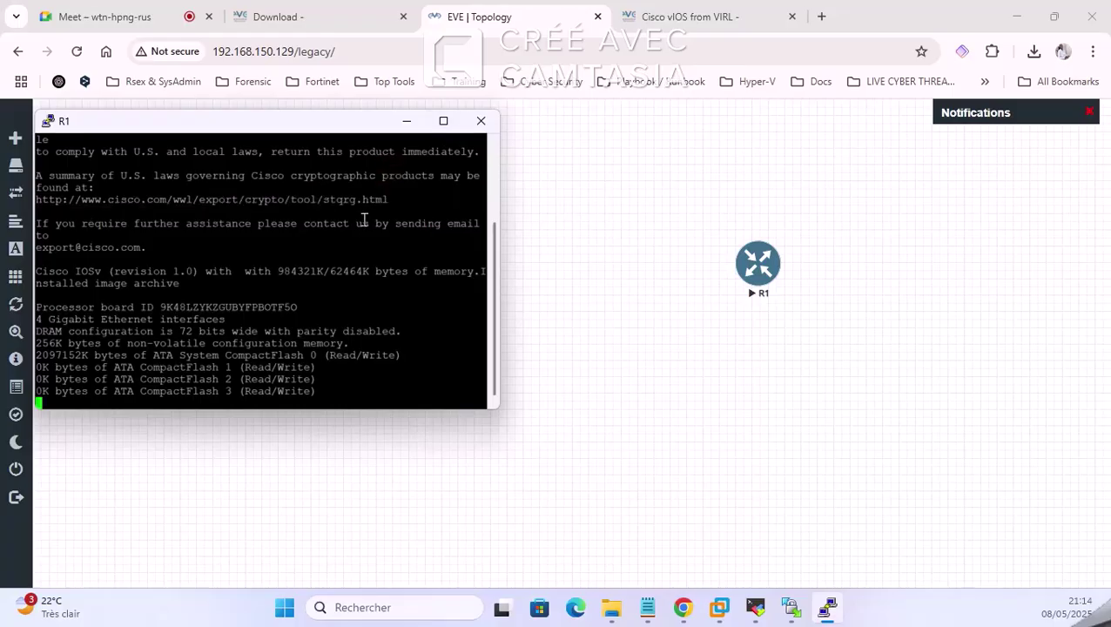
pyautogui.click(405, 122)
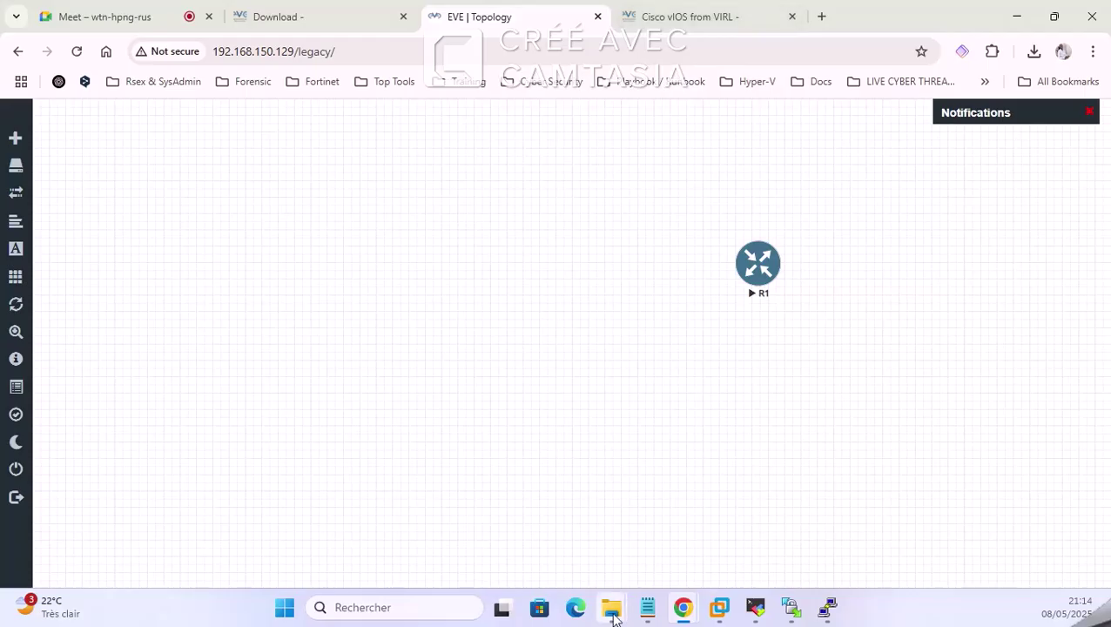
# Step: Browse Documents > EVE Community Edition Version 6.2.0-4 > viosl2-adventerprisek9-m-15.2-2017032 to reveal virtioa.qcow2
pyautogui.moveTo(612, 616)
pyautogui.click(689, 533)
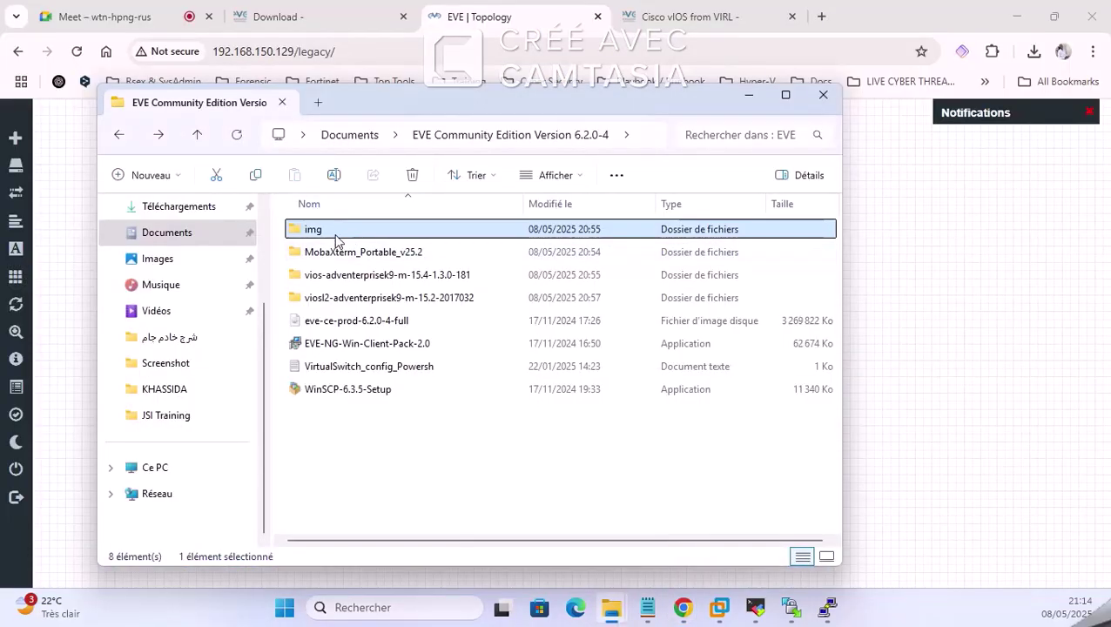
pyautogui.doubleClick(336, 233)
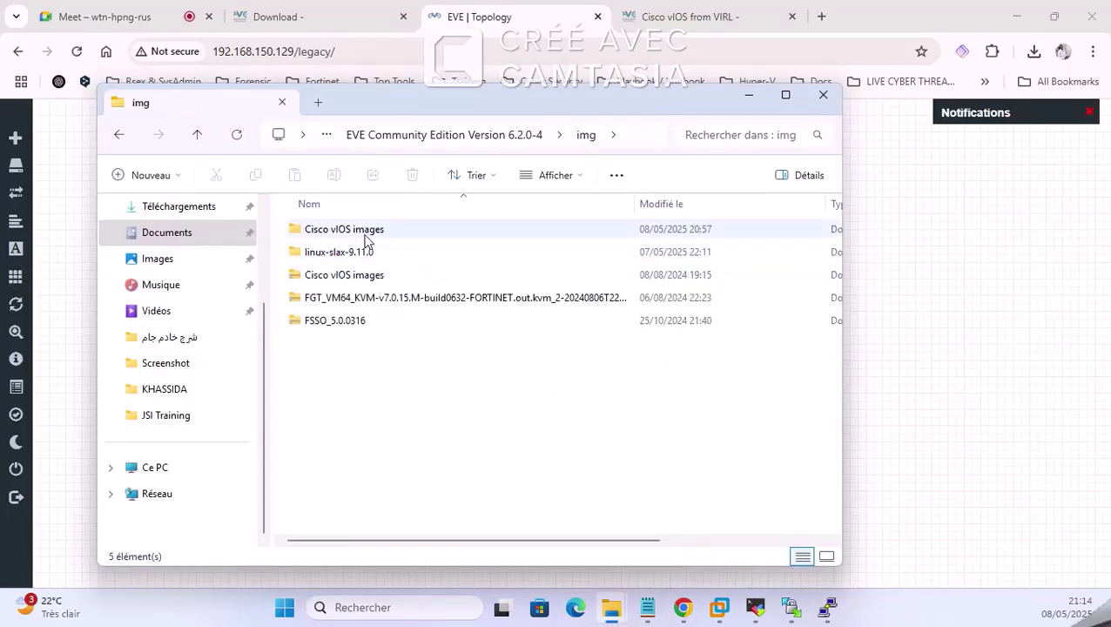
pyautogui.click(370, 232)
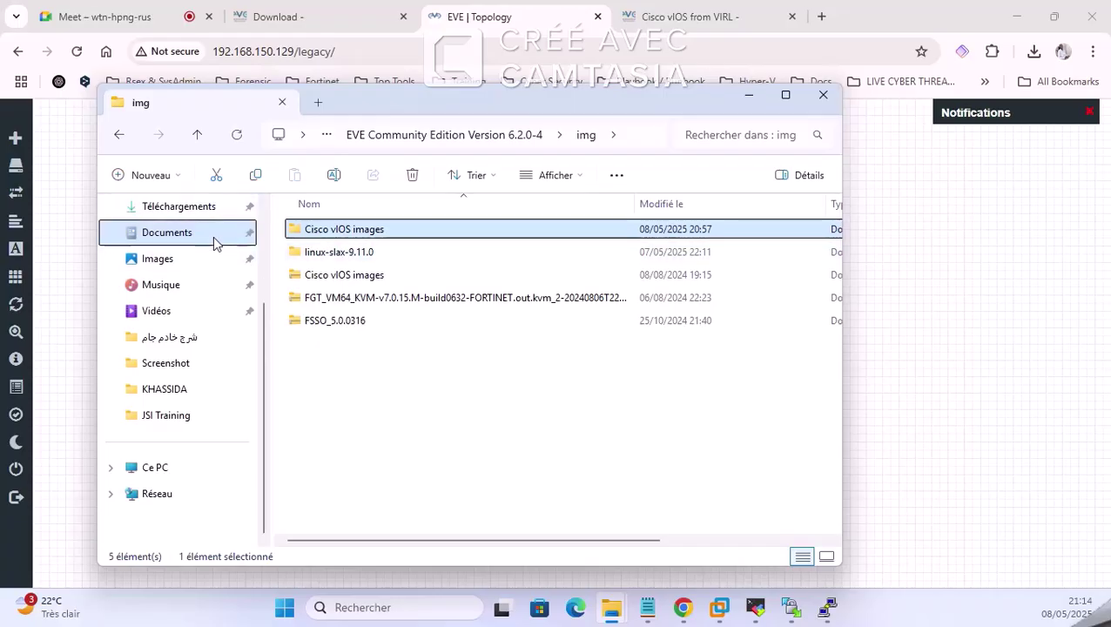
pyautogui.click(211, 235)
pyautogui.doubleClick(373, 252)
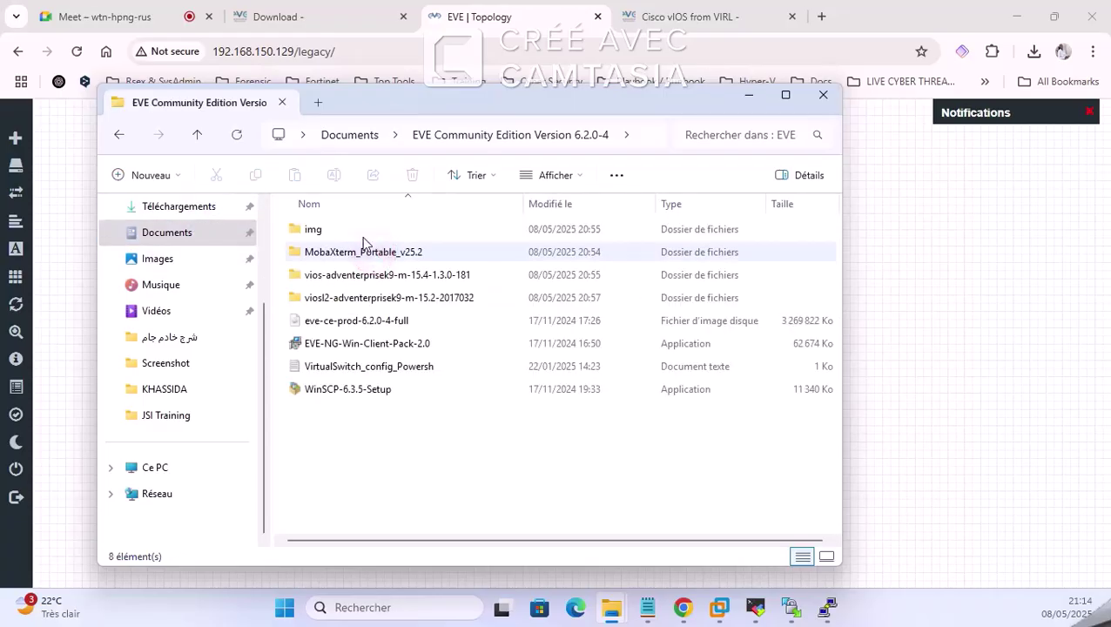
pyautogui.click(353, 299)
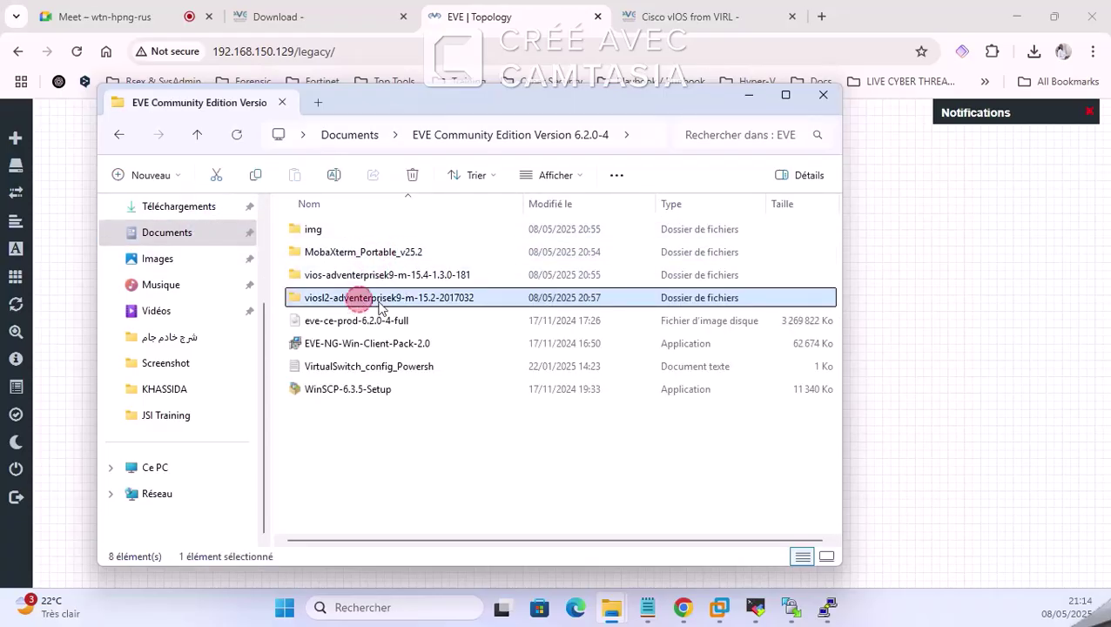
pyautogui.doubleClick(329, 299)
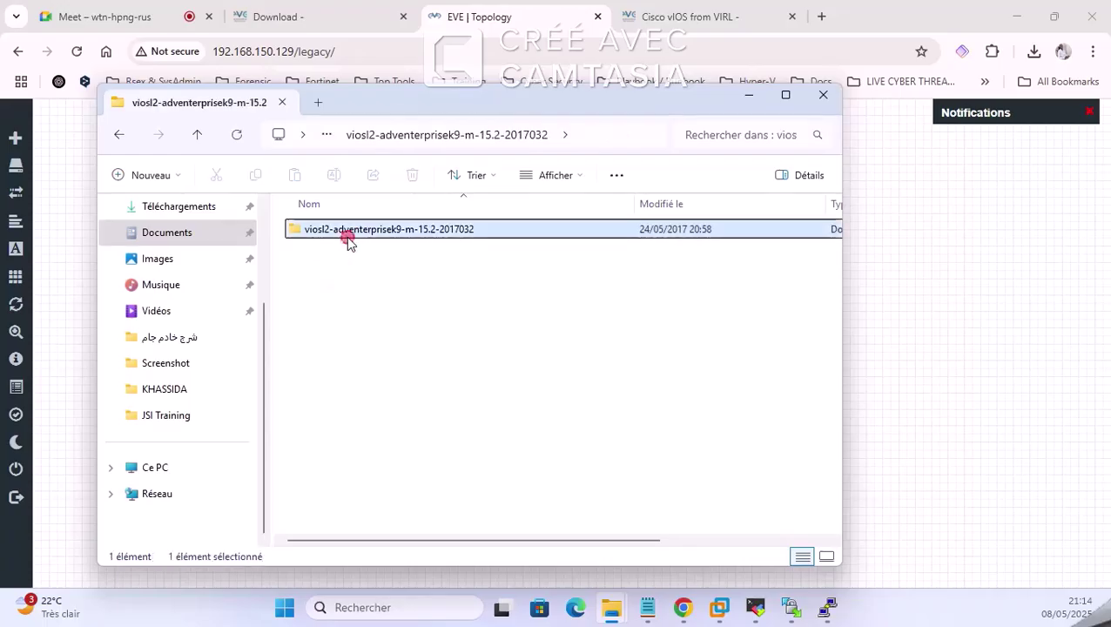
pyautogui.doubleClick(348, 230)
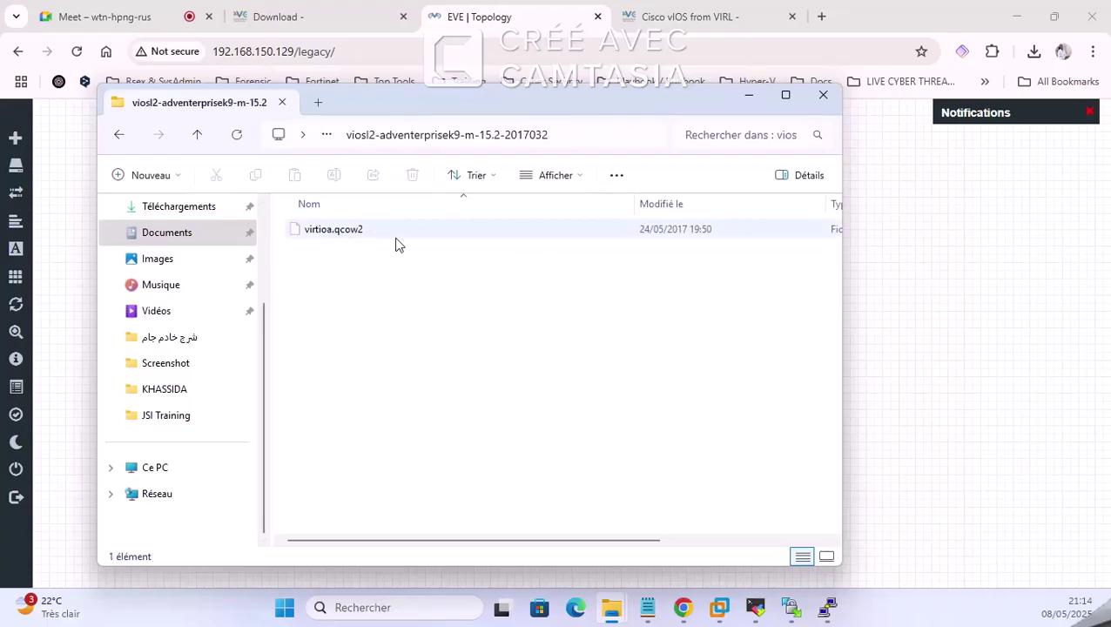
pyautogui.click(749, 103)
# Step: Copy the viosl2 switch's mkdir command from the Cisco vIOS from VIRL guide
pyautogui.click(688, 16)
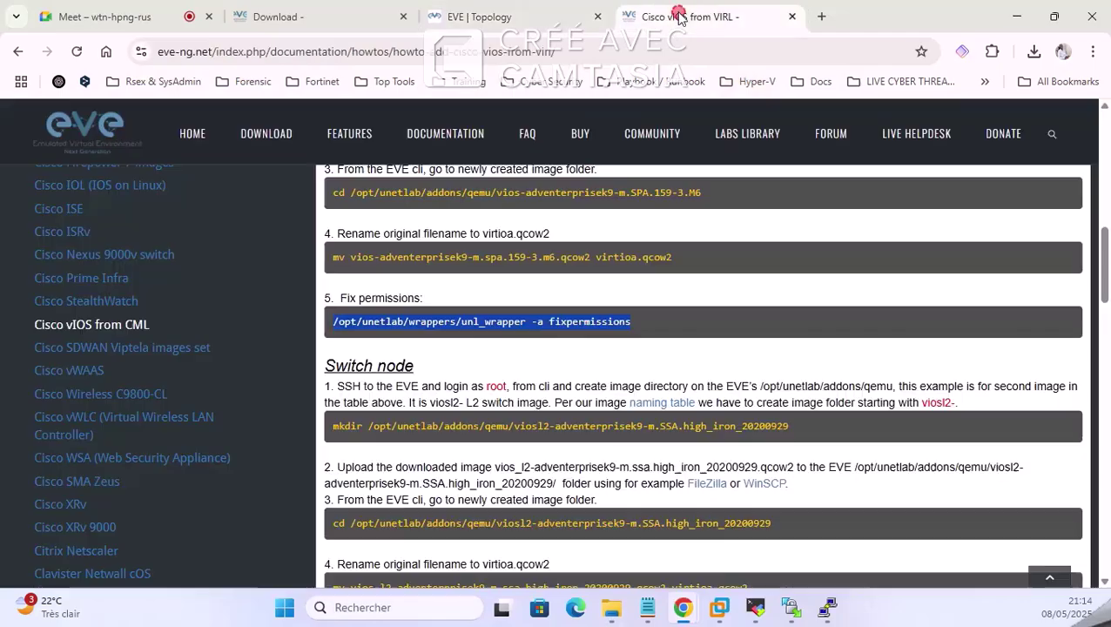
pyautogui.scroll(-2, 689, 297)
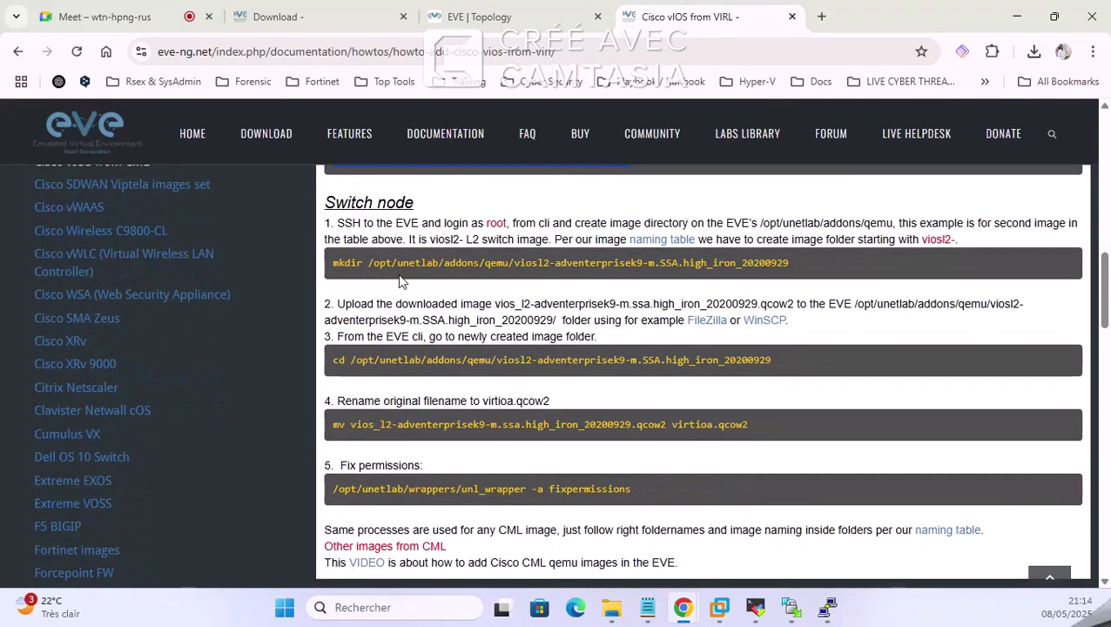
pyautogui.tripleClick(405, 264)
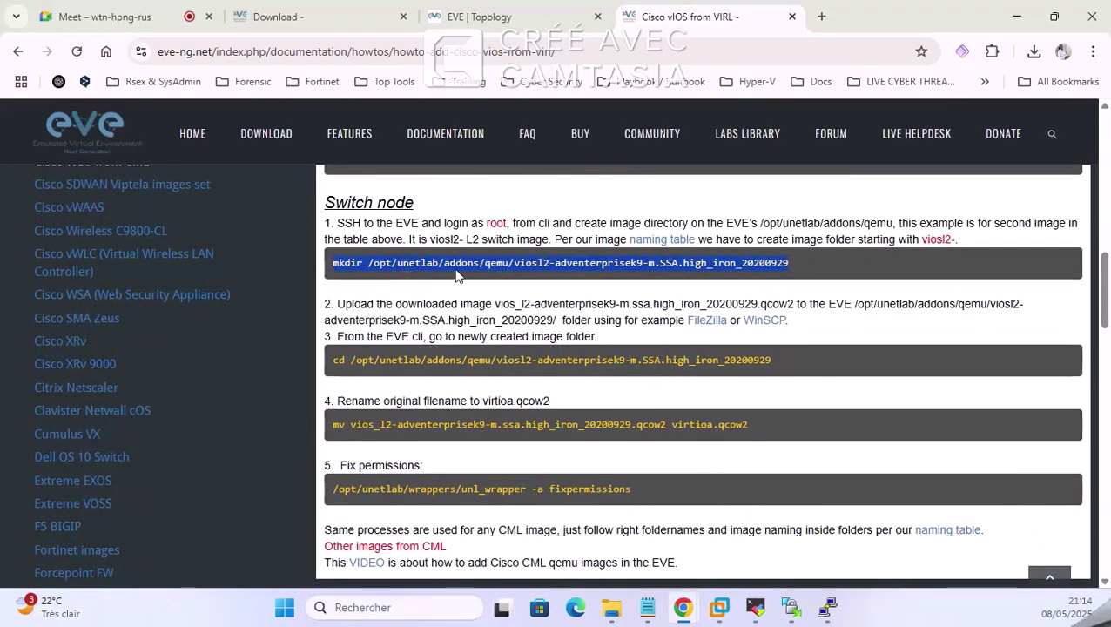
pyautogui.click(445, 266)
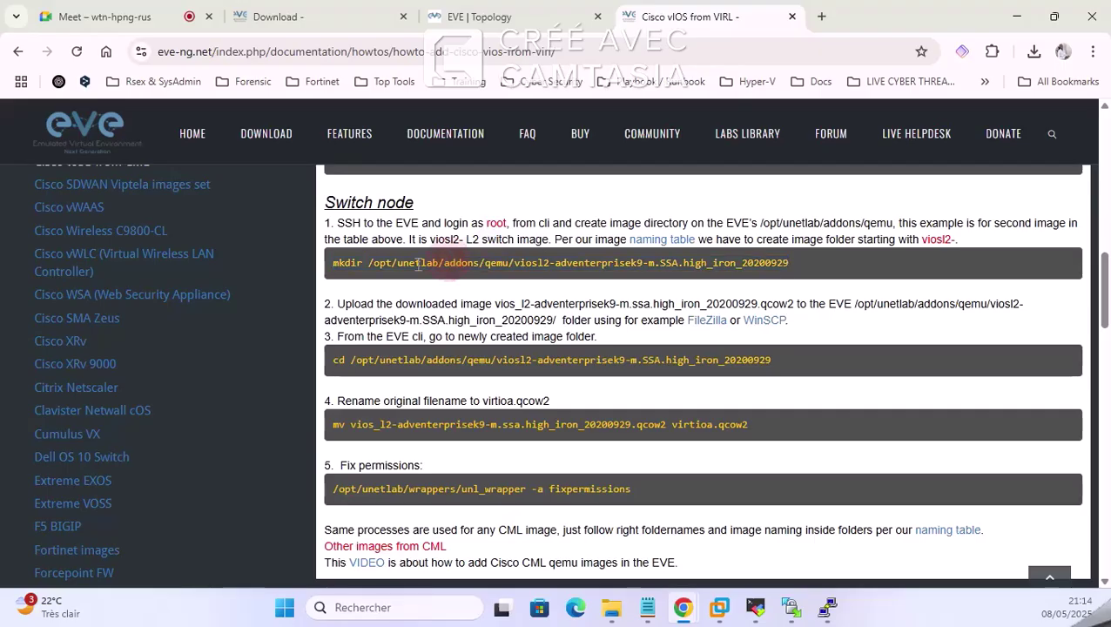
pyautogui.moveTo(334, 266); pyautogui.dragTo(741, 261)
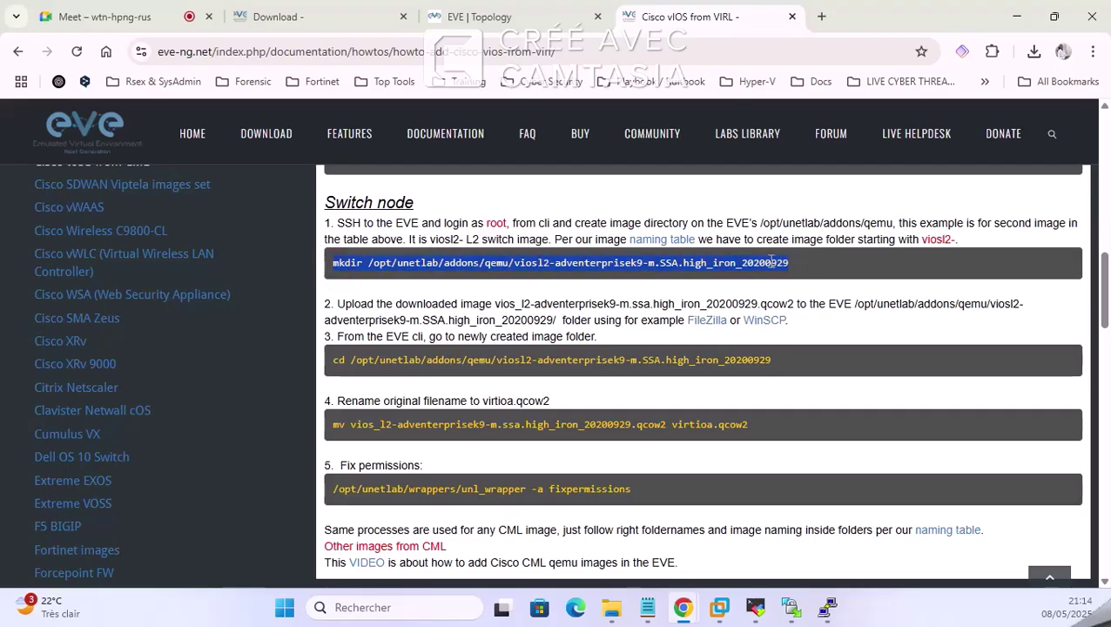
pyautogui.rightClick(770, 262)
pyautogui.click(626, 286)
pyautogui.click(751, 613)
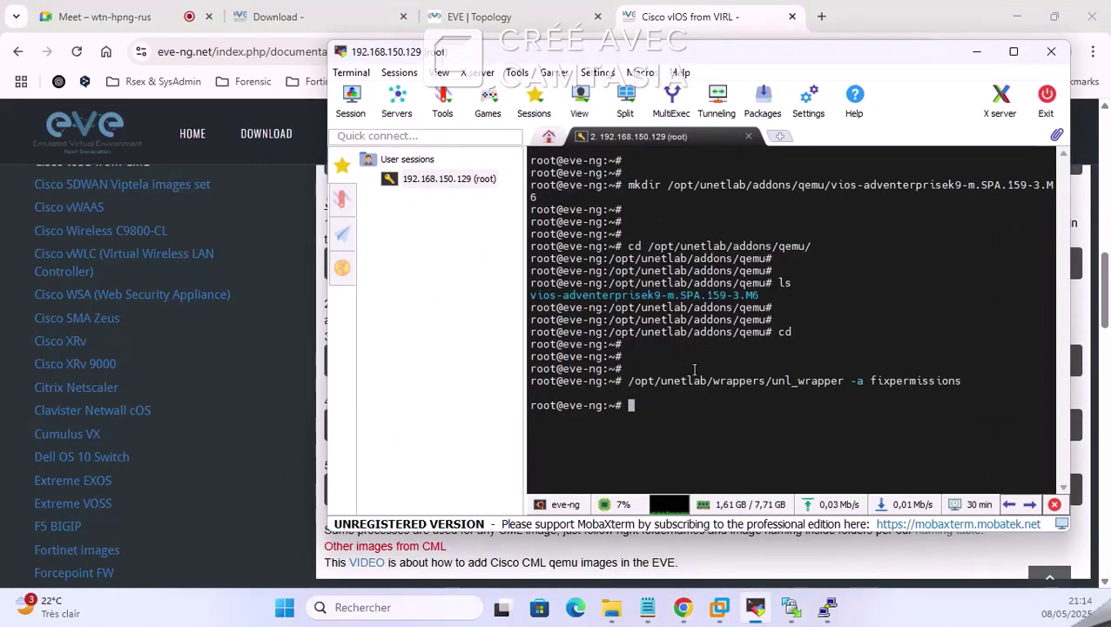
# Step: Clear the terminal and run mkdir /opt/unetlab/addons/qemu/viosl2-adventerprisek9 on the EVE server
pyautogui.press('Return')
pyautogui.press('Return')
pyautogui.press('Return')
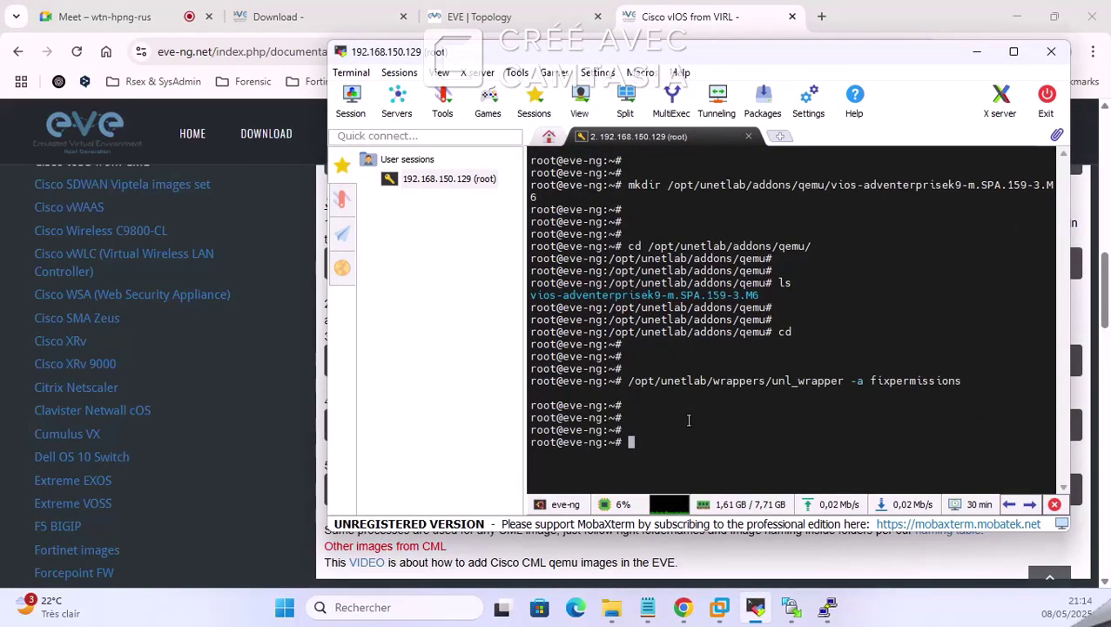
pyautogui.write('clear')
pyautogui.press('Return')
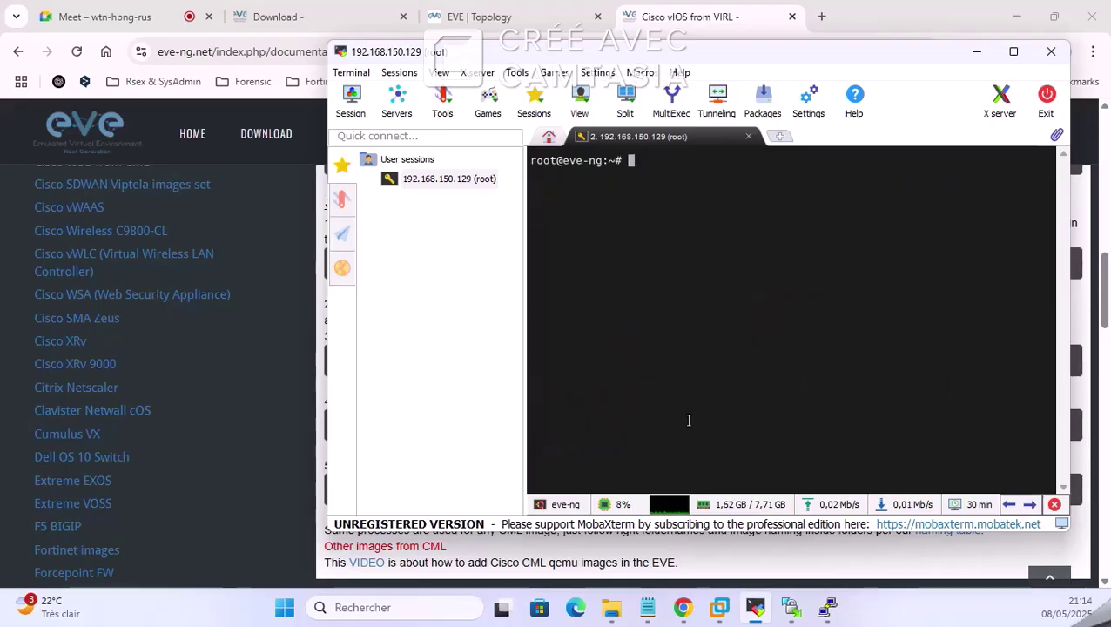
pyautogui.rightClick(688, 421)
pyautogui.click(769, 116)
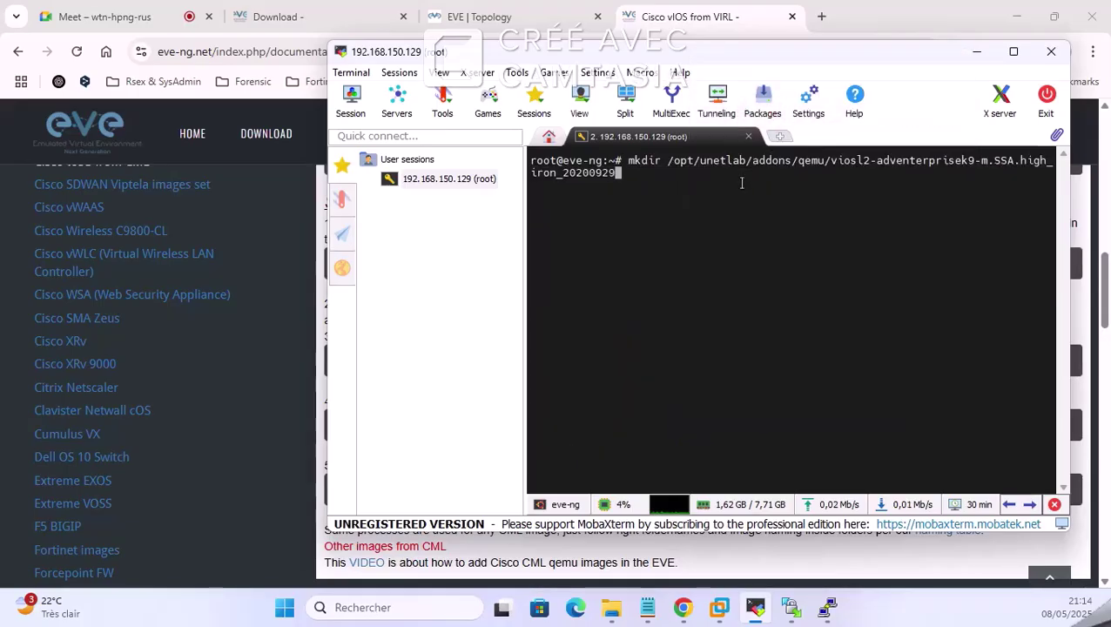
pyautogui.press('BackSpace')
pyautogui.press('BackSpace')
pyautogui.press('BackSpace')
pyautogui.press('BackSpace')
pyautogui.press('BackSpace')
pyautogui.press('BackSpace')
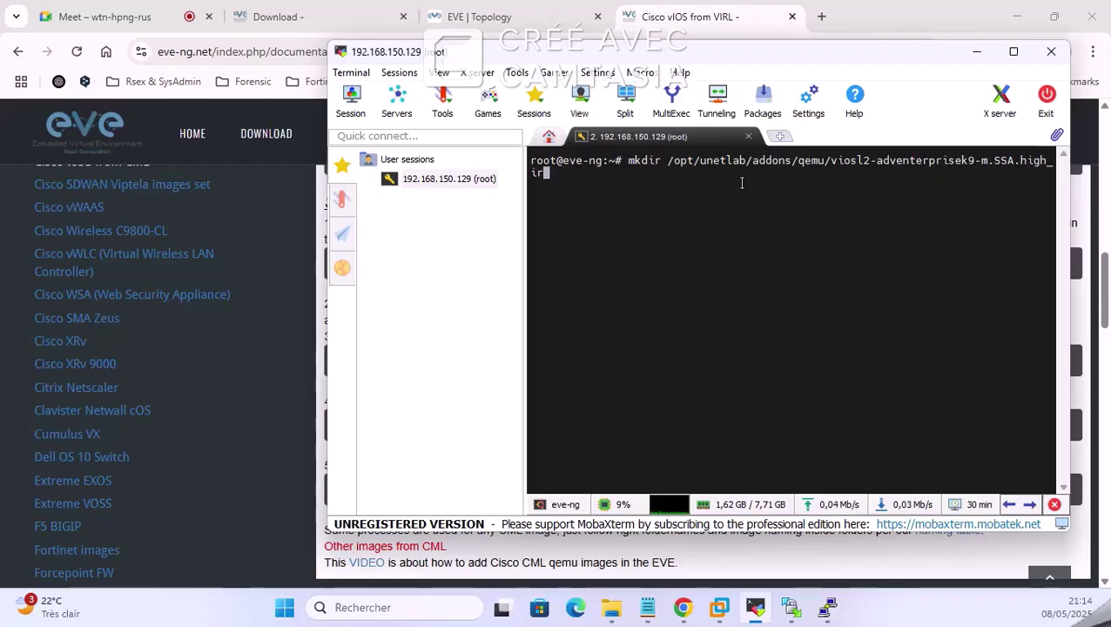
pyautogui.press('BackSpace')
pyautogui.press('BackSpace')
pyautogui.press('BackSpace')
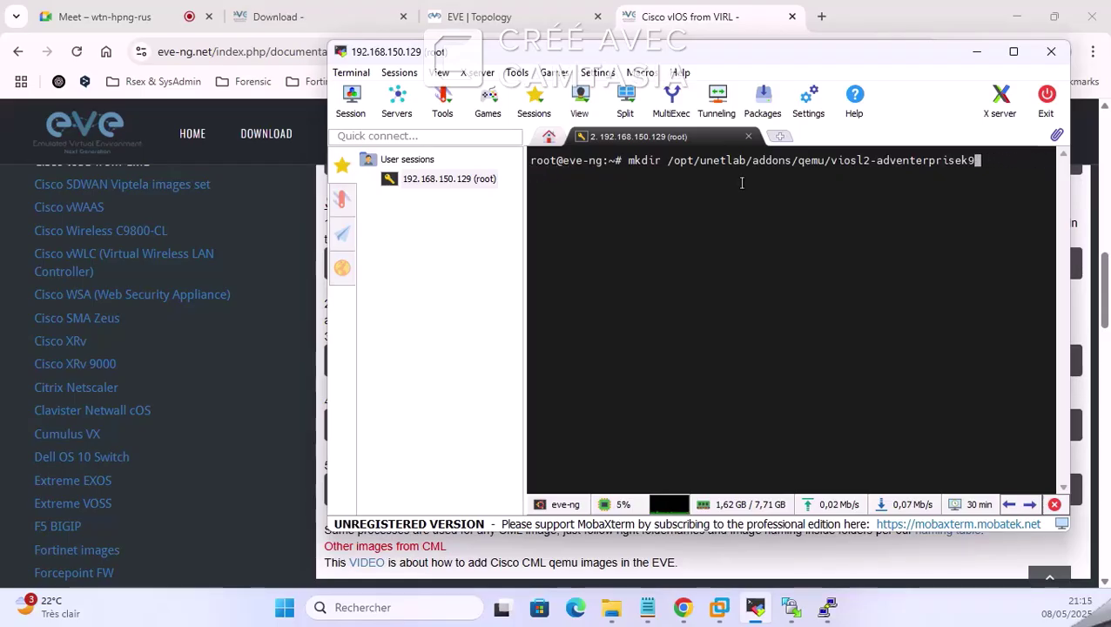
pyautogui.press('Return')
pyautogui.press('Return')
pyautogui.press('Return')
pyautogui.press('Return')
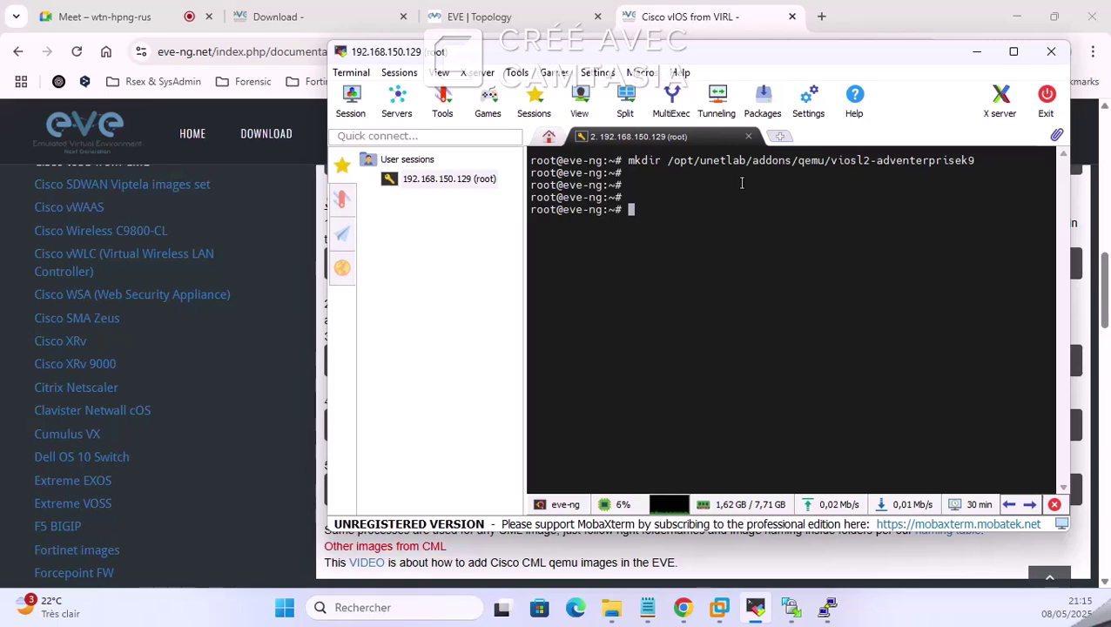
pyautogui.click(976, 51)
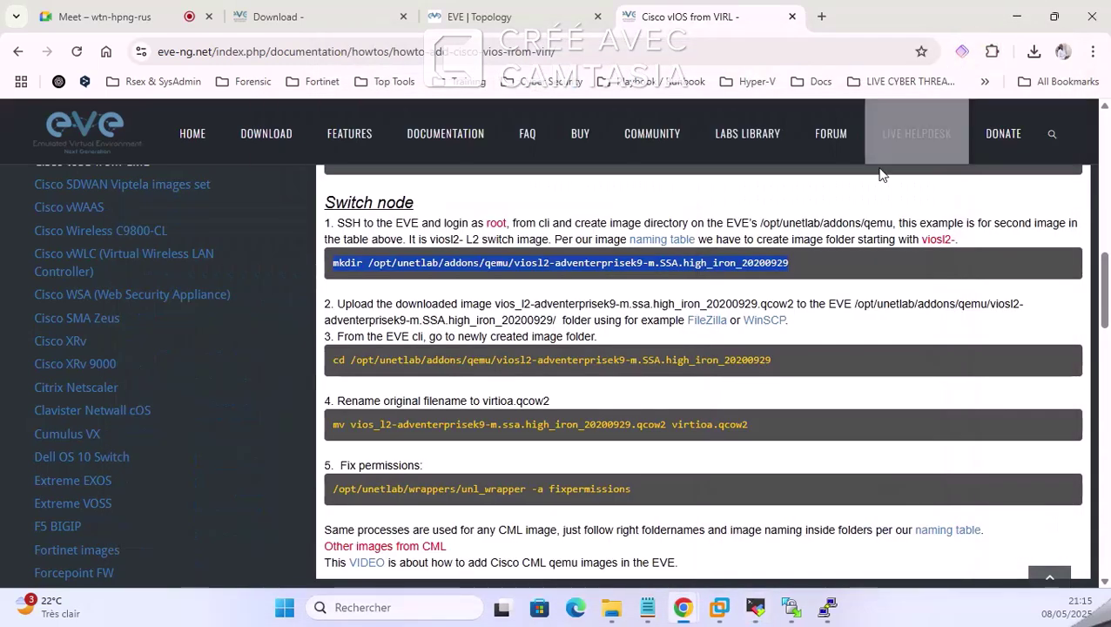
pyautogui.click(701, 268)
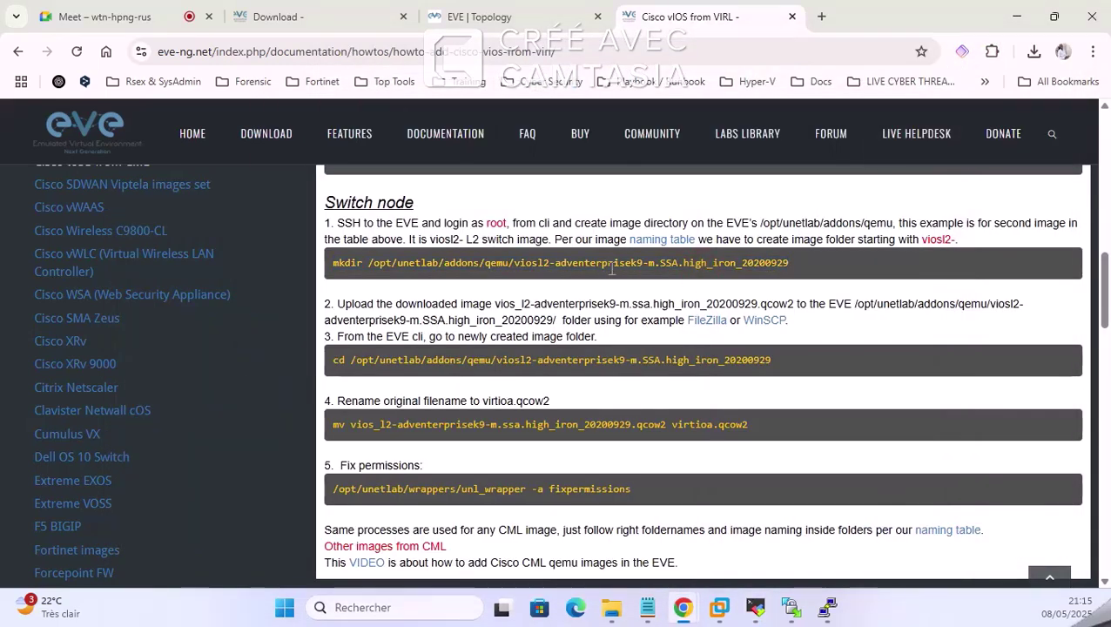
# Step: Open the server's viosl2-adventerprisek9 folder and the local folder holding virtioa.qcow2 in WinSCP
pyautogui.click(791, 608)
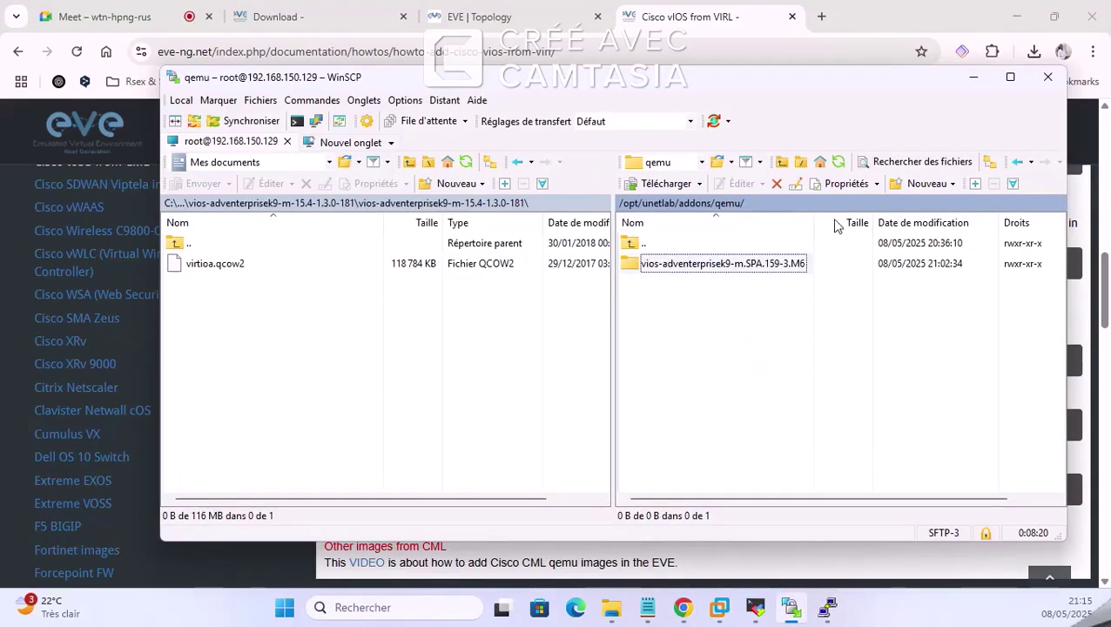
pyautogui.click(841, 164)
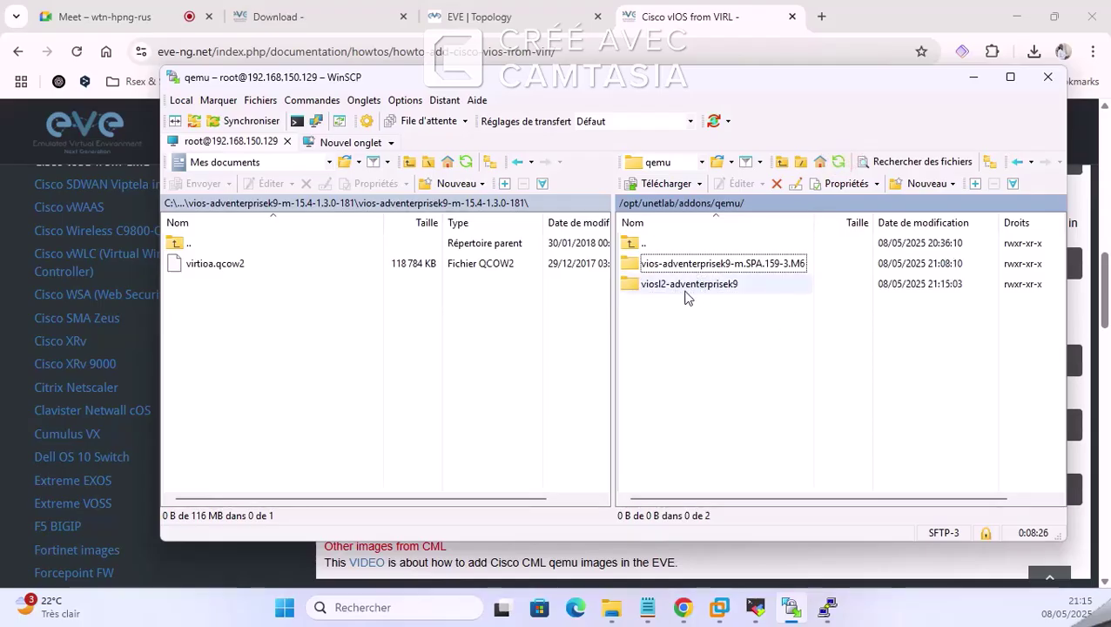
pyautogui.doubleClick(687, 286)
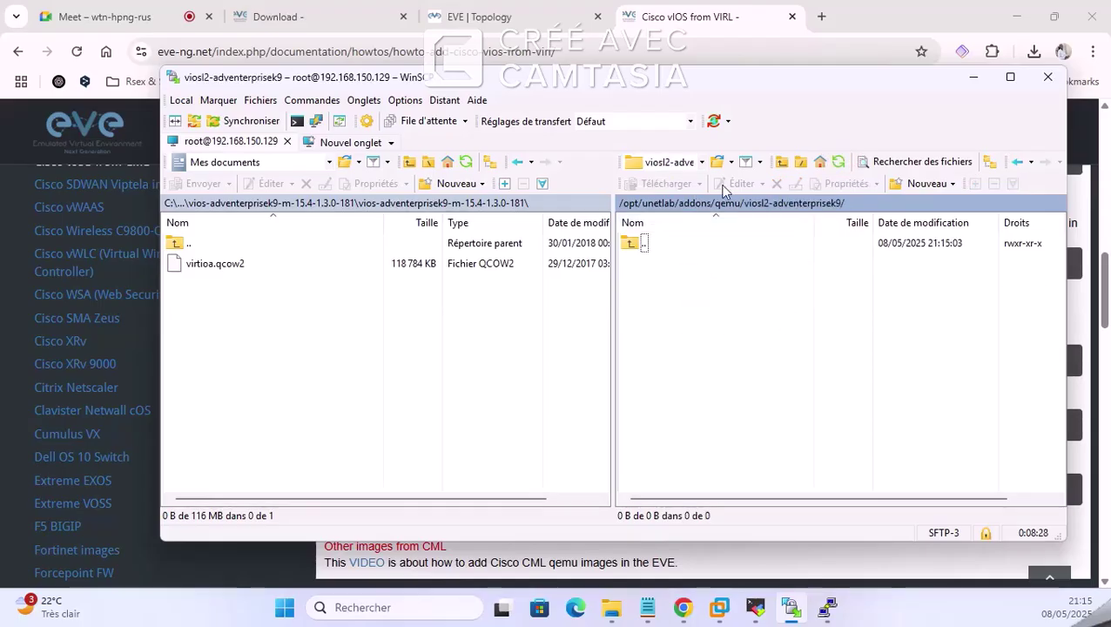
pyautogui.doubleClick(630, 242)
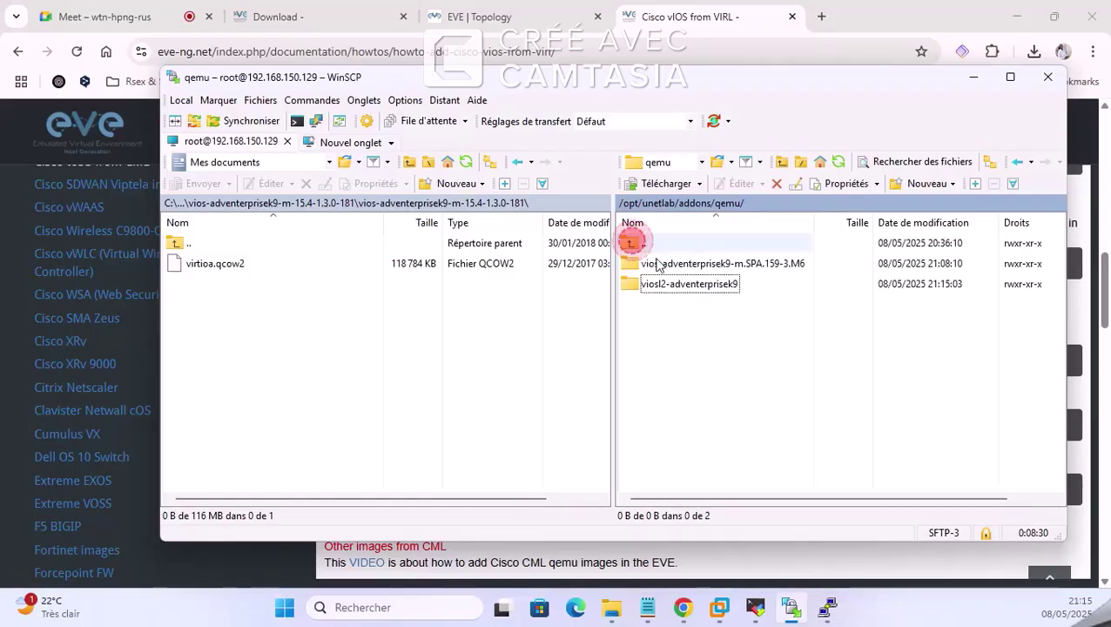
pyautogui.doubleClick(667, 286)
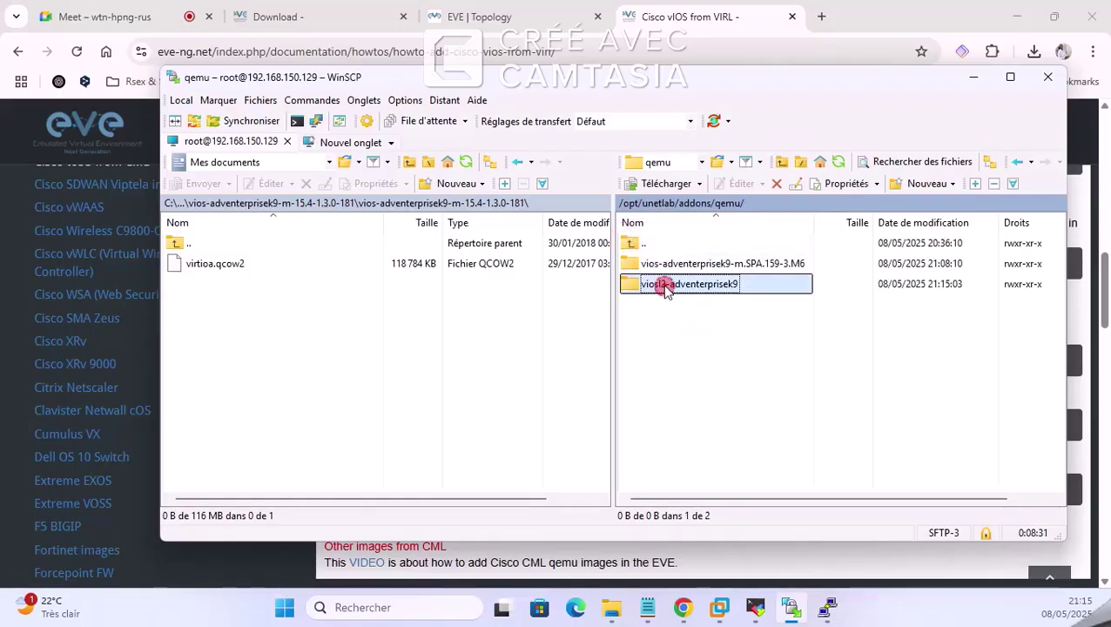
pyautogui.doubleClick(173, 244)
pyautogui.doubleClick(173, 244)
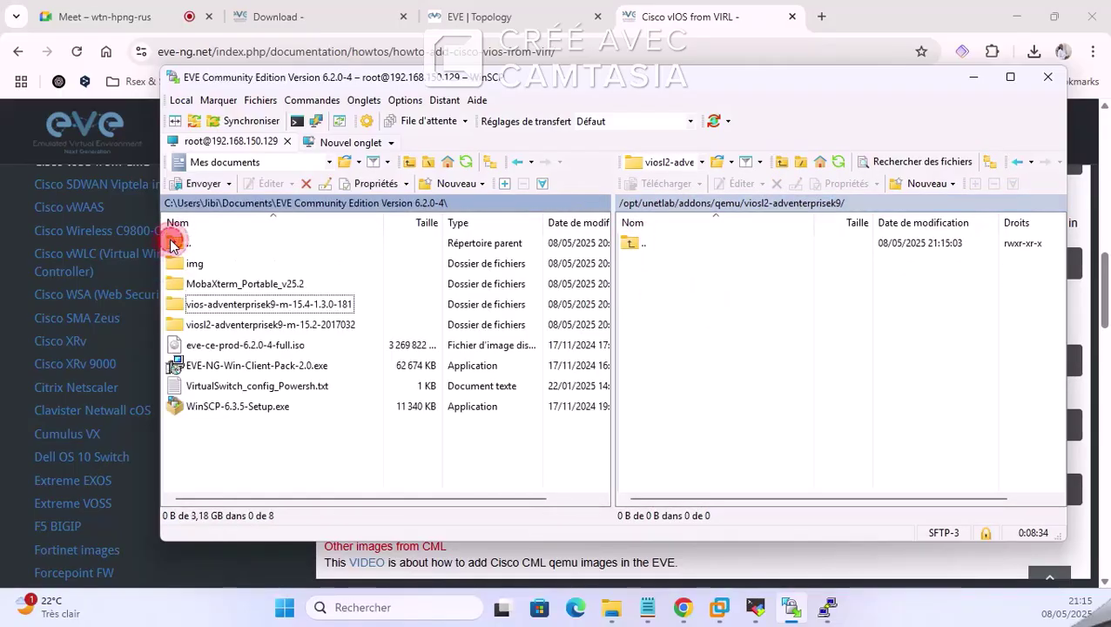
pyautogui.doubleClick(241, 324)
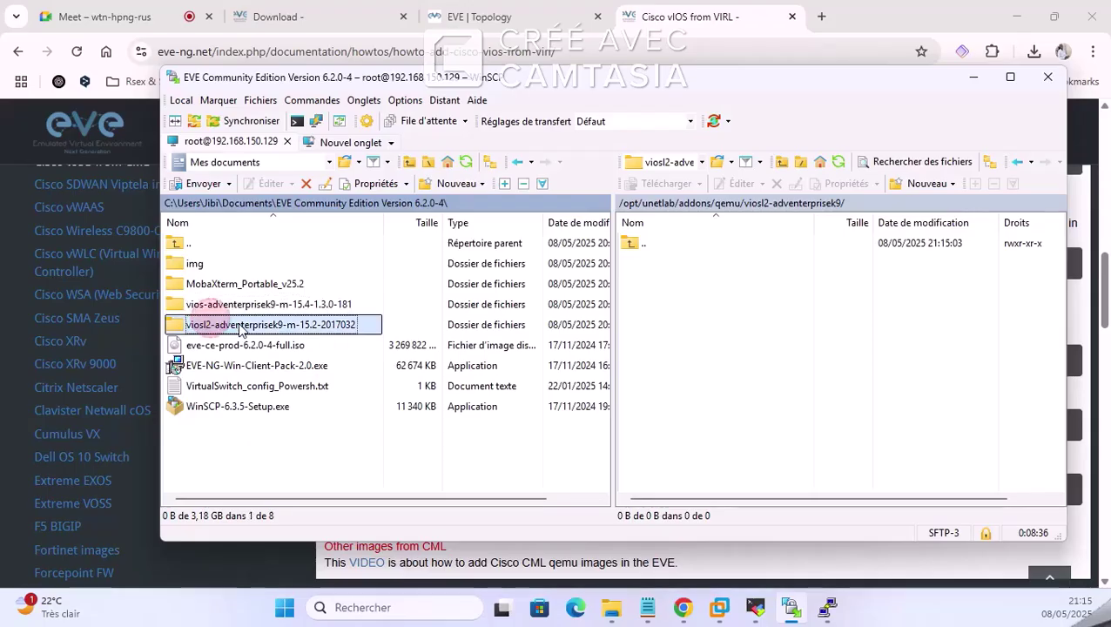
pyautogui.doubleClick(229, 265)
# Step: Upload virtioa.qcow2 into the server's viosl2-adventerprisek9 folder
pyautogui.click(215, 265)
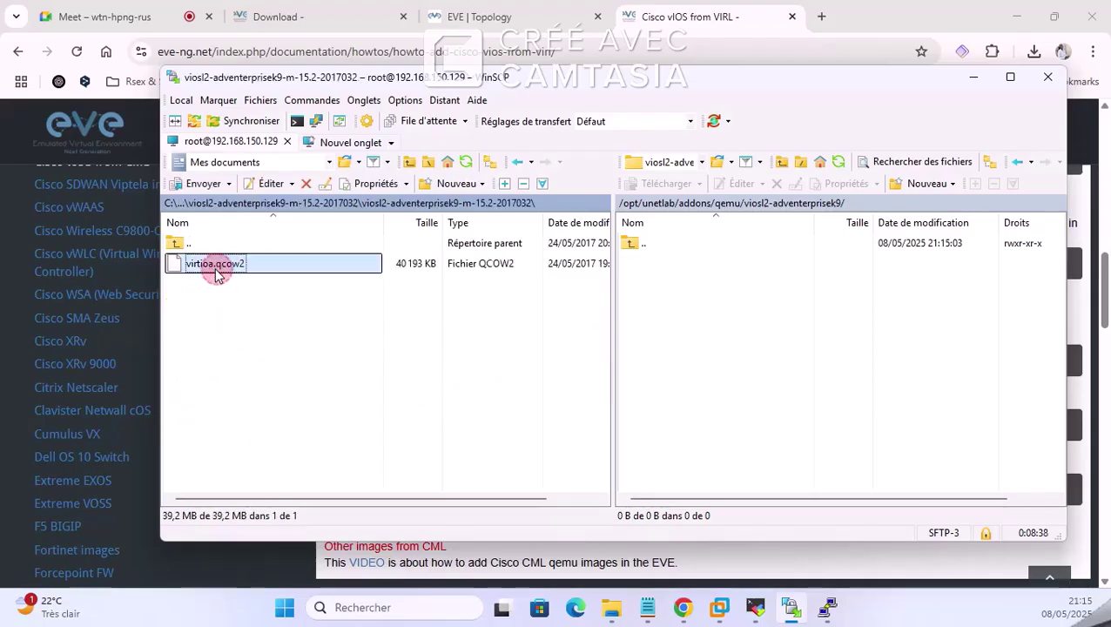
pyautogui.click(215, 265)
pyautogui.moveTo(213, 269); pyautogui.dragTo(607, 289)
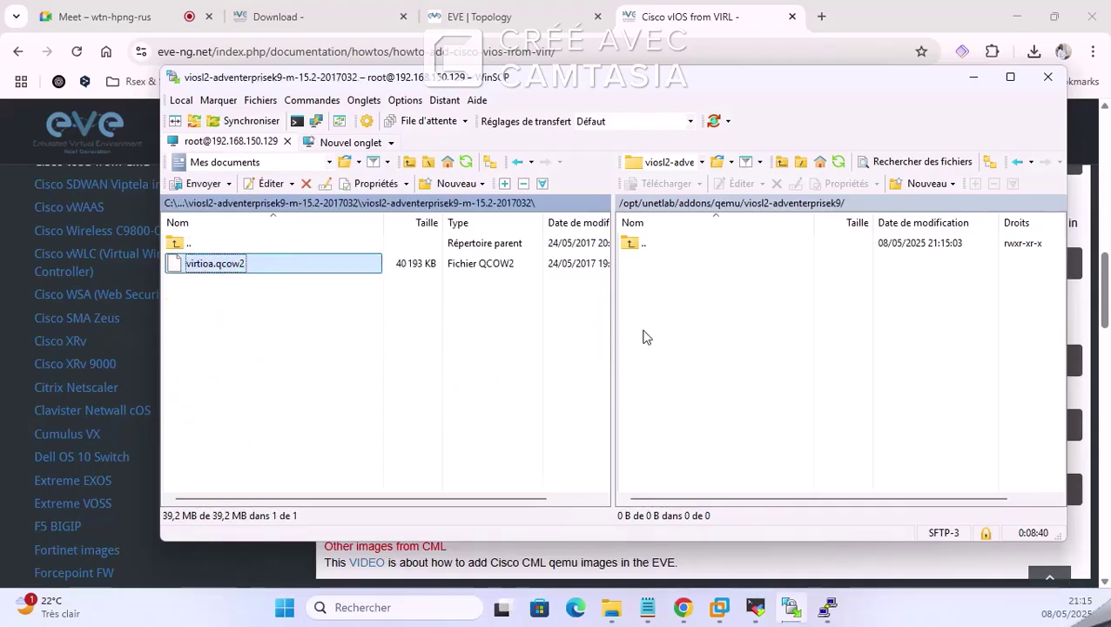
pyautogui.moveTo(645, 337); pyautogui.dragTo(645, 336)
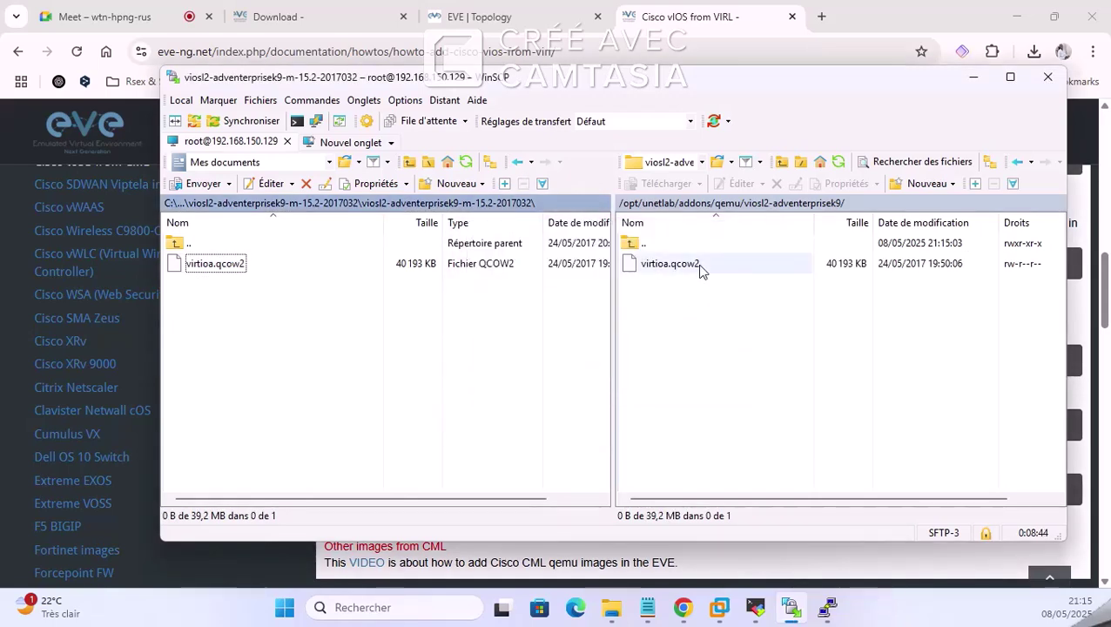
# Step: Set the uploaded virtioa.qcow2 permissions to 7777 in its Properties dialog
pyautogui.click(702, 268)
pyautogui.rightClick(702, 268)
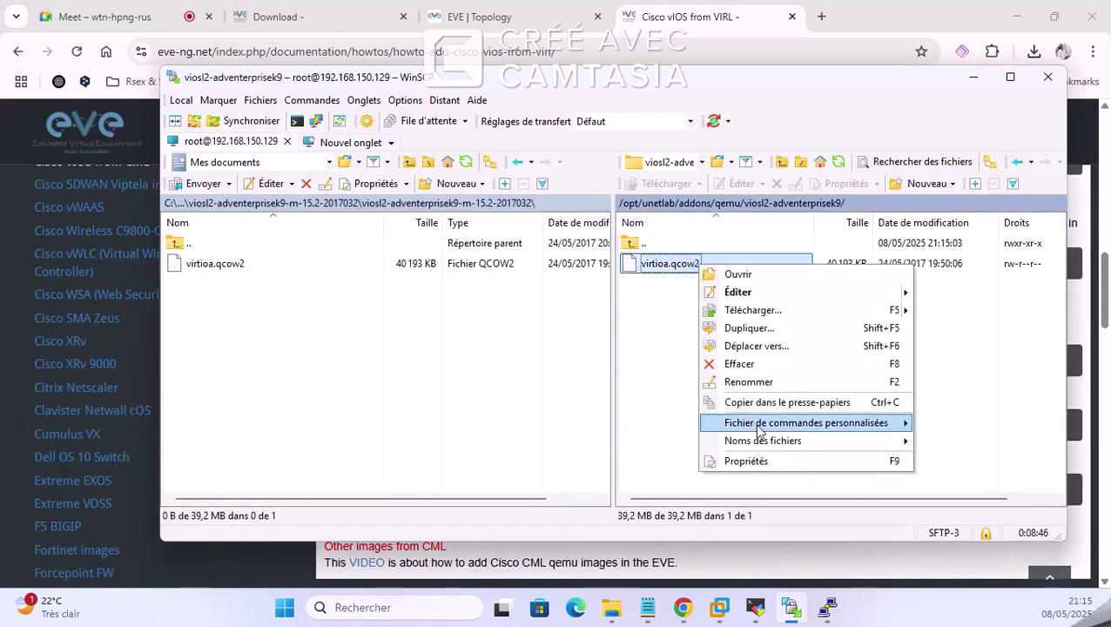
pyautogui.click(766, 462)
pyautogui.click(654, 341)
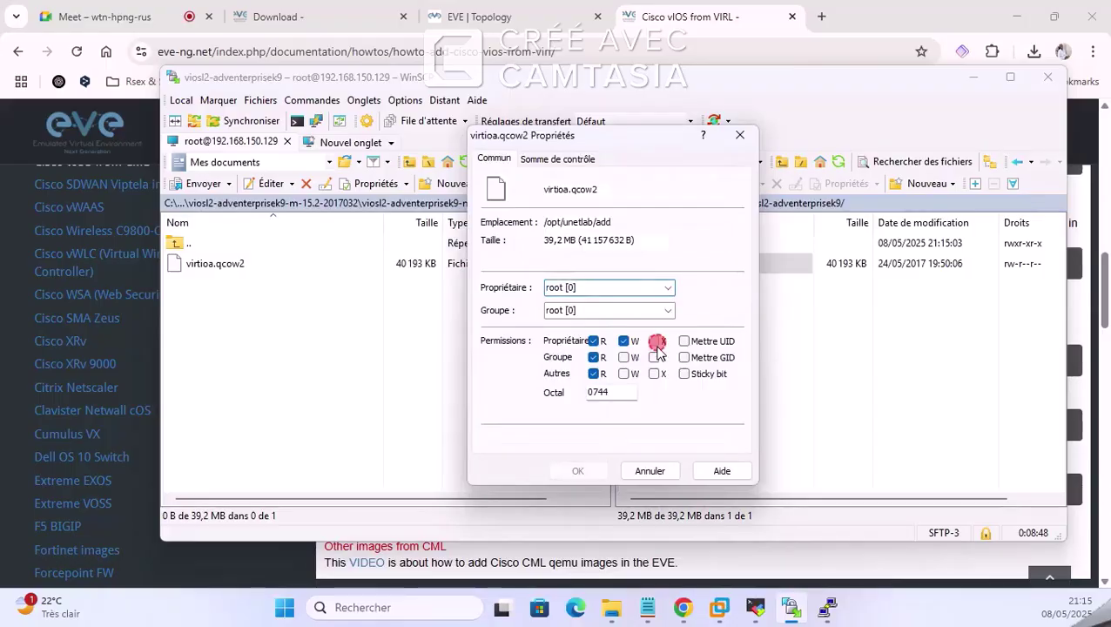
pyautogui.click(655, 357)
pyautogui.click(624, 358)
pyautogui.click(623, 374)
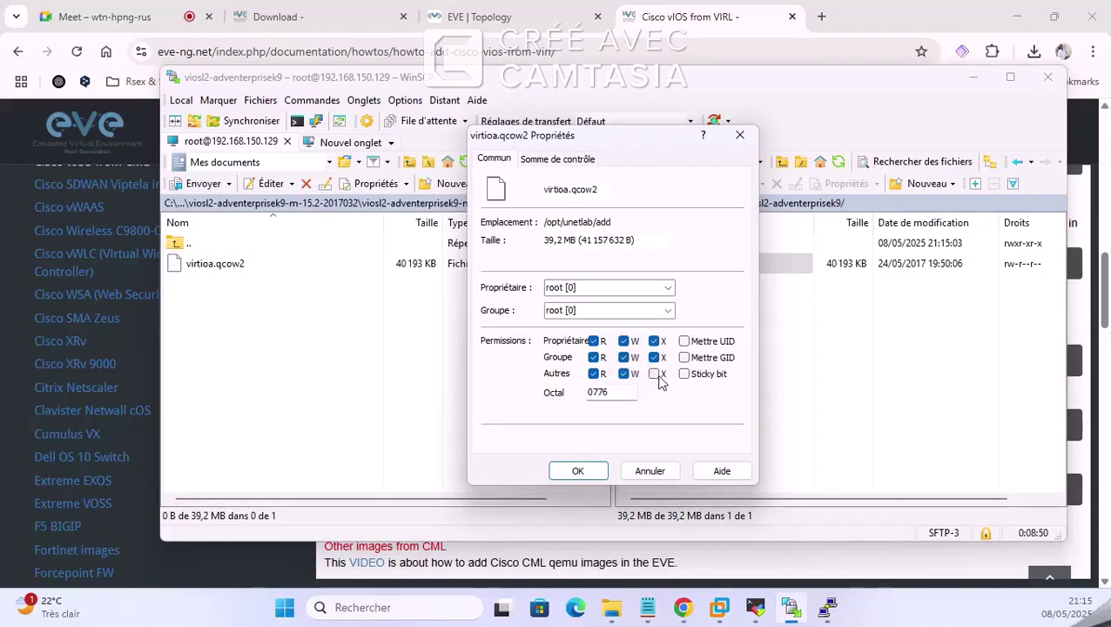
pyautogui.click(654, 373)
pyautogui.click(692, 375)
pyautogui.click(686, 358)
pyautogui.click(578, 470)
pyautogui.doubleClick(632, 244)
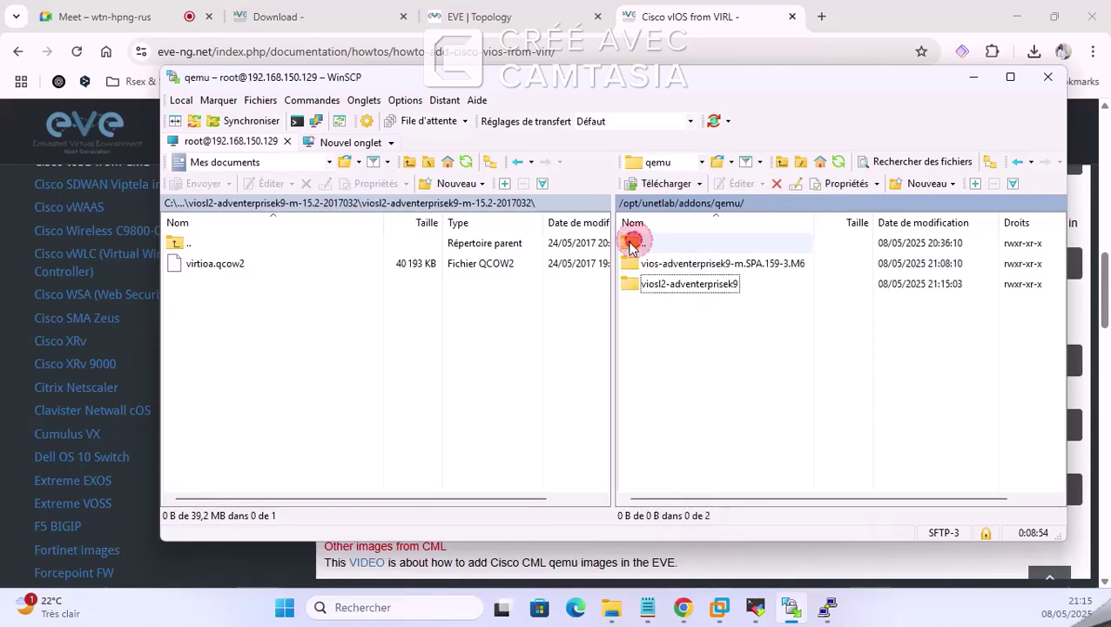
pyautogui.click(520, 16)
# Step: Copy the unl_wrapper fixpermissions command from the Cisco vIOS guide
pyautogui.click(670, 15)
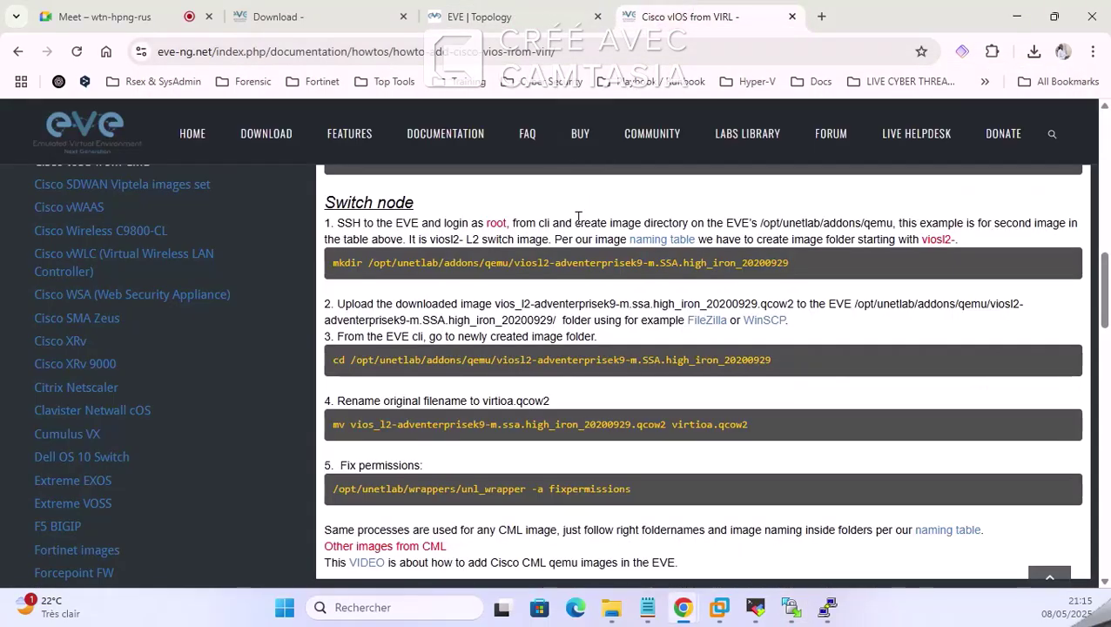
pyautogui.scroll(-1, 577, 218)
pyautogui.scroll(1, 583, 264)
pyautogui.tripleClick(457, 489)
pyautogui.rightClick(458, 489)
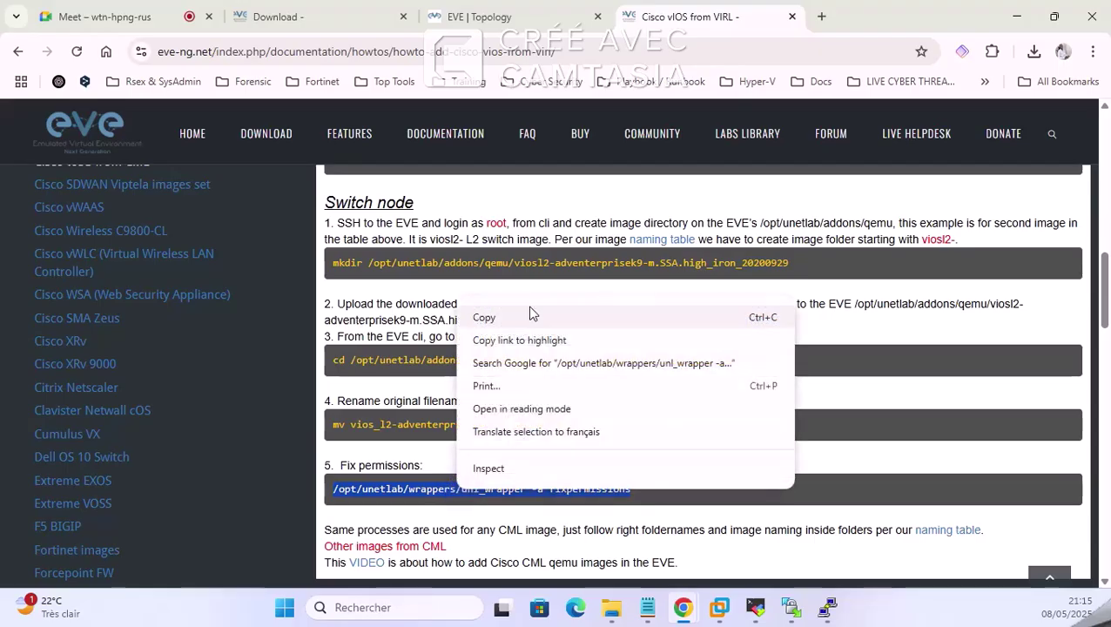
pyautogui.click(526, 317)
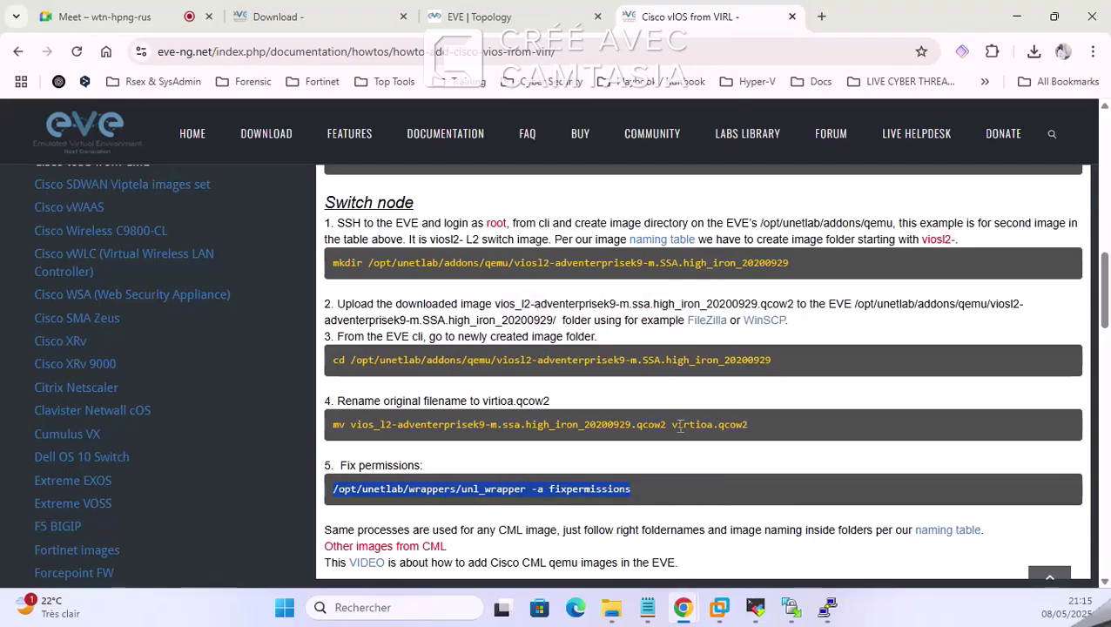
pyautogui.moveTo(673, 427); pyautogui.dragTo(736, 426)
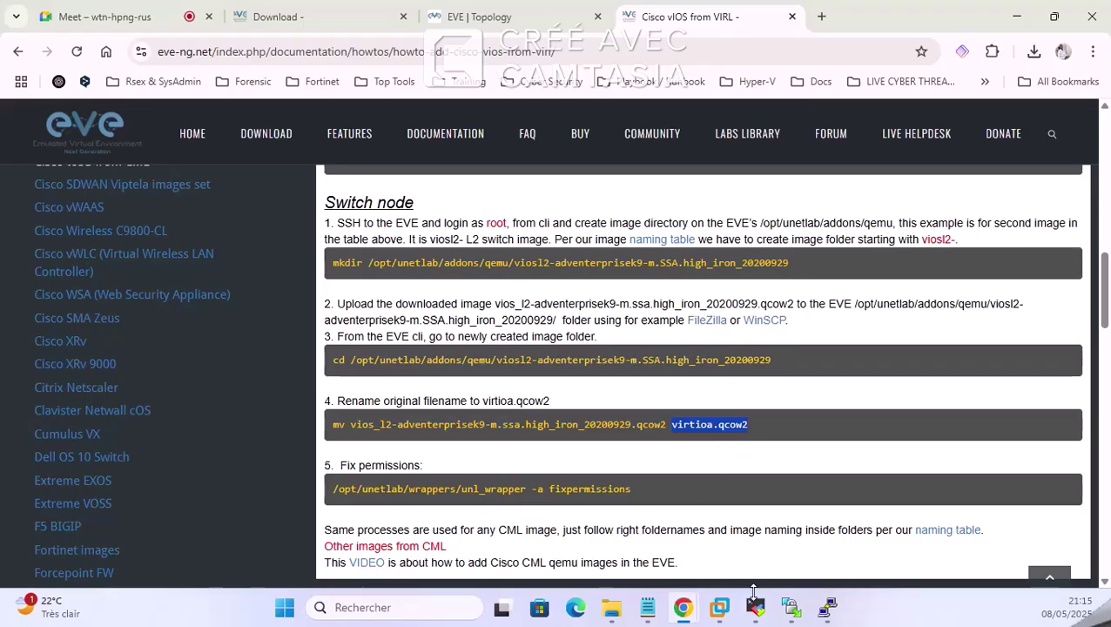
pyautogui.click(730, 611)
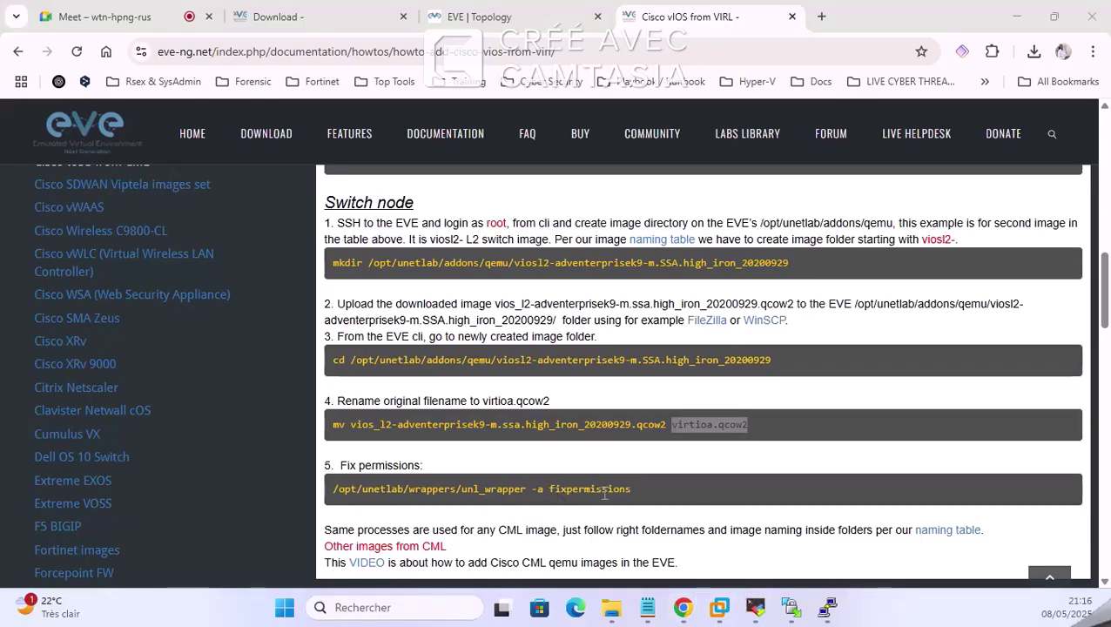
pyautogui.click(756, 607)
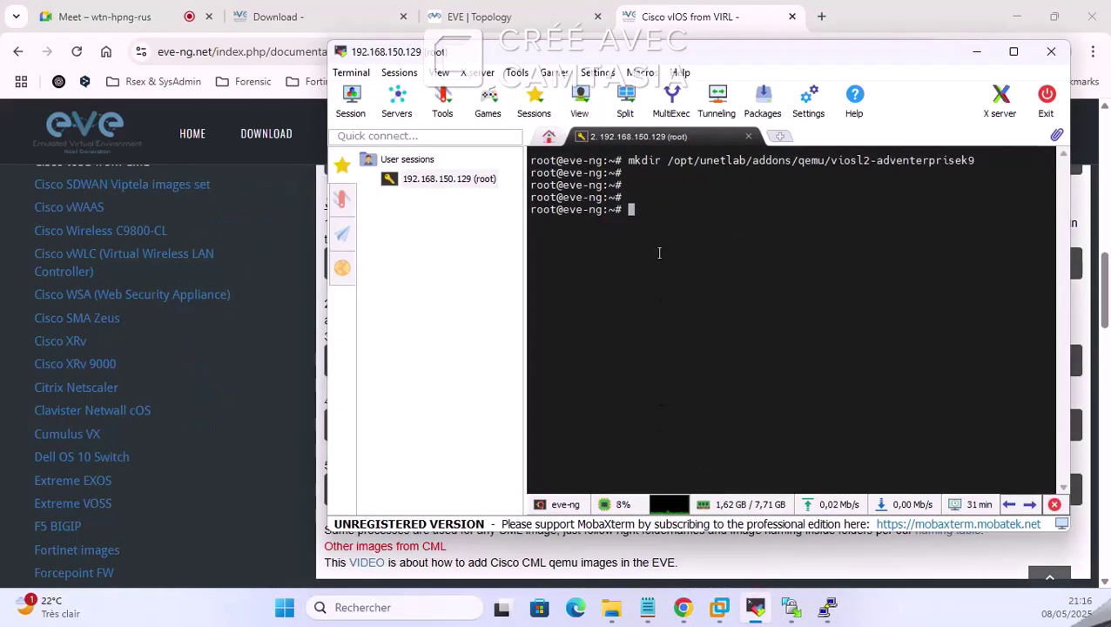
# Step: Paste and run the unl_wrapper fixpermissions command in MobaXterm, then return to the EVE topology
pyautogui.rightClick(655, 214)
pyautogui.click(723, 283)
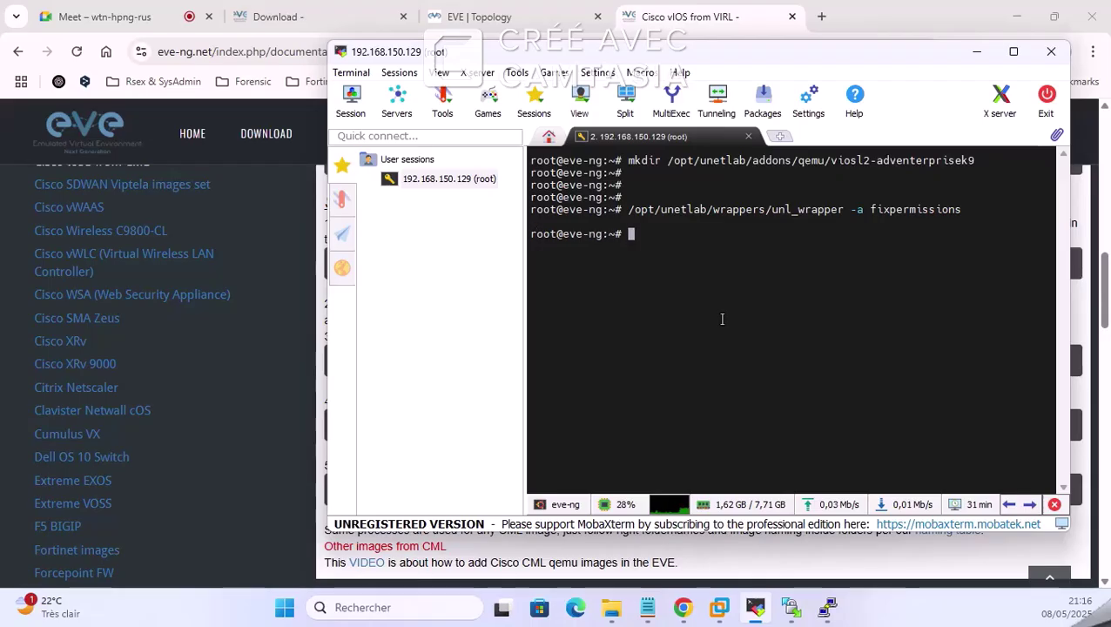
pyautogui.click(977, 52)
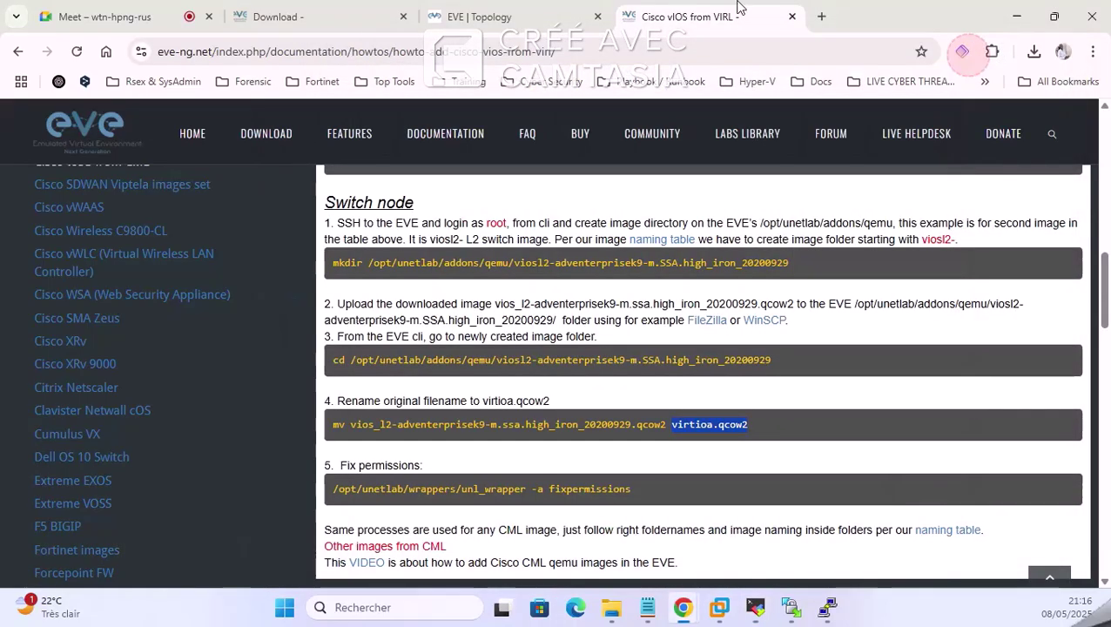
pyautogui.click(526, 9)
# Step: Add a Cisco vIOS Switch node using the viosl2-adventerprisek9 image
pyautogui.rightClick(359, 223)
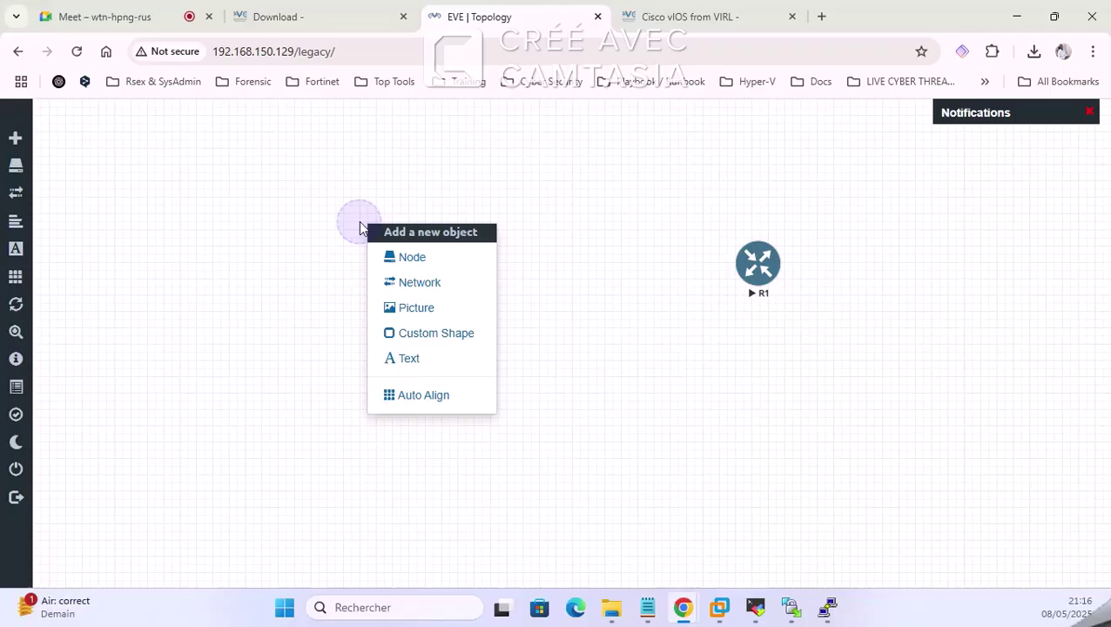
pyautogui.click(406, 256)
pyautogui.write('vid')
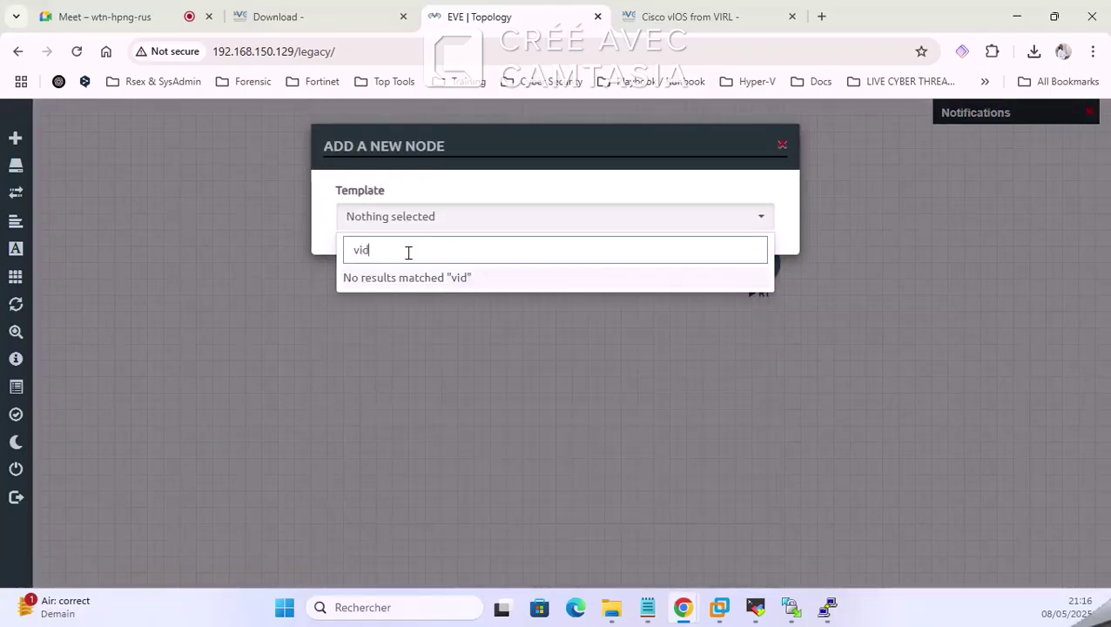
pyautogui.press('BackSpace')
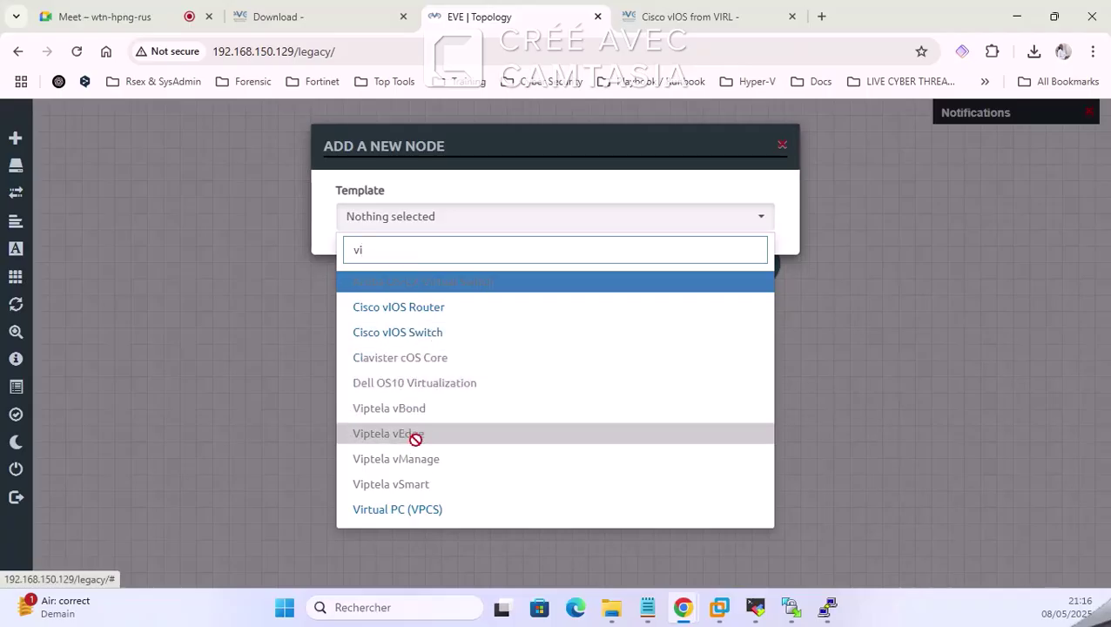
pyautogui.click(427, 338)
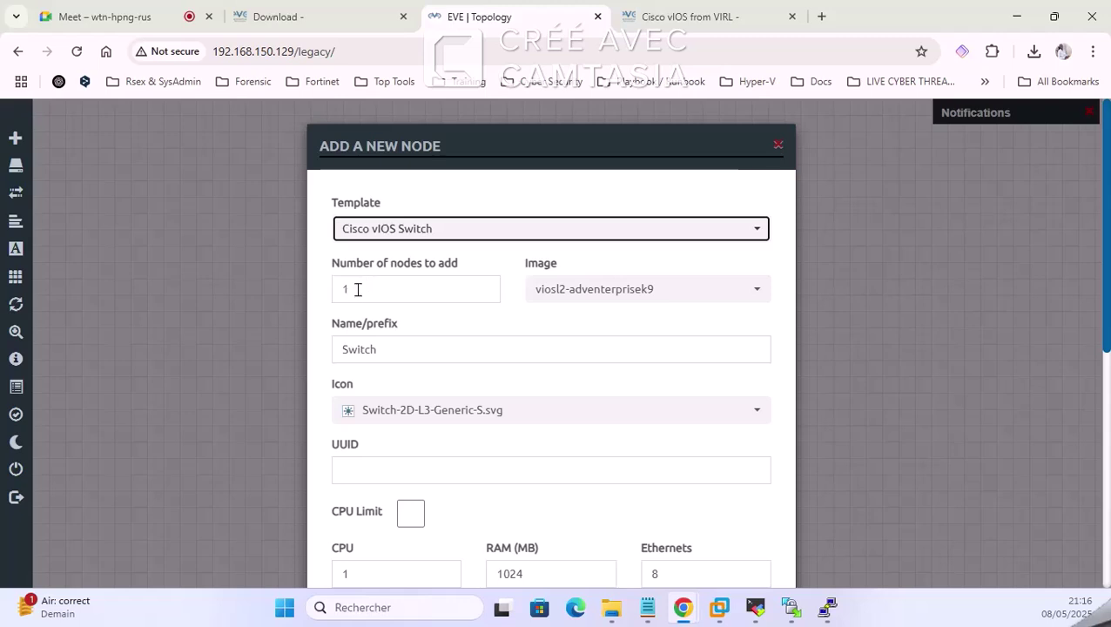
pyautogui.click(583, 294)
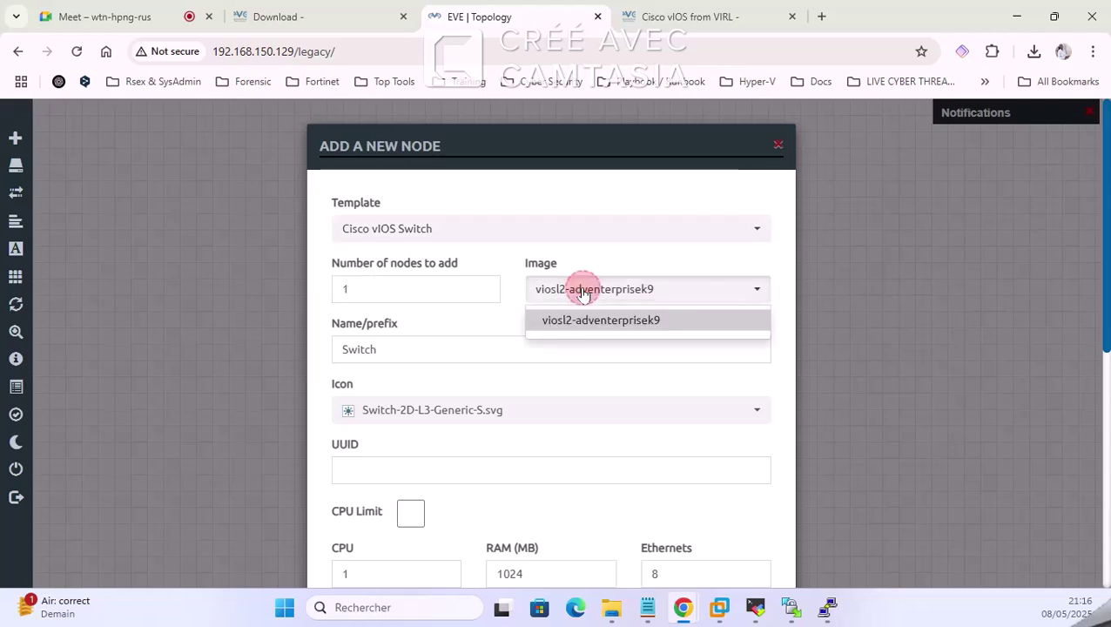
pyautogui.click(596, 317)
pyautogui.click(601, 293)
pyautogui.click(573, 322)
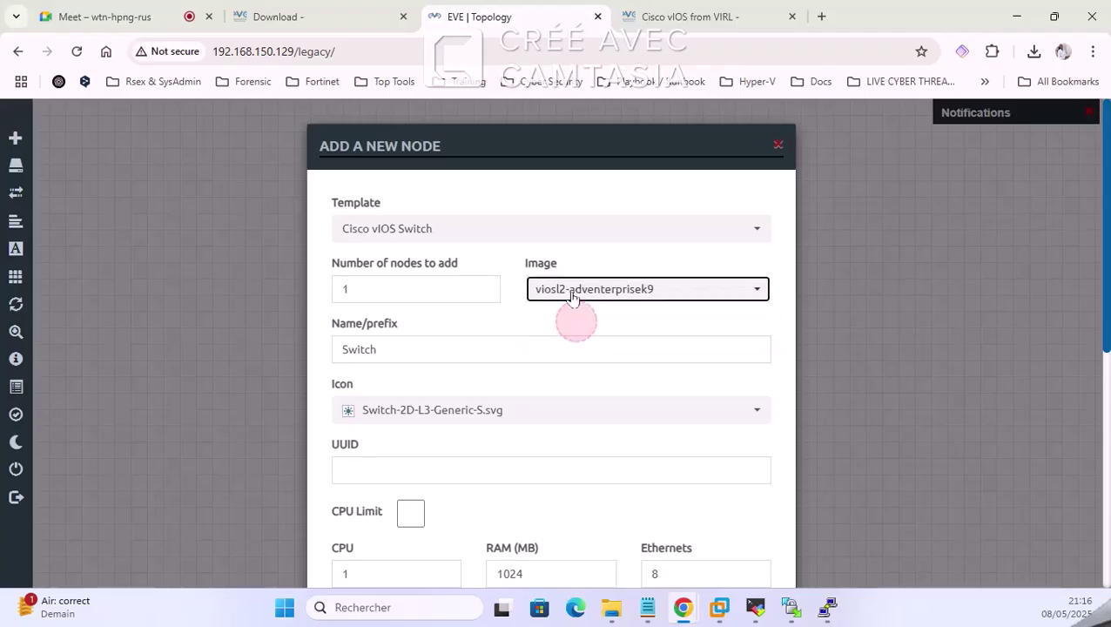
pyautogui.scroll(-1, 599, 353)
pyautogui.scroll(-1, 599, 352)
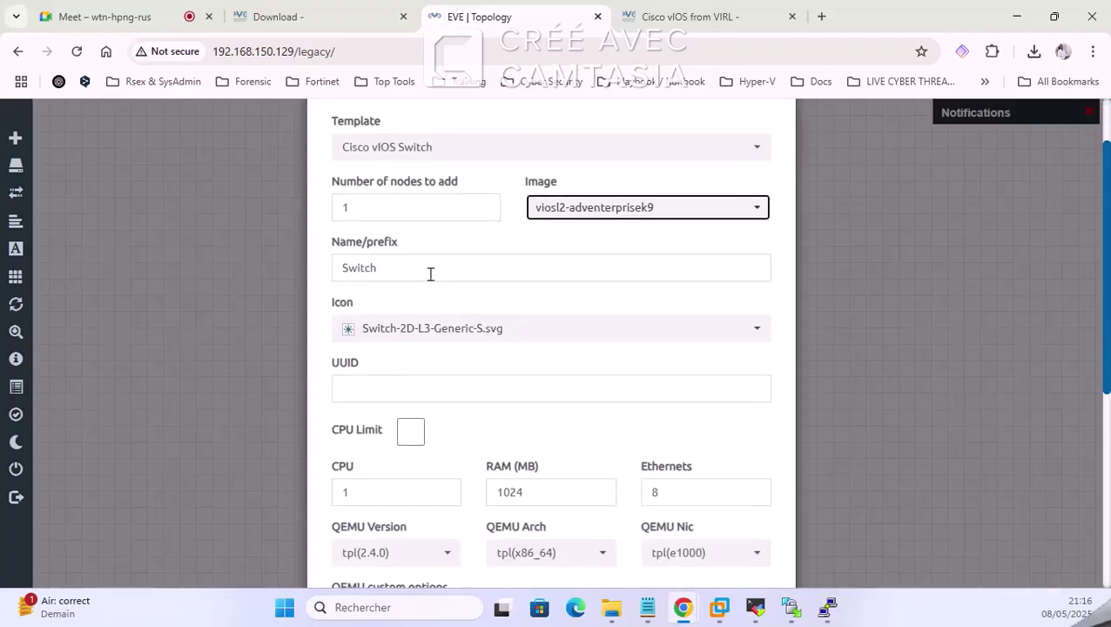
# Step: Name the node SW, give it the Switch-3D-L3-S.svg icon, and save it
pyautogui.doubleClick(398, 269)
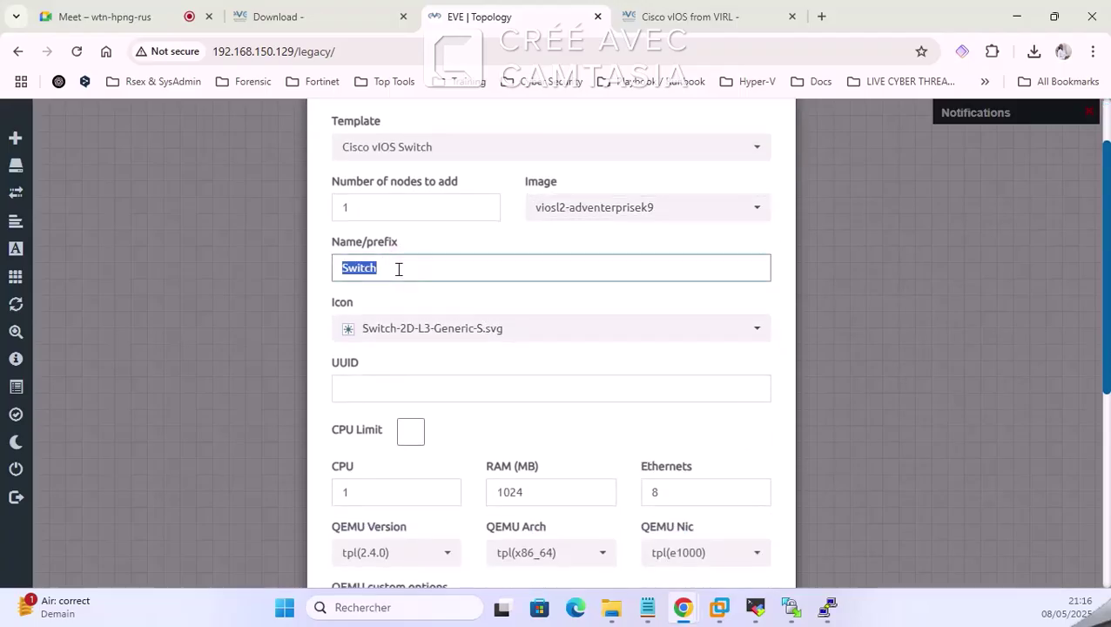
pyautogui.write('SW')
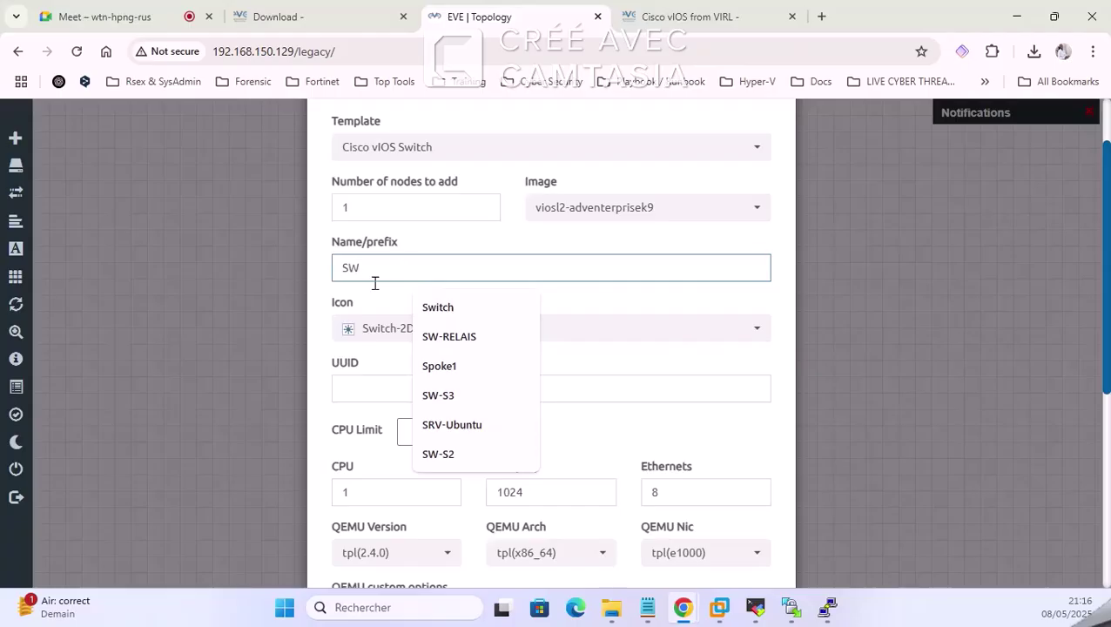
pyautogui.click(378, 327)
pyautogui.scroll(-1, 445, 422)
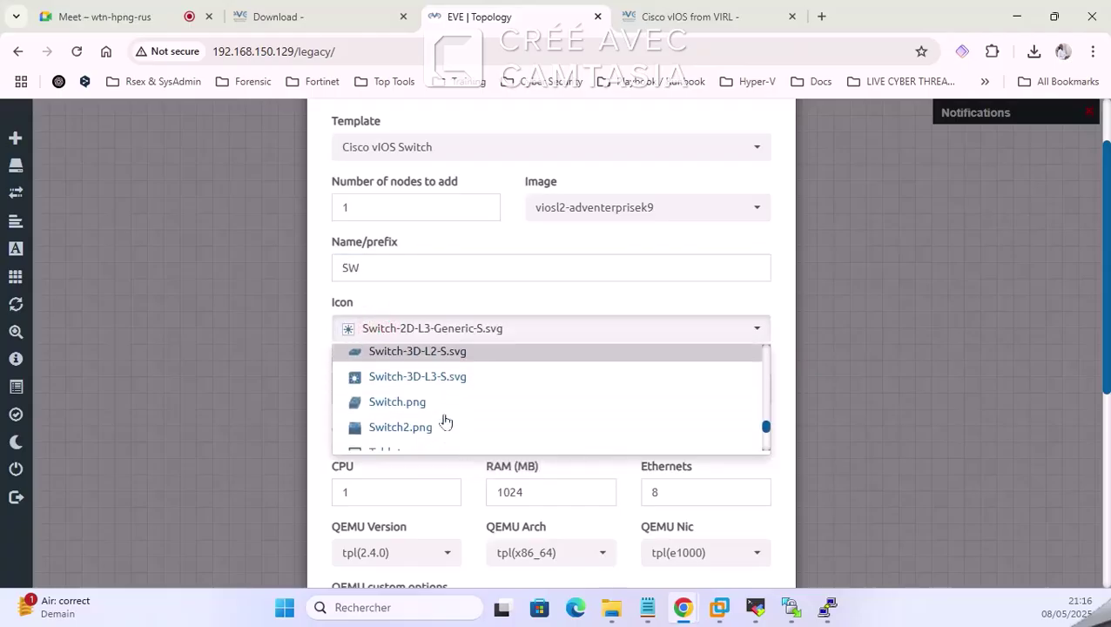
pyautogui.click(419, 372)
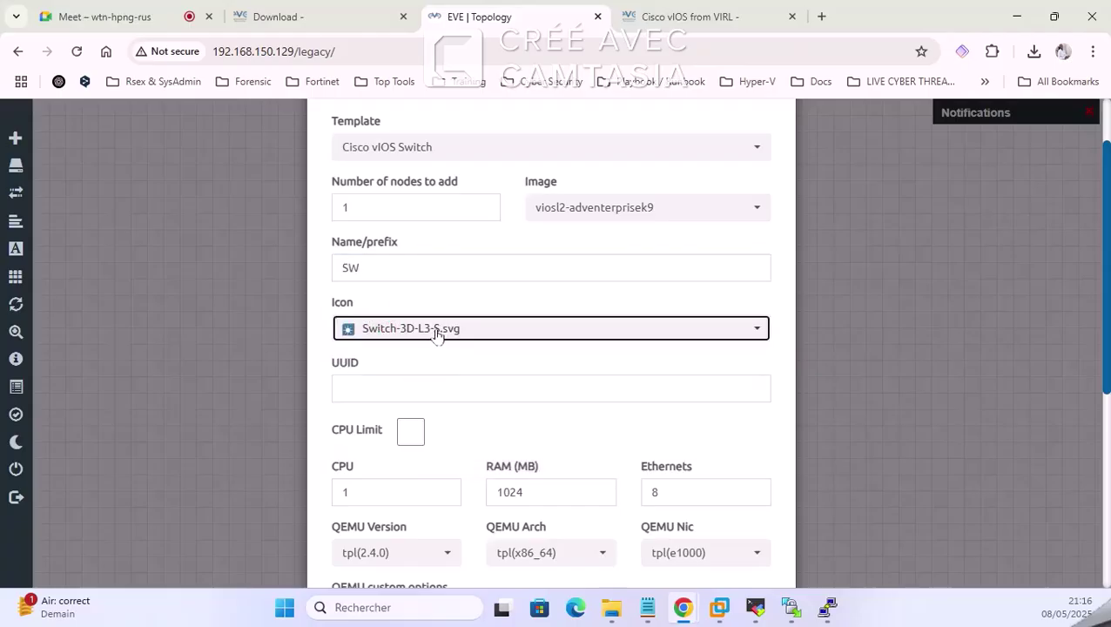
pyautogui.scroll(-3, 474, 311)
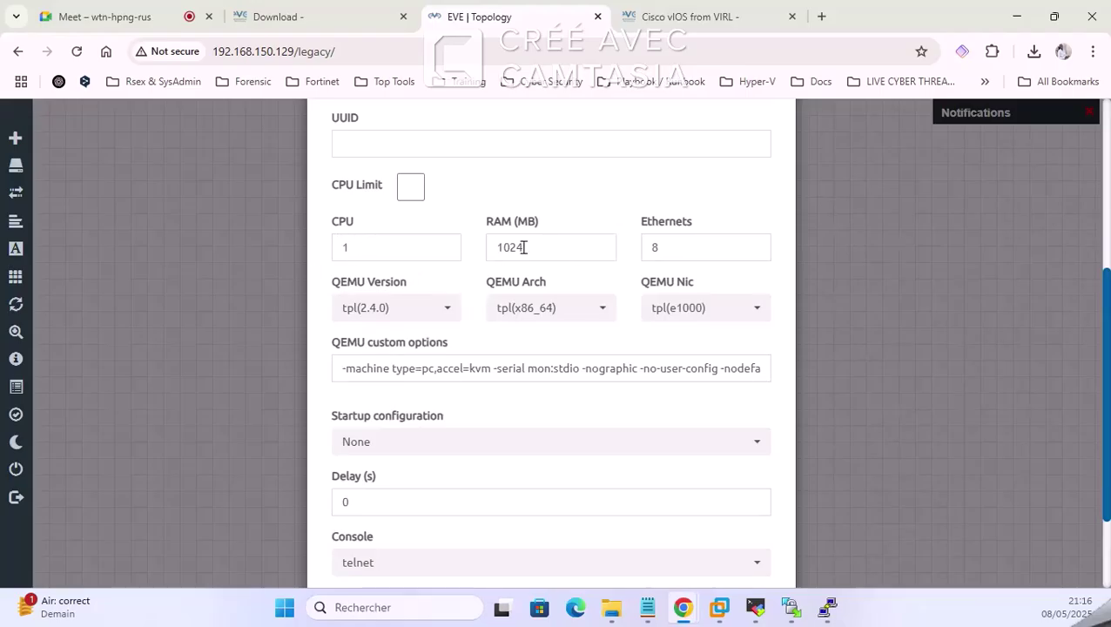
pyautogui.scroll(-2, 548, 327)
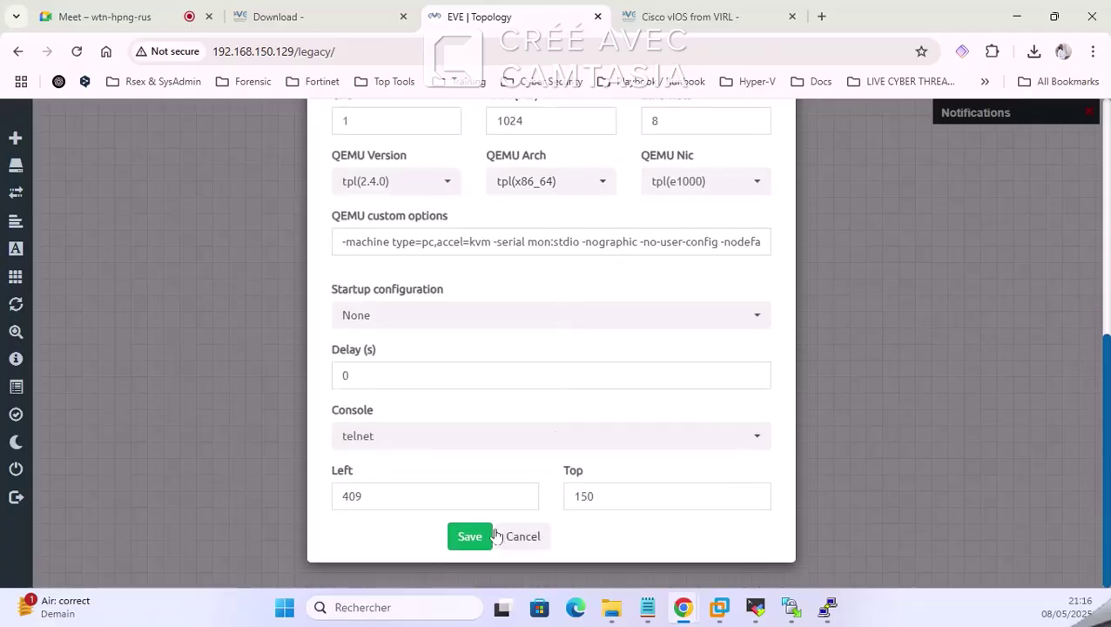
pyautogui.click(479, 535)
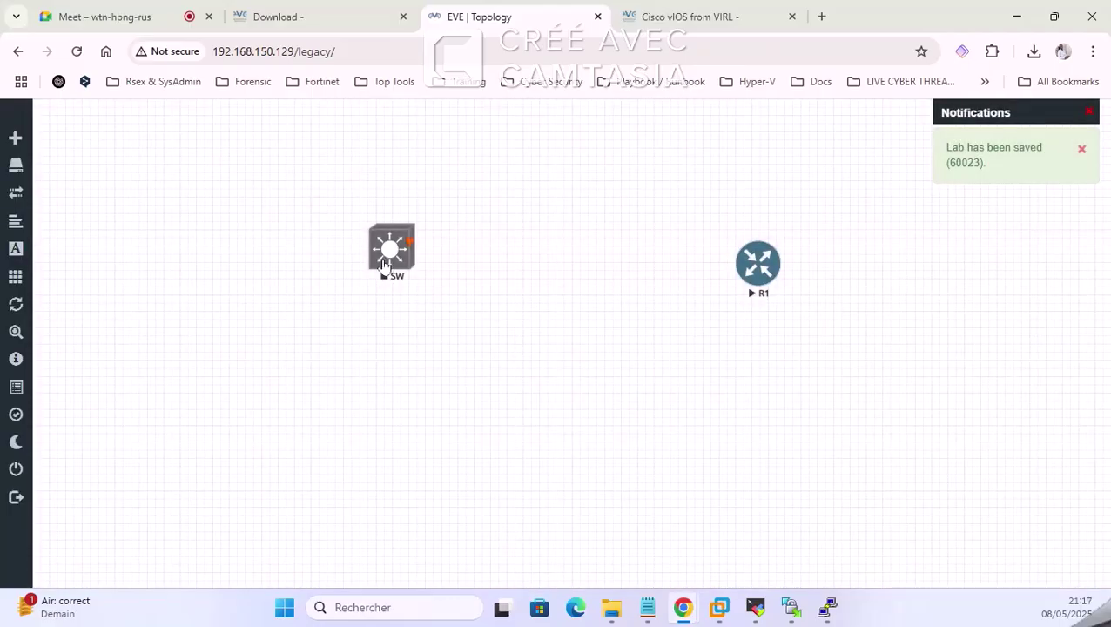
# Step: Rearrange the R1 and SW icons so router R1 sits just above switch SW
pyautogui.moveTo(384, 265); pyautogui.dragTo(504, 386)
pyautogui.moveTo(768, 261); pyautogui.dragTo(765, 388)
pyautogui.moveTo(512, 373); pyautogui.dragTo(529, 283)
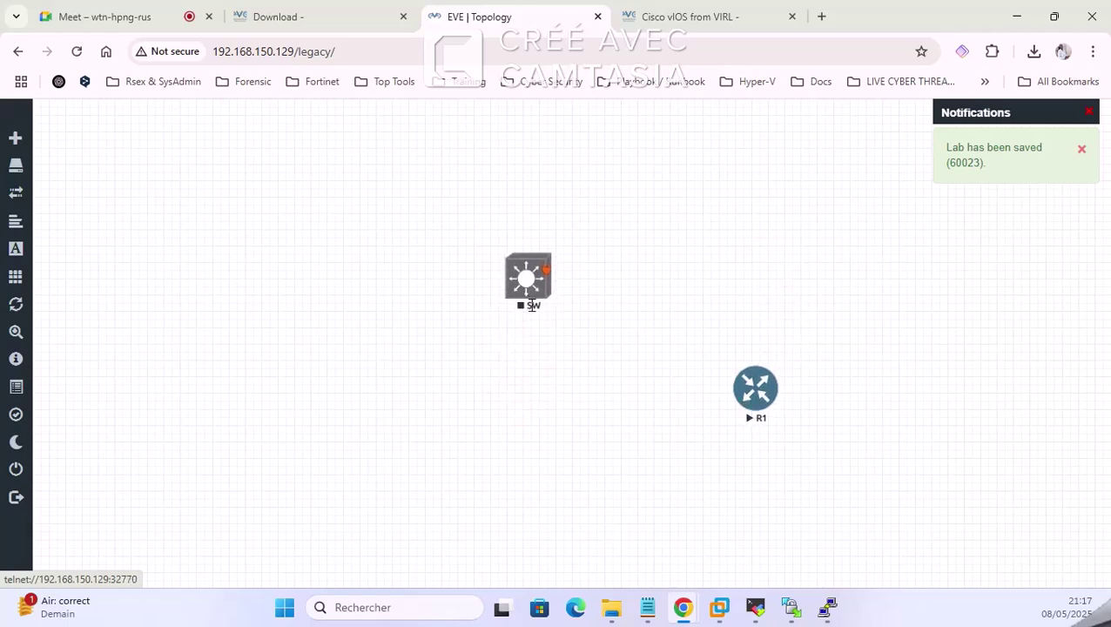
pyautogui.moveTo(753, 399); pyautogui.dragTo(482, 190)
pyautogui.moveTo(549, 294); pyautogui.dragTo(508, 384)
pyautogui.moveTo(476, 177); pyautogui.dragTo(471, 220)
pyautogui.moveTo(508, 392); pyautogui.dragTo(496, 376)
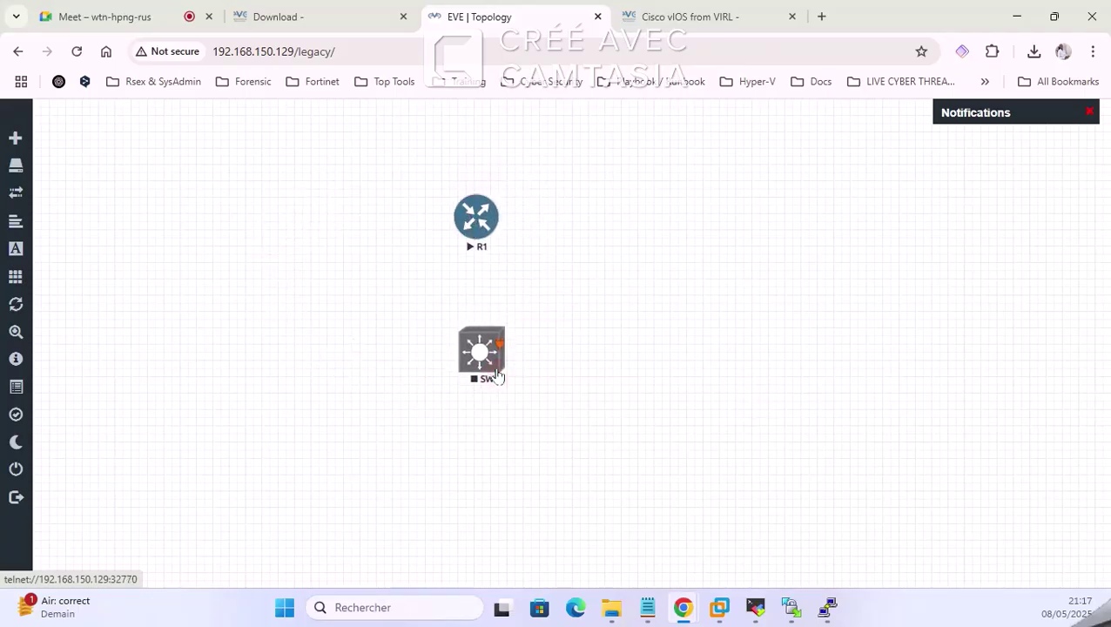
pyautogui.rightClick(486, 469)
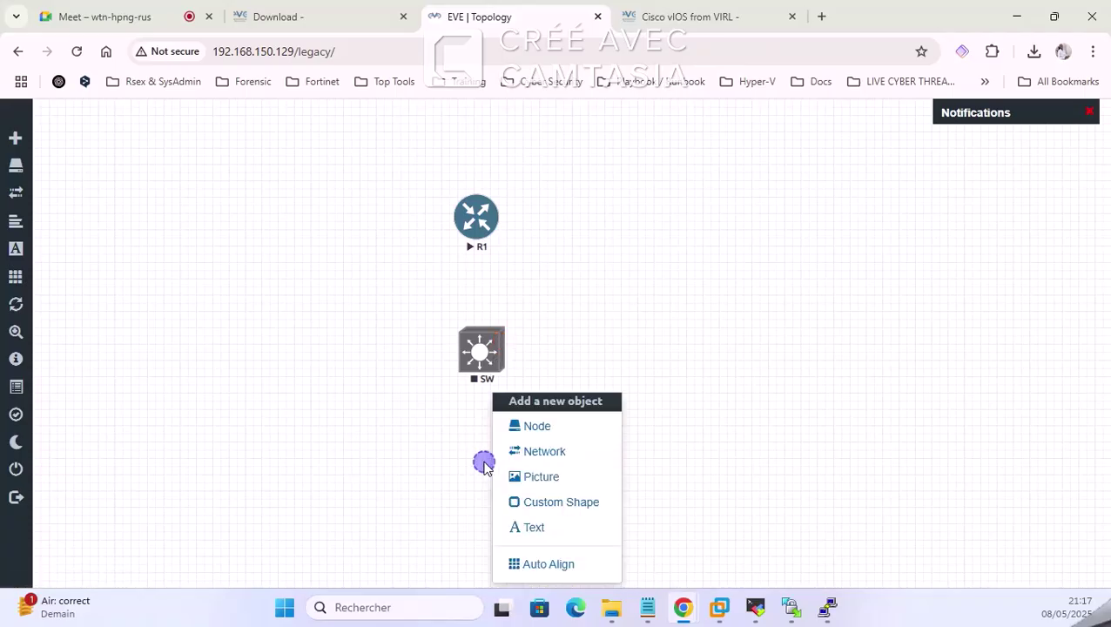
pyautogui.click(566, 433)
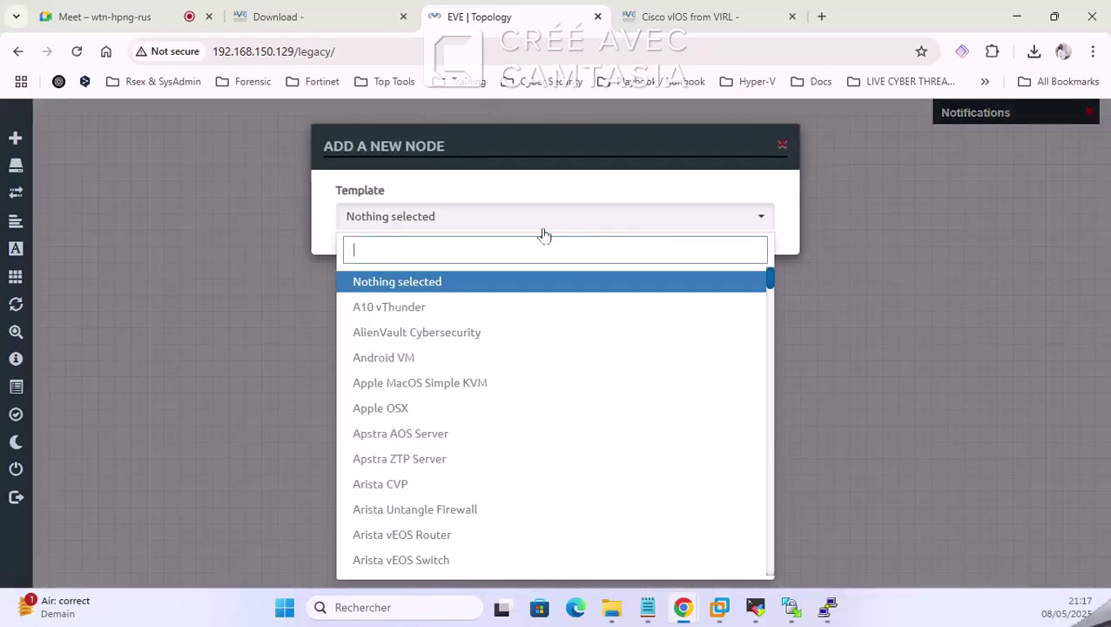
pyautogui.write('VC')
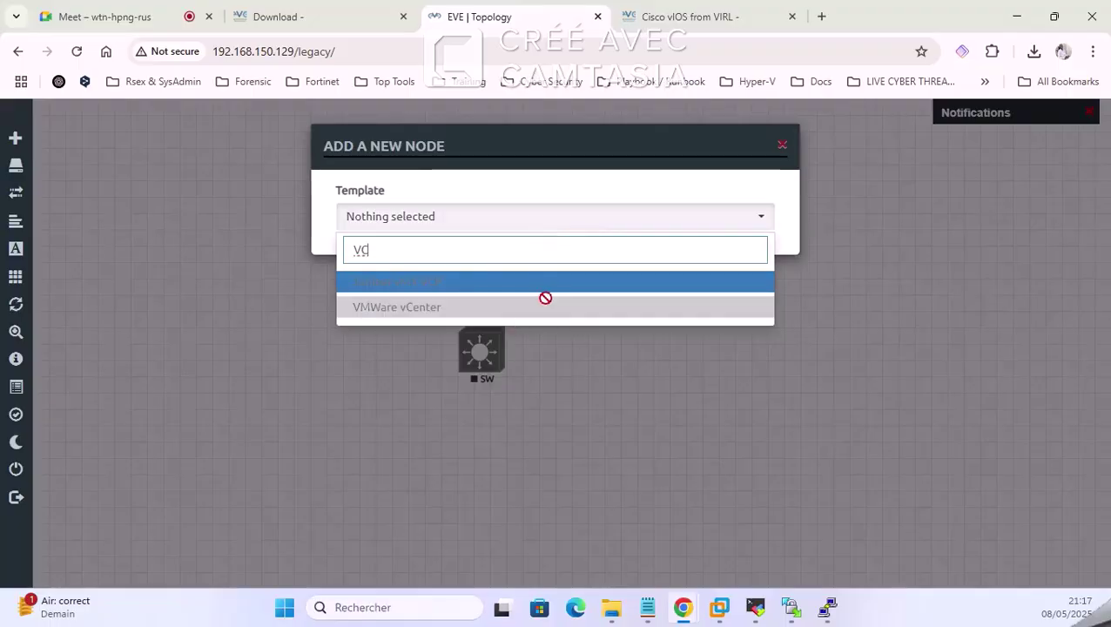
pyautogui.press('BackSpace')
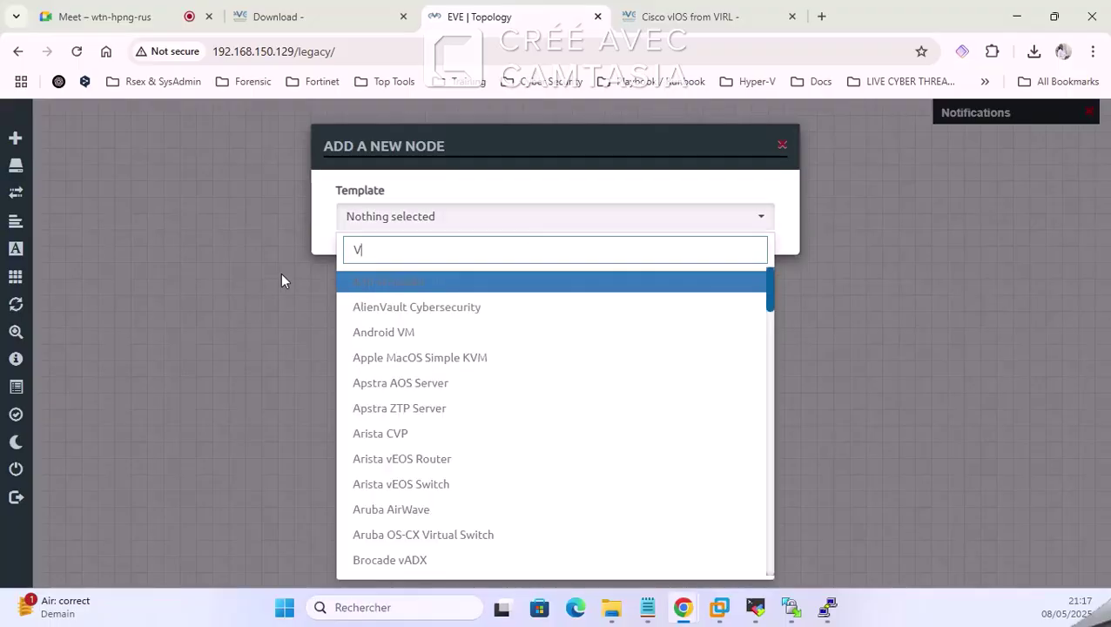
pyautogui.write('IR')
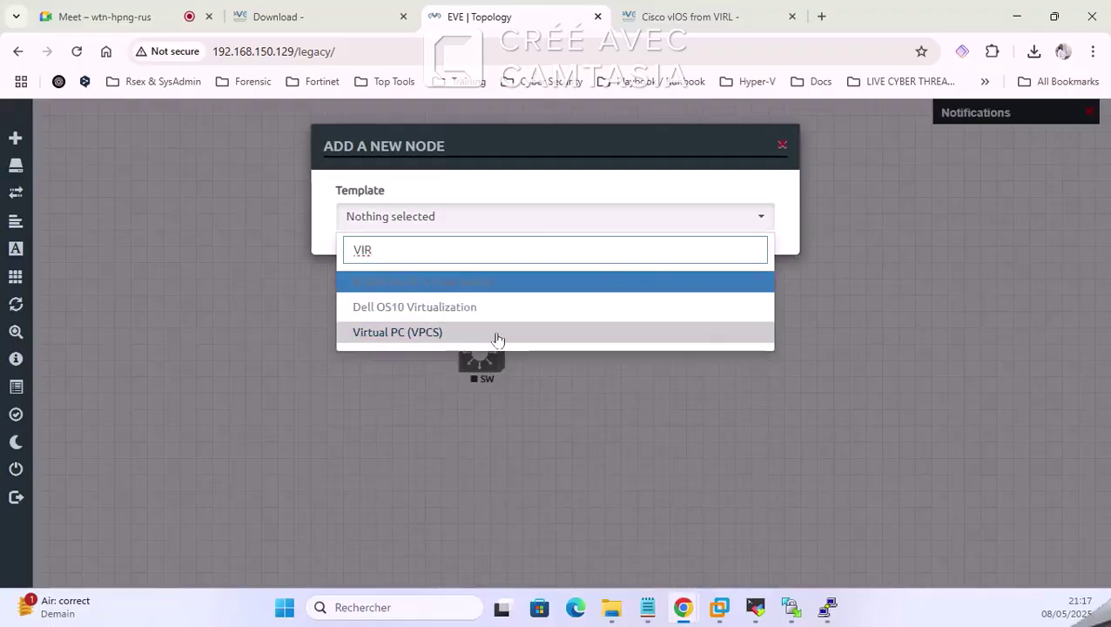
pyautogui.click(498, 337)
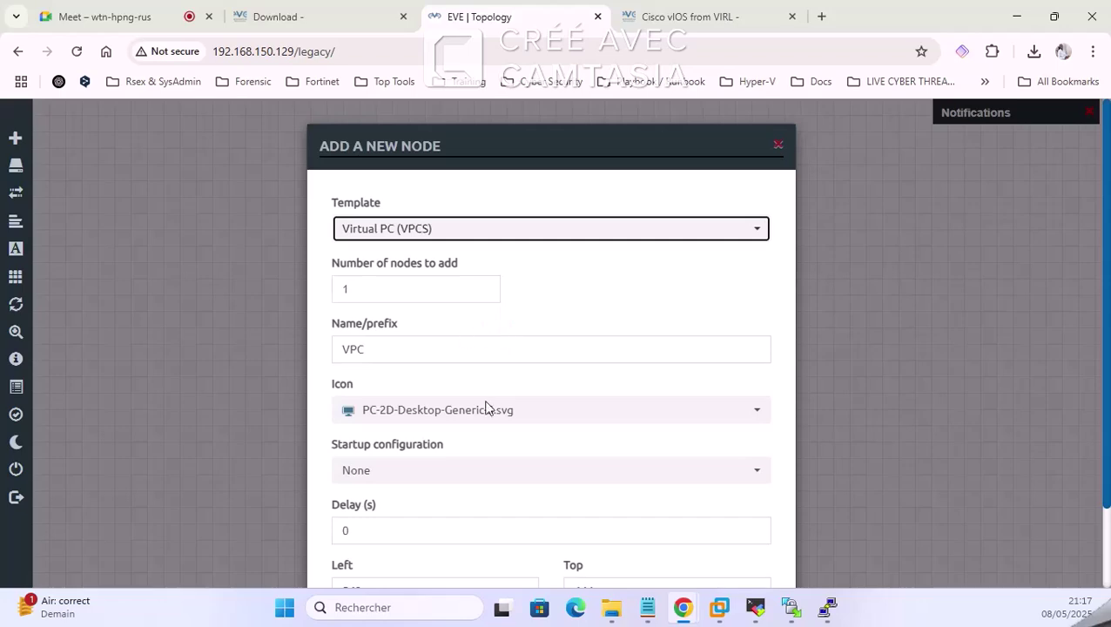
pyautogui.scroll(-1, 608, 475)
pyautogui.click(471, 536)
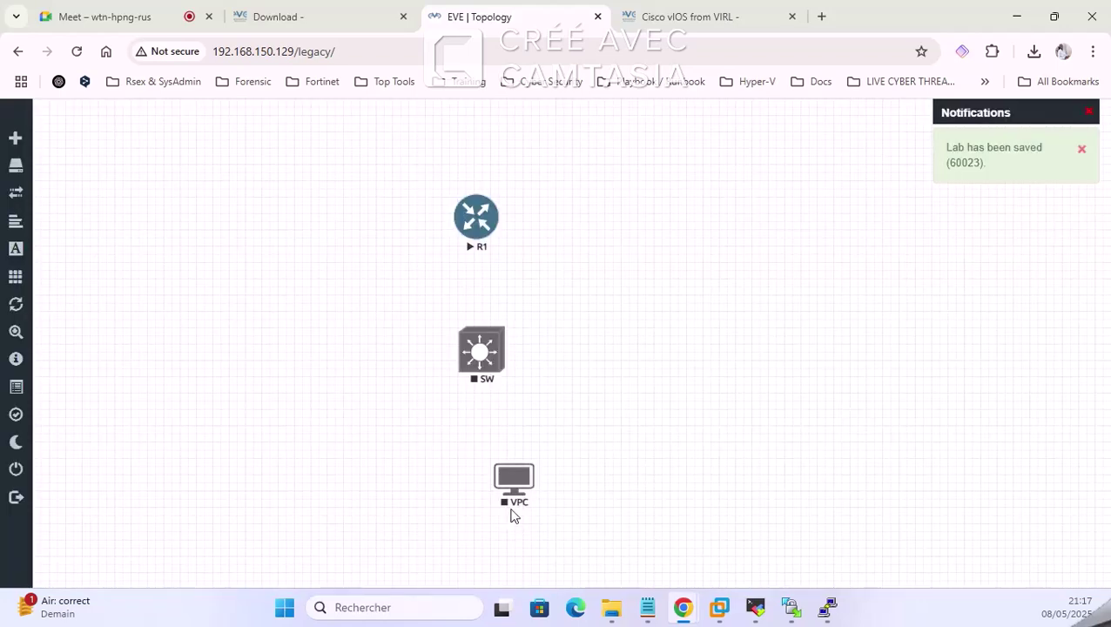
pyautogui.click(509, 493)
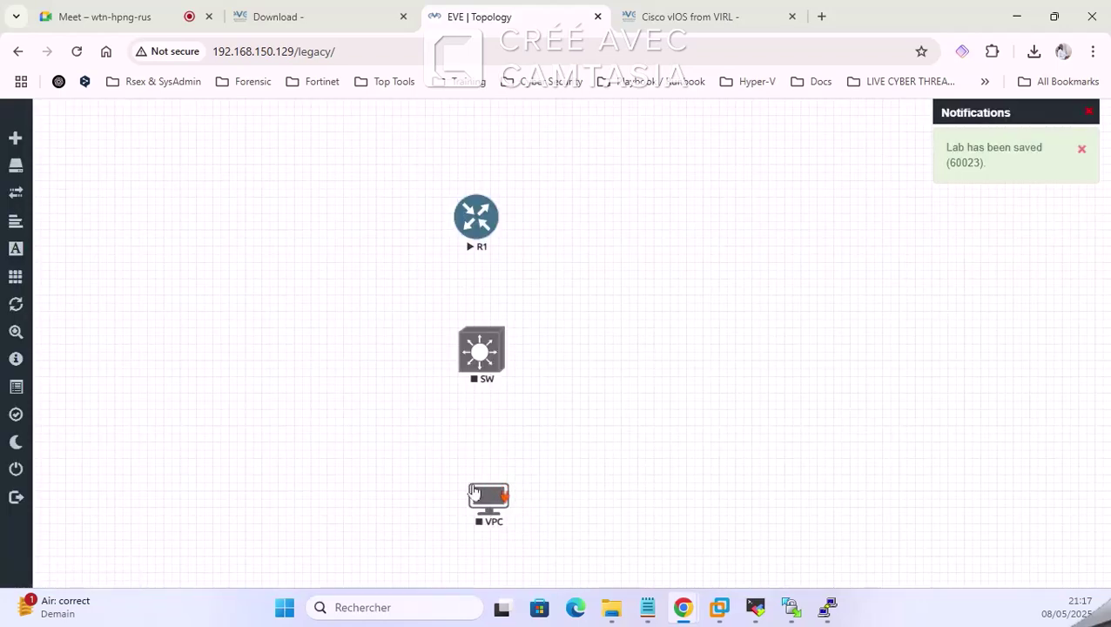
pyautogui.rightClick(475, 493)
pyautogui.click(538, 562)
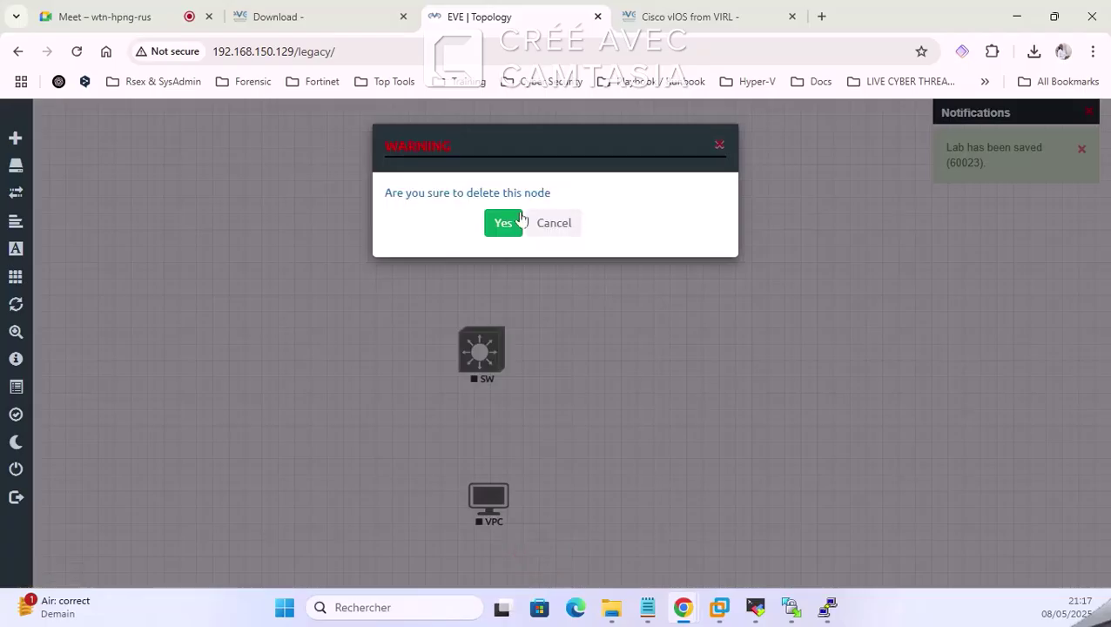
pyautogui.click(508, 224)
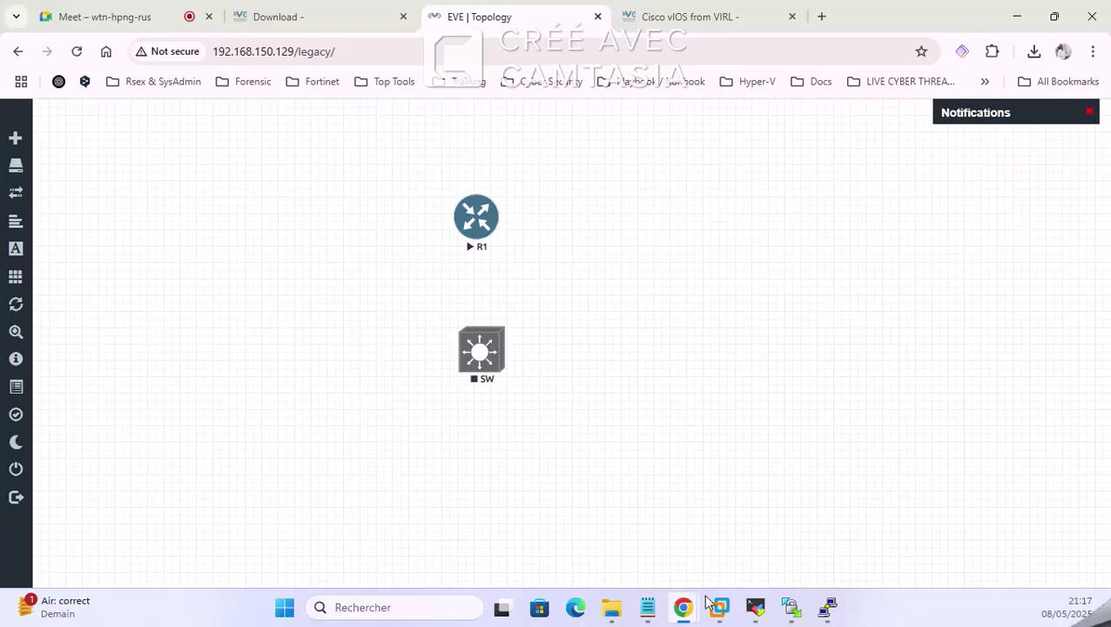
# Step: Browse in File Explorer to img > linux-slax-9.11.0 > linux-slax-9.11.0 to locate hda.qcow2
pyautogui.moveTo(736, 614)
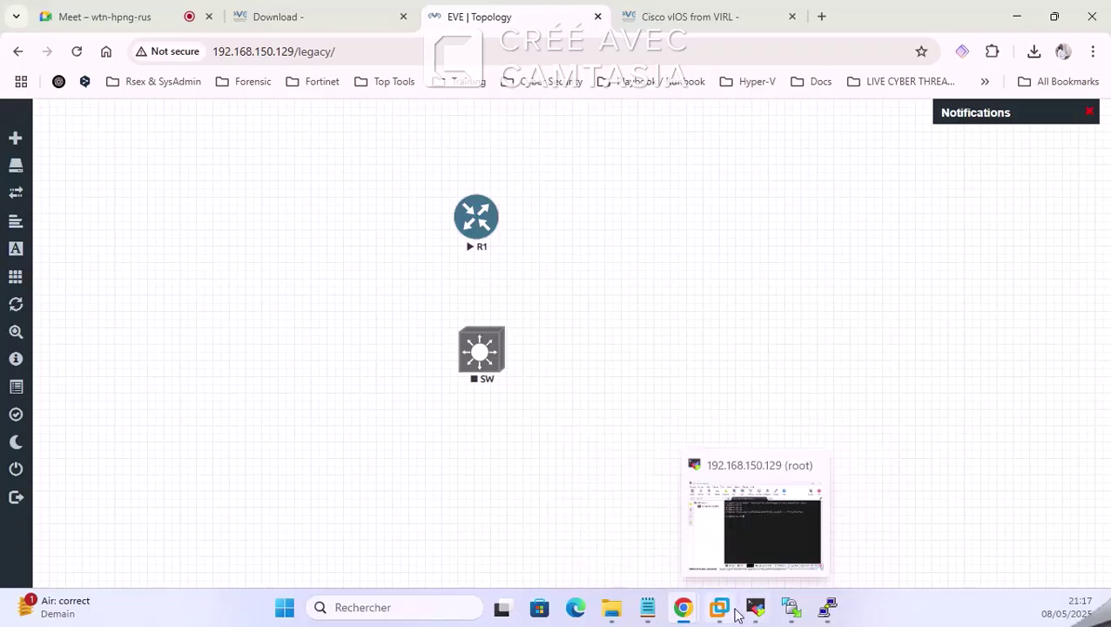
pyautogui.click(610, 607)
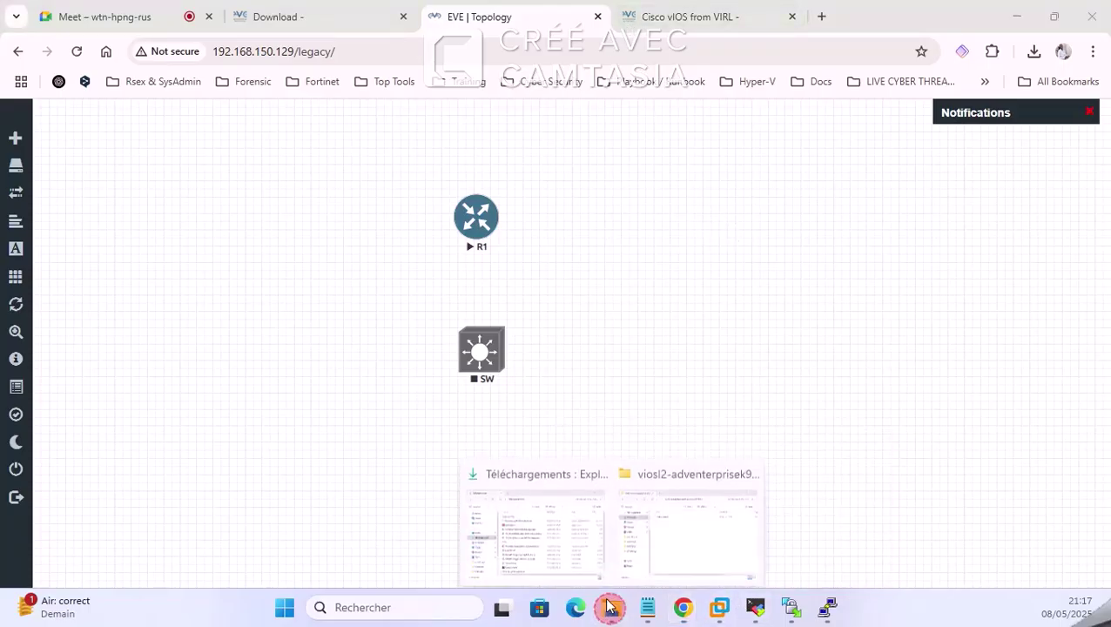
pyautogui.click(667, 518)
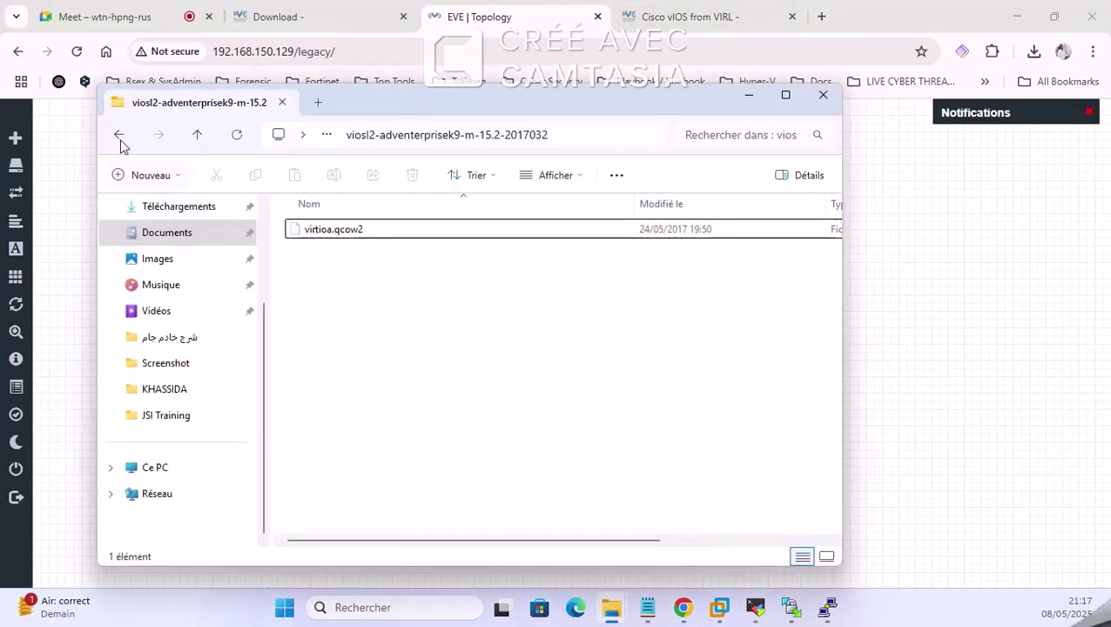
pyautogui.click(120, 137)
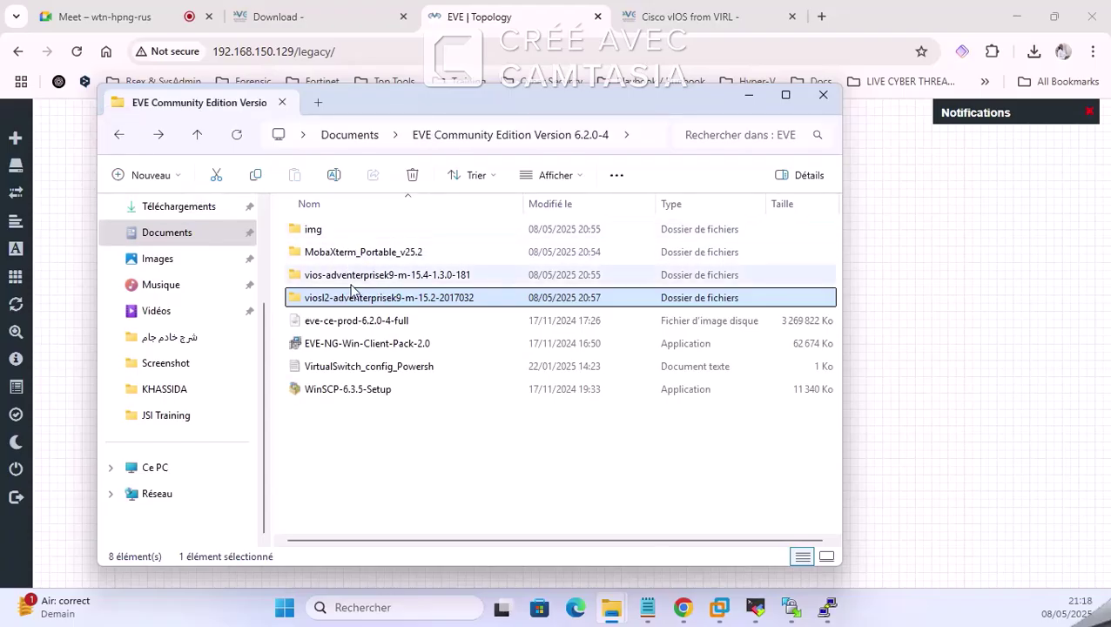
pyautogui.click(347, 253)
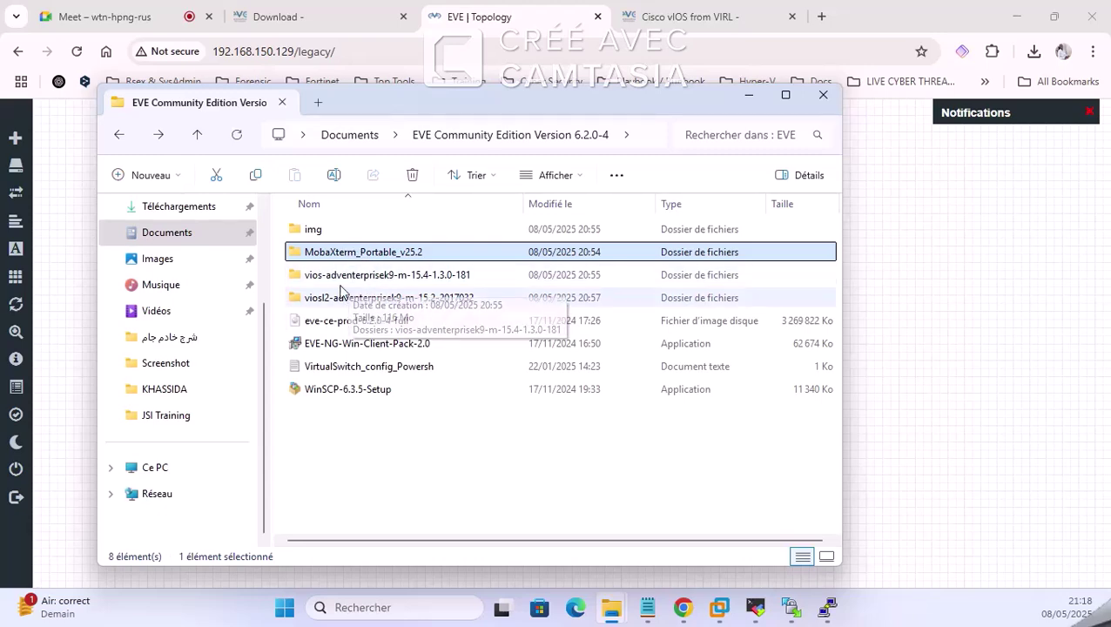
pyautogui.doubleClick(317, 231)
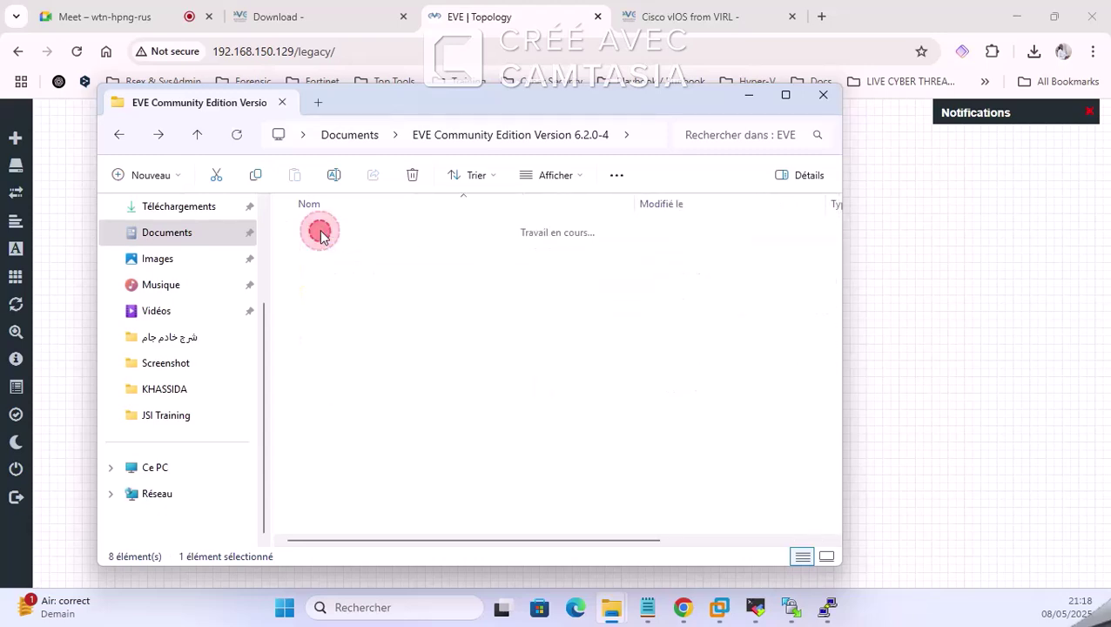
pyautogui.doubleClick(342, 252)
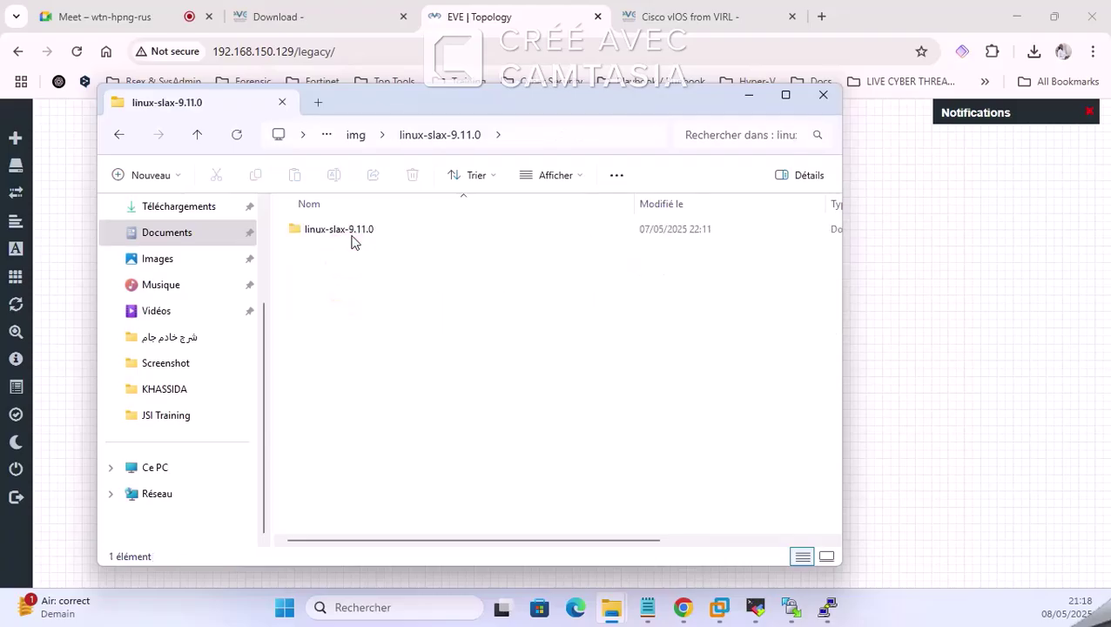
pyautogui.doubleClick(349, 230)
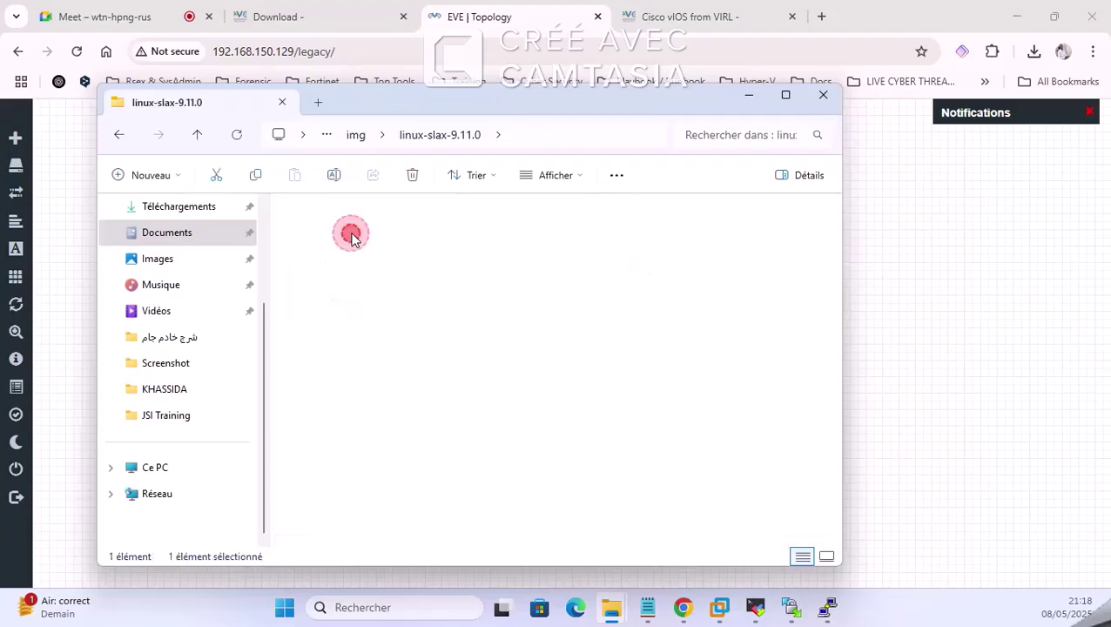
# Step: Copy the linux-slax-9.11.0 folder name from the img folder and return to Chrome
pyautogui.click(121, 135)
pyautogui.click(121, 135)
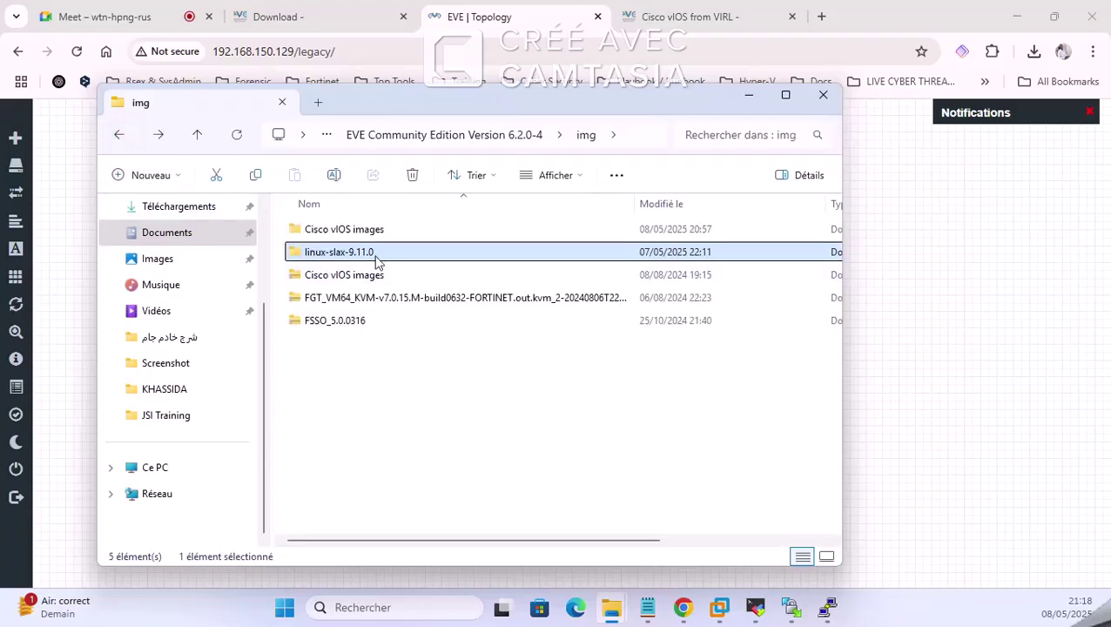
pyautogui.rightClick(377, 253)
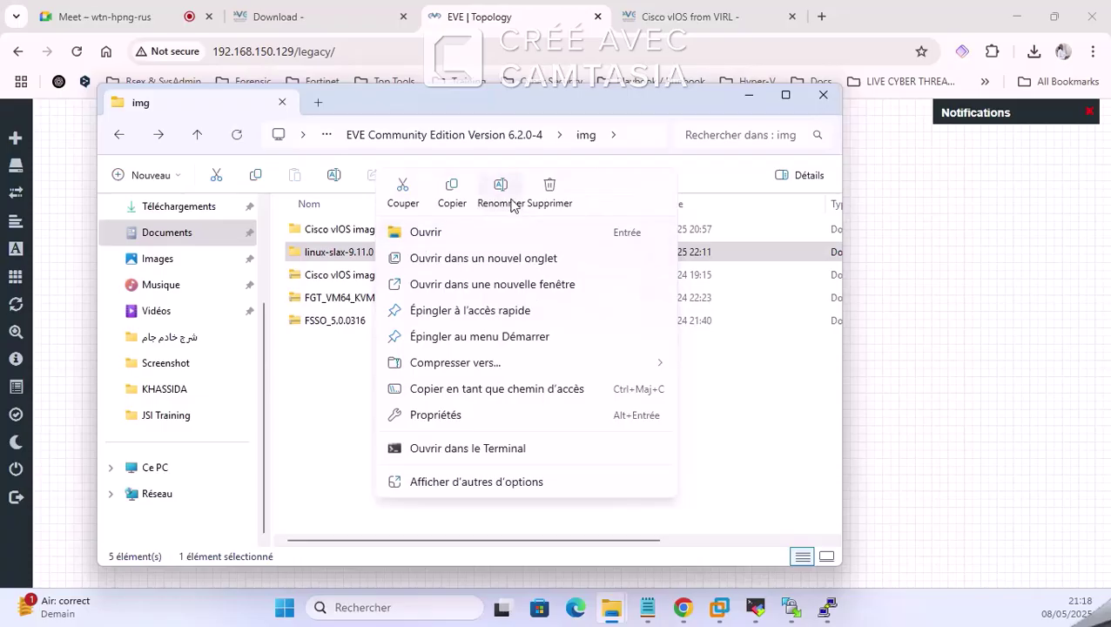
pyautogui.click(501, 194)
pyautogui.hotkey('ctrl', 'c')
pyautogui.rightClick(334, 252)
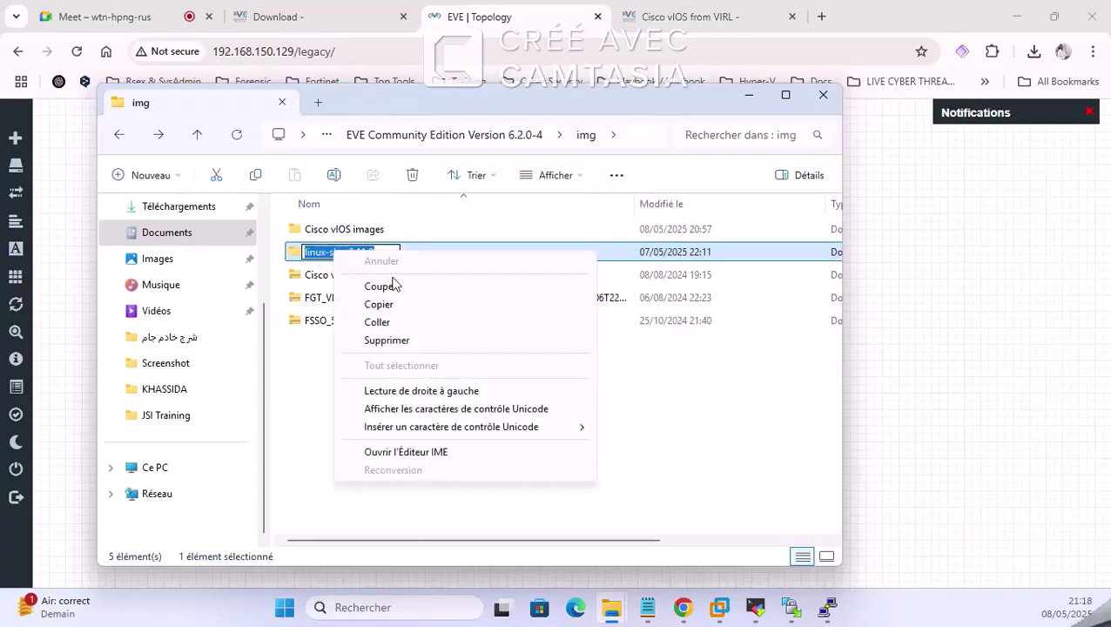
pyautogui.click(397, 305)
pyautogui.click(526, 16)
# Step: In a new Chrome tab, Google 'linux-slax eve ng', starting from the pasted folder name
pyautogui.click(691, 11)
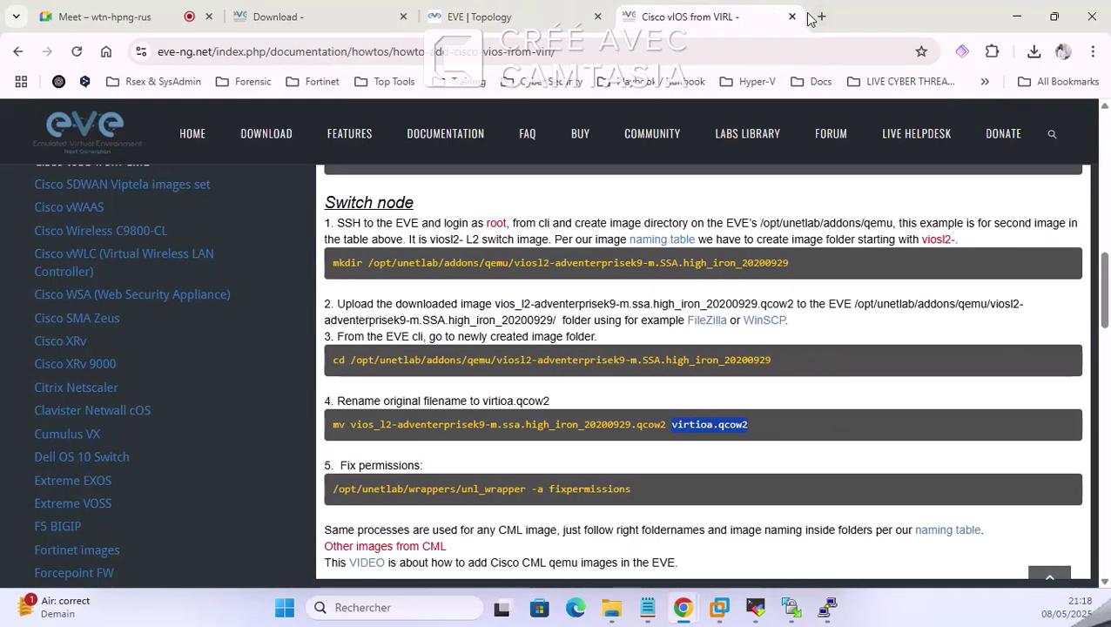
pyautogui.click(826, 20)
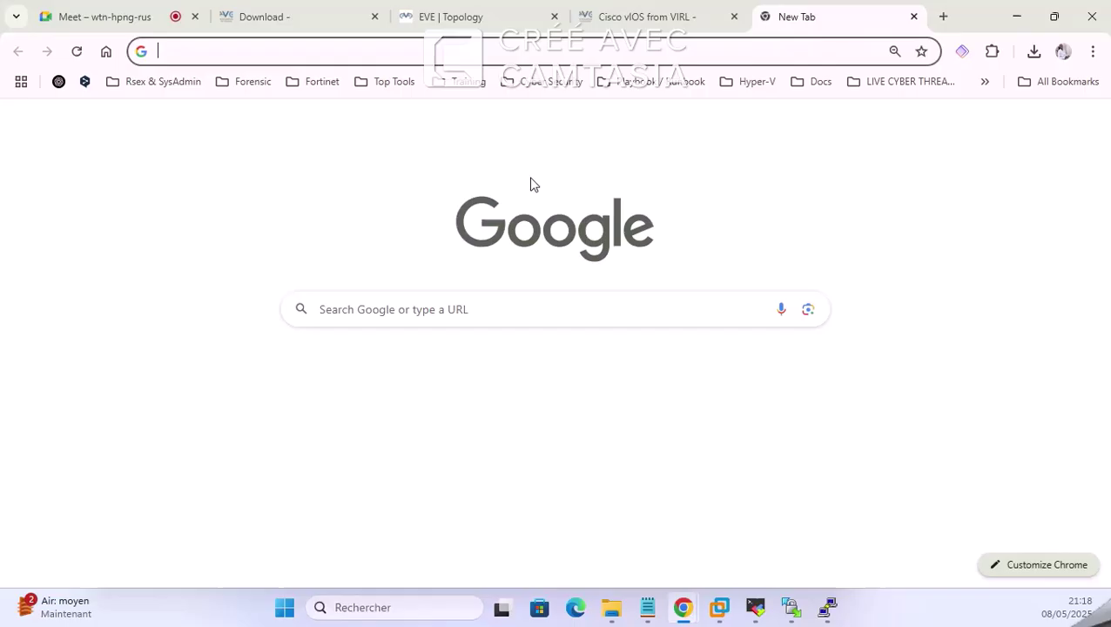
pyautogui.click(431, 324)
pyautogui.hotkey('ctrl', 'v')
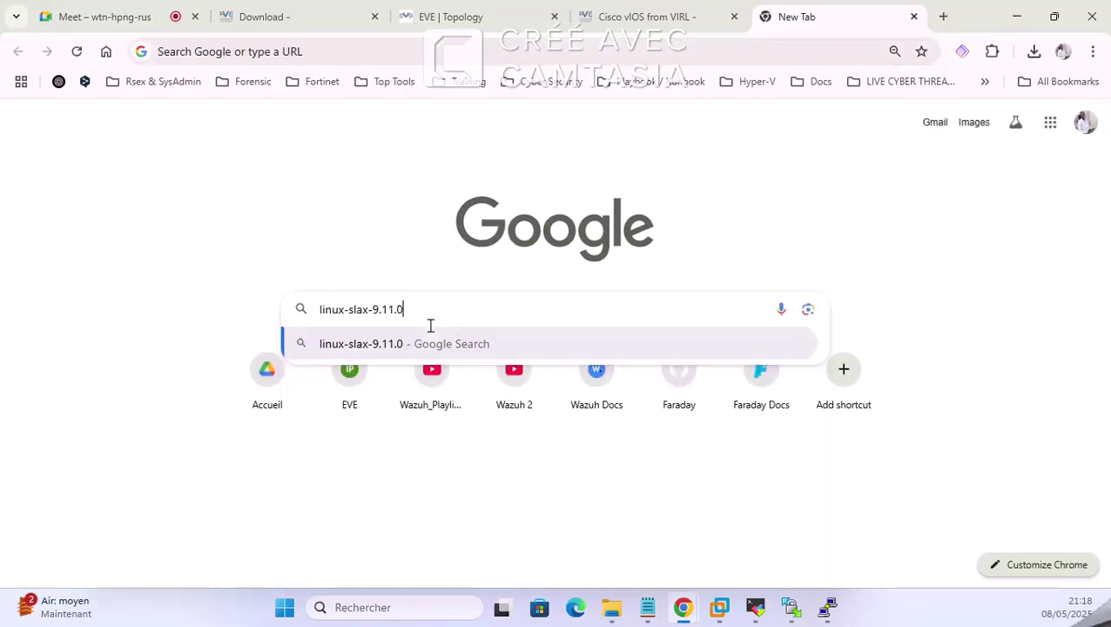
pyautogui.press('BackSpace')
pyautogui.press('BackSpace')
pyautogui.press('BackSpace')
pyautogui.press('BackSpace')
pyautogui.press('BackSpace')
pyautogui.press('BackSpace')
pyautogui.press('BackSpace')
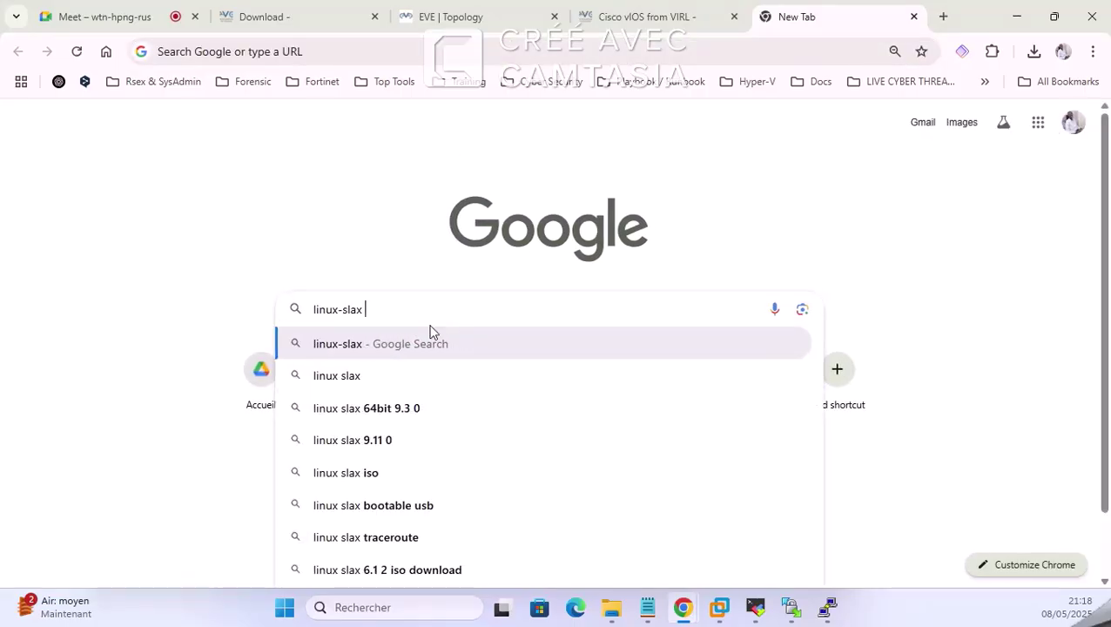
pyautogui.write('eve ng')
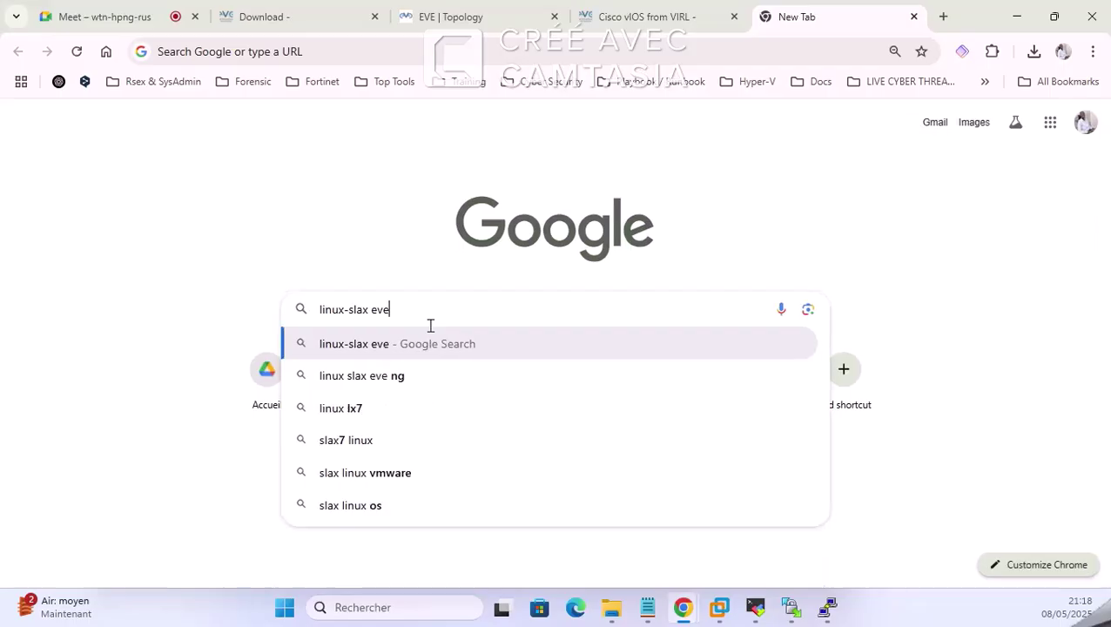
pyautogui.press('Return')
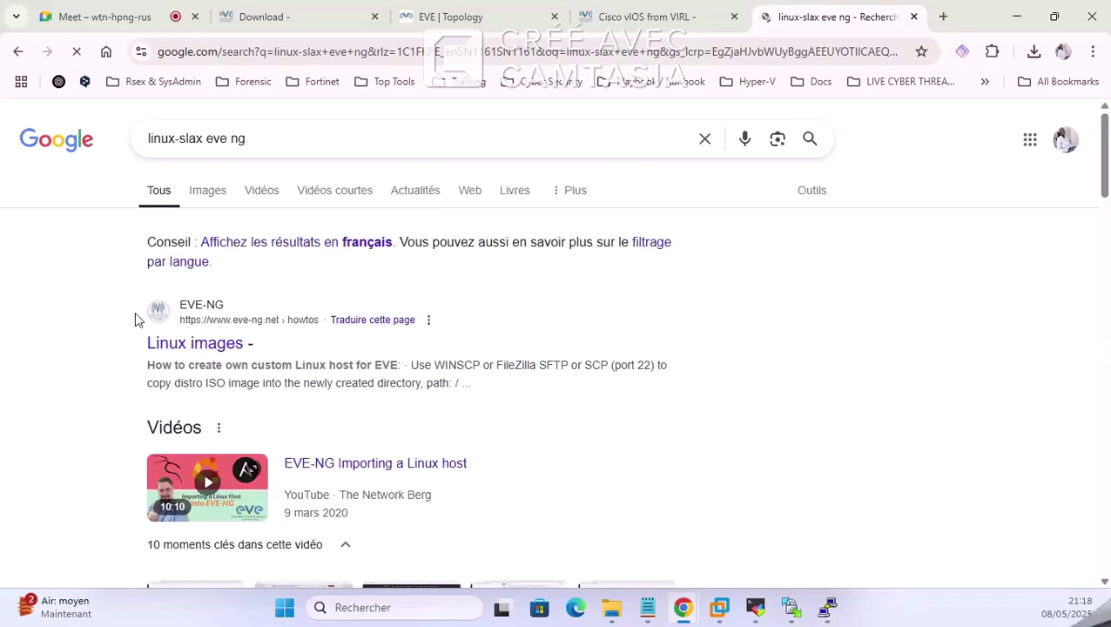
# Step: Open the EVE-NG Linux images result and close the Cisco vIOS from VIRL tab
pyautogui.click(209, 353)
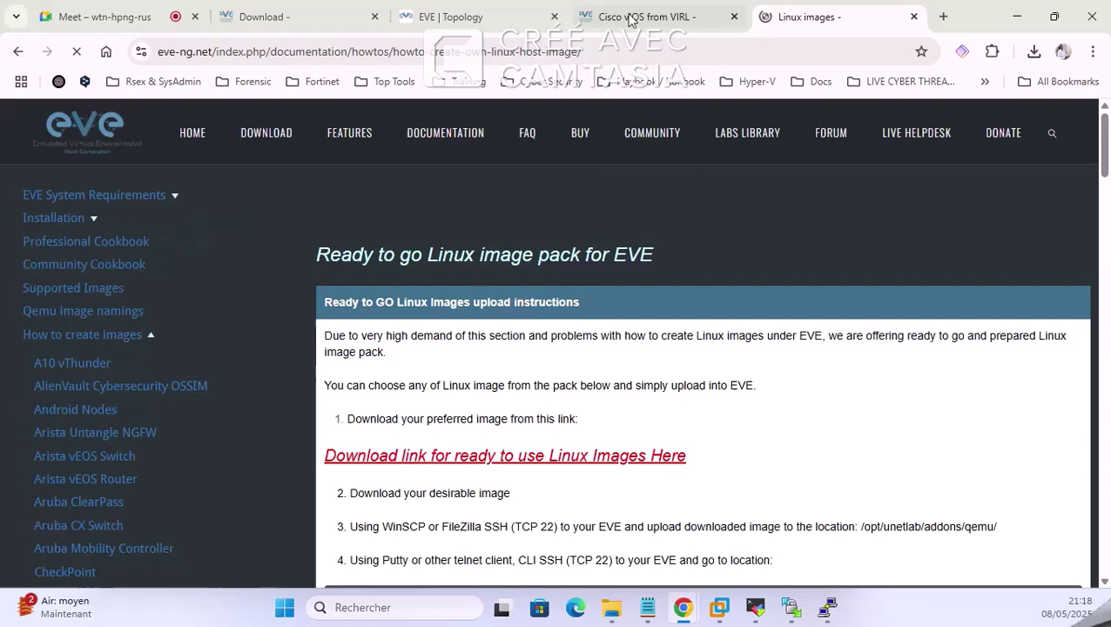
pyautogui.click(627, 17)
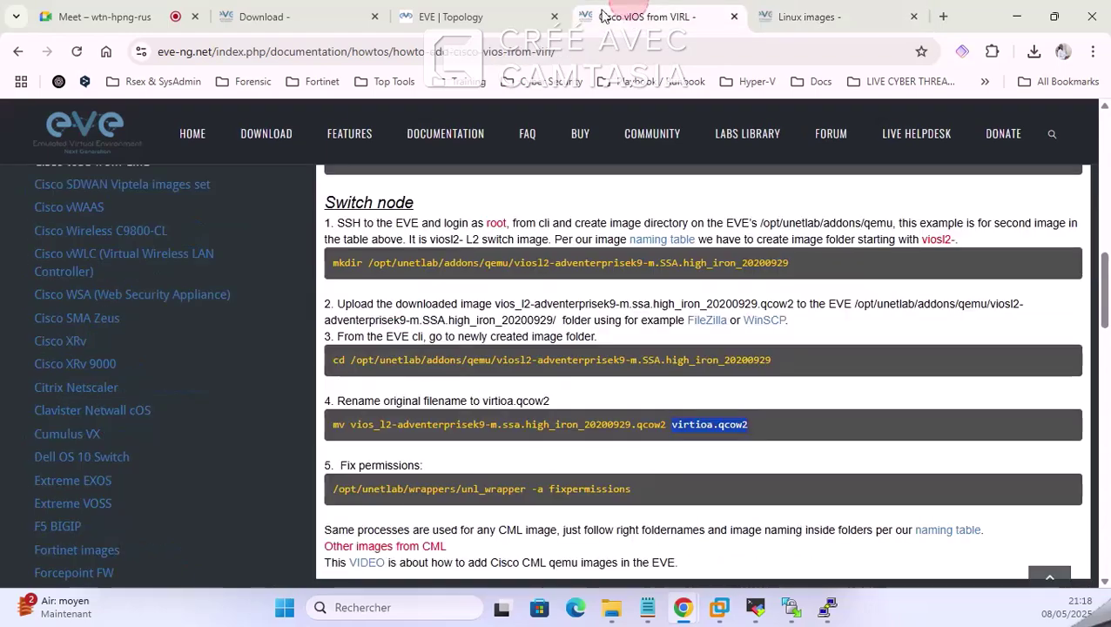
pyautogui.scroll(-15, 102, 388)
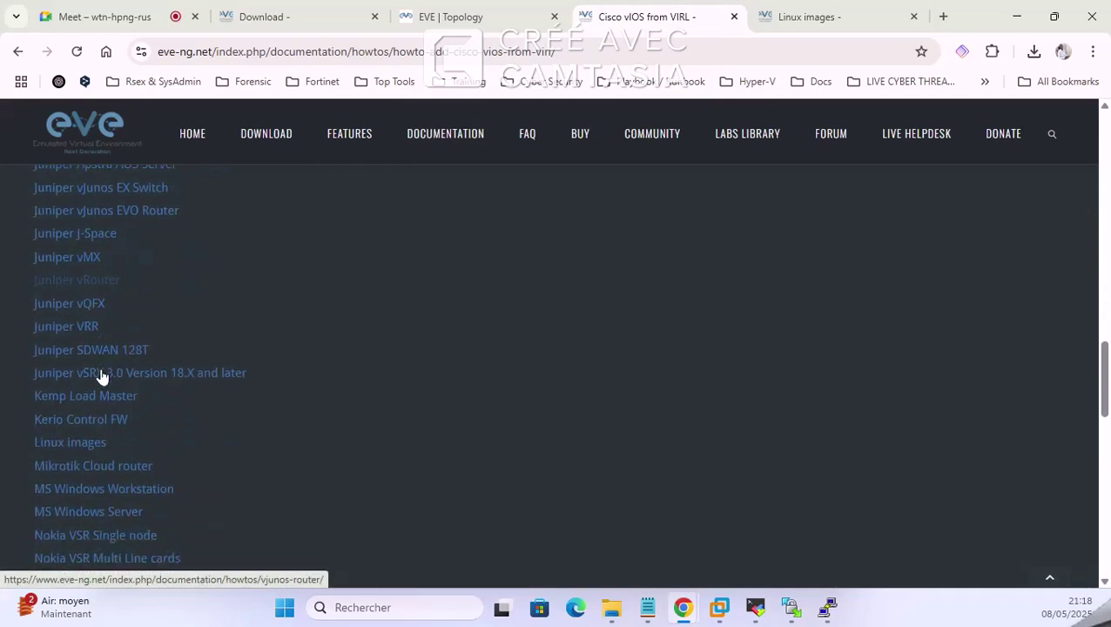
pyautogui.scroll(-5, 106, 357)
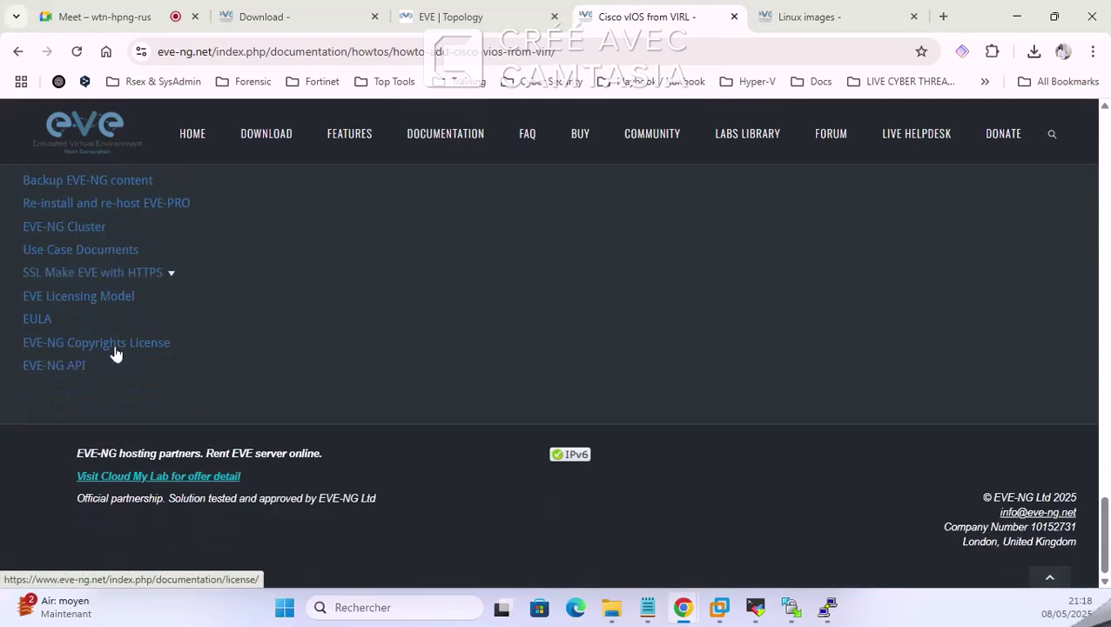
pyautogui.scroll(10, 118, 340)
pyautogui.scroll(15, 116, 325)
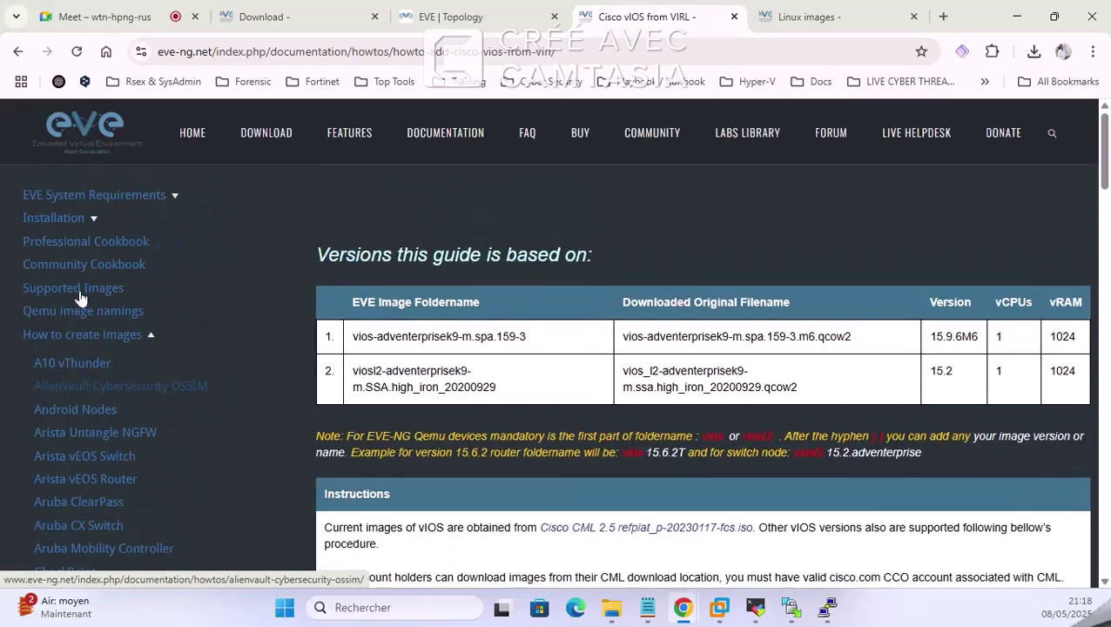
pyautogui.click(734, 17)
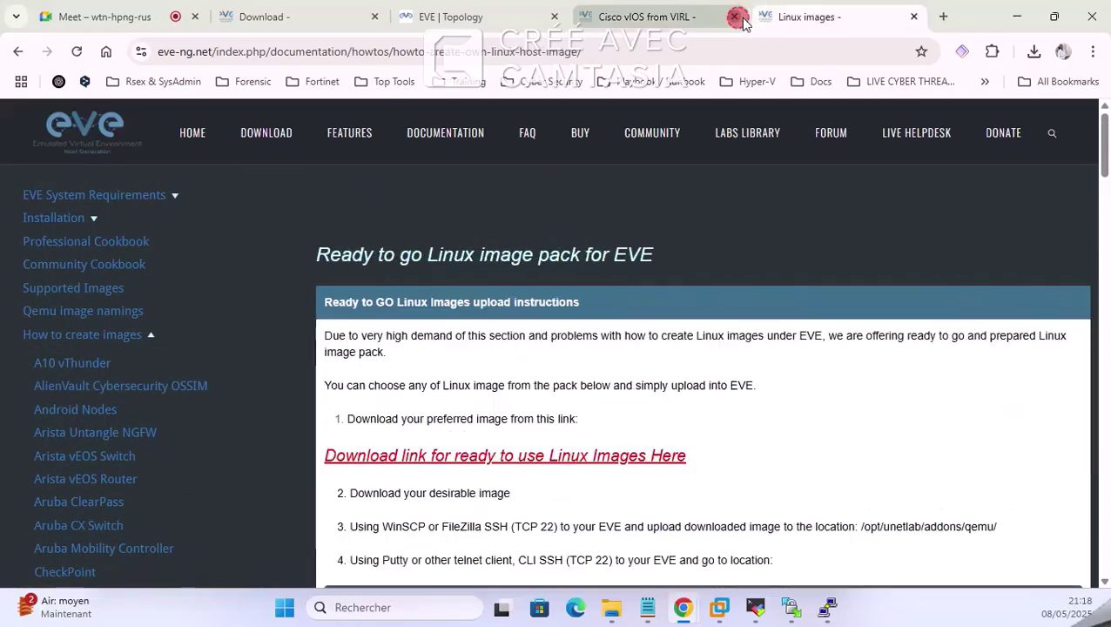
# Step: Scroll the Linux images guide to 'How to create own custom Linux host for EVE'
pyautogui.scroll(-2, 526, 370)
pyautogui.scroll(1, 575, 345)
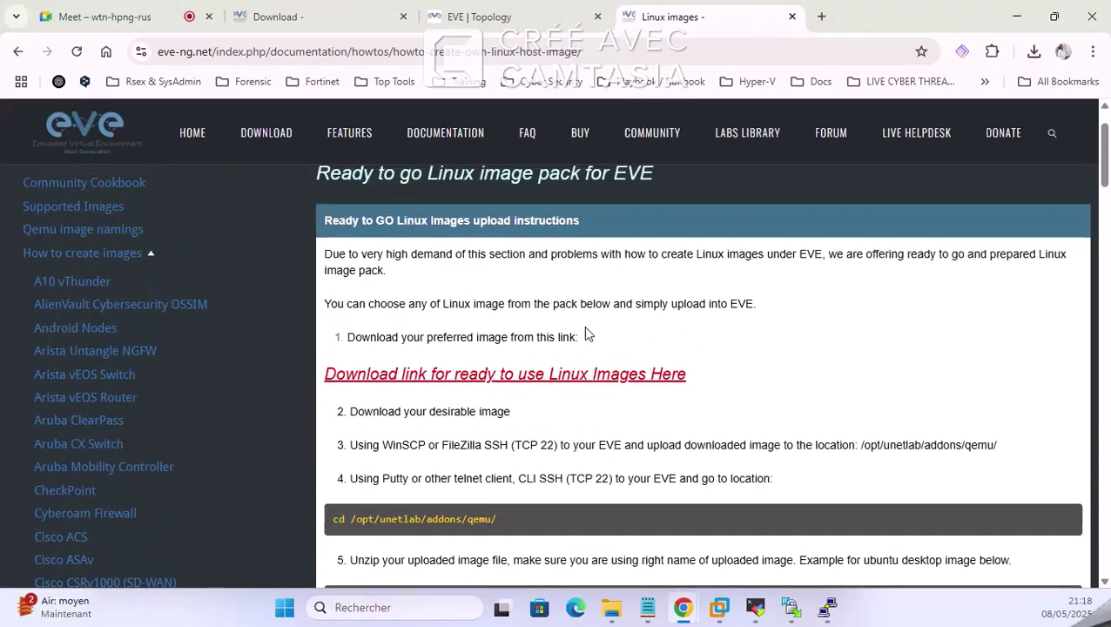
pyautogui.scroll(-2, 444, 257)
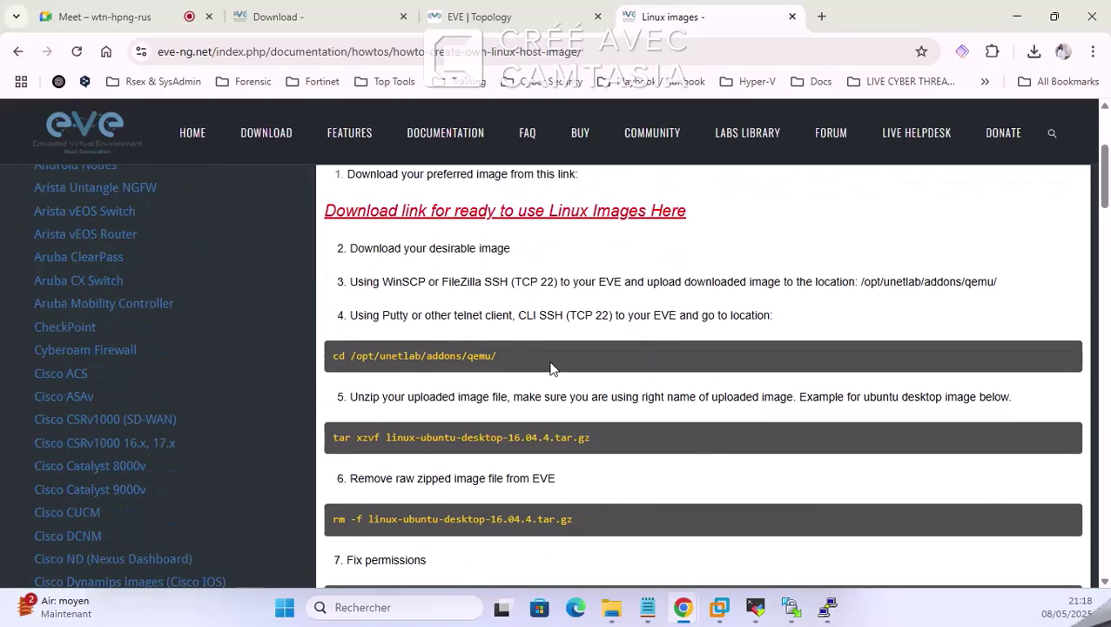
pyautogui.scroll(-2, 547, 373)
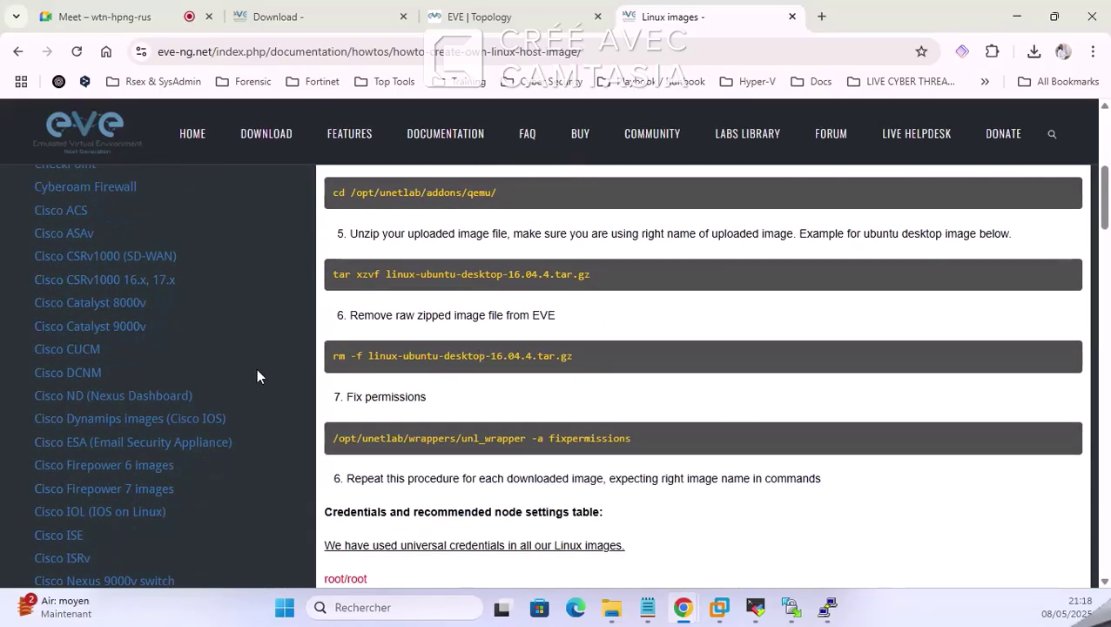
pyautogui.scroll(4, 190, 374)
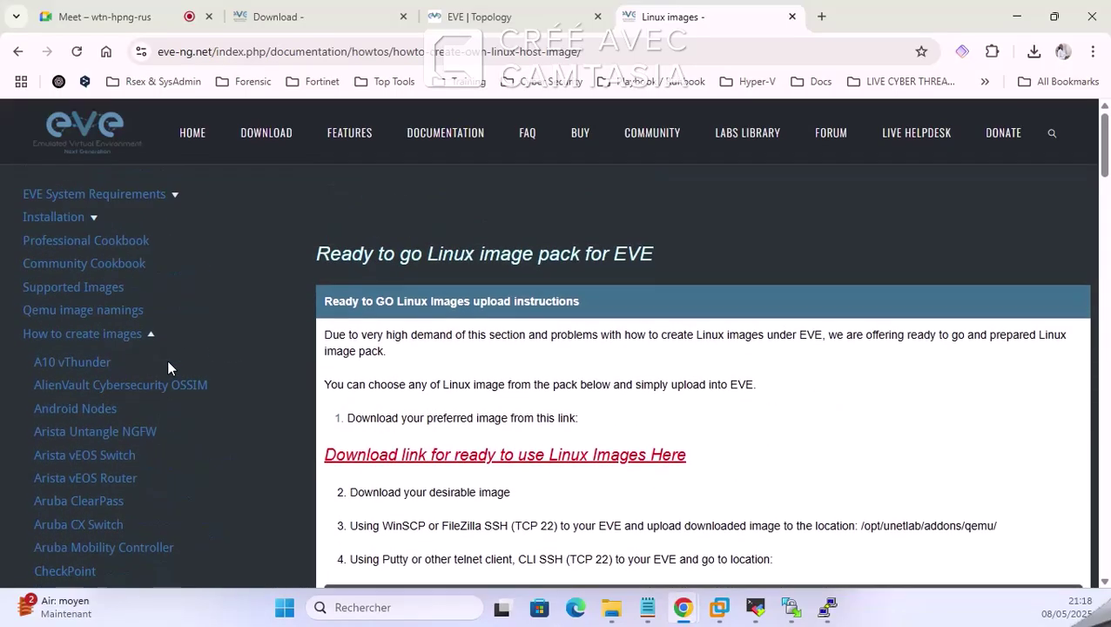
pyautogui.scroll(-6, 166, 360)
pyautogui.scroll(-10, 169, 363)
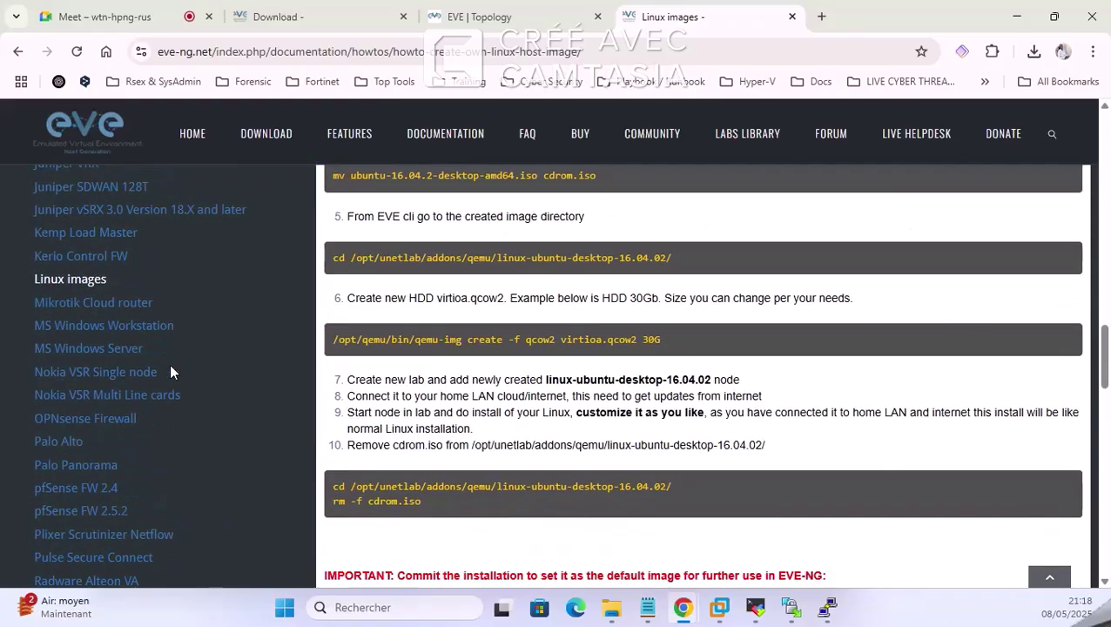
pyautogui.scroll(-3, 600, 409)
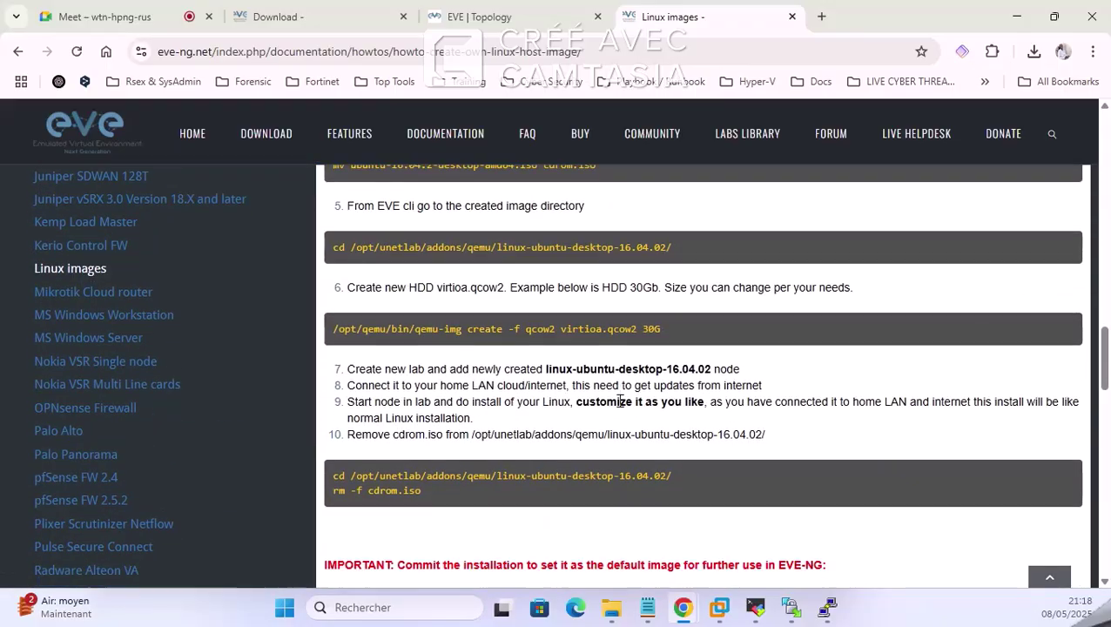
pyautogui.scroll(4, 622, 407)
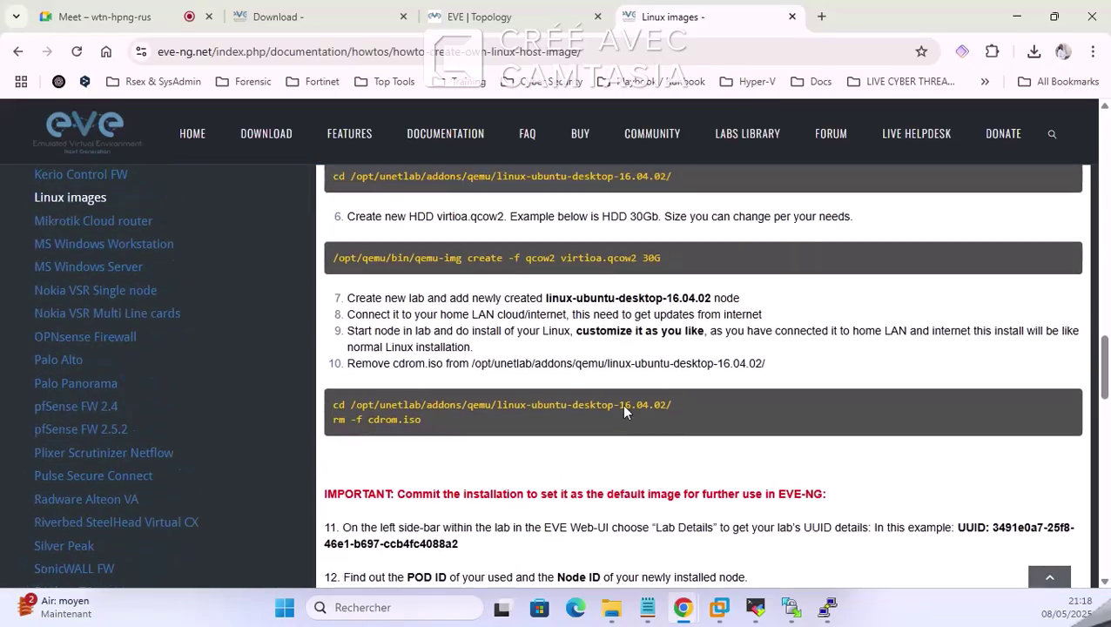
pyautogui.scroll(3, 725, 414)
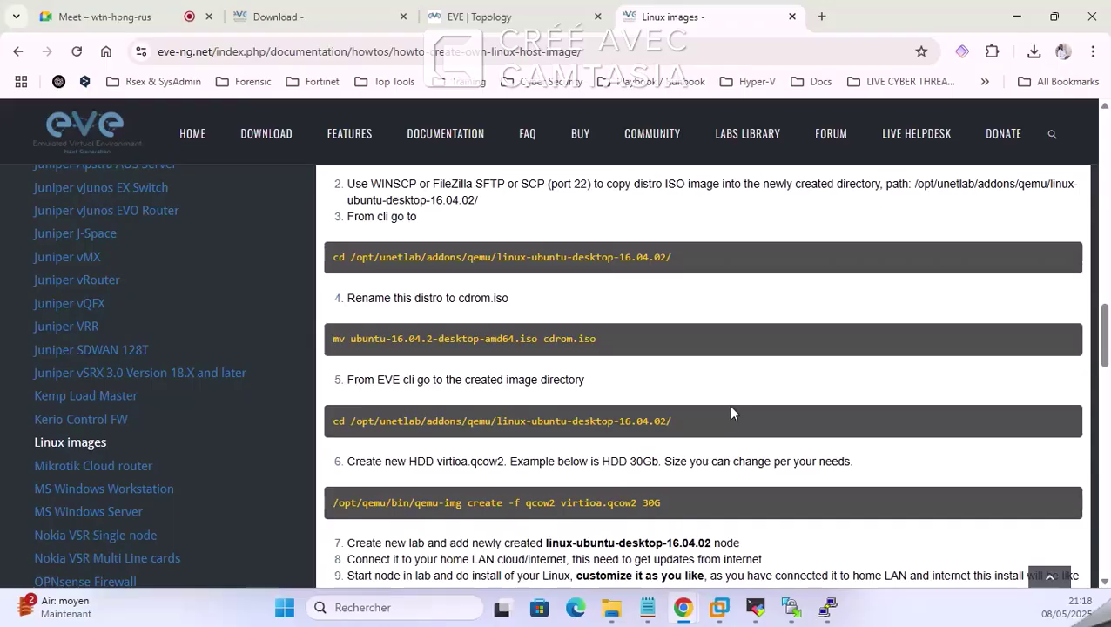
pyautogui.scroll(2, 723, 414)
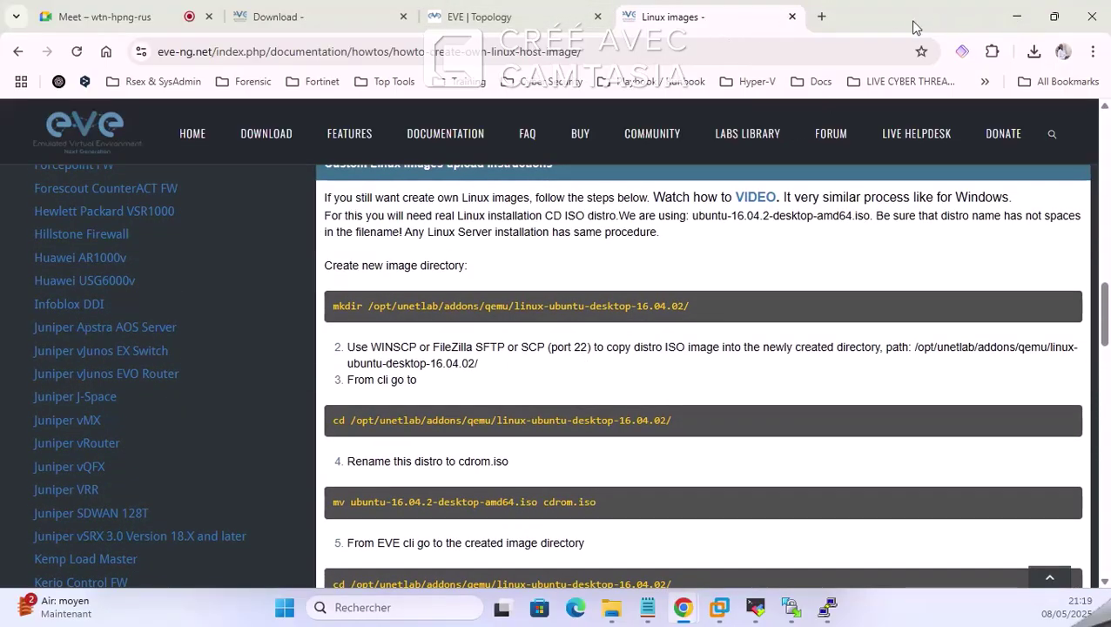
pyautogui.scroll(1, 584, 367)
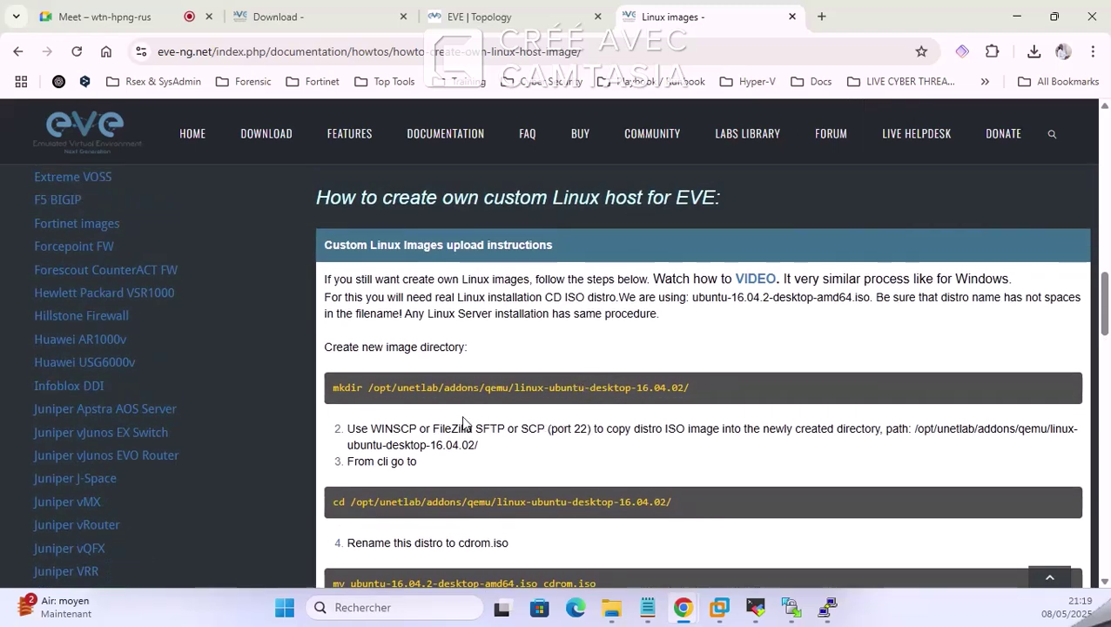
# Step: Copy 'mkdir /opt/unetlab/addons/qemu/' from the guide and bring the local img folder window forward
pyautogui.moveTo(368, 388)
pyautogui.mouseDown()
pyautogui.moveTo(535, 389)
pyautogui.moveTo(392, 411)
pyautogui.moveTo(389, 391)
pyautogui.mouseUp()
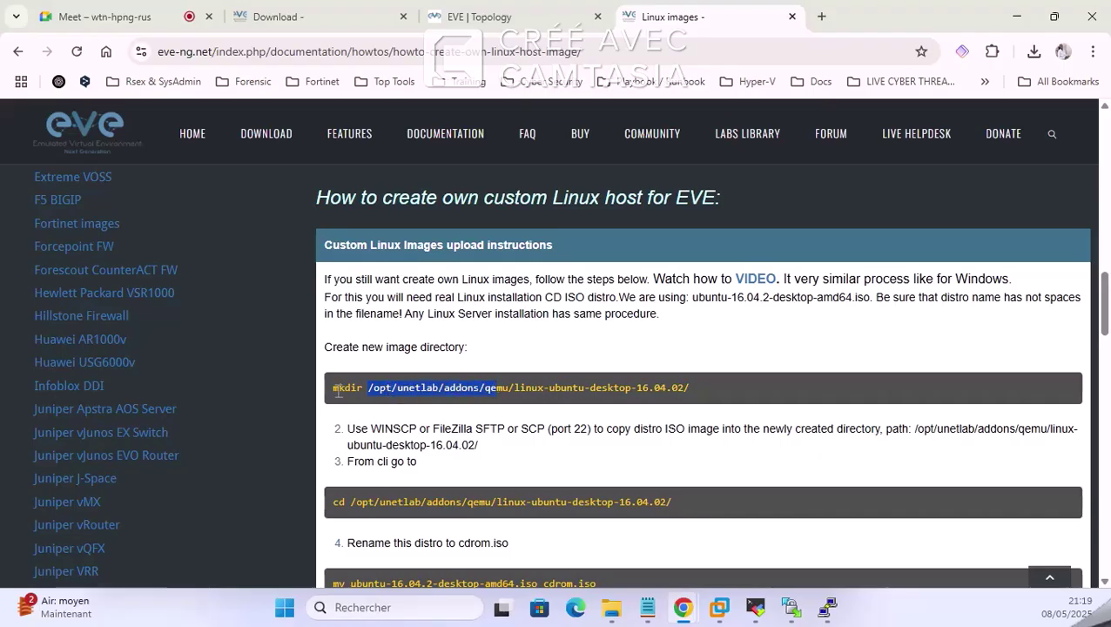
pyautogui.moveTo(334, 389); pyautogui.dragTo(526, 384)
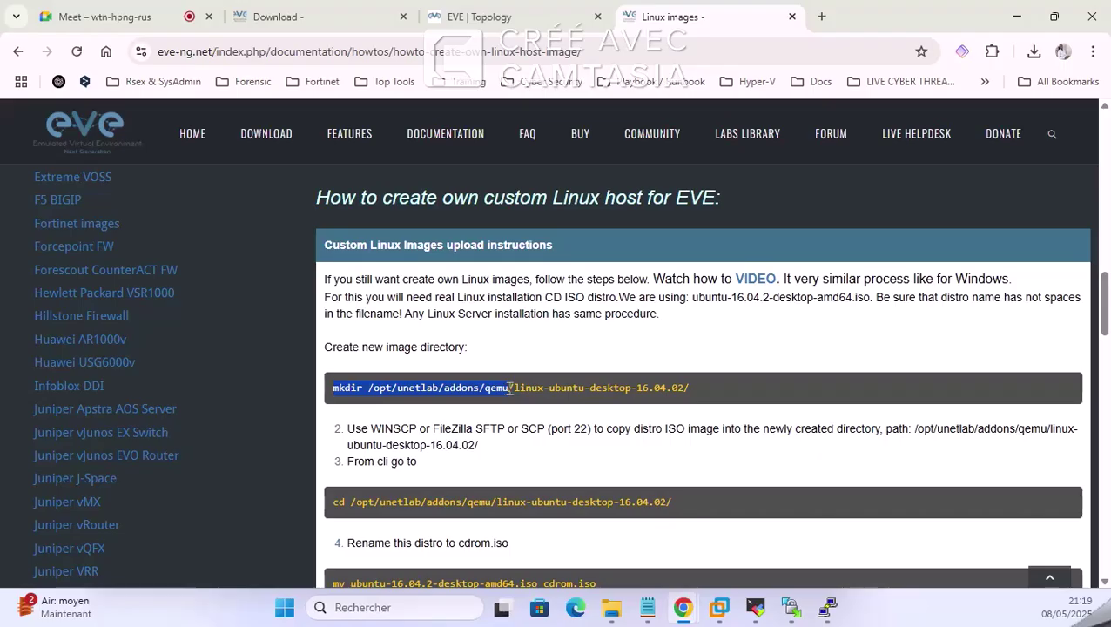
pyautogui.rightClick(509, 391)
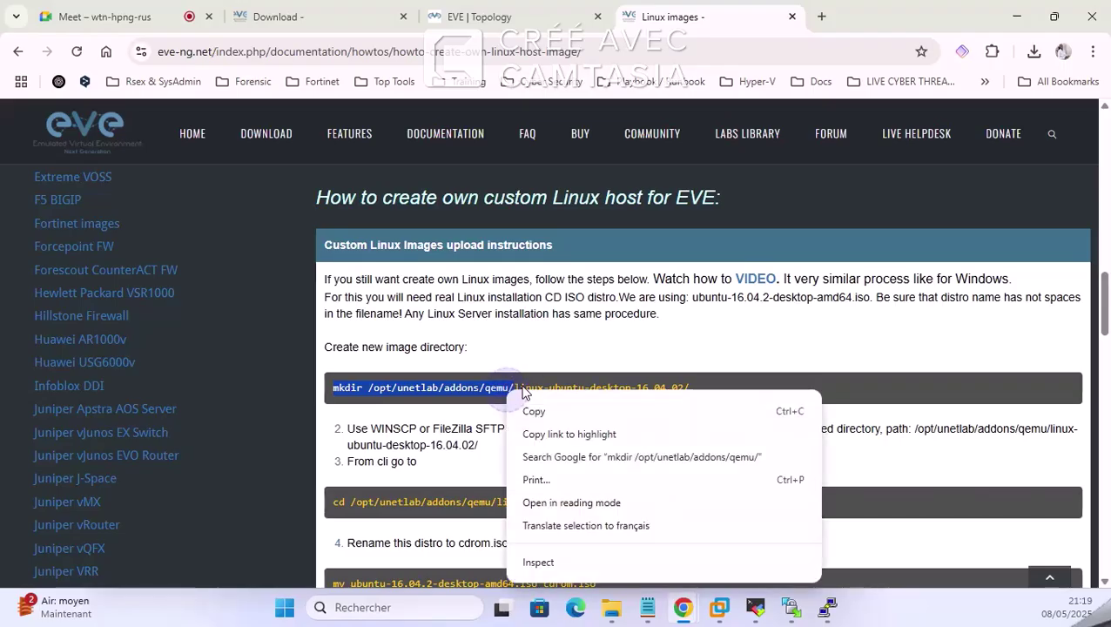
pyautogui.click(531, 413)
pyautogui.click(614, 610)
pyautogui.click(688, 498)
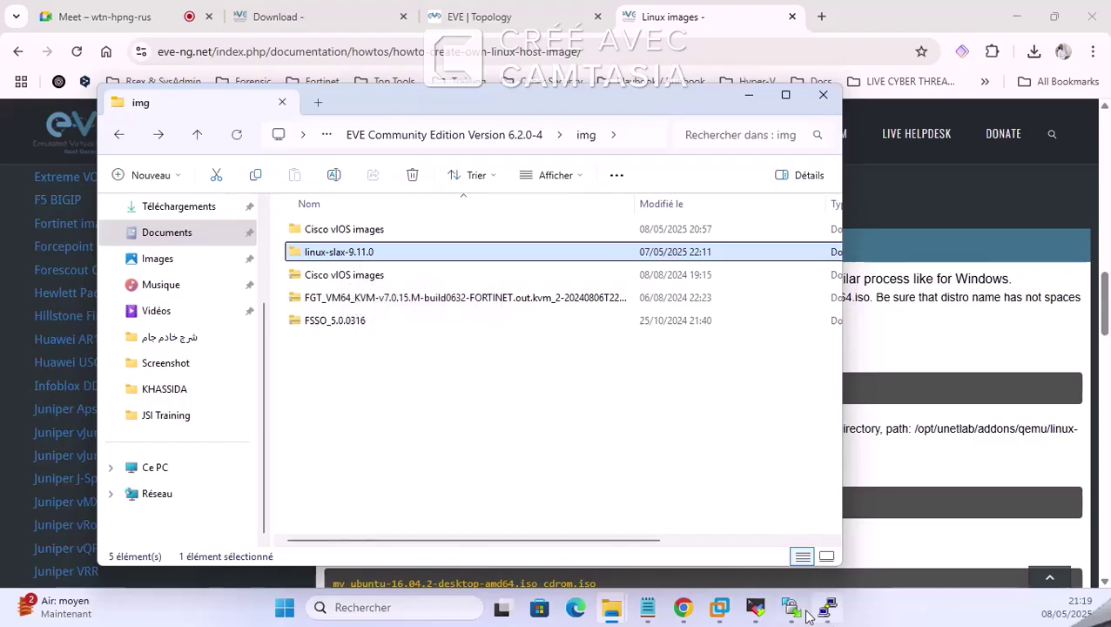
# Step: Paste 'mkdir /opt/unetlab/addons/qemu/' at the MobaXterm prompt and copy the linux-slax-9.11.0 folder name
pyautogui.click(756, 607)
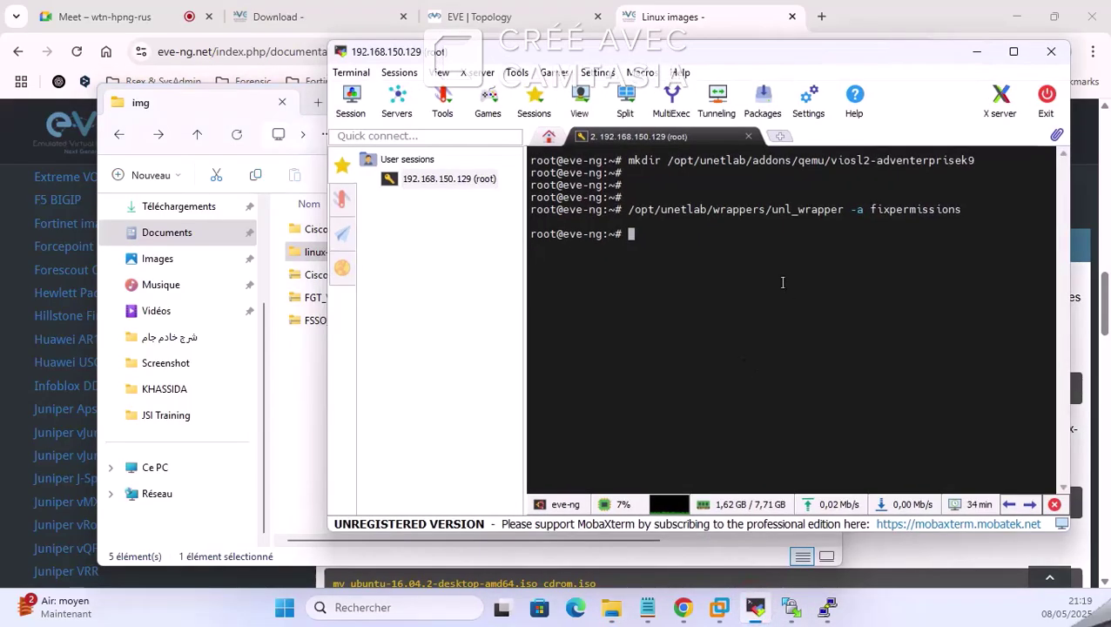
pyautogui.rightClick(780, 216)
pyautogui.click(823, 280)
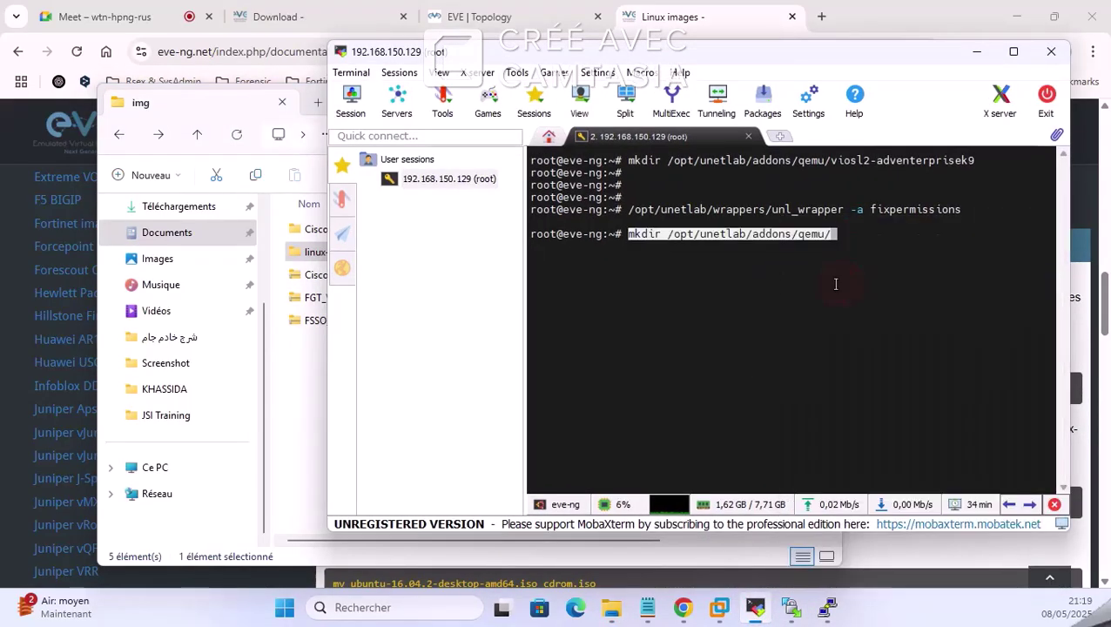
pyautogui.click(315, 252)
pyautogui.rightClick(316, 251)
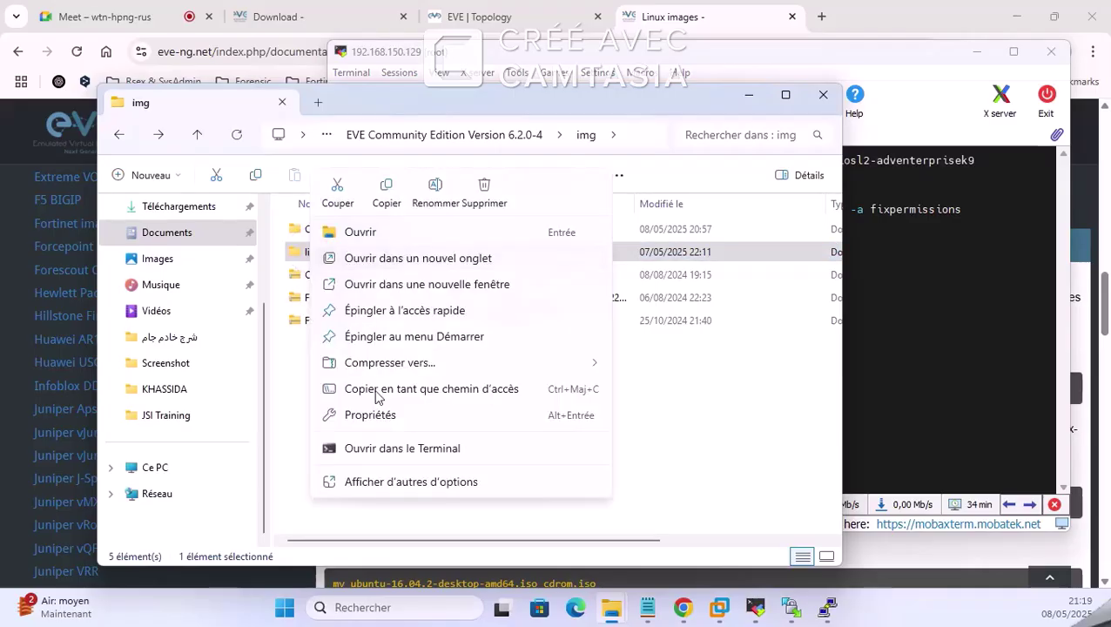
pyautogui.click(450, 184)
pyautogui.rightClick(354, 251)
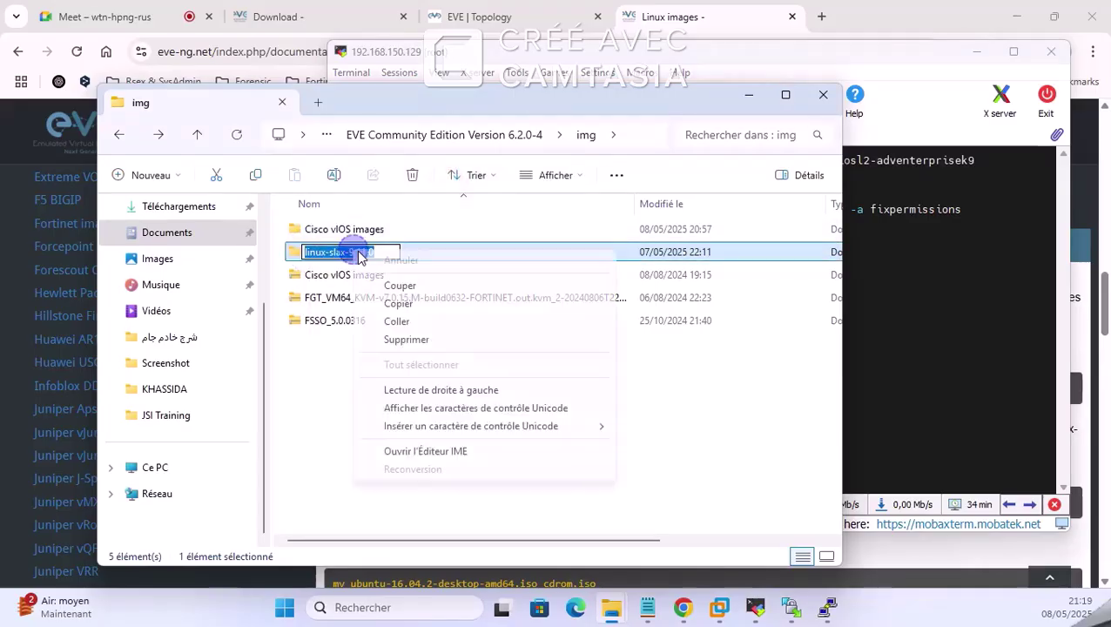
pyautogui.click(413, 304)
# Step: Append linux-slax-9.11.0 to the path, run the mkdir command, and minimize MobaXterm
pyautogui.click(914, 262)
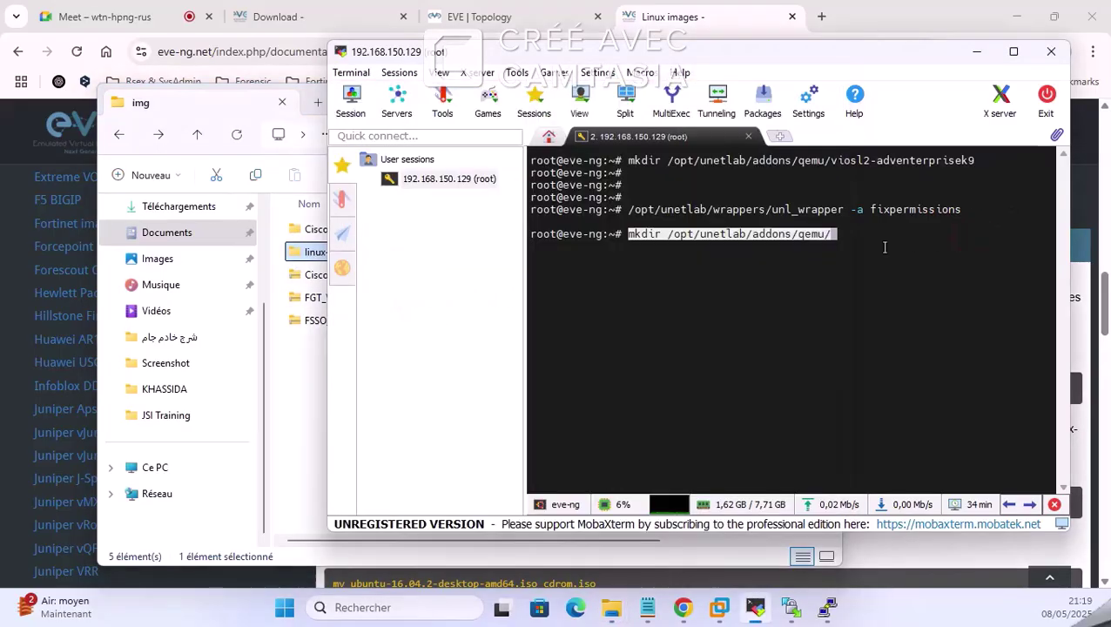
pyautogui.rightClick(827, 220)
pyautogui.click(752, 358)
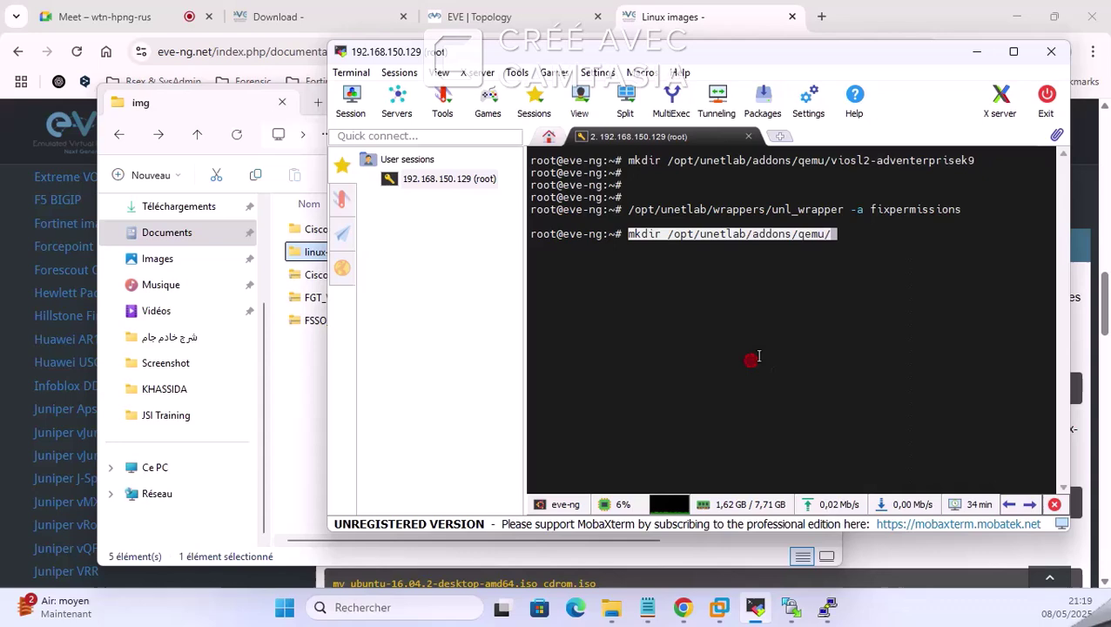
pyautogui.click(843, 283)
pyautogui.rightClick(844, 290)
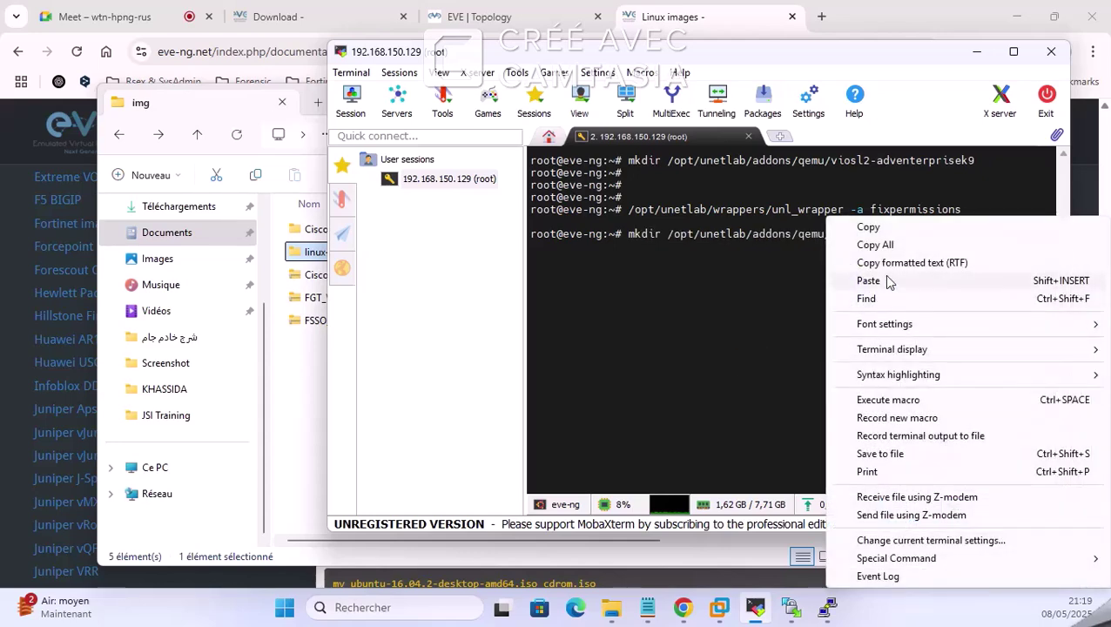
pyautogui.click(871, 280)
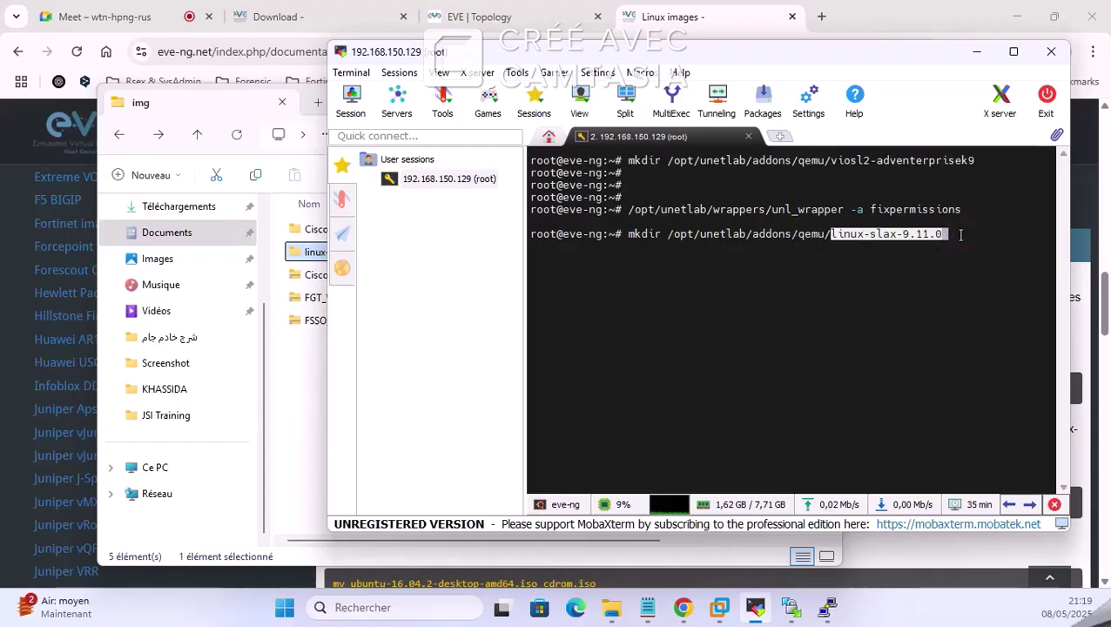
pyautogui.press('Right')
pyautogui.press('Return')
pyautogui.press('Return')
pyautogui.press('Return')
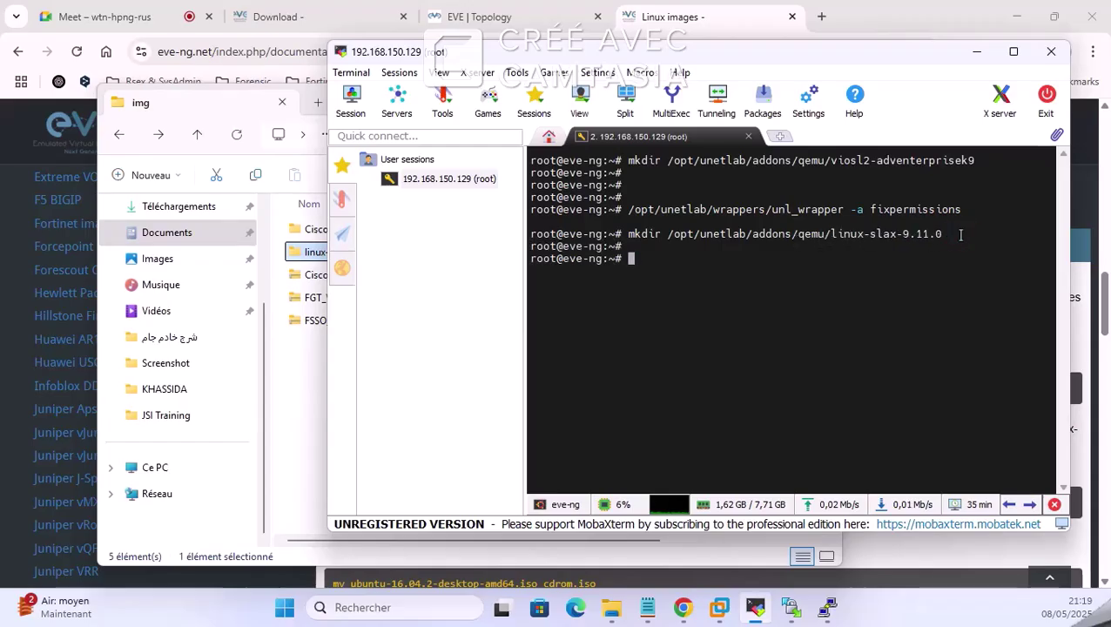
pyautogui.click(989, 53)
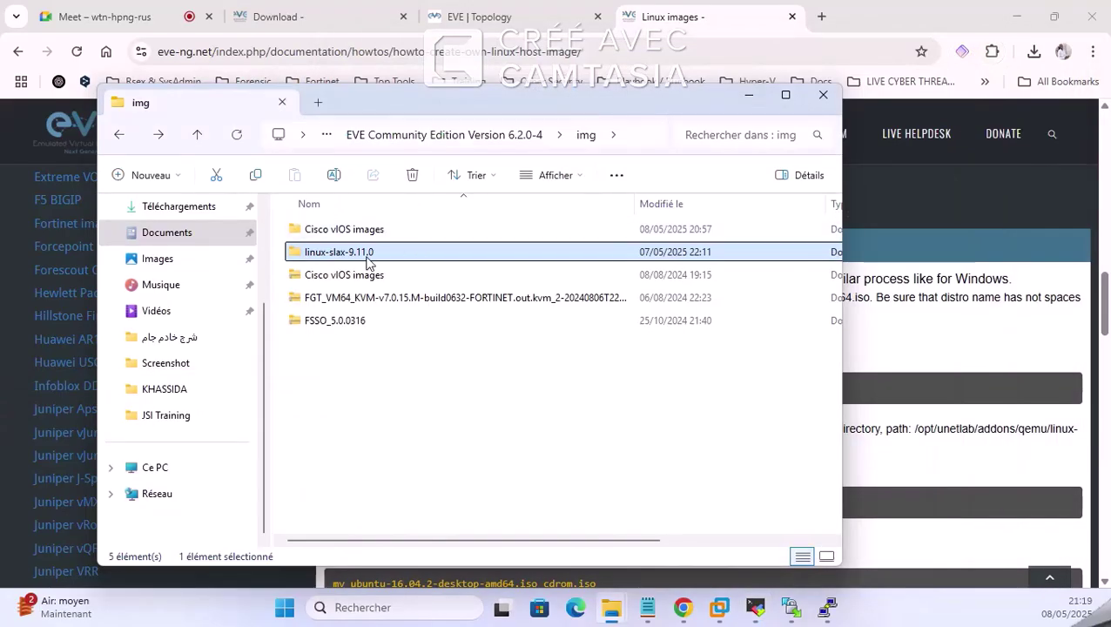
# Step: In WinSCP's local panel, open img > linux-slax-9.11.0 > linux-slax-9.11.0 containing hda.qcow2
pyautogui.click(791, 607)
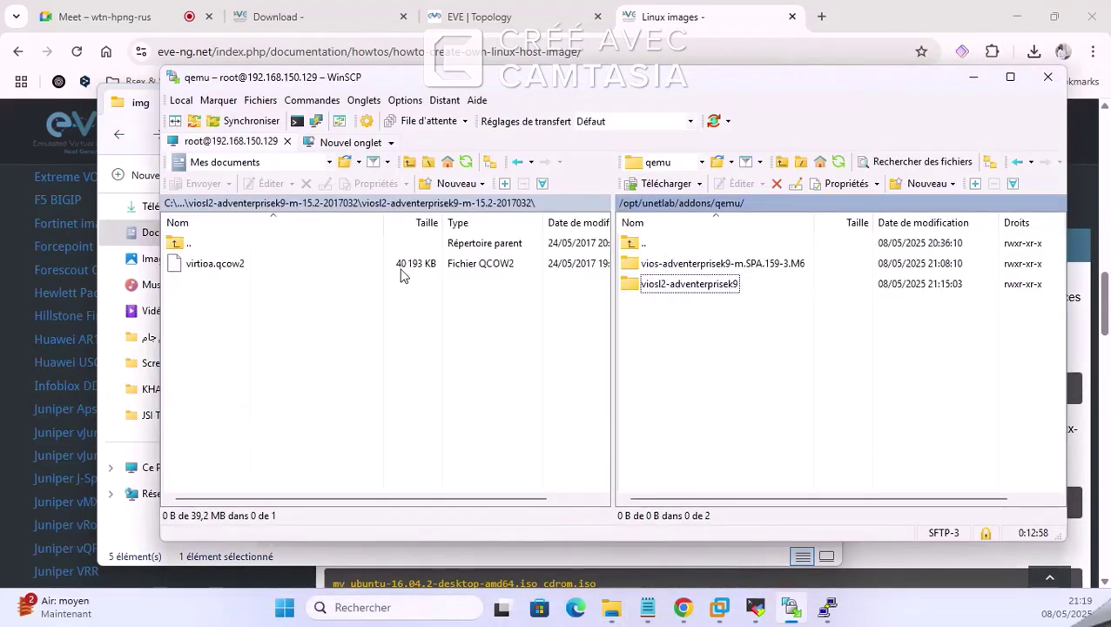
pyautogui.doubleClick(176, 243)
pyautogui.doubleClick(176, 244)
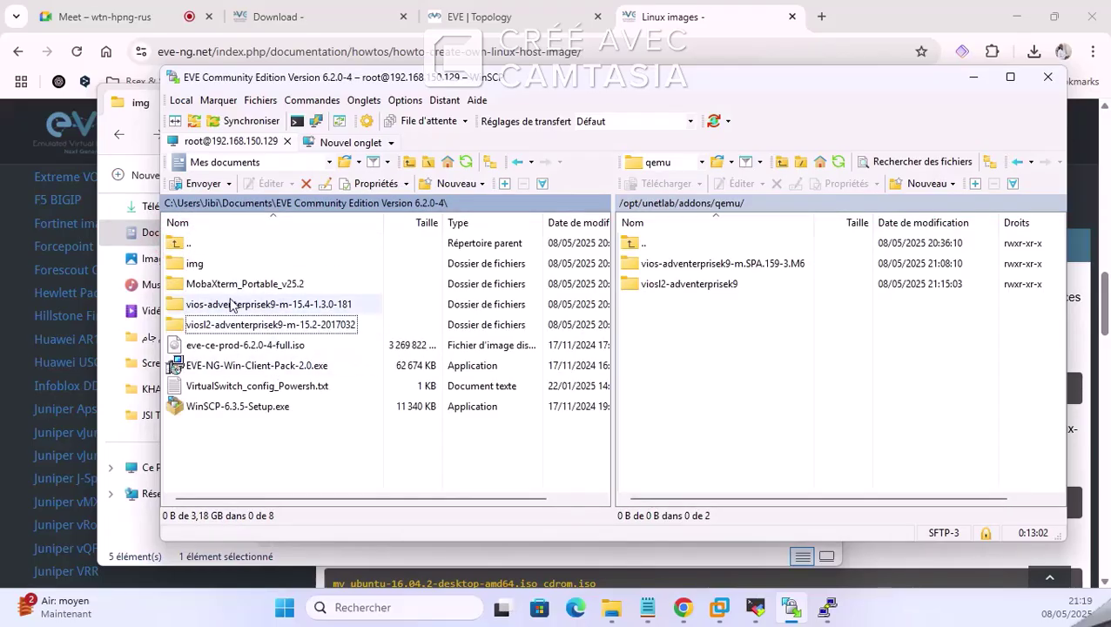
pyautogui.doubleClick(225, 265)
pyautogui.click(227, 284)
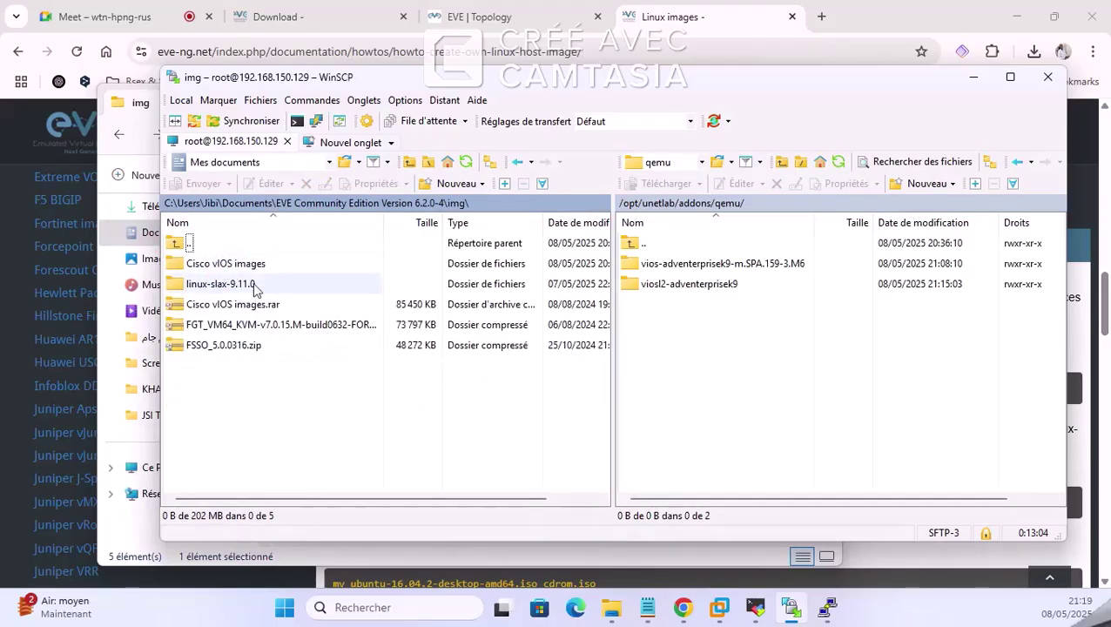
pyautogui.click(226, 284)
pyautogui.doubleClick(213, 282)
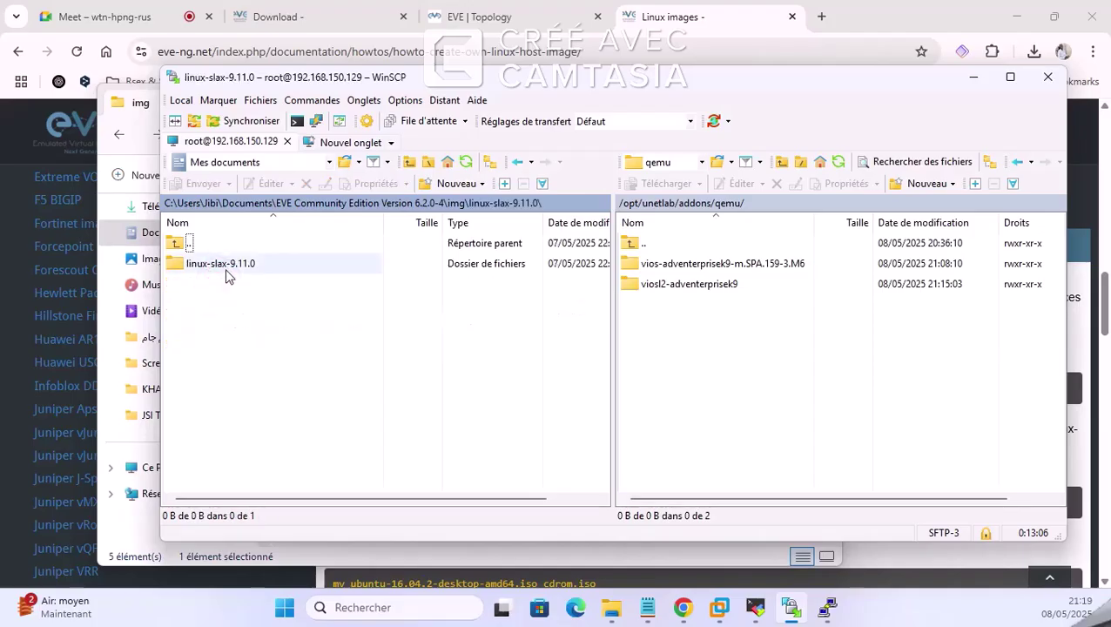
pyautogui.doubleClick(213, 264)
# Step: Refresh the remote qemu listing, open linux-slax-9.11.0, and upload hda.qcow2 into it
pyautogui.moveTo(209, 270); pyautogui.dragTo(819, 371)
pyautogui.rightClick(728, 309)
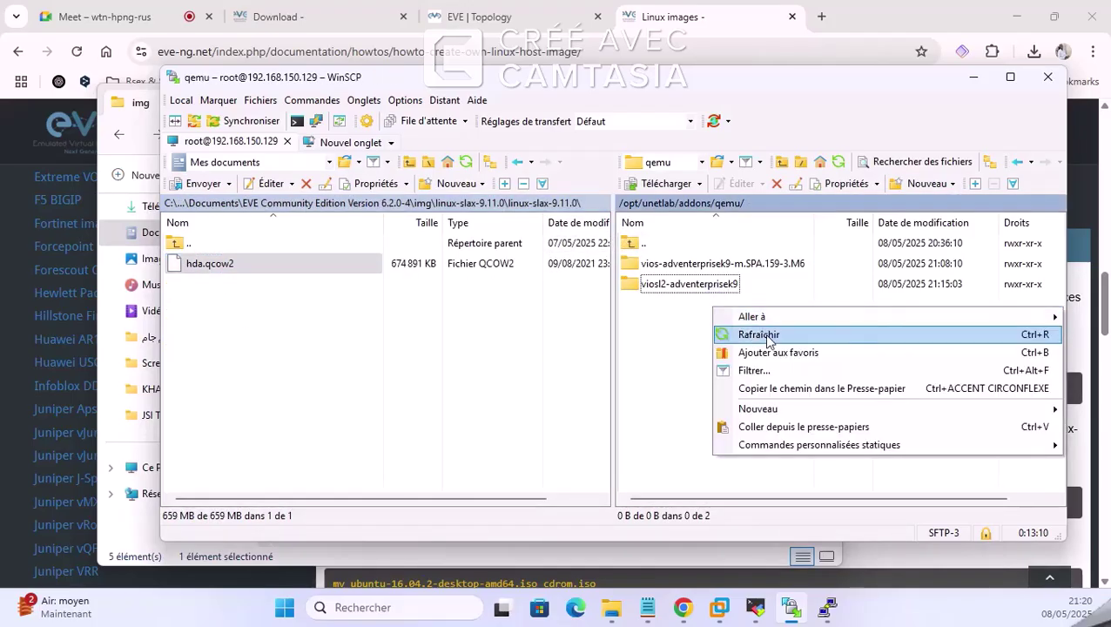
pyautogui.click(755, 334)
pyautogui.doubleClick(676, 263)
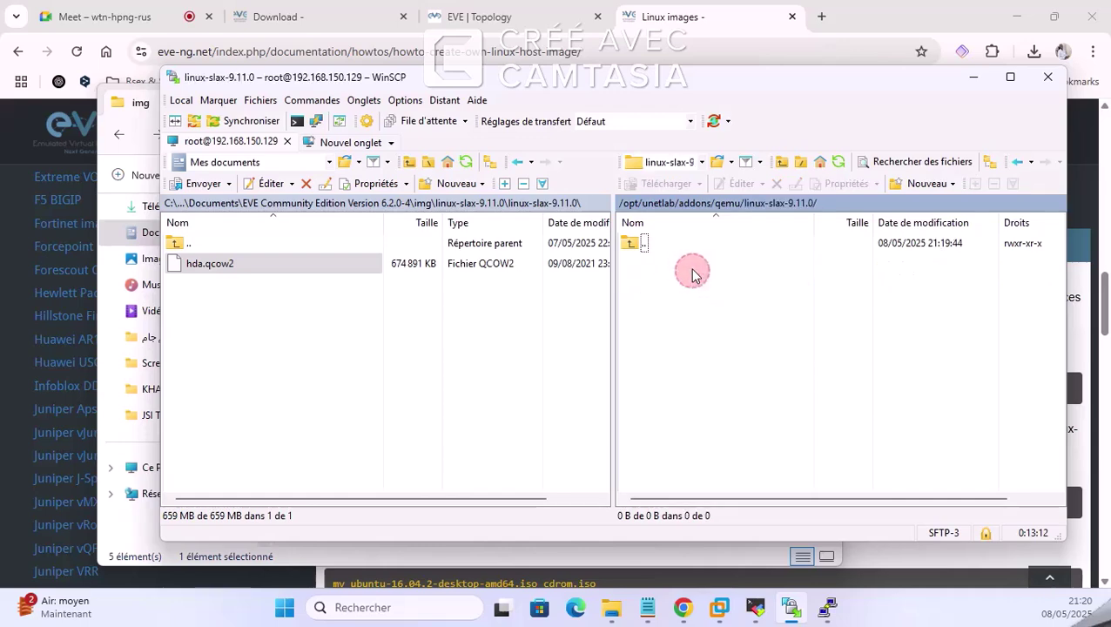
pyautogui.moveTo(196, 264); pyautogui.dragTo(689, 332)
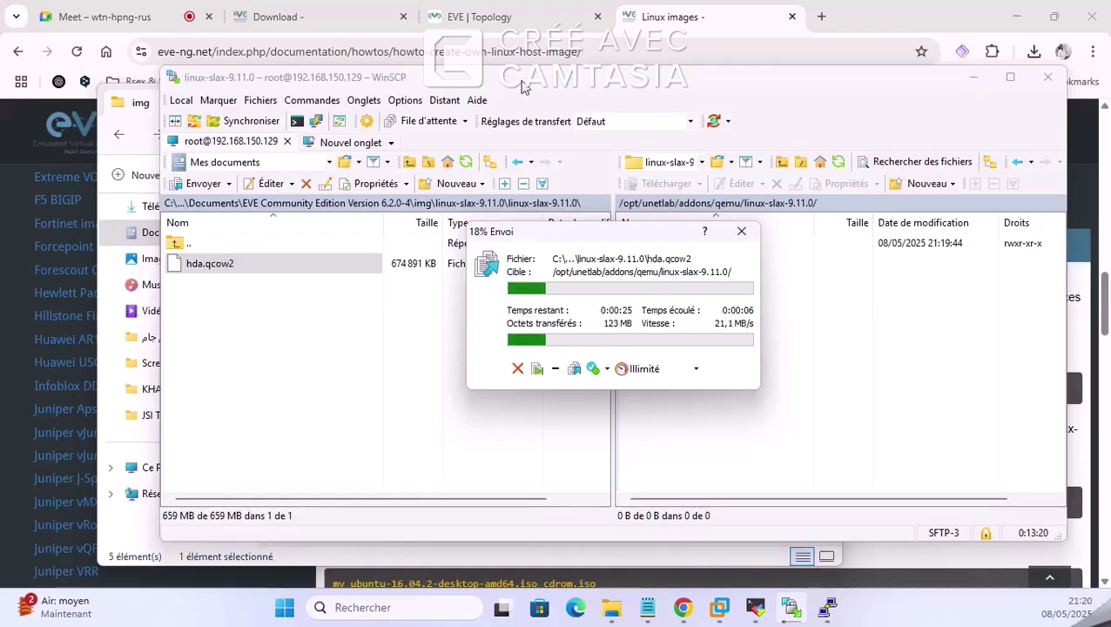
pyautogui.click(497, 18)
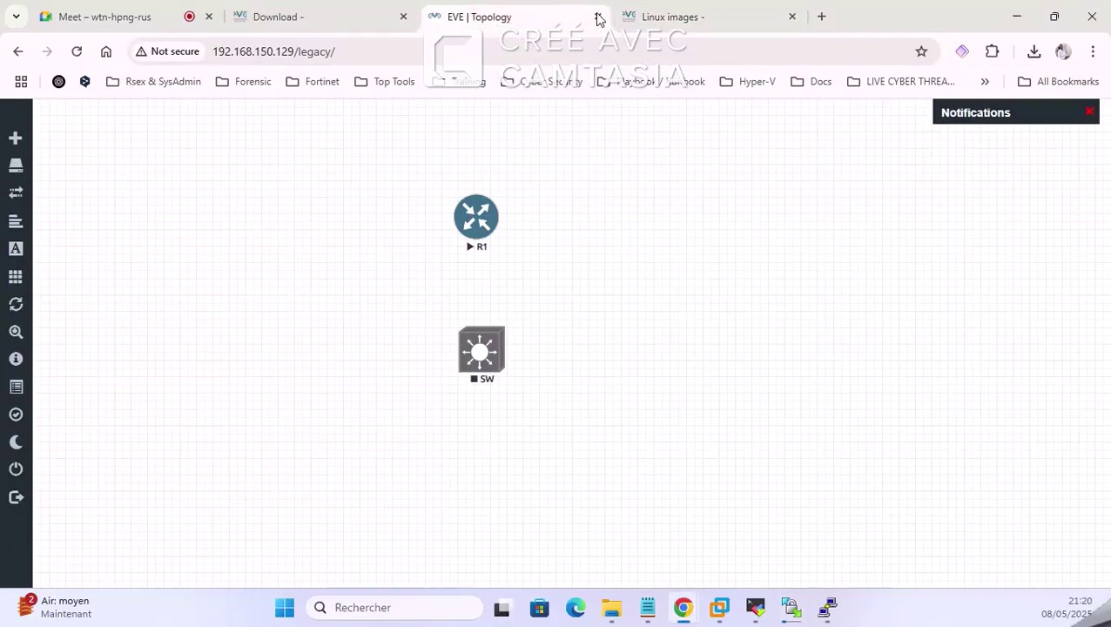
# Step: Scroll the Linux images tab down to the EVE Image table of default logins and CPU/RAM settings
pyautogui.click(640, 17)
pyautogui.scroll(-2, 618, 370)
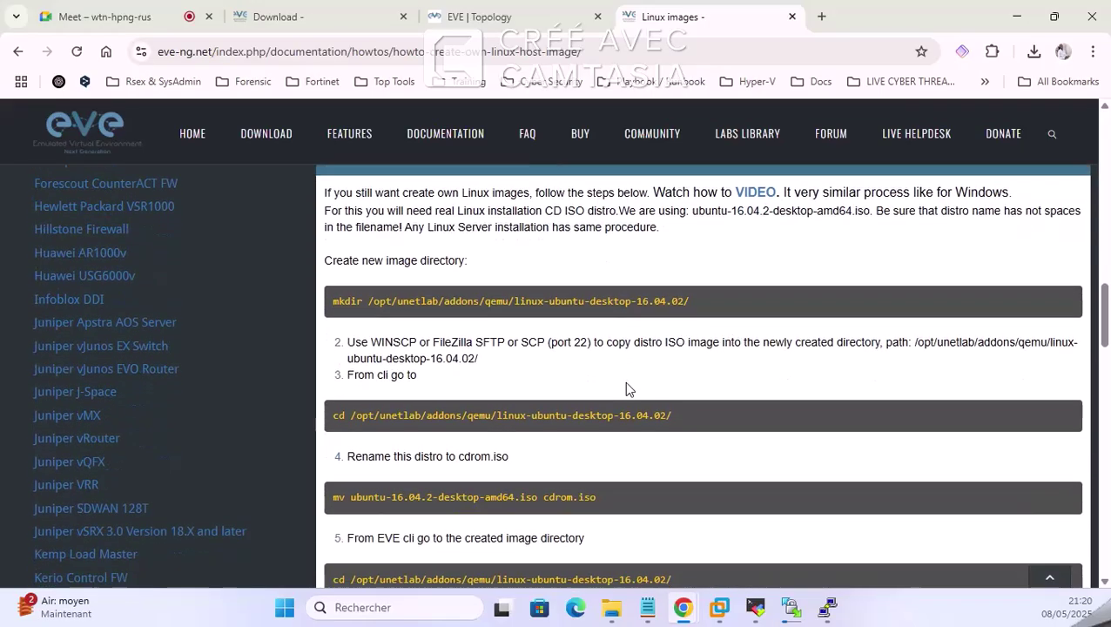
pyautogui.scroll(-1, 625, 381)
pyautogui.scroll(-2, 712, 376)
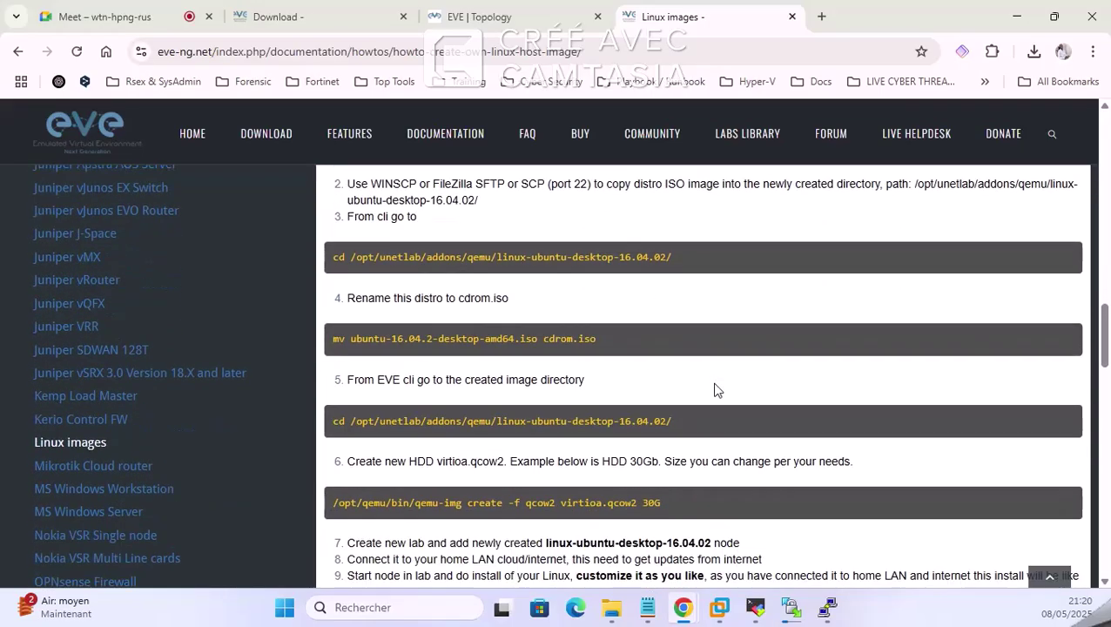
pyautogui.scroll(-1, 712, 379)
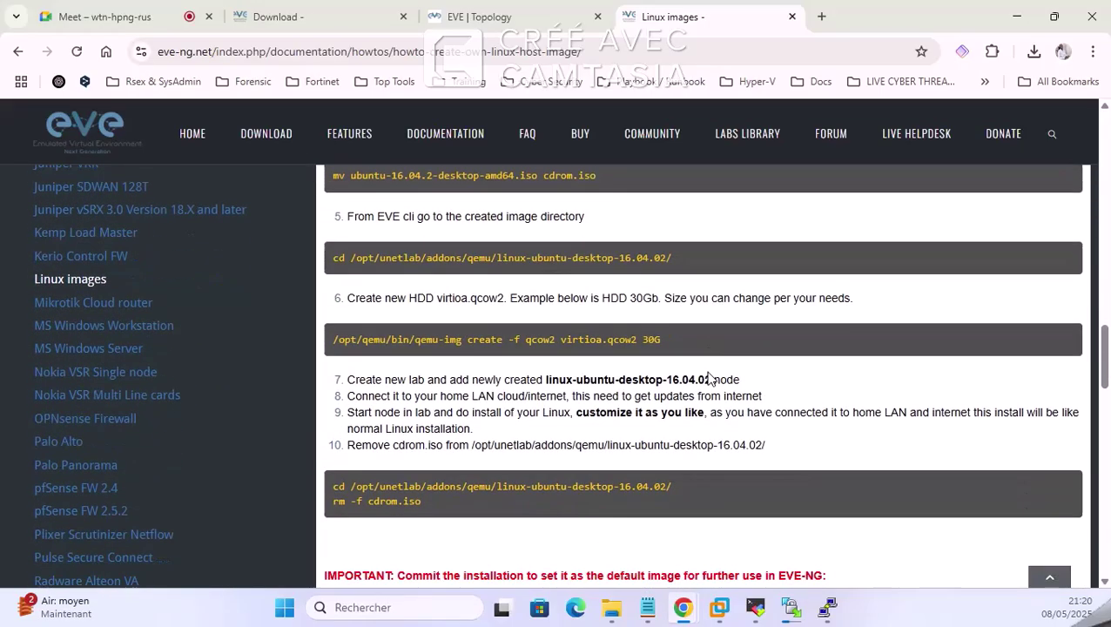
pyautogui.scroll(9, 527, 311)
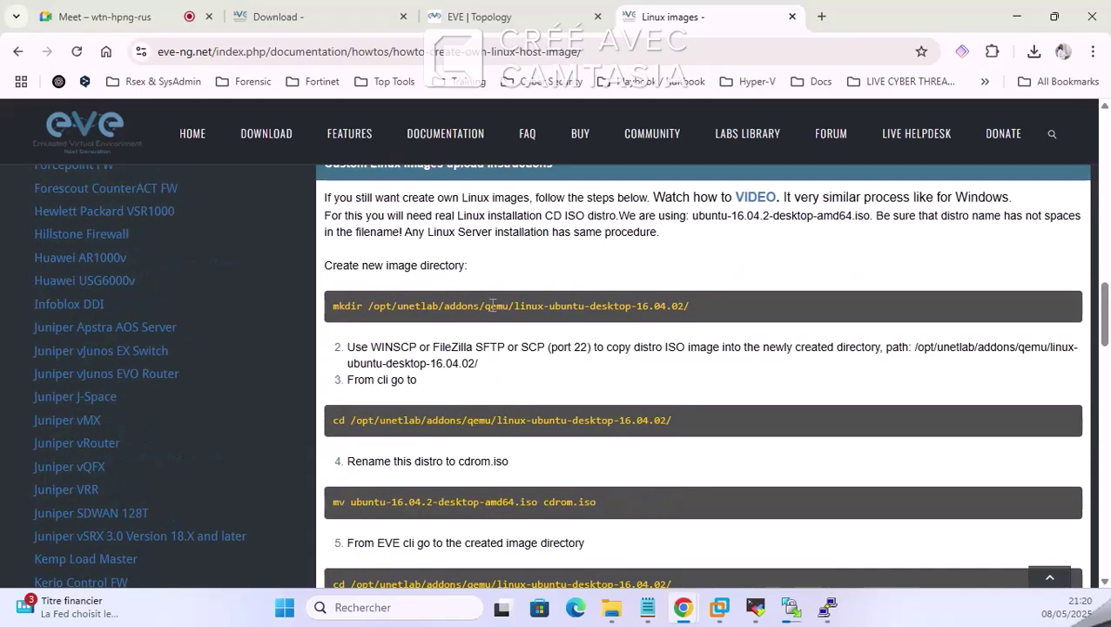
pyautogui.scroll(3, 595, 311)
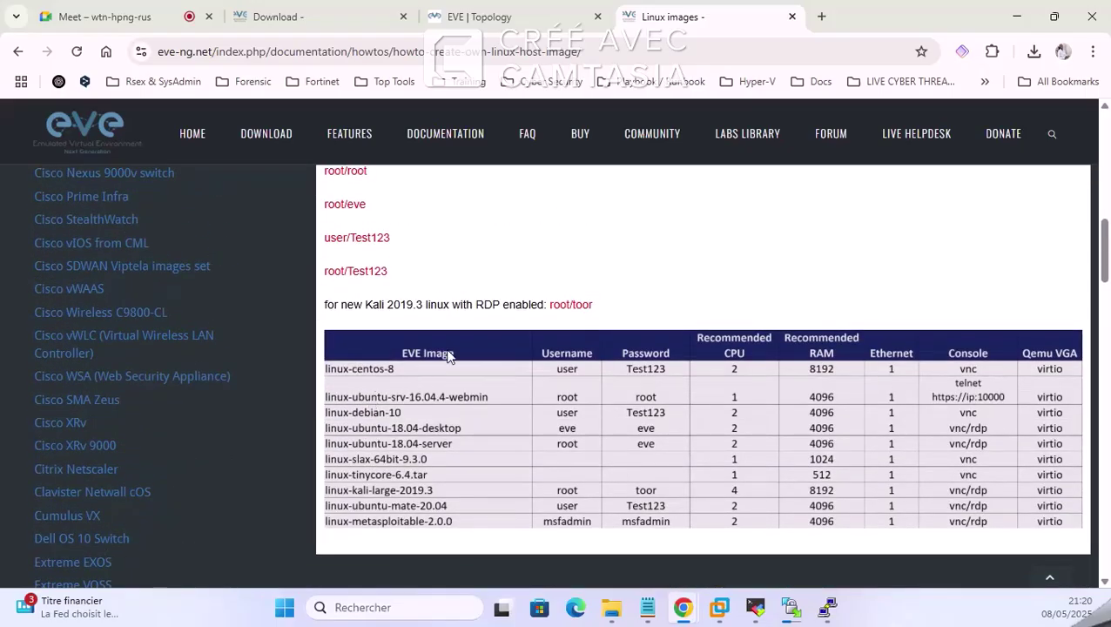
pyautogui.scroll(-3, 598, 417)
pyautogui.scroll(3, 609, 416)
pyautogui.scroll(-1, 588, 328)
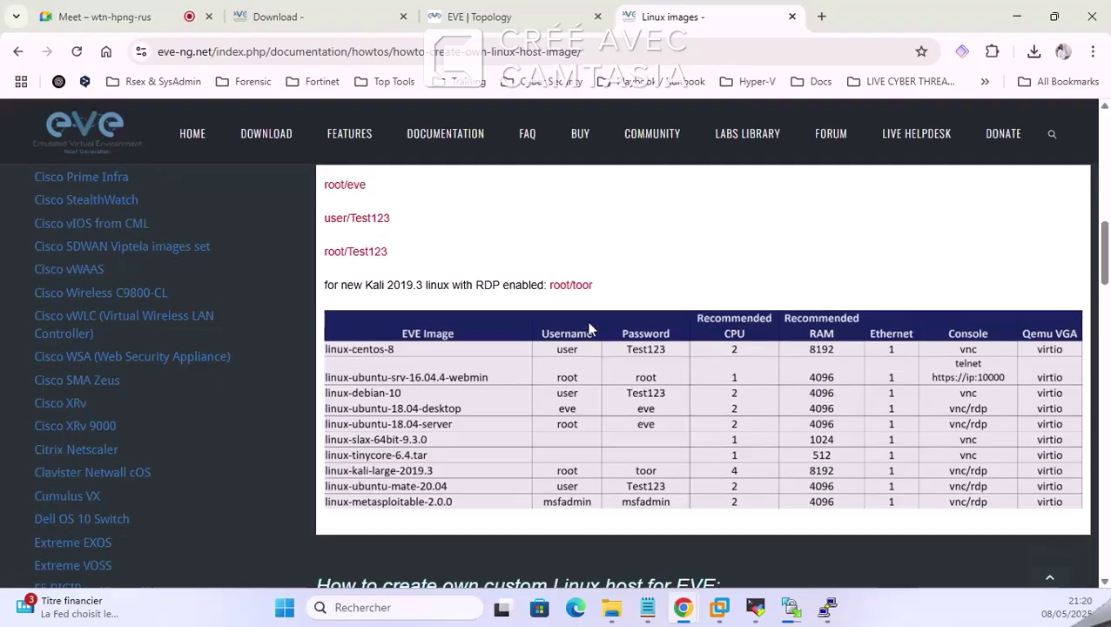
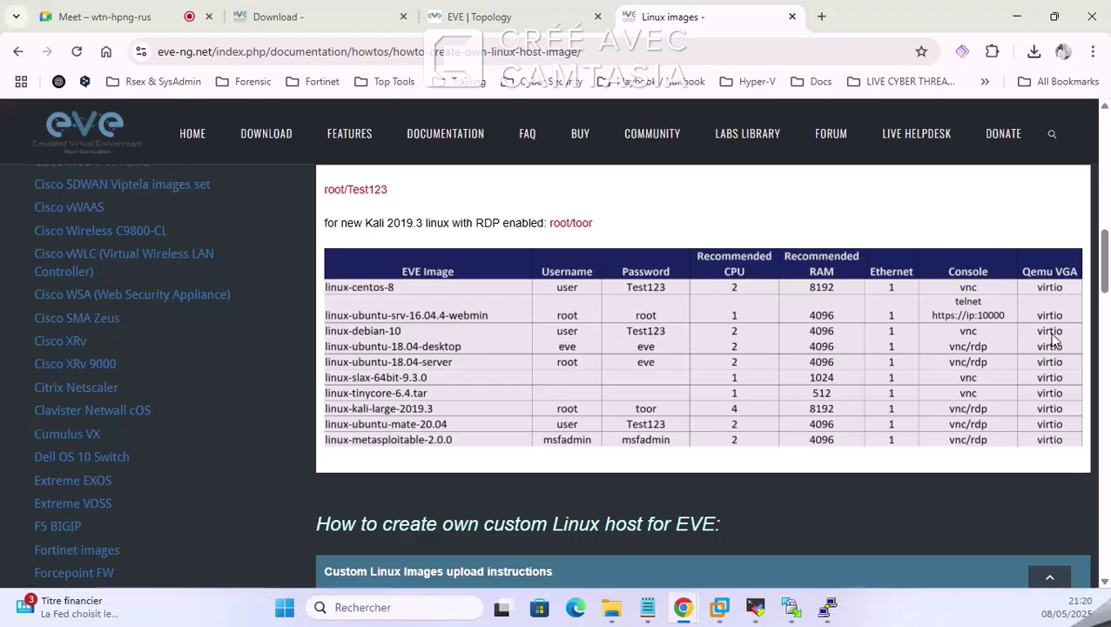
# Step: Review the Linux images CPU, RAM and console table, then bring the MobaXterm EVE host terminal forward
pyautogui.scroll(-1, 568, 409)
pyautogui.scroll(1, 583, 402)
pyautogui.click(1058, 380)
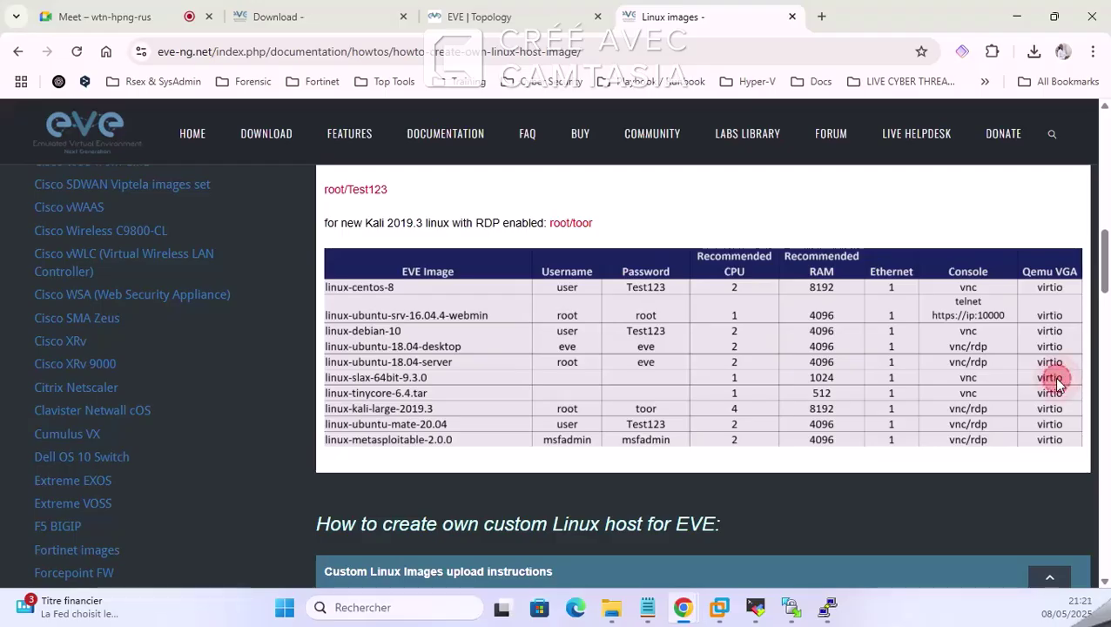
pyautogui.click(1056, 379)
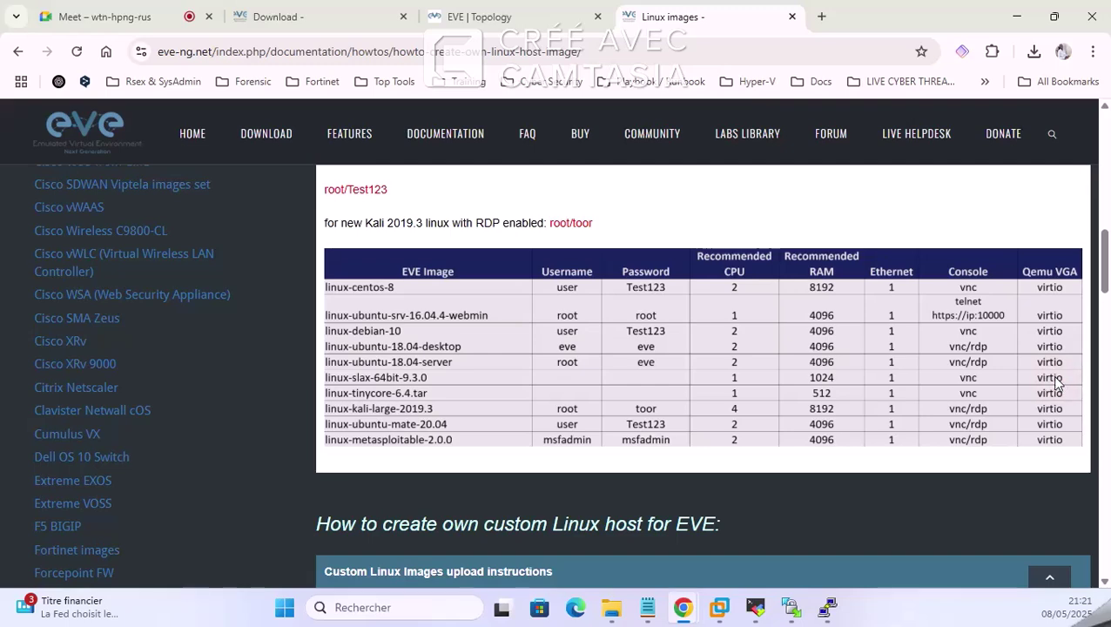
pyautogui.click(1053, 381)
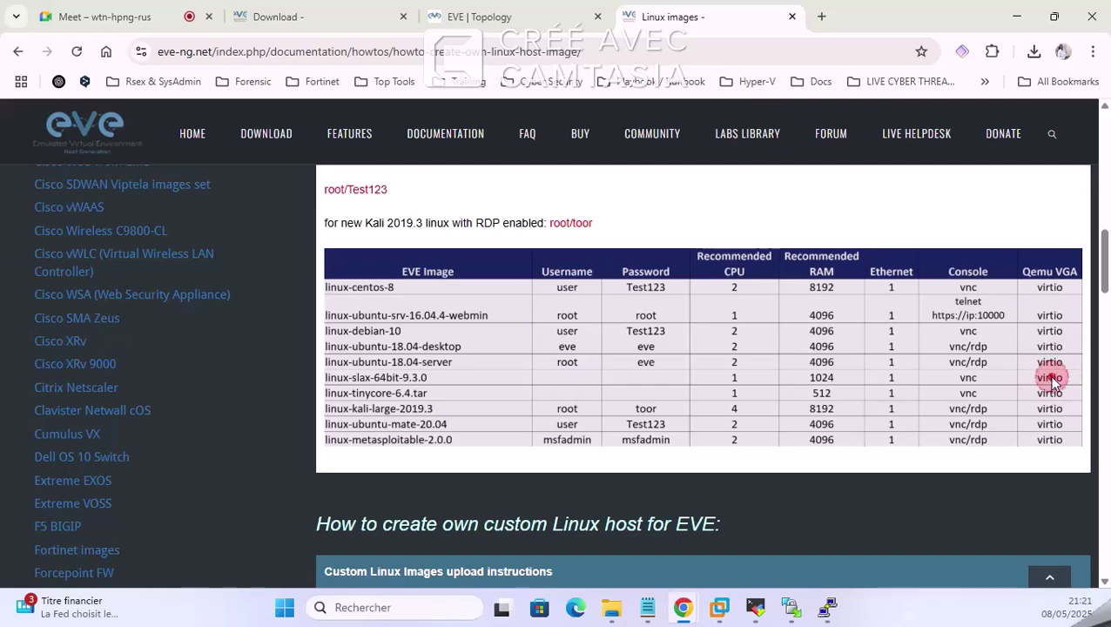
pyautogui.click(757, 611)
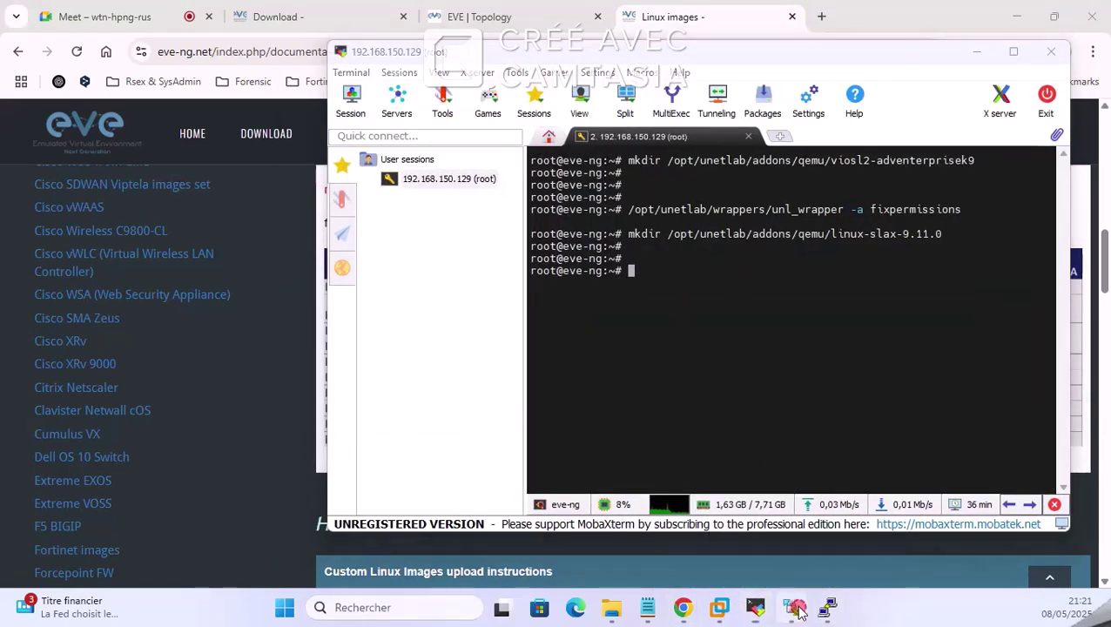
# Step: In WinSCP, open the properties of the server's hda.qcow2
pyautogui.click(791, 608)
pyautogui.click(706, 338)
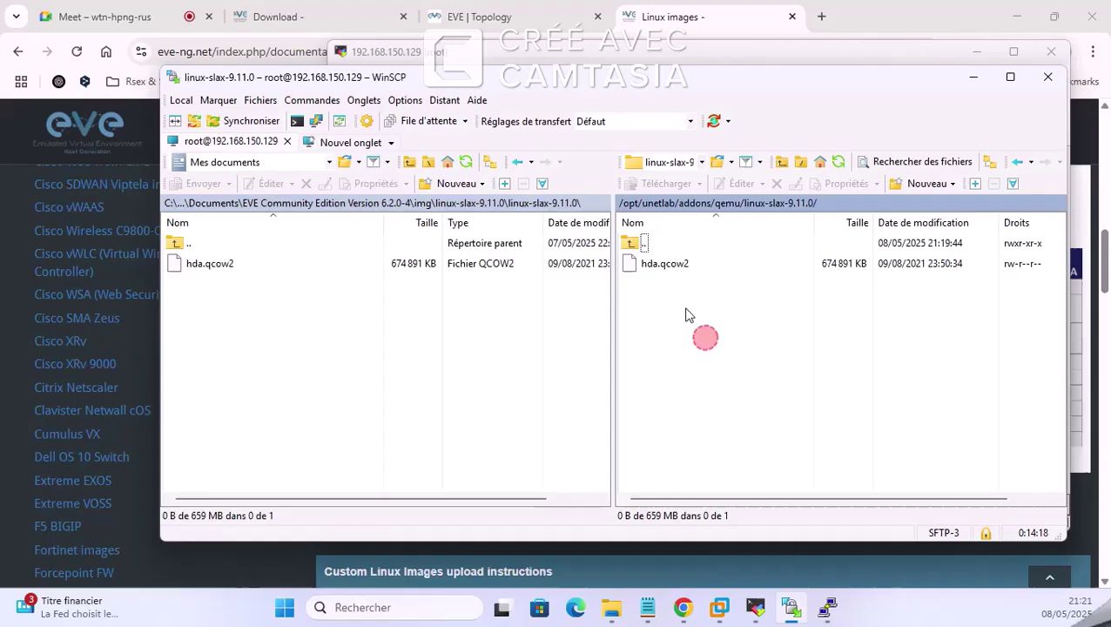
pyautogui.rightClick(657, 264)
pyautogui.click(706, 463)
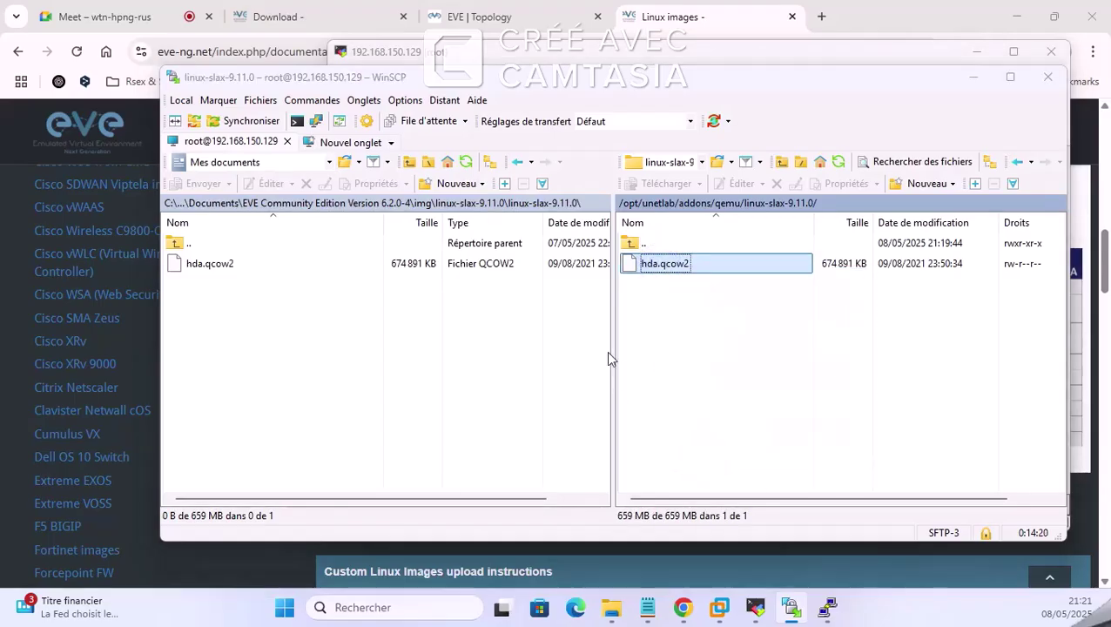
# Step: Tick all read/write/execute boxes plus UID, GID and sticky bit (7777) and apply
pyautogui.click(623, 373)
pyautogui.click(624, 357)
pyautogui.click(654, 357)
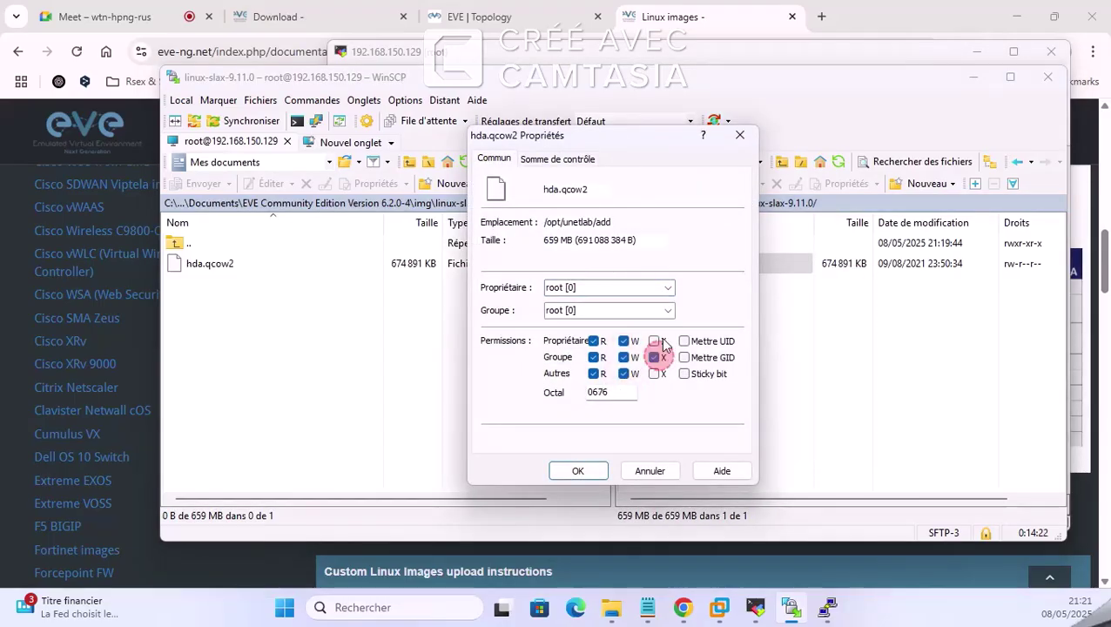
pyautogui.click(654, 341)
pyautogui.click(654, 373)
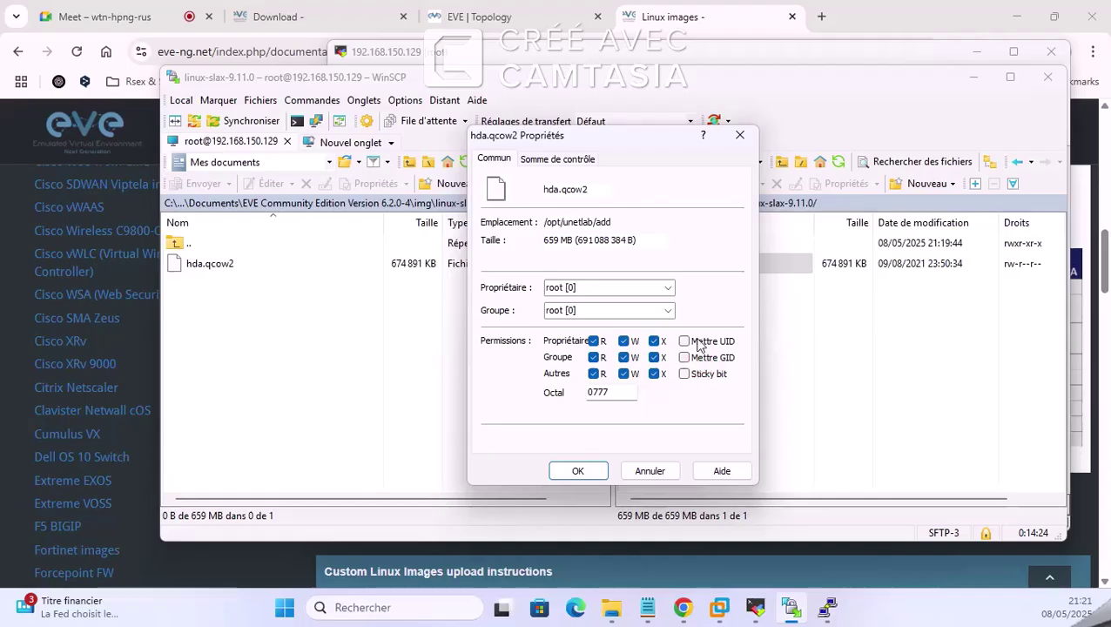
pyautogui.click(685, 341)
pyautogui.click(684, 357)
pyautogui.click(685, 373)
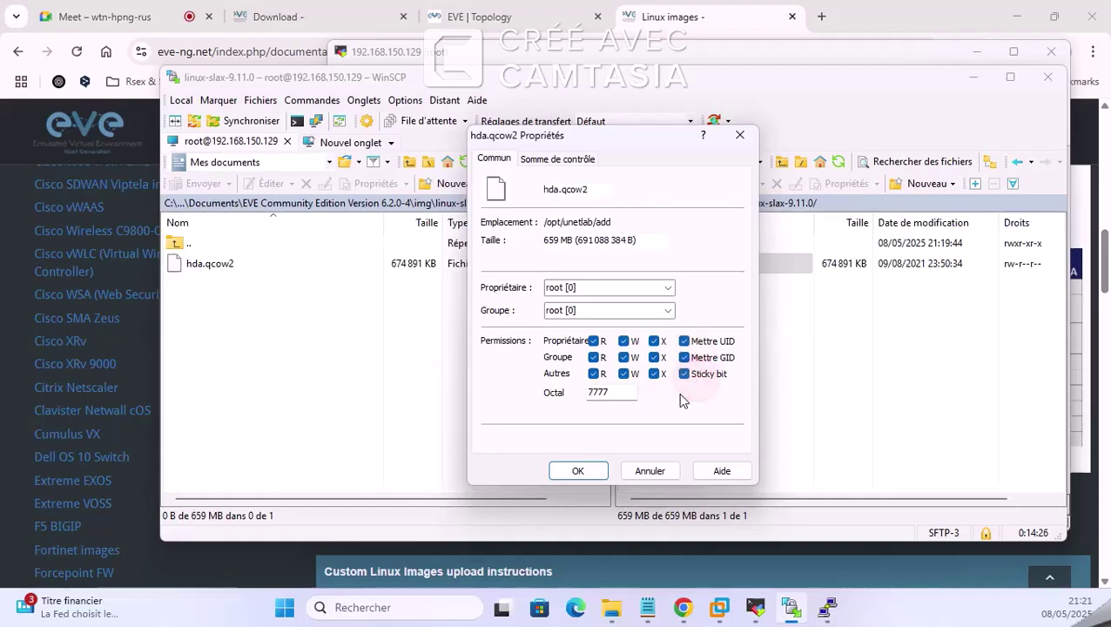
pyautogui.click(578, 471)
# Step: Return the remote panel to the qemu folder and minimize WinSCP and MobaXterm
pyautogui.click(630, 243)
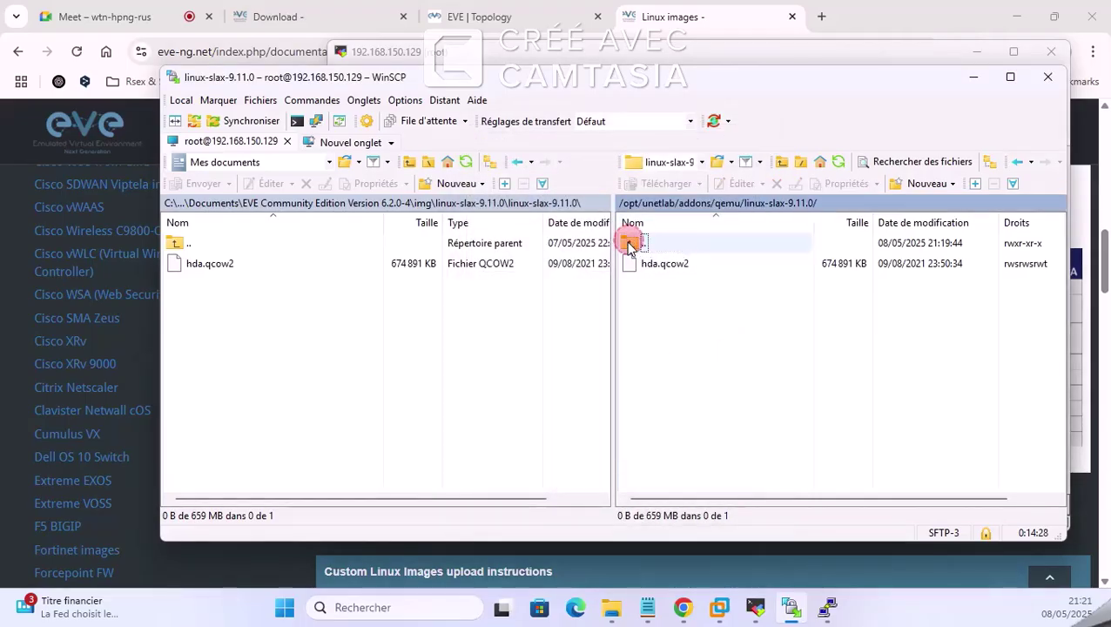
pyautogui.doubleClick(630, 245)
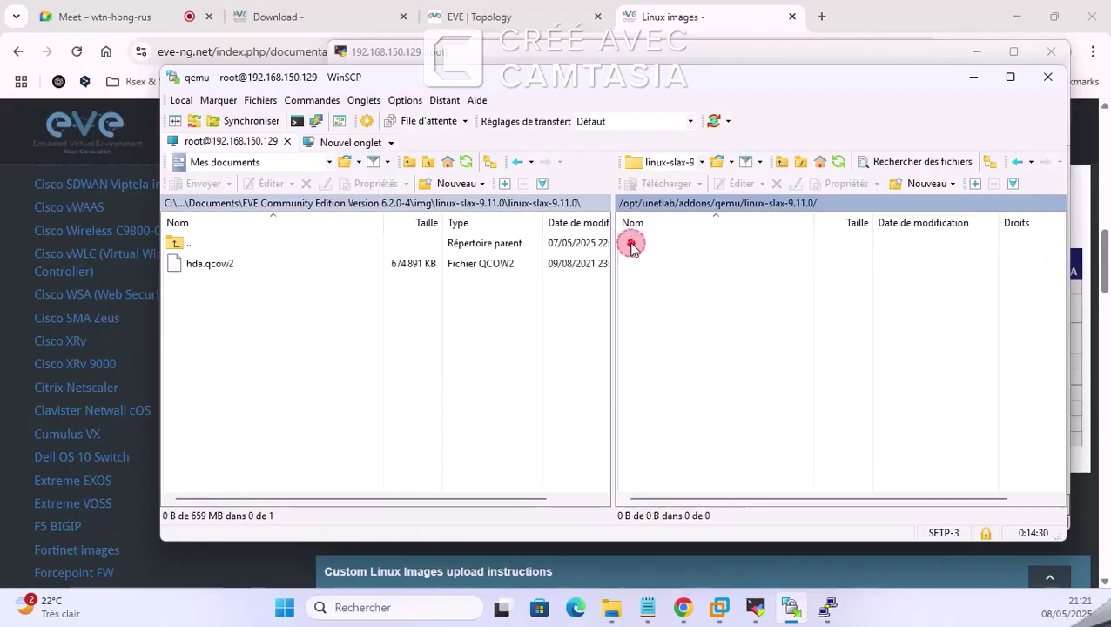
pyautogui.click(968, 78)
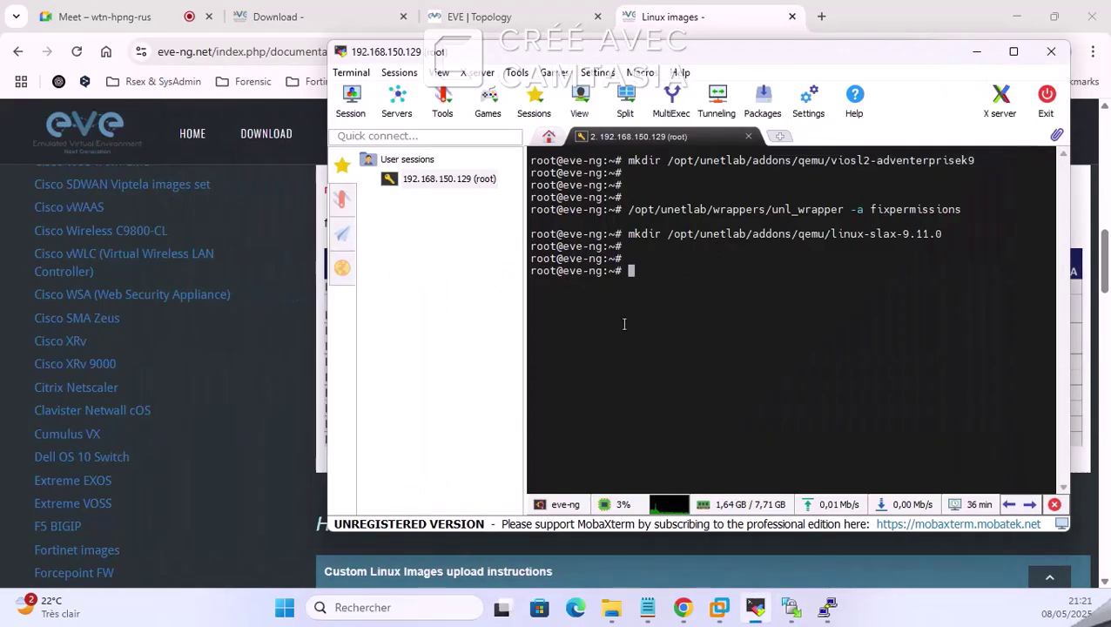
pyautogui.click(985, 51)
# Step: Scroll through the custom Linux image steps on the EVE-NG docs page
pyautogui.scroll(-10, 627, 392)
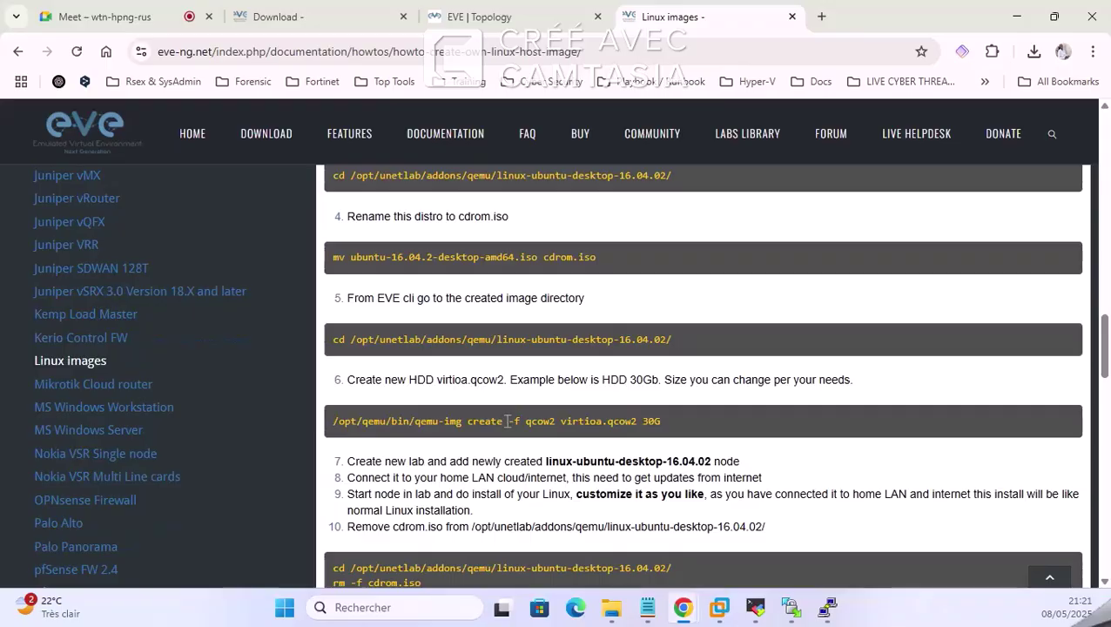
pyautogui.scroll(-3, 508, 421)
pyautogui.scroll(-8, 505, 365)
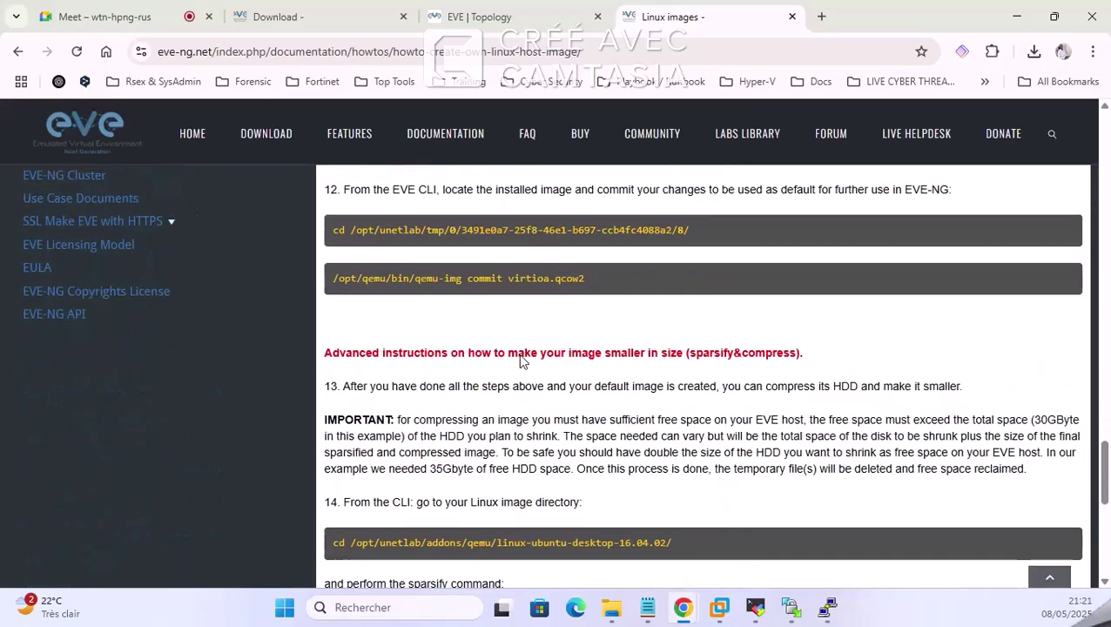
pyautogui.scroll(10, 523, 349)
pyautogui.scroll(-10, 540, 337)
pyautogui.scroll(-5, 540, 337)
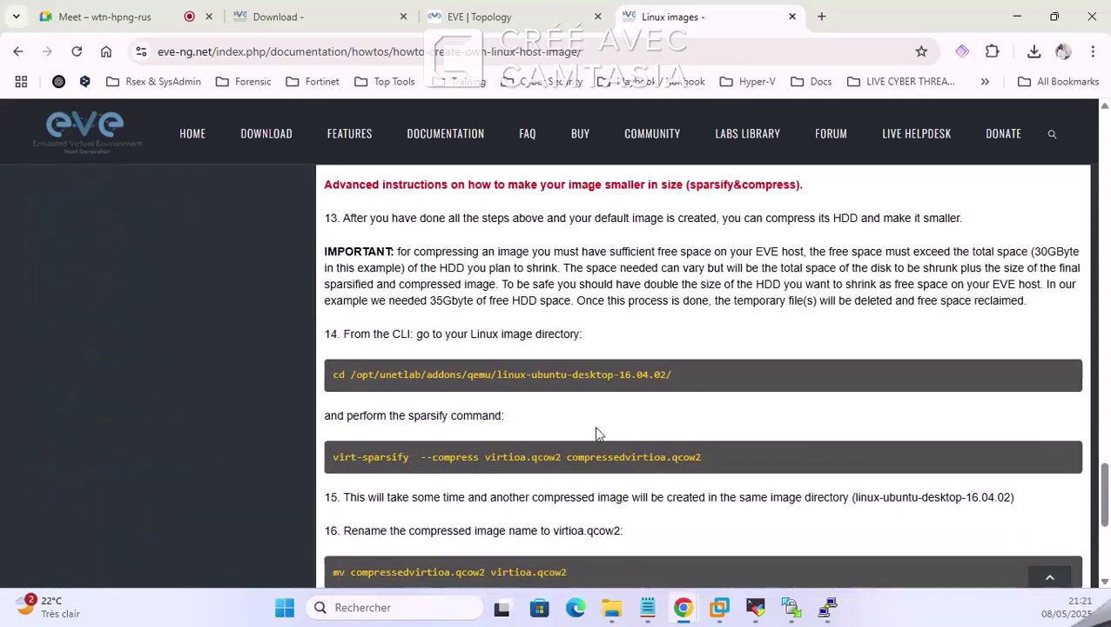
pyautogui.scroll(5, 483, 347)
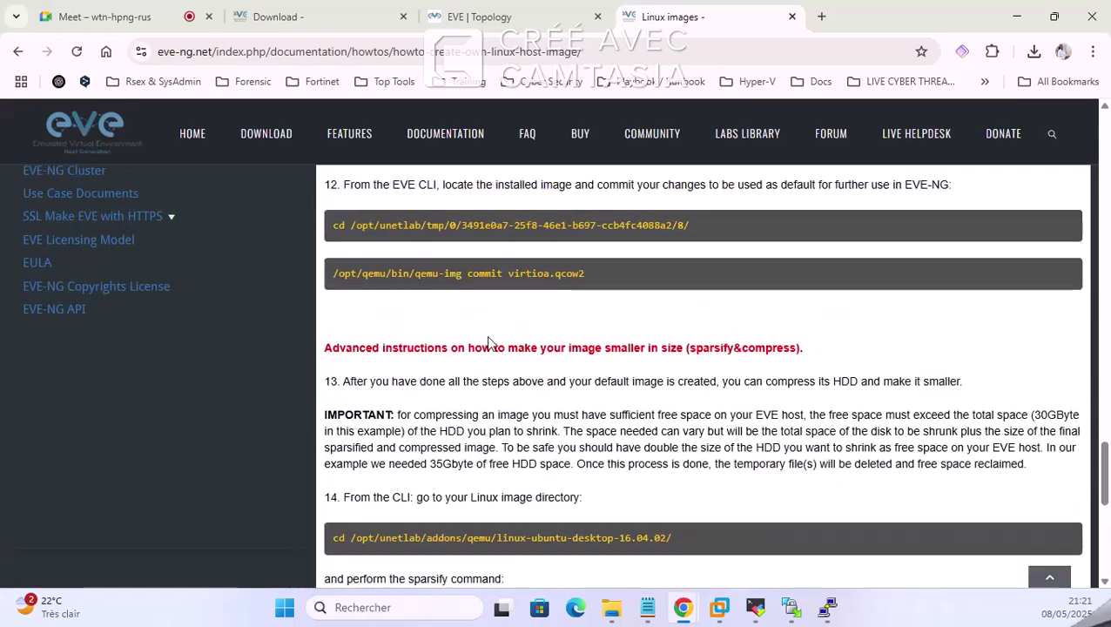
pyautogui.scroll(10, 604, 411)
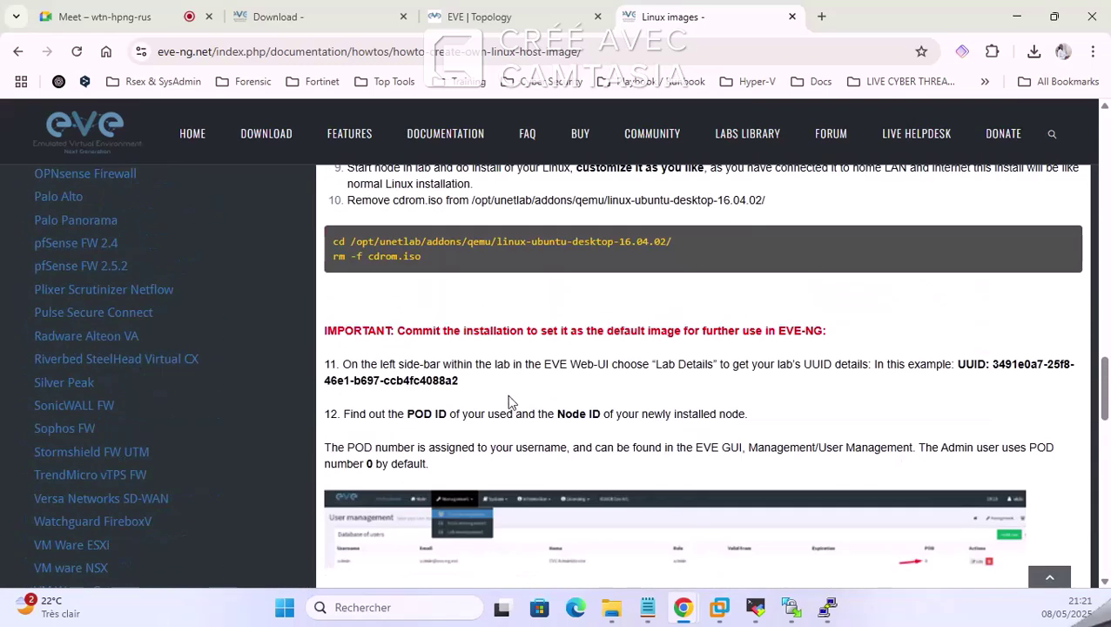
pyautogui.scroll(2, 509, 366)
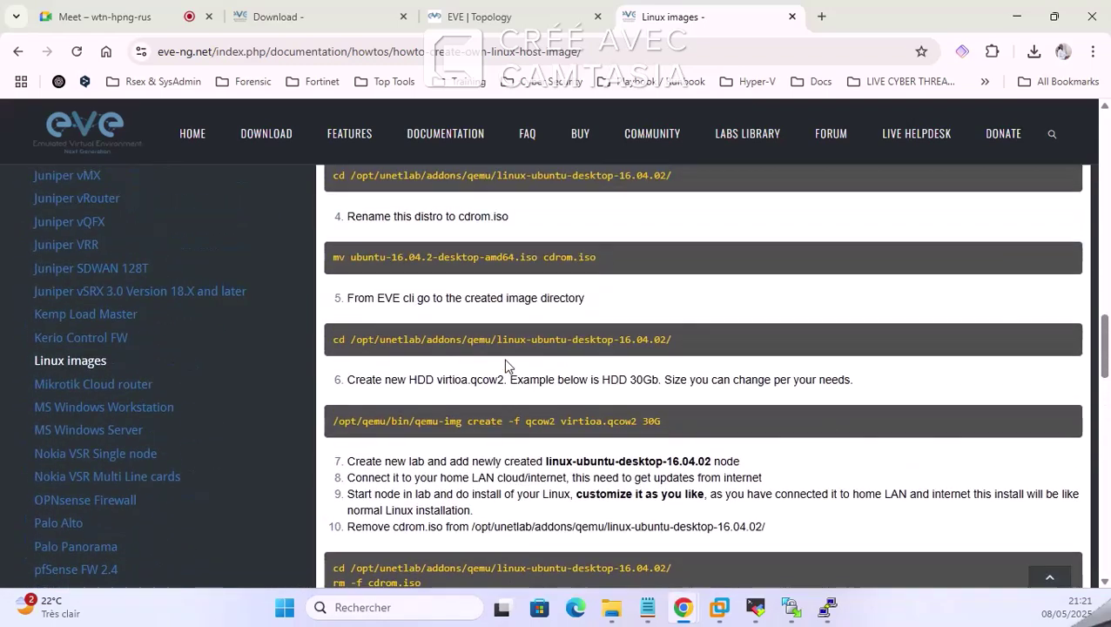
# Step: Run /opt/unetlab/wrappers/unl_wrapper -a fixpermissions on the EVE host terminal
pyautogui.click(789, 606)
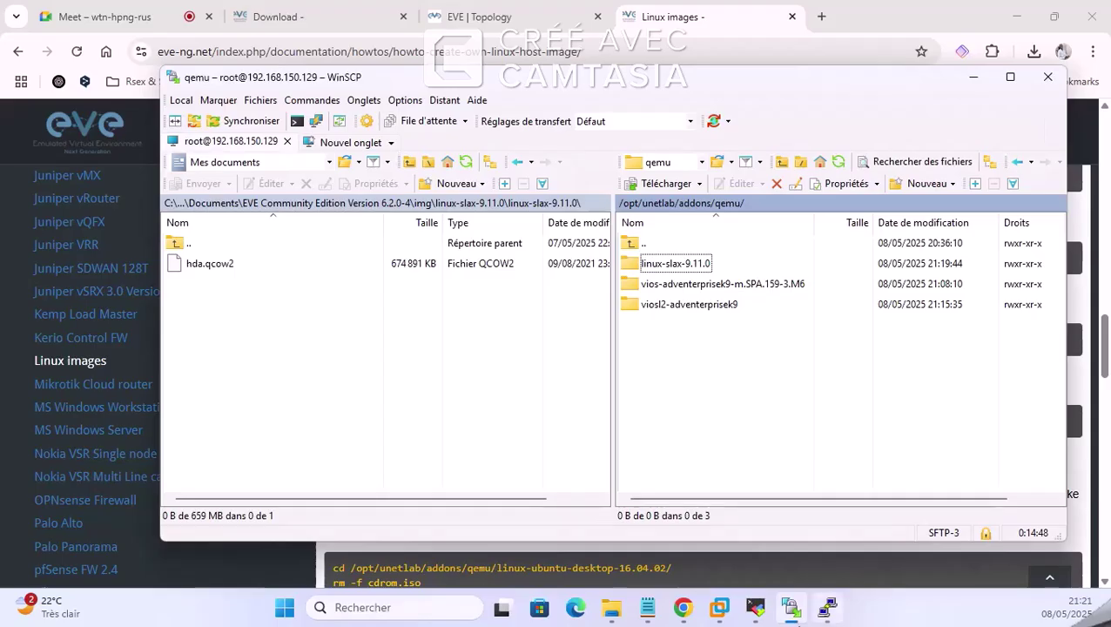
pyautogui.click(754, 607)
pyautogui.write('/opt/unetlab/wrappers/unl_wrapper -a fixpermissions')
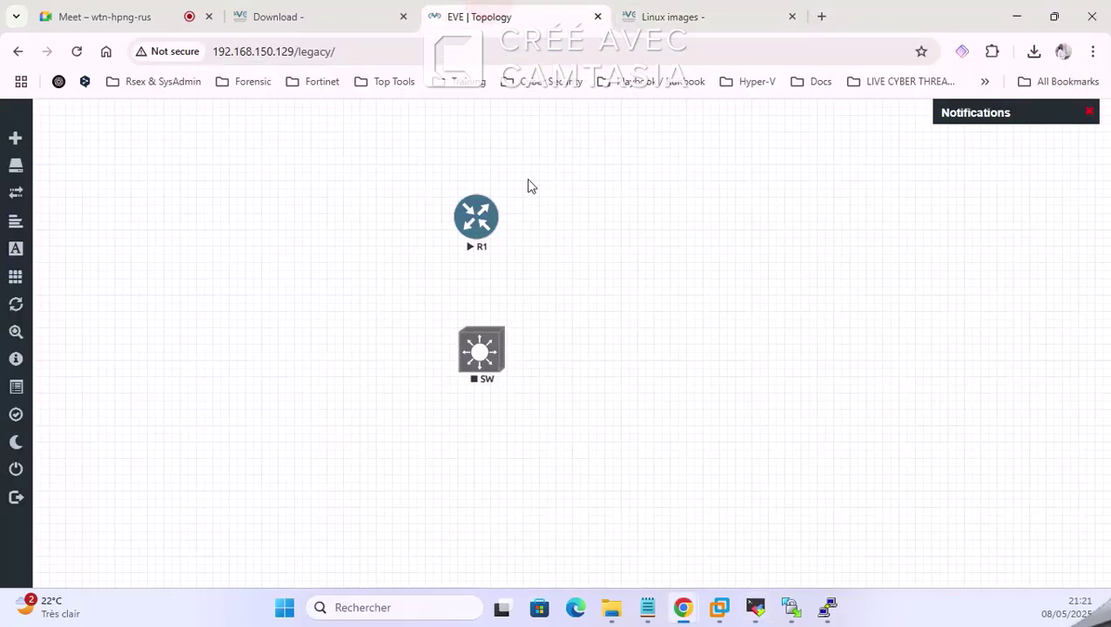
# Step: Add a new node to the lab using the Linux template
pyautogui.rightClick(682, 248)
pyautogui.click(727, 280)
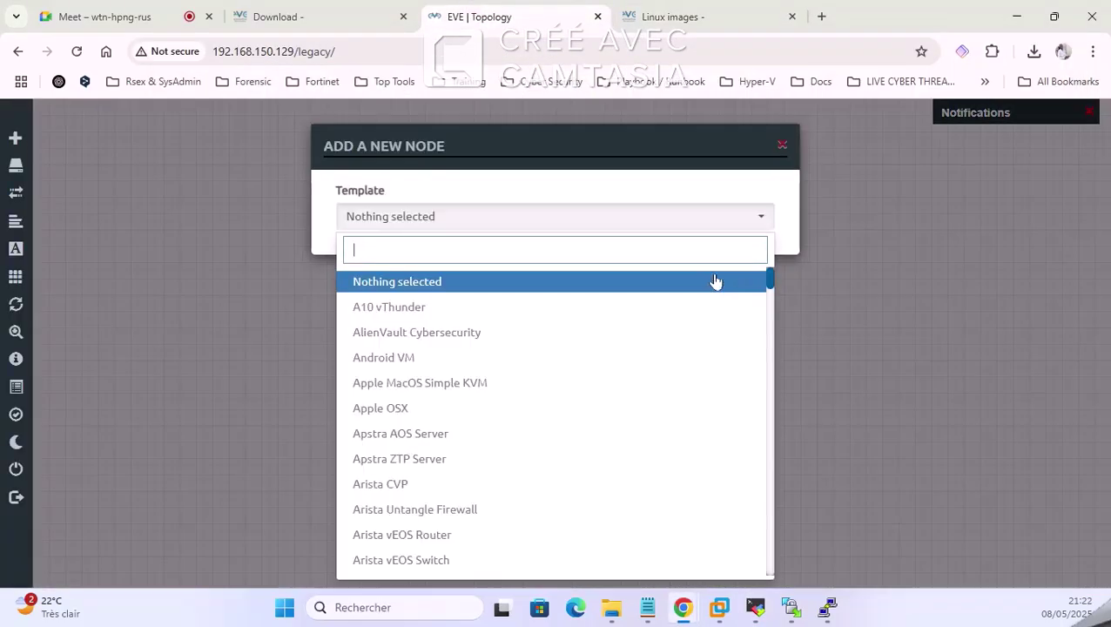
pyautogui.write('lin')
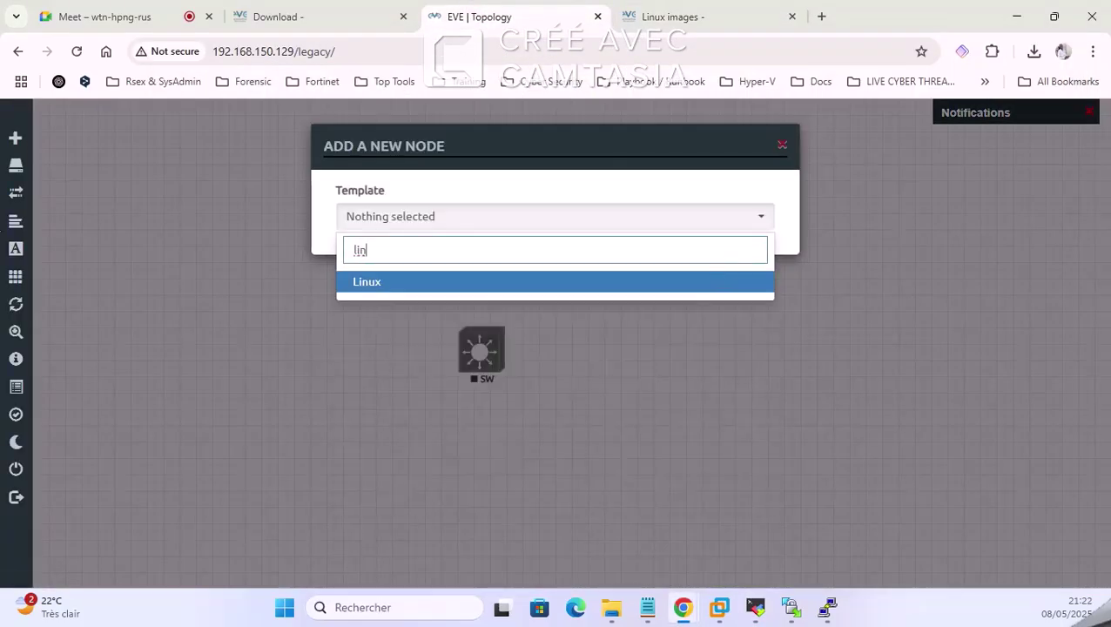
pyautogui.press('BackSpace')
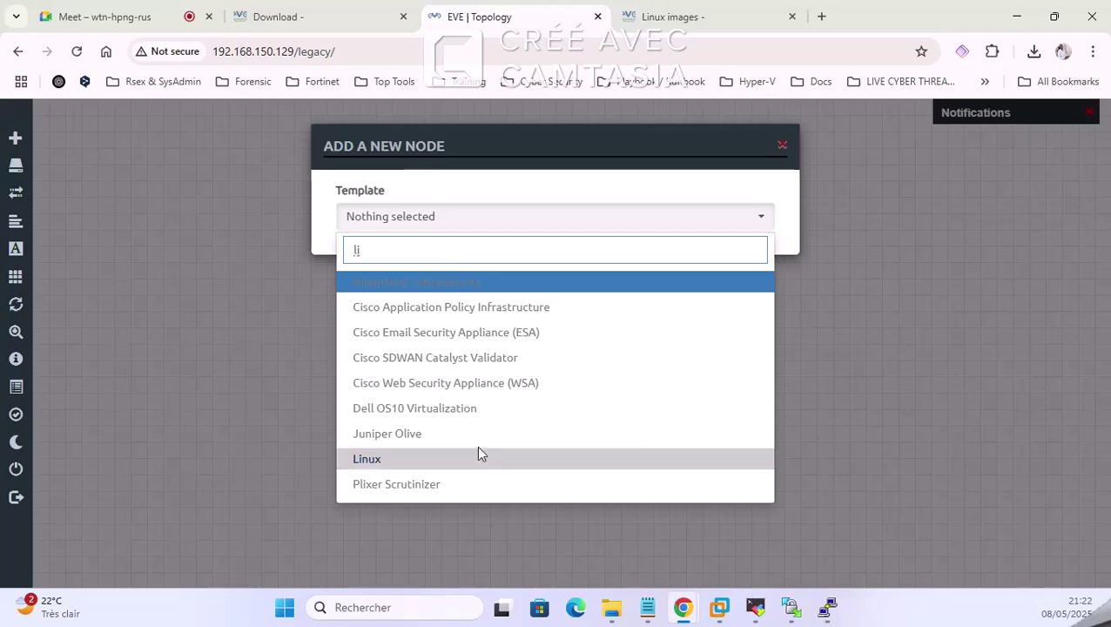
pyautogui.click(416, 458)
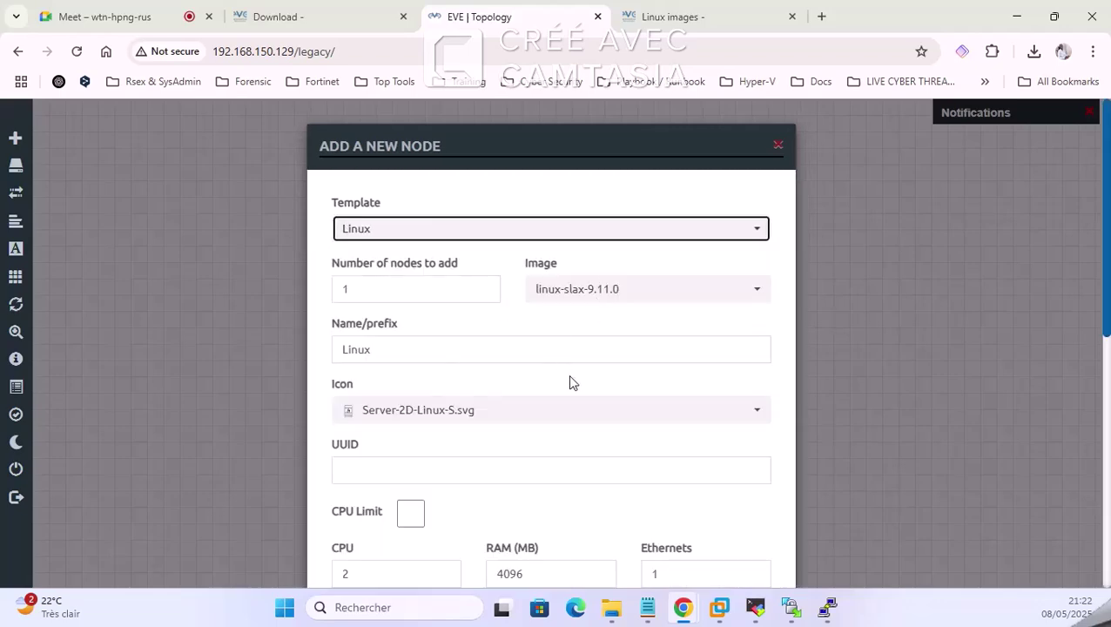
# Step: Set the Linux node to 1 CPU and 1024 MB RAM
pyautogui.scroll(-3, 570, 382)
pyautogui.moveTo(393, 339); pyautogui.dragTo(257, 336)
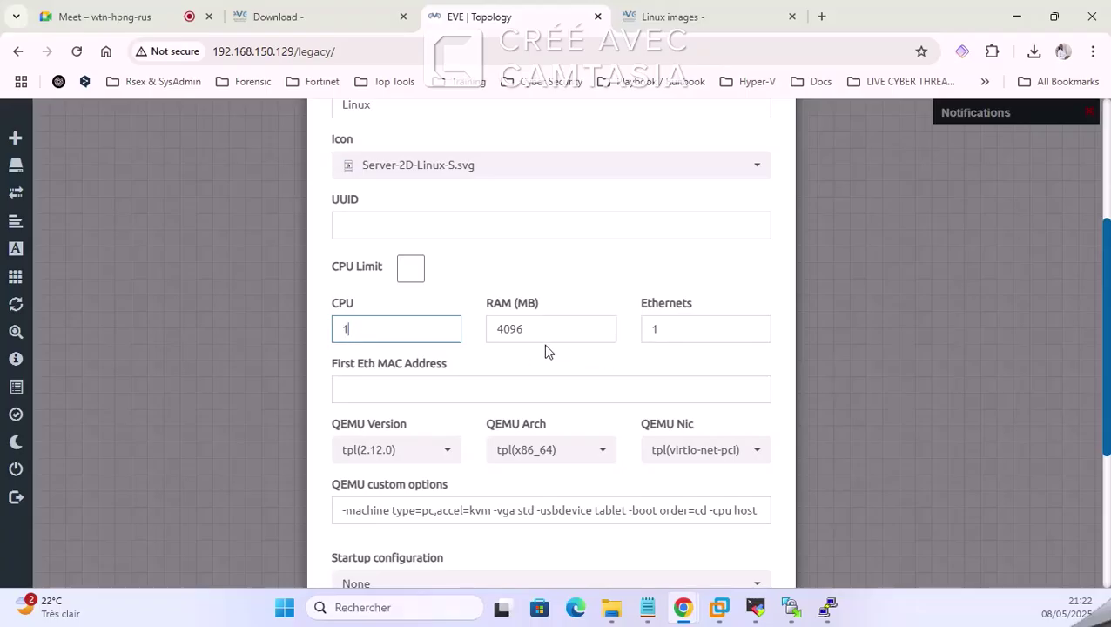
pyautogui.moveTo(560, 334); pyautogui.dragTo(274, 319)
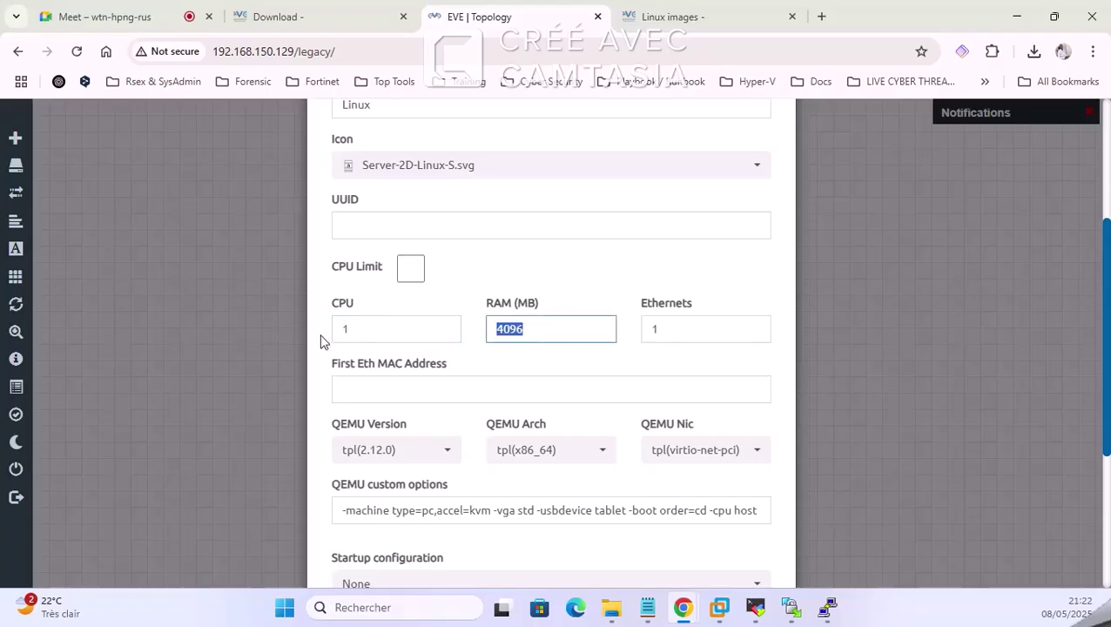
pyautogui.write('102')
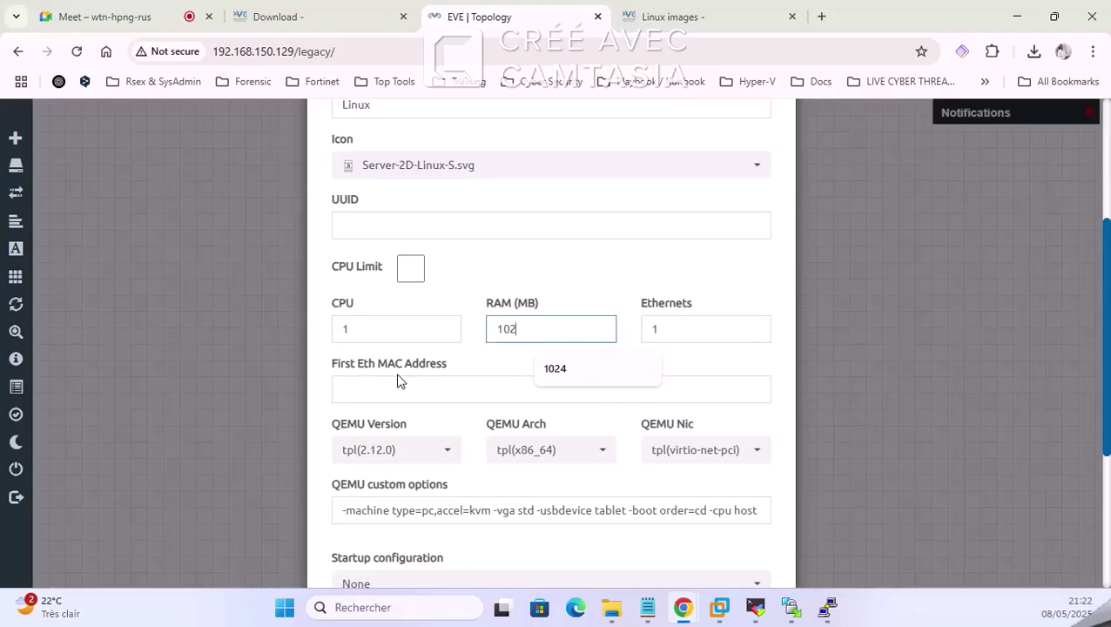
pyautogui.click(543, 366)
# Step: Set the node icon to Kali.png and save the Linux node
pyautogui.scroll(2, 494, 270)
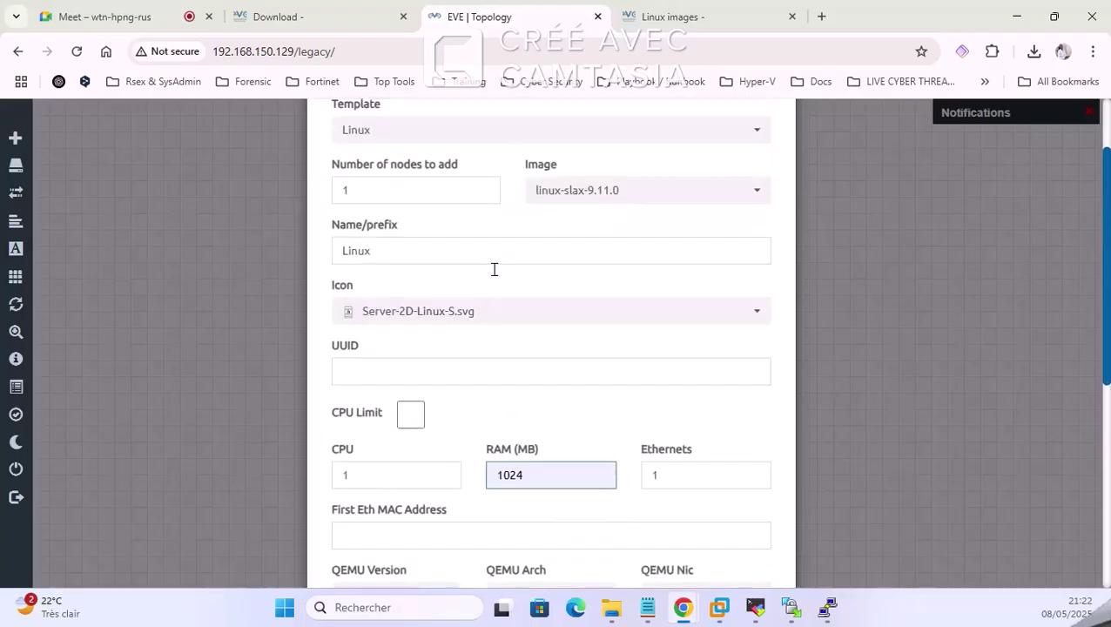
pyautogui.click(485, 330)
pyautogui.scroll(-3, 479, 326)
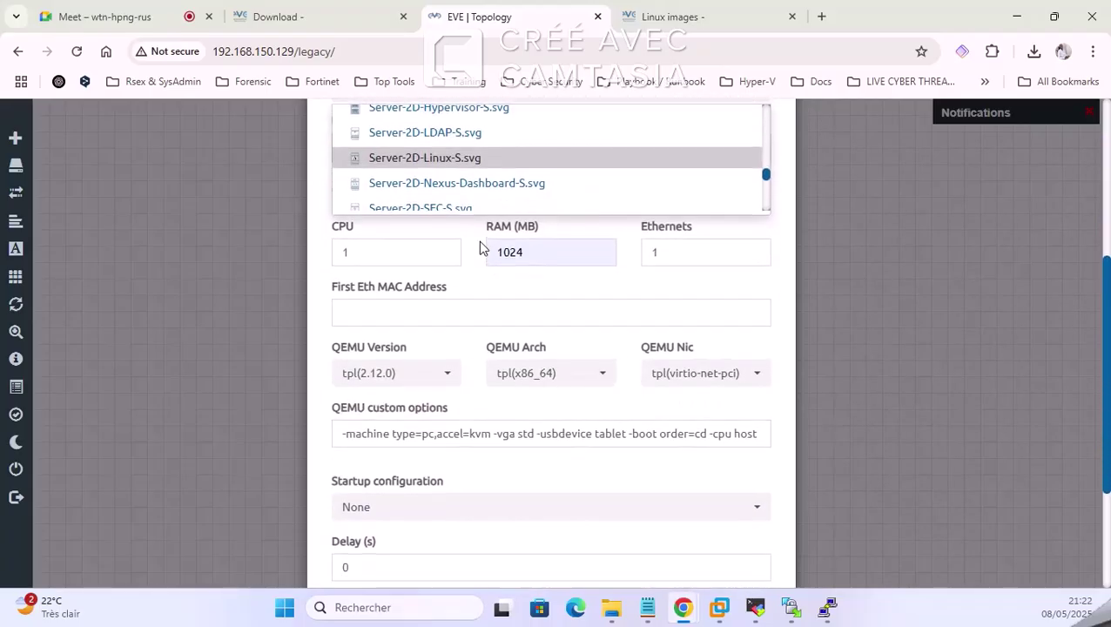
pyautogui.scroll(-3, 487, 237)
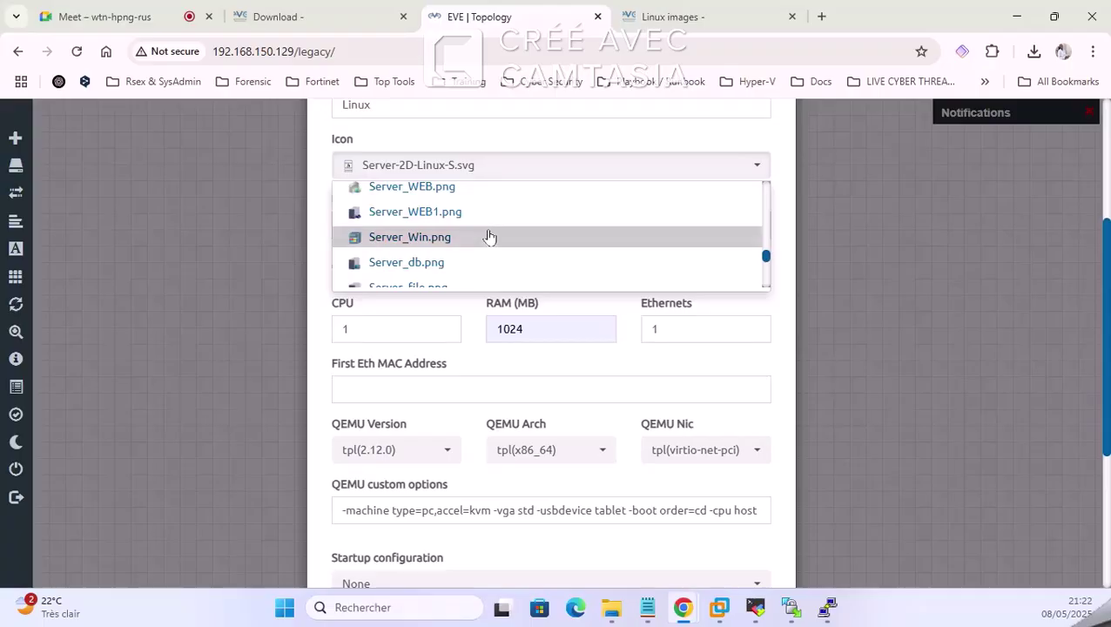
pyautogui.scroll(8, 489, 237)
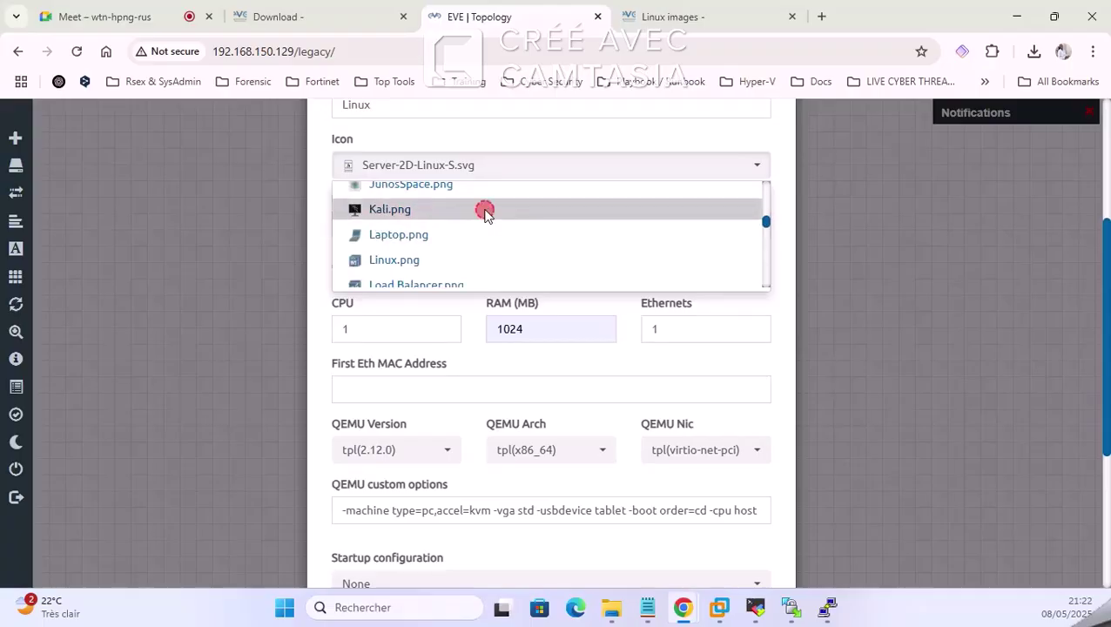
pyautogui.click(486, 210)
pyautogui.scroll(-5, 475, 392)
pyautogui.click(468, 538)
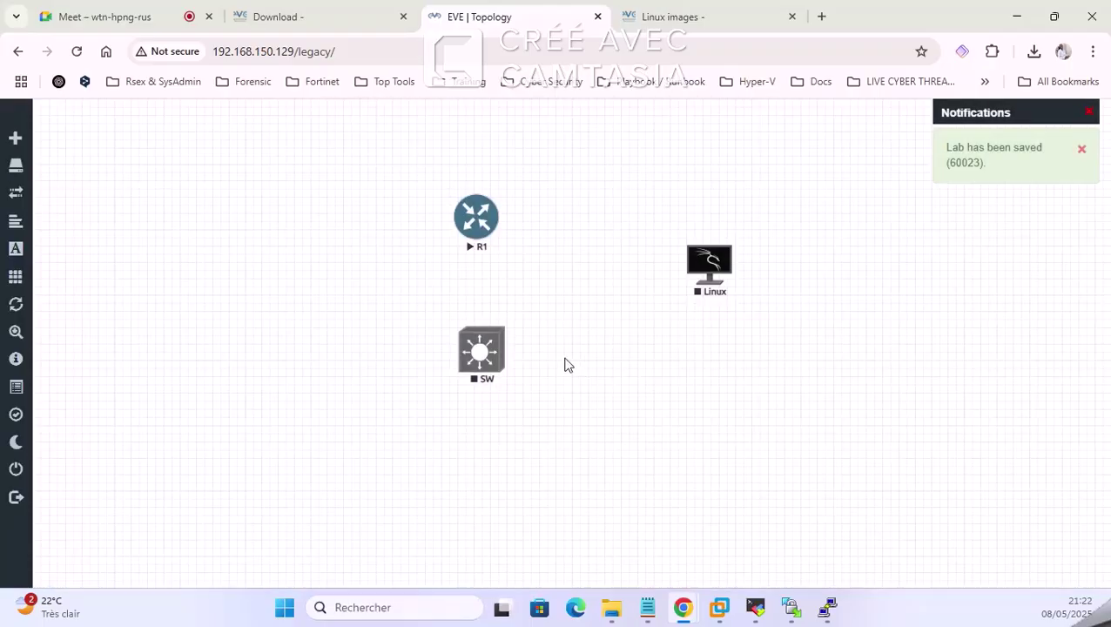
# Step: Place Linux below SW and cable SW's Gi0/0 to Linux e0
pyautogui.moveTo(722, 258); pyautogui.dragTo(493, 484)
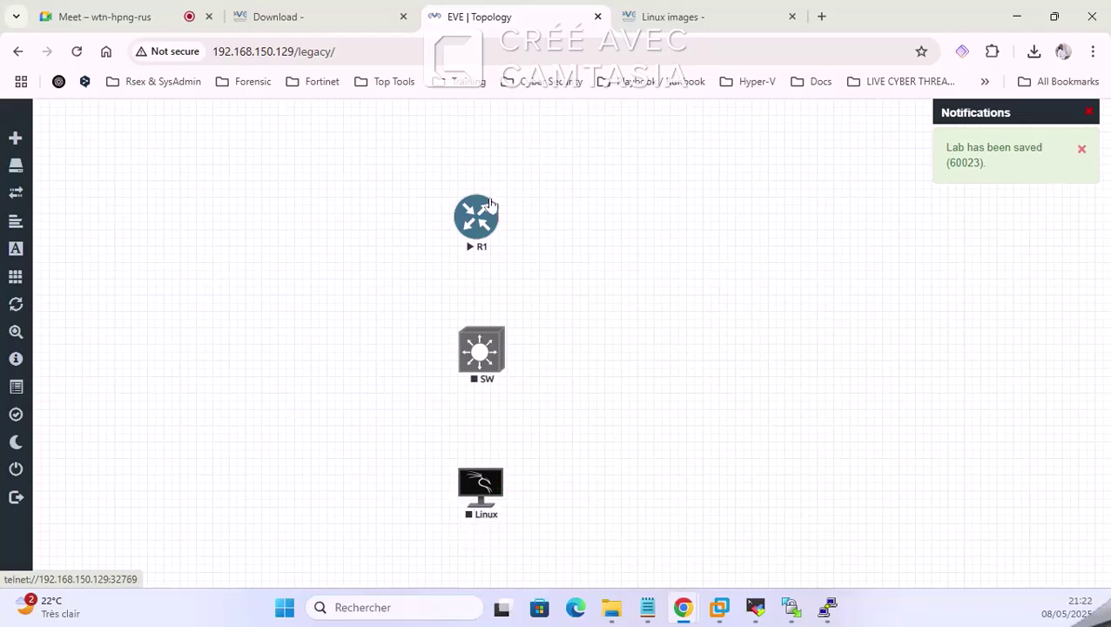
pyautogui.moveTo(485, 209); pyautogui.dragTo(487, 212)
pyautogui.moveTo(478, 351); pyautogui.dragTo(484, 196)
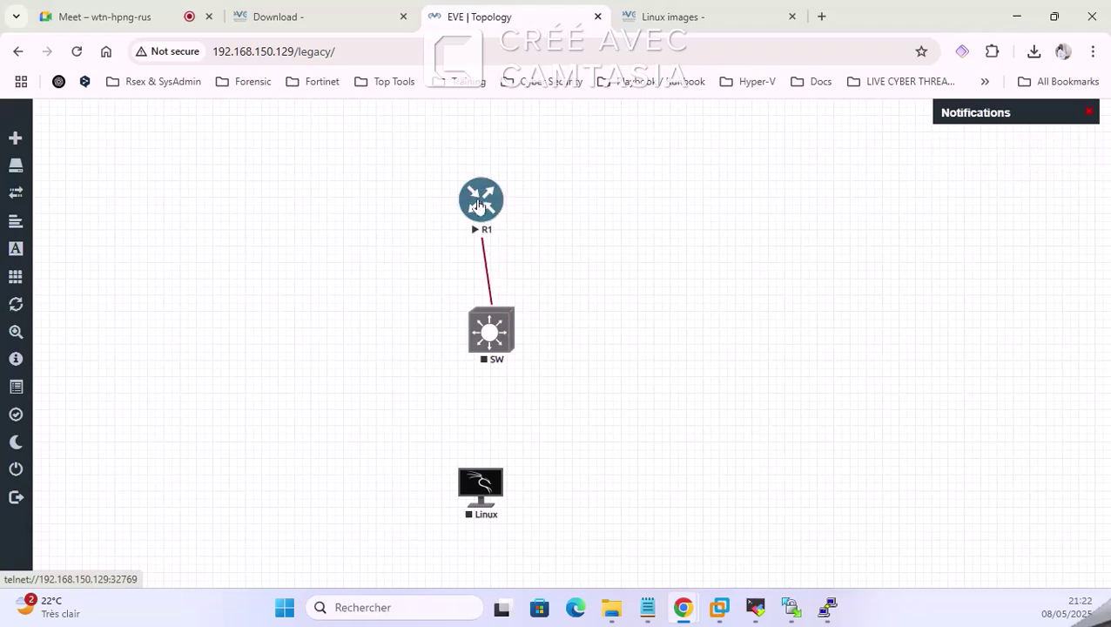
pyautogui.moveTo(509, 326); pyautogui.dragTo(478, 495)
pyautogui.click(588, 544)
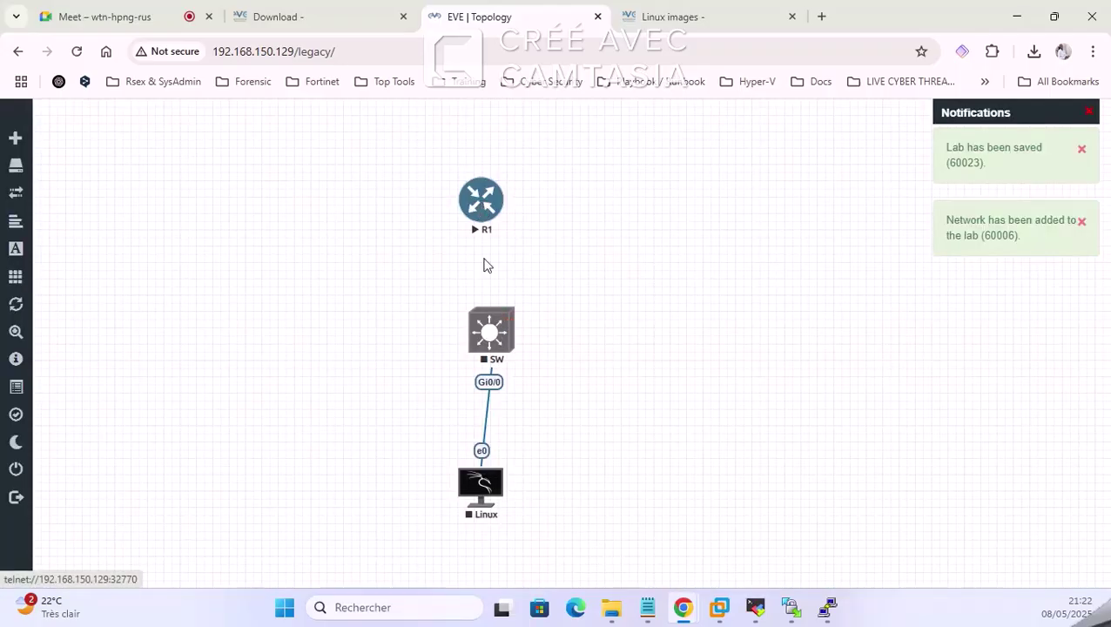
# Step: Stop R1, move it to the left side, and begin adding a new network
pyautogui.rightClick(491, 203)
pyautogui.click(541, 231)
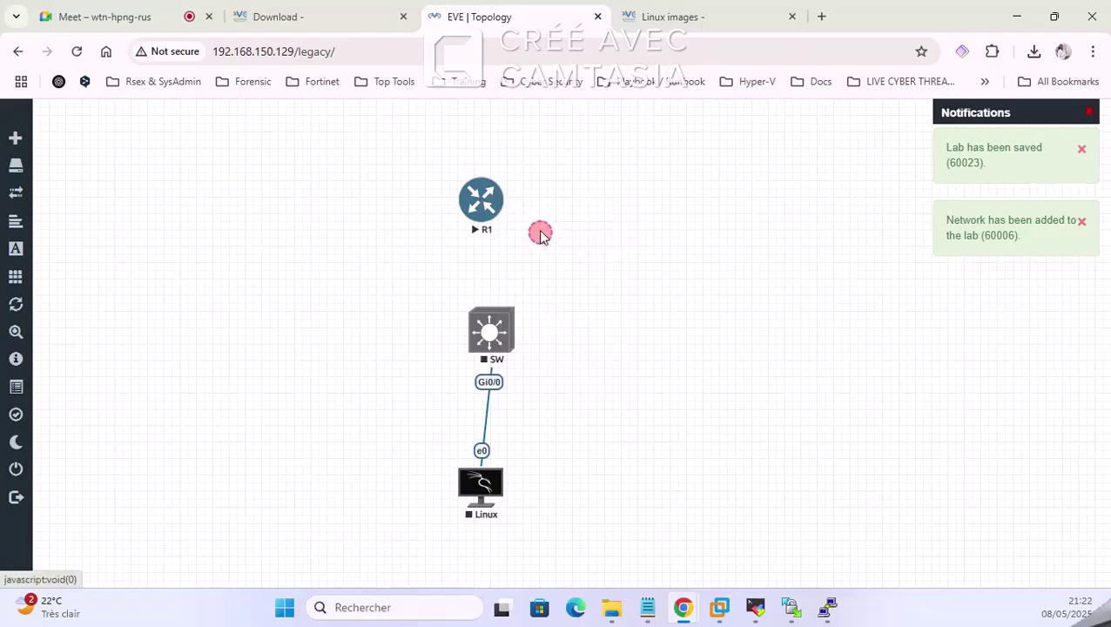
pyautogui.moveTo(471, 198); pyautogui.dragTo(143, 247)
pyautogui.rightClick(174, 251)
pyautogui.click(220, 283)
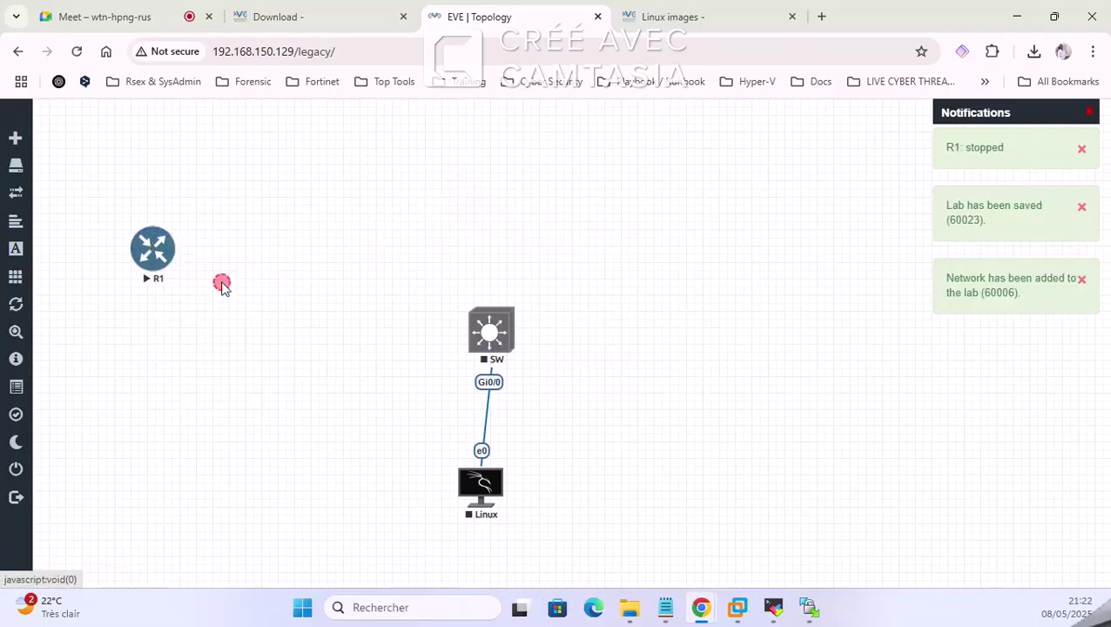
pyautogui.rightClick(483, 199)
pyautogui.click(519, 250)
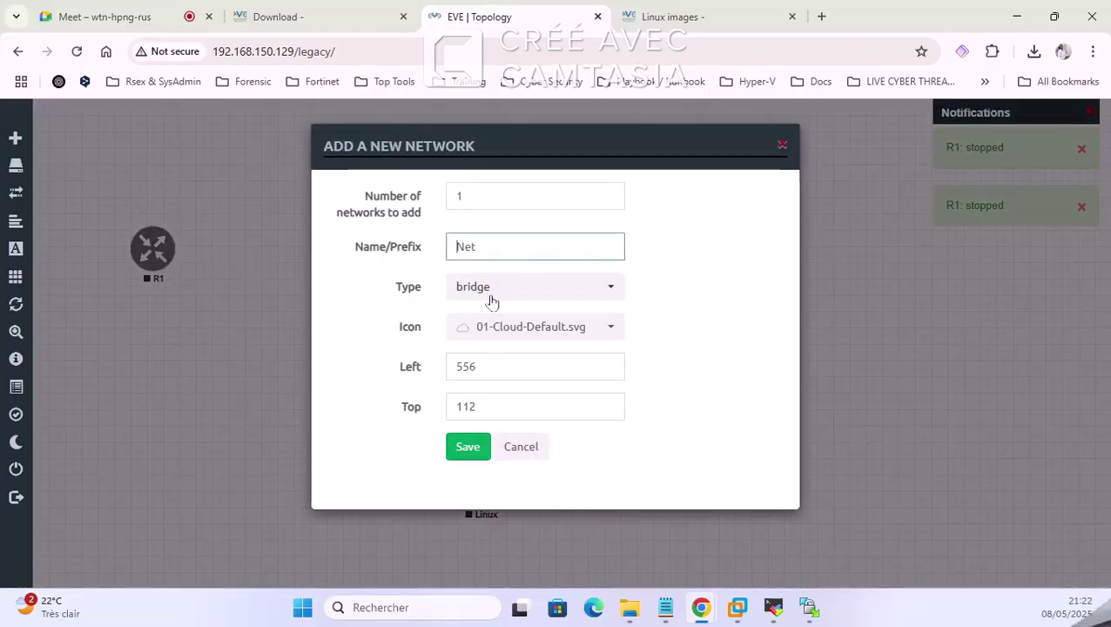
# Step: Create a Management(Cloud0) network named Net and link it to SW's Gi0/1
pyautogui.click(493, 296)
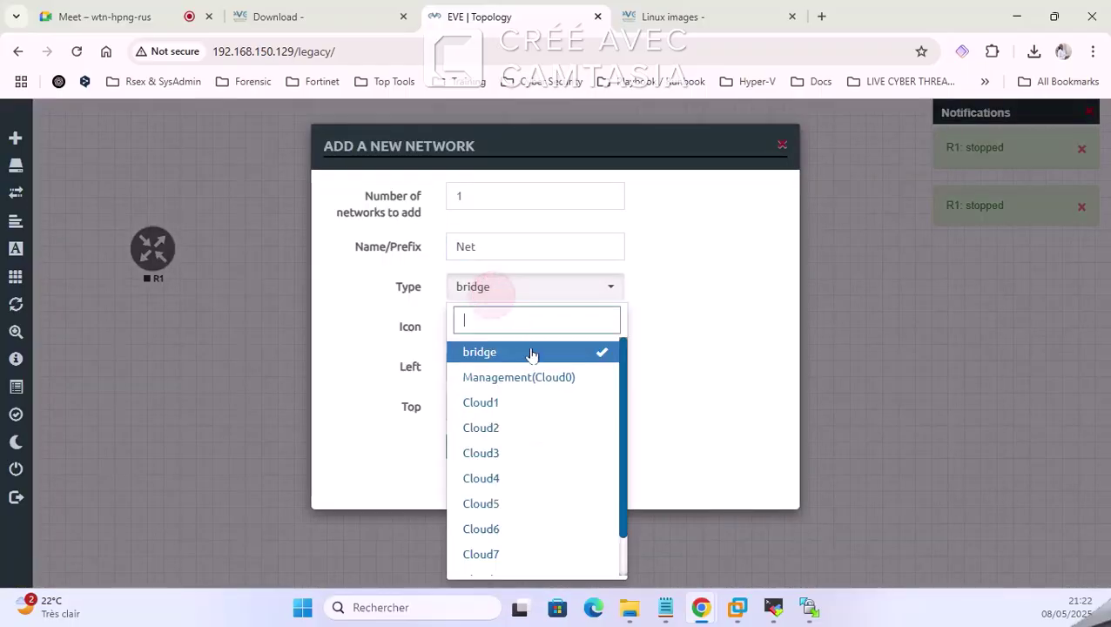
pyautogui.click(529, 380)
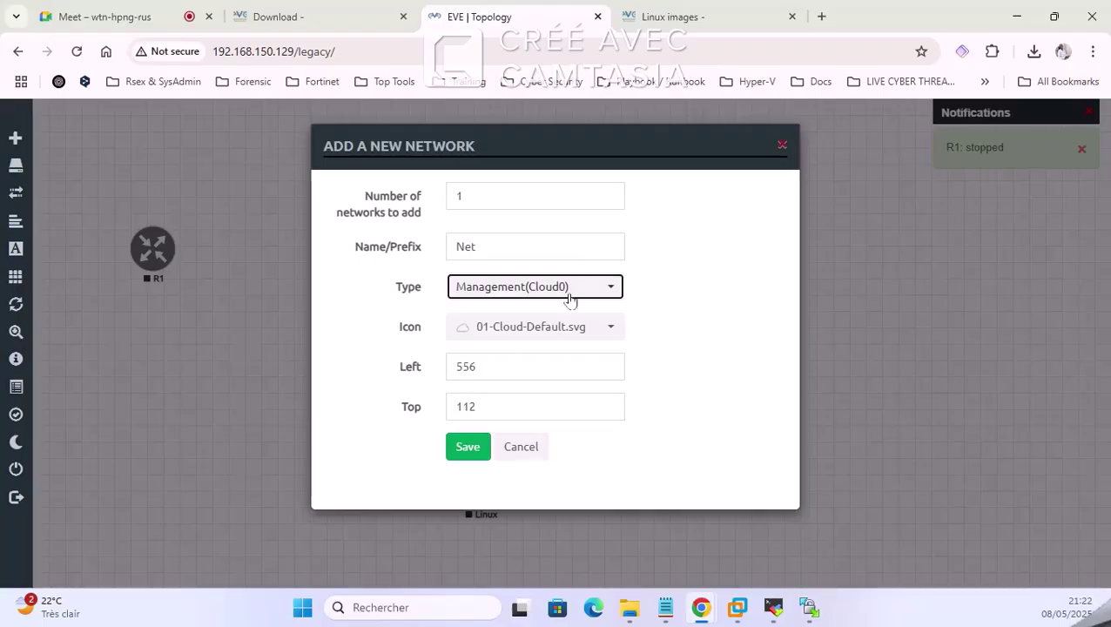
pyautogui.click(462, 451)
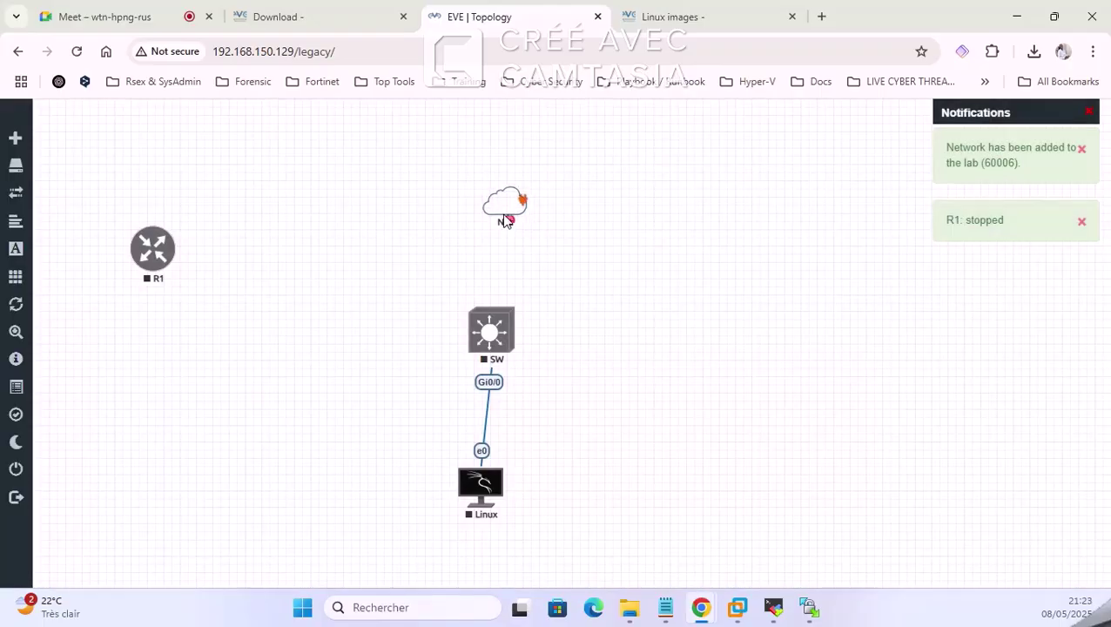
pyautogui.moveTo(506, 216); pyautogui.dragTo(493, 331)
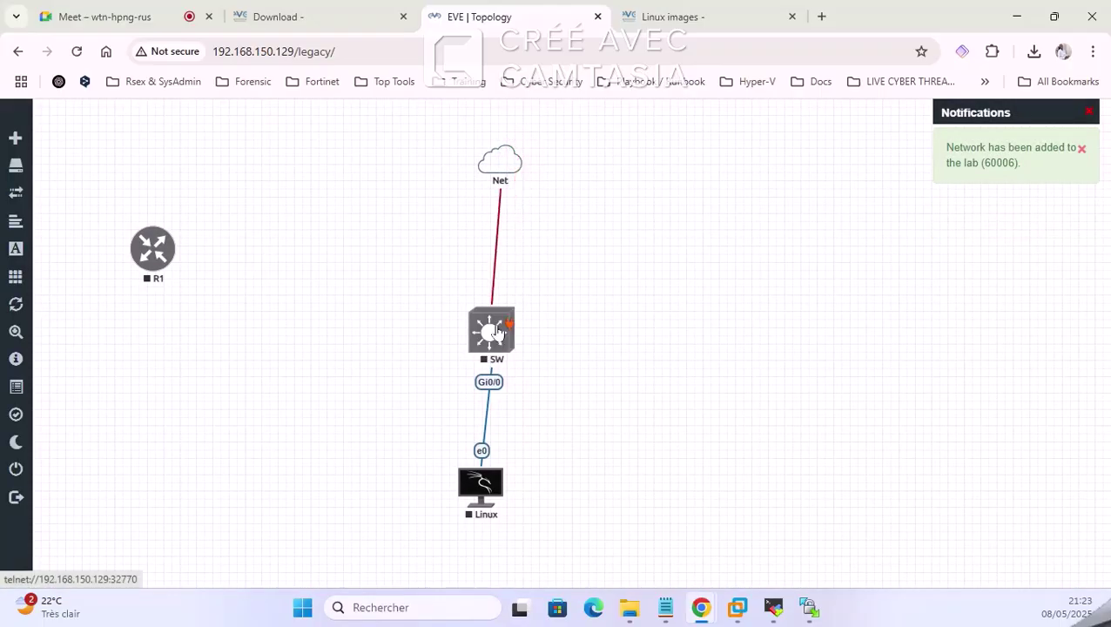
pyautogui.click(589, 462)
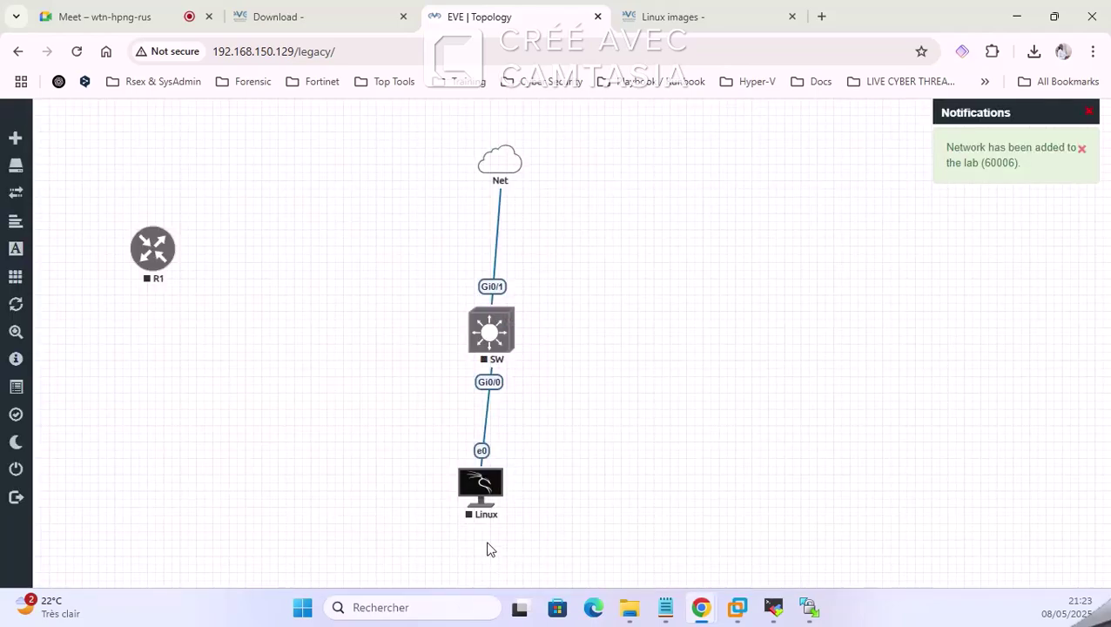
# Step: Select SW and Linux together and start both nodes
pyautogui.rightClick(490, 331)
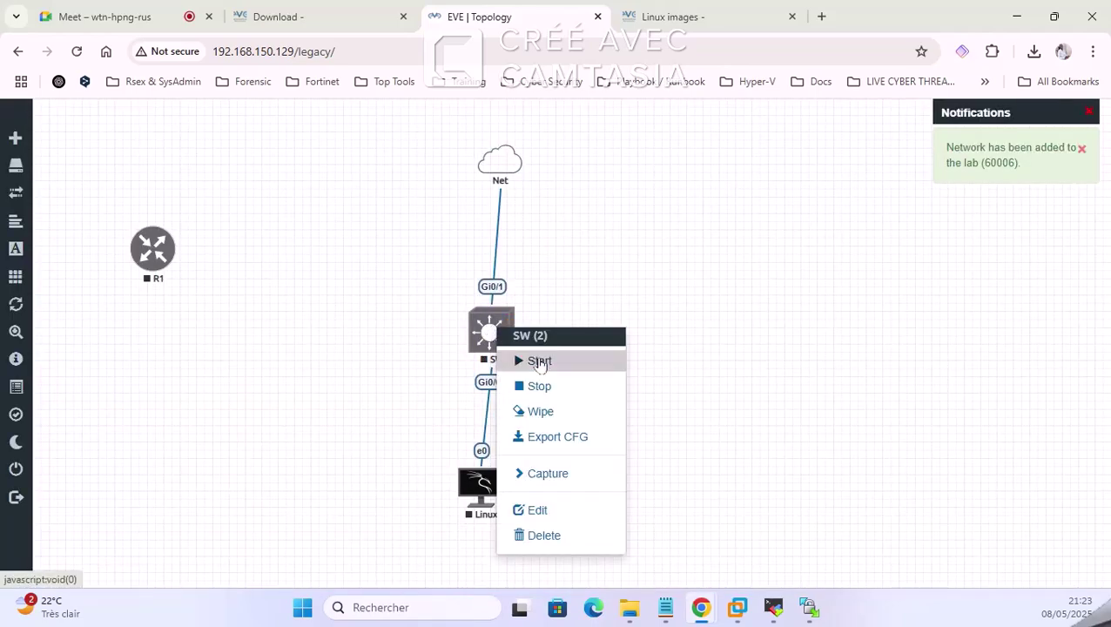
pyautogui.click(436, 377)
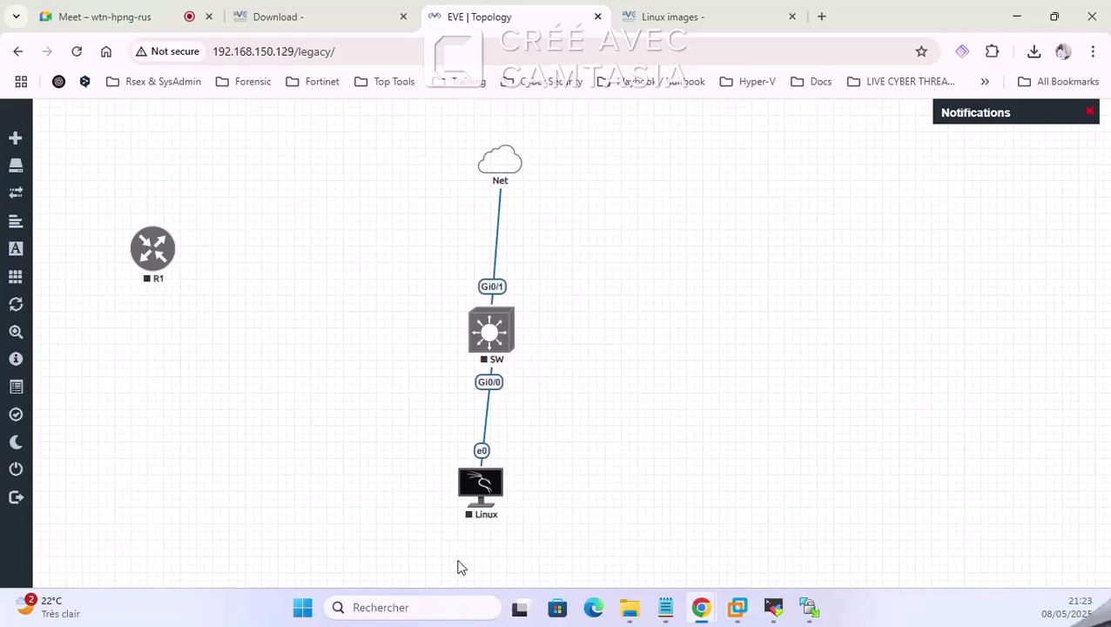
pyautogui.moveTo(478, 514); pyautogui.dragTo(493, 258)
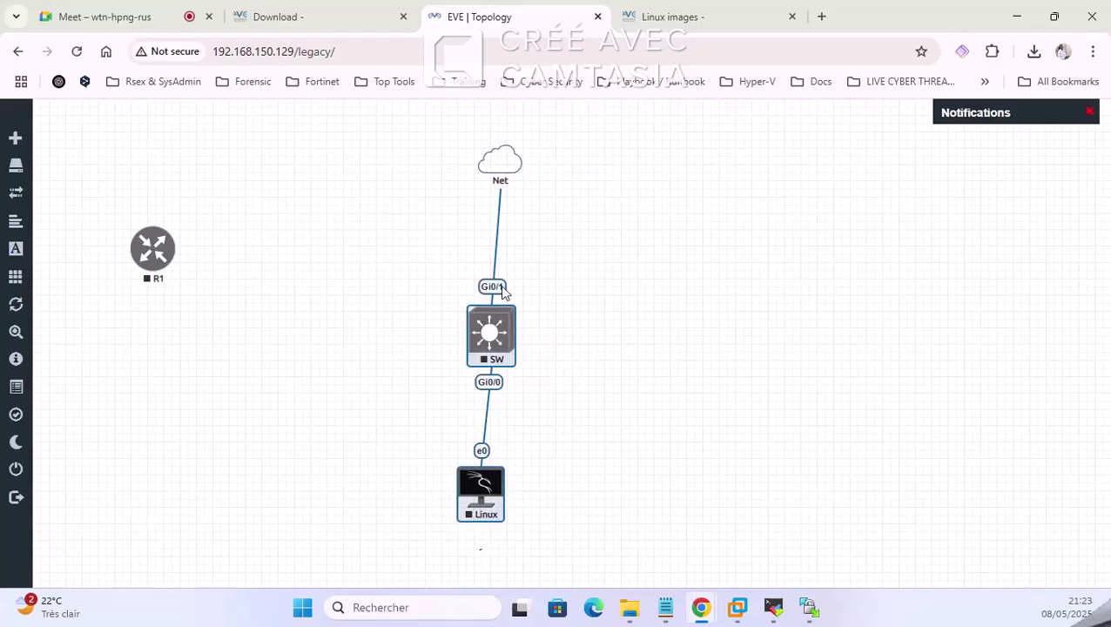
pyautogui.rightClick(486, 344)
pyautogui.click(558, 250)
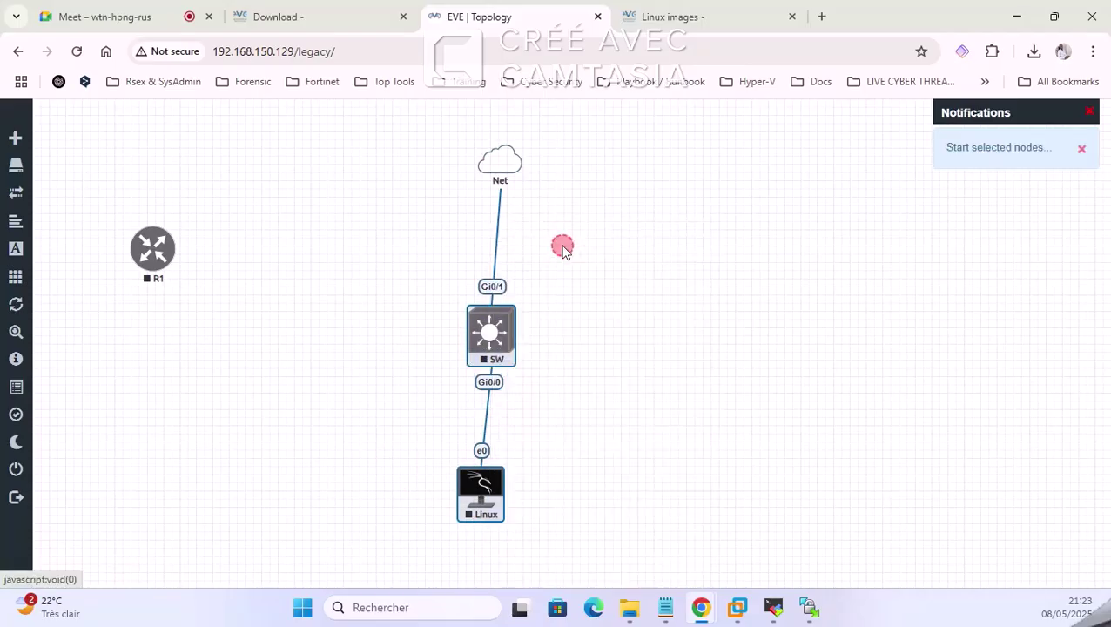
pyautogui.click(596, 279)
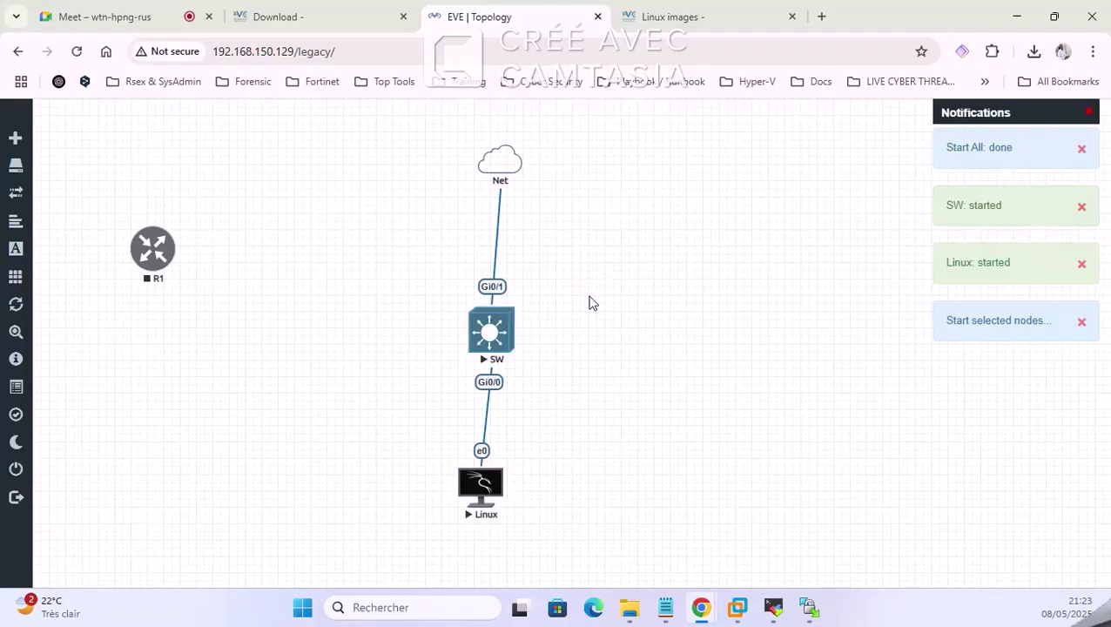
# Step: Open the SW telnet and Linux VNC consoles, arrange them, and return to the Meet tab
pyautogui.click(499, 330)
pyautogui.click(591, 176)
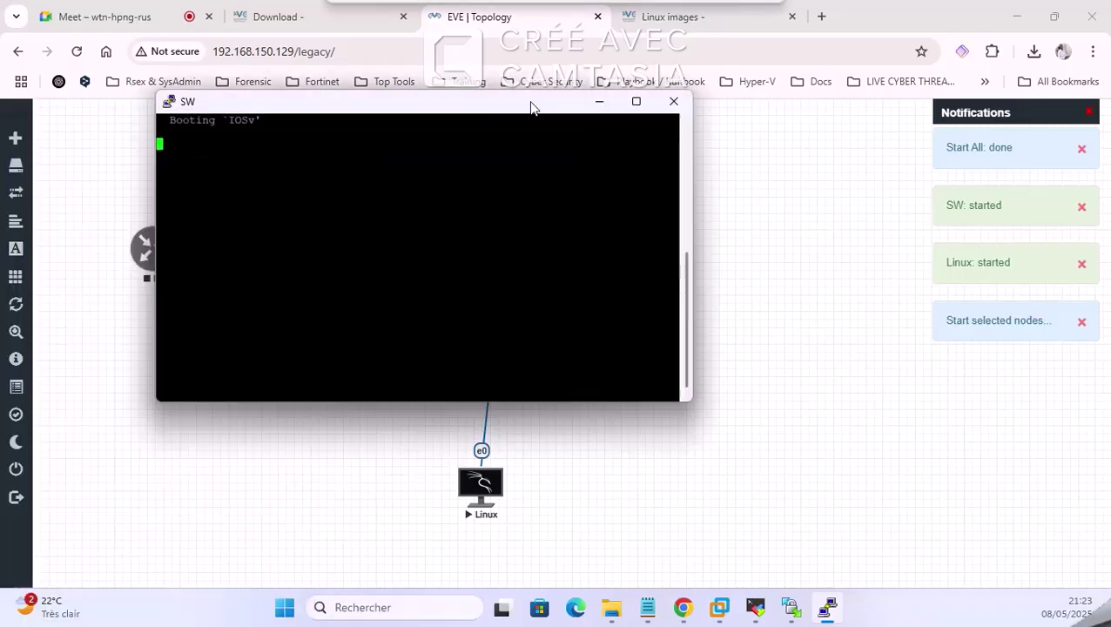
pyautogui.moveTo(530, 105); pyautogui.dragTo(922, 96)
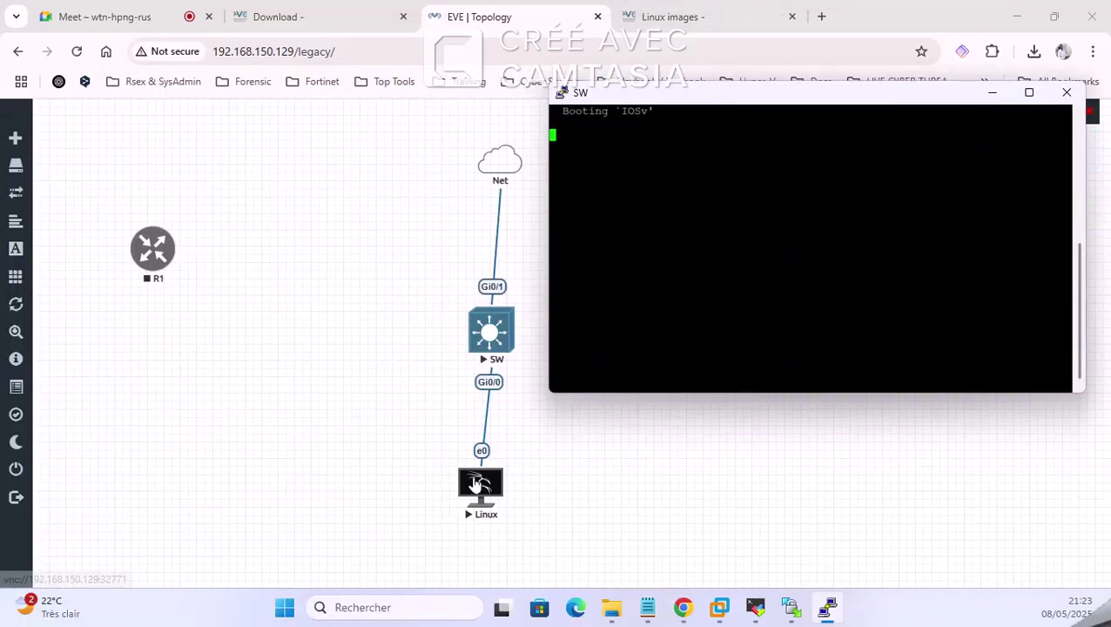
pyautogui.click(480, 481)
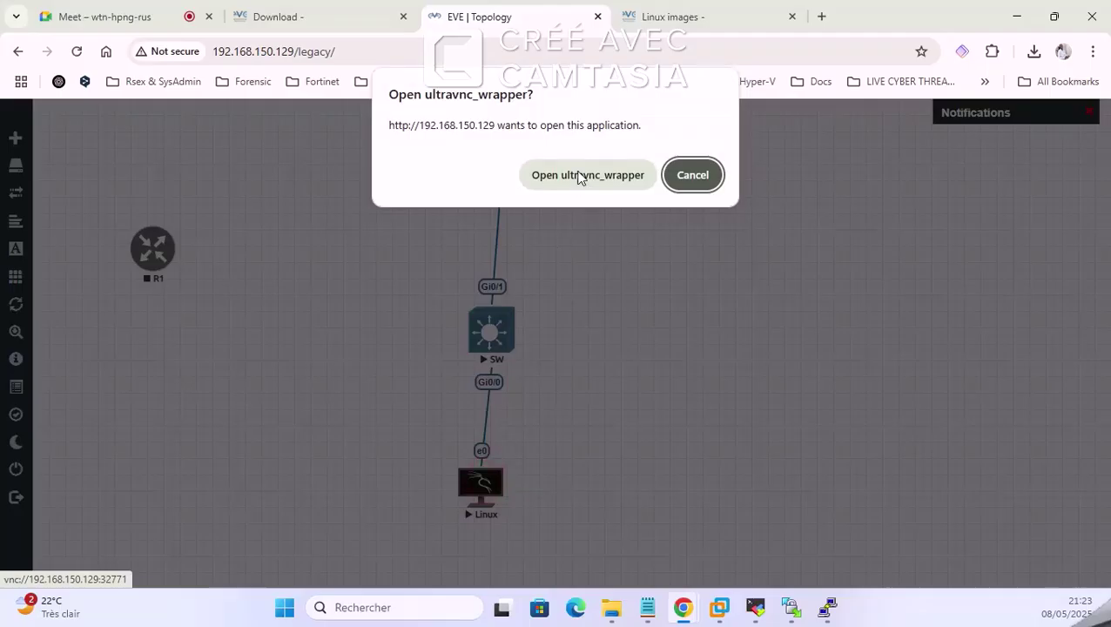
pyautogui.click(580, 176)
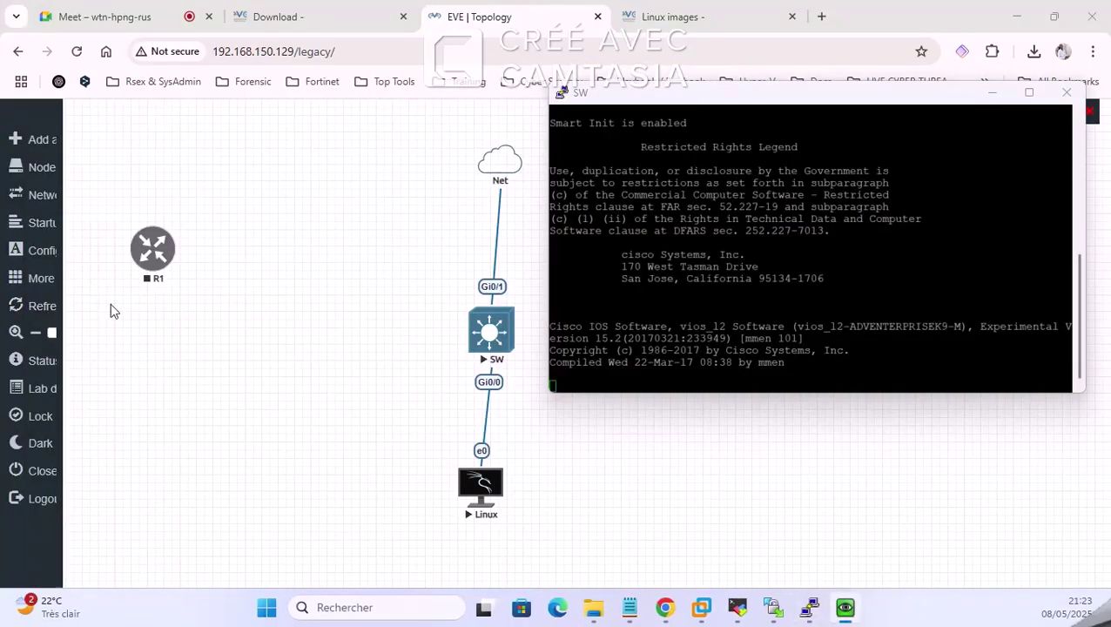
pyautogui.moveTo(2, 228); pyautogui.dragTo(114, 74)
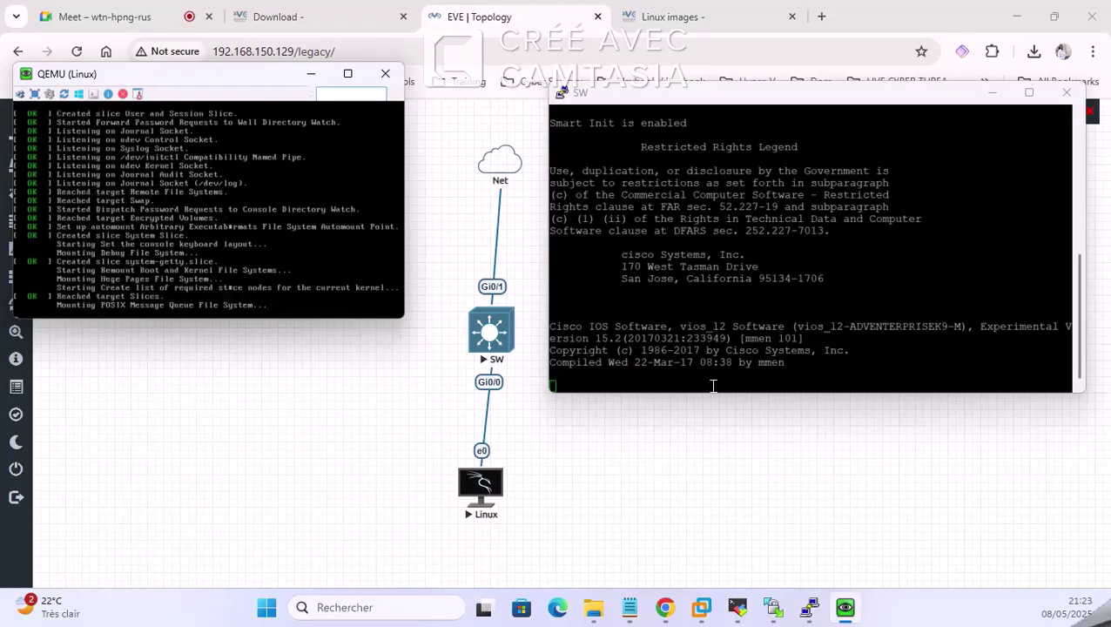
pyautogui.click(762, 290)
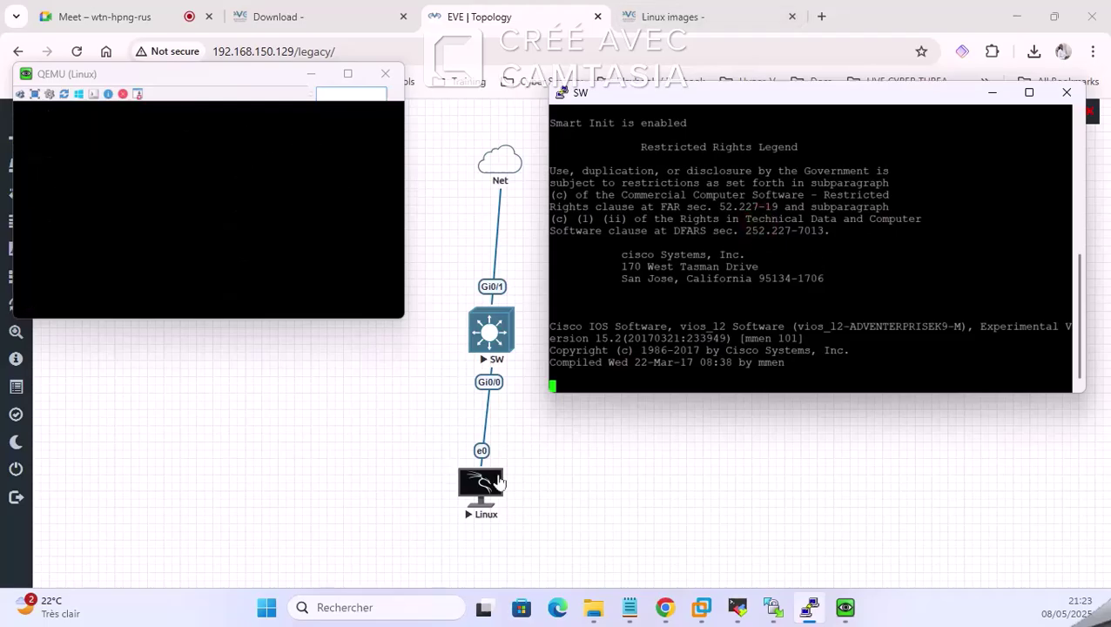
pyautogui.click(142, 16)
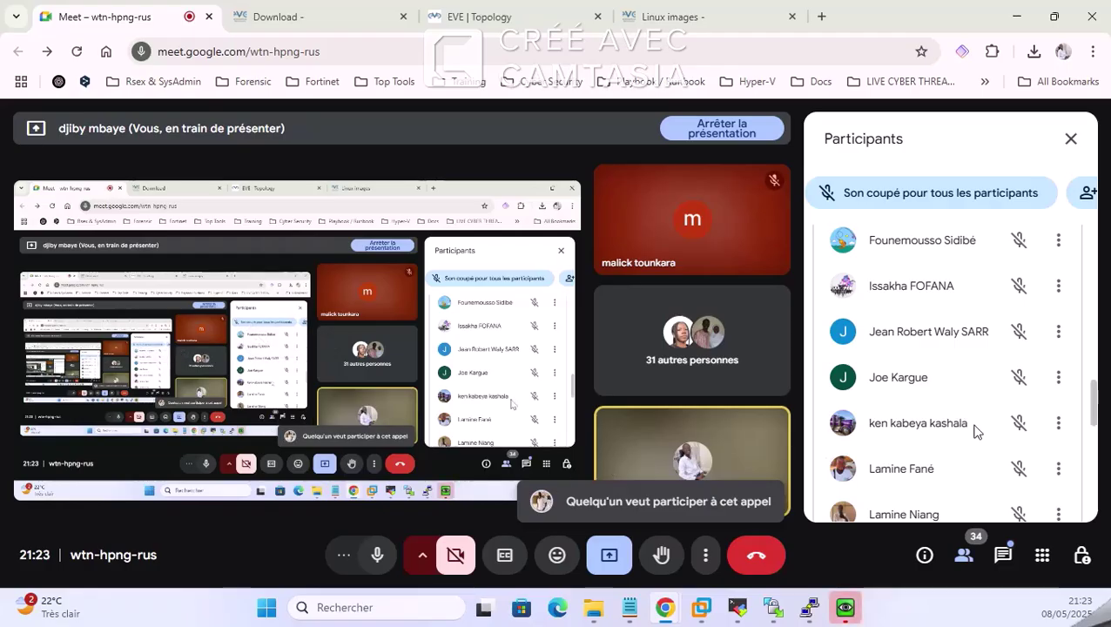
# Step: Admit the waiting participant, check the chat, and return to the EVE topology tab
pyautogui.scroll(10, 958, 314)
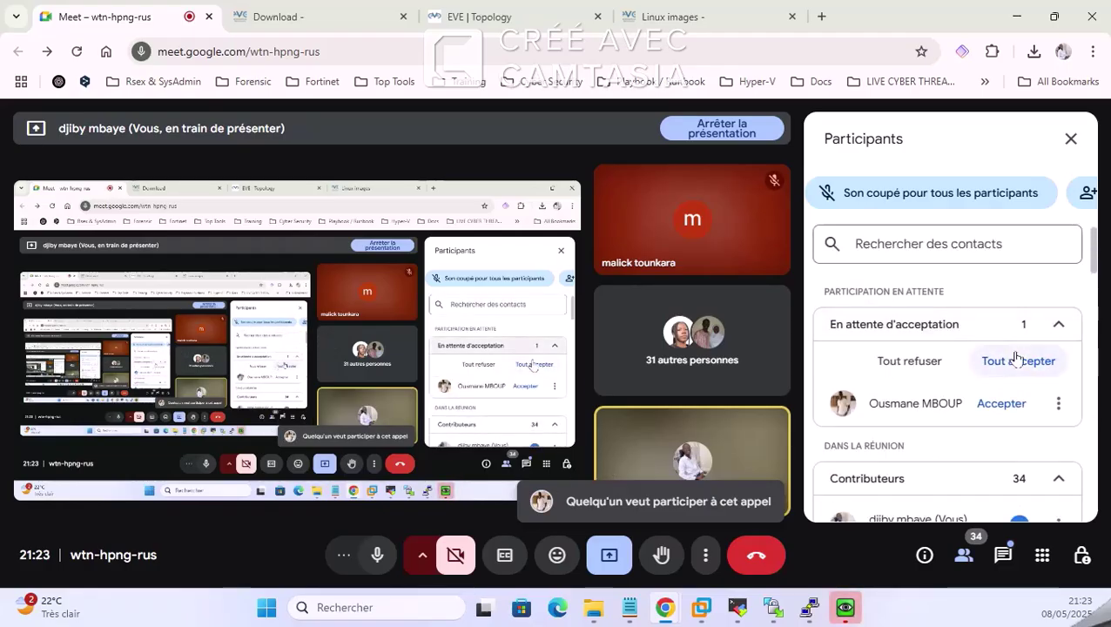
pyautogui.click(1017, 363)
pyautogui.click(664, 384)
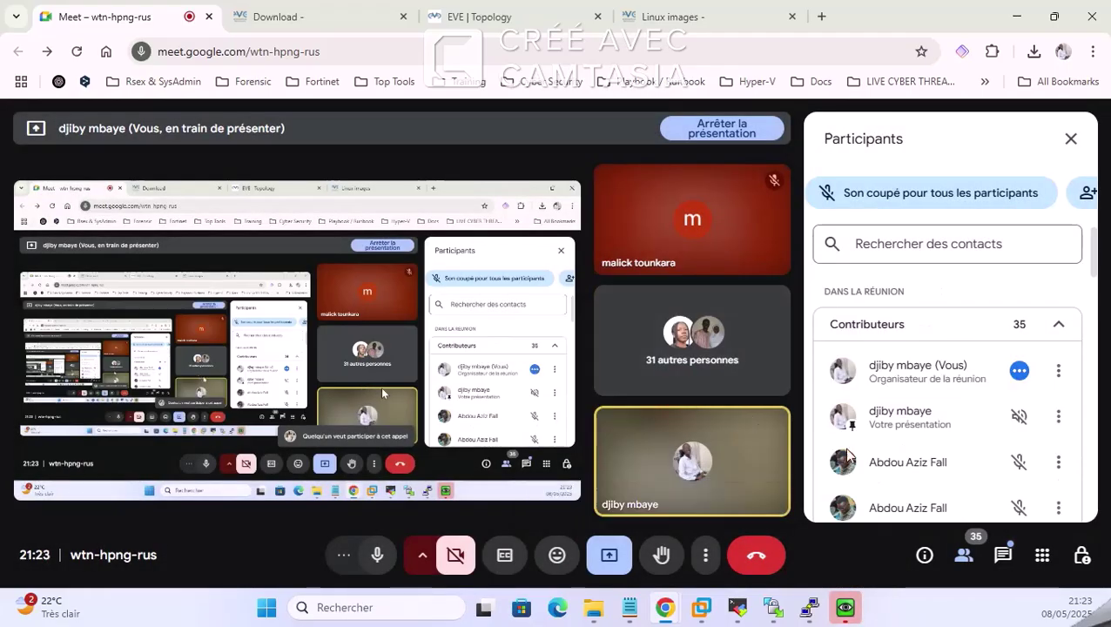
pyautogui.click(1004, 556)
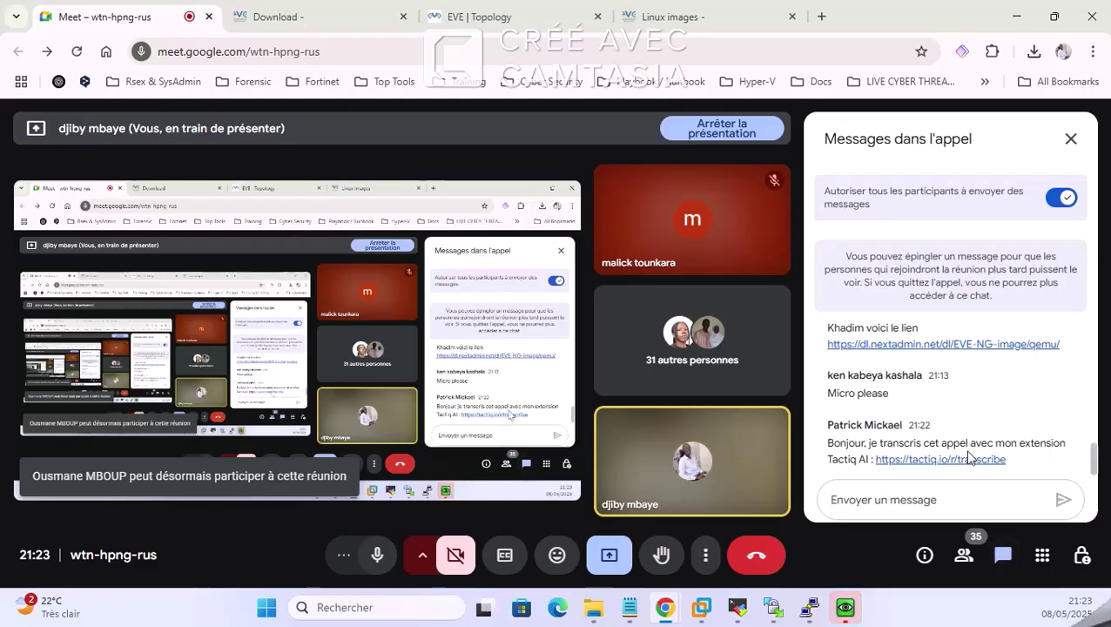
pyautogui.click(684, 16)
pyautogui.click(521, 14)
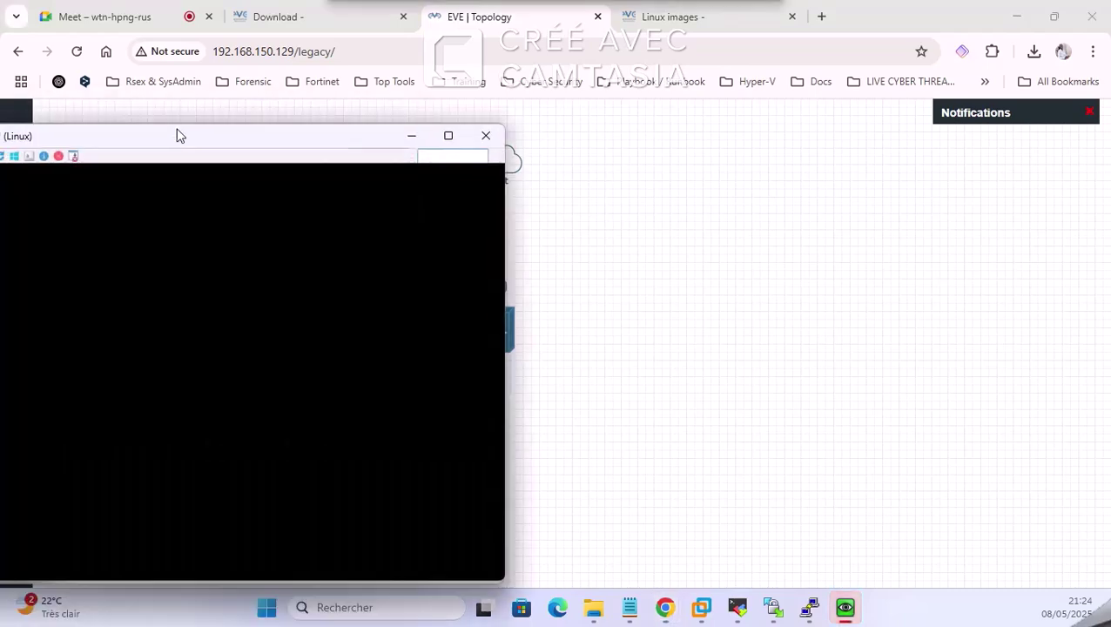
# Step: Arrange the Linux console on the right and the narrowed SW console top left
pyautogui.moveTo(176, 134); pyautogui.dragTo(846, 157)
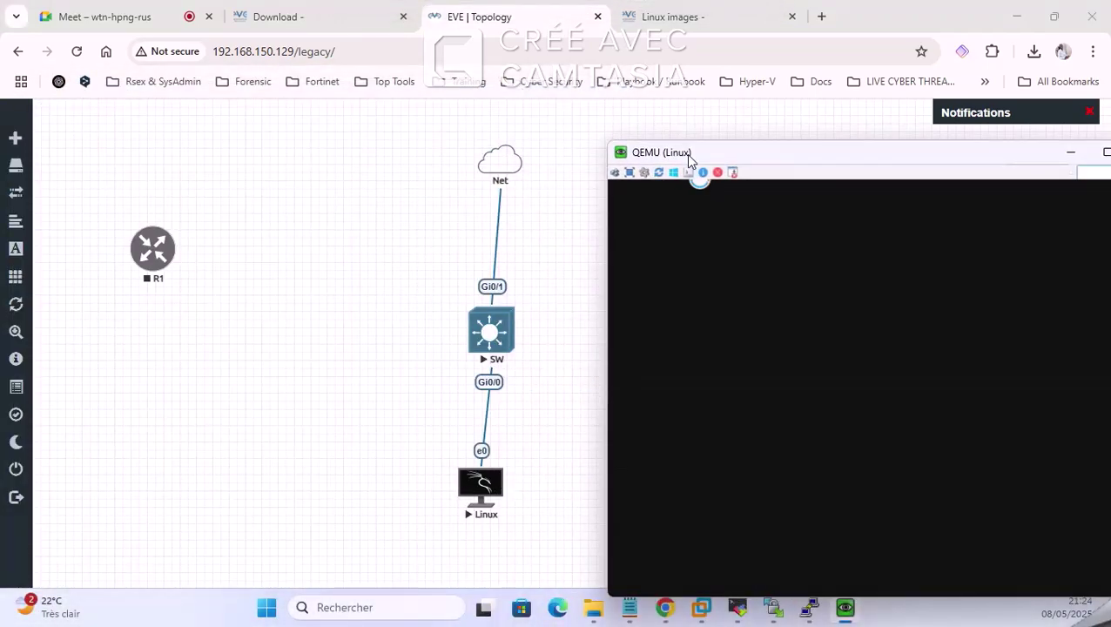
pyautogui.moveTo(687, 153); pyautogui.dragTo(630, 119)
pyautogui.click(807, 610)
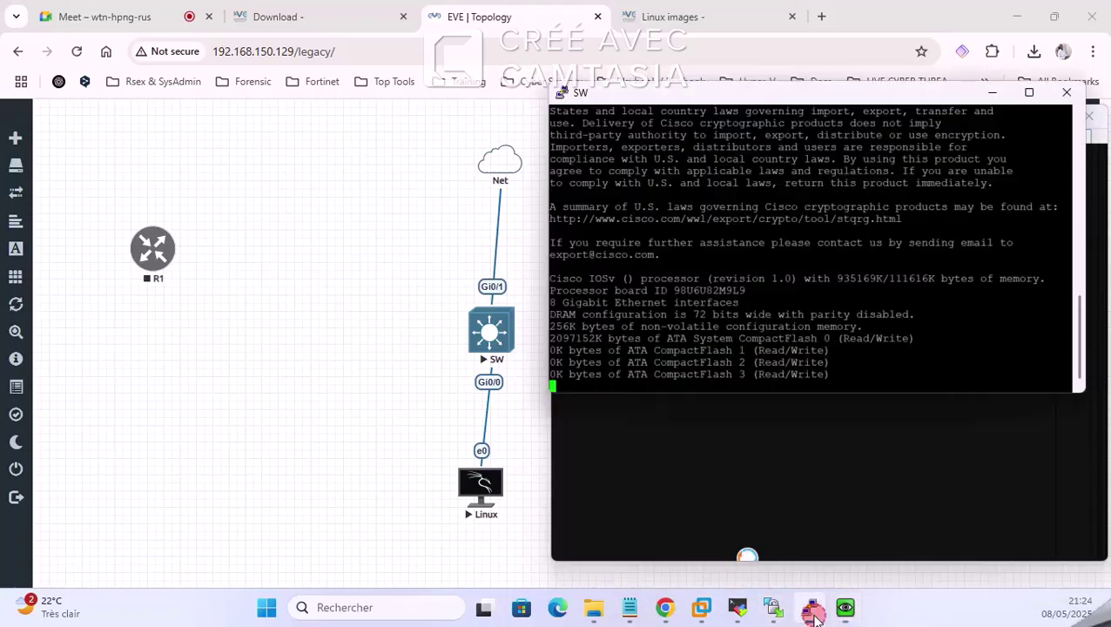
pyautogui.moveTo(658, 99); pyautogui.dragTo(178, 89)
pyautogui.moveTo(610, 390); pyautogui.dragTo(459, 389)
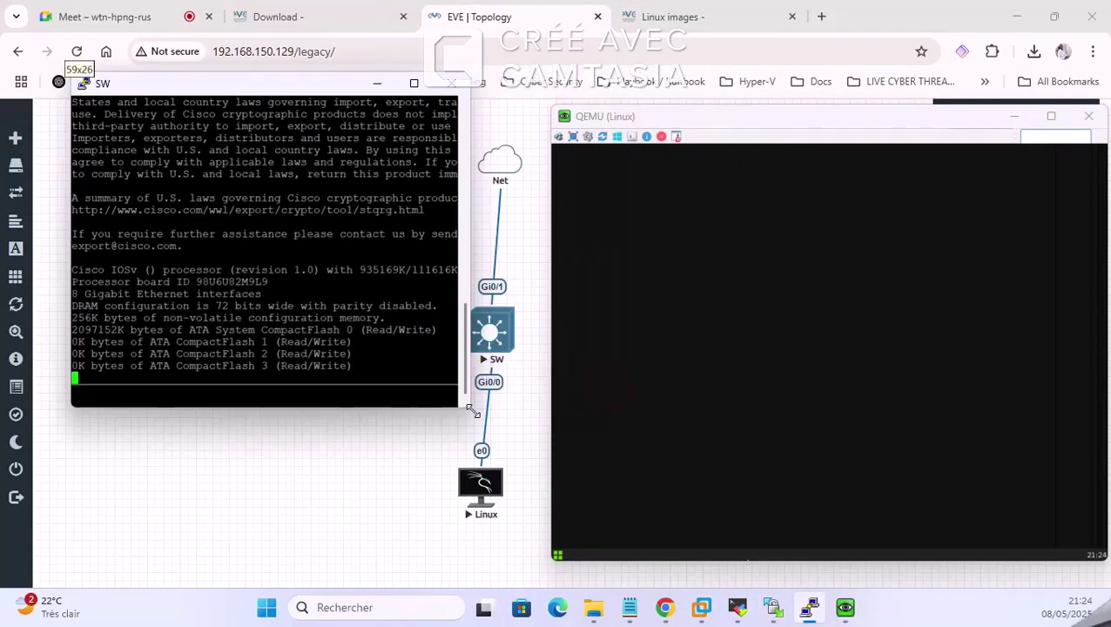
pyautogui.moveTo(277, 90); pyautogui.dragTo(231, 63)
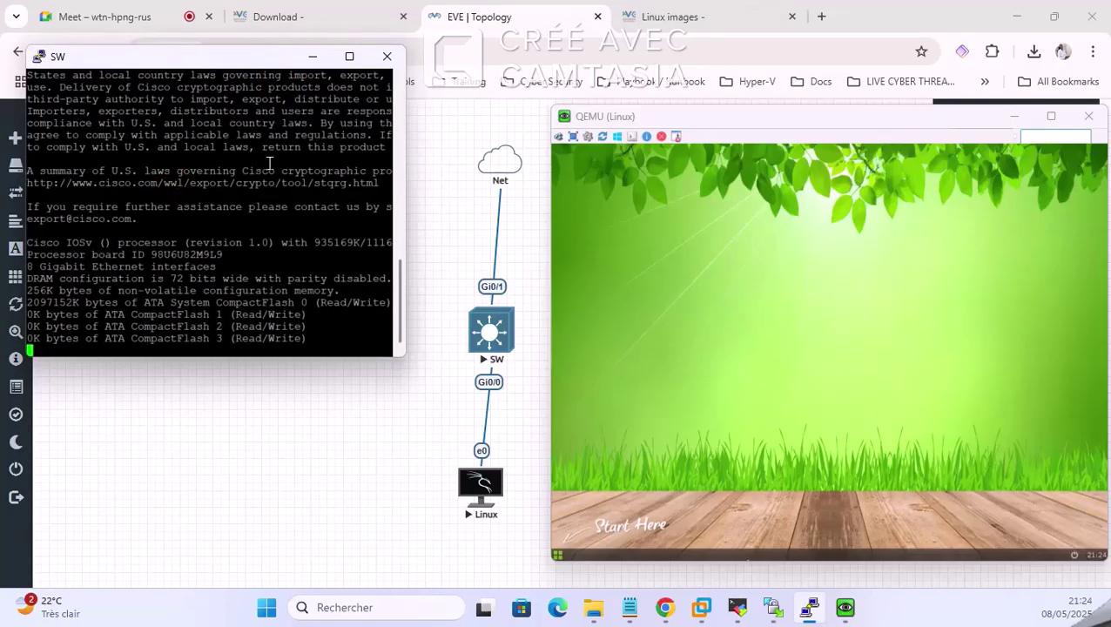
pyautogui.moveTo(597, 117); pyautogui.dragTo(590, 103)
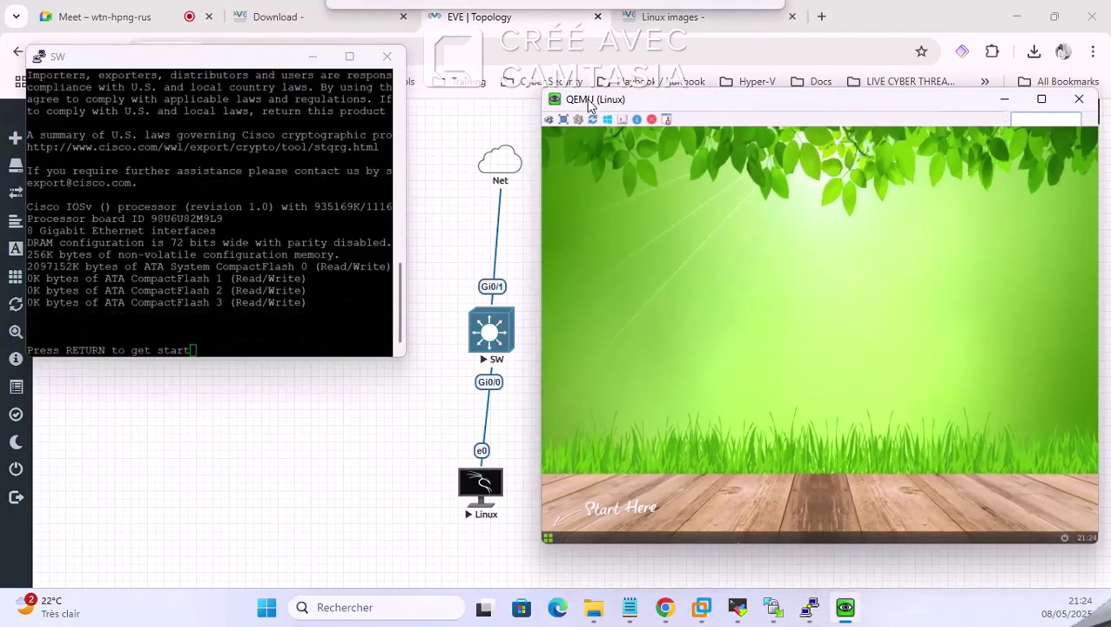
# Step: Launch a Terminal from the Linux desktop's app launcher
pyautogui.click(774, 322)
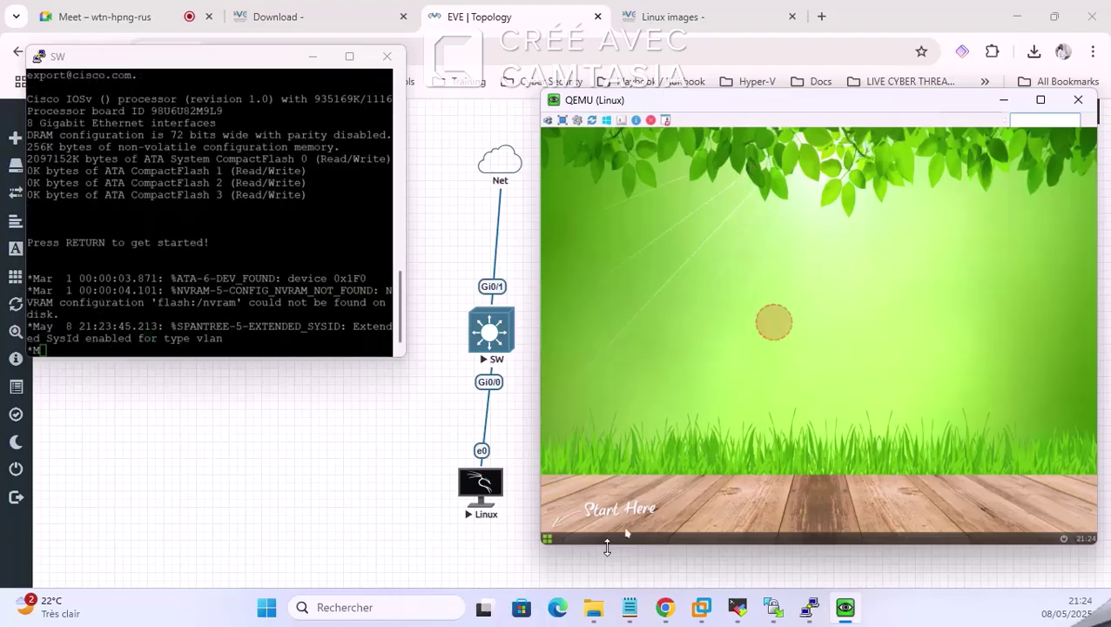
pyautogui.click(548, 536)
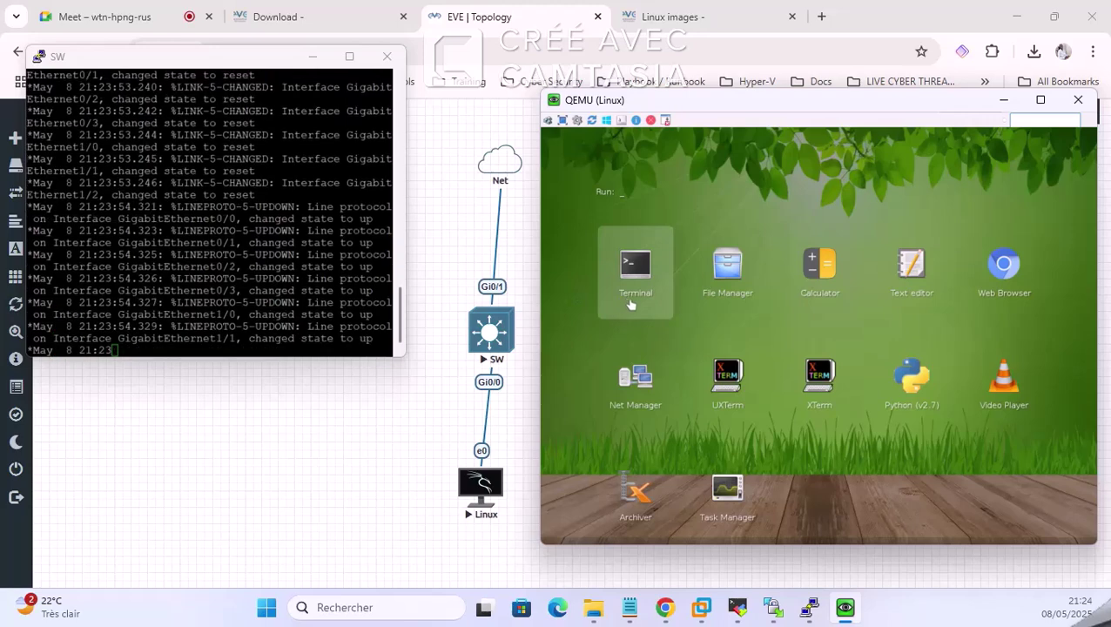
pyautogui.click(218, 216)
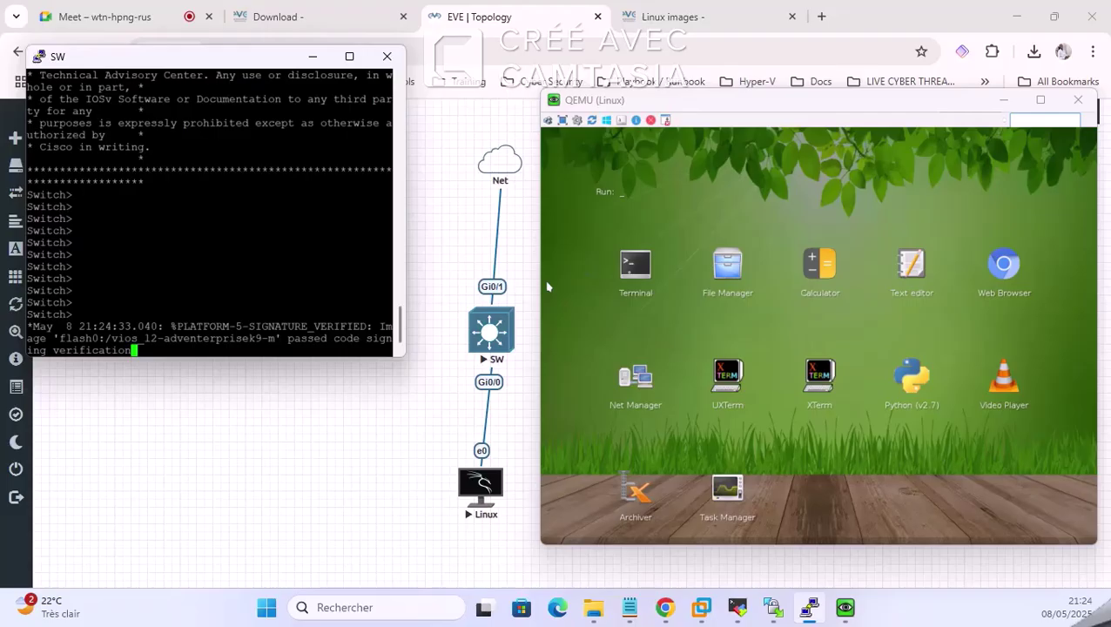
pyautogui.click(686, 326)
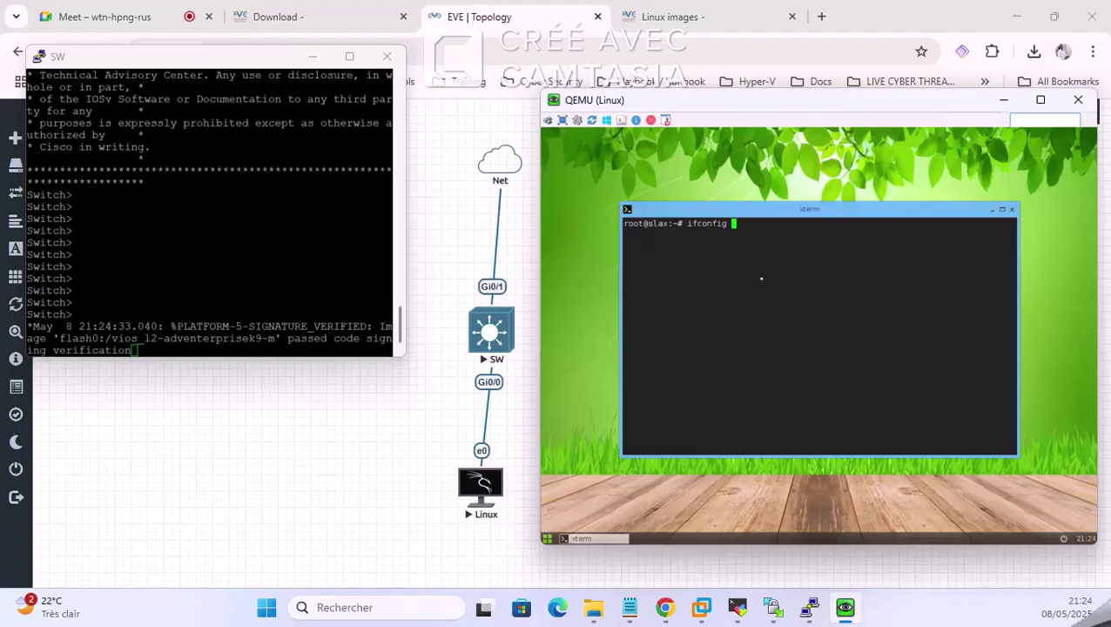
# Step: Run ifconfig and ping 8.8.8.8 on the Linux node, then stop the ping
pyautogui.press('Return')
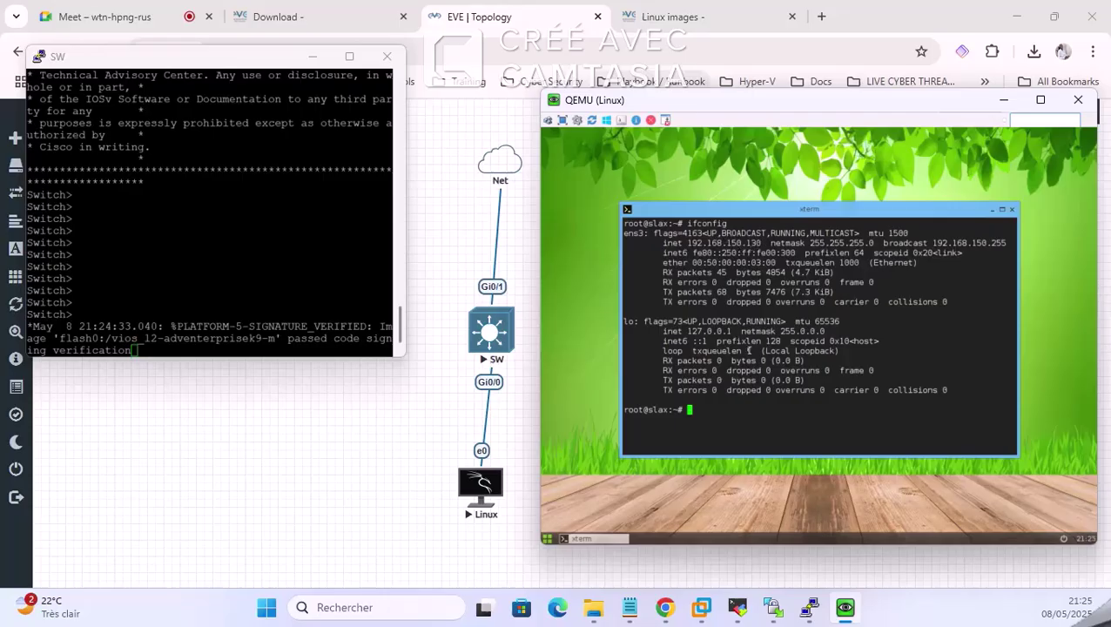
pyautogui.press('Return')
pyautogui.press('Return')
pyautogui.write('ping 8.8.8.8')
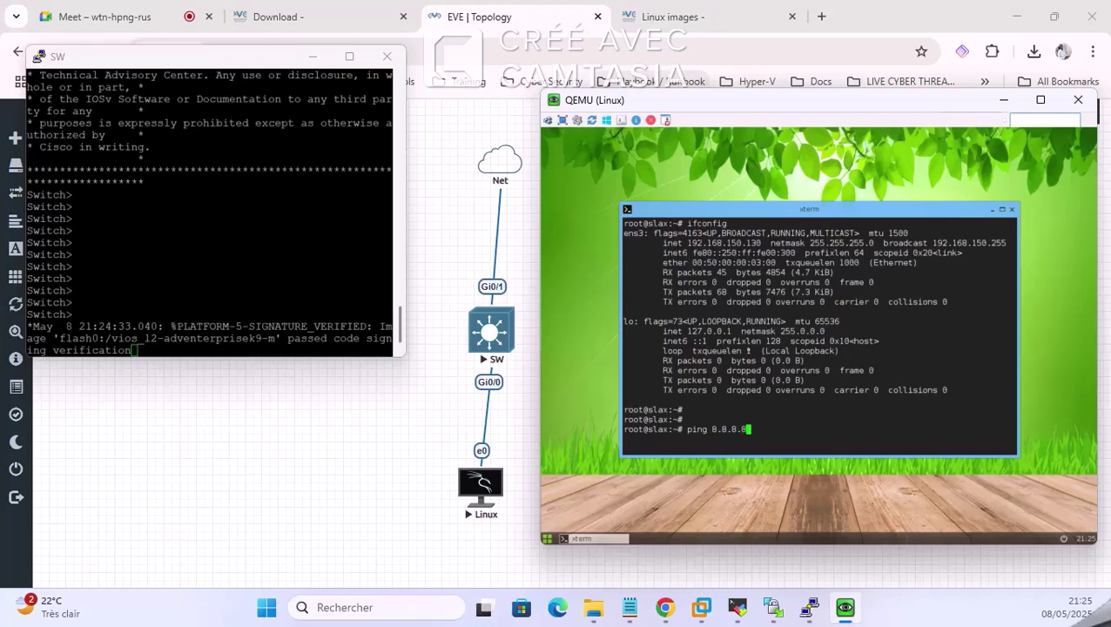
pyautogui.press('Return')
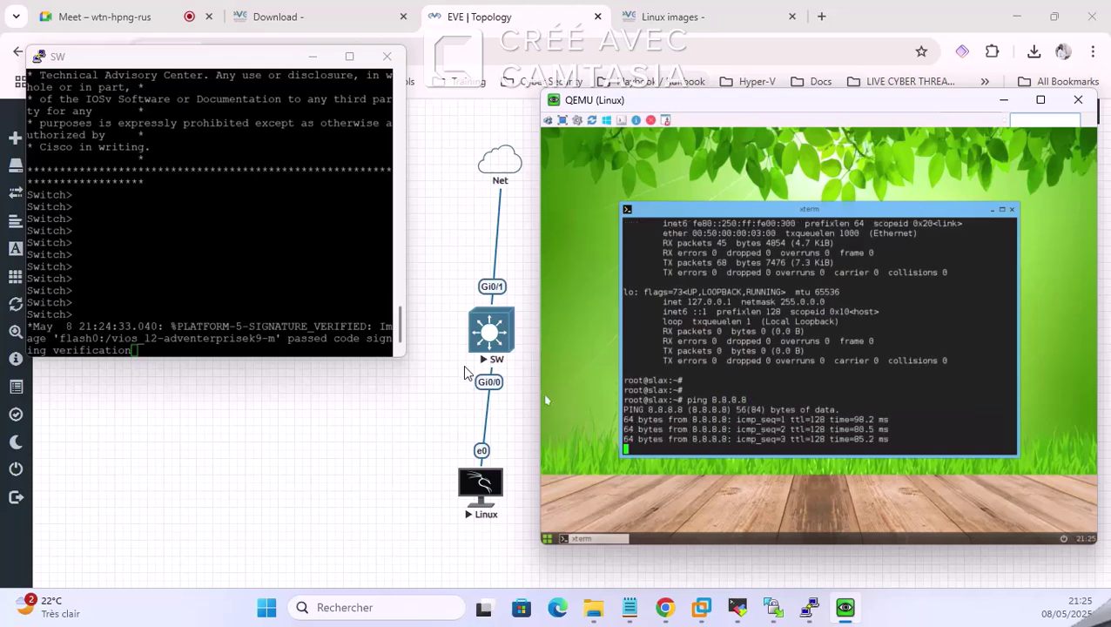
pyautogui.hotkey('ctrl', 'c')
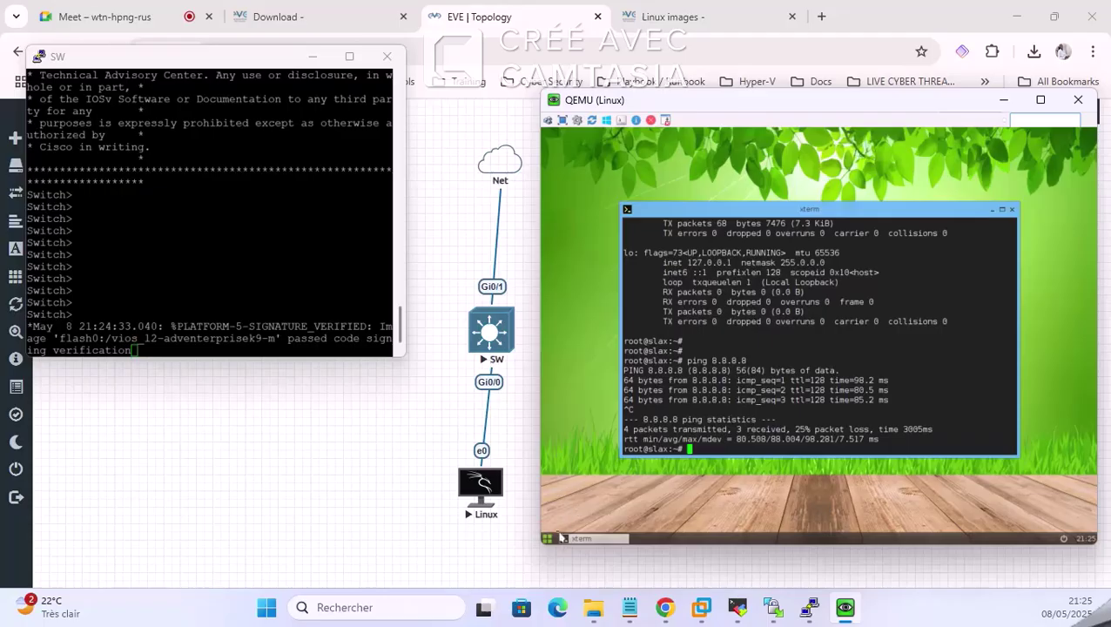
# Step: Start the Linux node's web browser and close the SW console
pyautogui.click(561, 538)
pyautogui.click(1002, 242)
pyautogui.click(317, 56)
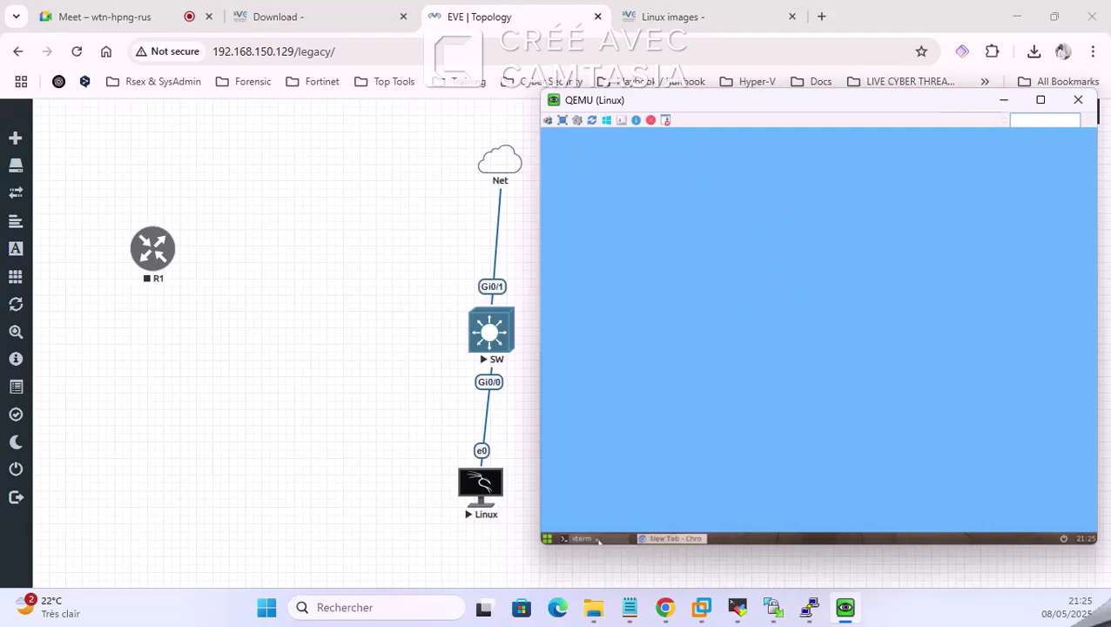
# Step: Search Google for 'youtube' in the Linux node's Chromium browser
pyautogui.click(599, 540)
pyautogui.click(775, 157)
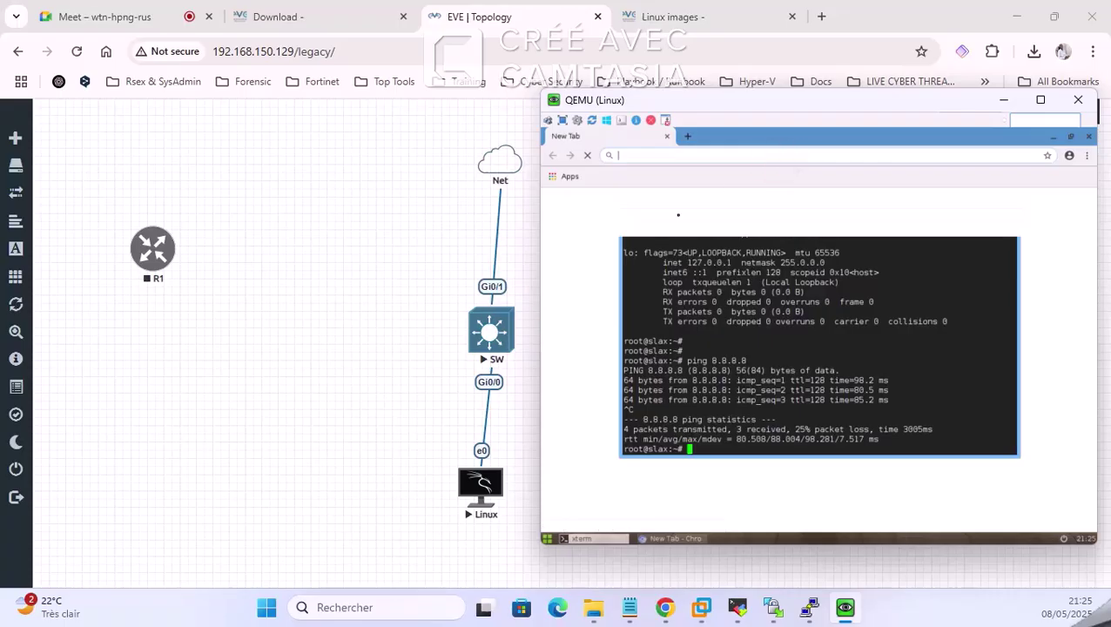
pyautogui.click(700, 157)
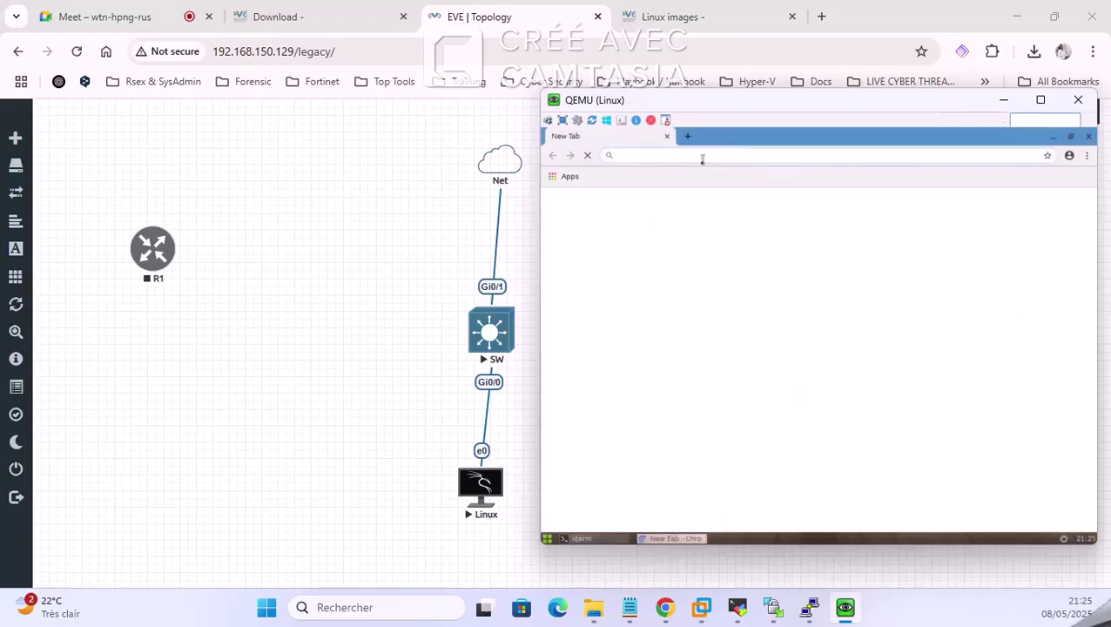
pyautogui.write('yo')
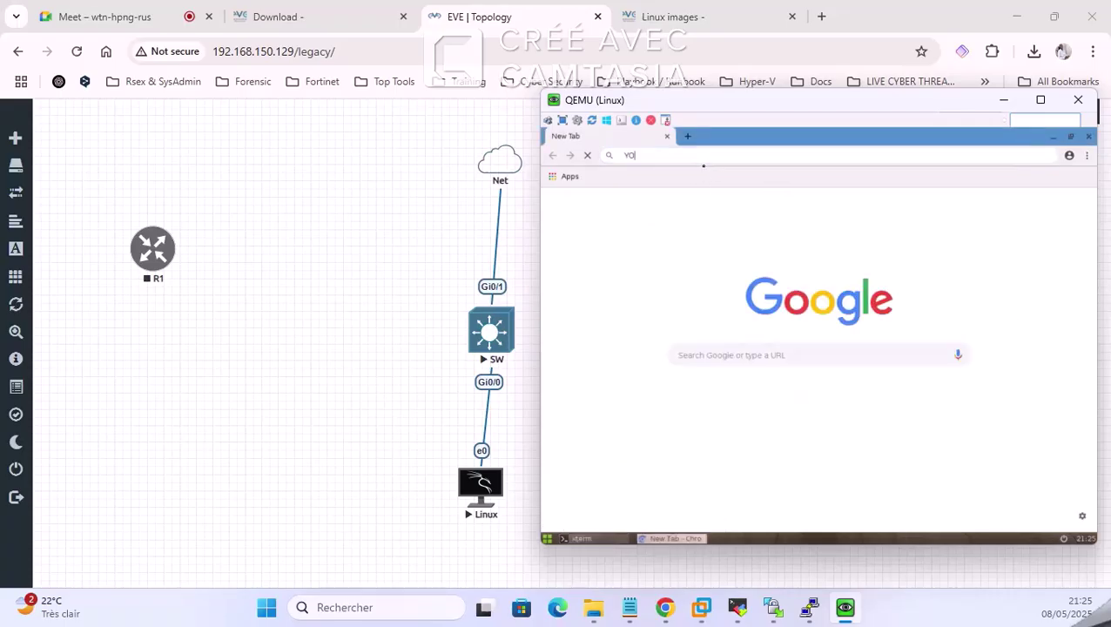
pyautogui.write('U')
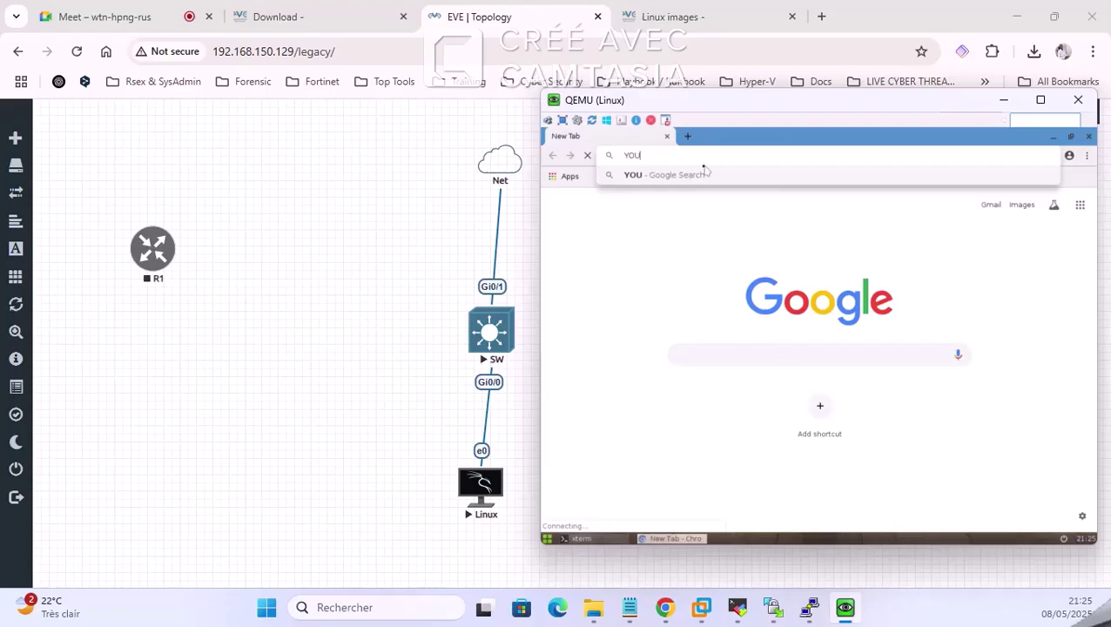
pyautogui.write('TUbe')
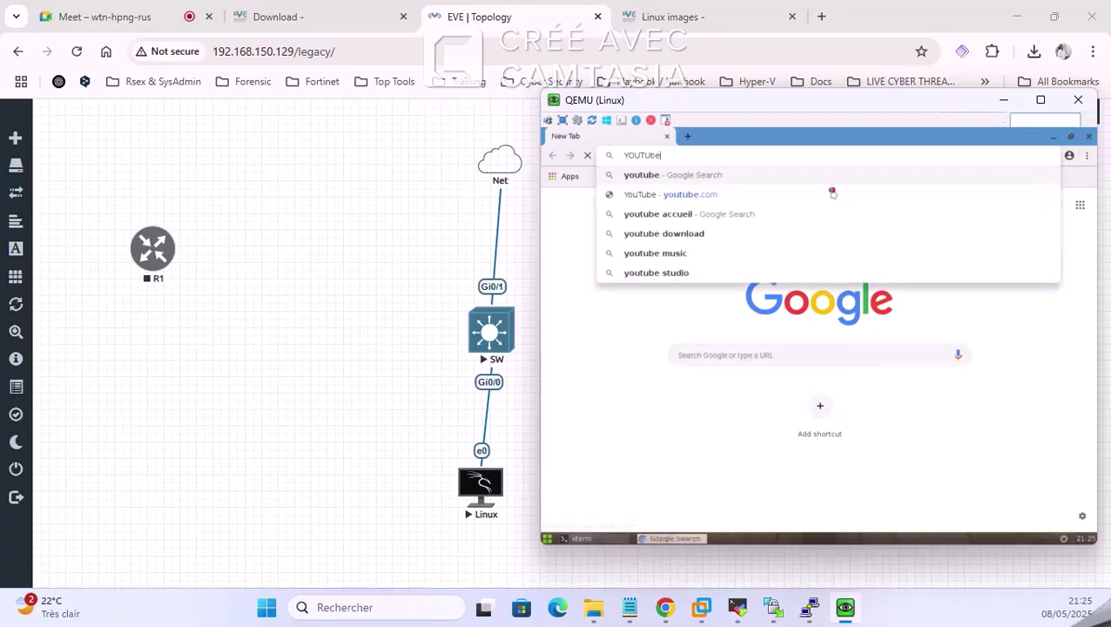
pyautogui.press('Return')
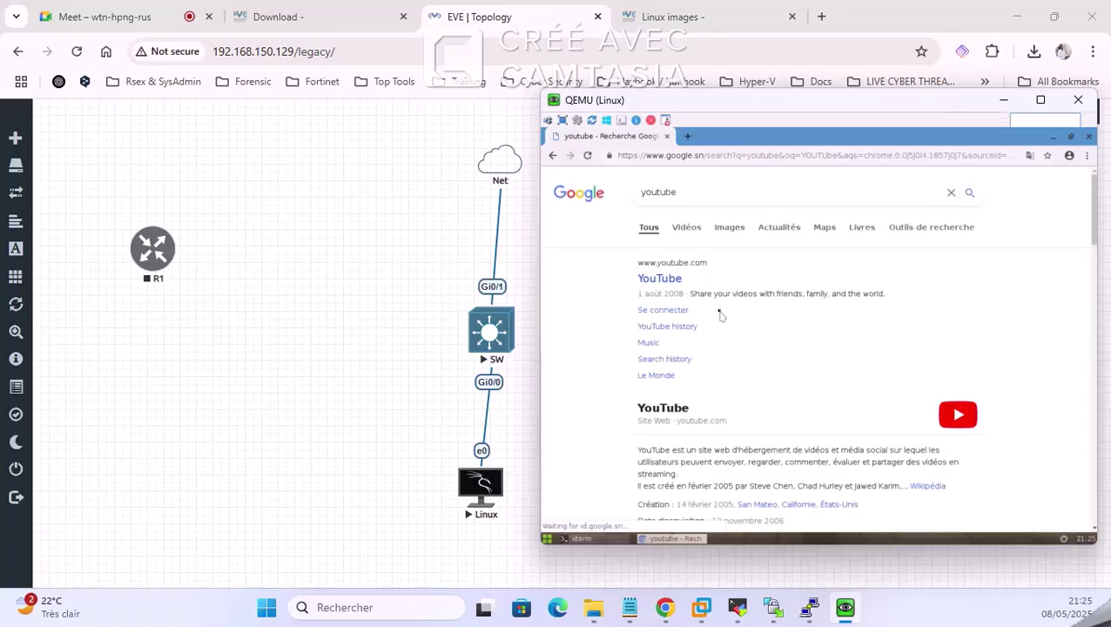
# Step: Close the Linux node's QEMU console and switch over to the Meet call tab
pyautogui.click(1078, 100)
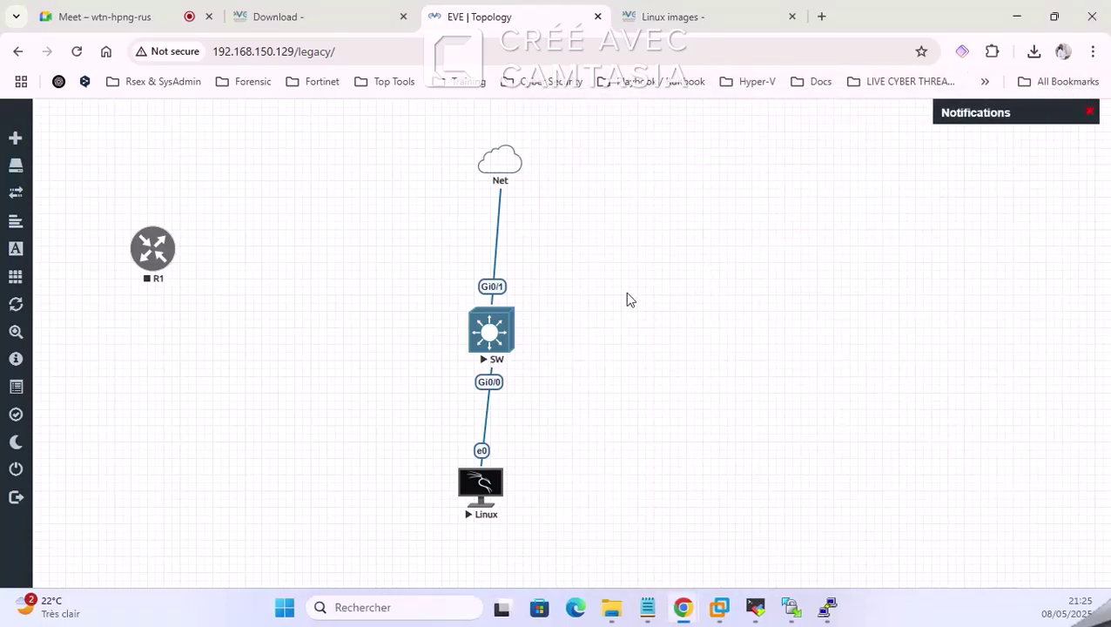
pyautogui.rightClick(634, 249)
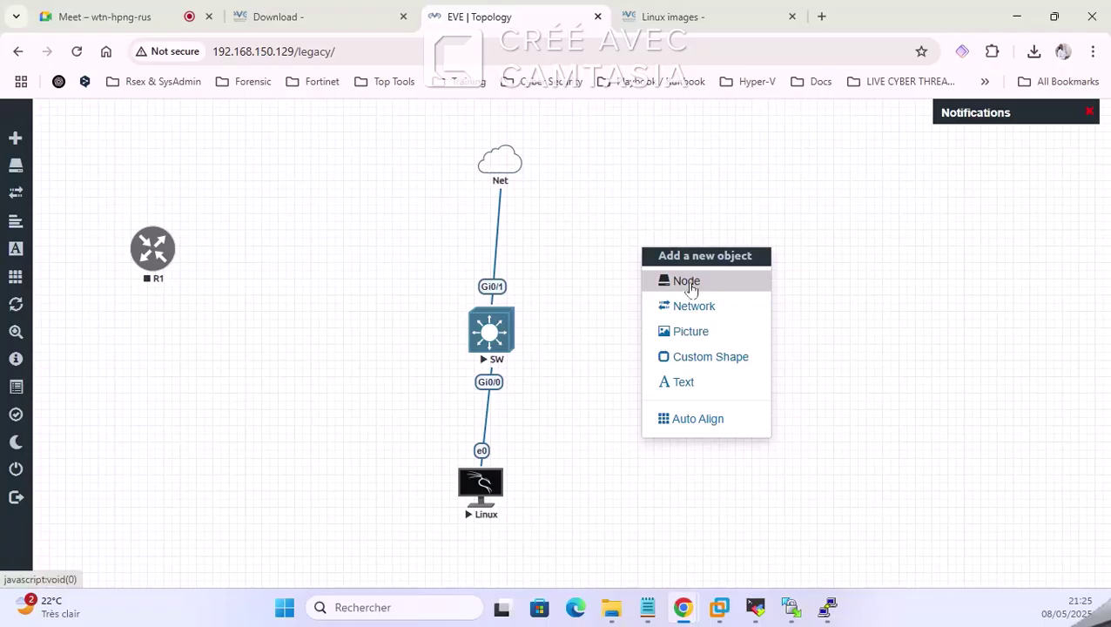
pyautogui.click(228, 12)
# Step: View the Meet Participants list showing the raised hand, then move to the Linux images tab
pyautogui.click(141, 12)
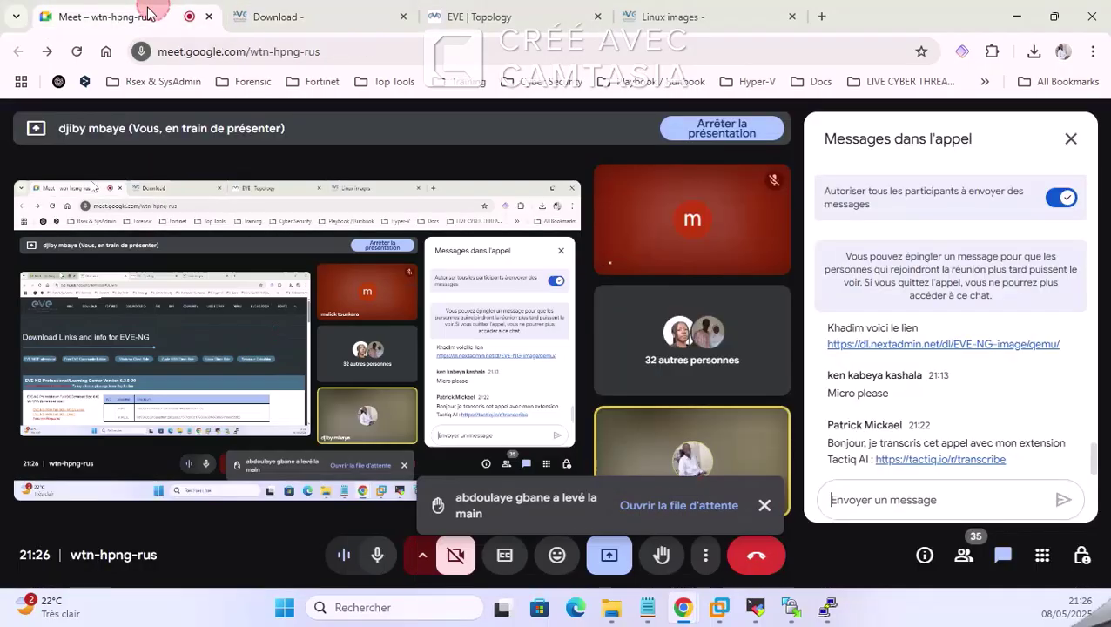
pyautogui.click(697, 493)
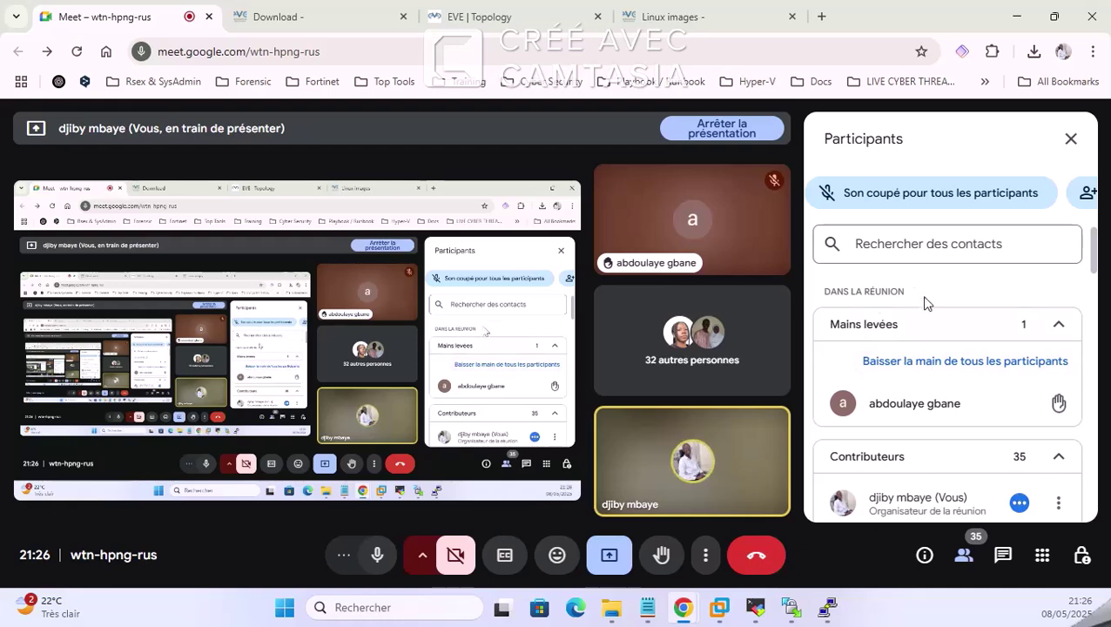
pyautogui.scroll(5, 967, 397)
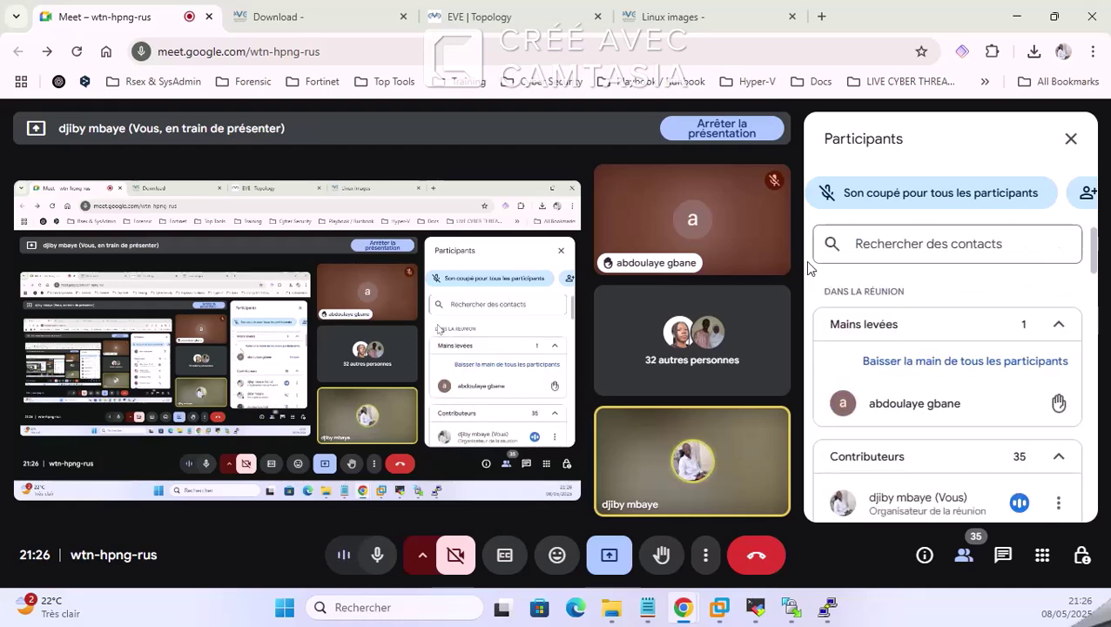
pyautogui.moveTo(322, 8)
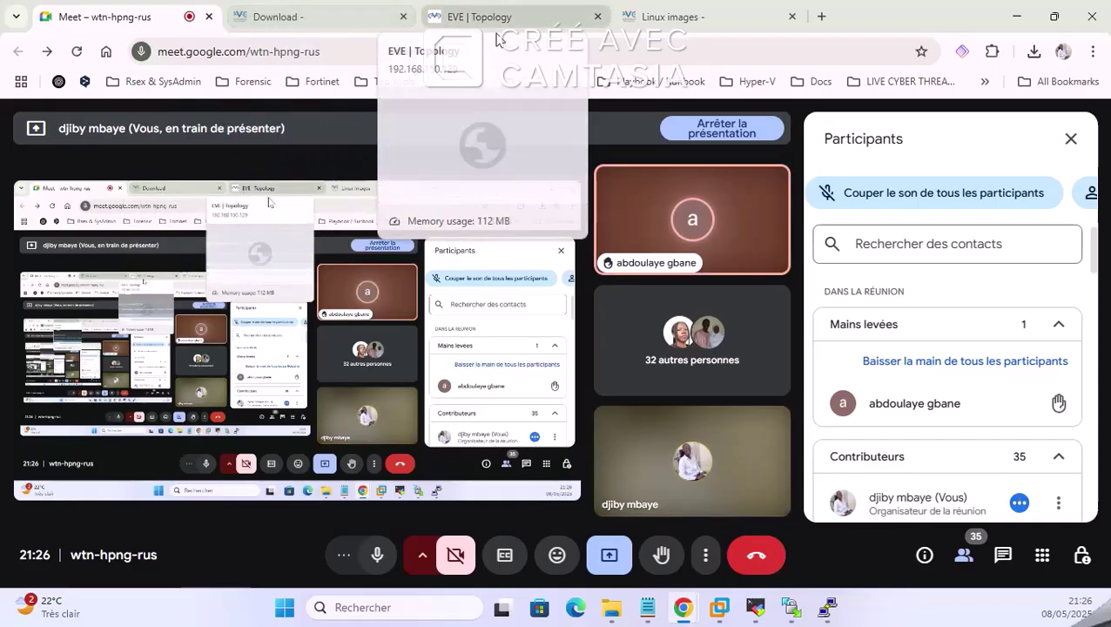
pyautogui.moveTo(669, 16)
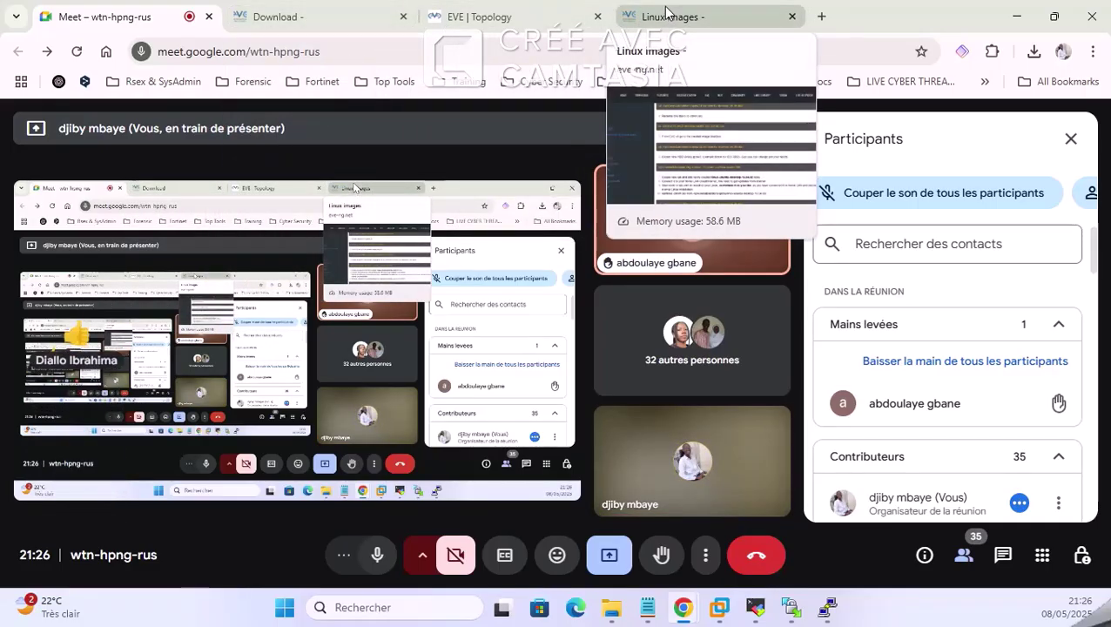
pyautogui.click(667, 15)
# Step: Drag the R1 router slightly up and left on the EVE-NG topology canvas
pyautogui.click(487, 15)
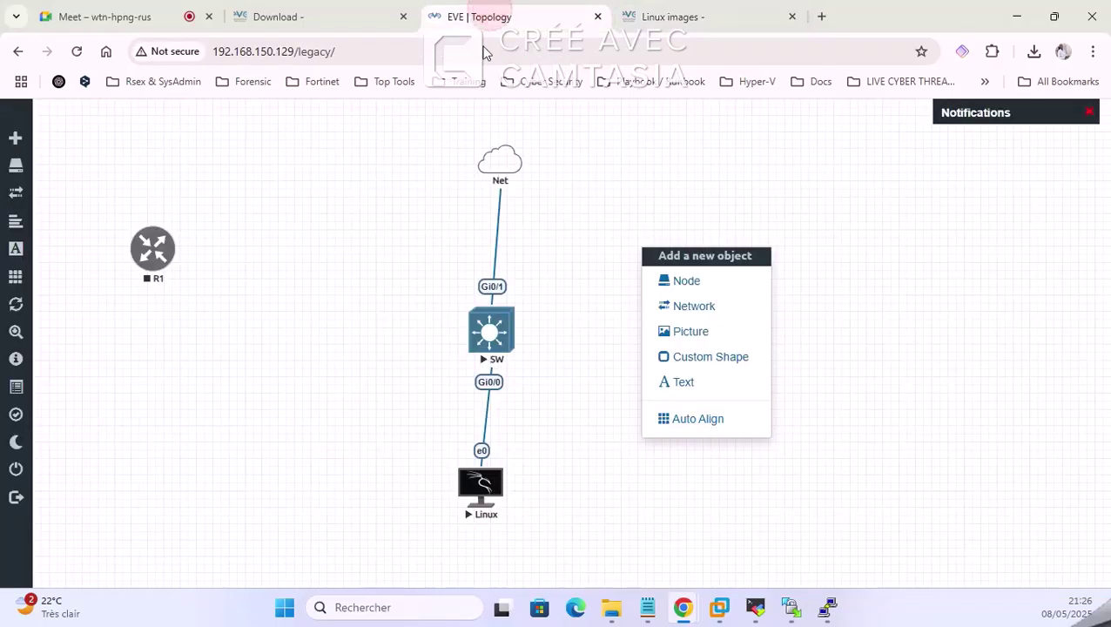
pyautogui.click(892, 350)
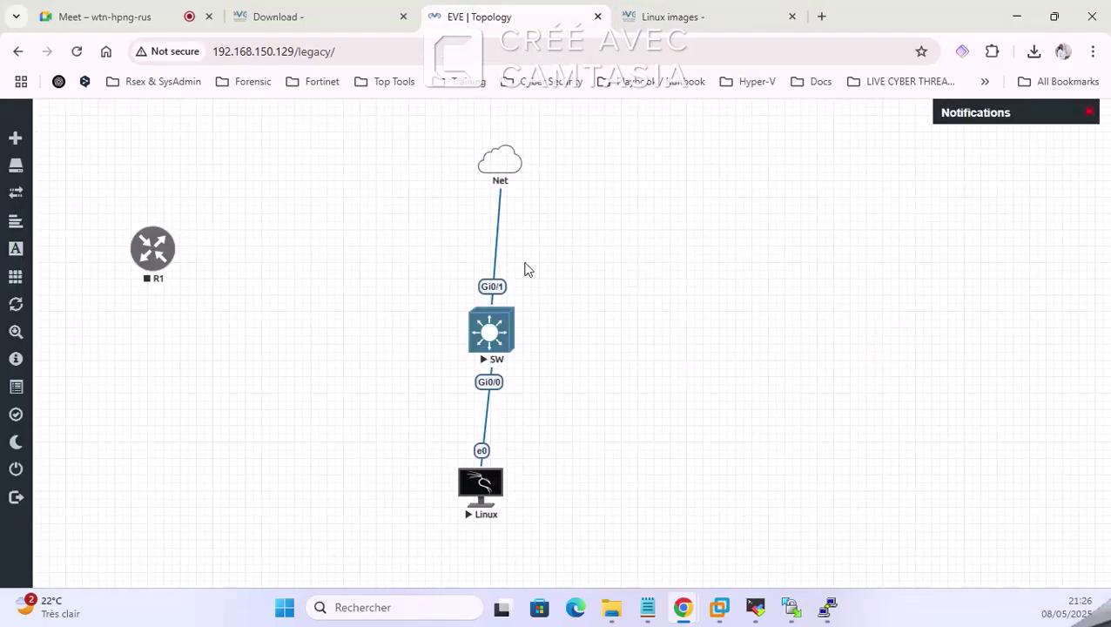
pyautogui.rightClick(166, 260)
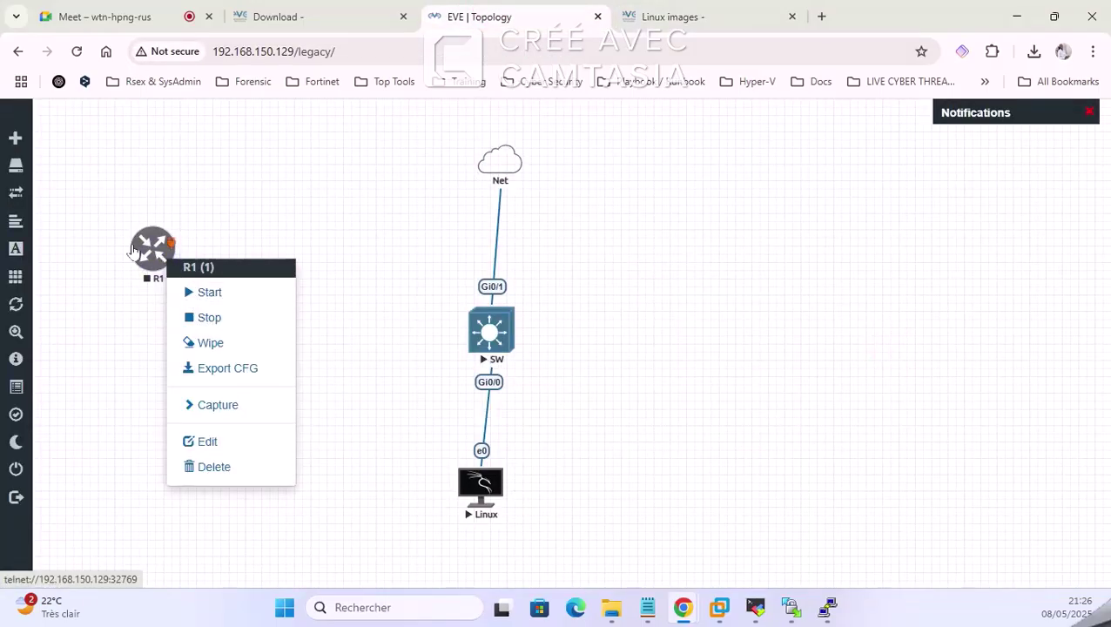
pyautogui.moveTo(146, 244); pyautogui.dragTo(128, 224)
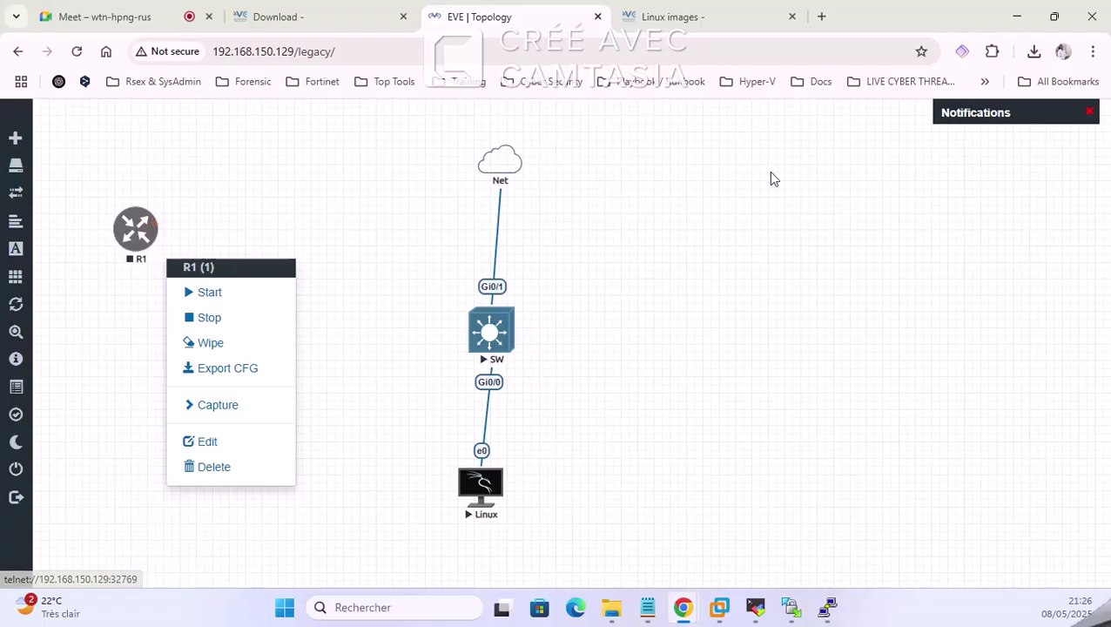
pyautogui.rightClick(658, 220)
pyautogui.click(599, 226)
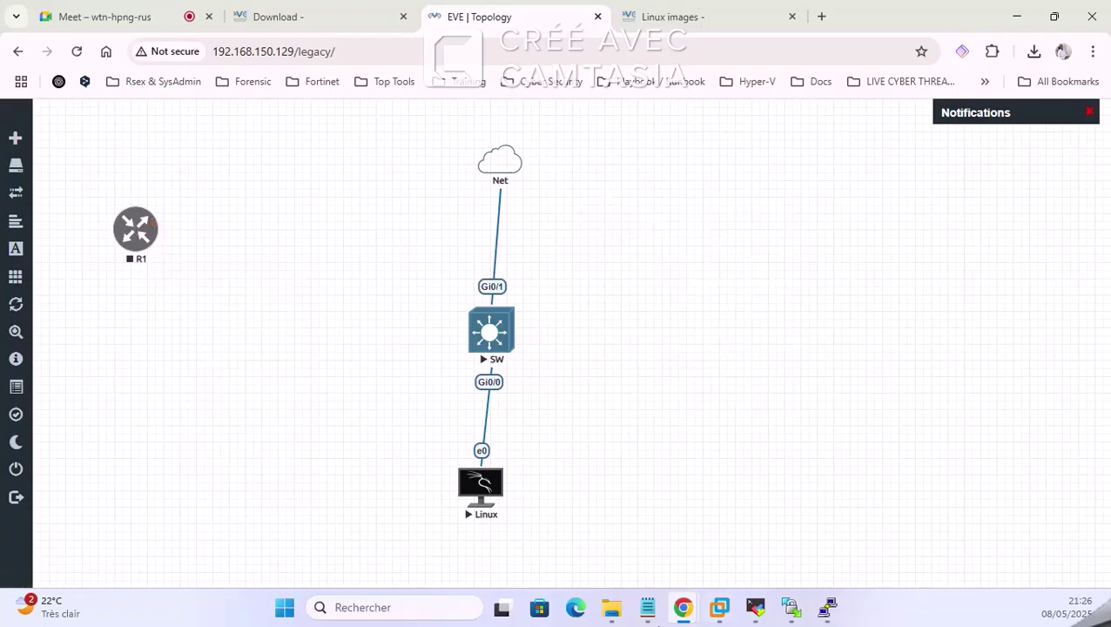
# Step: Return to the Google Meet call tab, then on to another open browser tab
pyautogui.moveTo(624, 618)
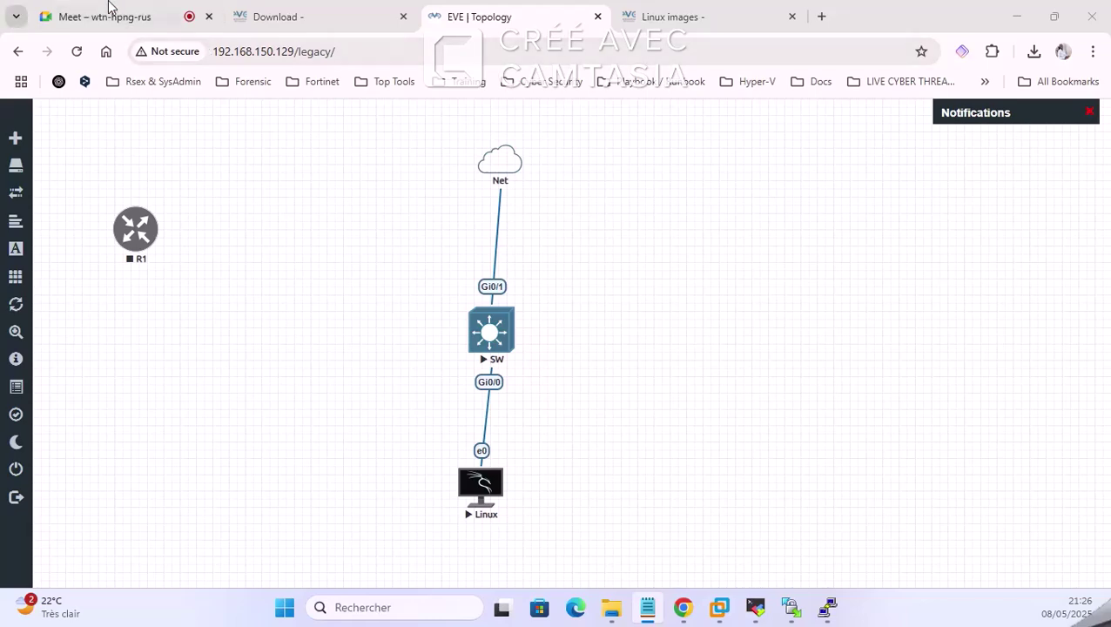
pyautogui.moveTo(111, 8)
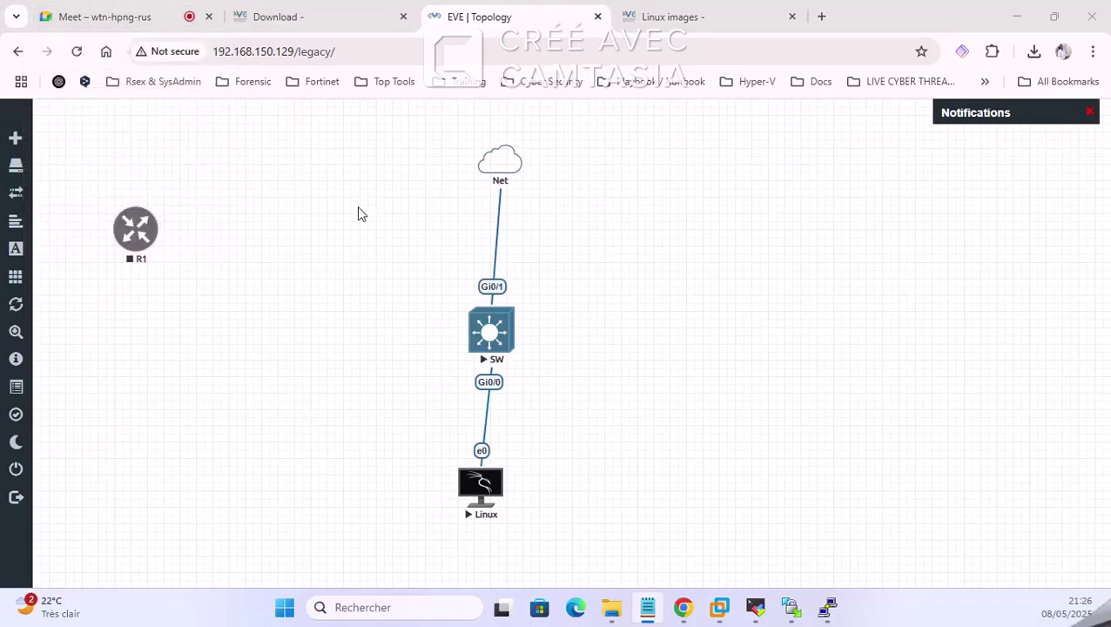
pyautogui.click(129, 12)
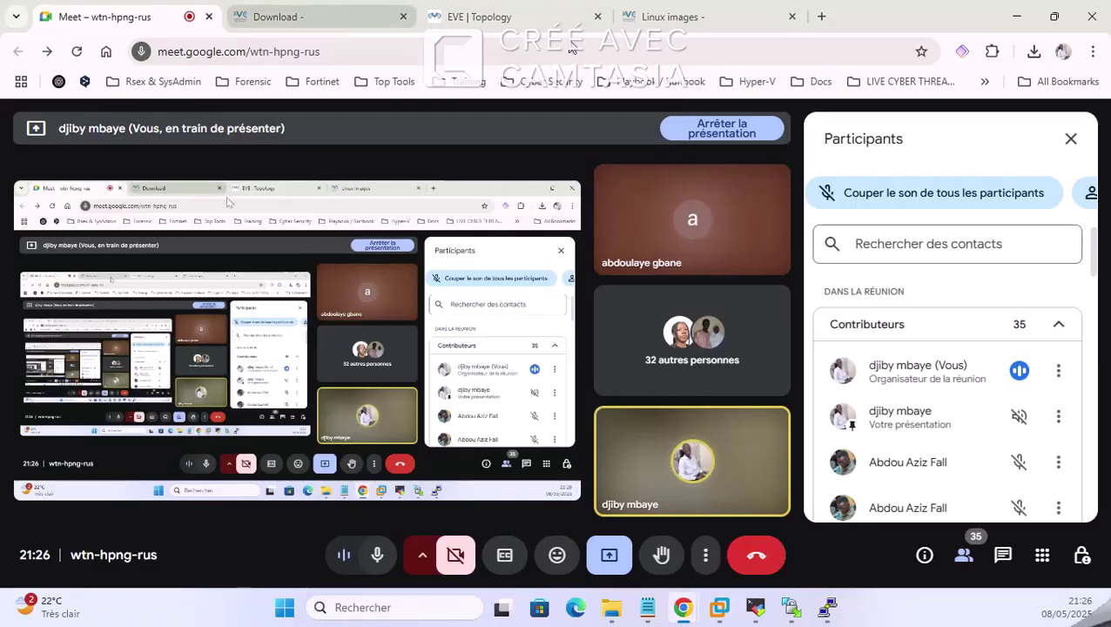
pyautogui.click(673, 16)
pyautogui.click(486, 12)
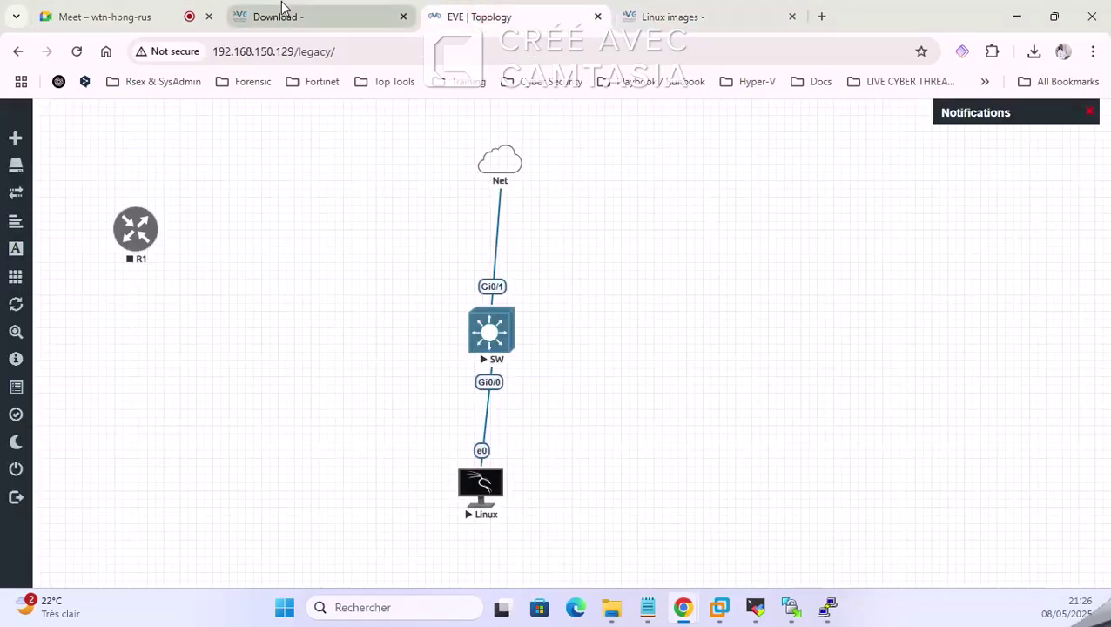
pyautogui.click(263, 10)
pyautogui.click(131, 12)
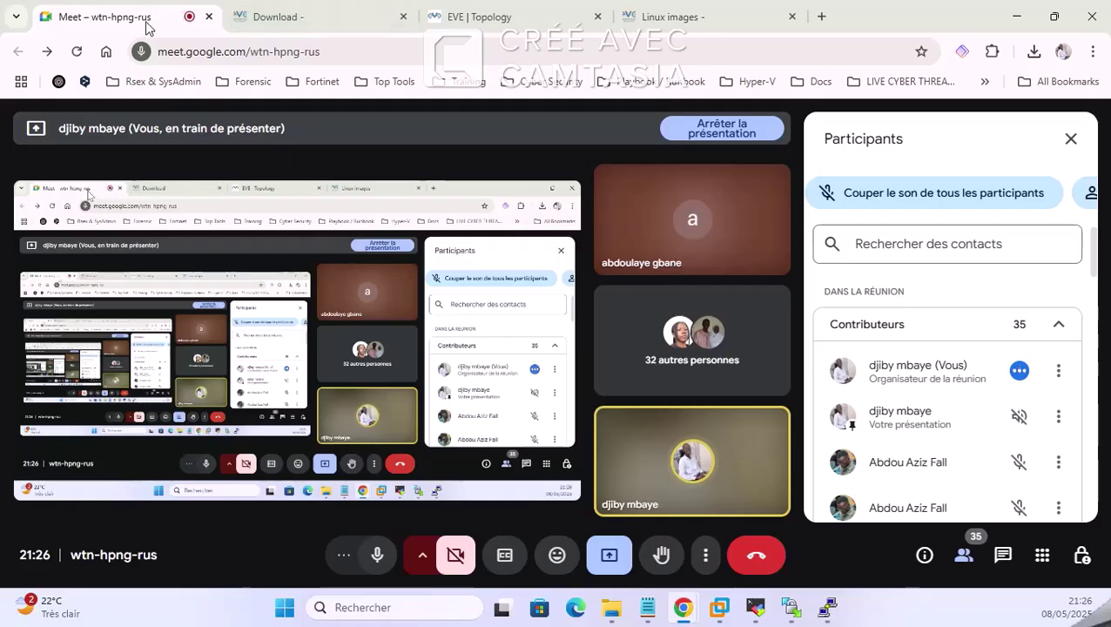
pyautogui.click(533, 11)
pyautogui.click(649, 13)
pyautogui.click(488, 16)
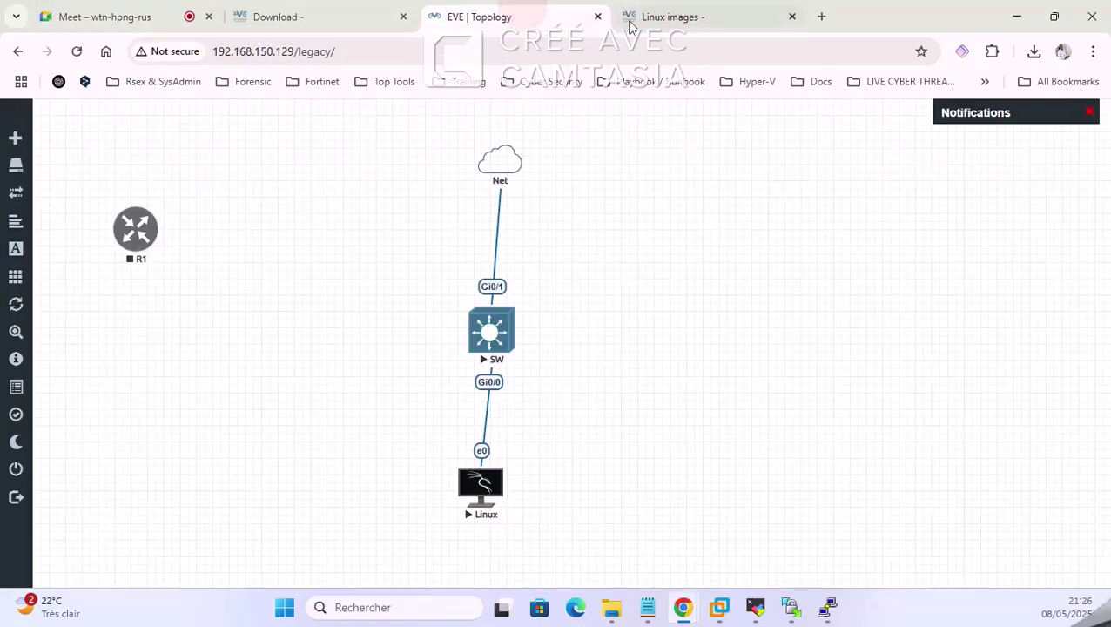
pyautogui.rightClick(668, 223)
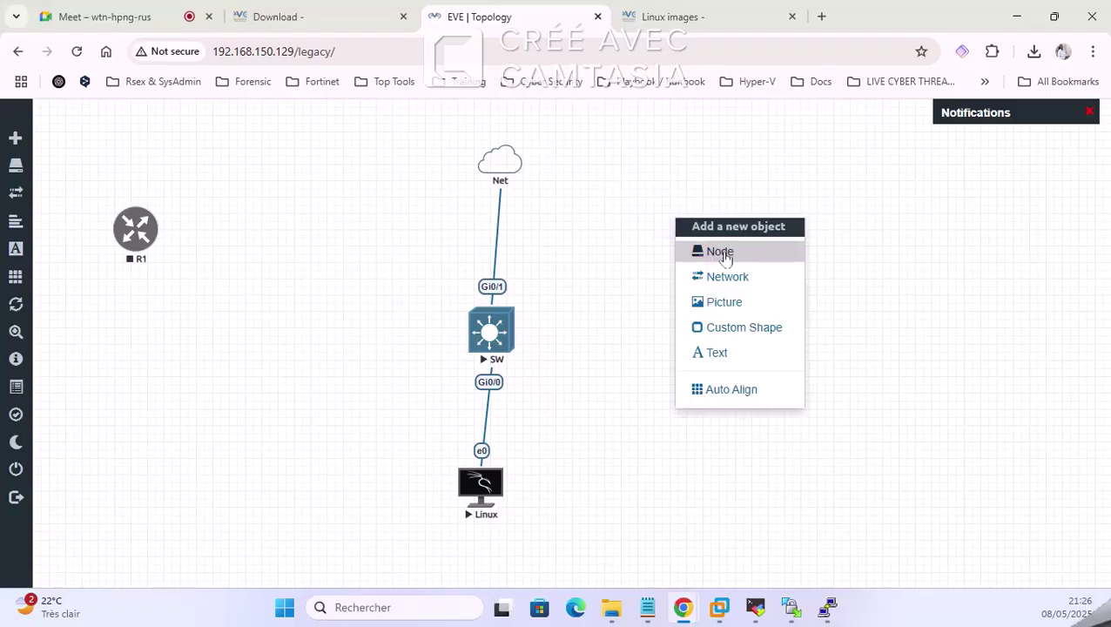
pyautogui.click(724, 249)
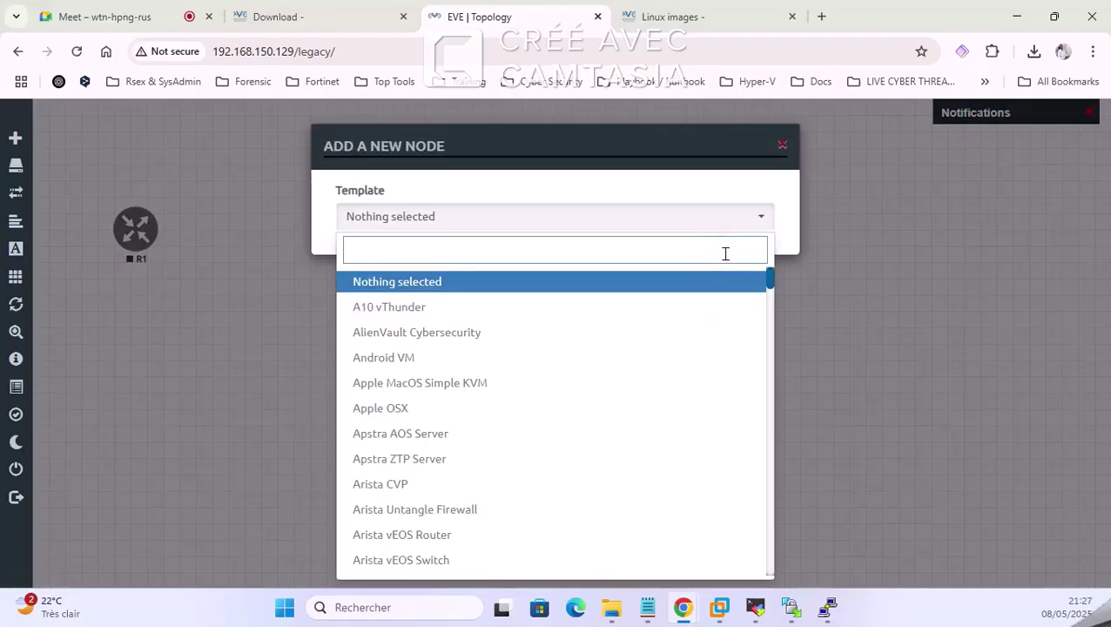
pyautogui.write('for')
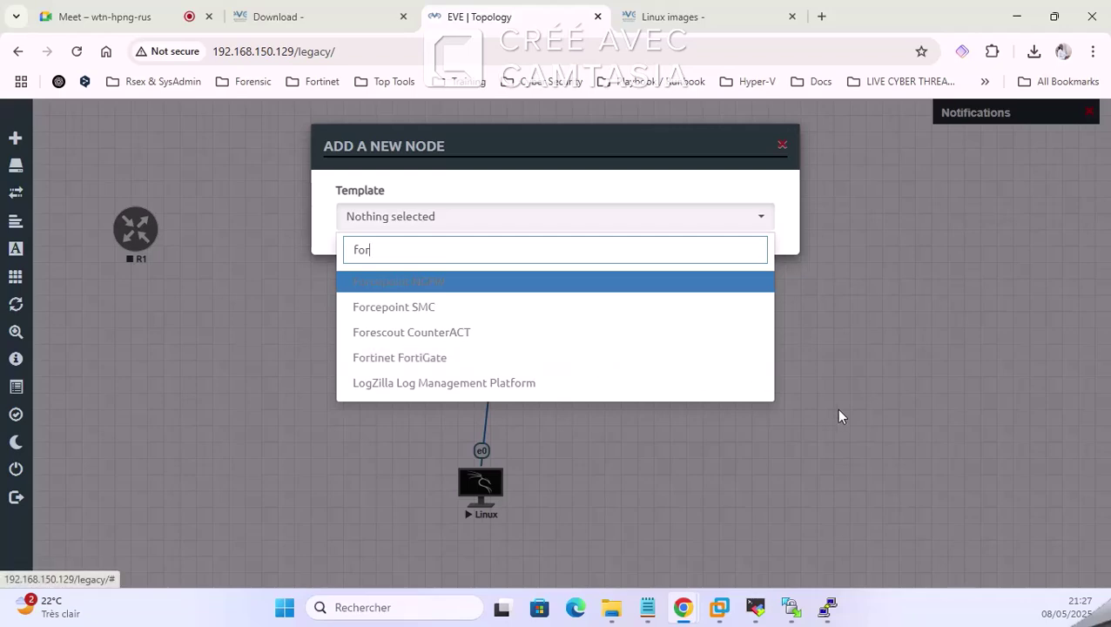
pyautogui.click(863, 327)
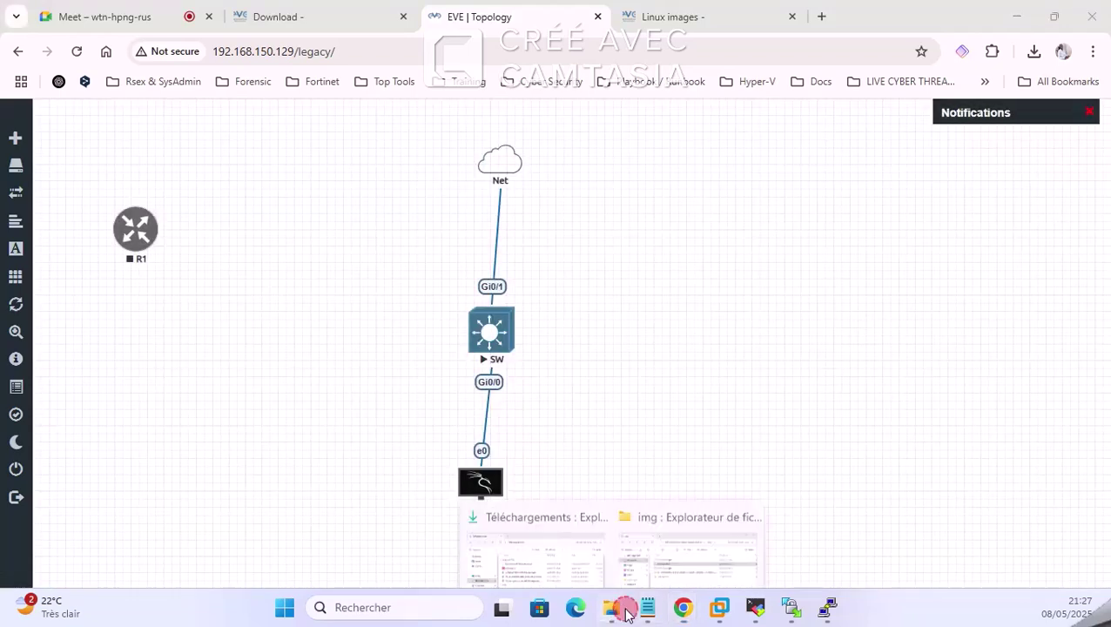
# Step: Extract all files from the FGT_VM64_KVM v7.0.15 zip into the img folder
pyautogui.click(699, 544)
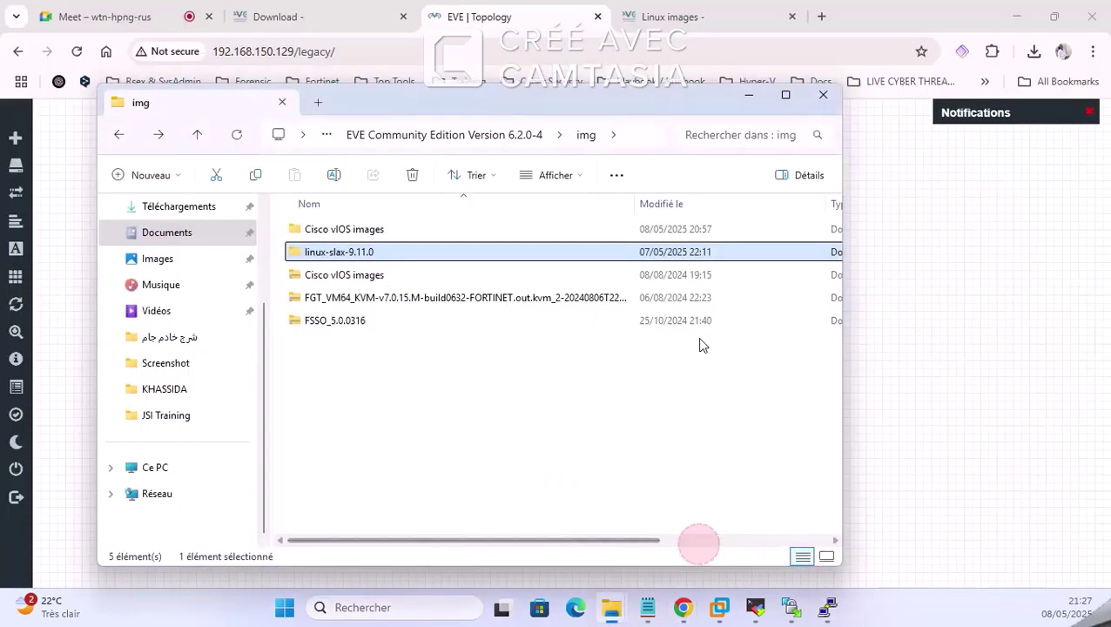
pyautogui.click(379, 300)
pyautogui.rightClick(383, 298)
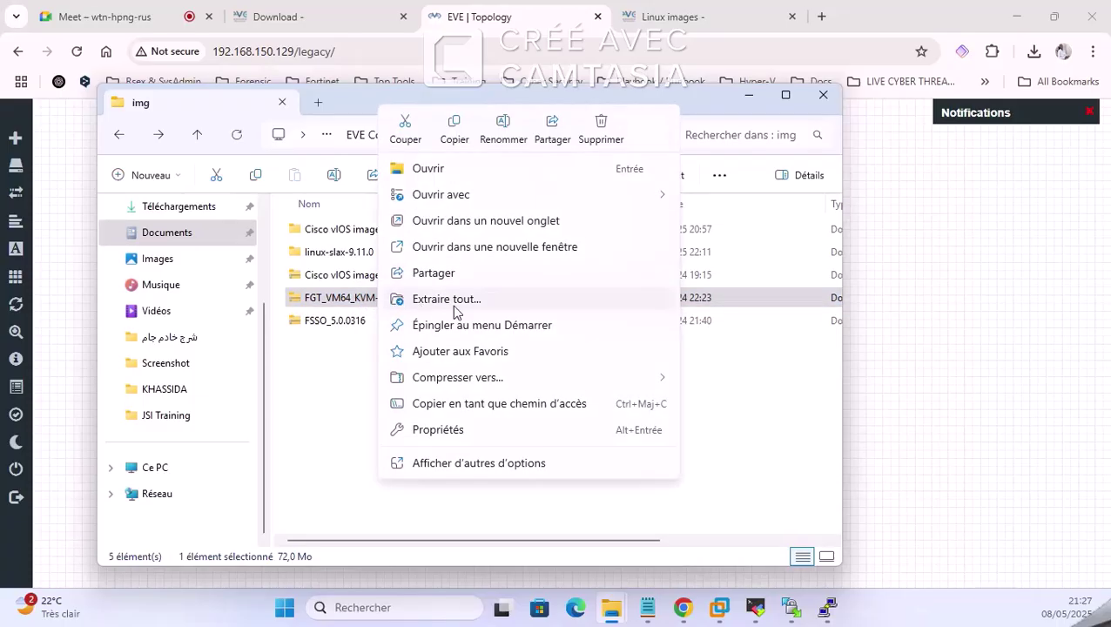
pyautogui.click(630, 299)
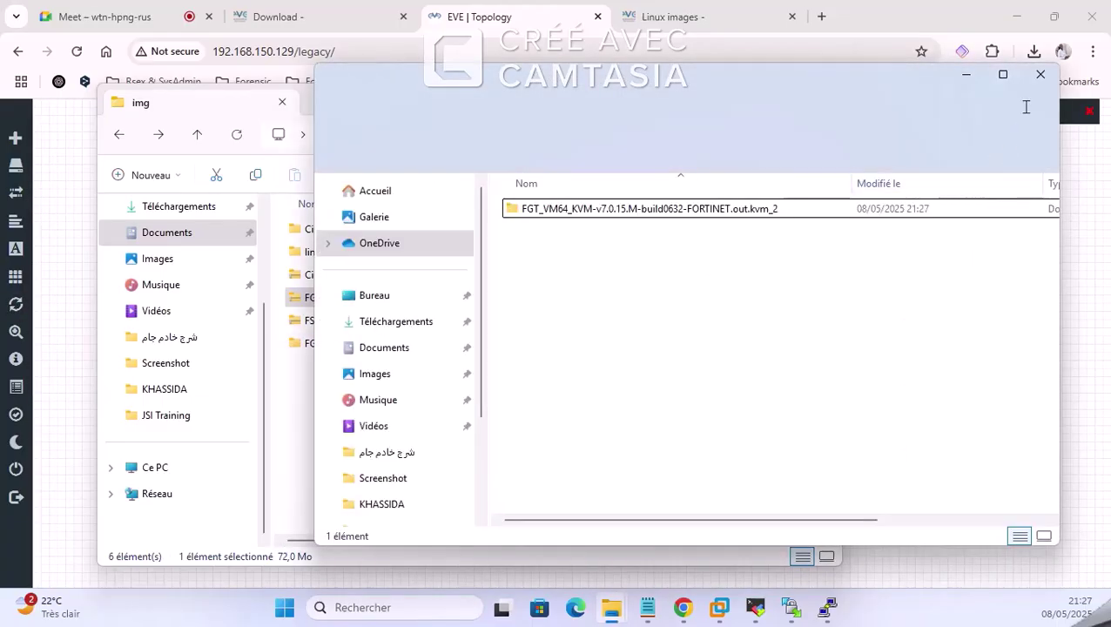
pyautogui.click(1039, 73)
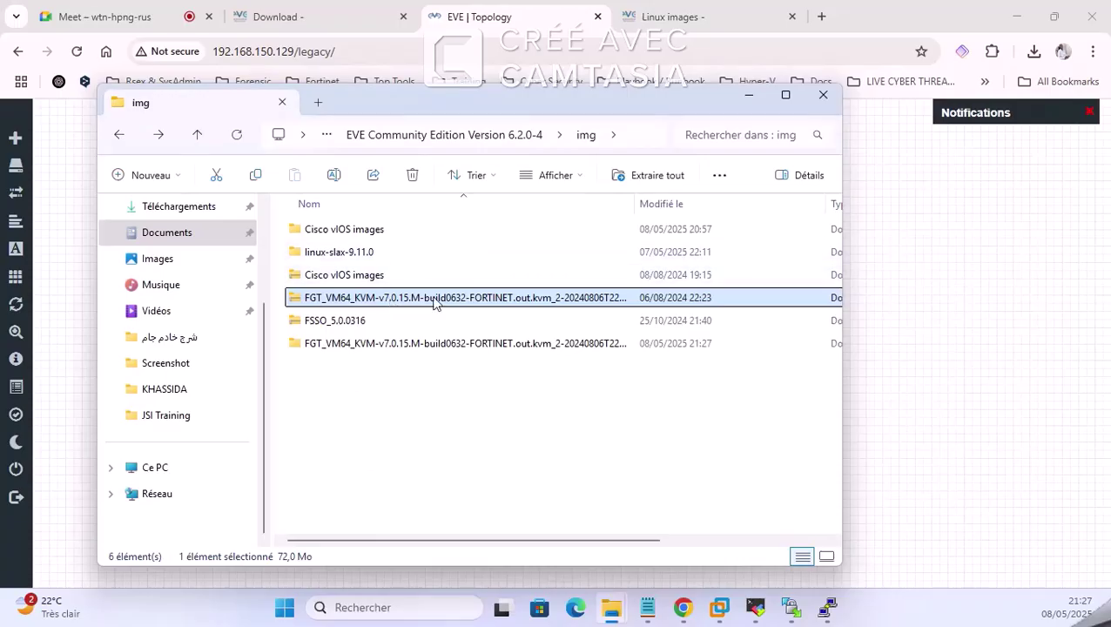
pyautogui.click(682, 18)
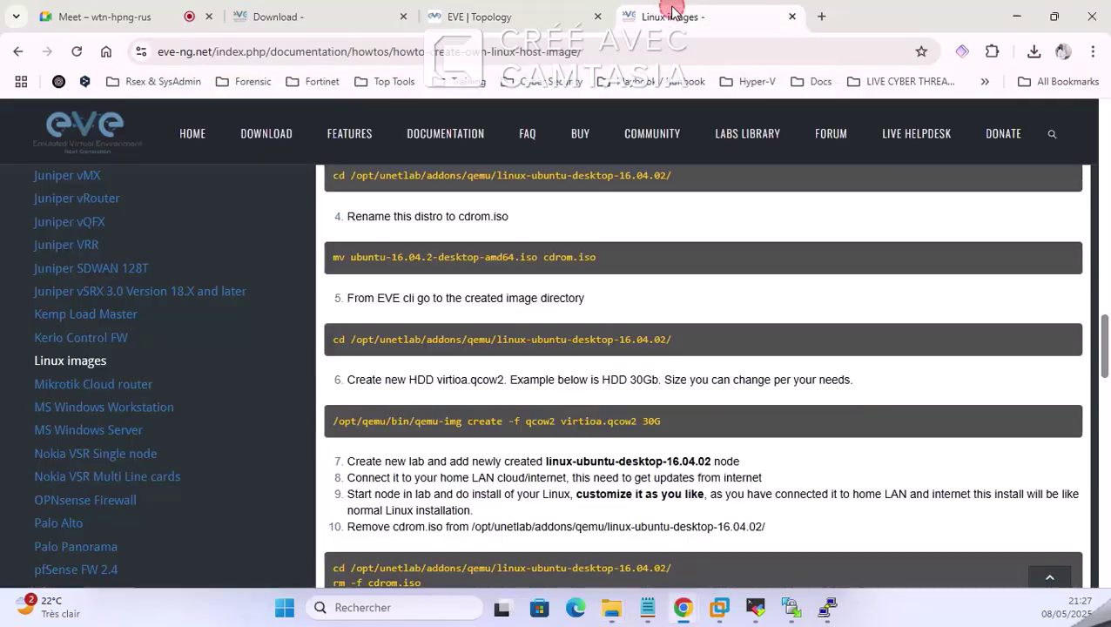
# Step: Close the Linux images guide and open Documentation's How to create images Fortinet guide
pyautogui.click(793, 17)
pyautogui.click(318, 17)
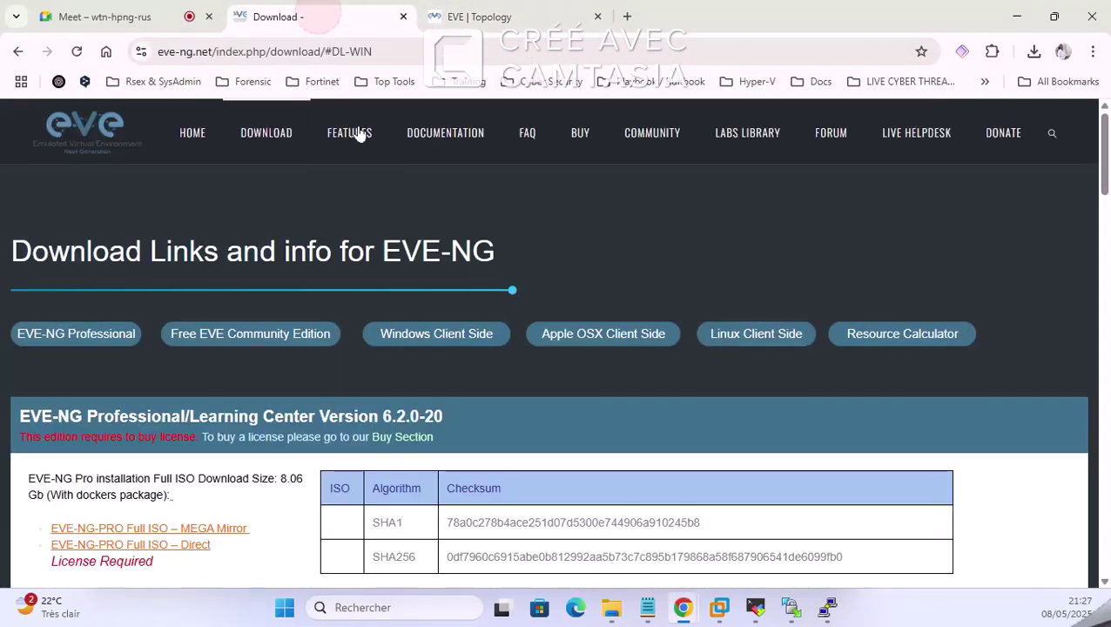
pyautogui.click(466, 132)
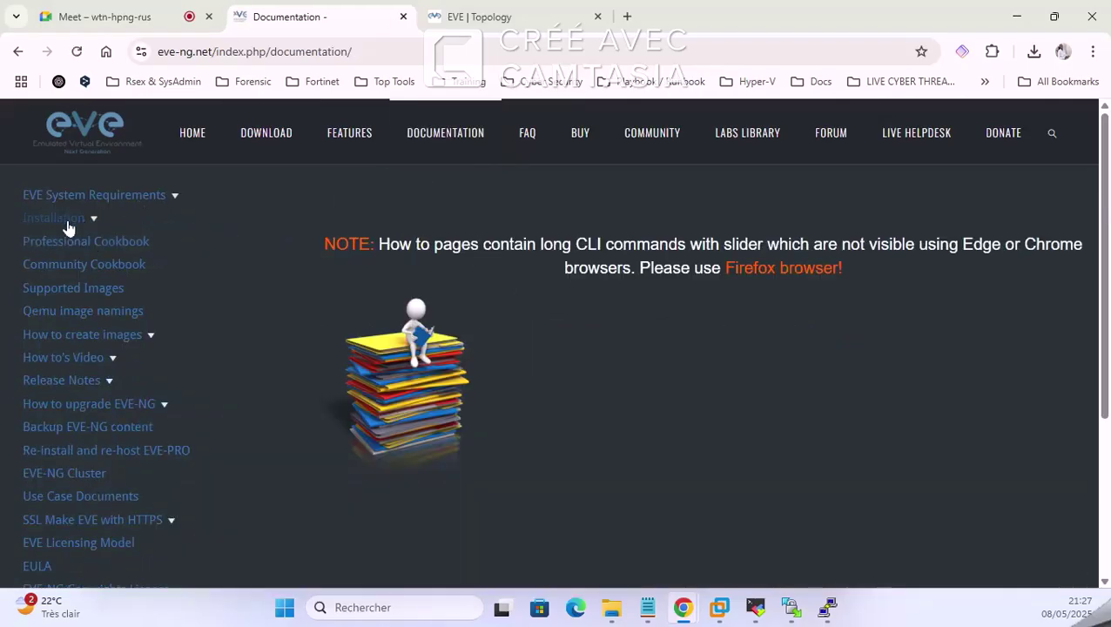
pyautogui.click(114, 340)
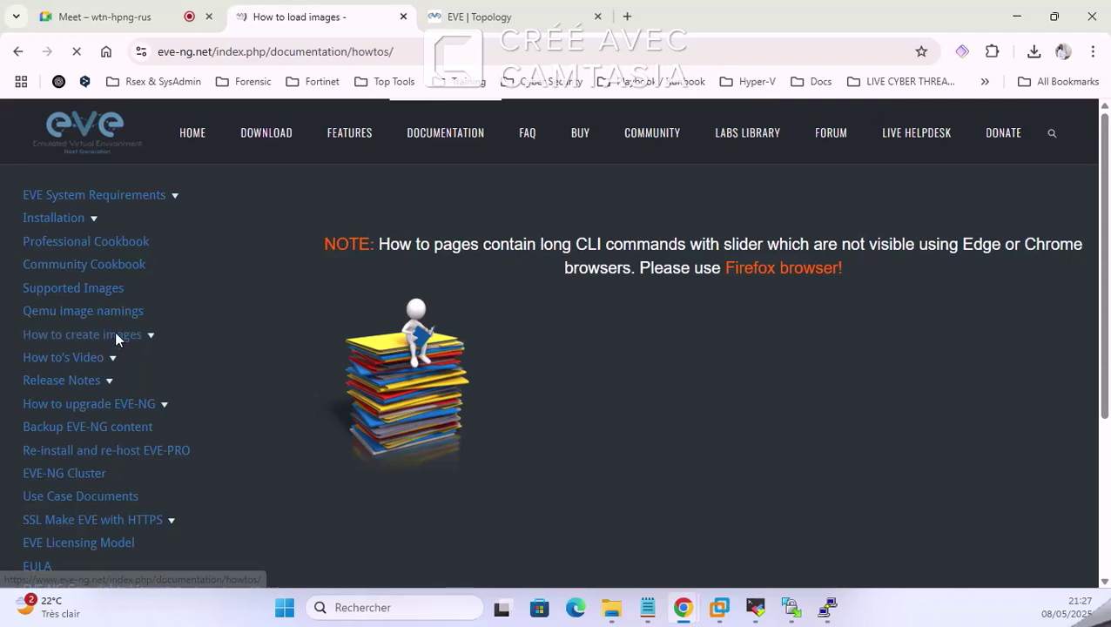
# Step: Scroll the Fortinet images guide to the FortiGate KVM preparation Instructions
pyautogui.scroll(-4, 131, 322)
pyautogui.scroll(-15, 83, 277)
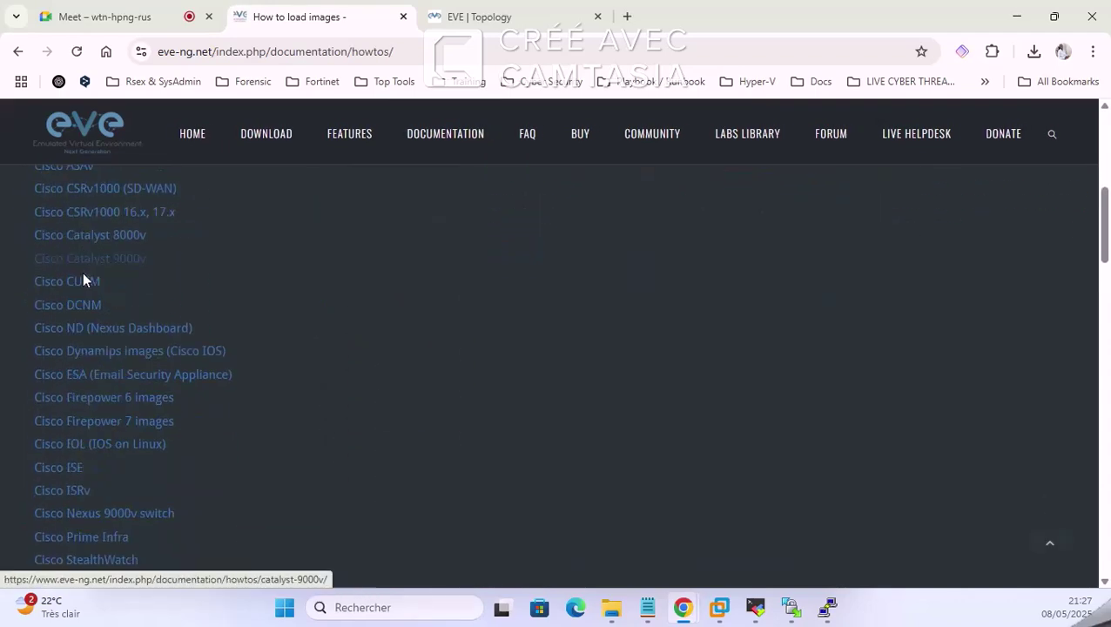
pyautogui.scroll(2, 83, 283)
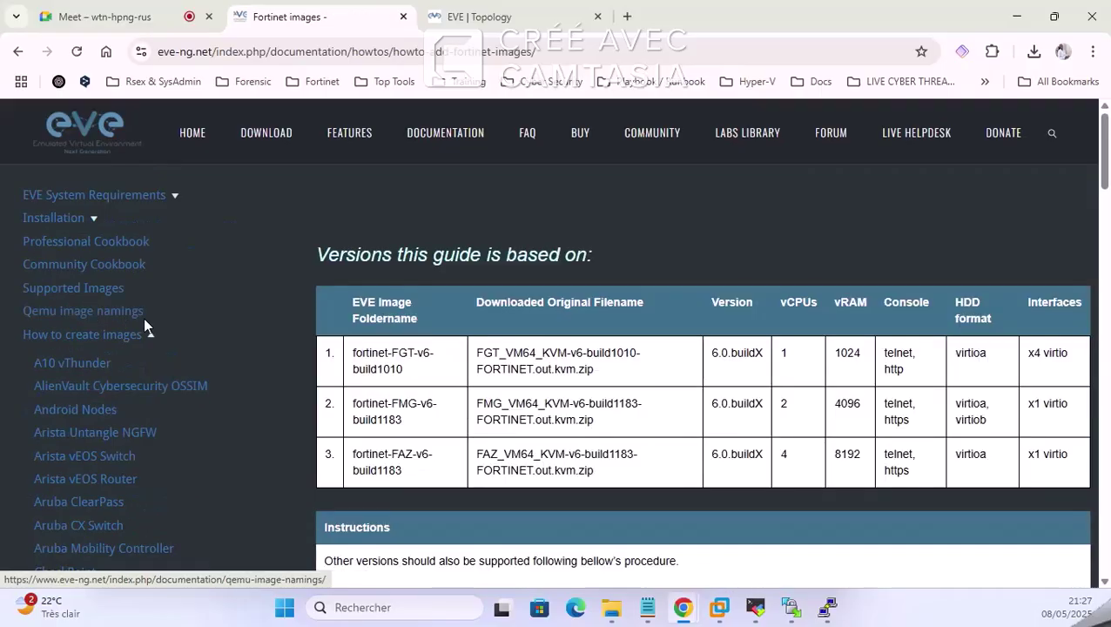
pyautogui.scroll(-10, 512, 299)
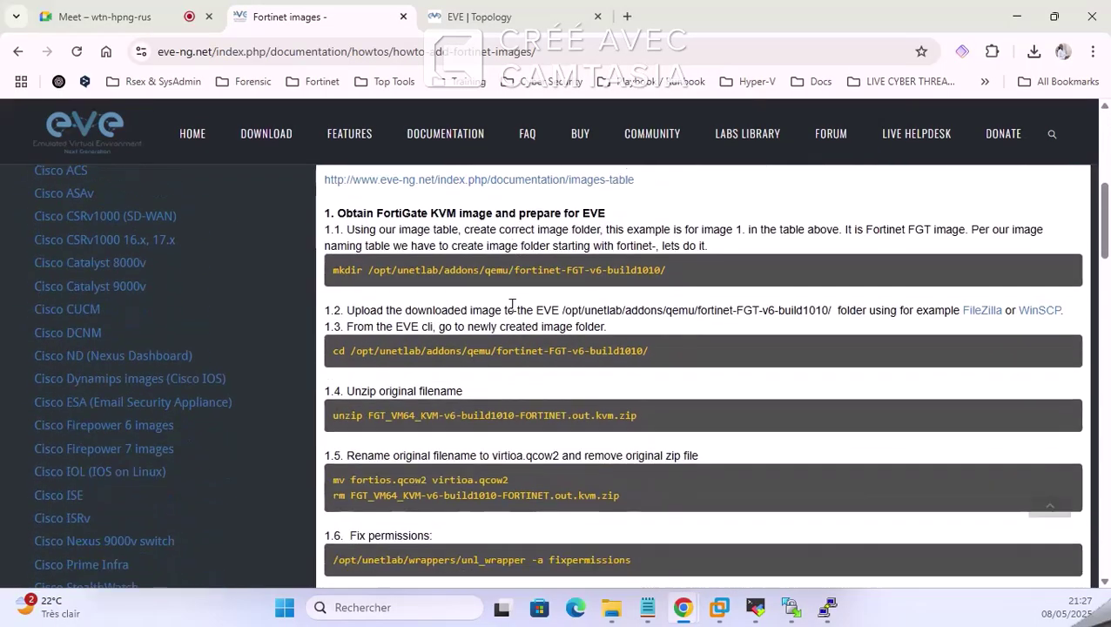
pyautogui.scroll(-15, 509, 323)
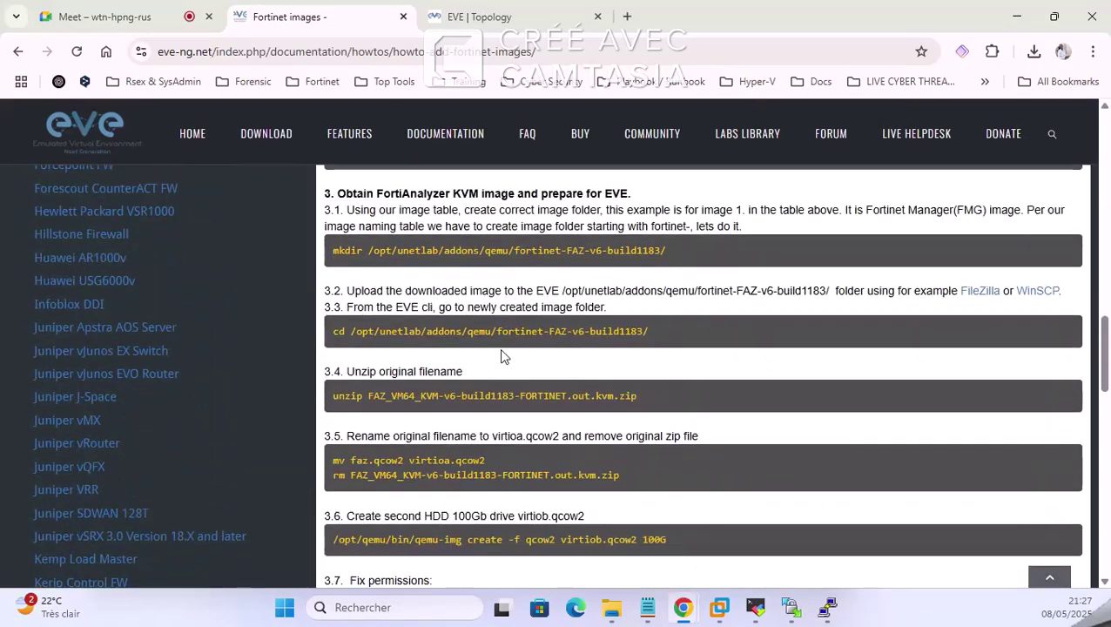
pyautogui.scroll(6, 510, 380)
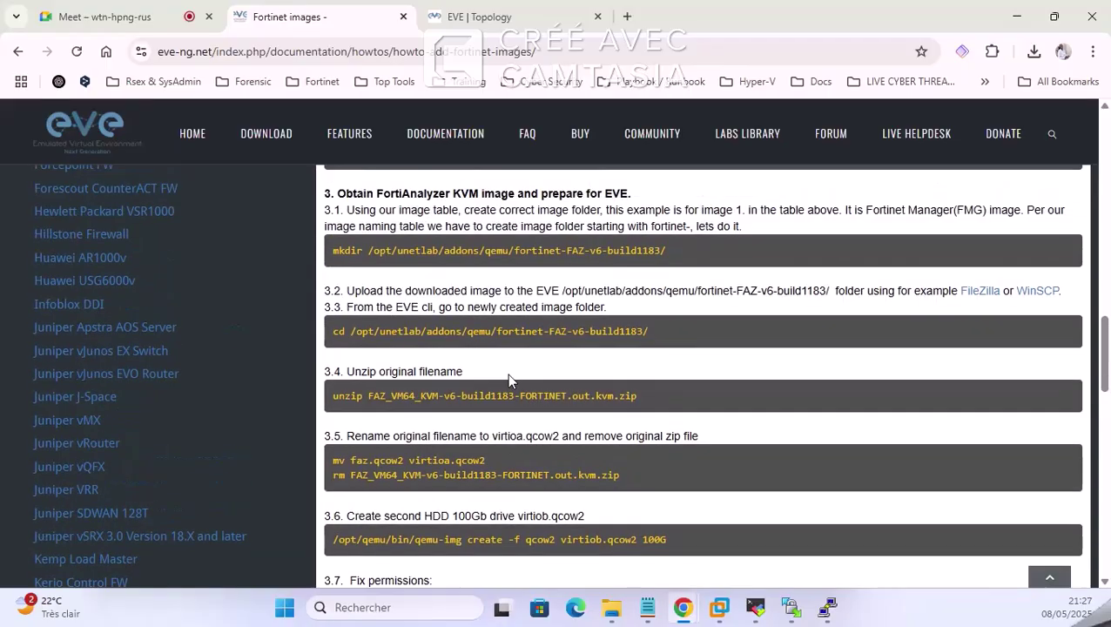
pyautogui.scroll(-5, 510, 383)
pyautogui.scroll(15, 509, 393)
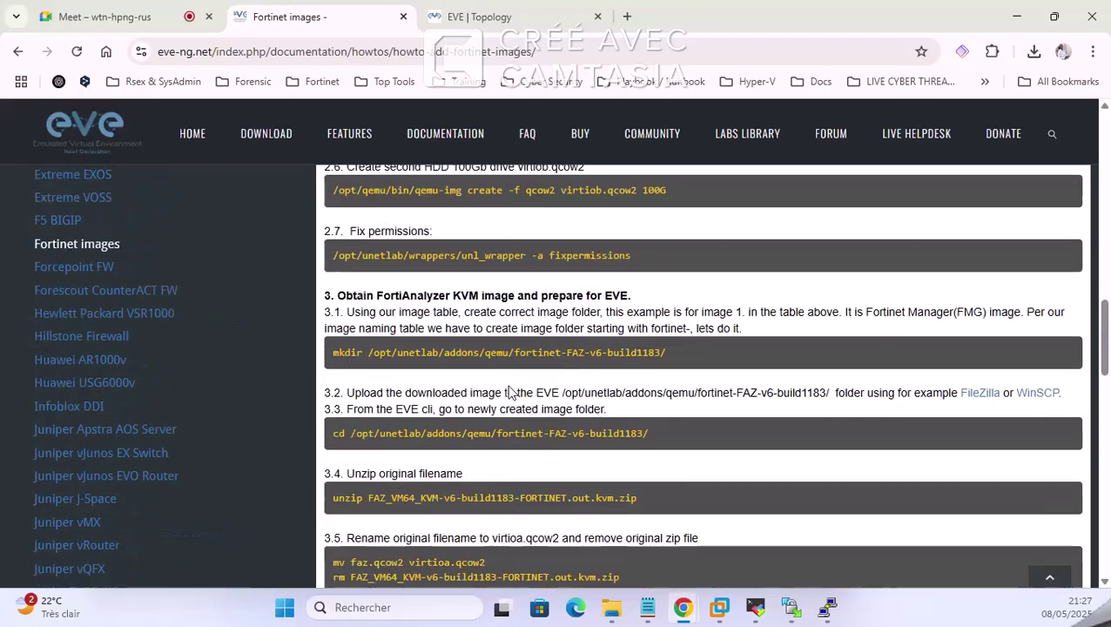
pyautogui.scroll(4, 509, 386)
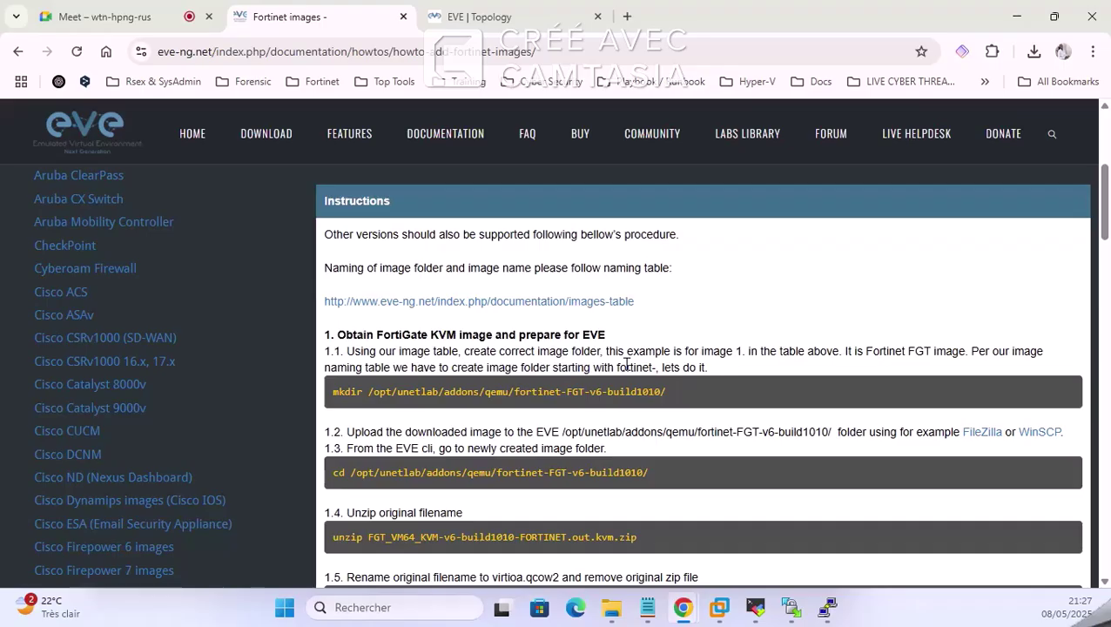
pyautogui.scroll(-2, 626, 368)
pyautogui.scroll(1, 629, 372)
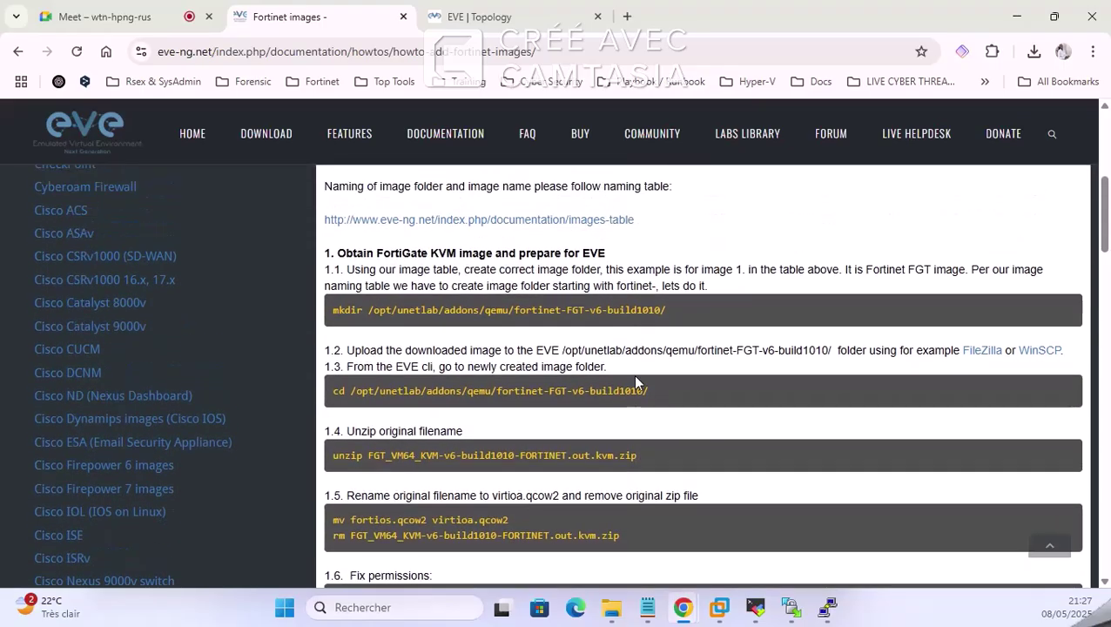
pyautogui.scroll(1, 372, 275)
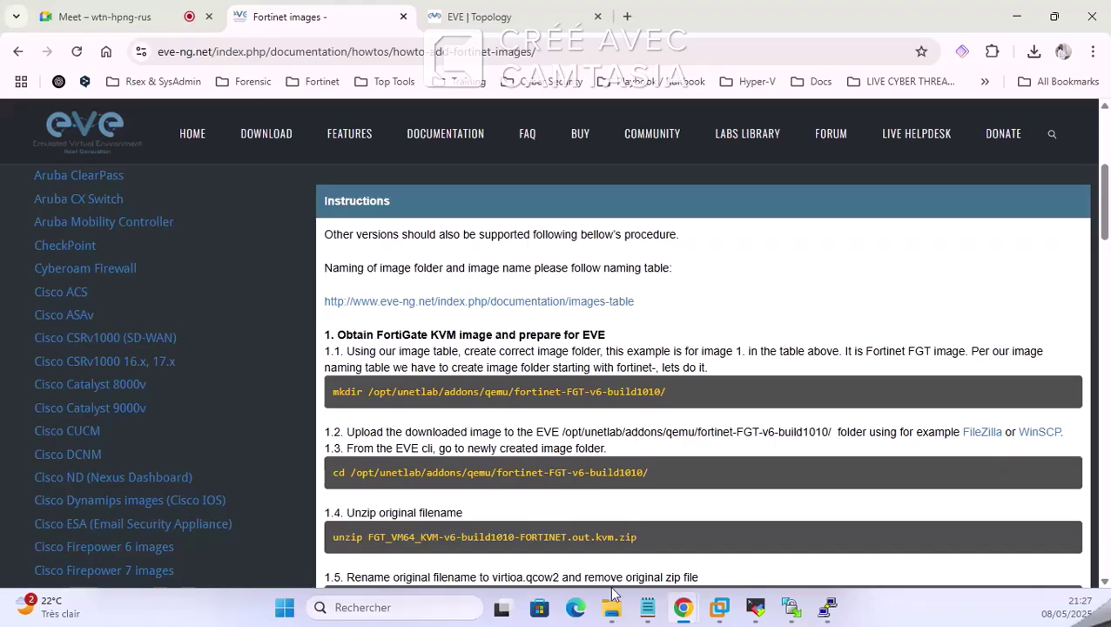
# Step: Copy step 1.1's mkdir command for the fortinet-FGT folder under /opt/unetlab/addons/qemu
pyautogui.moveTo(611, 607)
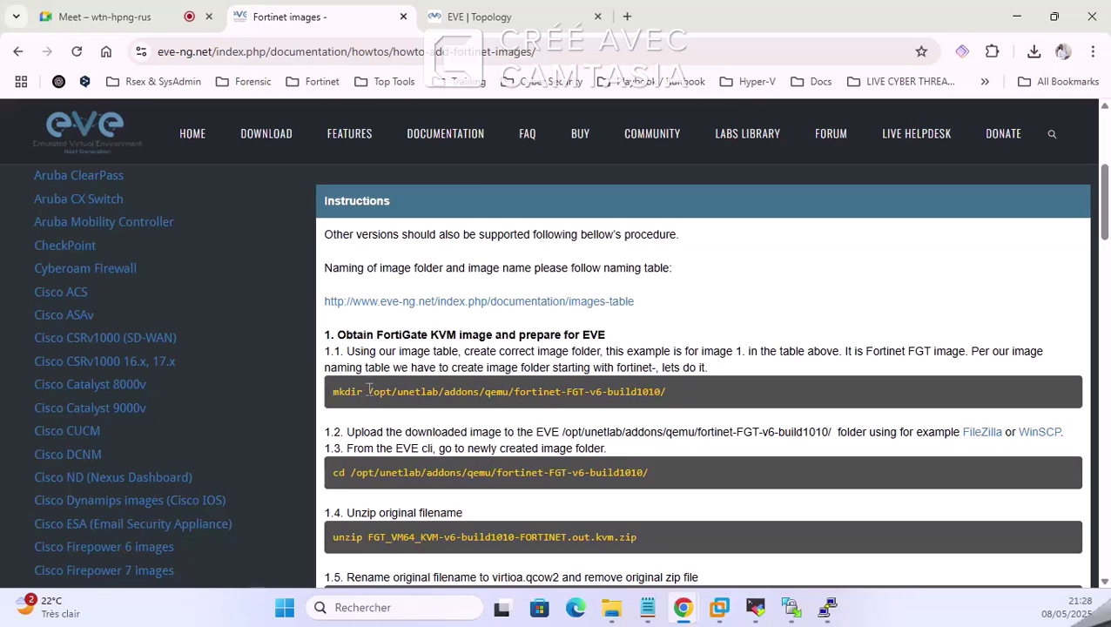
pyautogui.moveTo(366, 392); pyautogui.dragTo(516, 392)
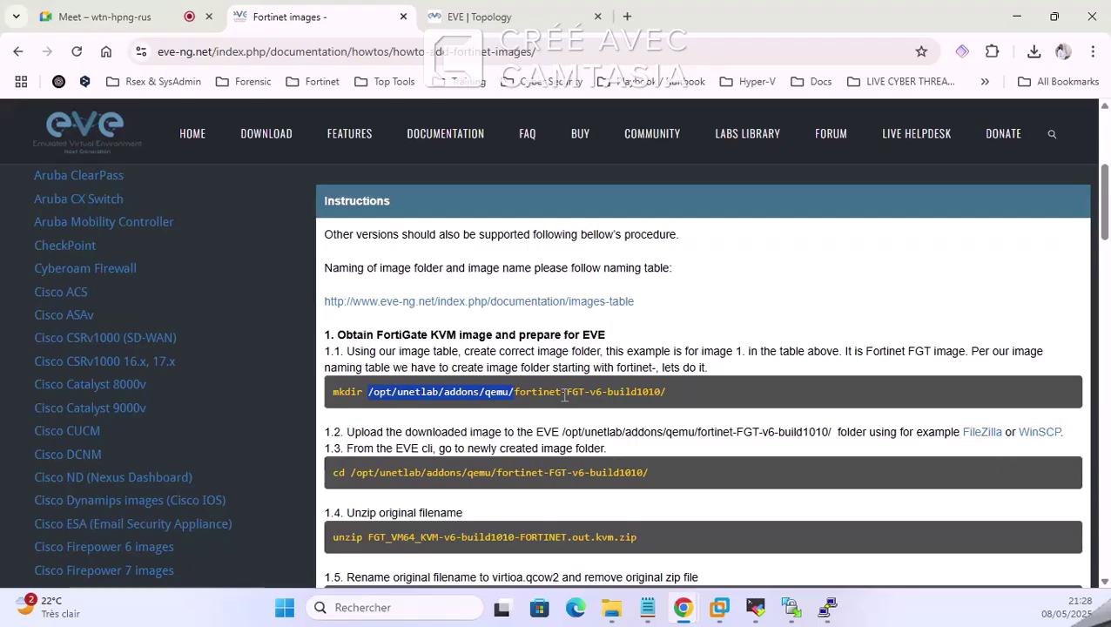
pyautogui.moveTo(637, 394); pyautogui.dragTo(601, 394)
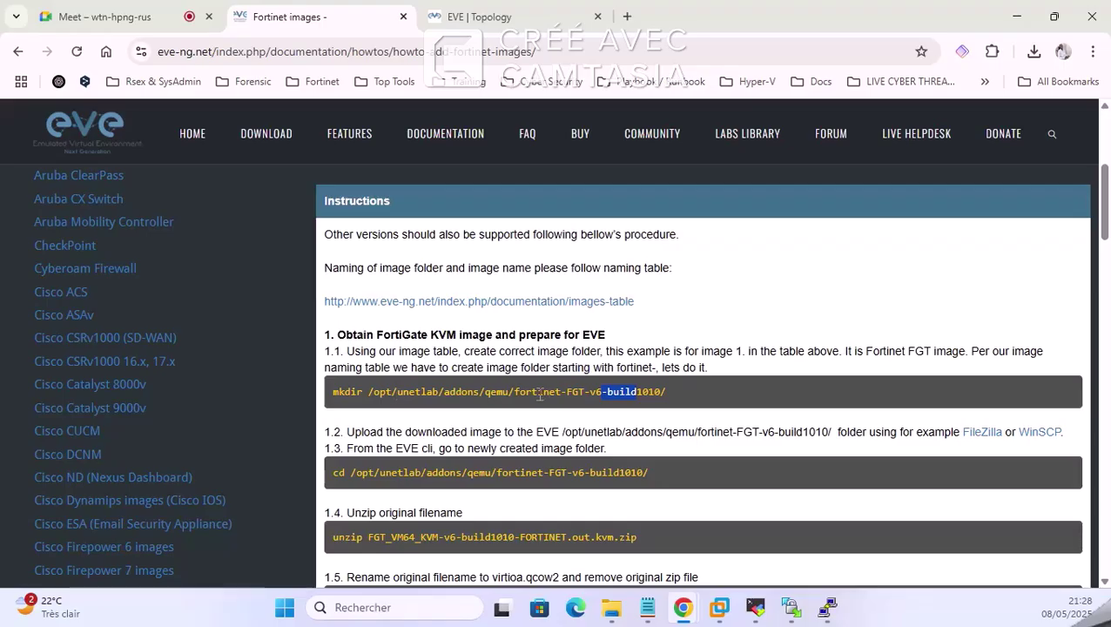
pyautogui.tripleClick(419, 394)
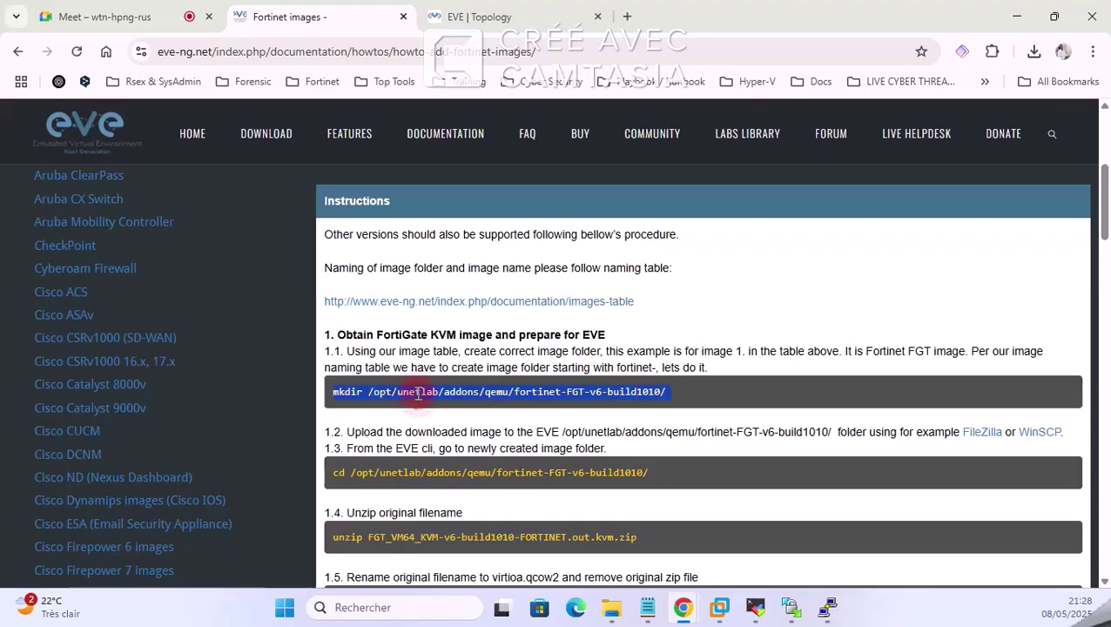
pyautogui.rightClick(419, 396)
pyautogui.click(477, 415)
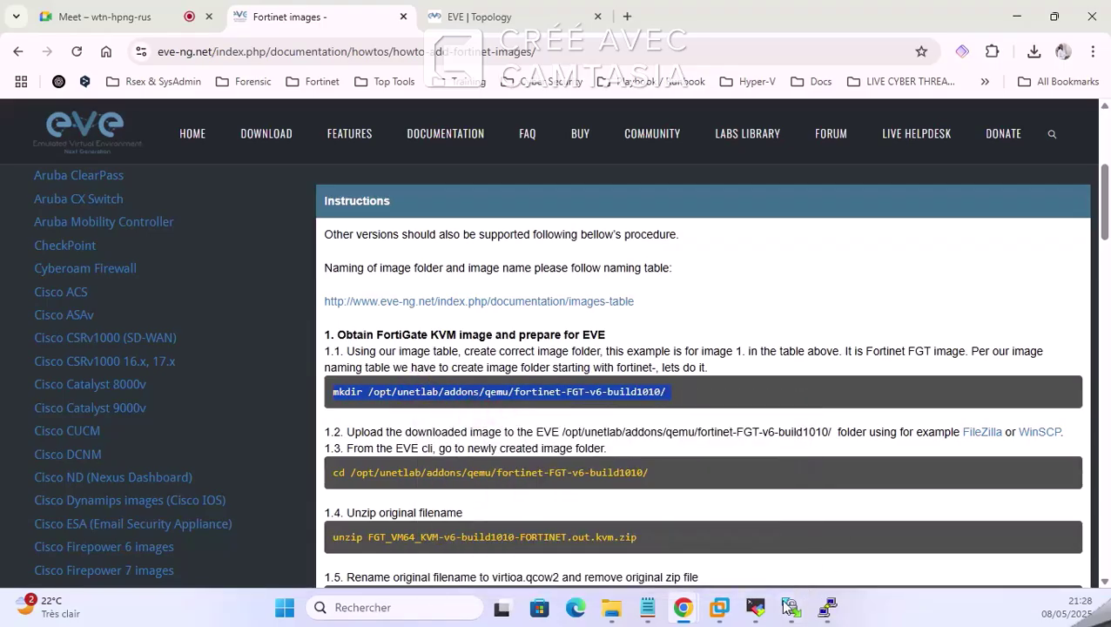
pyautogui.click(756, 606)
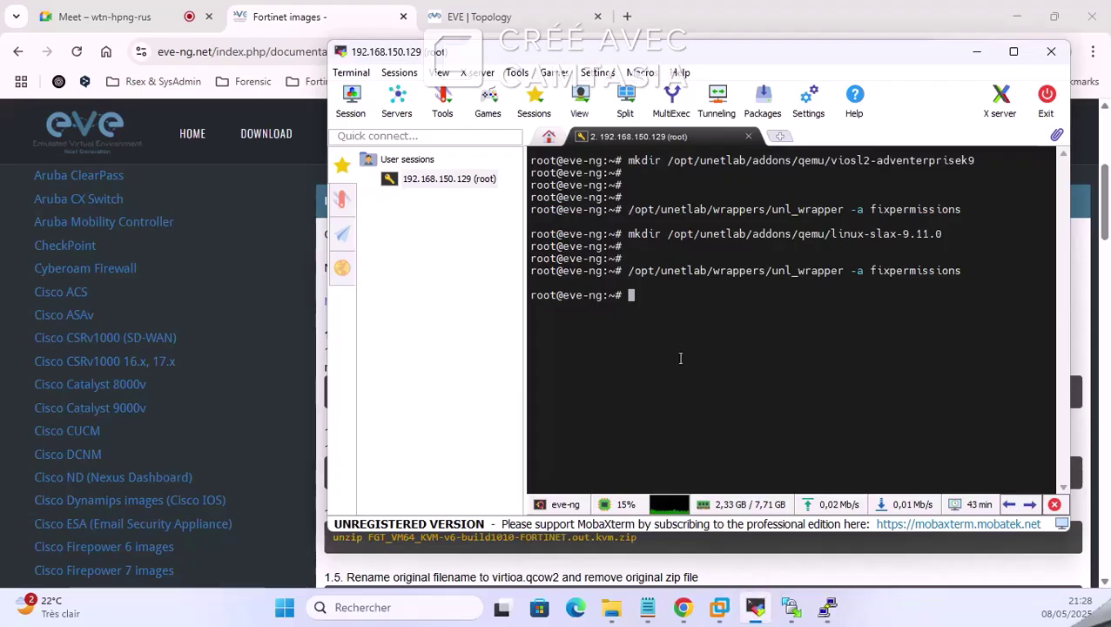
# Step: Paste the fortinet-FGT-v6-build1010 mkdir command at the MobaXterm root prompt without running it
pyautogui.rightClick(657, 317)
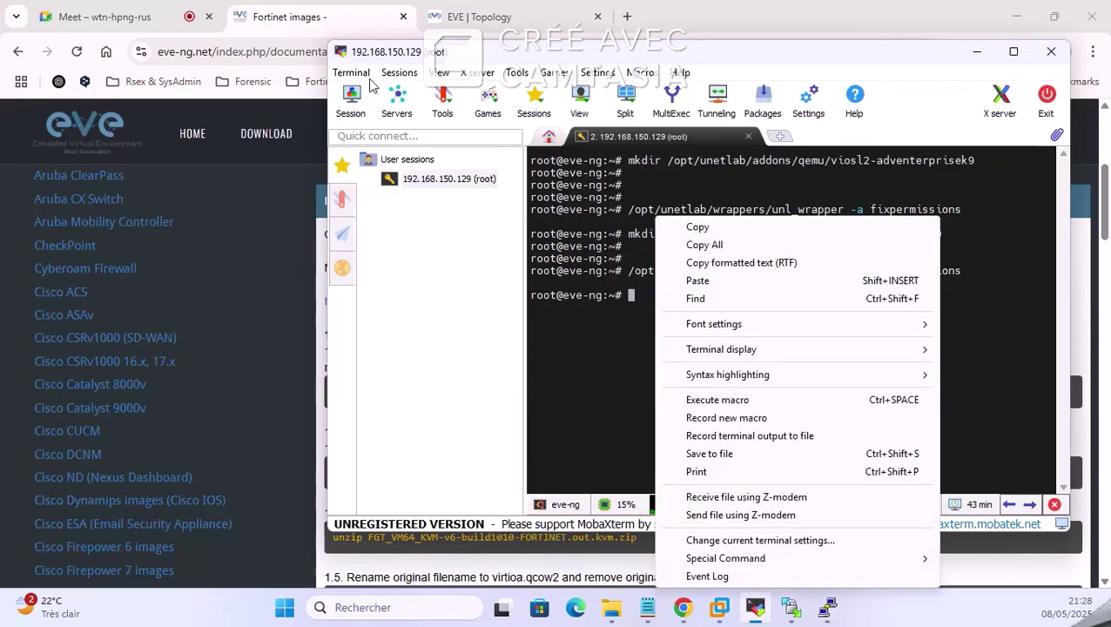
pyautogui.click(713, 281)
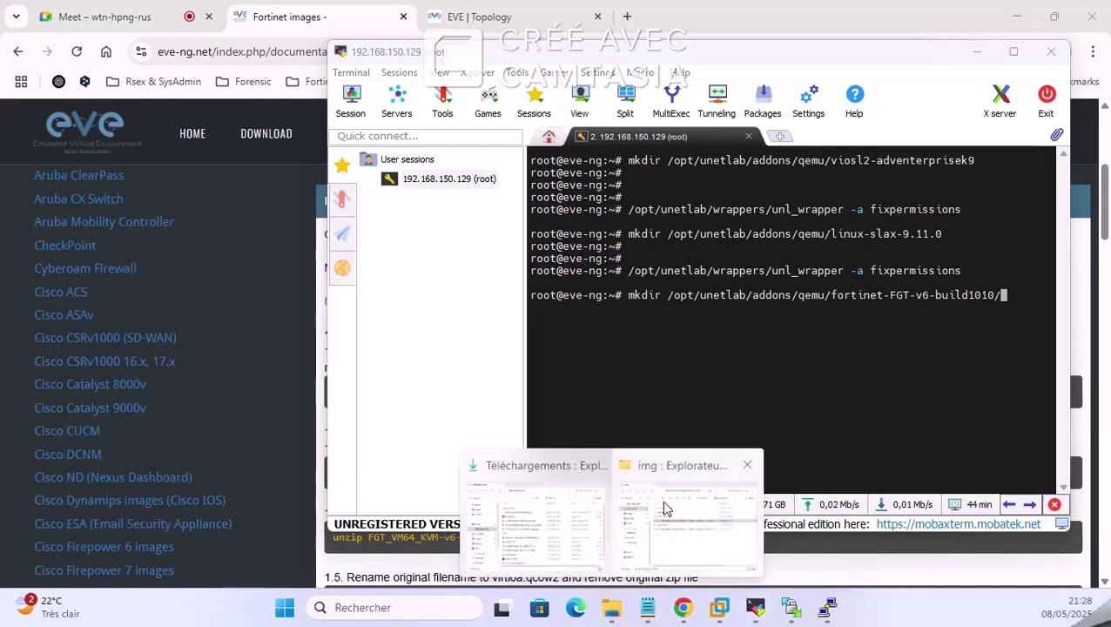
pyautogui.click(667, 507)
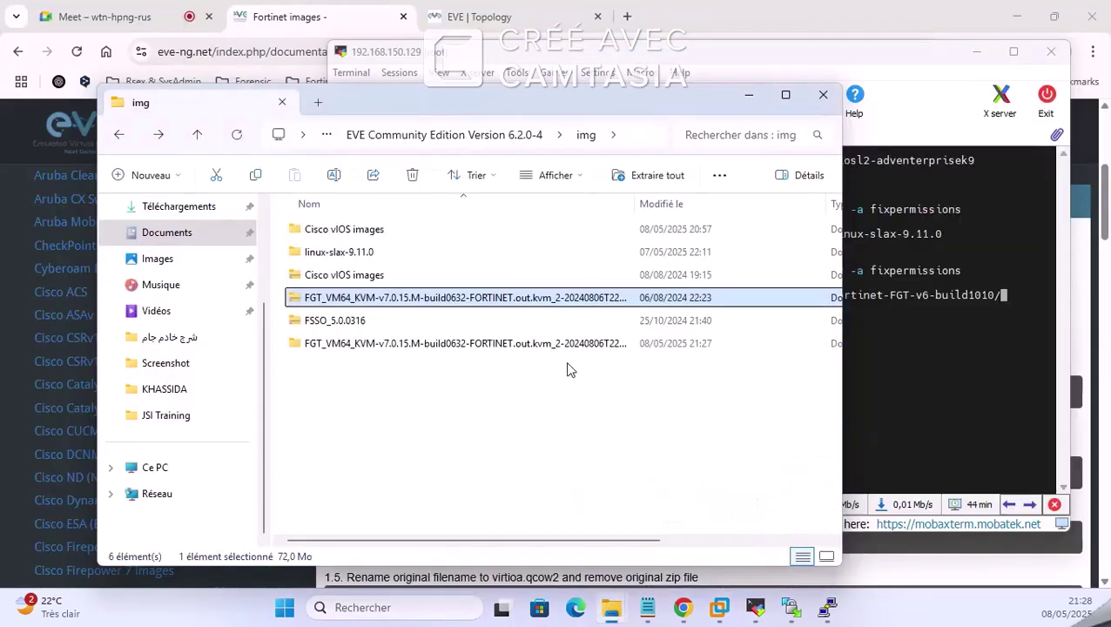
# Step: Browse into the extracted FGT_VM64_KVM folders and check the fortios.qcow2 file's size
pyautogui.doubleClick(375, 344)
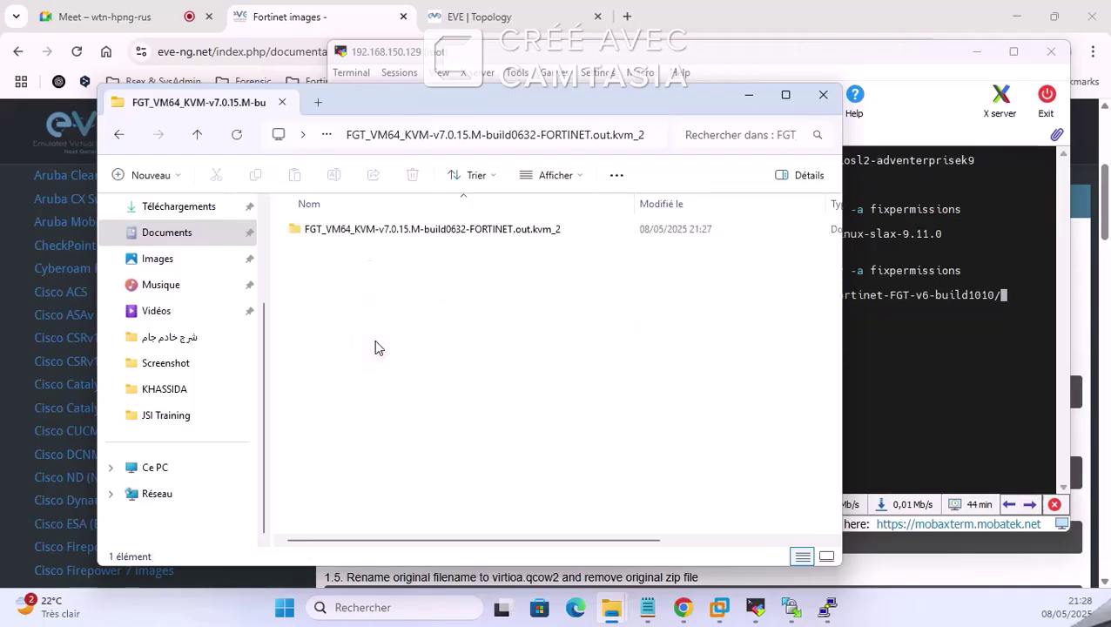
pyautogui.doubleClick(404, 231)
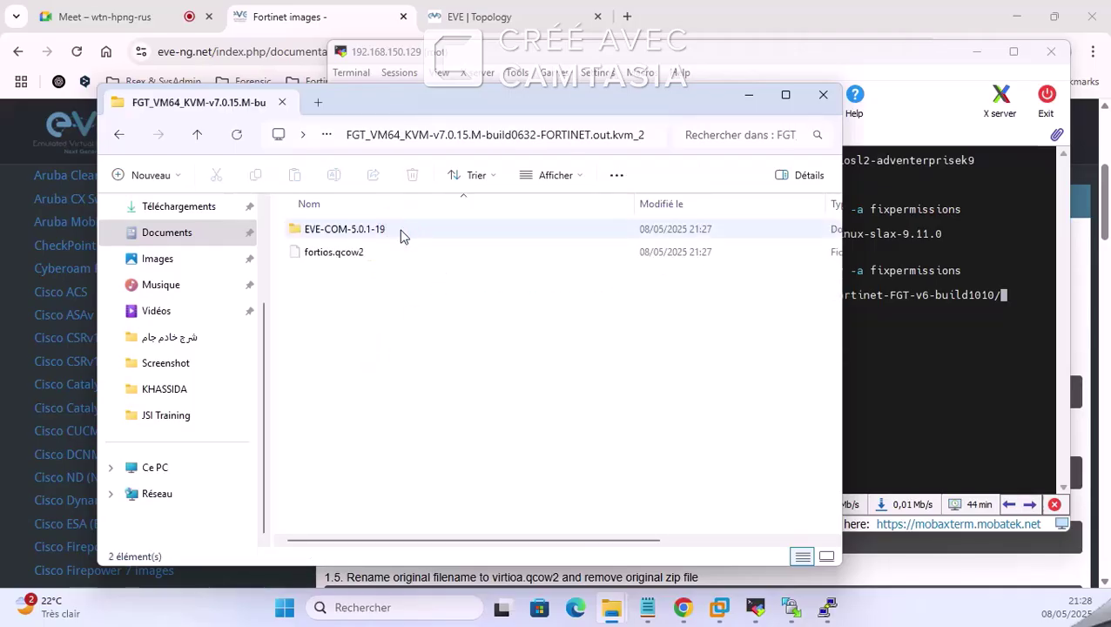
pyautogui.click(370, 253)
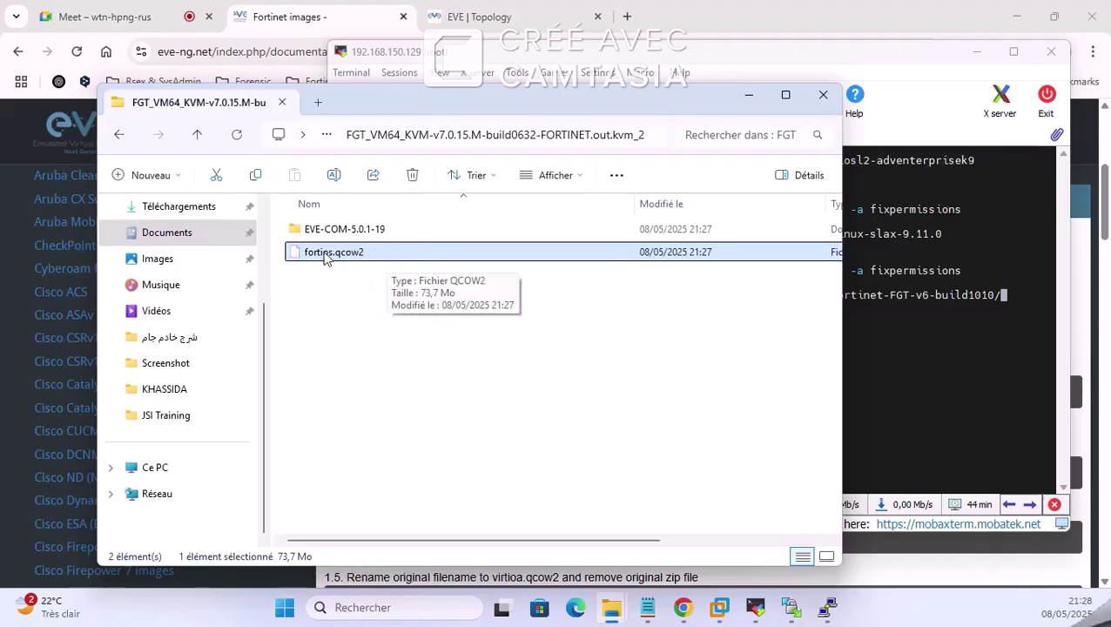
pyautogui.doubleClick(341, 230)
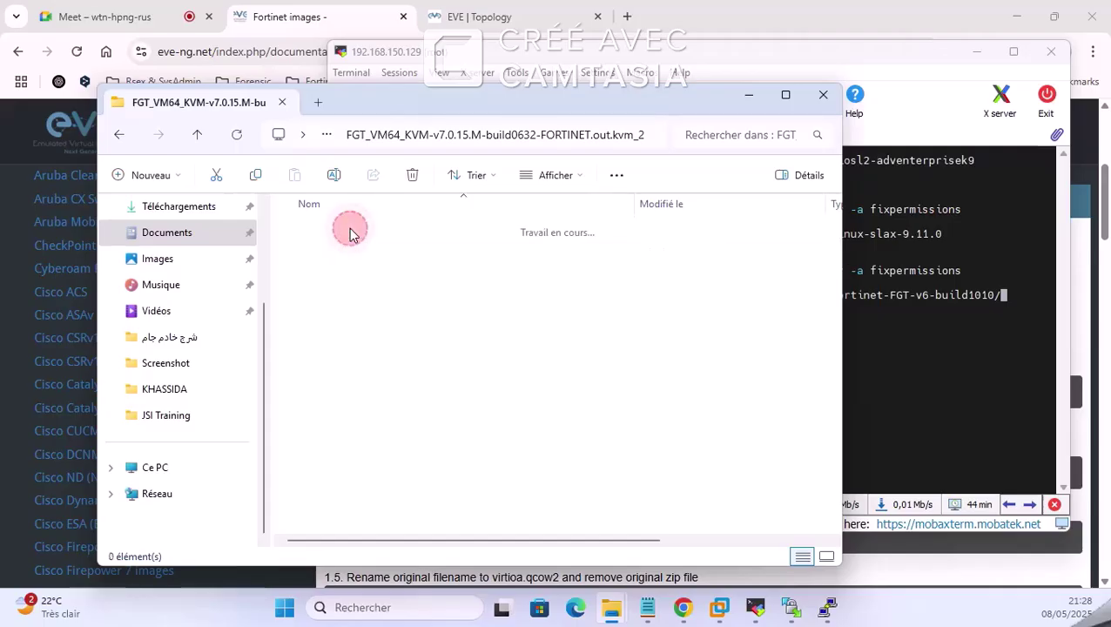
pyautogui.click(117, 136)
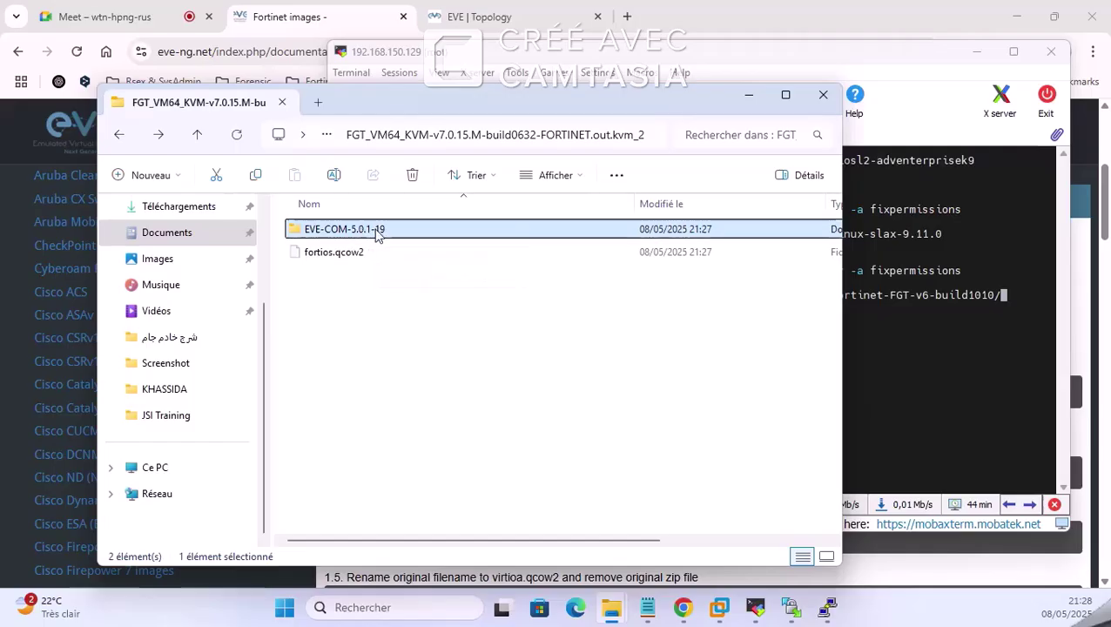
pyautogui.click(349, 230)
pyautogui.rightClick(349, 230)
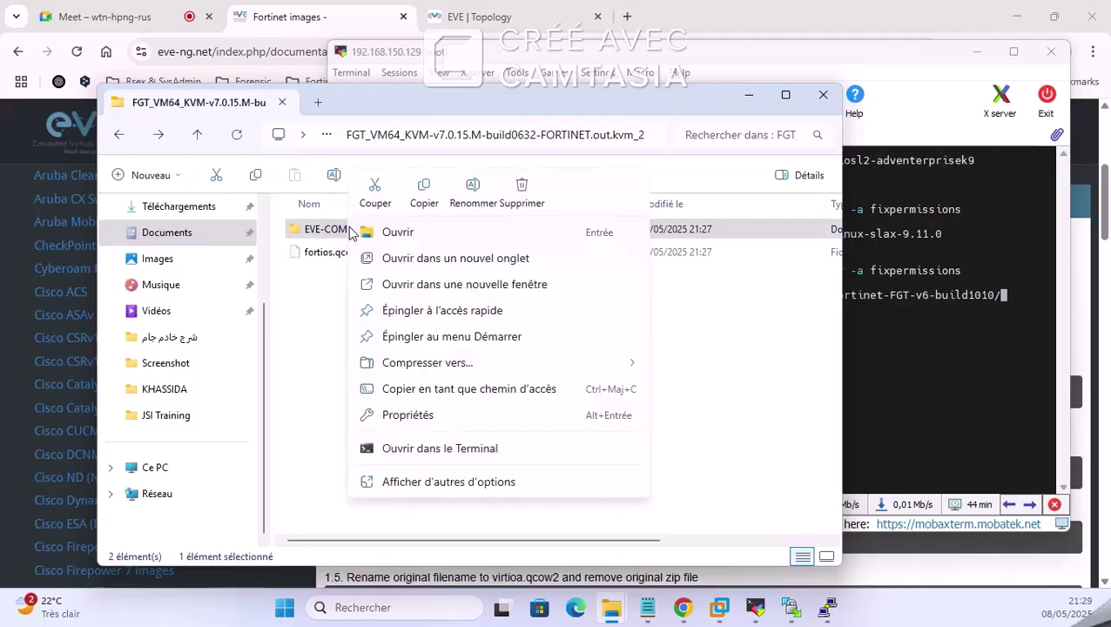
pyautogui.click(317, 325)
pyautogui.click(317, 319)
pyautogui.click(328, 253)
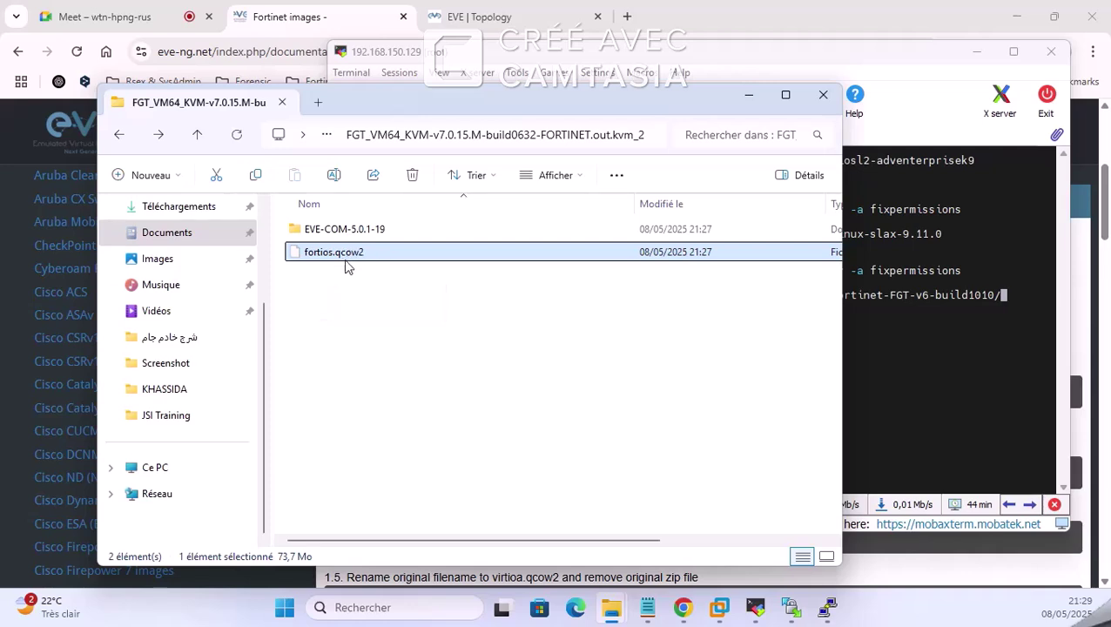
pyautogui.click(121, 137)
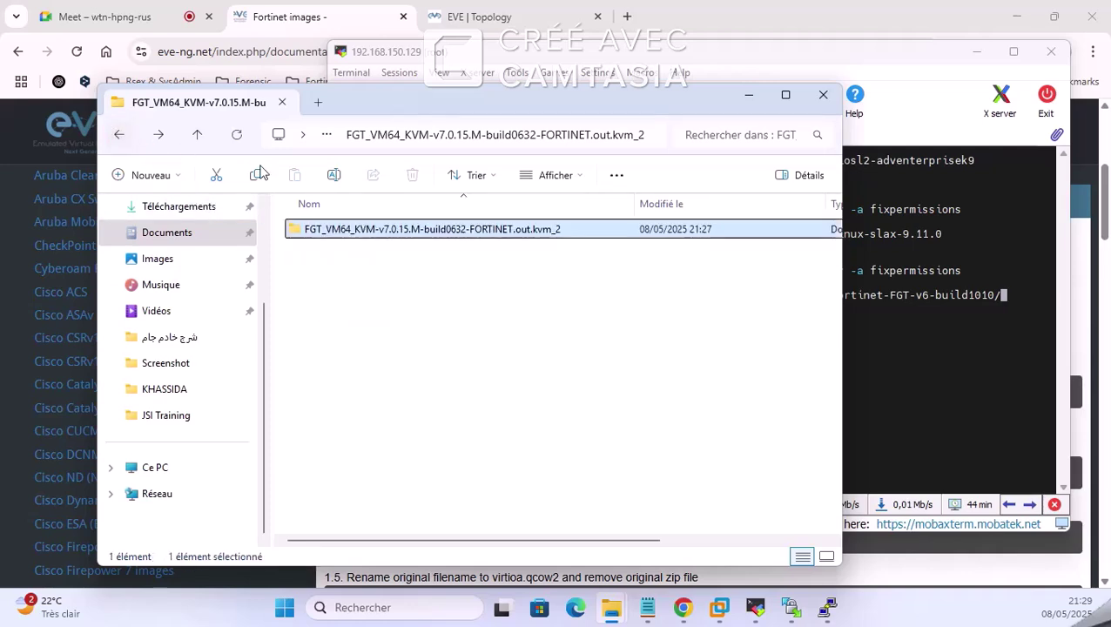
# Step: Copy the v7.0.15 version text out of the FGT_VM64_KVM folder name via Rename
pyautogui.rightClick(378, 228)
pyautogui.click(502, 194)
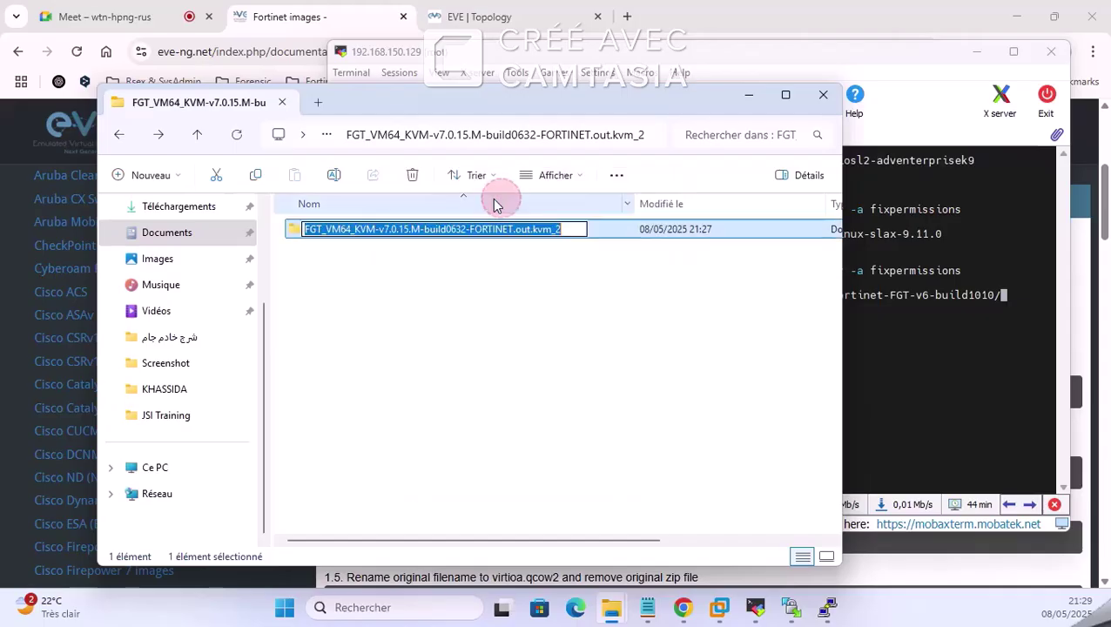
pyautogui.click(383, 229)
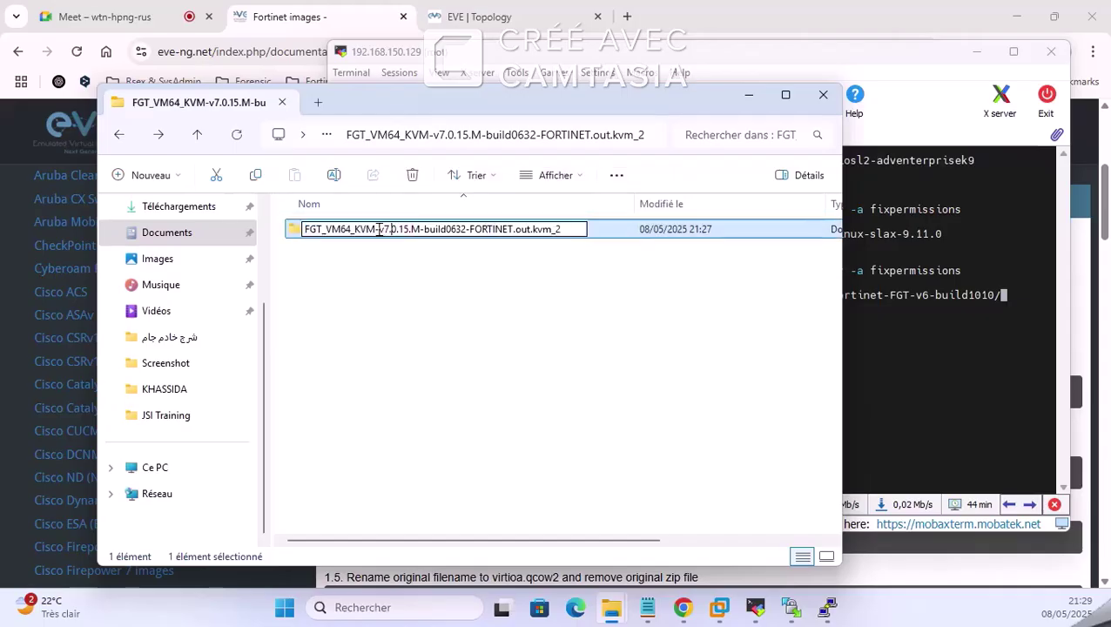
pyautogui.moveTo(379, 229); pyautogui.dragTo(404, 228)
pyautogui.rightClick(405, 229)
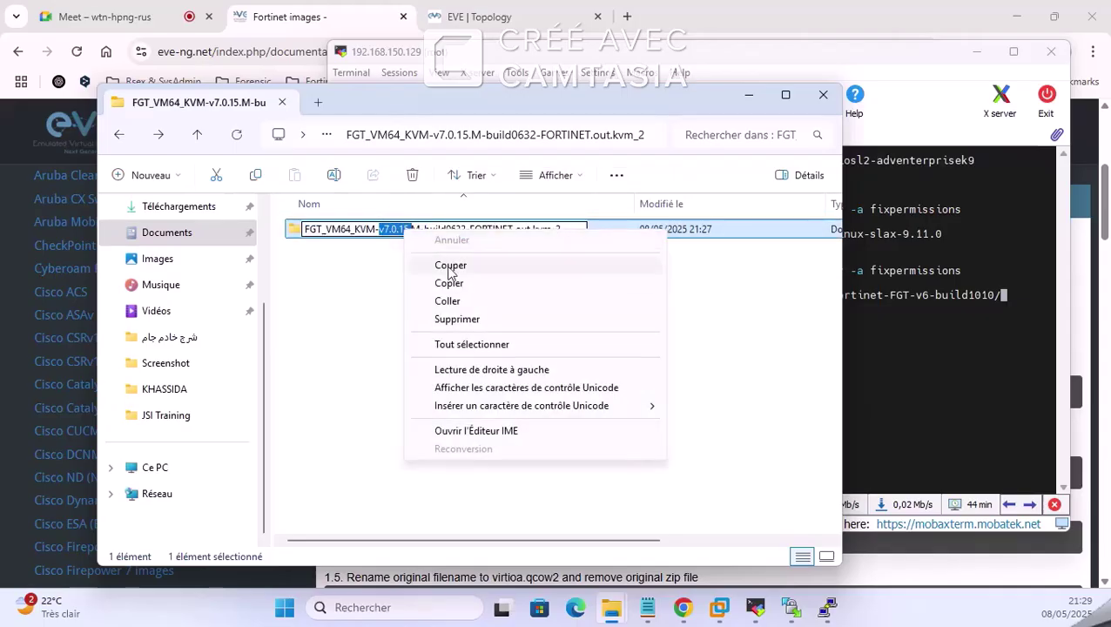
pyautogui.click(483, 285)
pyautogui.click(1011, 298)
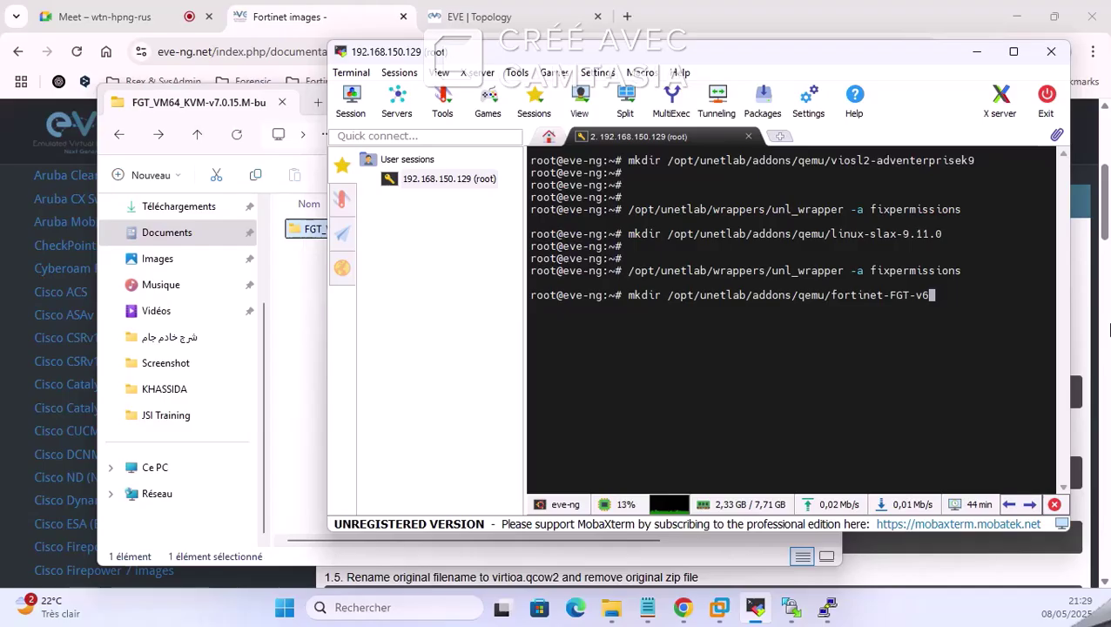
# Step: In Notepad, combine the docs' mkdir line with v7.0.15 into the fortinet-FGT-v7.0.15 command
pyautogui.click(647, 607)
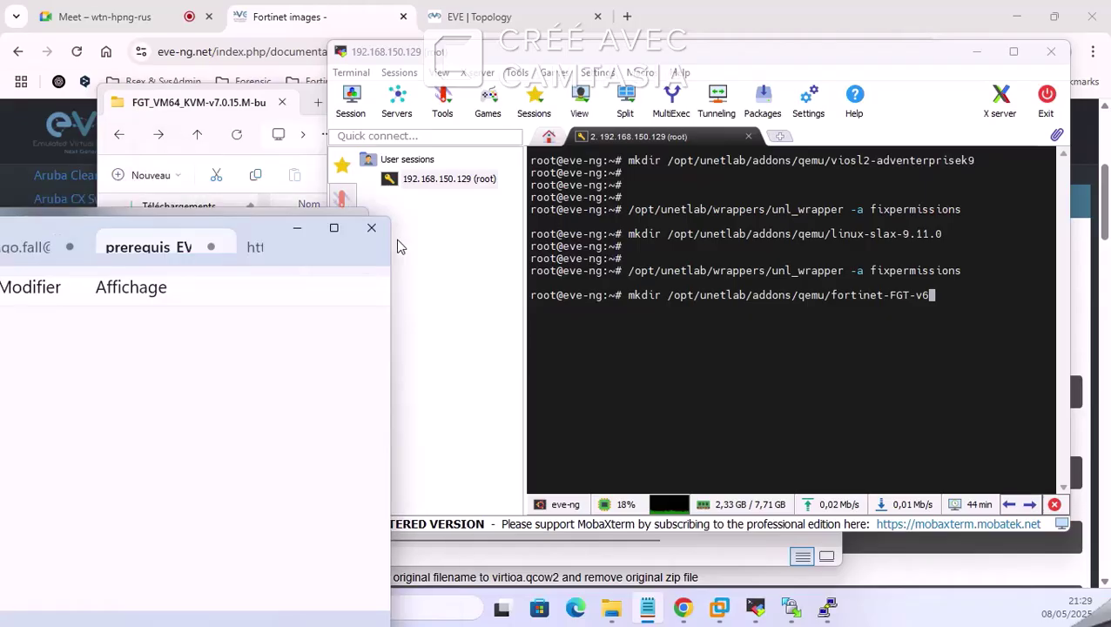
pyautogui.write('v7.0.15.')
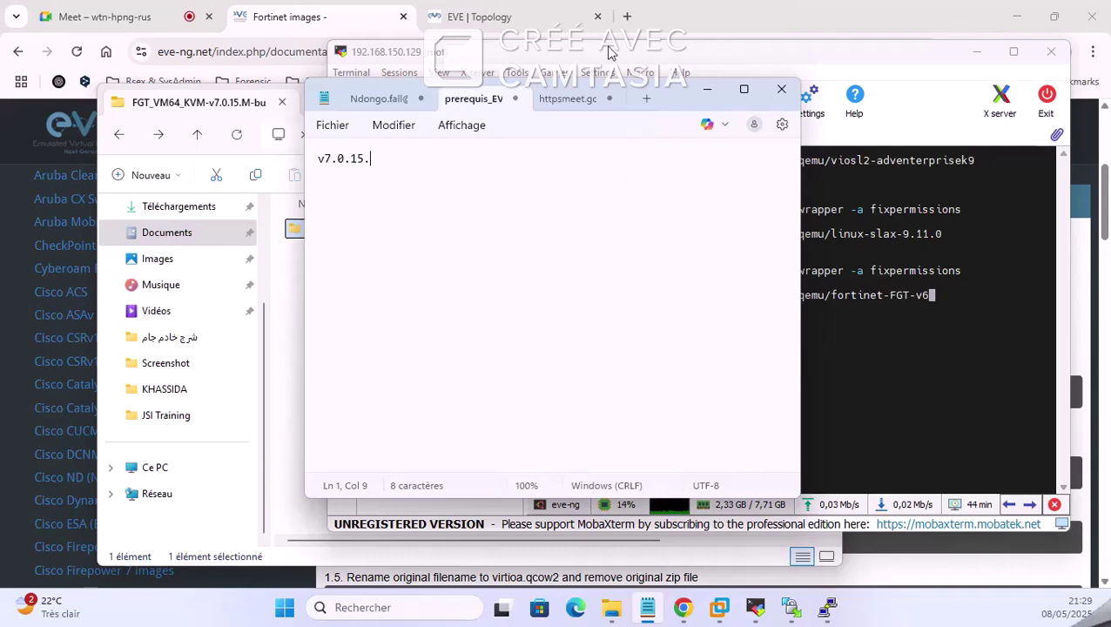
pyautogui.click(492, 16)
pyautogui.click(340, 18)
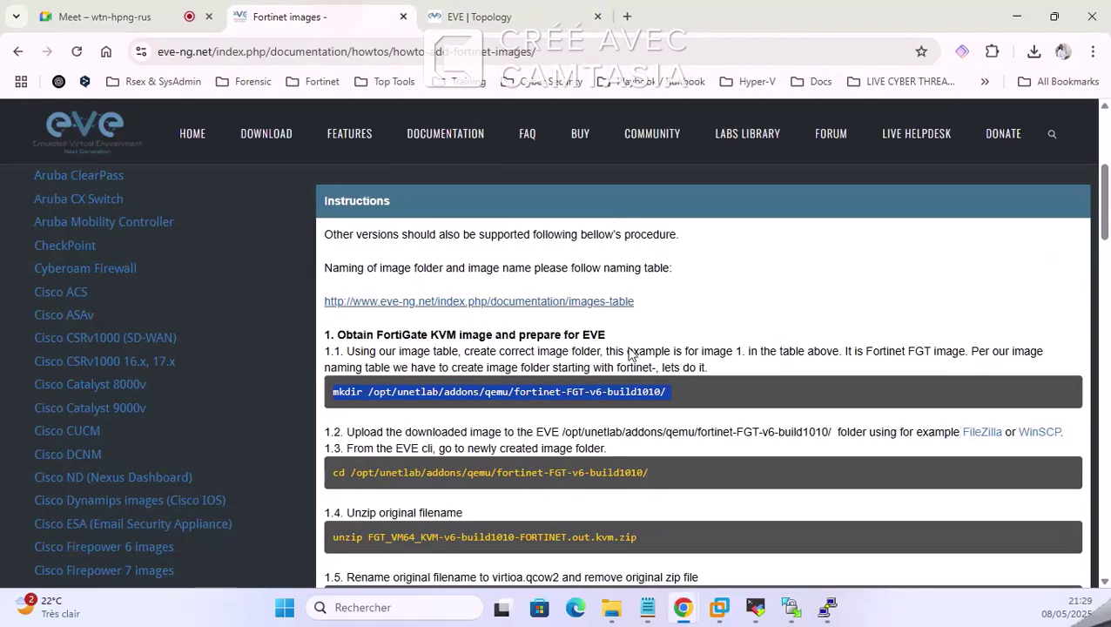
pyautogui.tripleClick(626, 390)
pyautogui.rightClick(626, 390)
pyautogui.click(655, 410)
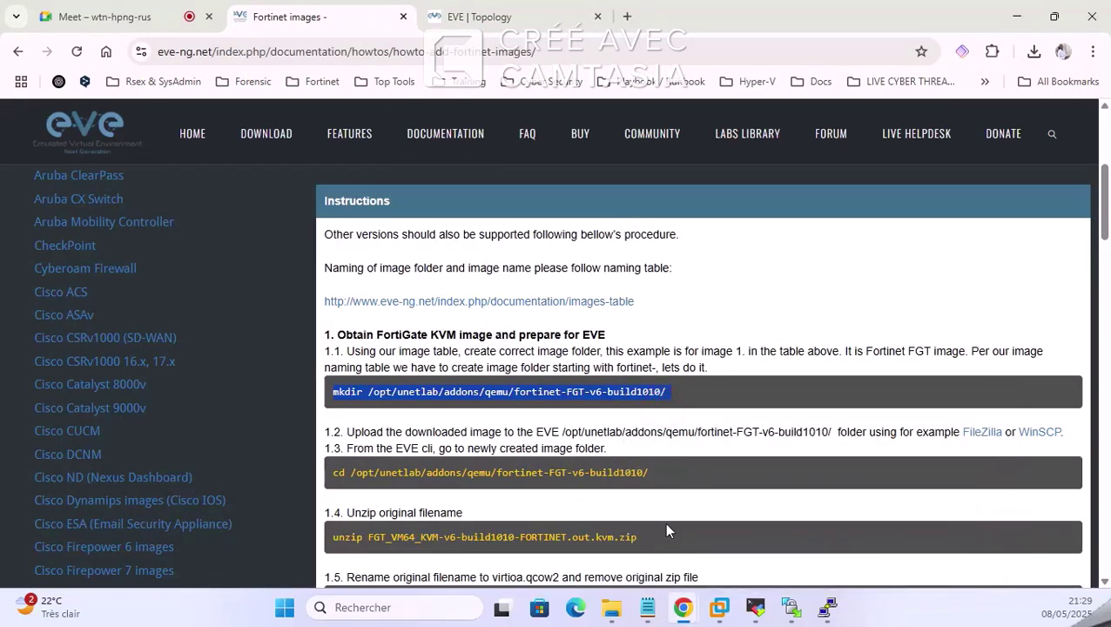
pyautogui.click(647, 607)
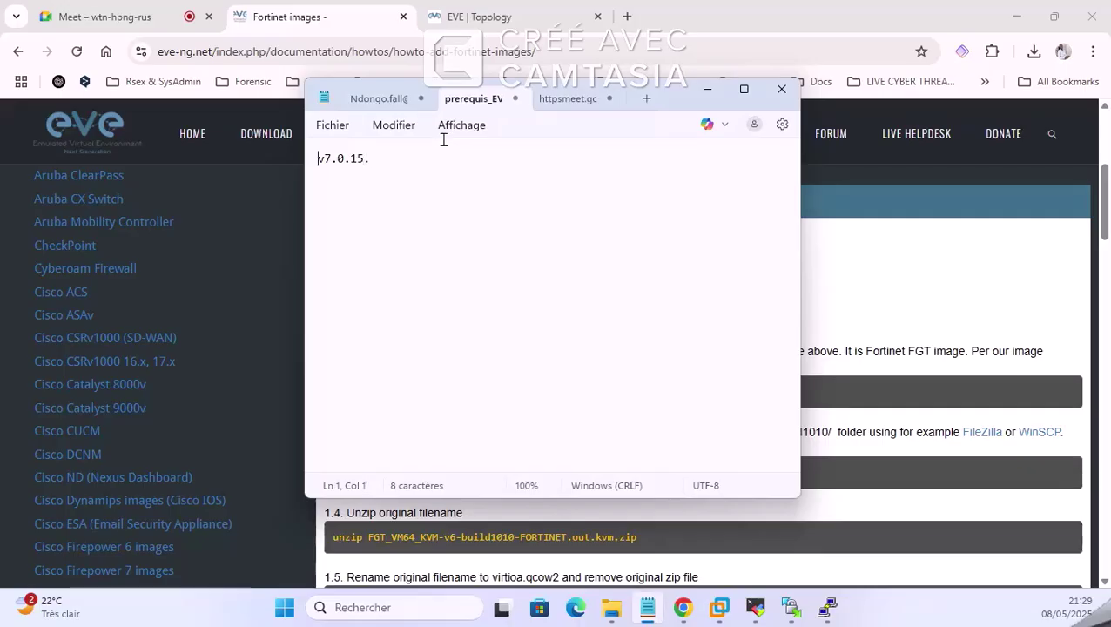
pyautogui.hotkey('ctrl', 'v')
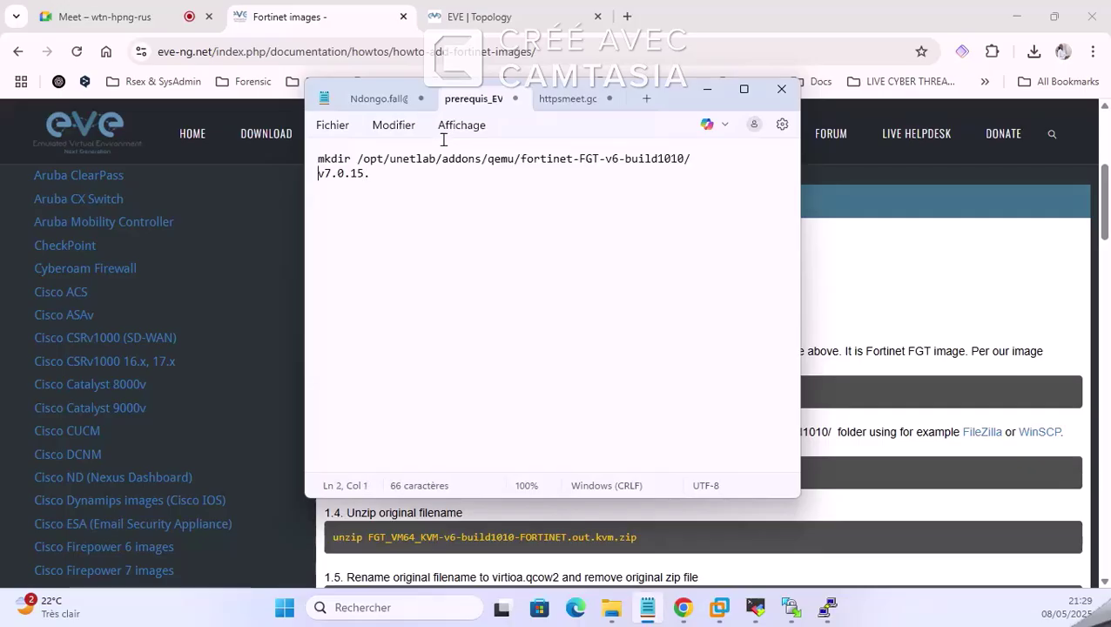
pyautogui.press('BackSpace')
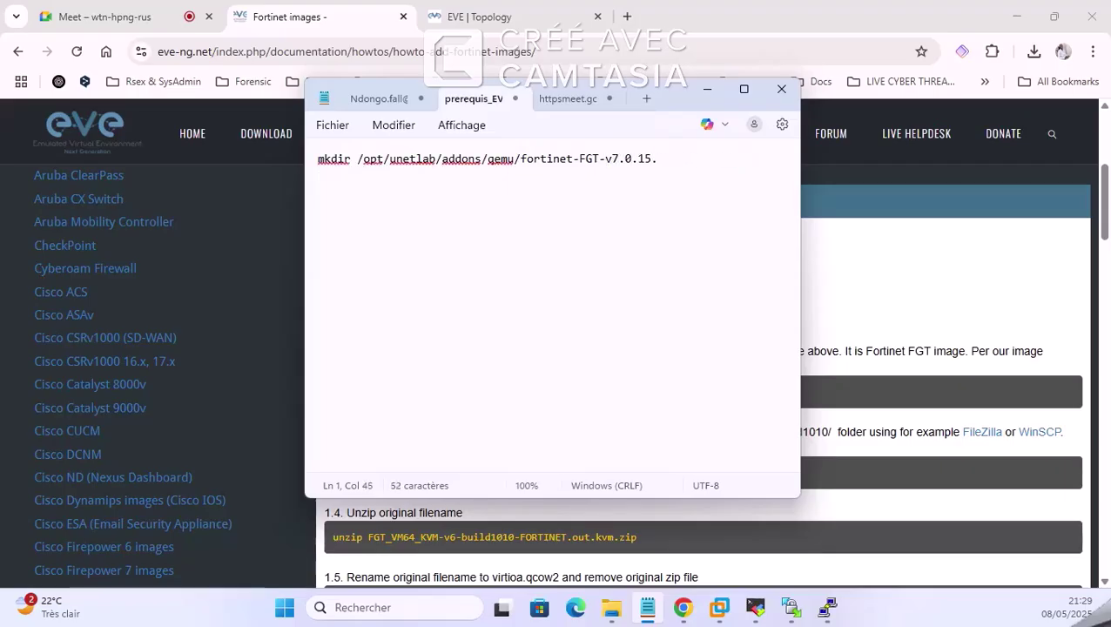
pyautogui.hotkey('ctrl', 'a')
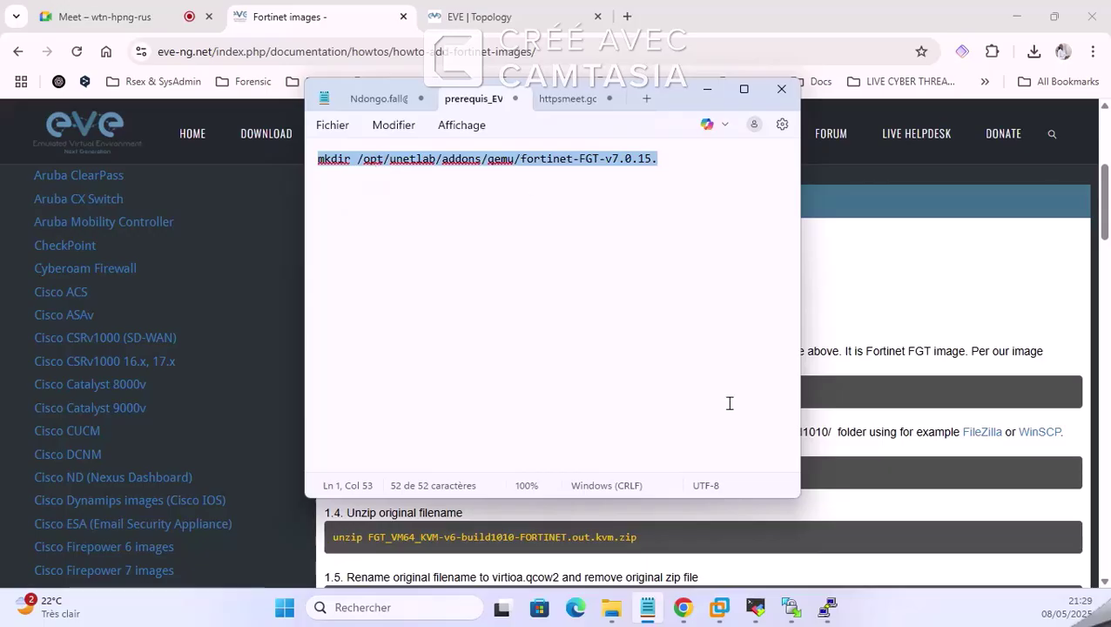
# Step: Paste and run the mkdir command in MobaXterm to create /opt/unetlab/addons/qemu/fortinet-FGT-v7.0.15
pyautogui.click(755, 607)
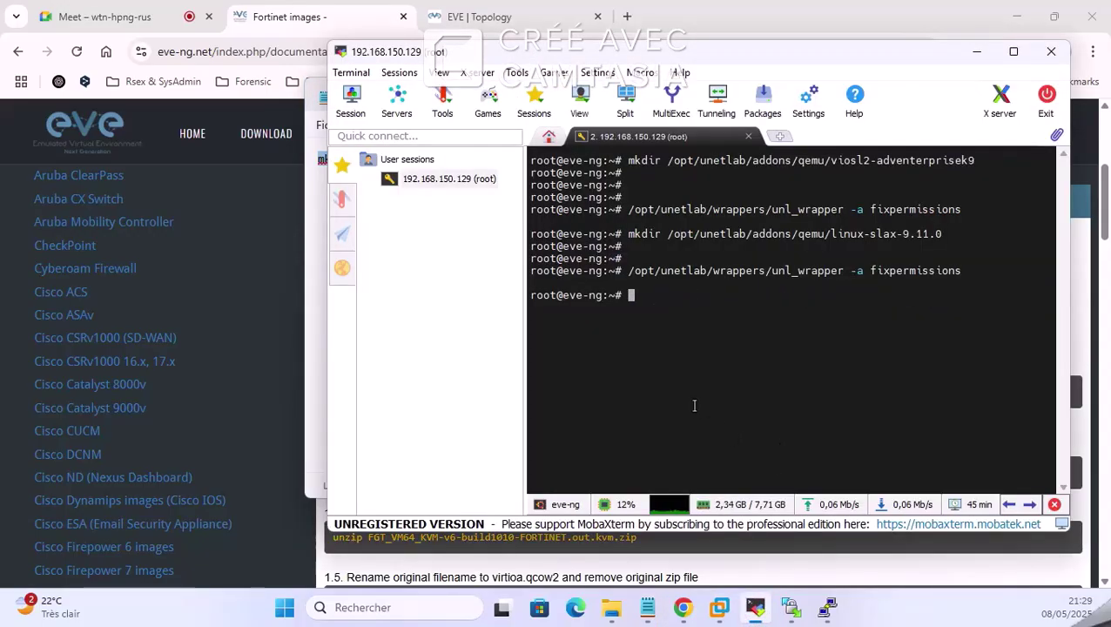
pyautogui.rightClick(676, 307)
pyautogui.click(728, 282)
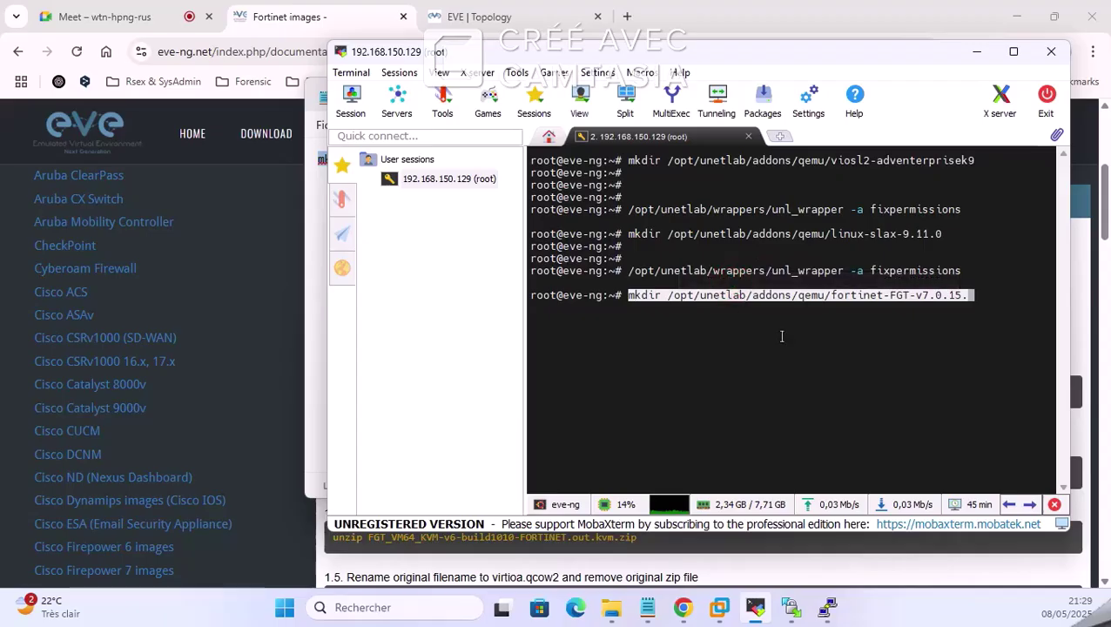
pyautogui.press('Return')
pyautogui.press('Return')
pyautogui.press('Return')
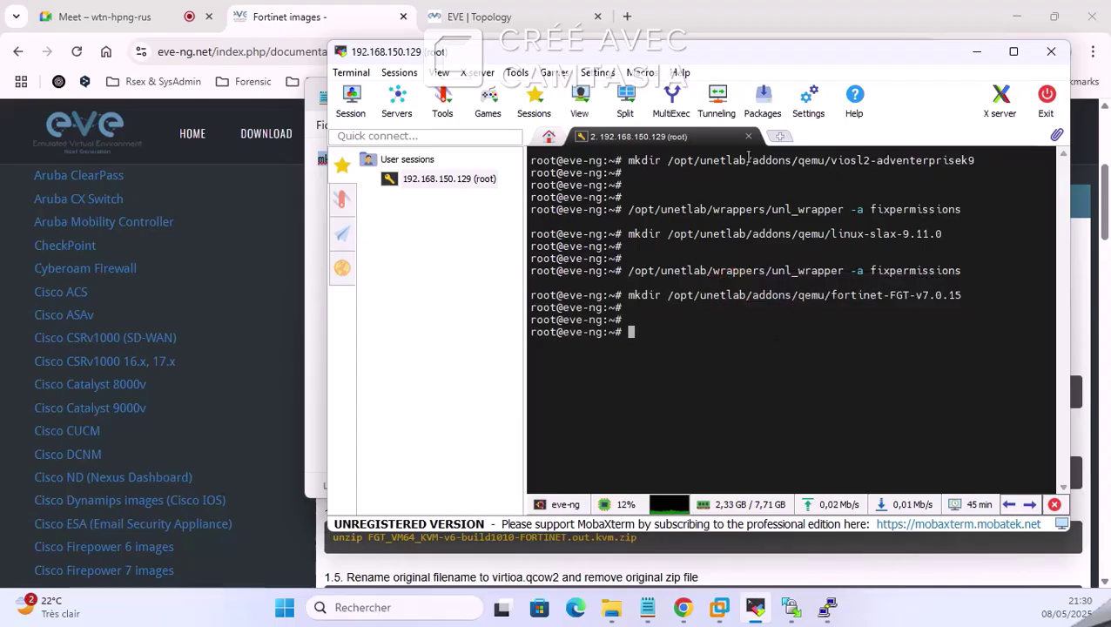
pyautogui.click(979, 51)
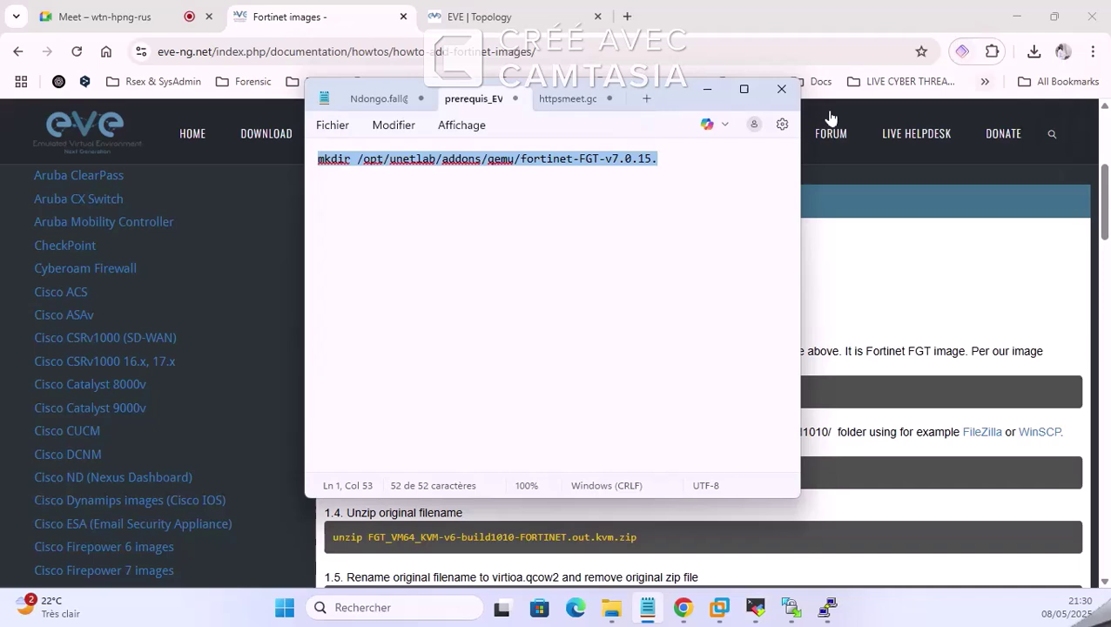
# Step: Refresh WinSCP's server listing and open the new fortinet-FGT-v7.0.15 folder
pyautogui.click(711, 90)
pyautogui.click(799, 611)
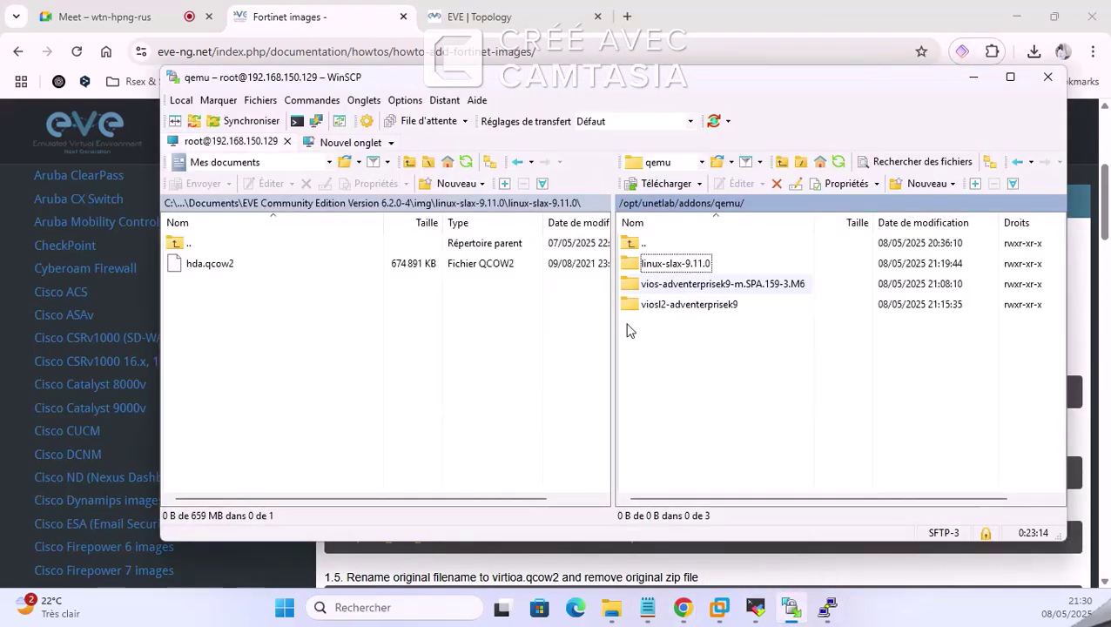
pyautogui.rightClick(714, 362)
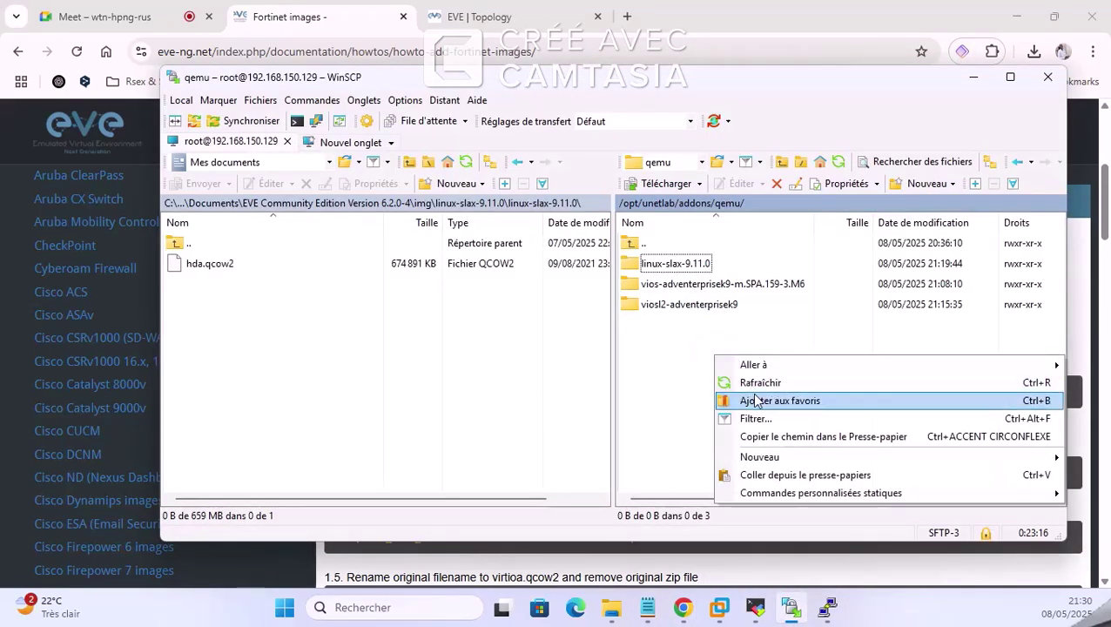
pyautogui.click(756, 382)
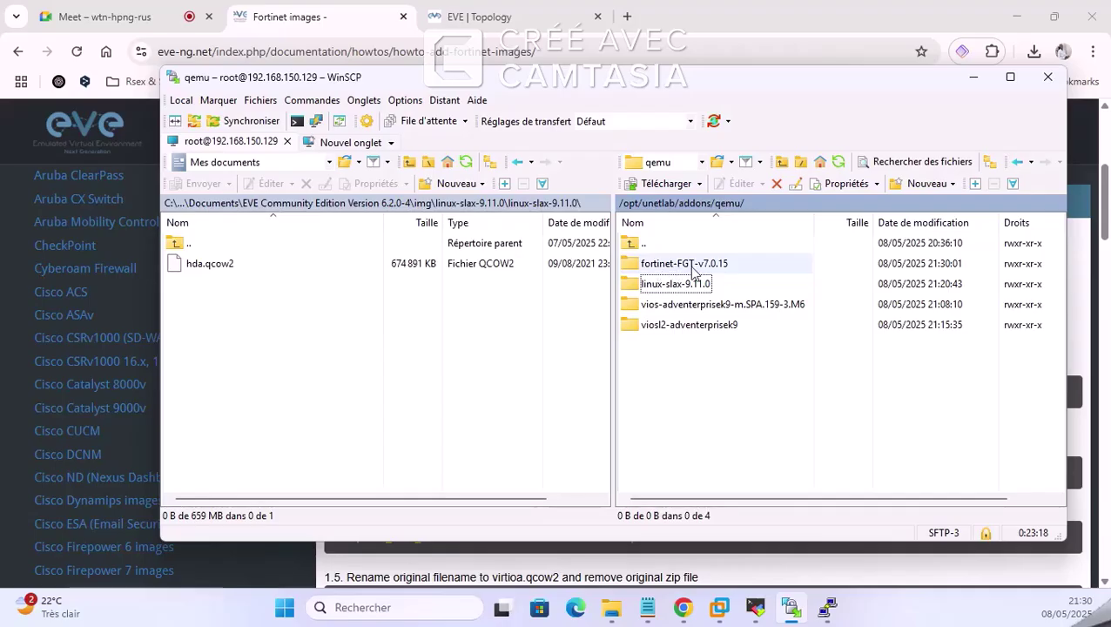
pyautogui.doubleClick(687, 263)
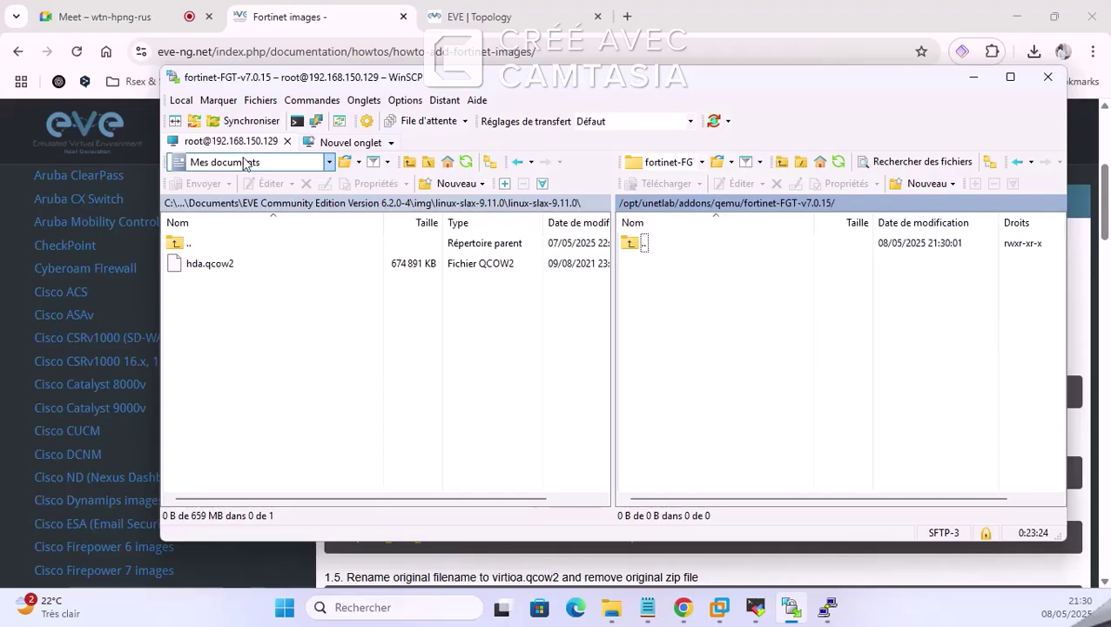
# Step: Navigate the local pane into the extracted FGT_VM64_KVM folders and upload fortios.qcow2
pyautogui.click(331, 162)
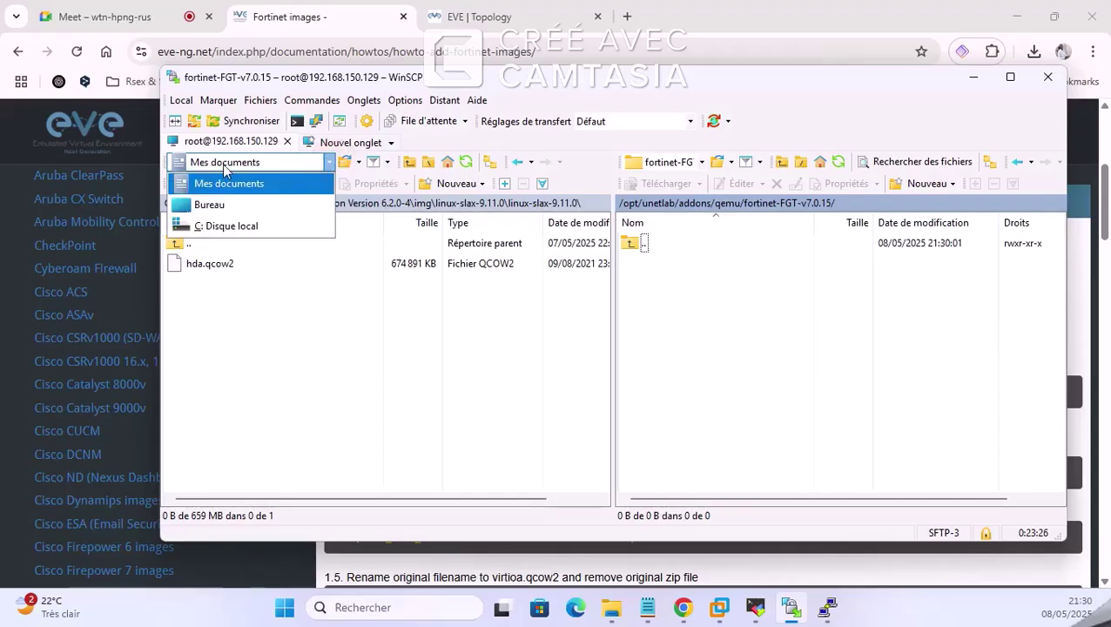
pyautogui.click(266, 377)
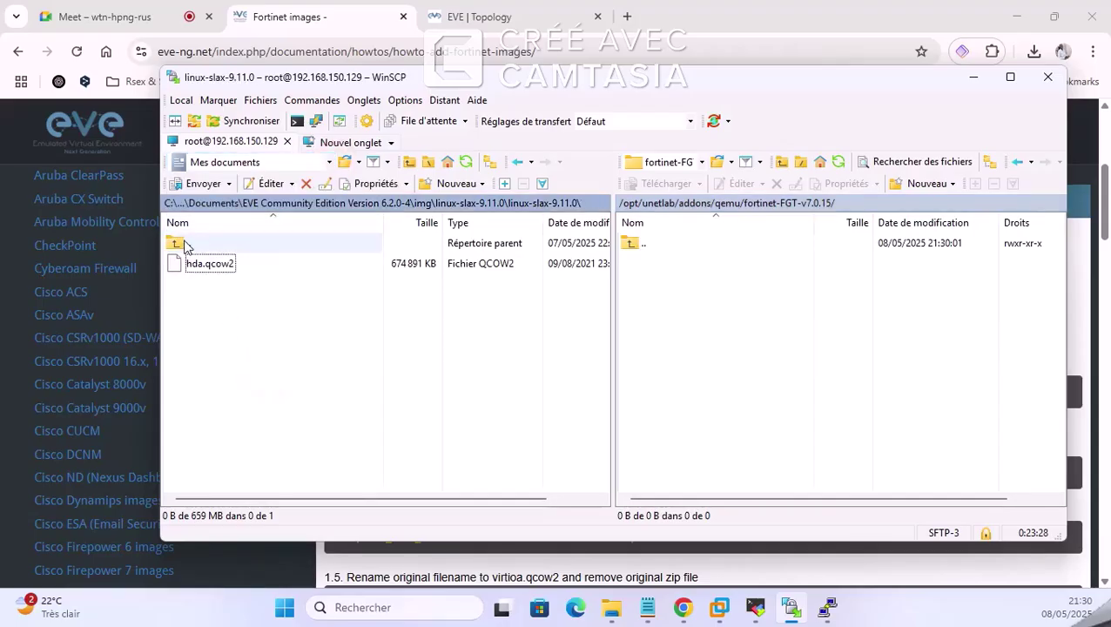
pyautogui.click(175, 244)
pyautogui.doubleClick(175, 244)
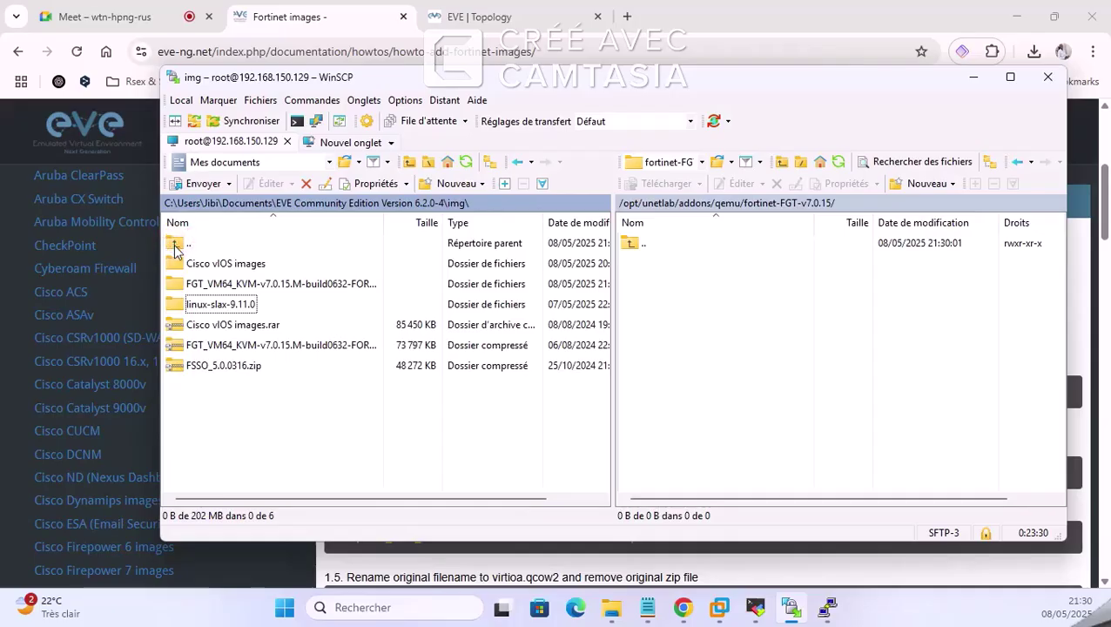
pyautogui.doubleClick(226, 287)
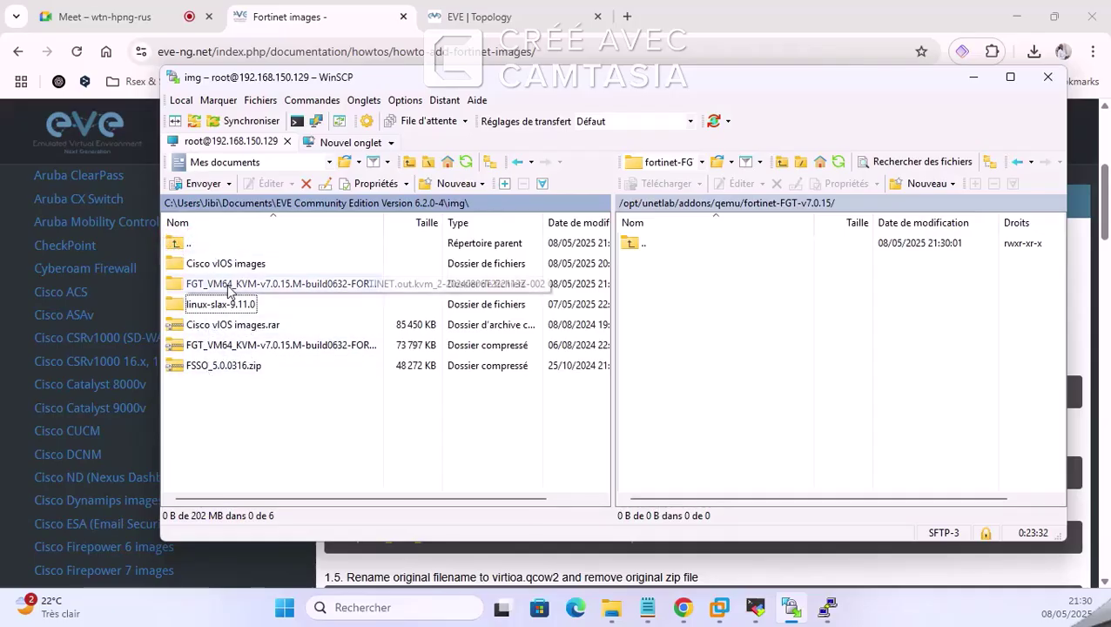
pyautogui.doubleClick(229, 264)
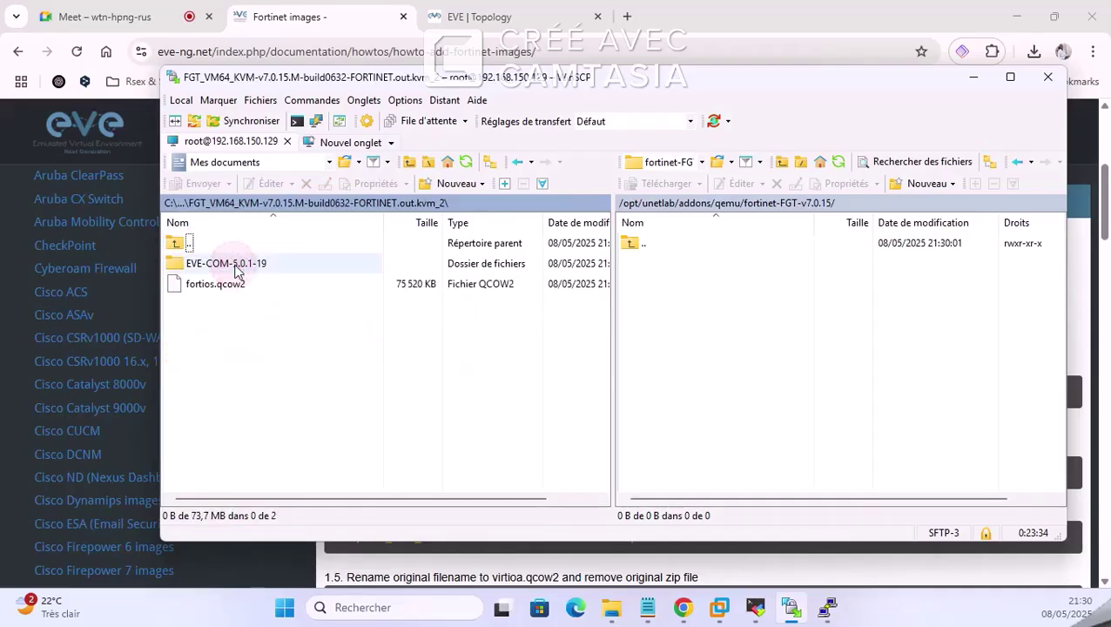
pyautogui.click(224, 287)
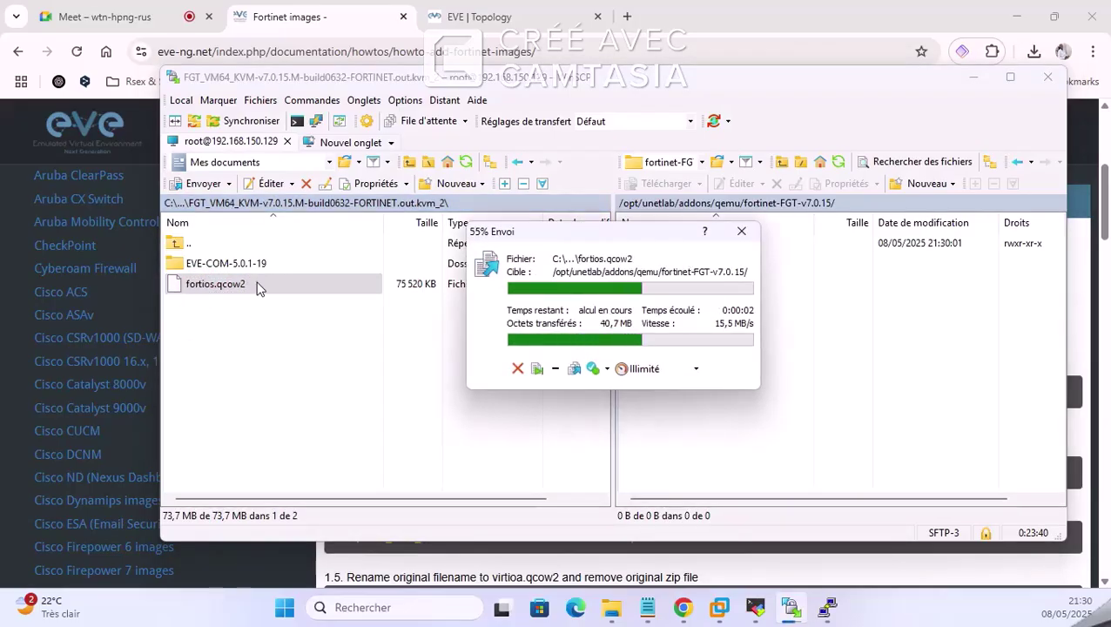
pyautogui.click(298, 22)
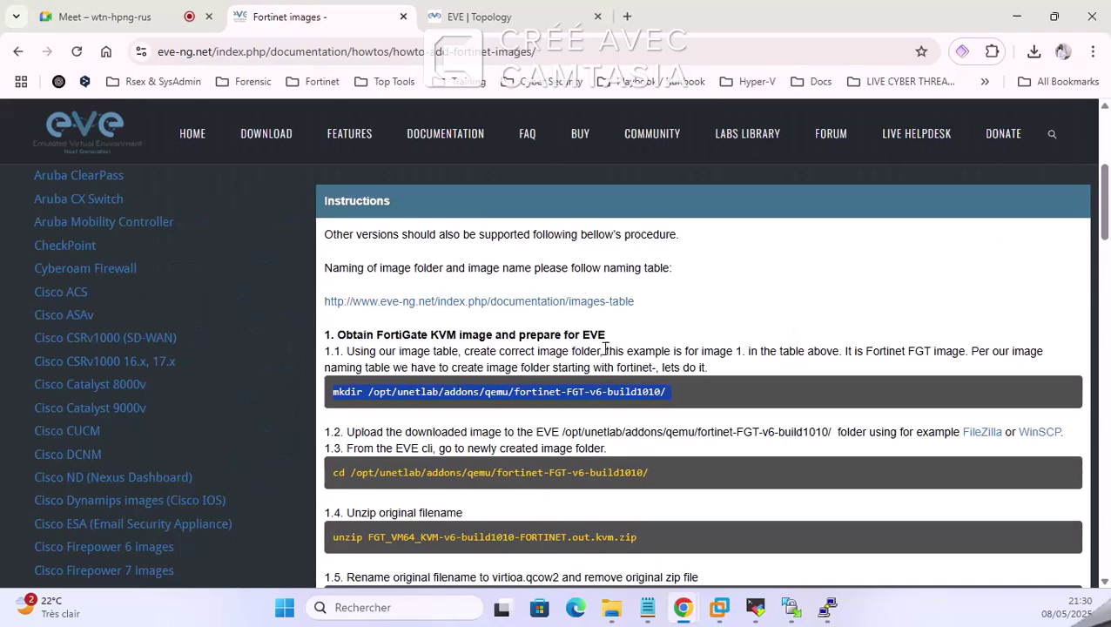
# Step: Copy 'virtioa' from the FortiGate row's HDD format column in the documentation's versions table
pyautogui.scroll(-3, 615, 369)
pyautogui.scroll(-2, 769, 396)
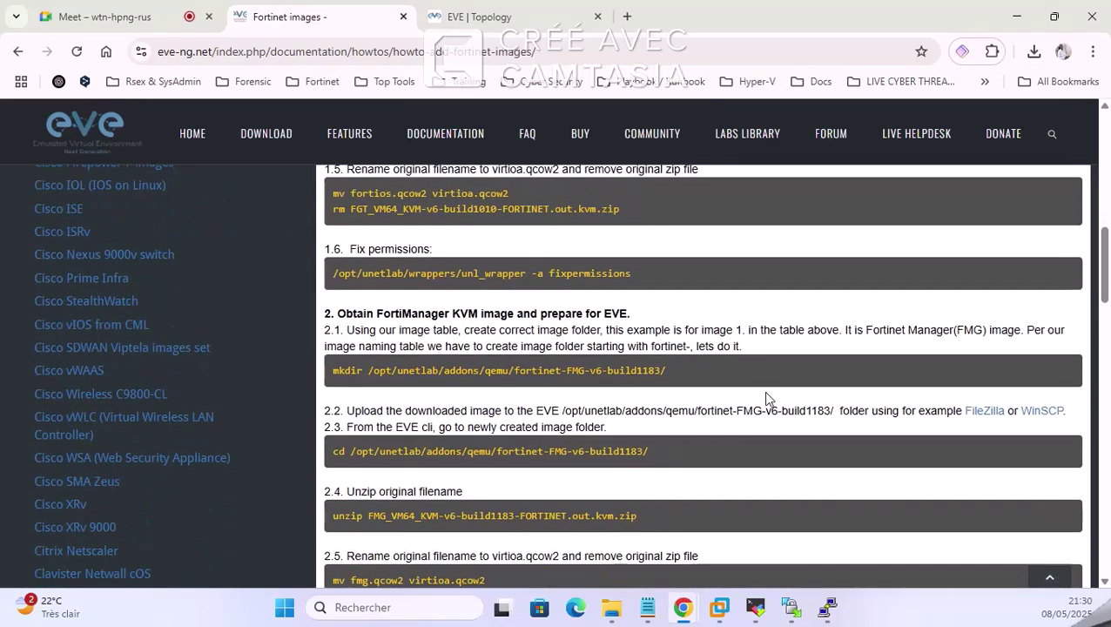
pyautogui.scroll(10, 769, 397)
pyautogui.scroll(-1, 771, 397)
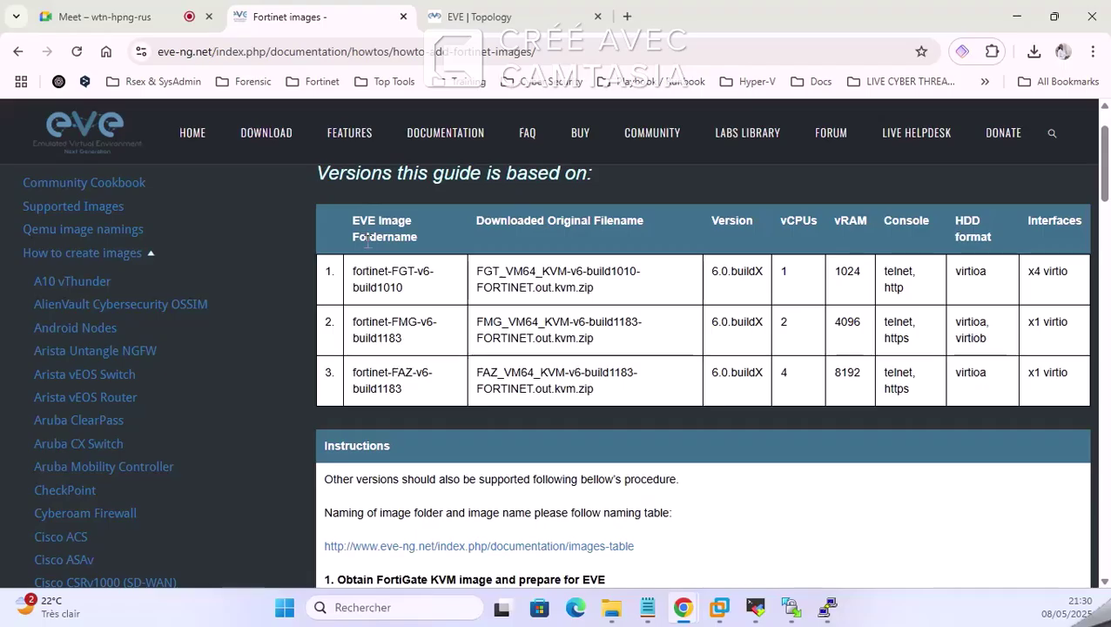
pyautogui.moveTo(356, 271); pyautogui.dragTo(435, 297)
pyautogui.tripleClick(521, 277)
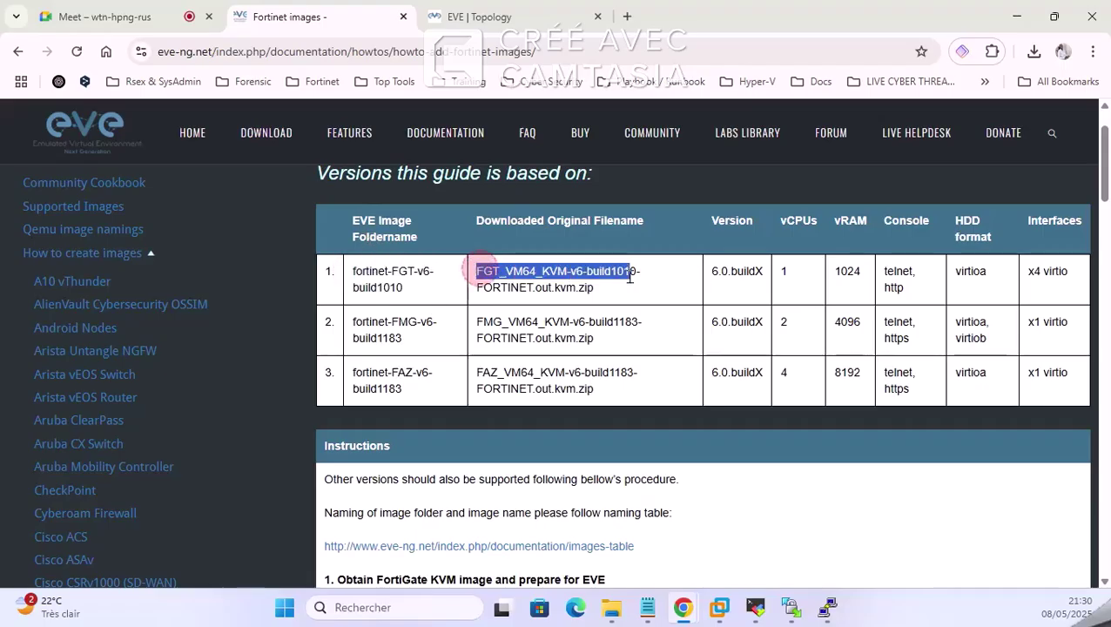
pyautogui.doubleClick(968, 272)
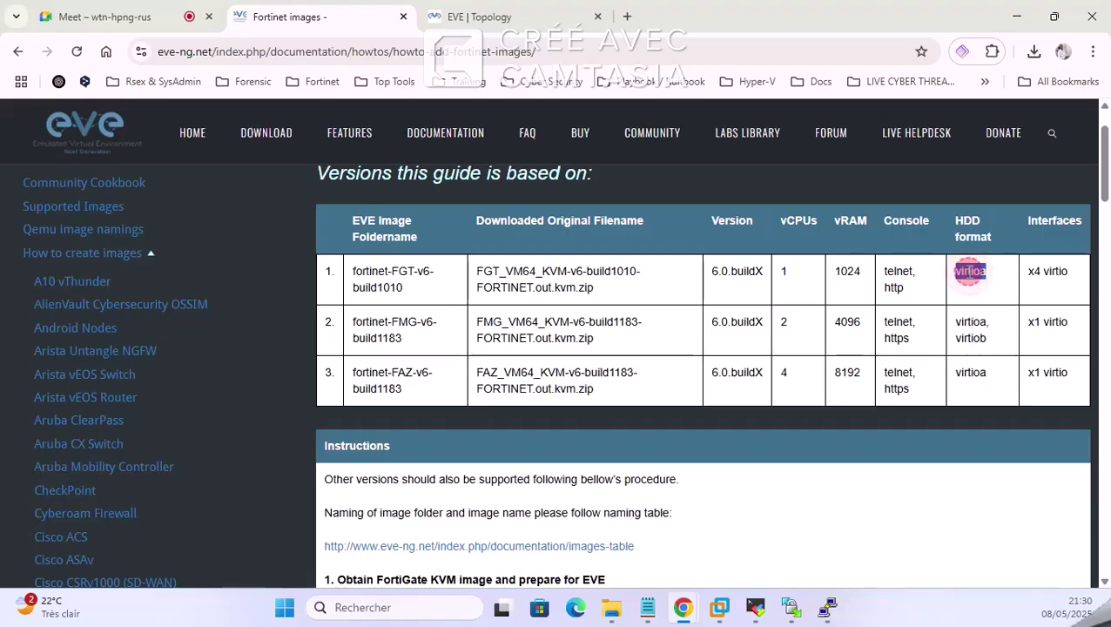
pyautogui.click(985, 275)
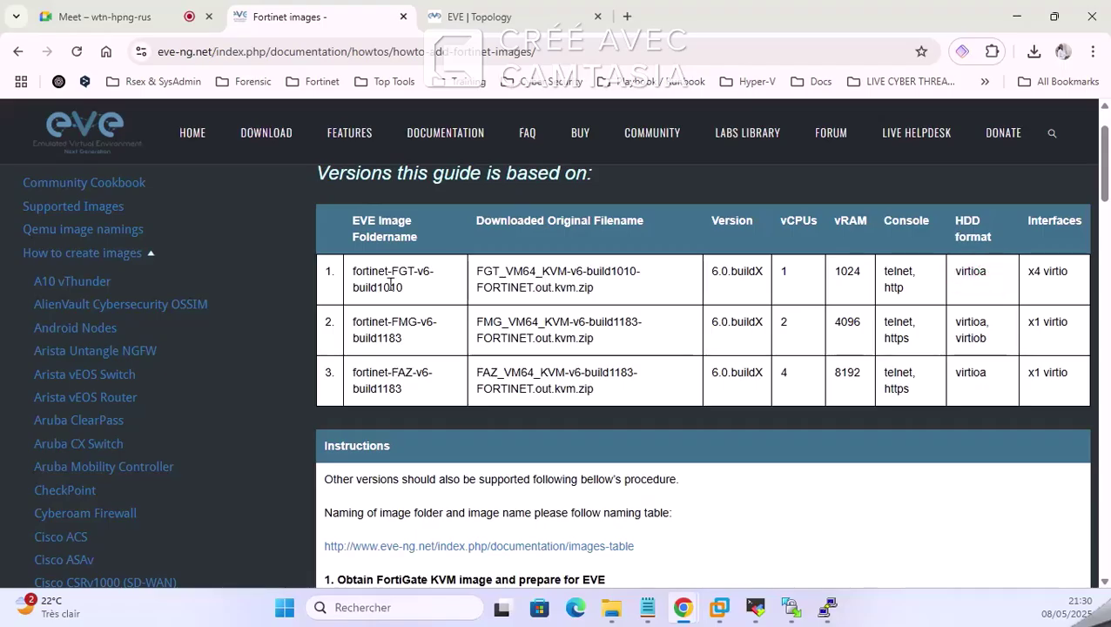
pyautogui.moveTo(330, 283); pyautogui.dragTo(1089, 275)
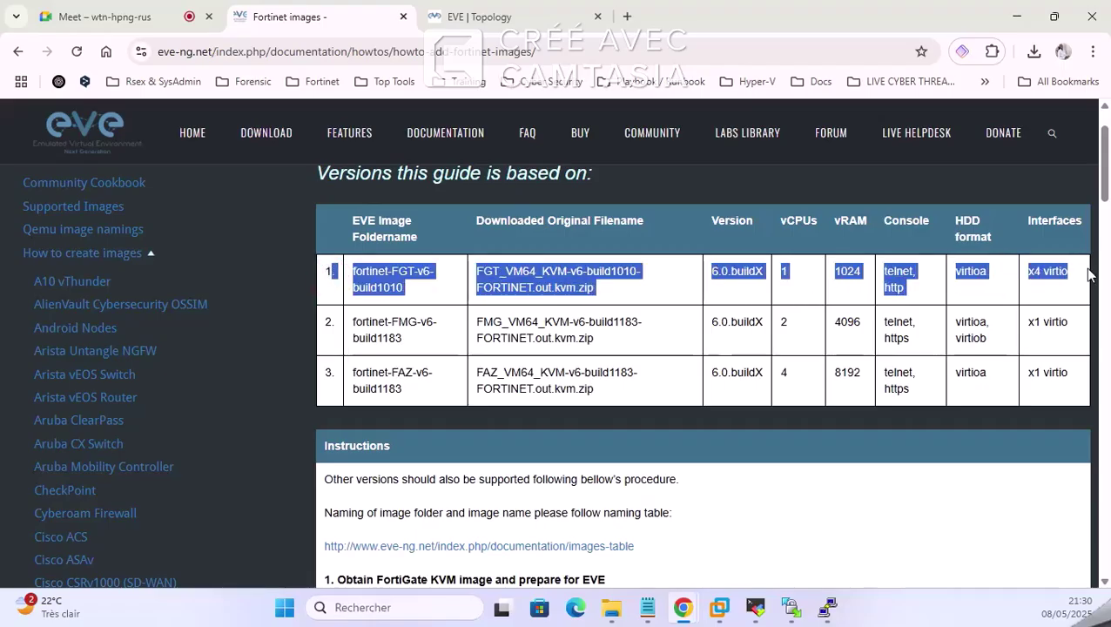
pyautogui.click(958, 271)
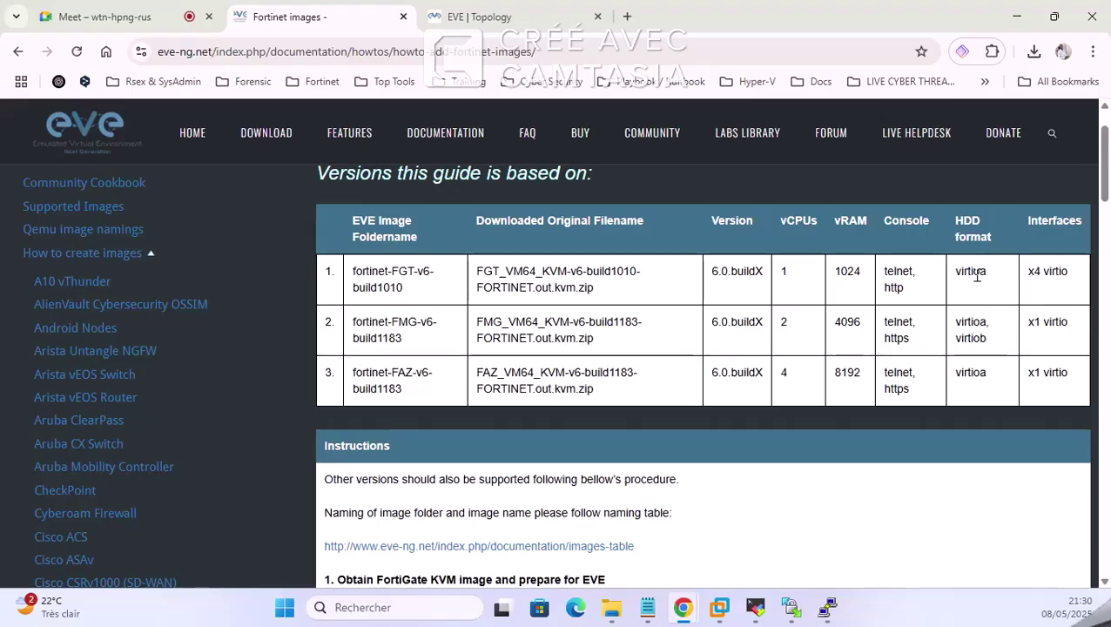
pyautogui.doubleClick(972, 272)
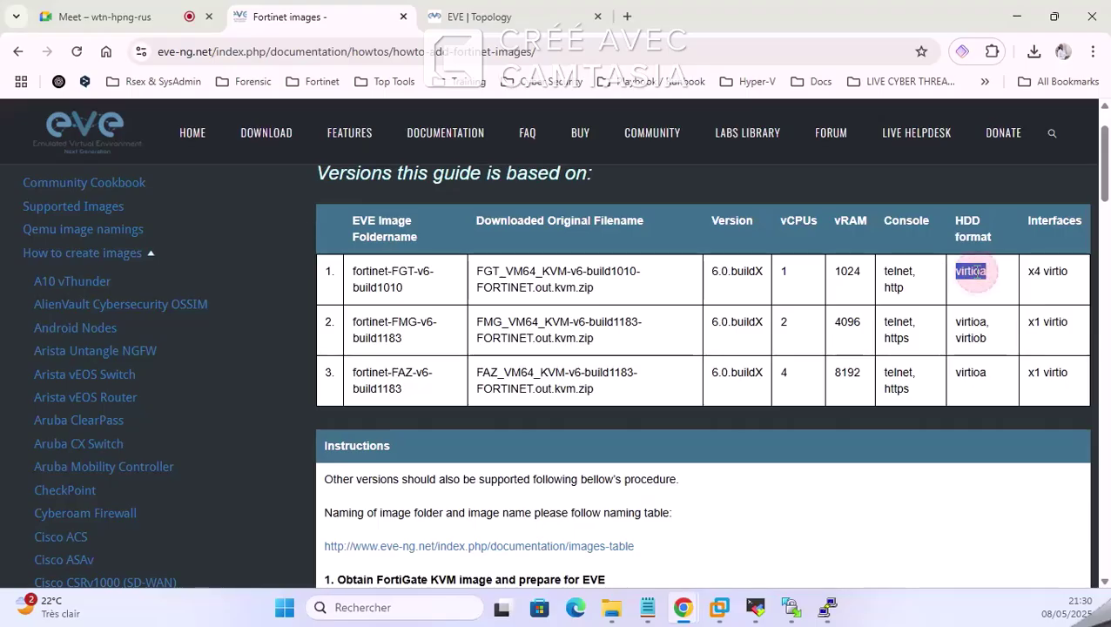
pyautogui.rightClick(973, 293)
pyautogui.click(970, 293)
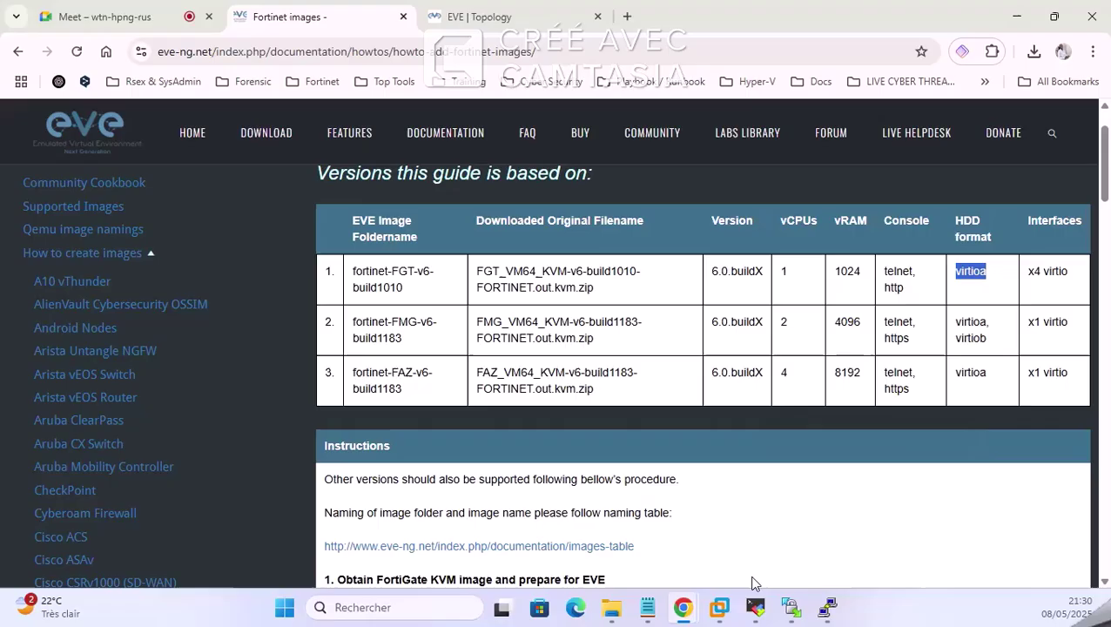
# Step: Back in WinSCP, bring up the file actions for the uploaded remote fortios.qcow2
pyautogui.click(791, 607)
pyautogui.click(671, 263)
pyautogui.rightClick(680, 267)
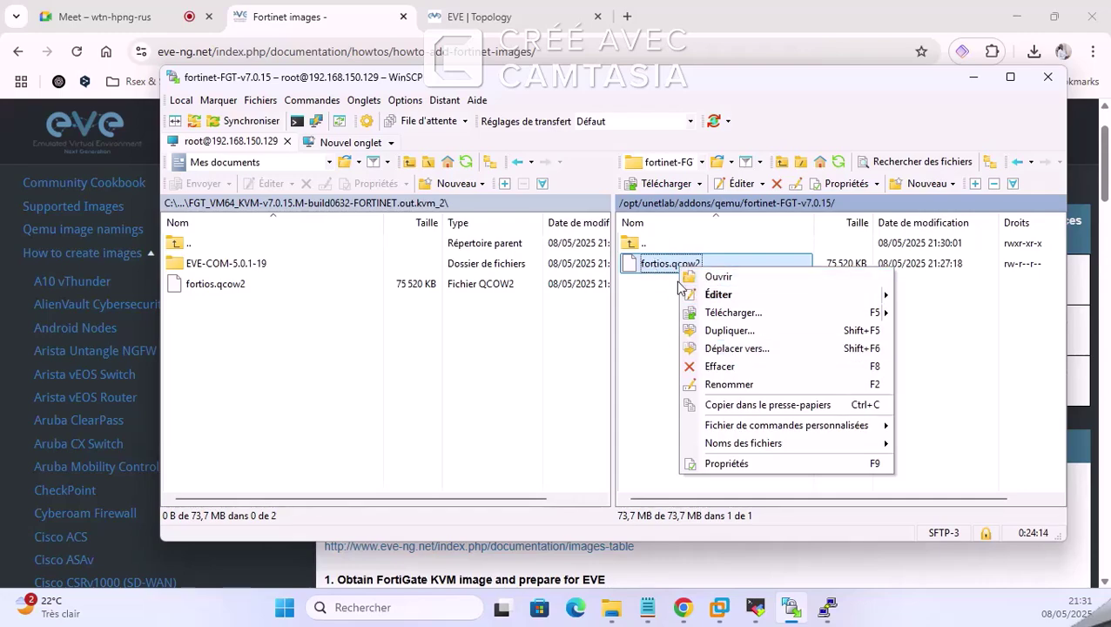
pyautogui.click(974, 76)
pyautogui.click(973, 76)
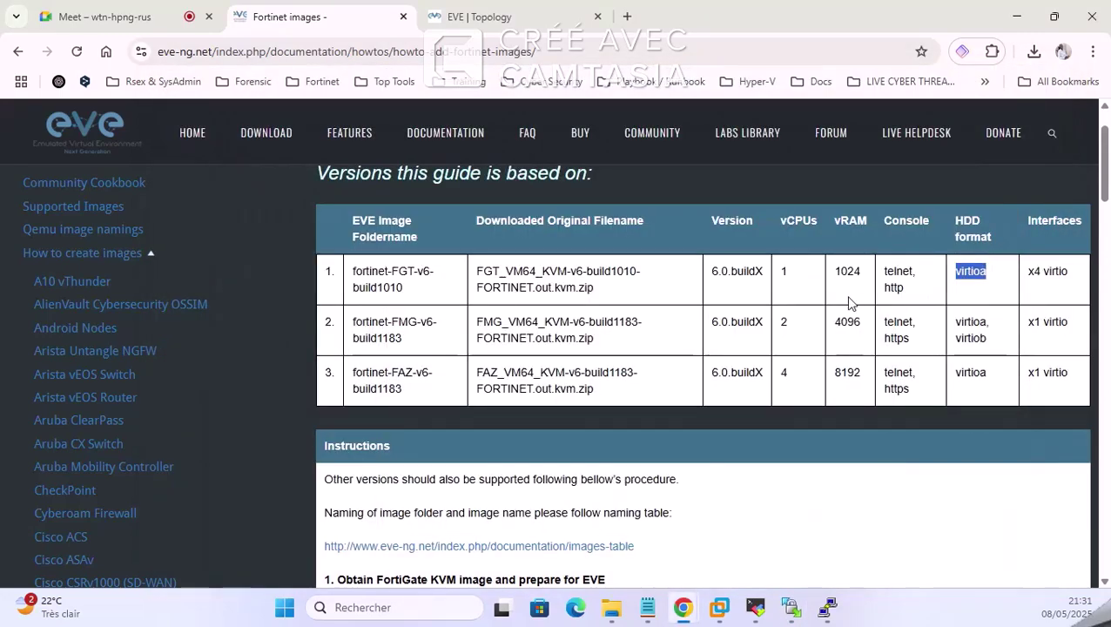
pyautogui.scroll(-3, 771, 279)
pyautogui.scroll(-5, 771, 281)
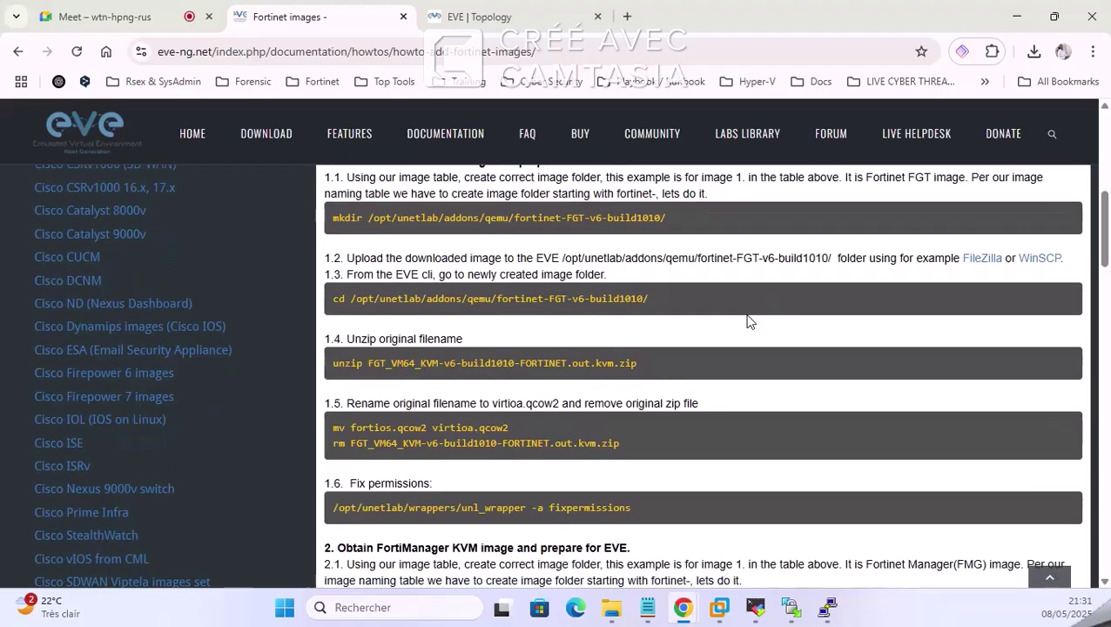
pyautogui.scroll(-3, 629, 355)
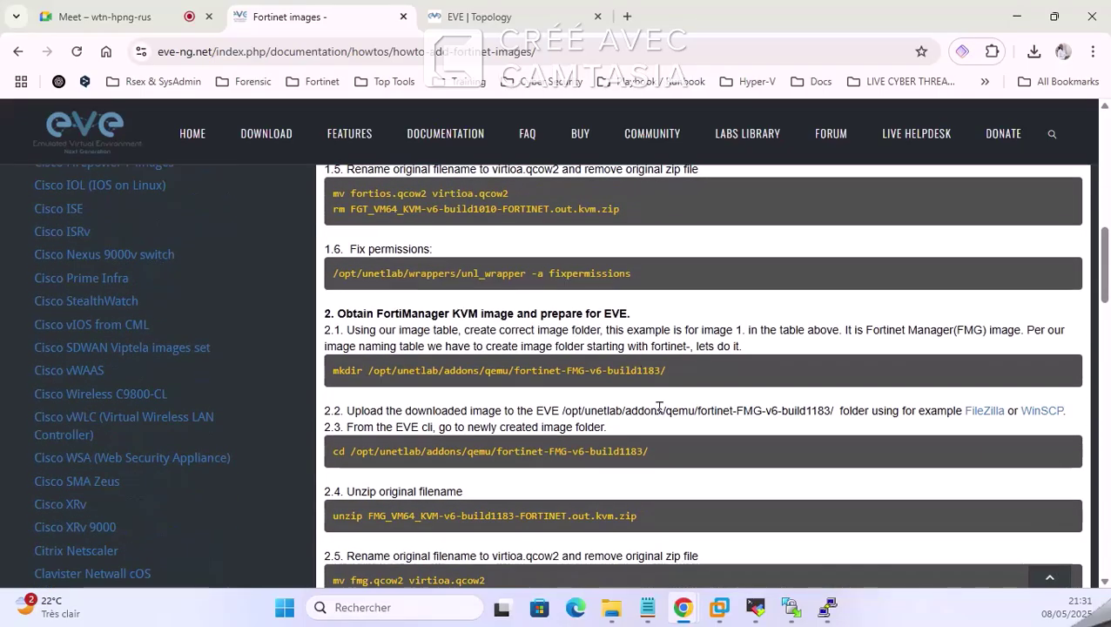
pyautogui.scroll(-3, 657, 405)
pyautogui.scroll(-2, 609, 422)
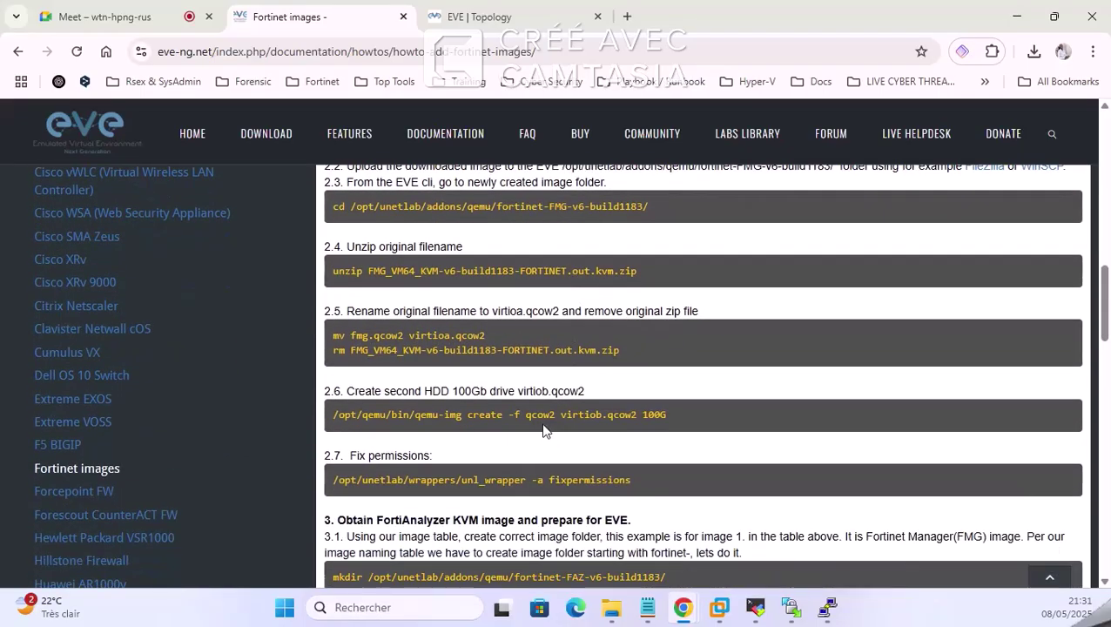
pyautogui.scroll(10, 536, 432)
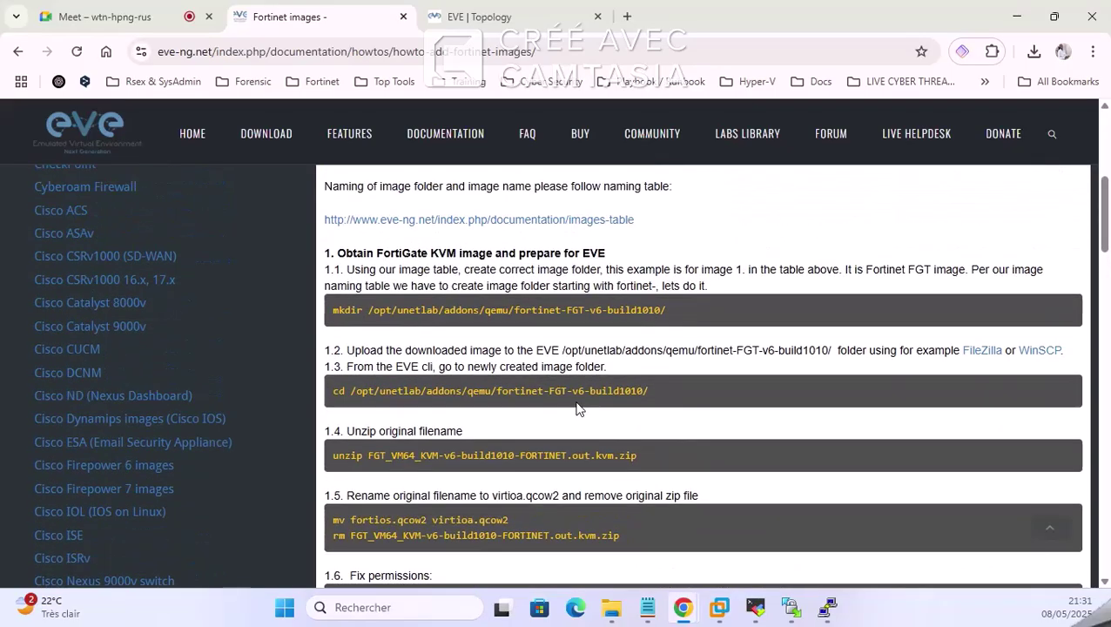
pyautogui.scroll(-3, 540, 376)
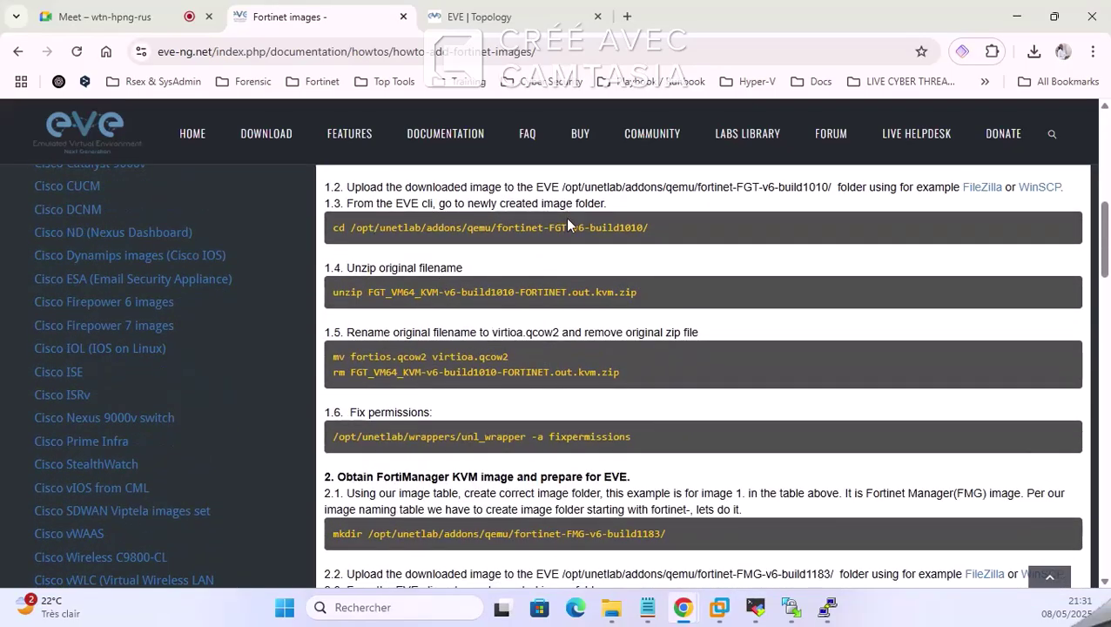
pyautogui.tripleClick(396, 357)
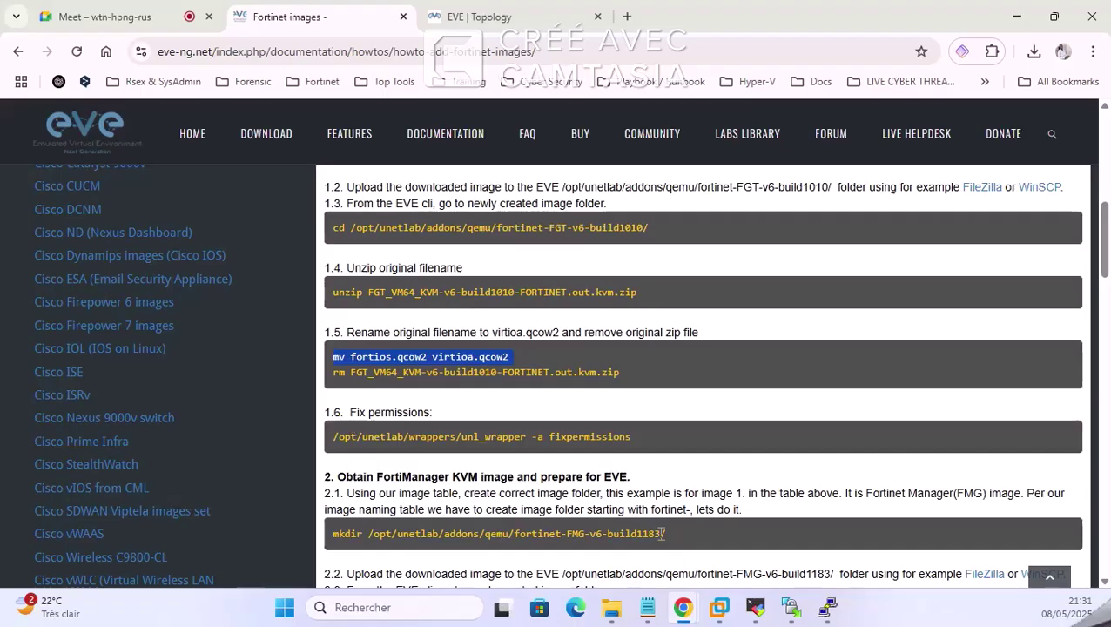
pyautogui.click(755, 610)
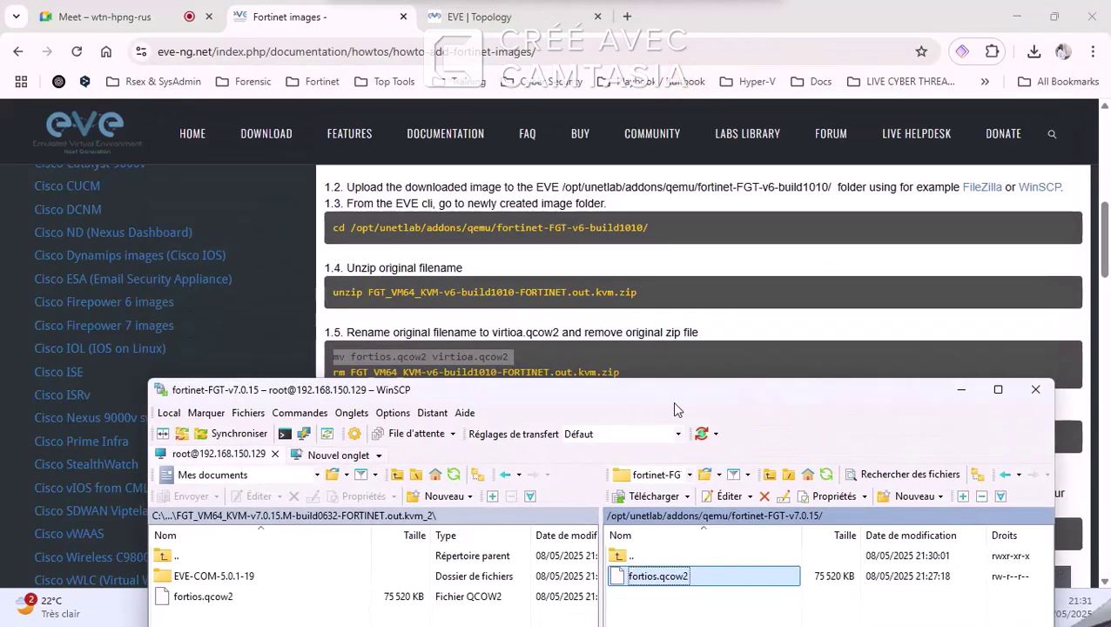
# Step: Reposition the WinSCP window so the guide's versions table is visible
pyautogui.moveTo(675, 404); pyautogui.dragTo(631, 393)
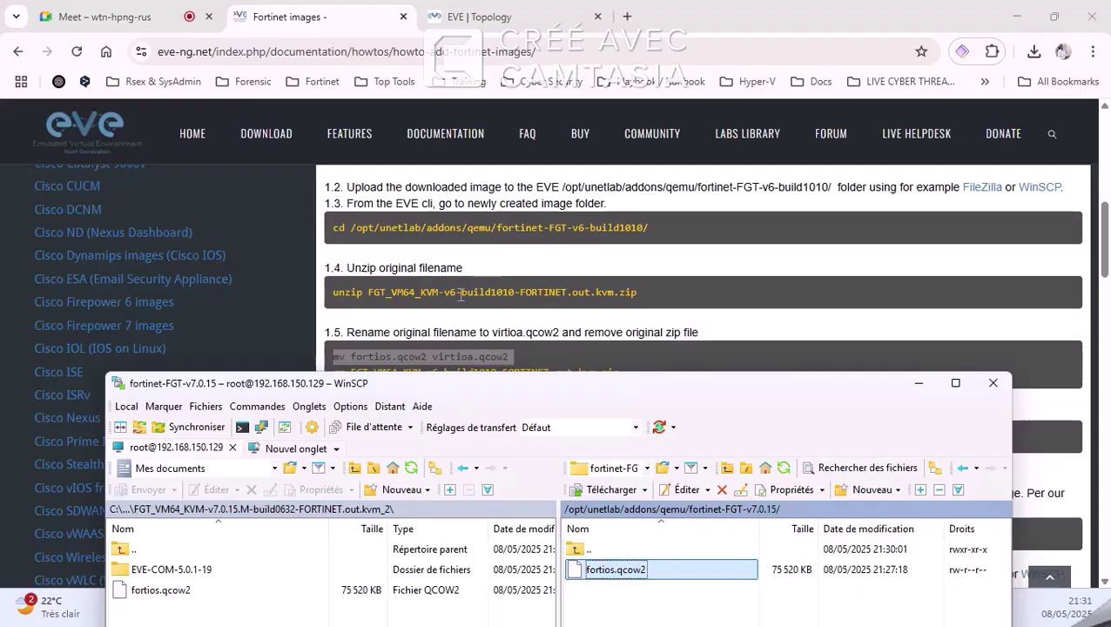
pyautogui.scroll(8, 537, 289)
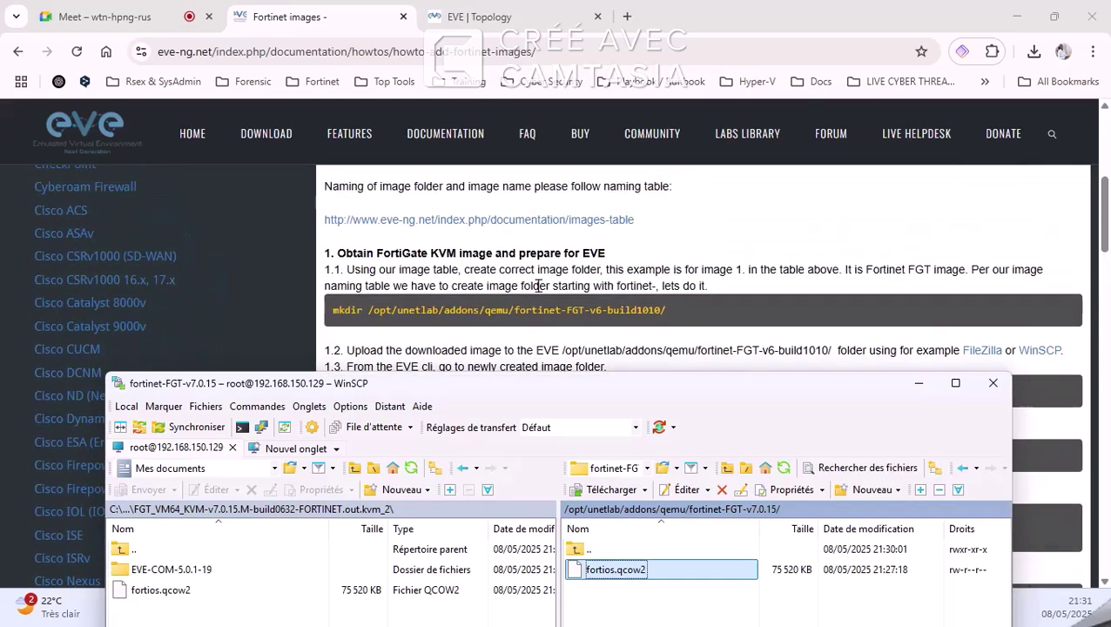
pyautogui.scroll(2, 514, 270)
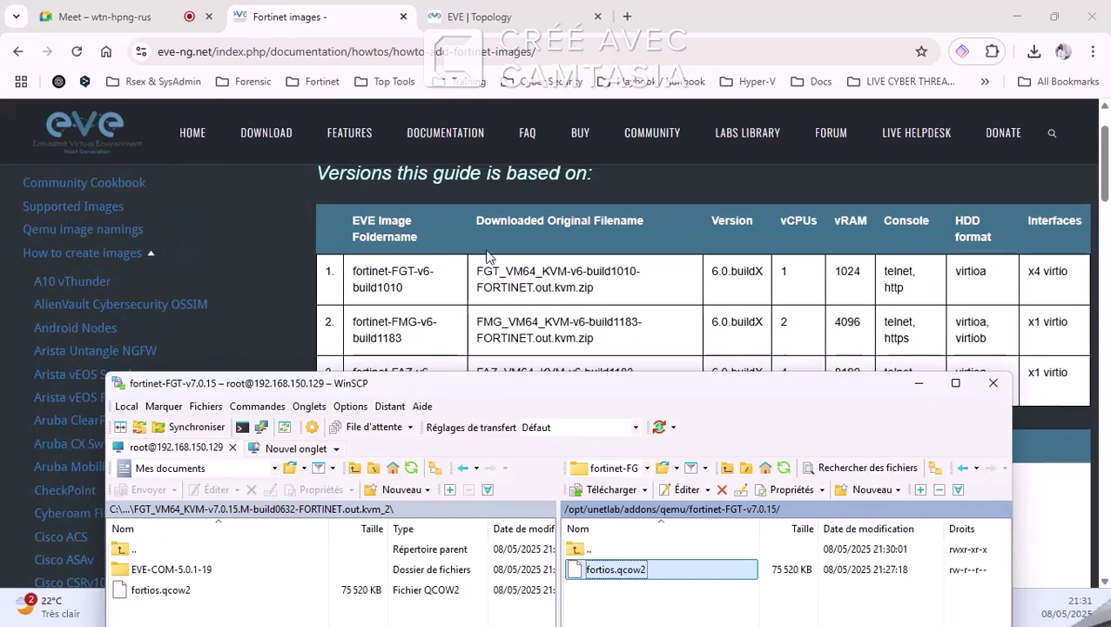
pyautogui.scroll(1, 490, 240)
pyautogui.scroll(-1, 493, 242)
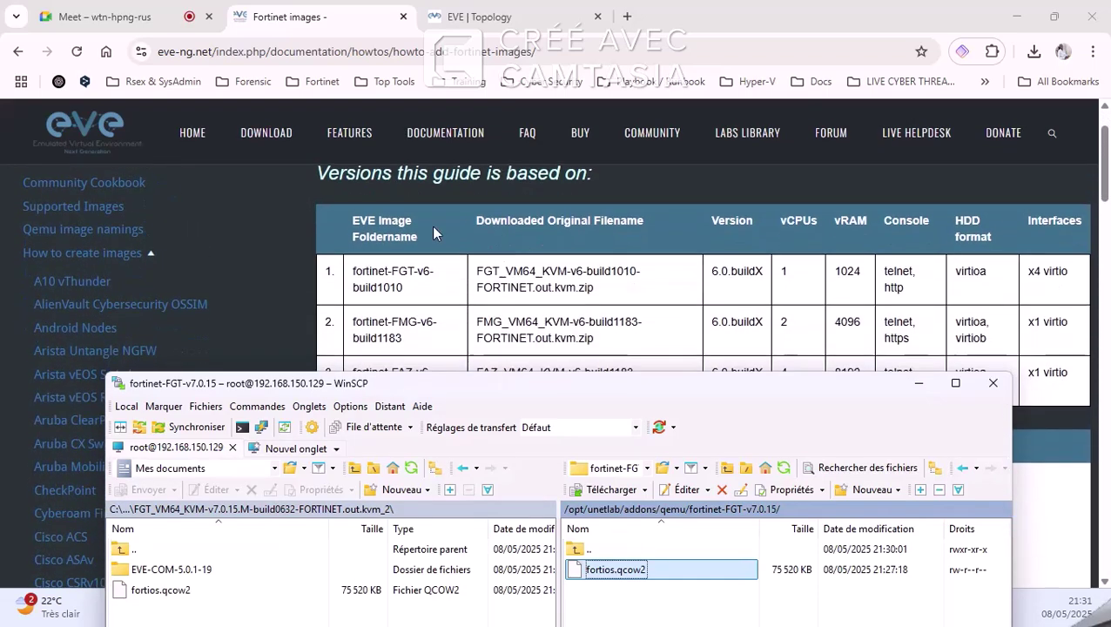
pyautogui.scroll(-1, 623, 275)
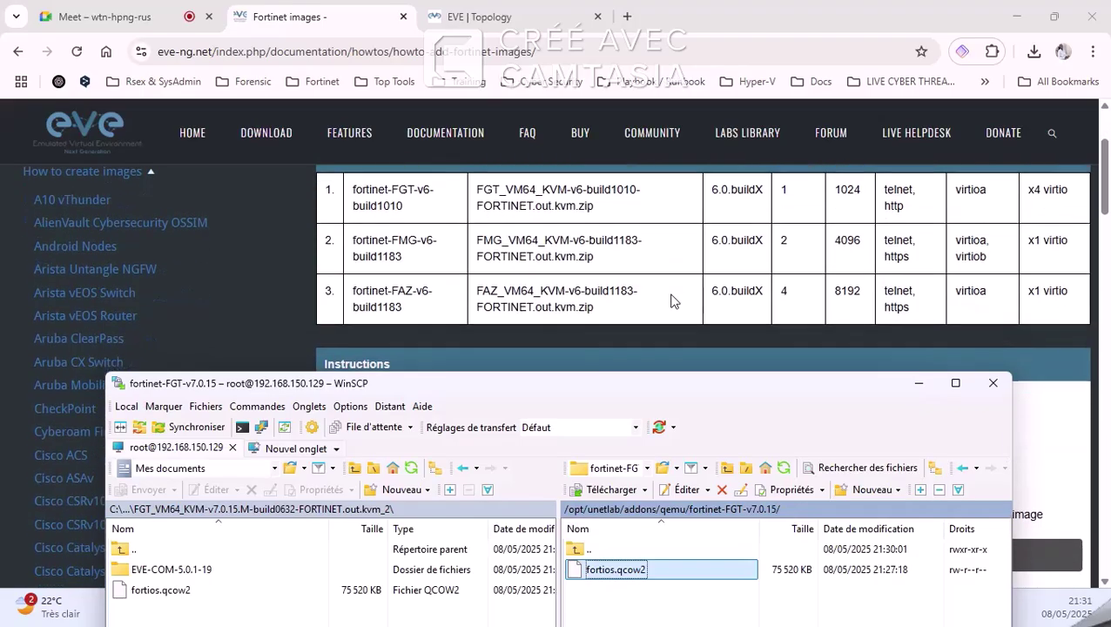
pyautogui.scroll(1, 601, 288)
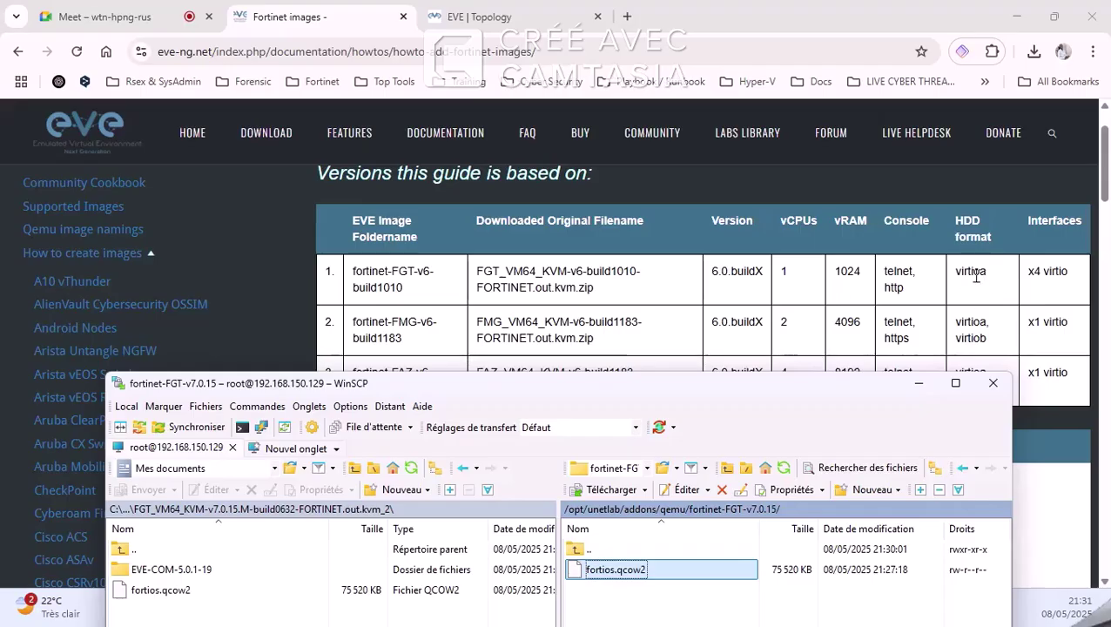
pyautogui.moveTo(793, 398); pyautogui.dragTo(806, 151)
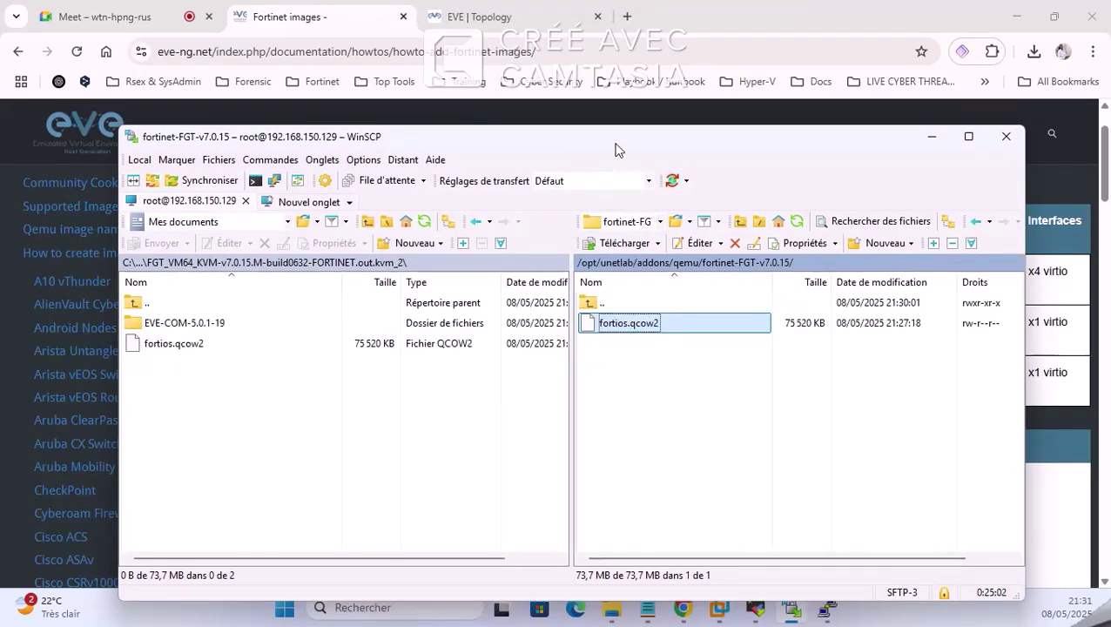
pyautogui.moveTo(618, 153); pyautogui.dragTo(671, 336)
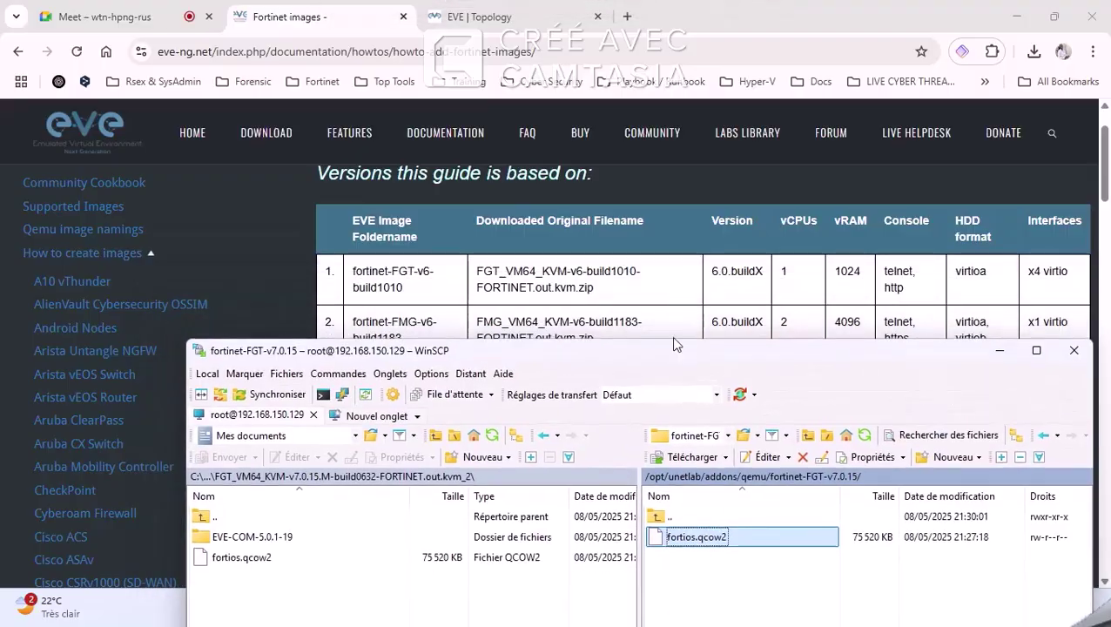
pyautogui.scroll(-5, 615, 263)
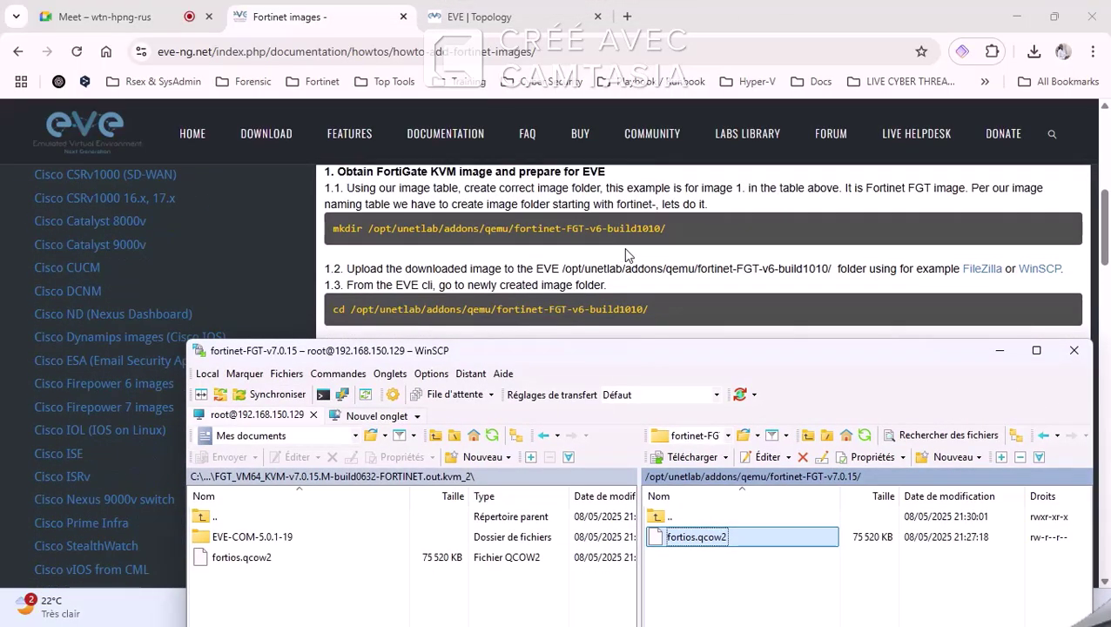
# Step: Copy the target file name virtioa.qcow2 from the guide's rename command
pyautogui.rightClick(687, 538)
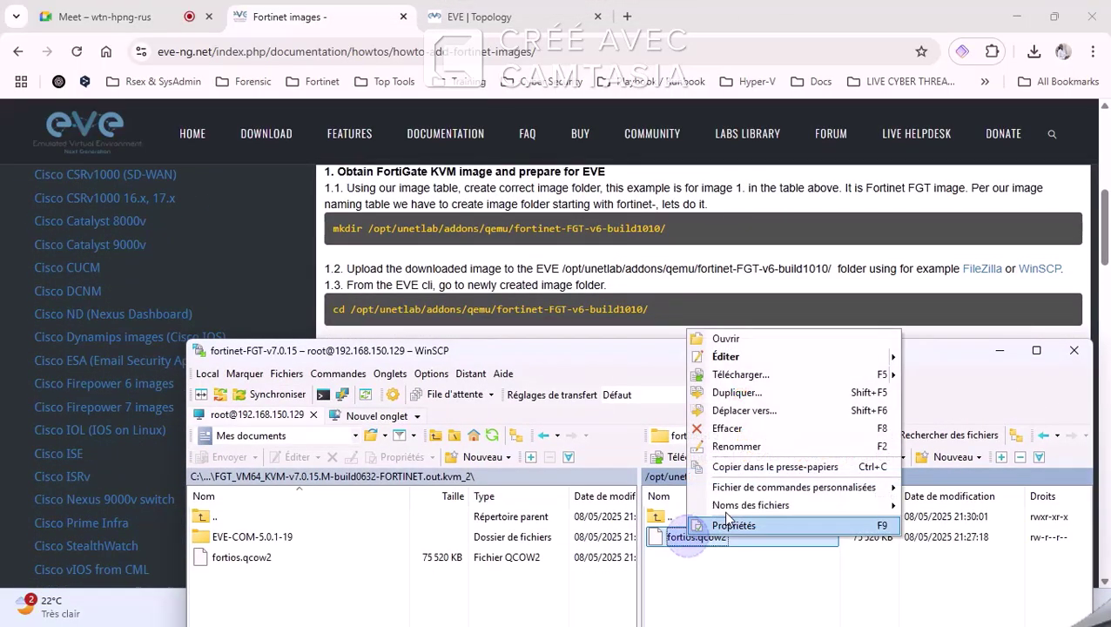
pyautogui.click(484, 223)
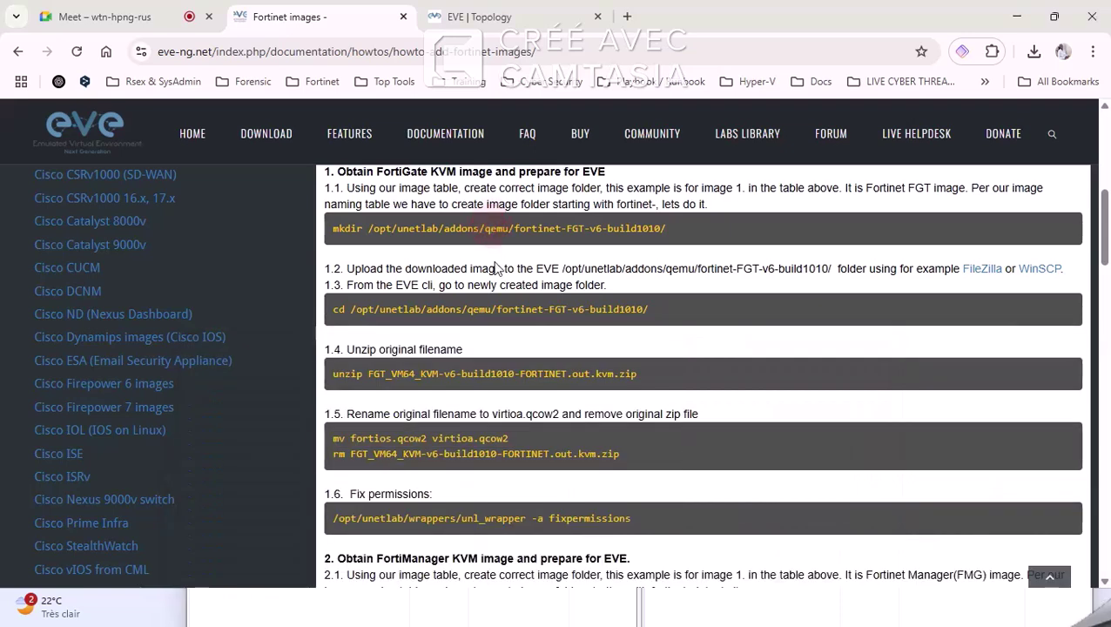
pyautogui.scroll(-1, 483, 297)
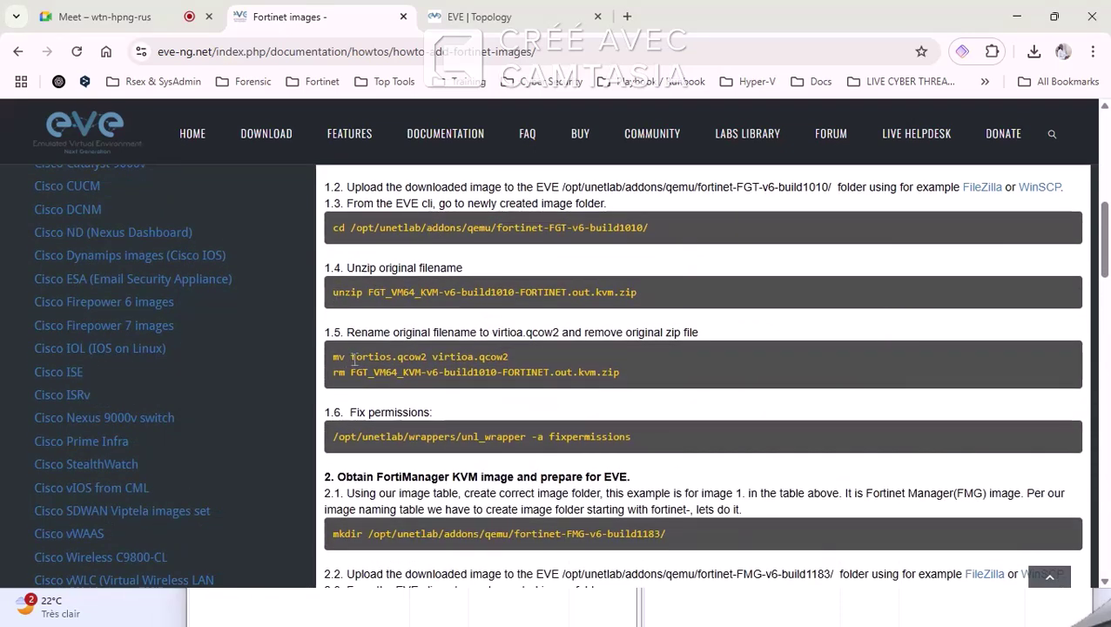
pyautogui.click(488, 358)
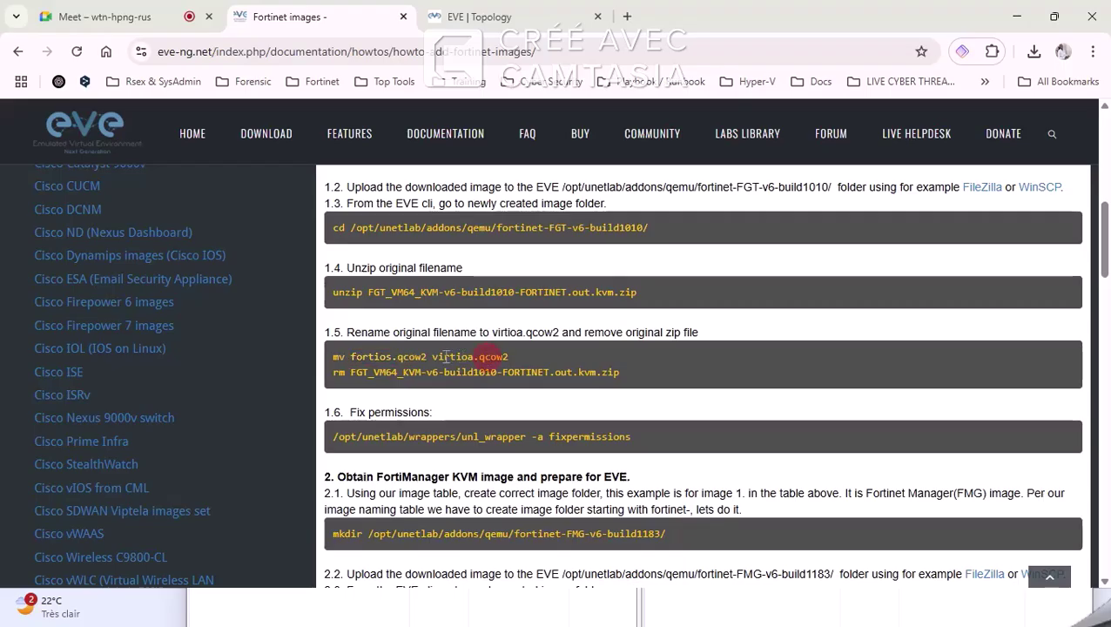
pyautogui.moveTo(433, 357); pyautogui.dragTo(530, 371)
pyautogui.click(492, 358)
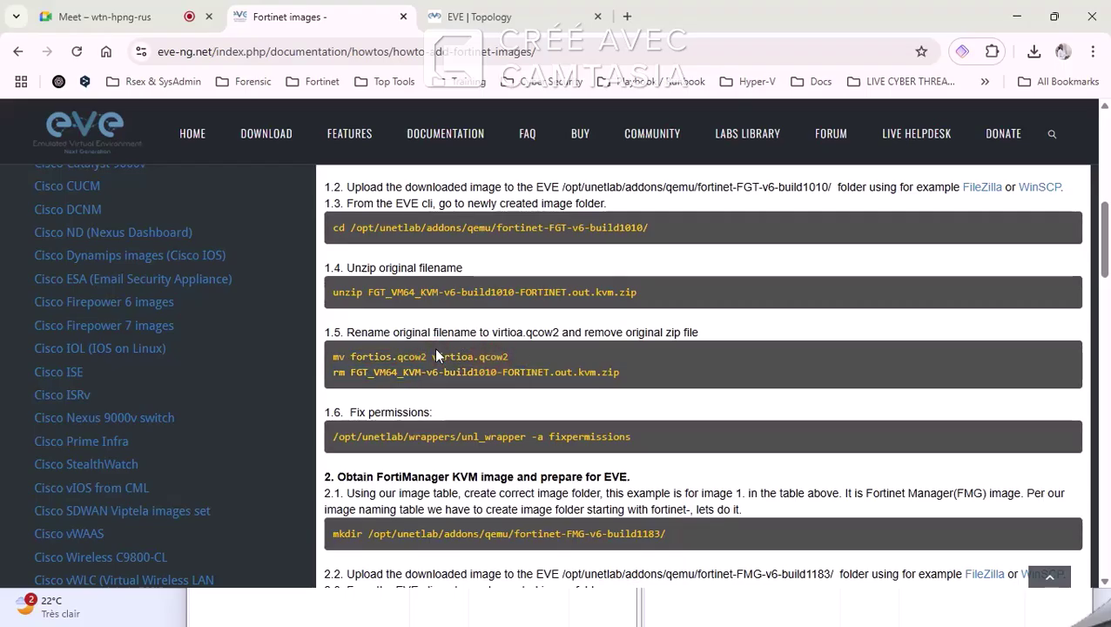
pyautogui.moveTo(432, 357); pyautogui.dragTo(510, 357)
pyautogui.rightClick(509, 359)
pyautogui.click(540, 377)
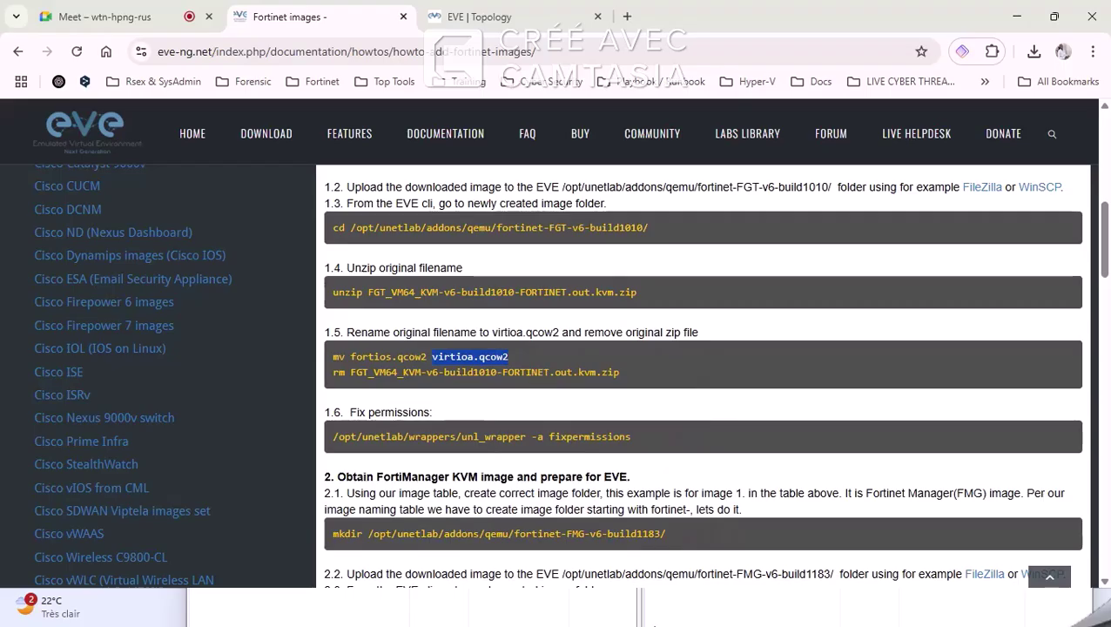
# Step: Rename the remote fortios.qcow2 to virtioa.qcow2 in WinSCP
pyautogui.click(526, 612)
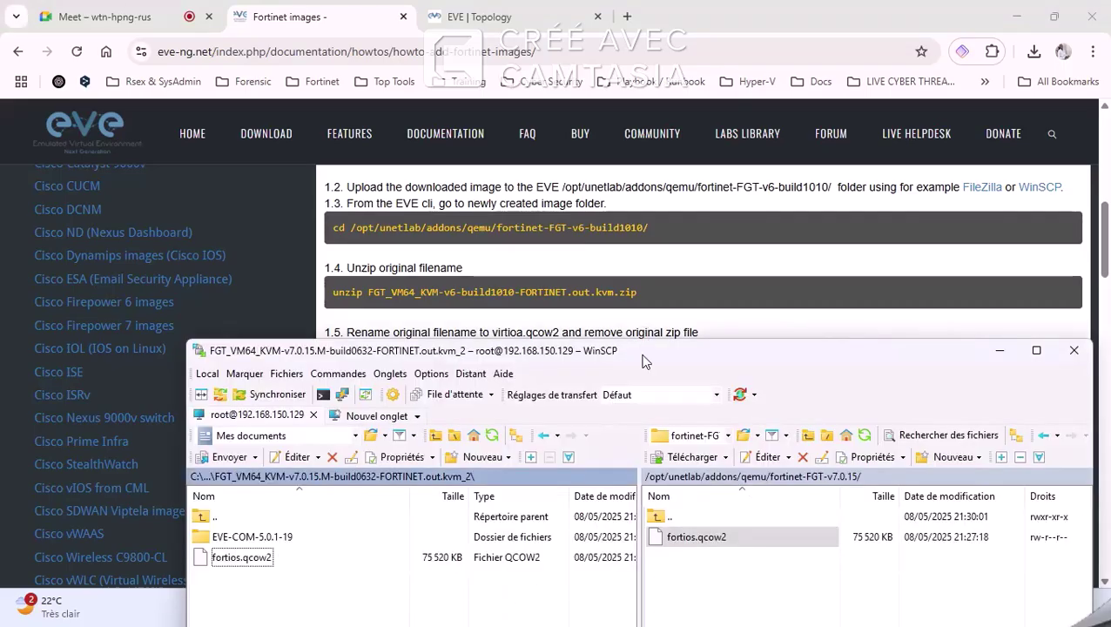
pyautogui.moveTo(645, 360); pyautogui.dragTo(583, 107)
pyautogui.rightClick(633, 287)
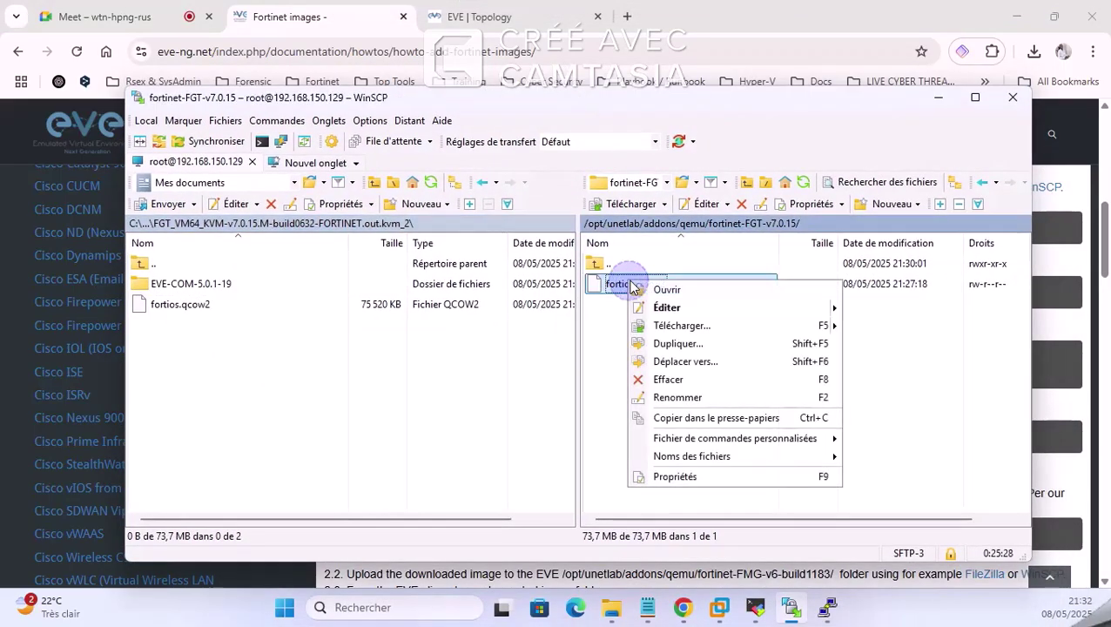
pyautogui.click(678, 397)
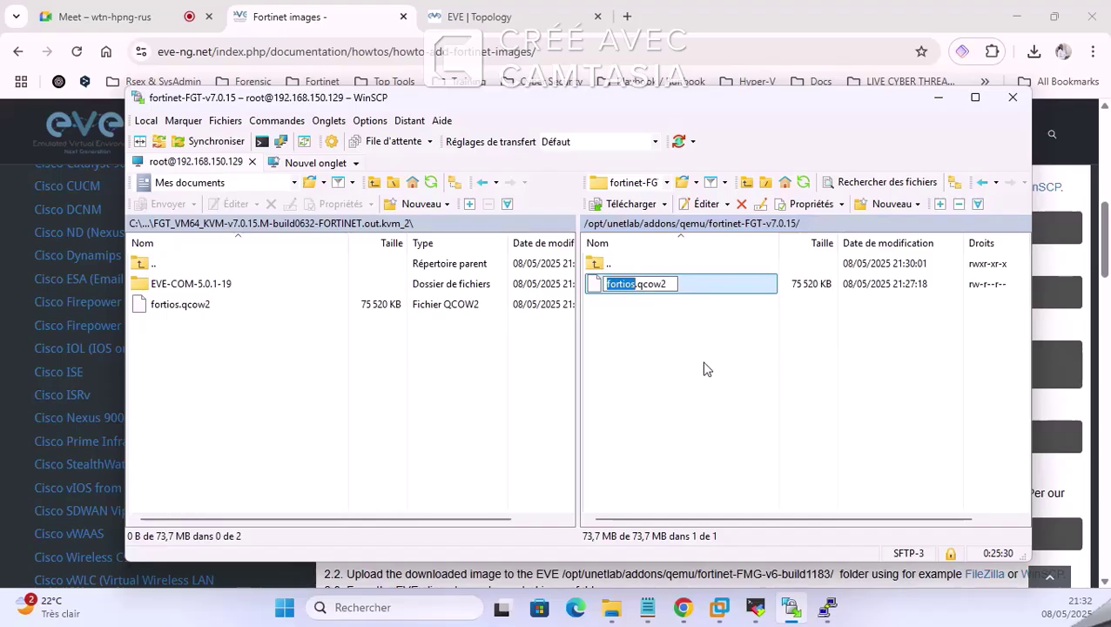
pyautogui.write('virtioa')
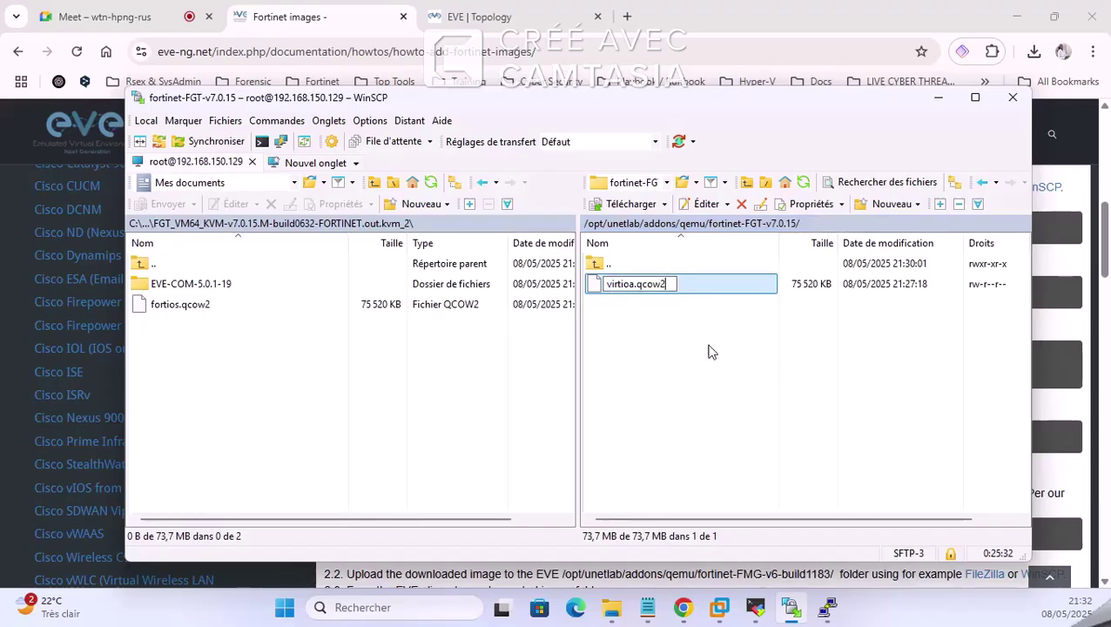
pyautogui.click(666, 371)
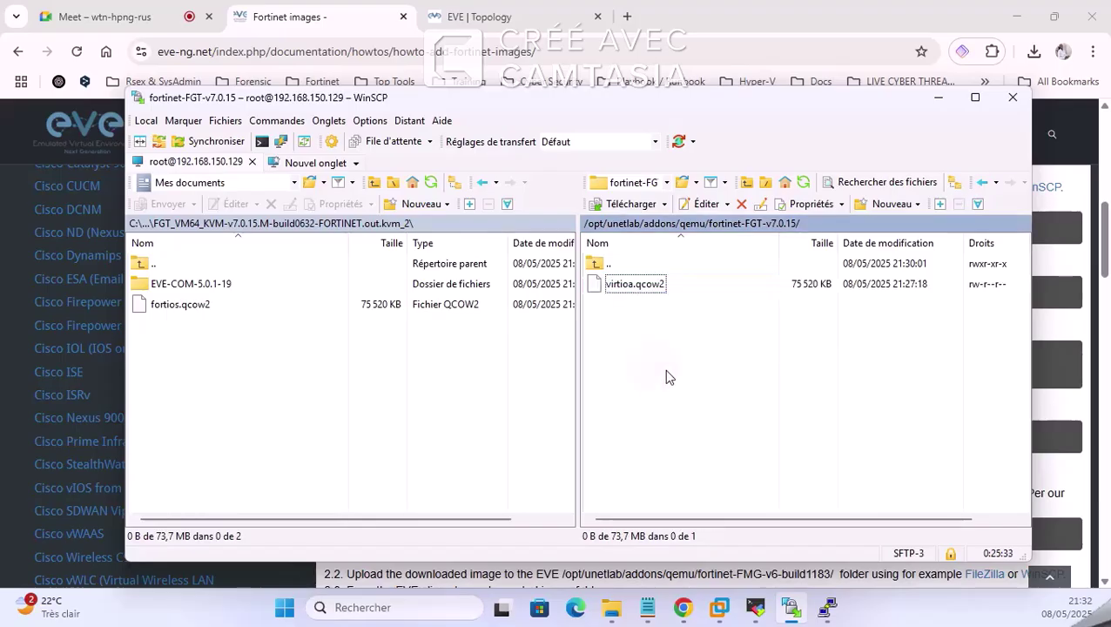
# Step: Give virtioa.qcow2 full 7777 permissions, including set-UID, set-GID and sticky bit
pyautogui.rightClick(634, 289)
pyautogui.click(672, 484)
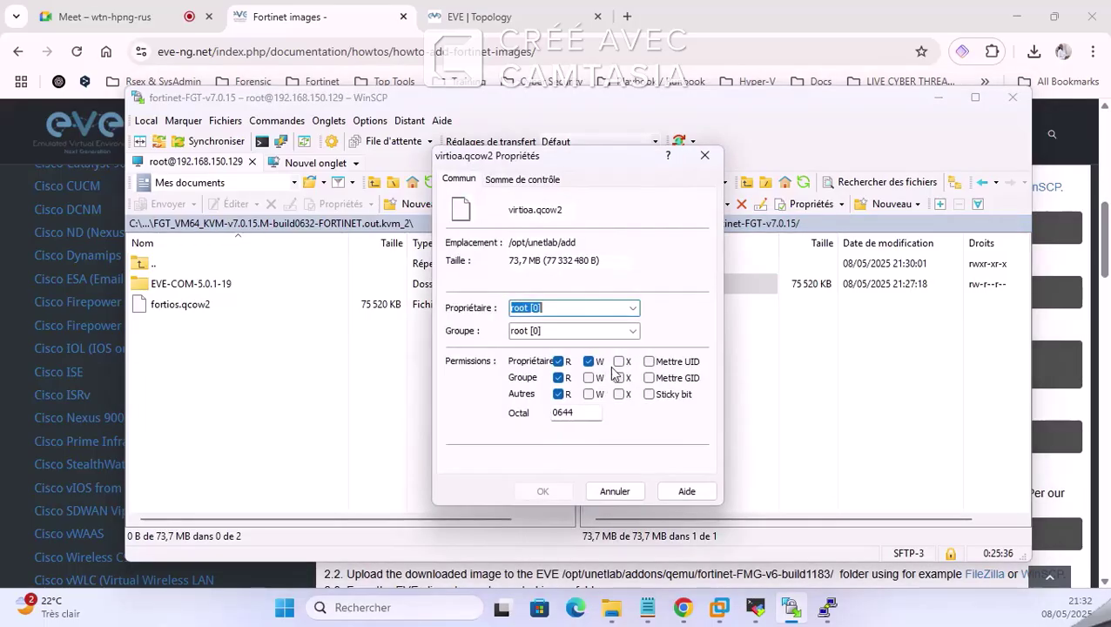
pyautogui.click(620, 362)
pyautogui.click(620, 378)
pyautogui.click(619, 394)
pyautogui.click(588, 395)
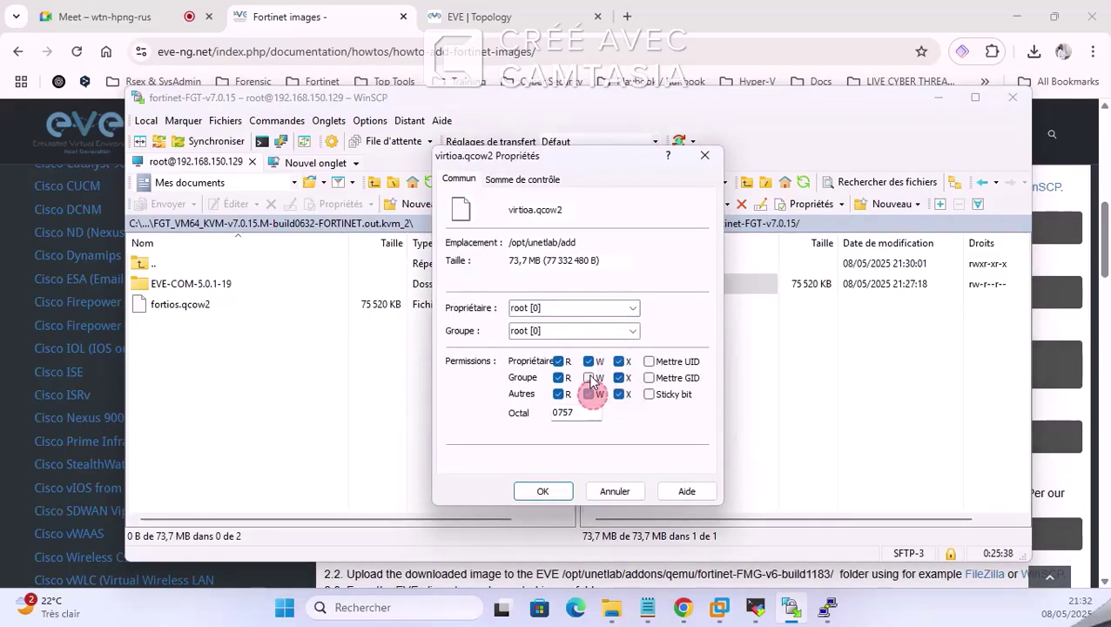
pyautogui.click(588, 378)
pyautogui.click(649, 362)
pyautogui.click(648, 378)
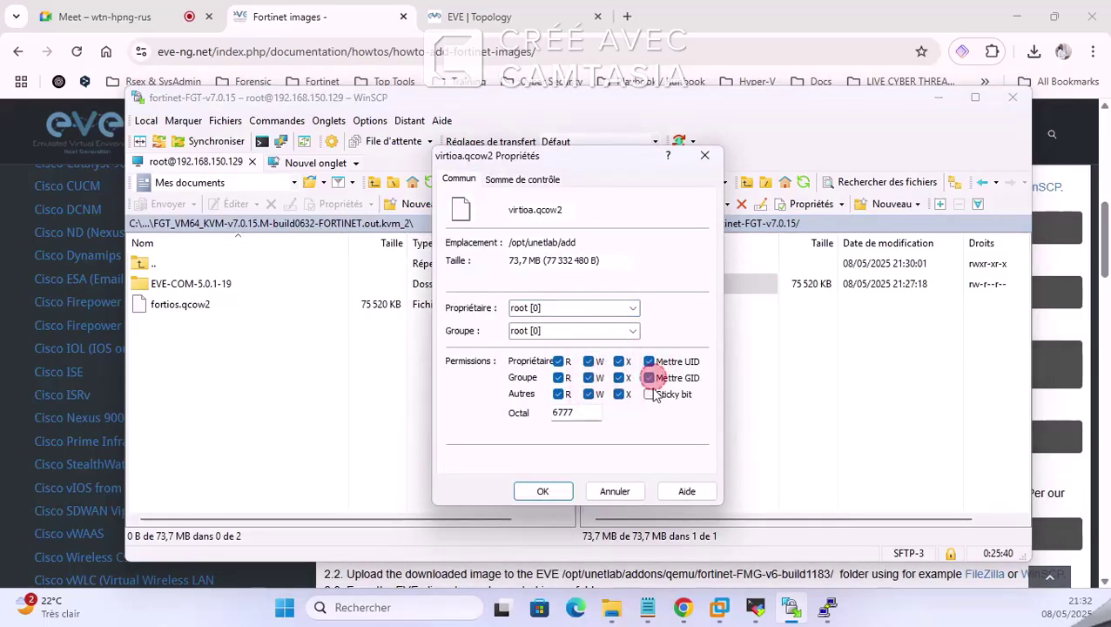
pyautogui.click(649, 394)
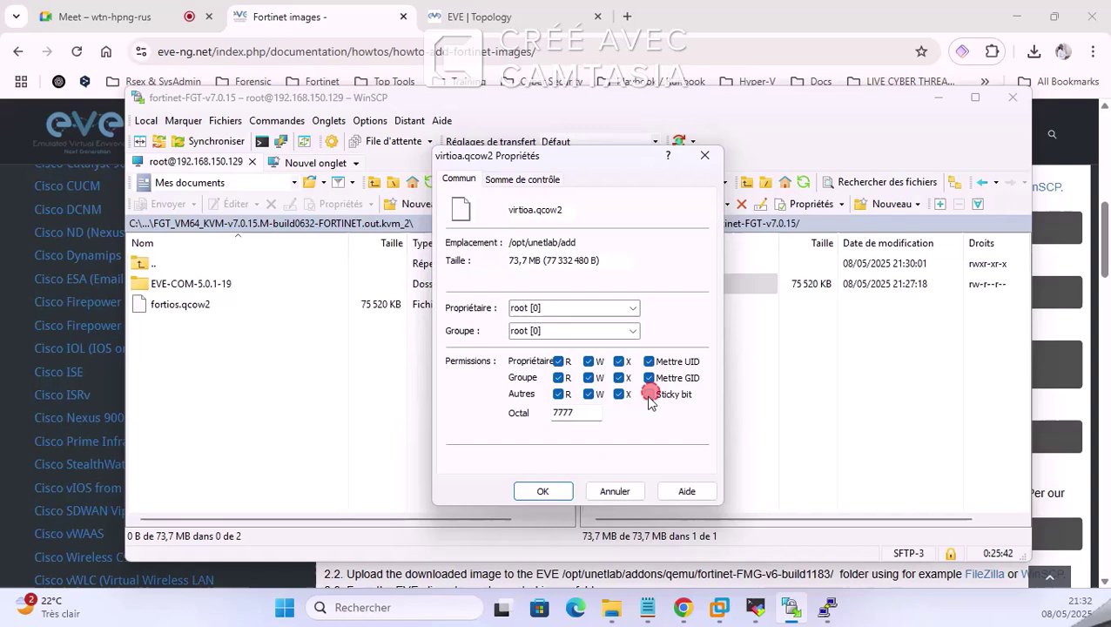
pyautogui.click(542, 492)
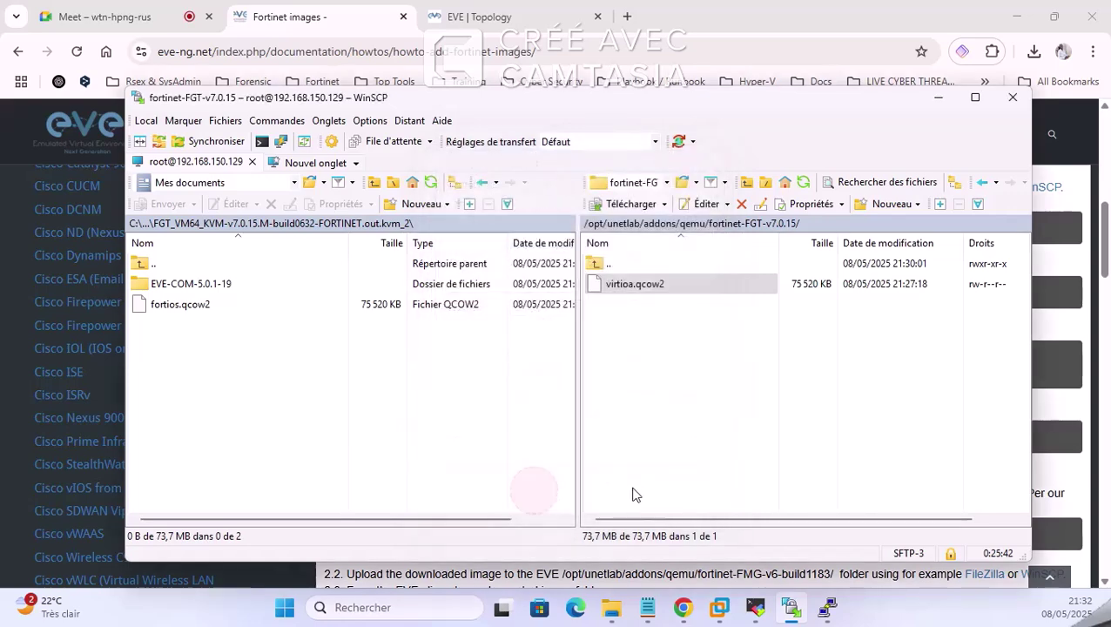
pyautogui.click(938, 96)
# Step: Copy the unl_wrapper fixpermissions command from the guide and run it in MobaXterm
pyautogui.scroll(-1, 646, 349)
pyautogui.doubleClick(481, 356)
pyautogui.tripleClick(481, 356)
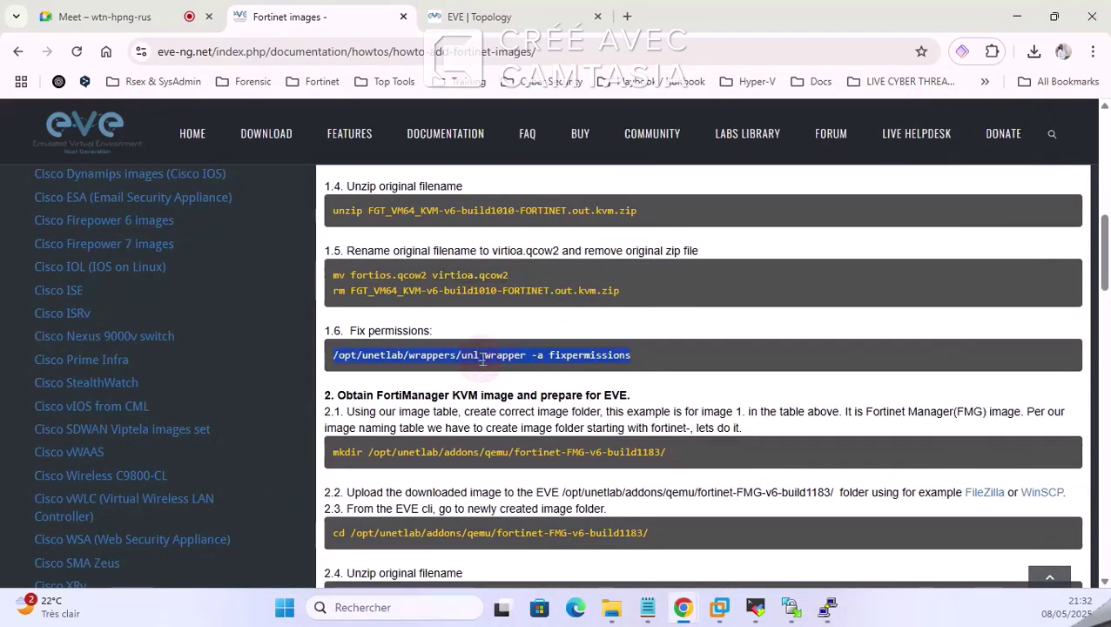
pyautogui.rightClick(484, 363)
pyautogui.click(522, 377)
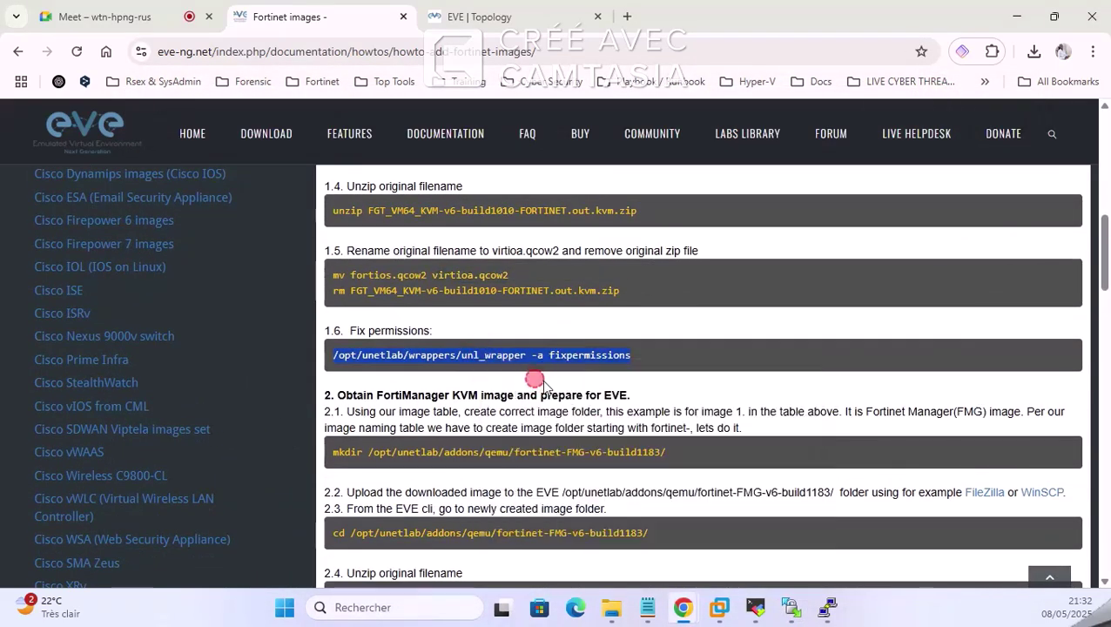
pyautogui.click(755, 607)
pyautogui.rightClick(701, 384)
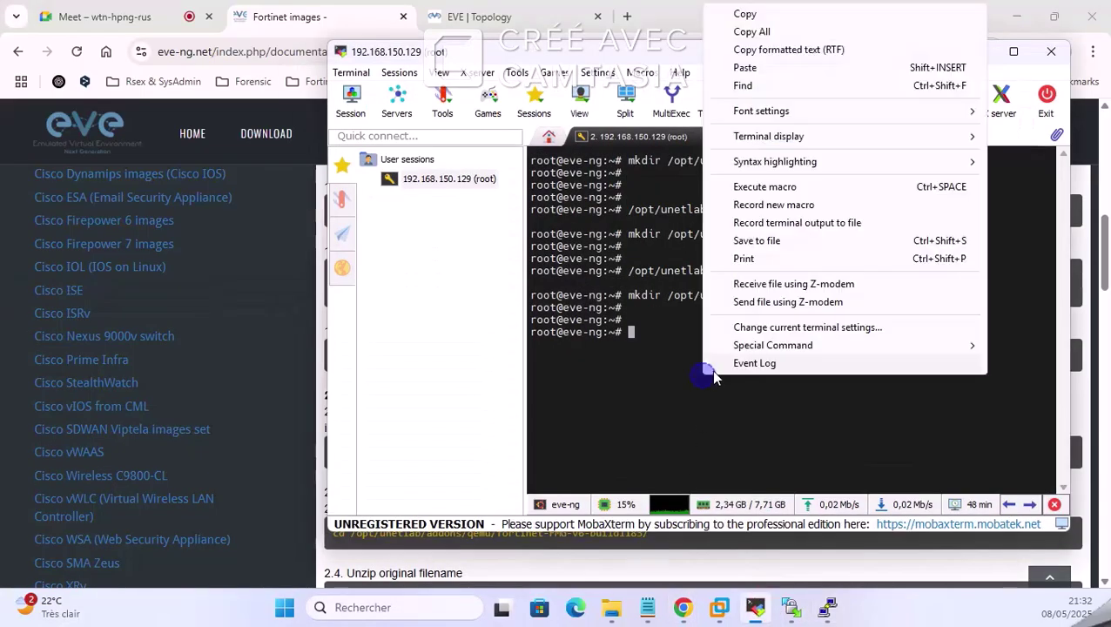
pyautogui.click(747, 68)
pyautogui.press('Return')
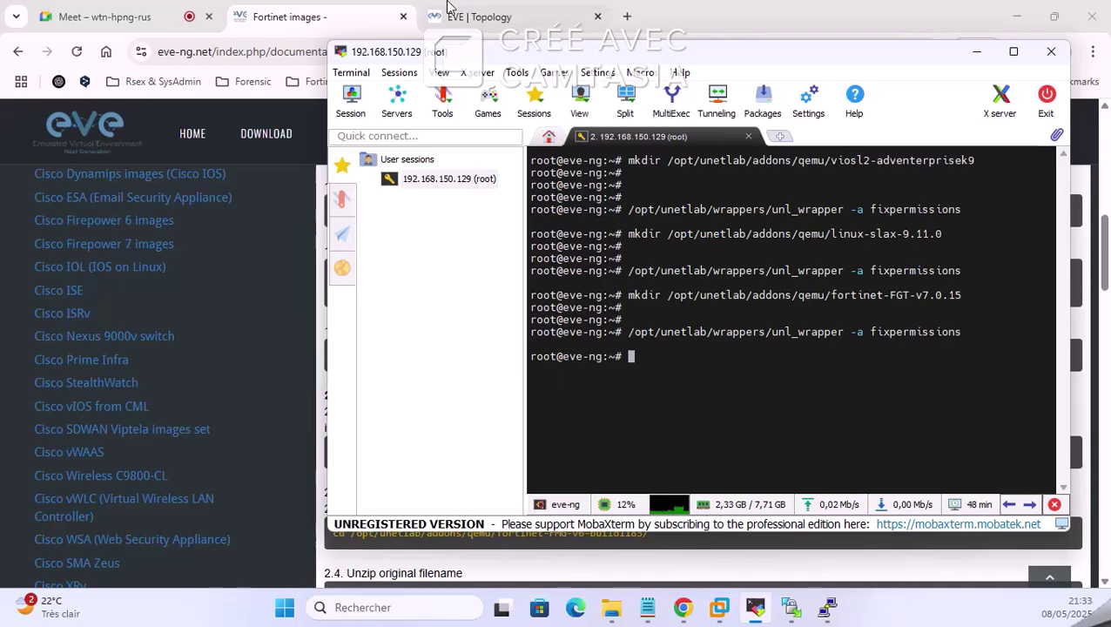
# Step: In the EVE topology, start adding a node with search 'fo', then cancel the dialog
pyautogui.click(511, 15)
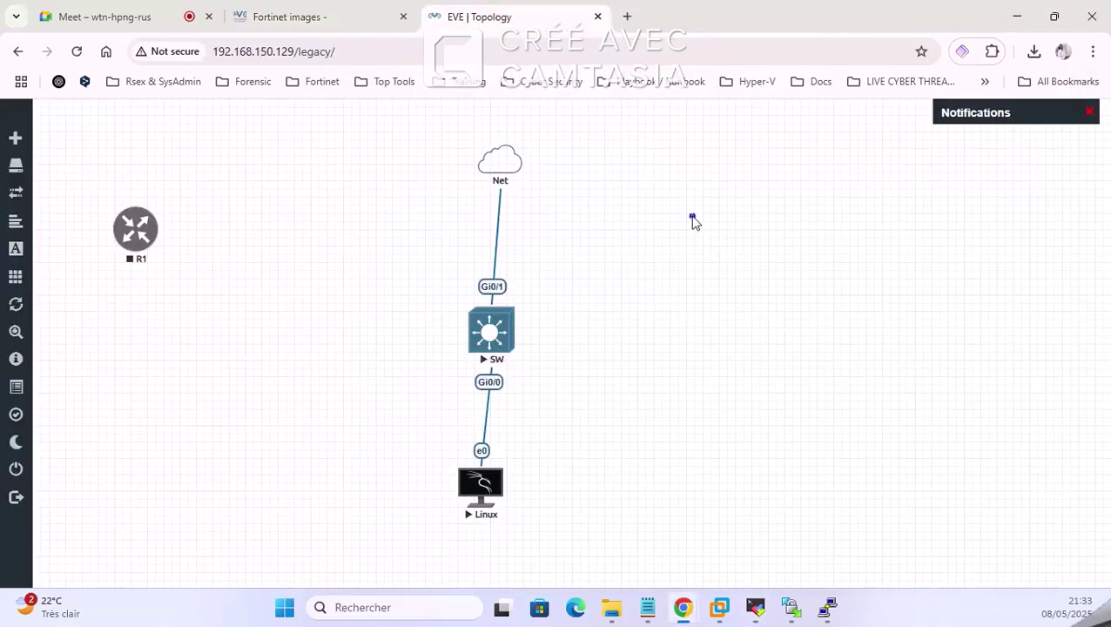
pyautogui.rightClick(695, 222)
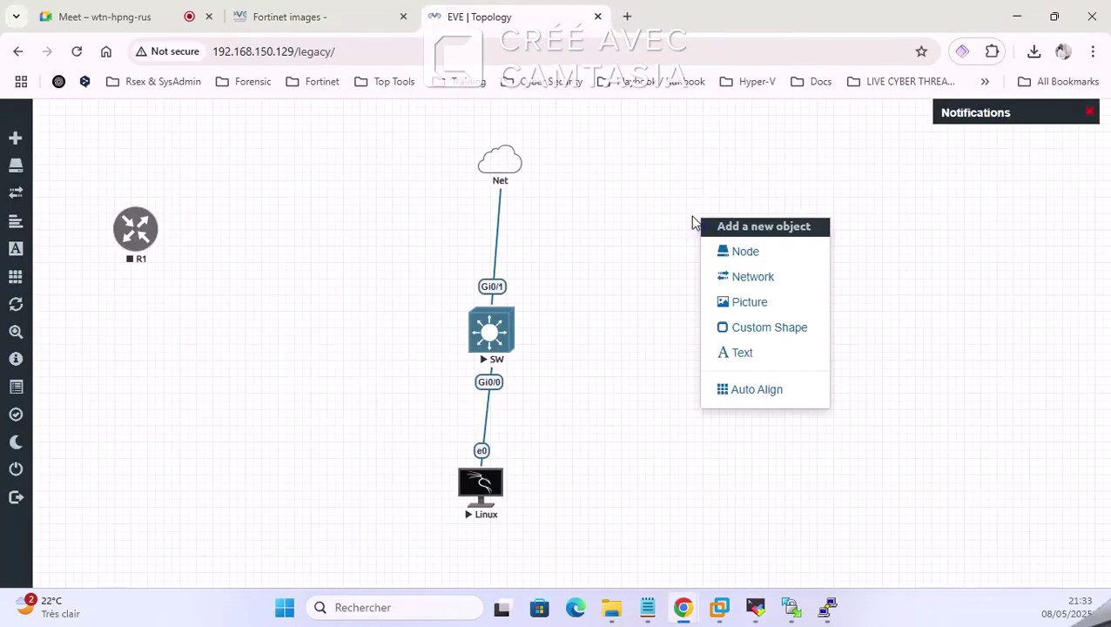
pyautogui.click(765, 252)
pyautogui.write('fo')
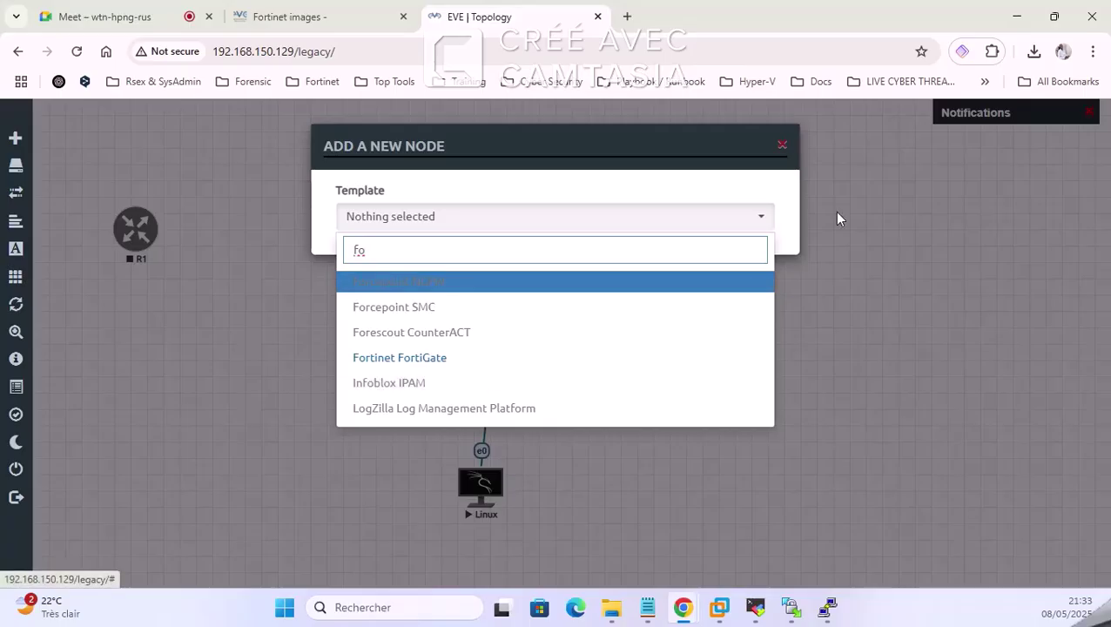
pyautogui.click(888, 276)
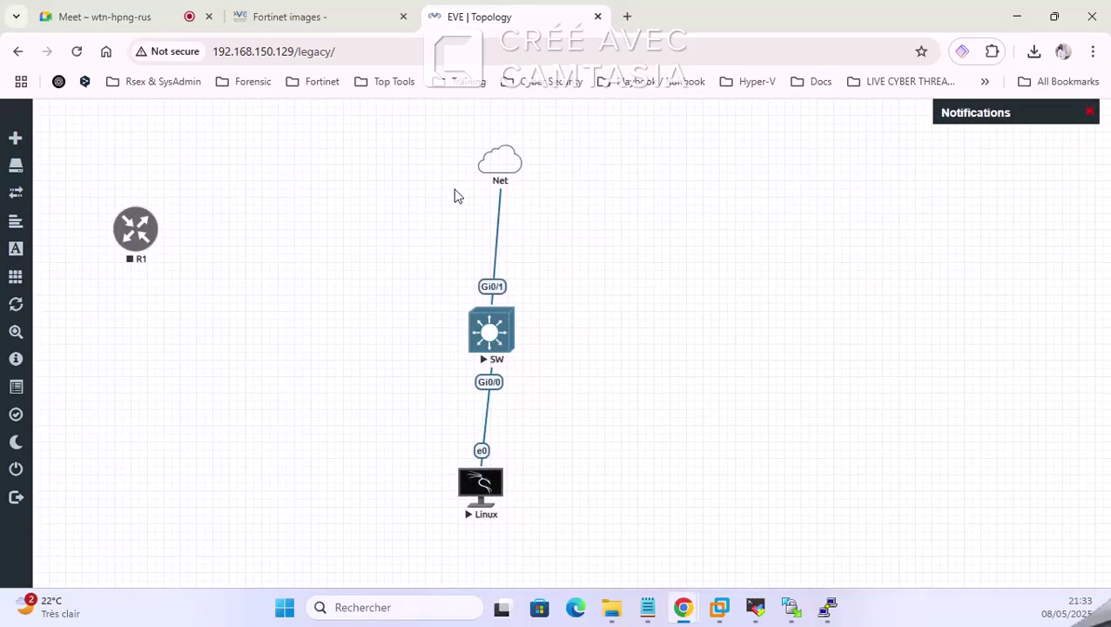
# Step: Box-select the SW and Linux nodes and stop them
pyautogui.moveTo(459, 149); pyautogui.dragTo(512, 508)
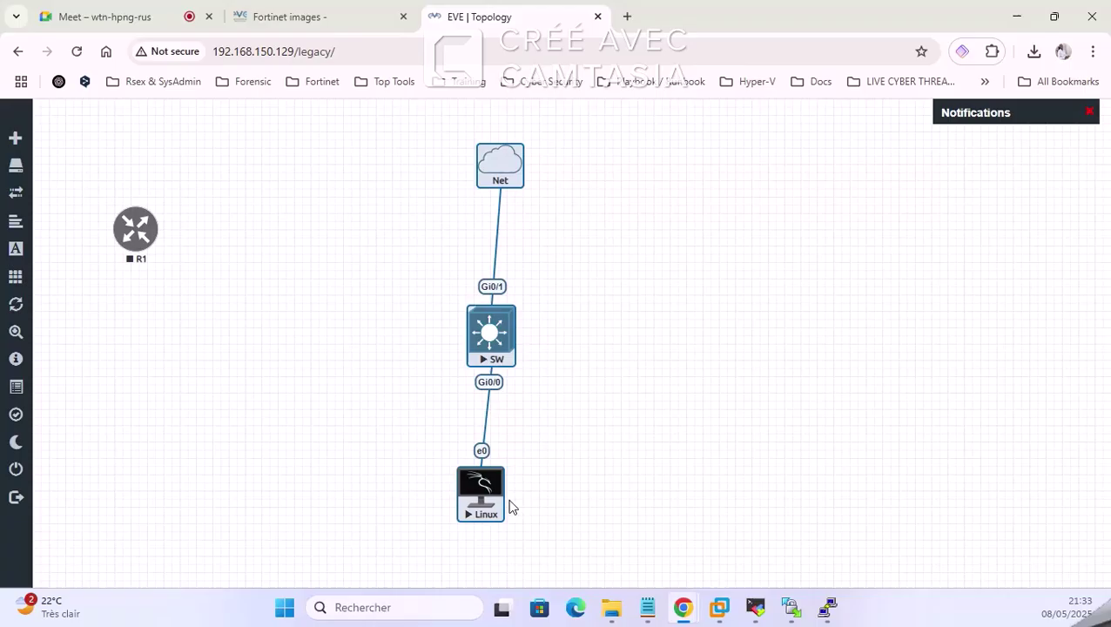
pyautogui.rightClick(493, 336)
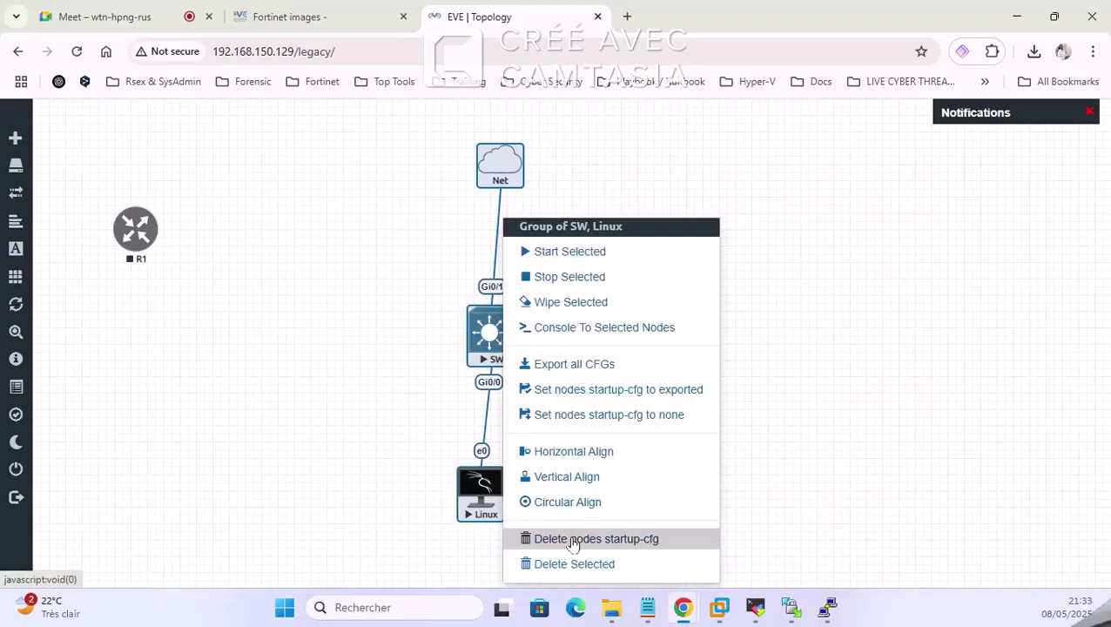
pyautogui.click(618, 277)
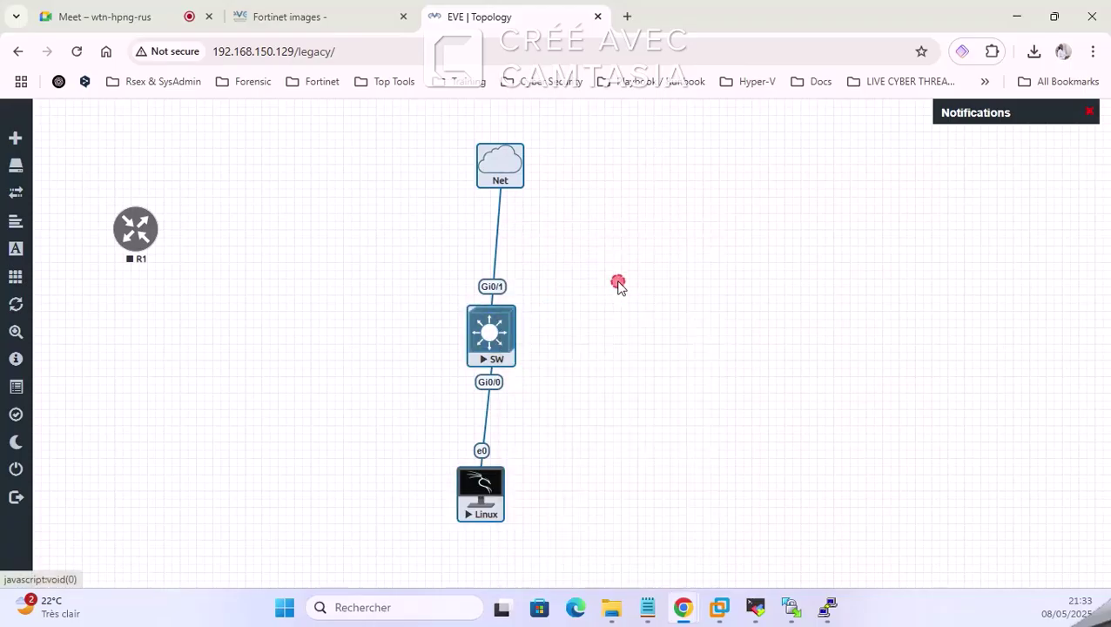
pyautogui.click(611, 225)
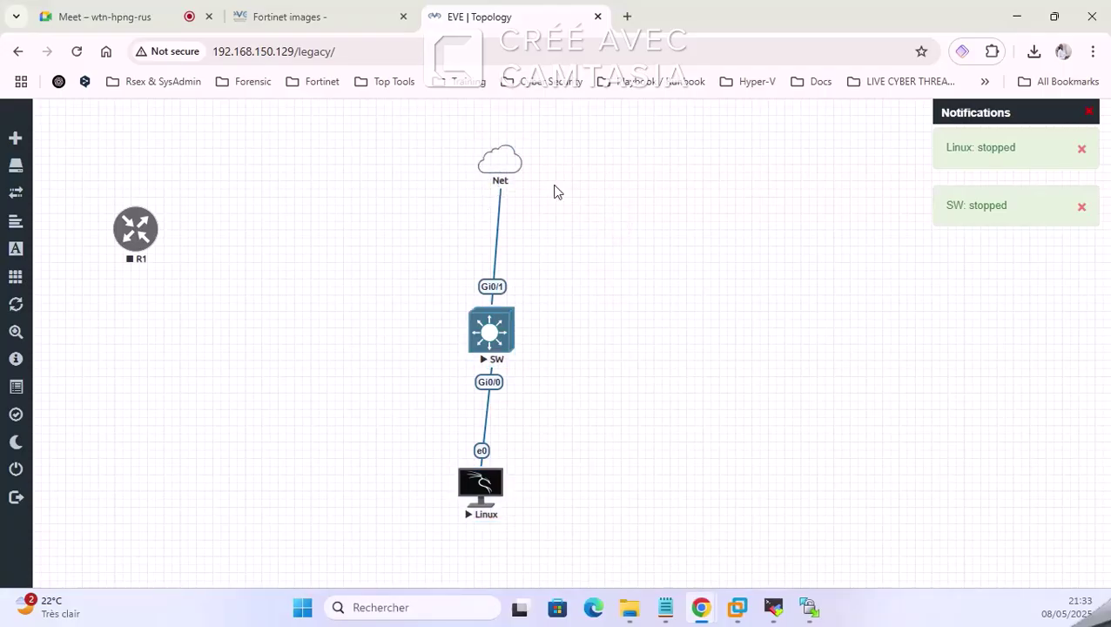
# Step: Add a Fortinet FortiGate node with the Forti_FGT.png icon and save it to the lab
pyautogui.rightClick(671, 234)
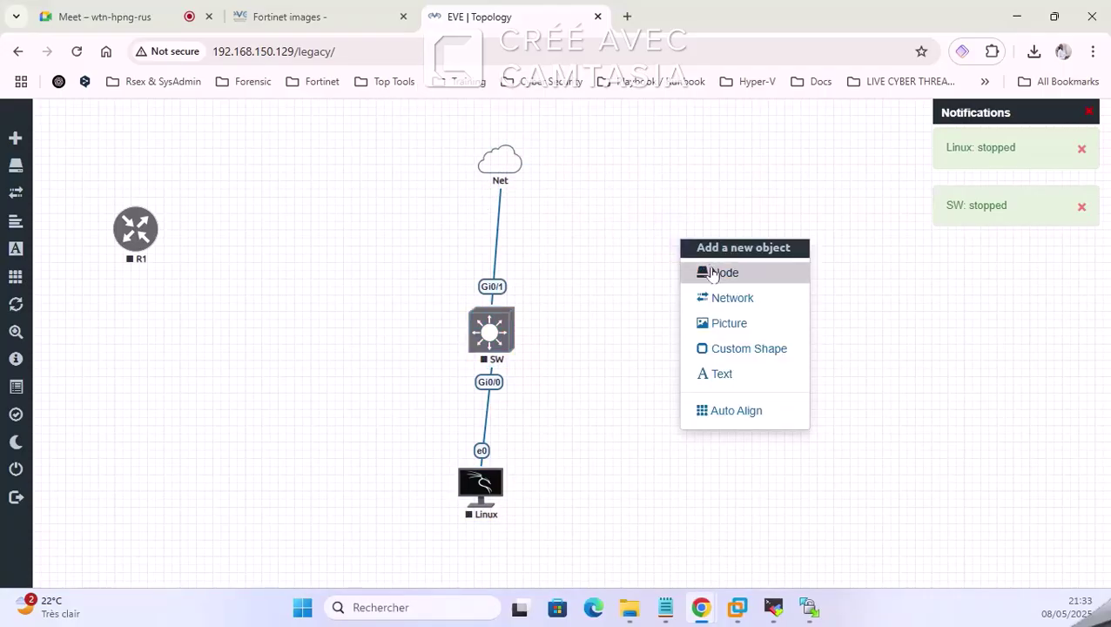
pyautogui.click(707, 273)
pyautogui.write('fort')
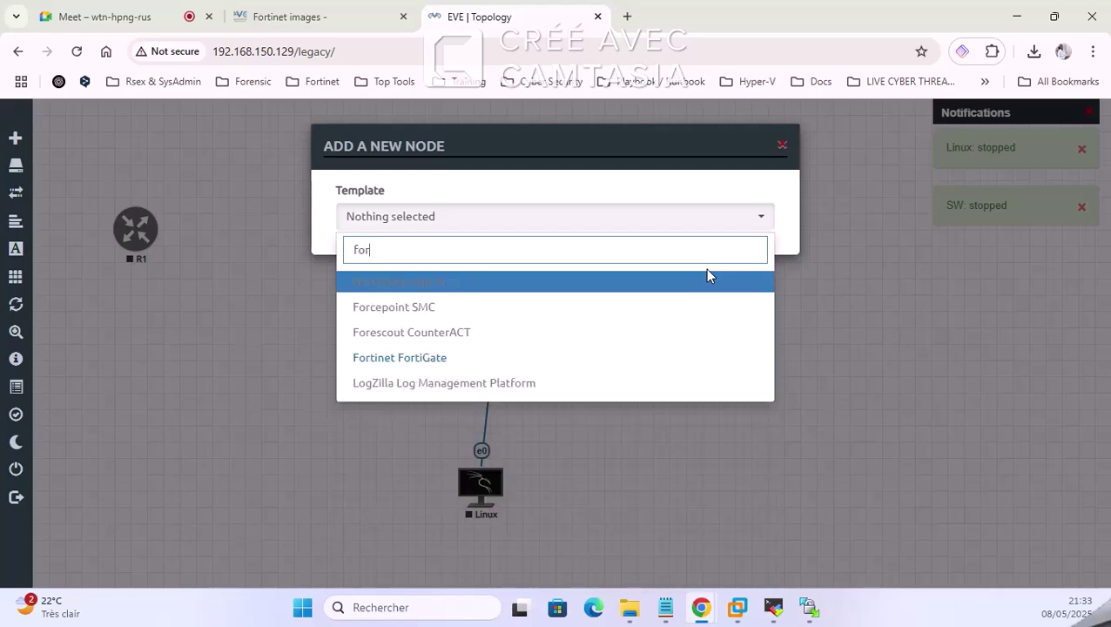
pyautogui.click(574, 281)
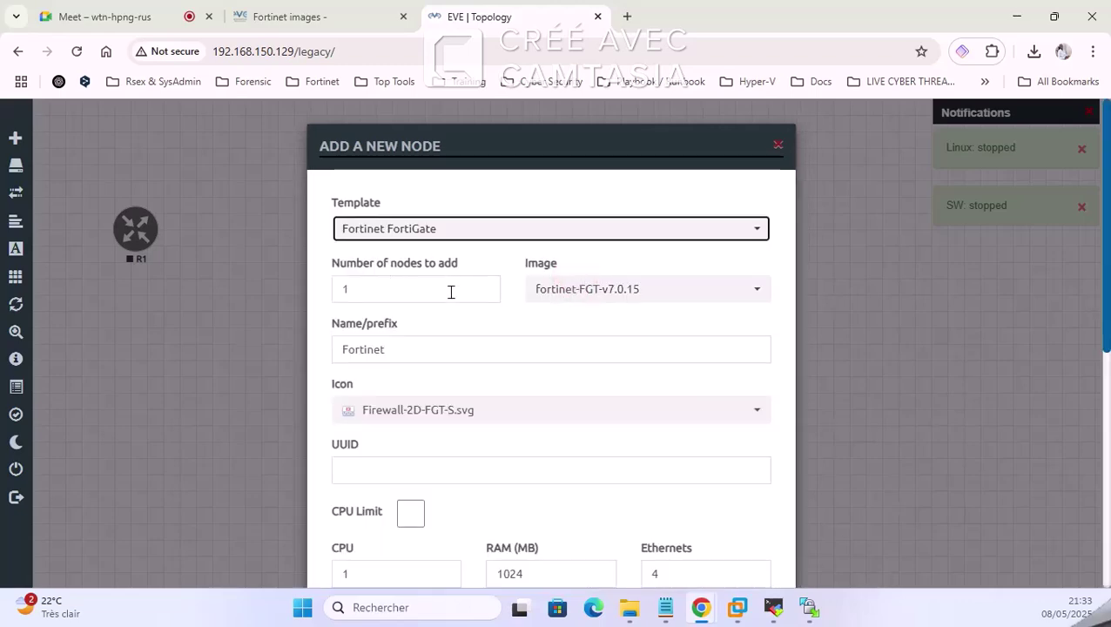
pyautogui.scroll(-2, 631, 300)
pyautogui.click(485, 333)
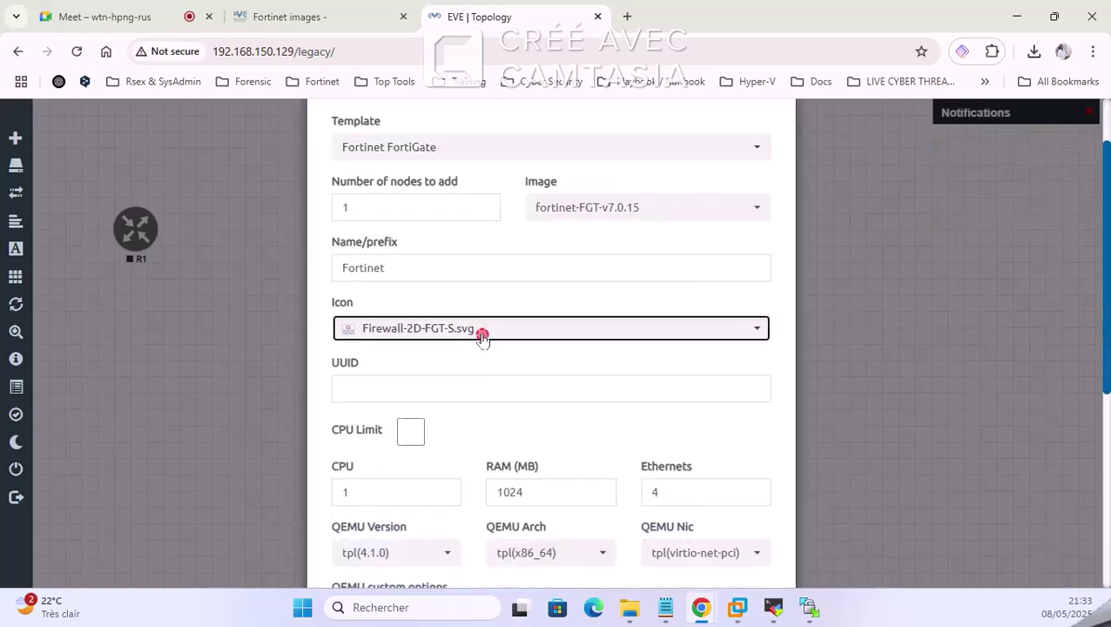
pyautogui.scroll(-4, 514, 396)
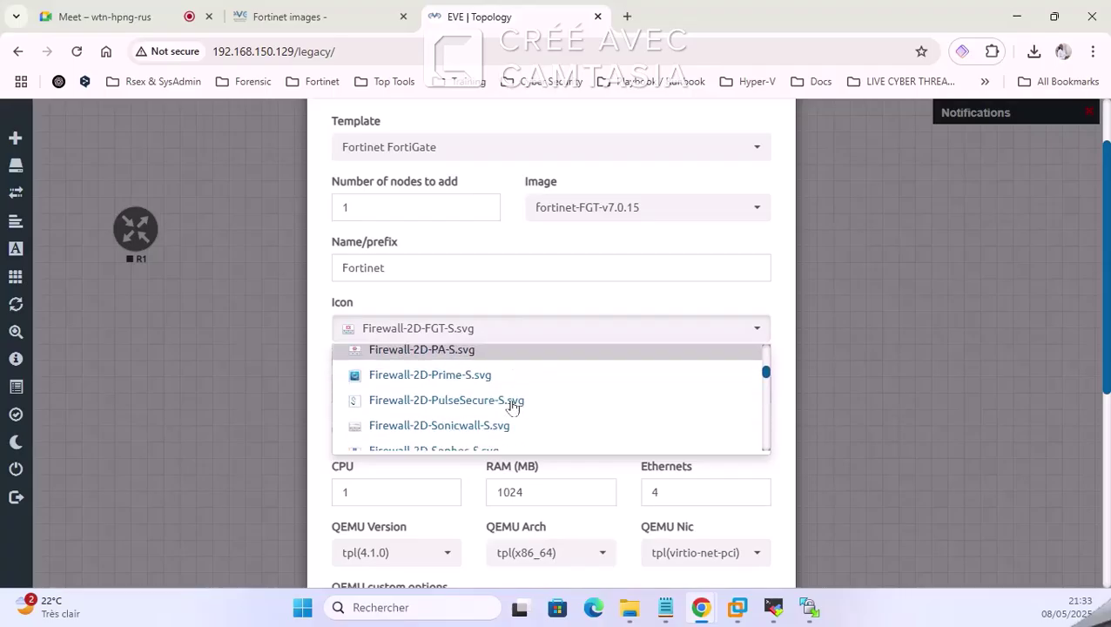
pyautogui.scroll(-5, 522, 401)
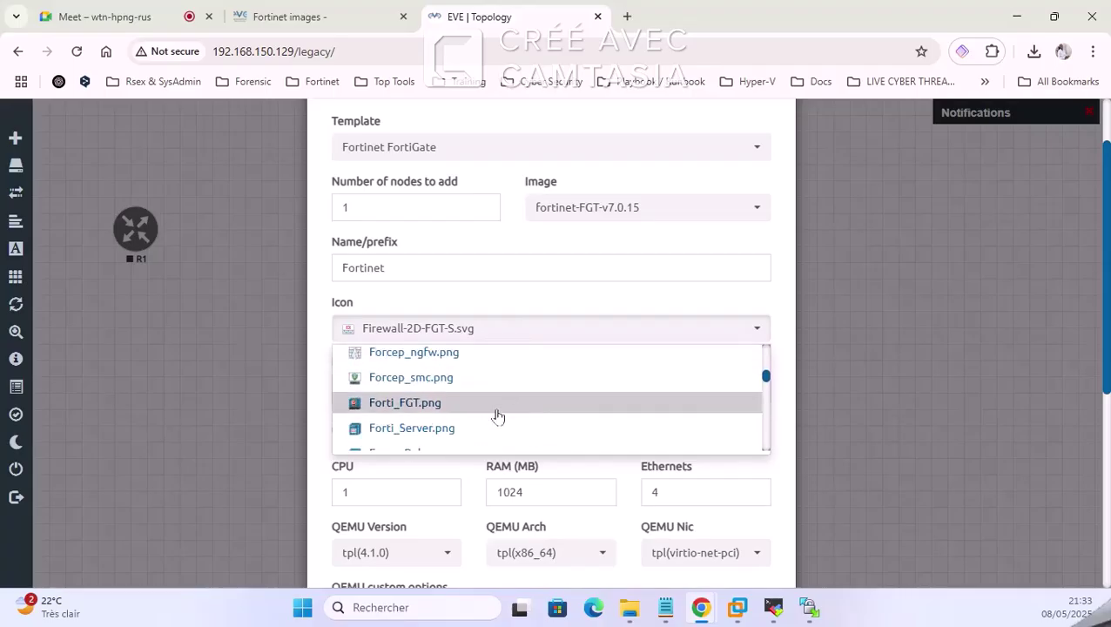
pyautogui.click(498, 412)
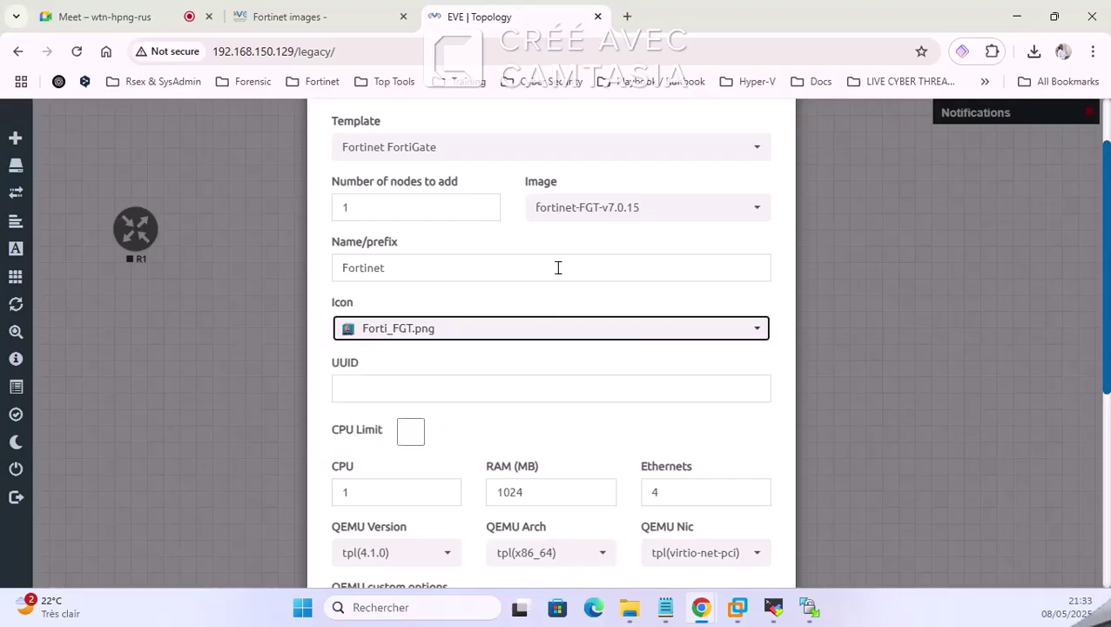
pyautogui.scroll(-2, 522, 331)
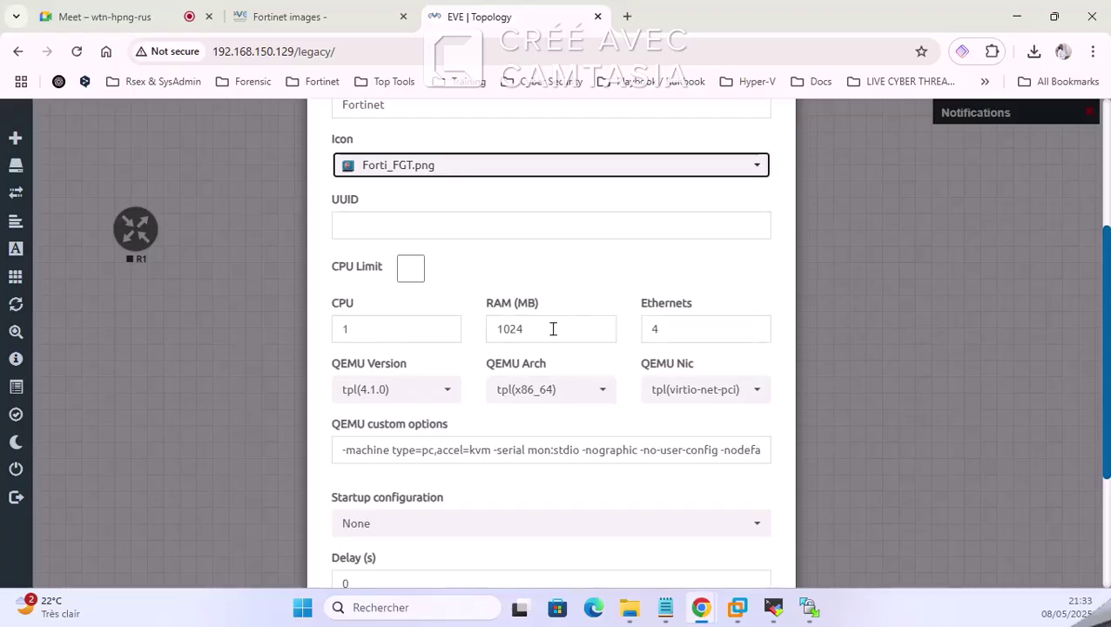
pyautogui.scroll(-1, 636, 347)
pyautogui.scroll(-1, 610, 357)
pyautogui.click(469, 536)
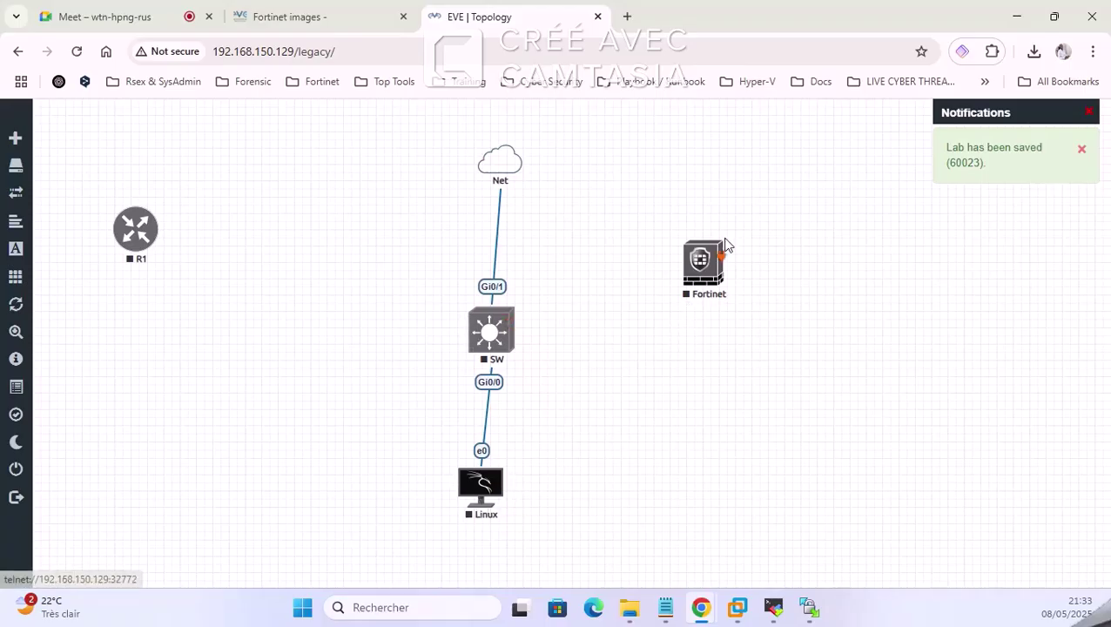
# Step: Move the Fortinet node aside and delete the Net–SW link
pyautogui.moveTo(706, 259); pyautogui.dragTo(647, 230)
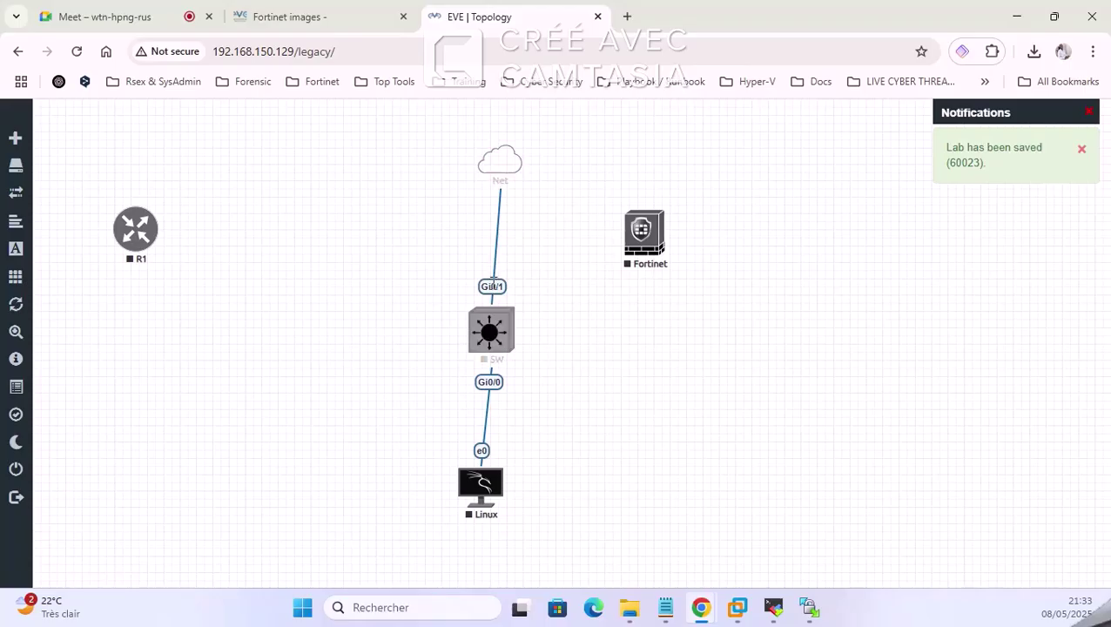
pyautogui.rightClick(493, 287)
pyautogui.click(541, 318)
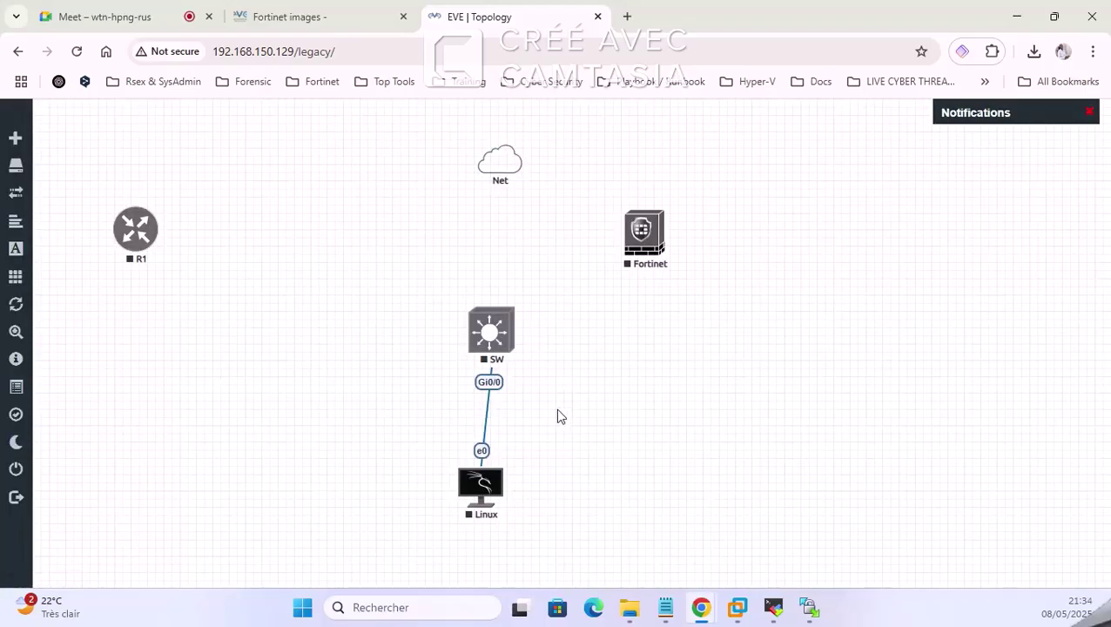
# Step: Rearrange Net, Fortinet and SW, then draw a link from Fortinet to the Net cloud
pyautogui.moveTo(499, 159); pyautogui.dragTo(768, 190)
pyautogui.moveTo(645, 244); pyautogui.dragTo(498, 219)
pyautogui.moveTo(480, 332)
pyautogui.mouseDown()
pyautogui.moveTo(466, 354)
pyautogui.moveTo(468, 340)
pyautogui.mouseUp()
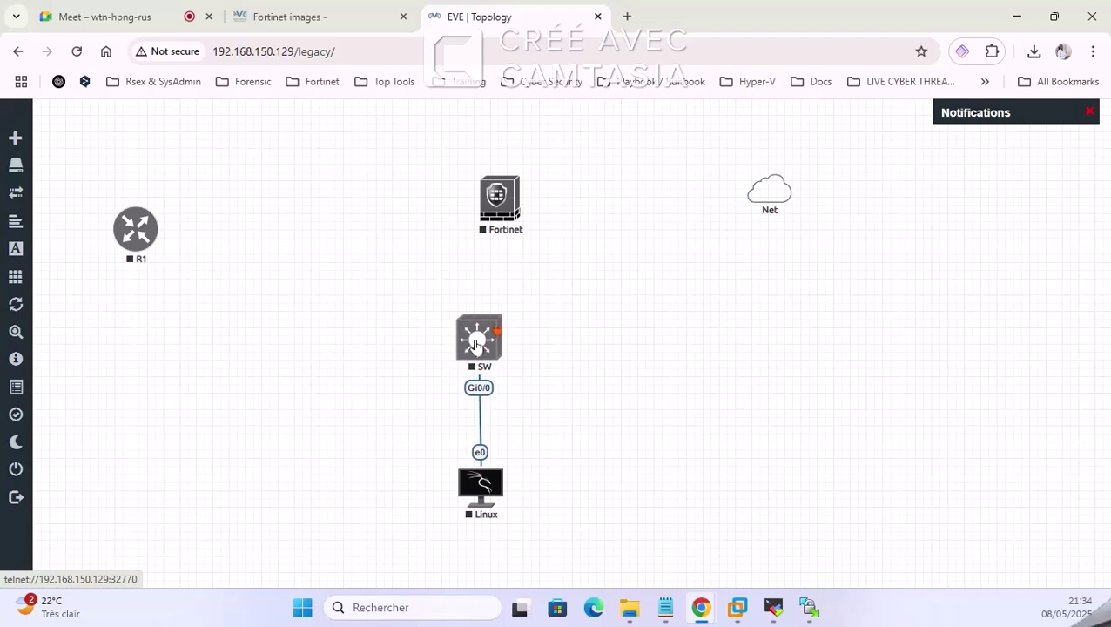
pyautogui.moveTo(501, 190); pyautogui.dragTo(479, 185)
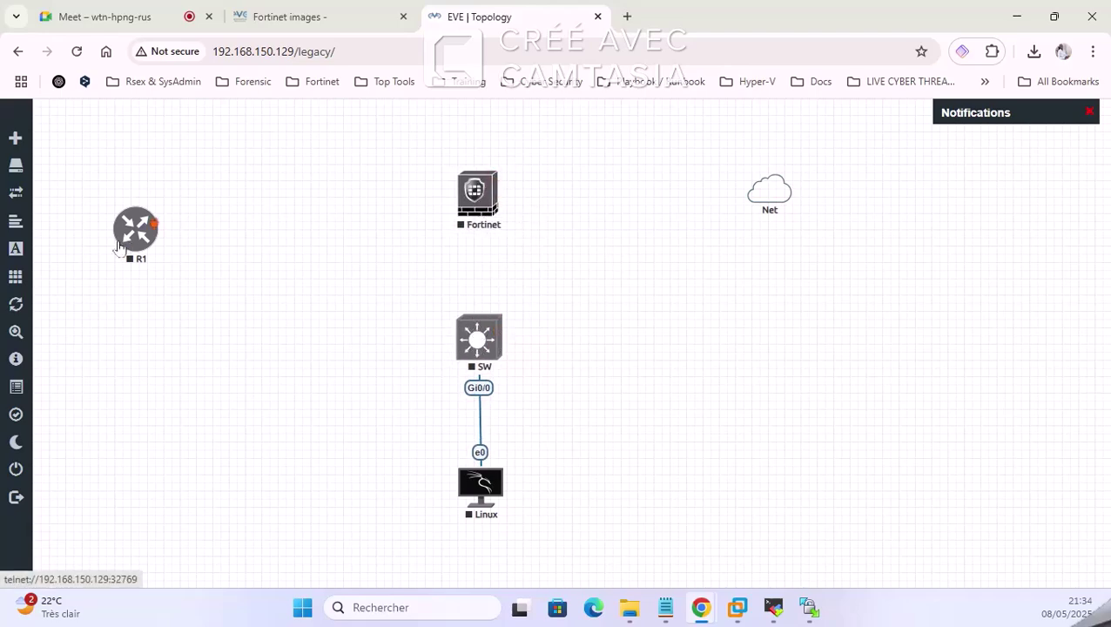
pyautogui.moveTo(498, 187); pyautogui.dragTo(770, 197)
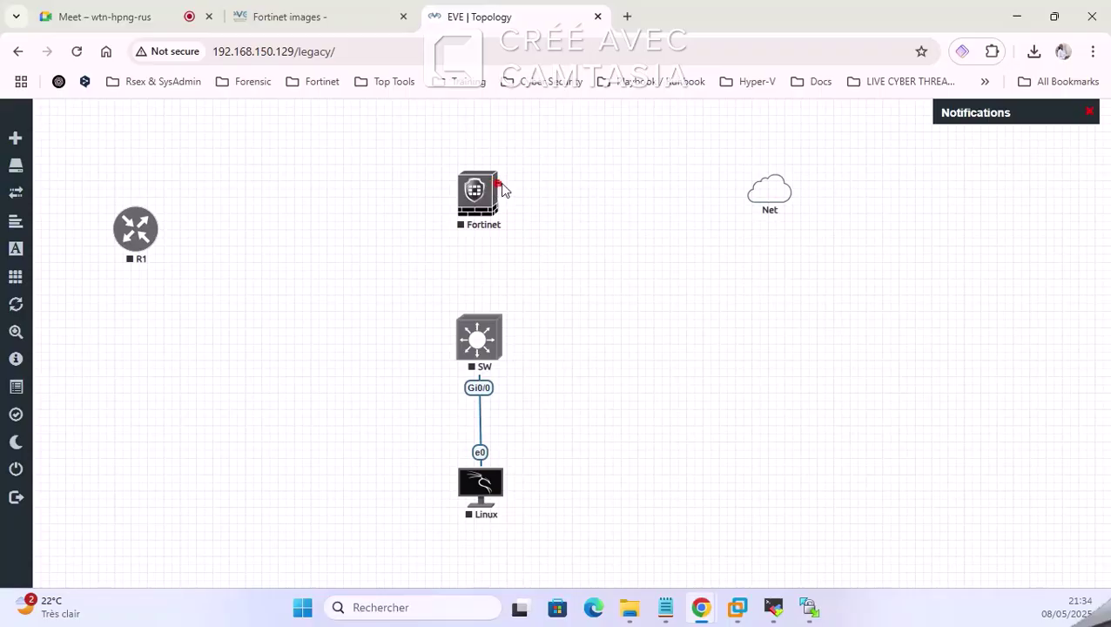
pyautogui.moveTo(498, 185); pyautogui.dragTo(786, 197)
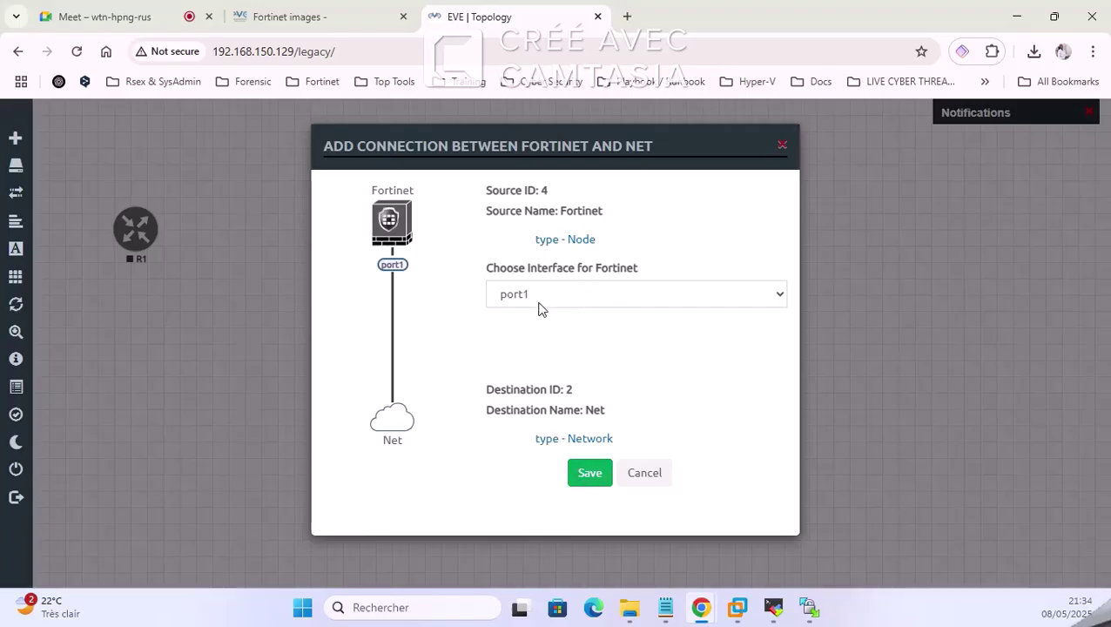
# Step: Save the Fortinet port1 to Net connection and re-save the Net cloud's settings
pyautogui.click(597, 475)
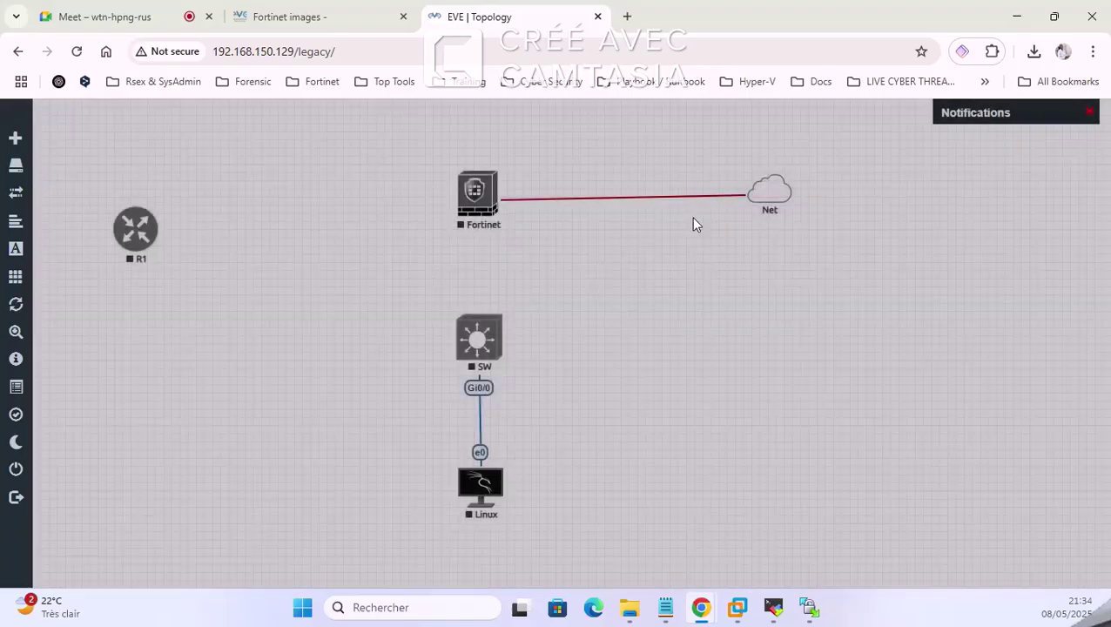
pyautogui.moveTo(769, 190); pyautogui.dragTo(766, 200)
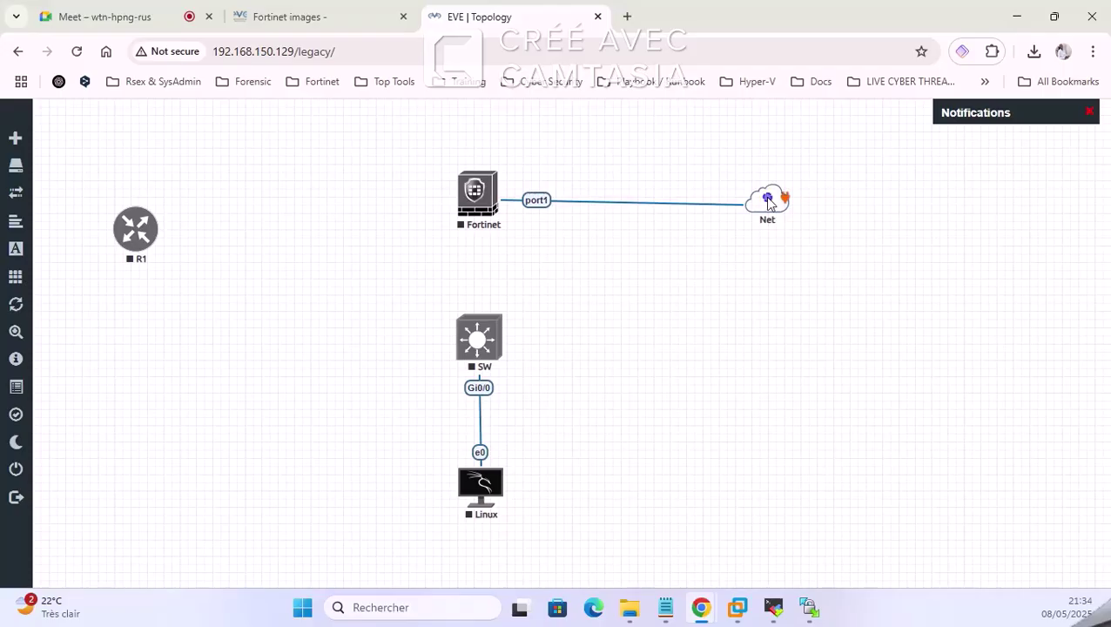
pyautogui.rightClick(768, 203)
pyautogui.click(801, 232)
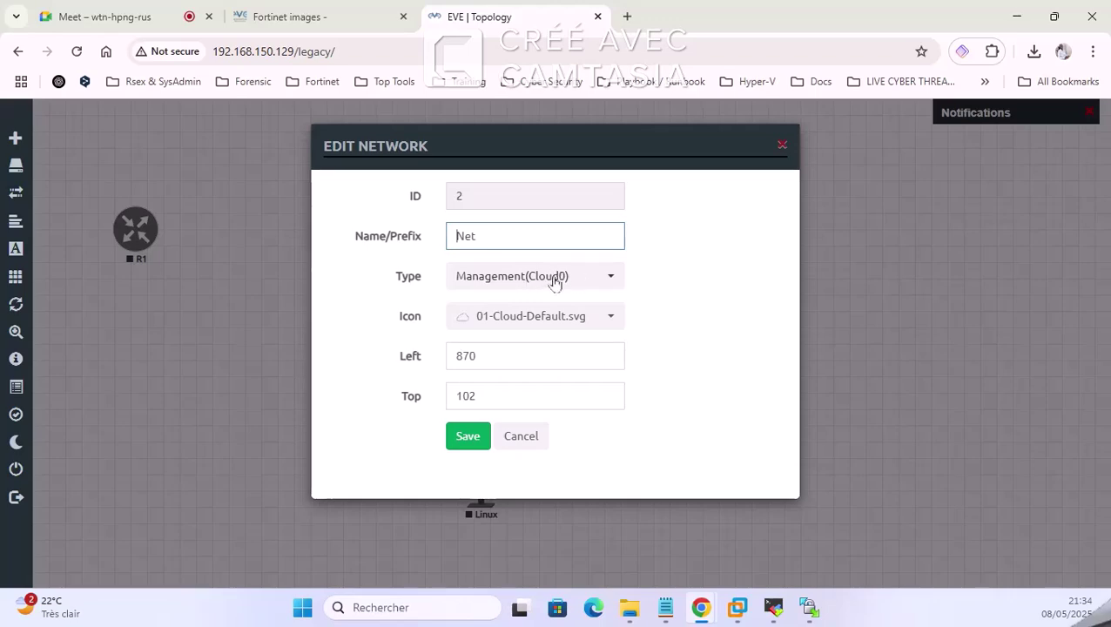
pyautogui.click(467, 436)
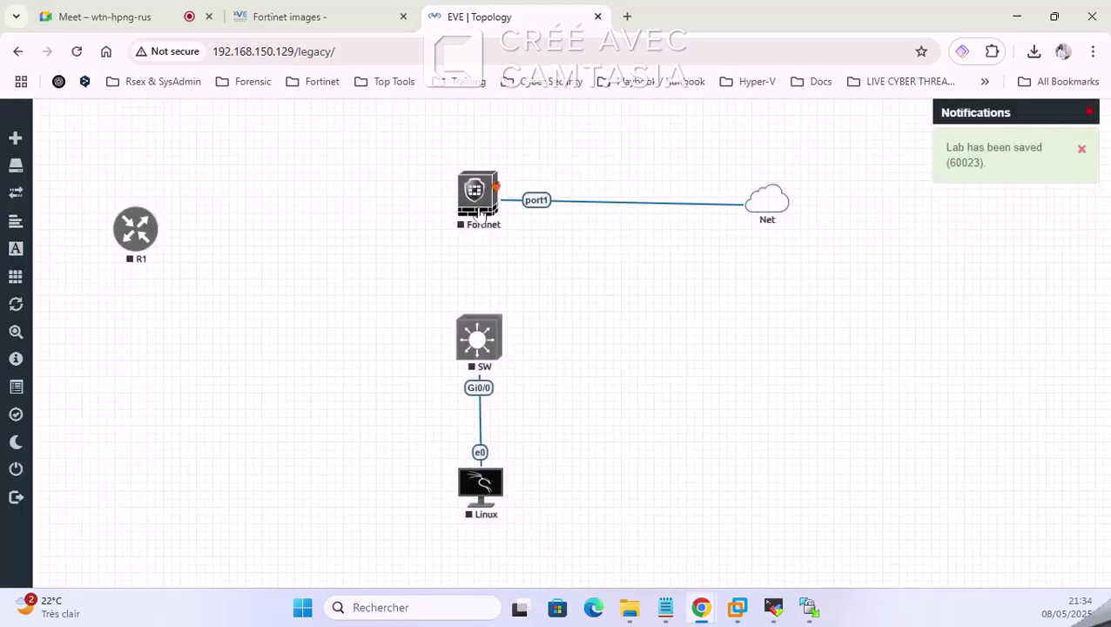
# Step: Link SW's Gi0/1 to Fortinet port2 and drag R1 onto the Fortinet–Net link
pyautogui.moveTo(474, 220); pyautogui.dragTo(476, 213)
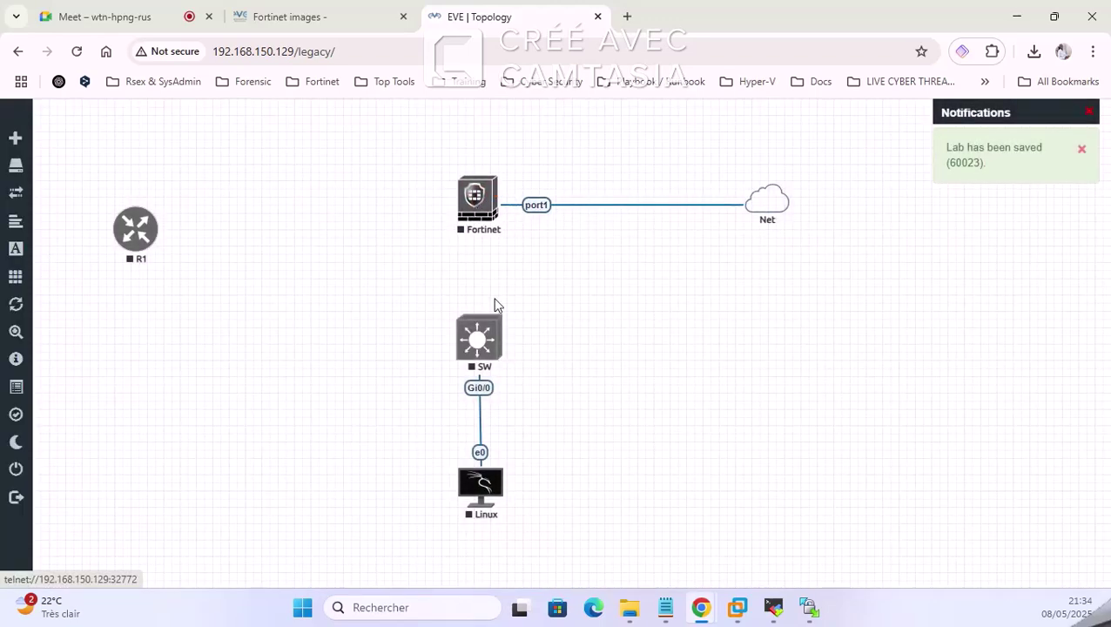
pyautogui.moveTo(497, 332); pyautogui.dragTo(477, 199)
pyautogui.click(582, 545)
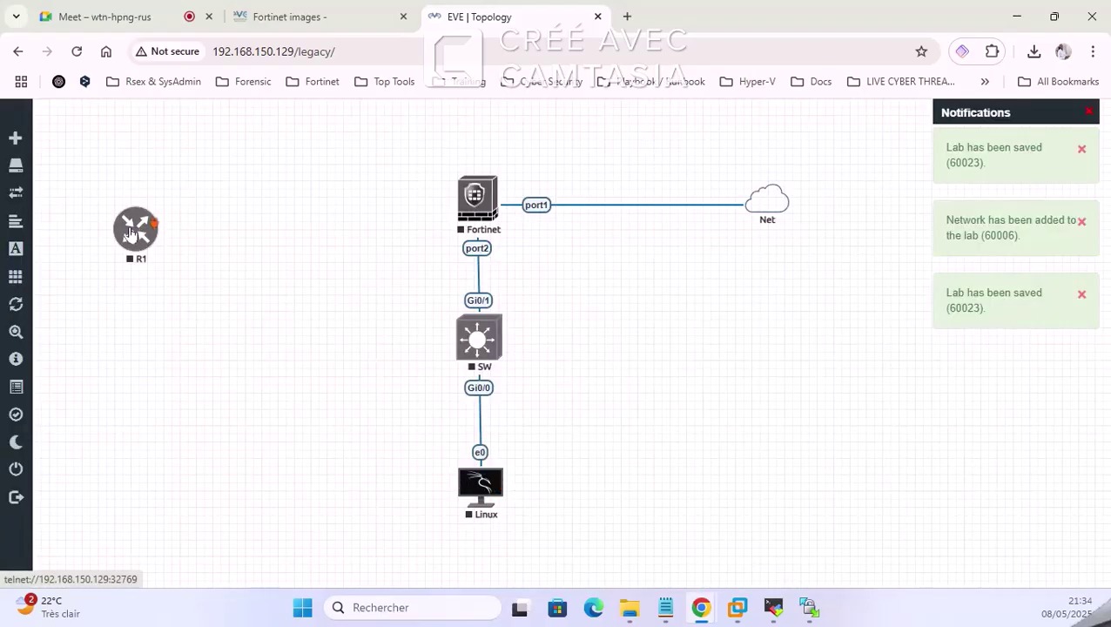
pyautogui.moveTo(133, 242); pyautogui.dragTo(628, 212)
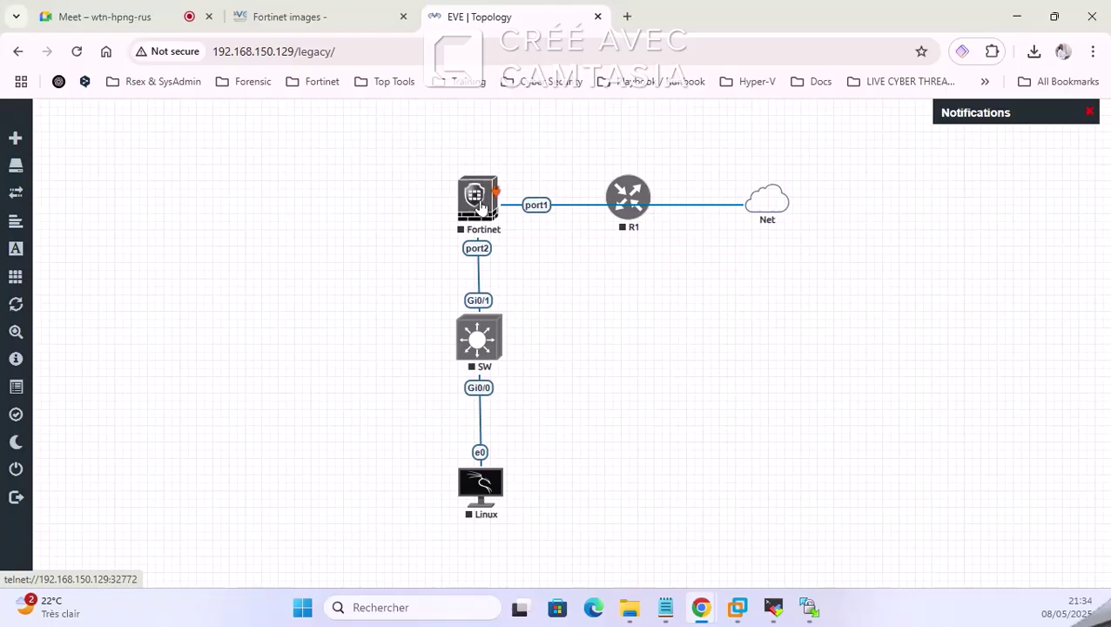
# Step: Move R1 back to the left and delete it from the lab
pyautogui.moveTo(625, 200); pyautogui.dragTo(101, 199)
pyautogui.rightClick(103, 198)
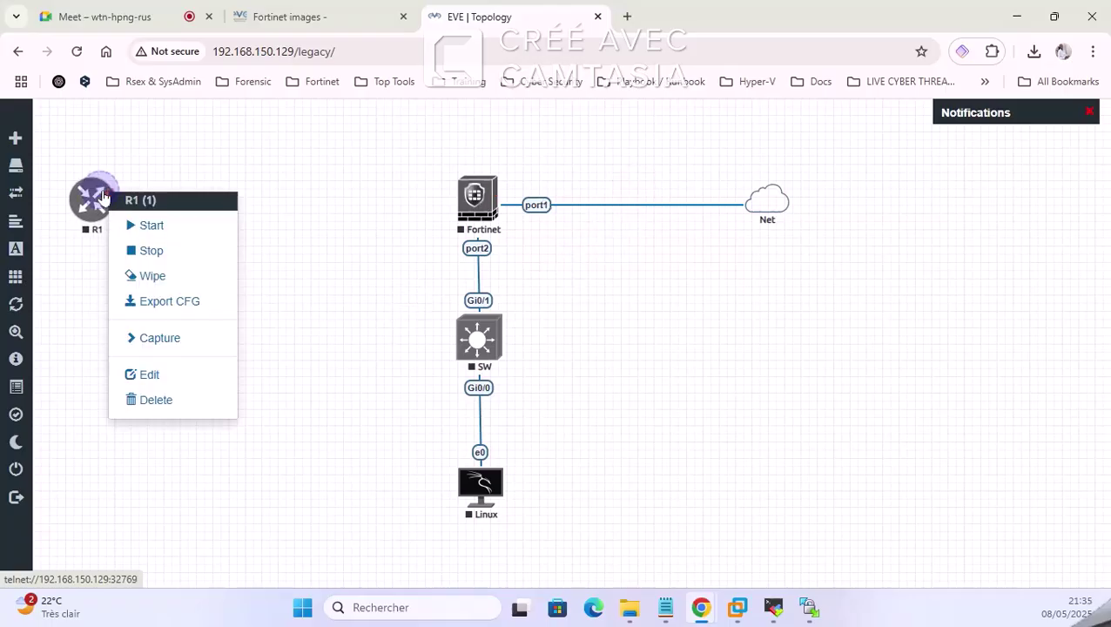
pyautogui.click(165, 400)
pyautogui.click(503, 225)
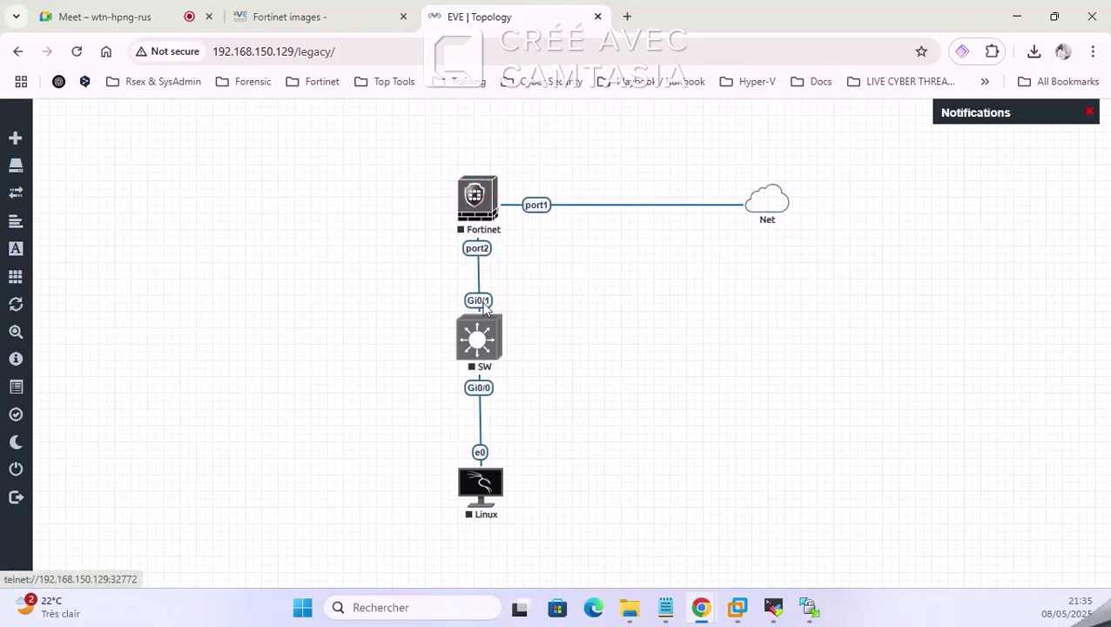
# Step: Nudge SW and Linux into line and box-select Fortinet, SW and Linux
pyautogui.moveTo(484, 347); pyautogui.dragTo(479, 357)
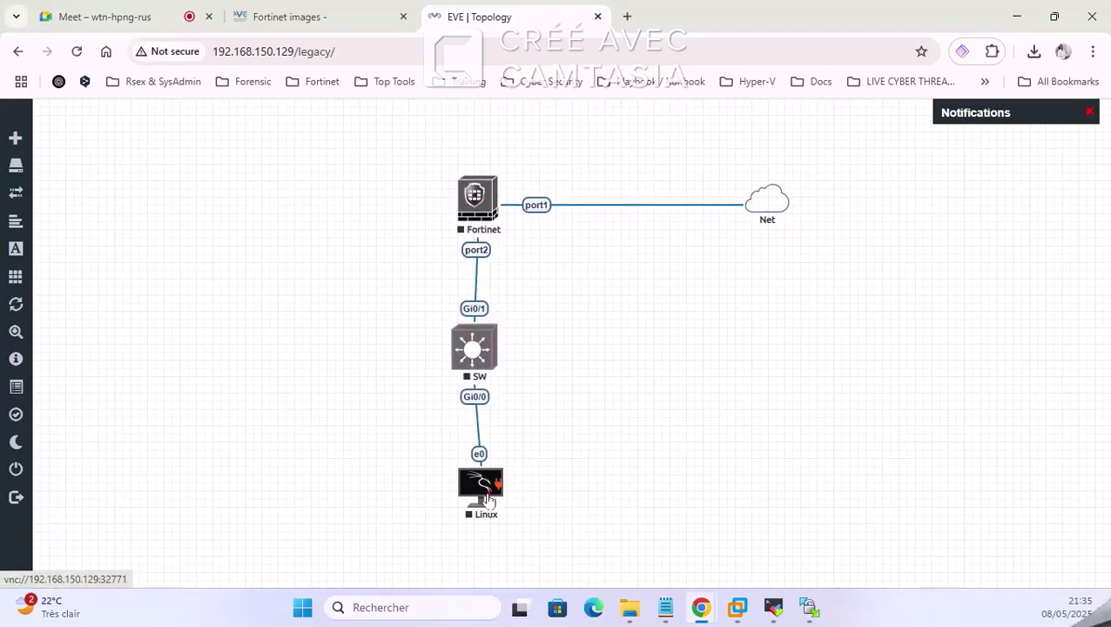
pyautogui.moveTo(483, 495); pyautogui.dragTo(475, 499)
pyautogui.moveTo(487, 559); pyautogui.dragTo(488, 207)
# Step: Use the sidebar's More actions > Start all nodes to boot Fortinet, SW and Linux
pyautogui.rightClick(487, 206)
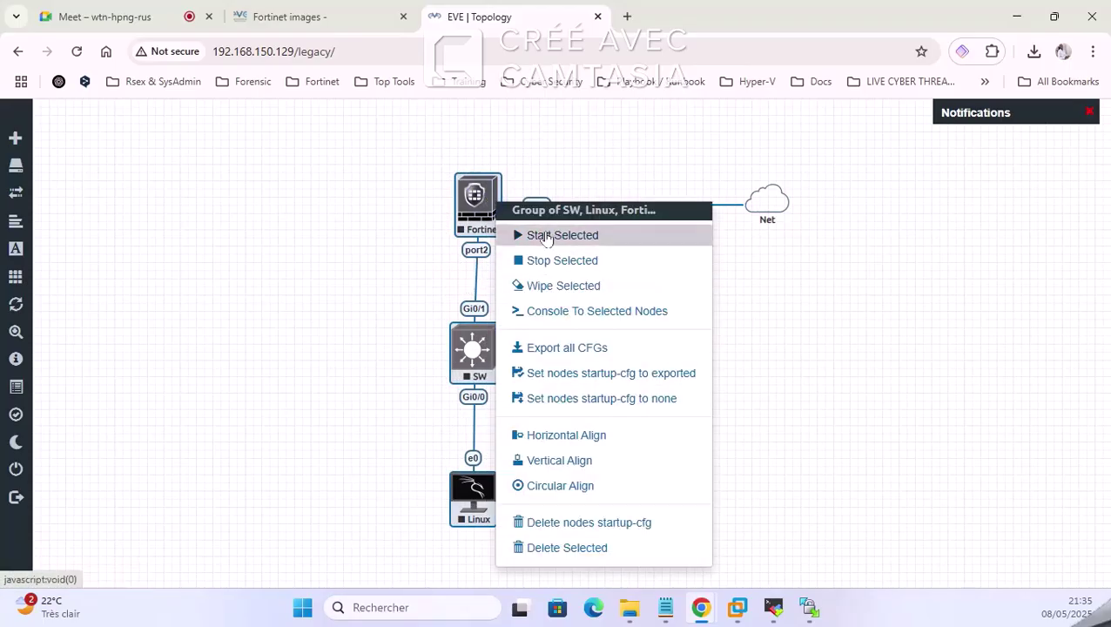
pyautogui.click(332, 272)
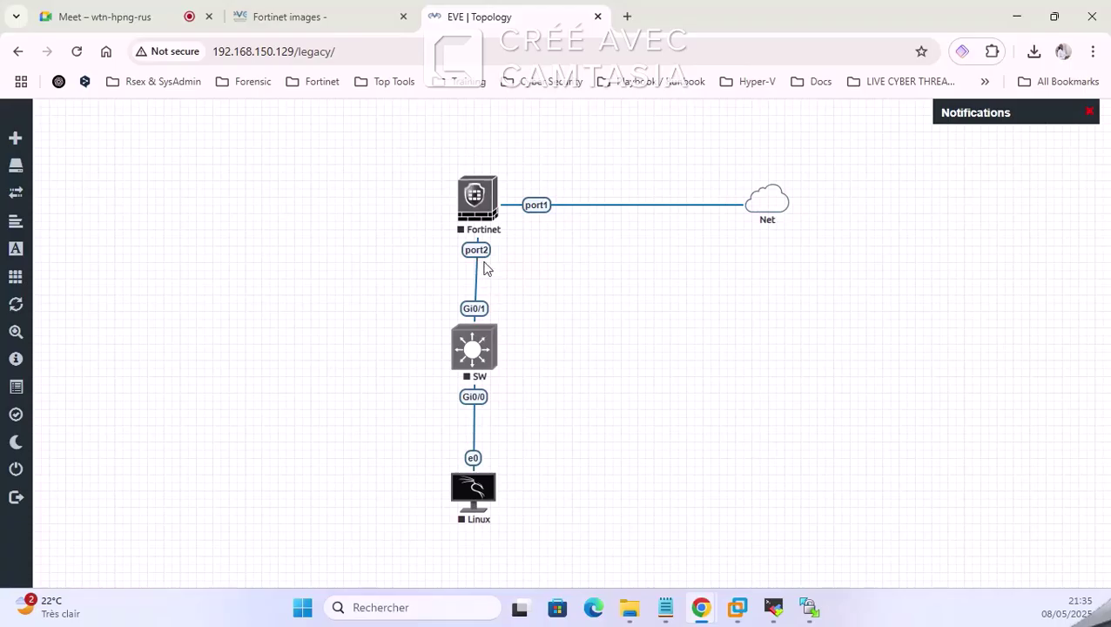
pyautogui.moveTo(22, 288)
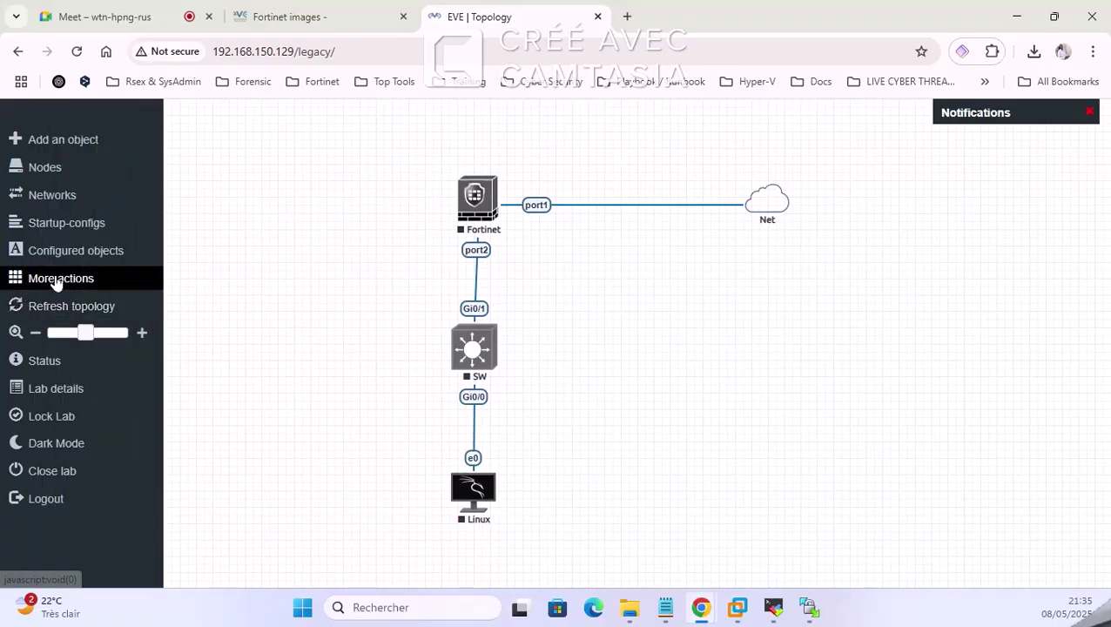
pyautogui.click(54, 279)
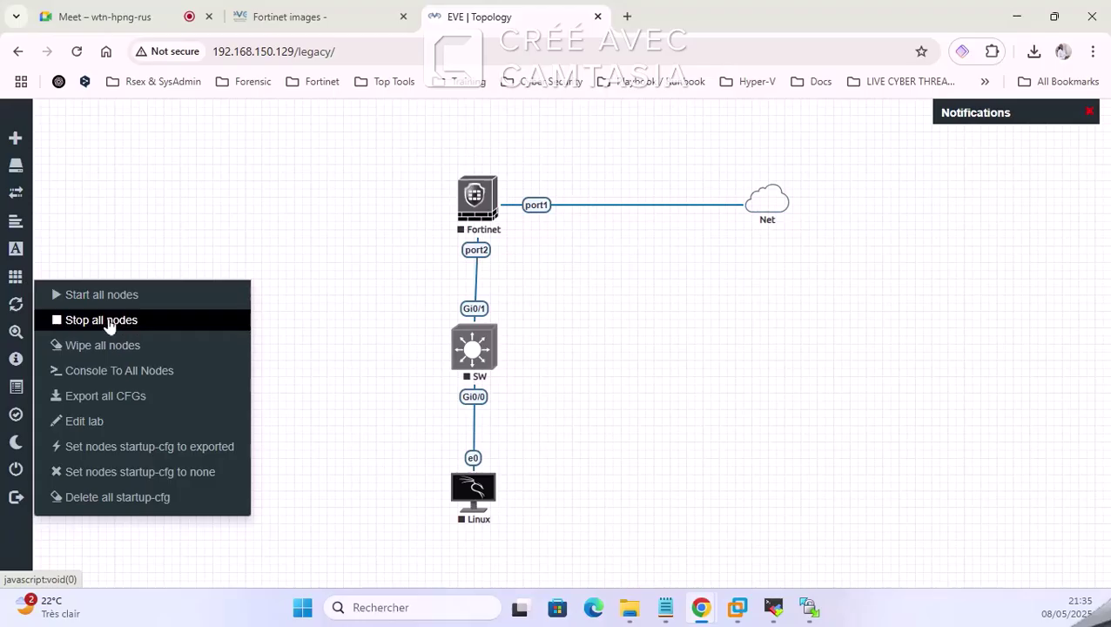
pyautogui.click(102, 296)
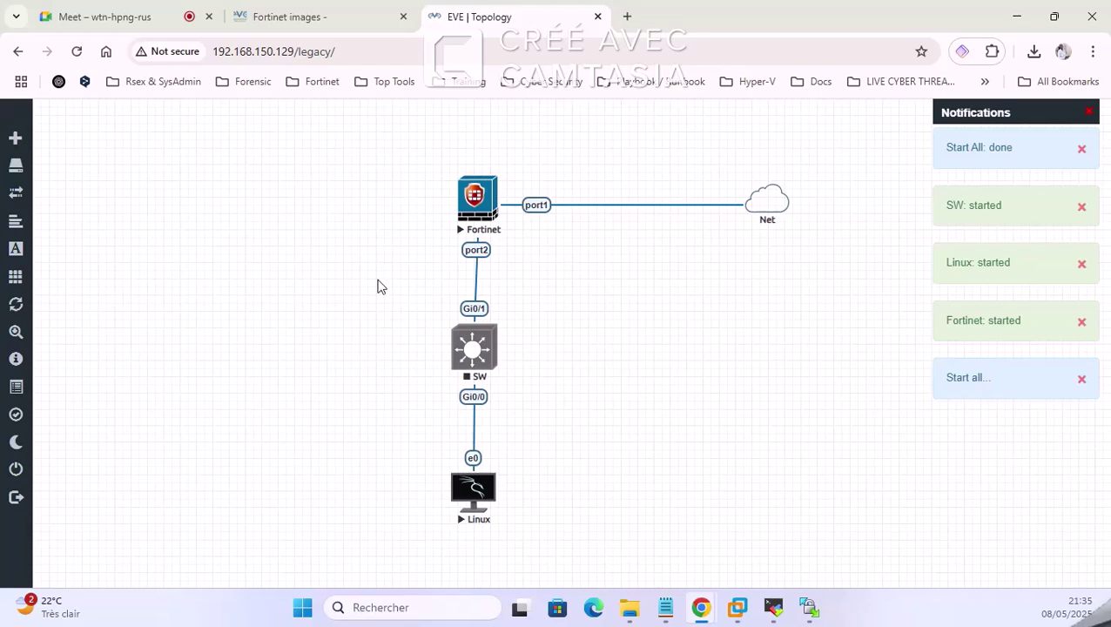
pyautogui.moveTo(72, 417)
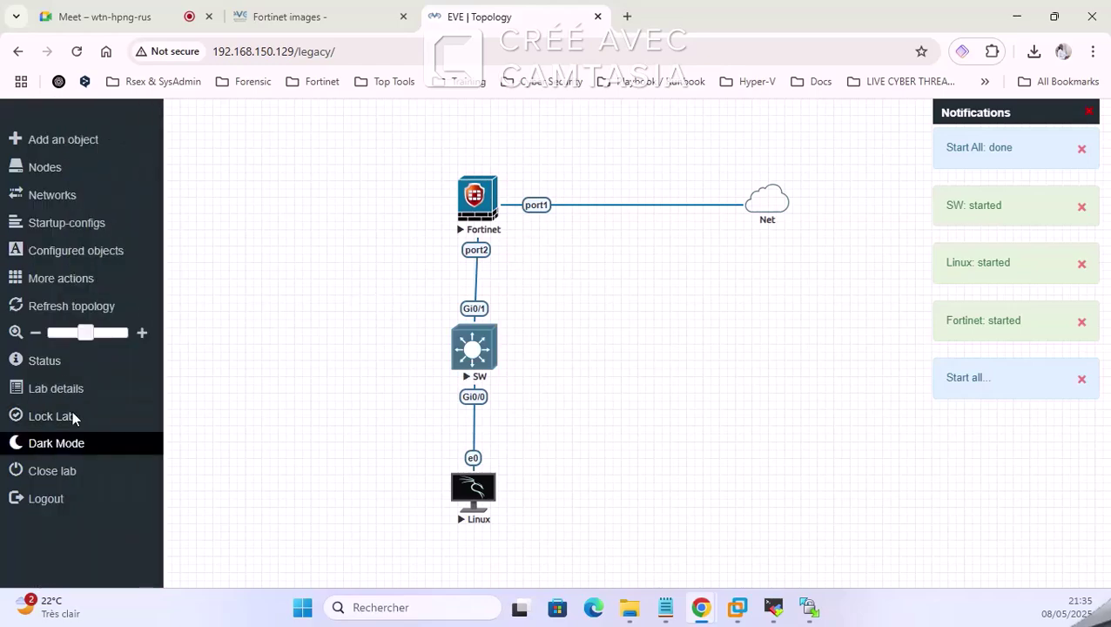
pyautogui.moveTo(92, 332)
pyautogui.mouseDown()
pyautogui.moveTo(80, 333)
pyautogui.moveTo(153, 331)
pyautogui.moveTo(94, 334)
pyautogui.moveTo(90, 345)
pyautogui.mouseUp()
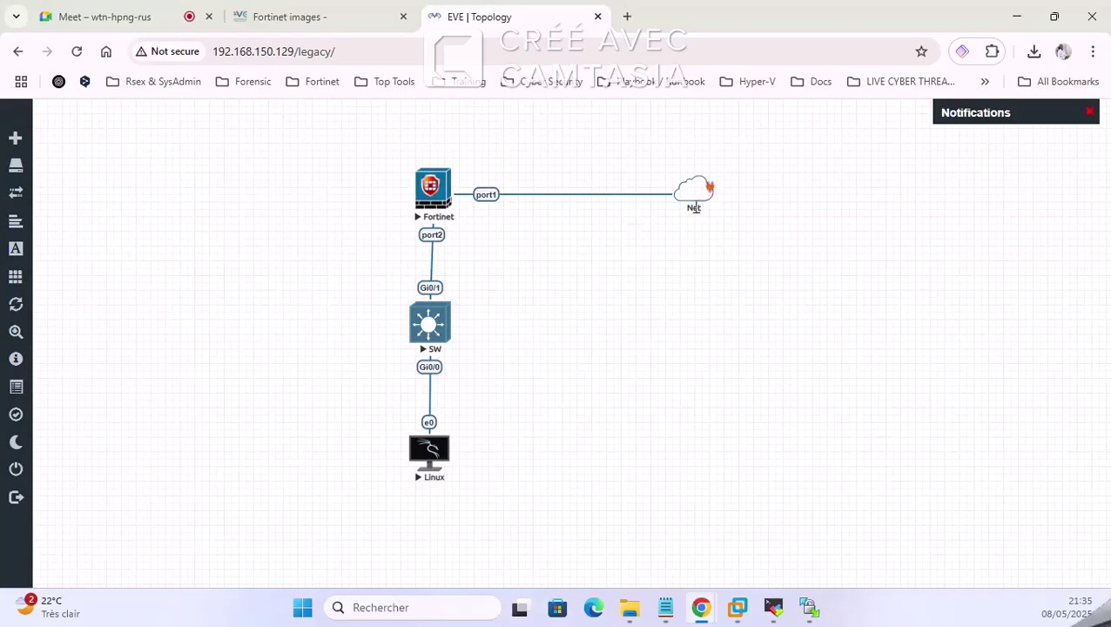
# Step: Open the Linux node's QEMU console through ultravnc, check its boot, then minimize it
pyautogui.moveTo(688, 198)
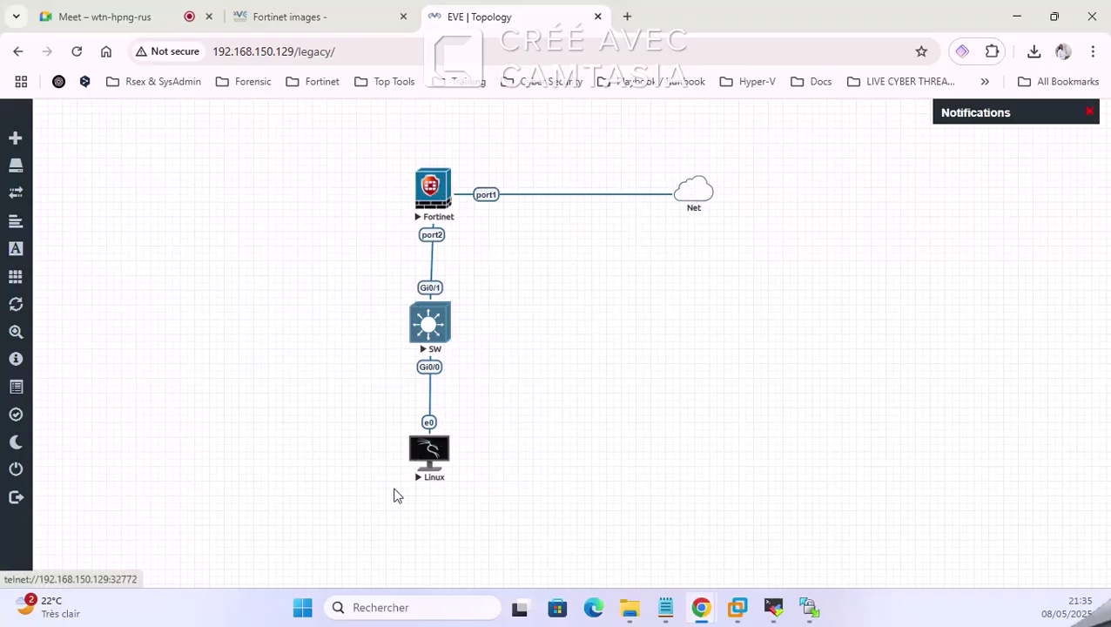
pyautogui.click(434, 448)
pyautogui.click(585, 171)
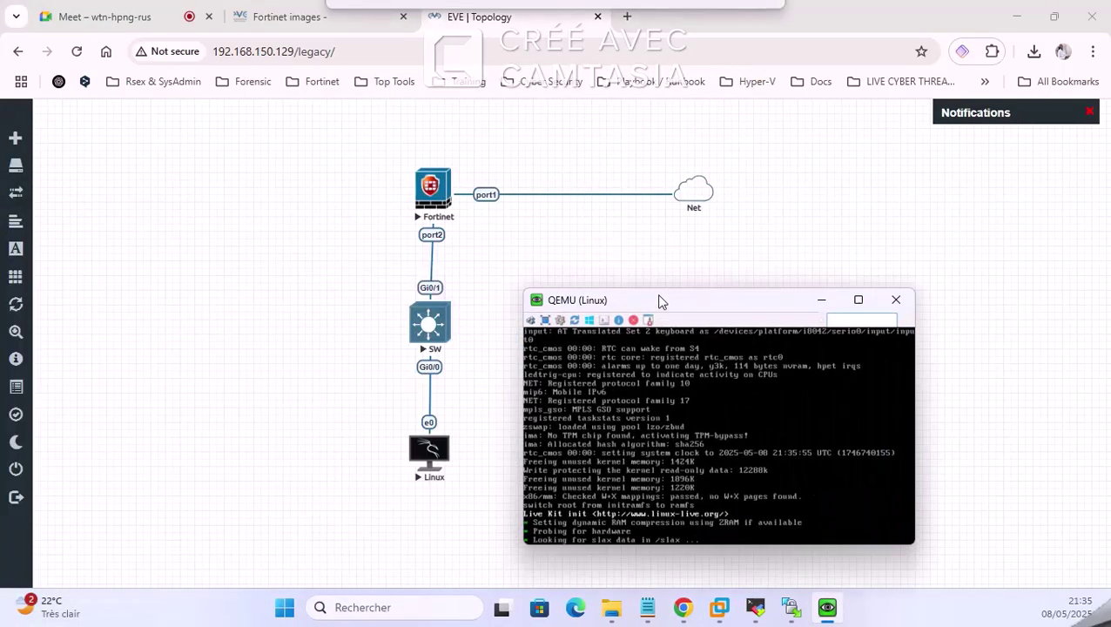
pyautogui.moveTo(635, 300); pyautogui.dragTo(754, 259)
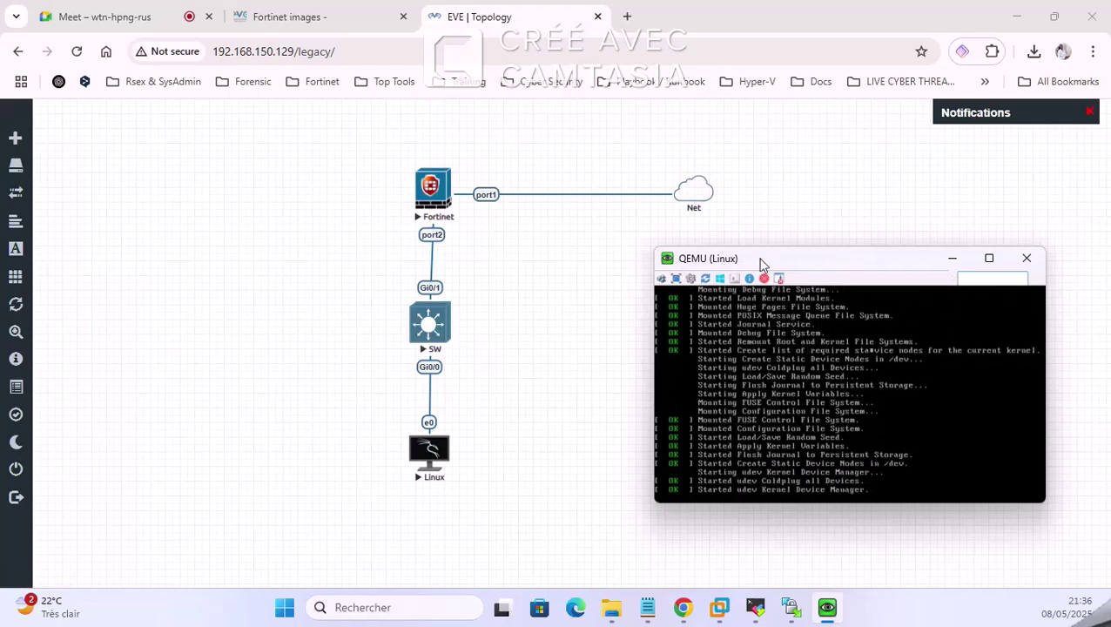
pyautogui.moveTo(788, 259); pyautogui.dragTo(810, 282)
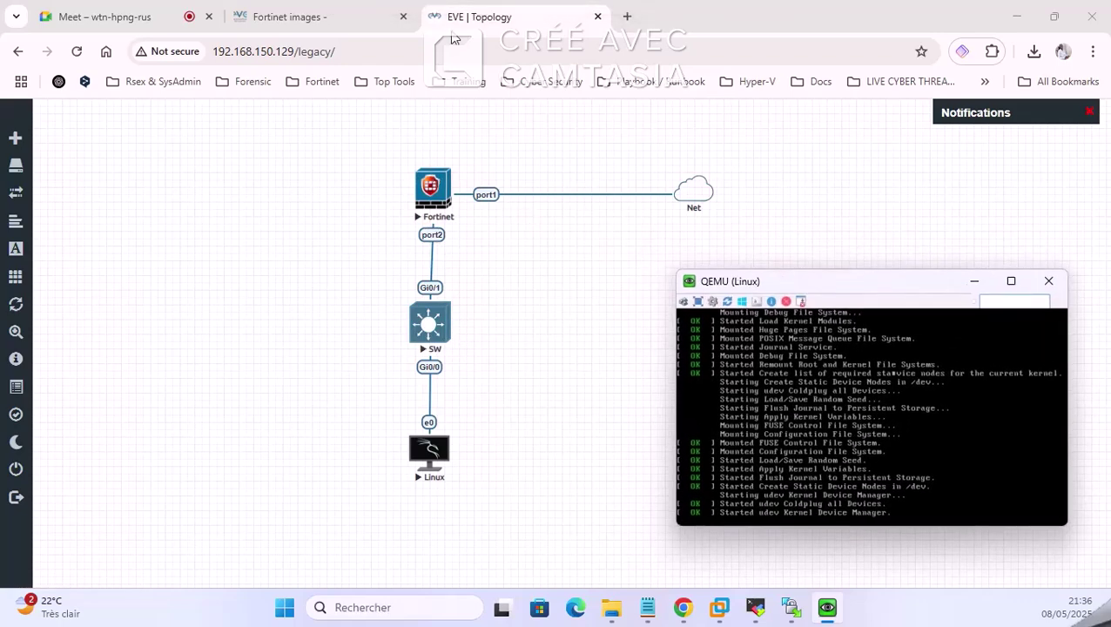
pyautogui.click(975, 282)
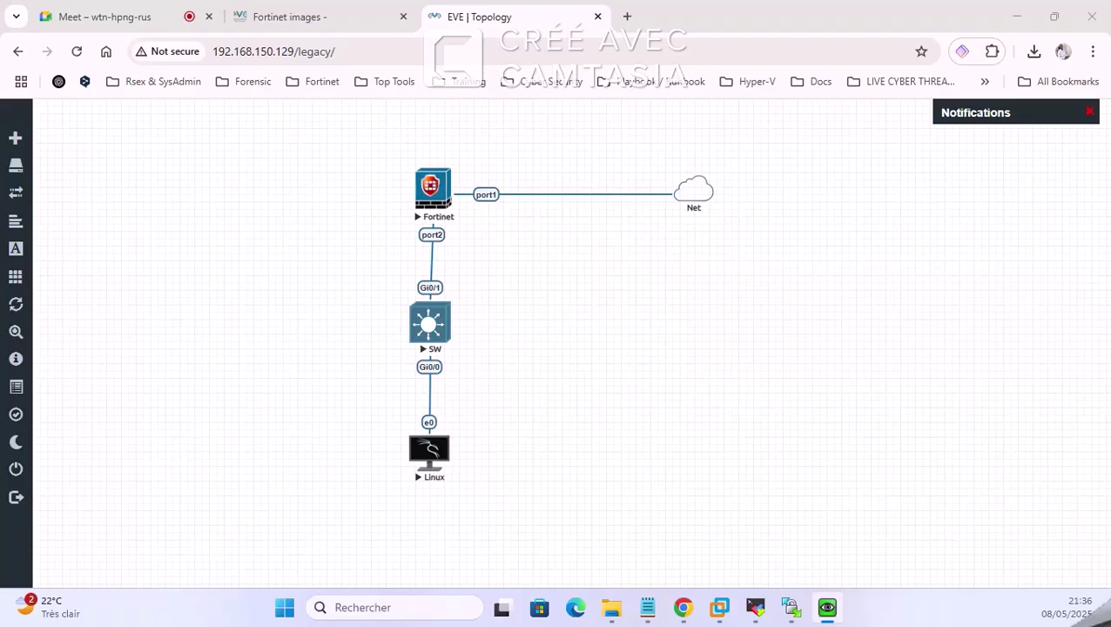
pyautogui.moveTo(2, 287); pyautogui.dragTo(1, 225)
# Step: Open the SW switch's telnet console, allowing the browser to launch the terminal client
pyautogui.click(427, 321)
pyautogui.click(442, 311)
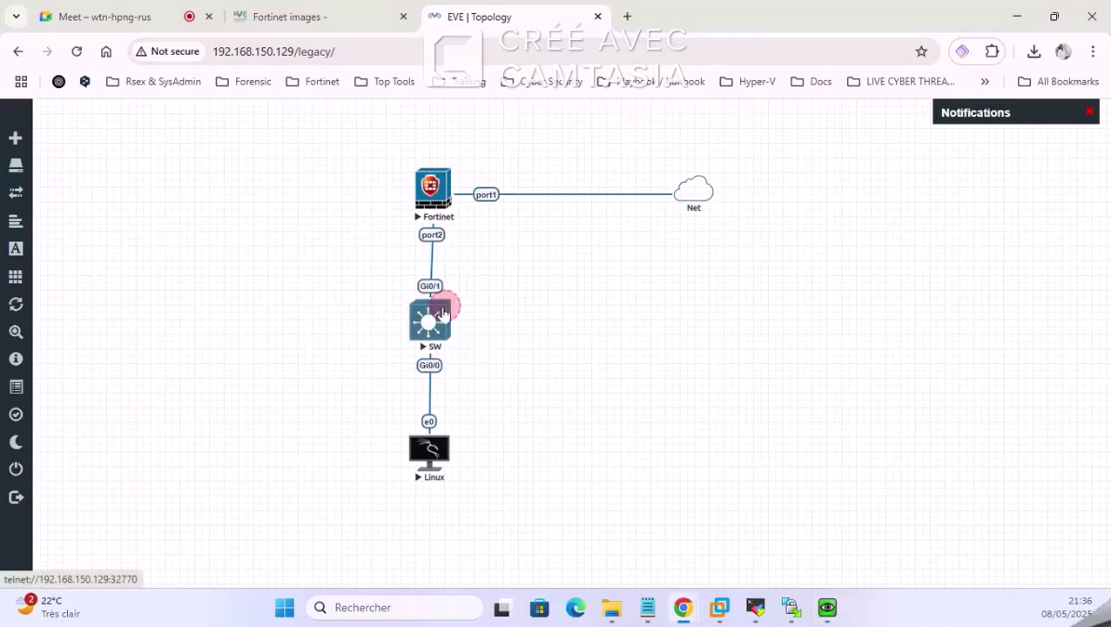
pyautogui.click(428, 320)
pyautogui.click(502, 176)
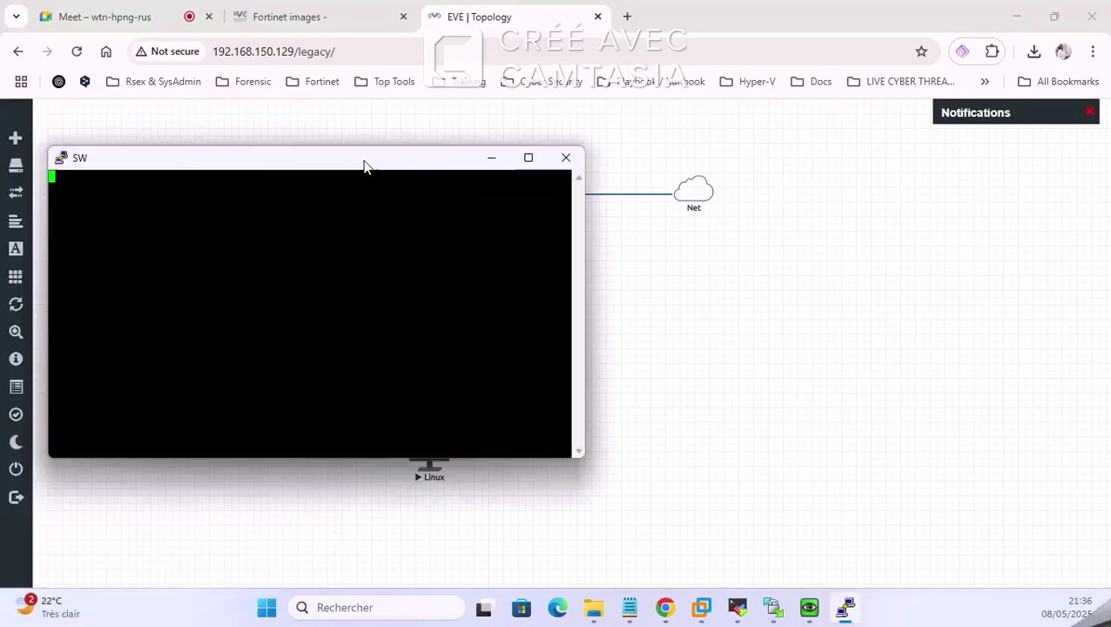
# Step: Arrange the SW PuTTY and Linux QEMU console windows side by side over the diagram
pyautogui.moveTo(365, 167); pyautogui.dragTo(916, 263)
pyautogui.moveTo(781, 258); pyautogui.dragTo(717, 273)
pyautogui.moveTo(529, 254); pyautogui.dragTo(671, 242)
pyautogui.click(742, 314)
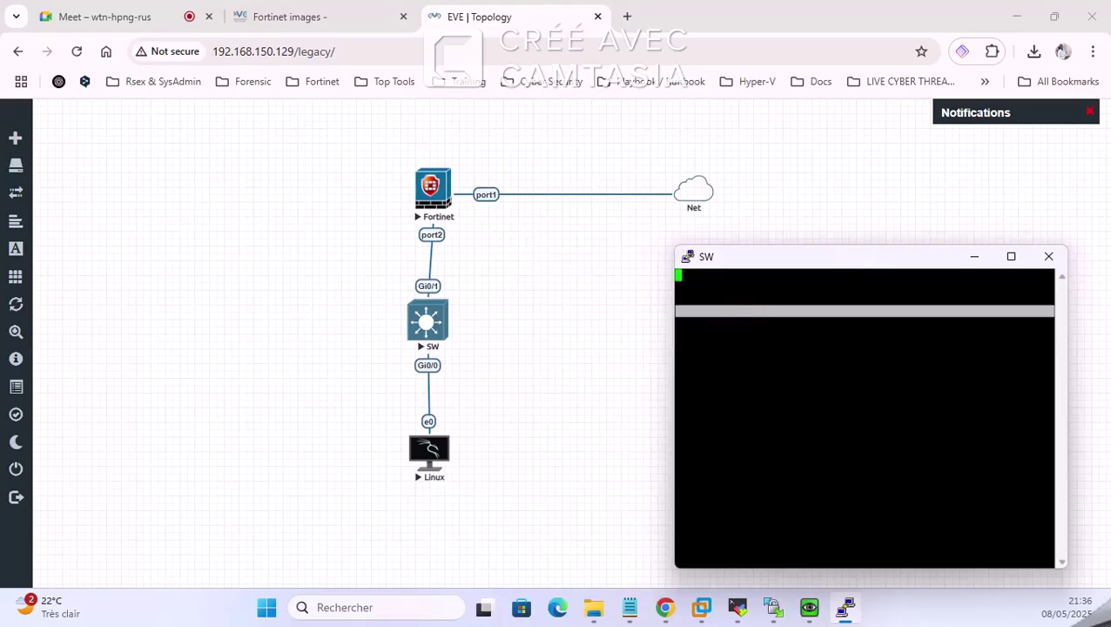
pyautogui.moveTo(134, 220); pyautogui.dragTo(362, 121)
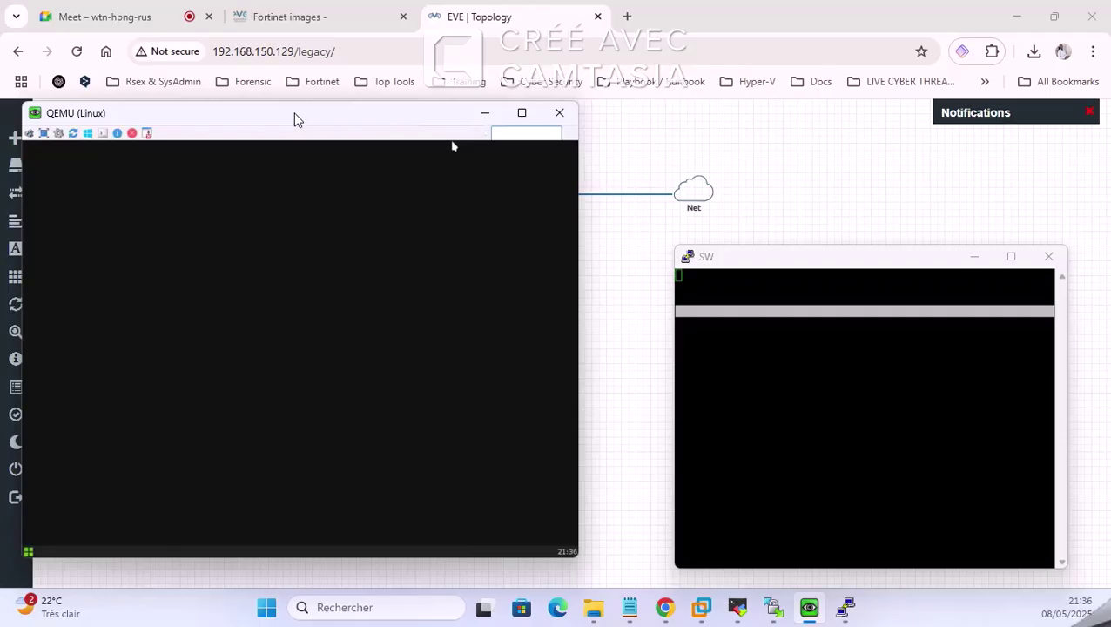
pyautogui.moveTo(295, 111); pyautogui.dragTo(278, 136)
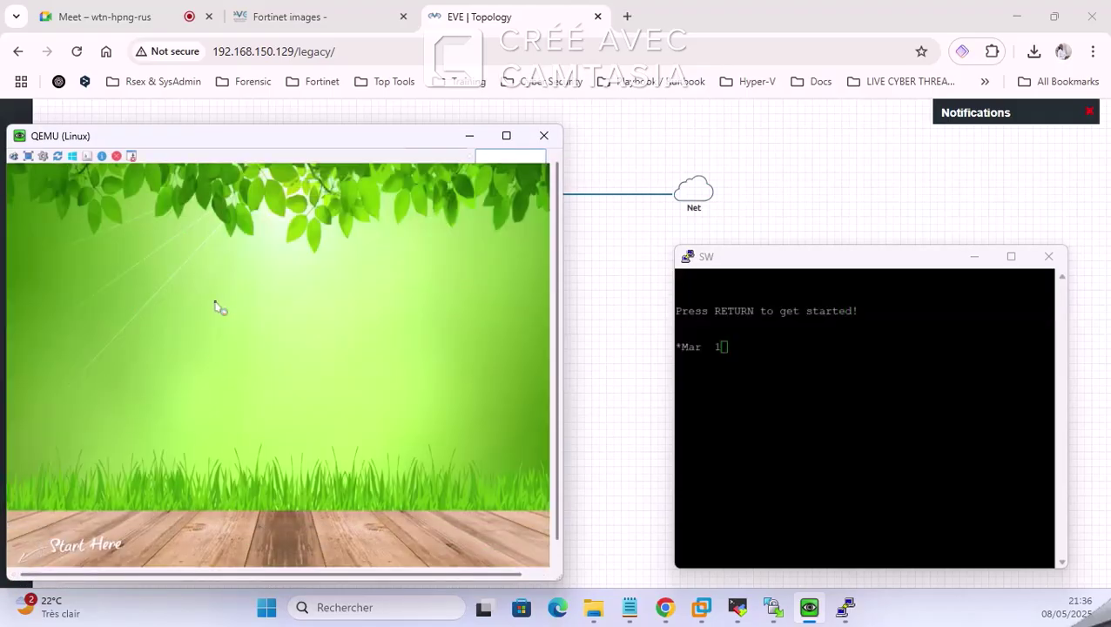
pyautogui.moveTo(558, 250); pyautogui.dragTo(554, 402)
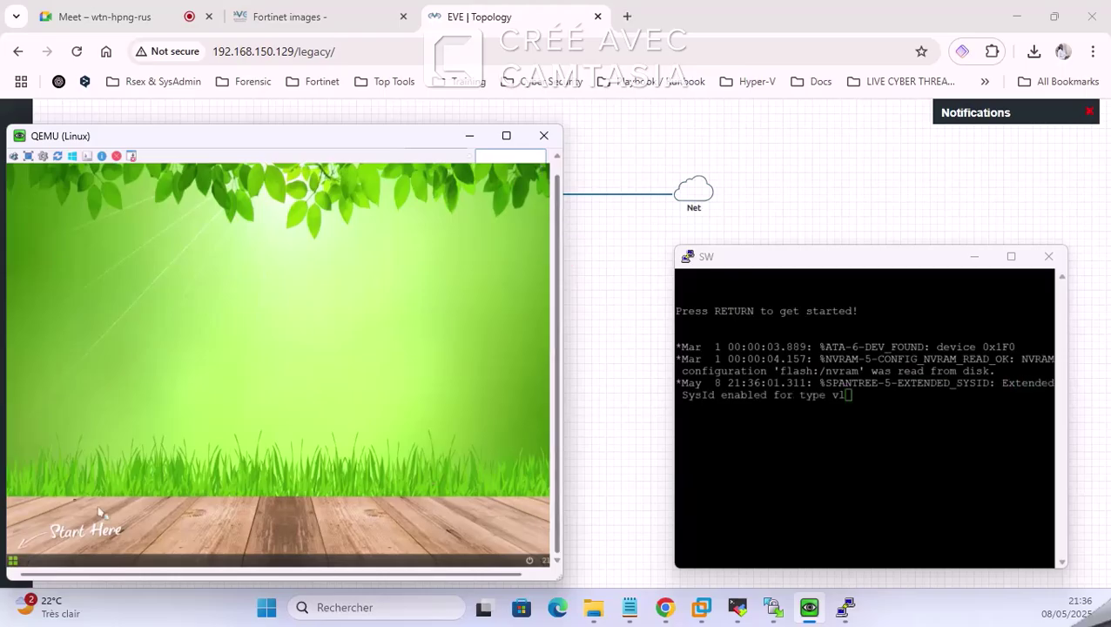
# Step: Run ifconfig in a terminal on the Linux guest to list its interfaces
pyautogui.click(16, 560)
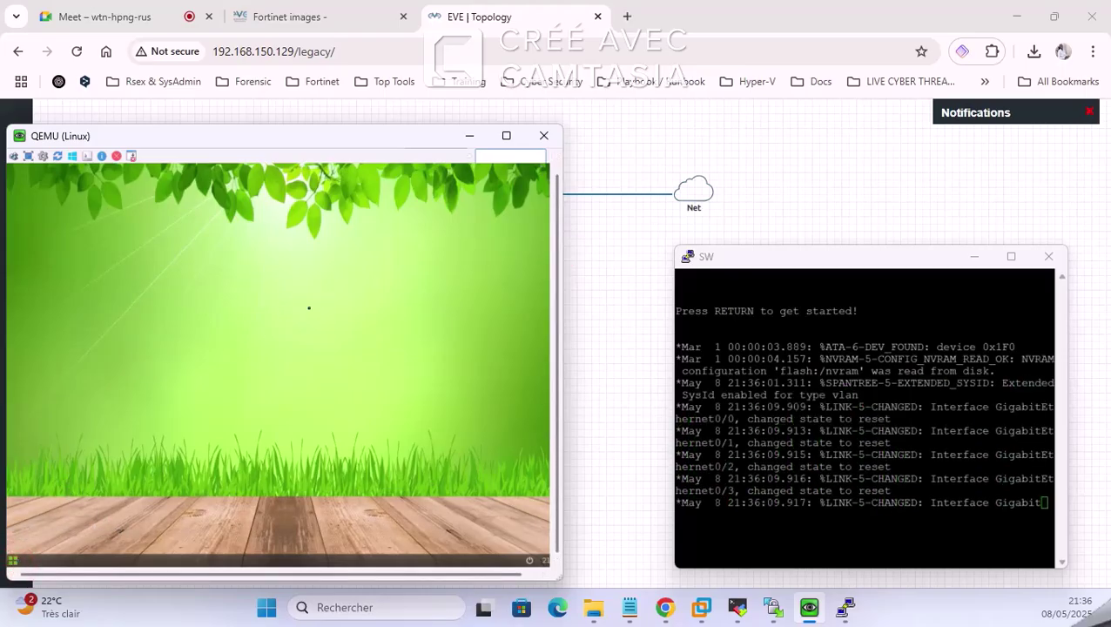
pyautogui.click(102, 311)
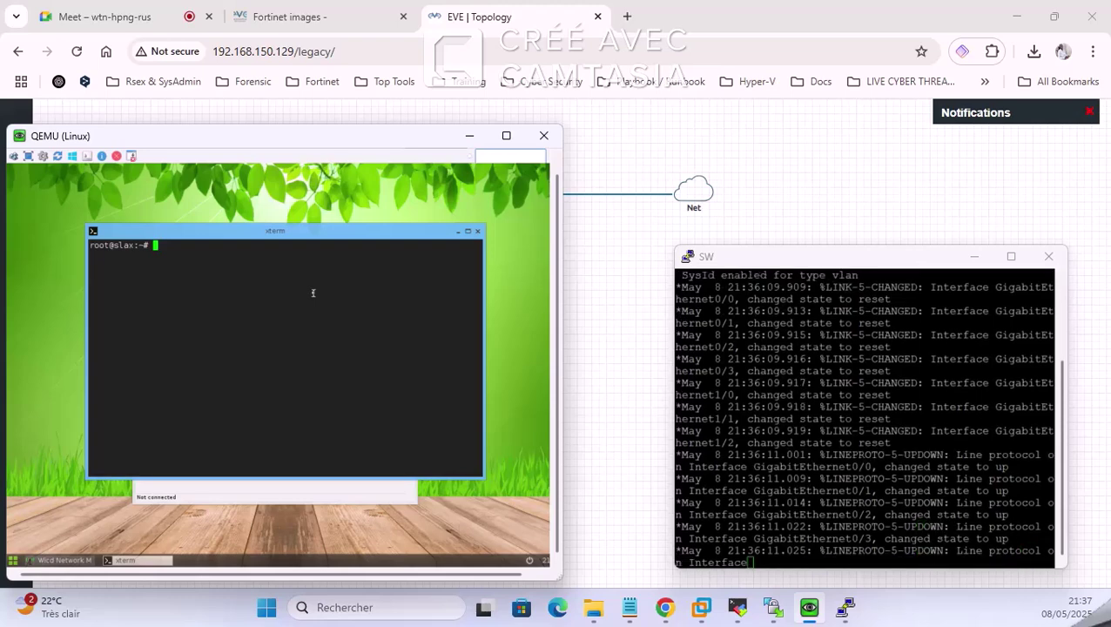
pyautogui.write('ifconfig')
pyautogui.press('Return')
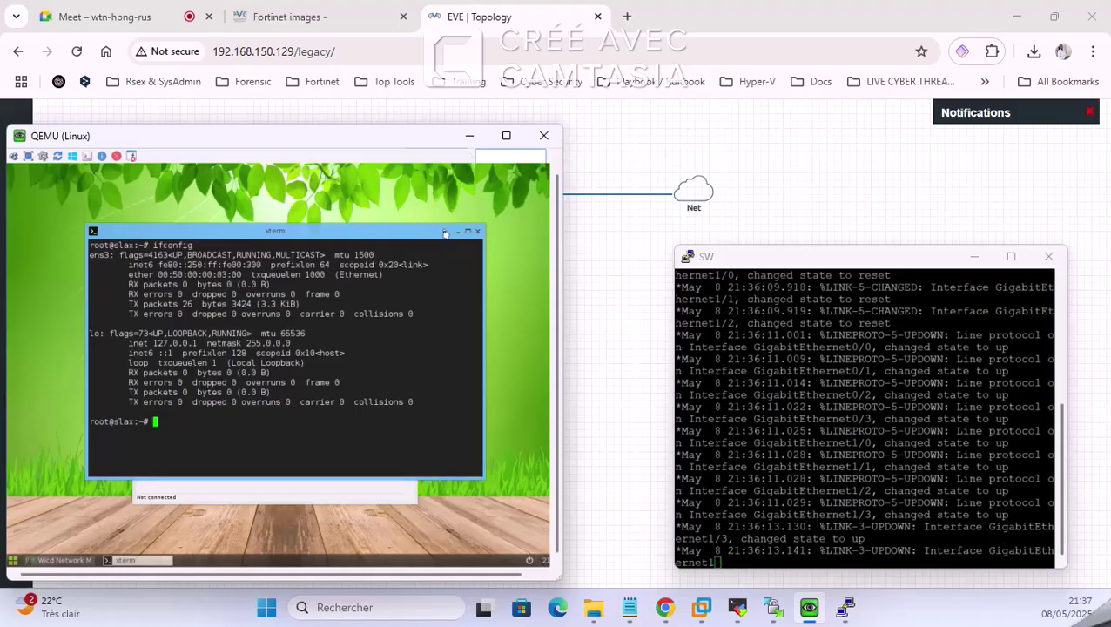
# Step: Connect the wired-default profile in Wicd Network Manager, then bring the Google Meet call forward
pyautogui.click(214, 488)
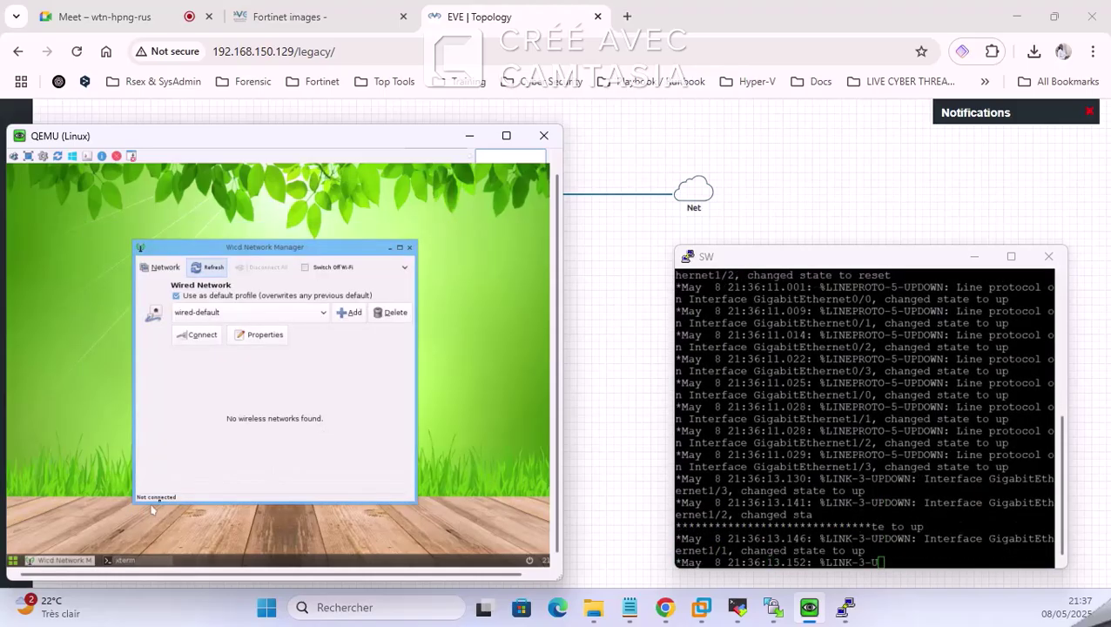
pyautogui.click(197, 336)
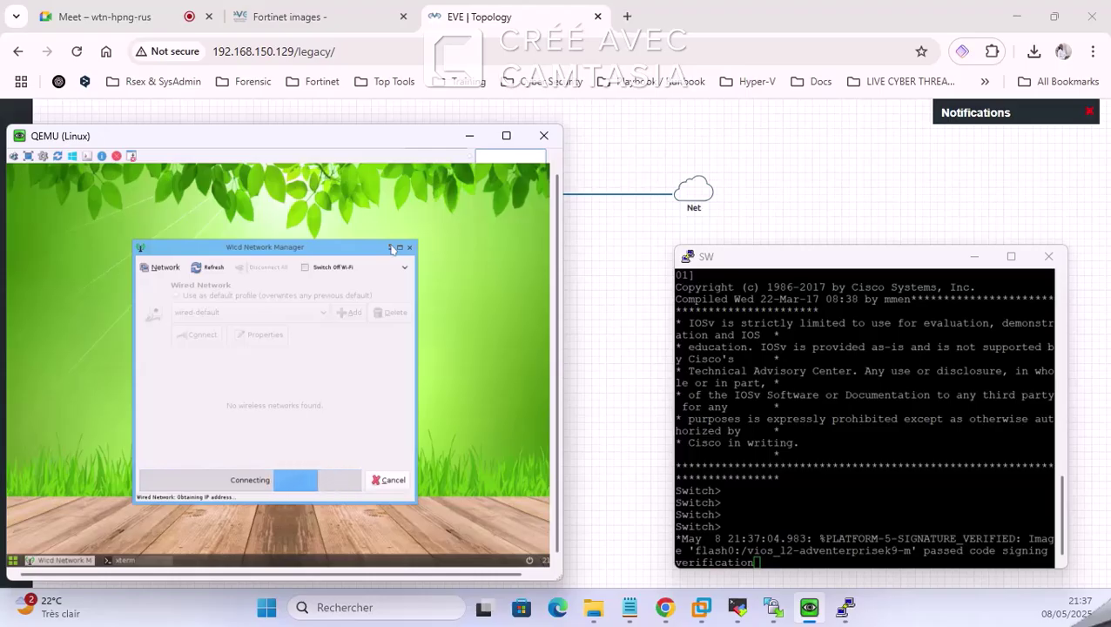
pyautogui.click(216, 7)
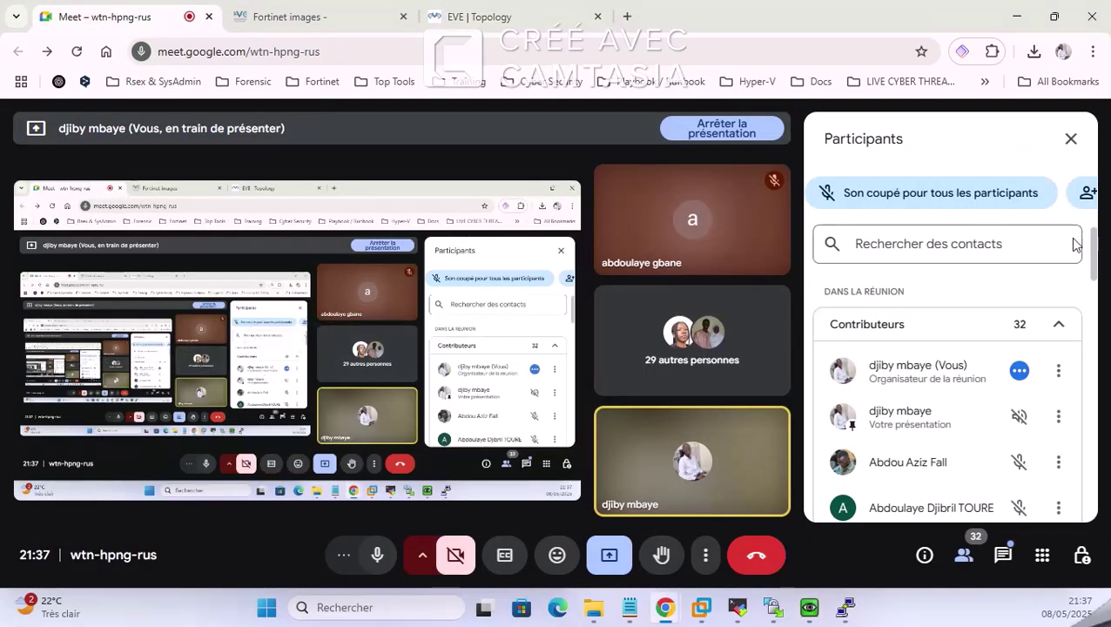
# Step: Show the Meet in-call chat messages, then go back to the EVE Topology tab
pyautogui.click(1002, 564)
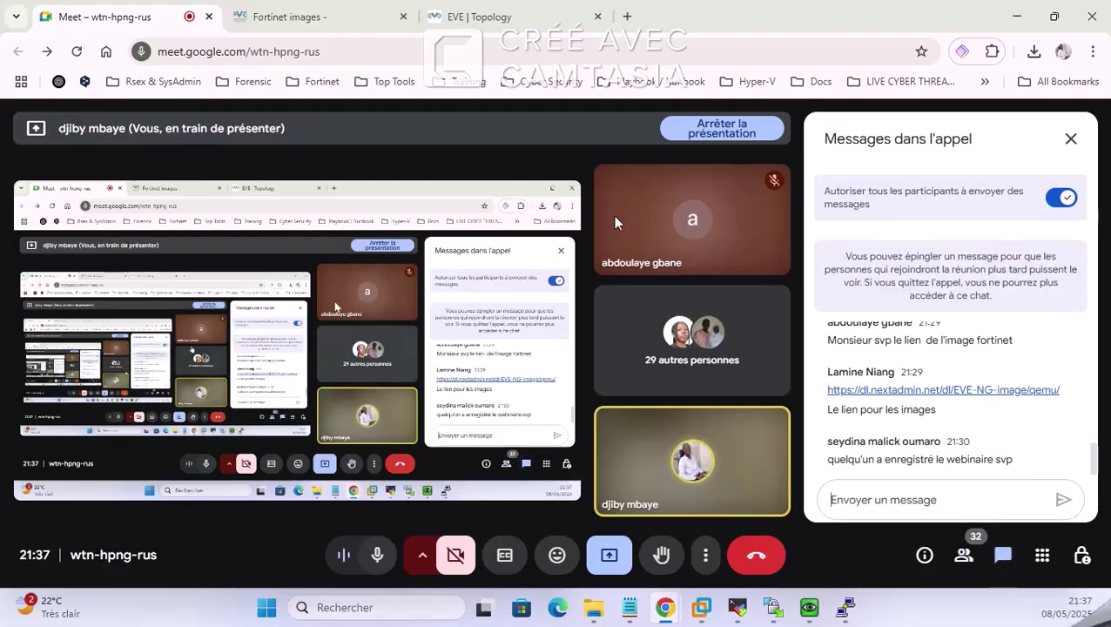
pyautogui.click(500, 11)
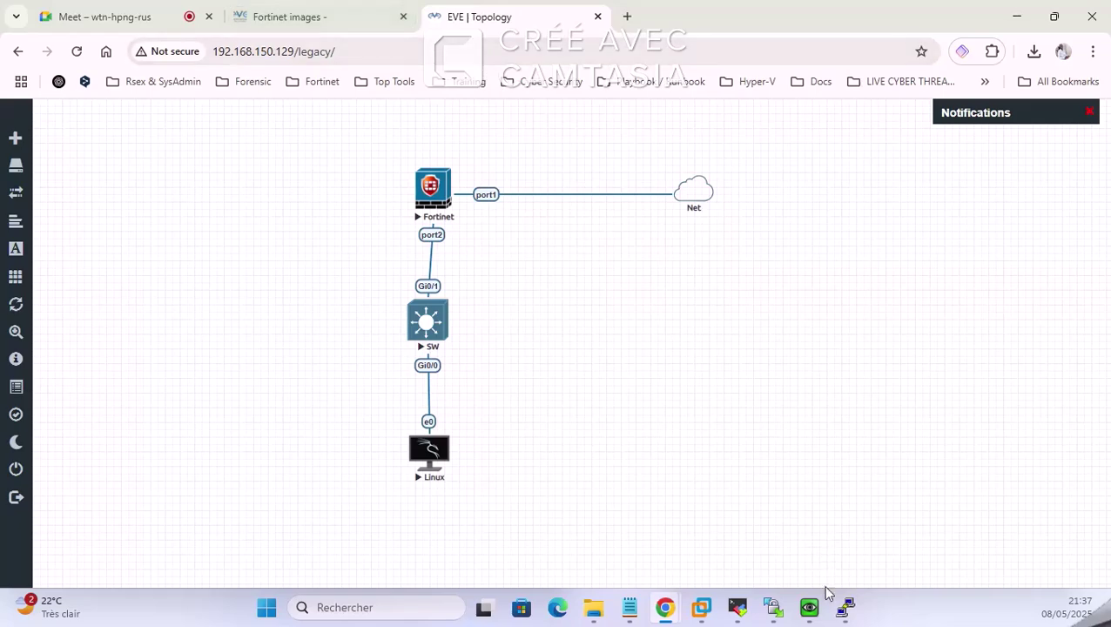
# Step: Move the Linux console aside and open the Fortinet node's telnet console
pyautogui.click(809, 607)
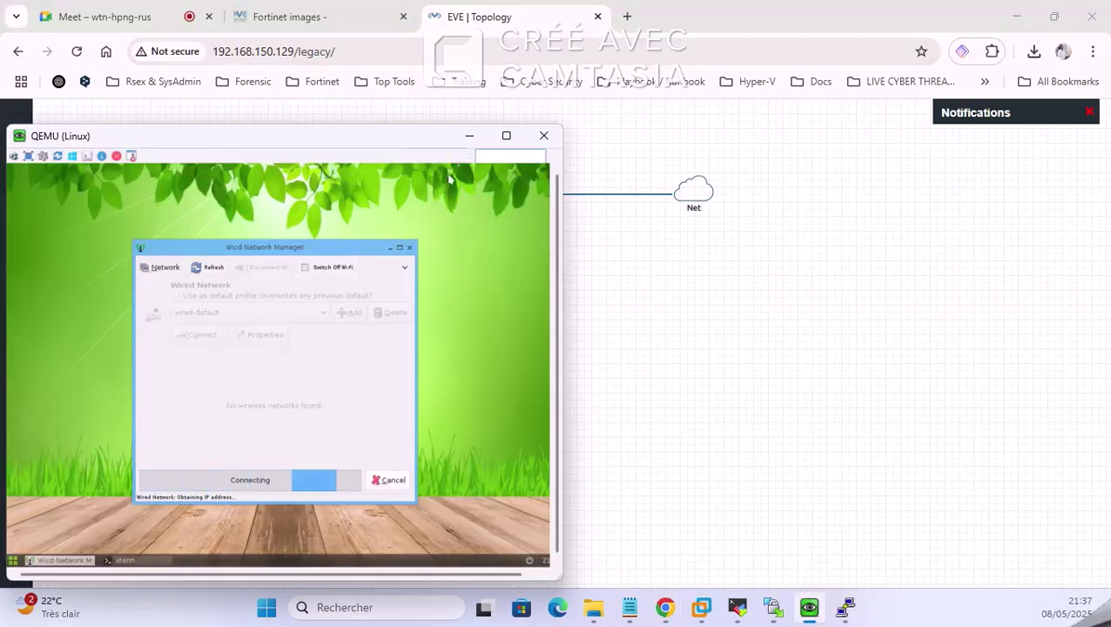
pyautogui.click(471, 136)
pyautogui.click(433, 188)
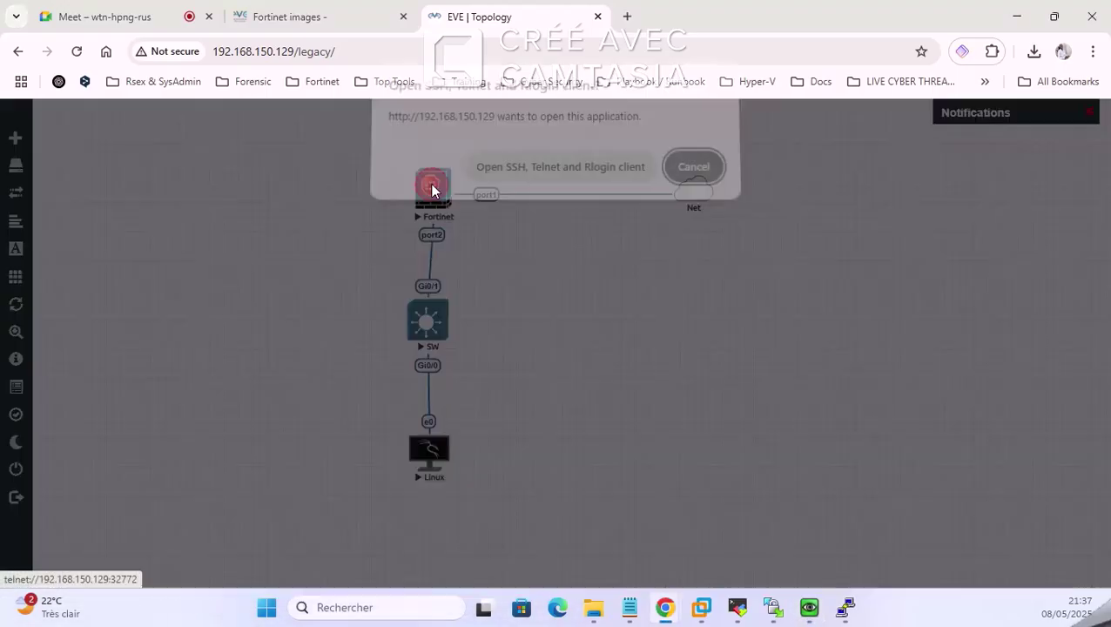
pyautogui.click(557, 174)
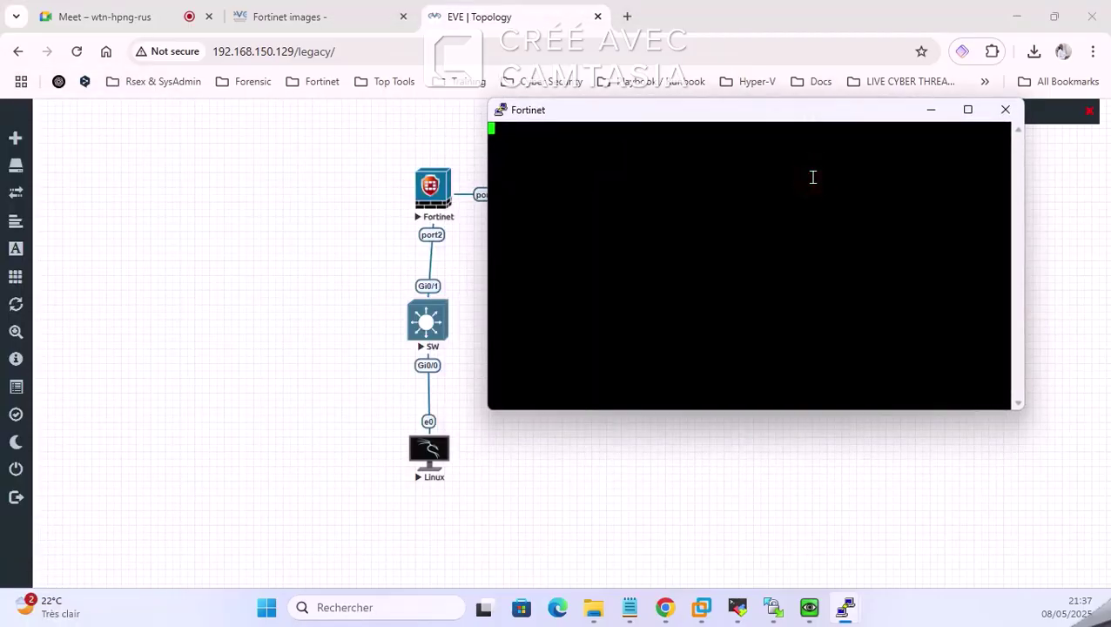
# Step: Log into FortiGate as admin with an empty password, then set and confirm a new password
pyautogui.press('Return')
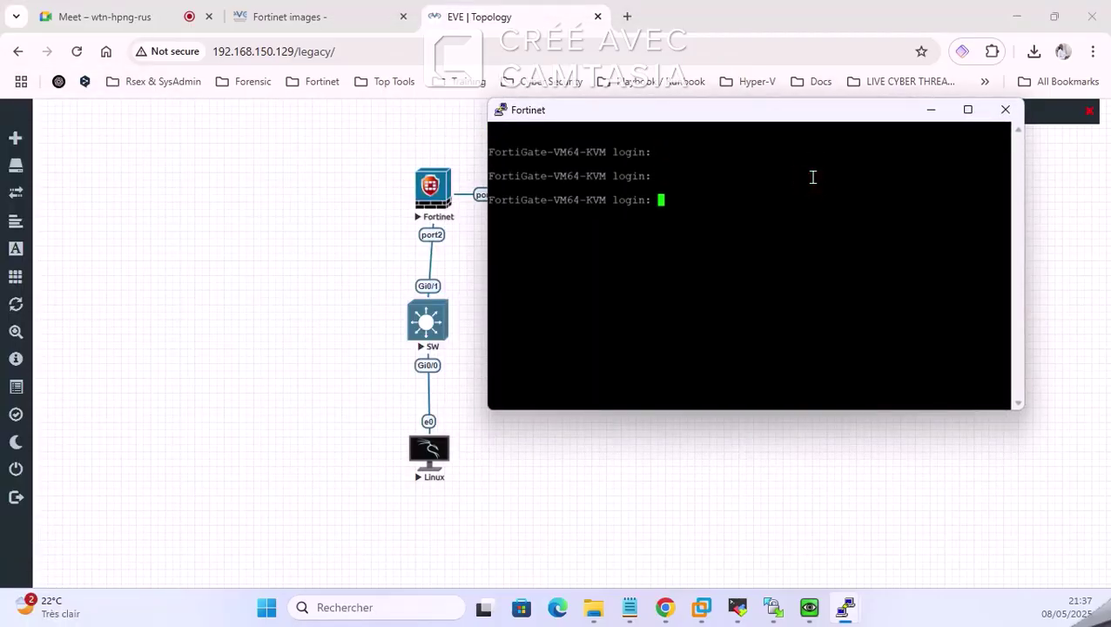
pyautogui.write('admin')
pyautogui.press('Return')
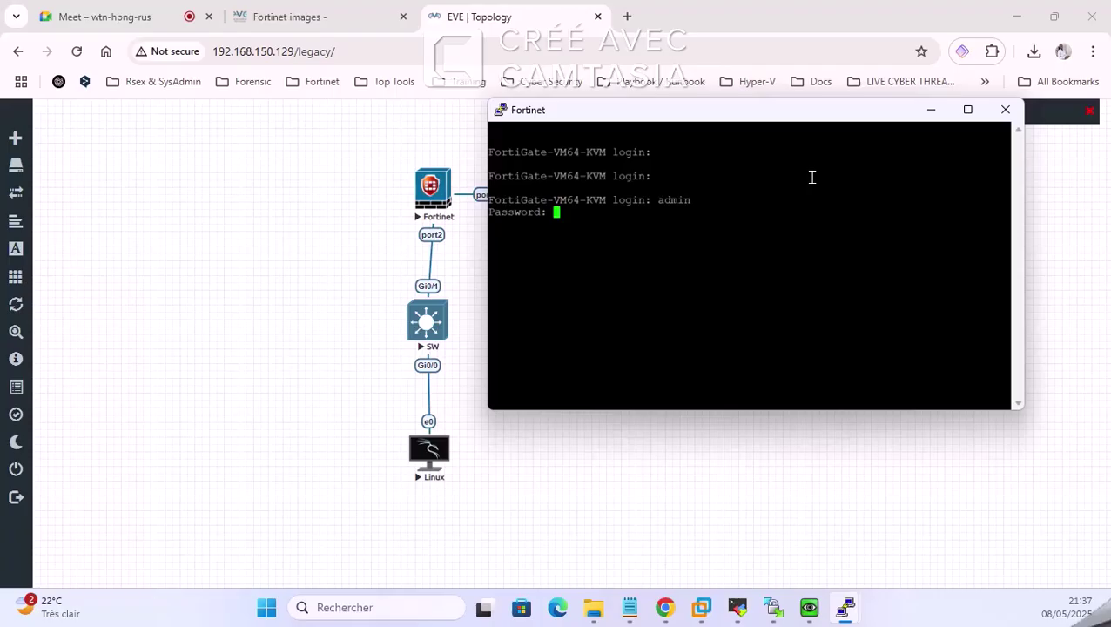
pyautogui.press('Return')
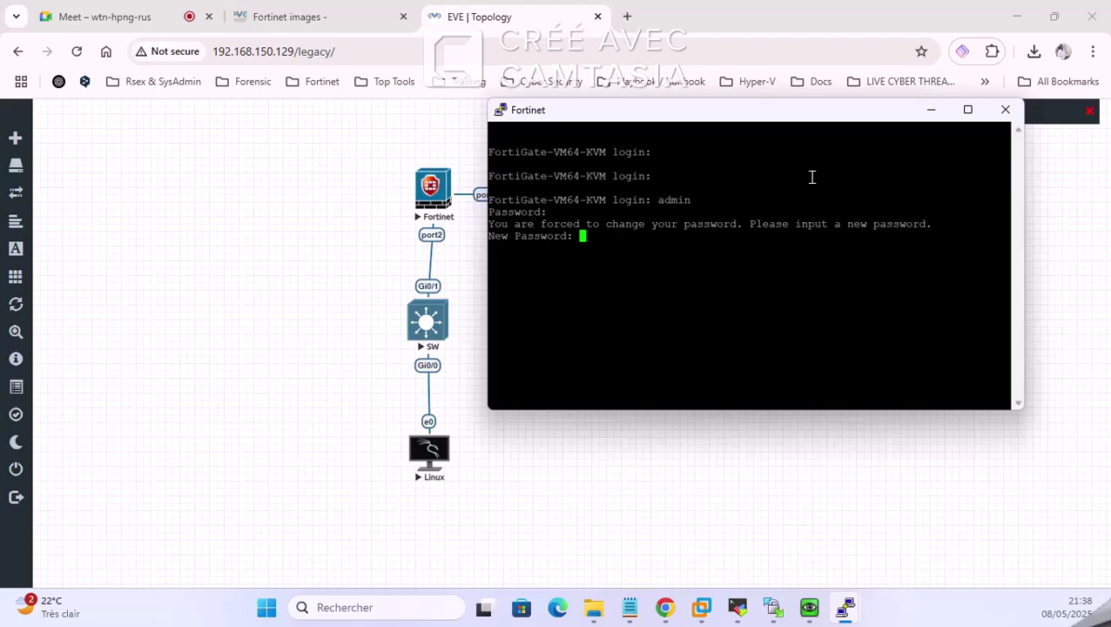
pyautogui.press('Return')
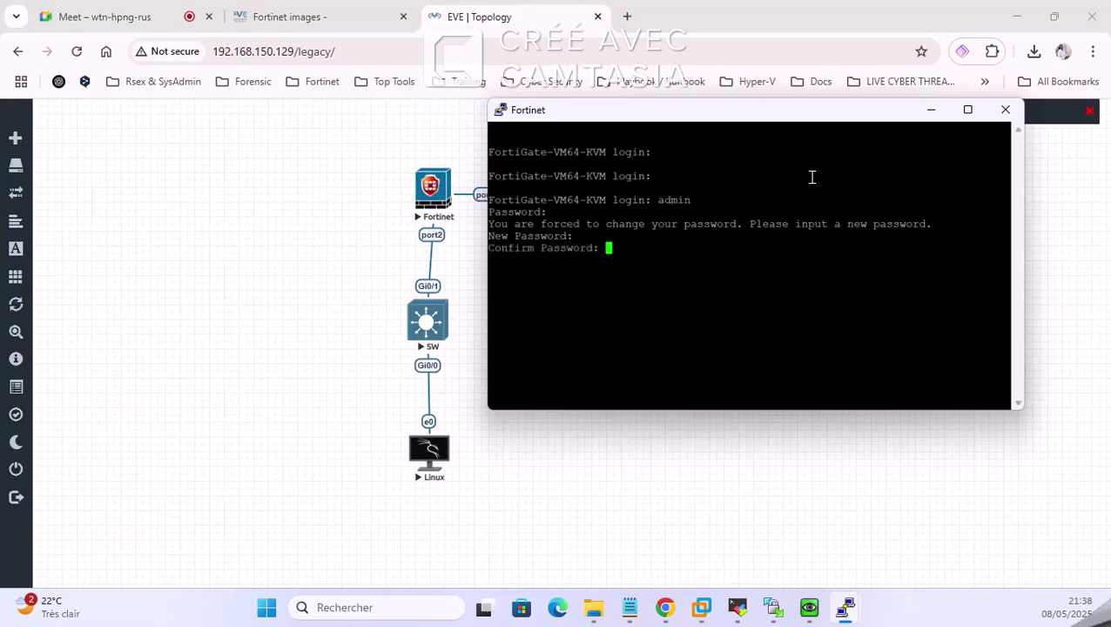
pyautogui.press('Return')
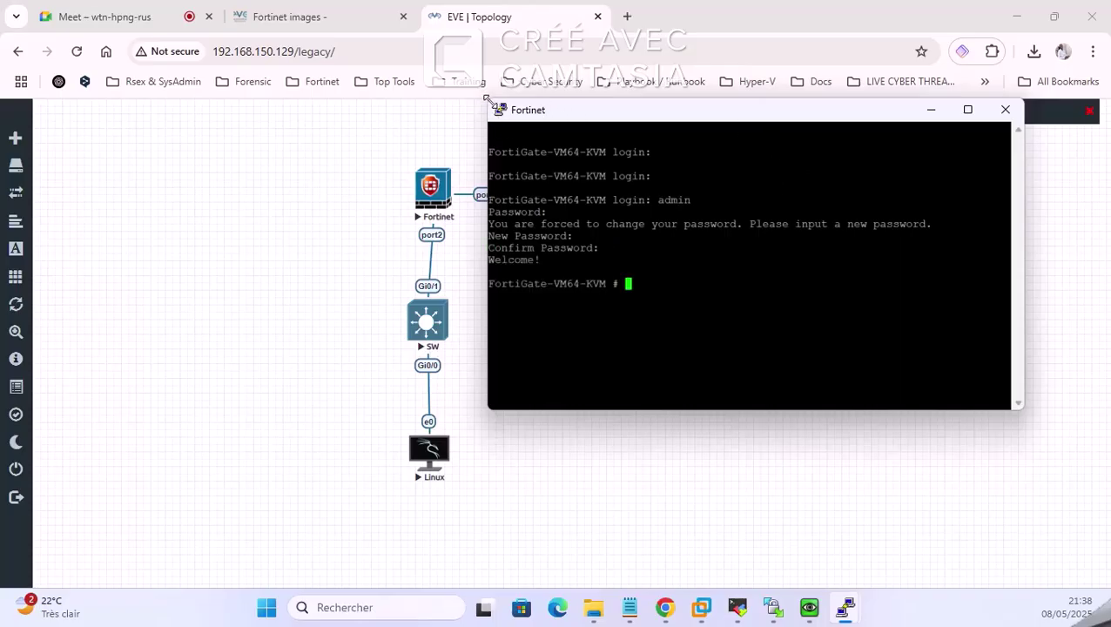
pyautogui.moveTo(488, 100); pyautogui.dragTo(613, 131)
pyautogui.moveTo(727, 149); pyautogui.dragTo(746, 257)
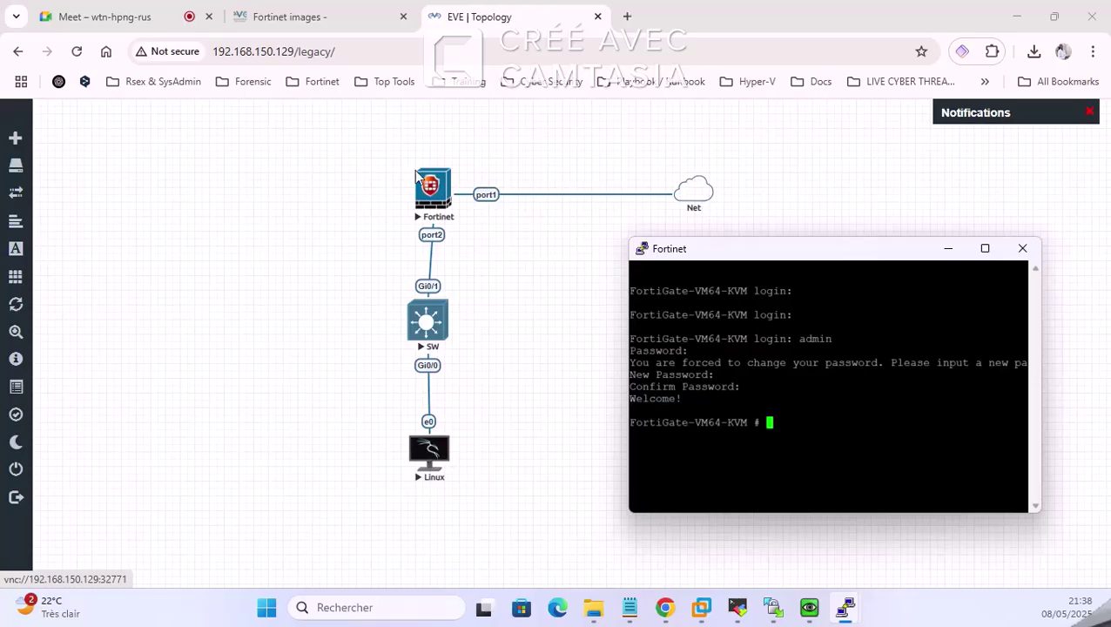
# Step: Check the Linux node's Wicd status showing the wired connection failed to get an IP
pyautogui.click(427, 450)
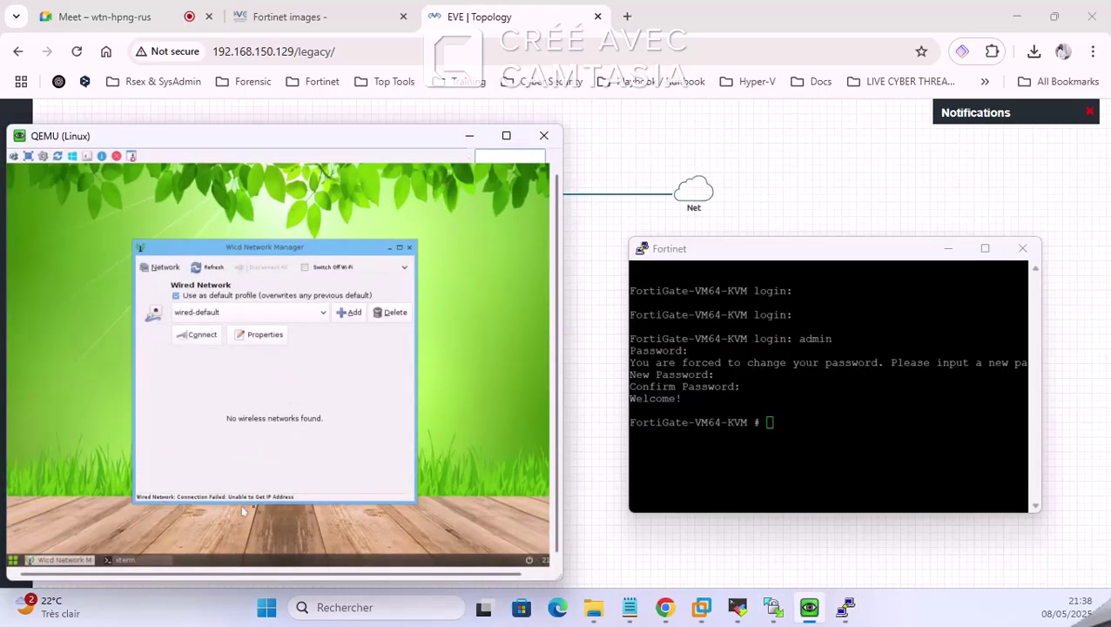
pyautogui.click(467, 137)
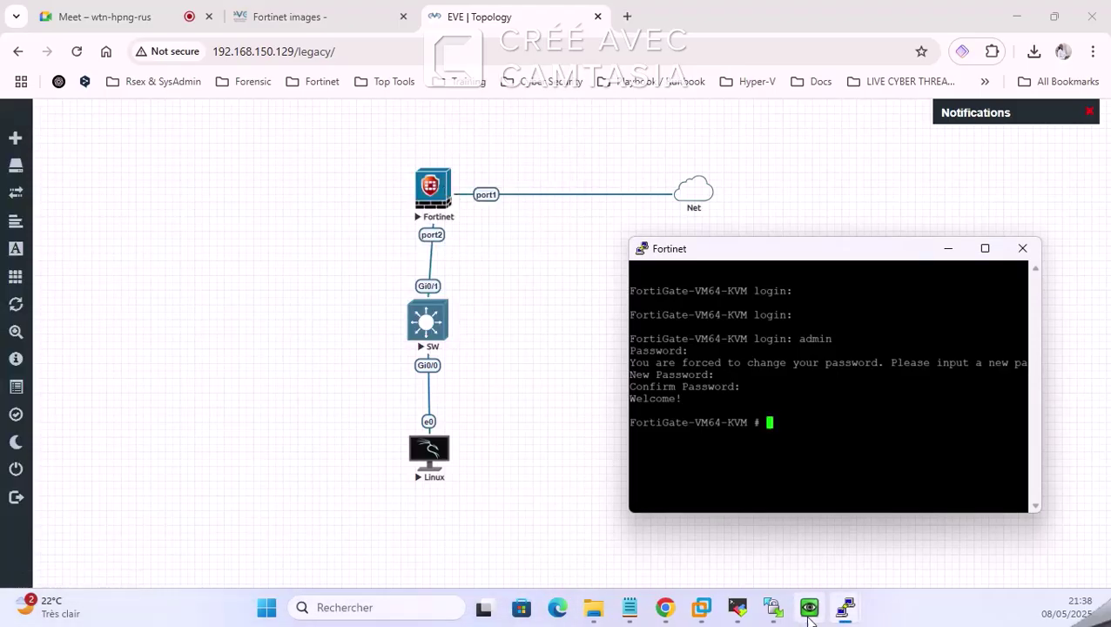
pyautogui.click(809, 614)
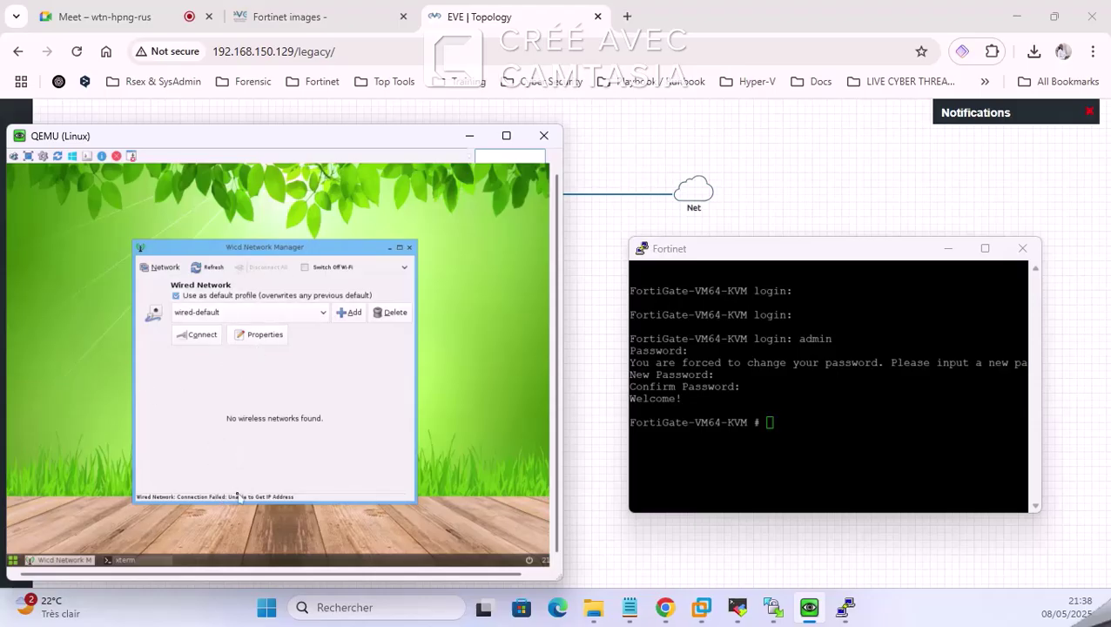
pyautogui.click(469, 137)
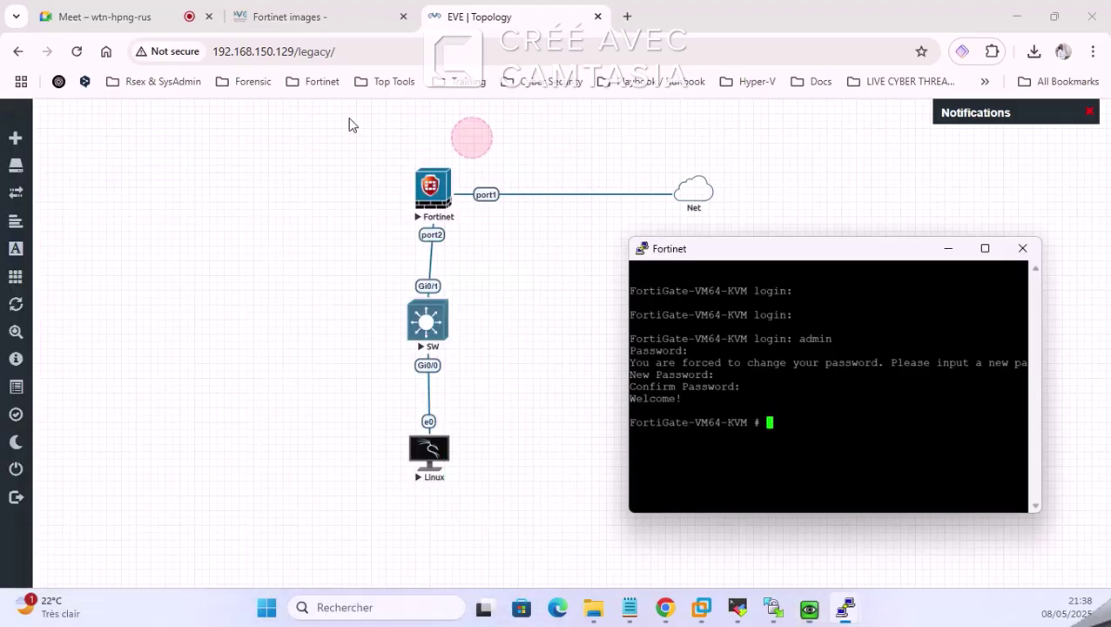
pyautogui.click(861, 425)
# Step: Glance at the Google Meet call and return to the EVE Topology tab
pyautogui.click(126, 7)
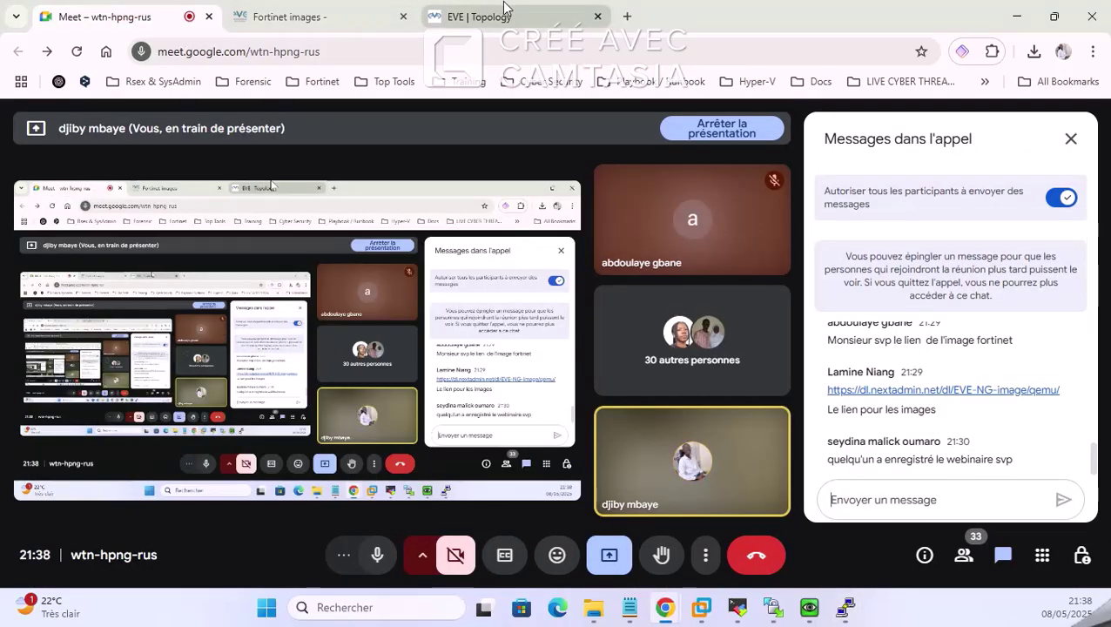
pyautogui.moveTo(499, 5)
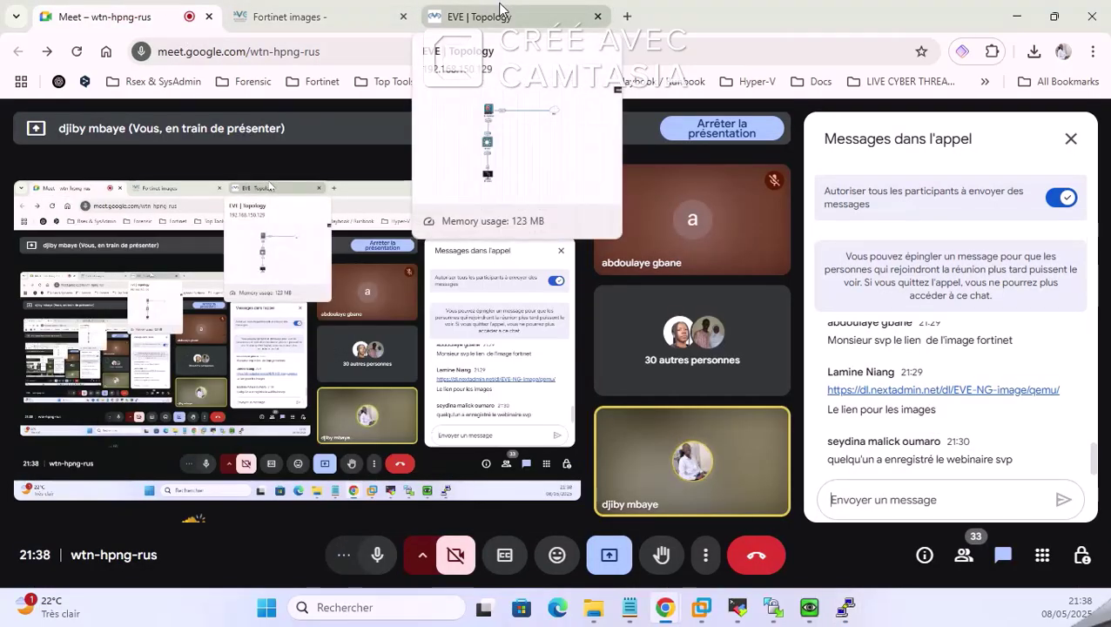
pyautogui.click(499, 7)
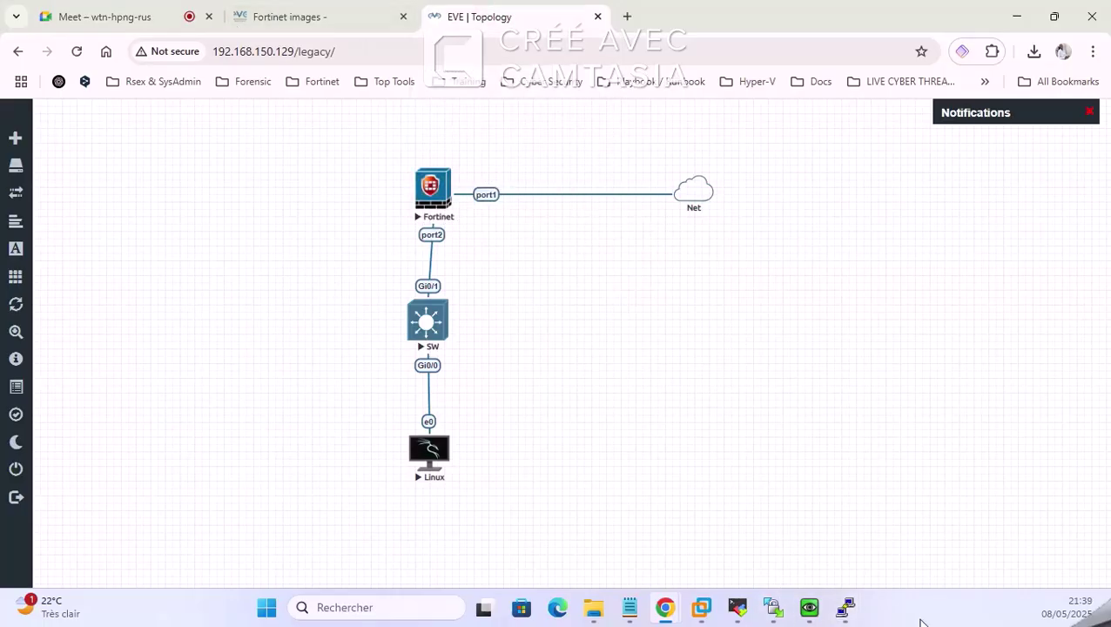
# Step: Restore the Fortinet PuTTY console from the taskbar and enlarge it beside the topology
pyautogui.moveTo(844, 610)
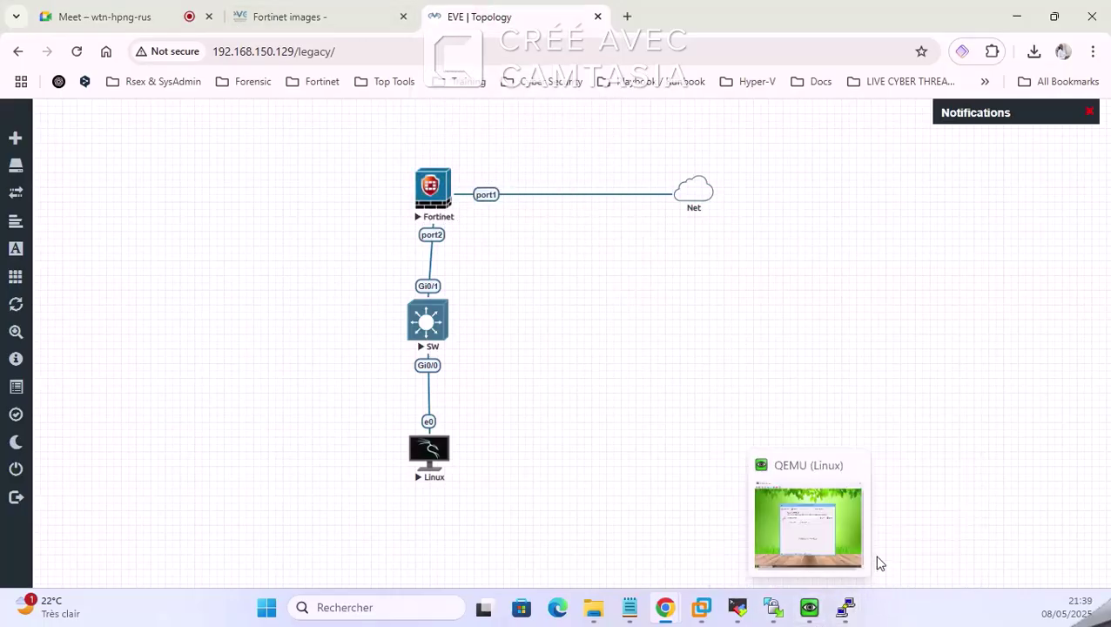
pyautogui.click(901, 493)
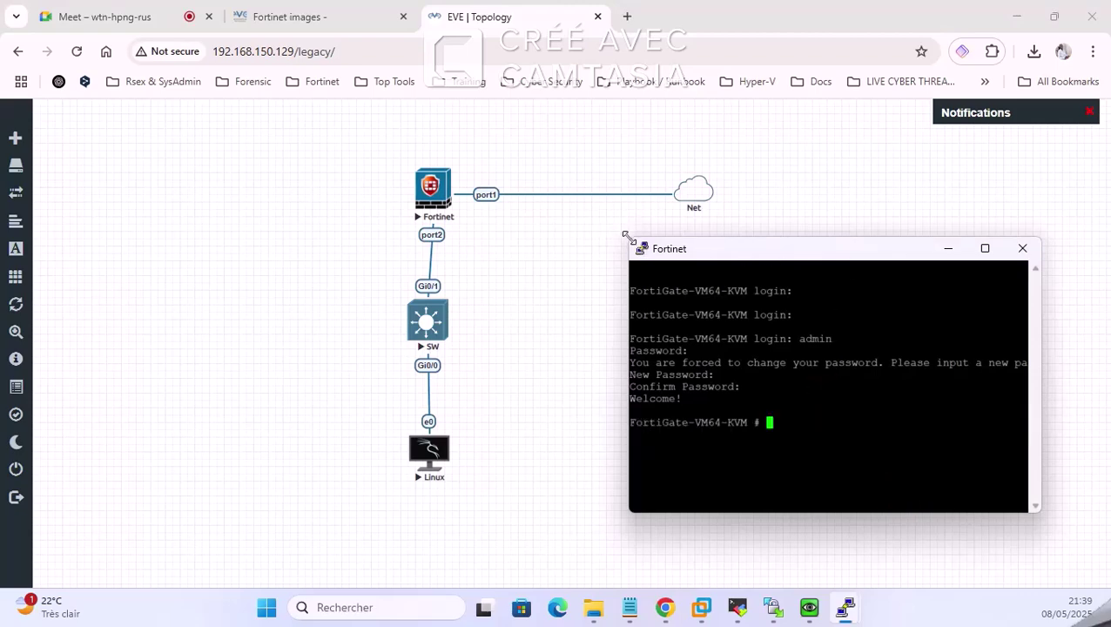
pyautogui.moveTo(625, 236); pyautogui.dragTo(557, 214)
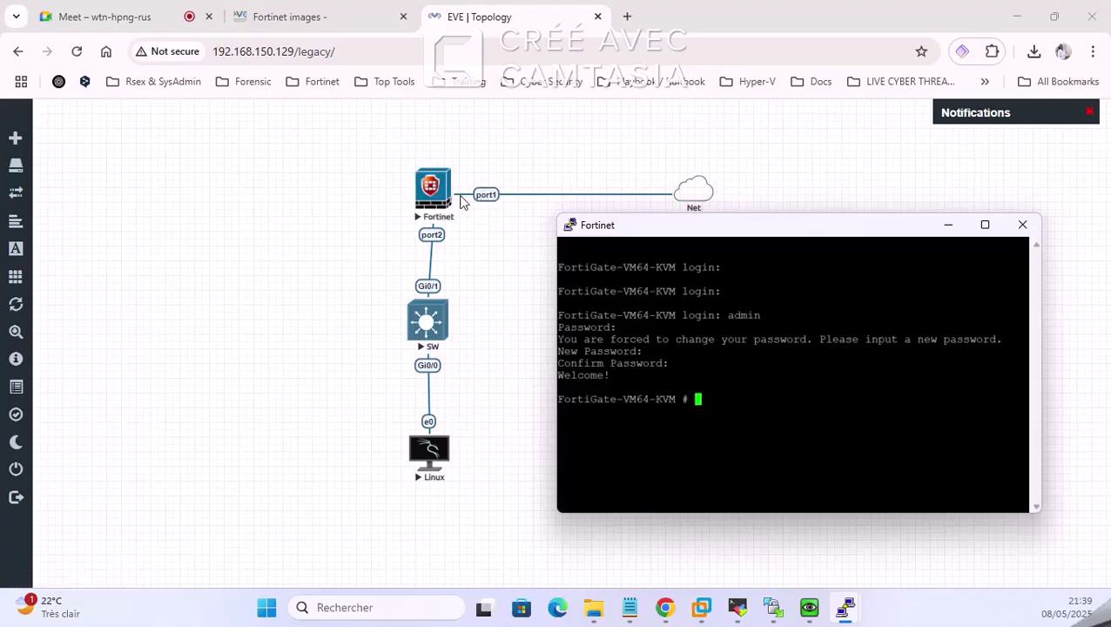
# Step: Run 'get system interface physical' in the FortiGate console
pyautogui.click(740, 403)
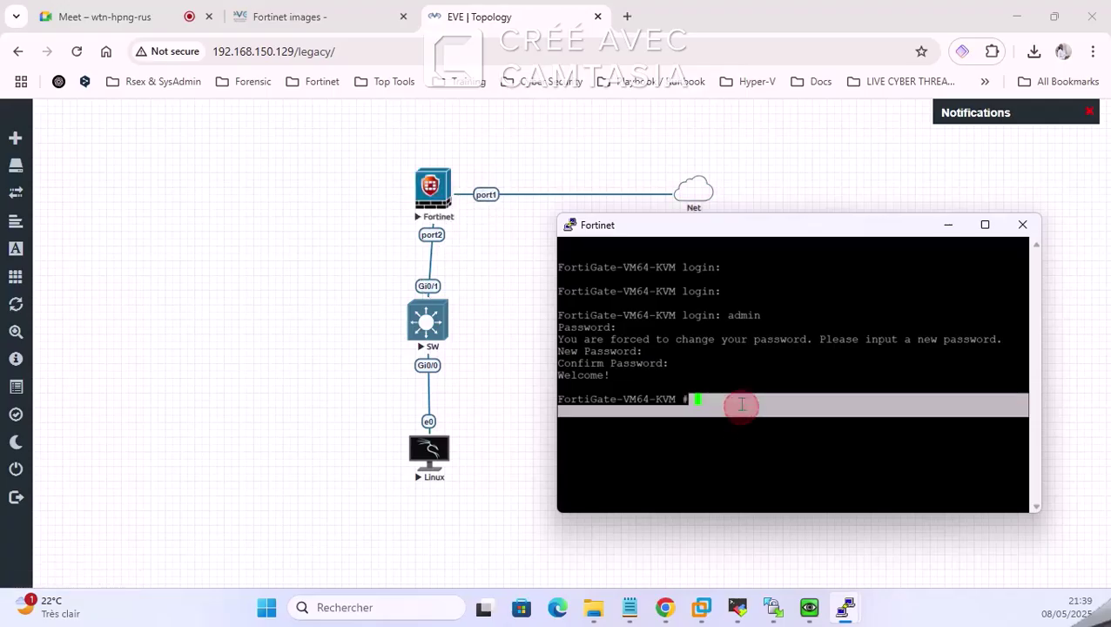
pyautogui.write('get sys')
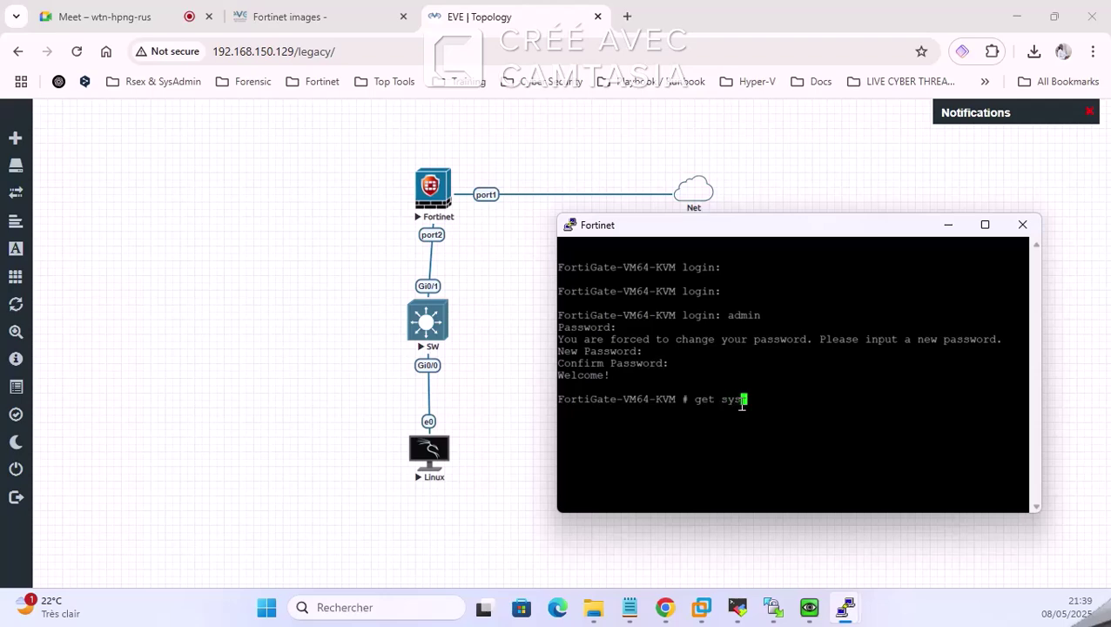
pyautogui.write('tem interface physical')
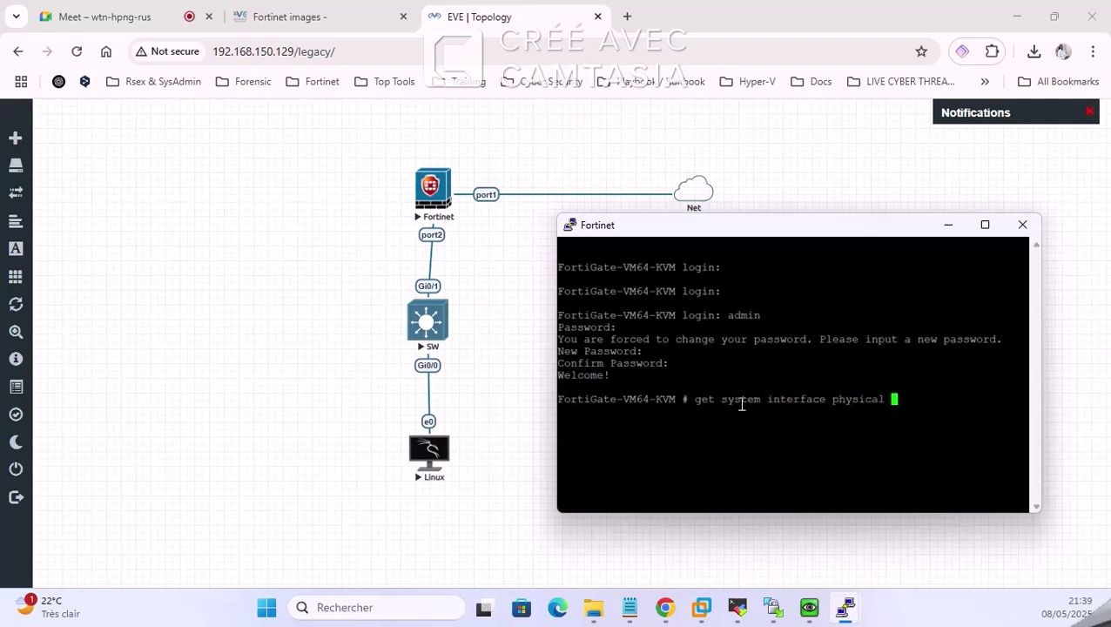
pyautogui.press('Return')
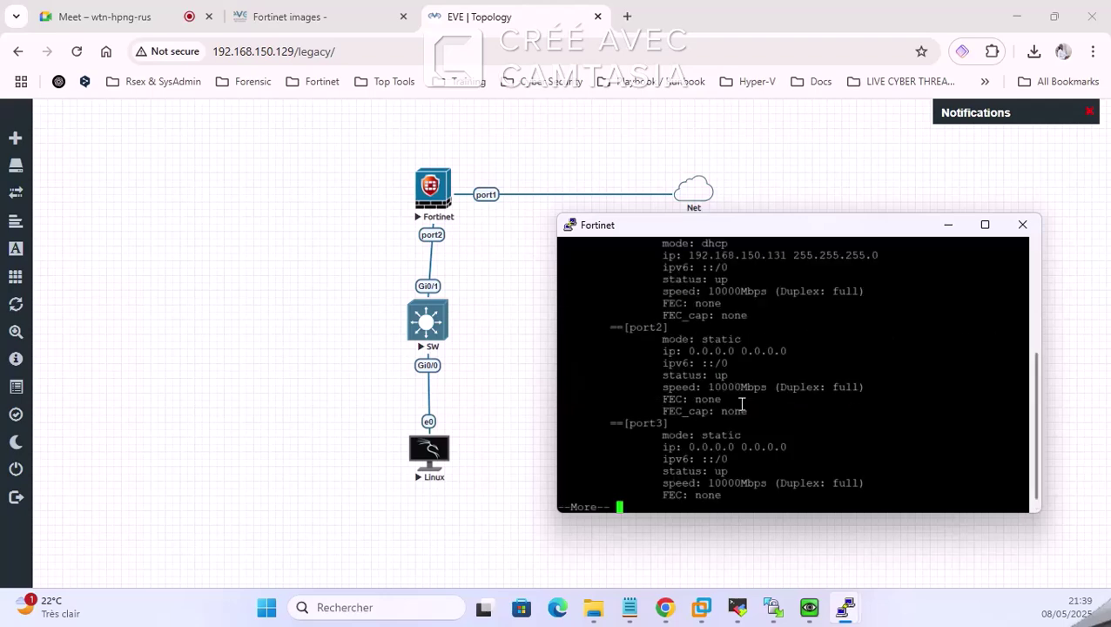
# Step: Enlarge the console and copy port1's DHCP address 192.168.150.131
pyautogui.moveTo(858, 214); pyautogui.dragTo(858, 192)
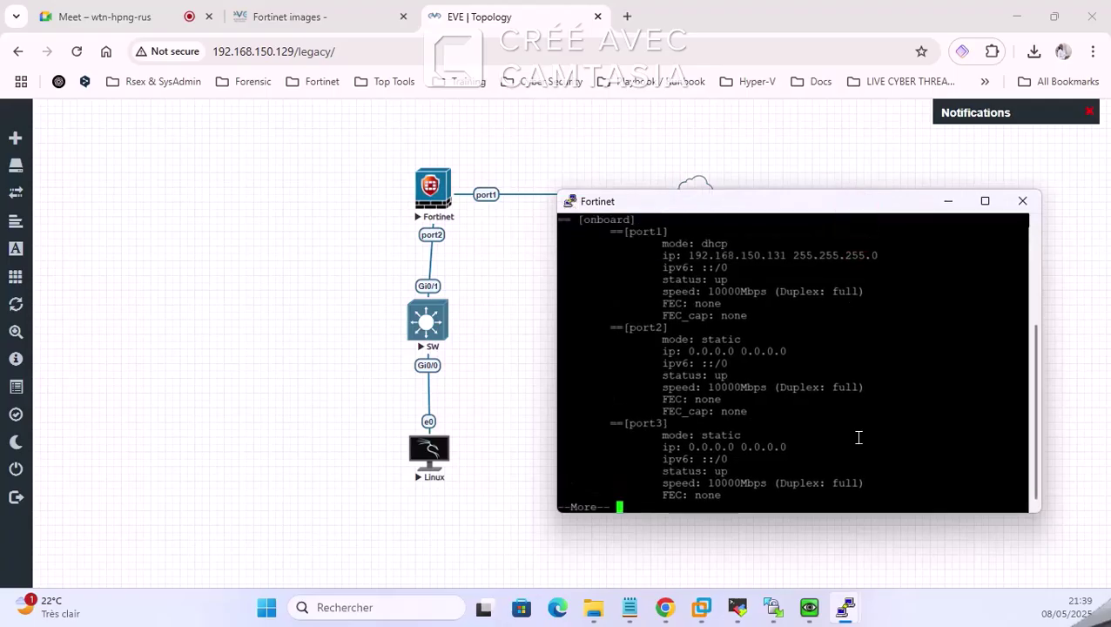
pyautogui.moveTo(874, 514); pyautogui.dragTo(875, 573)
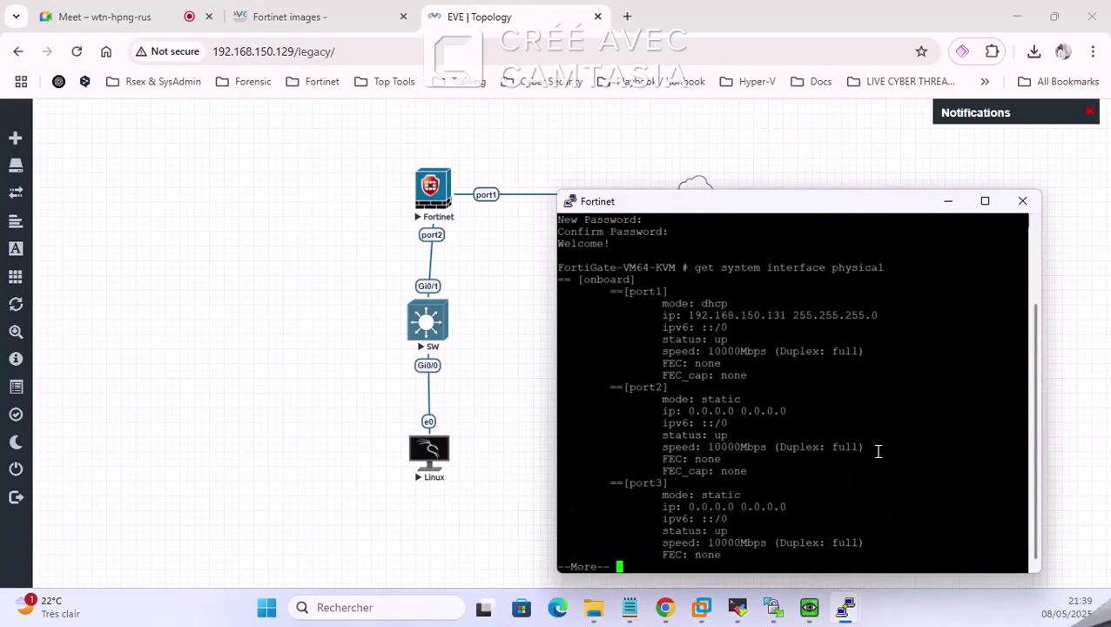
pyautogui.tripleClick(661, 318)
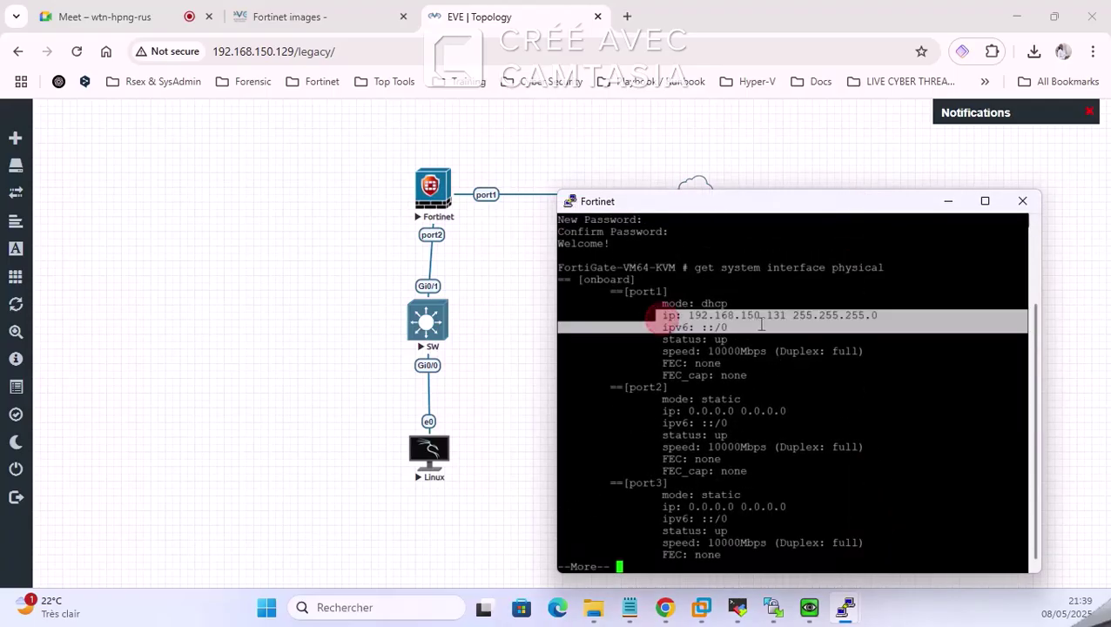
pyautogui.click(681, 299)
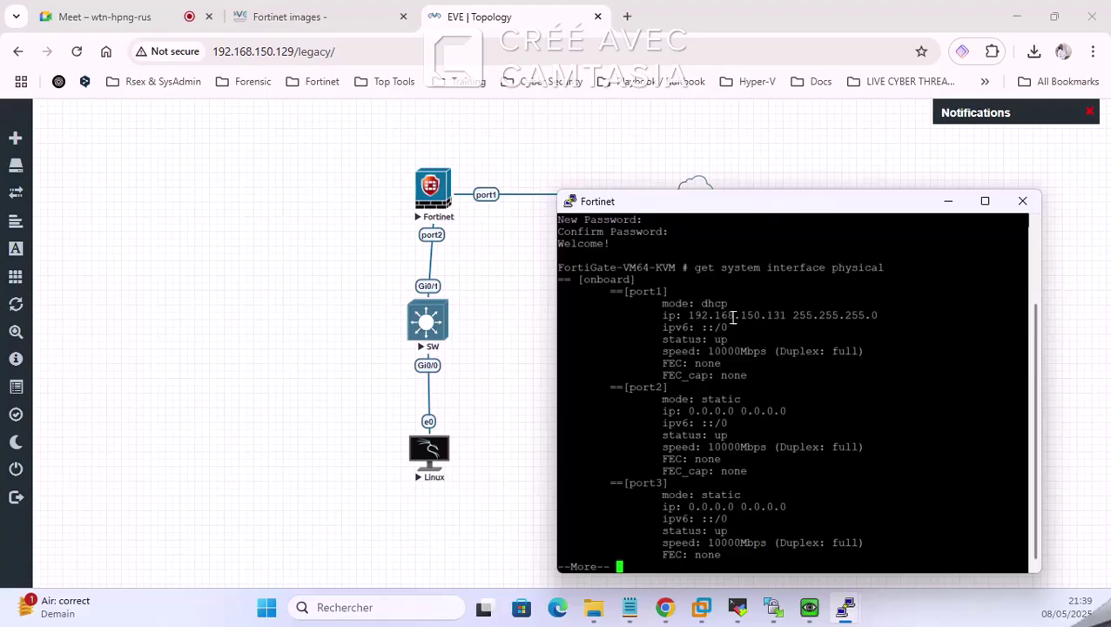
pyautogui.moveTo(691, 314); pyautogui.dragTo(789, 315)
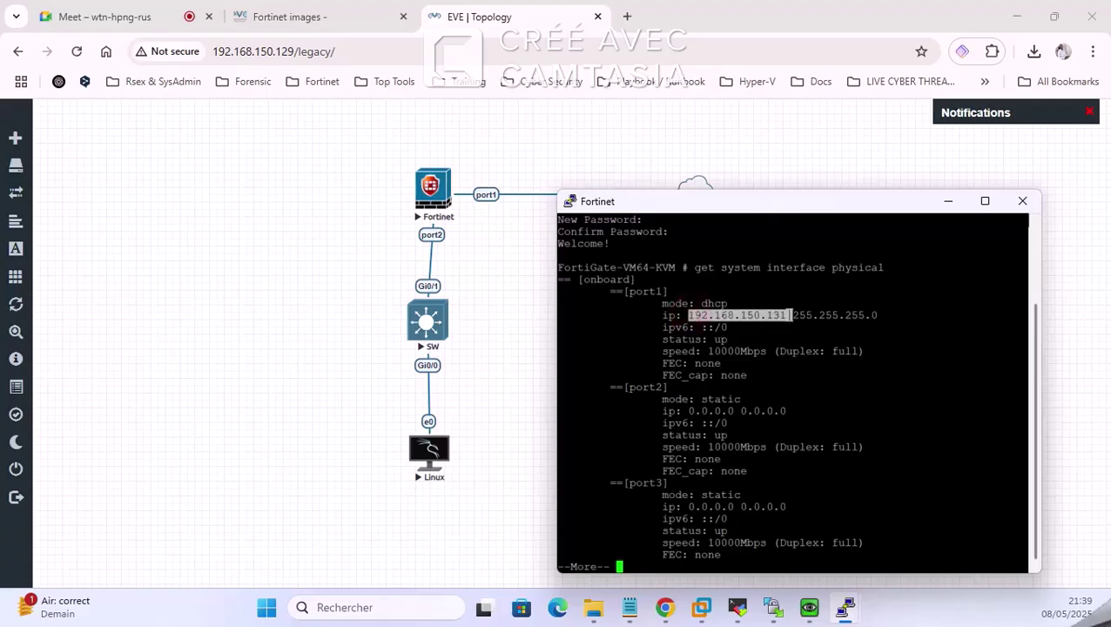
pyautogui.rightClick(789, 314)
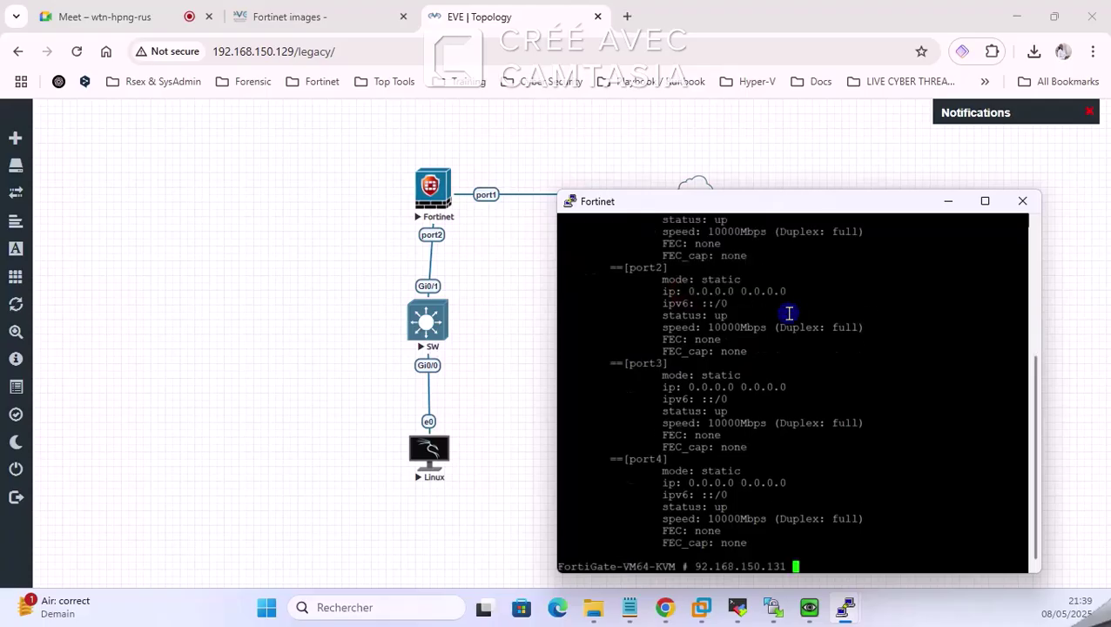
# Step: Open 192.168.150.131 in a new browser tab and sign in as admin
pyautogui.click(628, 18)
pyautogui.write('192.168.150.131')
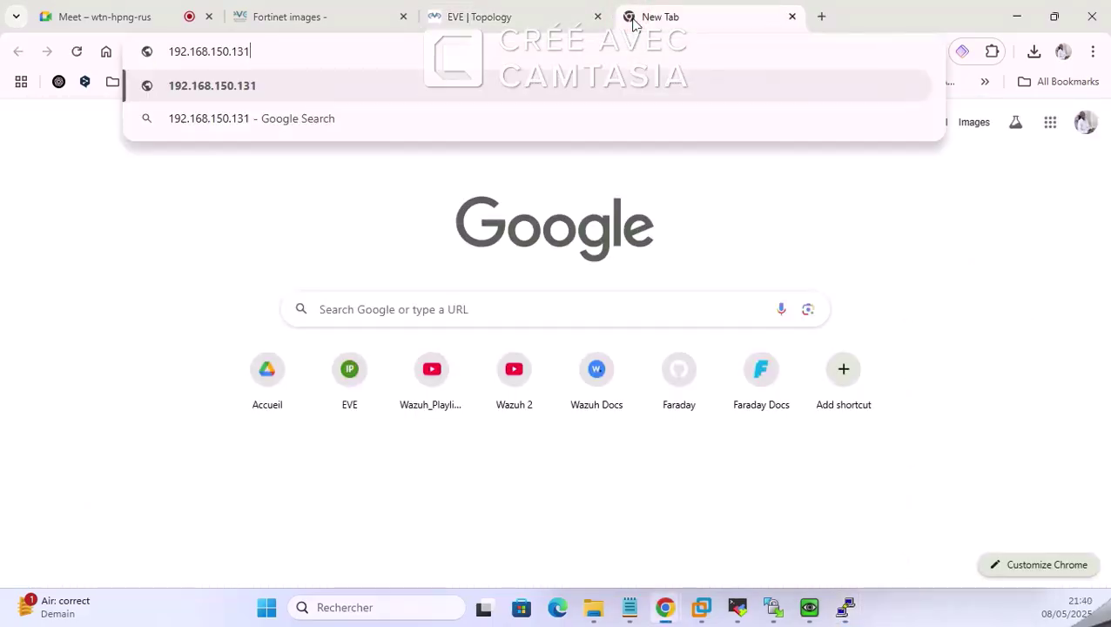
pyautogui.press('Return')
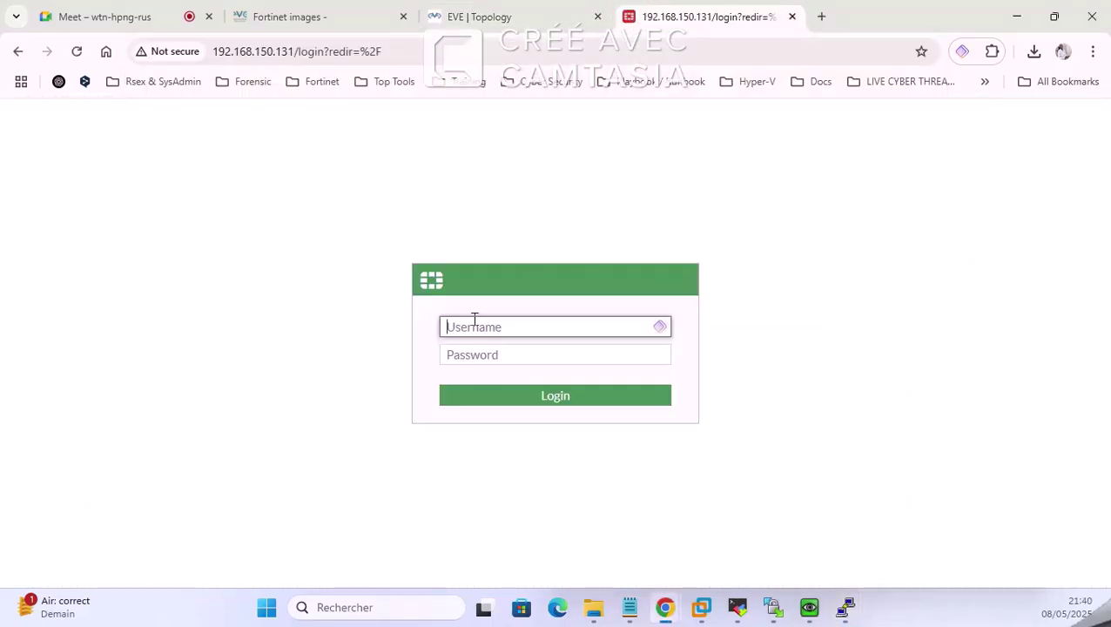
pyautogui.write('admin')
pyautogui.press('Tab')
pyautogui.write('****')
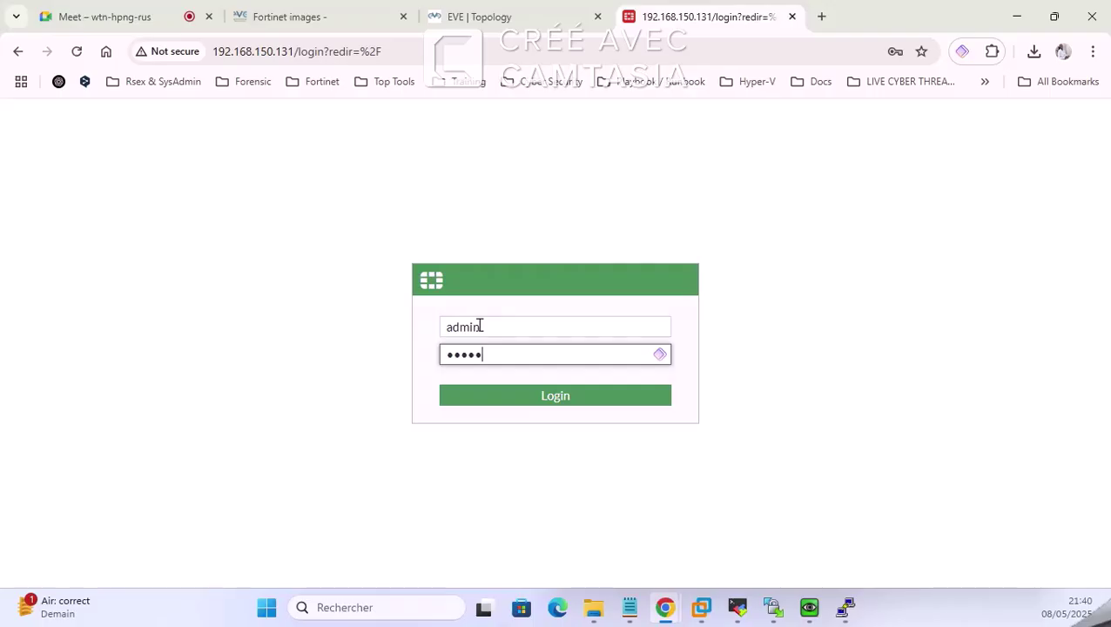
pyautogui.write('*')
pyautogui.press('Return')
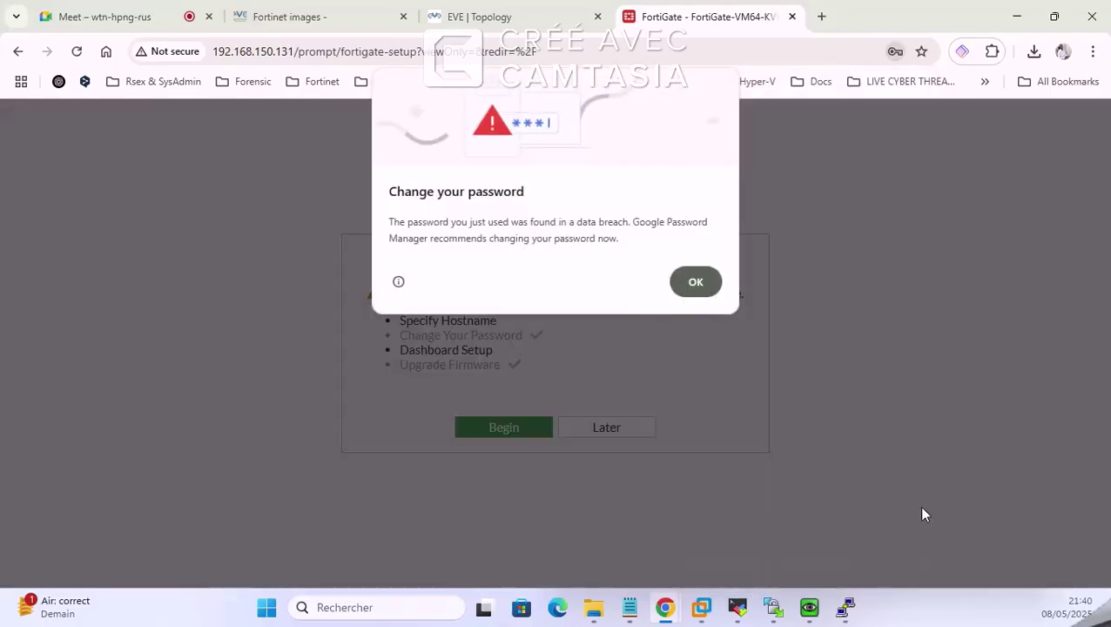
# Step: Skip initial setup, dismiss the FortiOS 7.0.0 overview, and set page zoom to 80%
pyautogui.click(721, 280)
pyautogui.click(613, 426)
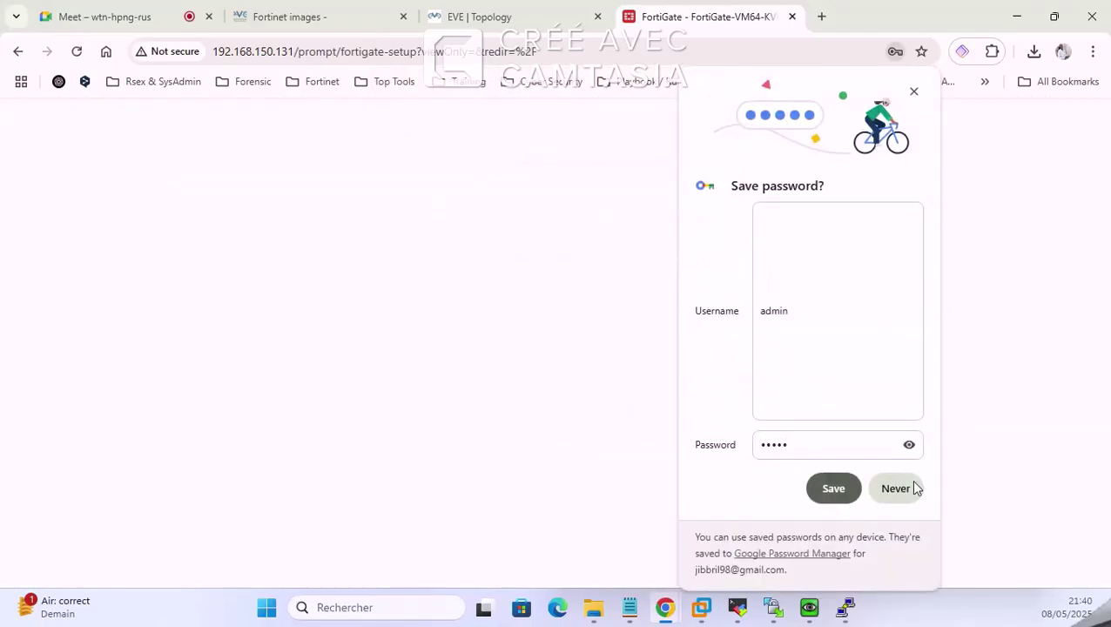
pyautogui.click(911, 485)
pyautogui.click(550, 555)
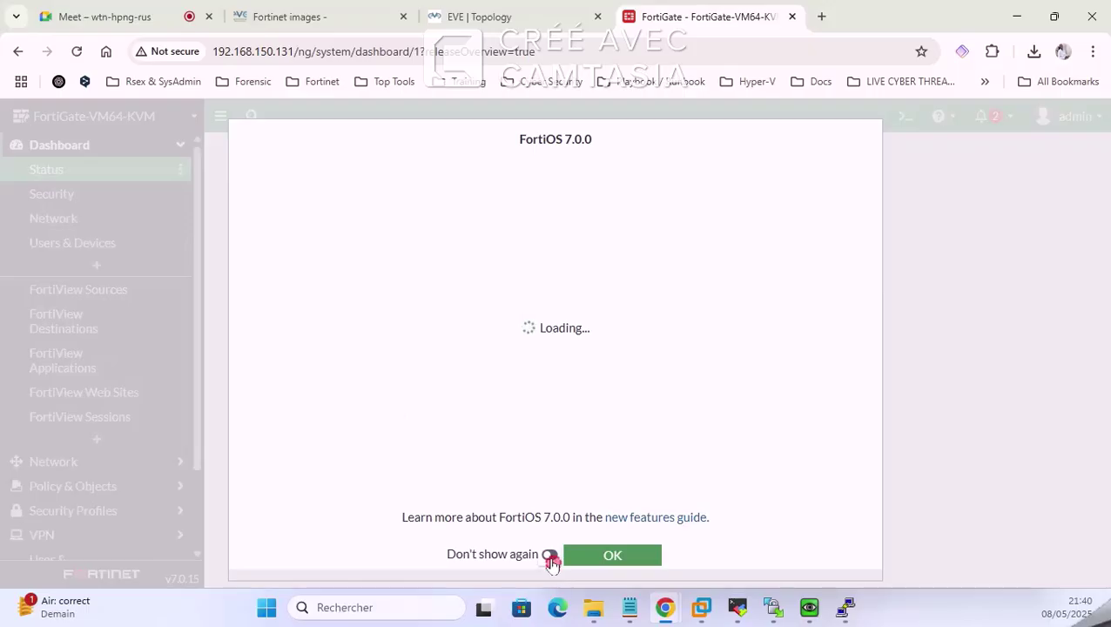
pyautogui.click(596, 562)
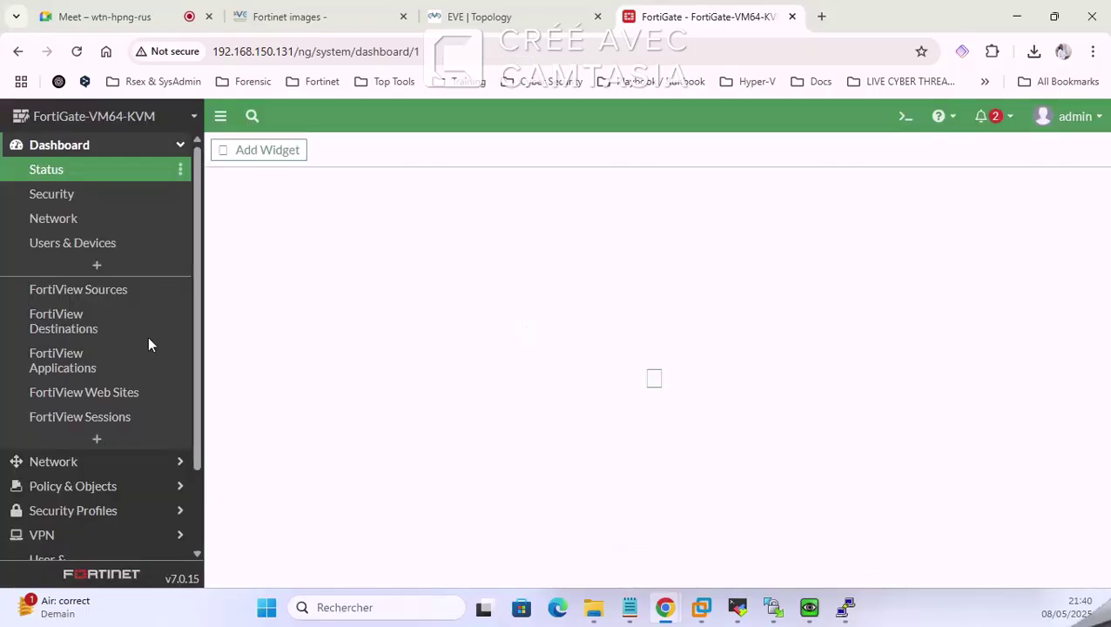
pyautogui.click(1093, 52)
pyautogui.click(982, 422)
pyautogui.click(982, 421)
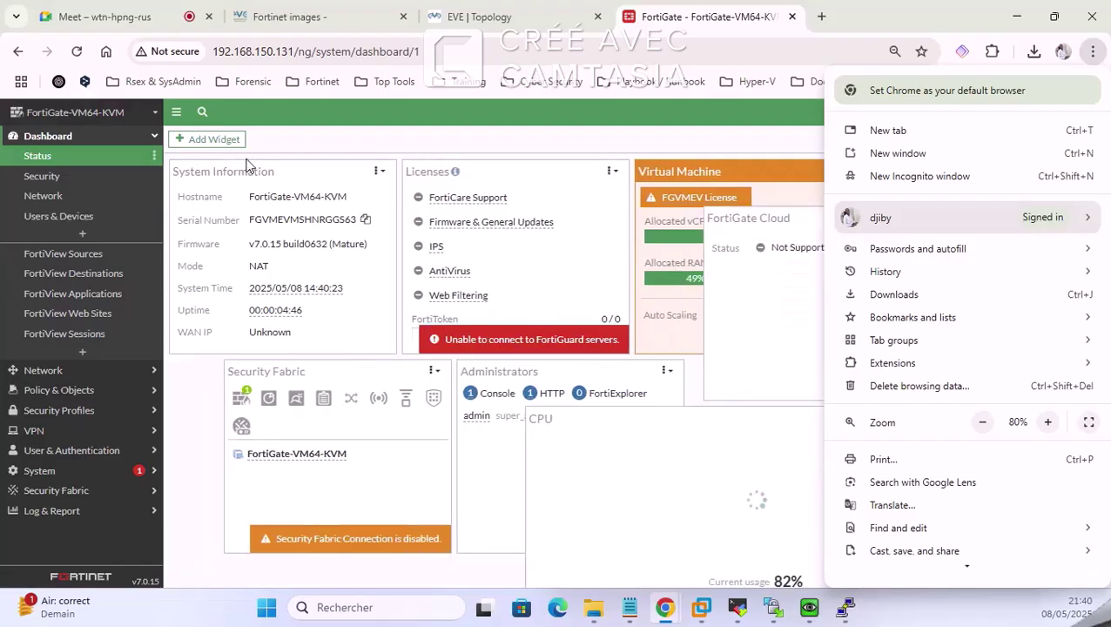
pyautogui.click(471, 13)
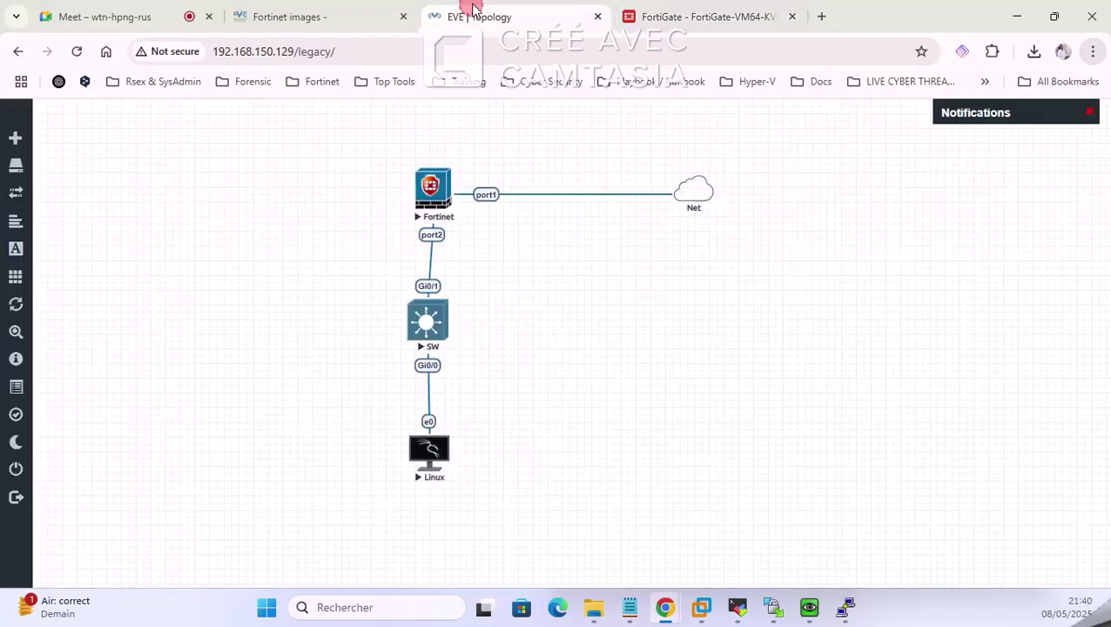
# Step: Confirm the Linux client still has no IP, then open the FortiGate Network dashboard
pyautogui.click(809, 607)
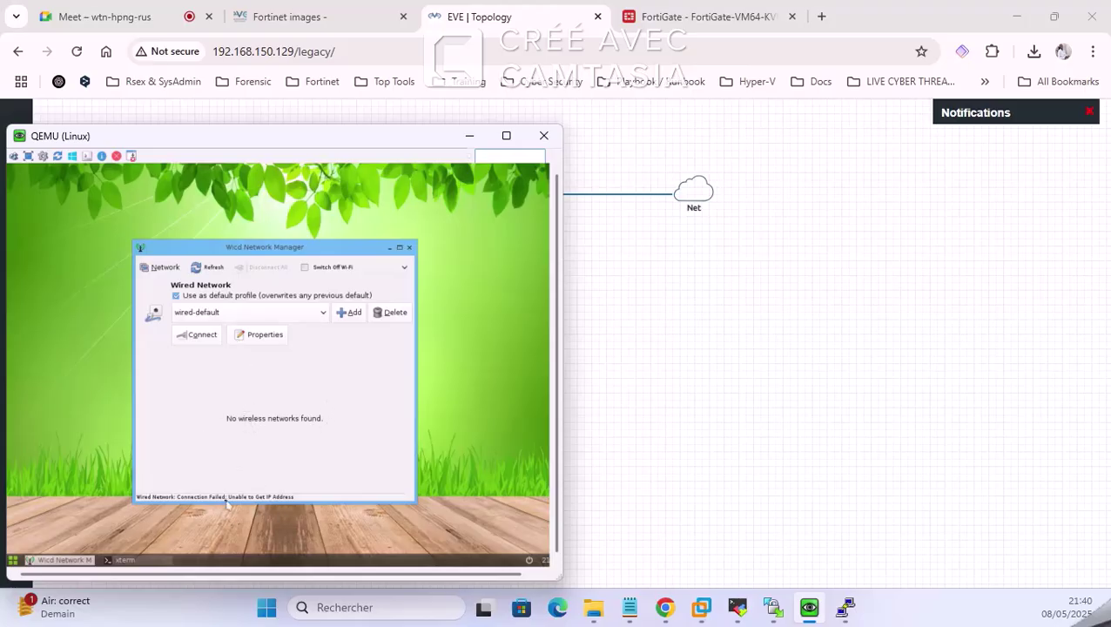
pyautogui.click(664, 15)
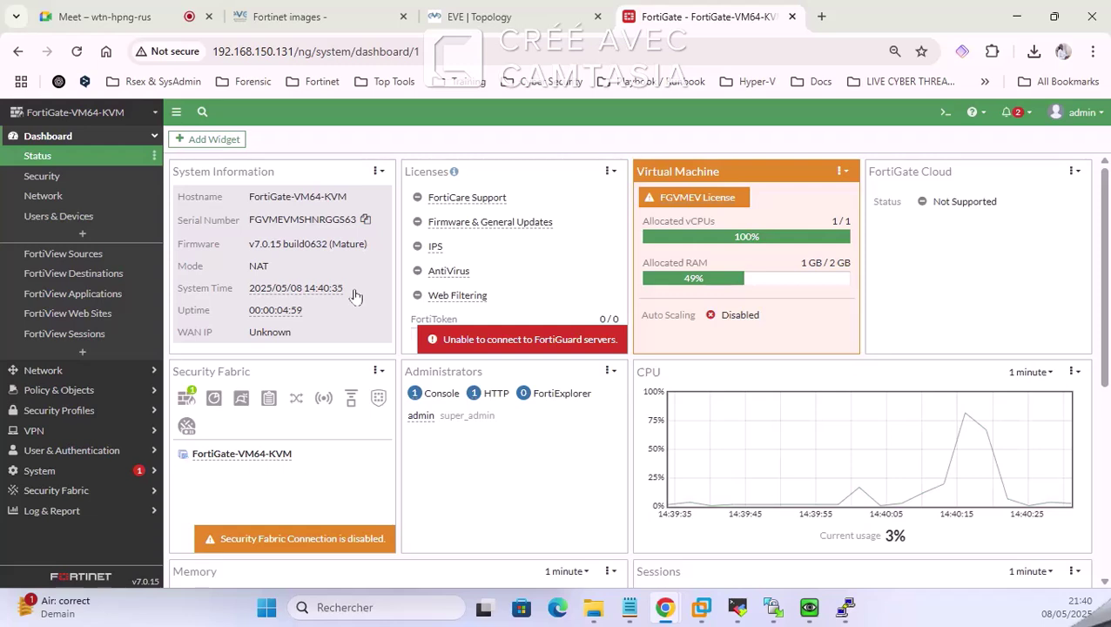
pyautogui.click(450, 15)
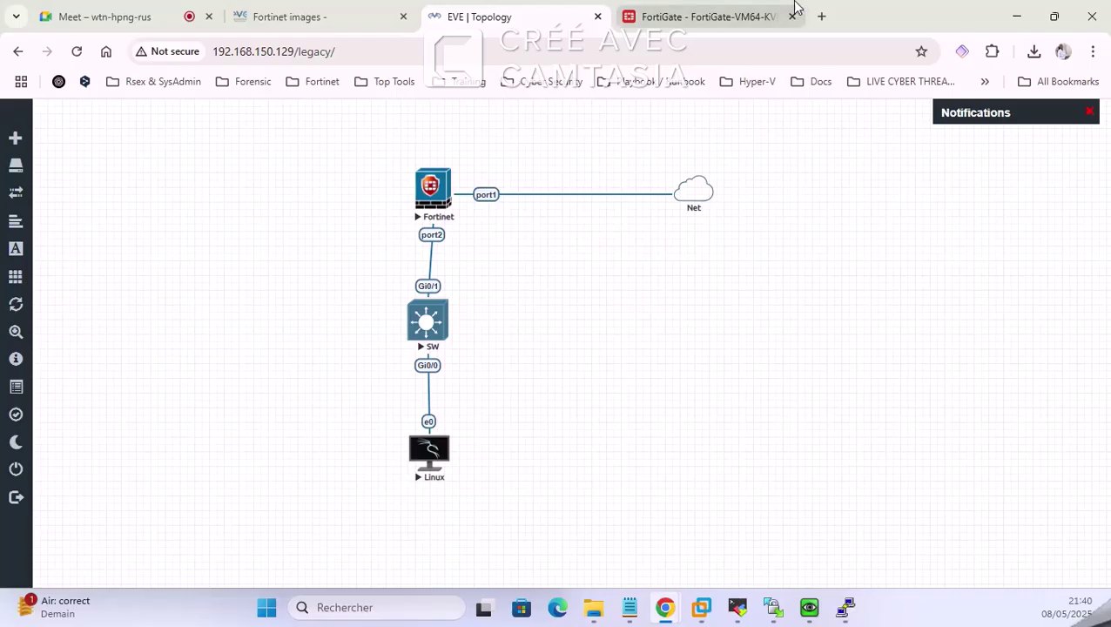
pyautogui.click(723, 14)
pyautogui.click(67, 201)
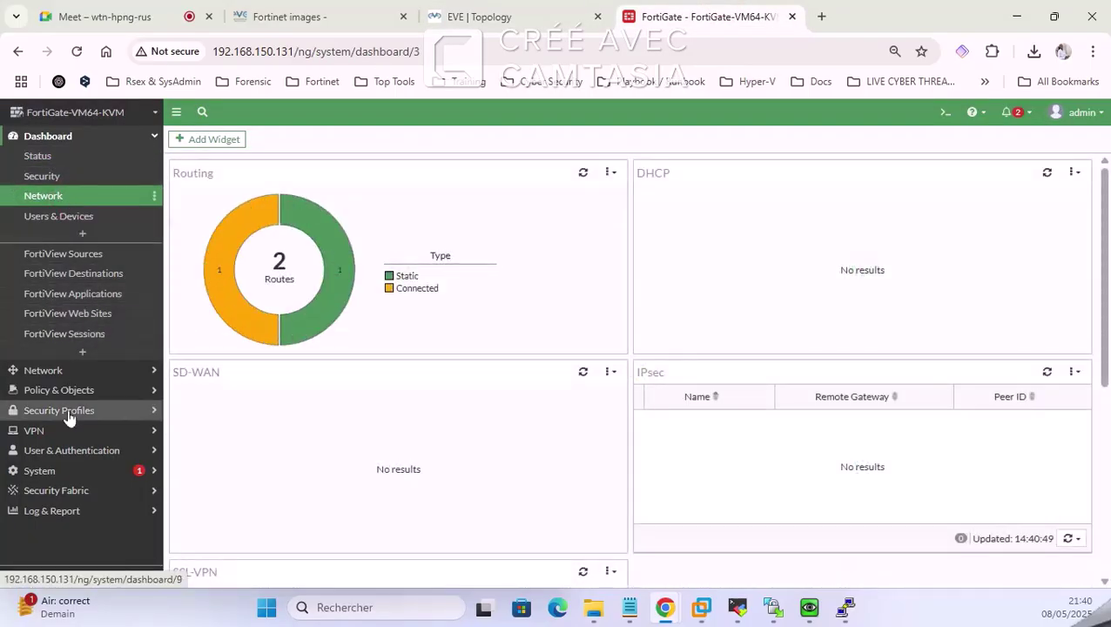
# Step: Show Network > Interfaces, with port1 at 192.168.150.131 and port2 unaddressed, and select port2
pyautogui.click(67, 369)
pyautogui.click(69, 179)
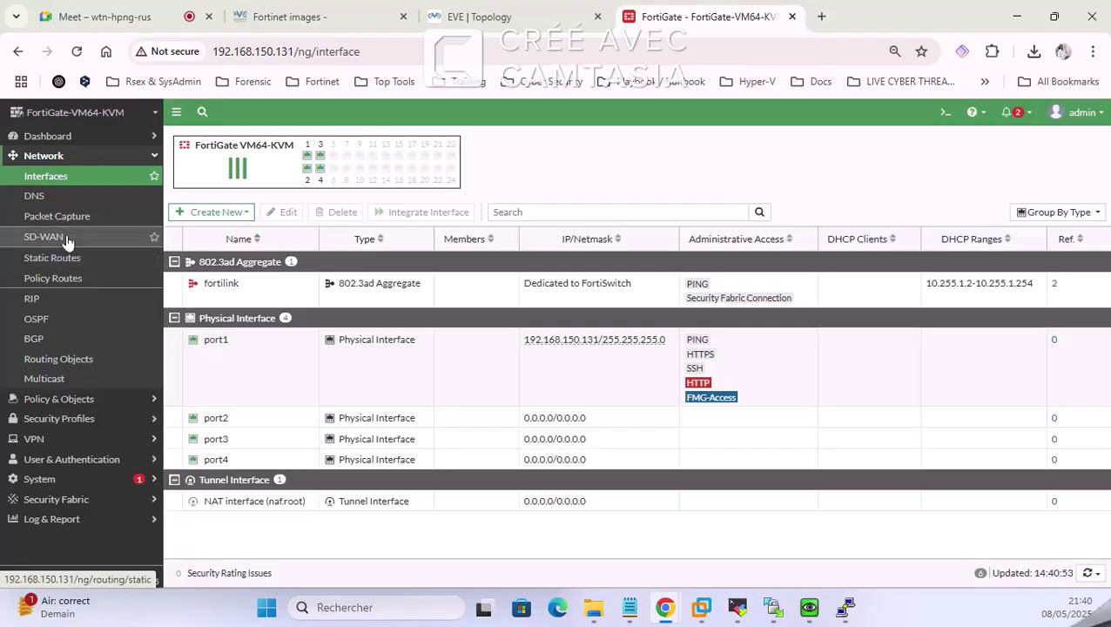
pyautogui.click(56, 137)
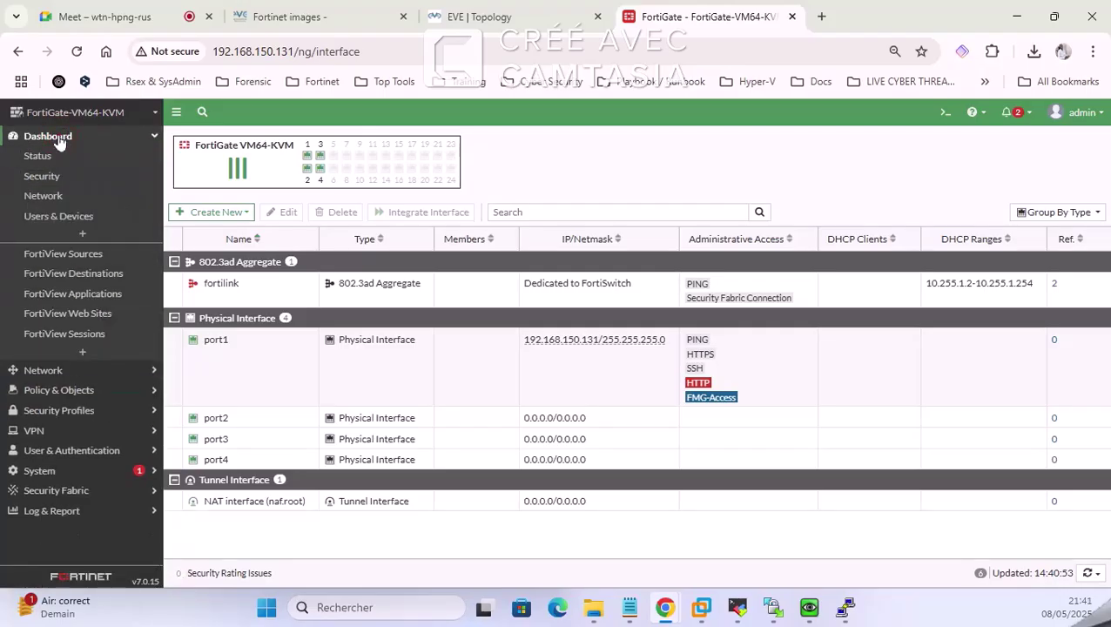
pyautogui.click(59, 139)
pyautogui.click(70, 176)
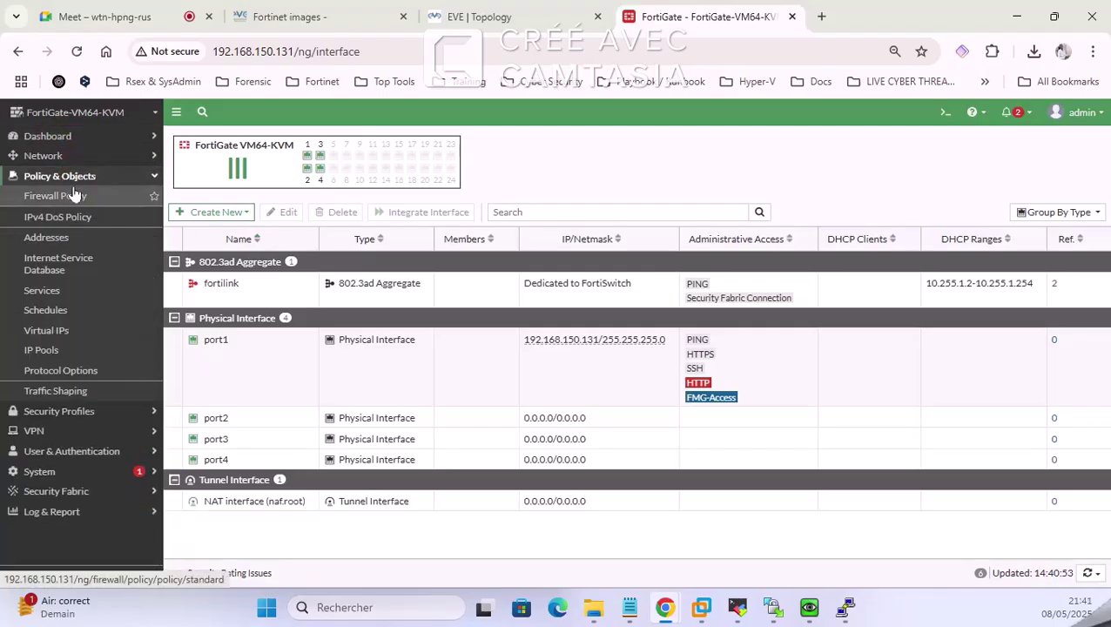
pyautogui.click(71, 175)
pyautogui.click(70, 156)
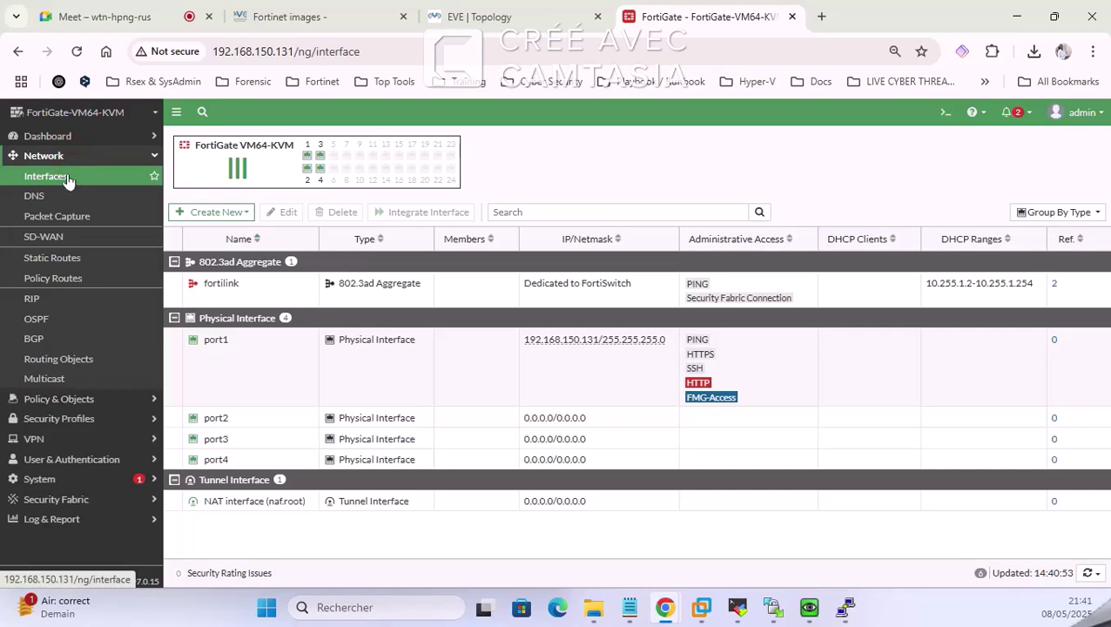
pyautogui.click(68, 177)
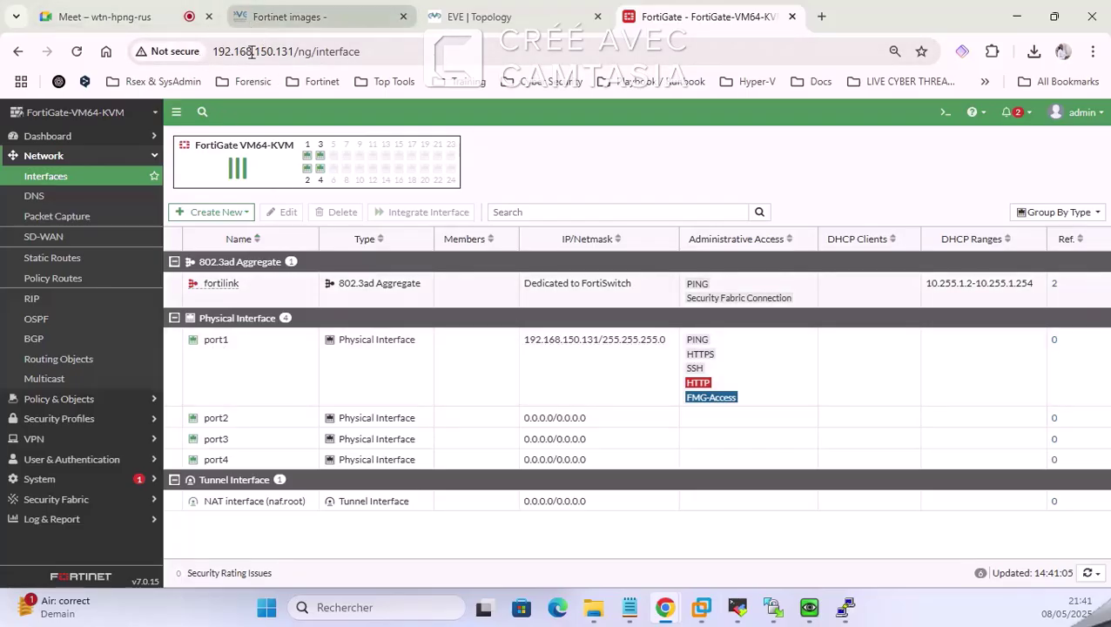
pyautogui.click(249, 423)
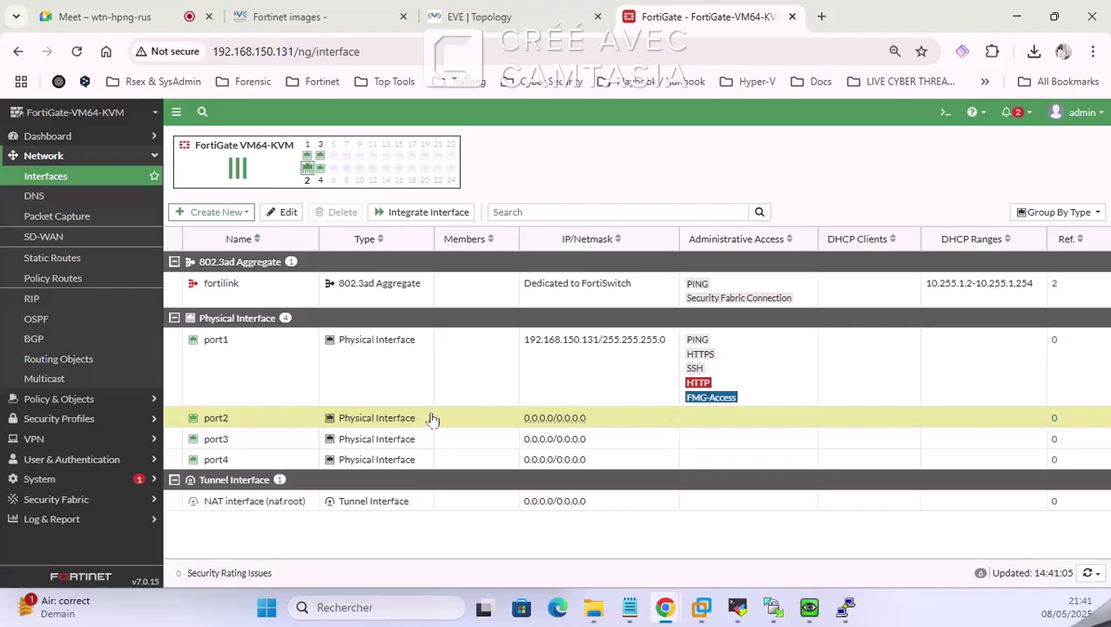
pyautogui.click(481, 16)
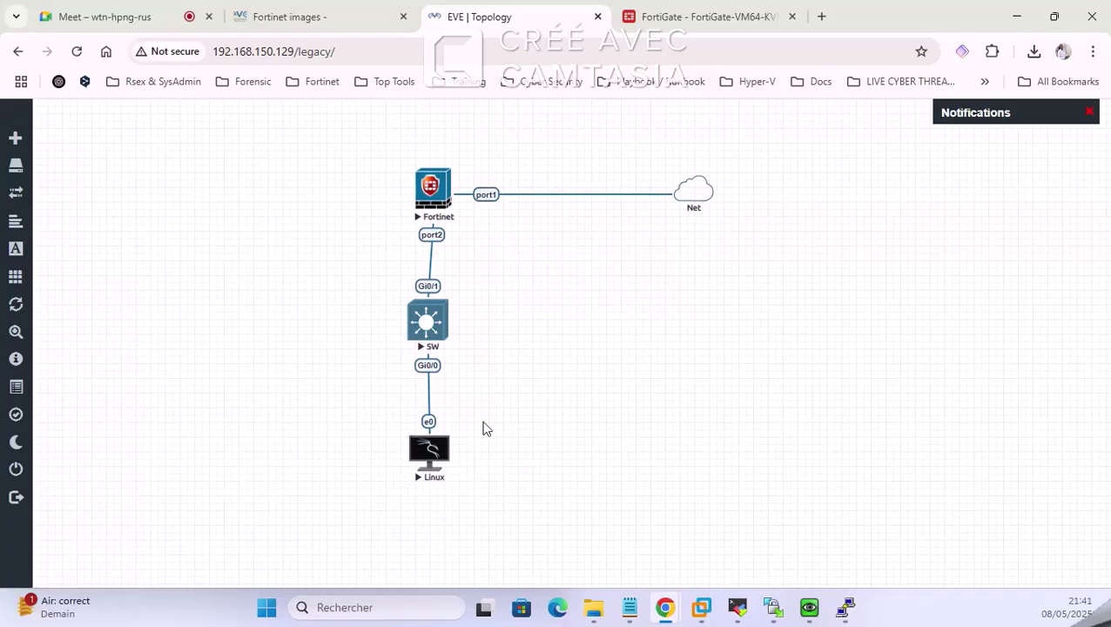
pyautogui.click(664, 8)
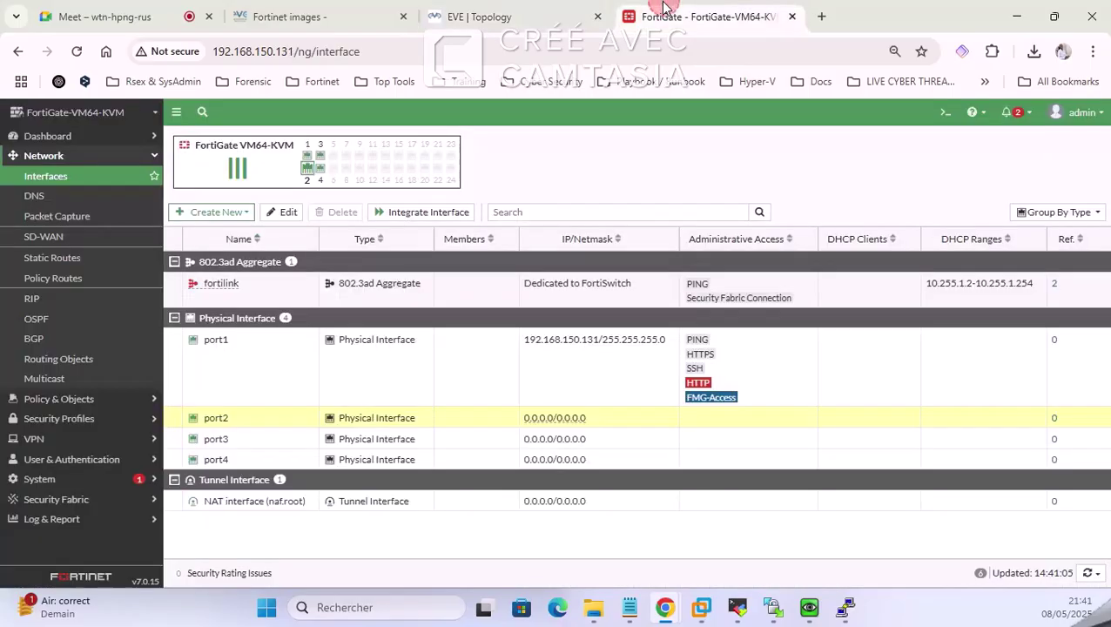
# Step: Edit port2: set role LAN and address 192.168.100.1/24
pyautogui.doubleClick(438, 417)
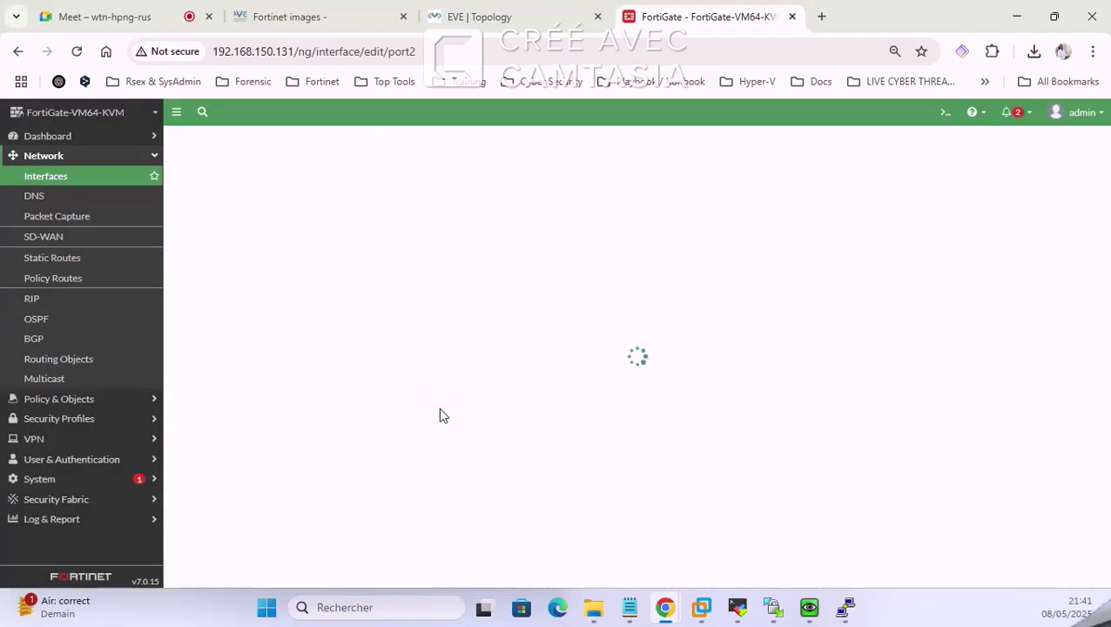
pyautogui.click(286, 180)
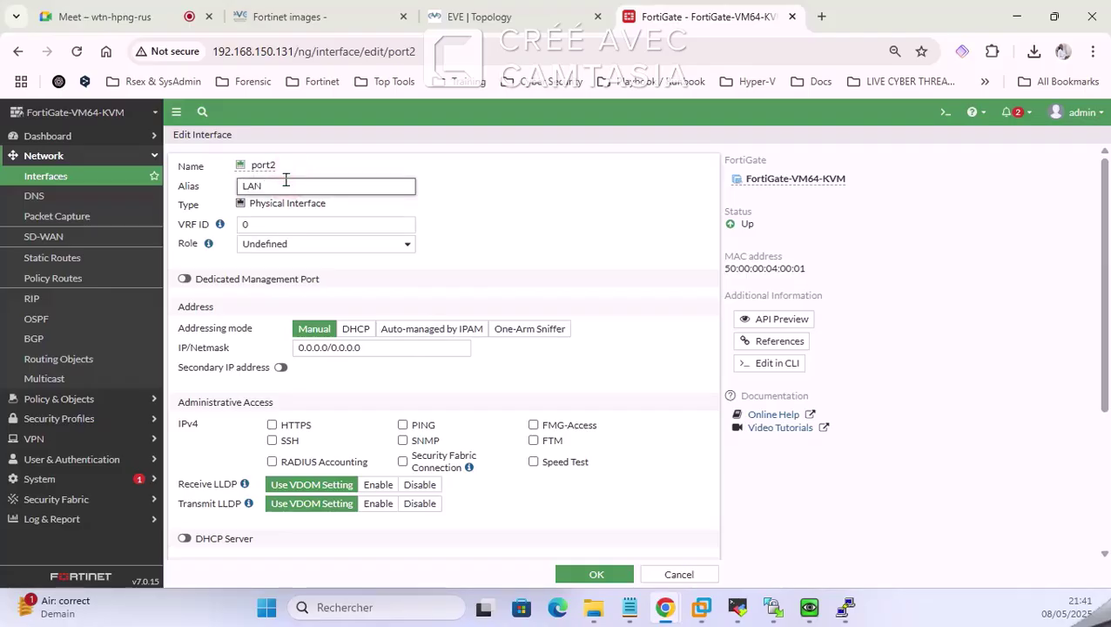
pyautogui.click(304, 246)
pyautogui.click(275, 261)
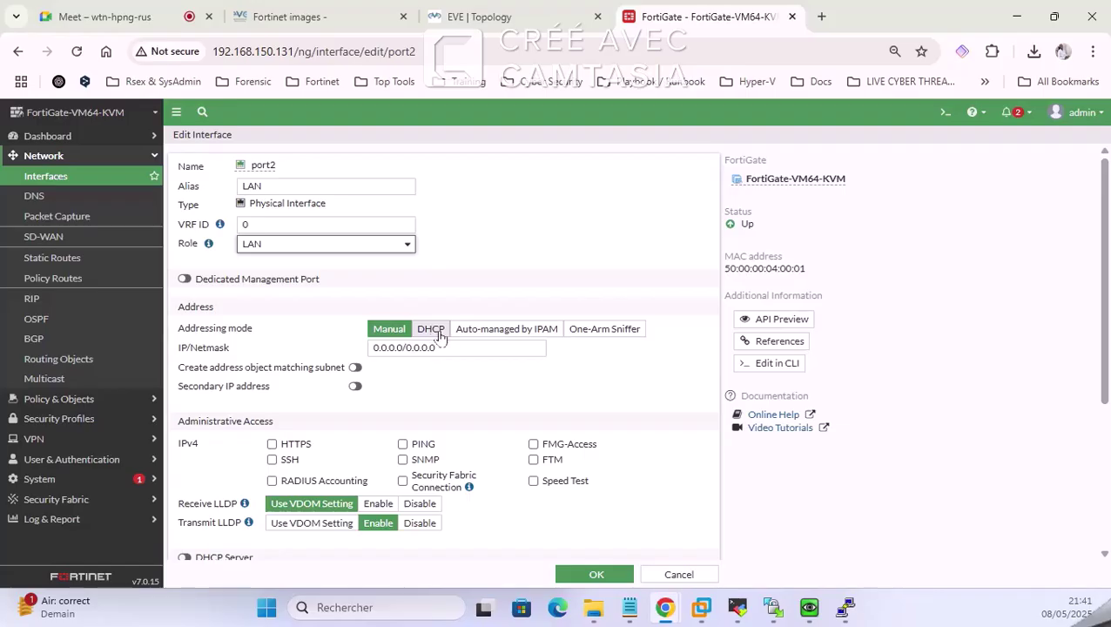
pyautogui.moveTo(445, 345); pyautogui.dragTo(209, 349)
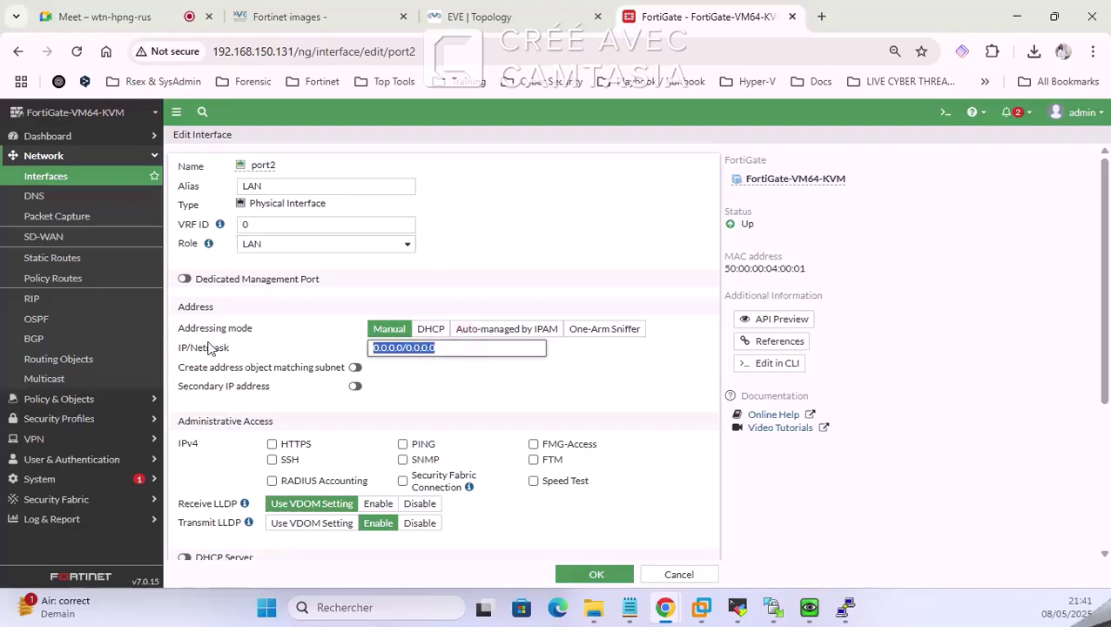
pyautogui.write('192.1')
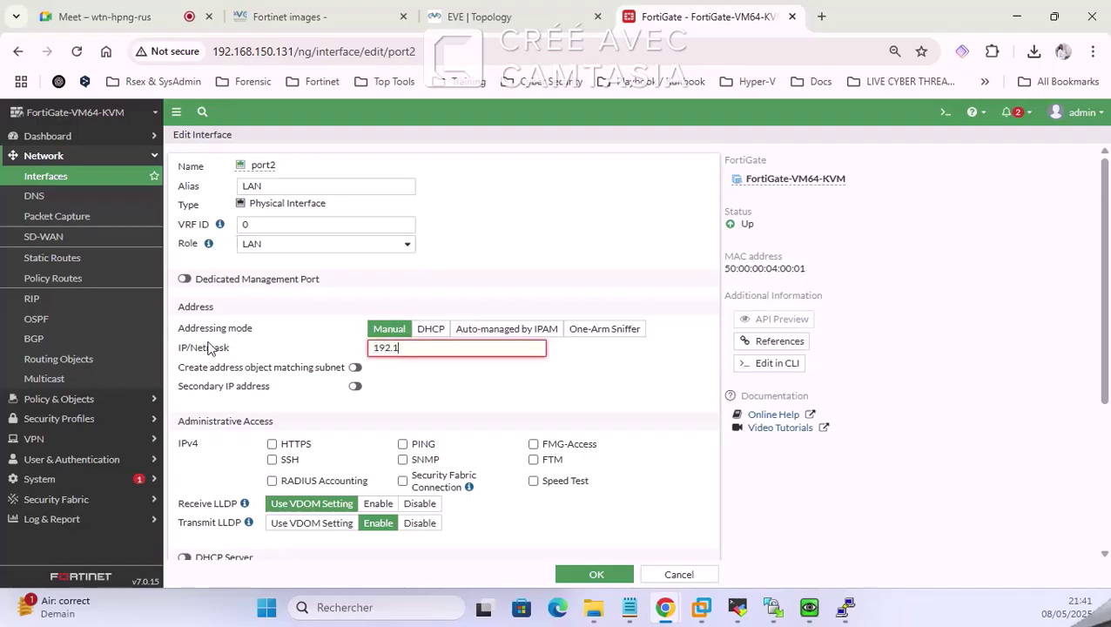
pyautogui.write('68.150')
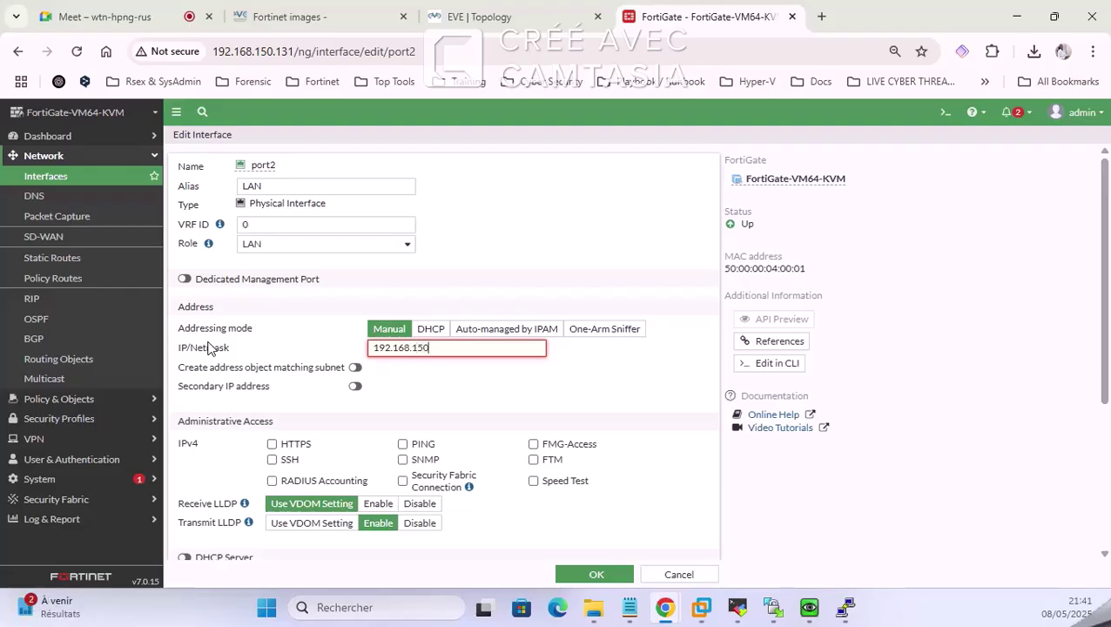
pyautogui.press('BackSpace')
pyautogui.press('BackSpace')
pyautogui.write('00.1/24')
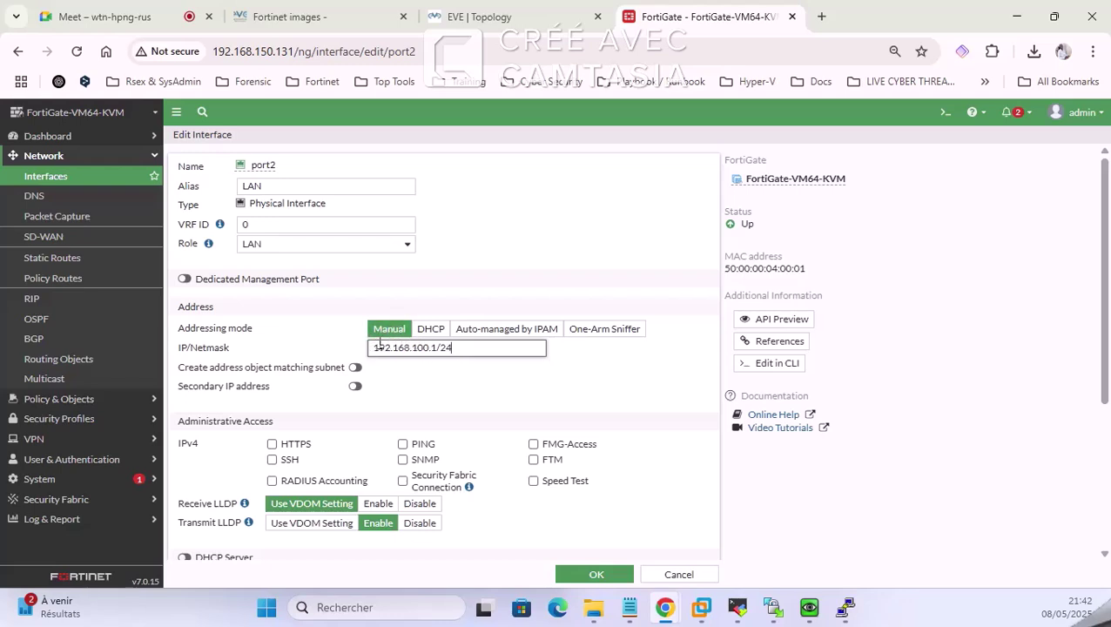
# Step: Enable a matching-subnet address object and PING administrative access on port2
pyautogui.scroll(-1, 433, 346)
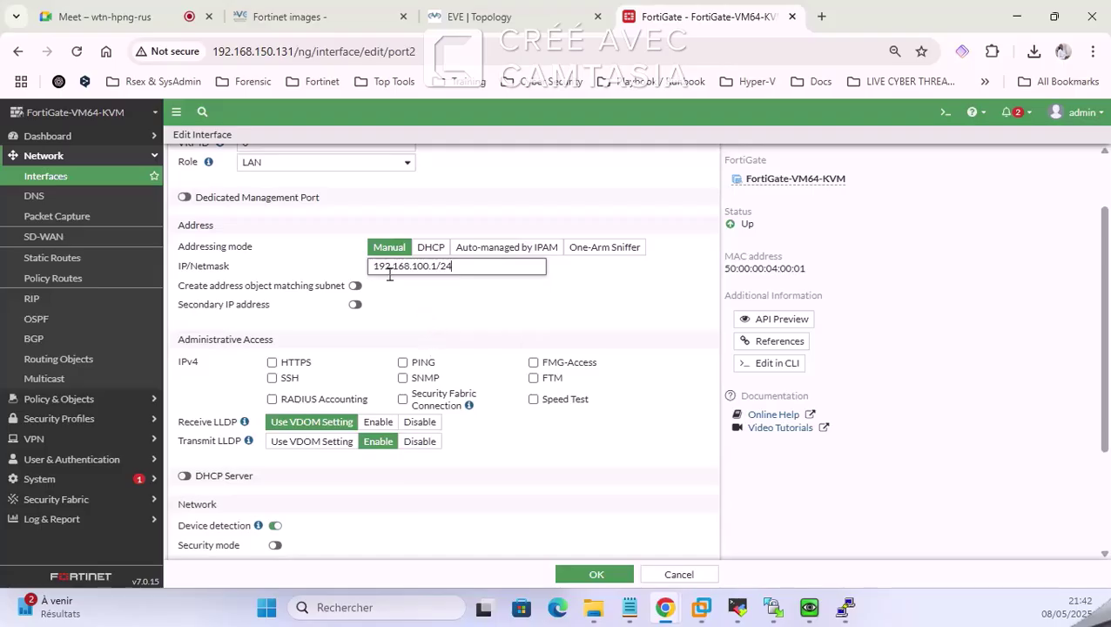
pyautogui.scroll(1, 389, 290)
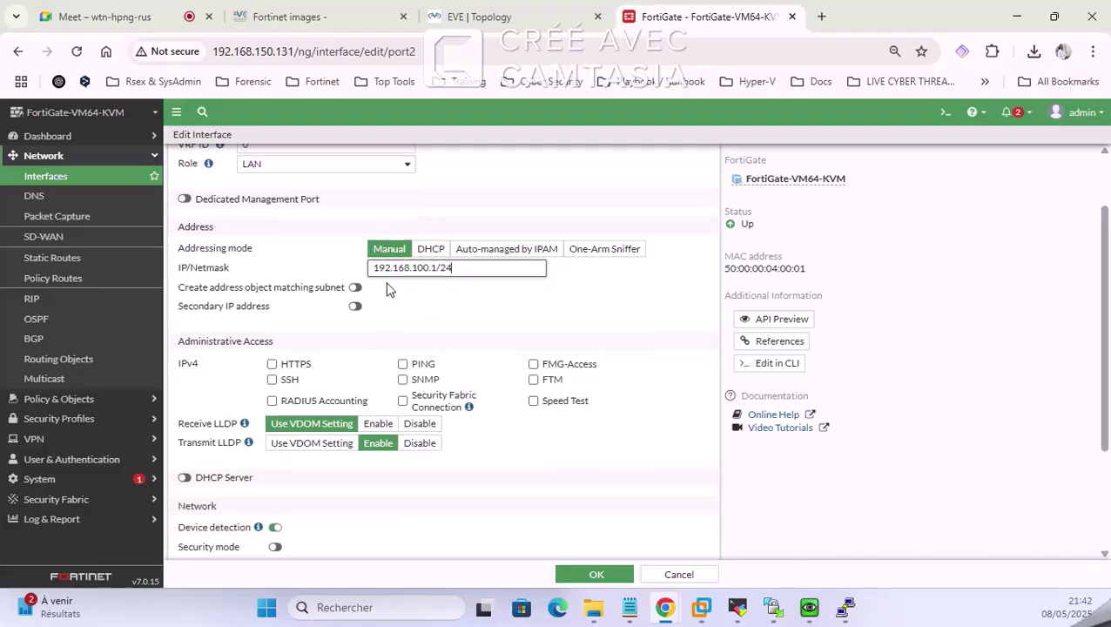
pyautogui.click(521, 11)
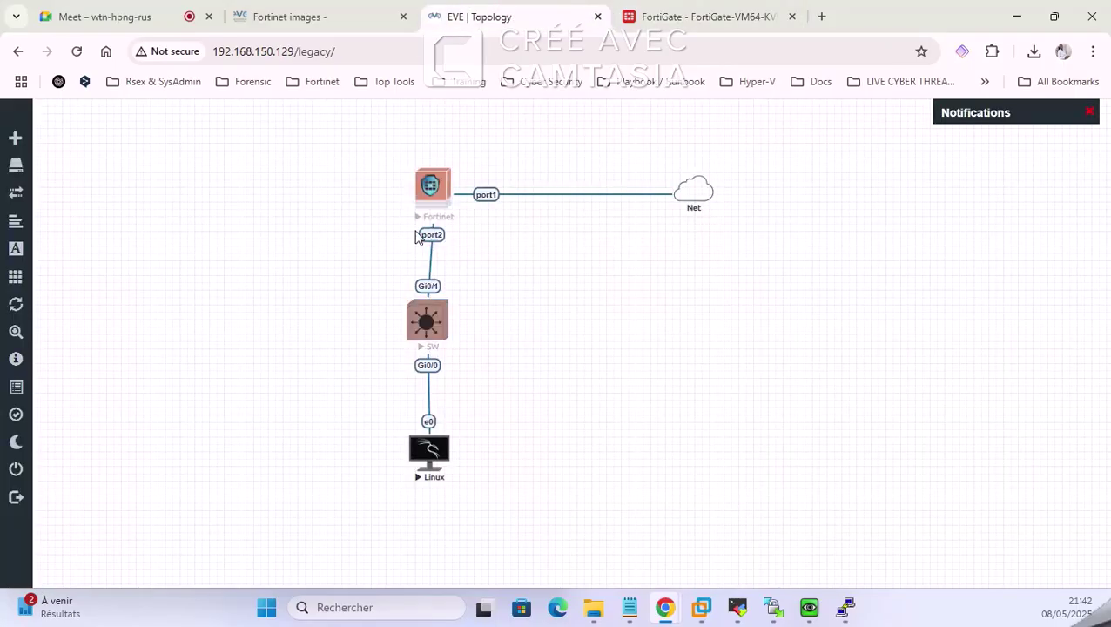
pyautogui.click(651, 16)
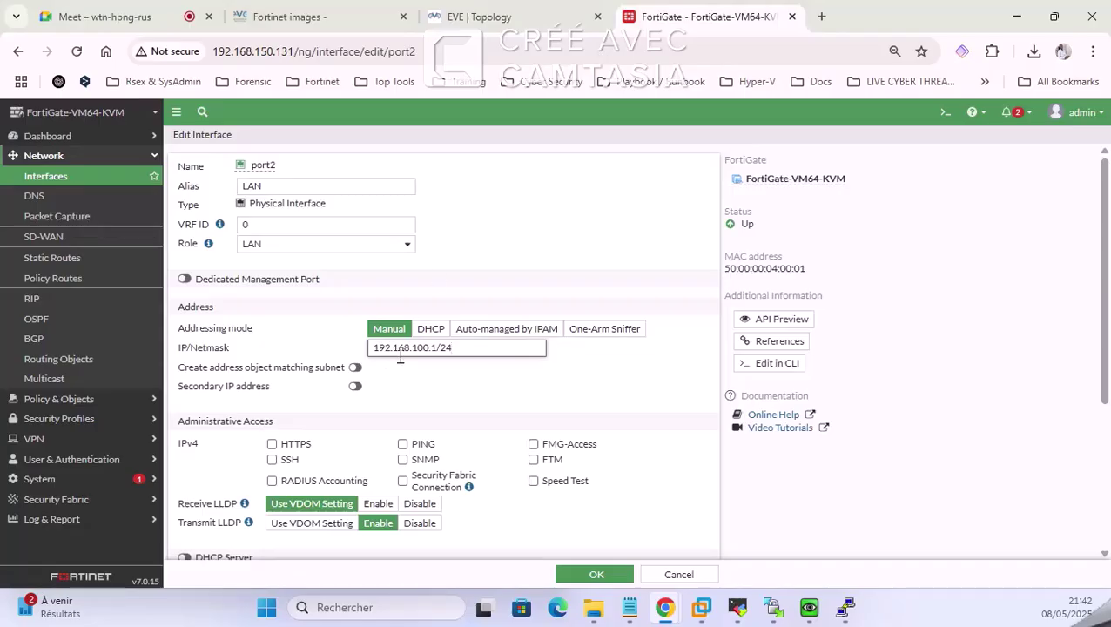
pyautogui.scroll(-1, 398, 357)
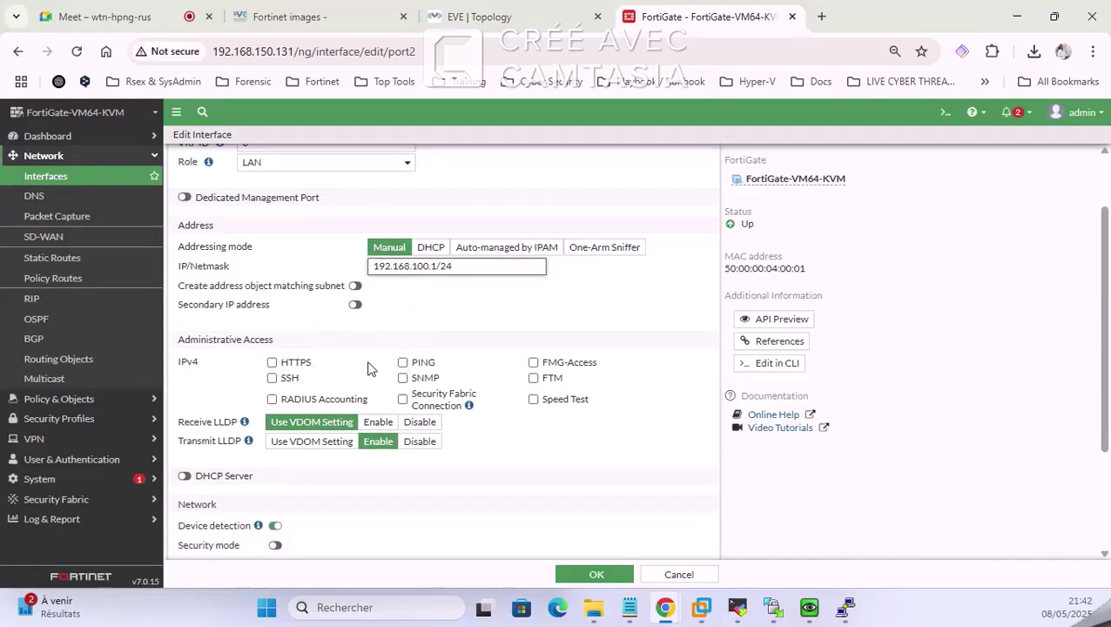
pyautogui.click(356, 286)
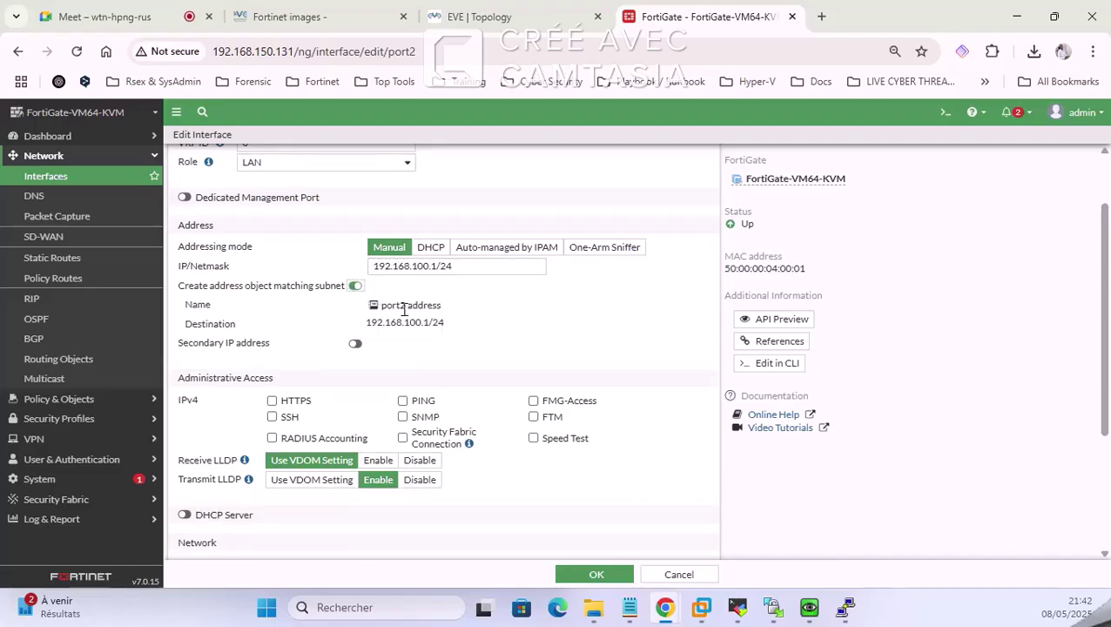
pyautogui.scroll(-2, 359, 292)
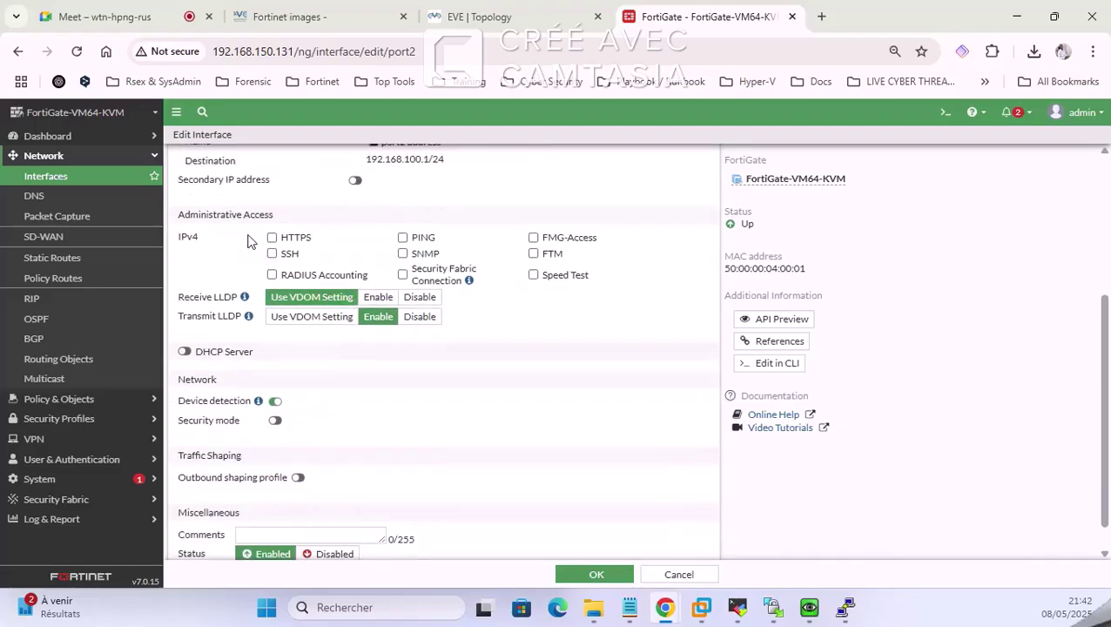
pyautogui.click(404, 239)
pyautogui.scroll(-1, 371, 311)
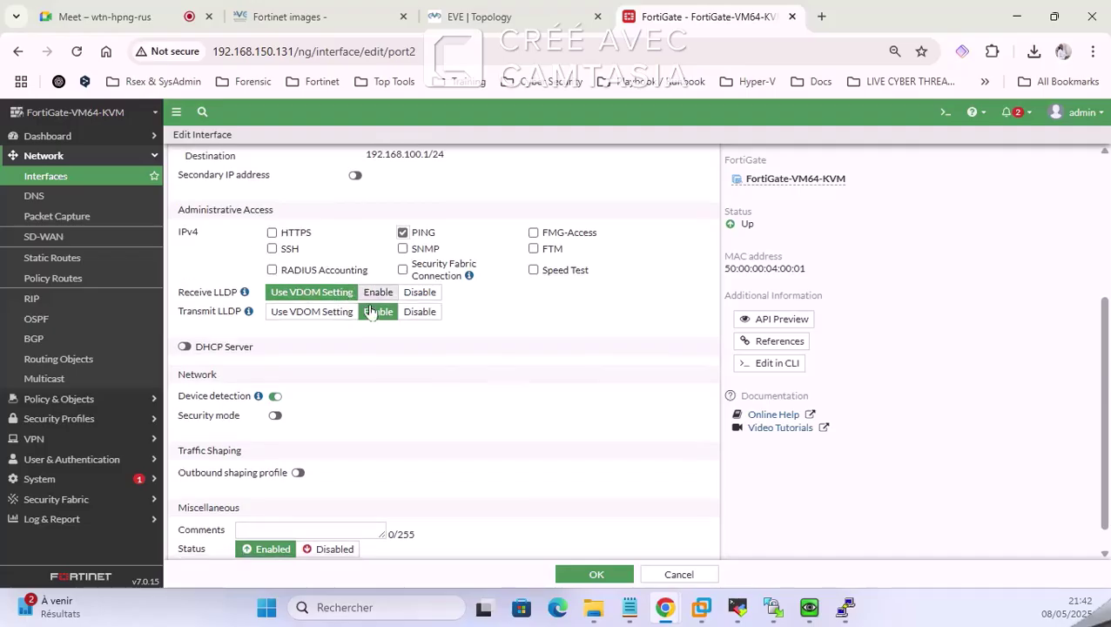
pyautogui.scroll(-1, 370, 312)
# Step: Enable port2's DHCP server with range 192.168.100.20–192.168.100.100
pyautogui.click(184, 320)
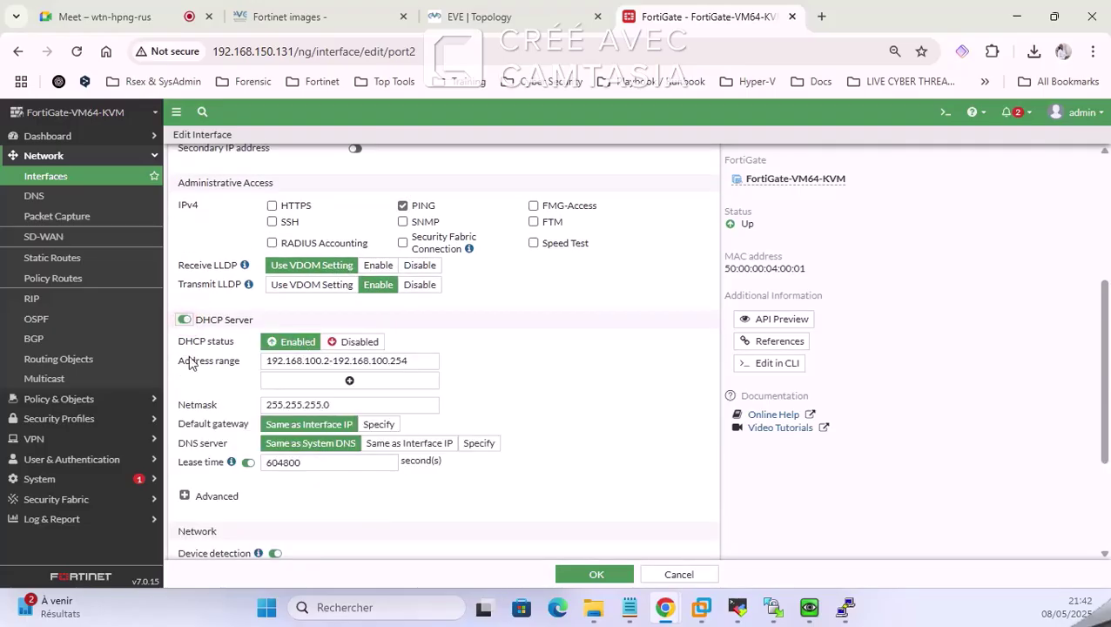
pyautogui.click(488, 16)
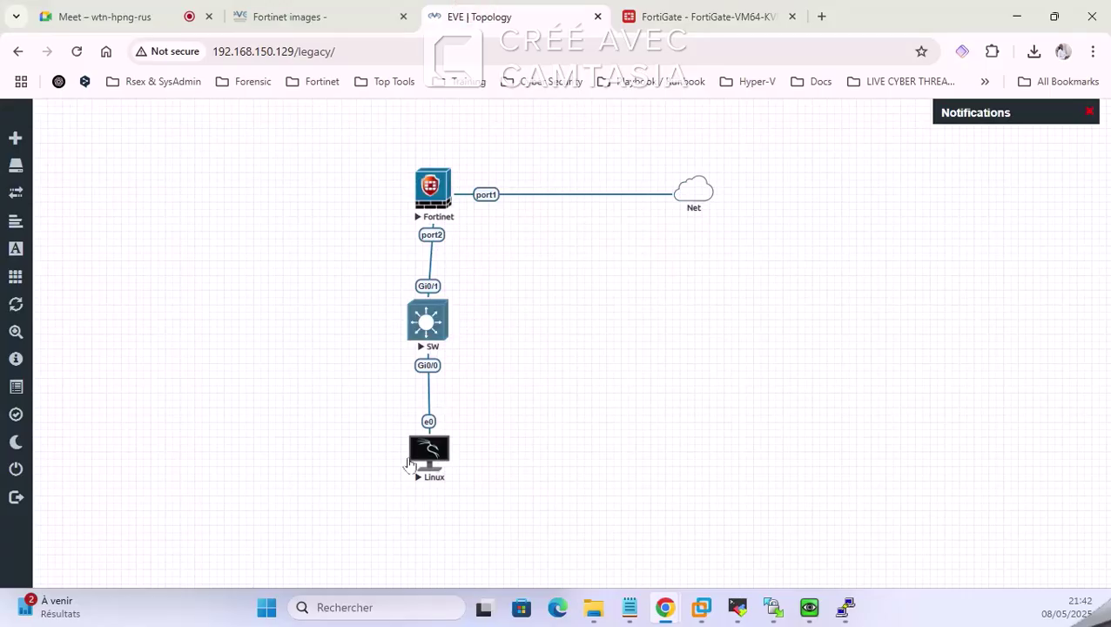
pyautogui.click(697, 16)
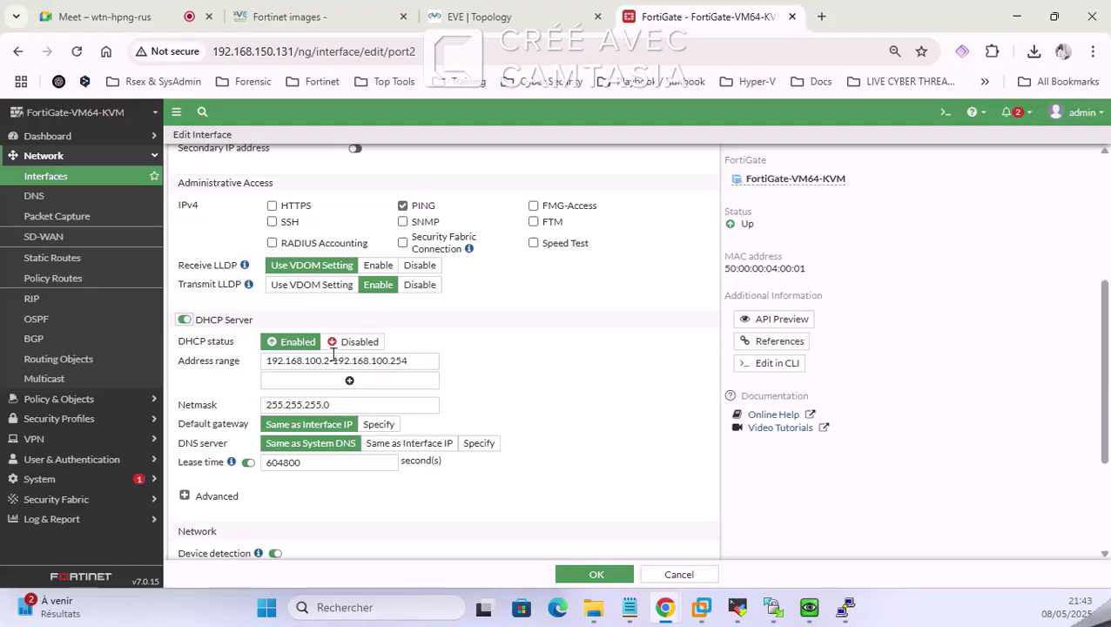
pyautogui.click(330, 363)
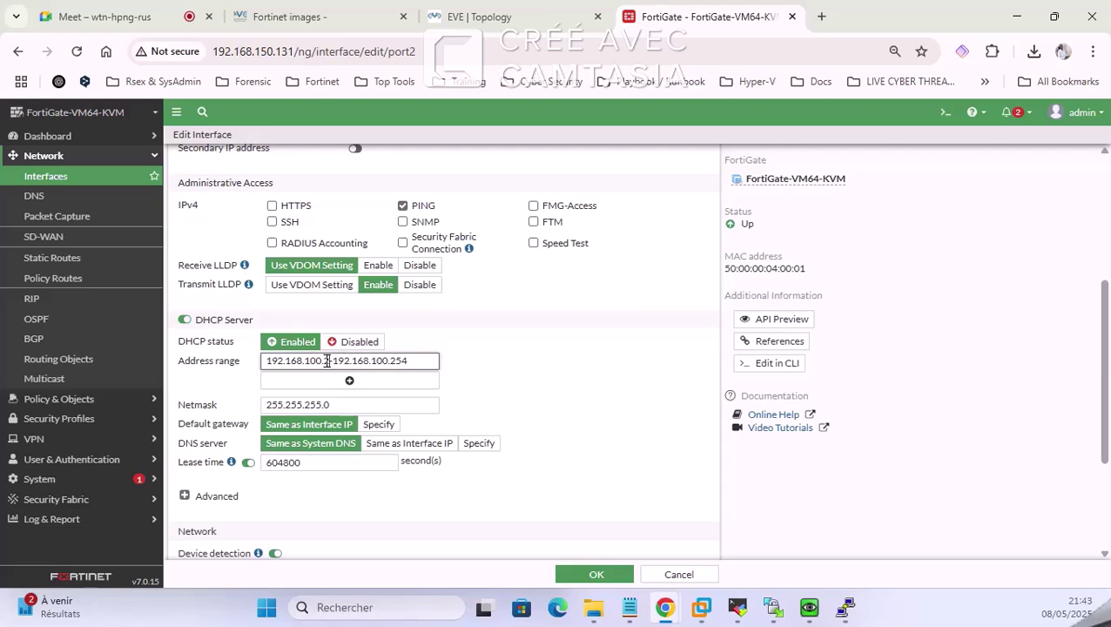
pyautogui.write('0')
pyautogui.press('End')
pyautogui.press('BackSpace')
pyautogui.press('BackSpace')
pyautogui.press('BackSpace')
pyautogui.write('10')
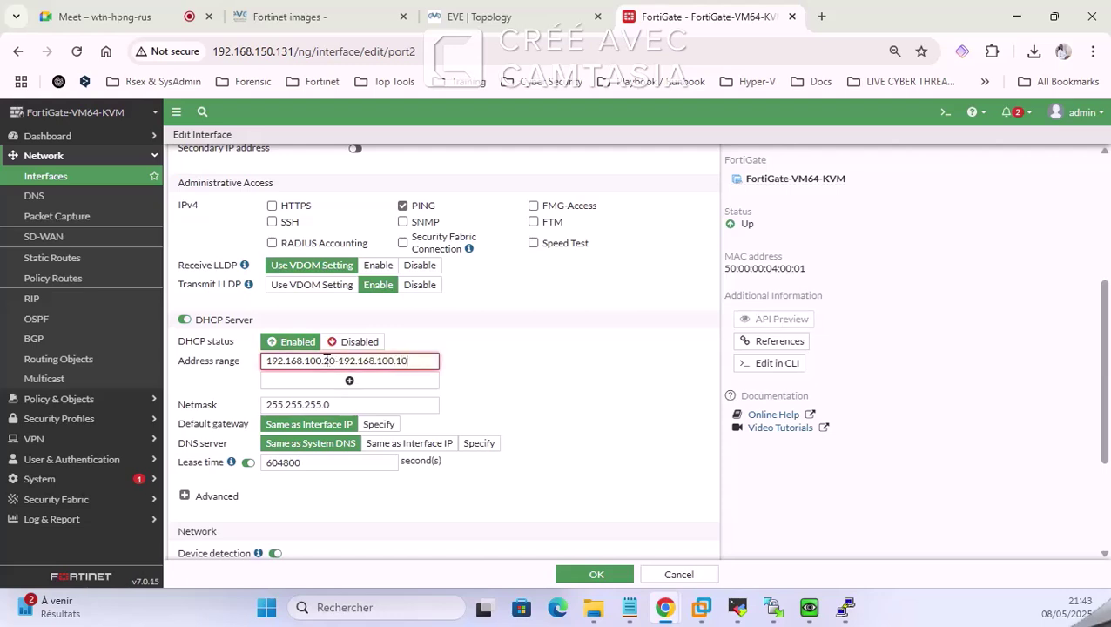
pyautogui.write('0')
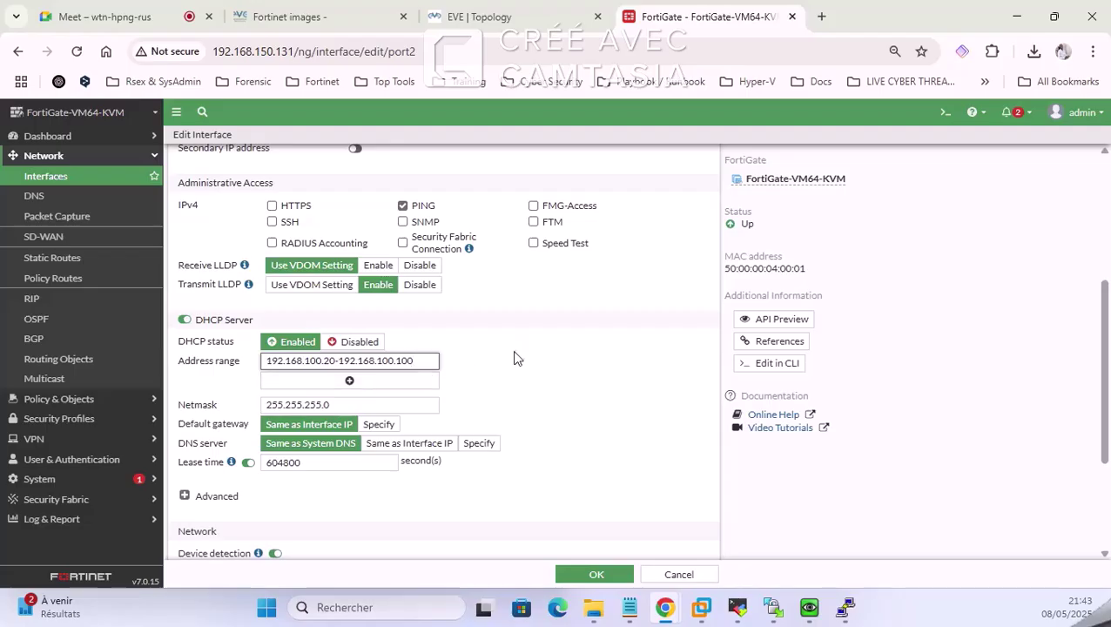
# Step: Keep the DHCP gateway as interface IP and specify DNS server 8.8.8.8
pyautogui.scroll(-1, 514, 355)
pyautogui.click(378, 342)
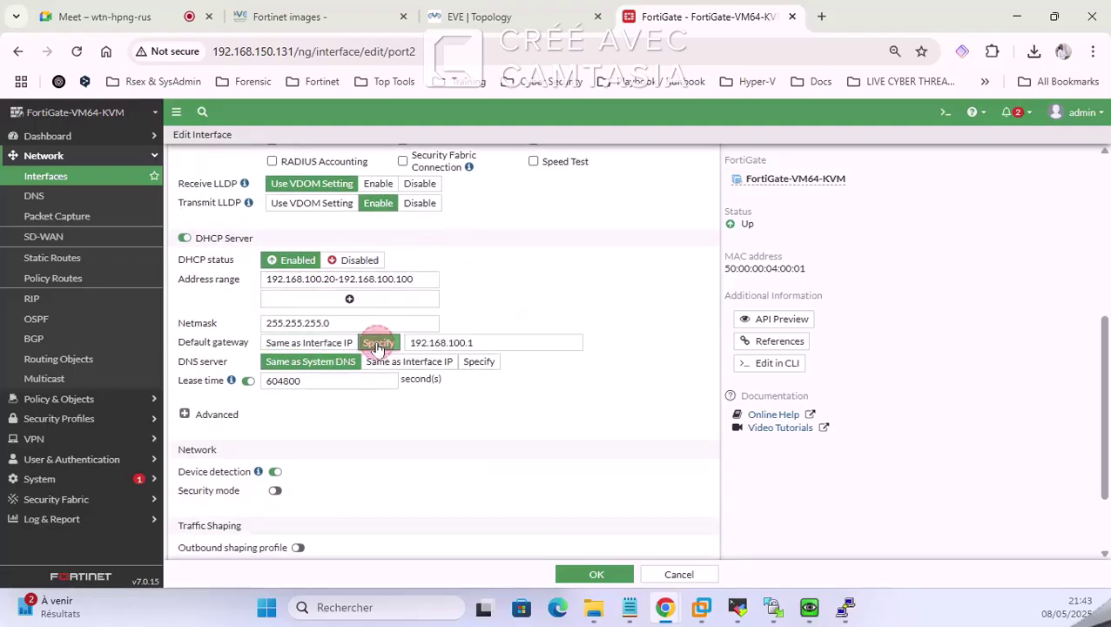
pyautogui.click(329, 343)
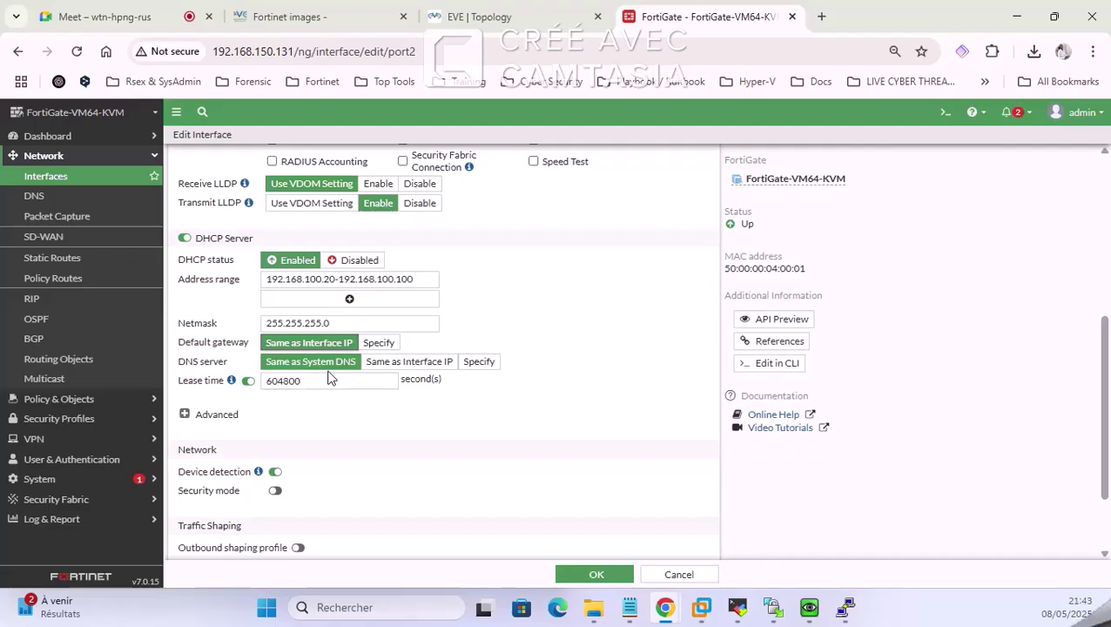
pyautogui.click(478, 362)
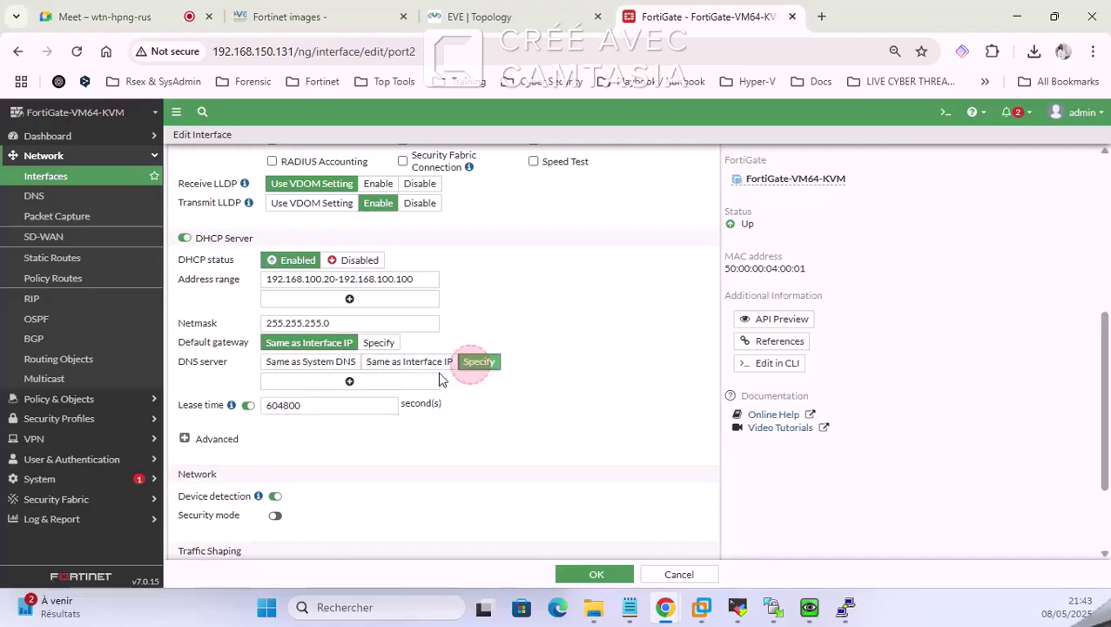
pyautogui.click(320, 381)
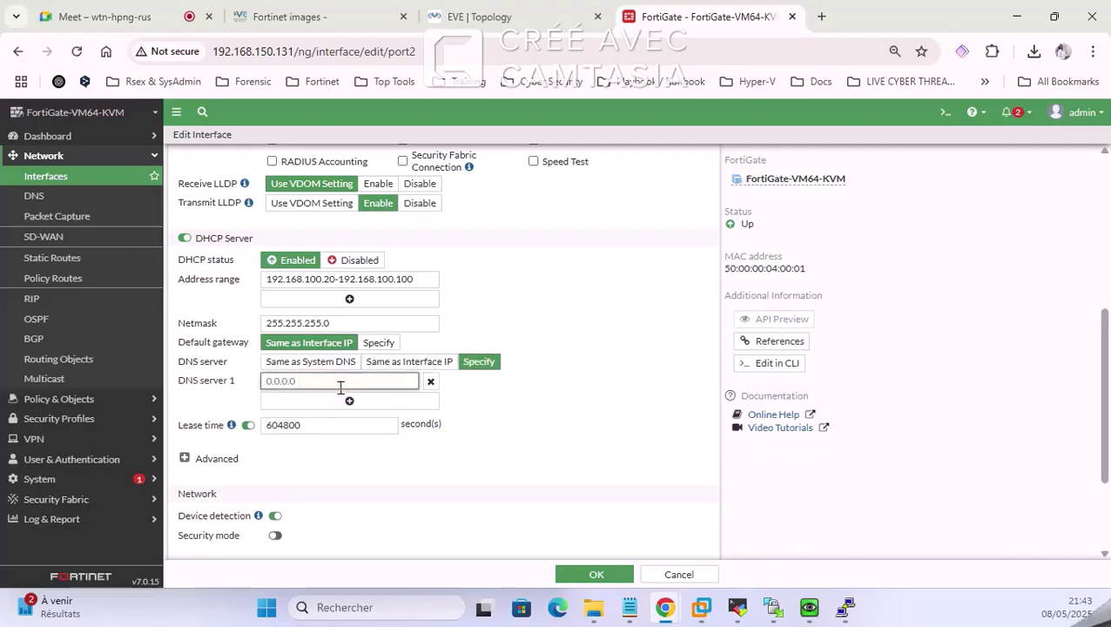
pyautogui.write('8.8.8.8')
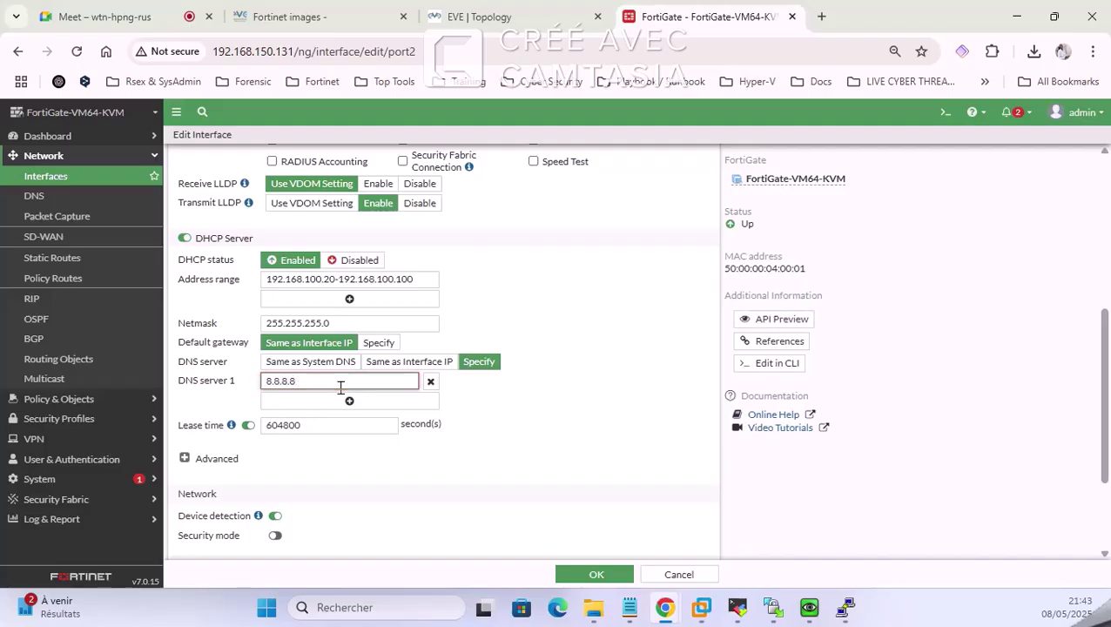
pyautogui.scroll(-3, 340, 386)
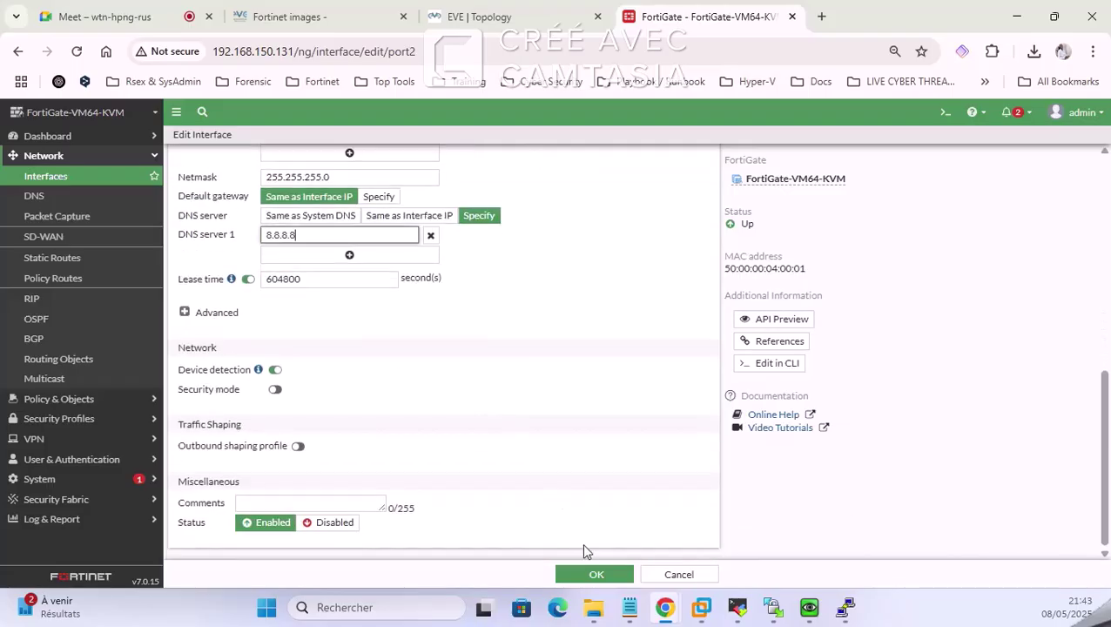
pyautogui.scroll(6, 536, 392)
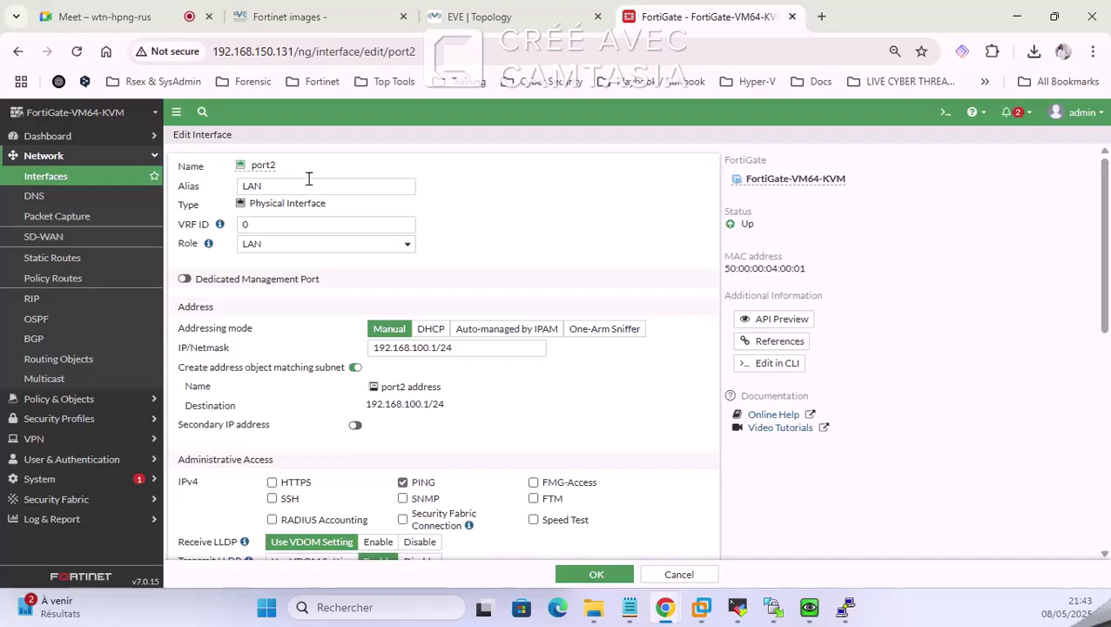
pyautogui.scroll(-1, 349, 250)
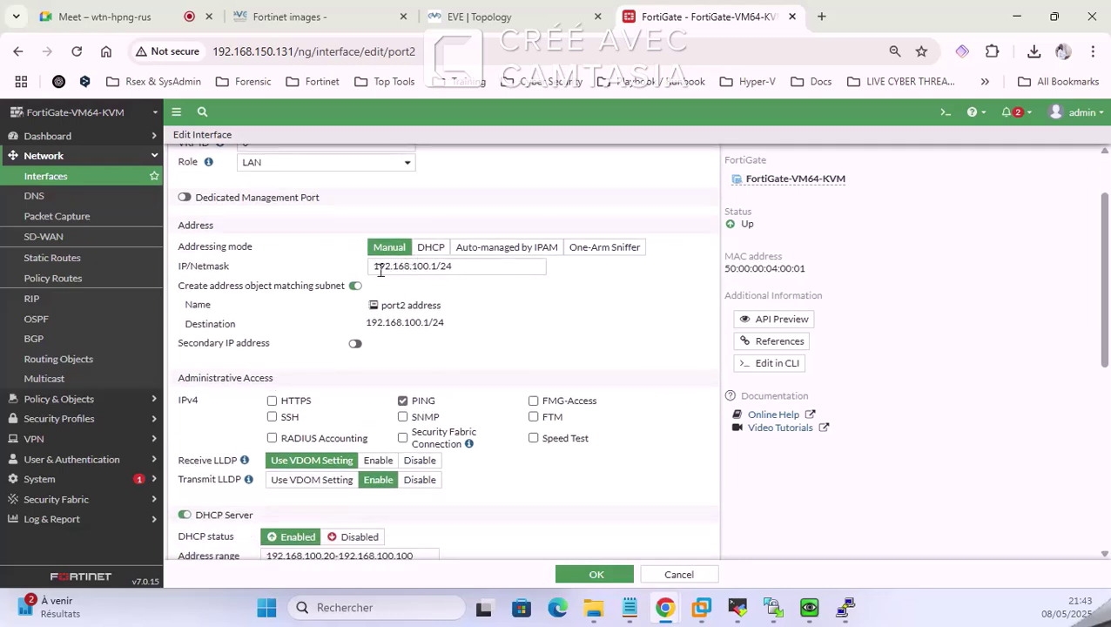
pyautogui.scroll(-1, 442, 290)
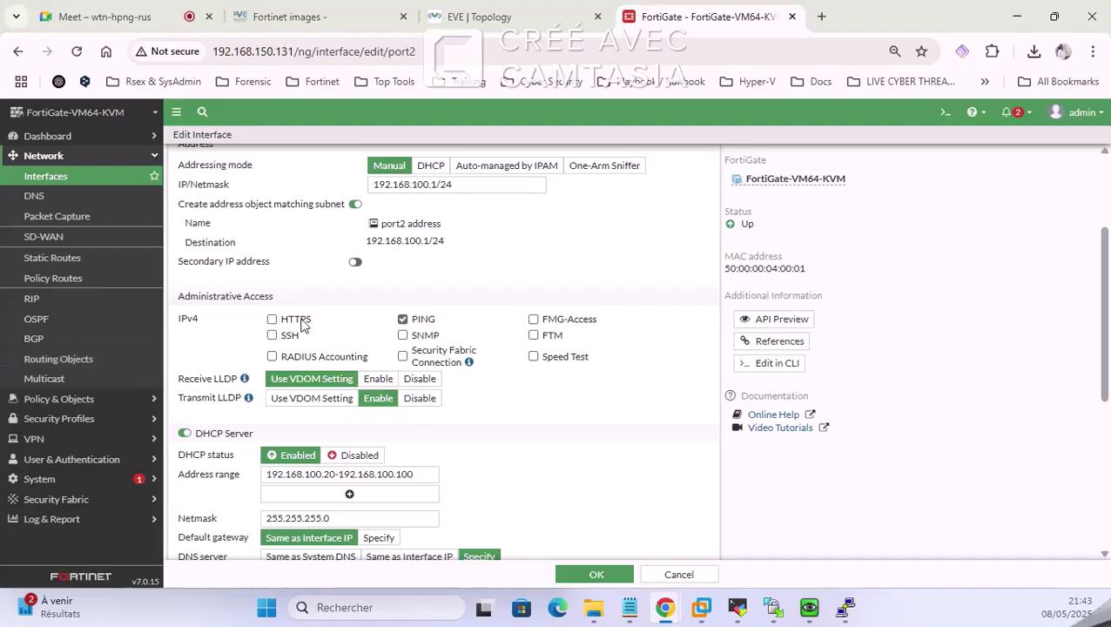
pyautogui.scroll(-1, 313, 318)
pyautogui.scroll(1, 416, 213)
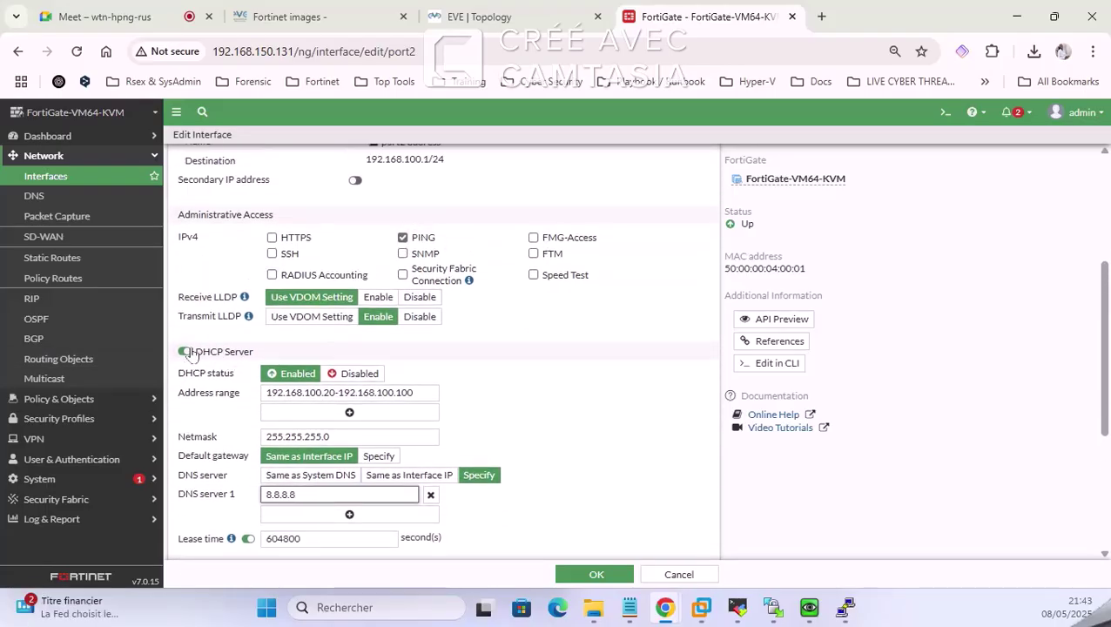
pyautogui.scroll(-2, 498, 442)
pyautogui.scroll(-1, 498, 442)
# Step: Save port2's settings and bring the Linux client's Wicd window forward
pyautogui.click(596, 575)
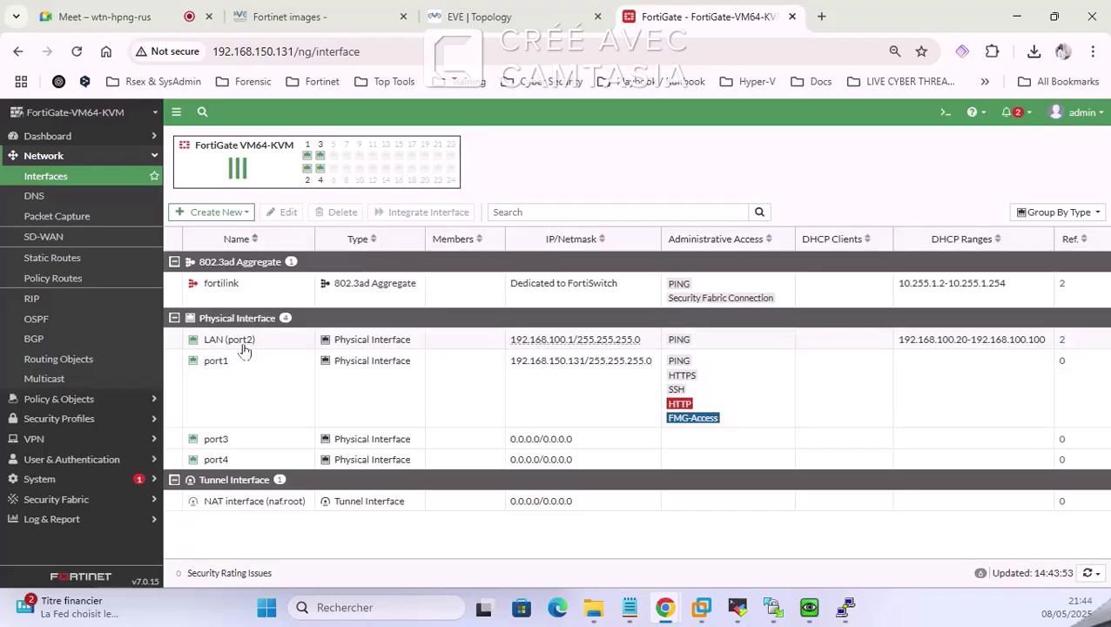
pyautogui.moveTo(197, 345)
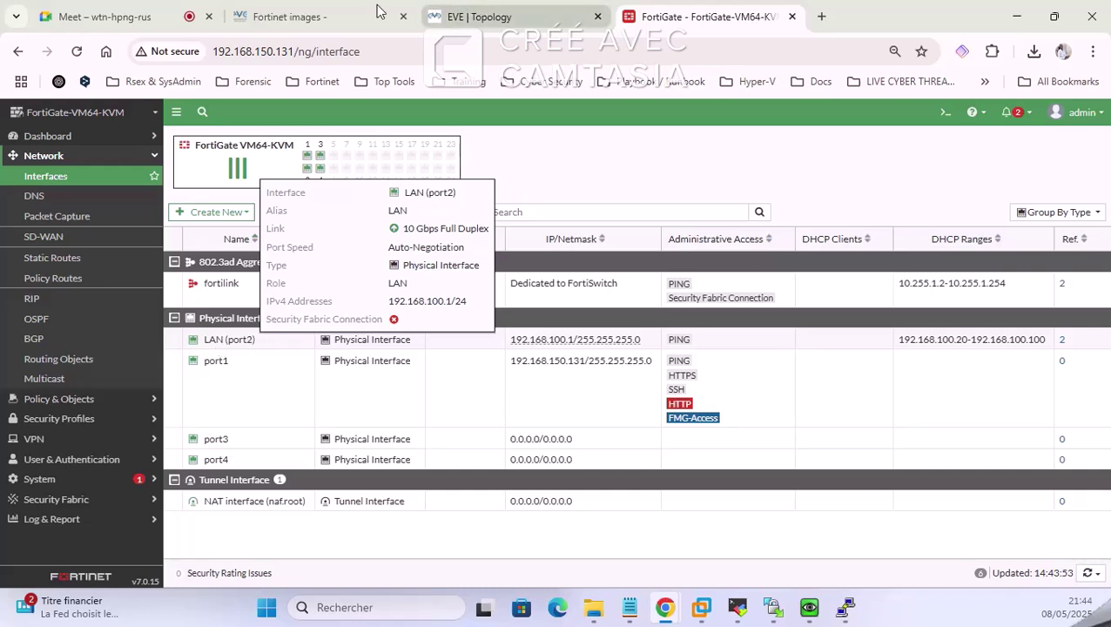
pyautogui.click(809, 607)
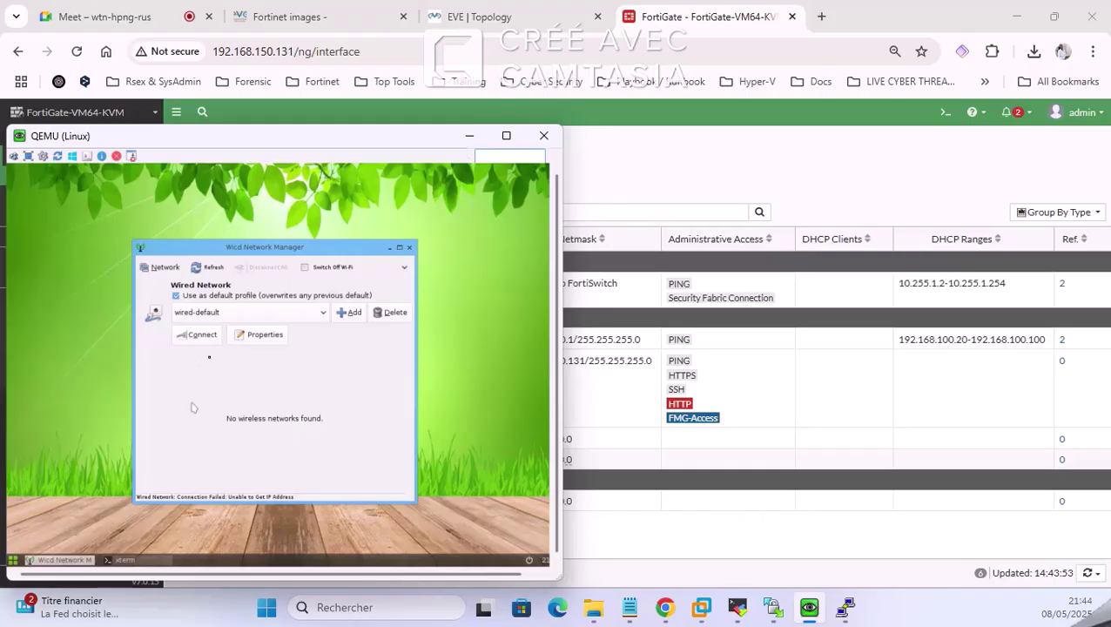
# Step: Connect the Linux client's wired network in Wicd, obtaining 192.168.100.20
pyautogui.click(202, 335)
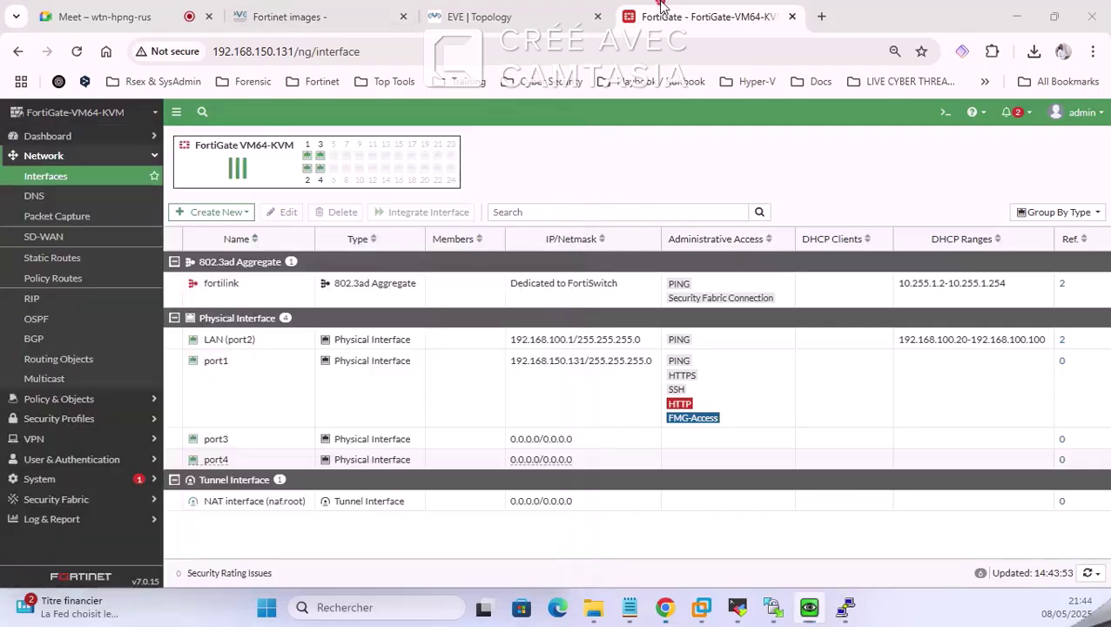
pyautogui.click(671, 15)
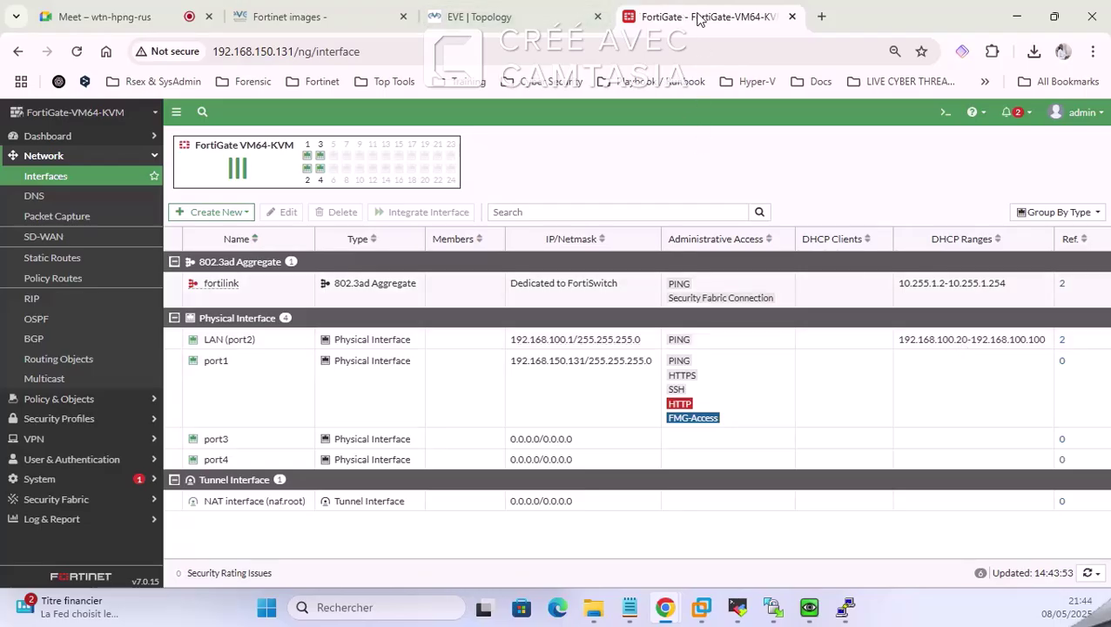
pyautogui.click(808, 607)
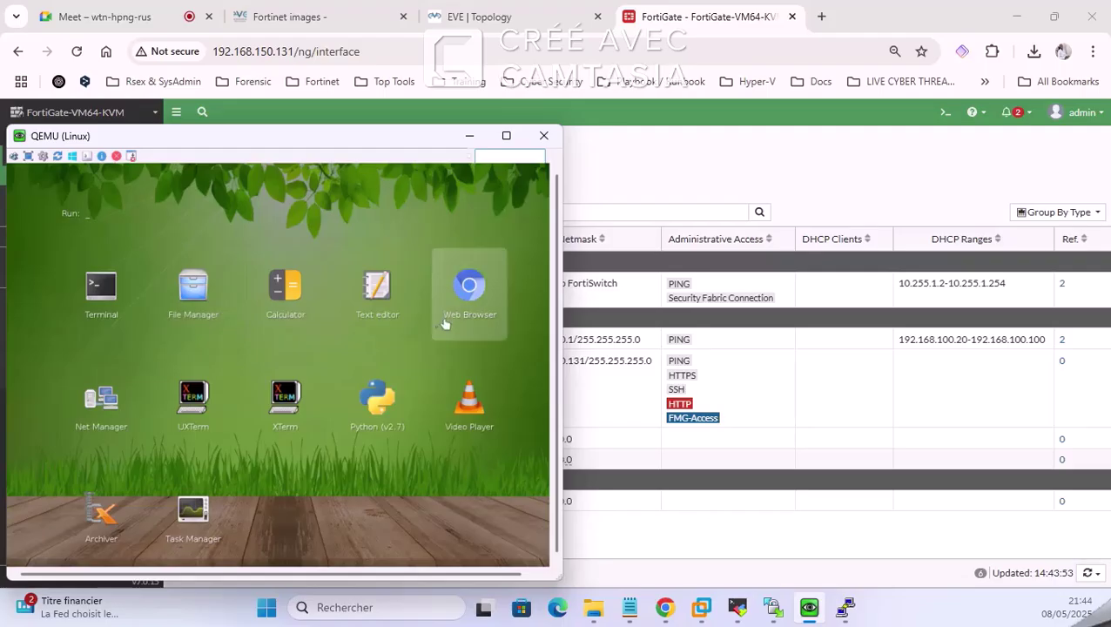
# Step: Run ping 8.8.8.8 from an XTerm on the Linux client
pyautogui.click(285, 402)
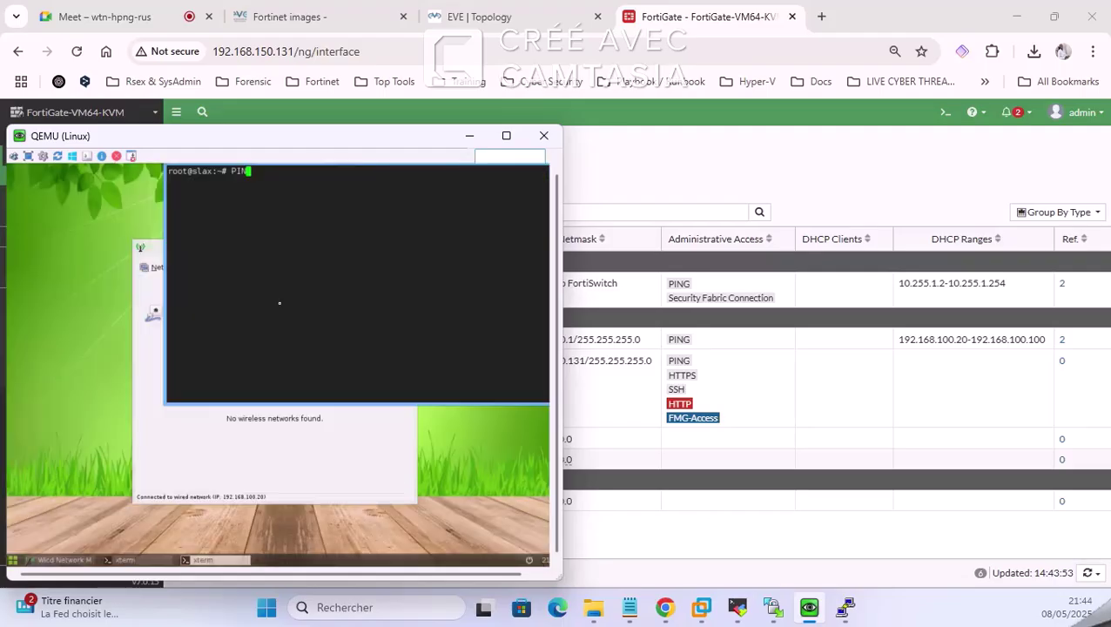
pyautogui.press('BackSpace')
pyautogui.press('BackSpace')
pyautogui.press('BackSpace')
pyautogui.press('BackSpace')
pyautogui.write('ping 8.8.8.8')
pyautogui.press('Return')
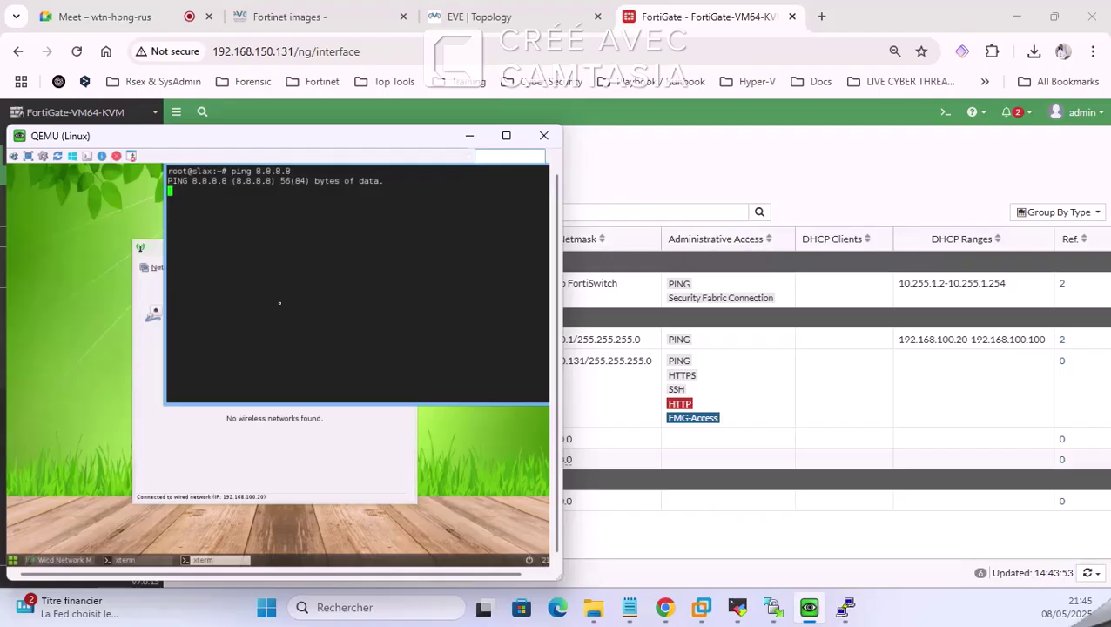
pyautogui.click(755, 615)
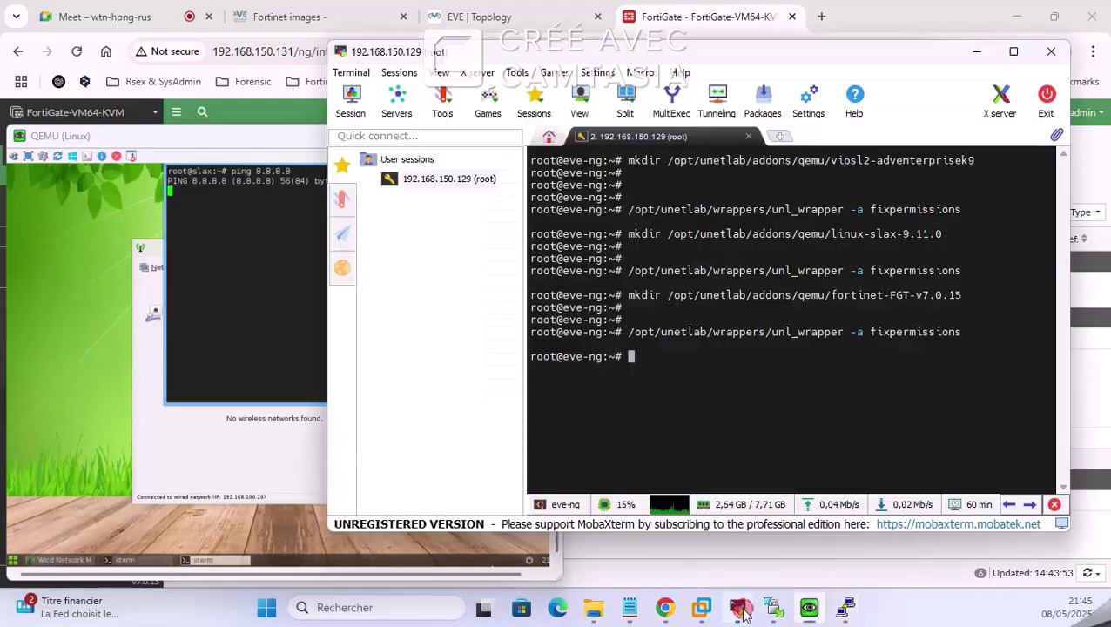
# Step: Log into the FortiGate CLI console as admin
pyautogui.click(976, 52)
pyautogui.moveTo(845, 607)
pyautogui.click(899, 521)
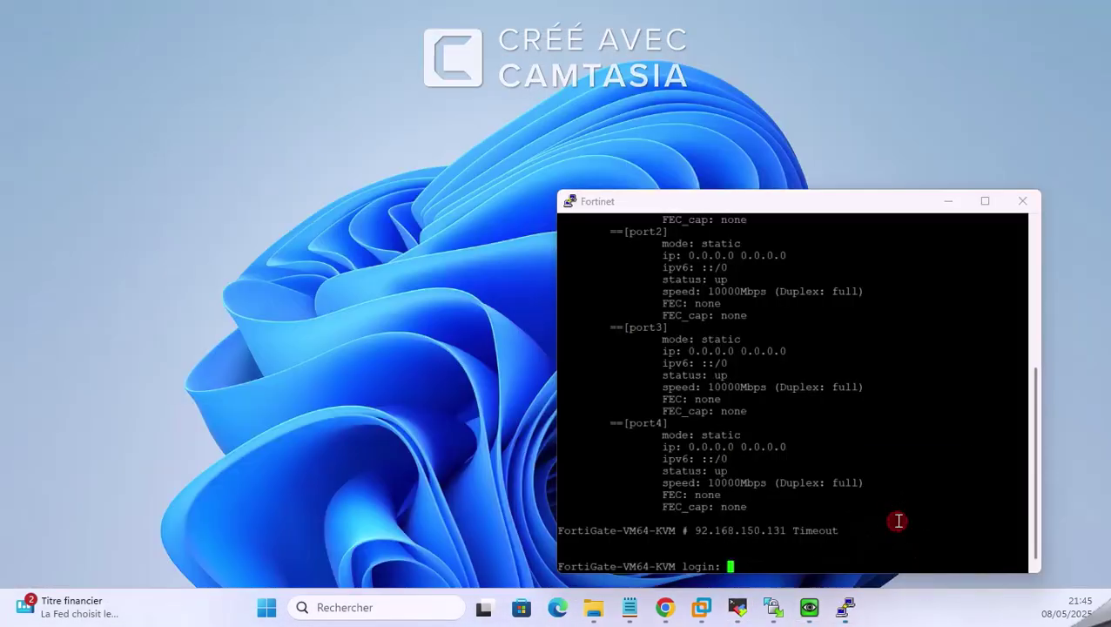
pyautogui.press('Return')
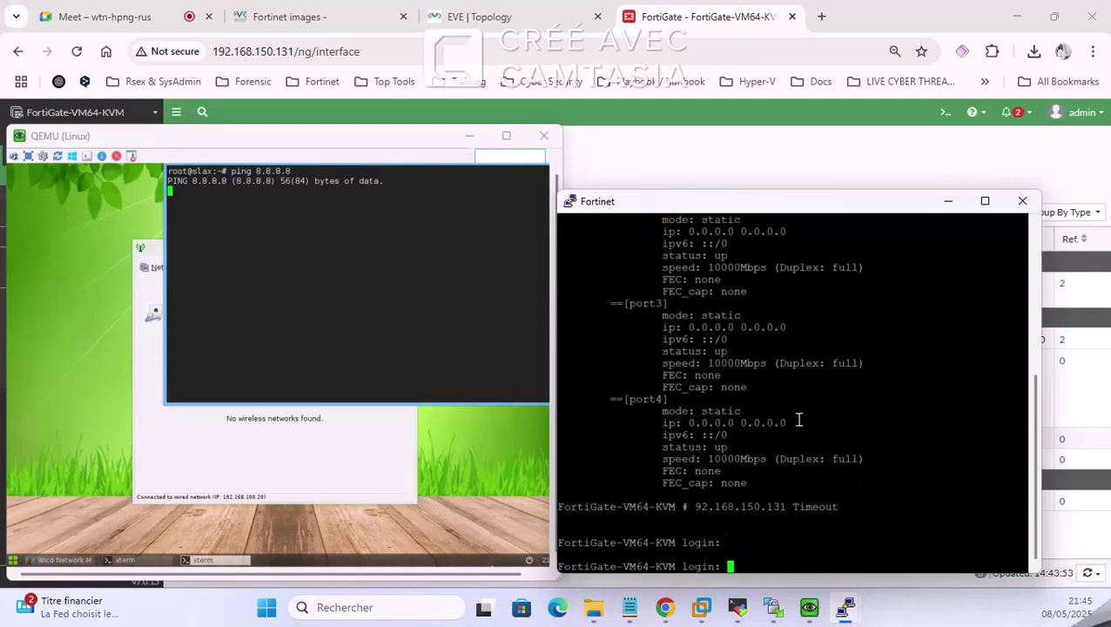
pyautogui.press('Return')
pyautogui.press('Return')
pyautogui.press('Return')
pyautogui.write('adm')
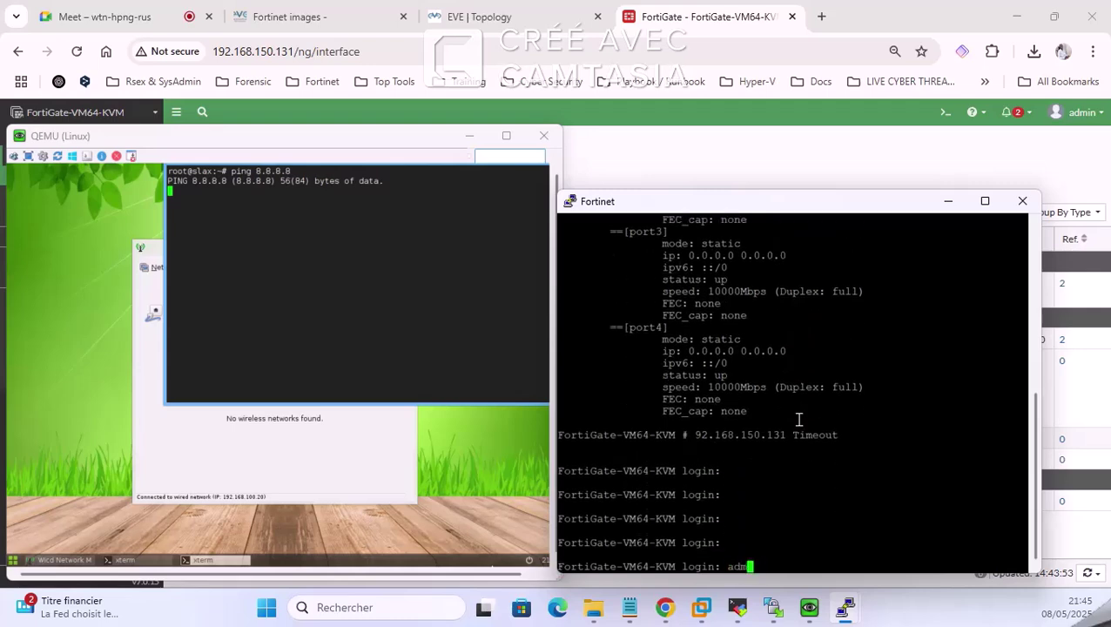
pyautogui.write('in')
pyautogui.press('Return')
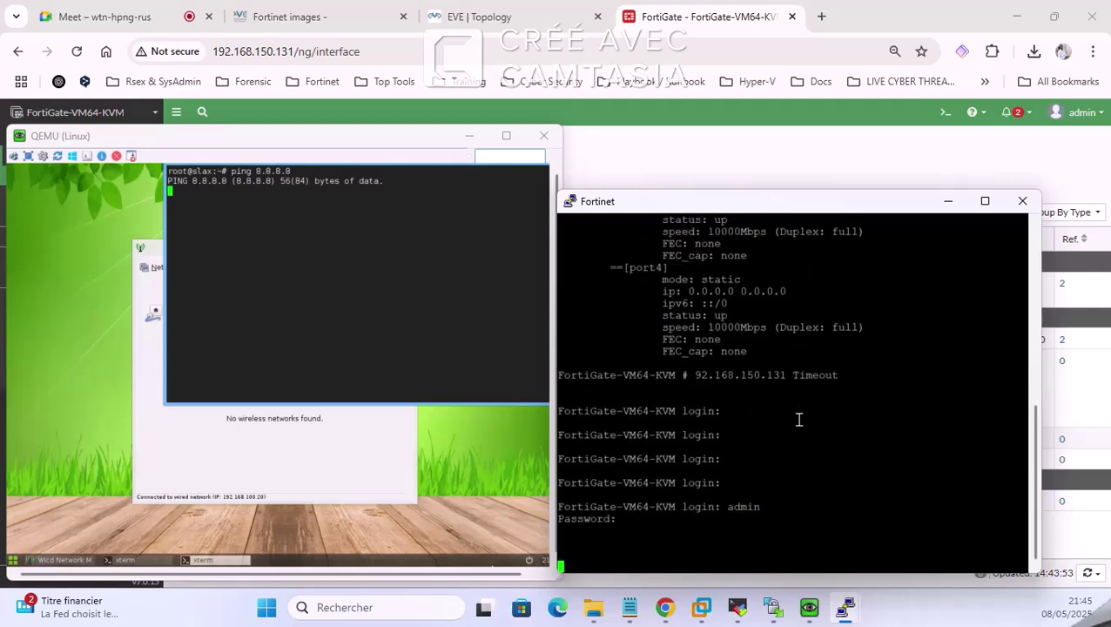
pyautogui.press('Return')
pyautogui.press('Return')
pyautogui.press('Return')
pyautogui.press('Return')
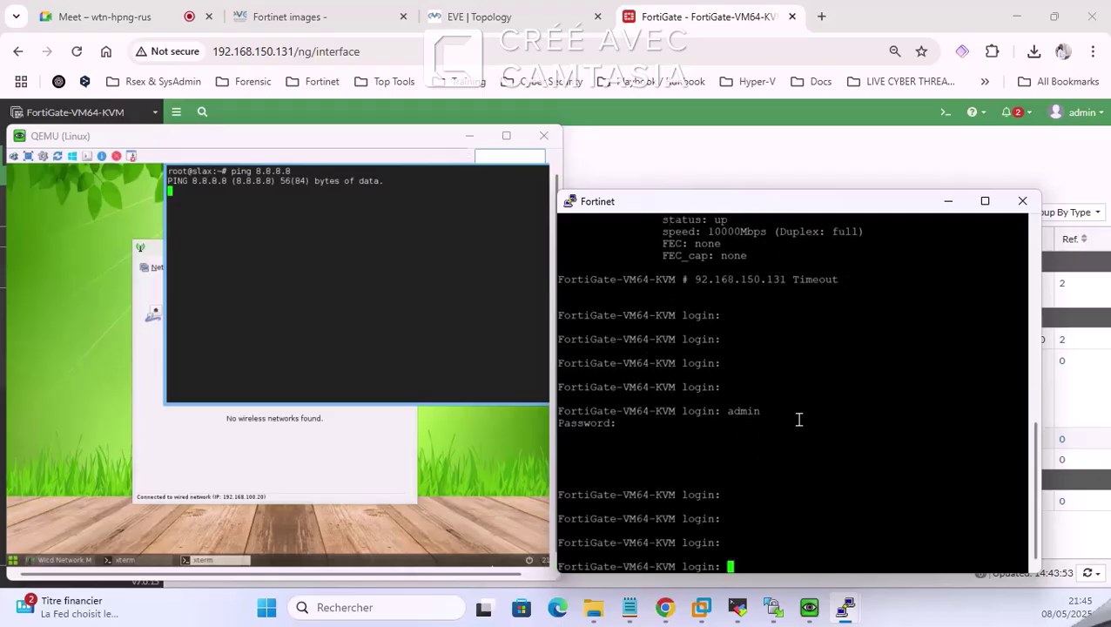
pyautogui.moveTo(746, 202); pyautogui.dragTo(573, 111)
pyautogui.write('admin')
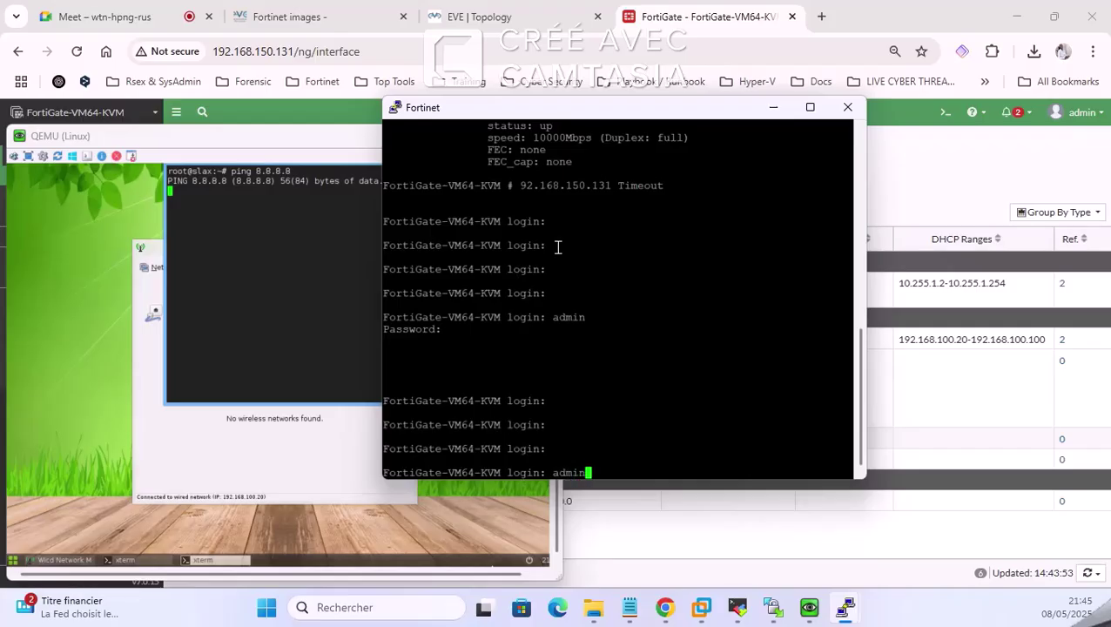
pyautogui.press('Return')
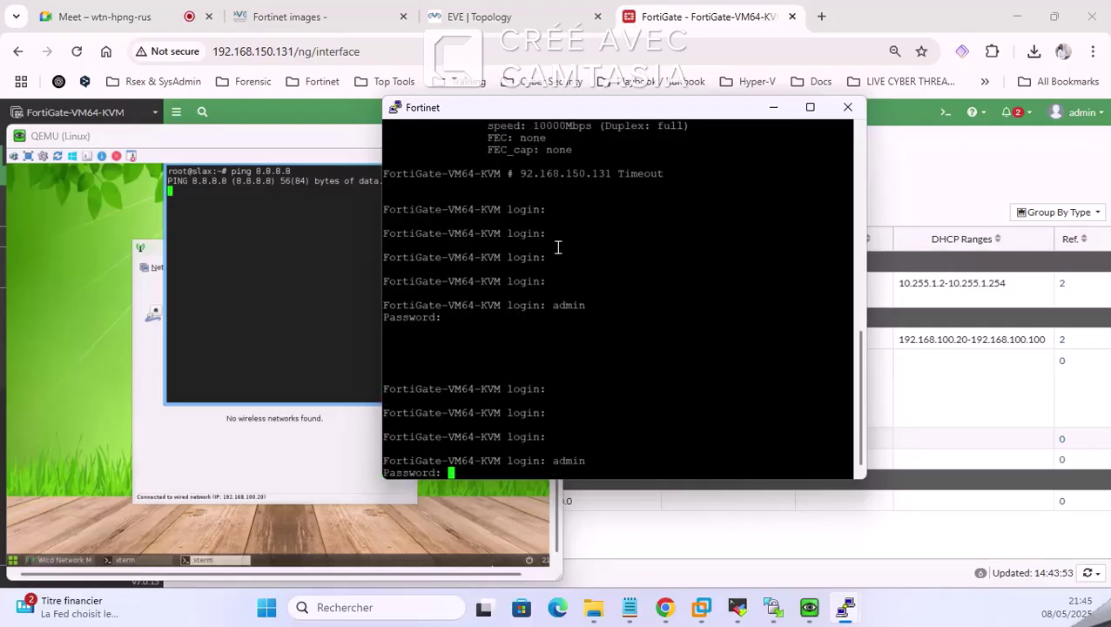
pyautogui.press('Return')
pyautogui.press('Return')
pyautogui.press('Return')
pyautogui.press('Return')
pyautogui.press('Return')
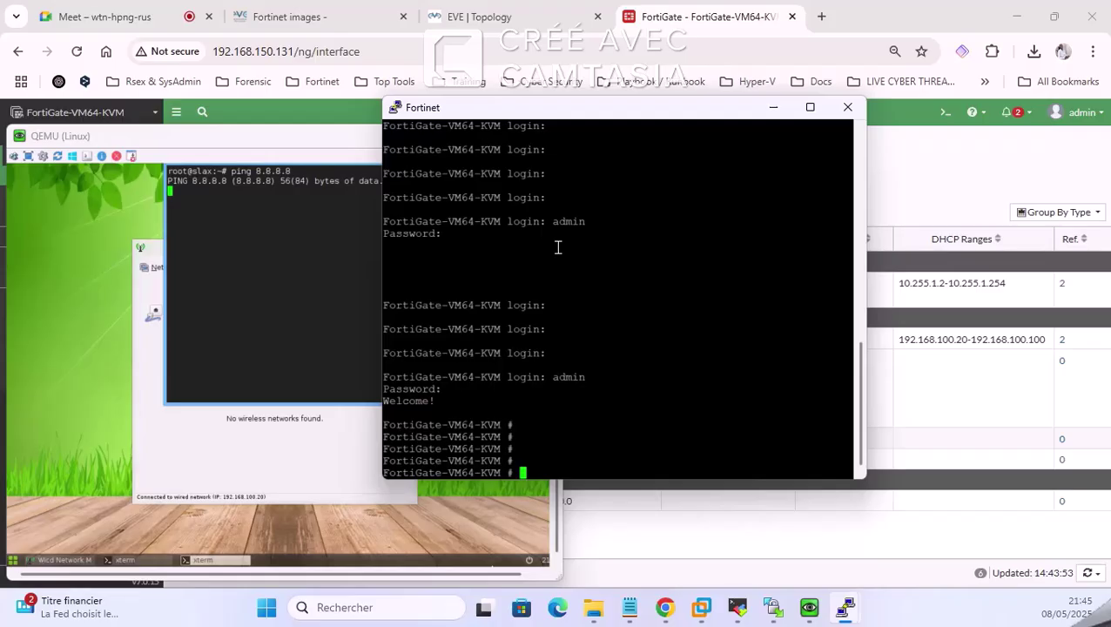
# Step: Under config system interface, edit port1 and set allowaccess ping http, then end
pyautogui.write('config system interface')
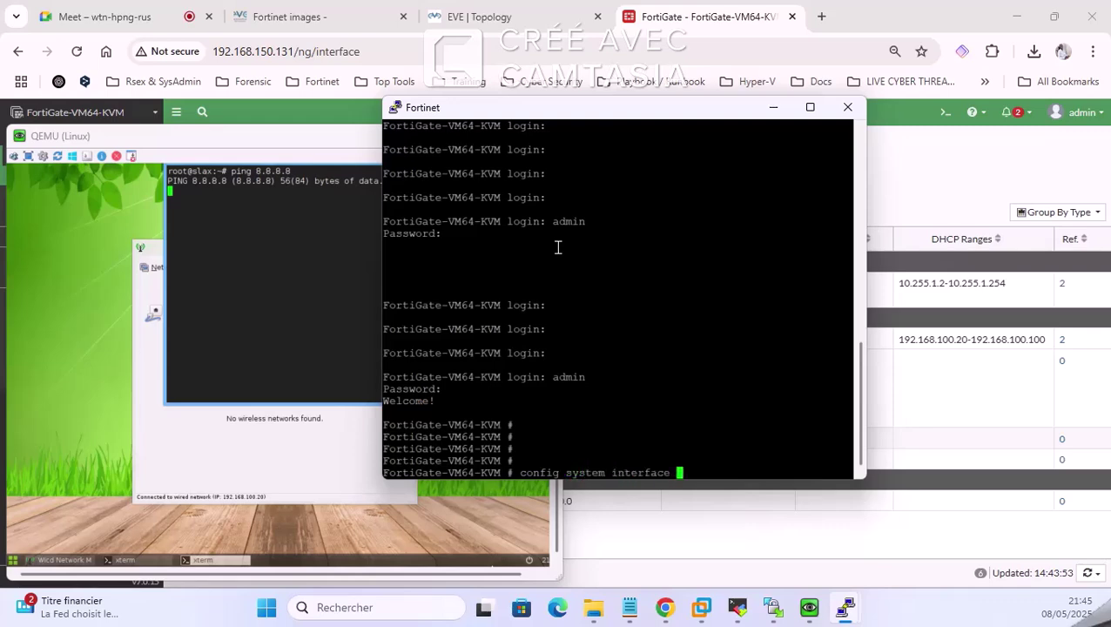
pyautogui.press('Return')
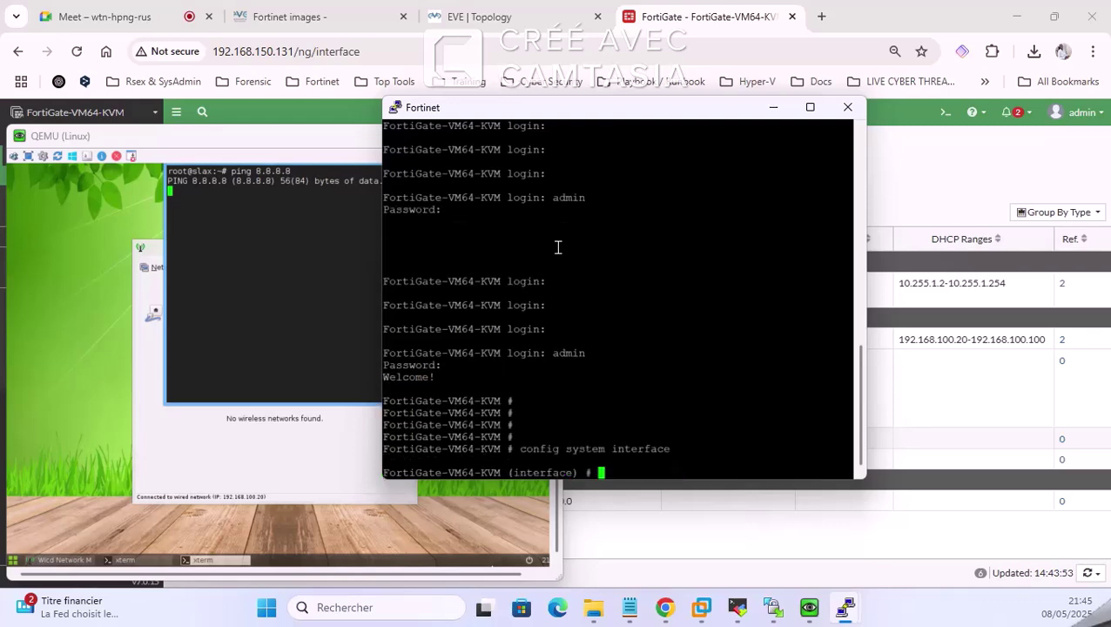
pyautogui.write('edit port1')
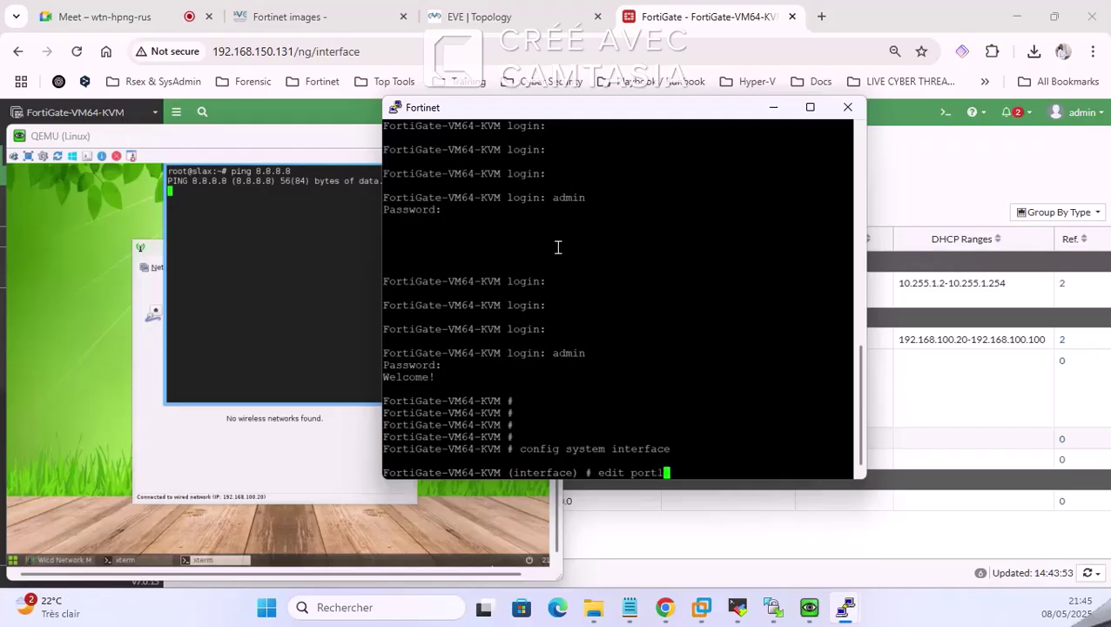
pyautogui.press('Return')
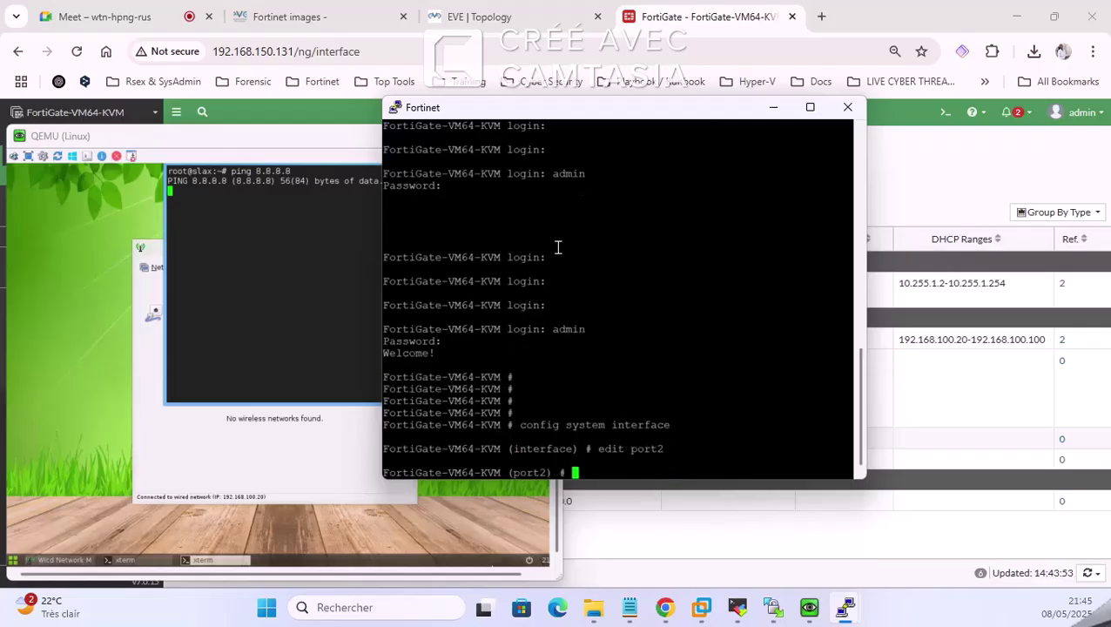
pyautogui.write('set allowaccess ')
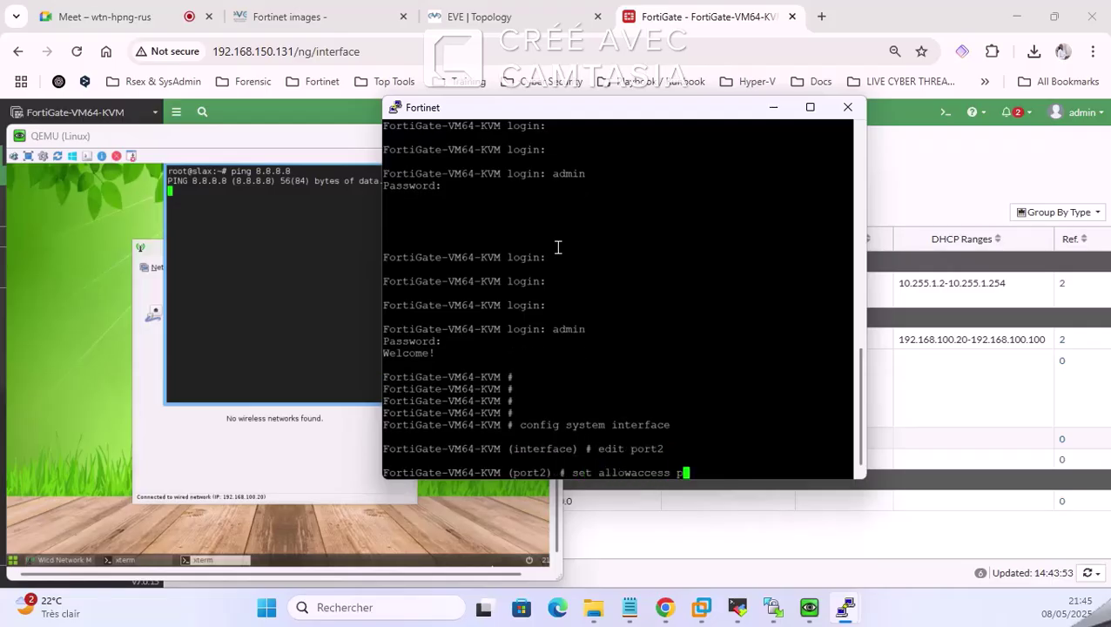
pyautogui.write('ping http')
pyautogui.press('Return')
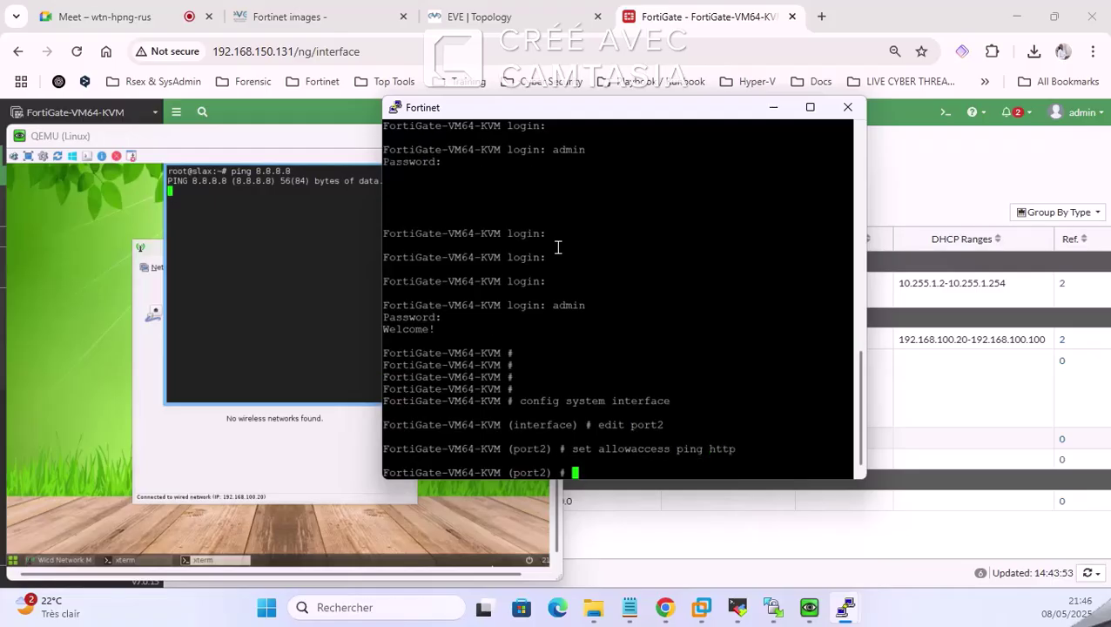
pyautogui.write('end')
pyautogui.press('Return')
pyautogui.press('Return')
pyautogui.press('Return')
pyautogui.press('Return')
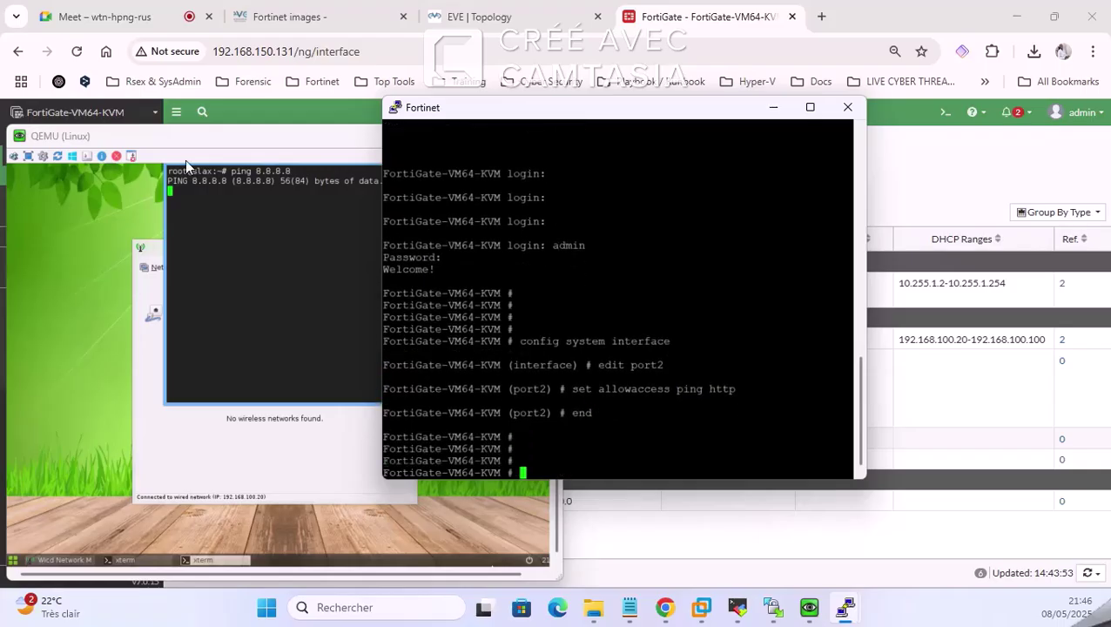
# Step: Show the Policy & Objects > Firewall Policy list in the web GUI
pyautogui.click(297, 244)
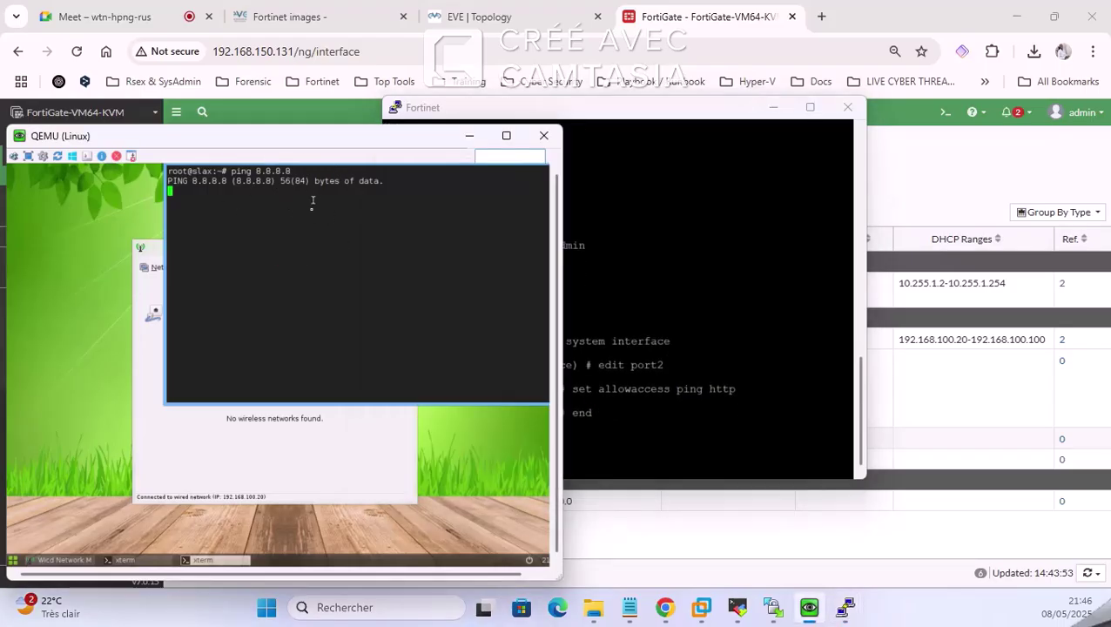
pyautogui.click(470, 135)
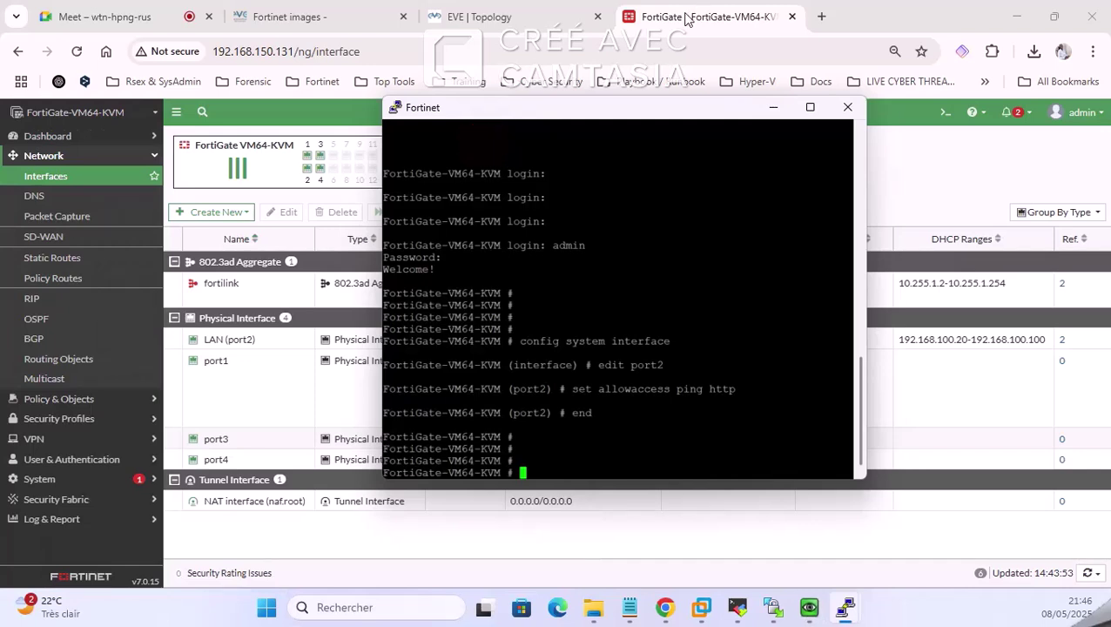
pyautogui.click(203, 170)
pyautogui.click(68, 398)
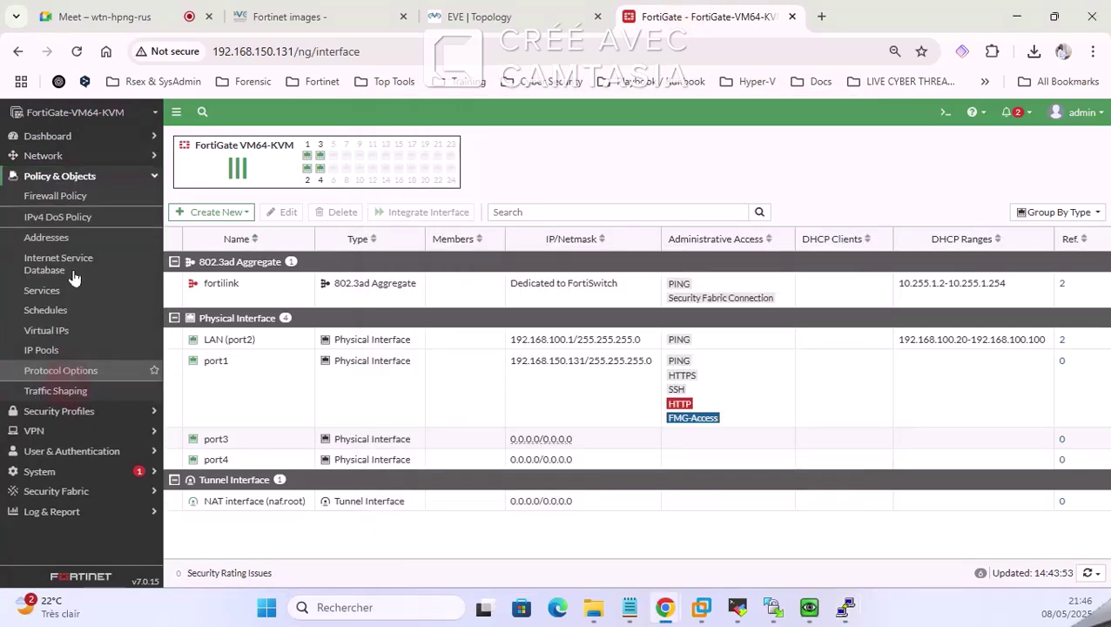
pyautogui.click(75, 196)
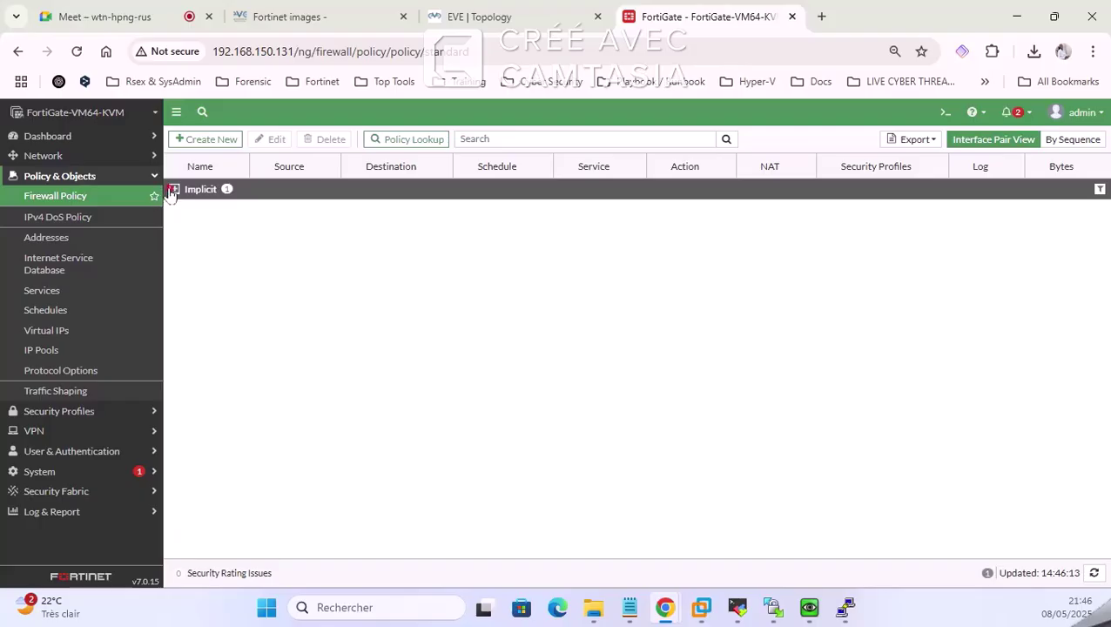
# Step: Expand the Implicit Deny group, check the client's ping, and create a new firewall policy
pyautogui.click(173, 190)
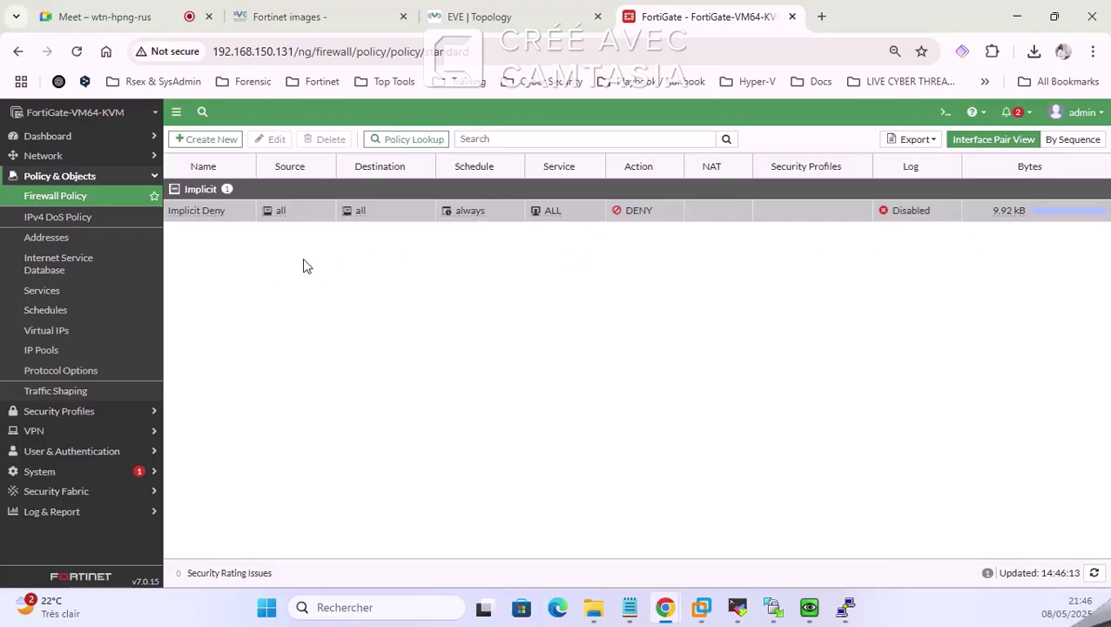
pyautogui.click(809, 607)
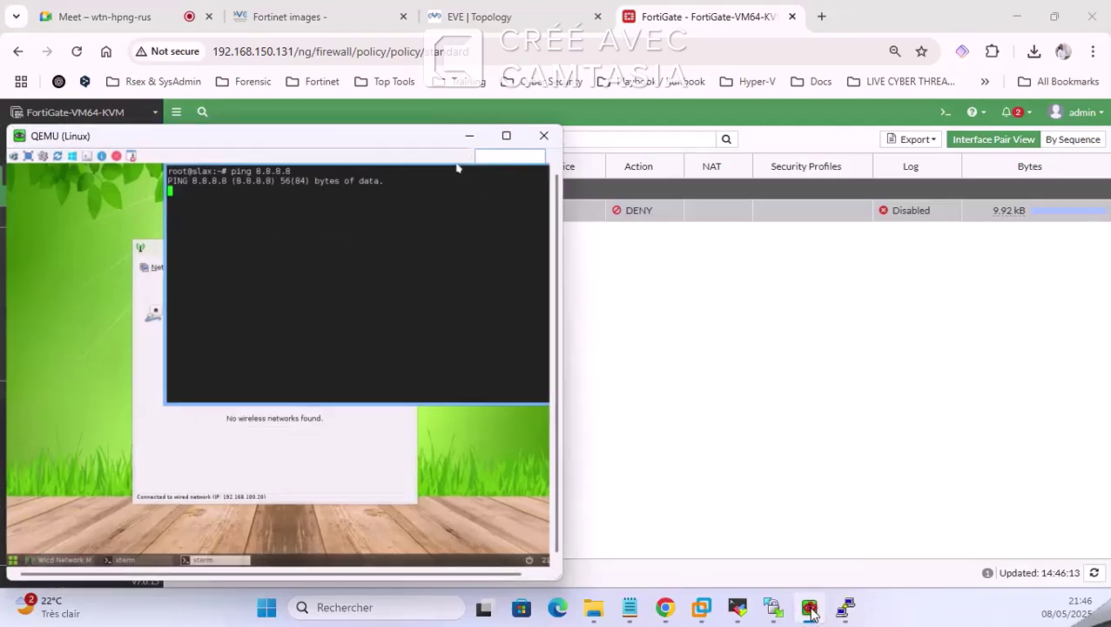
pyautogui.click(809, 607)
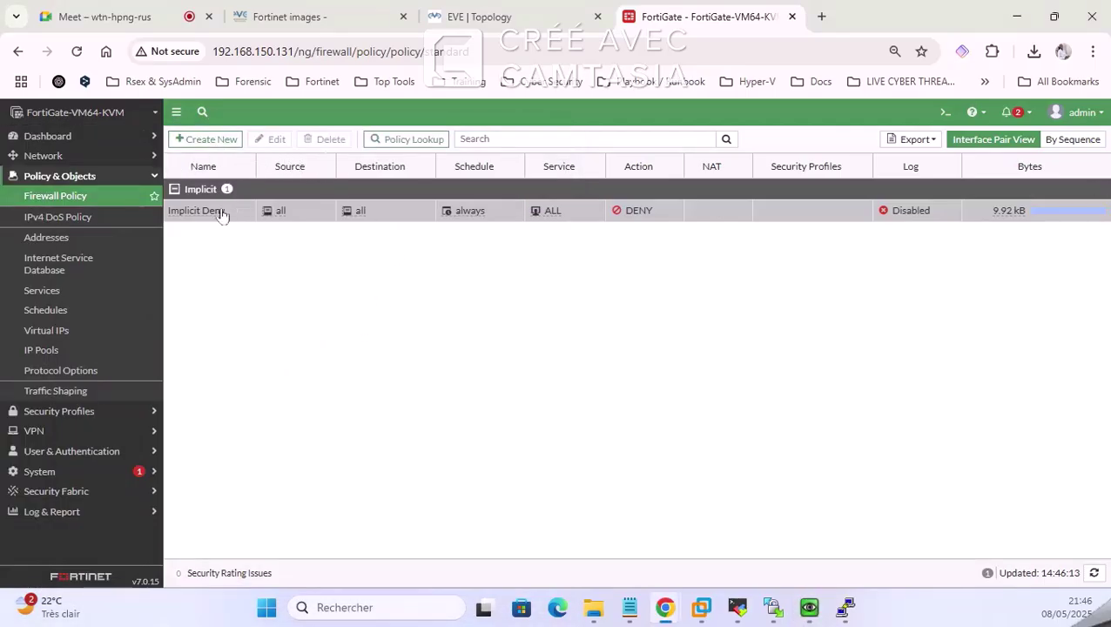
pyautogui.click(203, 142)
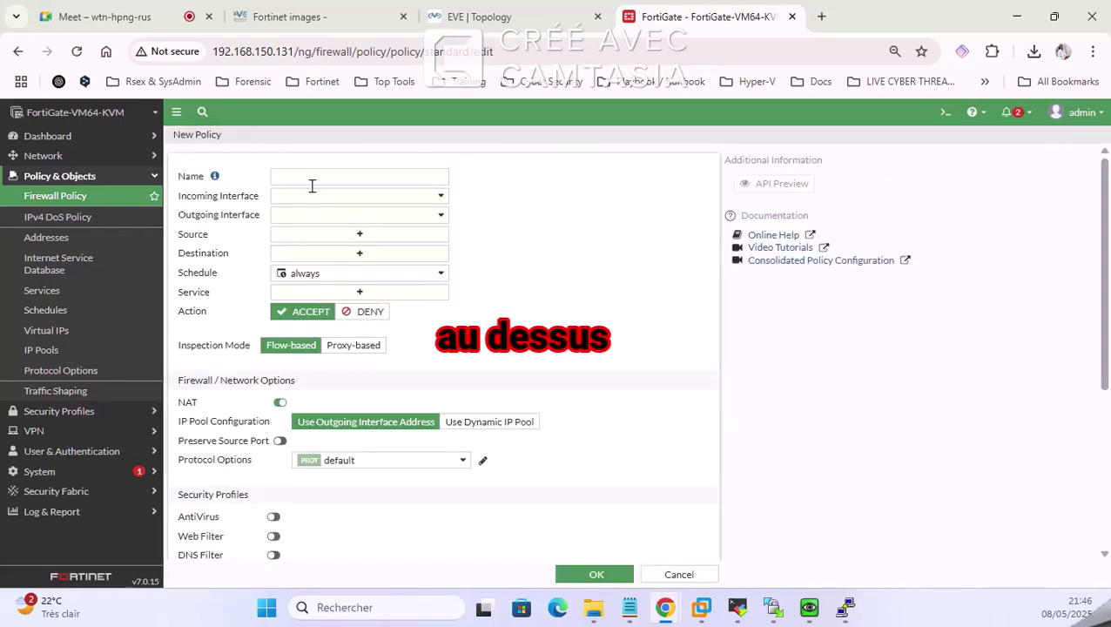
# Step: Enter the policy name AUTORISER INTERNET in the New Policy form
pyautogui.click(311, 177)
pyautogui.write('ALL')
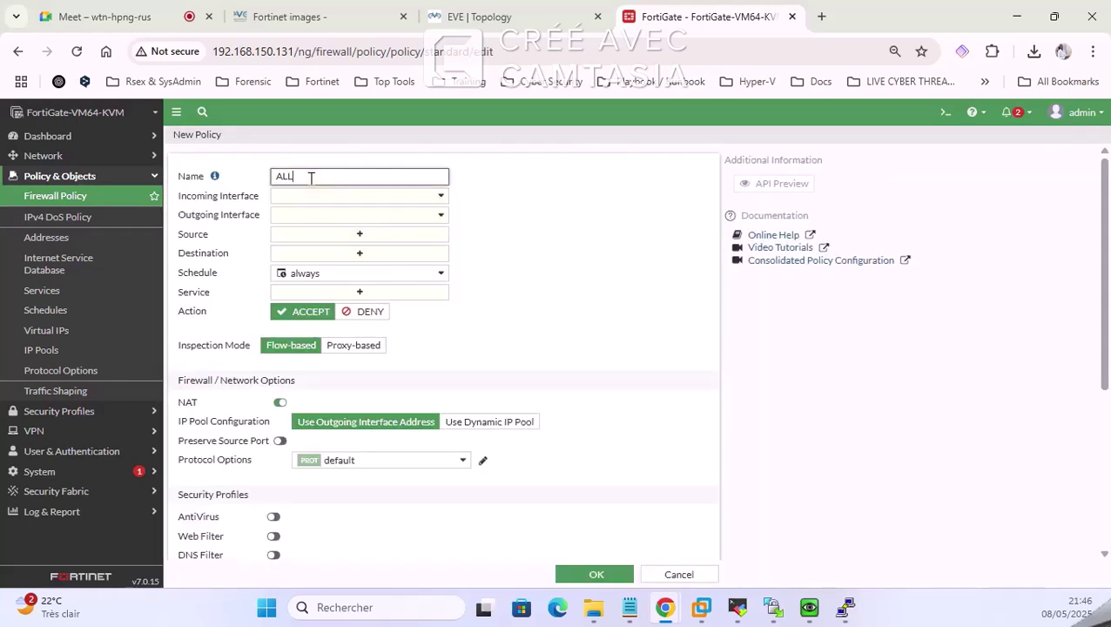
pyautogui.write('OW')
pyautogui.press('BackSpace')
pyautogui.press('BackSpace')
pyautogui.press('BackSpace')
pyautogui.press('BackSpace')
pyautogui.press('BackSpace')
pyautogui.write('AUTORISER INTERNET')
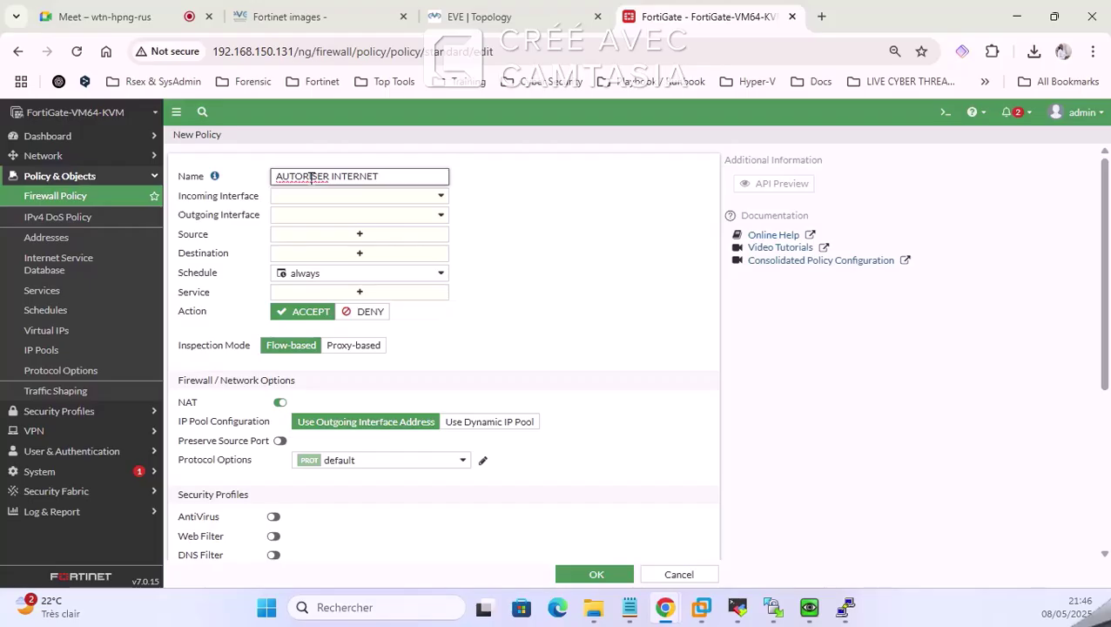
# Step: Set incoming interface LAN (port2) and outgoing interface port1, confirming port names on the EVE topology
pyautogui.click(516, 12)
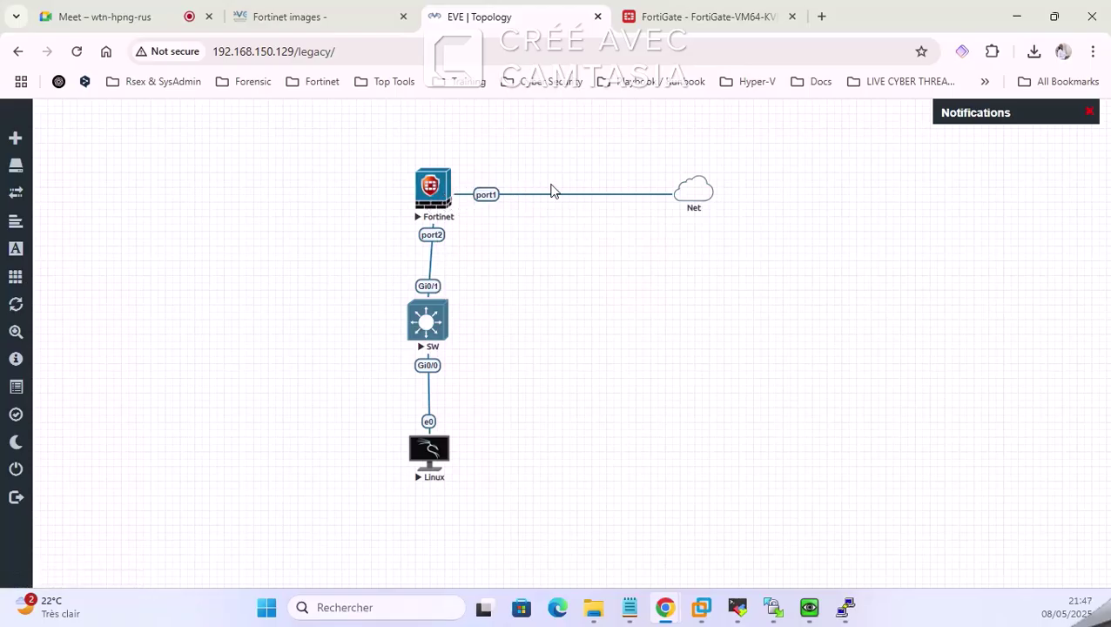
pyautogui.click(681, 18)
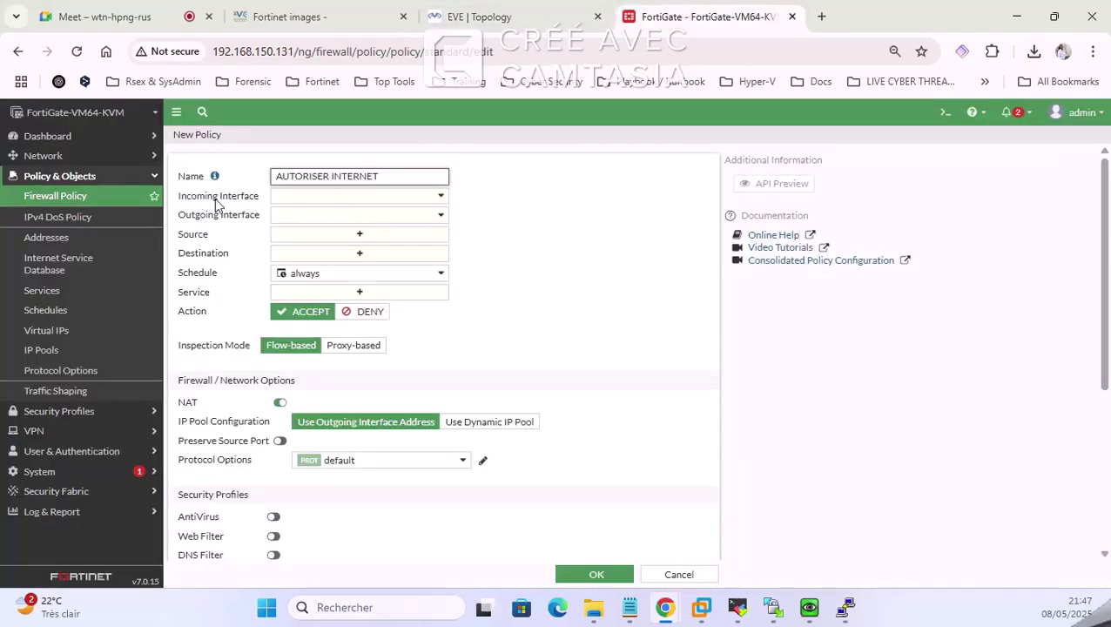
pyautogui.click(283, 200)
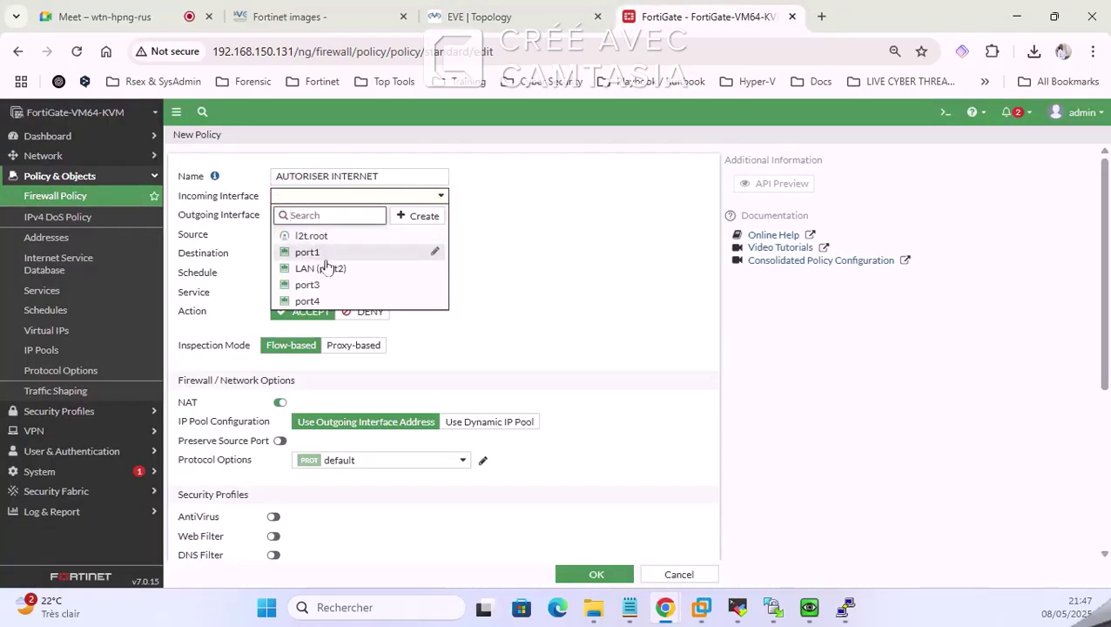
pyautogui.click(309, 267)
pyautogui.click(324, 215)
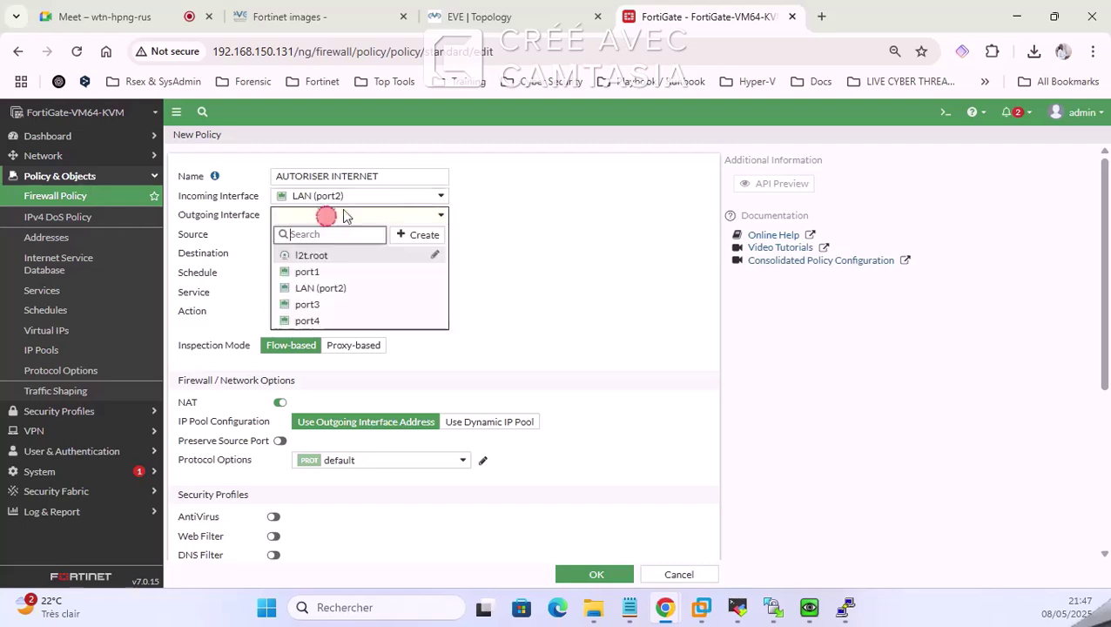
pyautogui.click(500, 14)
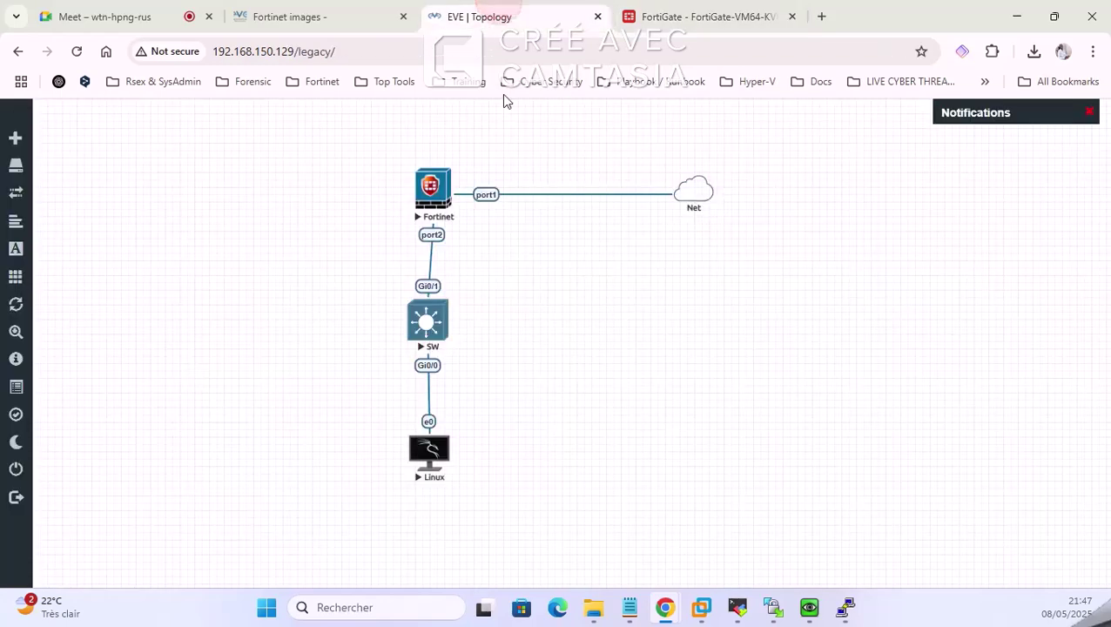
pyautogui.click(671, 16)
pyautogui.click(310, 272)
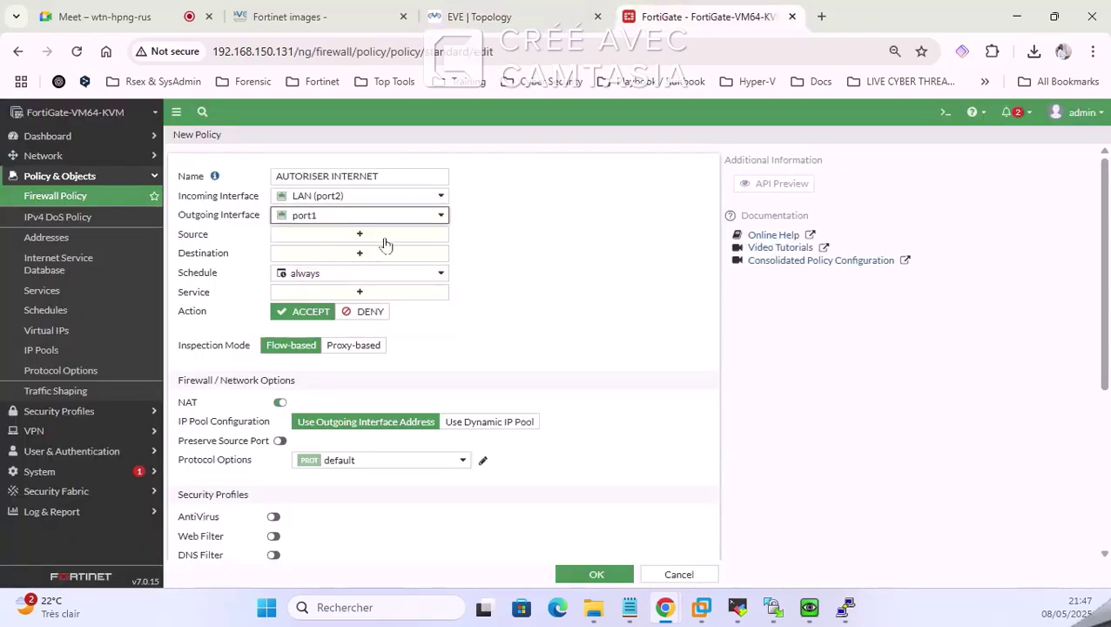
# Step: Bring the Linux client console forward from the EVE lab topology
pyautogui.click(322, 17)
pyautogui.click(484, 16)
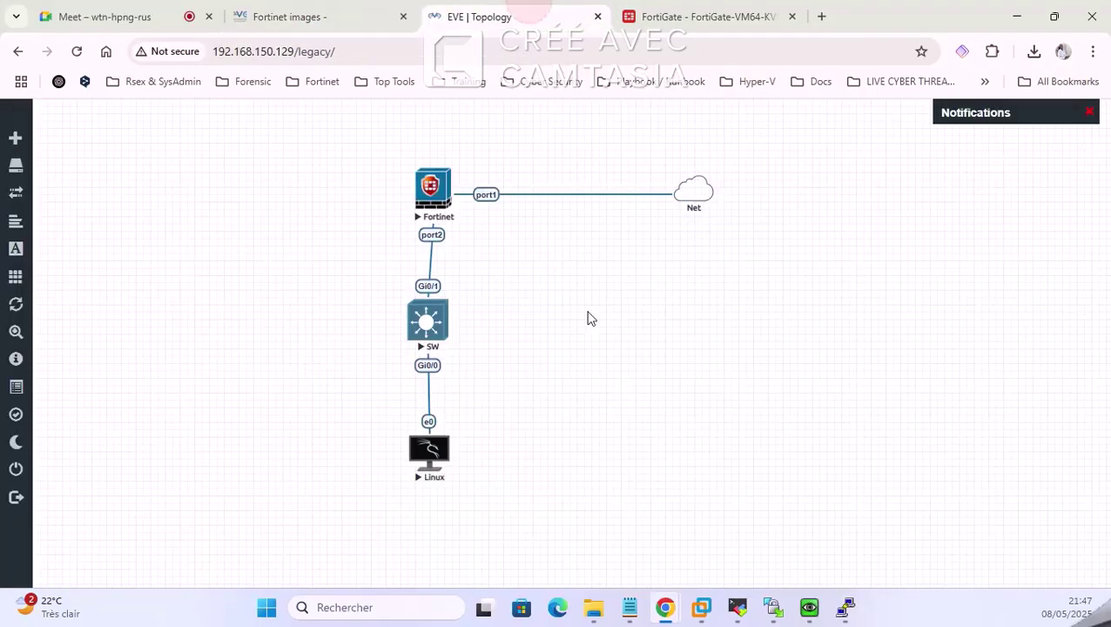
pyautogui.click(807, 610)
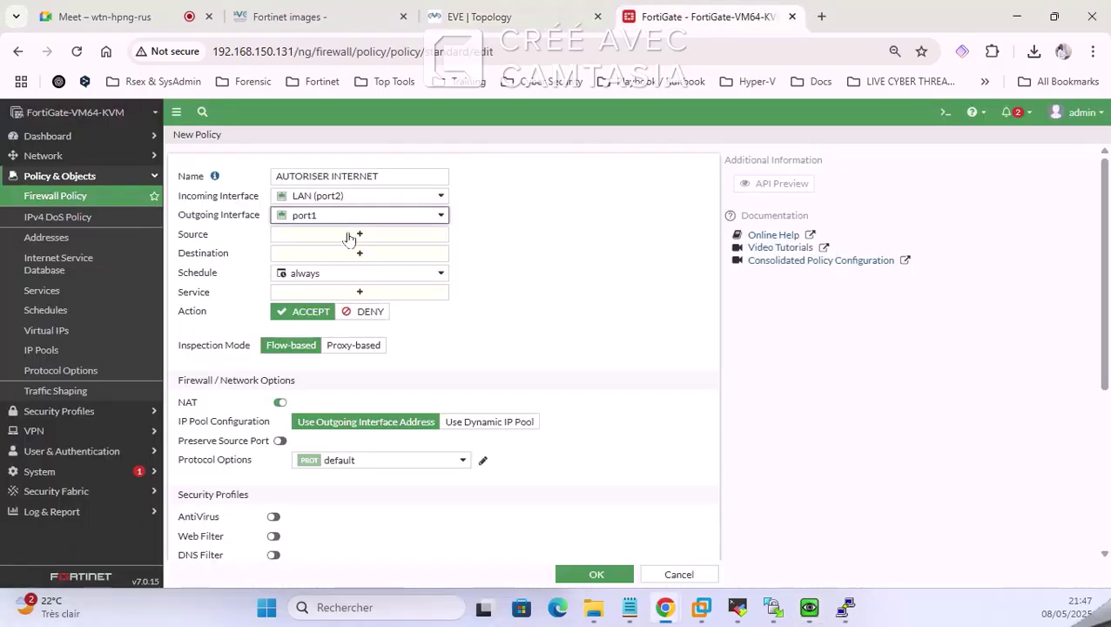
# Step: Set the policy's source and destination to all and its service to ALL
pyautogui.click(348, 236)
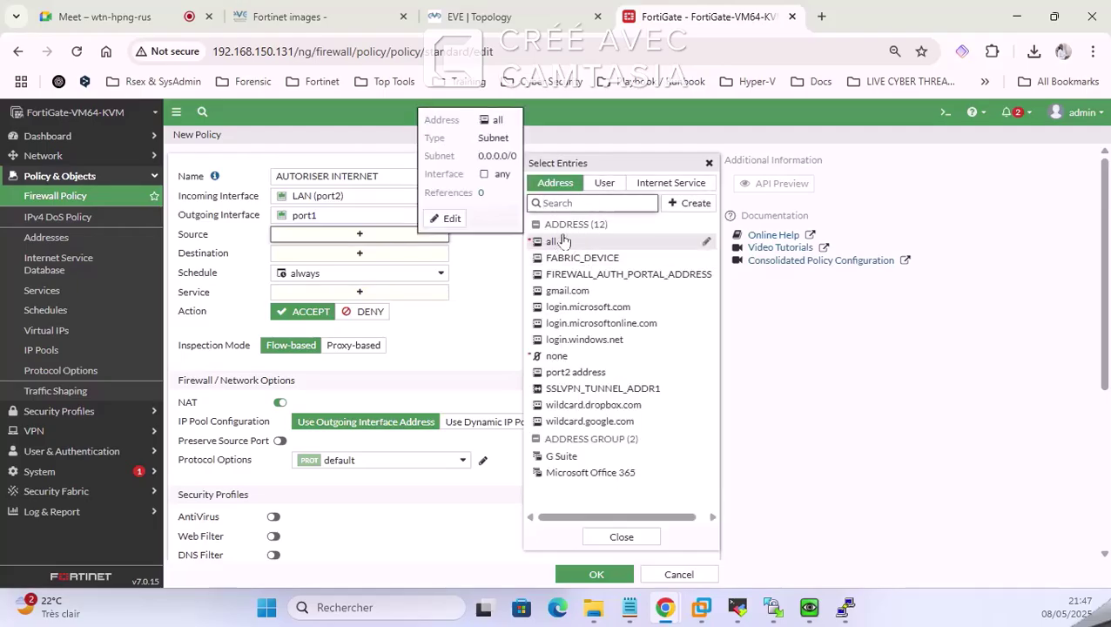
pyautogui.click(588, 246)
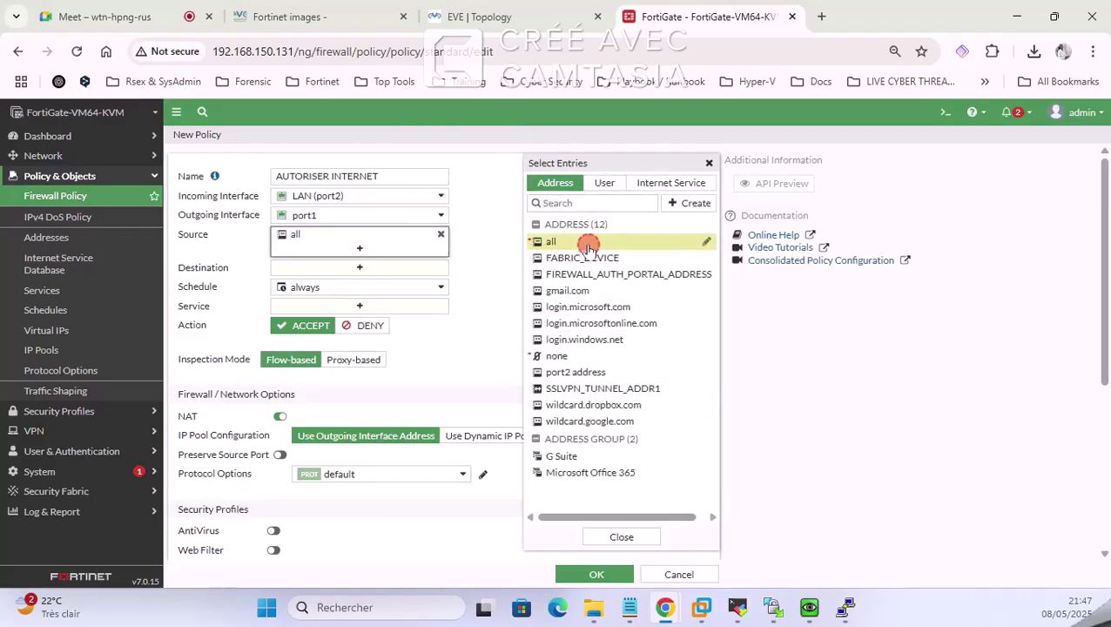
pyautogui.click(353, 267)
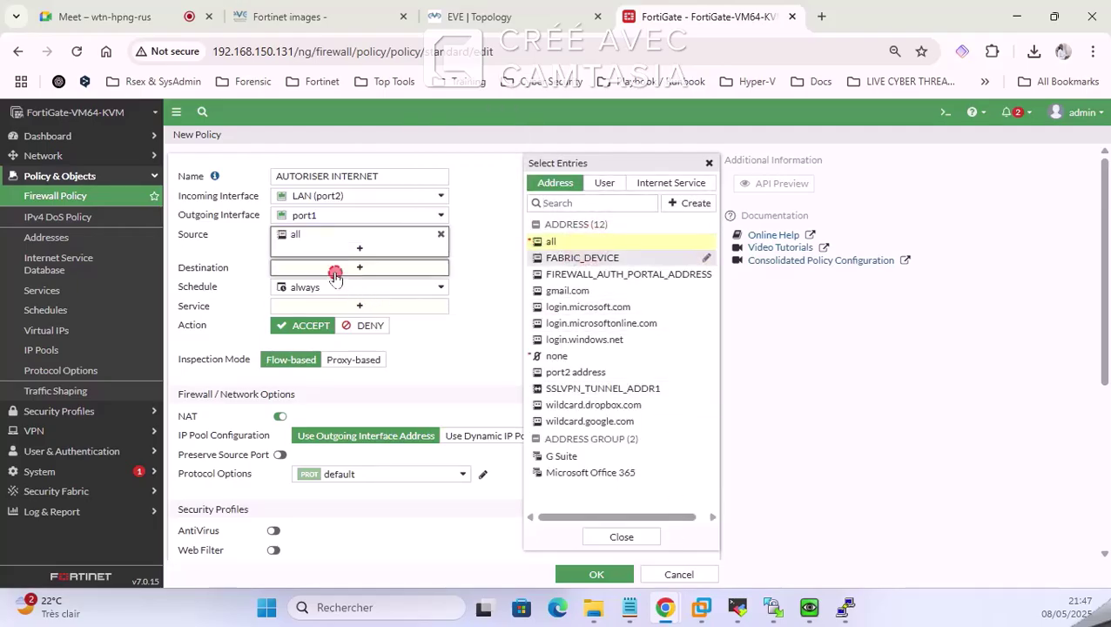
pyautogui.click(605, 243)
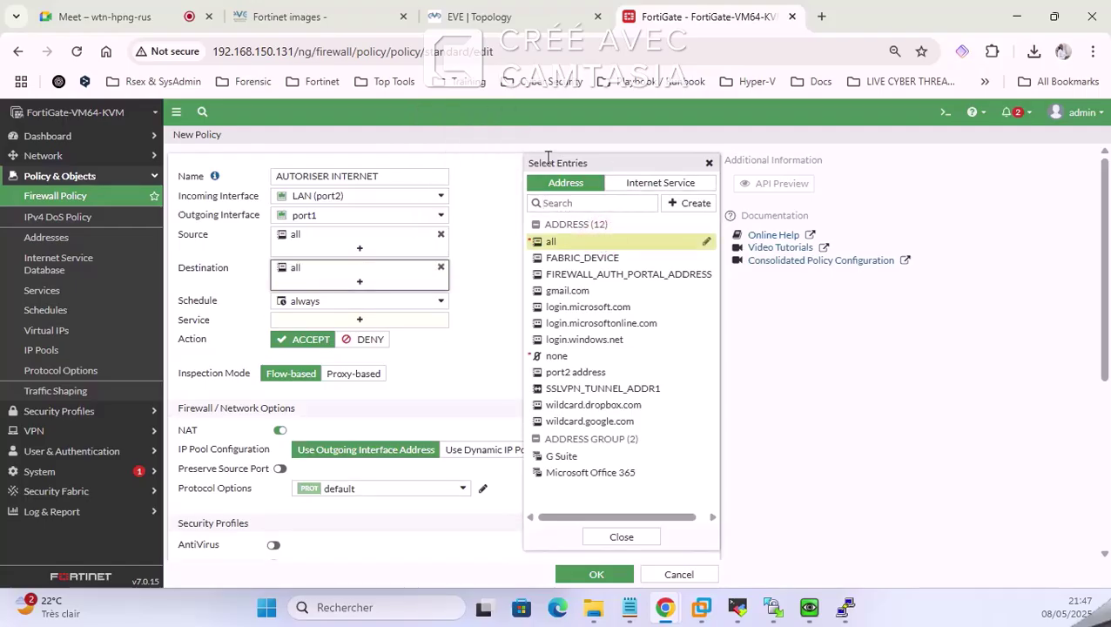
pyautogui.click(344, 319)
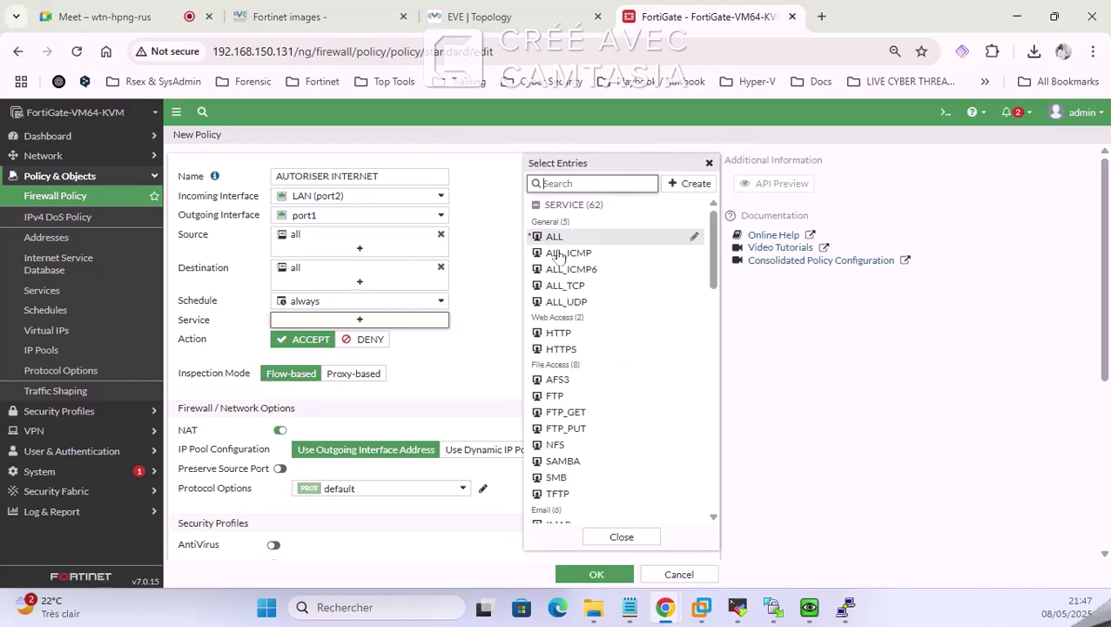
pyautogui.click(554, 237)
# Step: Keep NAT on, enable the AUTORISER INTERNET policy, and save it
pyautogui.scroll(-1, 312, 351)
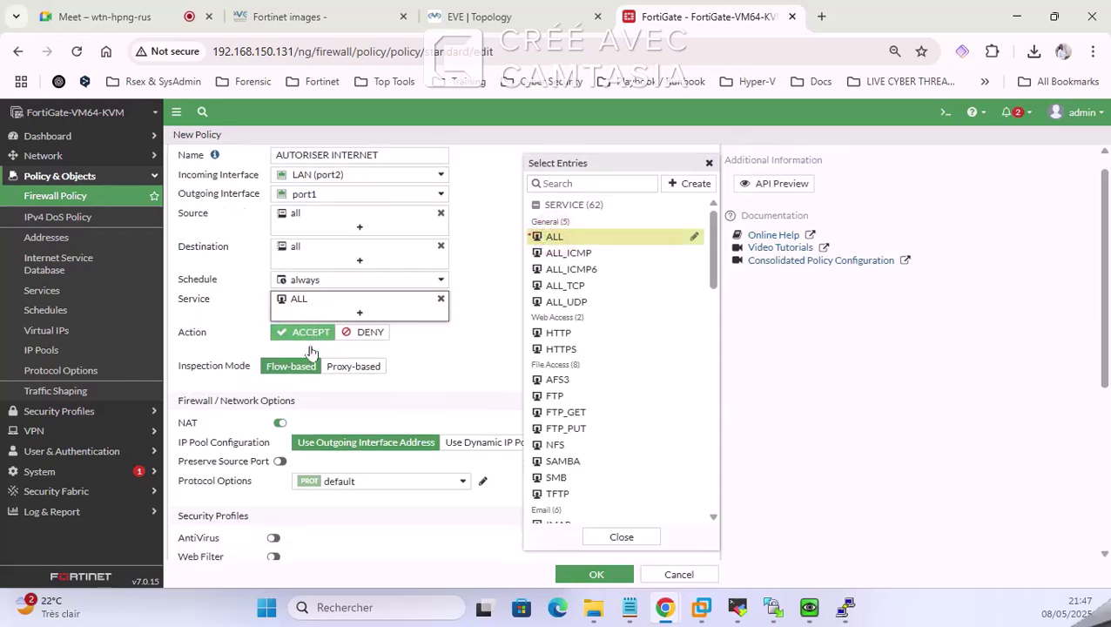
pyautogui.scroll(-3, 312, 351)
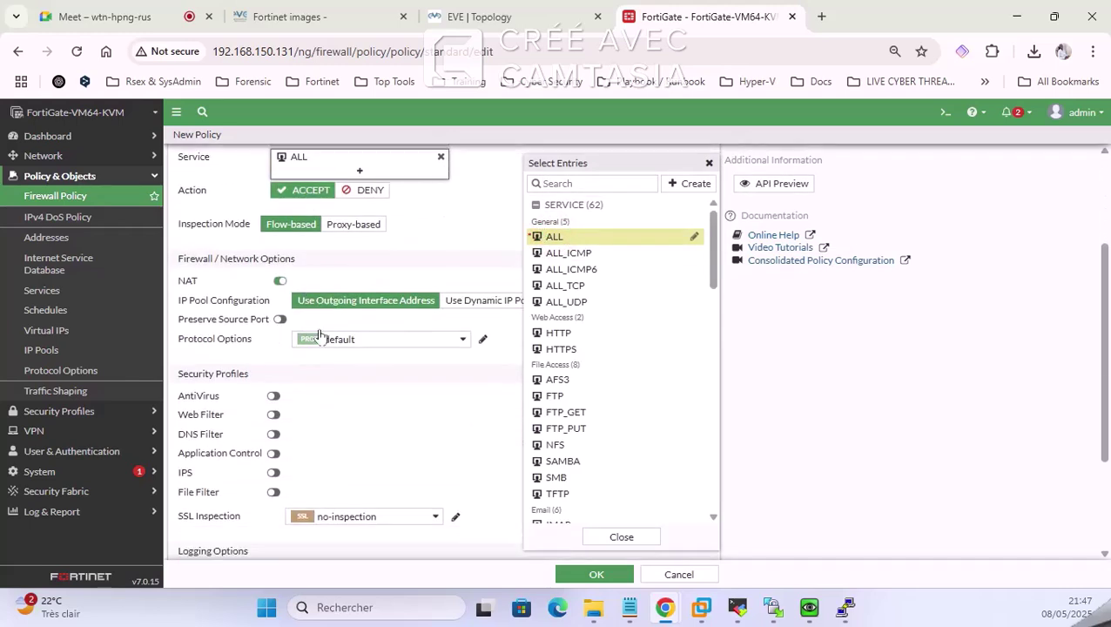
pyautogui.click(364, 267)
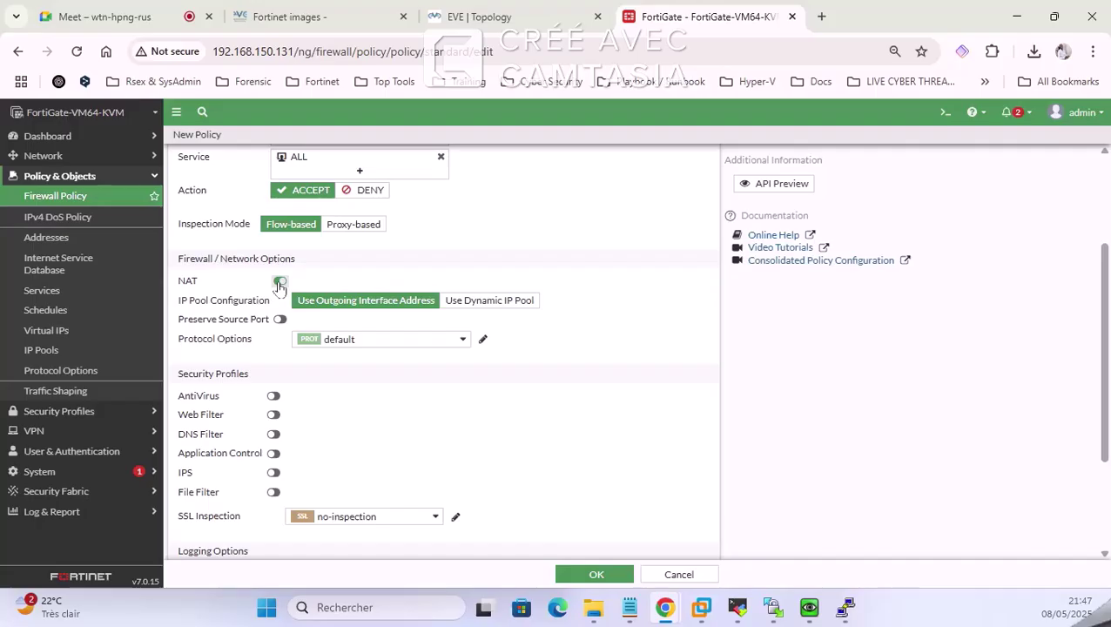
pyautogui.scroll(-3, 333, 380)
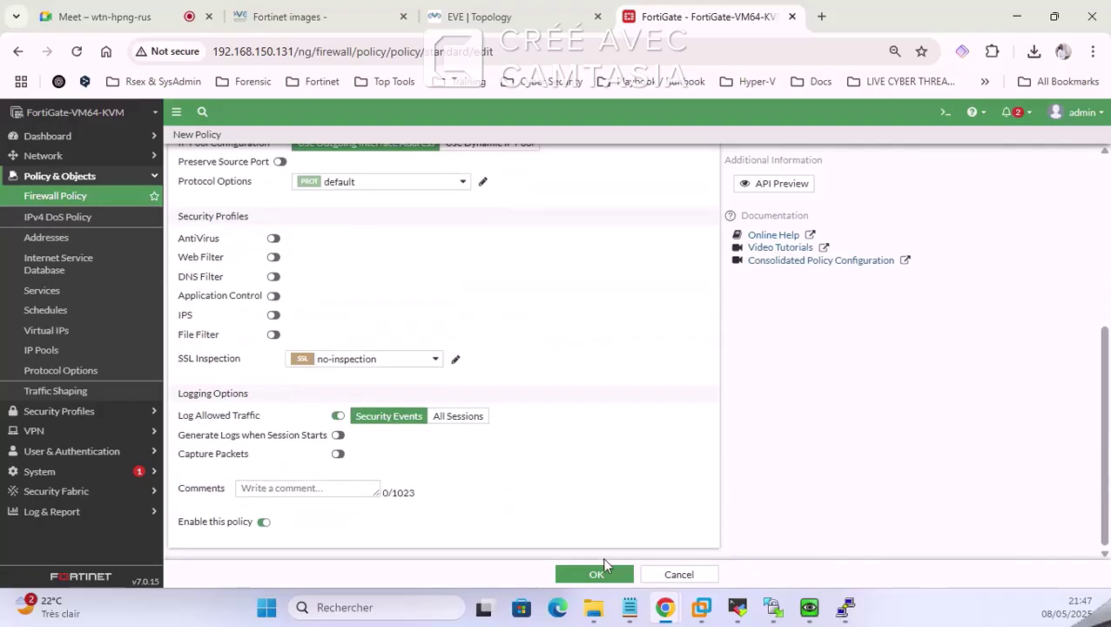
pyautogui.click(261, 524)
pyautogui.click(620, 573)
pyautogui.click(807, 607)
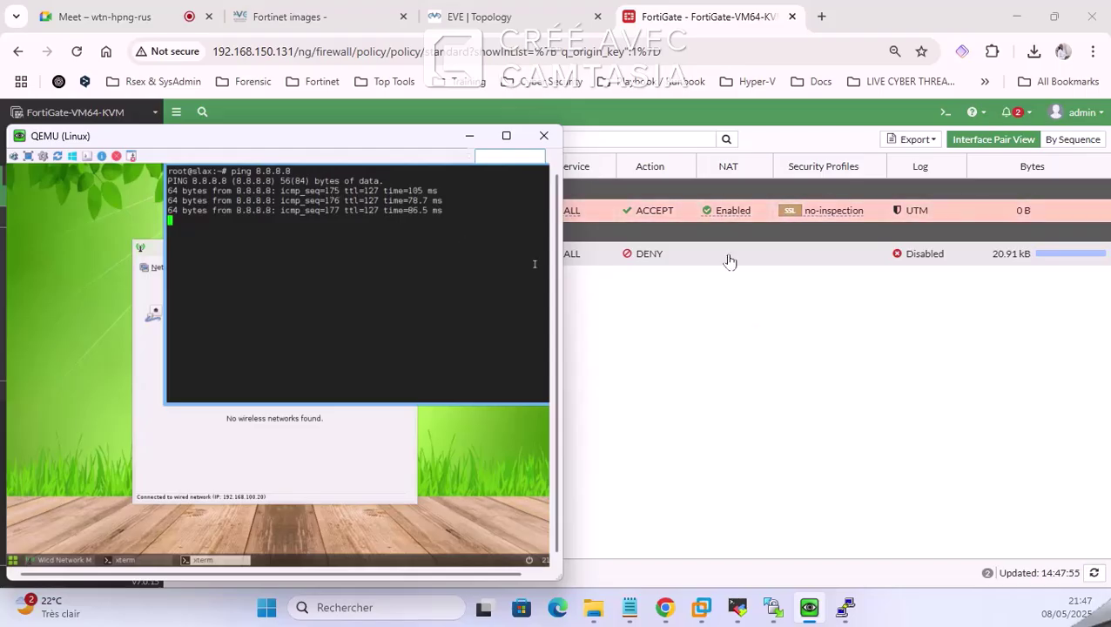
# Step: Review the saved AUTORISER INTERNET policy row and its LAN (port2) → port1 interfaces
pyautogui.click(711, 213)
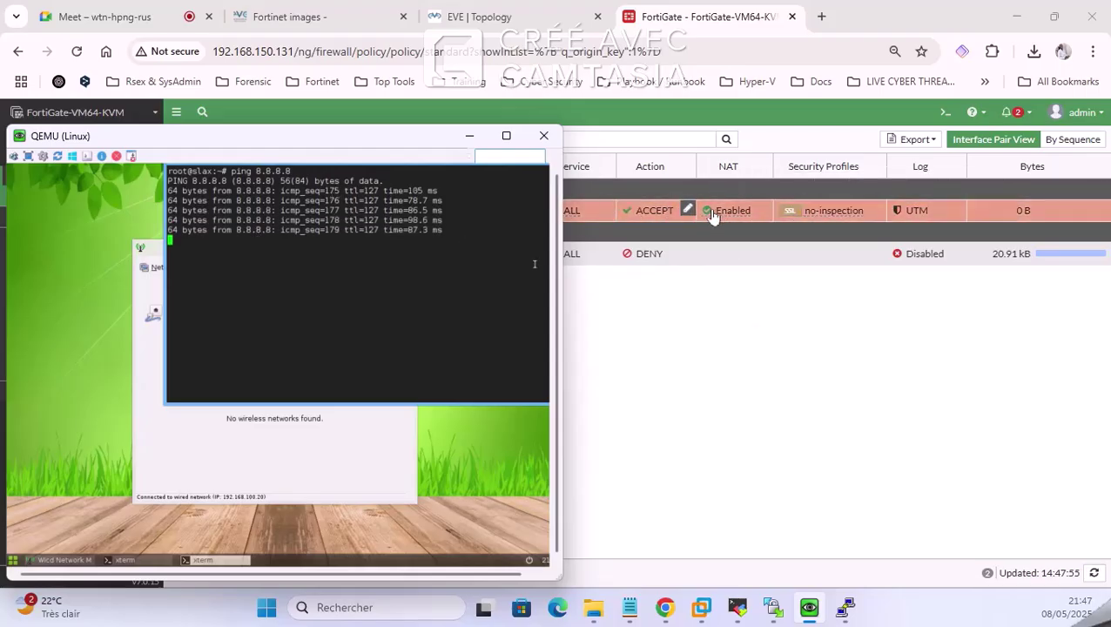
pyautogui.click(729, 329)
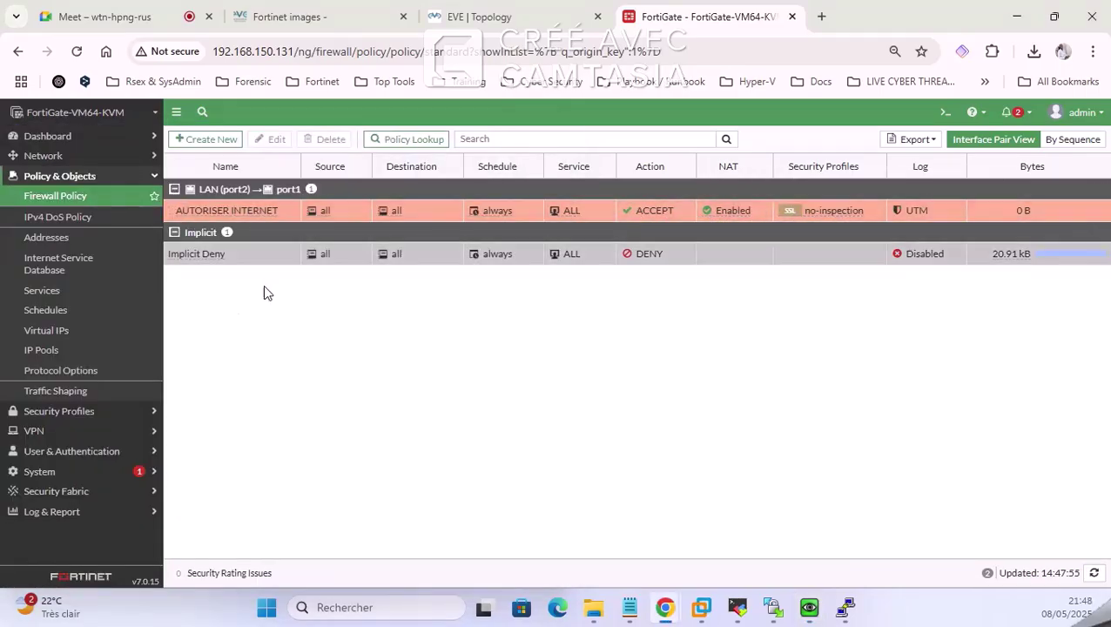
pyautogui.moveTo(200, 209); pyautogui.dragTo(218, 268)
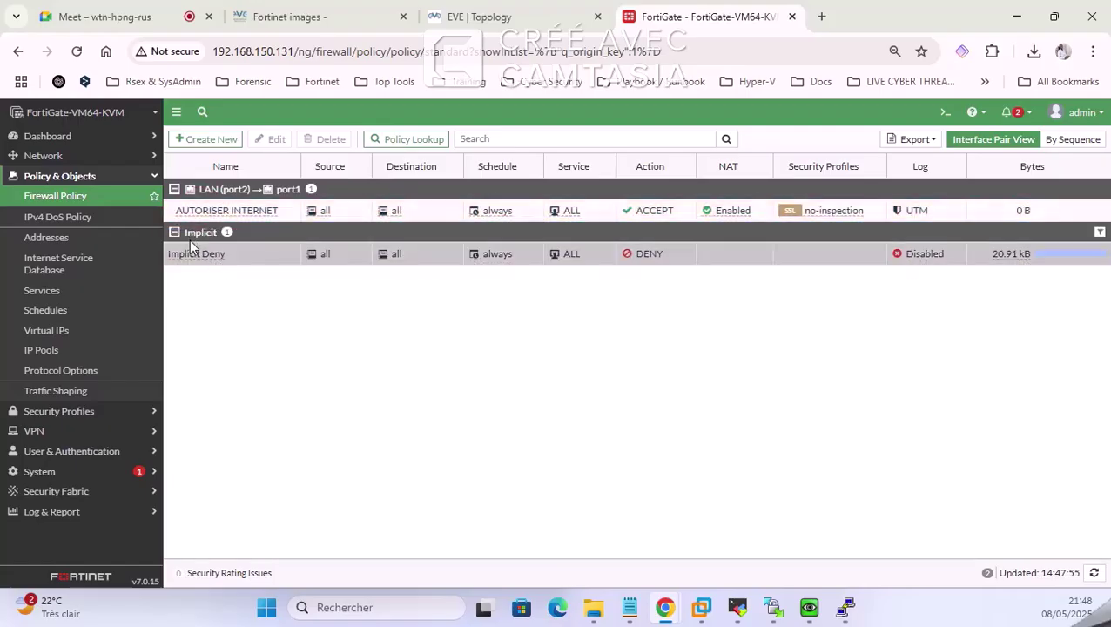
pyautogui.moveTo(184, 201); pyautogui.dragTo(231, 276)
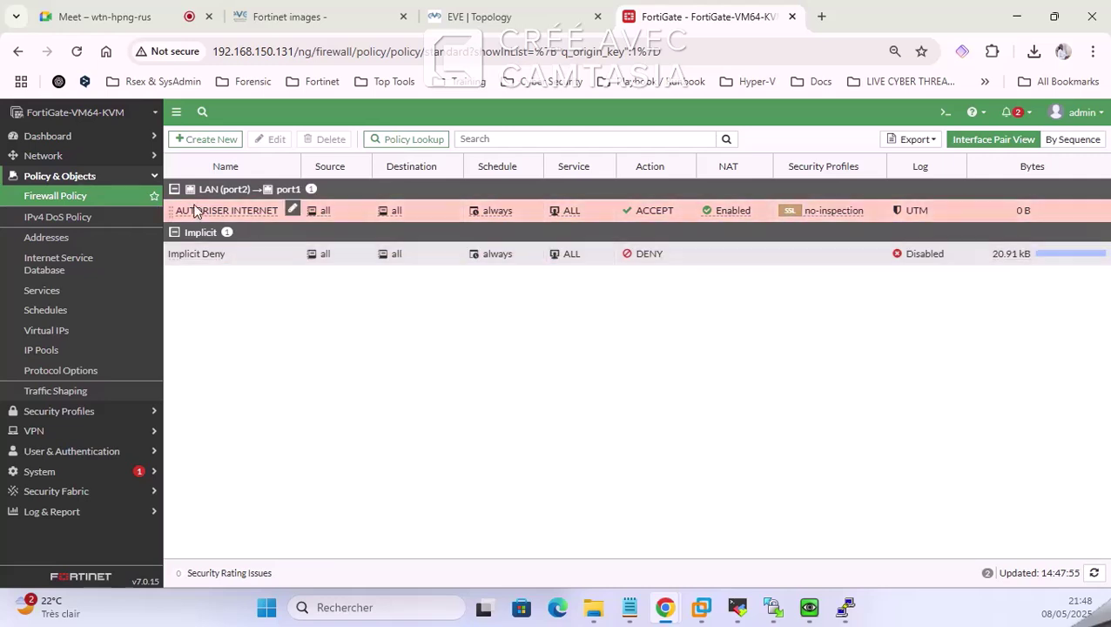
pyautogui.click(488, 349)
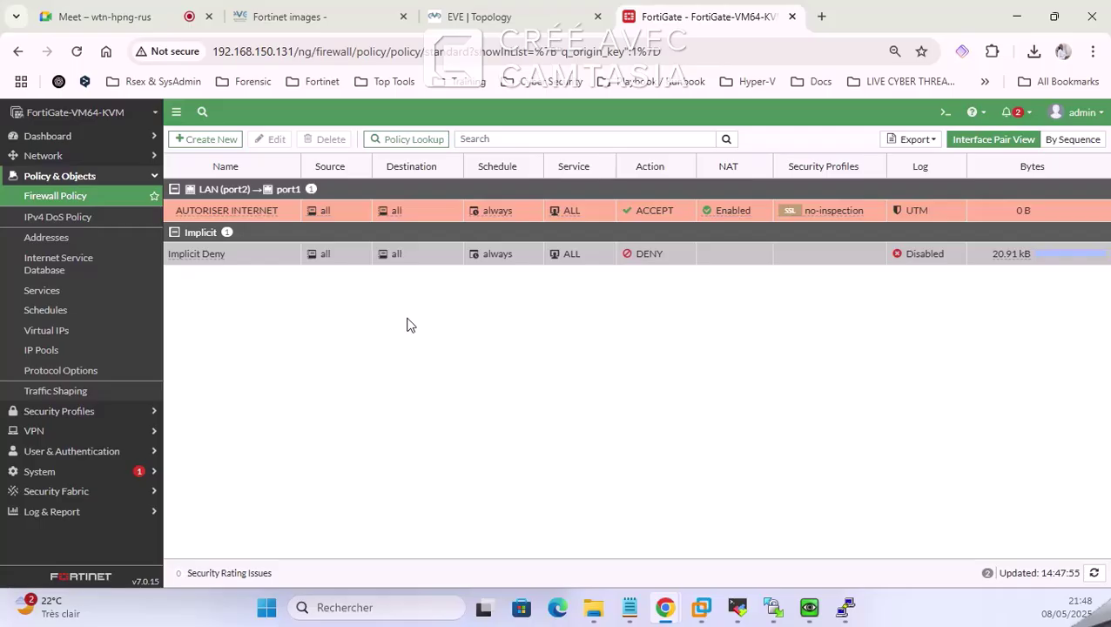
pyautogui.click(856, 404)
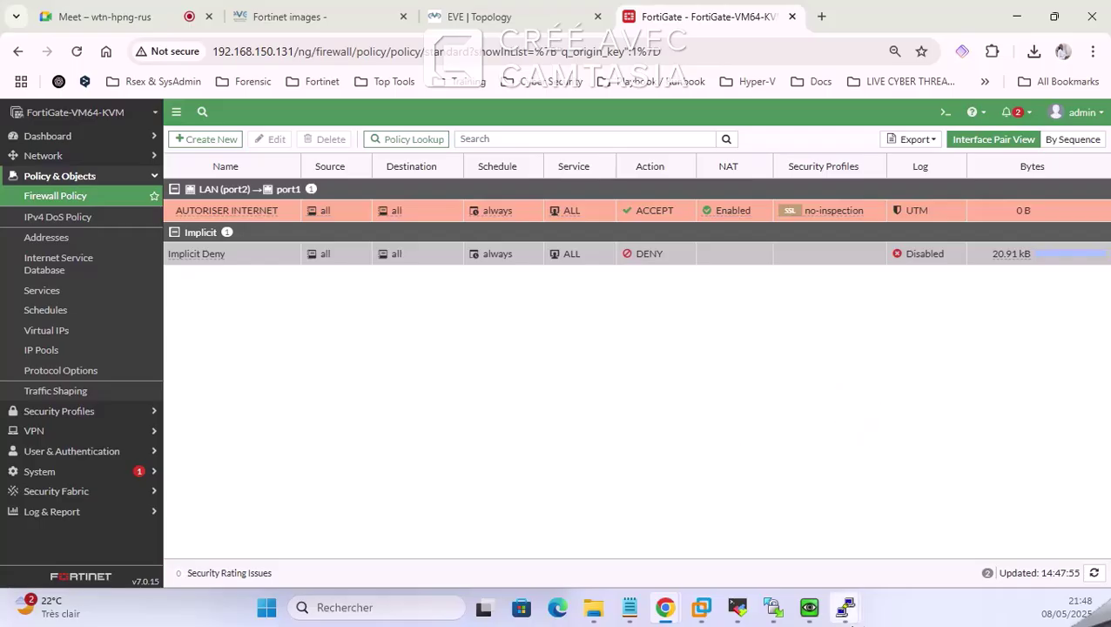
# Step: Check the Linux client's ping to 8.8.8.8 gets replies, close its console, and return to the EVE topology
pyautogui.moveTo(849, 607)
pyautogui.click(809, 607)
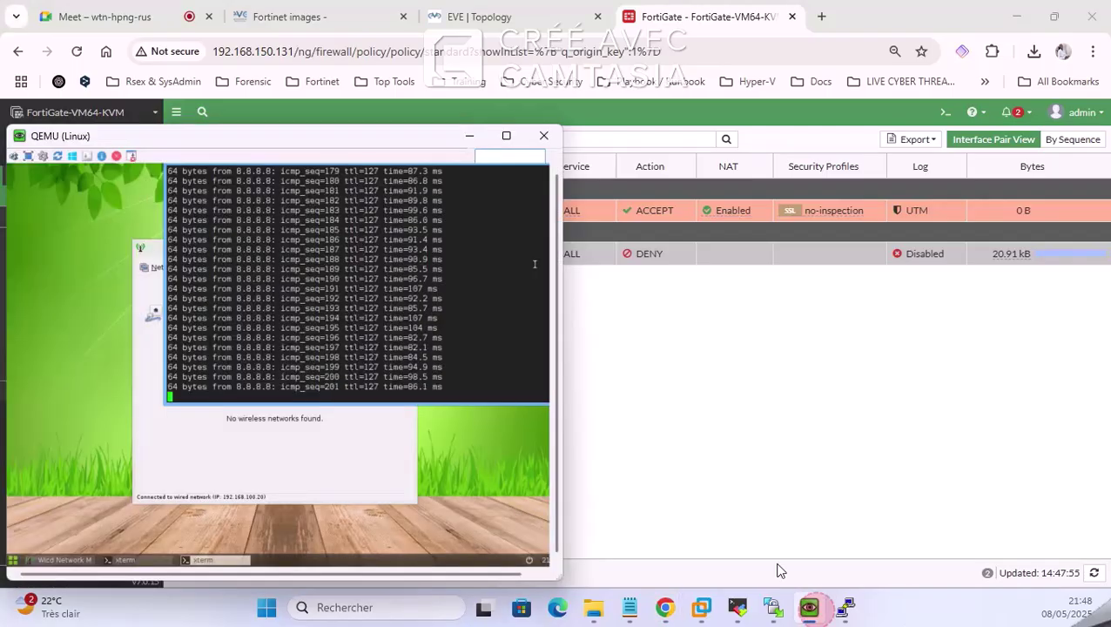
pyautogui.click(149, 436)
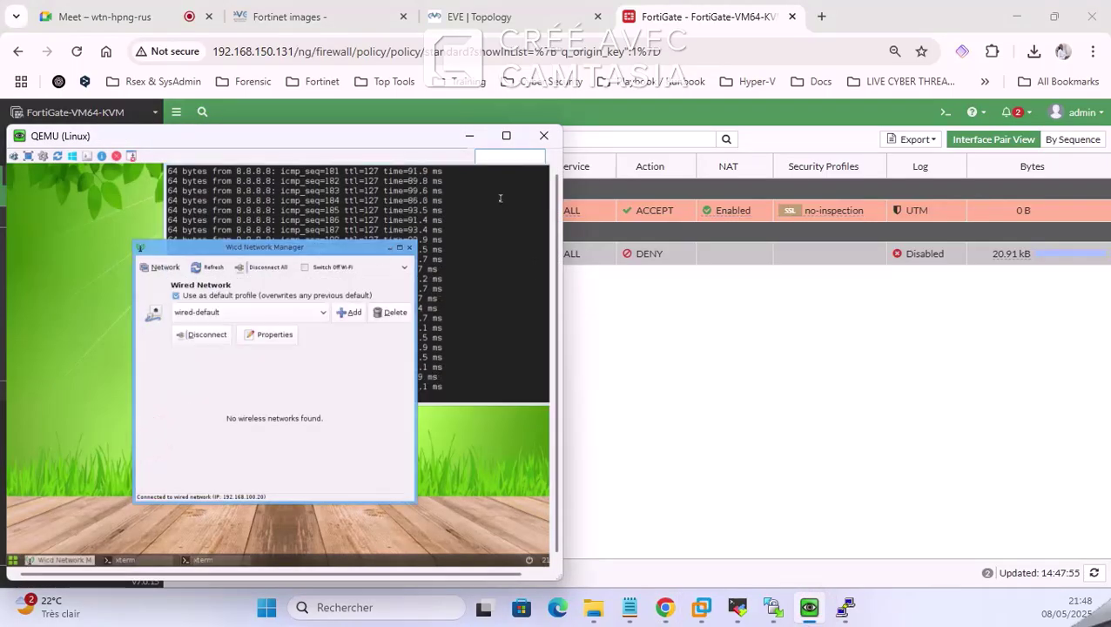
pyautogui.click(452, 245)
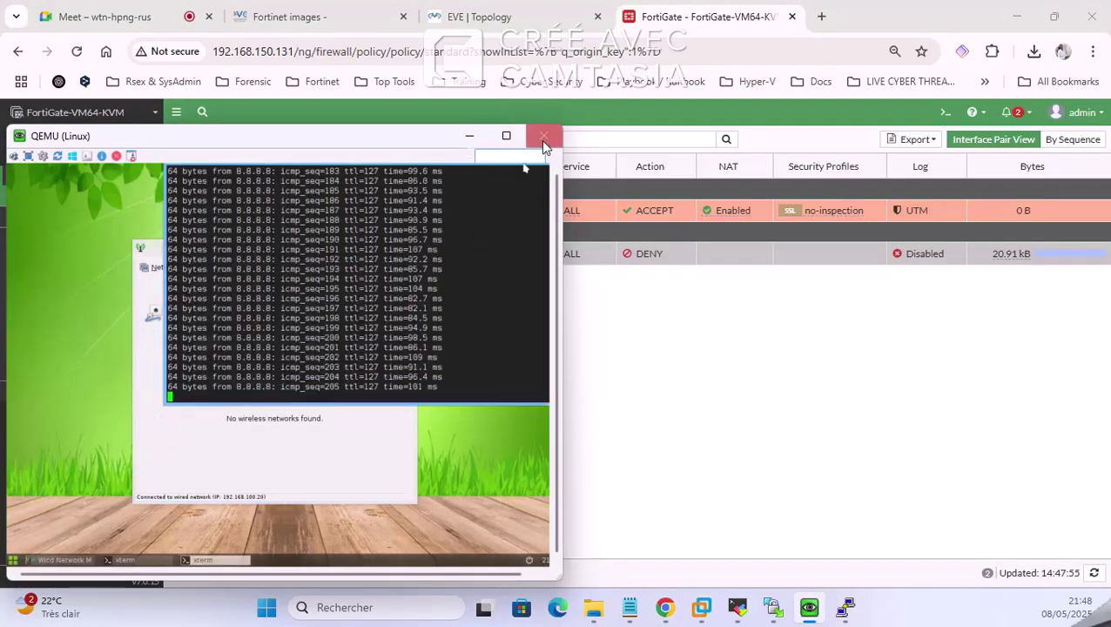
pyautogui.click(543, 136)
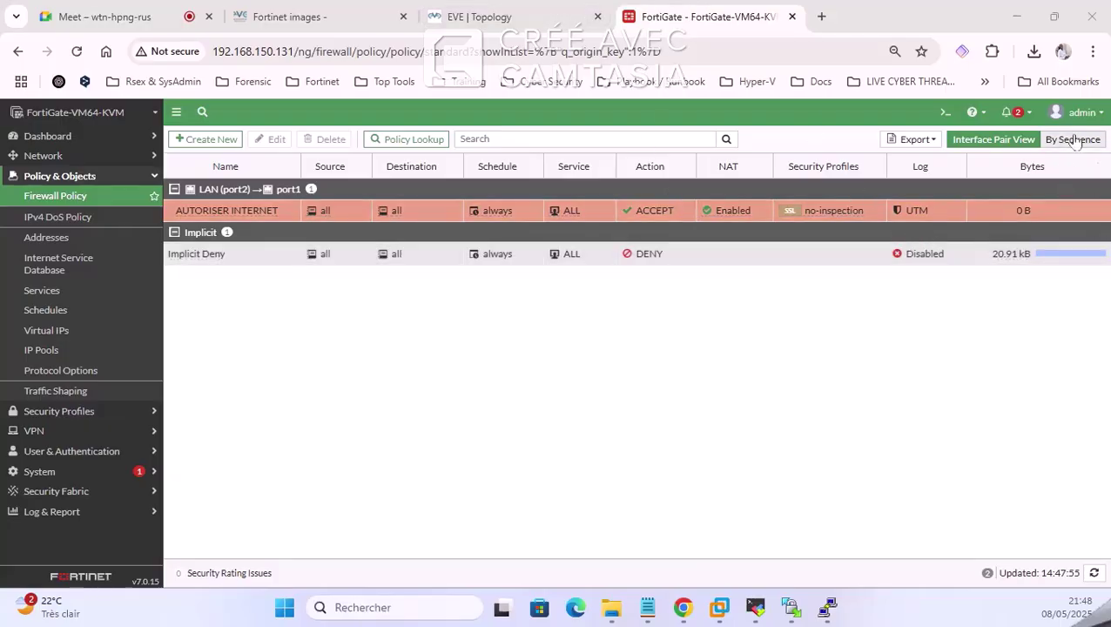
pyautogui.click(549, 10)
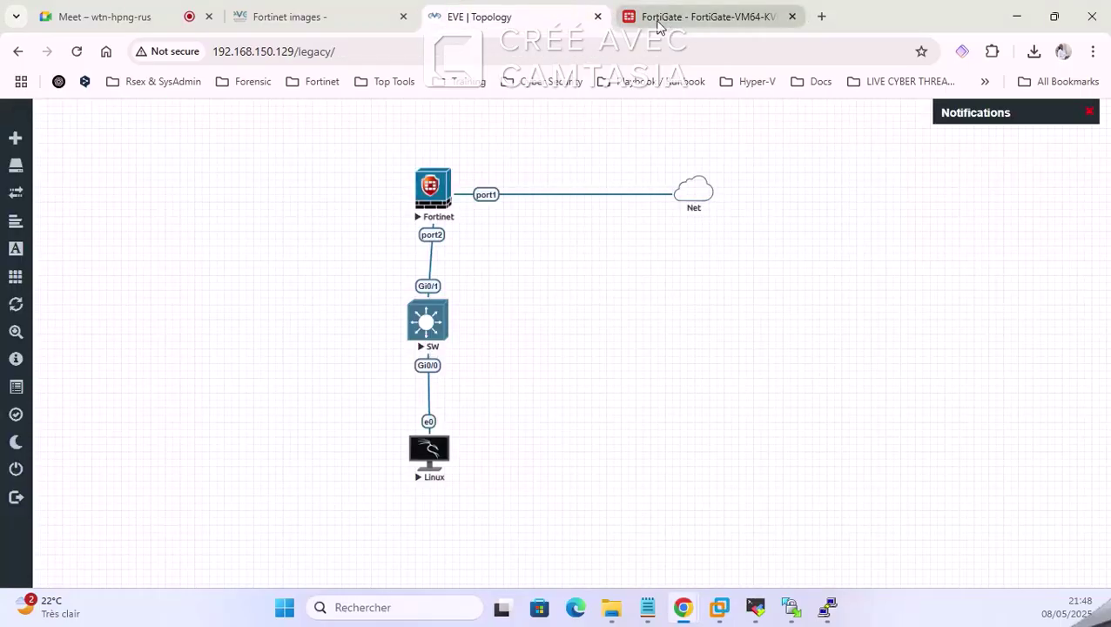
# Step: Return to the Google Meet call and close the Messages dans l'appel panel
pyautogui.click(153, 13)
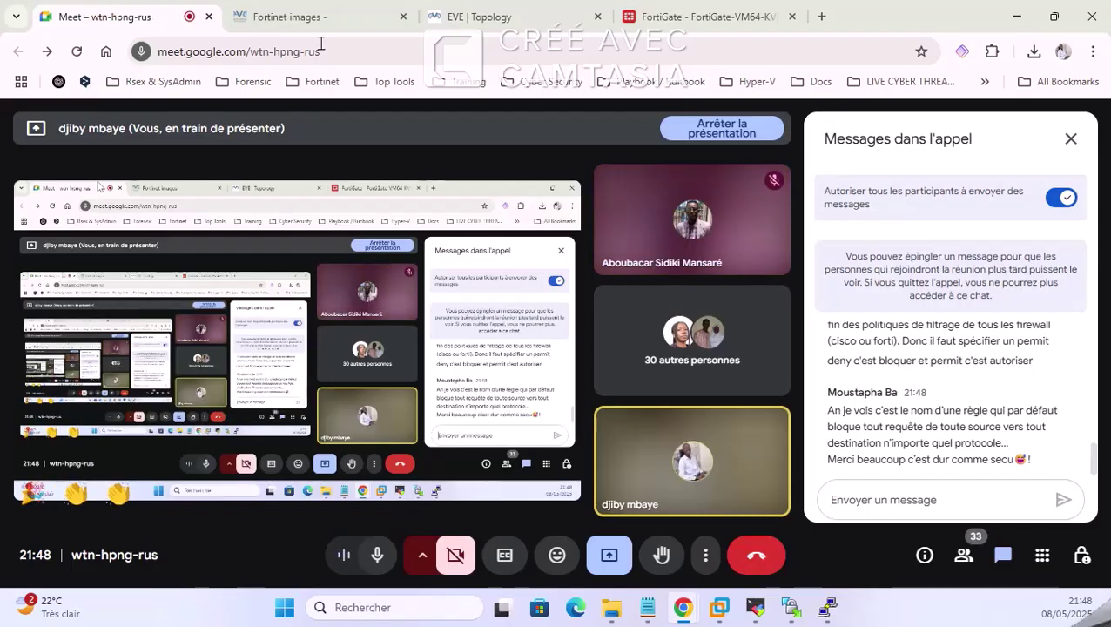
pyautogui.click(1072, 139)
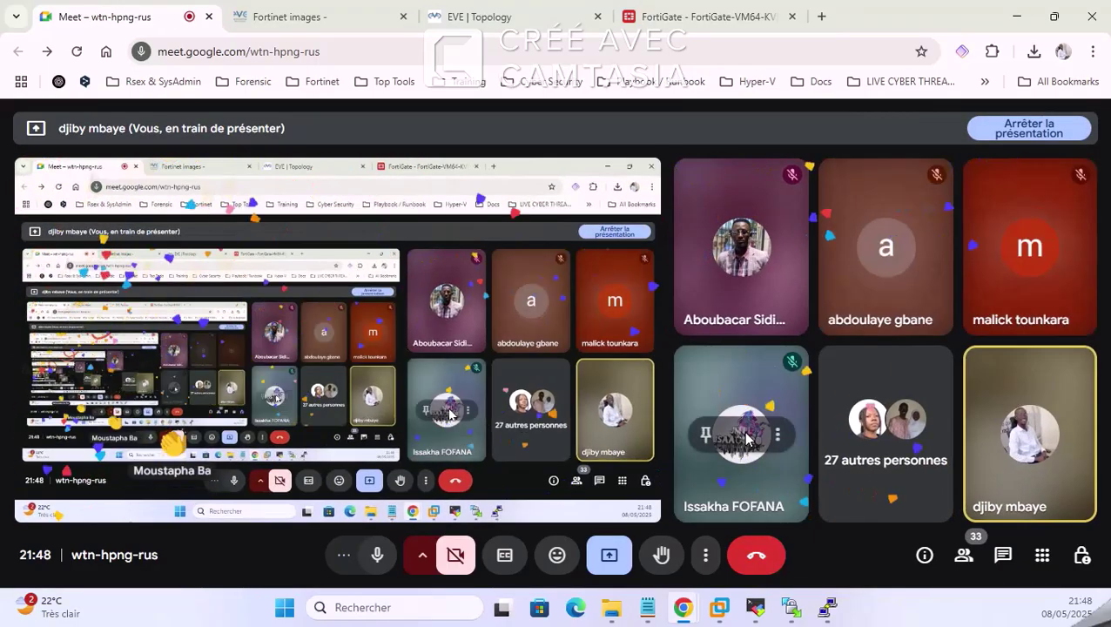